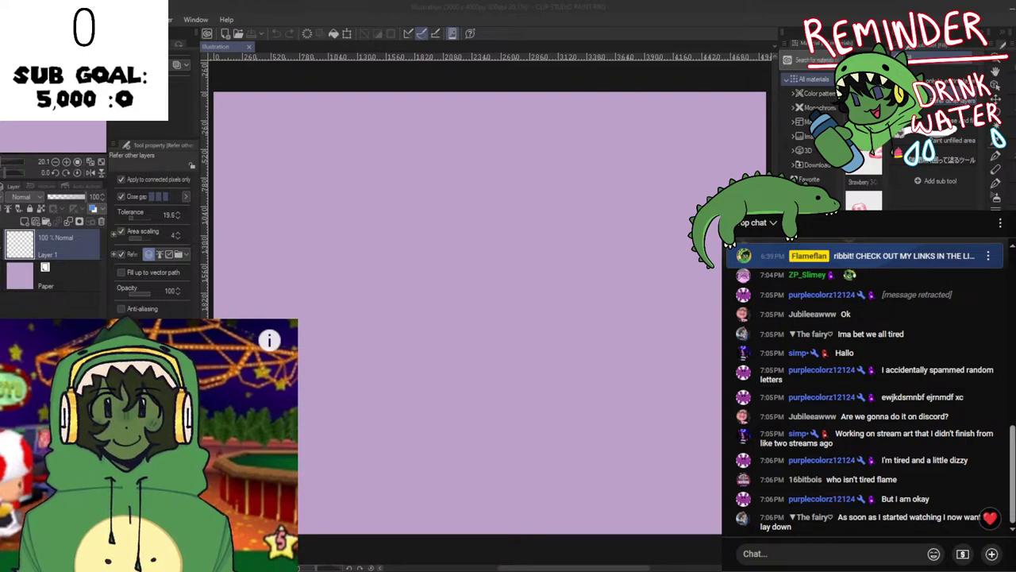
Add a new vector layer above Layer 1 and choose the Easy Drawing G-Pen SKETCH brush
left_click(660, 471)
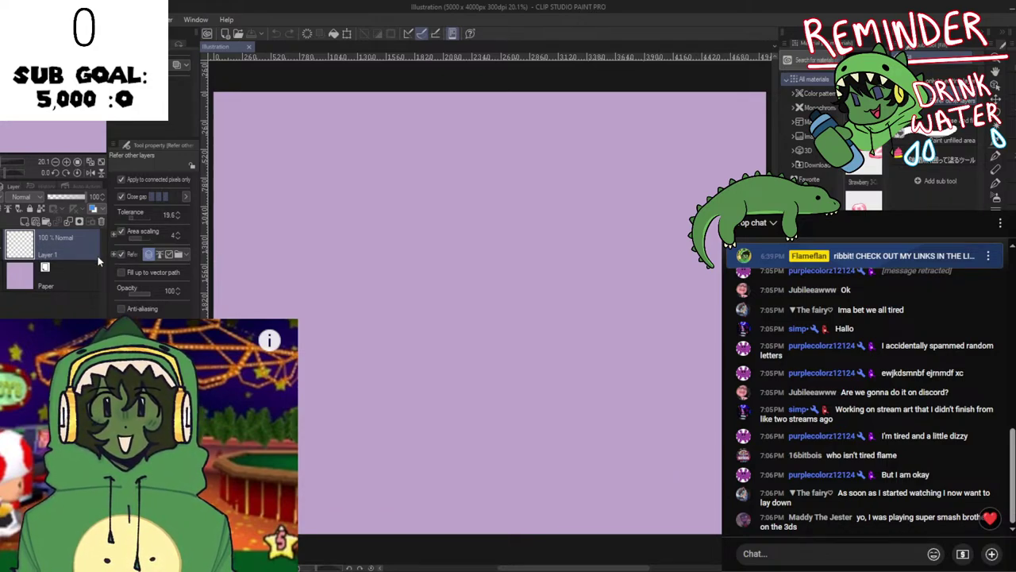
left_click(34, 222)
key("space")
left_click_drag(383, 297, 392, 310)
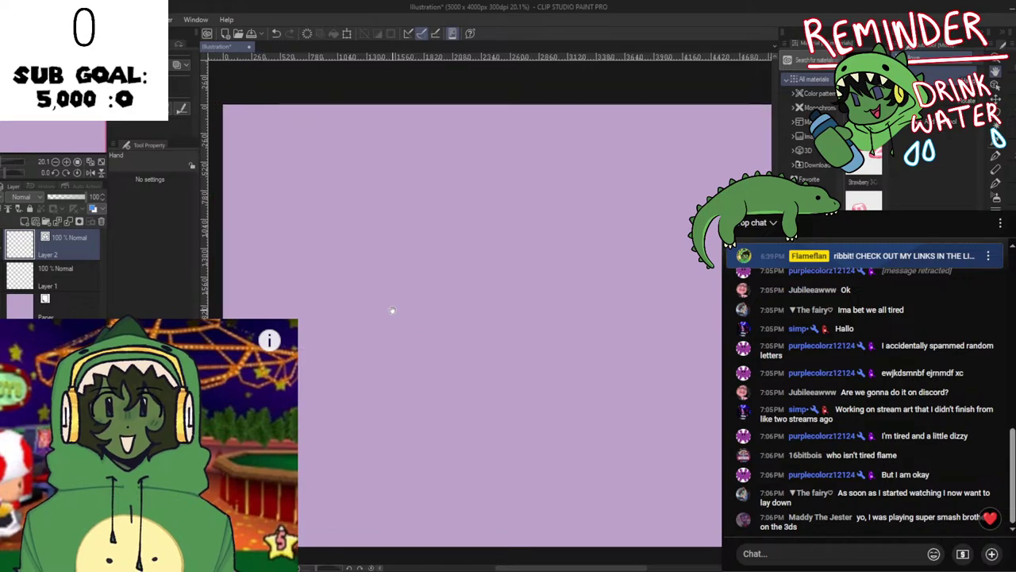
left_click_drag(393, 347, 441, 353)
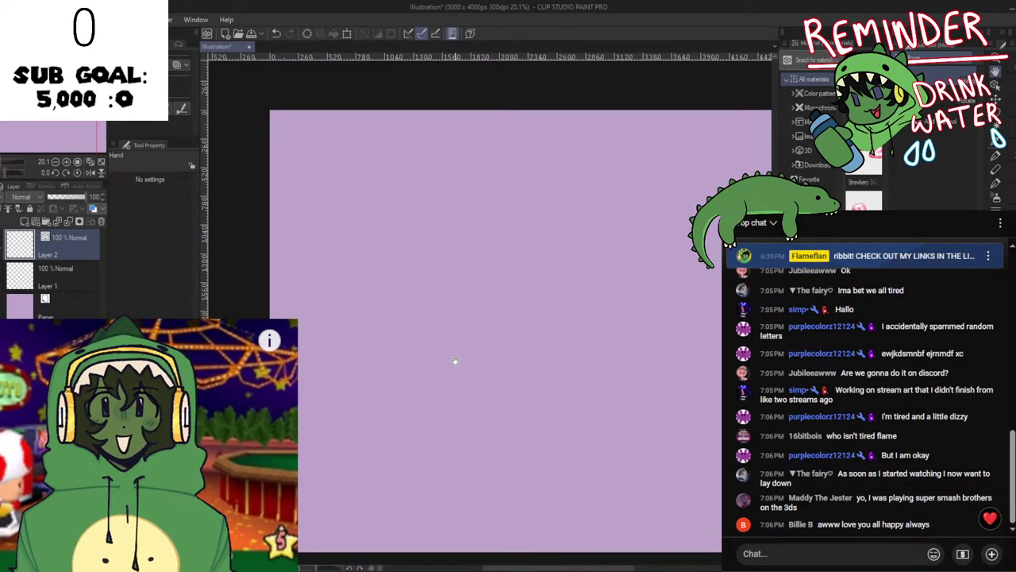
left_click_drag(472, 387, 390, 308)
left_click_drag(427, 215, 436, 277)
key("ctrl+z")
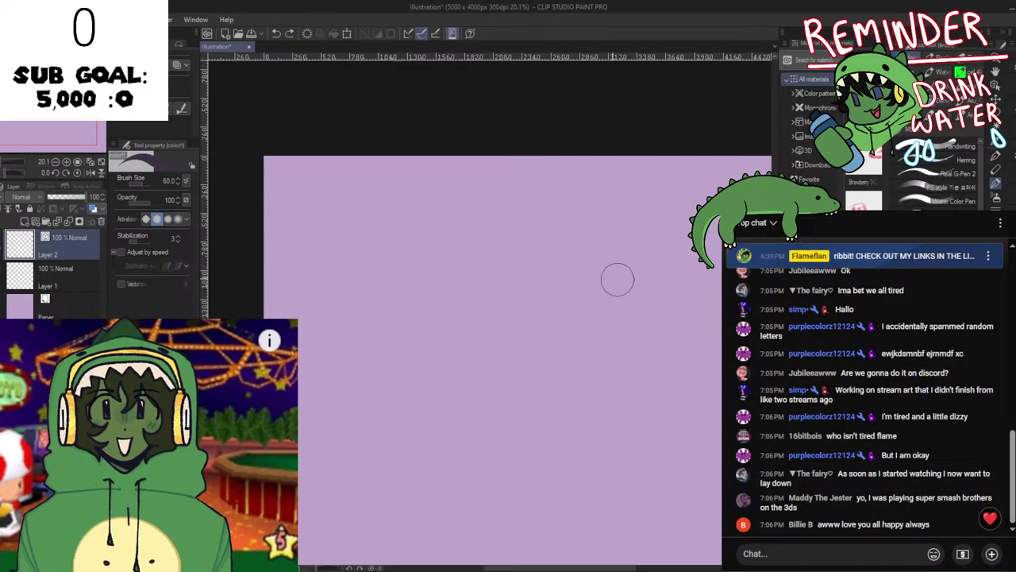
key("p")
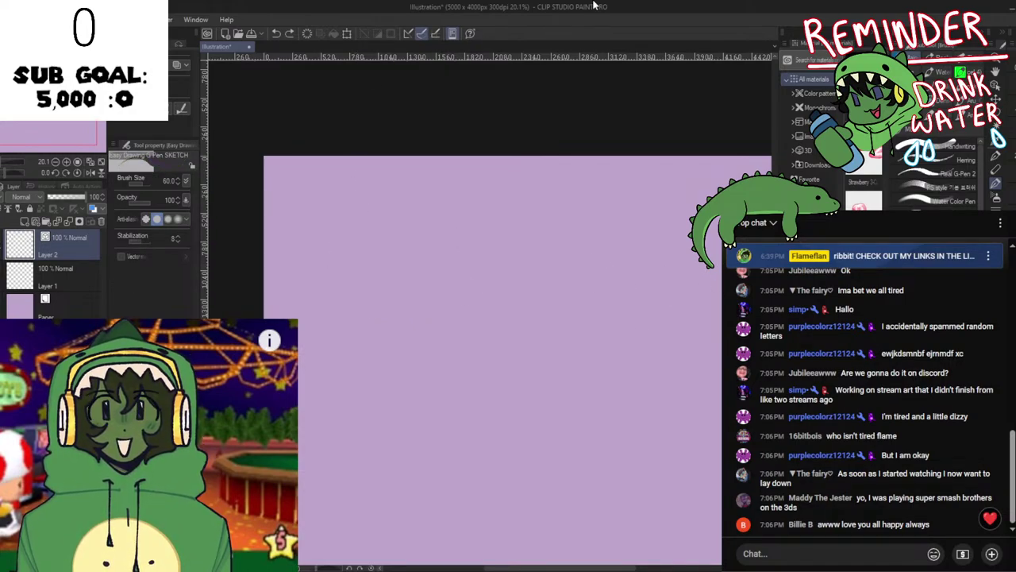
mouse_move(349, 180)
left_mouse_down()
mouse_move(327, 187)
mouse_move(329, 261)
mouse_move(345, 196)
left_mouse_up()
key("ctrl+z")
key("ctrl+z")
mouse_move(413, 196)
left_mouse_down()
mouse_move(392, 183)
mouse_move(453, 238)
mouse_move(396, 197)
left_mouse_up()
key("ctrl+z")
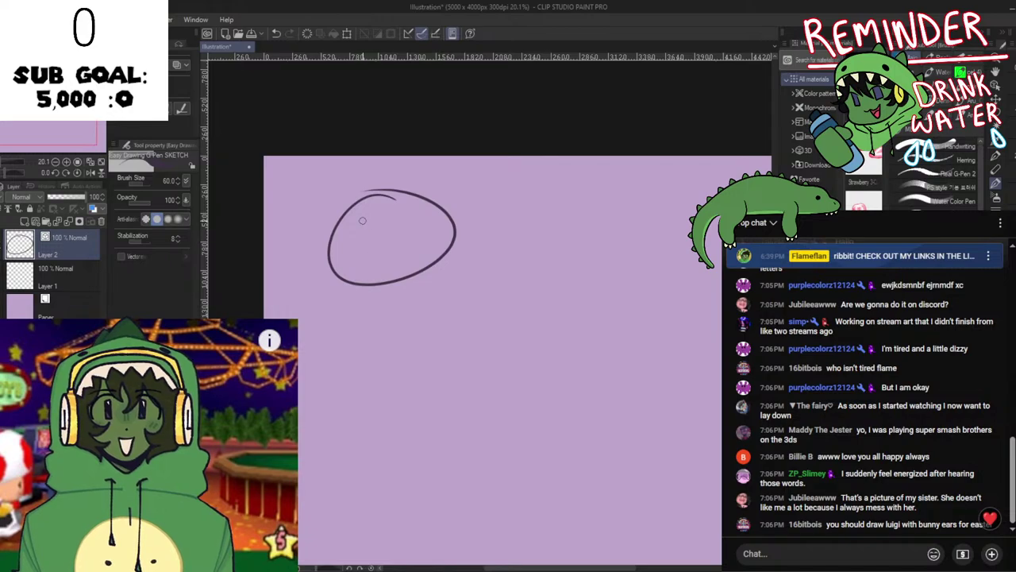
key("ctrl+z")
mouse_move(329, 220)
left_mouse_down()
mouse_move(368, 210)
mouse_move(413, 239)
left_mouse_up()
key("ctrl+z")
left_click_drag(433, 200, 393, 195)
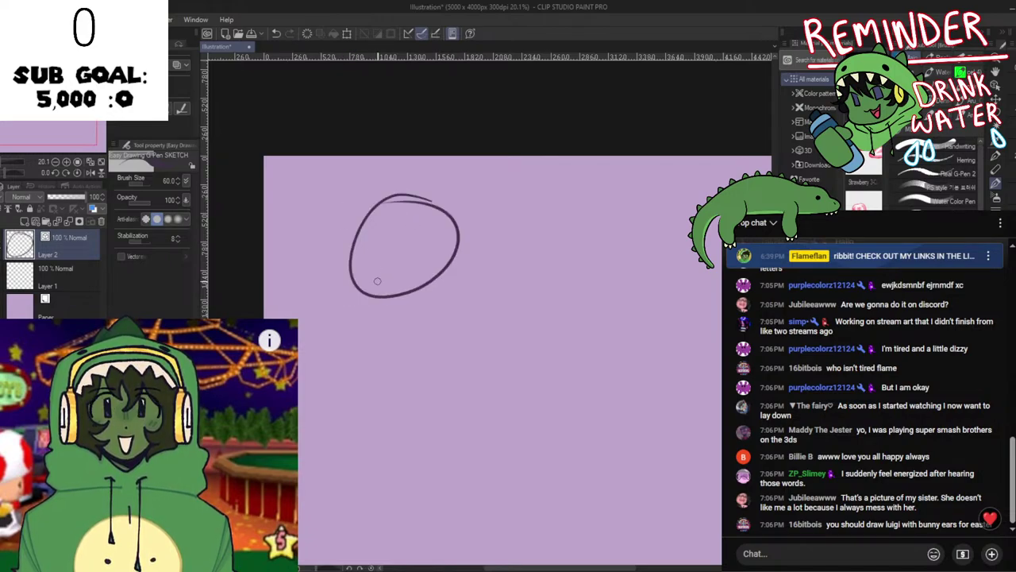
key("space")
left_click_drag(395, 252, 442, 280)
key("ctrl+z")
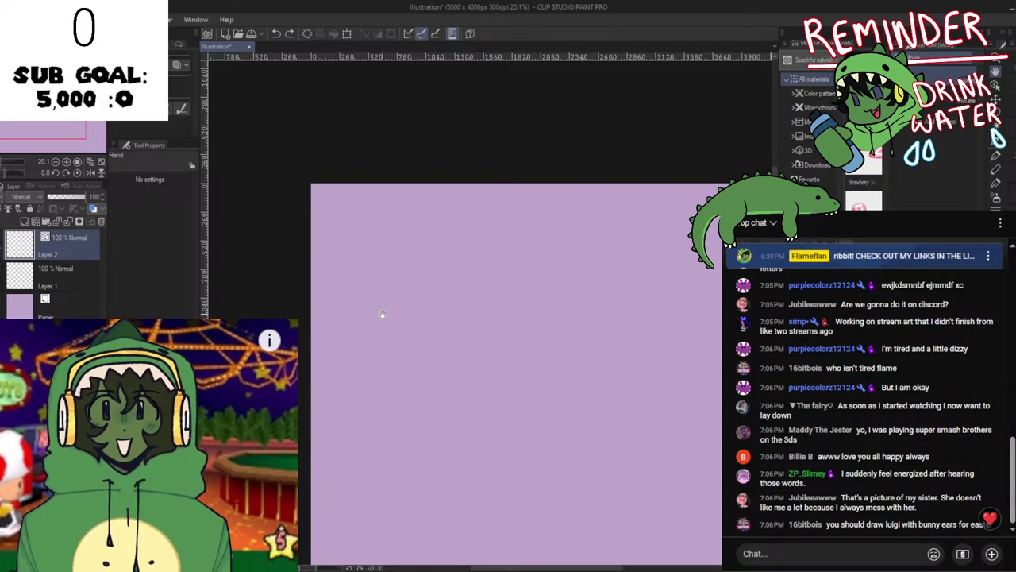
Draw a slightly tilted circle for the character's head near the top of the canvas
key("space")
left_click_drag(505, 390, 462, 361)
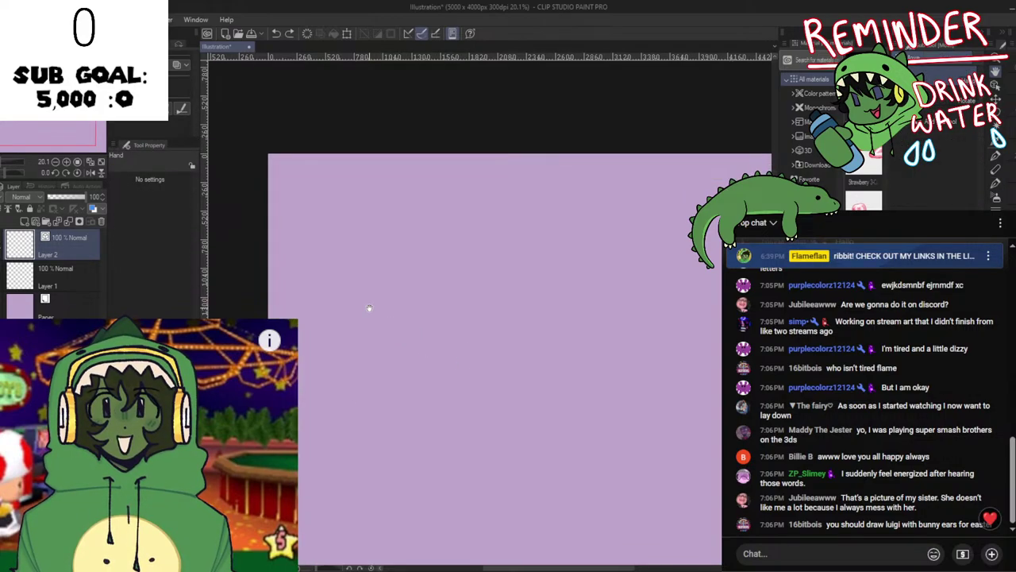
left_click_drag(462, 303, 465, 299)
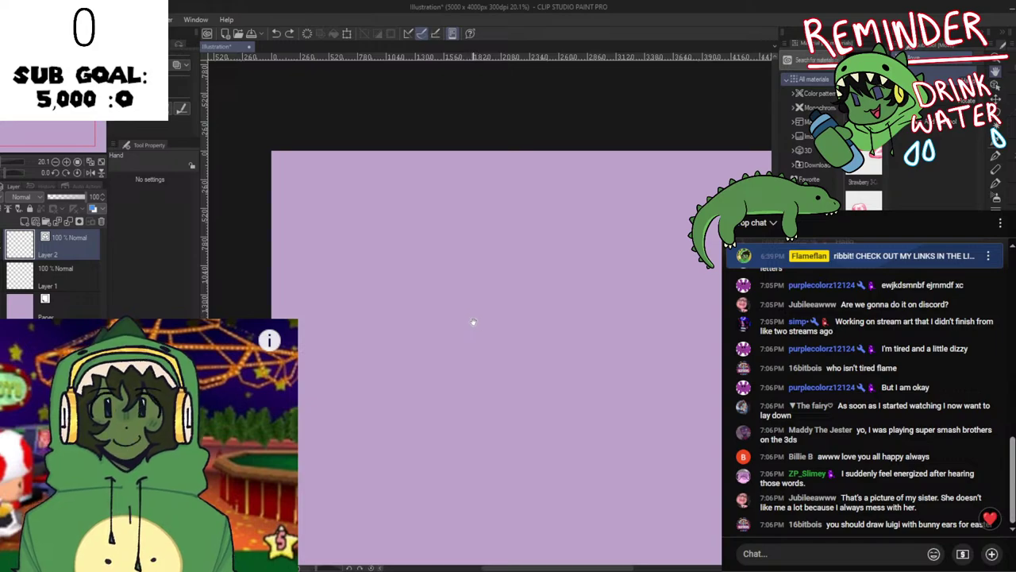
left_click_drag(473, 322, 531, 318)
key("p")
mouse_move(462, 224)
left_mouse_down()
mouse_move(479, 215)
mouse_move(462, 298)
mouse_move(520, 216)
left_mouse_up()
key("ctrl+z")
key("ctrl+z")
key("ctrl+plus")
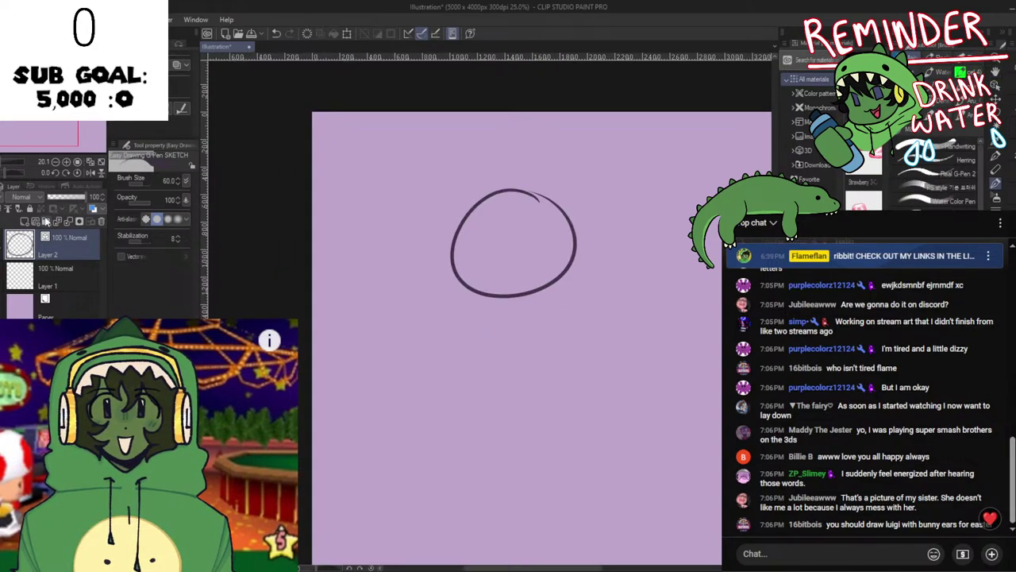
Add a vector layer and sketch the cap over the head circle, with a slanted brim line and a puffy rounded crown
left_click(35, 222)
key("space")
mouse_move(396, 278)
left_mouse_down()
mouse_move(373, 318)
mouse_move(497, 267)
mouse_move(567, 255)
left_mouse_up()
key("ctrl+z")
key("ctrl+z")
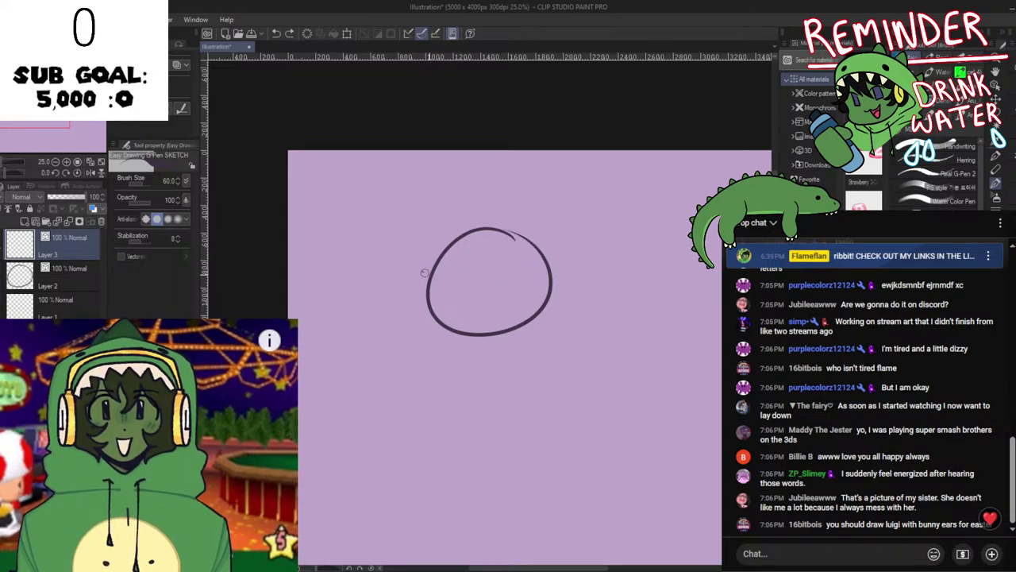
mouse_move(425, 274)
left_mouse_down()
mouse_move(559, 257)
mouse_move(457, 268)
mouse_move(532, 250)
left_mouse_up()
key("ctrl+z")
key("ctrl+z")
mouse_move(412, 268)
left_mouse_down()
mouse_move(572, 253)
mouse_move(548, 262)
mouse_move(512, 235)
mouse_move(494, 181)
mouse_move(427, 262)
left_mouse_up()
key("ctrl+z")
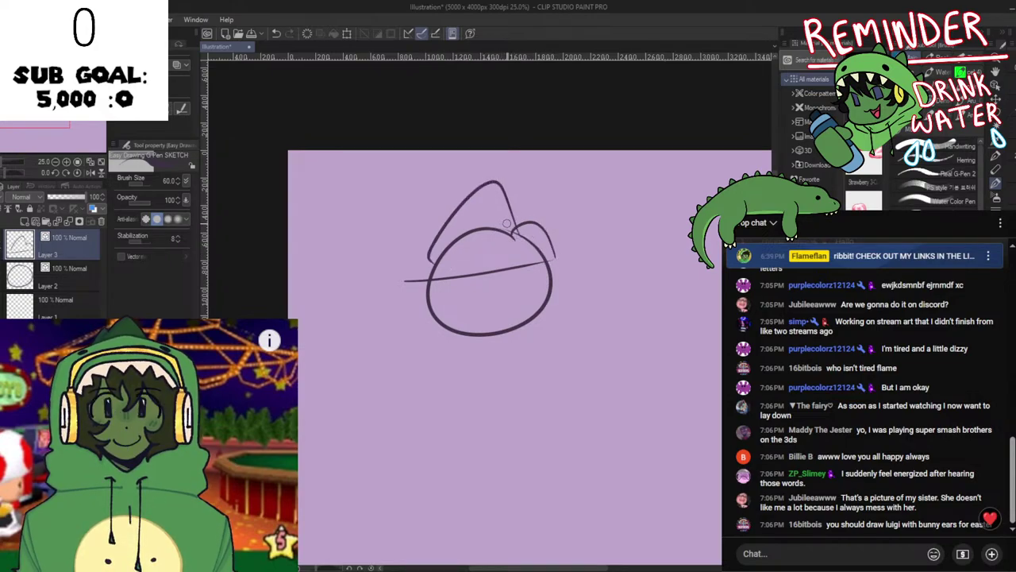
key("ctrl+z")
mouse_move(512, 232)
left_mouse_down()
mouse_move(497, 192)
mouse_move(393, 288)
left_mouse_up()
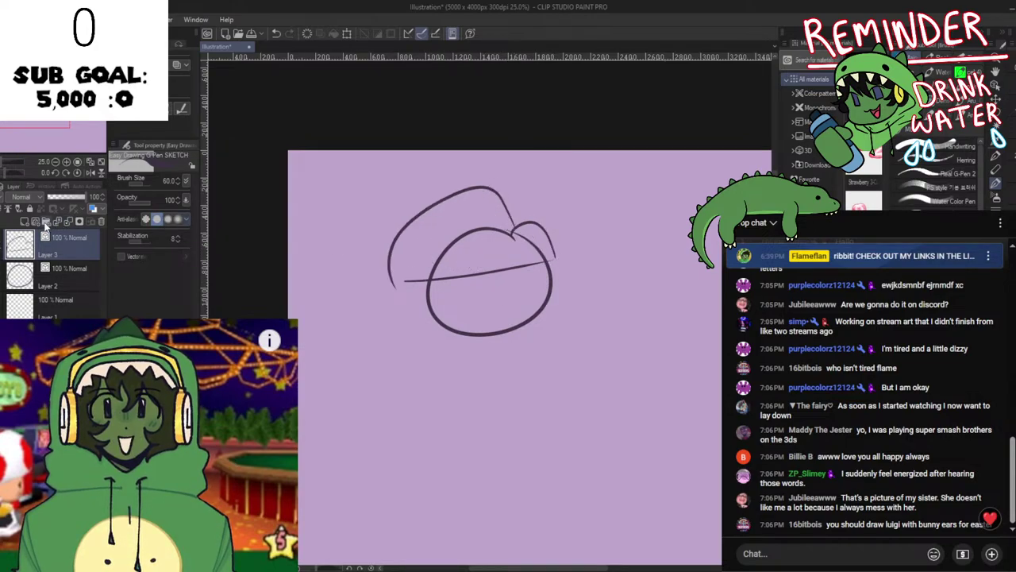
Add another layer and sketch the L emblem inside a rounded badge on the front of the cap
left_click(45, 223)
left_click_drag(468, 203, 509, 224)
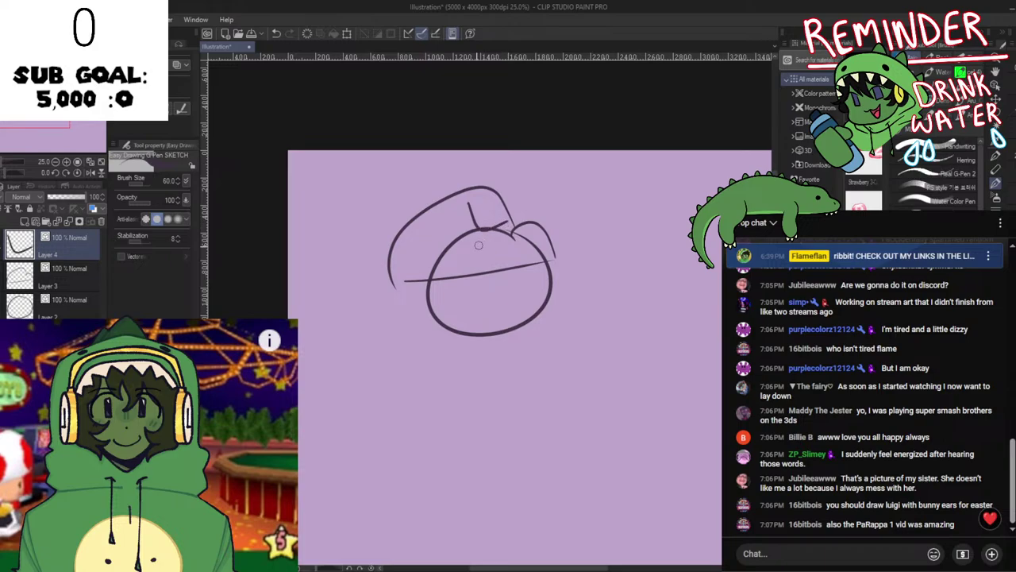
mouse_move(447, 239)
left_mouse_down()
mouse_move(486, 195)
mouse_move(480, 240)
left_mouse_up()
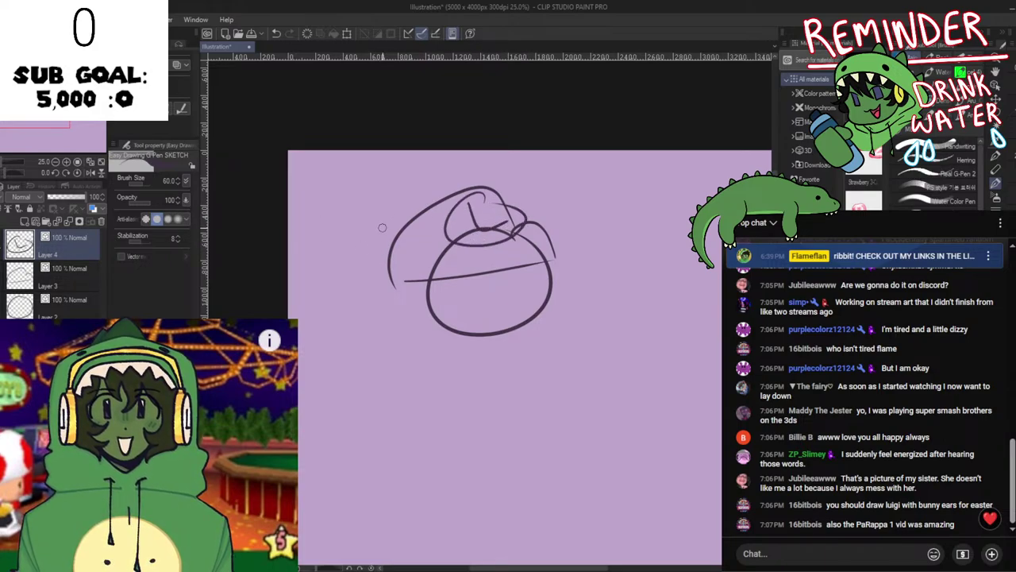
Add a new vector layer, place it directly below Layer 3, and return to the sketch pen
key("h")
key("h")
key("space")
left_click_drag(444, 324, 451, 270)
left_click(35, 222)
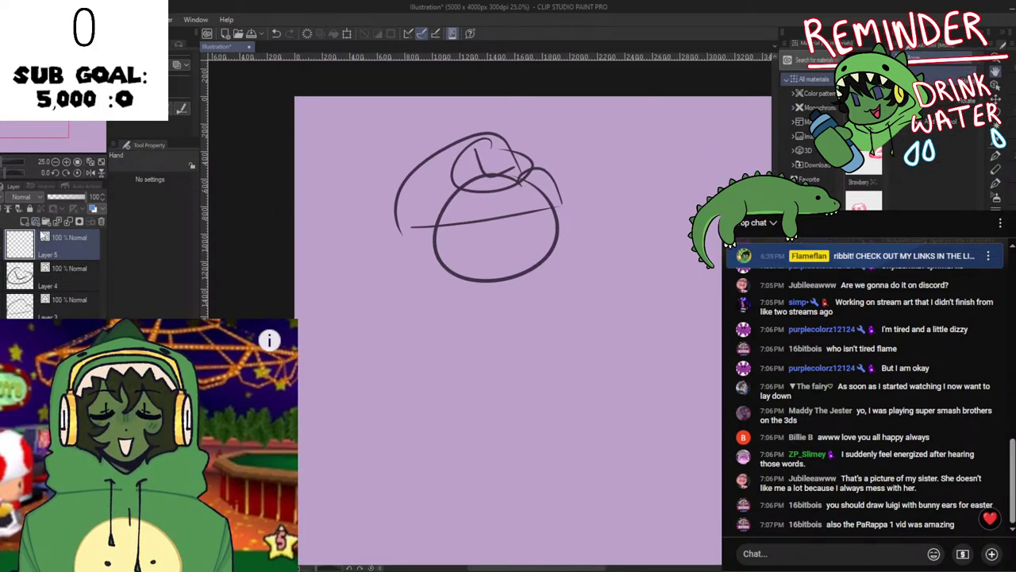
mouse_move(43, 237)
left_mouse_down()
mouse_move(56, 257)
mouse_move(48, 311)
left_mouse_up()
key("p")
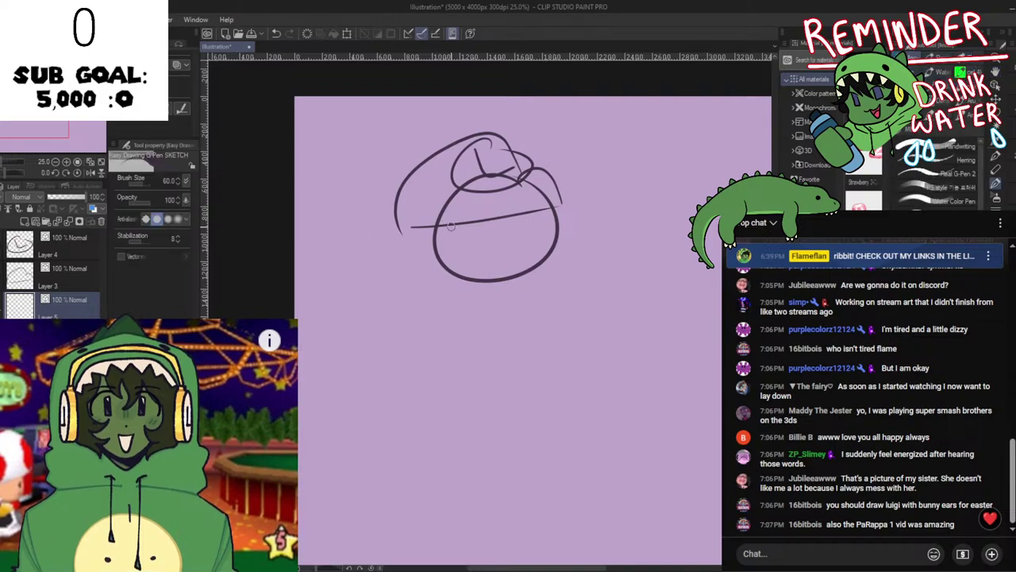
Sketch the face under the cap with a boxy sideburn, a dot eye, a rounded nose and a curved moustache
mouse_move(428, 221)
left_mouse_down()
mouse_move(425, 260)
mouse_move(459, 251)
left_mouse_up()
mouse_move(454, 254)
left_mouse_down()
mouse_move(458, 230)
mouse_move(545, 224)
left_mouse_up()
key("ctrl+z")
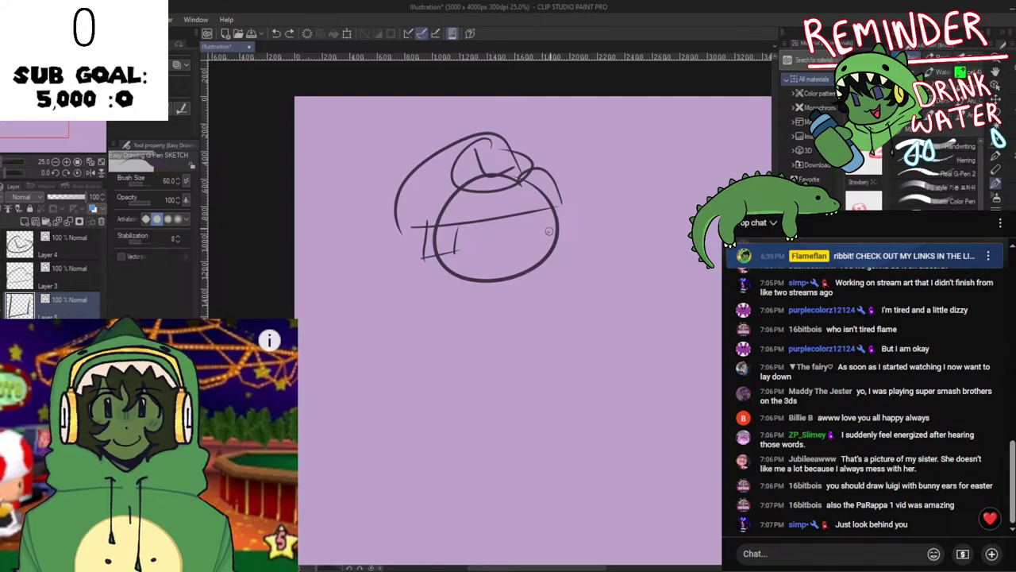
left_click_drag(551, 224, 530, 252)
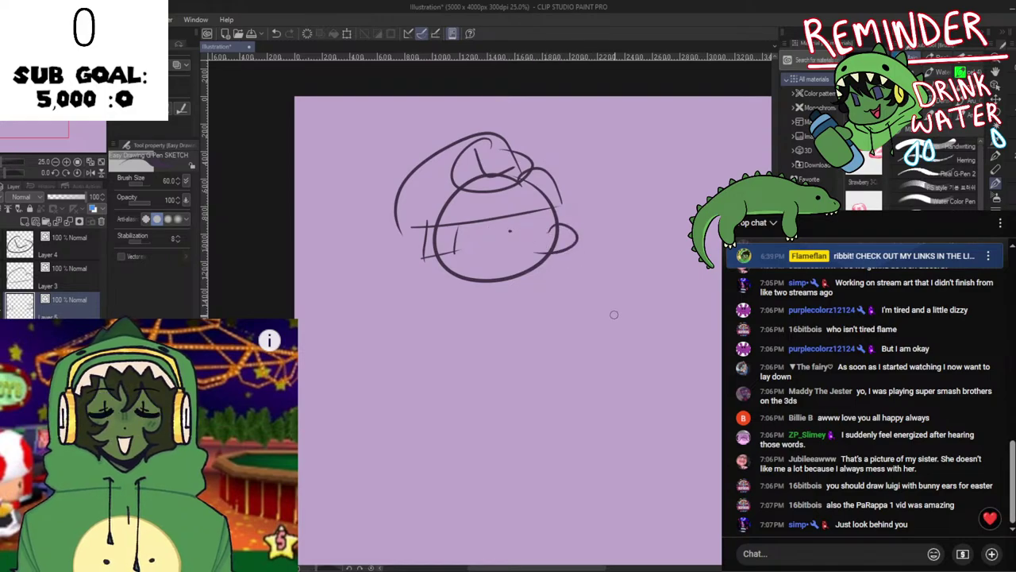
mouse_move(543, 253)
left_mouse_down()
mouse_move(498, 246)
mouse_move(574, 263)
mouse_move(560, 269)
mouse_move(580, 235)
mouse_move(580, 255)
mouse_move(539, 277)
mouse_move(565, 283)
left_mouse_up()
key("h")
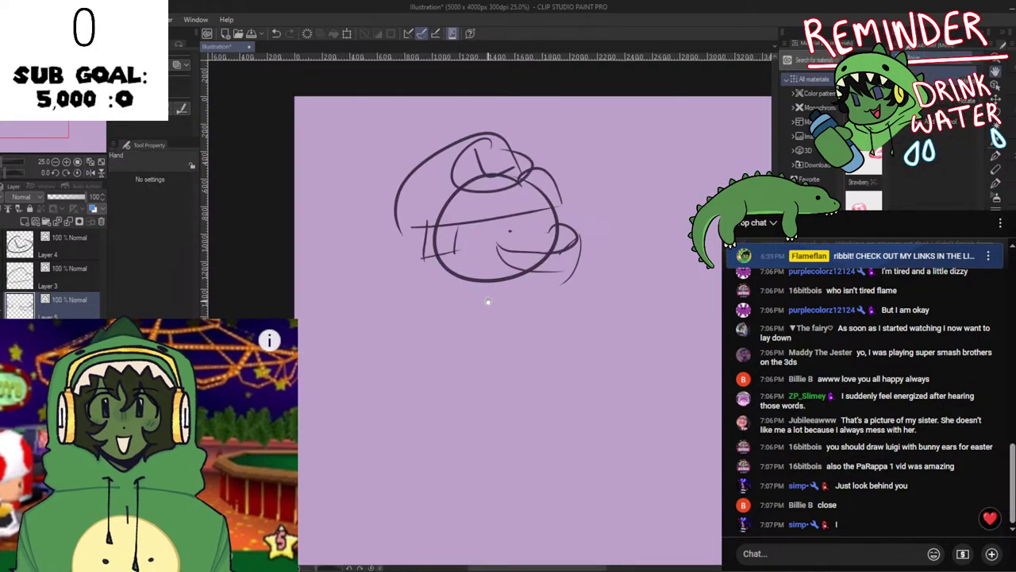
left_click_drag(487, 314, 480, 296)
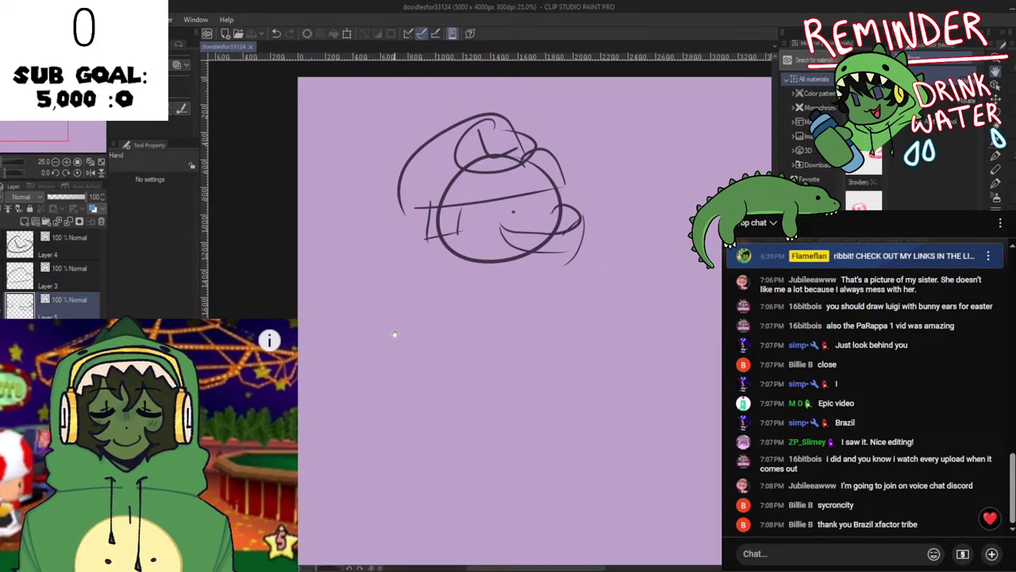
Sketch a small curved ear over the sideburn on an empty layer
left_click_drag(447, 262, 389, 298)
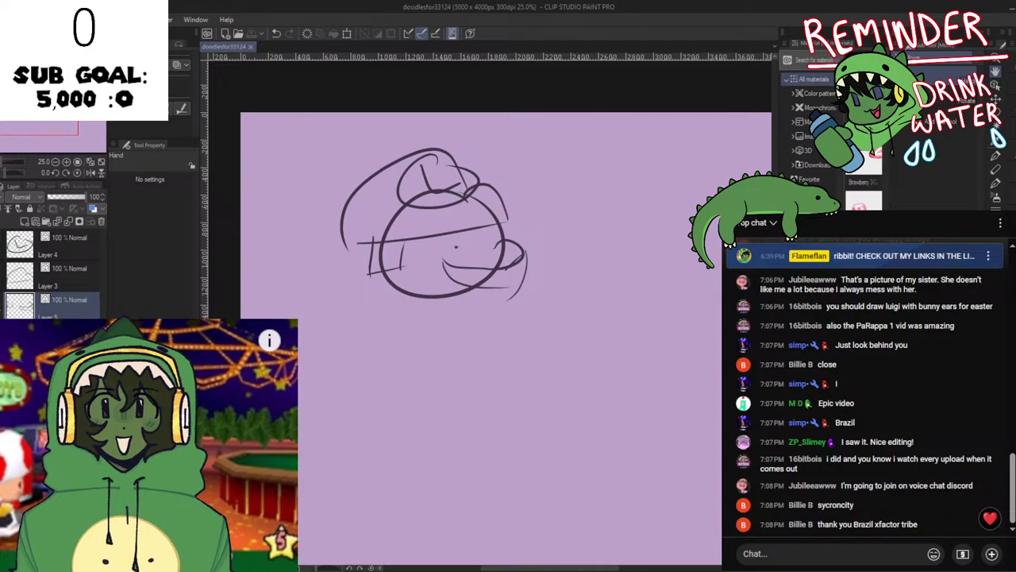
left_click(0, 306)
left_click(1, 305)
left_click_drag(463, 278, 460, 323)
scroll(461, 322, "up", 1)
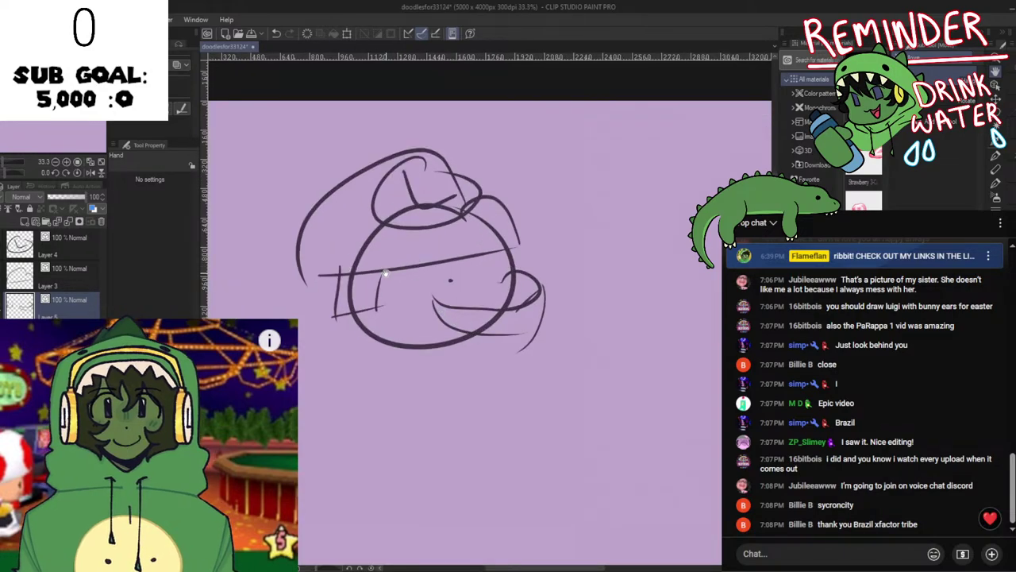
mouse_move(371, 284)
left_mouse_down()
mouse_move(454, 256)
mouse_move(416, 299)
left_mouse_up()
key("ctrl+z")
key("ctrl+z")
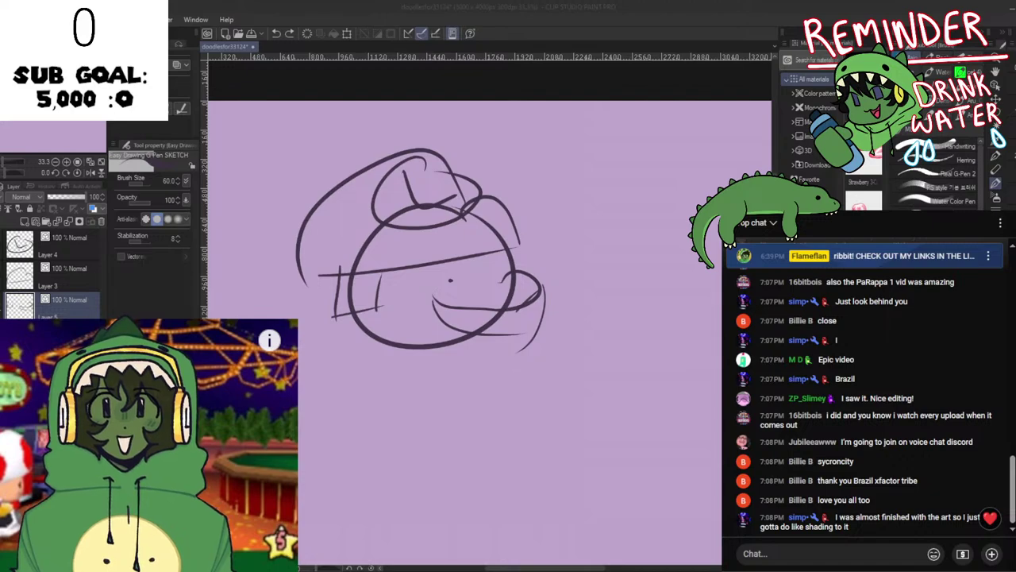
left_click(174, 252)
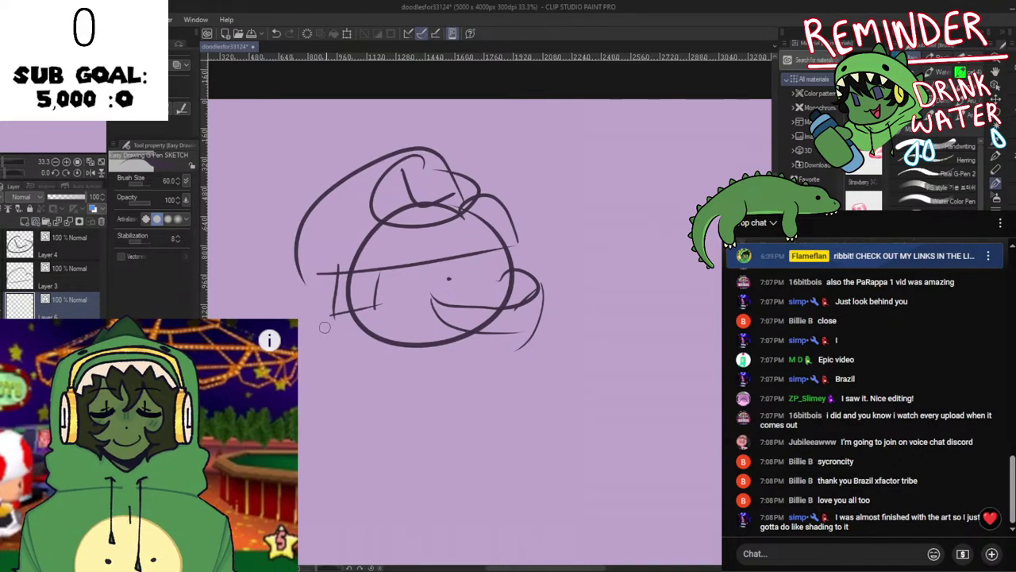
left_click_drag(361, 289, 349, 317)
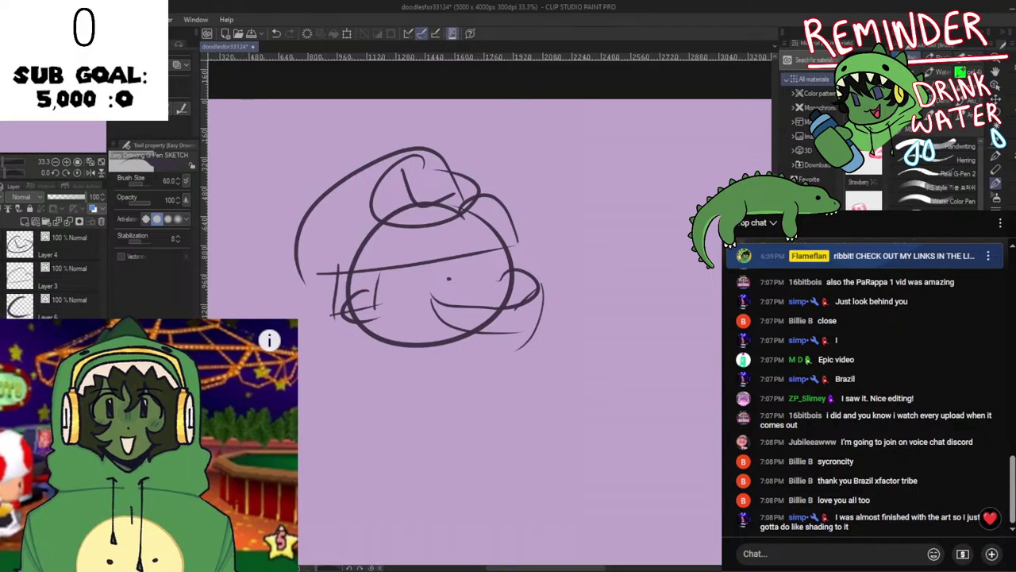
key("h")
key("h")
key("space")
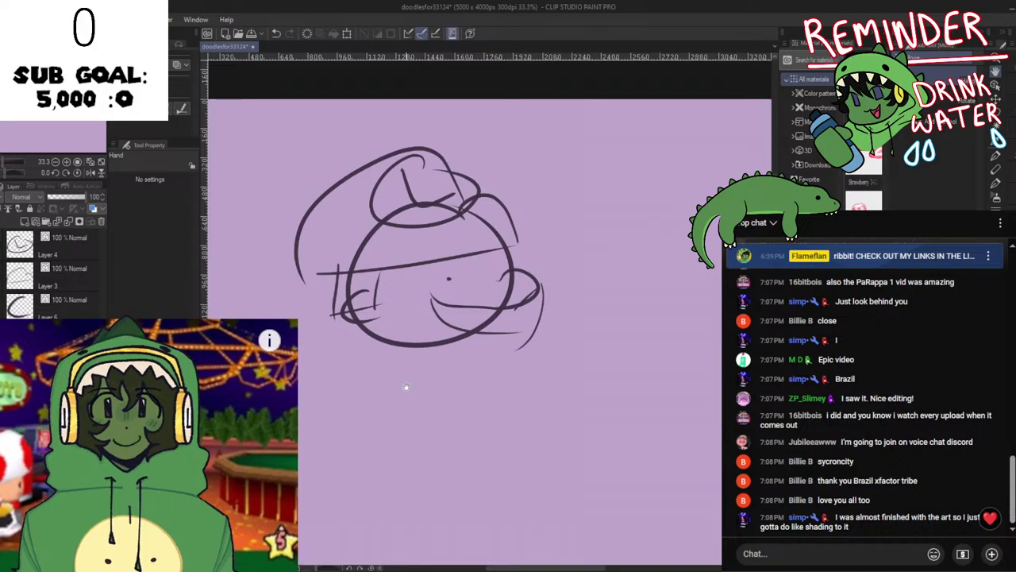
left_click_drag(405, 387, 431, 334)
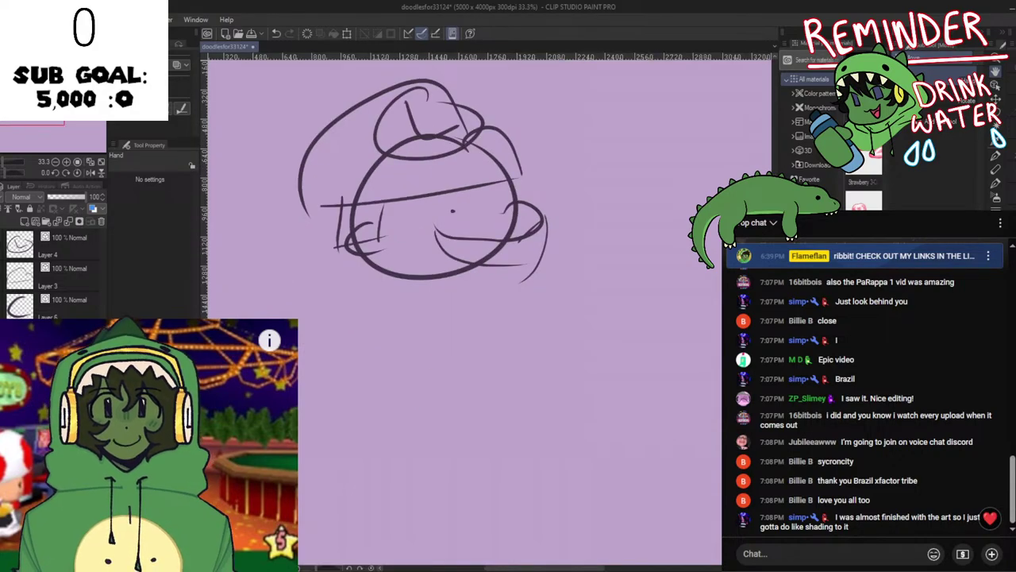
mouse_move(396, 340)
left_mouse_down()
mouse_move(400, 374)
mouse_move(351, 354)
left_mouse_up()
key("h")
key("h")
mouse_move(458, 403)
left_mouse_down()
mouse_move(449, 382)
mouse_move(540, 524)
mouse_move(554, 568)
left_mouse_up()
key("ctrl+z")
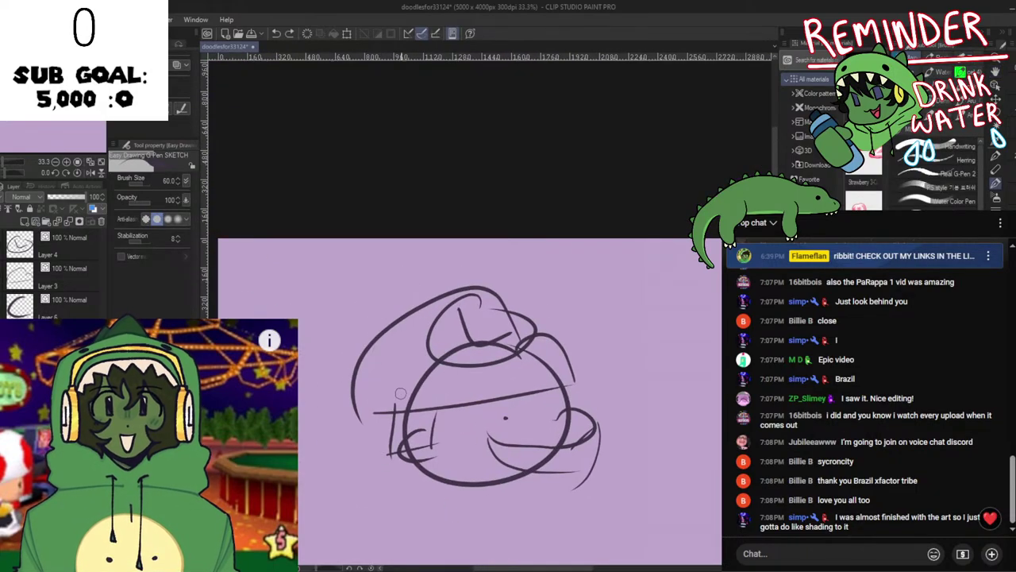
mouse_move(401, 398)
left_mouse_down()
mouse_move(331, 250)
mouse_move(400, 331)
mouse_move(351, 317)
left_mouse_up()
key("ctrl+z")
key("ctrl+z")
mouse_move(404, 405)
left_mouse_down()
mouse_move(351, 327)
mouse_move(377, 279)
left_mouse_up()
key("ctrl+z")
left_click_drag(353, 374, 347, 252)
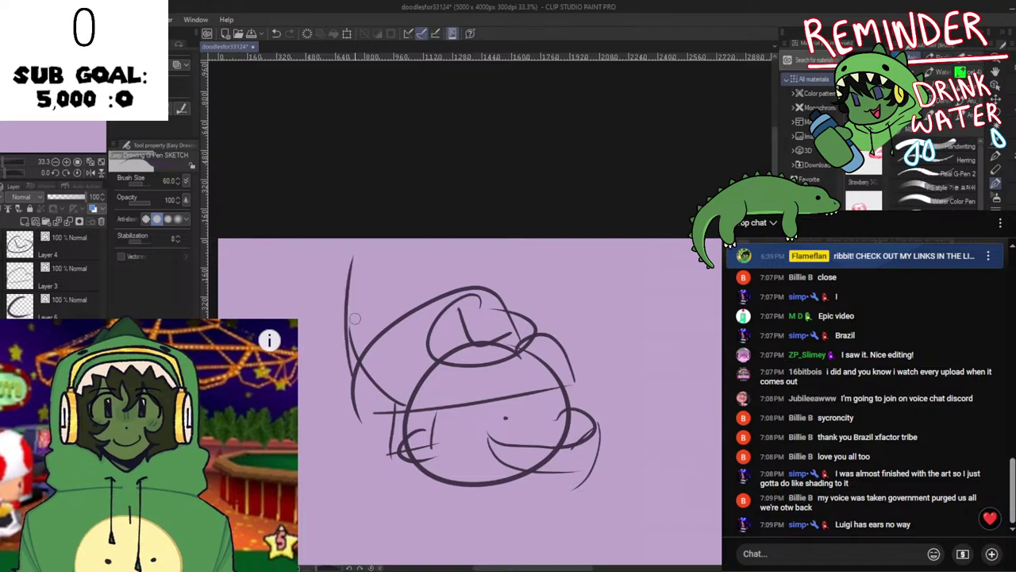
key("ctrl+z")
key("ctrl+z")
Sketch a tall, rounded bunny ear rising from the side of the cap up to the canvas's top edge
left_click_drag(394, 409, 372, 376)
mouse_move(398, 398)
left_mouse_down()
mouse_move(355, 350)
mouse_move(353, 298)
left_mouse_up()
mouse_move(354, 341)
left_mouse_down()
mouse_move(340, 279)
mouse_move(327, 281)
mouse_move(353, 240)
mouse_move(414, 266)
mouse_move(409, 294)
left_mouse_up()
key("ctrl+z")
key("ctrl+z")
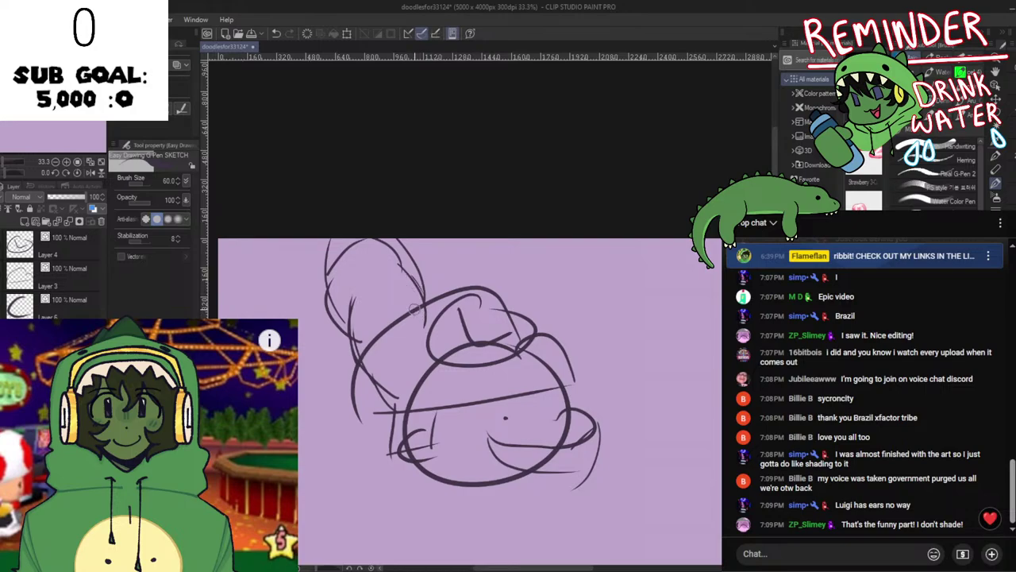
key("h")
mouse_move(487, 375)
left_mouse_down()
mouse_move(420, 357)
mouse_move(478, 342)
mouse_move(425, 356)
left_mouse_up()
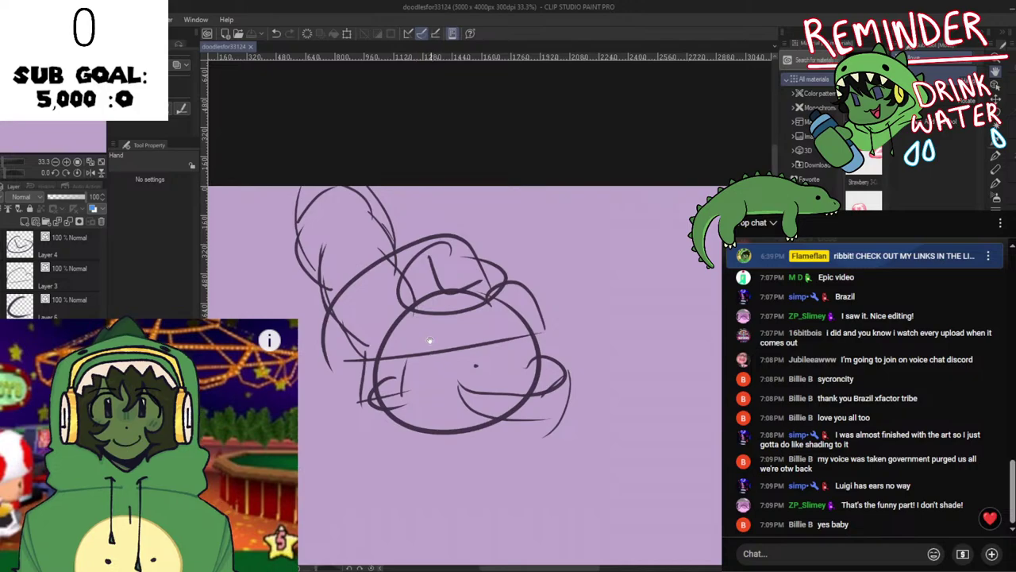
Apply a Scale/Rotate transformation to the bunny ear sketch and return to the sketch pen
key("ctrl+t")
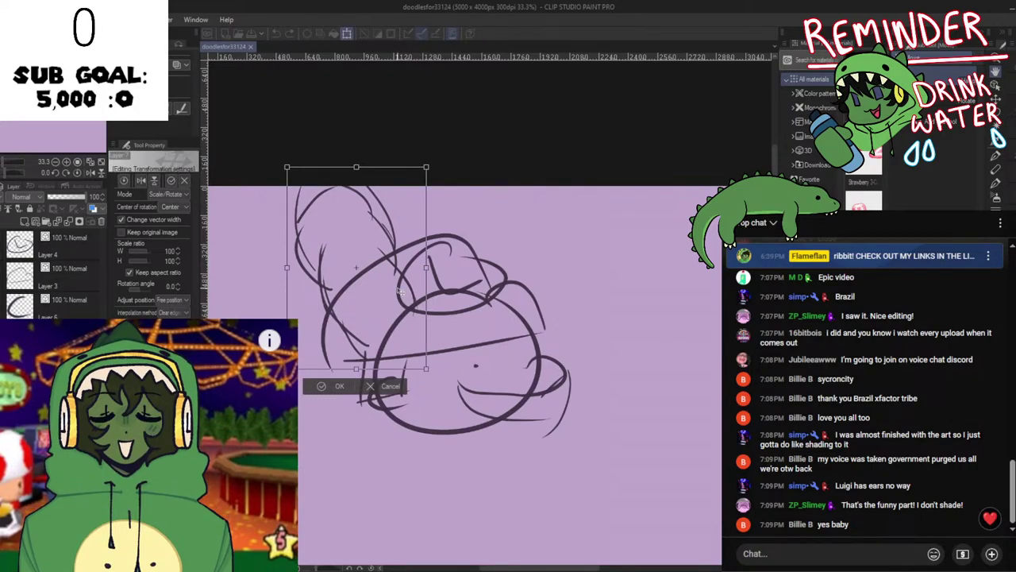
left_click(330, 390)
key("p")
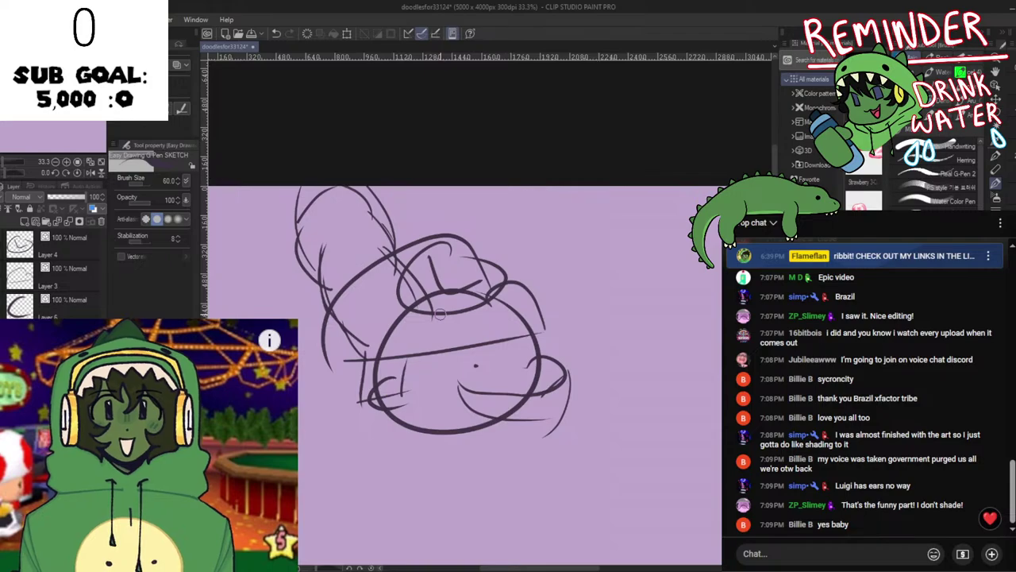
Place a mirrored copy of the bunny ear on the opposite side of the cap with a Scale/Rotate transformation
key("ctrl+t")
mouse_move(377, 327)
left_mouse_down()
mouse_move(472, 306)
mouse_move(567, 323)
left_mouse_up()
key("h")
key("h")
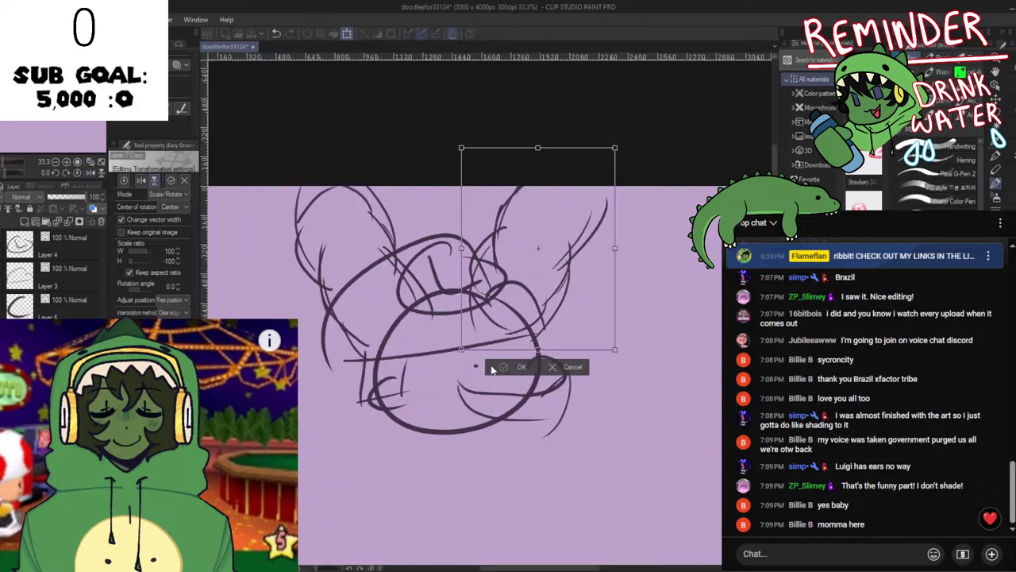
left_click(493, 367)
scroll(525, 297, "up", 2)
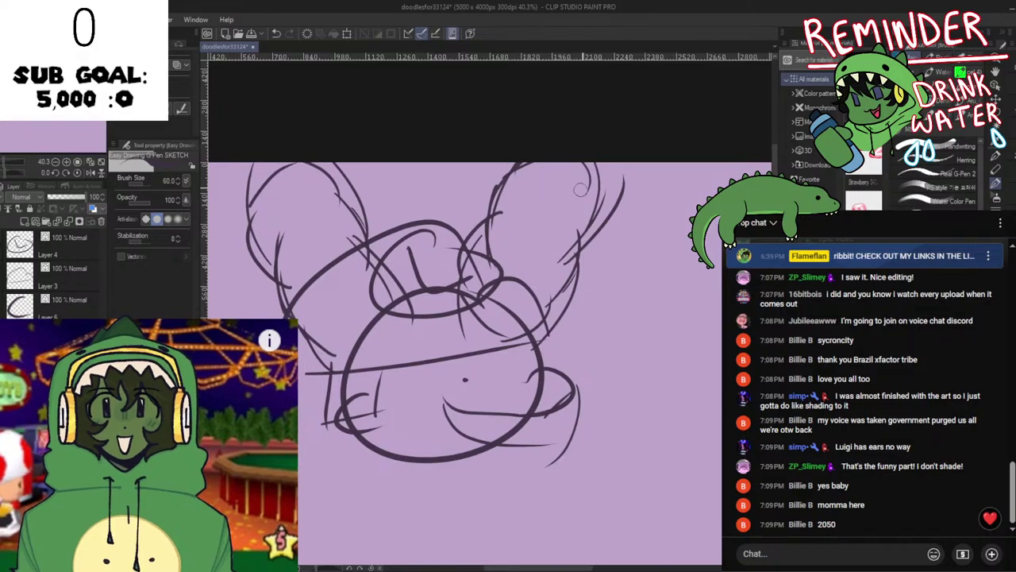
Round off the top of the second bunny ear with a sketched inner outline, undoing the stray stroke
key("h")
key("h")
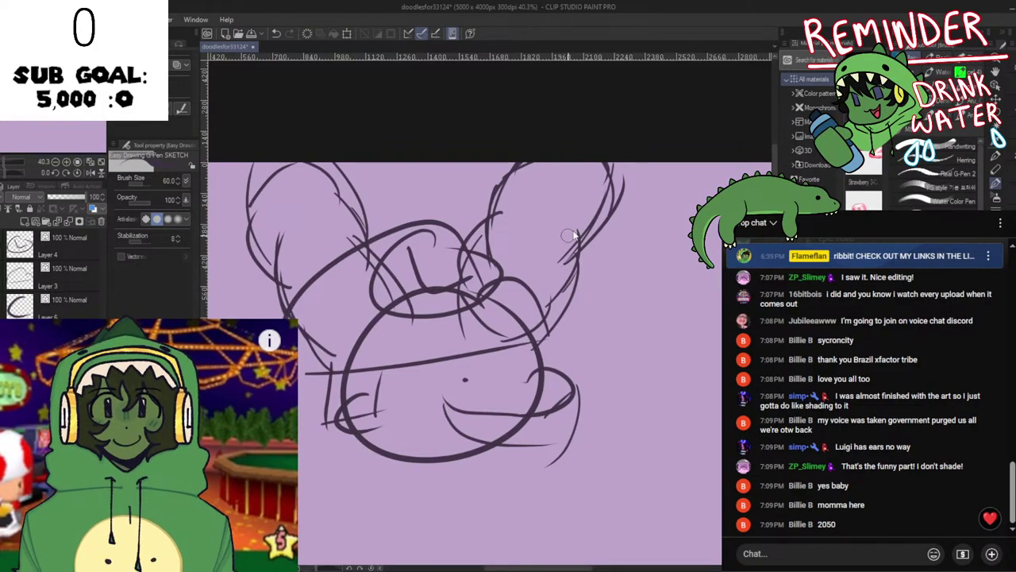
left_click_drag(606, 226, 576, 271)
key("h")
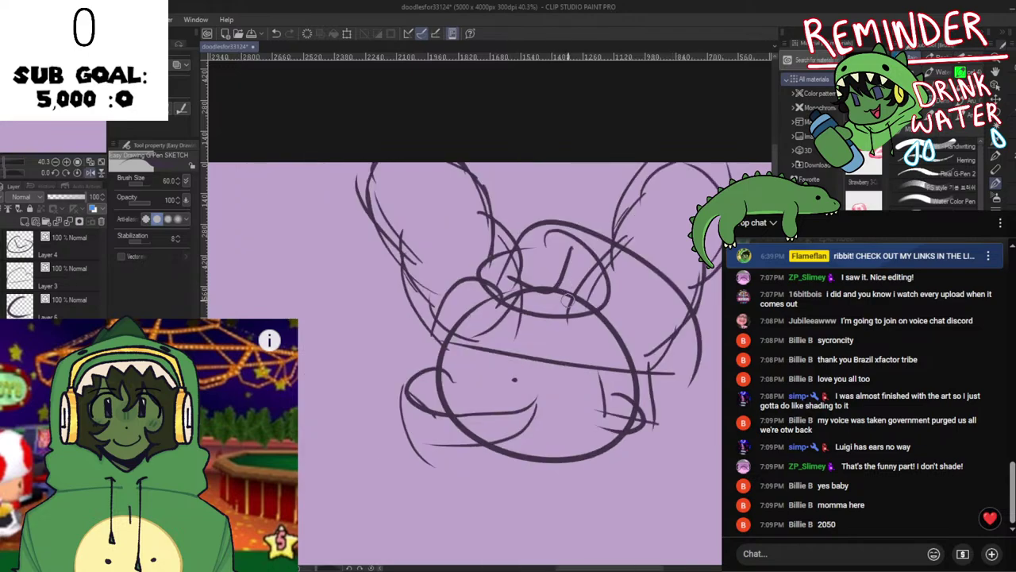
key("h")
key("ctrl+z")
Examine the balance of the head, cap and bunny ears in mirrored and normal views
key("space")
left_click_drag(528, 334, 483, 241)
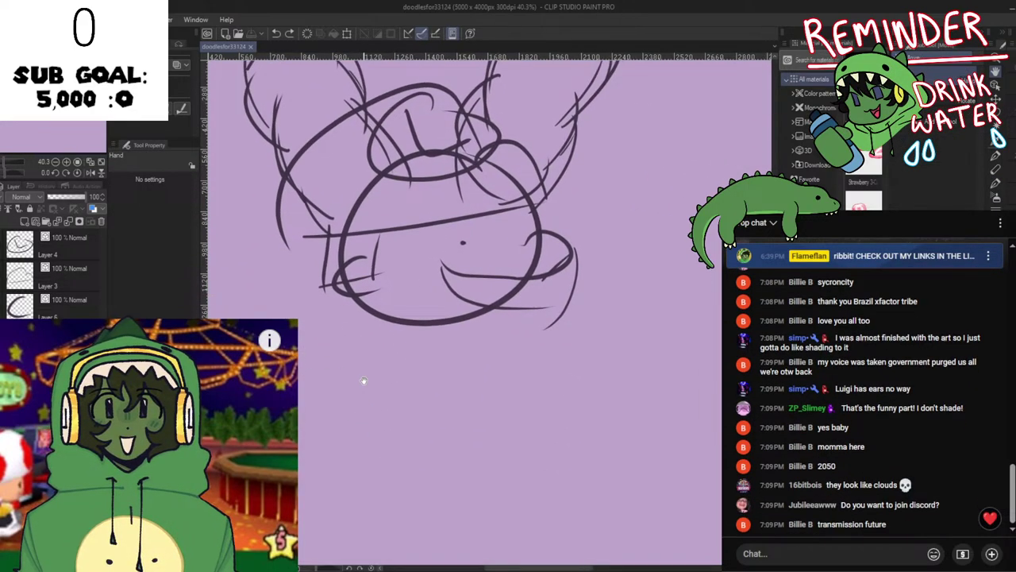
scroll(370, 366, "down", 3)
key("h")
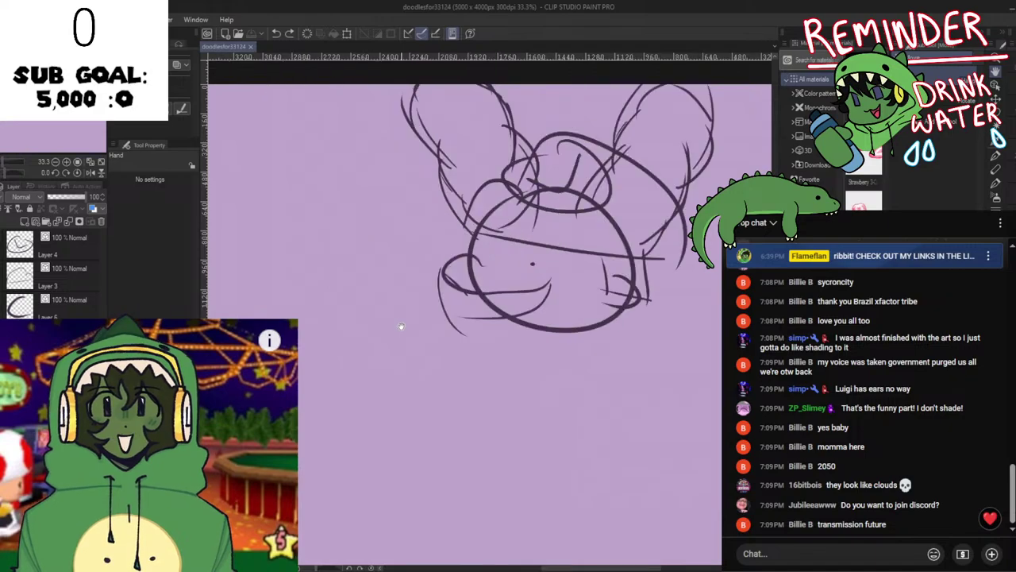
key("h")
key("h")
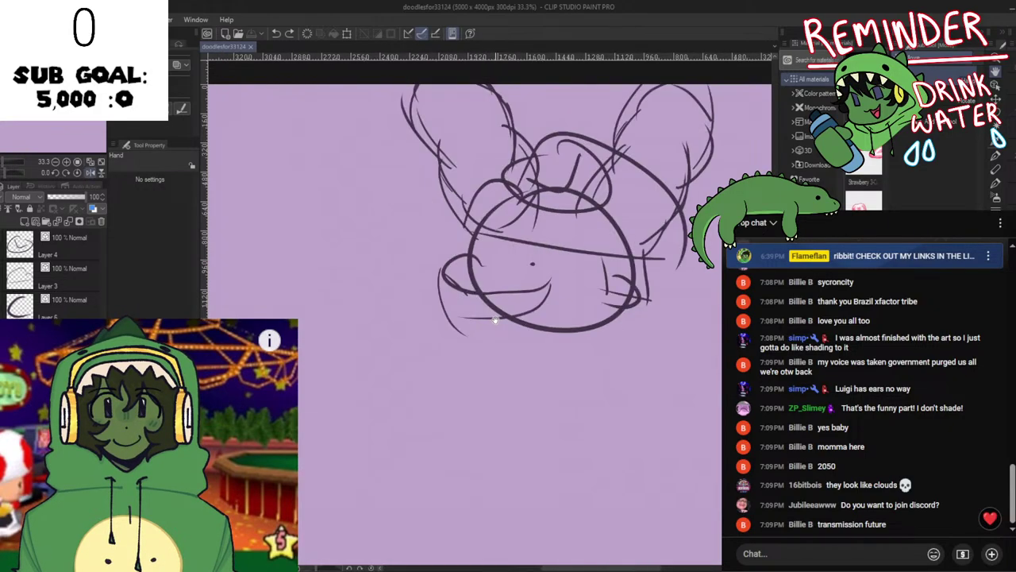
key("h")
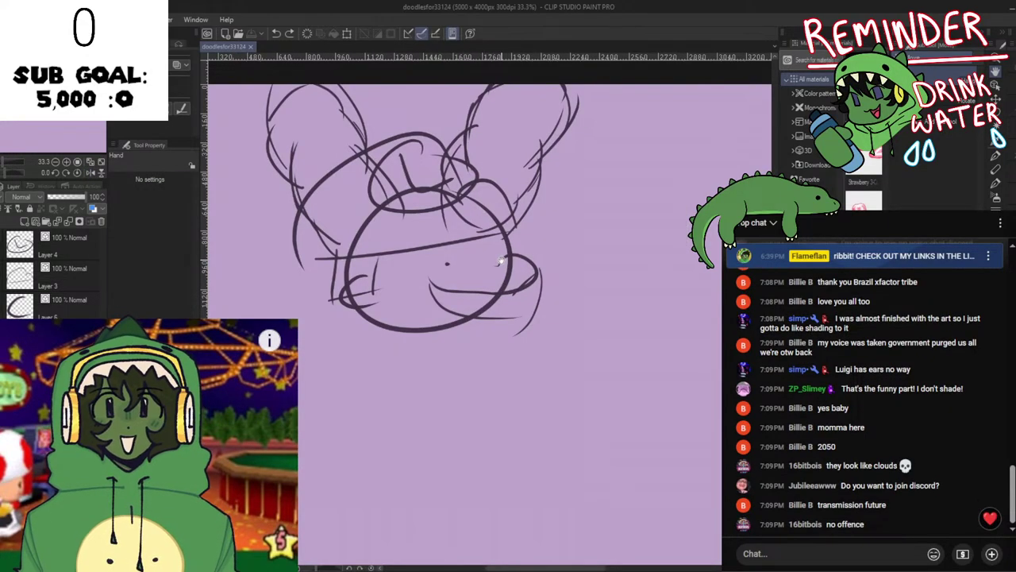
left_click_drag(461, 300, 481, 364)
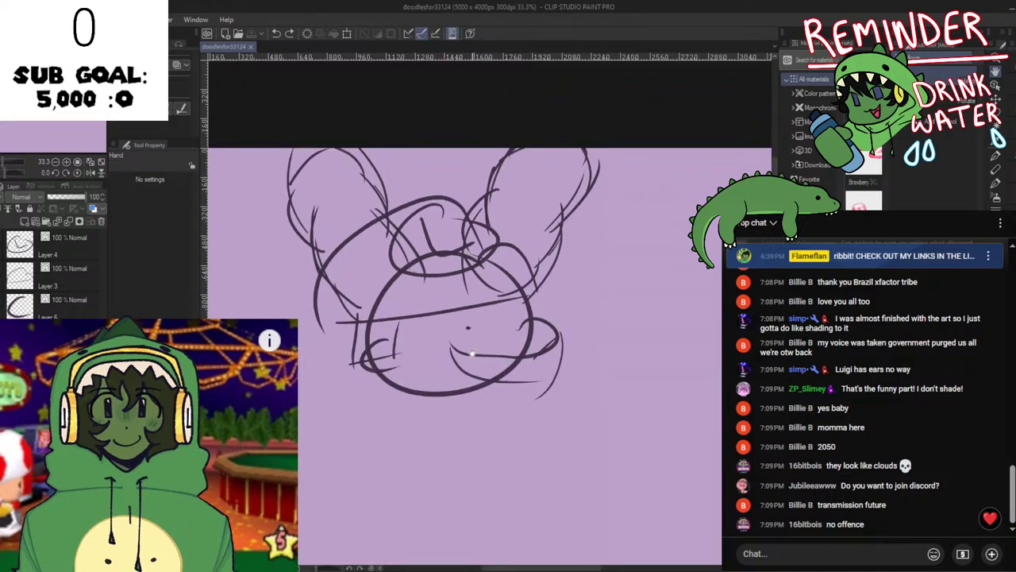
key("h")
key("h")
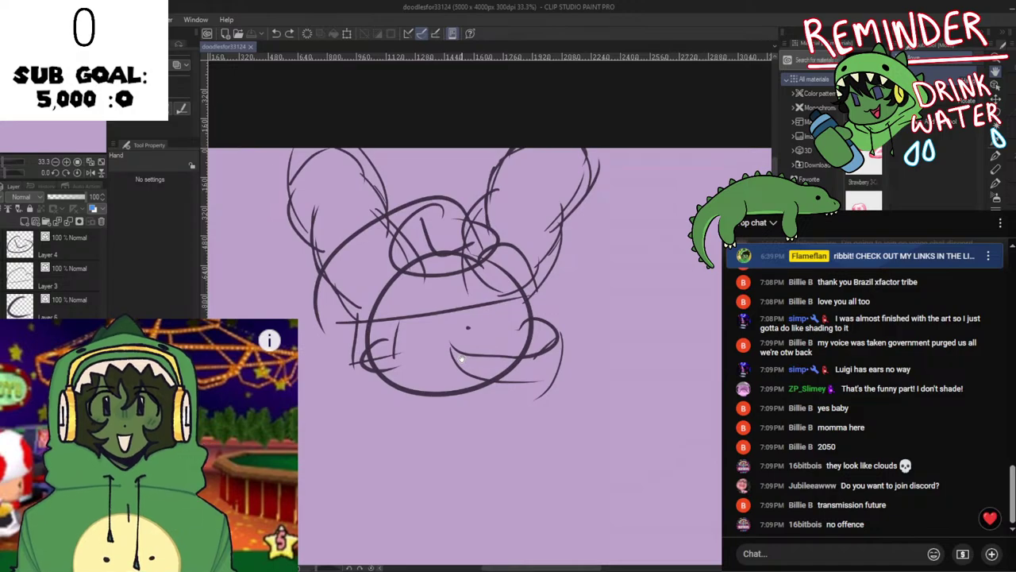
left_click_drag(415, 317, 371, 223)
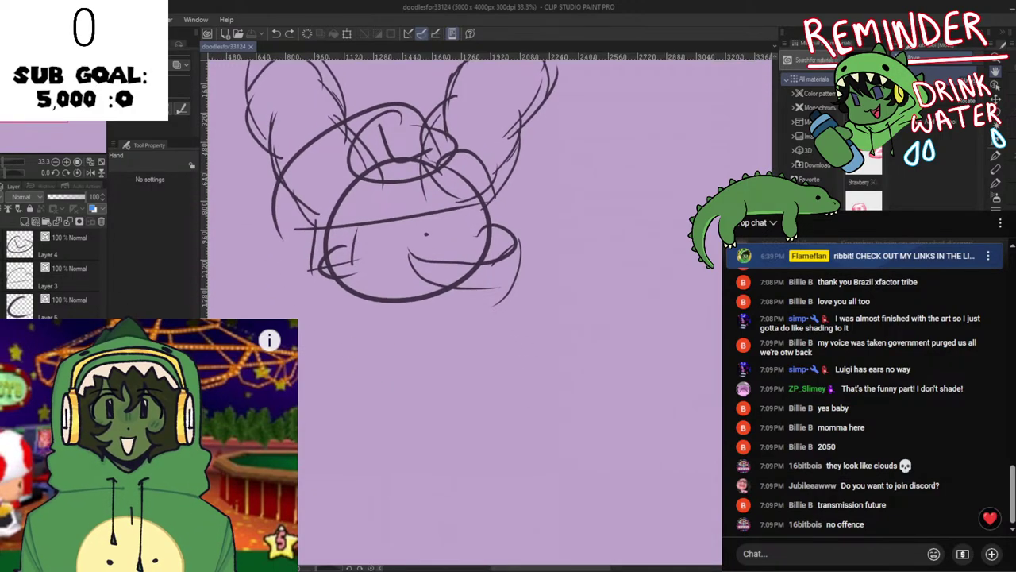
Remove the boxy sideburn's lines below the cap brim
left_click_drag(412, 326, 517, 390)
scroll(514, 389, "up", 1)
key("p")
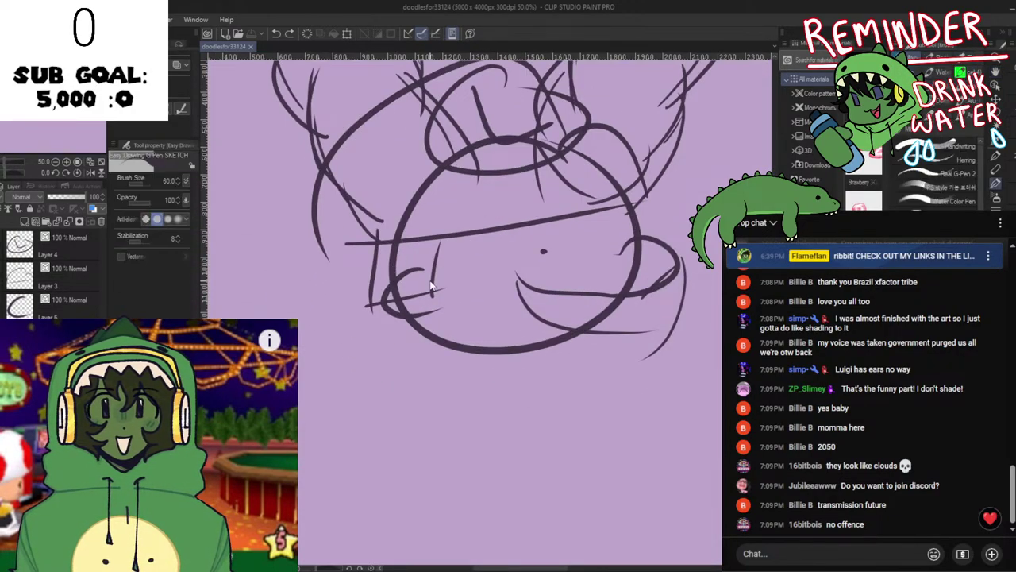
left_click_drag(431, 289, 436, 198)
key("ctrl+z")
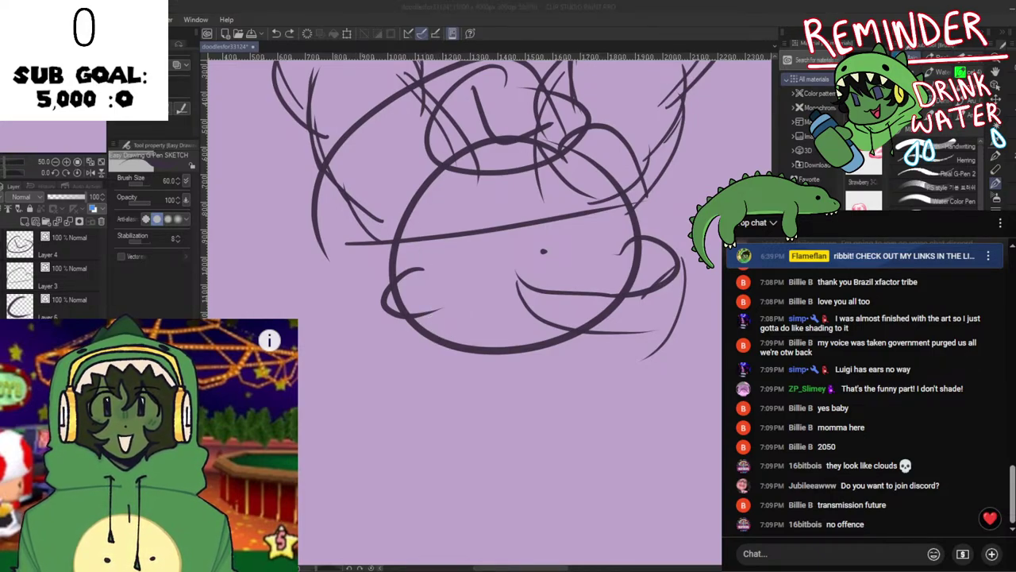
Try a curved sideburn that sweeps forward from the brim and hooks back along the jaw
left_click_drag(436, 239, 490, 309)
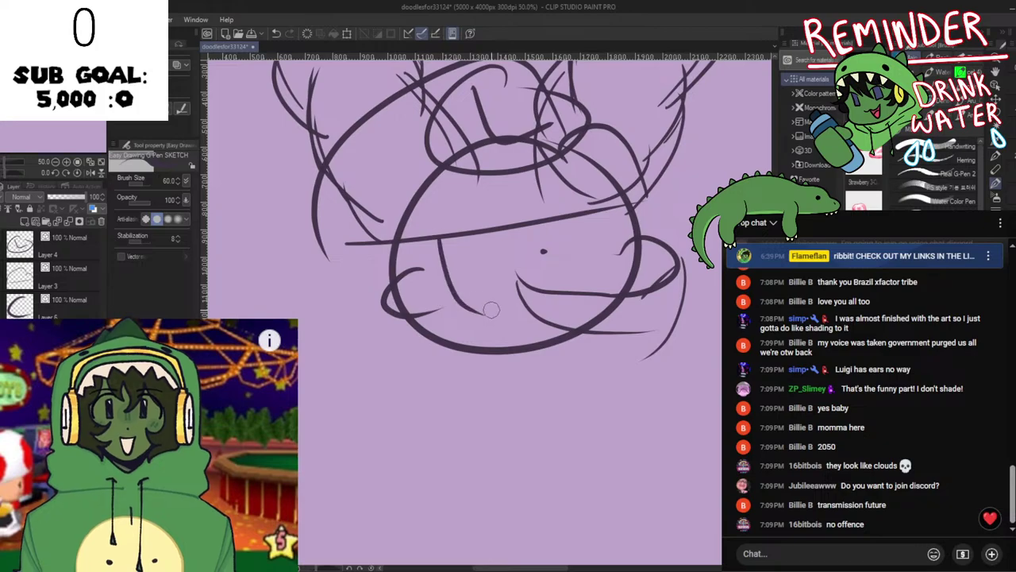
key("ctrl+z")
mouse_move(431, 239)
left_mouse_down()
mouse_move(466, 355)
mouse_move(413, 342)
left_mouse_up()
key("h")
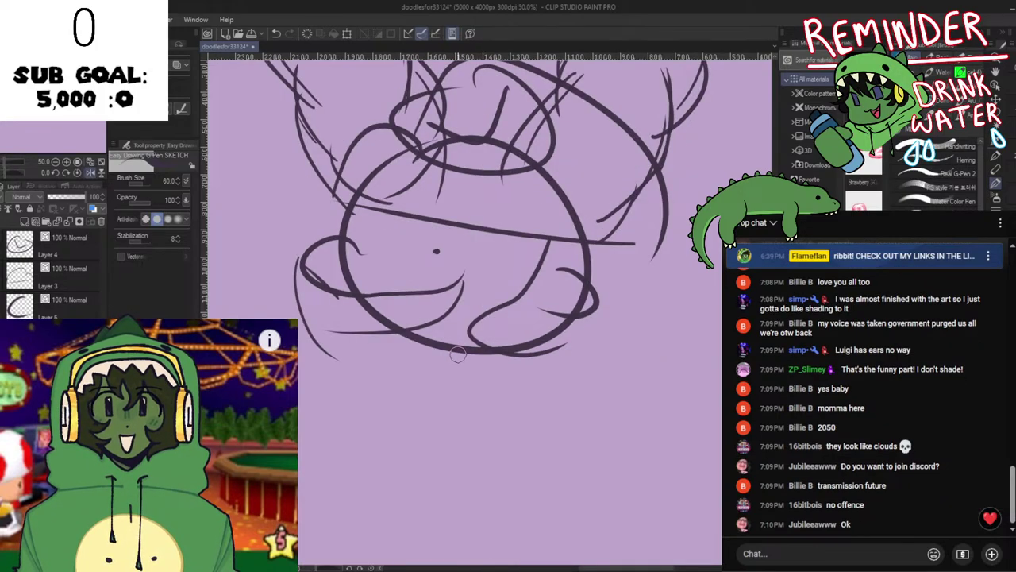
key("h")
key("space")
left_click_drag(474, 339, 460, 349)
key("ctrl+z")
mouse_move(416, 245)
left_mouse_down()
mouse_move(463, 291)
mouse_move(443, 309)
left_mouse_up()
key("ctrl+z")
key("ctrl+z")
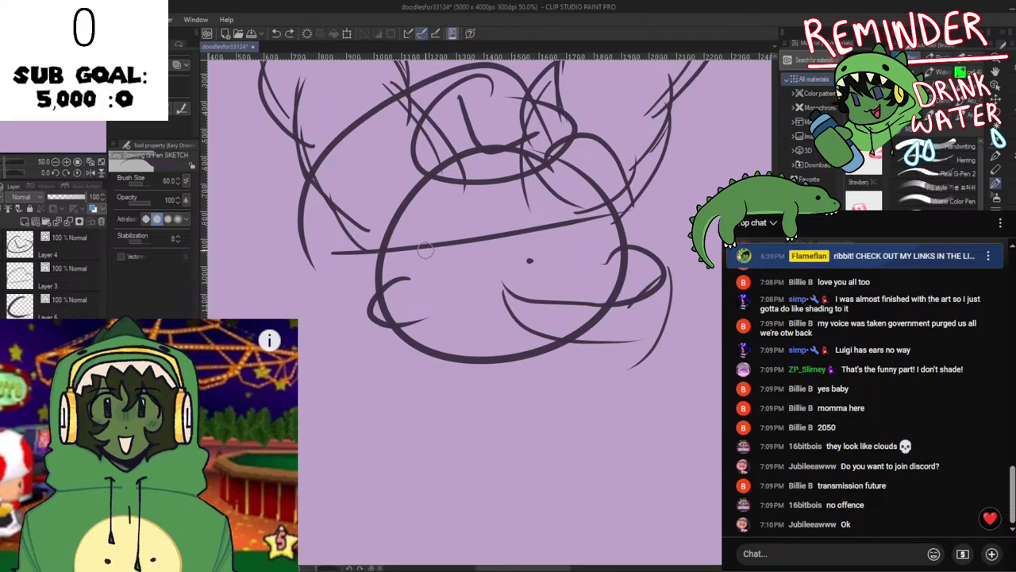
Try a longer sideburn curving into the cheek and ending at the bottom of the head circle
left_click_drag(426, 251, 461, 354)
key("h")
key("h")
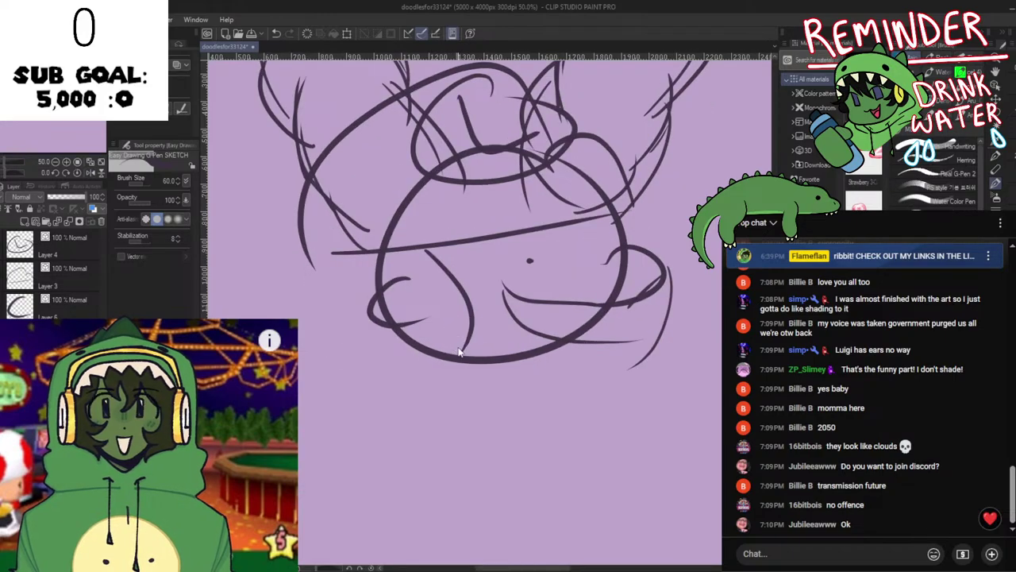
key("ctrl+z")
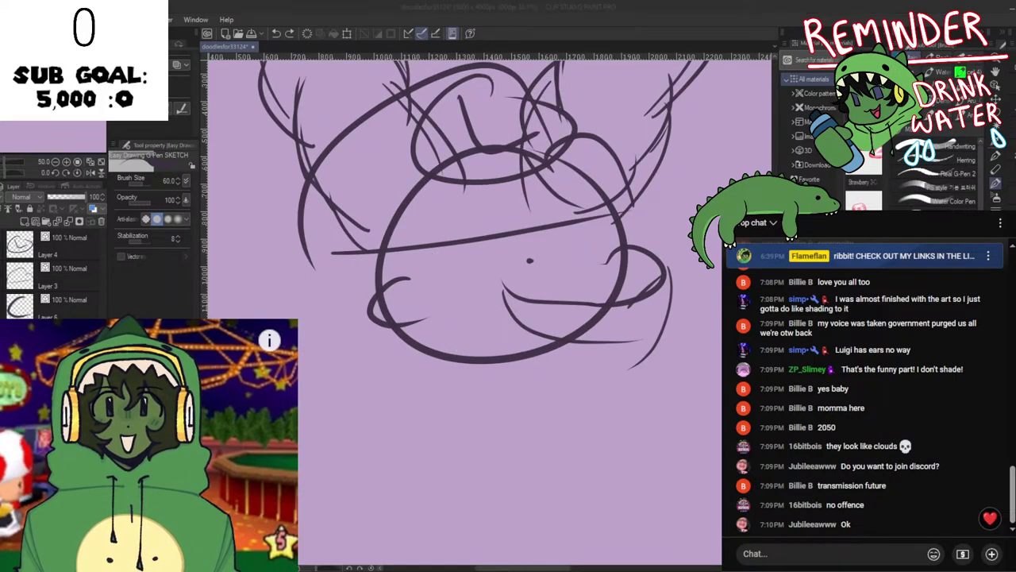
mouse_move(435, 245)
left_mouse_down()
mouse_move(504, 331)
mouse_move(469, 384)
left_mouse_up()
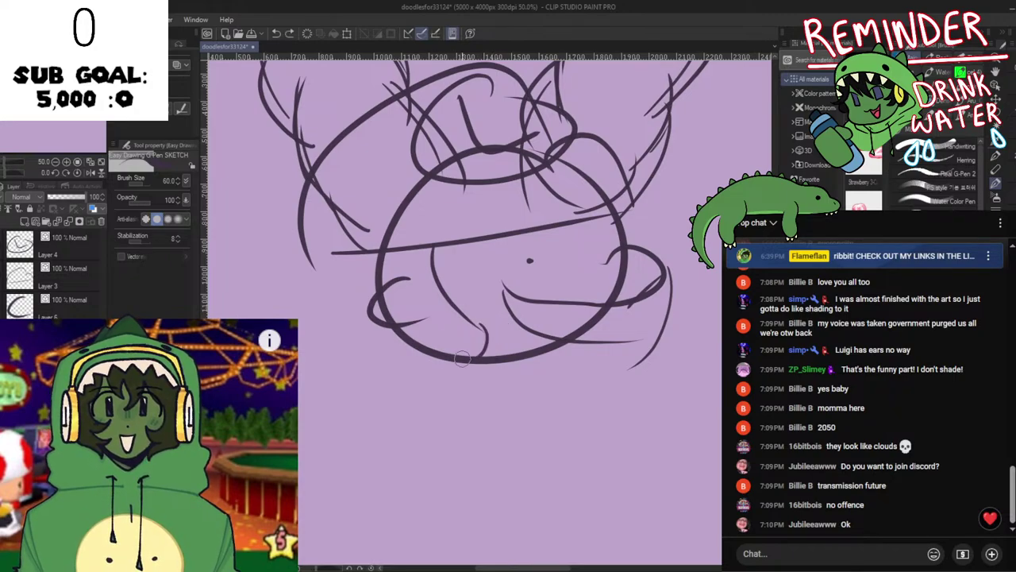
key("ctrl+z")
key("ctrl+z")
Sketch a sideburn running down from the brim and hooking back under the ear, and save the document
mouse_move(440, 245)
left_mouse_down()
mouse_move(464, 325)
mouse_move(444, 298)
mouse_move(450, 316)
mouse_move(396, 355)
left_mouse_up()
key("ctrl+z")
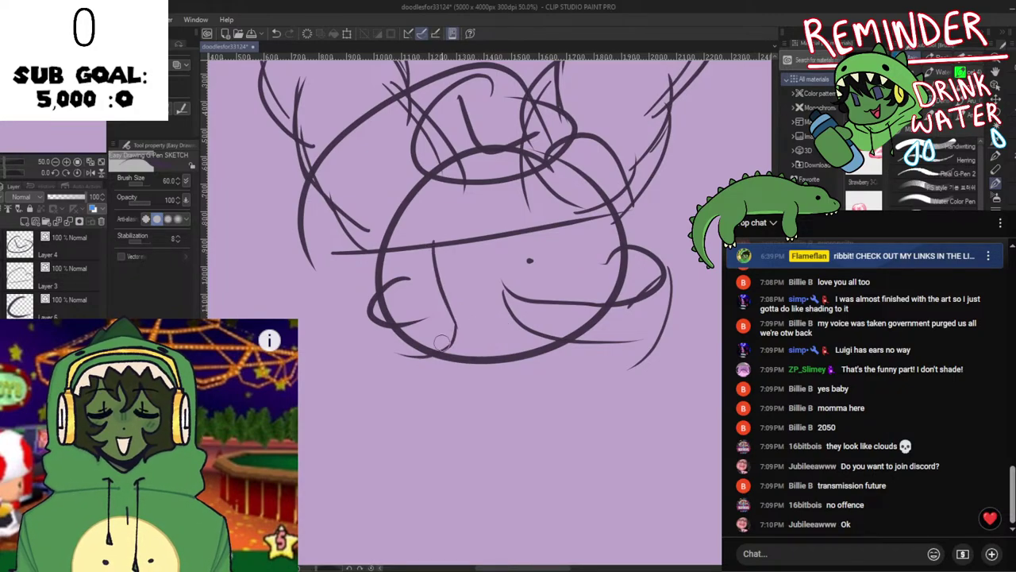
key("h")
key("space")
key("h")
key("ctrl+s")
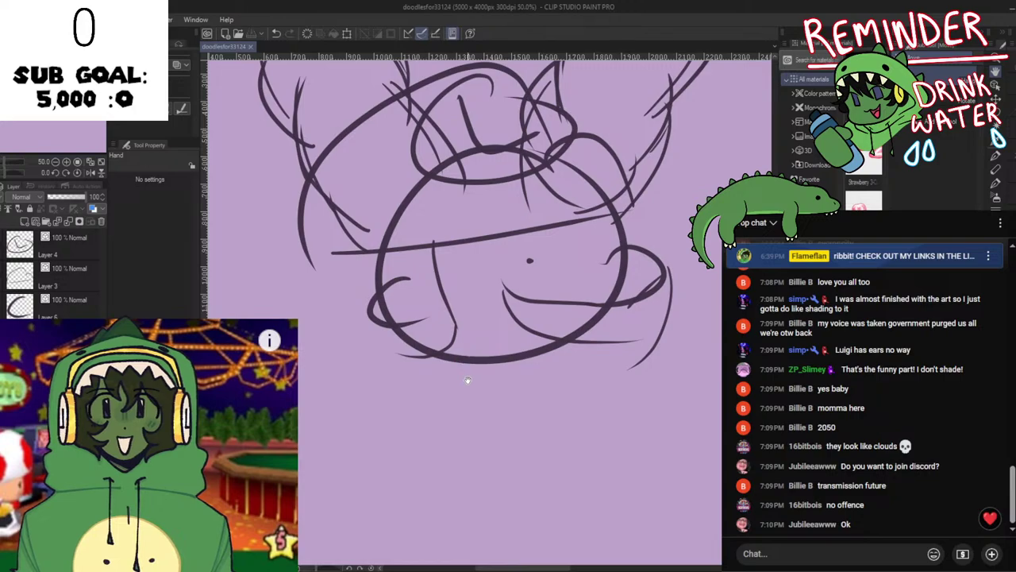
Delete the moustache's lower curve and the long curved stroke below the nose
mouse_move(502, 369)
left_mouse_down()
mouse_move(443, 387)
mouse_move(303, 356)
left_mouse_up()
left_click_drag(435, 386, 464, 406)
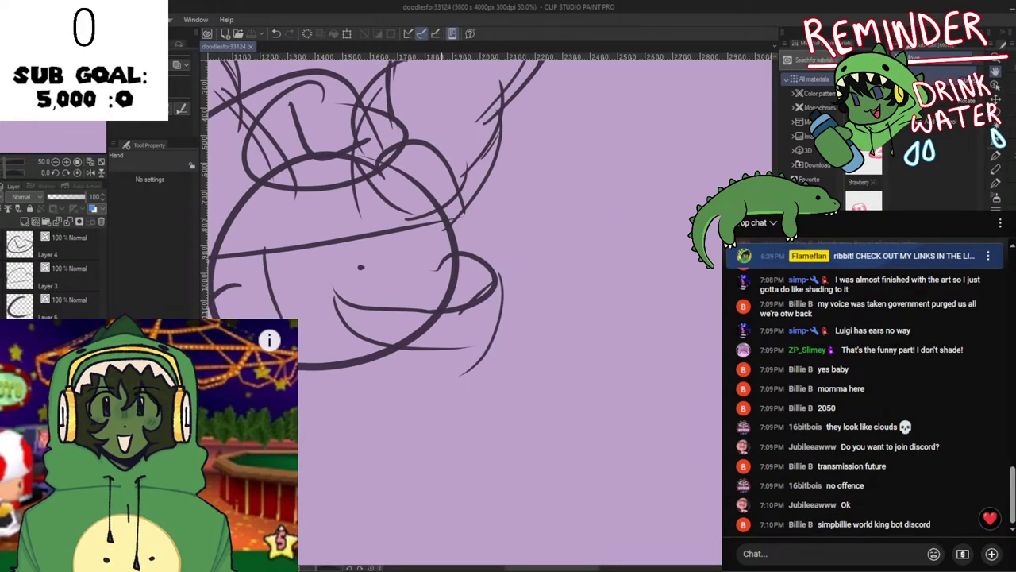
left_click(435, 347, "ctrl")
key("Delete")
left_click(483, 350, "ctrl")
key("Delete")
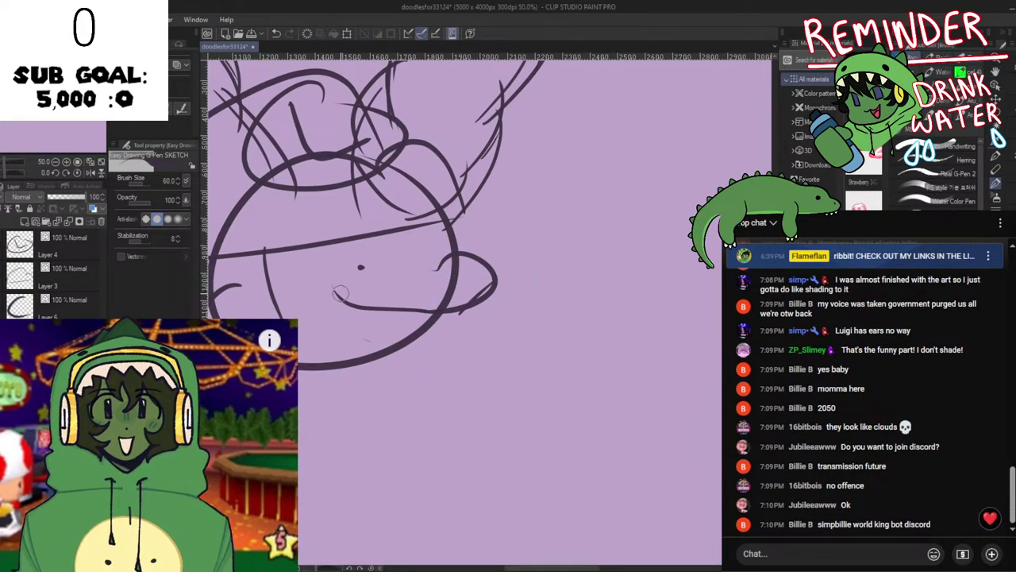
Redraw the moustache's lower edge as a rounded curve from its inner end along the jaw toward the nose
key("ctrl+z")
mouse_move(339, 292)
left_mouse_down()
mouse_move(346, 323)
mouse_move(472, 328)
left_mouse_up()
key("ctrl+z")
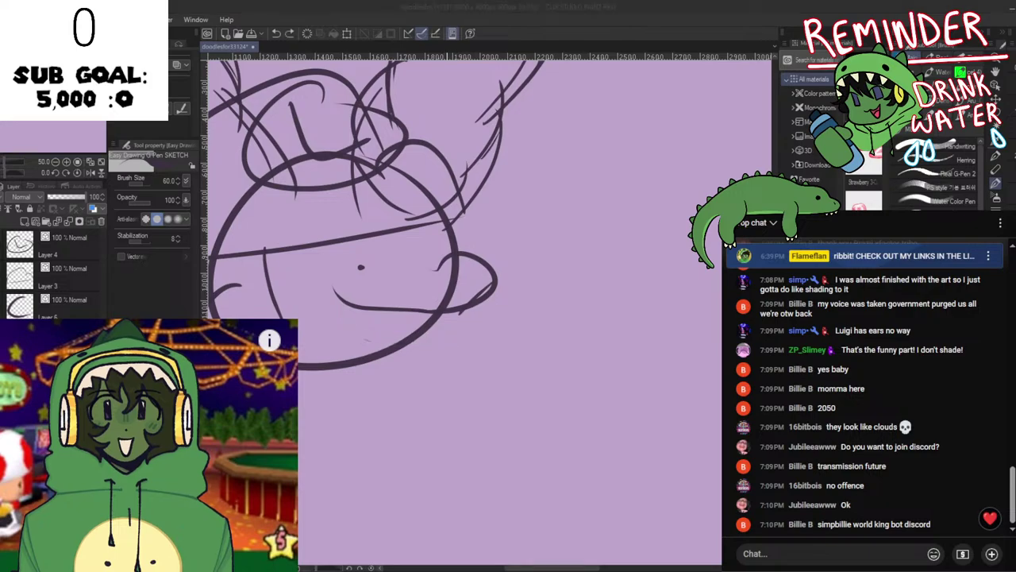
mouse_move(350, 303)
left_mouse_down()
mouse_move(365, 343)
mouse_move(411, 310)
mouse_move(347, 322)
mouse_move(439, 320)
mouse_move(370, 355)
mouse_move(443, 319)
mouse_move(447, 346)
mouse_move(520, 315)
left_mouse_up()
key("ctrl+z")
key("ctrl+z")
key("ctrl+z")
Sketch a rounded lobe at the moustache's outer end beneath the nose and save the document
mouse_move(454, 339)
left_mouse_down()
mouse_move(509, 292)
mouse_move(493, 325)
left_mouse_up()
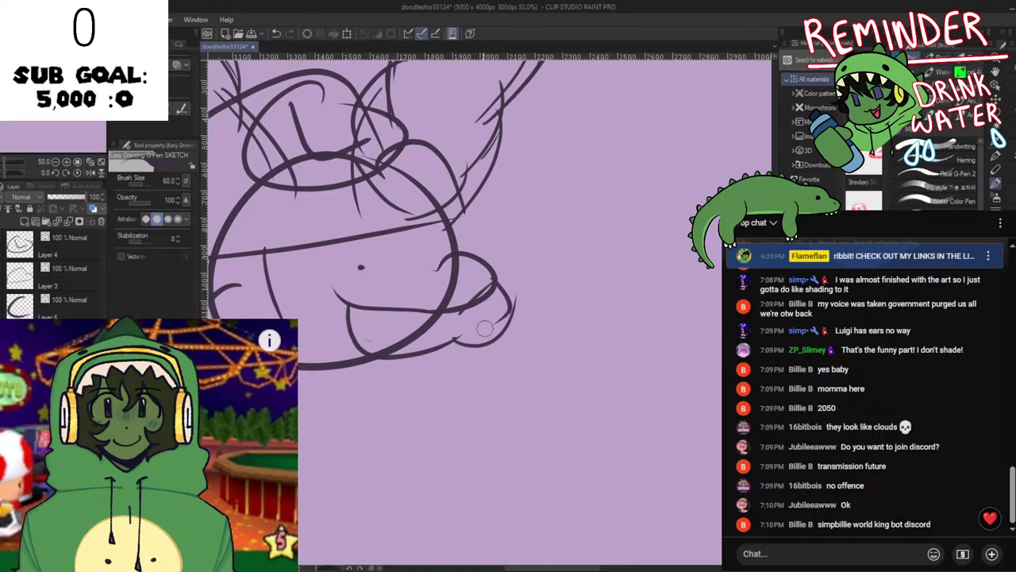
key("ctrl+z")
left_click_drag(490, 280, 505, 332)
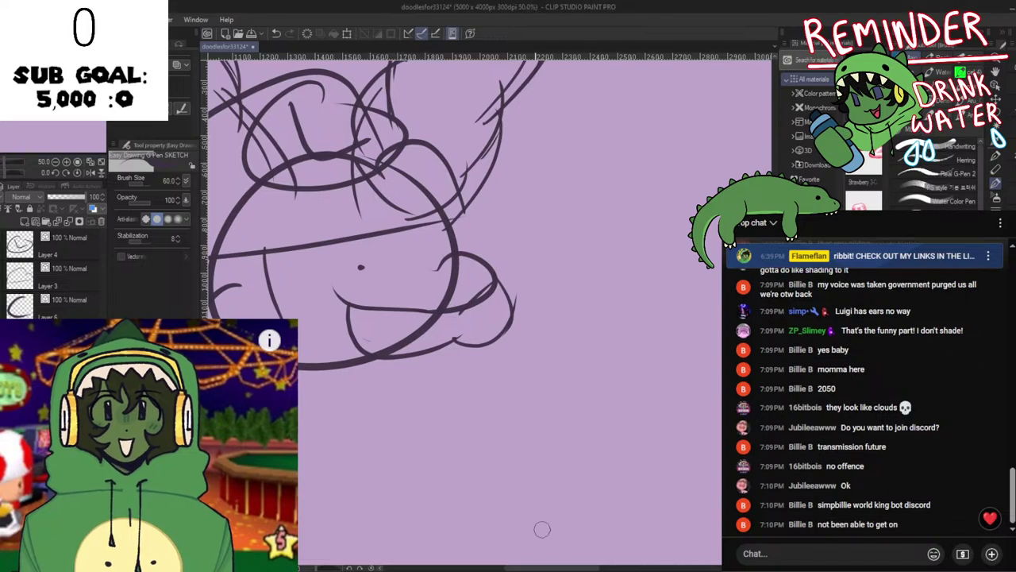
key("space")
left_click_drag(397, 365, 427, 418)
key("ctrl+s")
Delete the dot eye from the face
key("h")
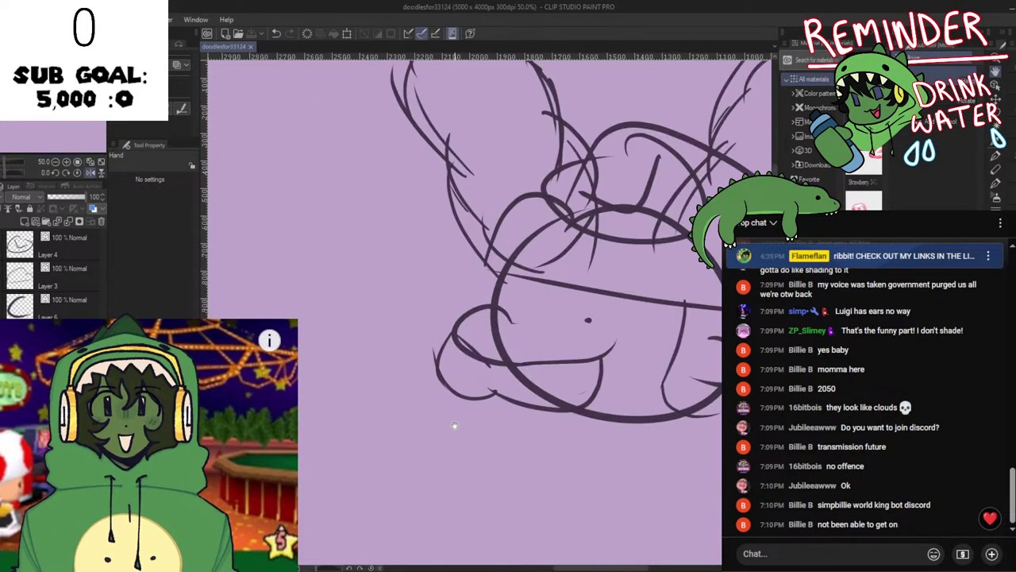
key("h")
scroll(318, 288, "down", 1)
scroll(314, 286, "up", 3)
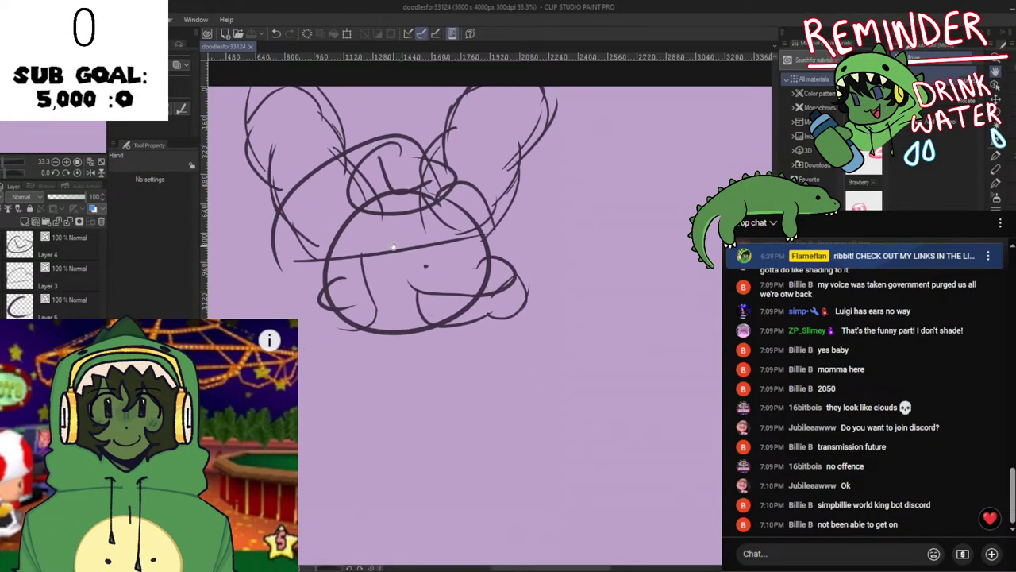
key("p")
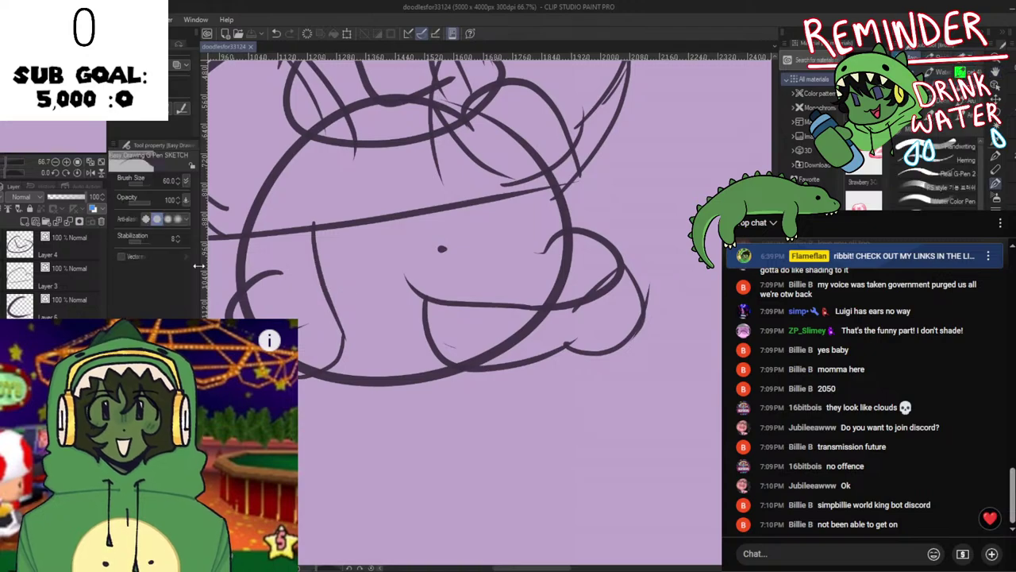
left_click(442, 249, "ctrl")
key("Delete")
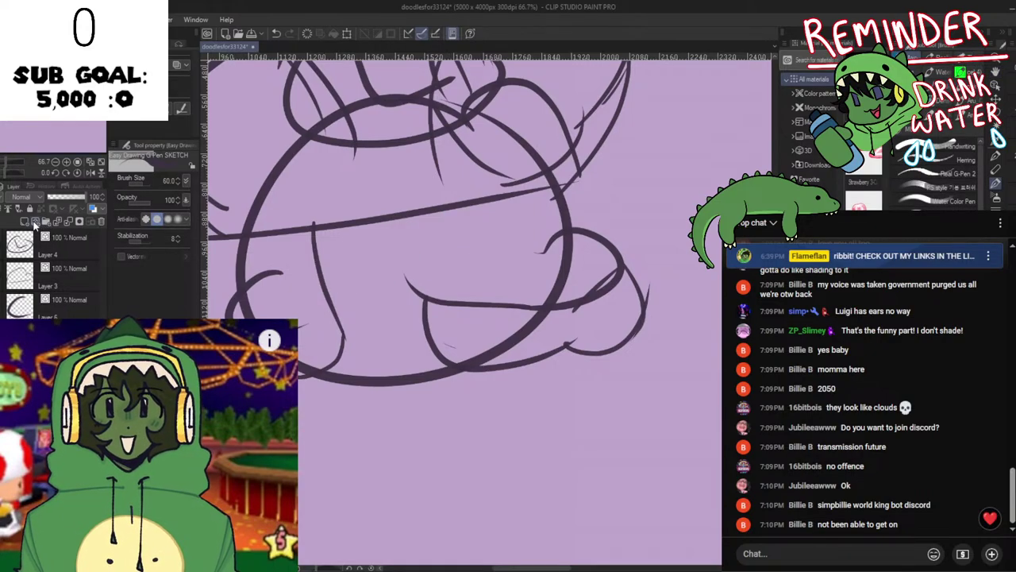
Sketch a larger oval eye with an inner pupil curve above the moustache
key("h")
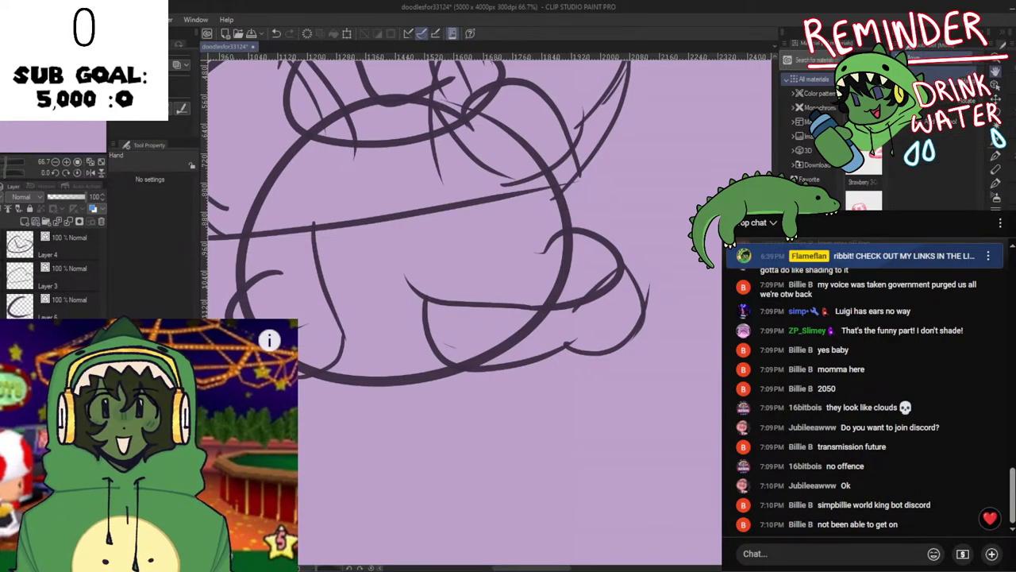
key("p")
mouse_move(475, 241)
left_mouse_down()
mouse_move(498, 272)
mouse_move(498, 245)
left_mouse_up()
key("ctrl+z")
mouse_move(471, 226)
left_mouse_down()
mouse_move(447, 227)
mouse_move(486, 223)
mouse_move(455, 225)
mouse_move(455, 283)
mouse_move(478, 252)
left_mouse_up()
key("ctrl+z")
key("h")
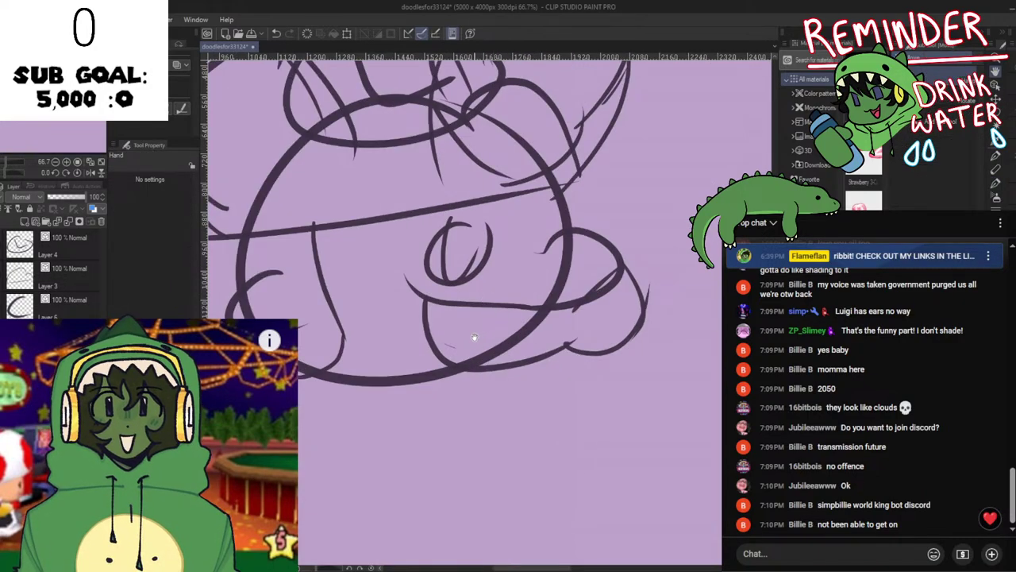
scroll(462, 343, "down", 1)
left_click_drag(462, 350, 570, 422)
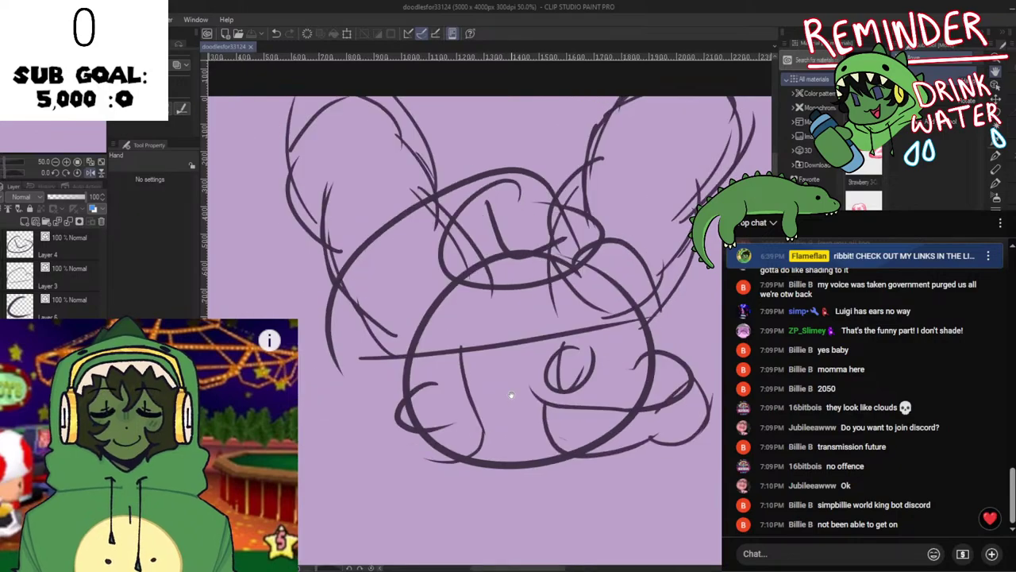
left_click_drag(513, 395, 406, 187)
scroll(498, 317, "down", 1)
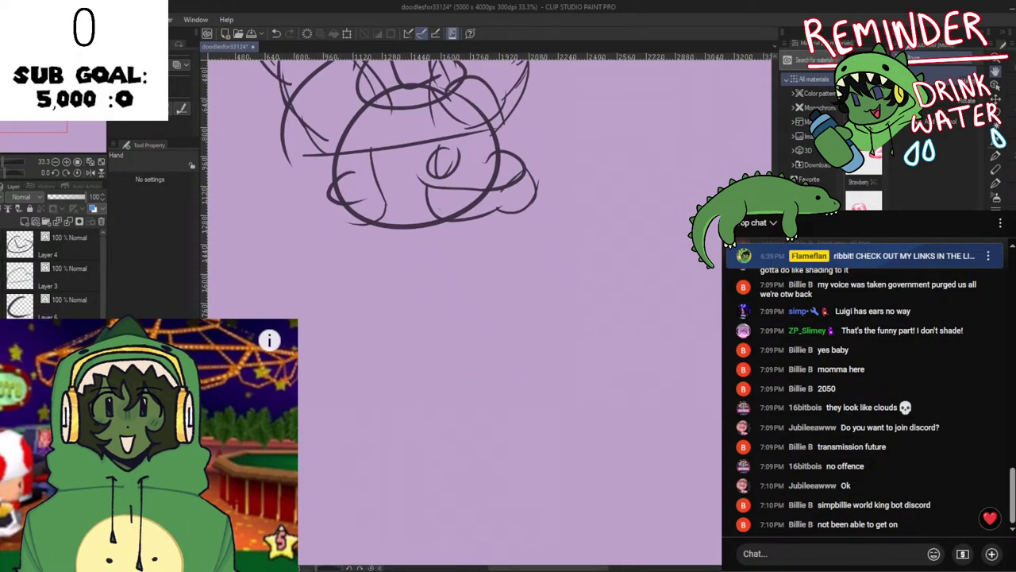
left_click_drag(319, 316, 316, 367)
key("p")
mouse_move(391, 283)
left_mouse_down()
mouse_move(364, 311)
mouse_move(363, 294)
left_mouse_up()
key("ctrl+z")
left_click_drag(449, 285, 485, 287)
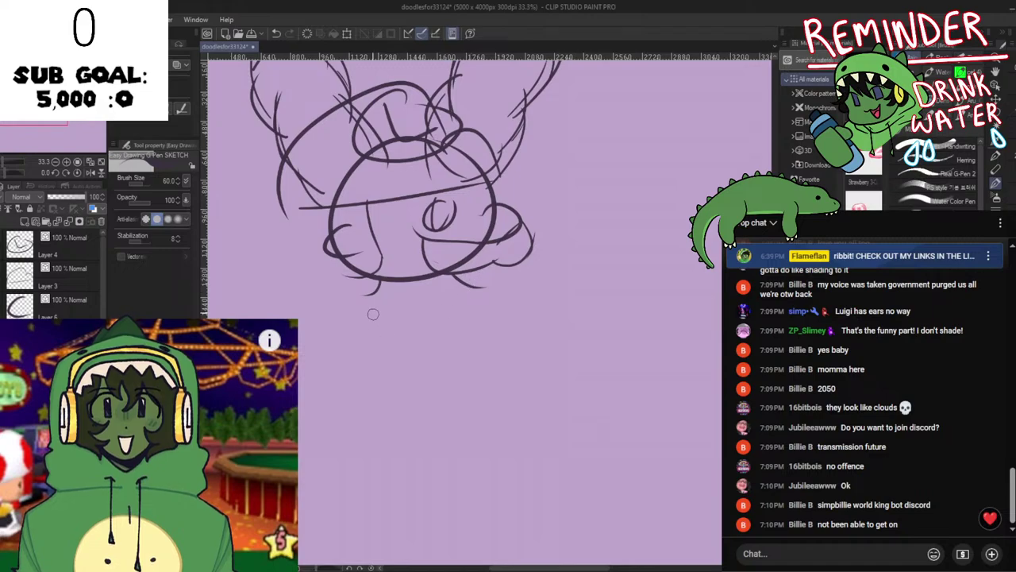
key("ctrl+z")
key("ctrl+z")
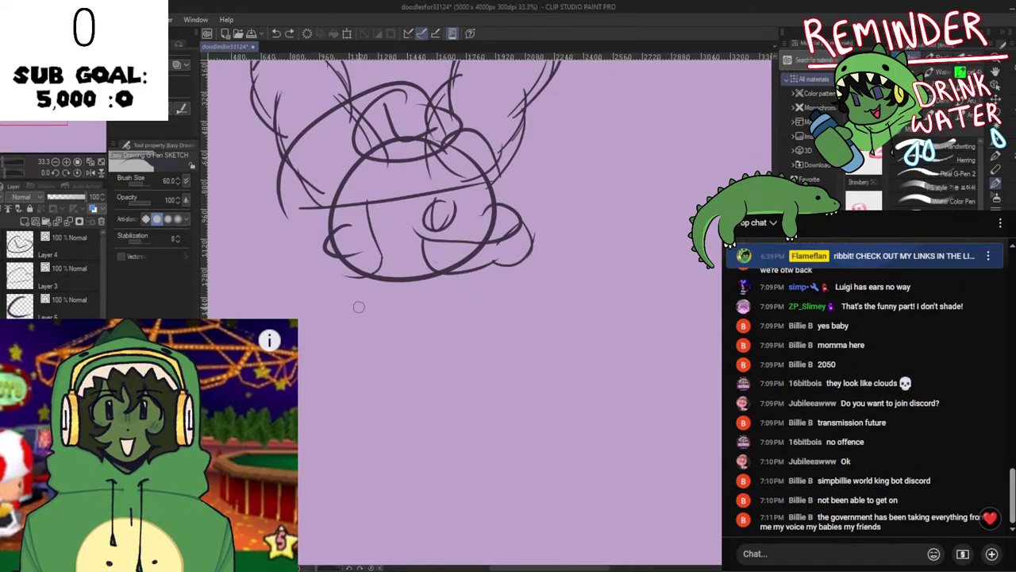
left_click_drag(369, 275, 388, 377)
key("ctrl+z")
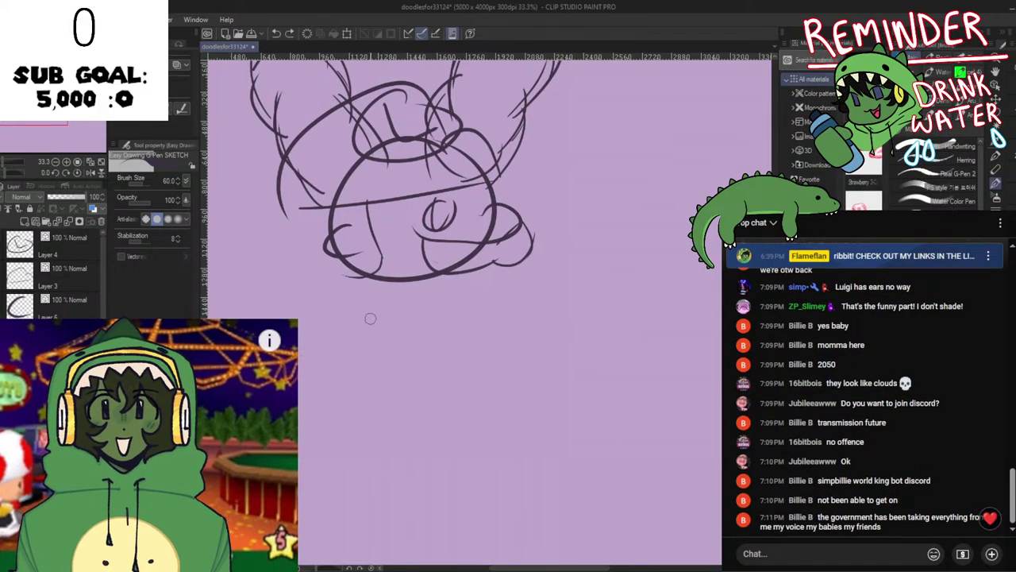
Sketch a boxy torso beneath the head from two long side lines and a base line, and save the document
left_click_drag(386, 324, 395, 281)
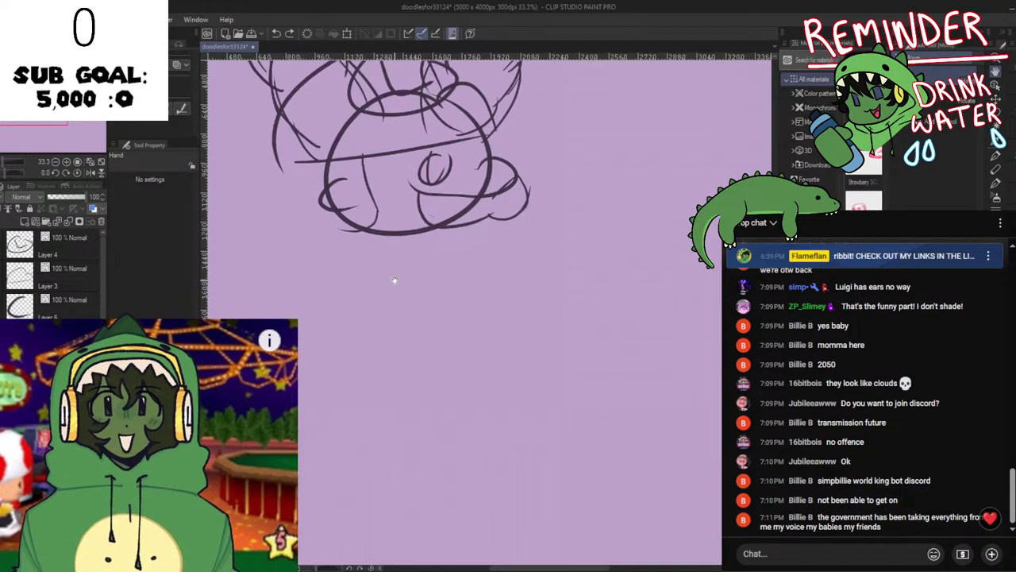
left_click_drag(419, 365, 436, 383)
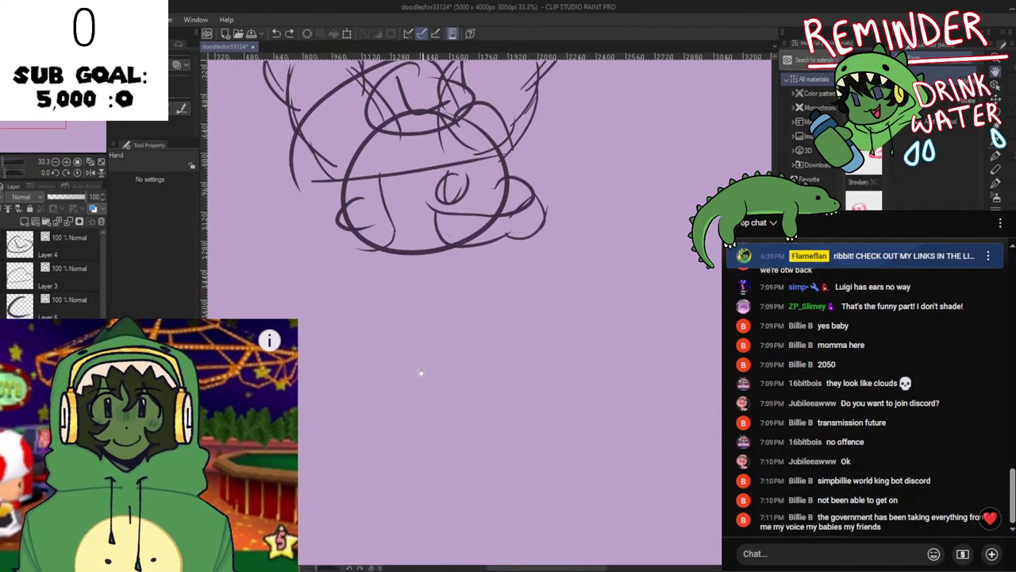
key("p")
mouse_move(469, 245)
left_mouse_down()
mouse_move(483, 389)
mouse_move(351, 354)
left_mouse_up()
key("ctrl+z")
left_click_drag(392, 252, 393, 379)
key("ctrl+z")
mouse_move(394, 253)
left_mouse_down()
mouse_move(396, 339)
mouse_move(427, 371)
mouse_move(522, 363)
left_mouse_up()
key("h")
key("h")
key("space")
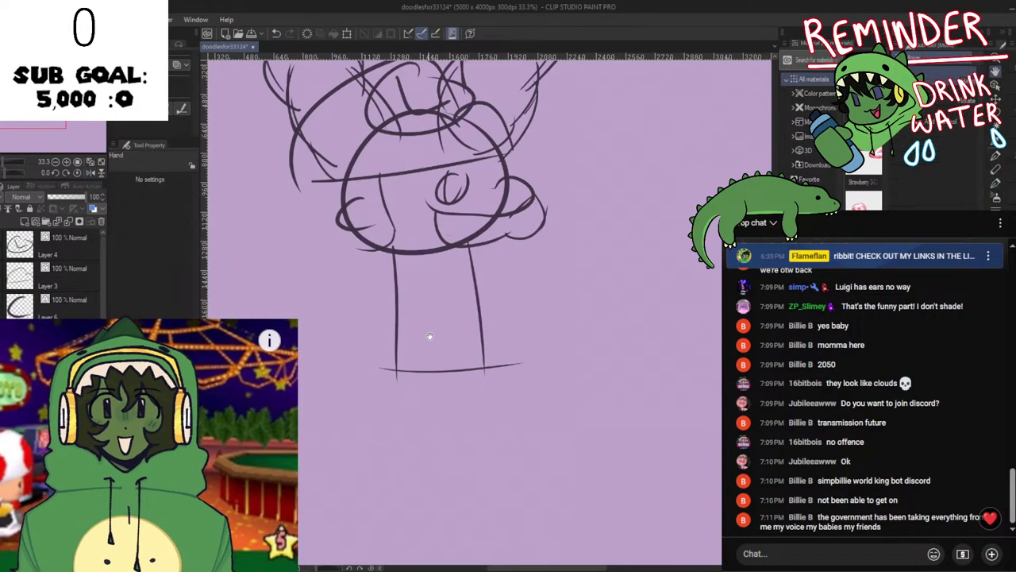
key("h")
key("ctrl+shift+h")
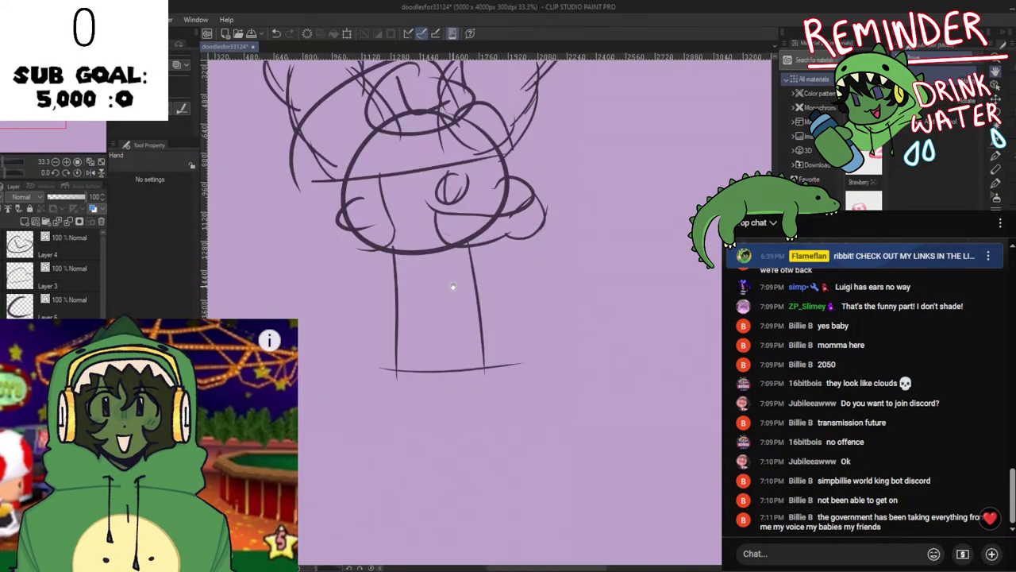
key("ctrl+s")
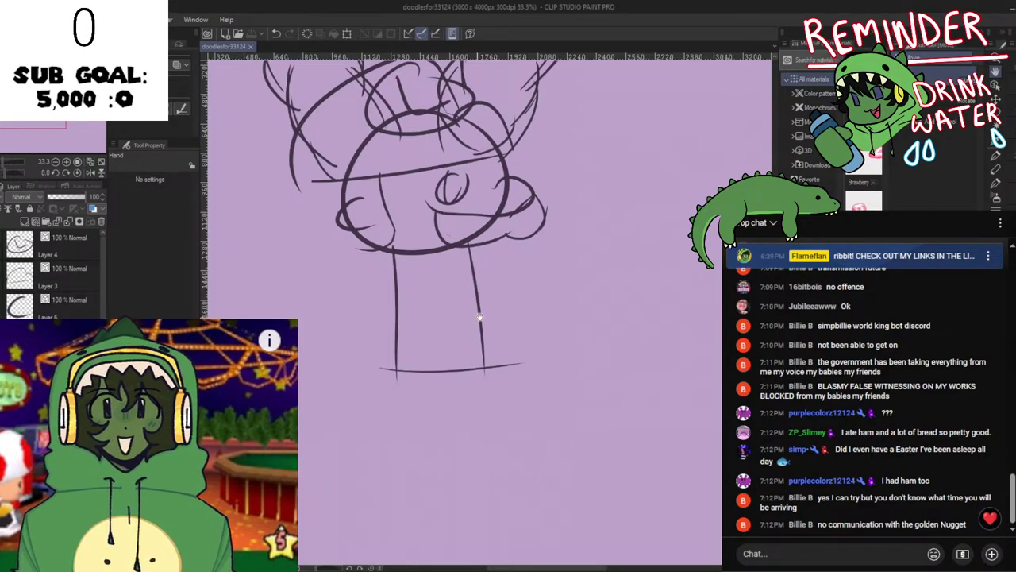
Remove the boxy torso's side and base lines beneath the head
left_click_drag(437, 313, 441, 336)
left_click(483, 342, "ctrl")
key("Delete")
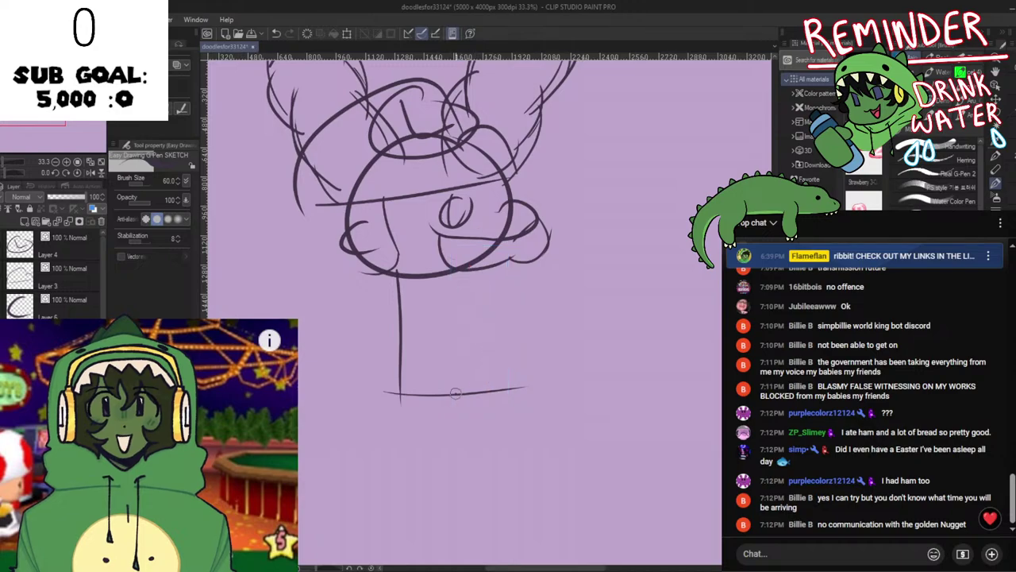
key("ctrl+z")
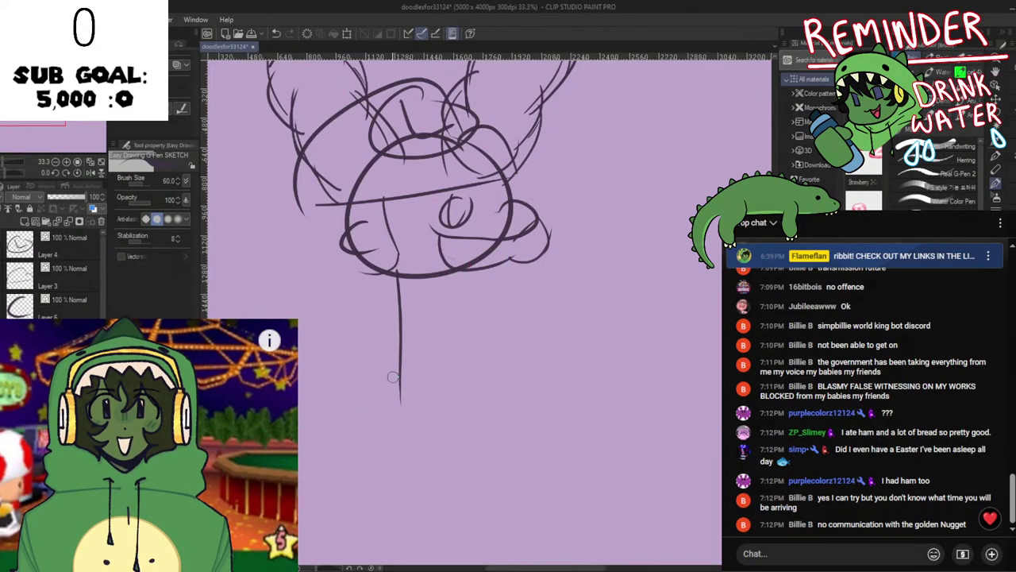
left_click_drag(393, 376, 512, 357)
key("ctrl+z")
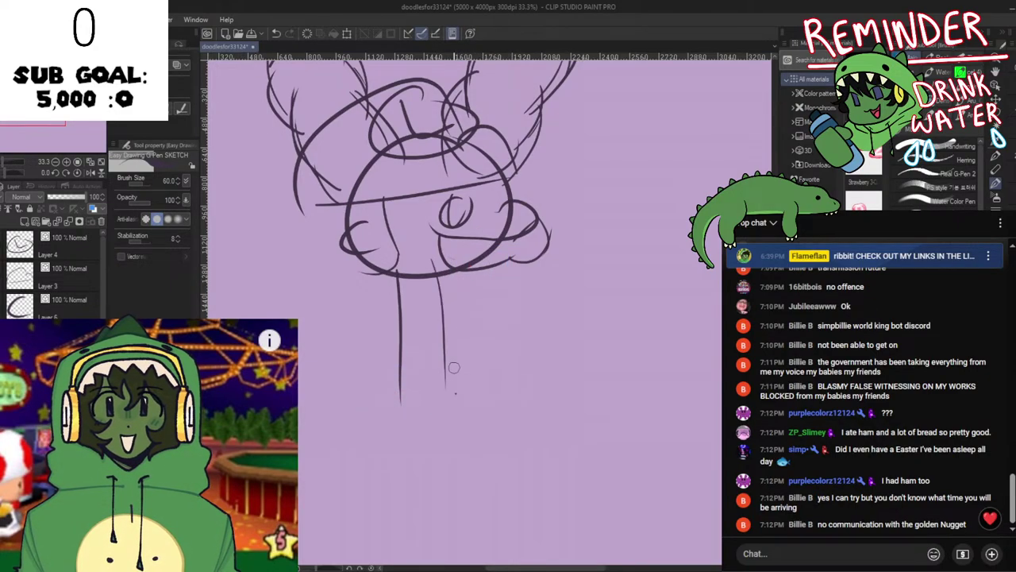
key("ctrl+z")
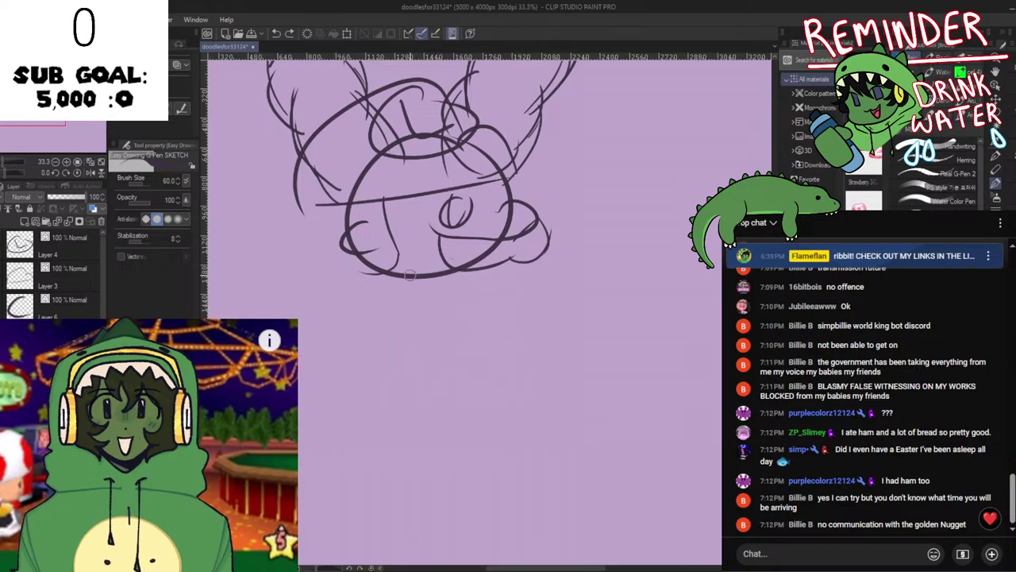
Sketch a short neck and rounded chest beneath the head, with a slanted vertical centre line running down past the chest
mouse_move(403, 271)
left_mouse_down()
mouse_move(392, 292)
mouse_move(379, 289)
left_mouse_up()
key("ctrl+z")
left_click_drag(472, 267, 507, 276)
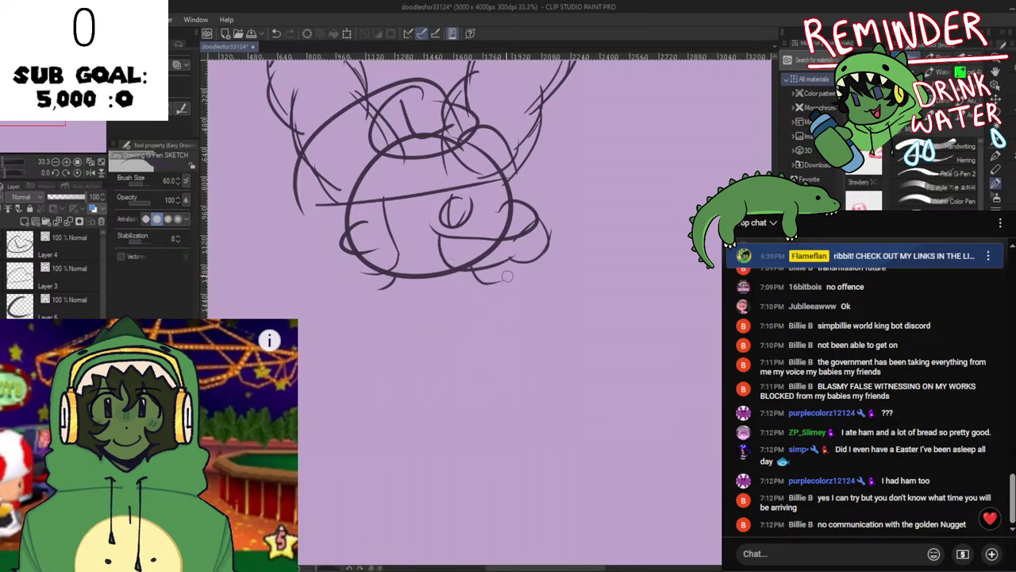
left_click_drag(381, 291, 413, 359)
left_click_drag(382, 318, 459, 355)
left_click_drag(403, 336, 509, 334)
mouse_move(478, 277)
left_mouse_down()
mouse_move(425, 349)
mouse_move(447, 334)
mouse_move(408, 312)
left_mouse_up()
key("h")
key("h")
left_click_drag(308, 252, 344, 357)
key("ctrl+z")
left_click_drag(379, 244, 400, 359)
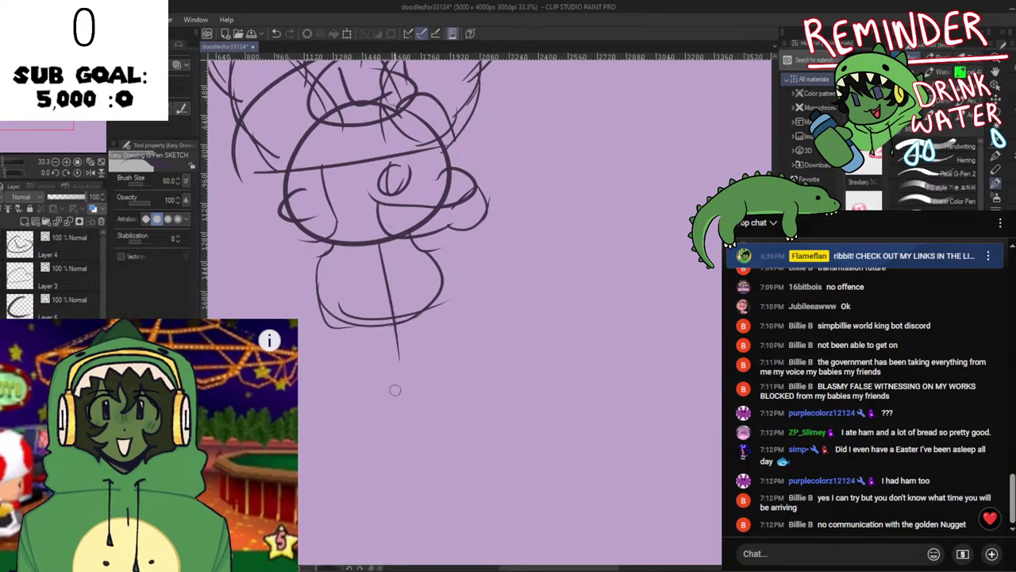
Extend the torso below the chest with a straight line down each side and a curved hem line joining them
mouse_move(320, 269)
left_mouse_down()
mouse_move(342, 361)
mouse_move(332, 358)
mouse_move(461, 355)
left_mouse_up()
key("ctrl+z")
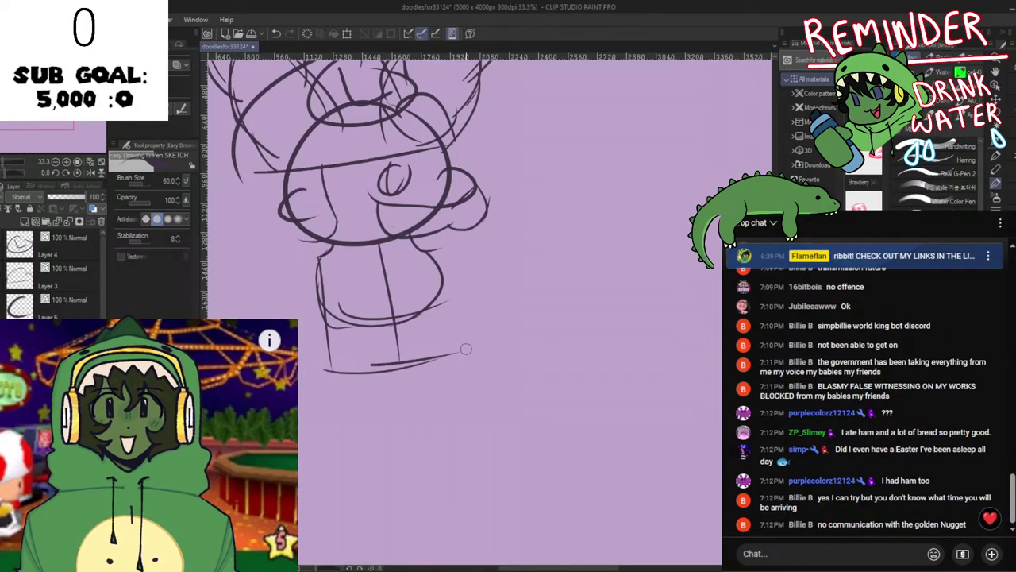
left_click_drag(435, 248, 461, 361)
key("h")
key("h")
key("ctrl+z")
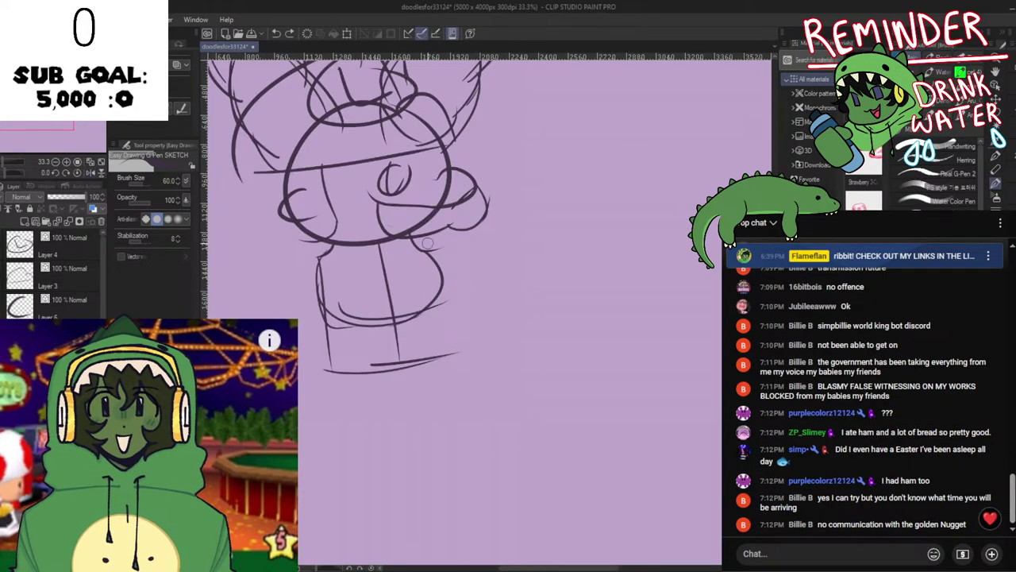
key("ctrl+z")
mouse_move(431, 255)
left_mouse_down()
mouse_move(442, 355)
mouse_move(450, 380)
mouse_move(458, 373)
left_mouse_up()
key("ctrl+z")
key("h")
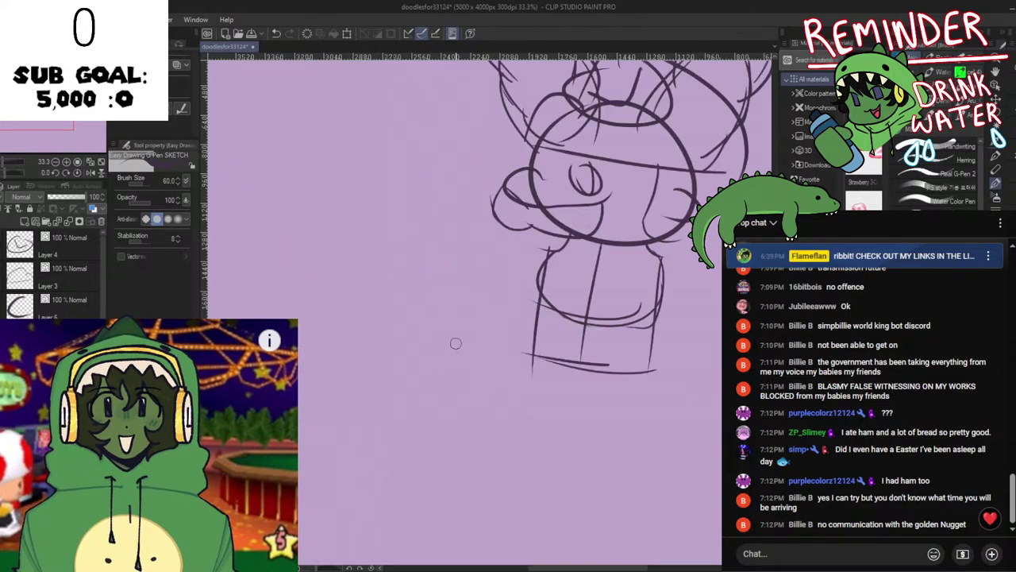
key("h")
Sketch rounded shoulder curves on both sides of the chest
left_click_drag(300, 266, 287, 315)
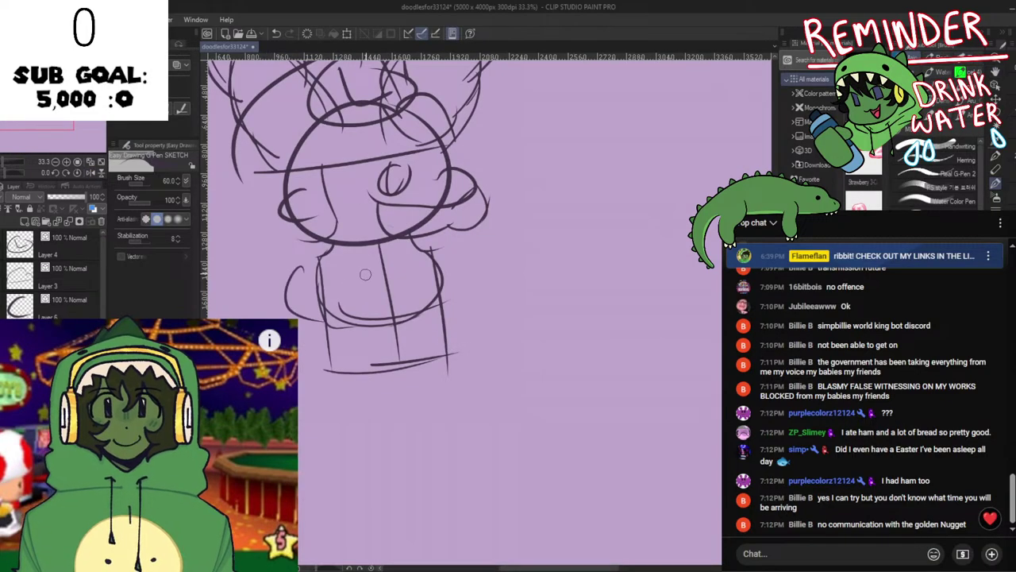
mouse_move(443, 249)
left_mouse_down()
mouse_move(472, 289)
mouse_move(427, 318)
left_mouse_up()
key("h")
key("h")
Sketch the upper arm on the ear side as a rounded shape from the shoulder down to the hem line
left_click_drag(472, 363, 531, 361)
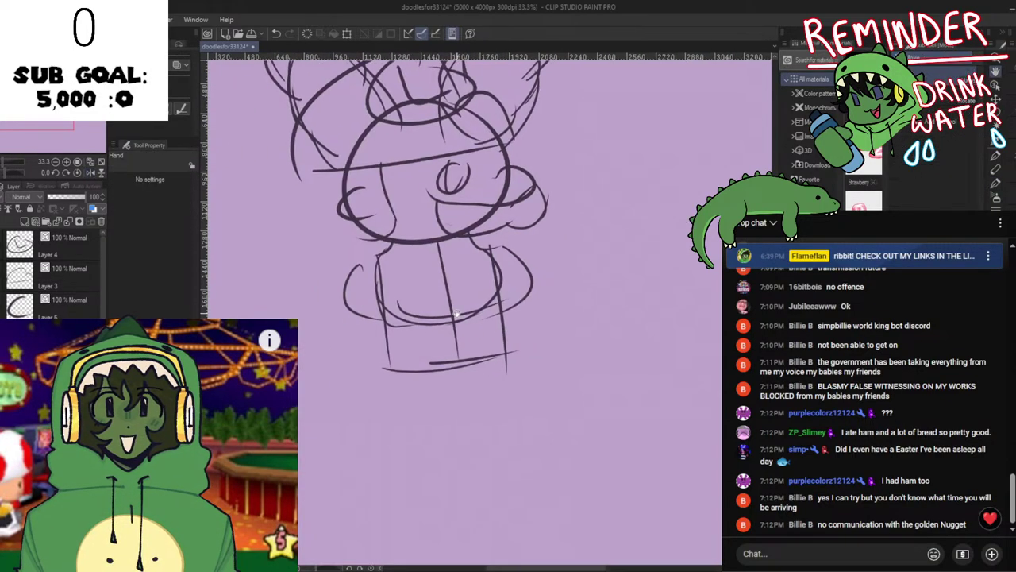
mouse_move(385, 253)
left_mouse_down()
mouse_move(324, 299)
mouse_move(322, 343)
left_mouse_up()
left_click_drag(347, 271, 342, 372)
mouse_move(329, 319)
left_mouse_down()
mouse_move(356, 382)
mouse_move(392, 375)
left_mouse_up()
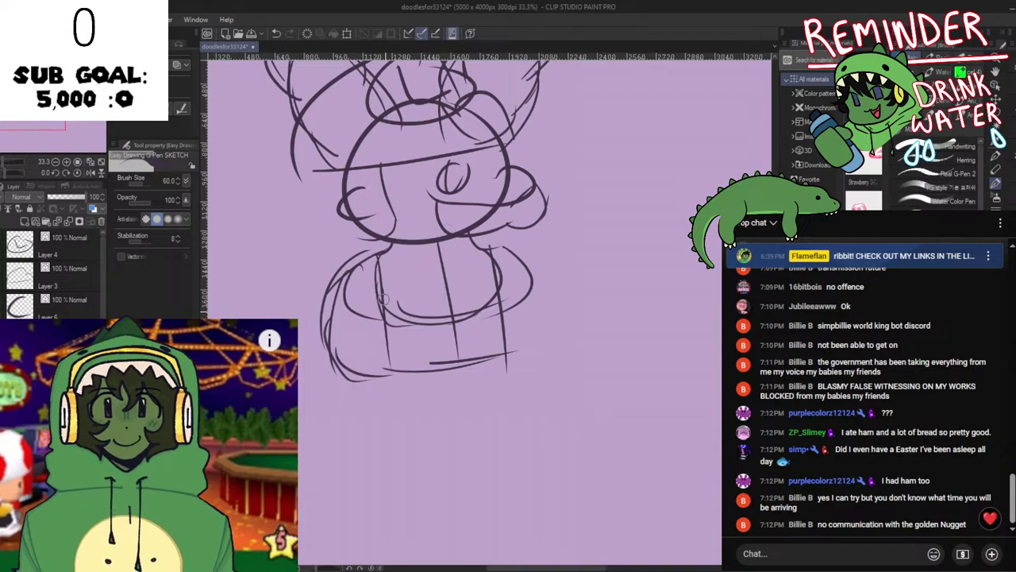
left_click_drag(385, 297, 362, 384)
Sketch a rounded forearm lobe extending below the ear-side upper arm and save the document
left_click_drag(329, 331, 319, 401)
left_click_drag(328, 352, 372, 397)
mouse_move(389, 315)
left_mouse_down()
mouse_move(359, 404)
mouse_move(351, 388)
mouse_move(328, 417)
mouse_move(329, 445)
left_mouse_up()
mouse_move(321, 403)
left_mouse_down()
mouse_move(323, 431)
mouse_move(355, 430)
left_mouse_up()
left_click_drag(326, 437, 373, 417)
key("ctrl+z")
key("ctrl+z")
key("ctrl+z")
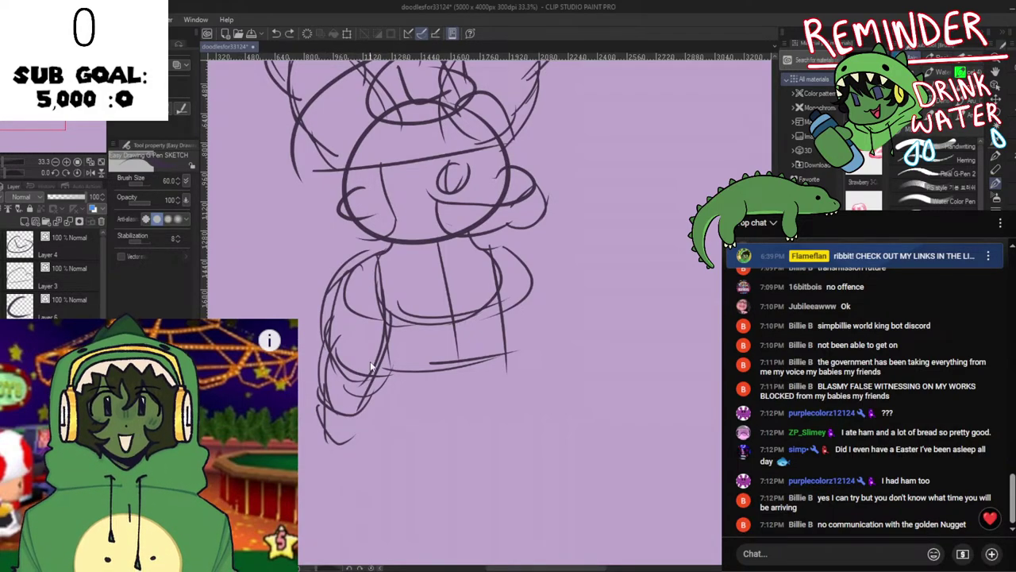
key("ctrl+z")
key("space")
left_click_drag(402, 288, 429, 425)
left_click_drag(413, 322, 426, 376)
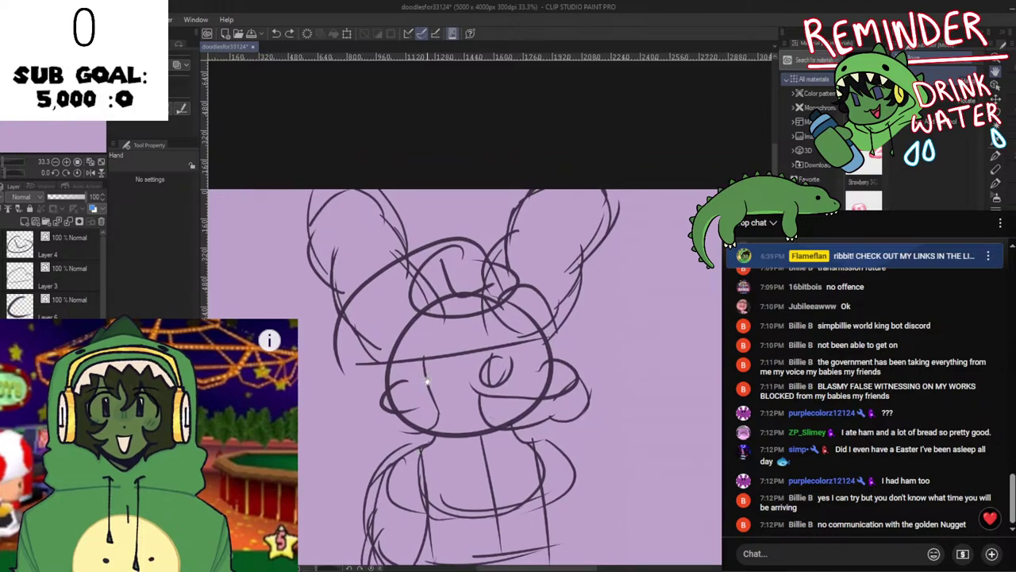
key("ctrl+s")
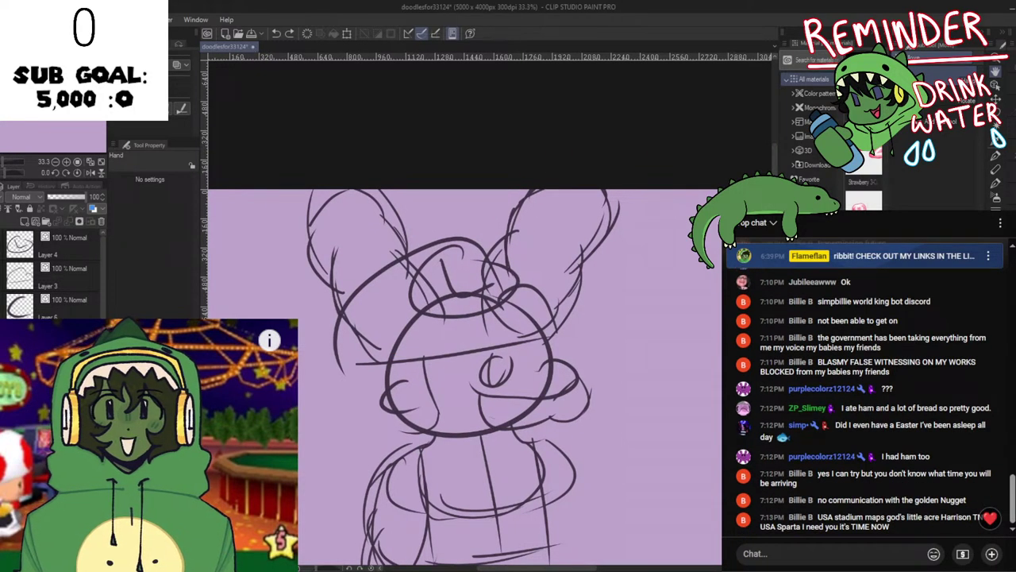
Sketch the outer curve of the nose-side arm from the shoulder down to about the hem line
left_click_drag(463, 460, 436, 278)
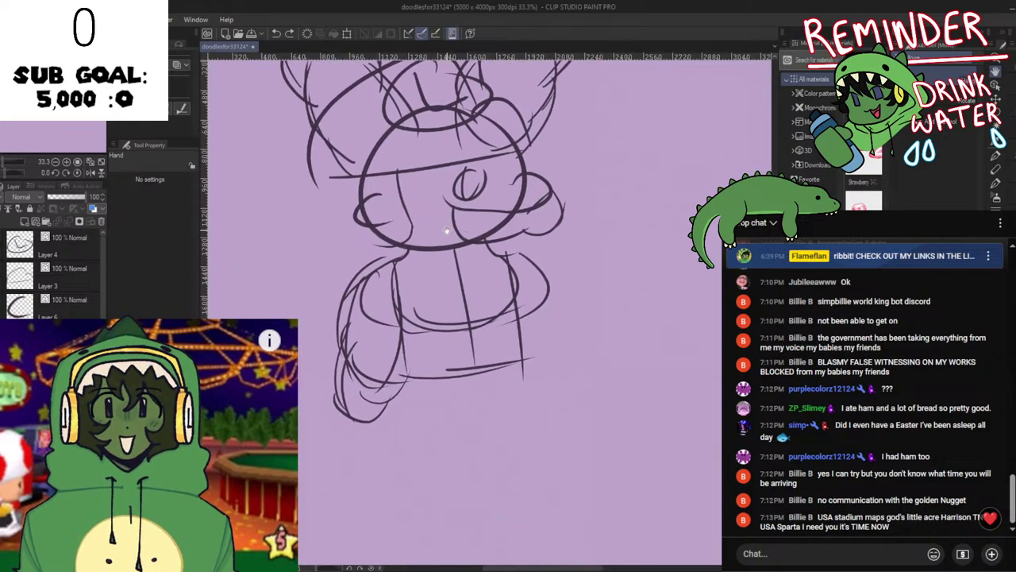
key("alt+Tab")
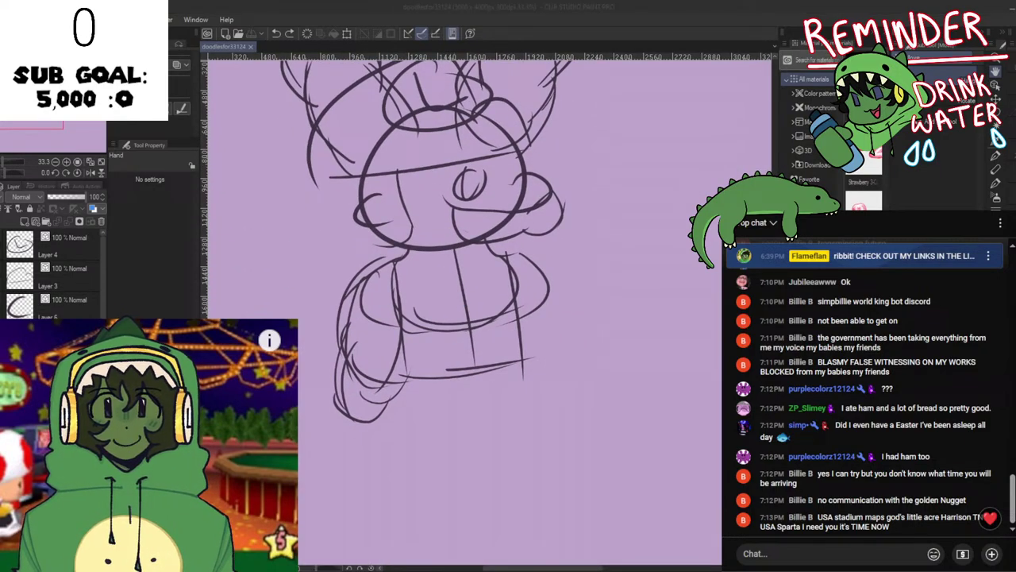
left_click_drag(437, 375, 464, 287)
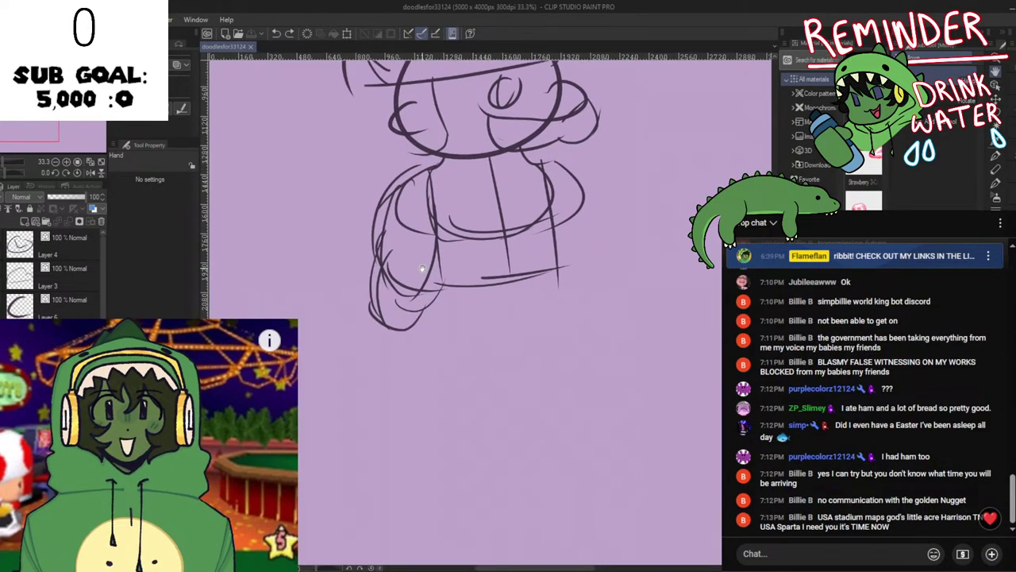
left_click_drag(534, 294, 394, 340)
mouse_move(401, 220)
left_mouse_down()
mouse_move(433, 289)
mouse_move(437, 240)
mouse_move(422, 257)
mouse_move(461, 319)
left_mouse_up()
key("ctrl+z")
mouse_move(437, 232)
left_mouse_down()
mouse_move(459, 290)
mouse_move(430, 247)
mouse_move(456, 332)
mouse_move(420, 316)
mouse_move(447, 310)
mouse_move(418, 328)
mouse_move(473, 312)
mouse_move(458, 324)
mouse_move(453, 365)
left_mouse_up()
key("ctrl+z")
key("ctrl+z")
left_click_drag(415, 313, 440, 380)
key("ctrl+z")
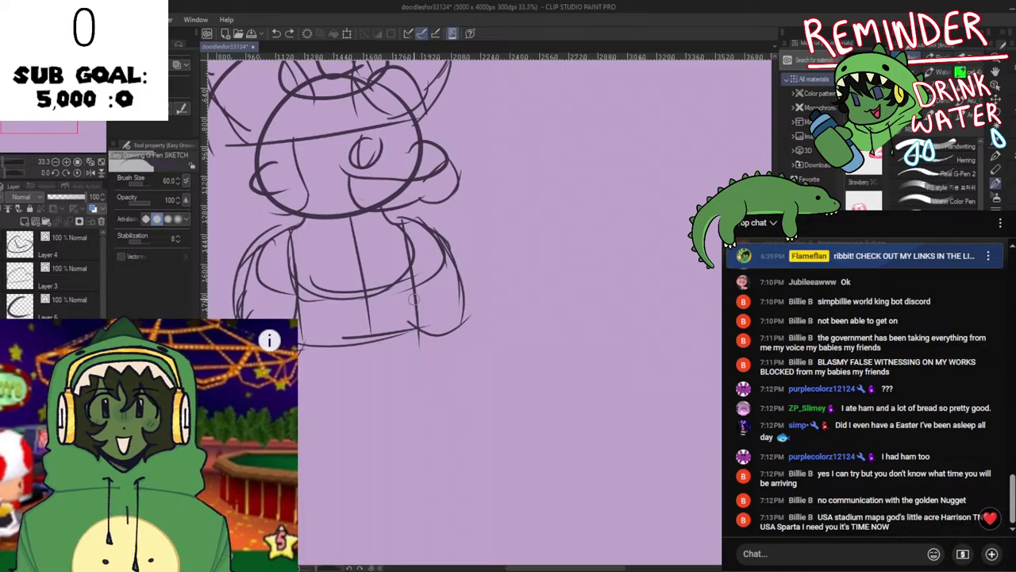
left_click_drag(414, 300, 451, 370)
key("ctrl+z")
key("ctrl+z")
key("ctrl+z")
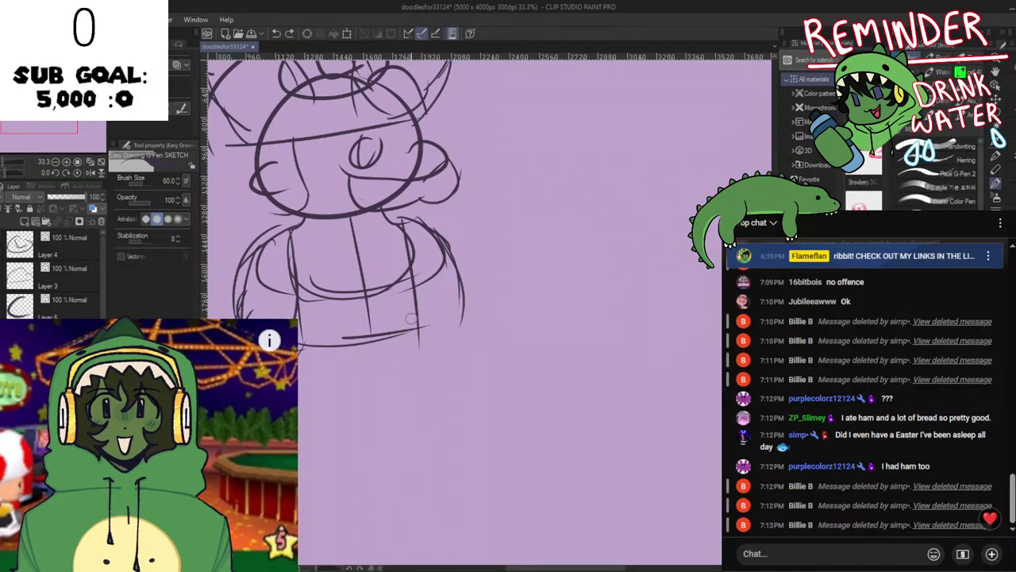
left_click_drag(413, 319, 459, 347)
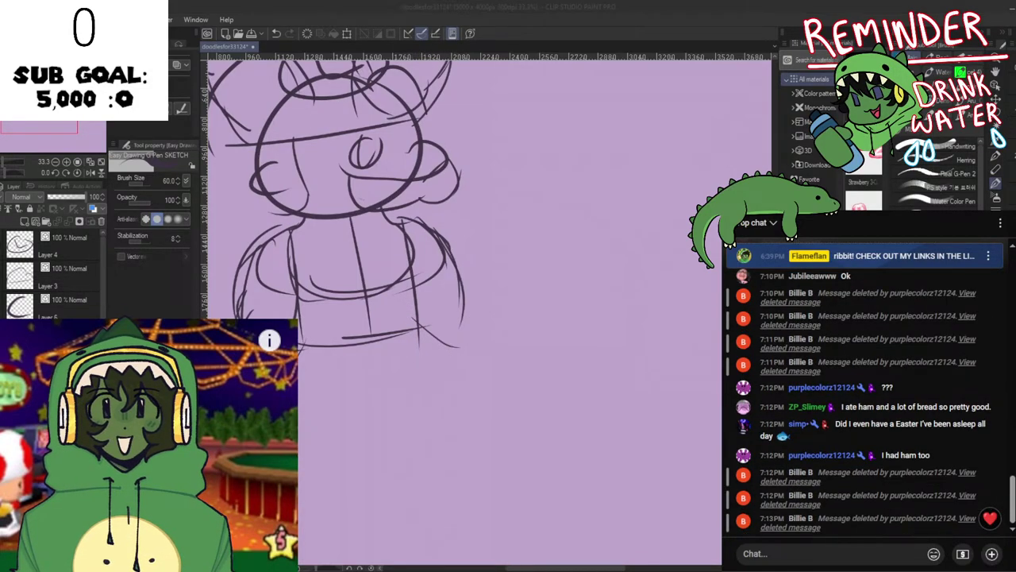
key("space")
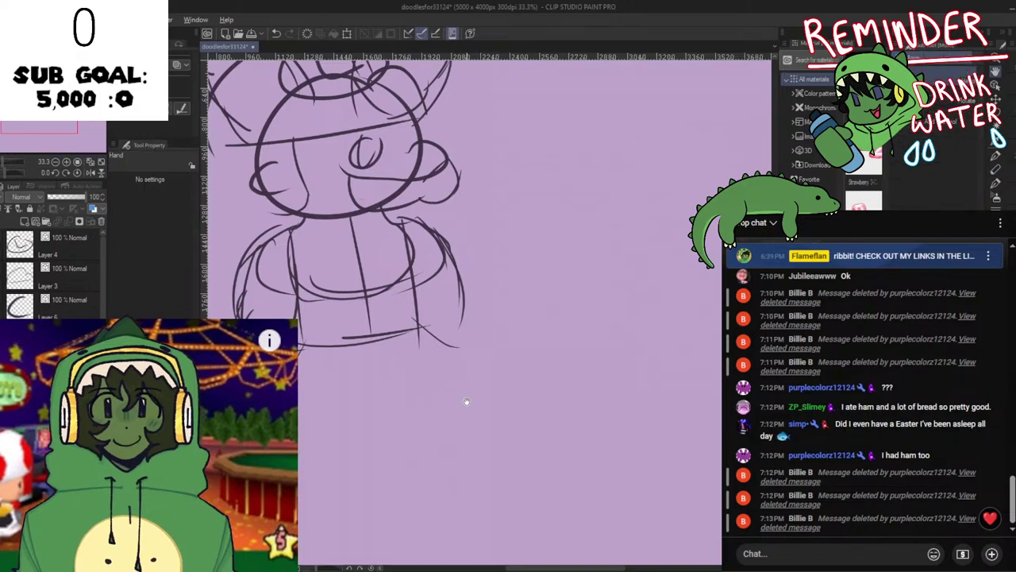
left_click_drag(461, 387, 516, 380)
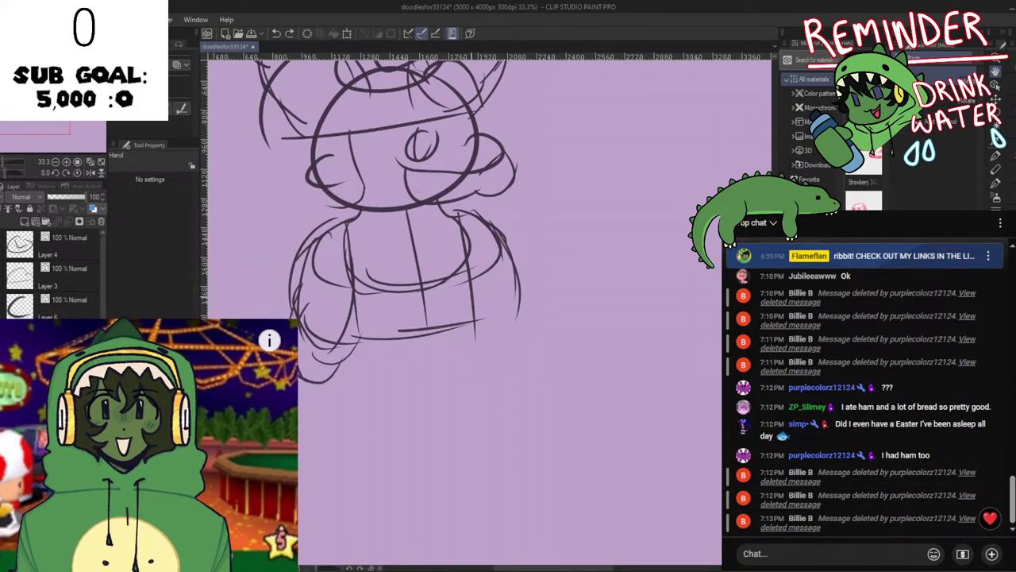
left_click_drag(472, 330, 519, 315)
key("h")
key("h")
Save the document
key("ctrl+s")
left_click_drag(363, 321, 400, 301)
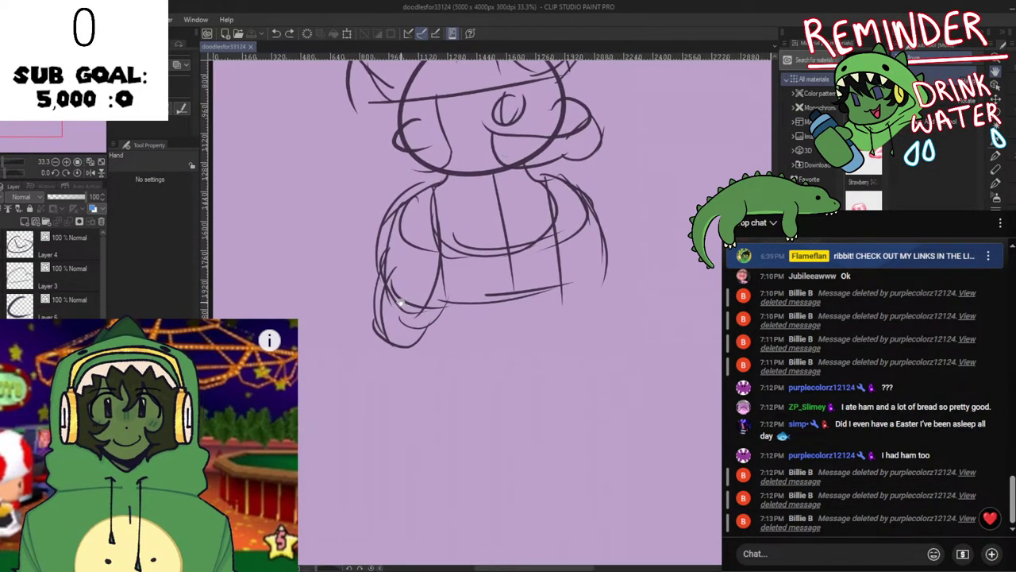
mouse_move(437, 187)
left_mouse_down()
mouse_move(430, 287)
mouse_move(429, 187)
mouse_move(457, 339)
left_mouse_up()
key("ctrl+z")
key("ctrl+z")
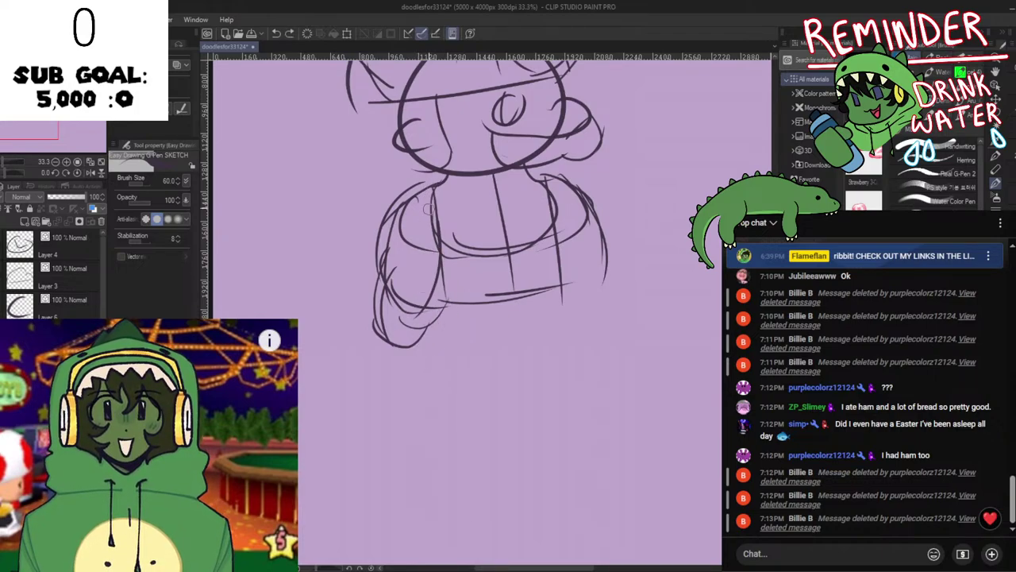
left_click_drag(429, 202, 443, 337)
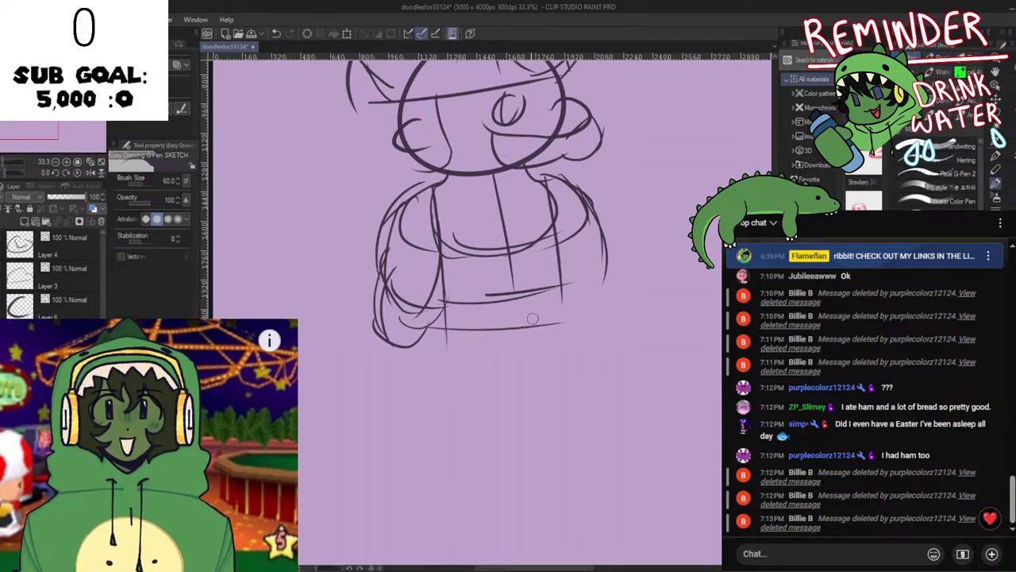
key("ctrl+z")
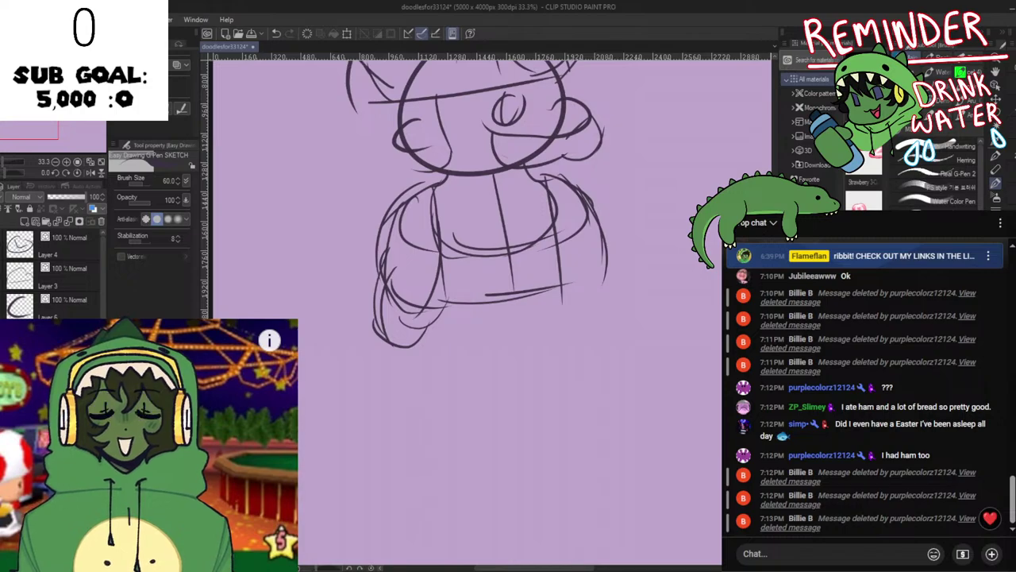
key("space")
left_click_drag(402, 356, 370, 404)
key("space")
mouse_move(419, 350)
left_mouse_down()
mouse_move(429, 311)
mouse_move(429, 349)
left_mouse_up()
key("ctrl+z")
key("ctrl+z")
mouse_move(420, 283)
left_mouse_down()
mouse_move(429, 349)
mouse_move(548, 323)
left_mouse_up()
left_click_drag(542, 273, 544, 333)
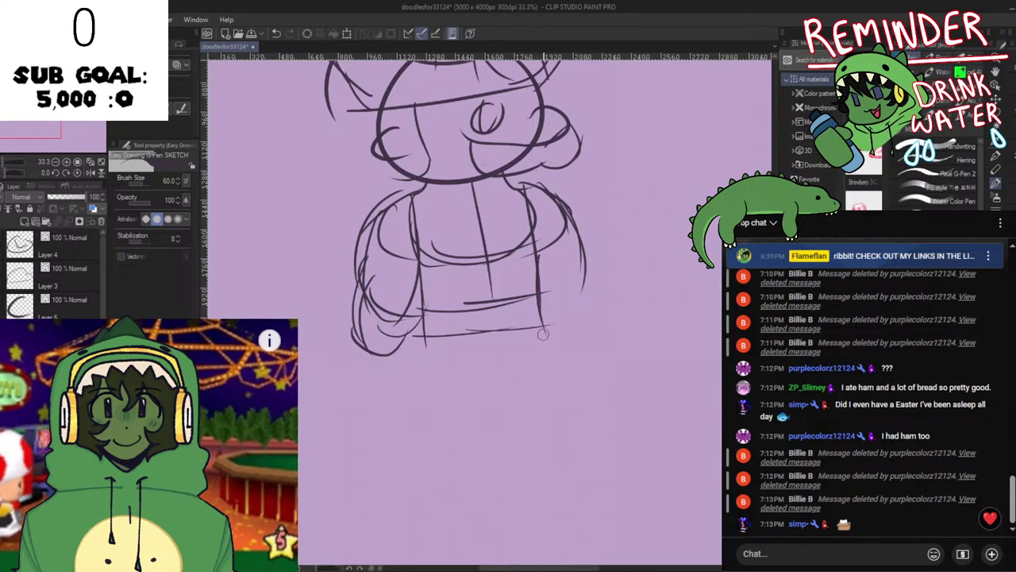
key("ctrl+z")
left_click_drag(539, 256, 552, 364)
key("ctrl+z")
left_click_drag(541, 289, 546, 351)
key("ctrl+z")
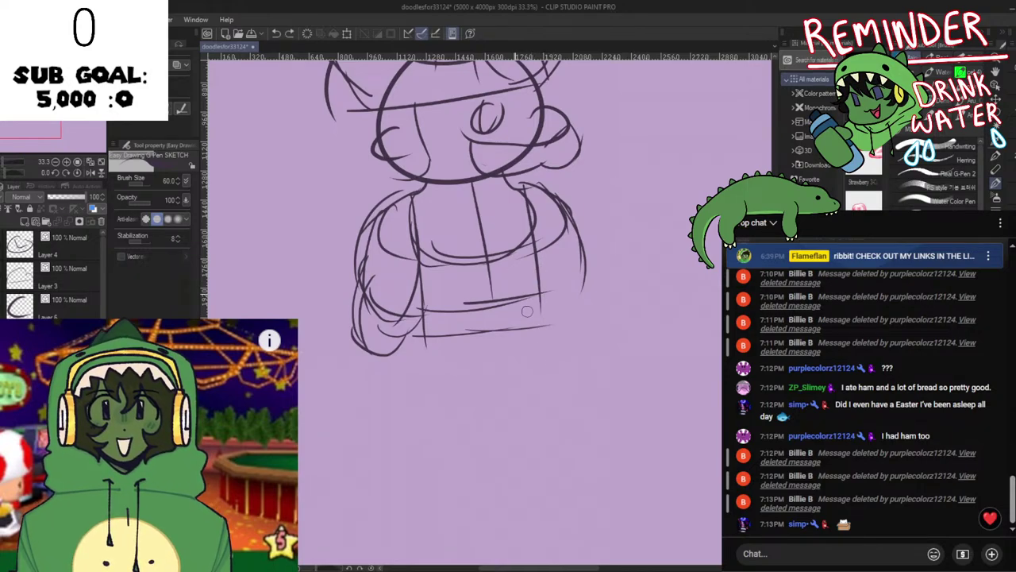
key("ctrl+z")
key("ctrl+z")
key("ctrl+z")
Sketch a boxy waist section below the shirt hem, with a shallow V-shaped crotch line beneath it
key("space")
mouse_move(413, 320)
left_mouse_down()
mouse_move(363, 281)
mouse_move(388, 344)
left_mouse_up()
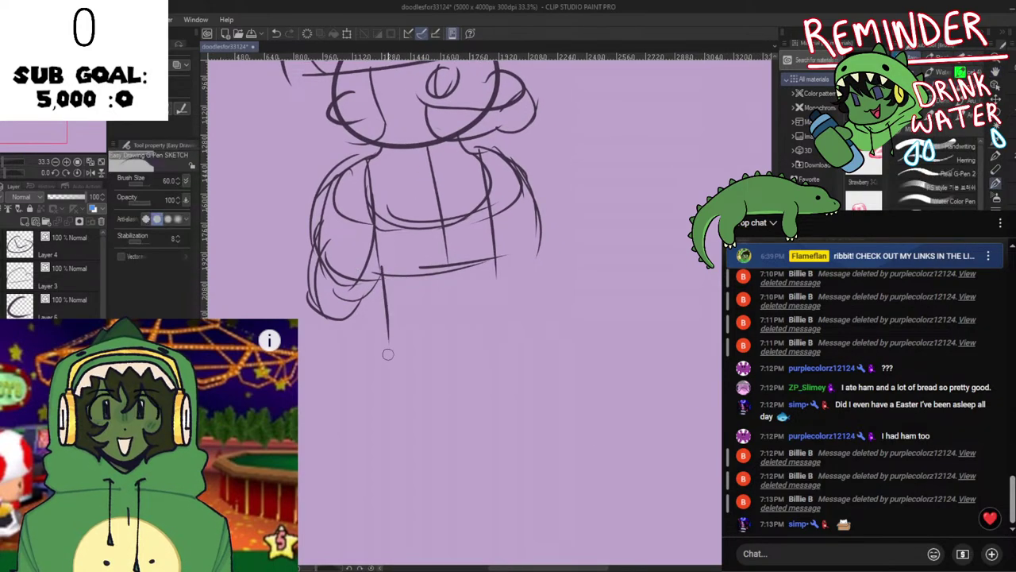
key("ctrl+z")
left_click_drag(378, 270, 381, 335)
left_click_drag(377, 322, 505, 314)
key("ctrl+z")
mouse_move(494, 262)
left_mouse_down()
mouse_move(504, 327)
mouse_move(463, 215)
left_mouse_up()
key("space")
left_click_drag(378, 228, 469, 256)
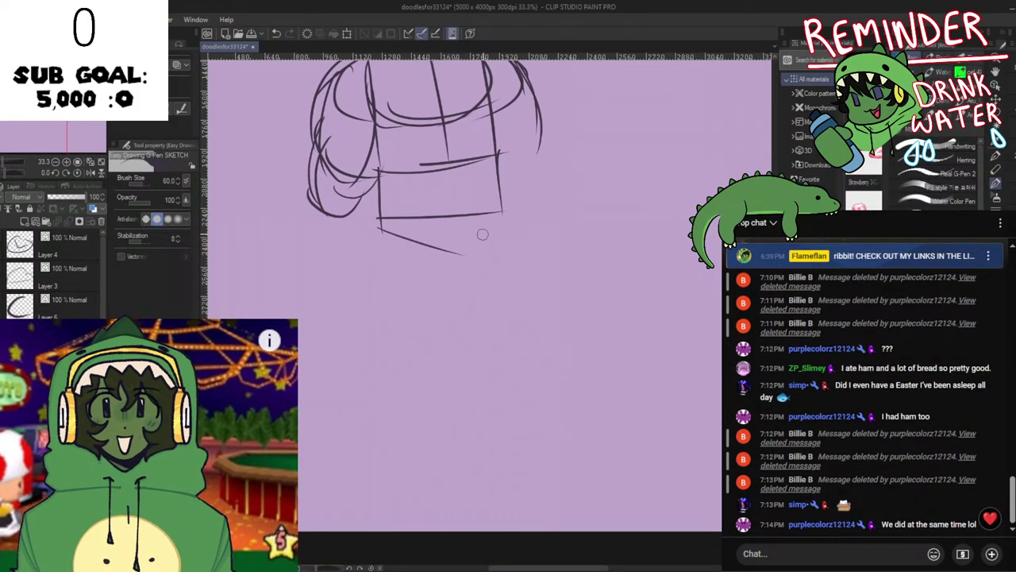
left_click_drag(512, 217, 467, 252)
left_click_drag(381, 208, 352, 417)
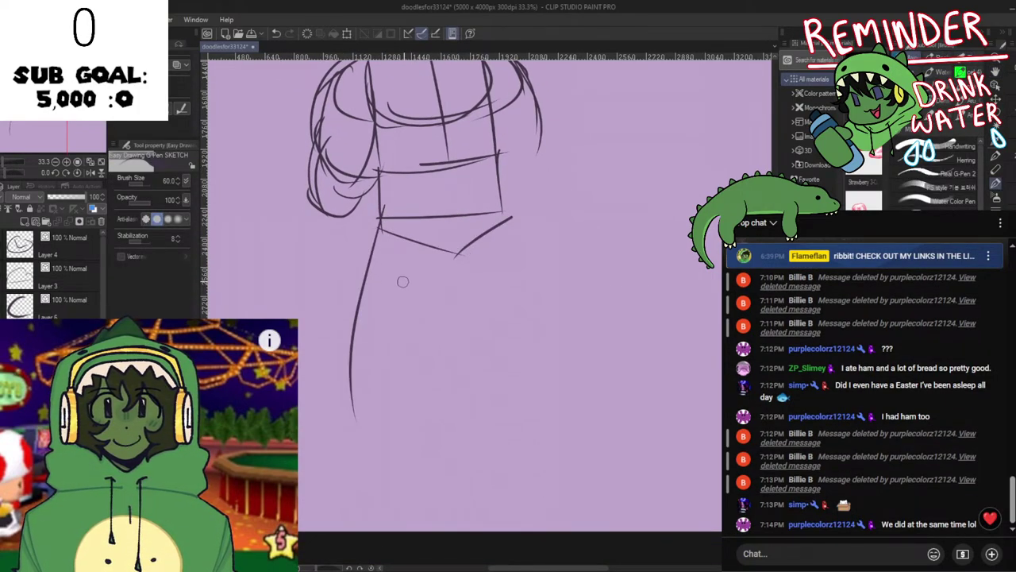
left_click_drag(457, 248, 444, 399)
key("ctrl+z")
mouse_move(456, 248)
left_mouse_down()
mouse_move(446, 413)
mouse_move(337, 413)
left_mouse_up()
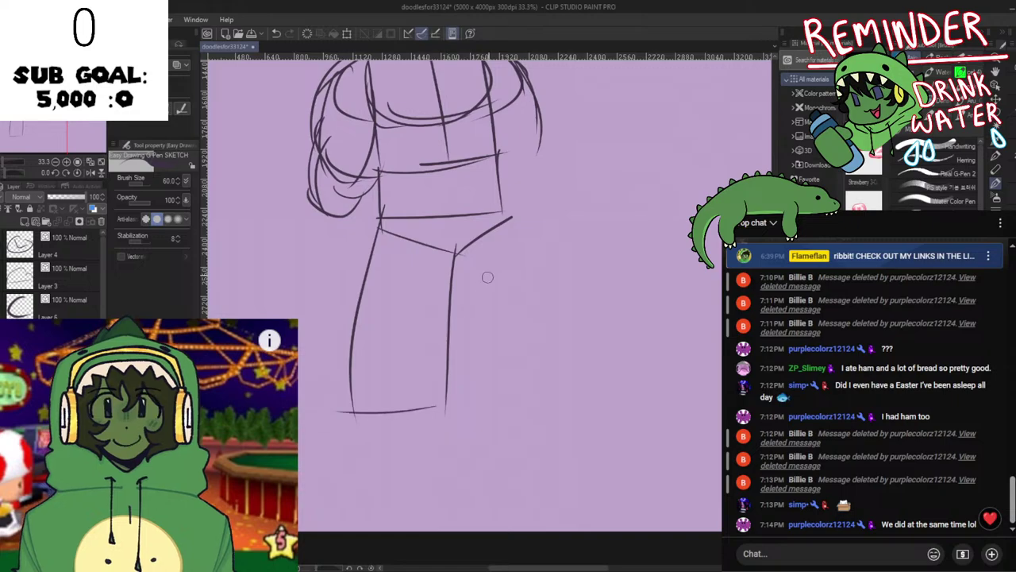
left_click_drag(508, 216, 545, 343)
key("ctrl+z")
key("ctrl+z")
key("ctrl+z")
key("ctrl+z")
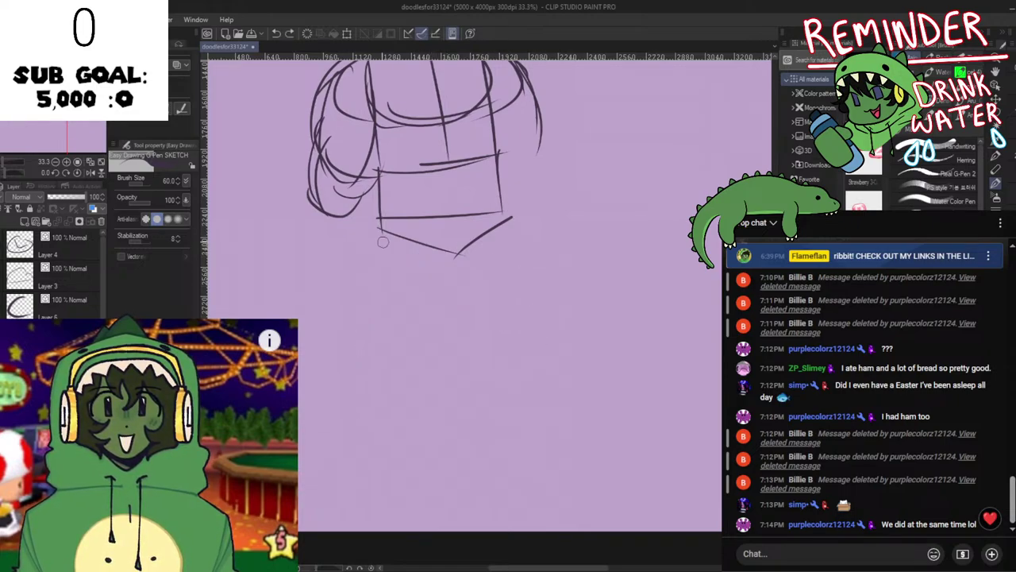
Sketch the long outer and inner lines of the ear-side leg down from the waist
left_click_drag(374, 219, 359, 387)
left_click_drag(454, 252, 440, 367)
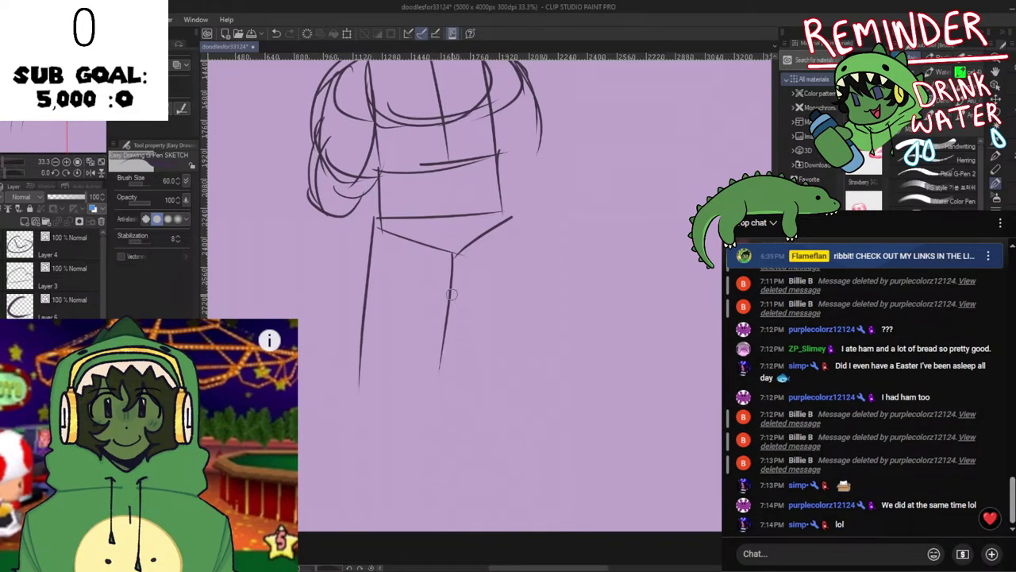
key("ctrl+z")
left_click_drag(455, 251, 445, 399)
Sketch the nose-side leg slanting outward from the hip and crotch, closed with a slightly curved line at its lower end
mouse_move(501, 202)
left_mouse_down()
mouse_move(522, 363)
mouse_move(521, 284)
mouse_move(548, 365)
mouse_move(492, 362)
left_mouse_up()
key("ctrl+z")
key("ctrl+z")
mouse_move(451, 245)
left_mouse_down()
mouse_move(483, 391)
mouse_move(554, 363)
left_mouse_up()
key("ctrl+z")
key("ctrl+z")
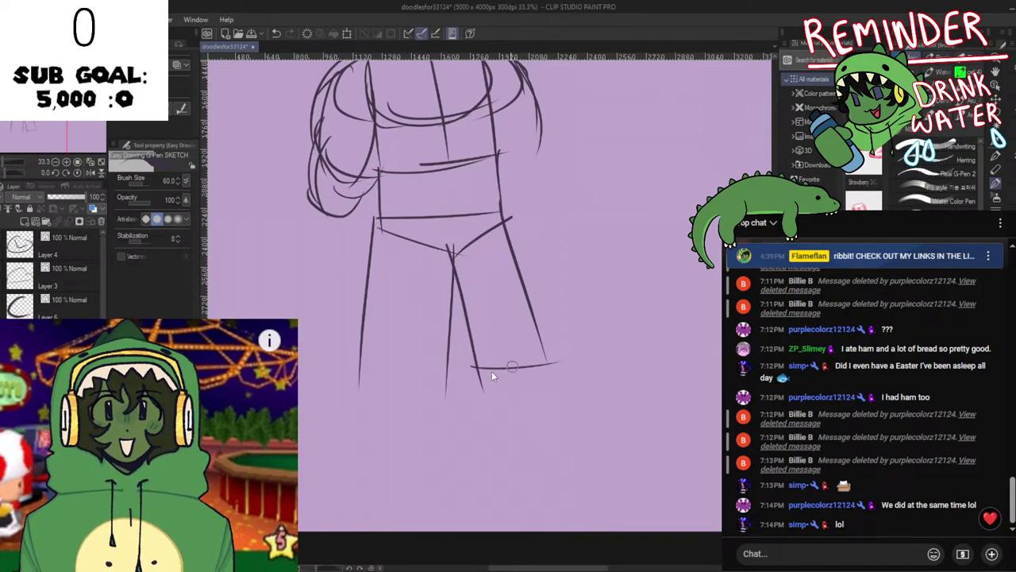
key("ctrl+z")
left_click_drag(466, 379, 549, 361)
Erase the V-shaped crotch line and extend the curved line at the legs' lower end across both legs
key("space")
left_click_drag(503, 319, 495, 412)
scroll(494, 412, "down", 1)
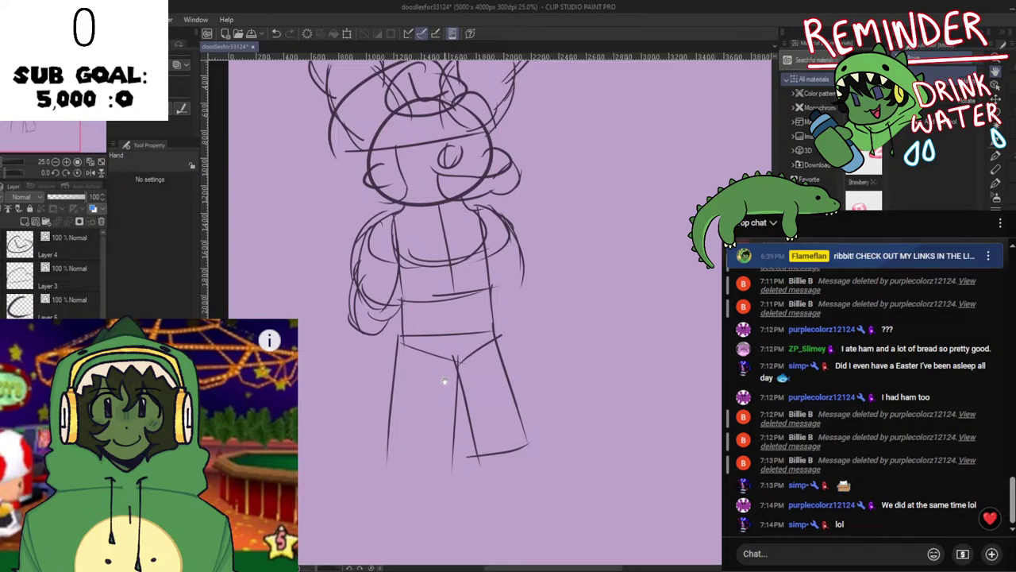
scroll(433, 359, "down", 3)
scroll(432, 347, "up", 3)
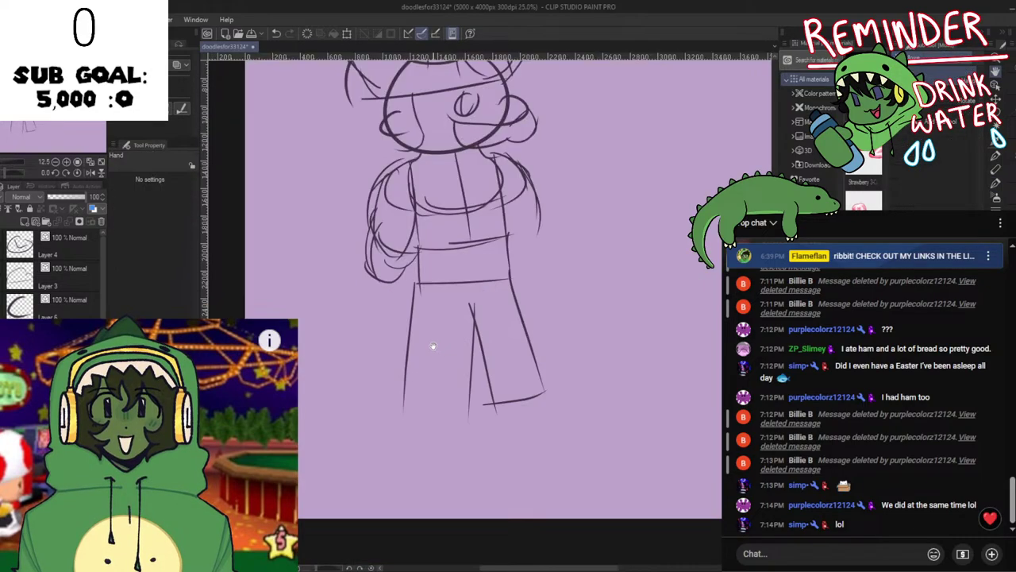
scroll(433, 347, "up", 1)
left_click_drag(399, 414, 508, 423)
key("space")
left_click_drag(427, 373, 433, 225)
mouse_move(405, 260)
left_mouse_down()
mouse_move(400, 271)
mouse_move(481, 306)
left_mouse_up()
key("ctrl+z")
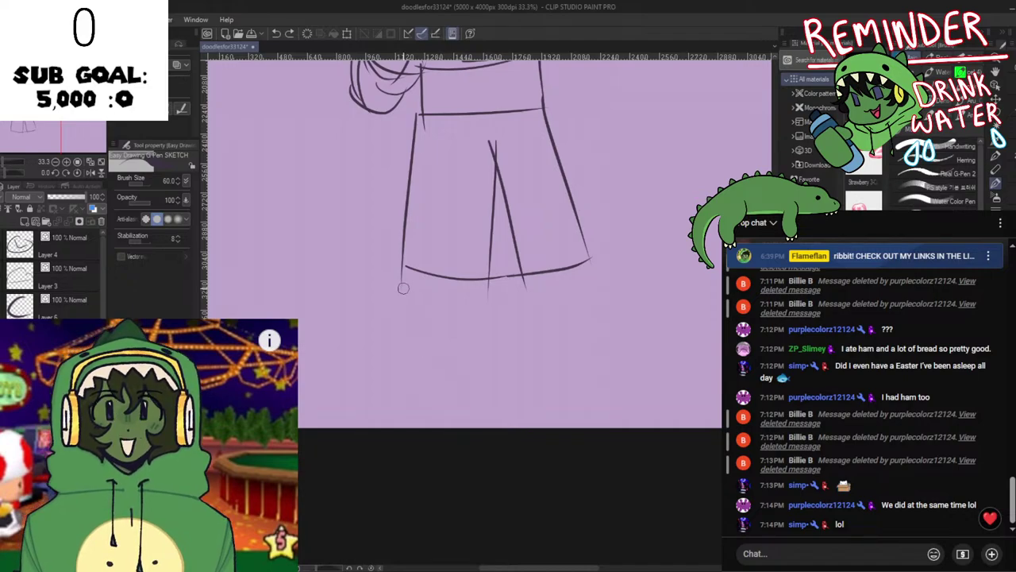
Sketch the lower section of the ear-side leg below the curved line, with a rounded outer corner and a closed bottom edge
mouse_move(402, 266)
left_mouse_down()
mouse_move(396, 323)
mouse_move(459, 332)
left_mouse_up()
left_click_drag(492, 254, 482, 331)
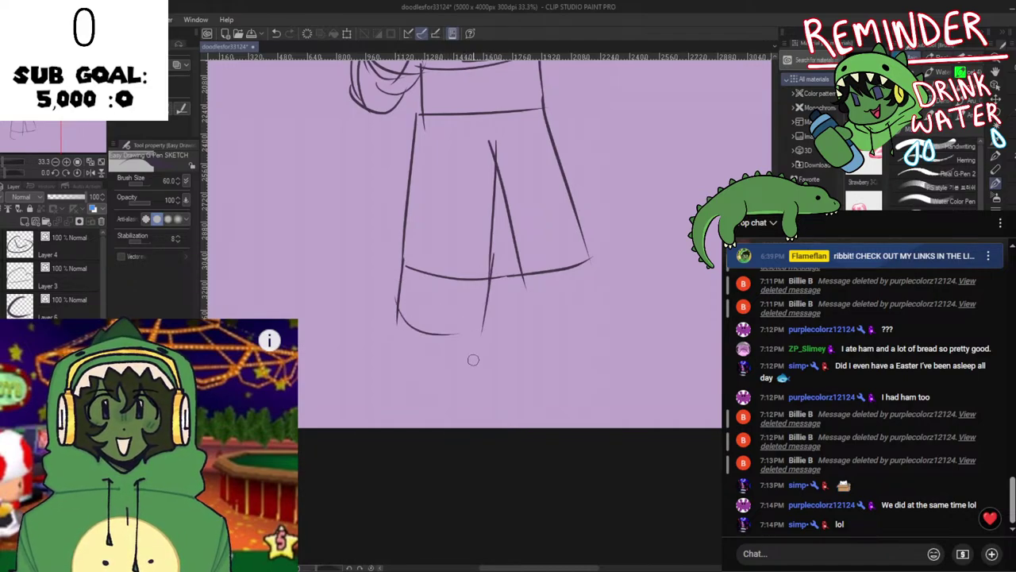
key("ctrl+z")
mouse_move(493, 249)
left_mouse_down()
mouse_move(478, 337)
mouse_move(423, 332)
left_mouse_up()
key("ctrl+z")
key("ctrl+z")
key("ctrl+z")
Sketch the lower section of the nose-side leg with a curved bottom edge, save the document and check the drawing mirrored
left_click_drag(514, 270, 532, 331)
left_click_drag(524, 321, 592, 309)
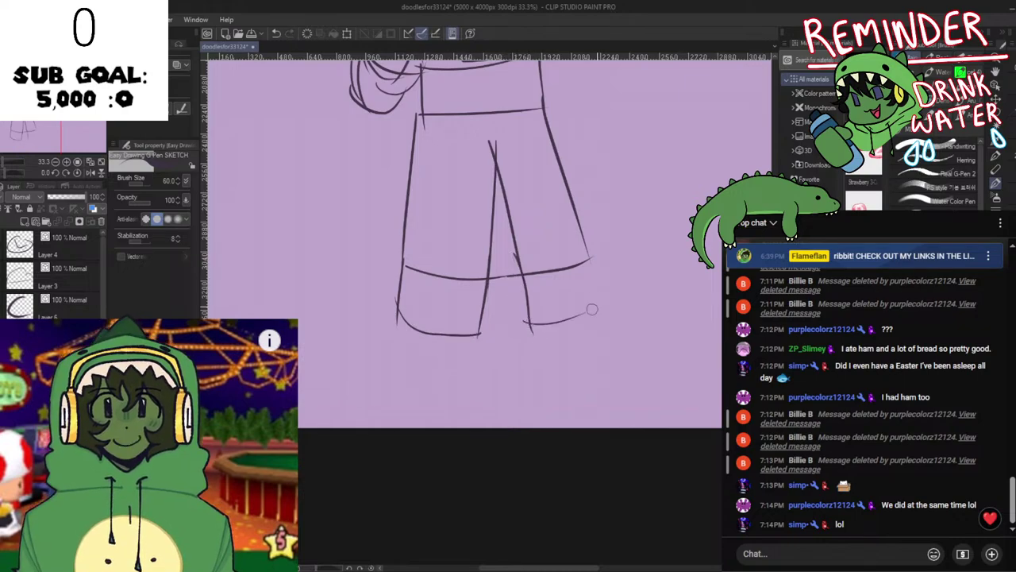
left_click_drag(586, 240, 589, 322)
key("ctrl+z")
left_click_drag(558, 254, 492, 377)
scroll(492, 377, "down", 3)
key("ctrl+s")
key("h")
key("h")
scroll(492, 377, "up", 3)
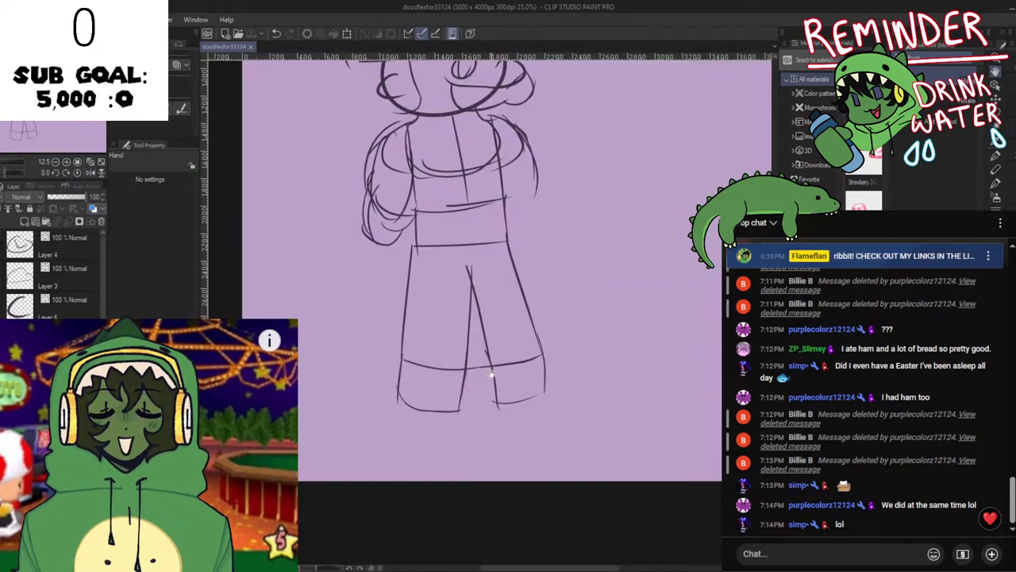
Sketch a long rounded shoe pointing outward beneath the ear-side leg
mouse_move(409, 397)
left_mouse_down()
mouse_move(438, 275)
mouse_move(488, 311)
left_mouse_up()
mouse_move(570, 279)
left_mouse_down()
mouse_move(640, 292)
mouse_move(524, 314)
left_mouse_up()
scroll(571, 310, "down", 3)
scroll(563, 253, "up", 3)
key("ctrl+z")
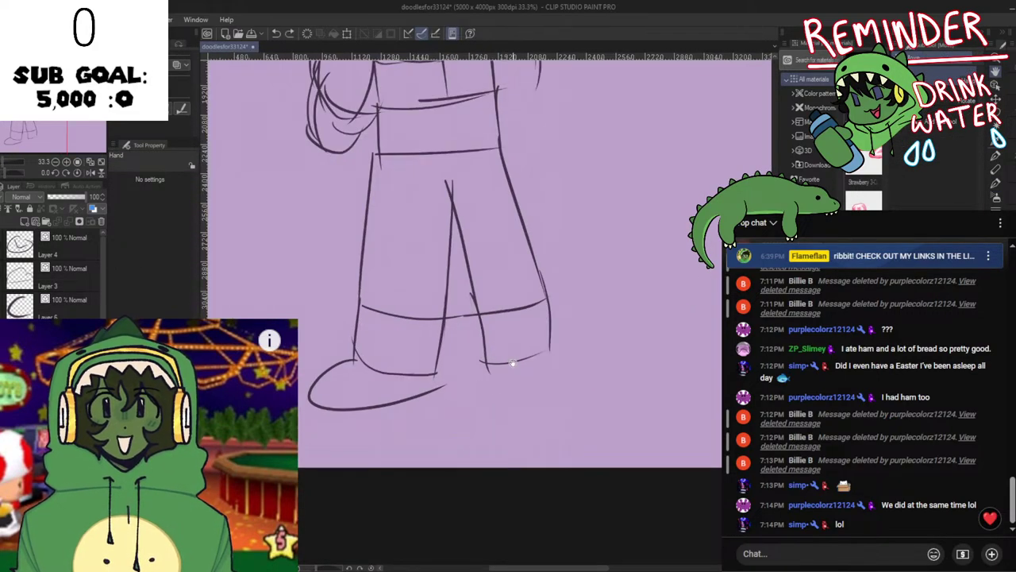
left_click_drag(548, 348, 496, 373)
key("ctrl+z")
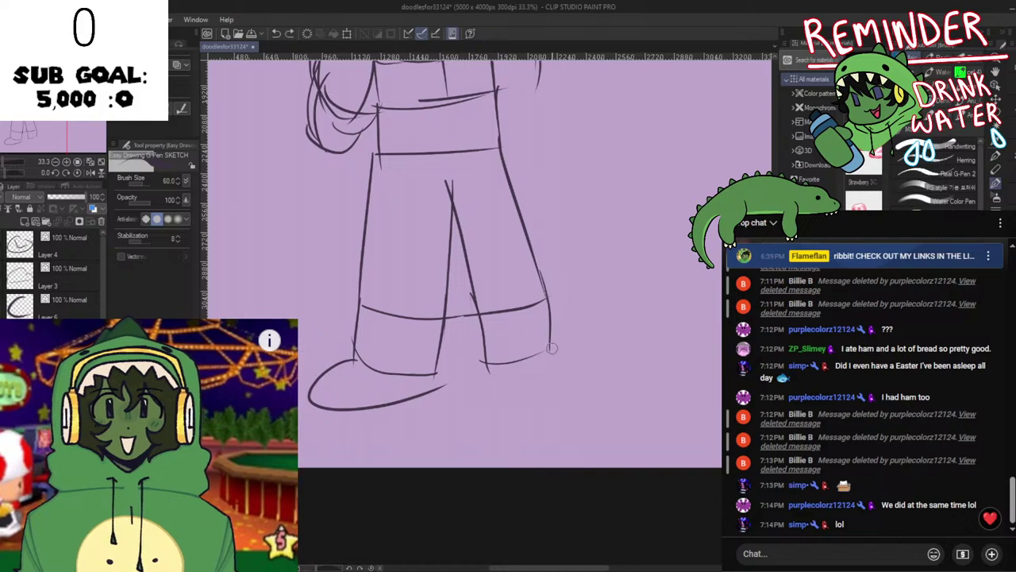
left_click_drag(552, 348, 500, 375)
key("ctrl+z")
left_click_drag(544, 347, 490, 387)
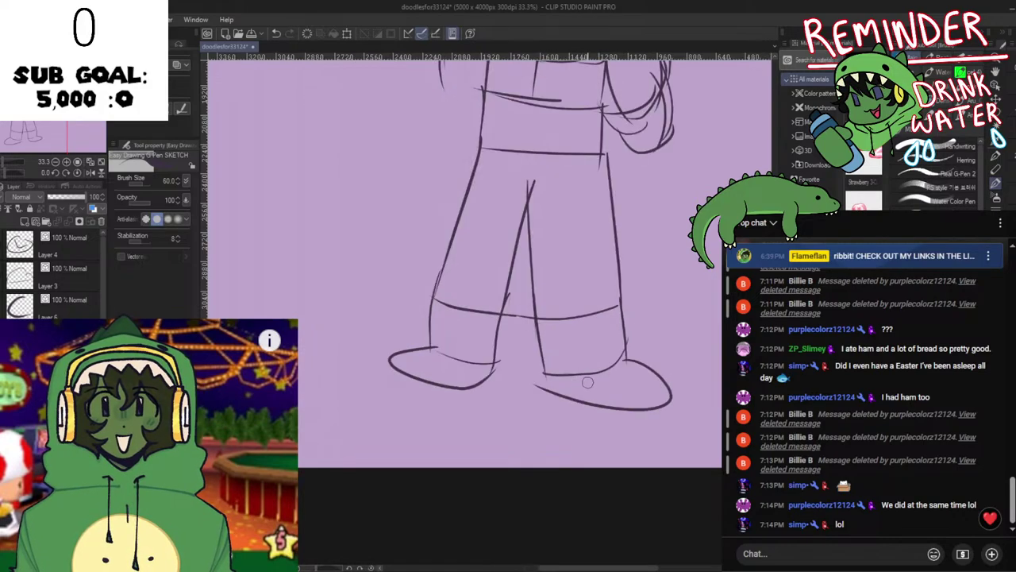
key("ctrl+z")
mouse_move(546, 349)
left_mouse_down()
mouse_move(609, 368)
mouse_move(510, 386)
mouse_move(558, 395)
mouse_move(484, 378)
left_mouse_up()
key("ctrl+z")
key("ctrl+z")
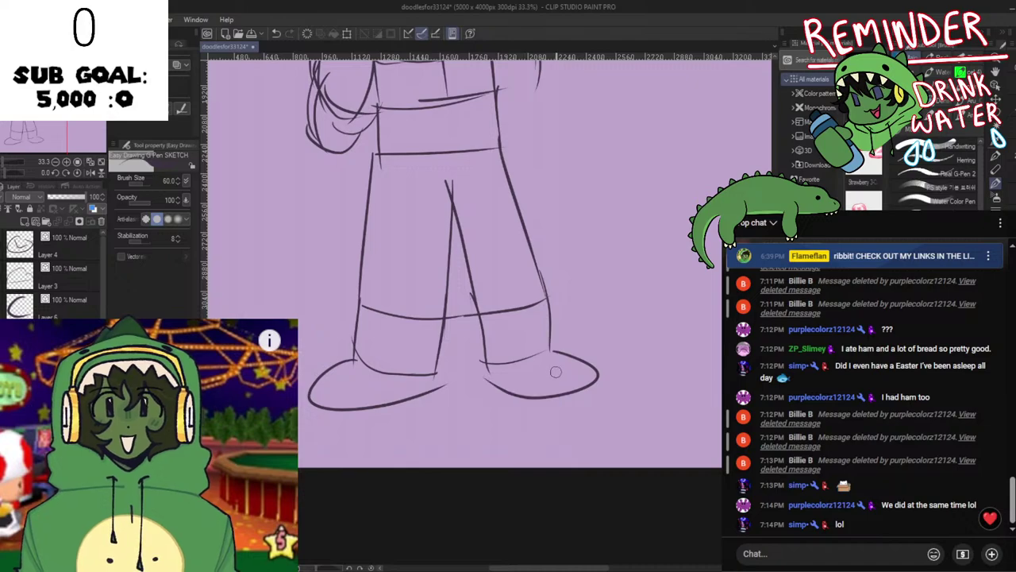
key("ctrl+z")
key("ctrl+z")
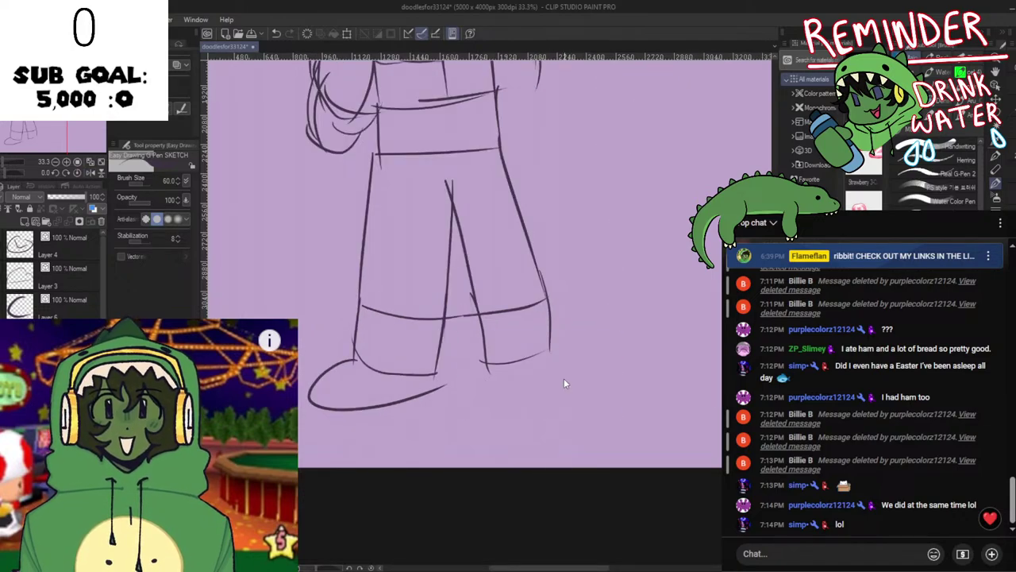
Sketch a rounded shoe pointing outward beneath the nose-side leg, check it in the mirrored view and save the document
mouse_move(545, 346)
left_mouse_down()
mouse_move(612, 382)
mouse_move(534, 396)
mouse_move(585, 393)
mouse_move(573, 355)
mouse_move(493, 387)
left_mouse_up()
key("ctrl+z")
key("ctrl+z")
key("ctrl+z")
key("h")
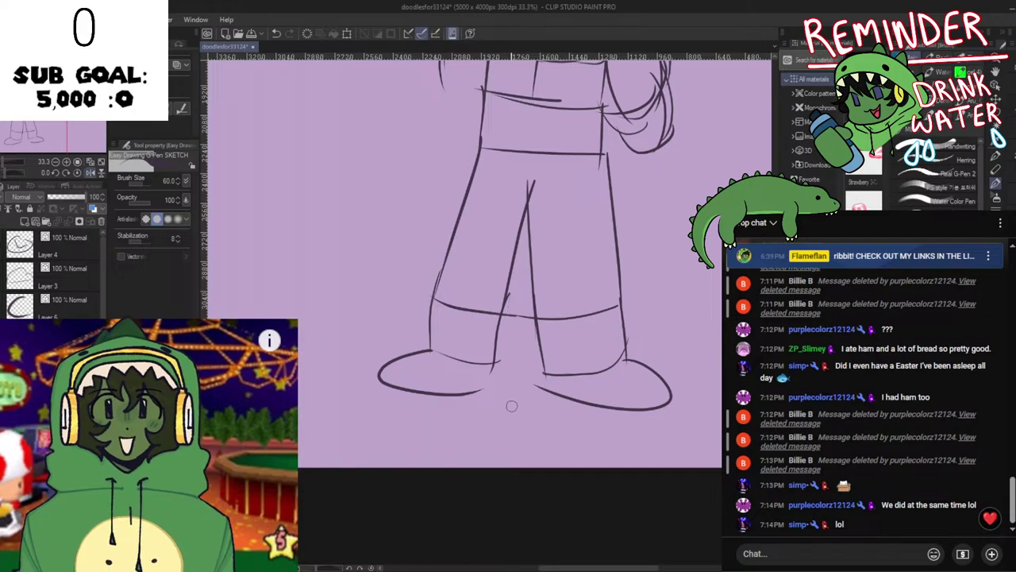
key("h")
key("space")
scroll(465, 328, "down", 1)
scroll(467, 324, "down", 5)
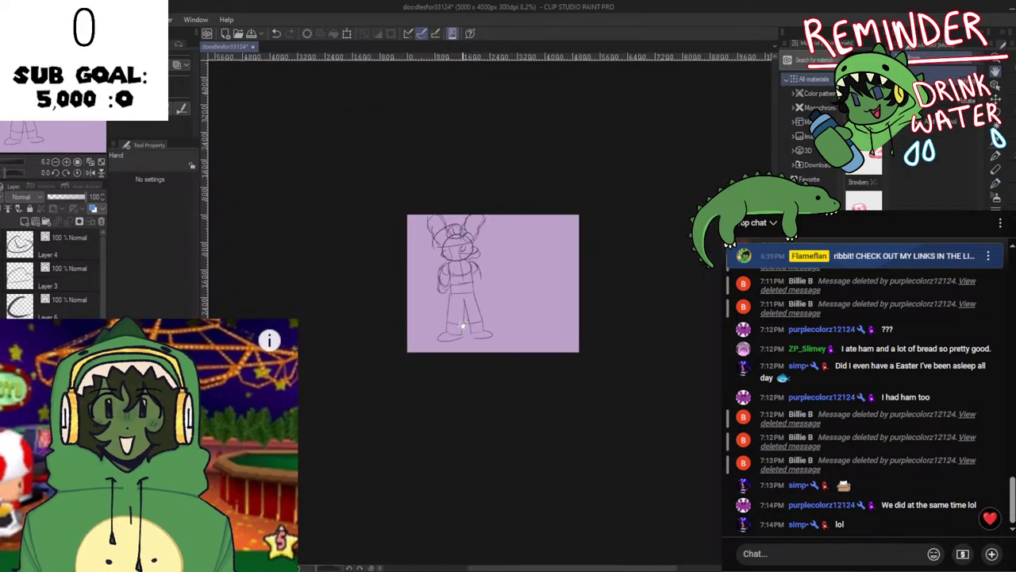
scroll(460, 326, "up", 5)
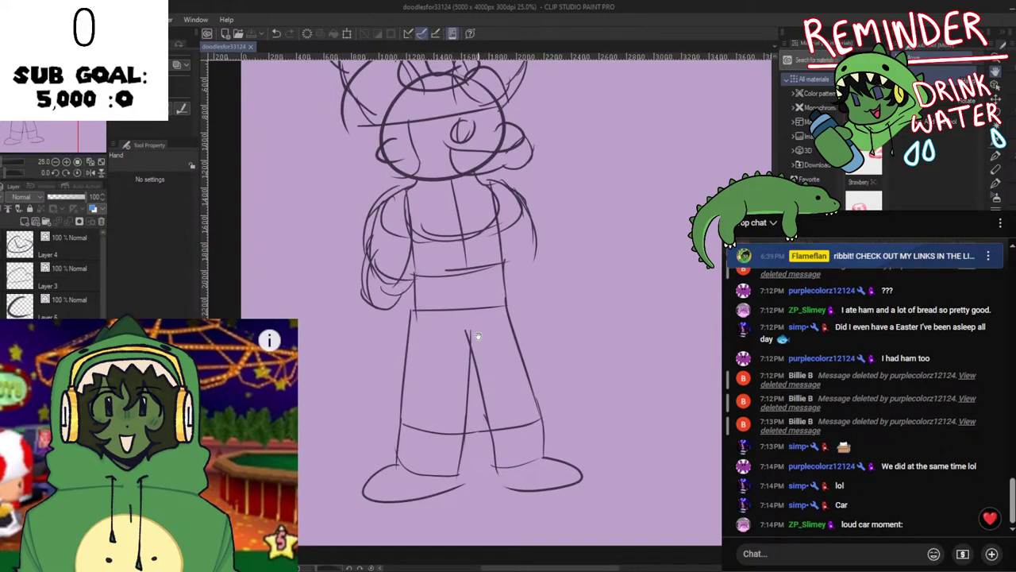
scroll(421, 333, "up", 1)
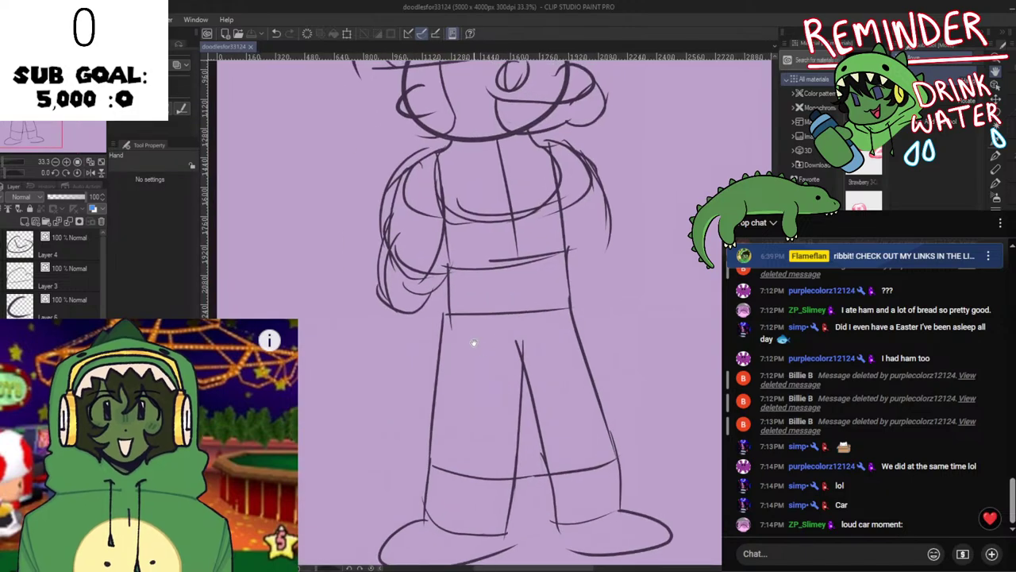
Rework the ear-side arm with a new outer line from the shoulder down and a fuller rounded curve at the elbow
left_click_drag(385, 211, 374, 317)
key("ctrl+z")
left_click_drag(404, 179, 376, 311)
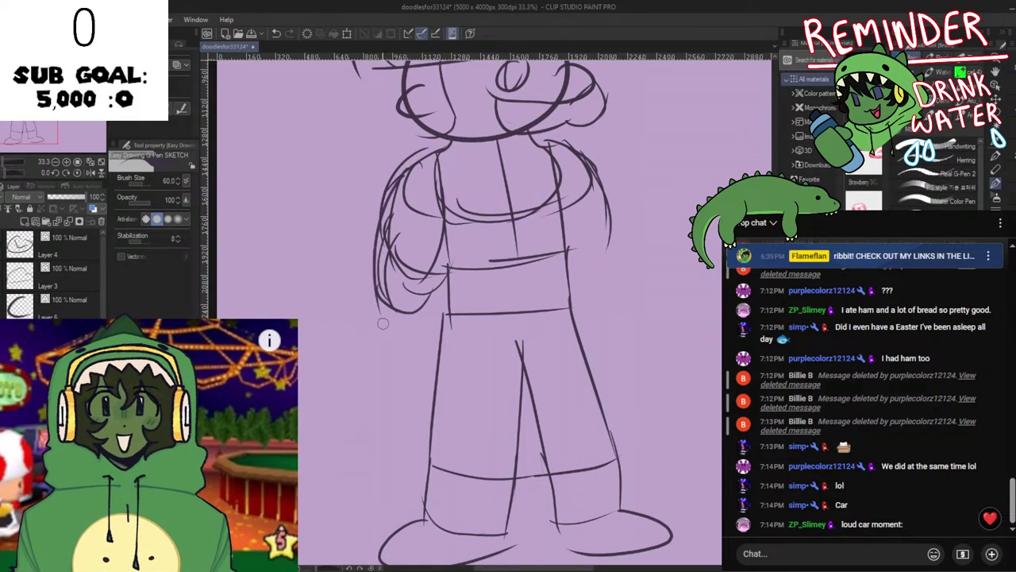
key("ctrl+z")
left_click_drag(403, 181, 374, 305)
mouse_move(372, 255)
left_mouse_down()
mouse_move(419, 298)
mouse_move(446, 300)
left_mouse_up()
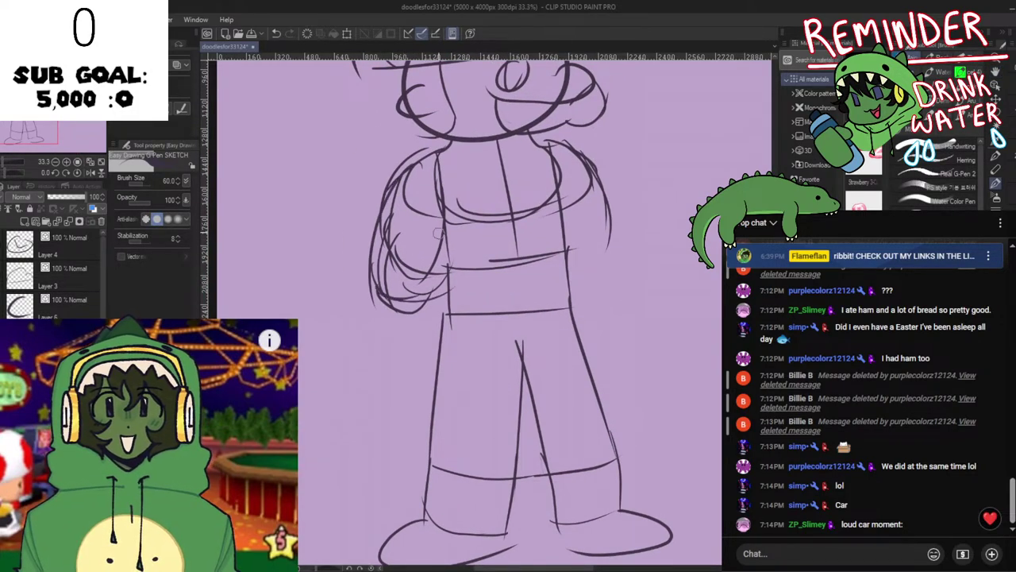
left_click_drag(444, 210, 443, 282)
Sketch a tapered forearm below the ear-side elbow, with a cuff line and a curved lower end beside the hip
left_click_drag(370, 275, 364, 329)
mouse_move(378, 244)
left_mouse_down()
mouse_move(360, 342)
mouse_move(417, 334)
left_mouse_up()
left_click_drag(437, 262, 415, 330)
mouse_move(433, 282)
left_mouse_down()
mouse_move(409, 356)
mouse_move(361, 350)
mouse_move(361, 334)
left_mouse_up()
Strengthen the outer curve of the nose-side arm from the shoulder to the hem level and save the document
key("space")
mouse_move(485, 316)
left_mouse_down()
mouse_move(442, 273)
mouse_move(408, 382)
mouse_move(412, 358)
left_mouse_up()
mouse_move(487, 187)
left_mouse_down()
mouse_move(525, 293)
mouse_move(542, 292)
left_mouse_up()
key("ctrl+z")
key("ctrl+z")
left_click_drag(514, 206, 549, 315)
key("space")
key("ctrl+s")
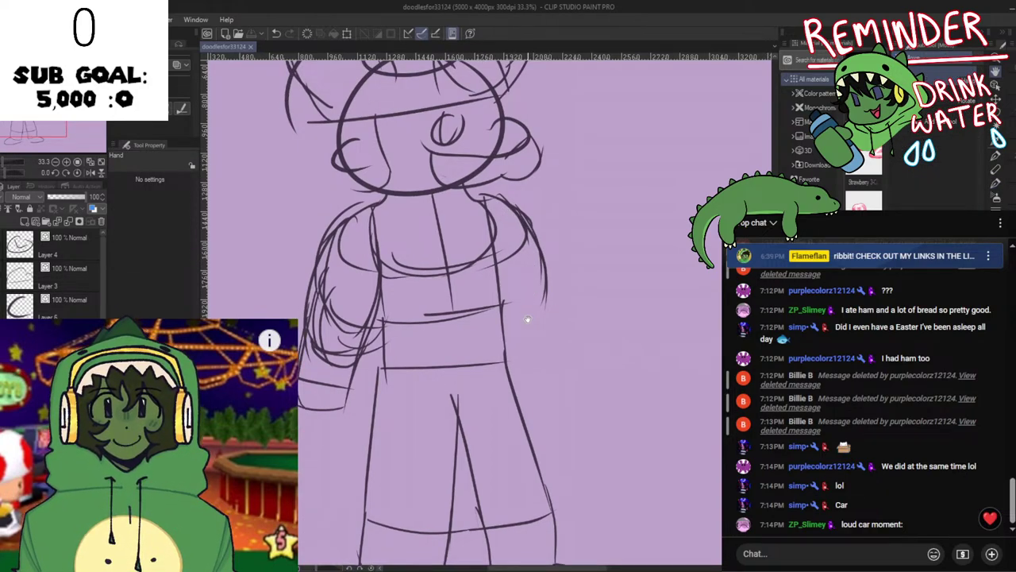
Sketch small bumpy hair curls behind the ear, from below the cap edge to the jaw, and check them mirrored
left_click_drag(216, 311, 238, 336)
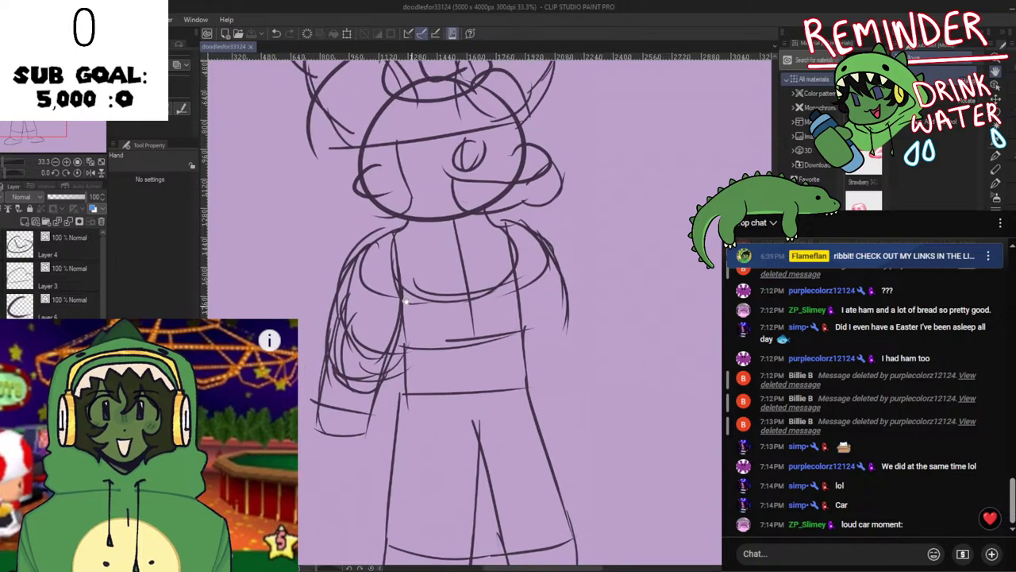
mouse_move(357, 207)
left_mouse_down()
mouse_move(346, 170)
mouse_move(353, 196)
left_mouse_up()
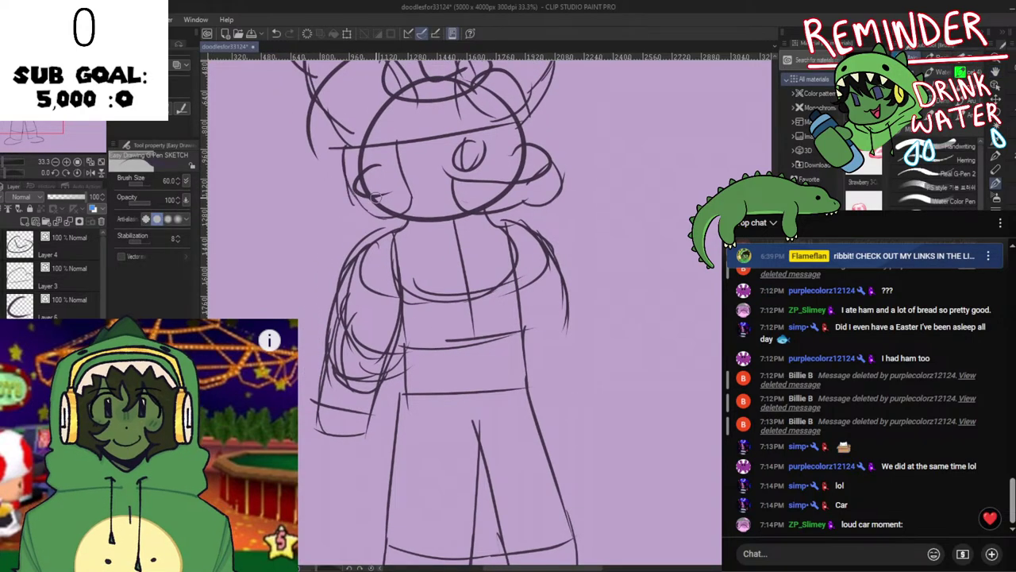
key("ctrl+z")
key("ctrl+z")
mouse_move(340, 155)
left_mouse_down()
mouse_move(342, 193)
mouse_move(357, 204)
left_mouse_up()
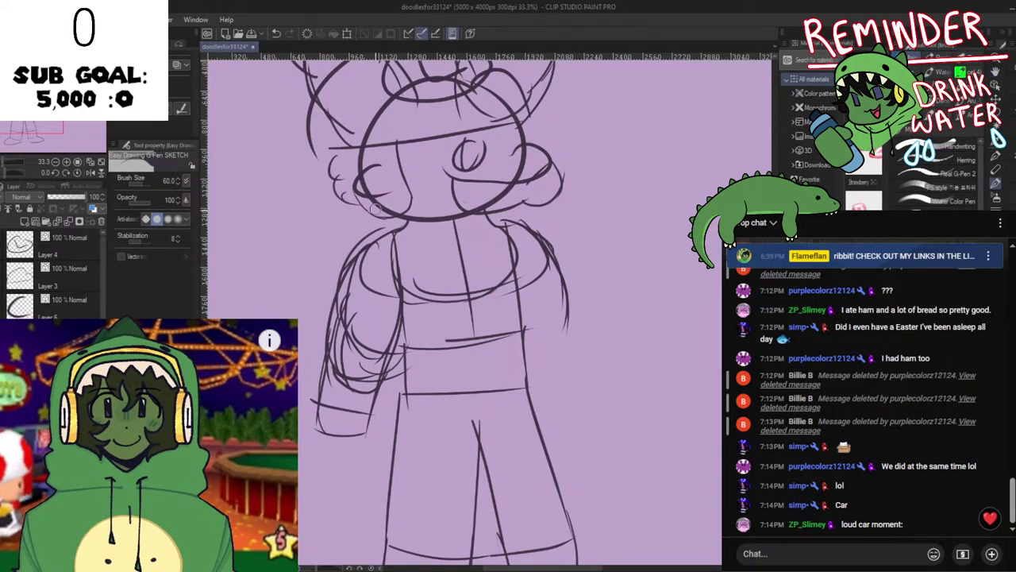
key("h")
key("h")
left_click_drag(421, 240, 431, 308)
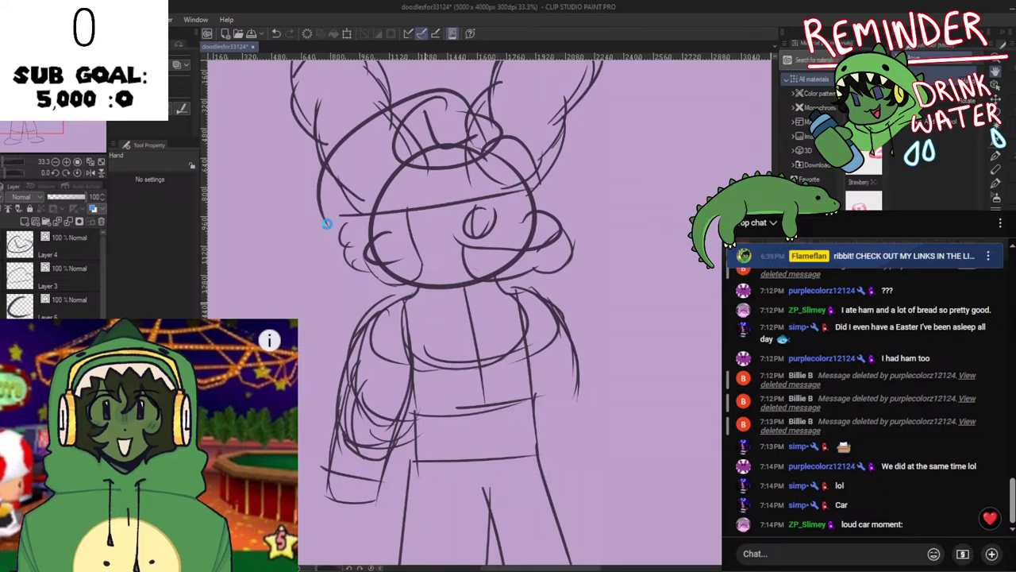
Save the document
key("ctrl+s")
key("alt+Tab")
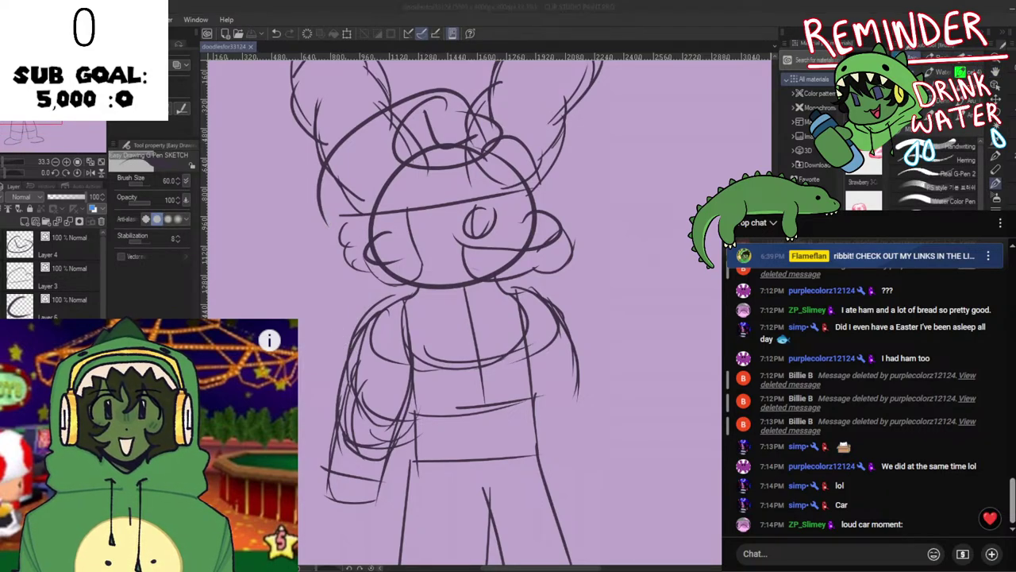
left_click(452, 374)
key("space")
left_click_drag(453, 374, 431, 238)
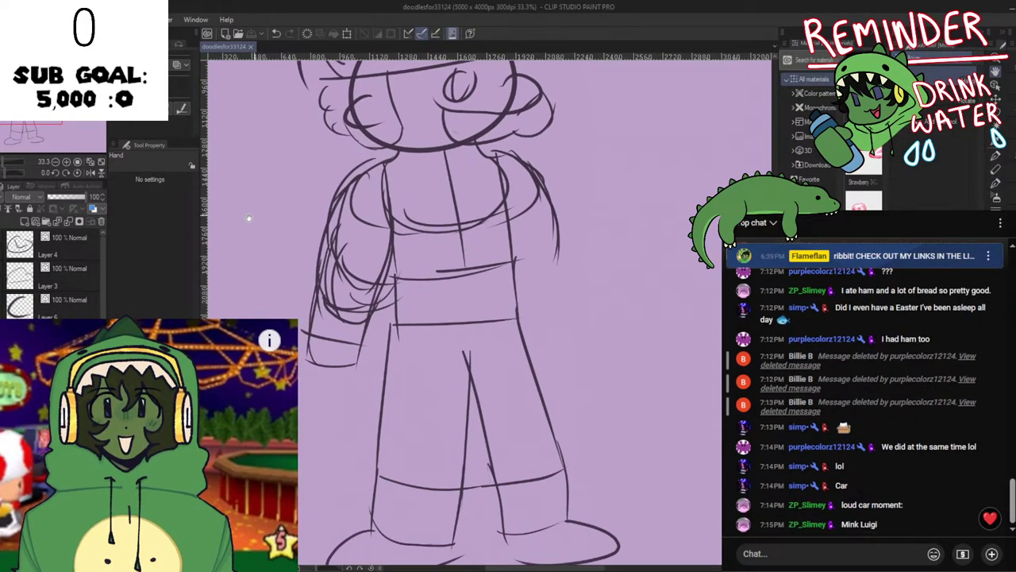
left_click_drag(449, 365, 409, 429)
mouse_move(503, 260)
left_mouse_down()
mouse_move(519, 375)
mouse_move(521, 363)
left_mouse_up()
key("ctrl+z")
key("ctrl+z")
key("ctrl+z")
Sketch the nose-side upper arm down to a rounded elbow curve that meets the torso, working in the mirrored view
key("h")
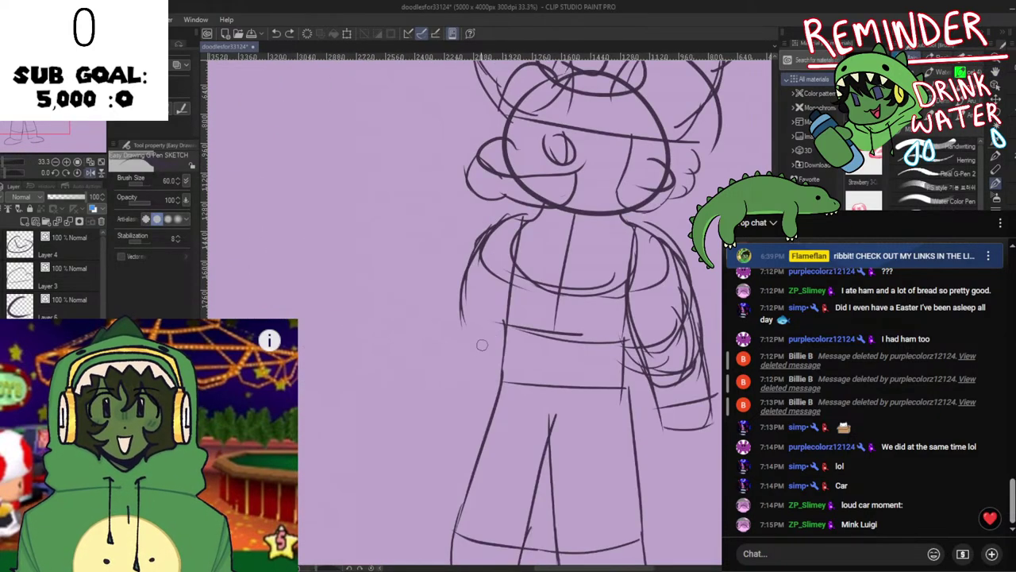
key("space")
left_click_drag(483, 242, 442, 337)
left_click_drag(473, 269, 508, 324)
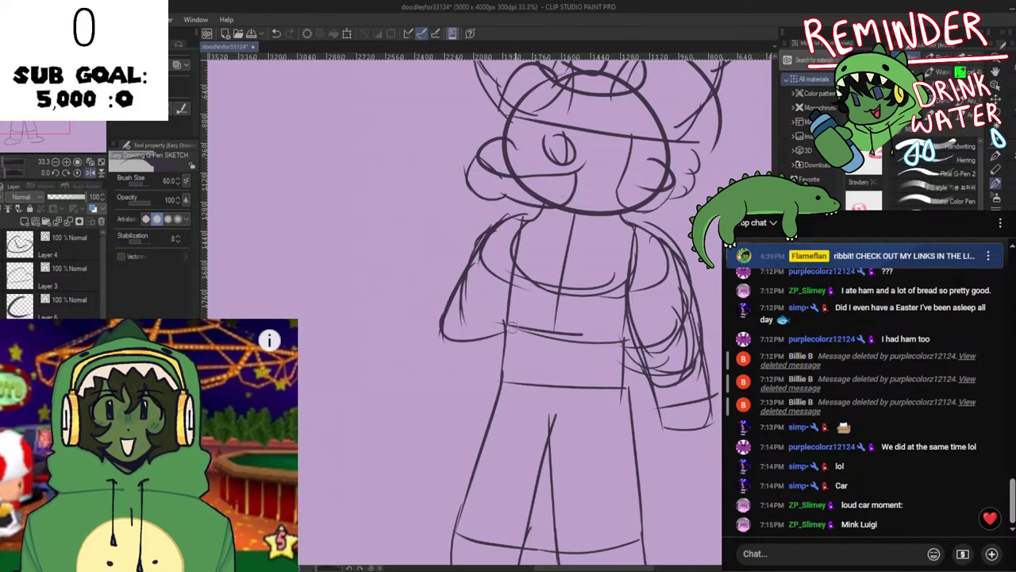
mouse_move(513, 268)
left_mouse_down()
mouse_move(472, 354)
mouse_move(463, 335)
mouse_move(433, 326)
left_mouse_up()
key("h")
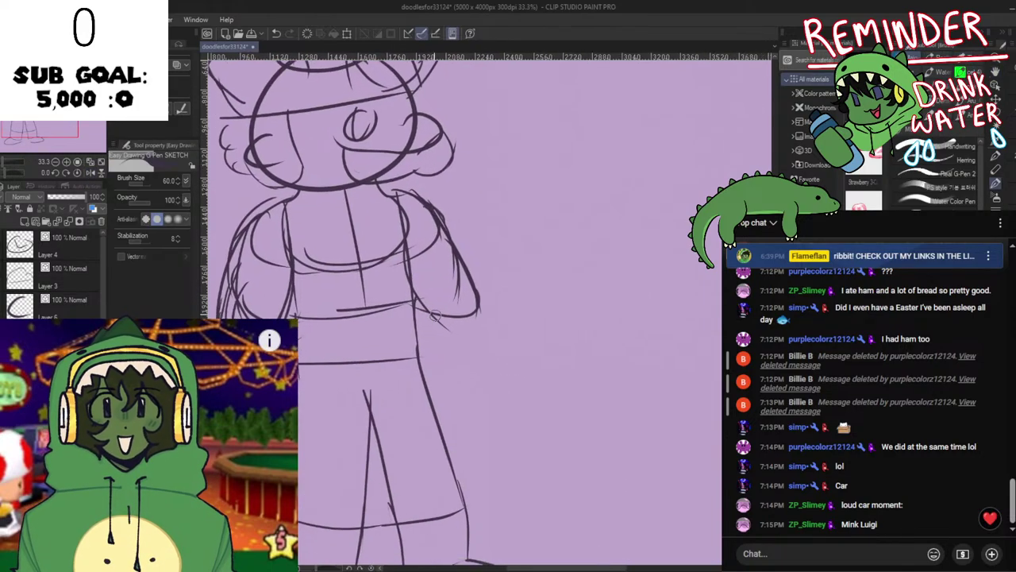
left_click_drag(406, 278, 451, 352)
mouse_move(420, 334)
left_mouse_down()
mouse_move(473, 347)
mouse_move(496, 335)
left_mouse_up()
key("ctrl+z")
key("ctrl+z")
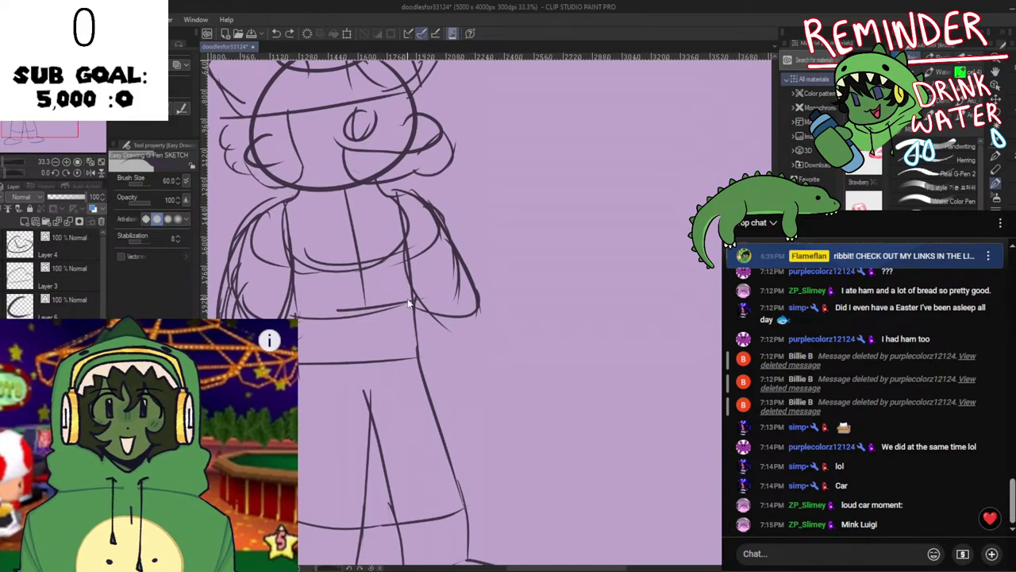
Sketch a tapered forearm below the nose-side elbow, with a curved band across it and the start of a cuff line
mouse_move(406, 275)
left_mouse_down()
mouse_move(455, 364)
mouse_move(492, 333)
left_mouse_up()
mouse_move(459, 258)
left_mouse_down()
mouse_move(493, 350)
mouse_move(468, 367)
mouse_move(497, 297)
mouse_move(510, 331)
mouse_move(508, 312)
mouse_move(552, 290)
left_mouse_up()
key("h")
key("h")
key("space")
key("ctrl+z")
mouse_move(486, 274)
left_mouse_down()
mouse_move(506, 300)
mouse_move(530, 304)
left_mouse_up()
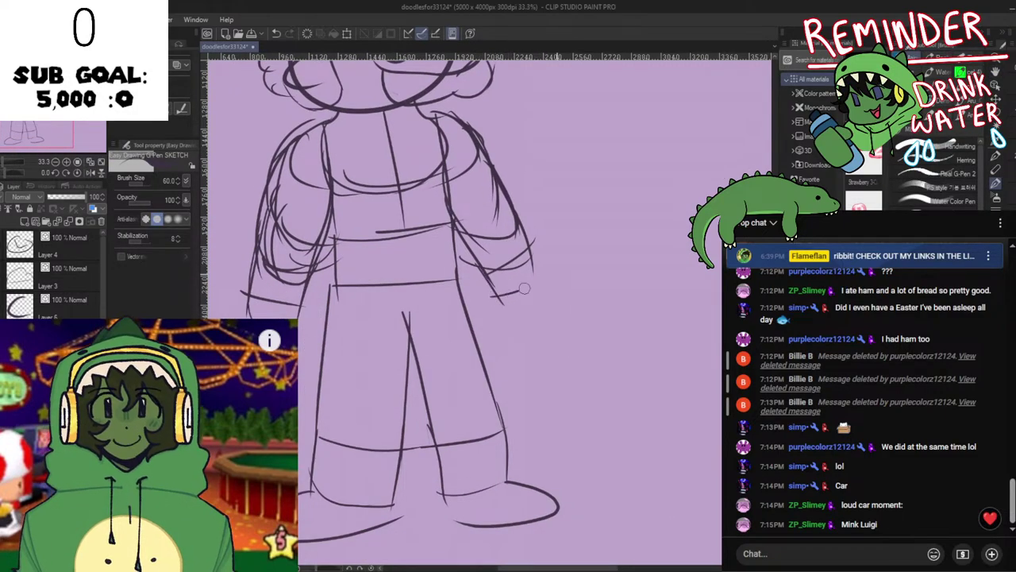
Finish the nose-side forearm with a cuff line and a rounded lower end beside the hip, and check it mirrored
mouse_move(519, 245)
left_mouse_down()
mouse_move(548, 296)
mouse_move(530, 316)
mouse_move(546, 284)
left_mouse_up()
key("ctrl+z")
key("ctrl+z")
key("h")
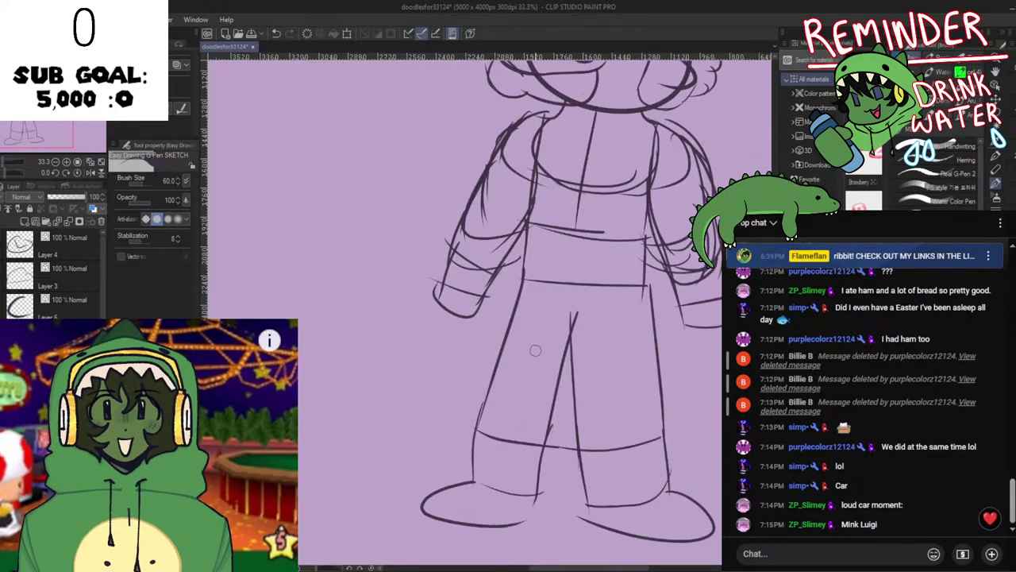
key("h")
Save the document and add a new vector layer
left_click_drag(470, 283, 566, 333)
left_click(34, 223)
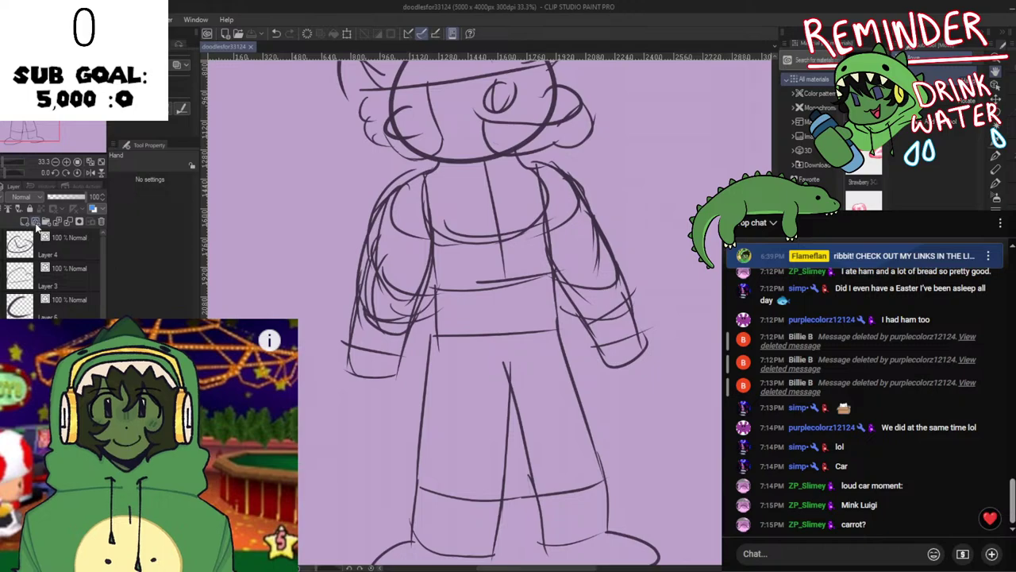
left_click_drag(444, 262, 386, 341)
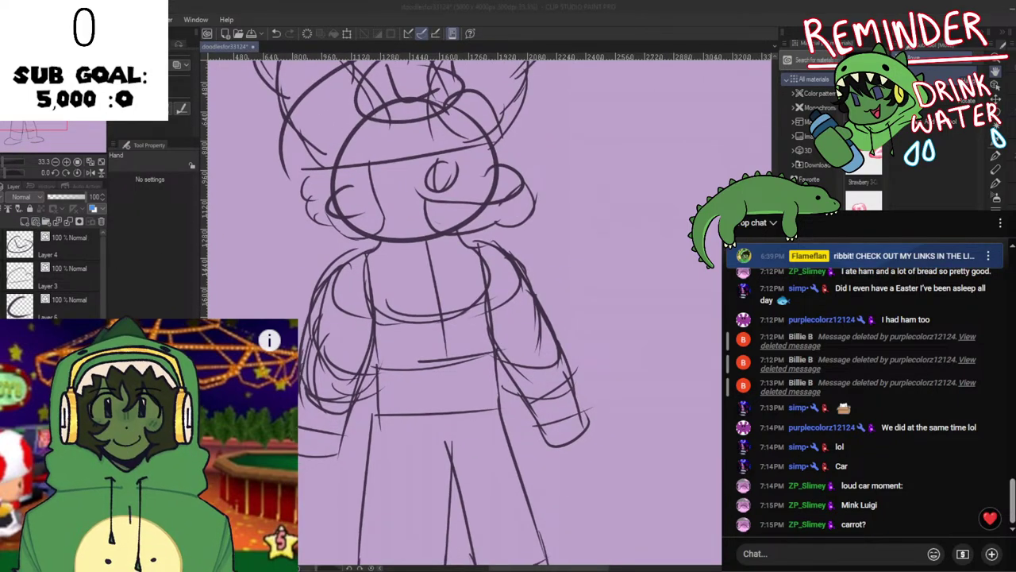
left_click_drag(480, 331, 522, 367)
key("p")
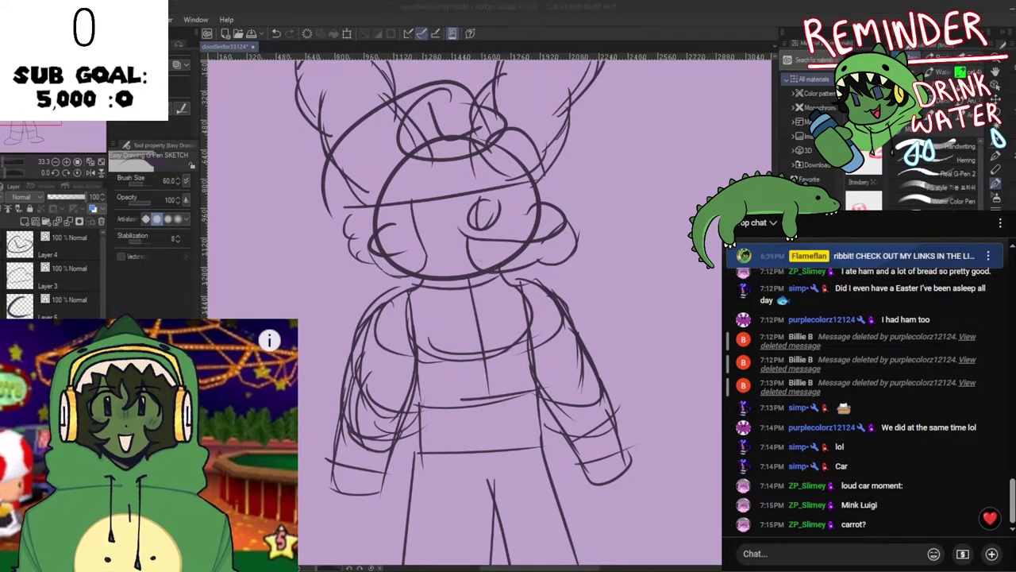
Sketch an overall strap with two vertical lines and a round button on the ear side of the chest
key("h")
left_click_drag(390, 363, 366, 311)
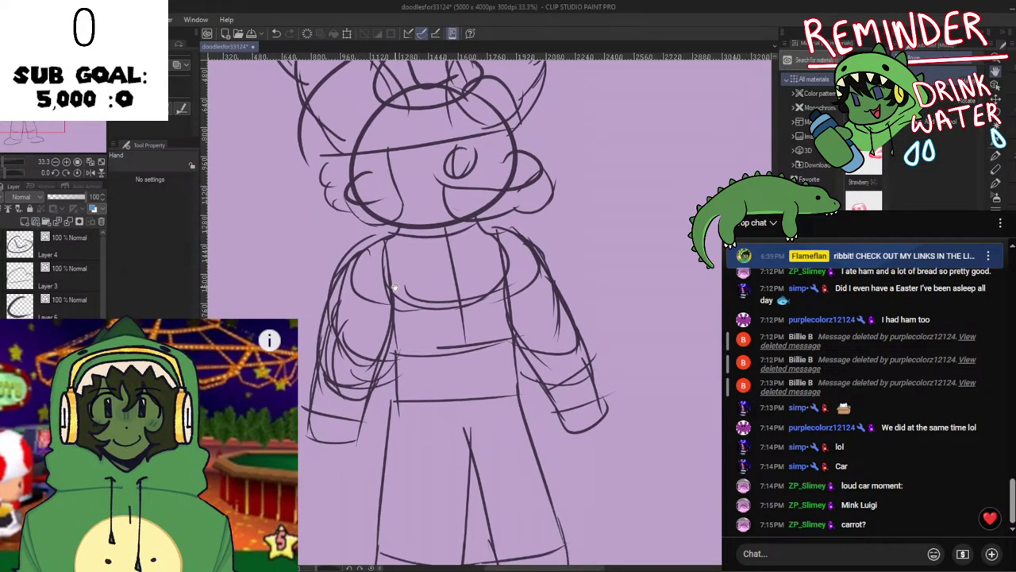
key("p")
left_click_drag(395, 251, 401, 300)
key("ctrl+z")
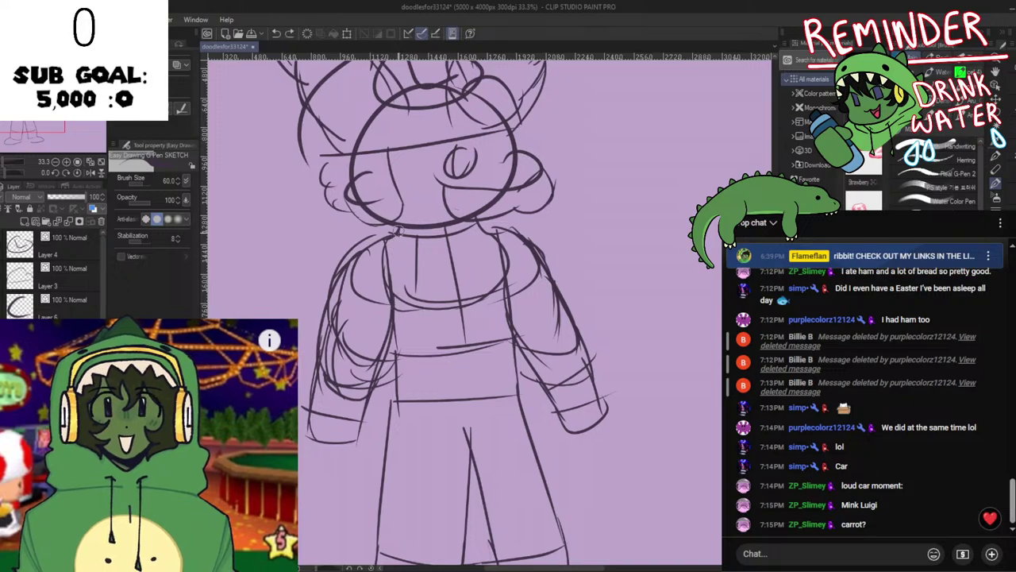
left_click_drag(399, 228, 398, 292)
mouse_move(399, 284)
left_mouse_down()
mouse_move(388, 293)
mouse_move(421, 288)
mouse_move(403, 283)
mouse_move(493, 282)
mouse_move(484, 282)
left_mouse_up()
key("ctrl+z")
key("ctrl+z")
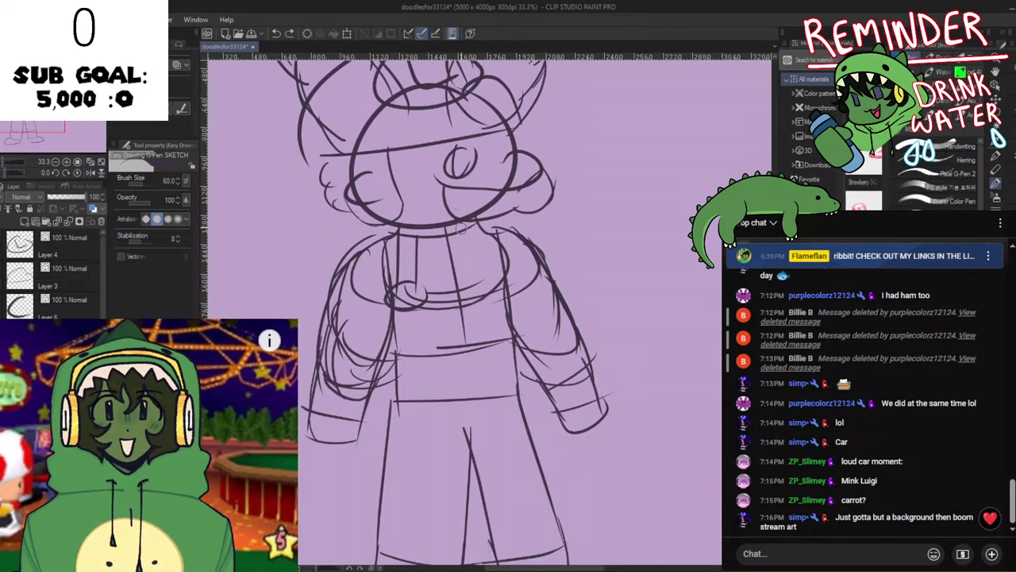
Sketch a matching overall strap with a round button on the nose side of the chest, check it mirrored and save the document
mouse_move(483, 294)
left_mouse_down()
mouse_move(468, 307)
mouse_move(499, 295)
mouse_move(487, 281)
left_mouse_up()
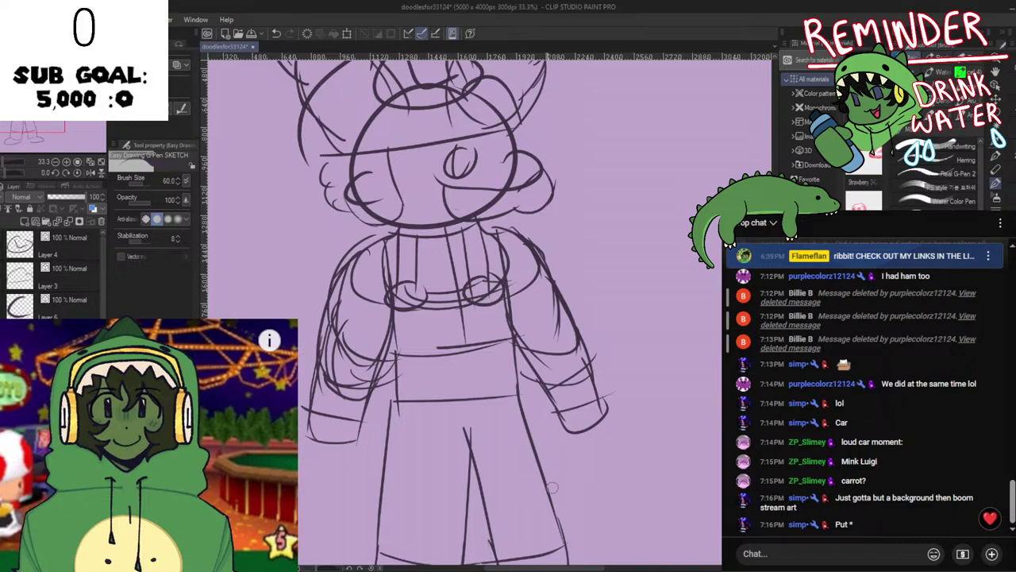
key("space")
key("h")
key("h")
left_click_drag(481, 363, 510, 377)
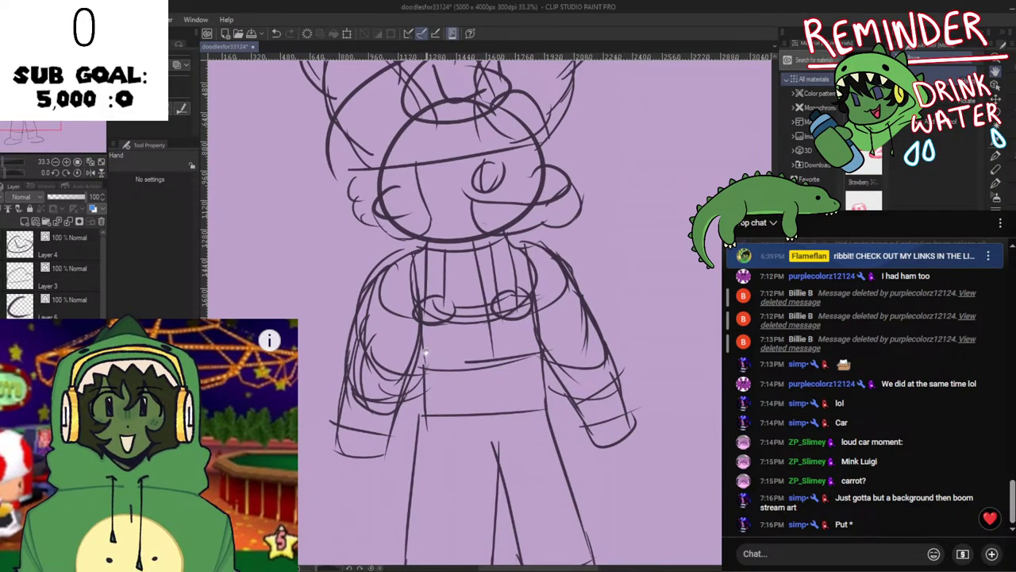
left_click_drag(468, 322, 468, 261)
left_click_drag(472, 347, 471, 320)
key("p")
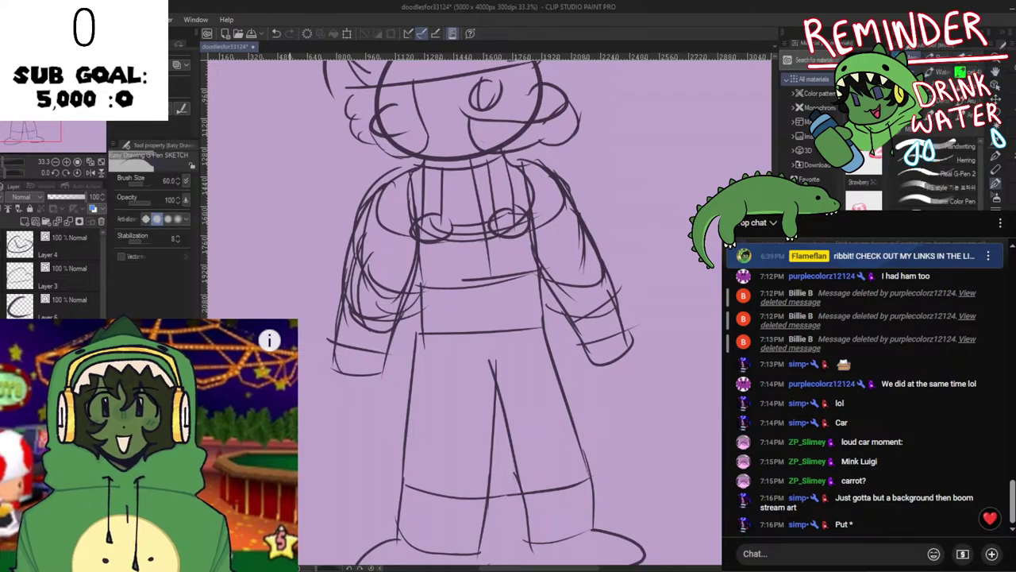
key("space")
left_click_drag(458, 376, 431, 343)
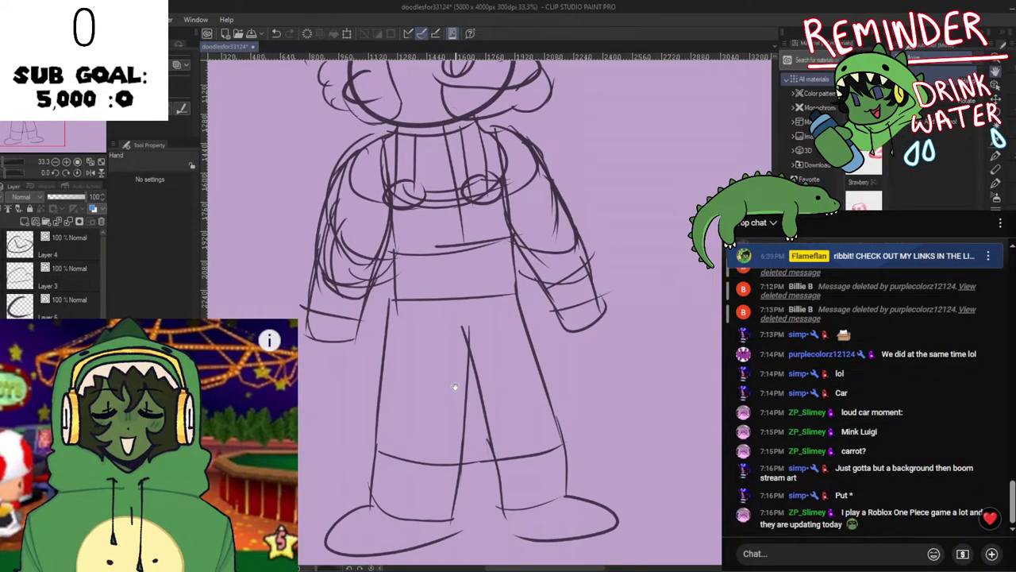
mouse_move(470, 316)
left_mouse_down()
mouse_move(464, 336)
mouse_move(494, 376)
left_mouse_up()
key("ctrl+s")
Erase the shoulder curve and the overlapping elbow construction lines inside the ear-side arm
key("e")
mouse_move(378, 279)
left_mouse_down()
mouse_move(348, 350)
mouse_move(368, 250)
left_mouse_up()
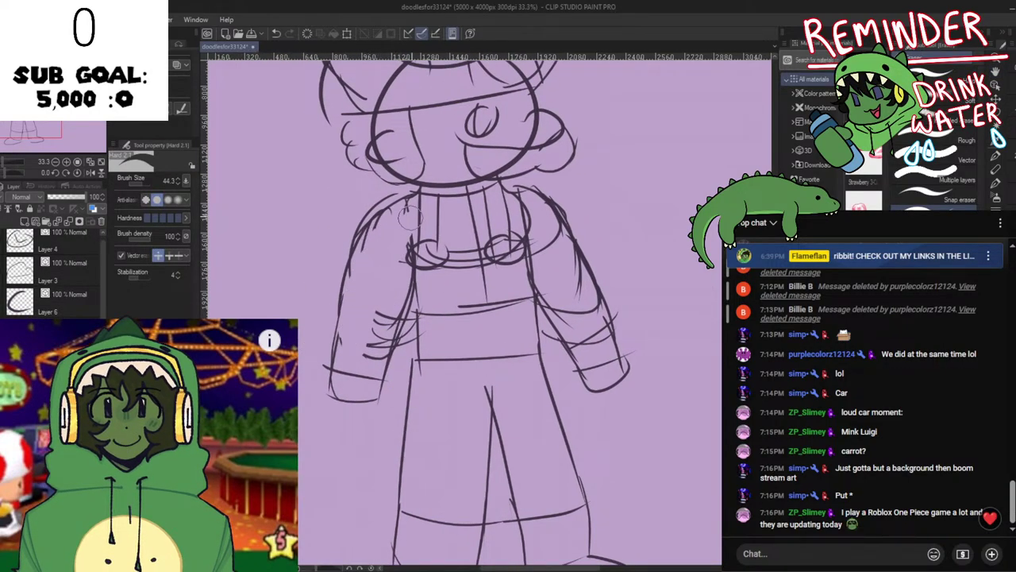
left_click_drag(409, 219, 411, 239)
left_click_drag(368, 353, 379, 317)
left_click(414, 342, "ctrl")
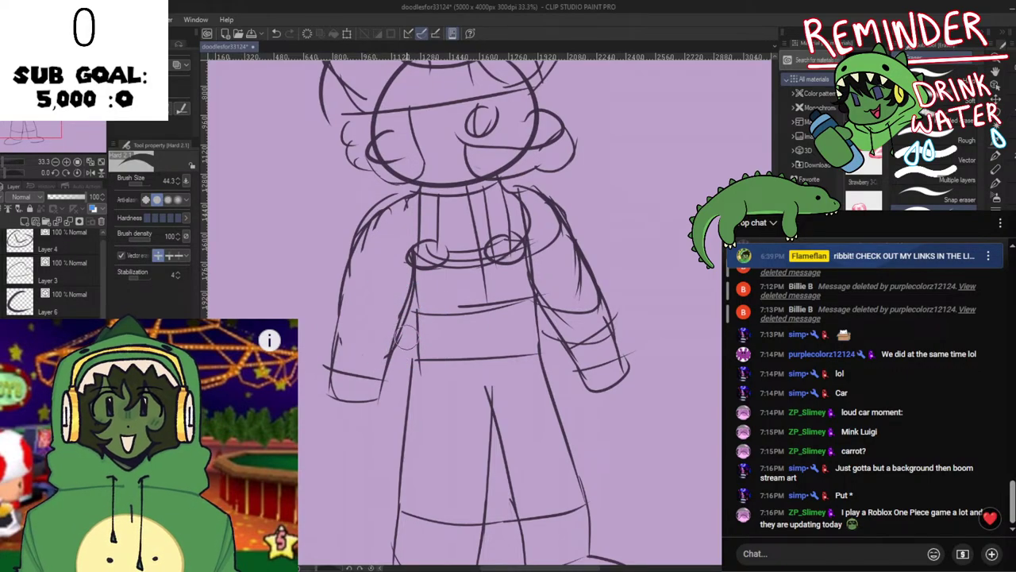
left_click_drag(369, 329, 406, 297)
Strengthen the outer line of the ear-side arm from shoulder to cuff and rework its inner line beside the torso
key("p")
mouse_move(418, 184)
left_mouse_down()
mouse_move(389, 258)
mouse_move(388, 217)
mouse_move(365, 332)
left_mouse_up()
key("ctrl+z")
key("ctrl+z")
key("ctrl+z")
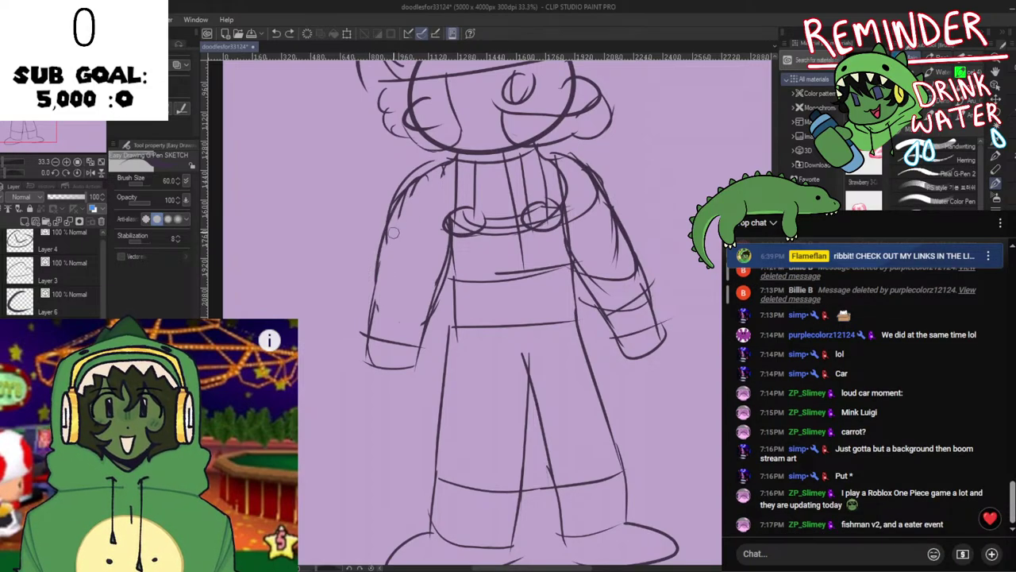
left_click_drag(415, 188, 370, 309)
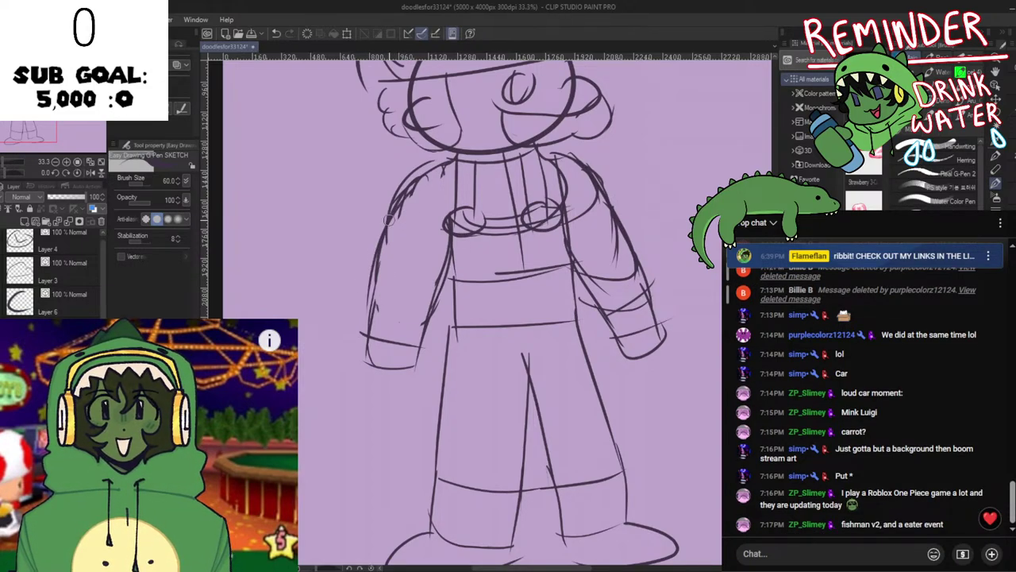
left_click_drag(389, 215, 367, 363)
mouse_move(451, 243)
left_mouse_down()
mouse_move(446, 284)
mouse_move(422, 307)
mouse_move(443, 239)
mouse_move(433, 308)
left_mouse_up()
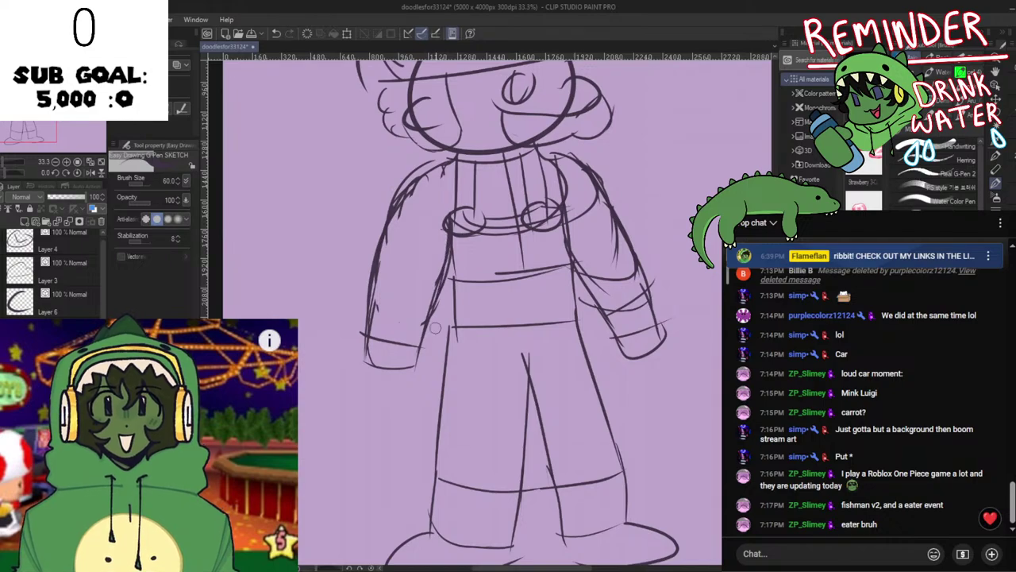
key("ctrl+z")
Redraw the inner line of the nose-side arm from the torso to the cuff and strengthen the cuff line
mouse_move(551, 267)
left_mouse_down()
mouse_move(426, 297)
mouse_move(488, 377)
left_mouse_up()
key("ctrl+z")
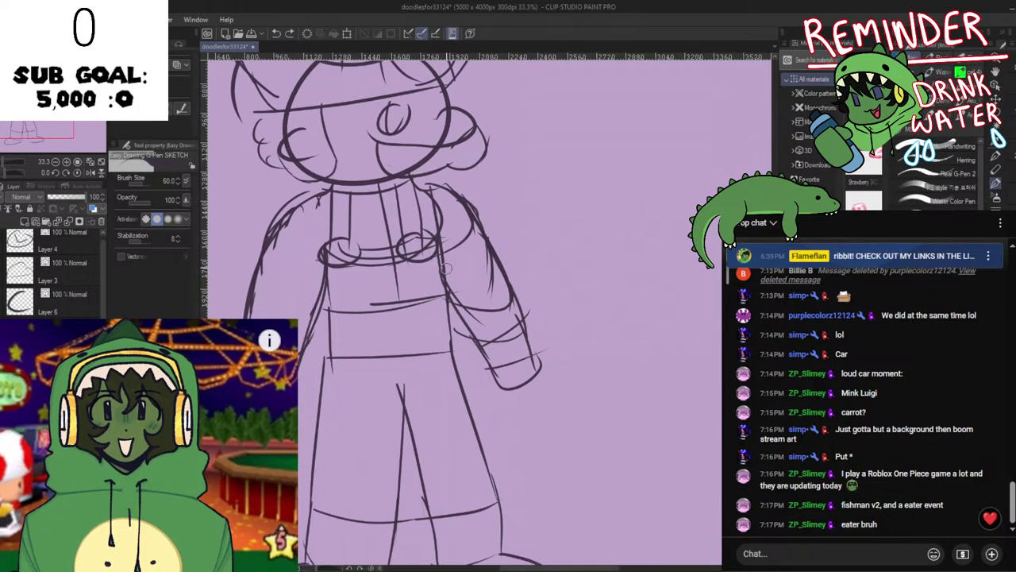
left_click_drag(444, 256, 500, 375)
key("ctrl+z")
left_click_drag(450, 302, 495, 371)
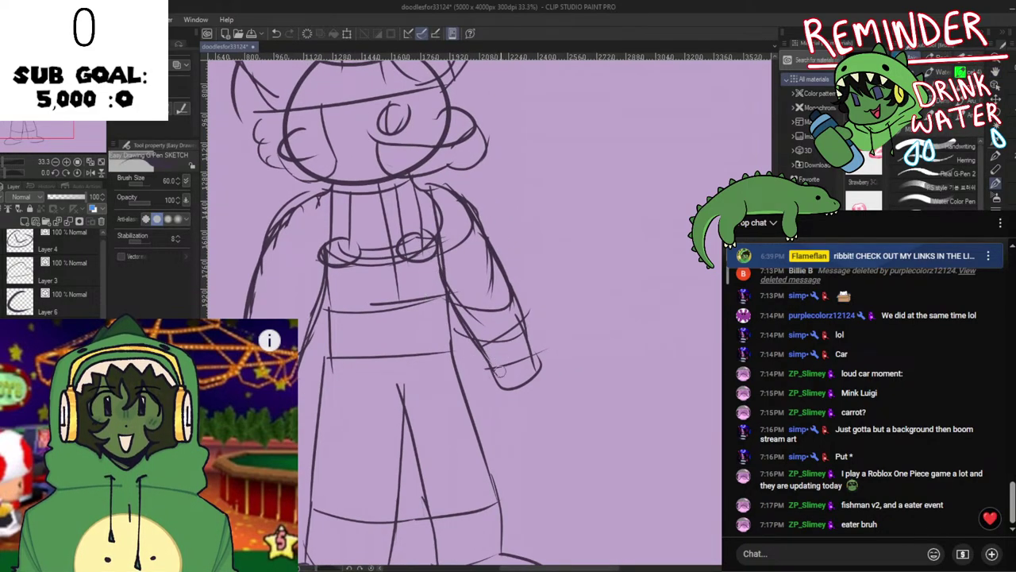
left_click_drag(520, 358, 545, 350)
key("ctrl+z")
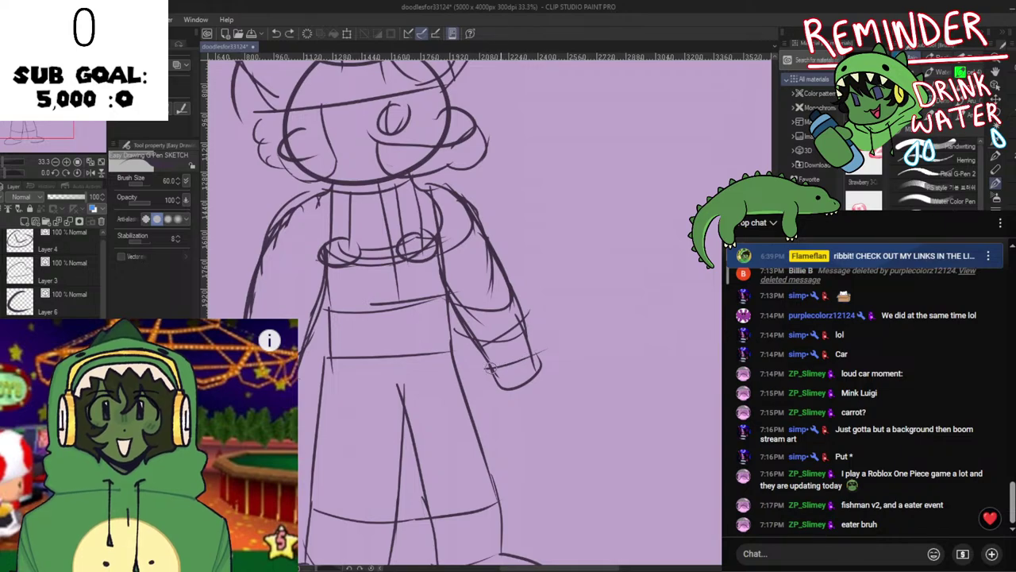
left_click_drag(485, 368, 528, 353)
Erase the elbow curve and forearm band inside the nose-side arm
key("e")
mouse_move(479, 331)
left_mouse_down()
mouse_move(494, 353)
mouse_move(509, 343)
mouse_move(477, 343)
left_mouse_up()
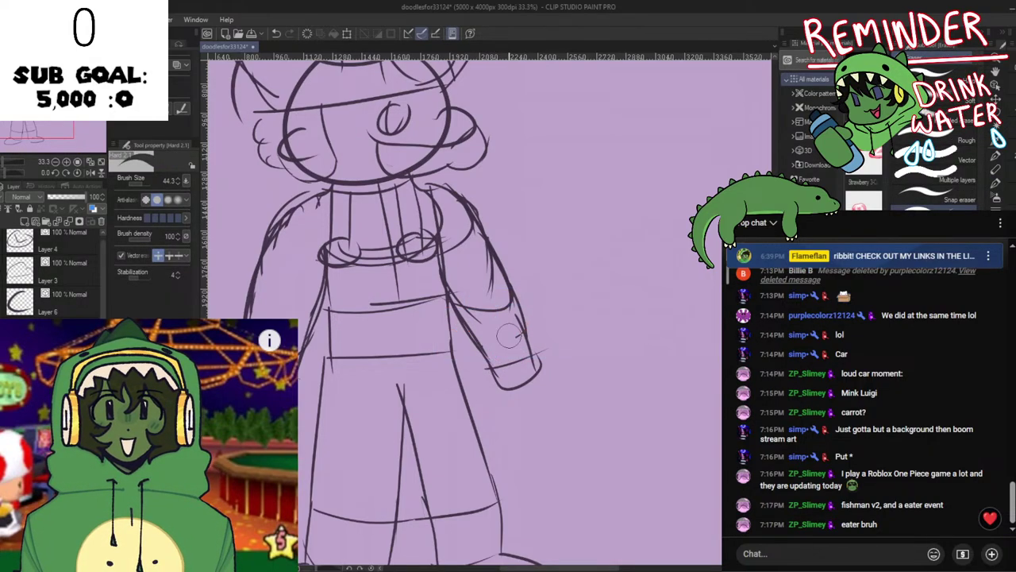
left_click_drag(483, 321, 475, 310)
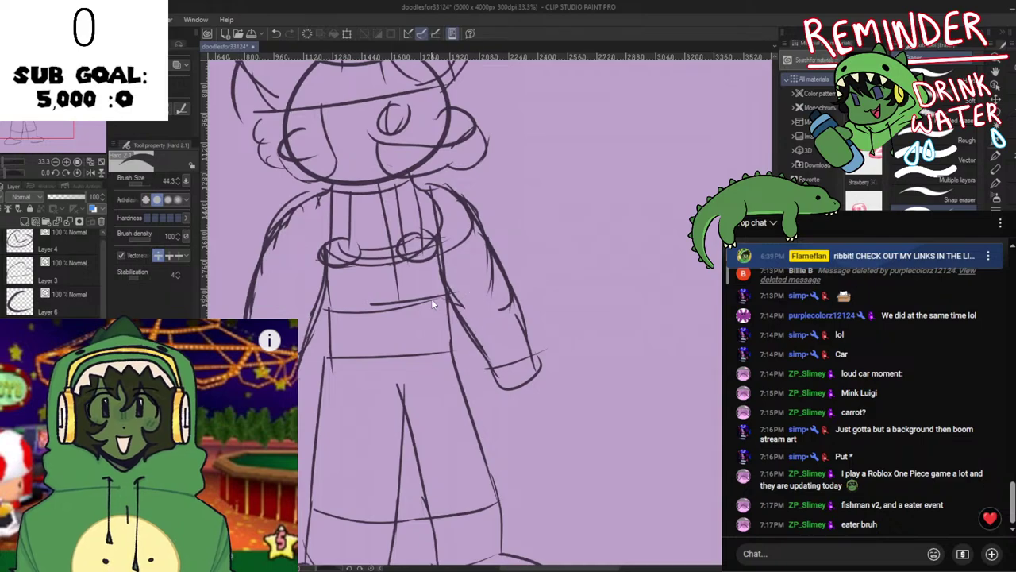
Erase the torso's centre line, chest curves and hem lines, and the shoulder curve at the nose-side arm
left_click(432, 298, "ctrl")
key("Delete")
mouse_move(373, 272)
left_mouse_down()
mouse_move(335, 249)
mouse_move(367, 254)
mouse_move(411, 251)
left_mouse_up()
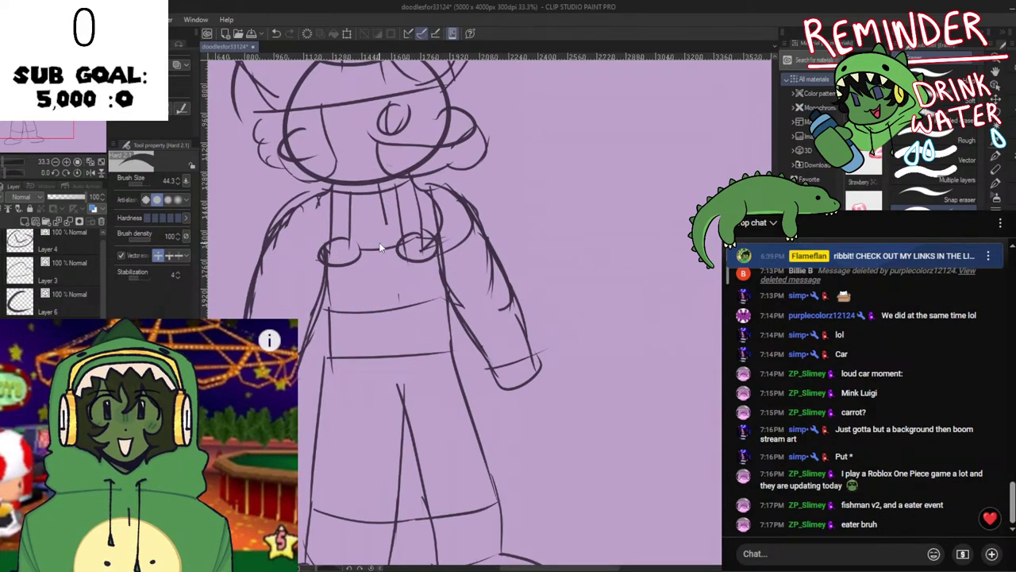
key("alt+Tab")
left_click(382, 249, "ctrl")
key("Delete")
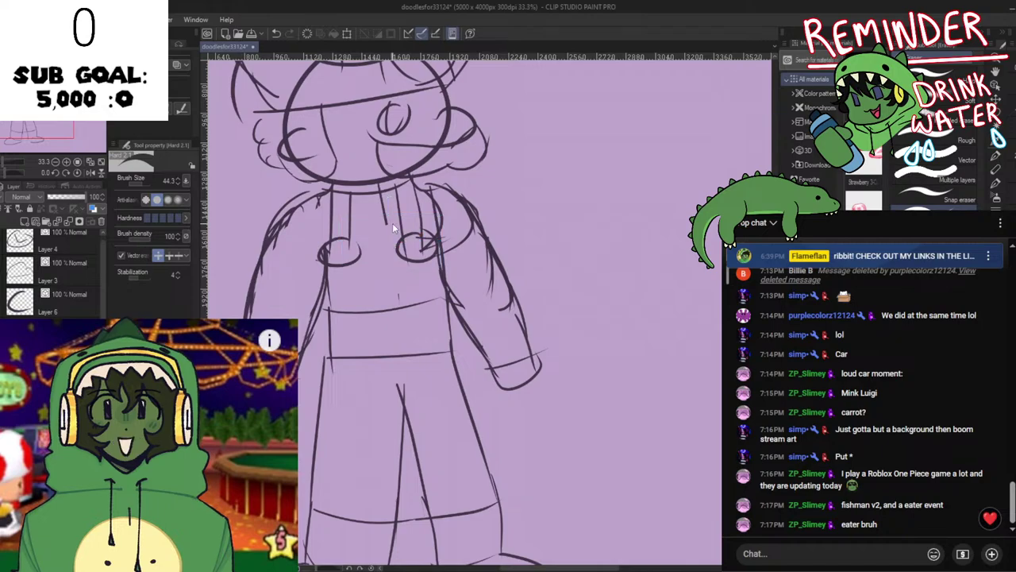
key("Delete")
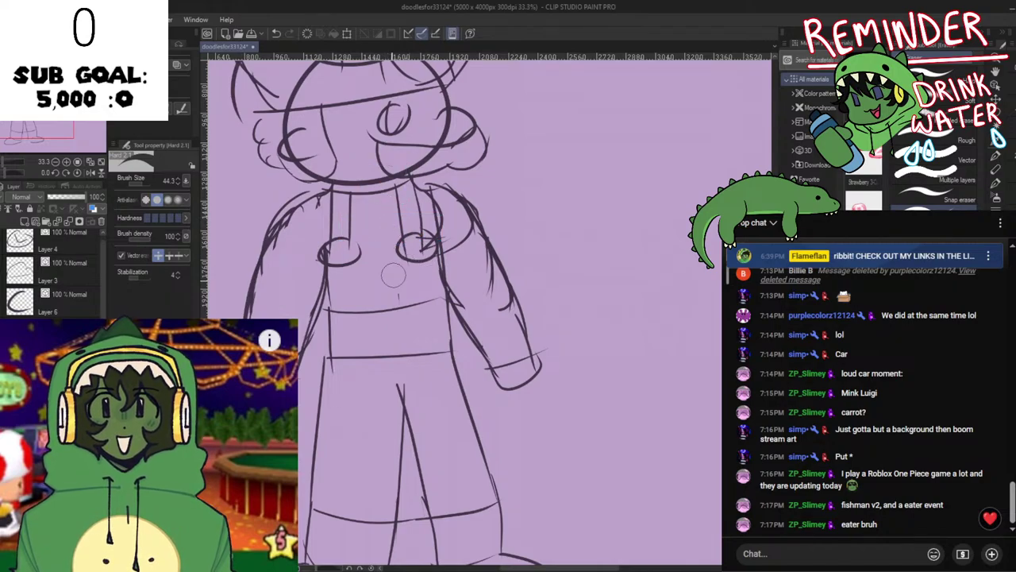
left_click_drag(396, 308, 401, 299)
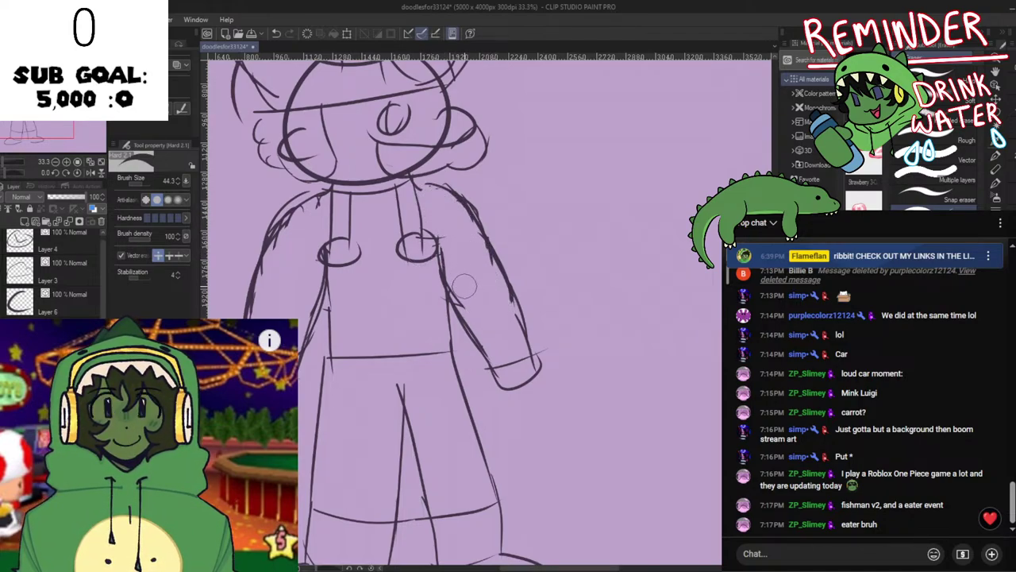
Strengthen the nose-side arm's outer contour around the shoulder and upper arm
key("space")
left_click_drag(479, 273, 493, 315)
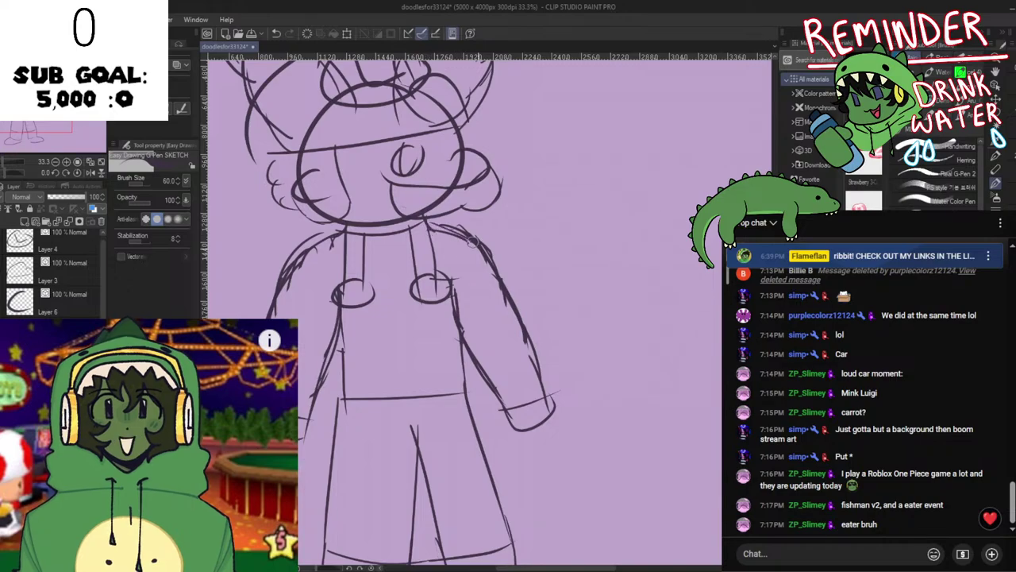
key("space")
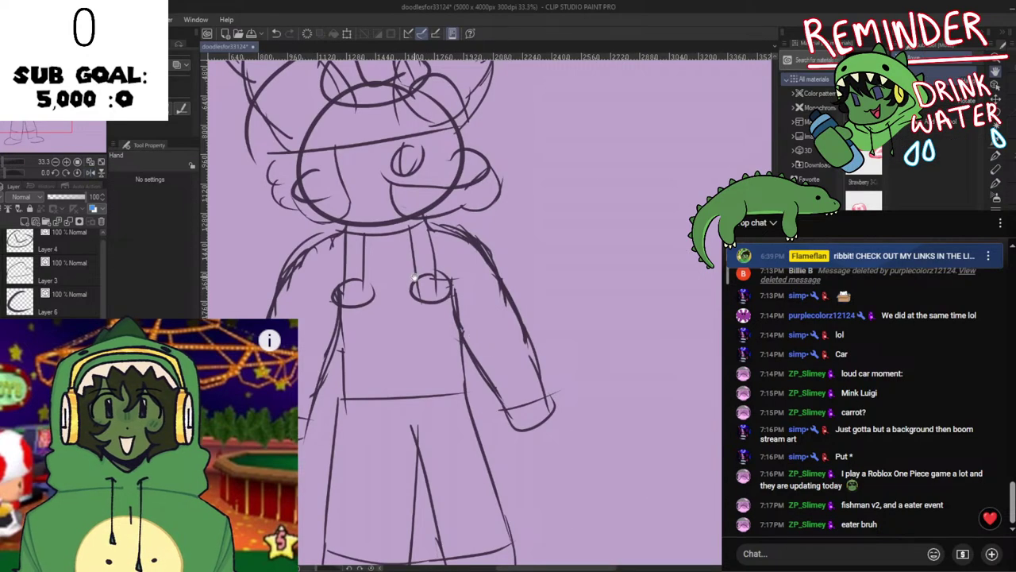
mouse_move(453, 286)
left_mouse_down()
mouse_move(455, 398)
mouse_move(448, 323)
mouse_move(461, 387)
mouse_move(446, 349)
mouse_move(452, 312)
mouse_move(461, 404)
mouse_move(450, 364)
mouse_move(458, 285)
mouse_move(474, 425)
left_mouse_up()
key("ctrl+z")
key("ctrl+z")
key("ctrl+z")
key("ctrl+z")
Redraw the ear-side edge of the torso from the strap button down to the waistline
mouse_move(339, 297)
left_mouse_down()
mouse_move(337, 418)
mouse_move(327, 428)
left_mouse_up()
key("ctrl+z")
key("ctrl+z")
left_click_drag(341, 303, 342, 429)
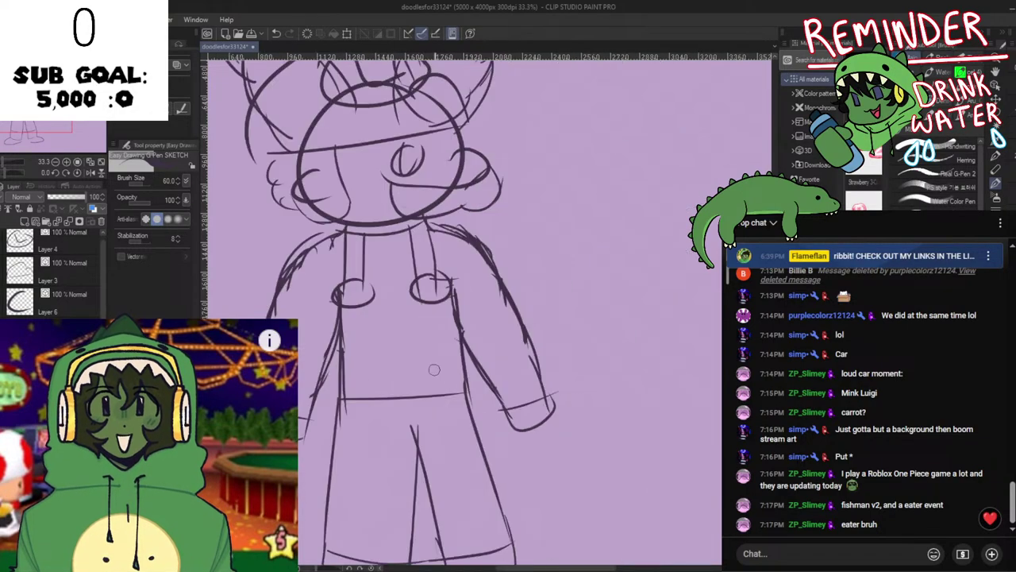
Draw the top edge of the overalls' bib as a line between the two strap buttons
left_click_drag(406, 354, 473, 353)
left_click_drag(373, 374, 372, 283)
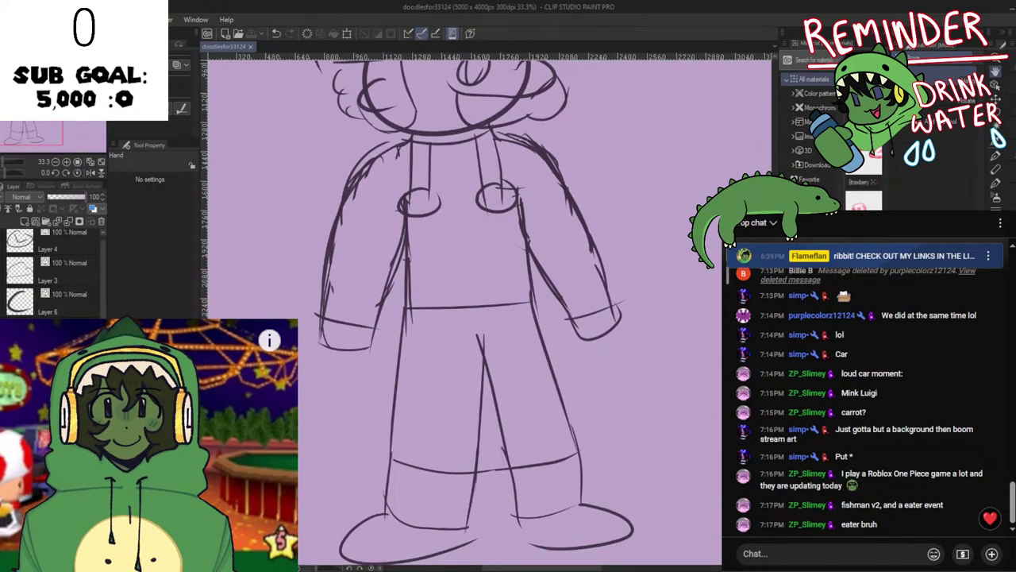
scroll(56, 270, "down", 3)
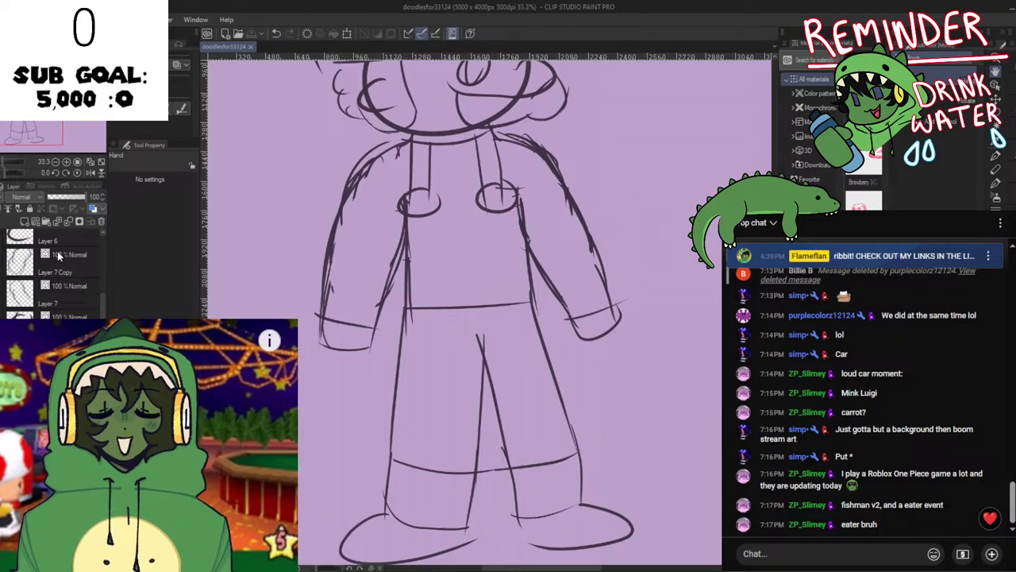
left_click(33, 222)
left_click_drag(392, 304, 394, 340)
key("p")
left_click_drag(408, 241, 498, 235)
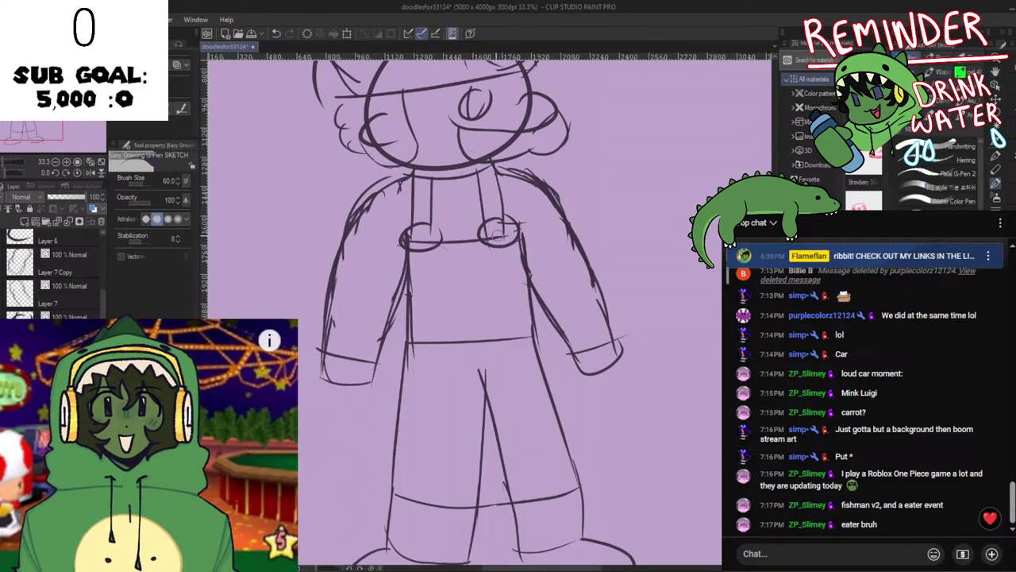
Erase the parts of the bib line that overlap the inside of both strap buttons
key("e")
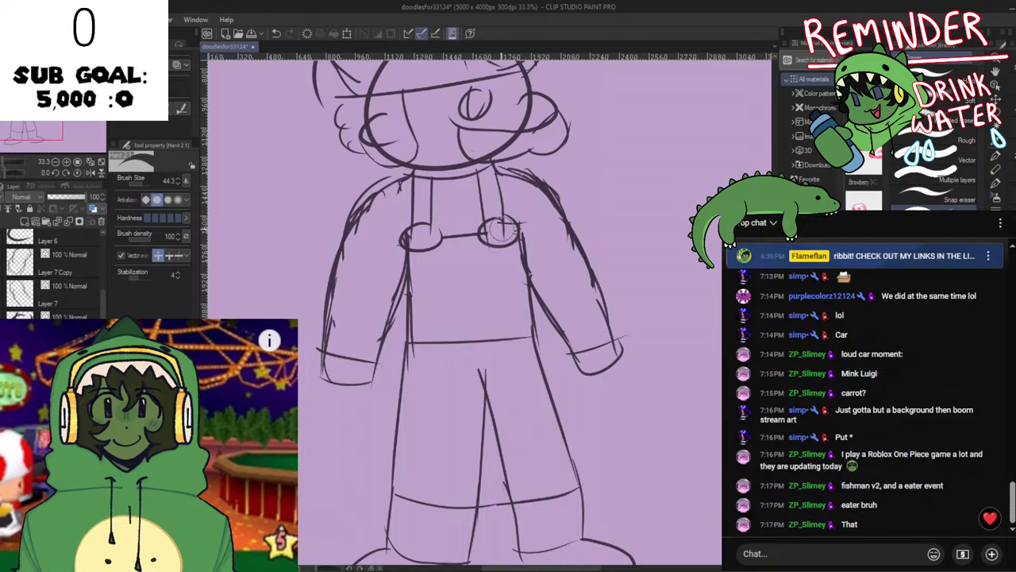
key("h")
key("h")
key("space")
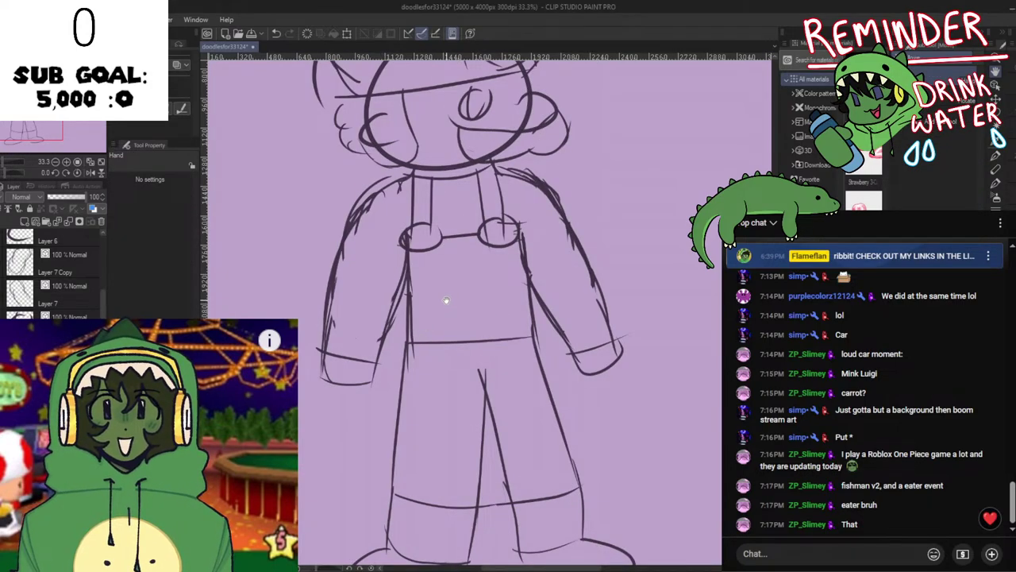
key("p")
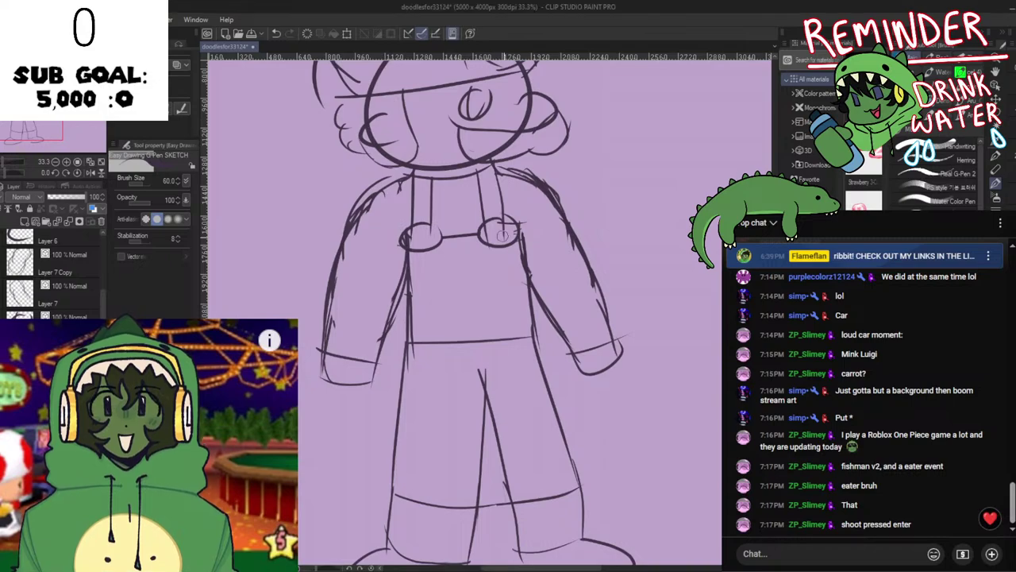
key("e")
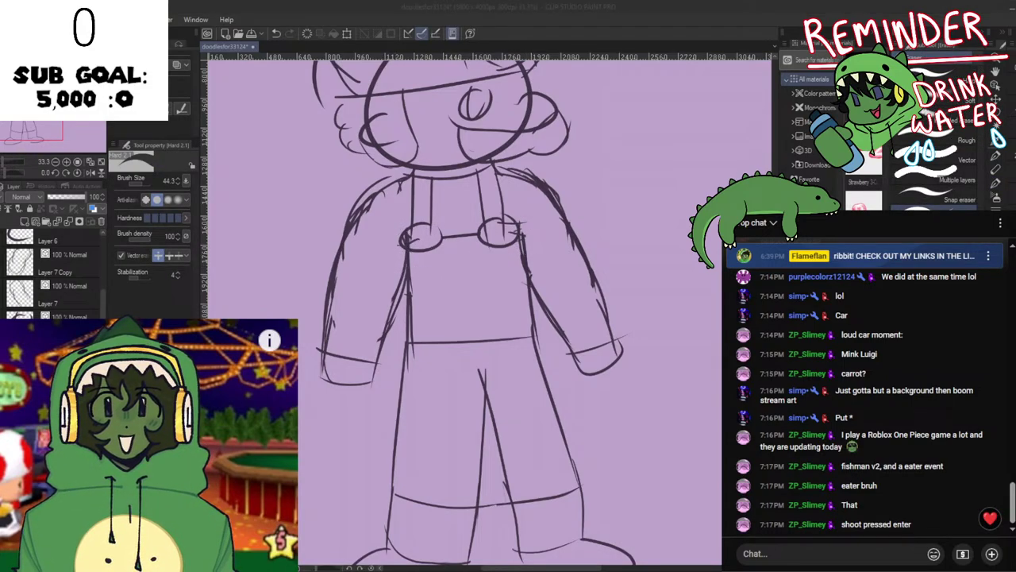
Draw outward-curving lower sides on both edges of the torso down to the waistline and retrace the waistline
key("h")
key("p")
mouse_move(403, 293)
left_mouse_down()
mouse_move(403, 345)
mouse_move(528, 342)
left_mouse_up()
key("ctrl+z")
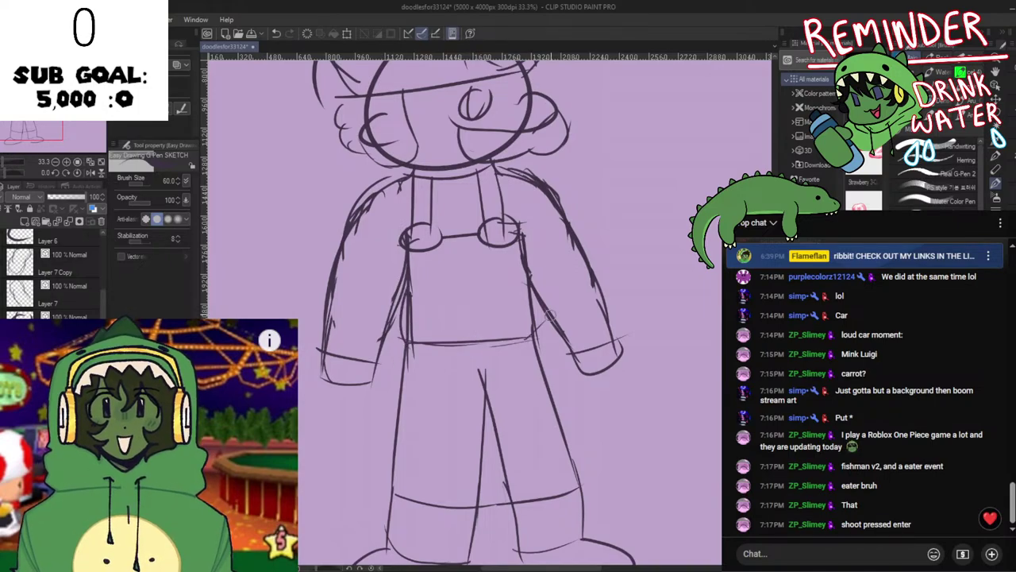
left_click_drag(536, 301, 539, 334)
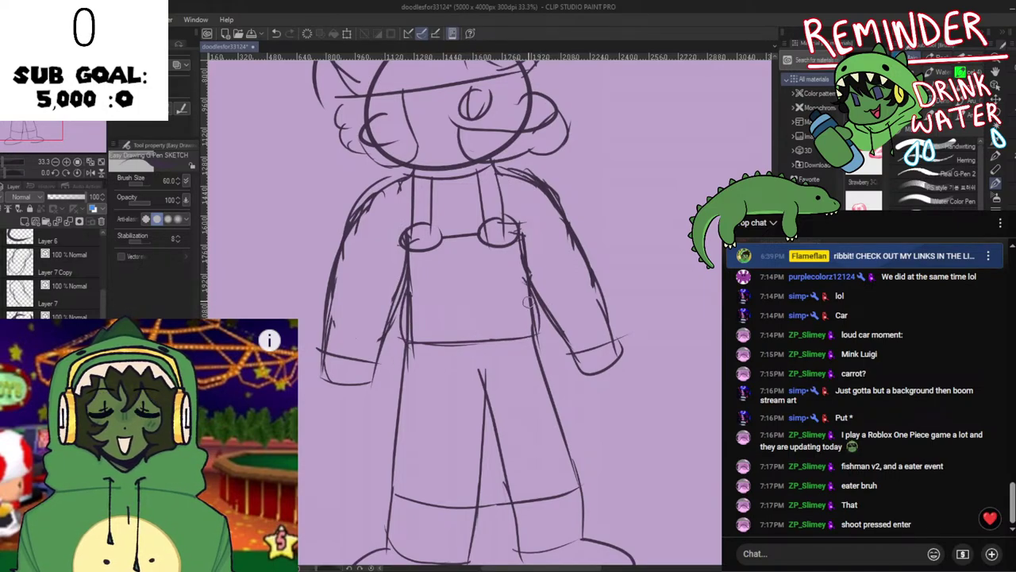
left_click_drag(527, 275, 532, 345)
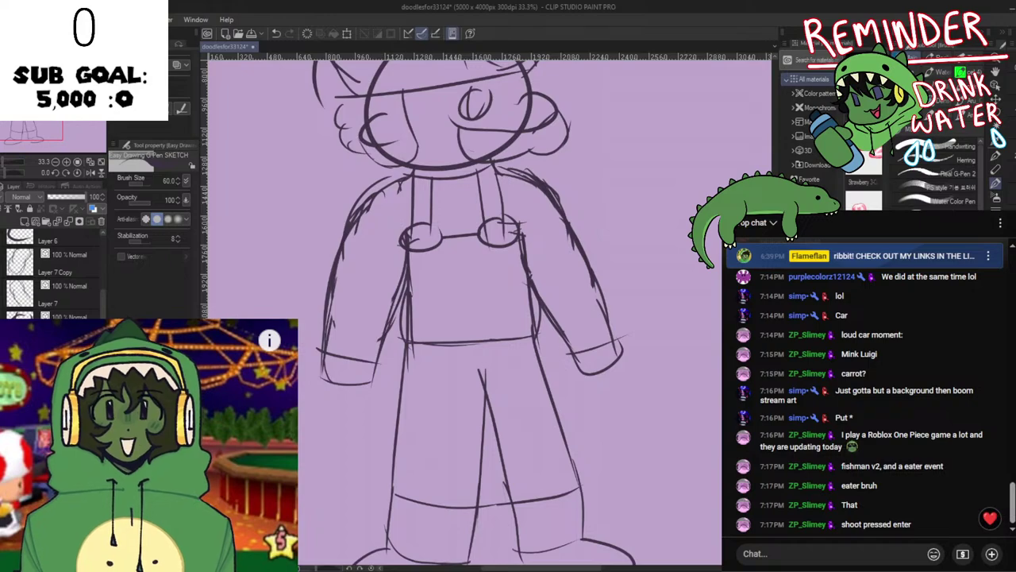
Remove the old straight side lines inside the torso's new lower curves and save the drawing
key("e")
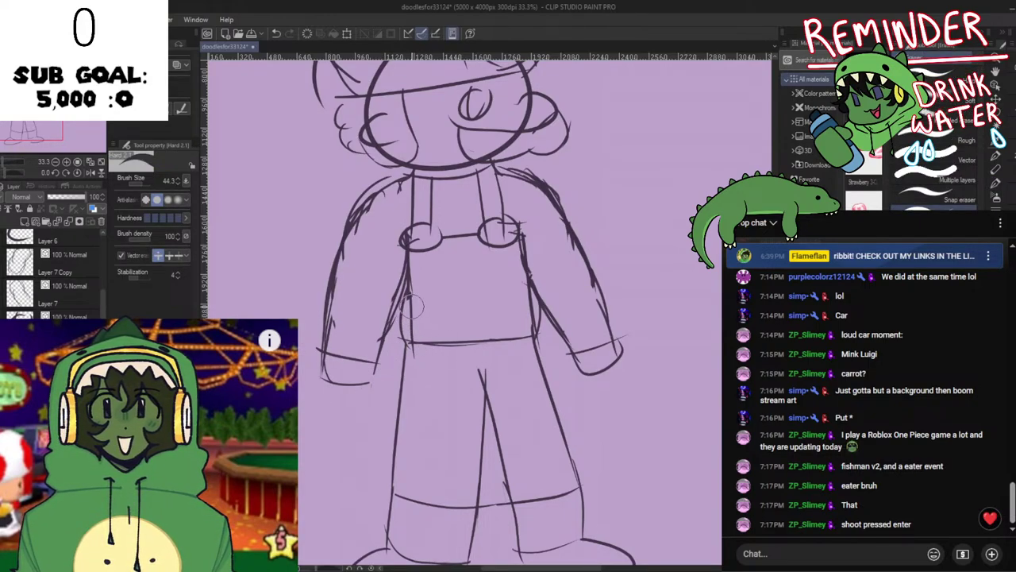
left_click_drag(411, 313, 442, 328)
left_click_drag(535, 340, 530, 304)
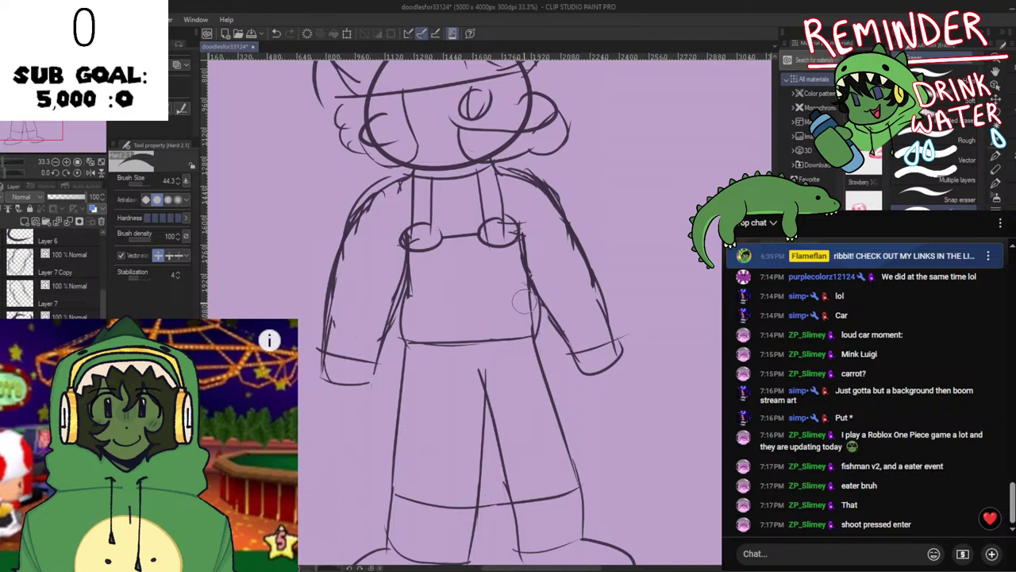
key("ctrl+z")
left_click(530, 317, "ctrl")
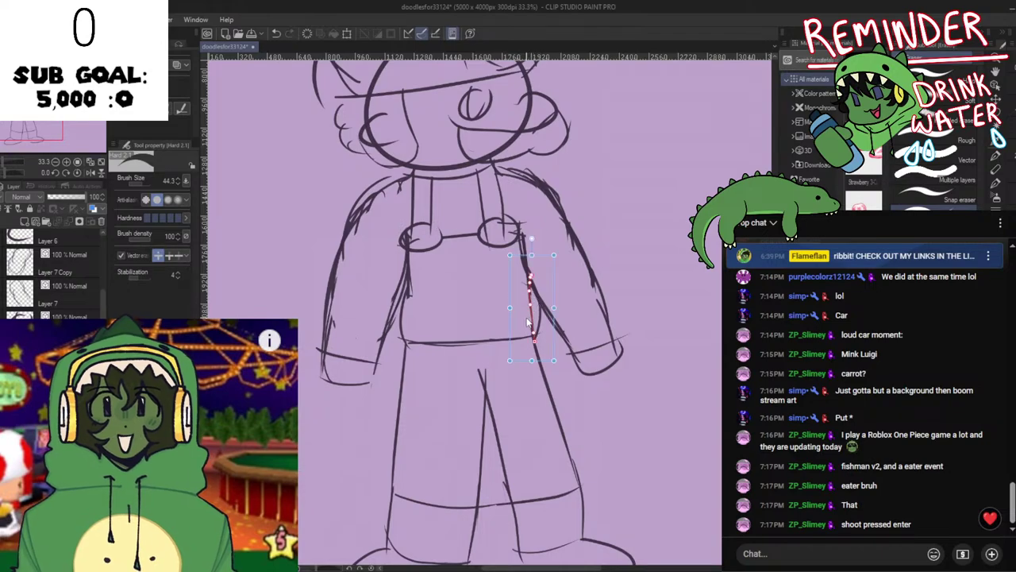
key("Delete")
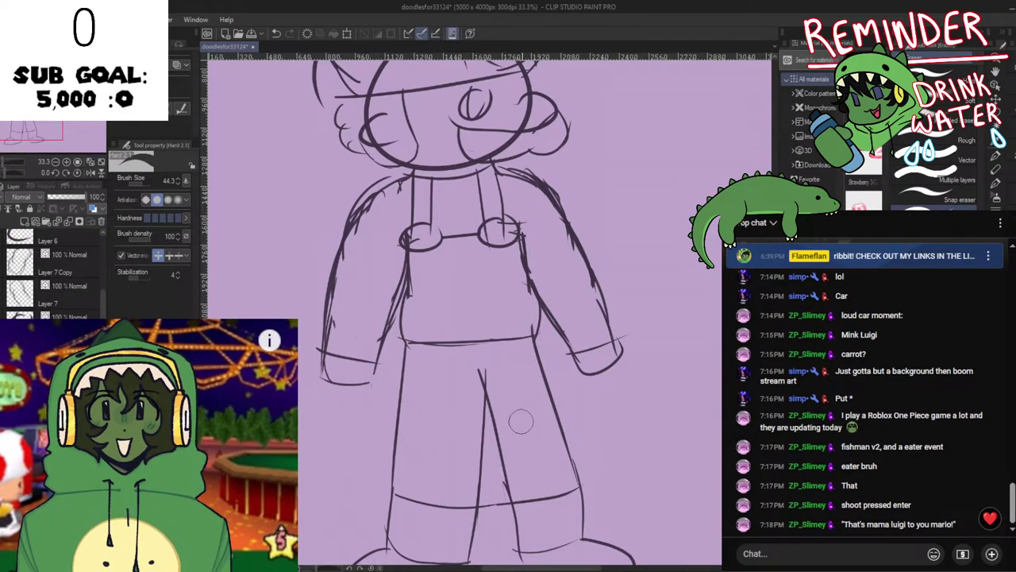
key("space")
left_click_drag(534, 368, 521, 429)
key("ctrl+s")
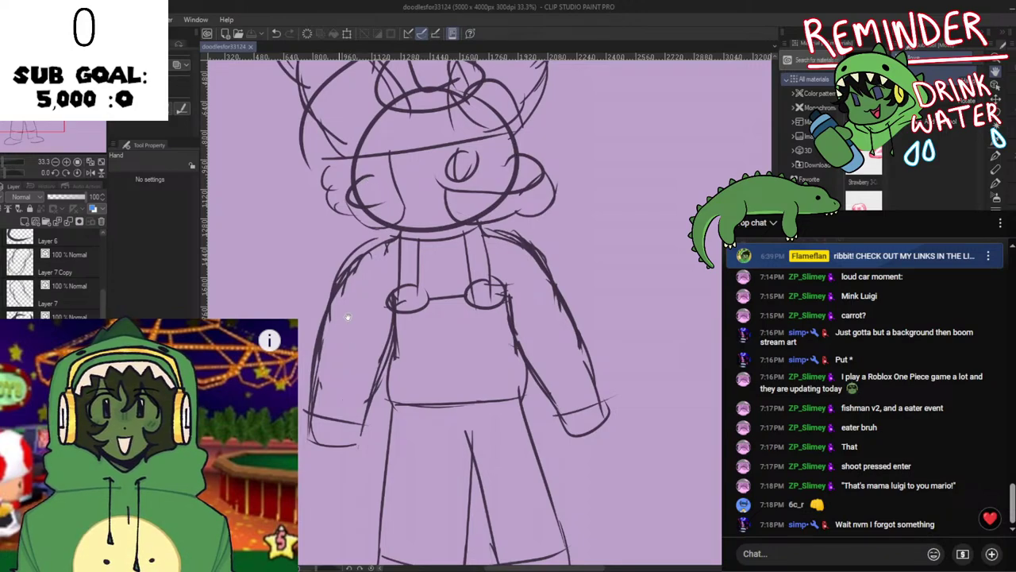
Redraw the ear-side lower curve of the torso so it runs down past the waistline
scroll(347, 317, "down", 3)
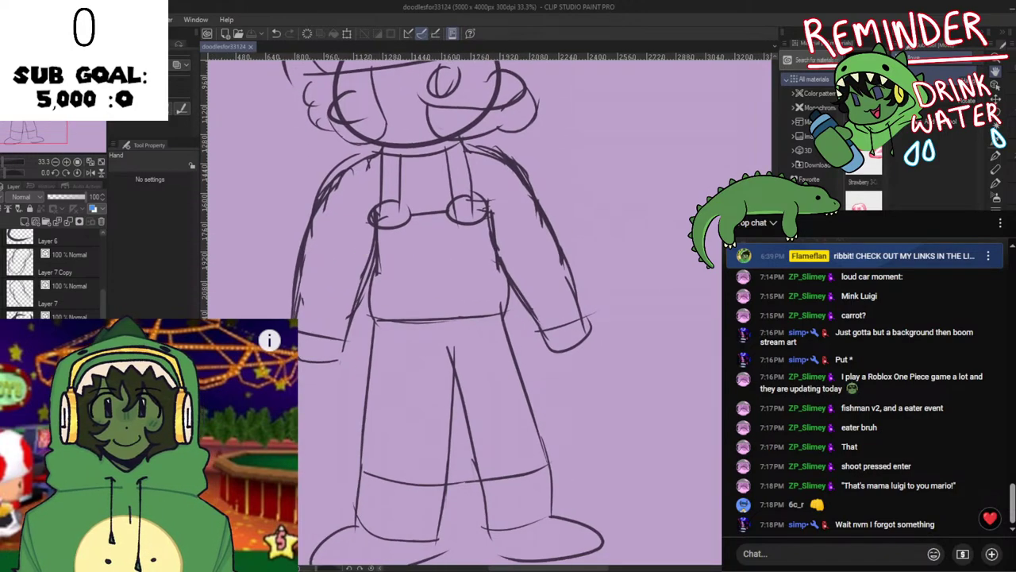
key("ctrl+z")
key("ctrl+y")
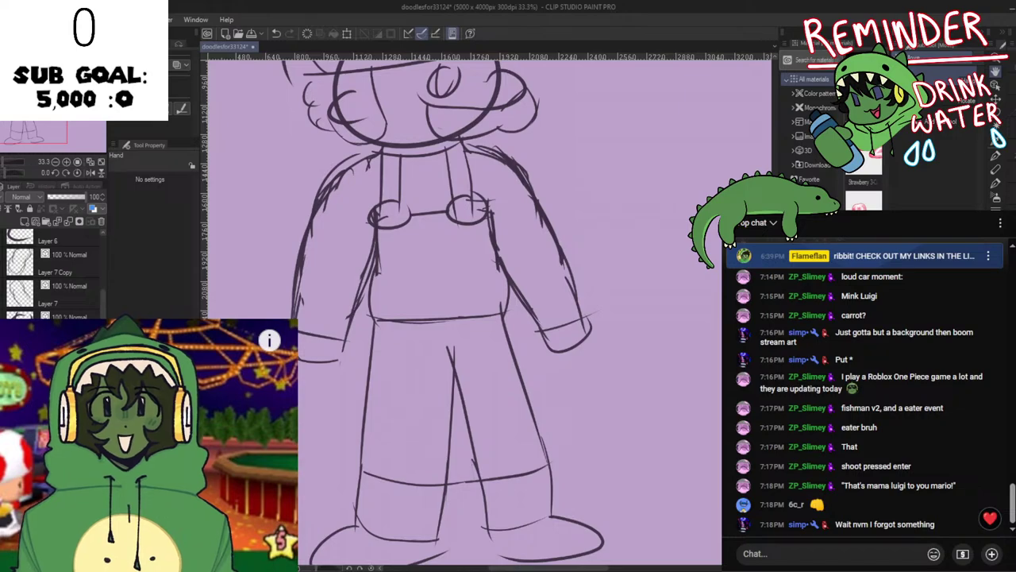
key("ctrl+z")
key("ctrl+y")
scroll(264, 436, "up", 1)
key("p")
key("ctrl+z")
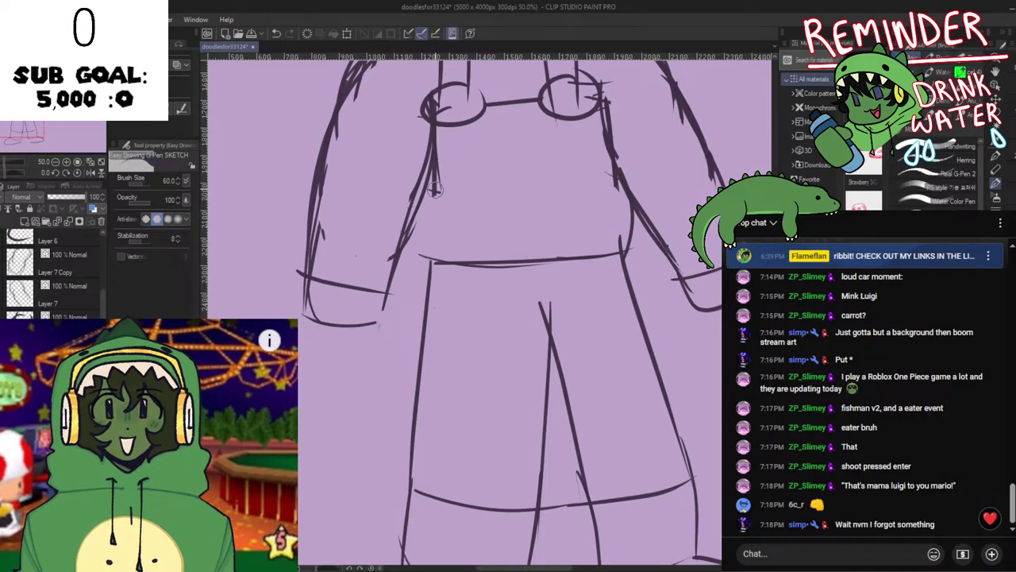
left_click_drag(435, 189, 434, 275)
key("ctrl+z")
key("ctrl+z")
left_click_drag(433, 177, 440, 306)
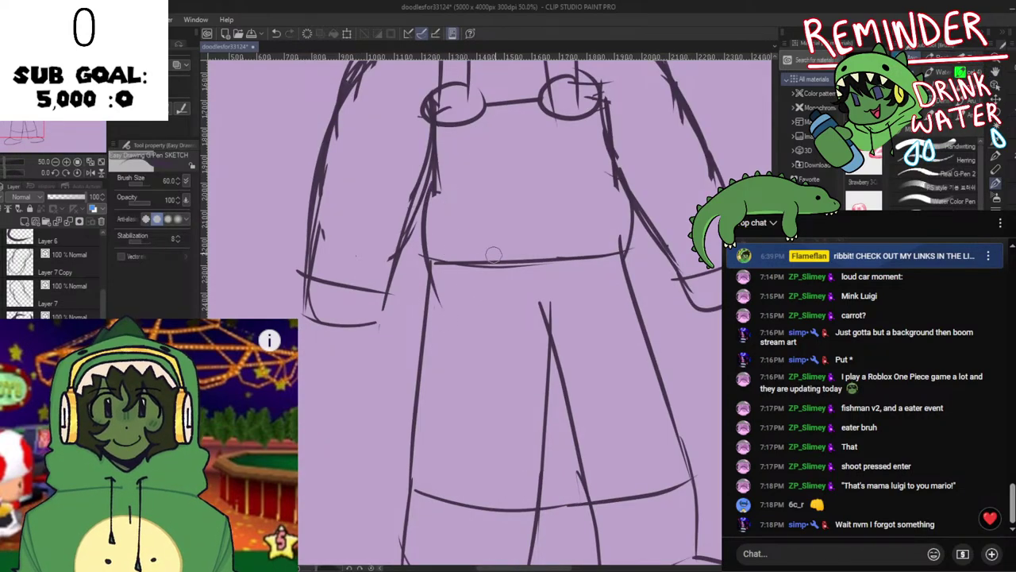
Delete the cuff lines that cross the lower part of both trouser legs
key("space")
left_click_drag(616, 227, 439, 299)
scroll(460, 325, "down", 2)
left_click_drag(463, 367, 451, 216)
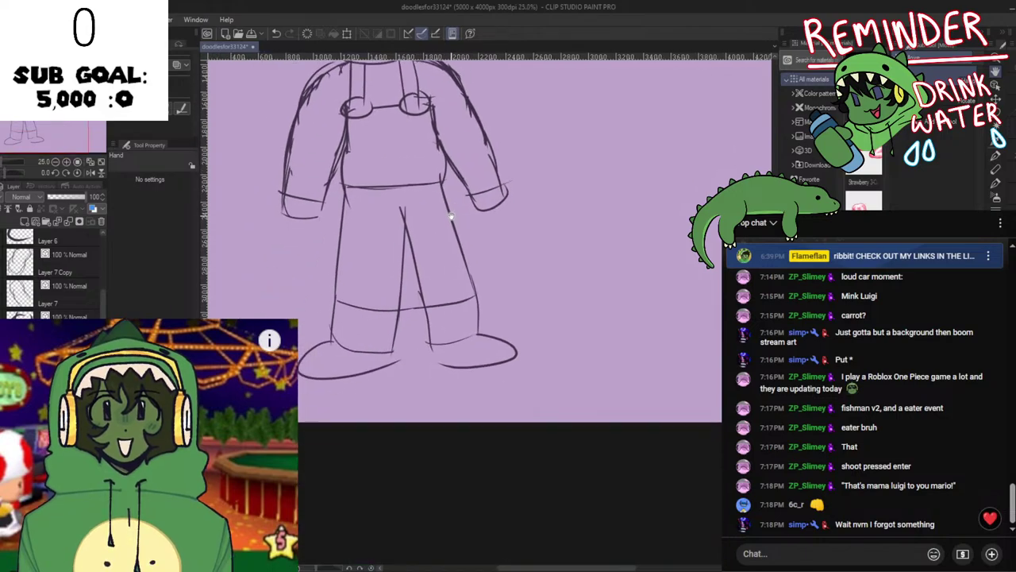
scroll(420, 335, "down", 2)
scroll(411, 341, "up", 3)
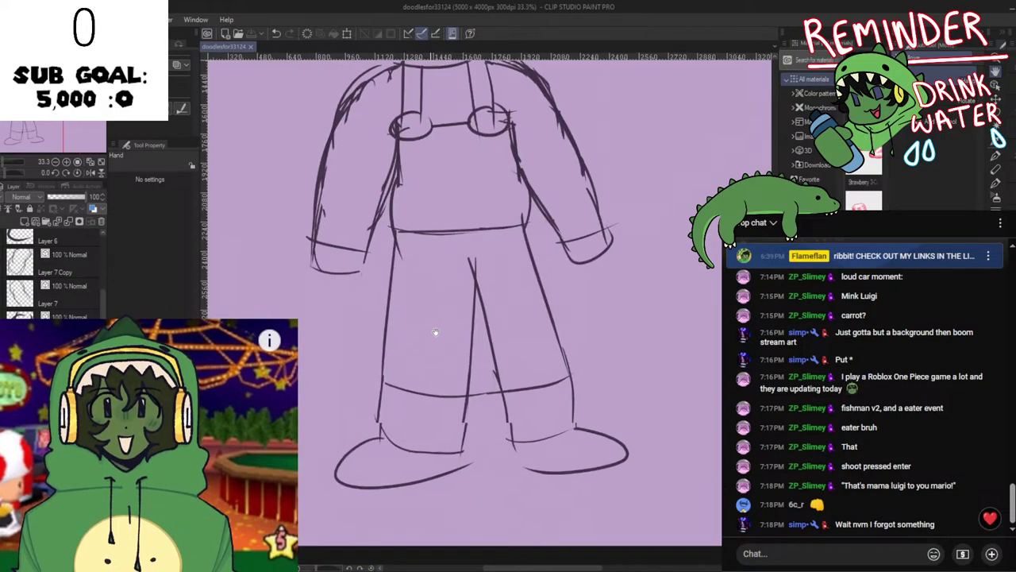
left_click_drag(435, 332, 391, 292)
key("p")
key("ctrl+z")
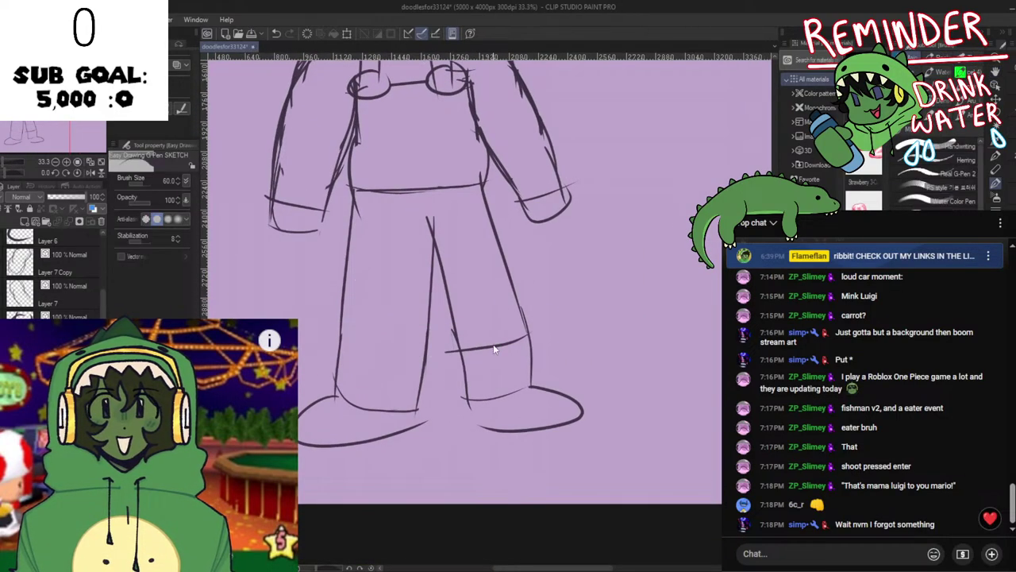
key("h")
scroll(493, 344, "down", 3)
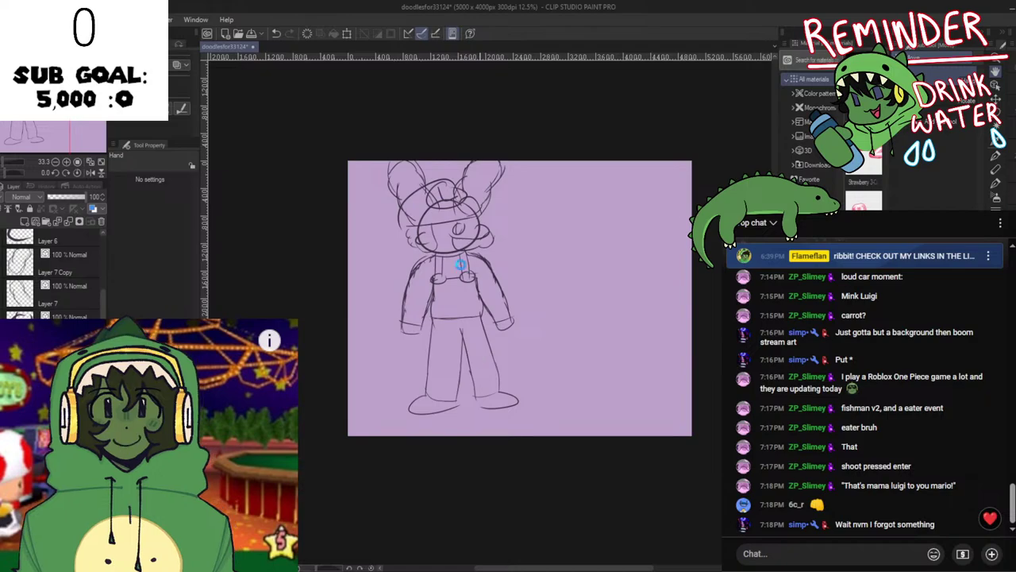
Delete Layer 7 and Layer 7 Copy, which hold the two old bunny ears
scroll(353, 278, "up", 2)
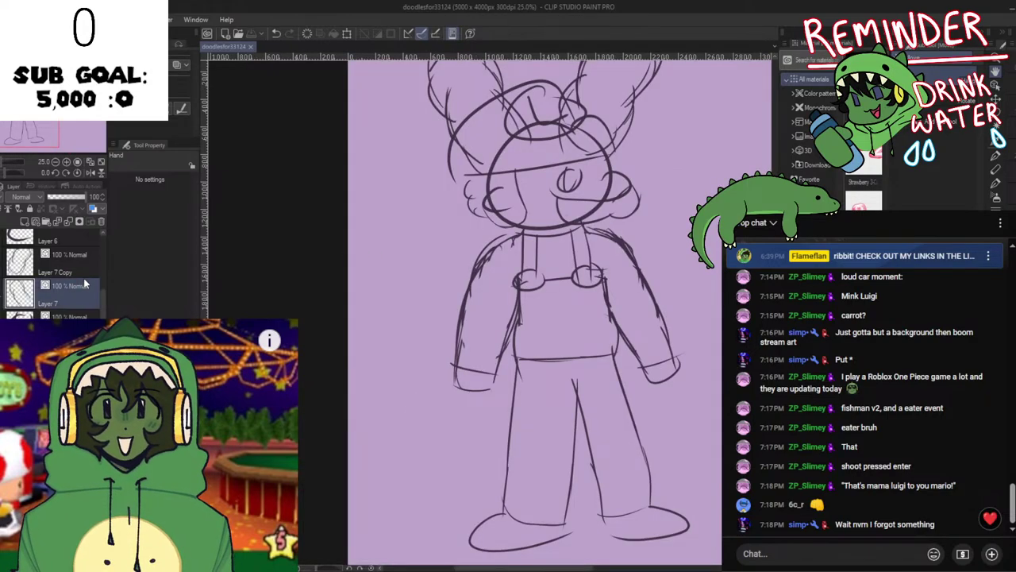
left_click_drag(325, 87, 268, 220)
left_click(102, 221)
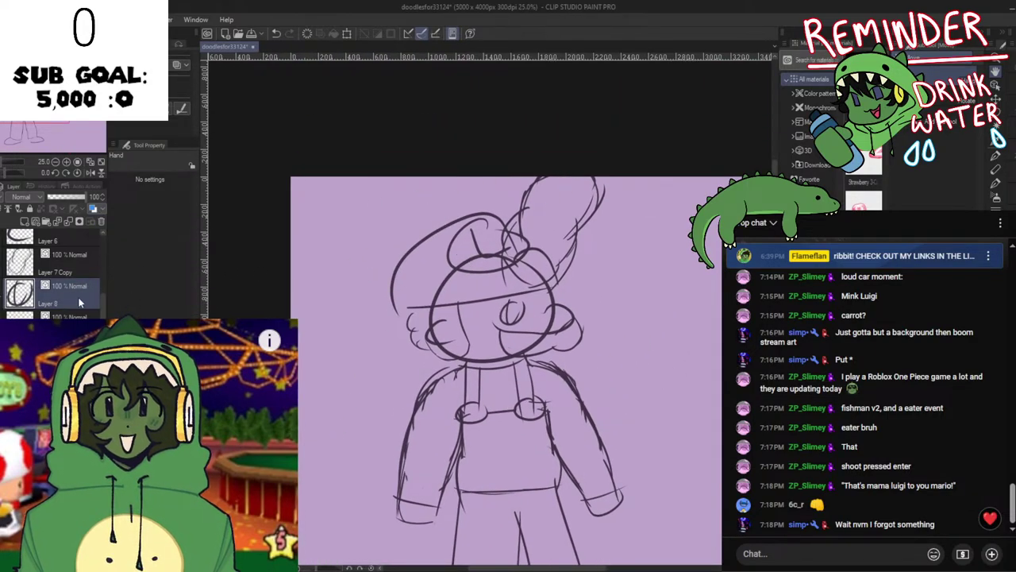
left_click(70, 273)
left_click(101, 222)
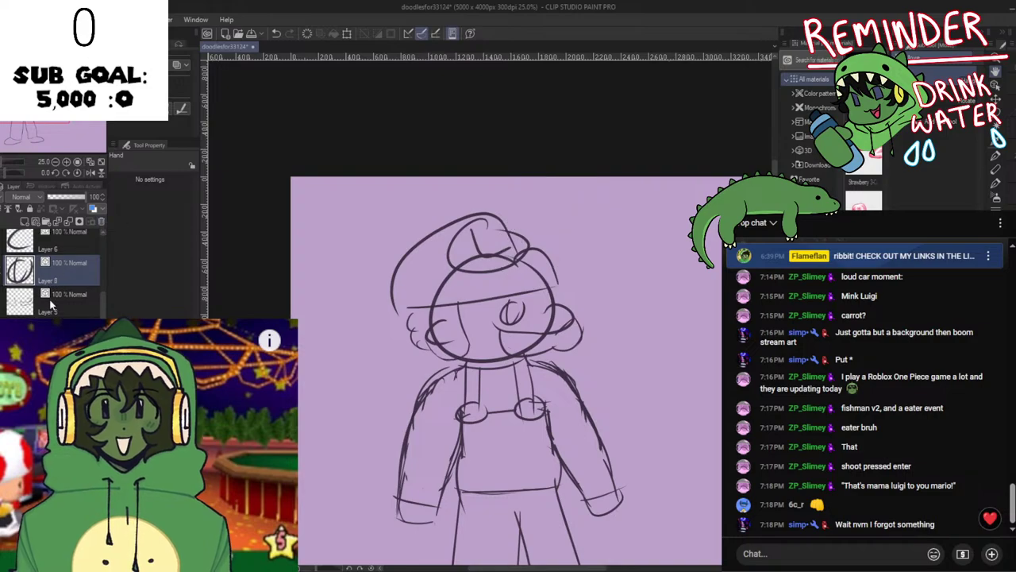
Draw one large pointed bunny ear rising outward from the back of the cap on its own layer
left_click(50, 304)
mouse_move(407, 352)
left_mouse_down()
mouse_move(347, 297)
mouse_move(457, 296)
left_mouse_up()
key("ctrl+z")
key("ctrl+z")
mouse_move(407, 349)
left_mouse_down()
mouse_move(424, 276)
mouse_move(444, 320)
mouse_move(593, 244)
mouse_move(541, 349)
left_mouse_up()
key("ctrl+z")
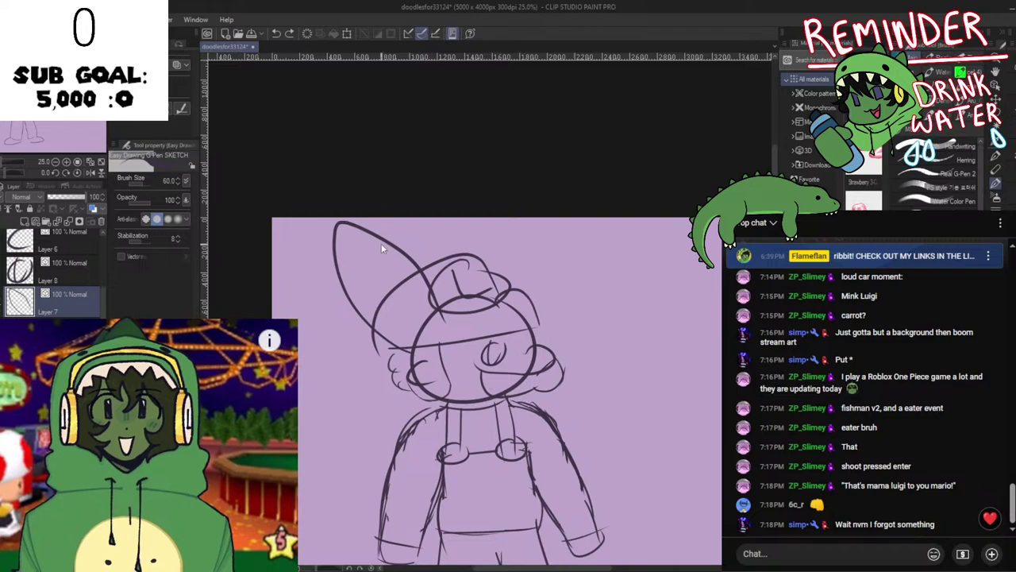
Duplicate the new ear's layer, flip the copy horizontally and place it on the opposite side of the cap
key("ctrl")
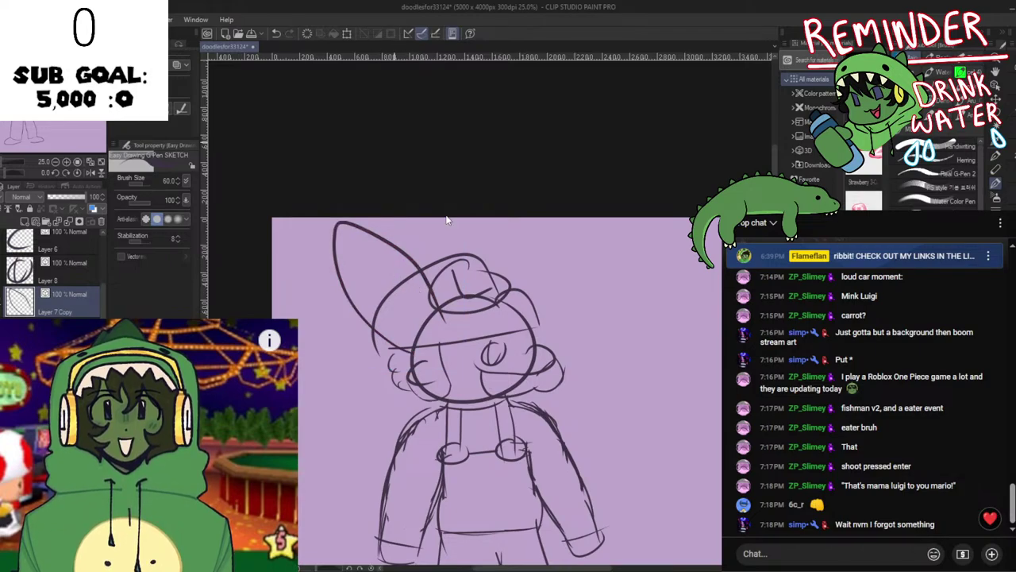
key("ctrl+t")
left_click_drag(429, 302, 567, 299)
key("ctrl+h")
key("h")
key("h")
left_click_drag(517, 342, 519, 356)
left_click(520, 371)
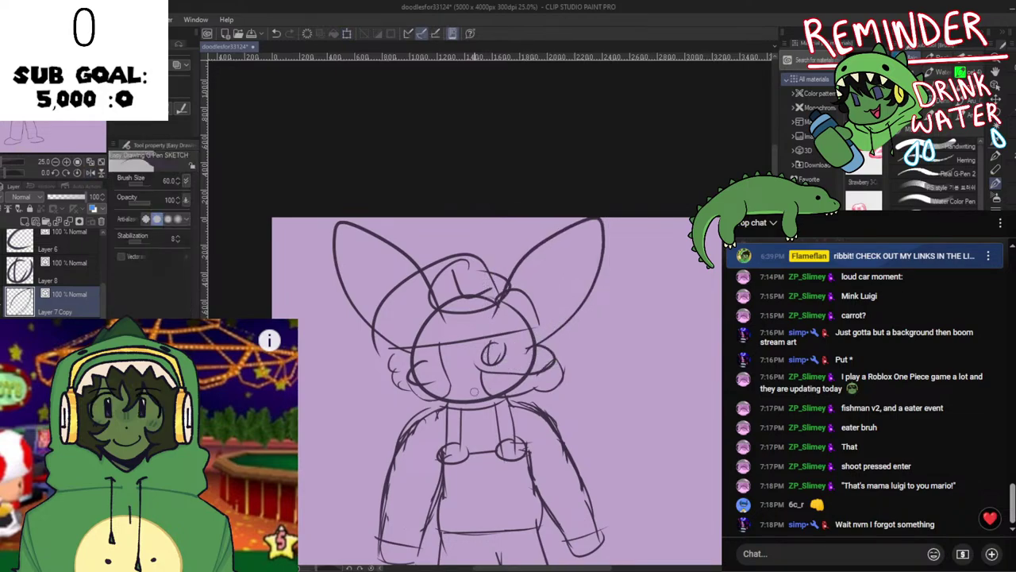
Check the ears in a mirrored canvas view and examine the whole figure on the full canvas
key("h")
key("h")
key("h")
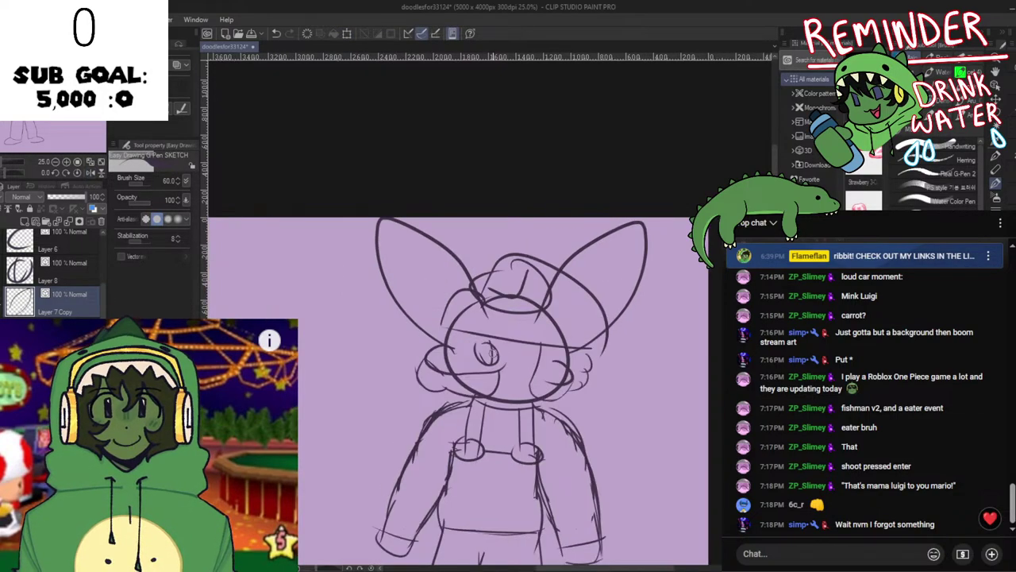
key("h")
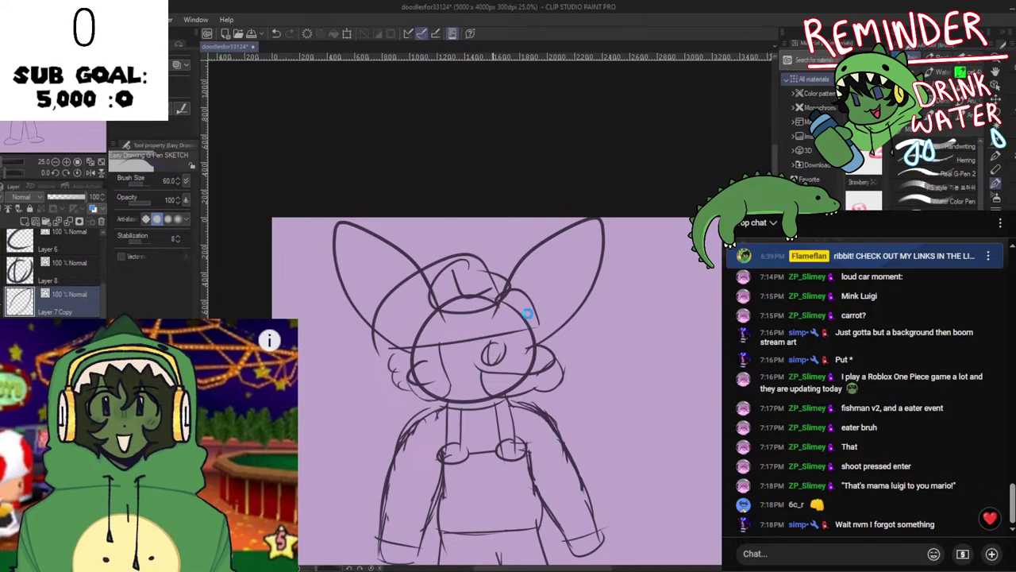
scroll(584, 369, "down", 3)
scroll(583, 373, "down", 4)
left_click_drag(597, 365, 564, 304)
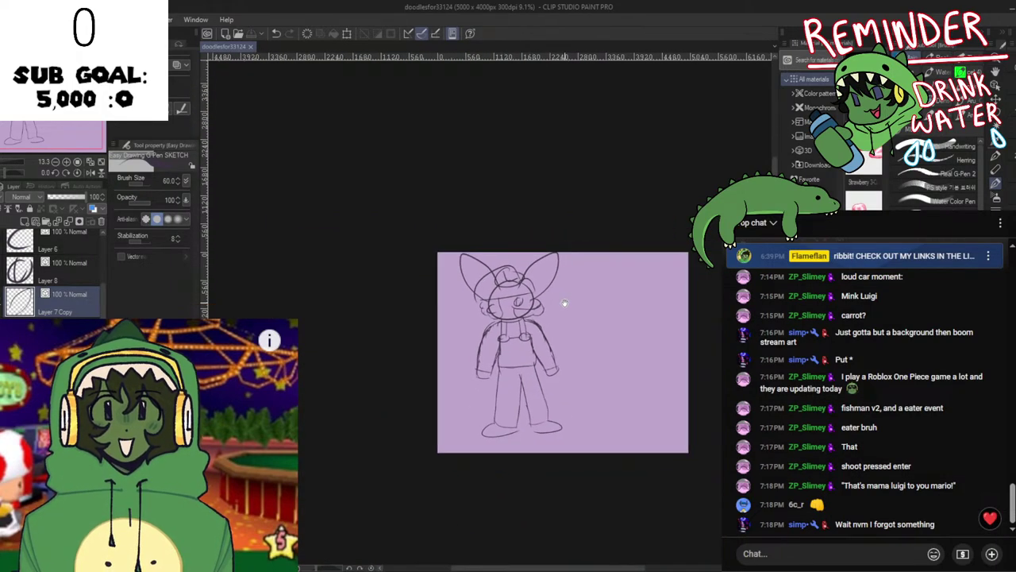
scroll(514, 372, "up", 3)
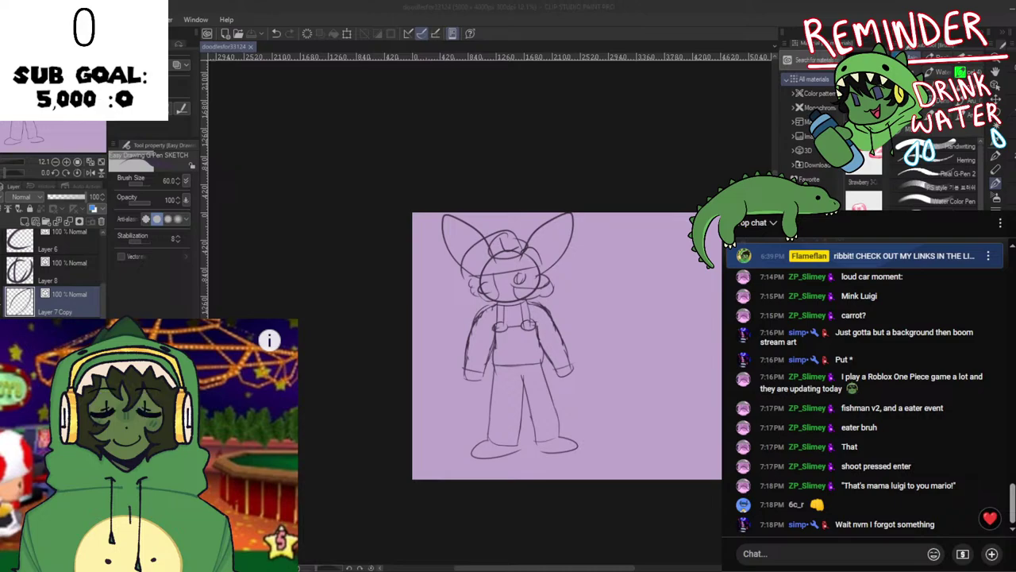
left_click(659, 495)
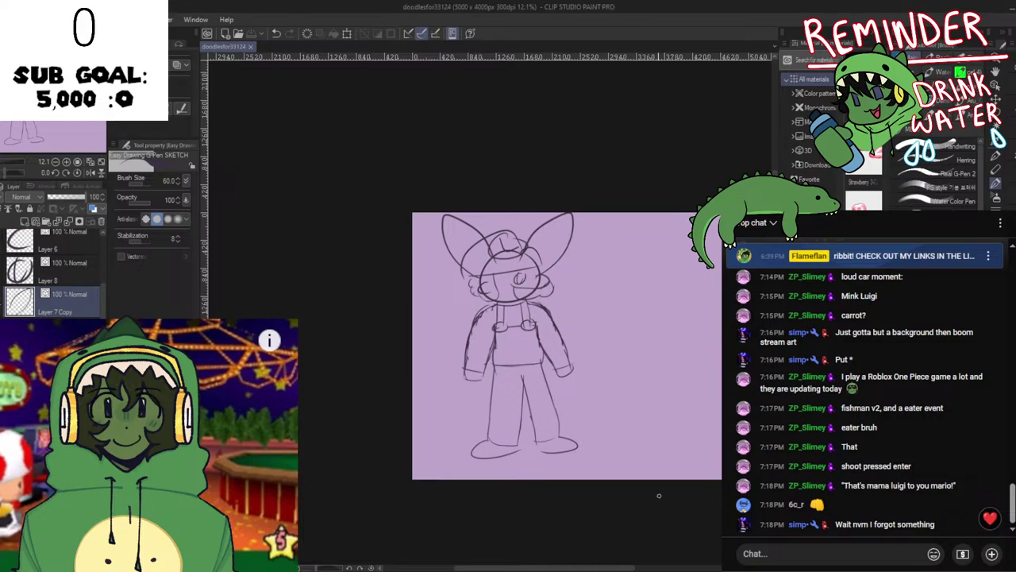
scroll(624, 412, "up", 1)
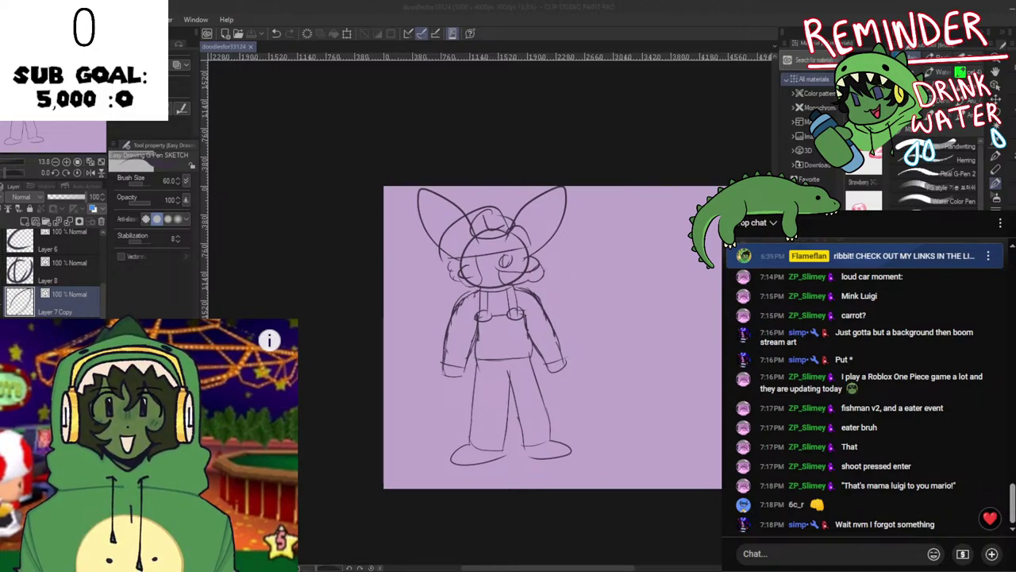
Undo the mirrored ear copy and the pointed ear drawn behind the cap
scroll(492, 392, "up", 4)
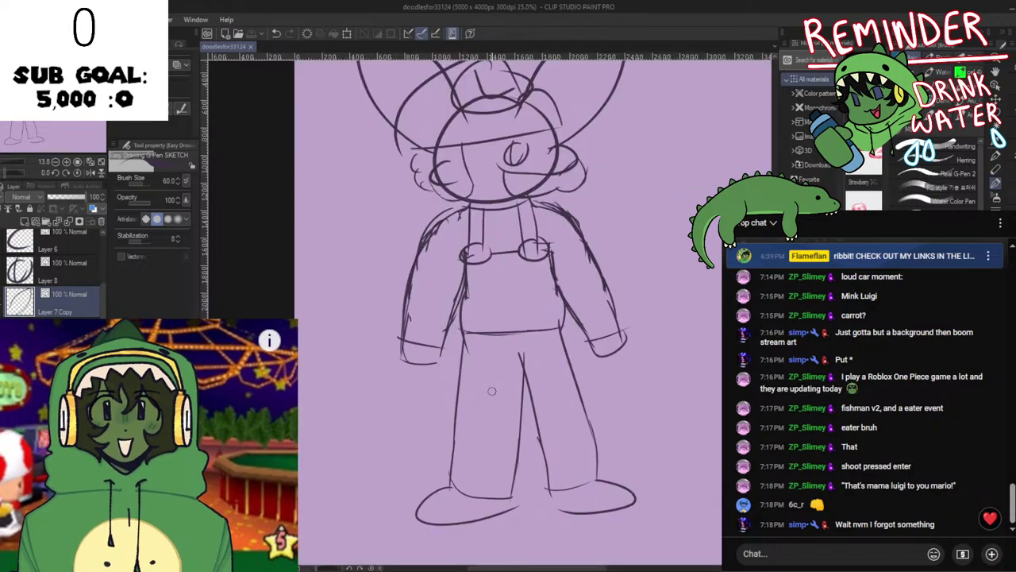
left_click_drag(492, 241, 529, 420)
key("ctrl+z")
left_click_drag(413, 283, 433, 388)
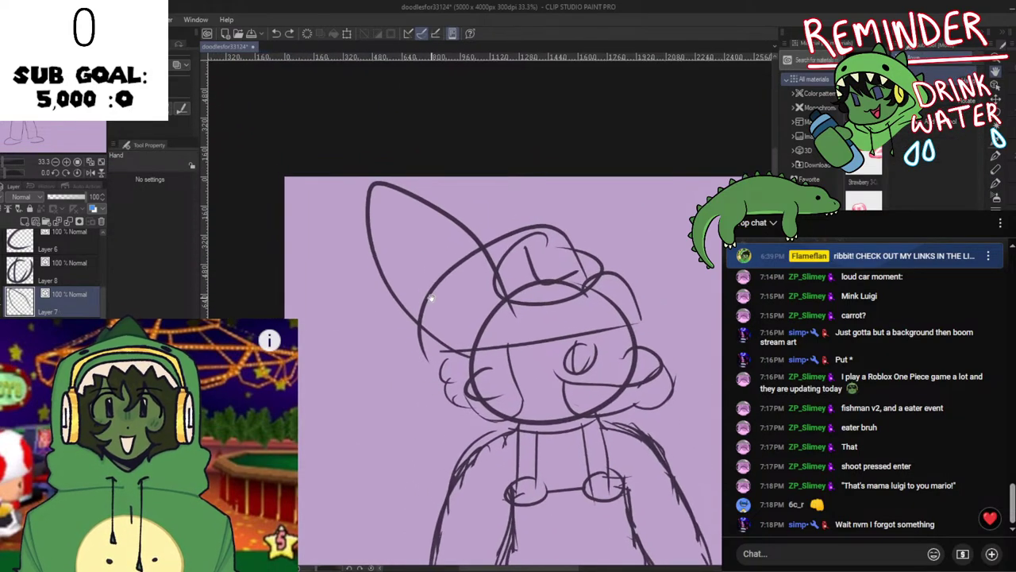
key("ctrl+z")
mouse_move(438, 341)
left_mouse_down()
mouse_move(382, 305)
mouse_move(422, 325)
left_mouse_up()
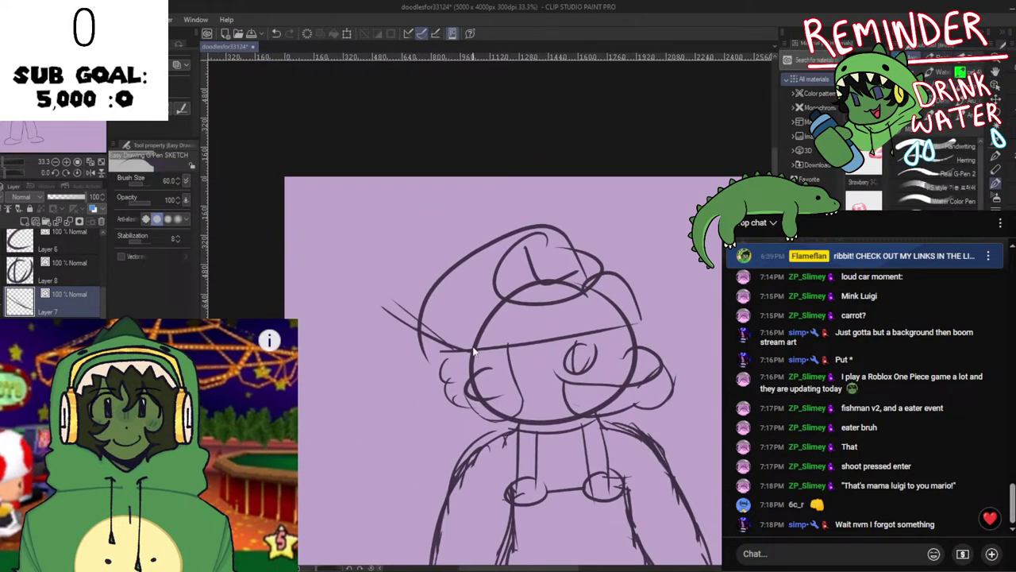
key("ctrl+z")
key("ctrl+z")
left_click_drag(472, 347, 434, 293)
mouse_move(466, 341)
left_mouse_down()
mouse_move(401, 258)
mouse_move(375, 202)
mouse_move(424, 187)
mouse_move(433, 194)
mouse_move(401, 193)
mouse_move(476, 242)
mouse_move(512, 306)
left_mouse_up()
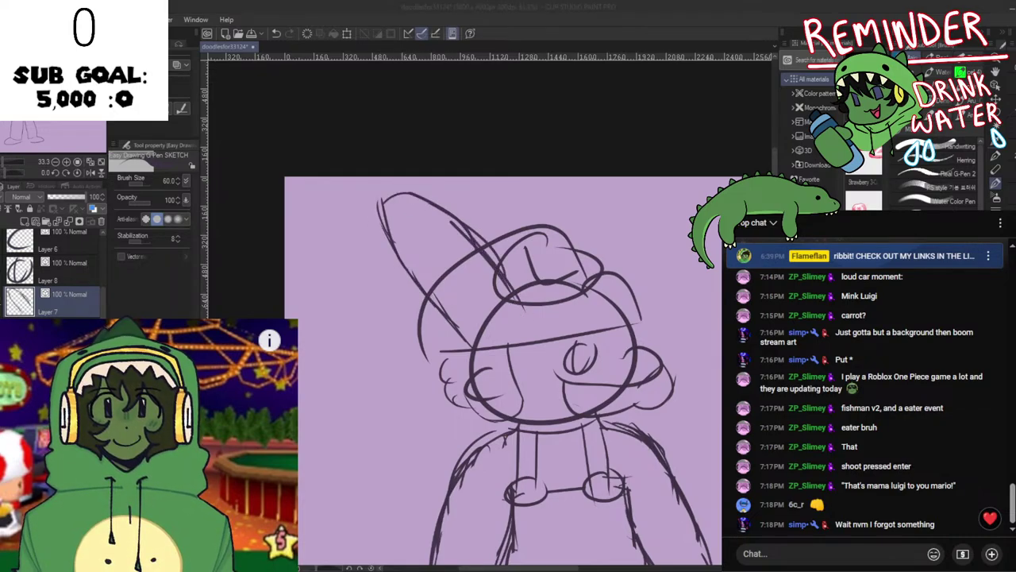
mouse_move(428, 321)
left_mouse_down()
mouse_move(475, 350)
mouse_move(384, 256)
mouse_move(379, 226)
mouse_move(459, 232)
left_mouse_up()
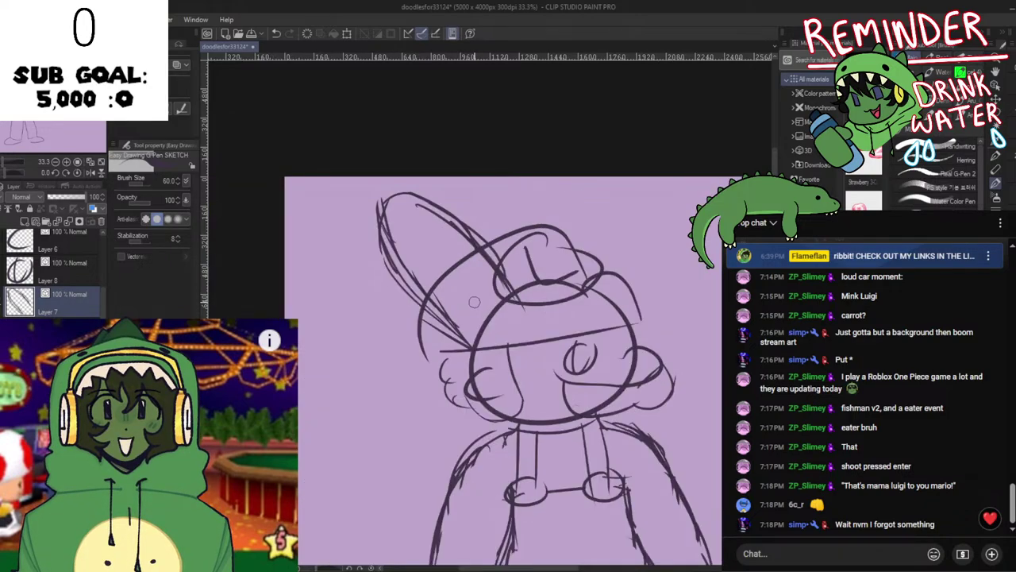
key("ctrl+z")
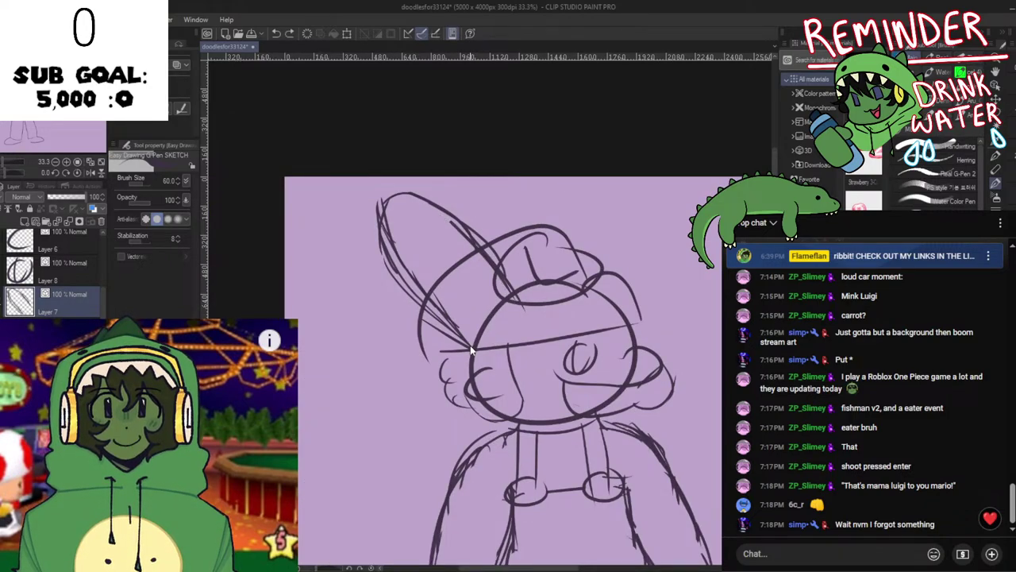
key("ctrl+z")
key("ctrl+z")
key("ctrl+z")
key("ctrl+z")
key("ctrl+z")
key("ctrl+z")
Draw a large pointed bunny ear rising outward from the back of the cap on a new layer, checking it in a mirrored view
mouse_move(475, 346)
left_mouse_down()
mouse_move(422, 320)
mouse_move(436, 339)
mouse_move(375, 237)
mouse_move(500, 302)
mouse_move(502, 316)
left_mouse_up()
key("ctrl+z")
left_click(35, 223)
key("ctrl+z")
mouse_move(450, 352)
left_mouse_down()
mouse_move(456, 253)
mouse_move(502, 314)
left_mouse_up()
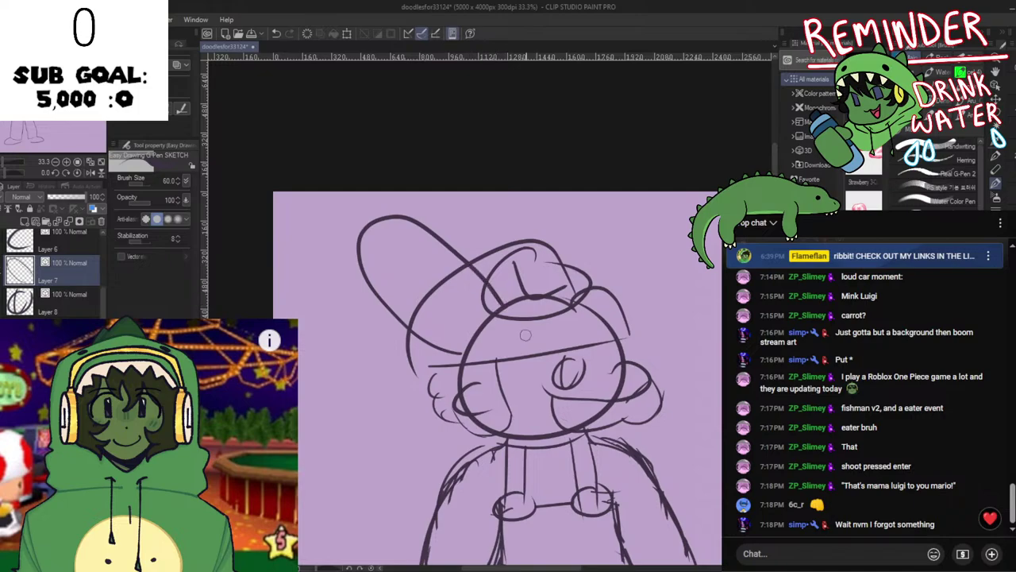
key("h")
key("h")
key("ctrl+z")
mouse_move(464, 361)
left_mouse_down()
mouse_move(375, 228)
mouse_move(510, 334)
mouse_move(500, 351)
mouse_move(427, 211)
mouse_move(512, 314)
left_mouse_up()
key("ctrl+z")
key("h")
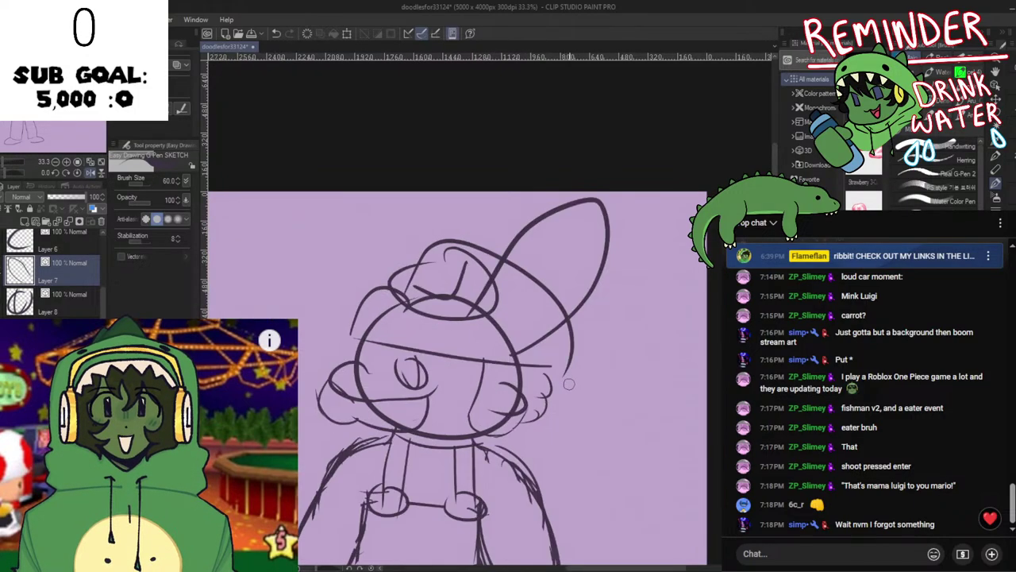
key("h")
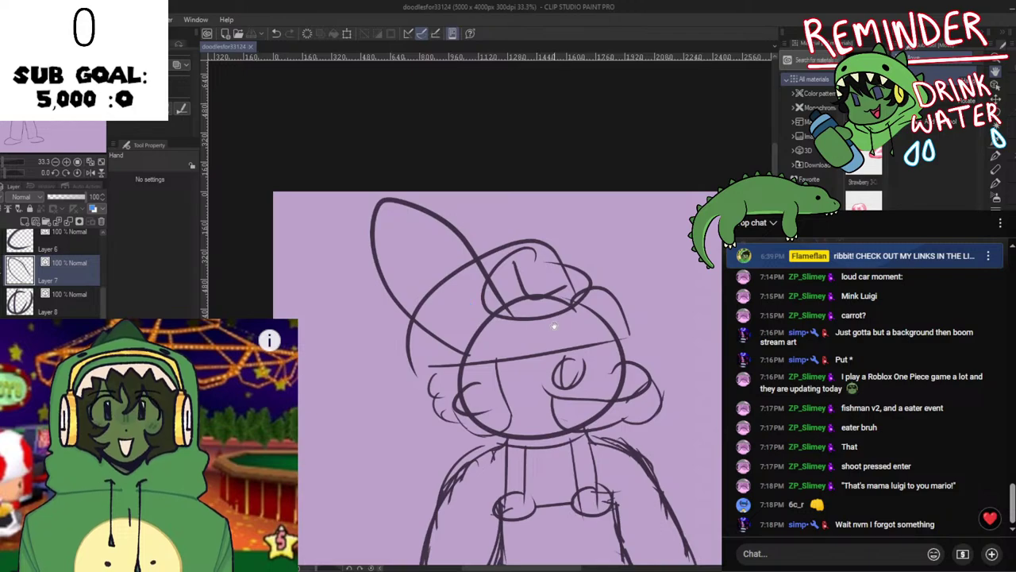
Narrow the ear's tip with a perspective transform, shift the ear slightly down toward the cap and check it in a mirrored view
key("ctrl+t")
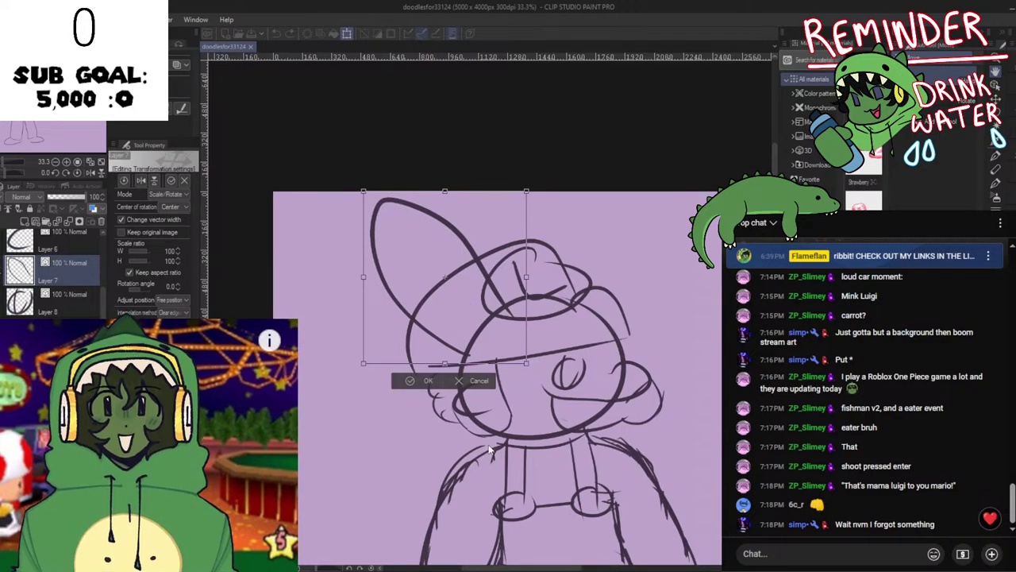
key("ctrl+shift+t")
left_click_drag(527, 192, 518, 192)
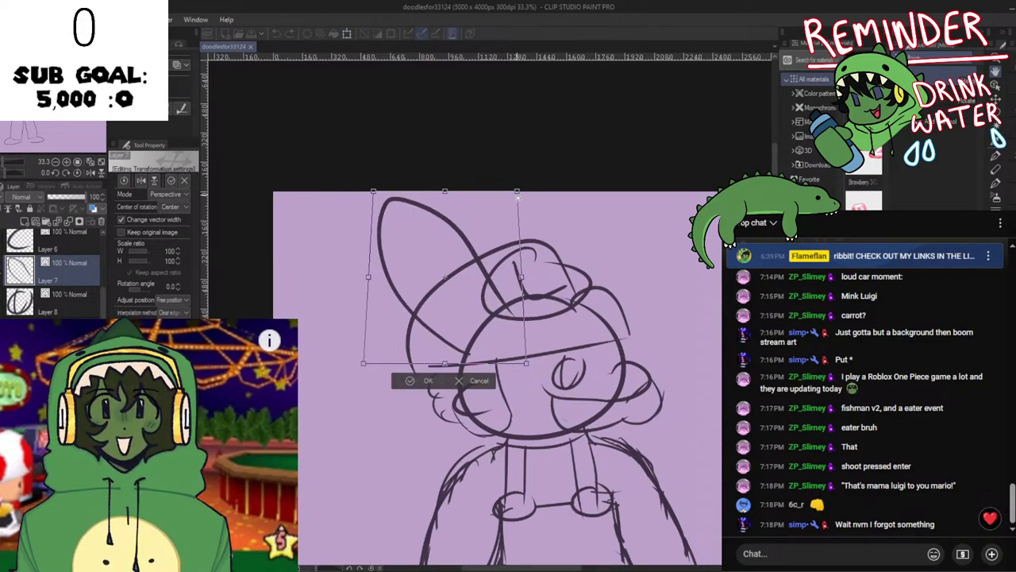
left_click_drag(502, 284, 498, 289)
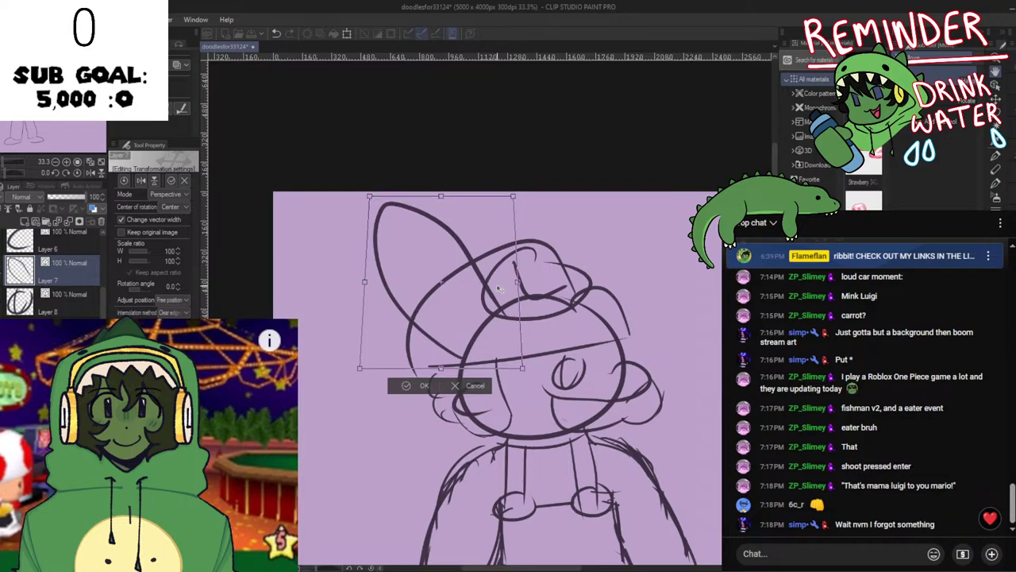
left_click(426, 388)
scroll(477, 365, "down", 4)
key("h")
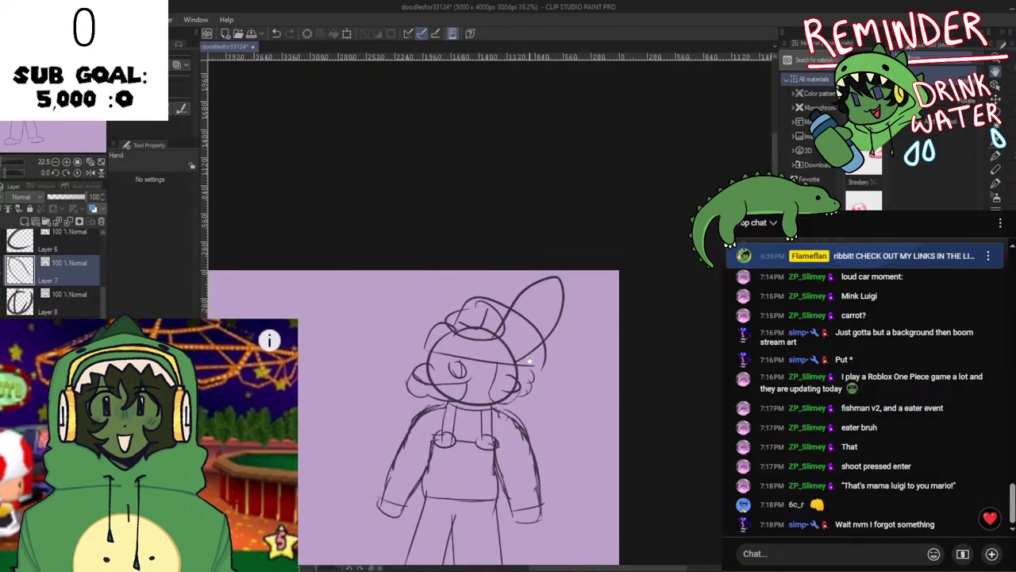
key("h")
scroll(526, 362, "up", 4)
Duplicate the ear's layer, flip the copy horizontally and place it on the opposite side of the cap
key("ctrl+c")
key("ctrl+v")
key("ctrl+t")
left_click_drag(430, 329, 601, 334)
left_click(141, 181)
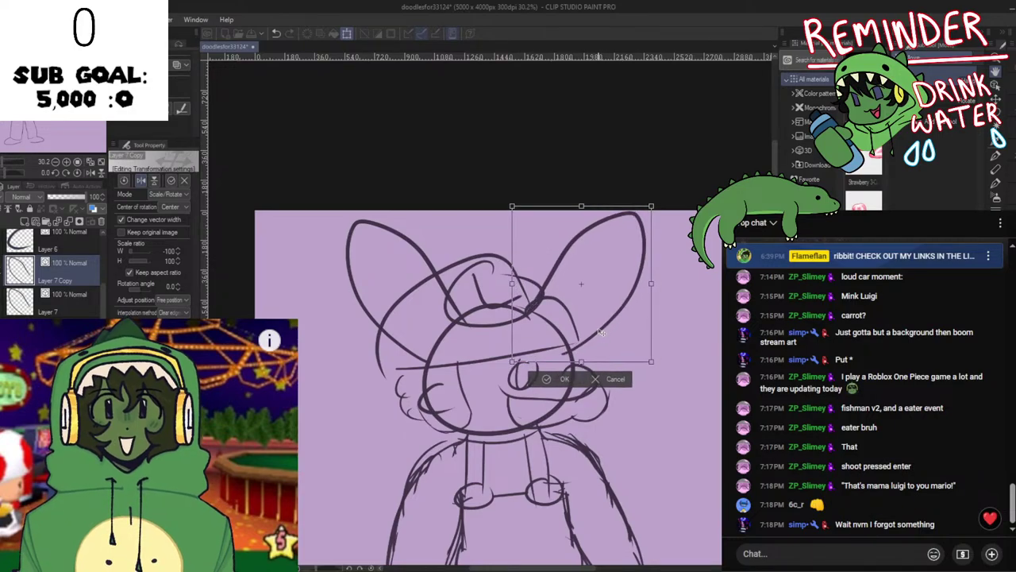
left_click(551, 379)
scroll(555, 373, "down", 4)
left_click_drag(537, 401, 533, 280)
key("ctrl+plus")
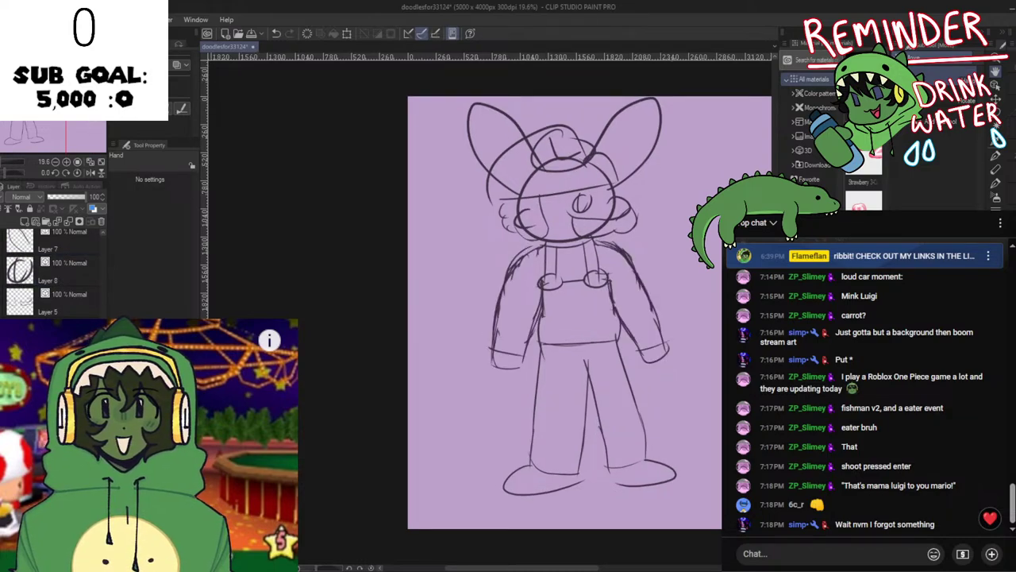
Delete the two curved side lines of the overalls between the arms and the waist
scroll(529, 328, "up", 4)
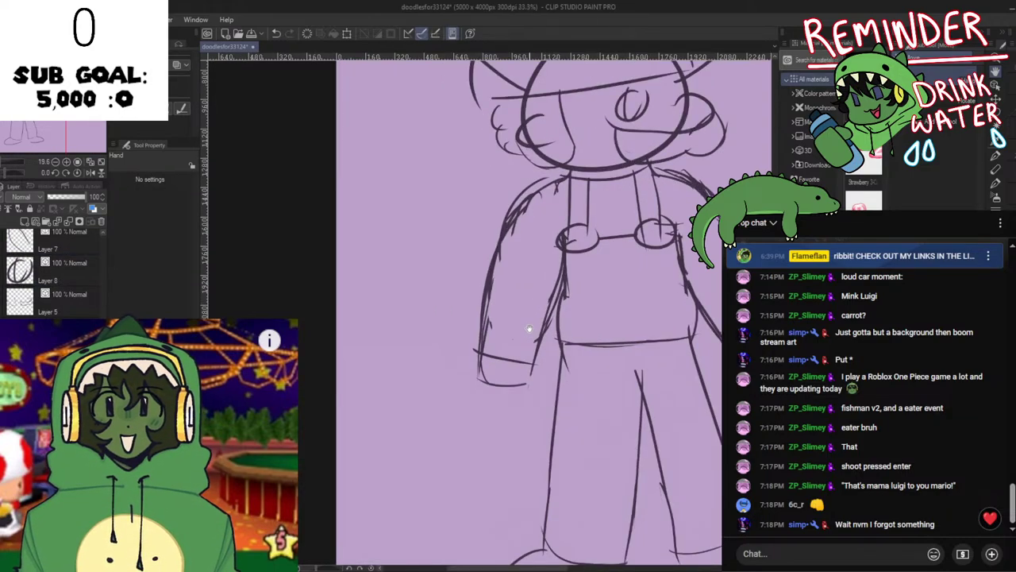
left_click_drag(633, 283, 451, 263)
left_click(390, 297, "ctrl")
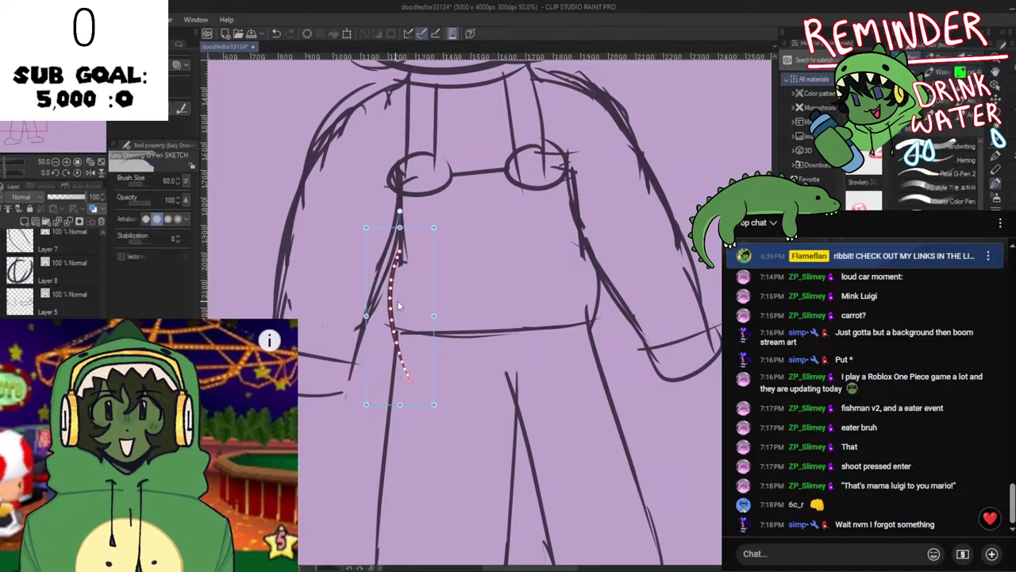
key("Delete")
left_click(596, 298, "ctrl")
key("Delete")
Redraw both torso side lines running nearly straight down to the waistline and erase the leftover overshoot below the waist
mouse_move(396, 248)
left_mouse_down()
mouse_move(387, 362)
mouse_move(405, 236)
mouse_move(402, 346)
left_mouse_up()
key("ctrl+z")
left_click_drag(582, 249, 588, 331)
key("ctrl+z")
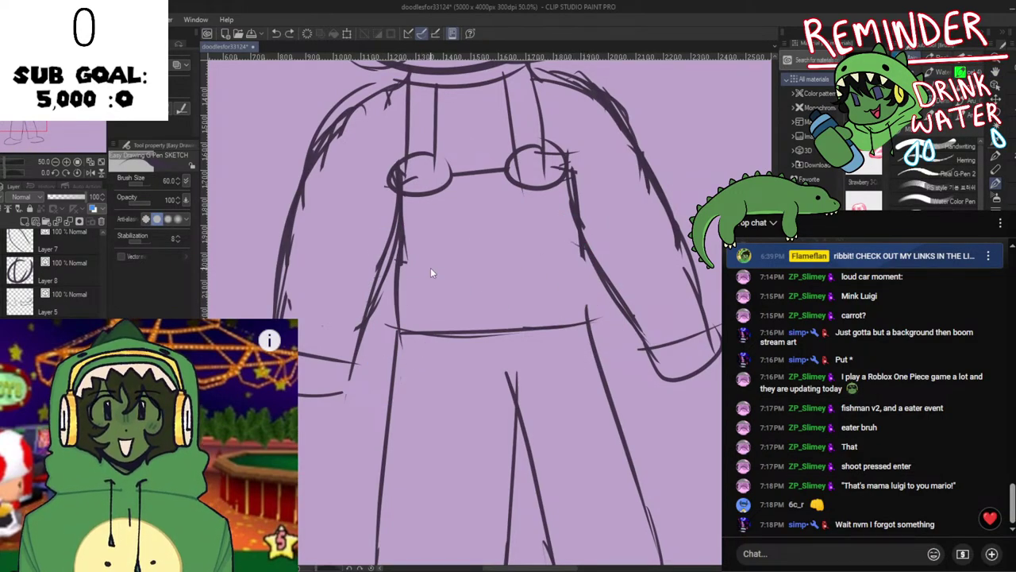
key("ctrl+z")
left_click_drag(403, 243, 402, 371)
key("ctrl+z")
left_click_drag(403, 247, 409, 366)
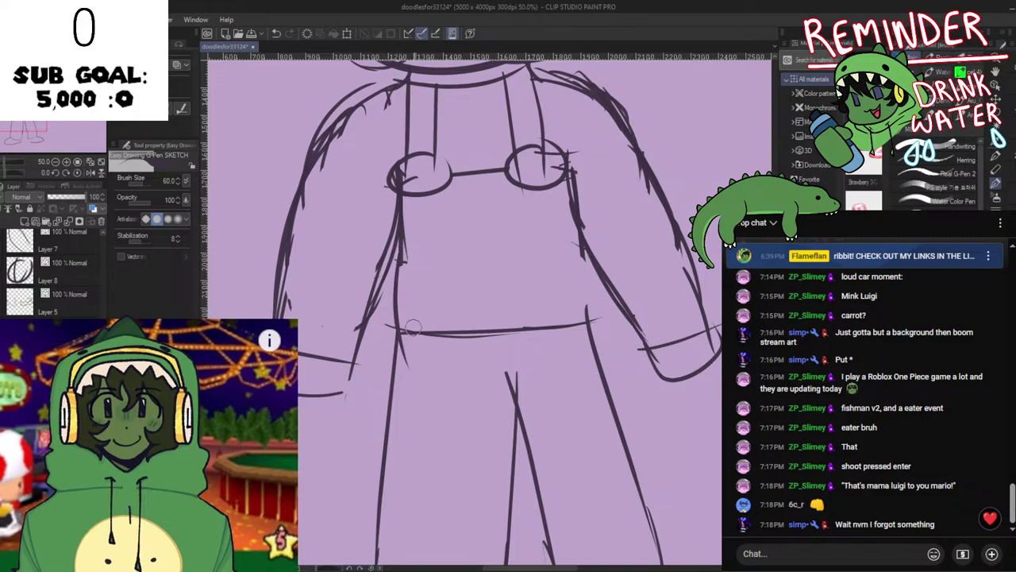
left_click_drag(581, 247, 608, 349)
key("ctrl+z")
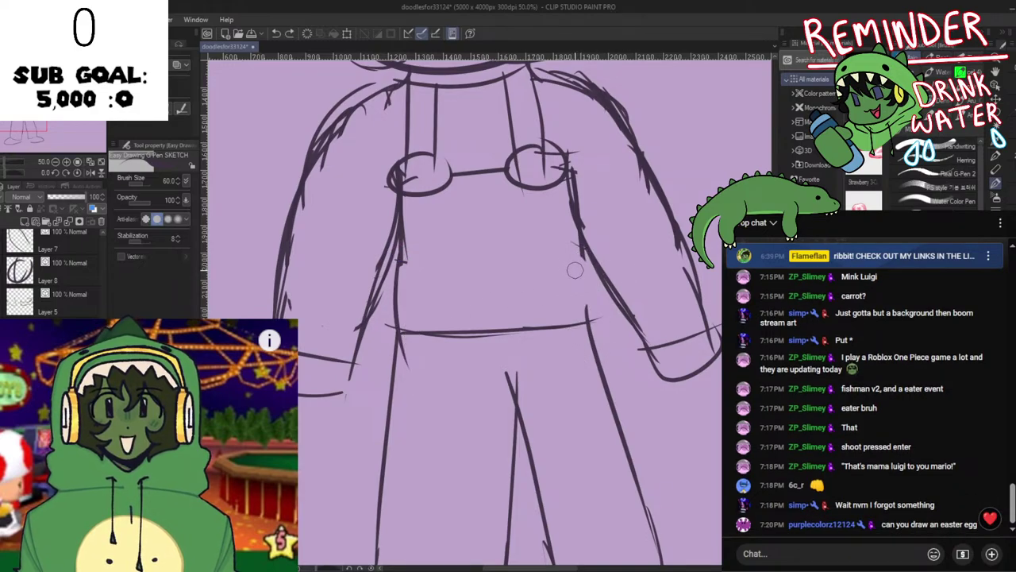
mouse_move(581, 247)
left_mouse_down()
mouse_move(580, 353)
mouse_move(580, 235)
mouse_move(586, 314)
mouse_move(586, 342)
left_mouse_up()
key("ctrl+z")
key("e")
left_click_drag(410, 353, 427, 370)
scroll(540, 401, "down", 4)
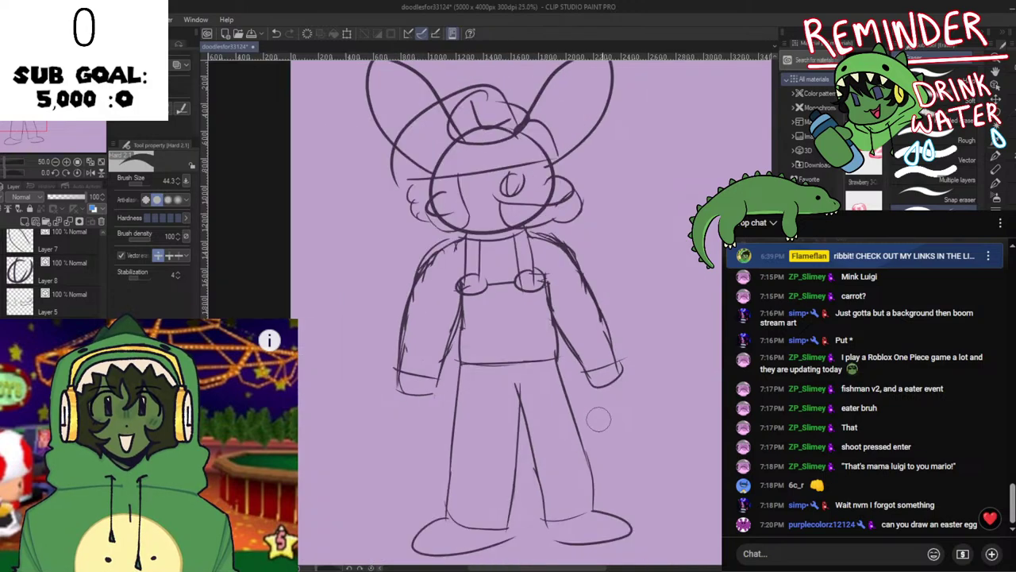
left_click_drag(492, 350, 367, 304)
scroll(476, 300, "up", 2)
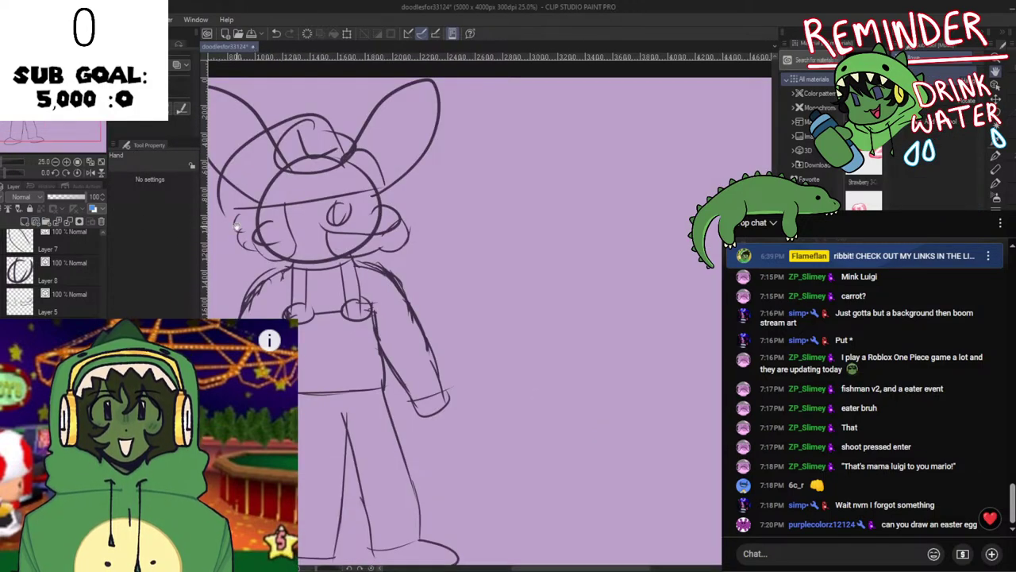
scroll(471, 302, "down", 2)
key("p")
mouse_move(466, 328)
left_mouse_down()
mouse_move(466, 266)
mouse_move(540, 346)
mouse_move(511, 265)
left_mouse_up()
key("ctrl+z")
key("ctrl+z")
scroll(503, 303, "up", 2)
mouse_move(491, 318)
left_mouse_down()
mouse_move(511, 229)
mouse_move(582, 281)
mouse_move(562, 348)
mouse_move(493, 272)
mouse_move(484, 288)
mouse_move(575, 301)
mouse_move(485, 305)
mouse_move(520, 223)
mouse_move(589, 348)
left_mouse_up()
key("ctrl+z")
key("ctrl+z")
key("ctrl+z")
key("ctrl+z")
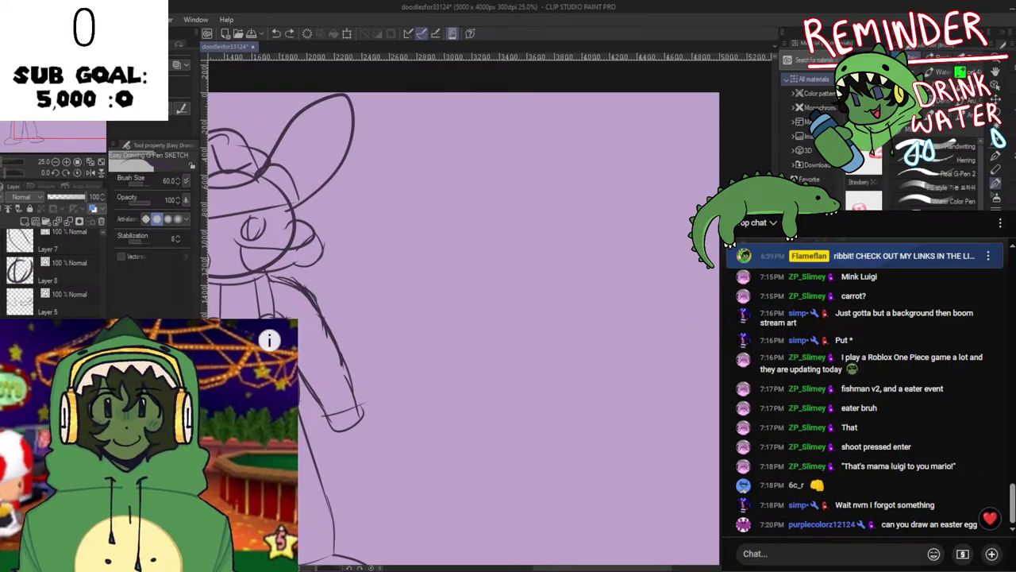
key("comma")
mouse_move(506, 320)
left_mouse_down()
mouse_move(532, 238)
mouse_move(604, 272)
mouse_move(602, 350)
mouse_move(554, 365)
mouse_move(515, 331)
mouse_move(537, 242)
left_mouse_up()
key("ctrl+z")
key("p")
mouse_move(508, 319)
left_mouse_down()
mouse_move(519, 260)
mouse_move(545, 245)
mouse_move(608, 271)
mouse_move(554, 366)
mouse_move(579, 367)
mouse_move(543, 351)
mouse_move(508, 297)
mouse_move(529, 255)
left_mouse_up()
key("ctrl+z")
key("ctrl+z")
key("ctrl+z")
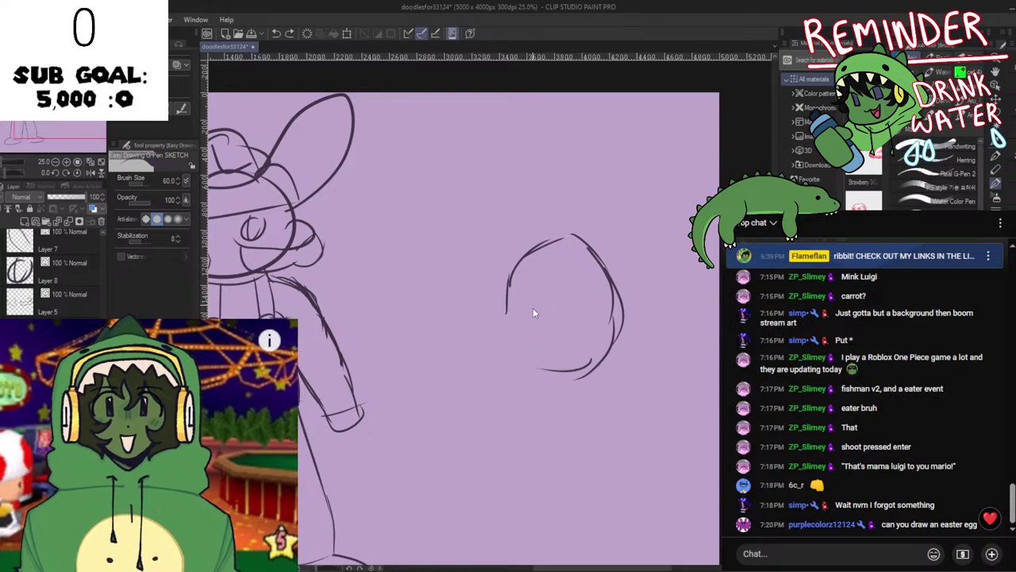
key("ctrl+z")
left_click_drag(504, 295, 506, 346)
key("ctrl+z")
key("ctrl+z")
key("ctrl+z")
key("ctrl+z")
key("ctrl+z")
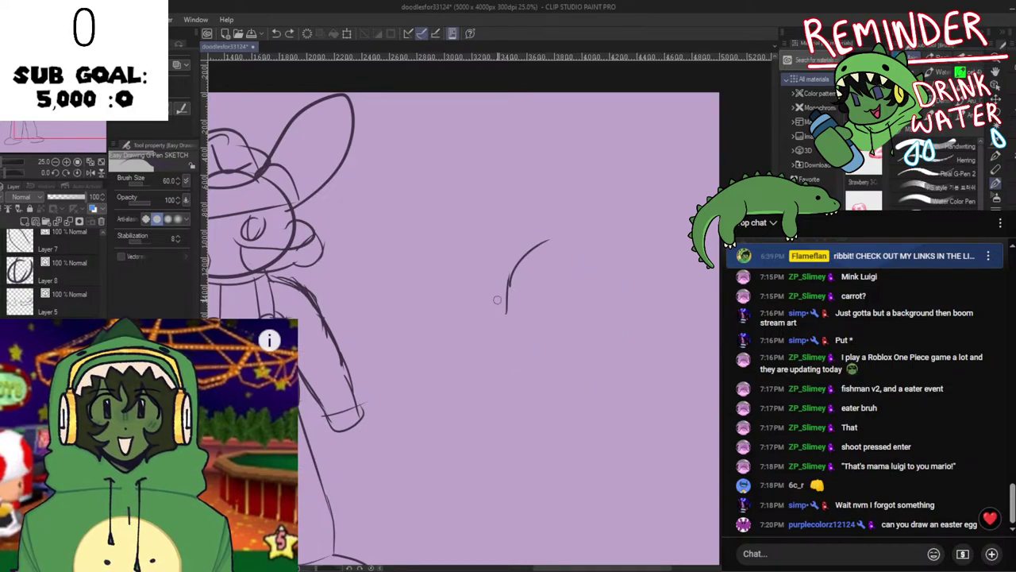
Sketch an upright egg outline with a narrower top in the empty canvas area beside the figure
mouse_move(517, 239)
left_mouse_down()
mouse_move(514, 340)
mouse_move(541, 354)
mouse_move(594, 304)
mouse_move(593, 254)
left_mouse_up()
key("ctrl+z")
left_click_drag(586, 332, 596, 265)
mouse_move(595, 315)
left_mouse_down()
mouse_move(582, 226)
mouse_move(582, 258)
mouse_move(587, 247)
mouse_move(562, 220)
mouse_move(516, 245)
mouse_move(541, 248)
left_mouse_up()
key("ctrl+z")
key("ctrl+z")
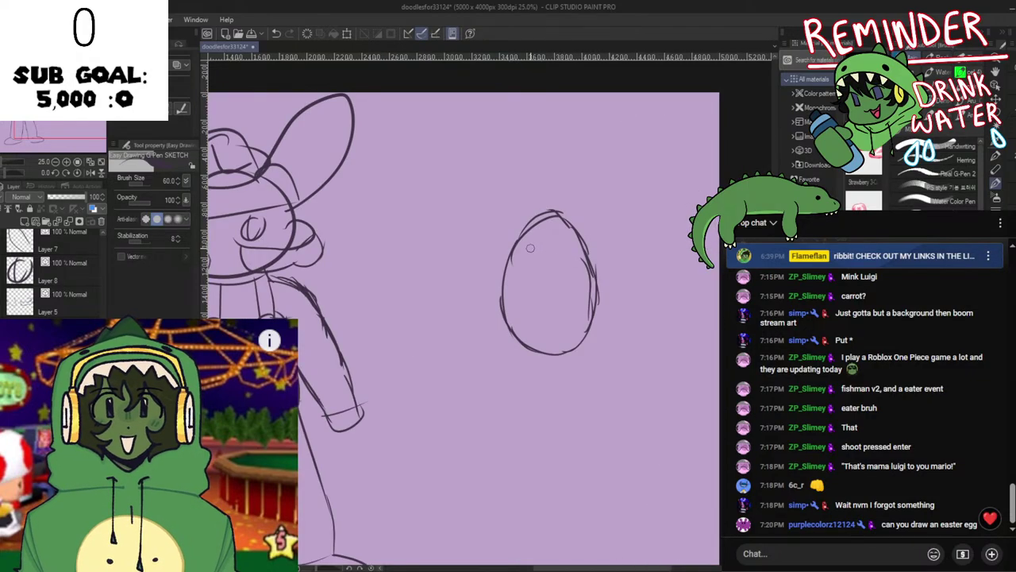
Delete the stray outer stroke along the top of the egg outline
scroll(530, 248, "up", 1)
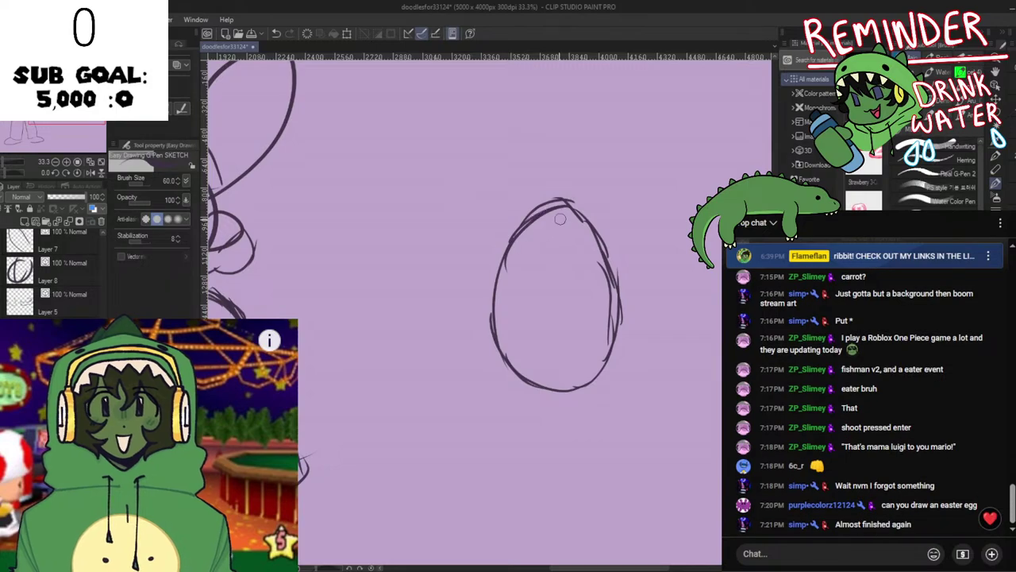
left_click(538, 244, "ctrl")
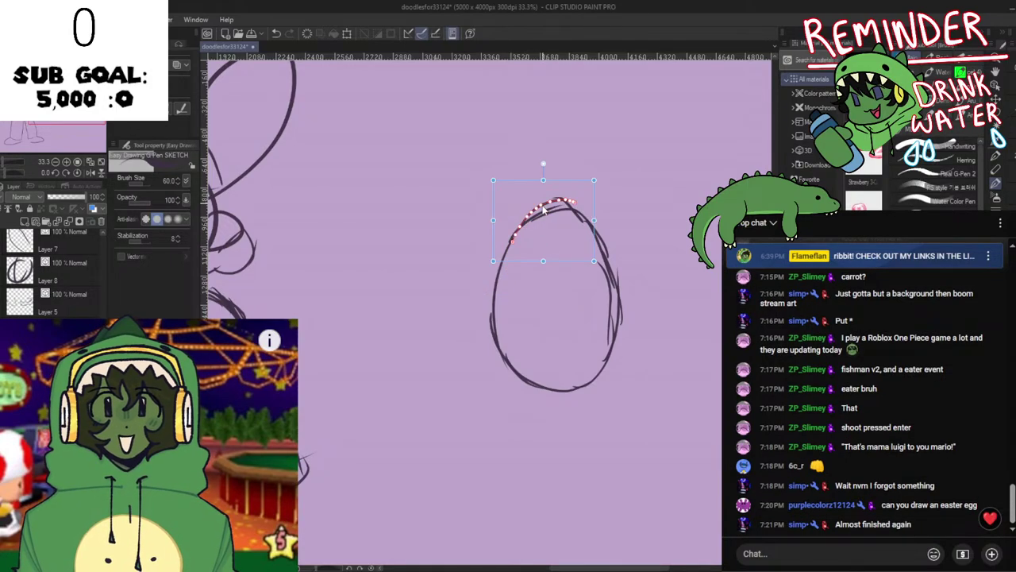
key("Delete")
key("ctrl+z")
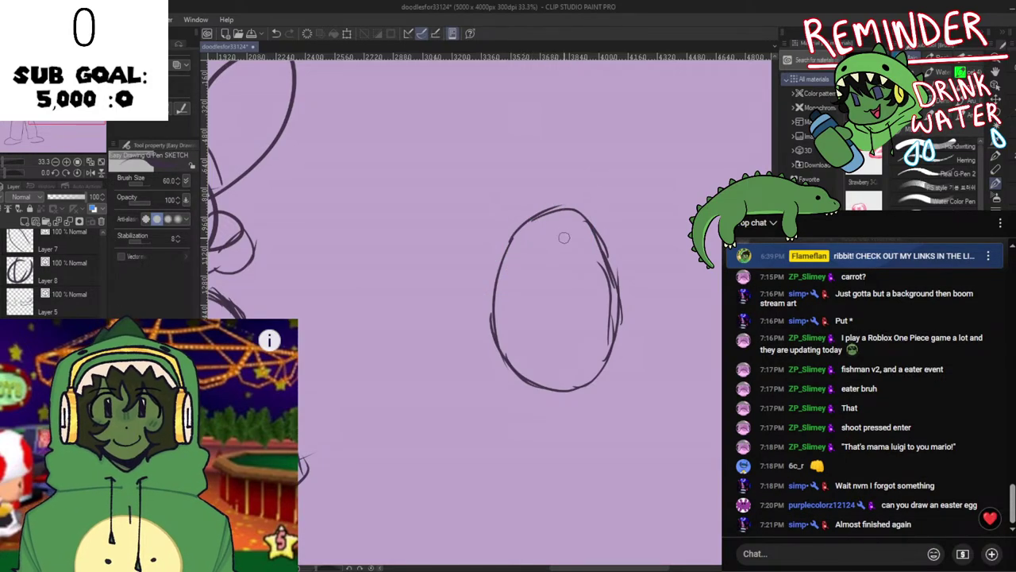
scroll(564, 253, "down", 3)
scroll(564, 296, "up", 3)
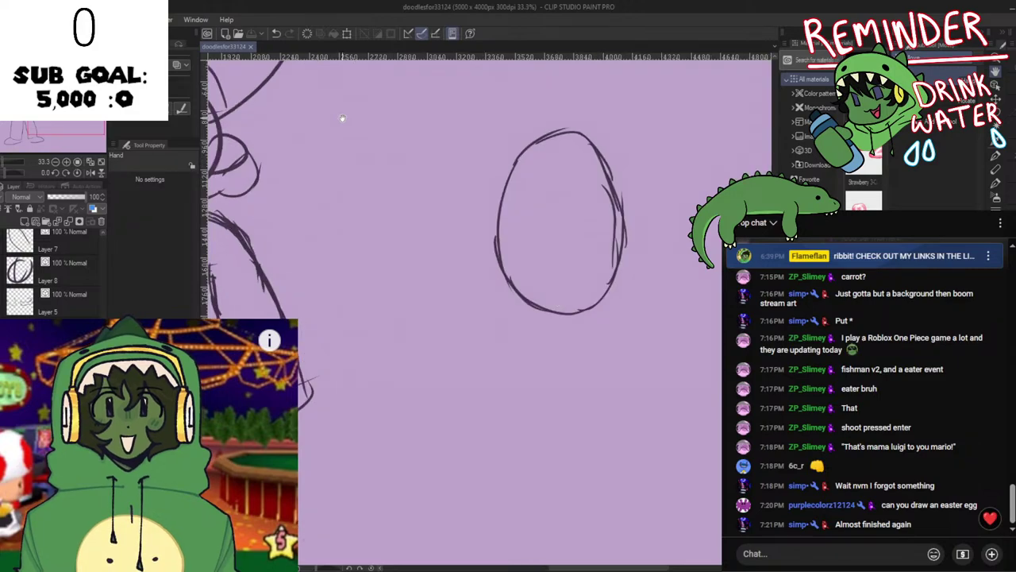
Draw five roughly horizontal stripe lines across the egg on a new layer
left_click(36, 222)
mouse_move(447, 225)
left_mouse_down()
mouse_move(390, 259)
mouse_move(576, 210)
left_mouse_up()
key("p")
left_click_drag(438, 237, 575, 230)
key("ctrl+z")
left_click_drag(426, 256, 565, 251)
left_click_drag(433, 288, 557, 279)
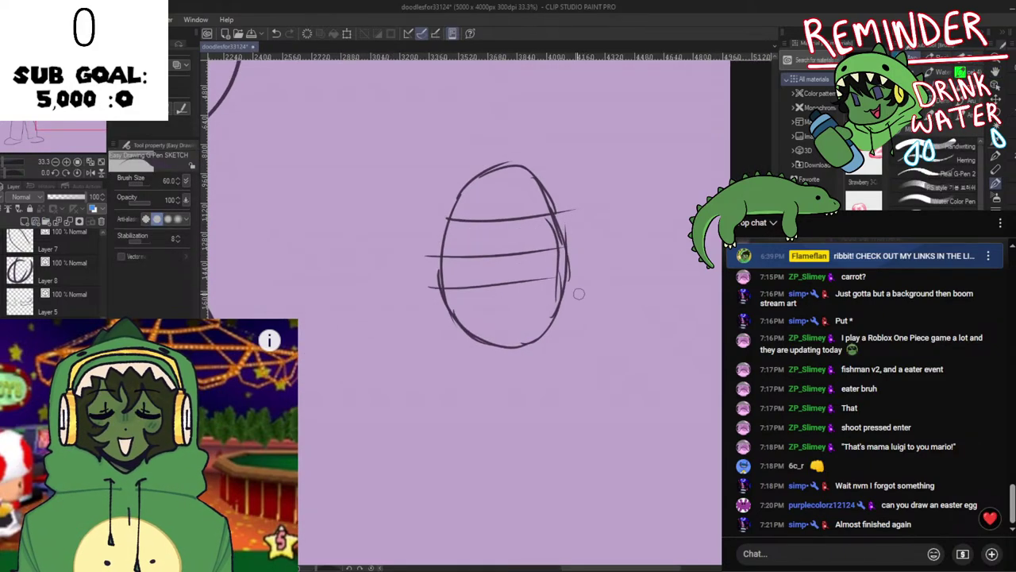
left_click_drag(431, 315, 567, 316)
mouse_move(448, 195)
left_mouse_down()
mouse_move(582, 197)
mouse_move(552, 196)
left_mouse_up()
key("ctrl+z")
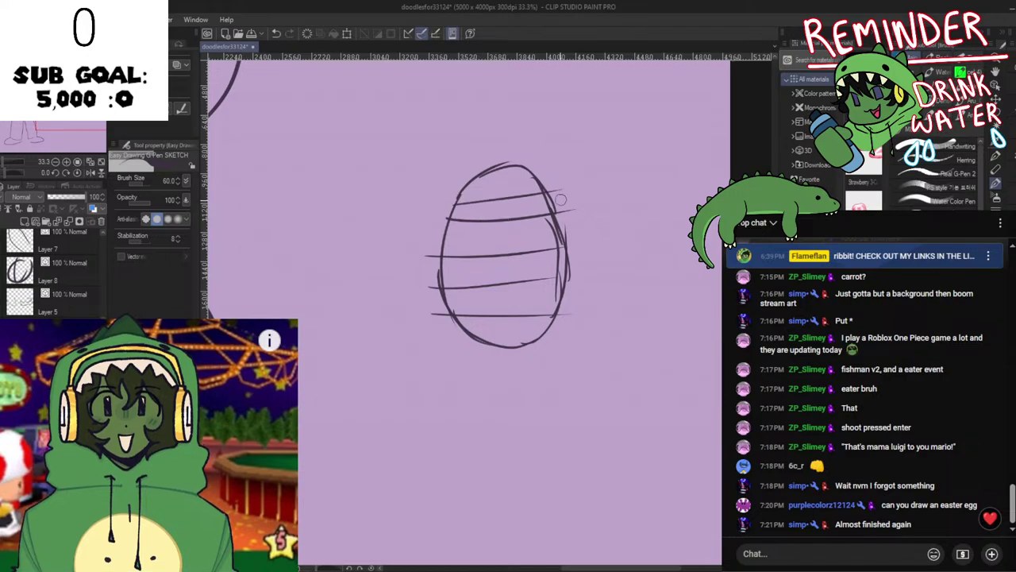
key("ctrl+z")
left_click_drag(454, 200, 551, 196)
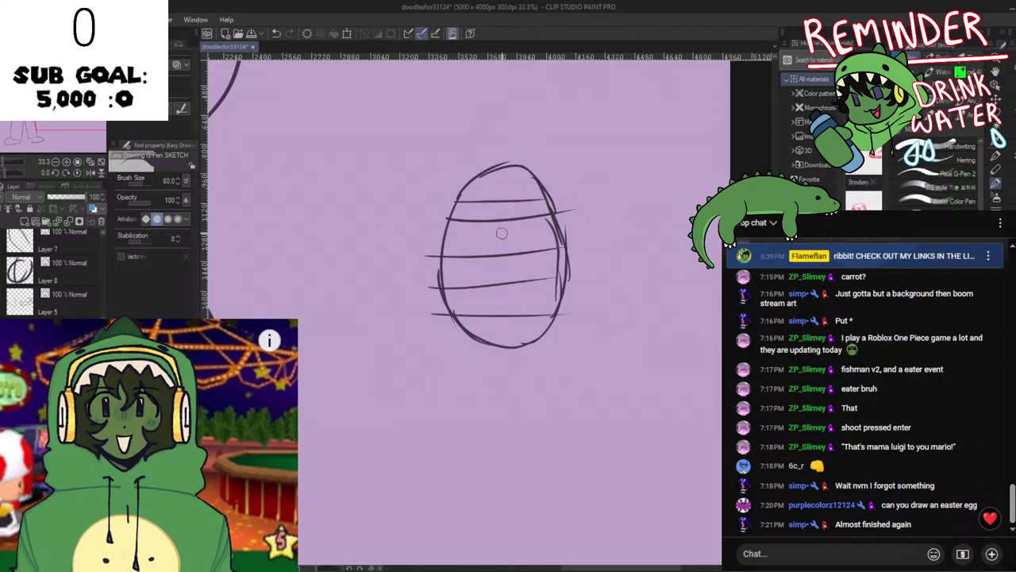
Add a new layer and apply the Rainbow gradient vertically from above the egg to below it
left_click(25, 222)
key("g")
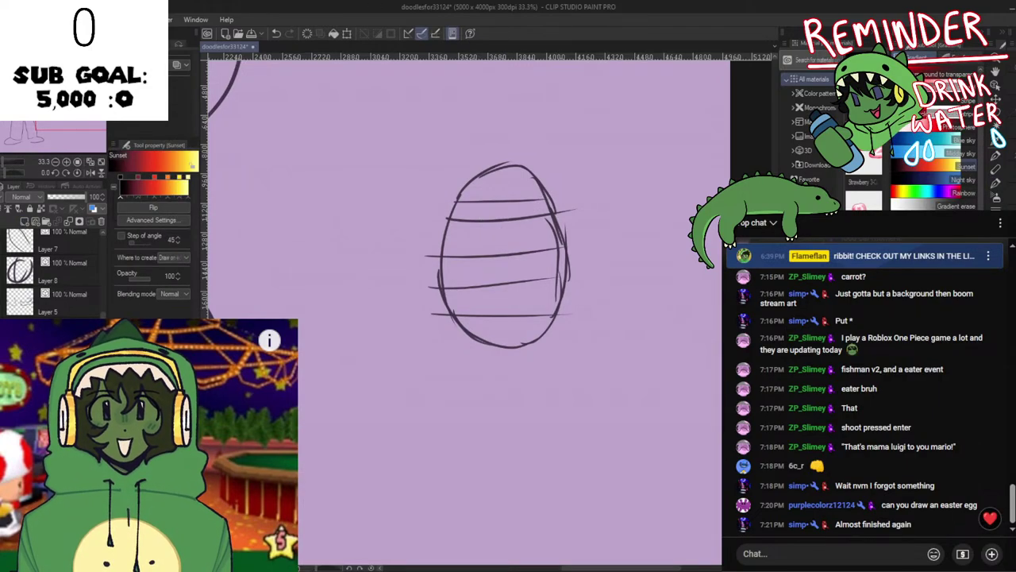
left_click(963, 193)
left_click_drag(511, 136, 505, 478)
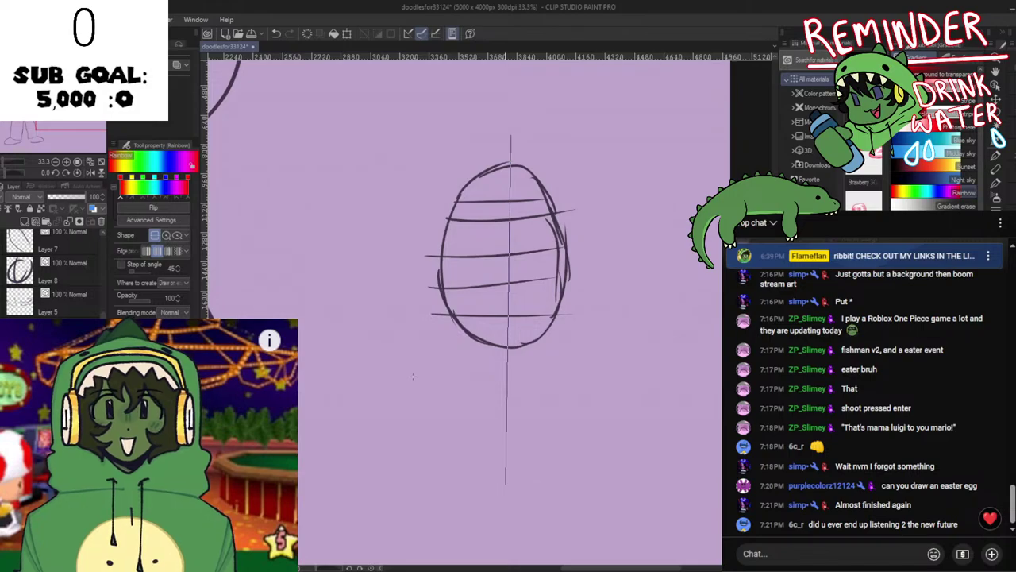
Undo the full-canvas rainbow gradient and colour only the egg's stripe lines with it
scroll(412, 376, "down", 2)
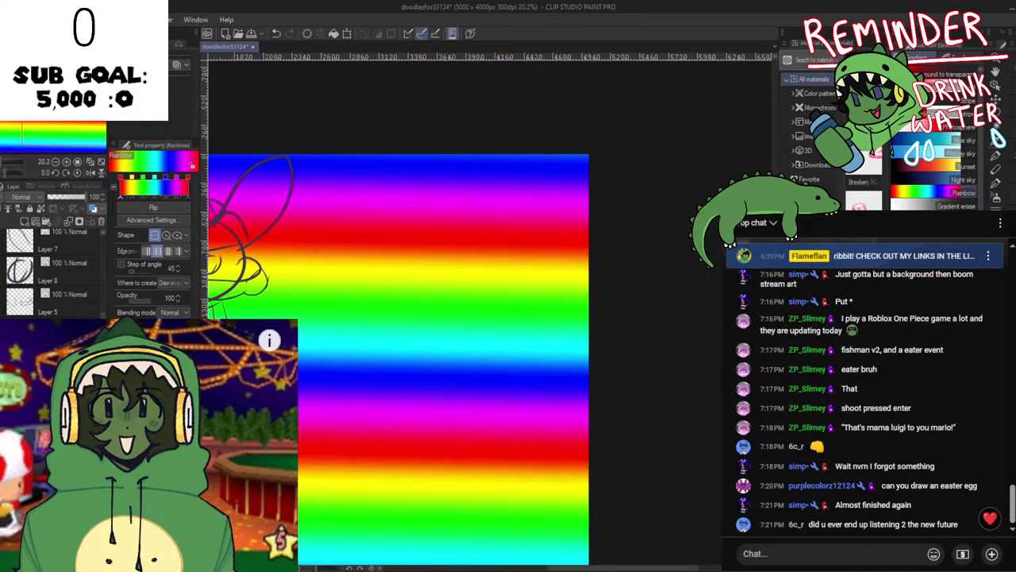
key("ctrl+z")
scroll(524, 302, "up", 3)
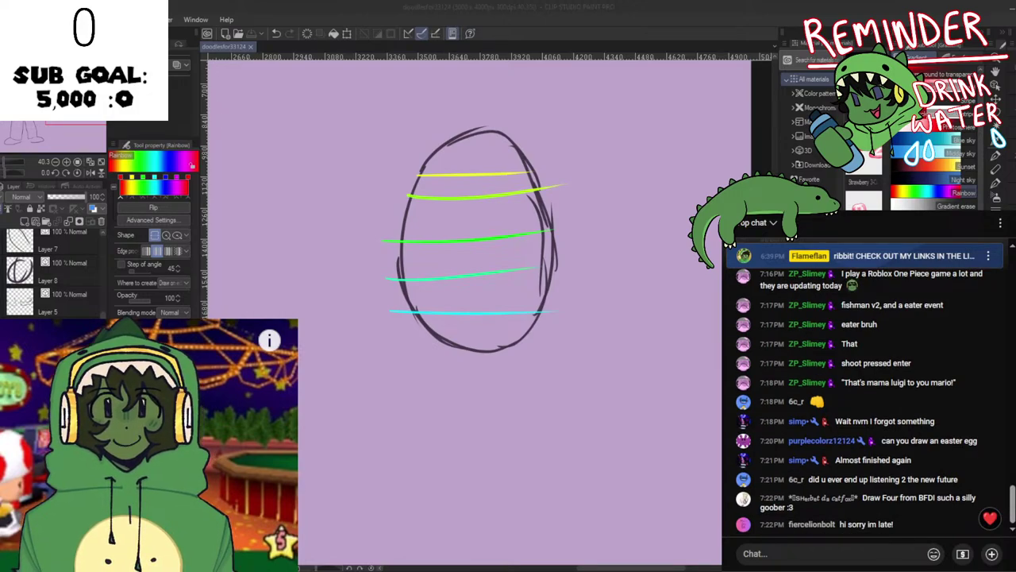
Move the striped egg from the empty area down to the figure's feet on the opposite side
scroll(479, 324, "down", 4)
scroll(480, 320, "up", 2)
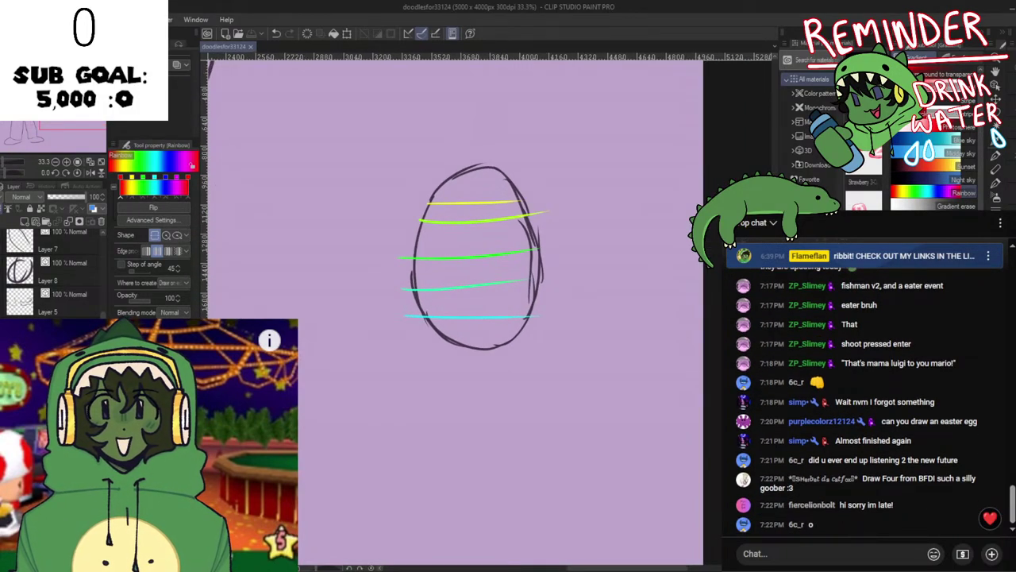
scroll(52, 270, "down", 1)
scroll(326, 319, "up", 2)
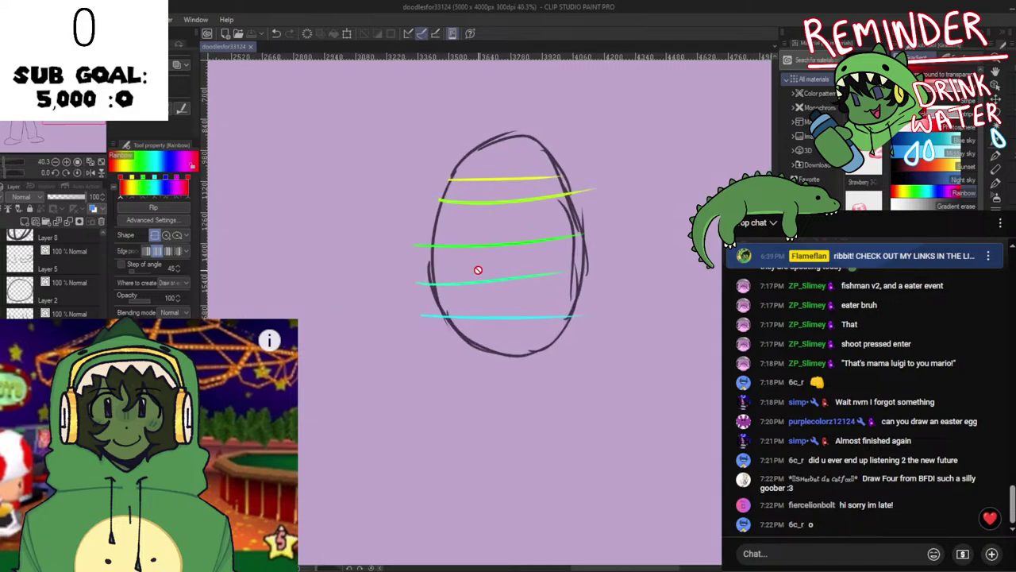
scroll(437, 287, "down", 3)
scroll(373, 359, "down", 4)
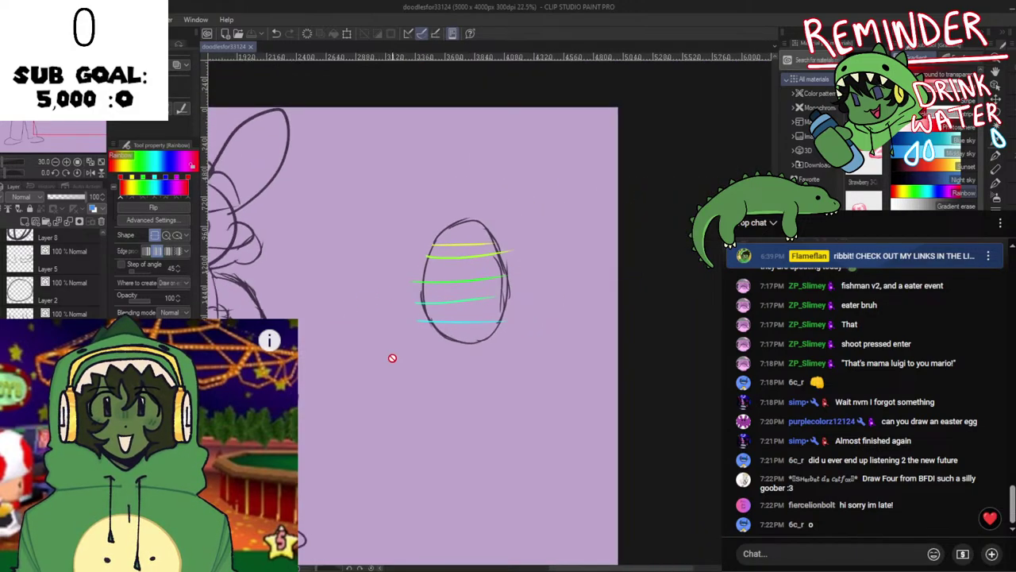
left_click_drag(365, 324, 379, 305)
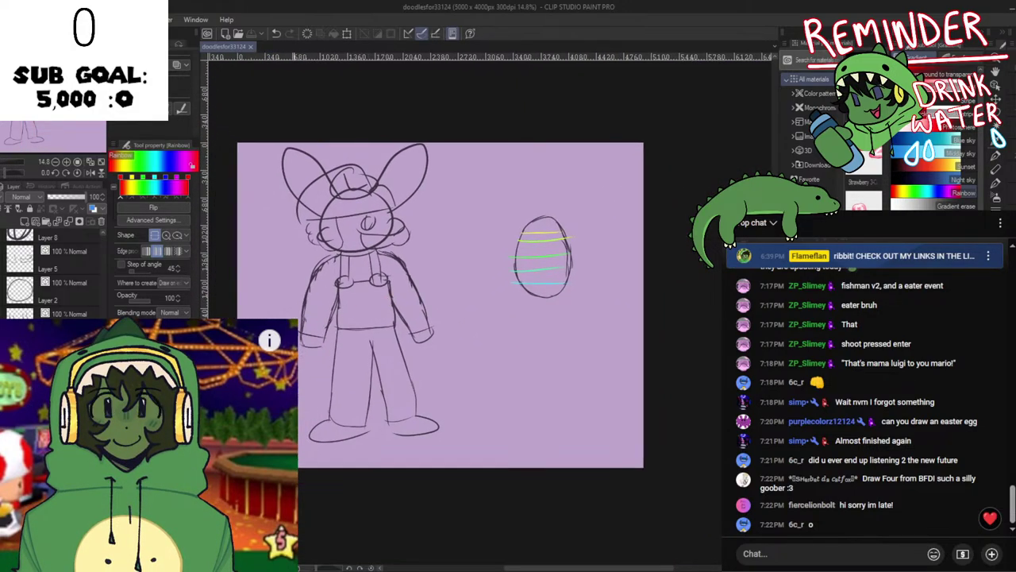
scroll(482, 342, "up", 2)
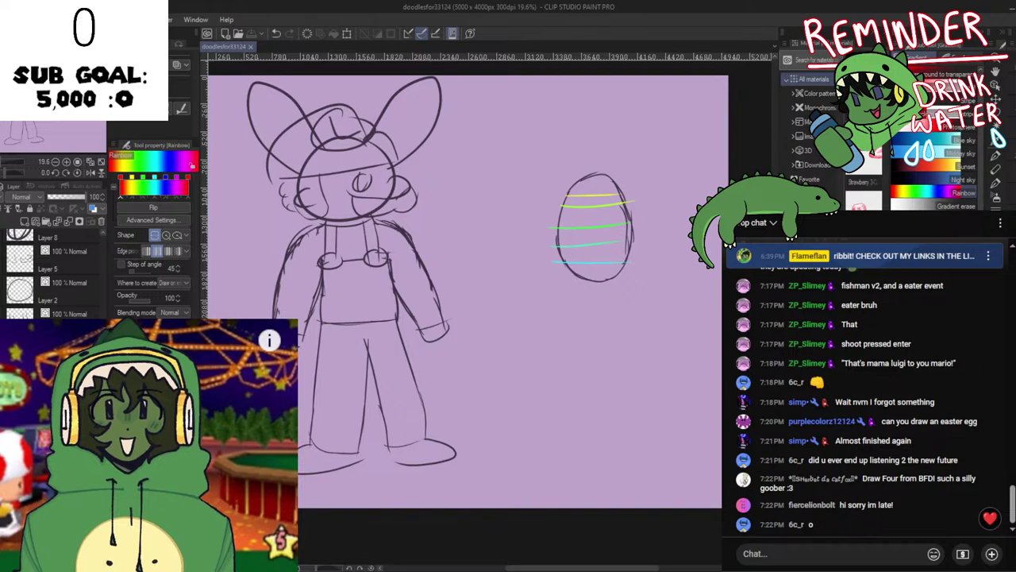
key("ctrl+t")
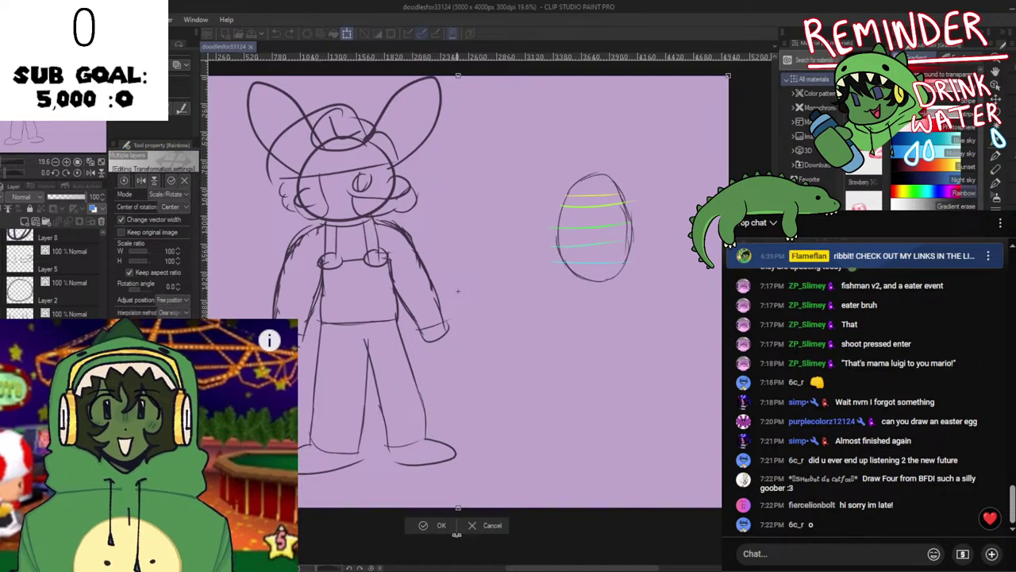
left_click(443, 526)
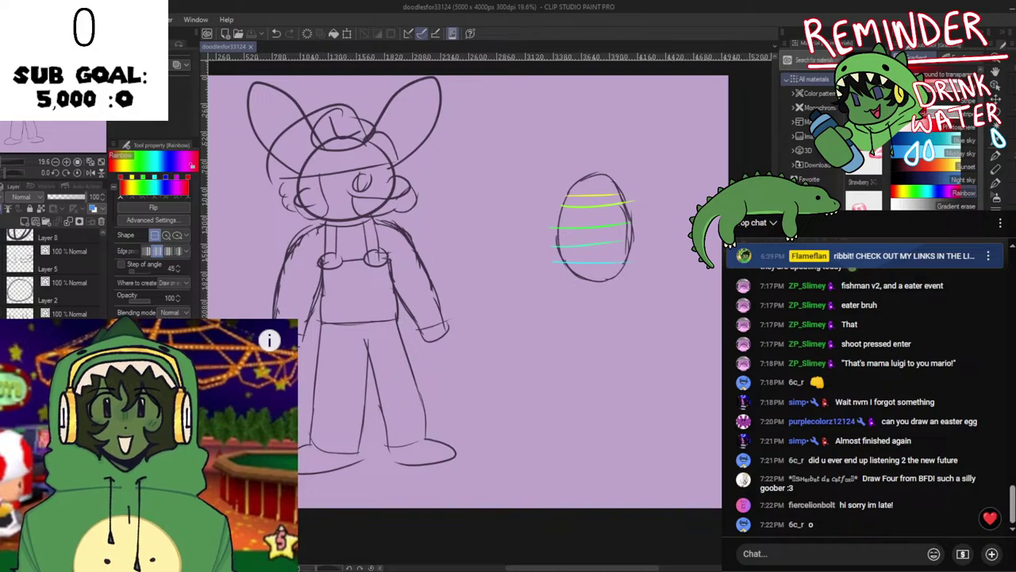
key("ctrl+t")
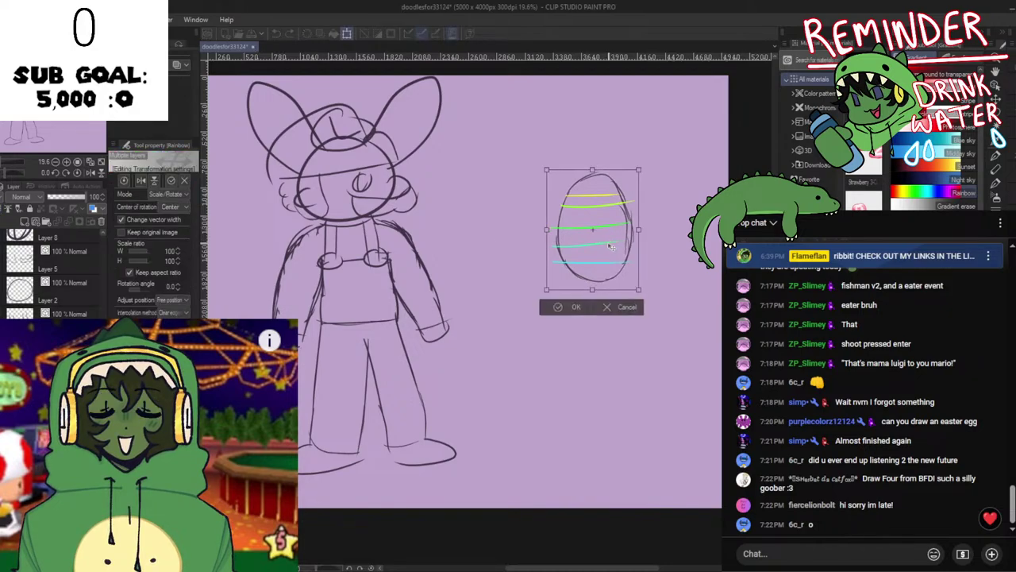
mouse_move(611, 247)
left_mouse_down()
mouse_move(464, 444)
mouse_move(673, 444)
mouse_move(682, 452)
mouse_move(699, 439)
mouse_move(310, 461)
left_mouse_up()
key("Return")
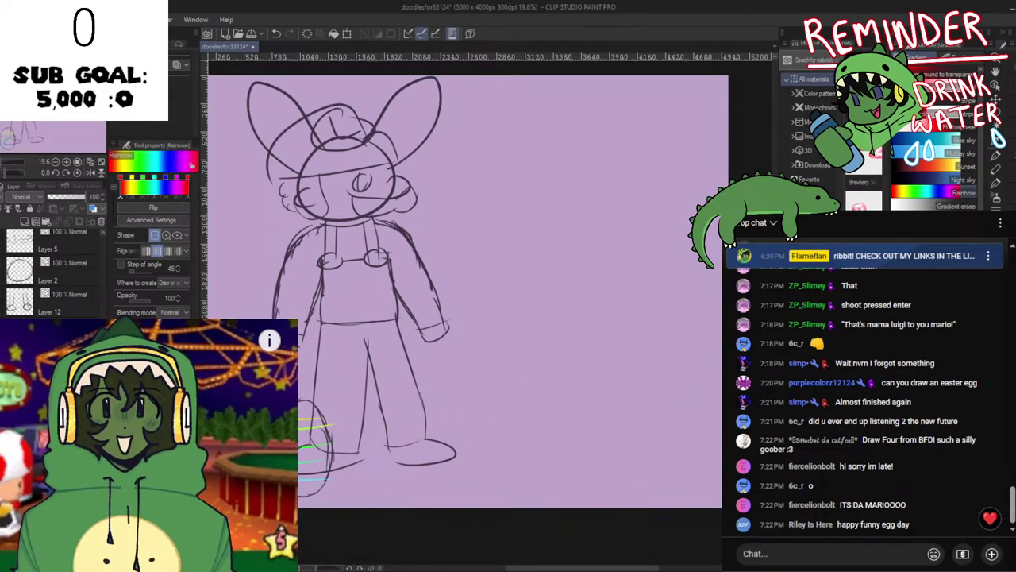
Select all the figure's sketch layers and move the whole figure toward the middle of the canvas
scroll(52, 274, "up", 1)
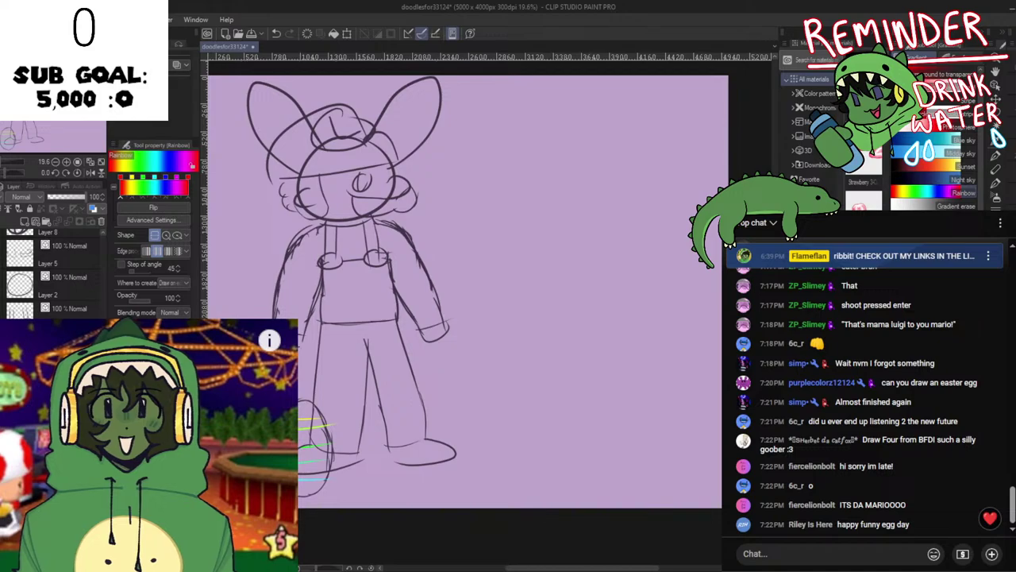
scroll(56, 287, "up", 3)
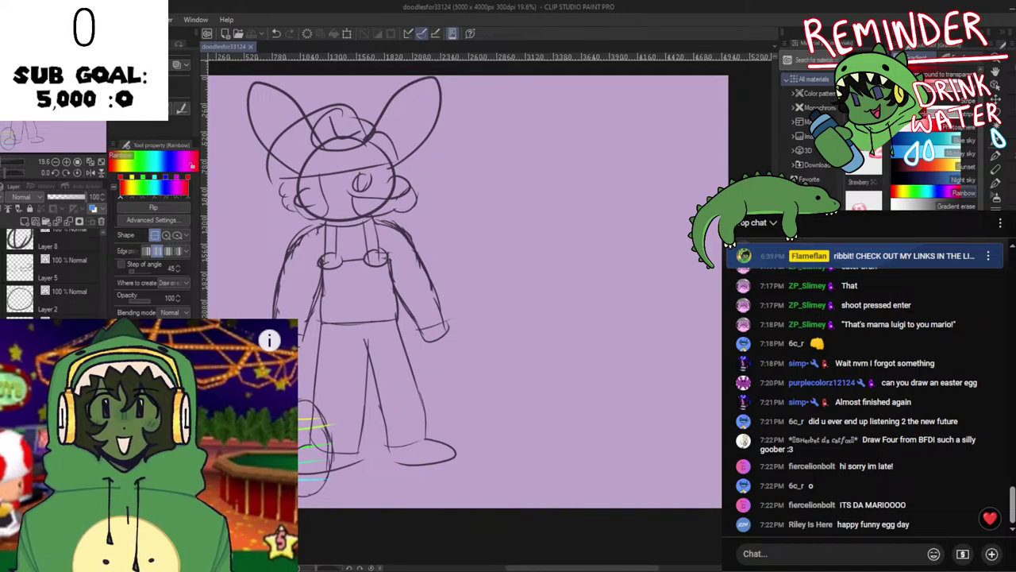
left_click(72, 255, "shift")
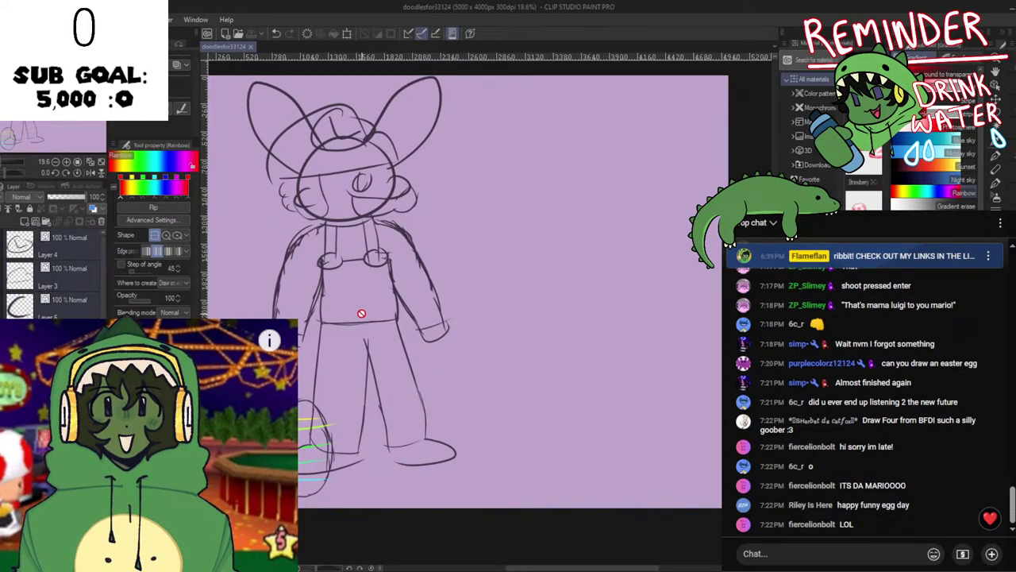
scroll(363, 314, "down", 3)
key("ctrl+t")
mouse_move(397, 307)
left_mouse_down()
mouse_move(494, 317)
mouse_move(487, 309)
left_mouse_up()
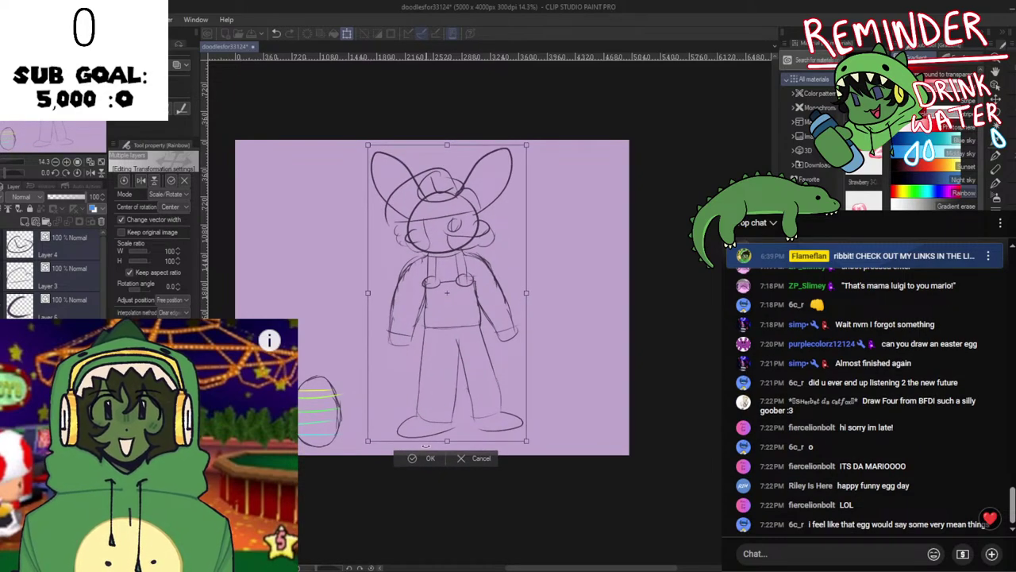
scroll(429, 443, "up", 2)
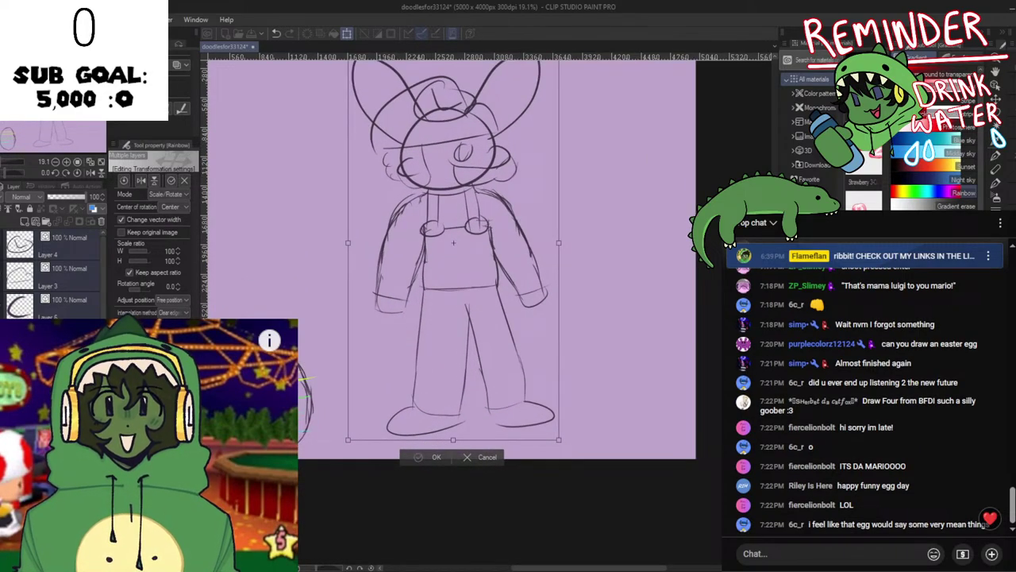
left_click(412, 458)
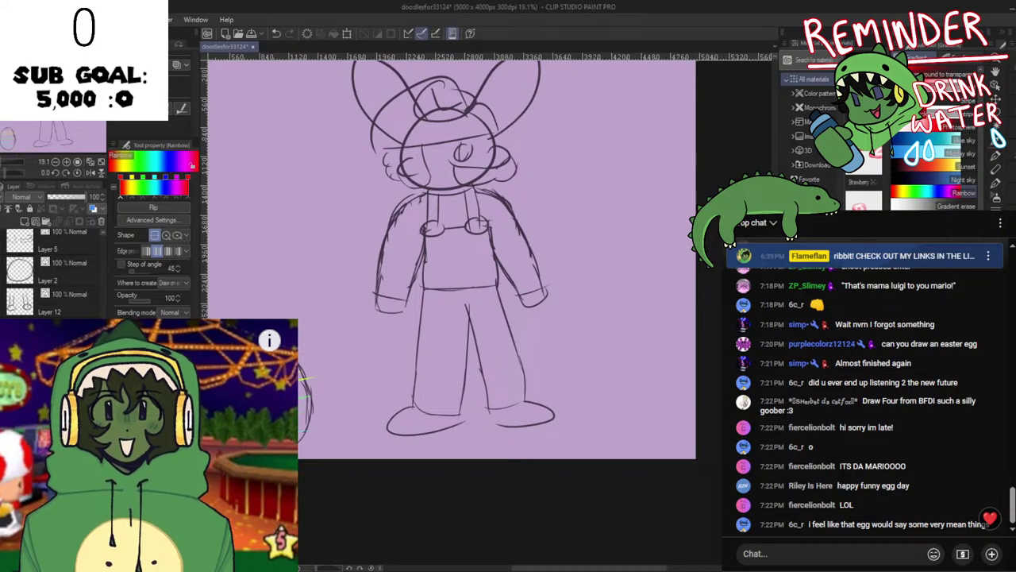
Move the striped egg next to the figure's shoe and place a smaller copy of it overlapping the shoe
key("ctrl+t")
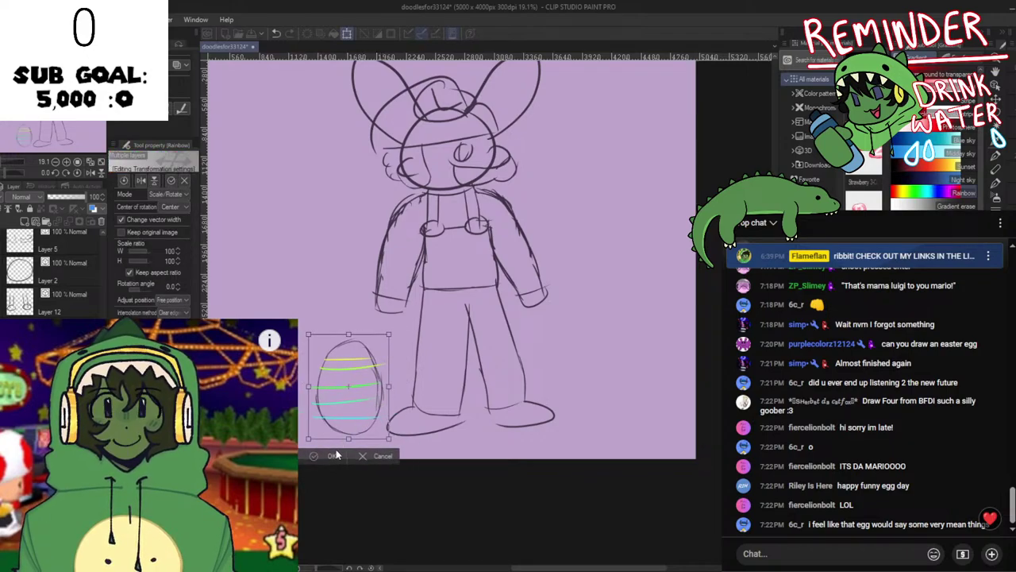
left_click(346, 450)
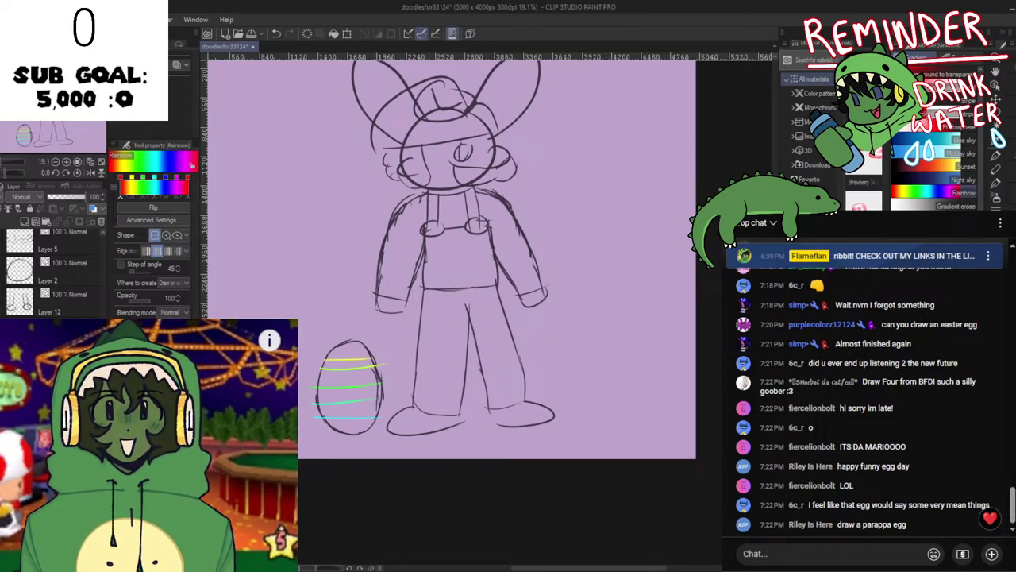
key("ctrl+t")
left_click_drag(360, 336, 396, 385)
left_click(372, 462)
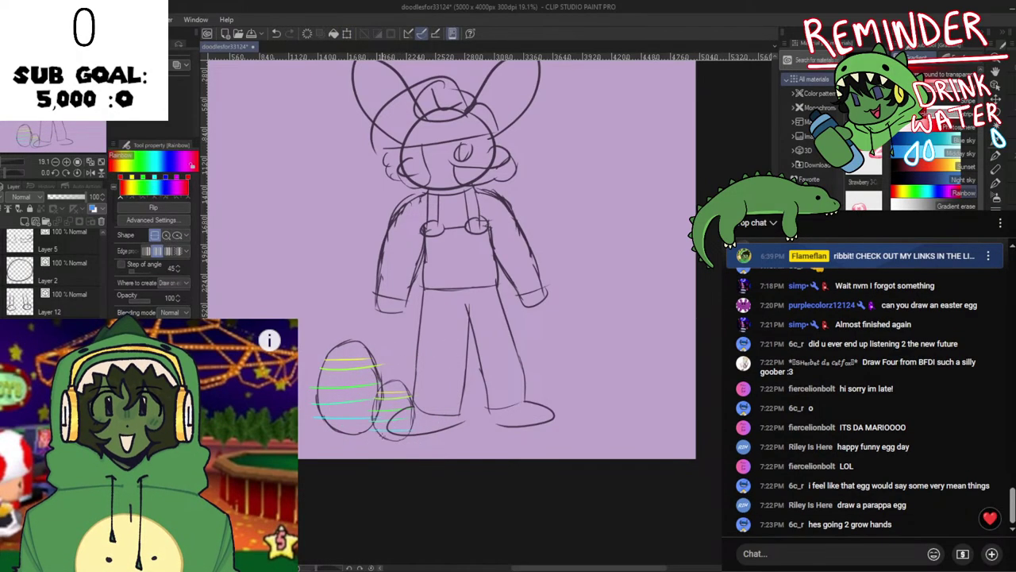
Examine the composition of figure and eggs at several zoom levels, both mirrored and unmirrored
scroll(392, 421, "down", 3)
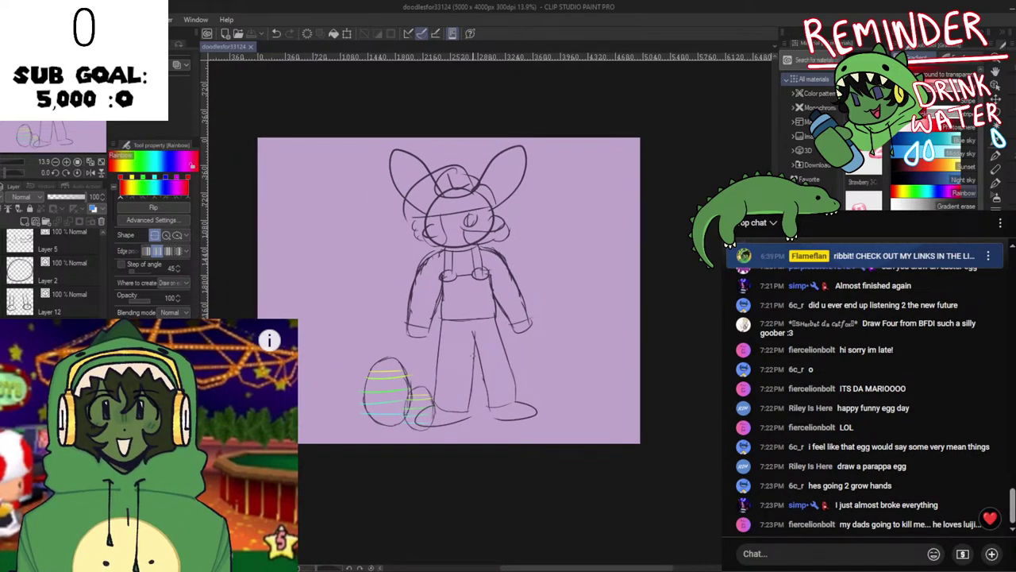
scroll(566, 283, "up", 4)
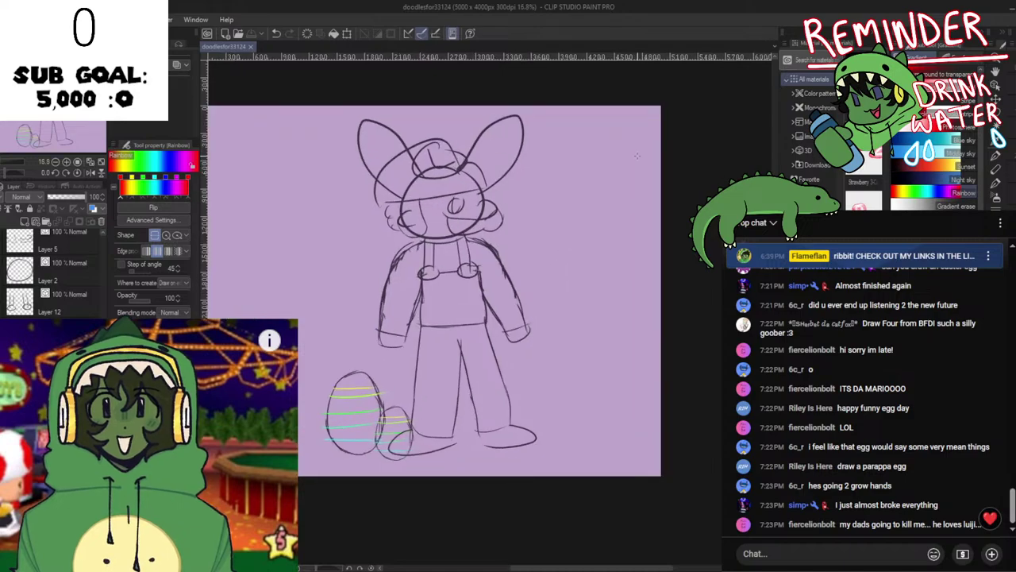
key("h")
key("h")
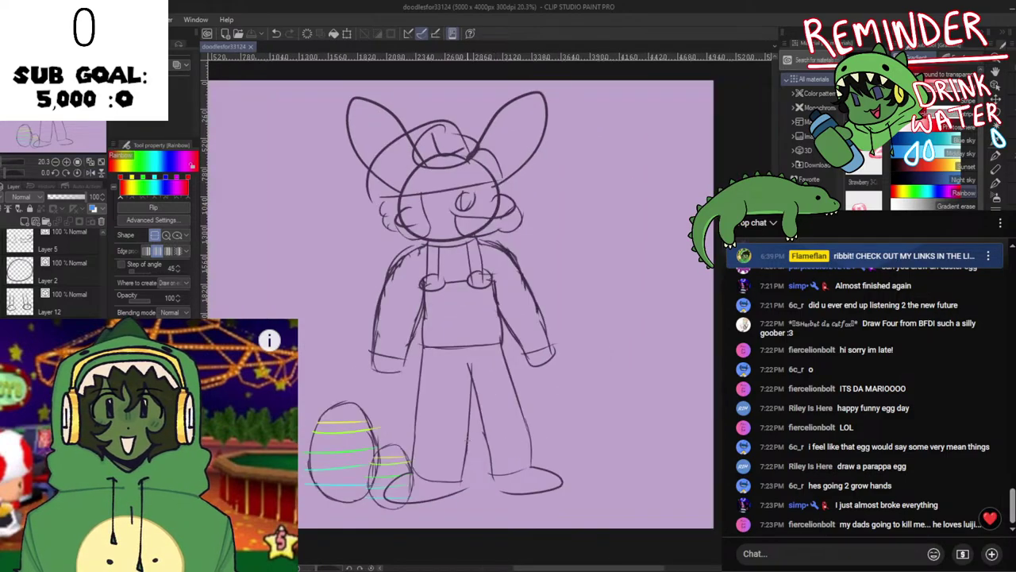
key("h")
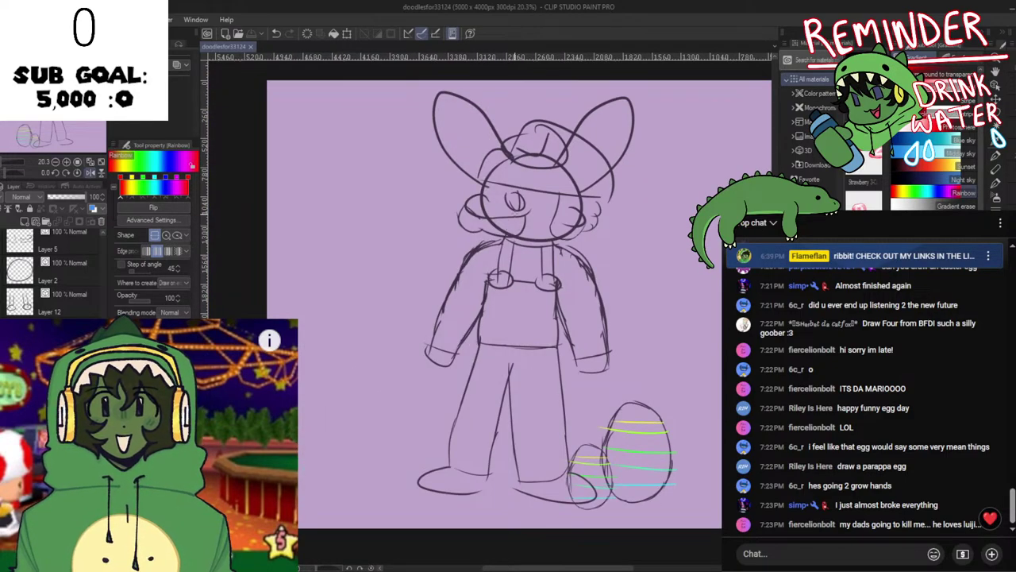
key("h")
scroll(469, 215, "up", 3)
scroll(469, 212, "down", 5)
scroll(469, 213, "up", 3)
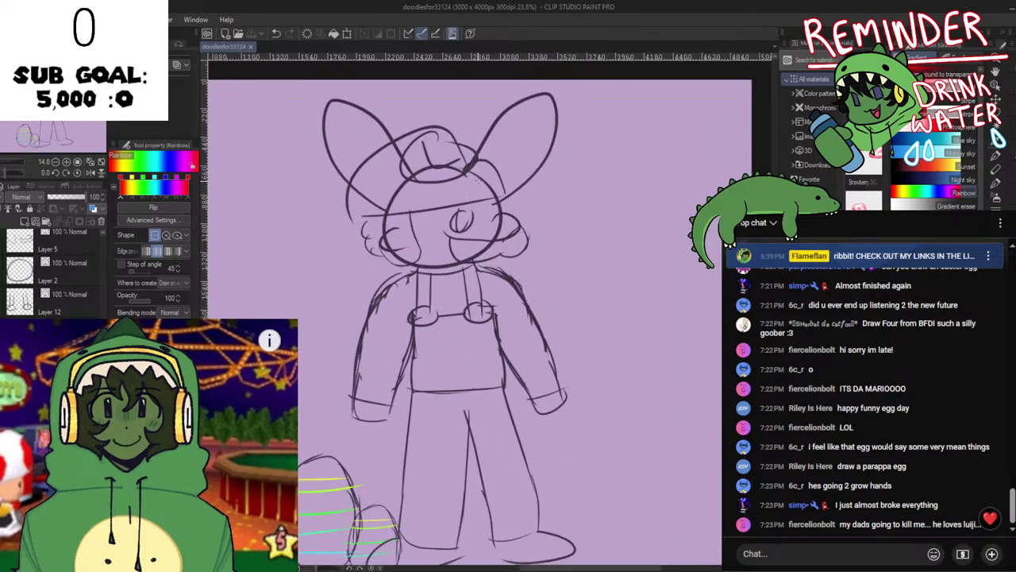
key("h")
key("h")
scroll(490, 203, "down", 2)
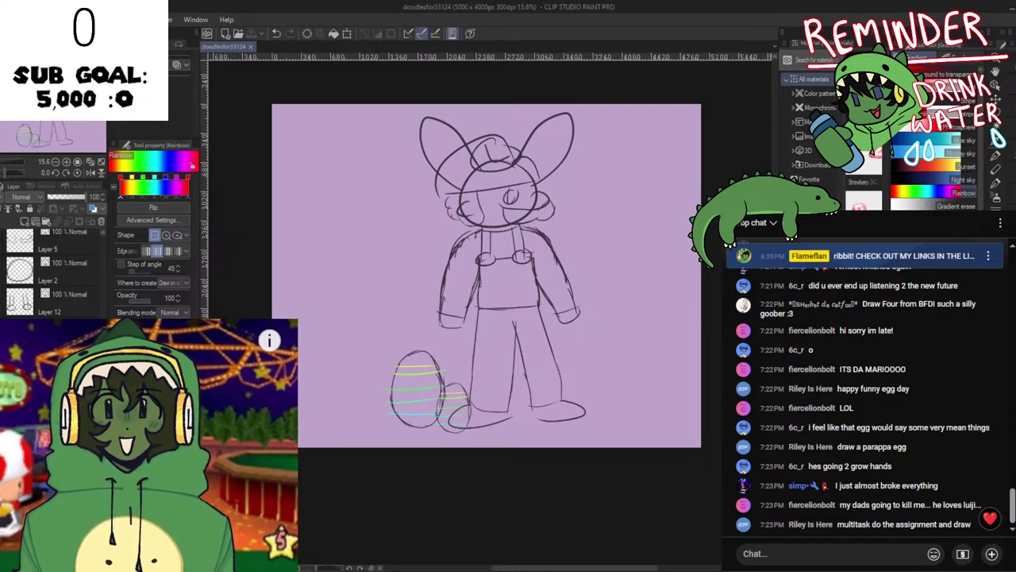
scroll(478, 309, "up", 2)
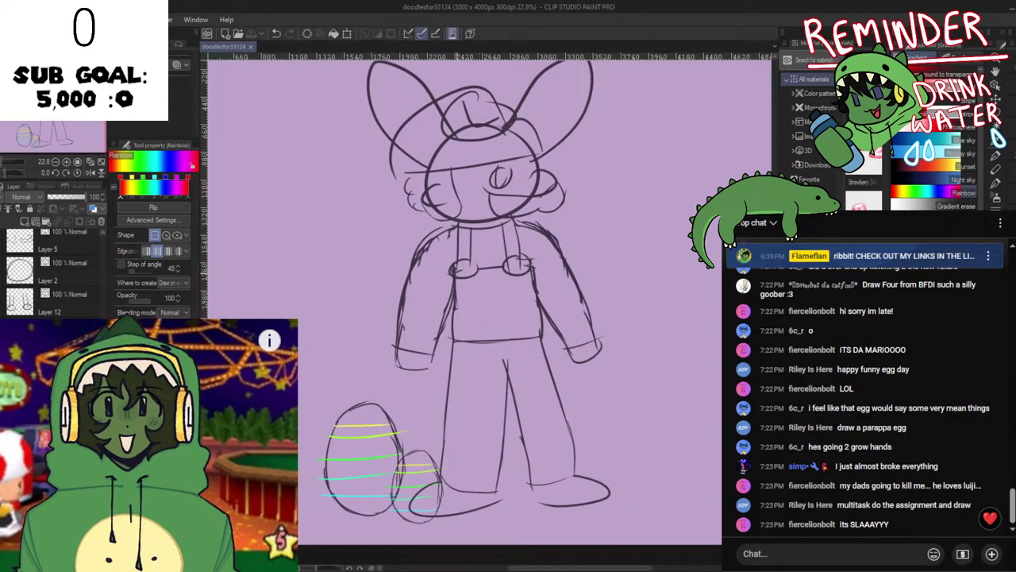
key("h")
key("h")
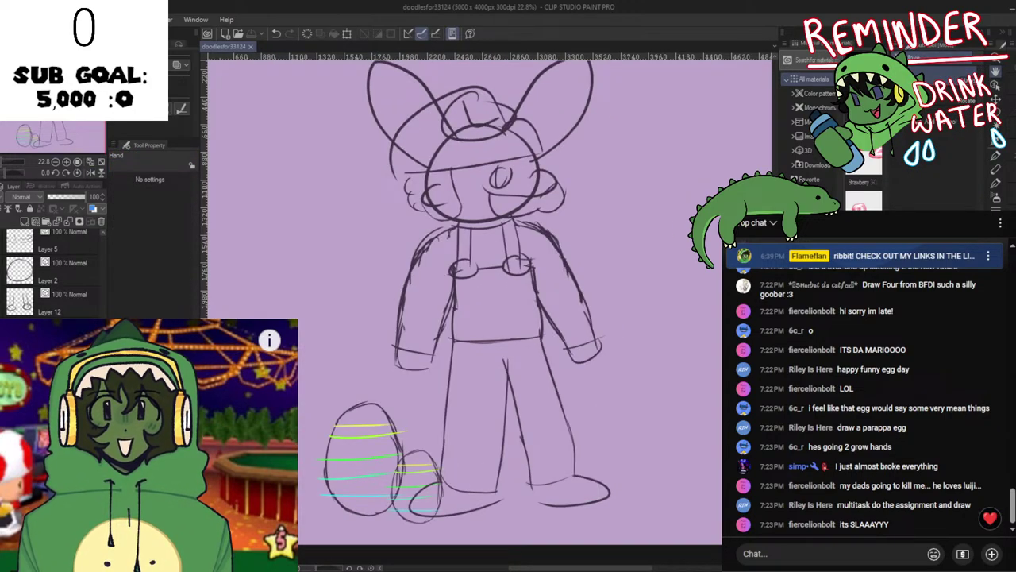
Erase stray sketch marks along the inner arm beside the torso and save the drawing
scroll(516, 306, "up", 2)
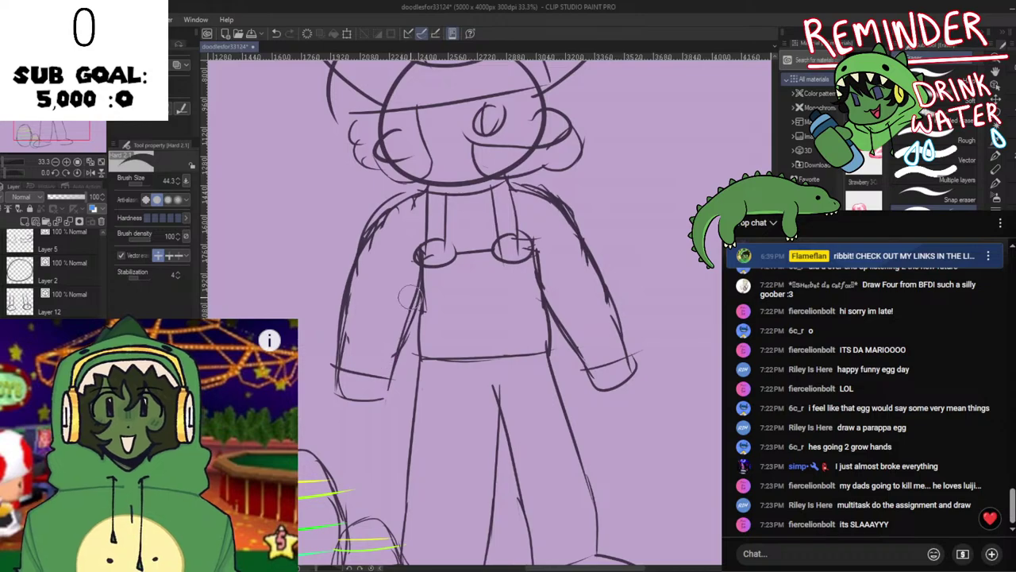
mouse_move(502, 274)
left_mouse_down()
mouse_move(451, 348)
mouse_move(404, 370)
mouse_move(411, 225)
left_mouse_up()
scroll(452, 365, "down", 1)
key("ctrl+s")
scroll(323, 294, "up", 1)
Check the legs in mirrored view and redraw the outer line of the leg farther from the eggs, flaring toward the ankle
key("h")
key("h")
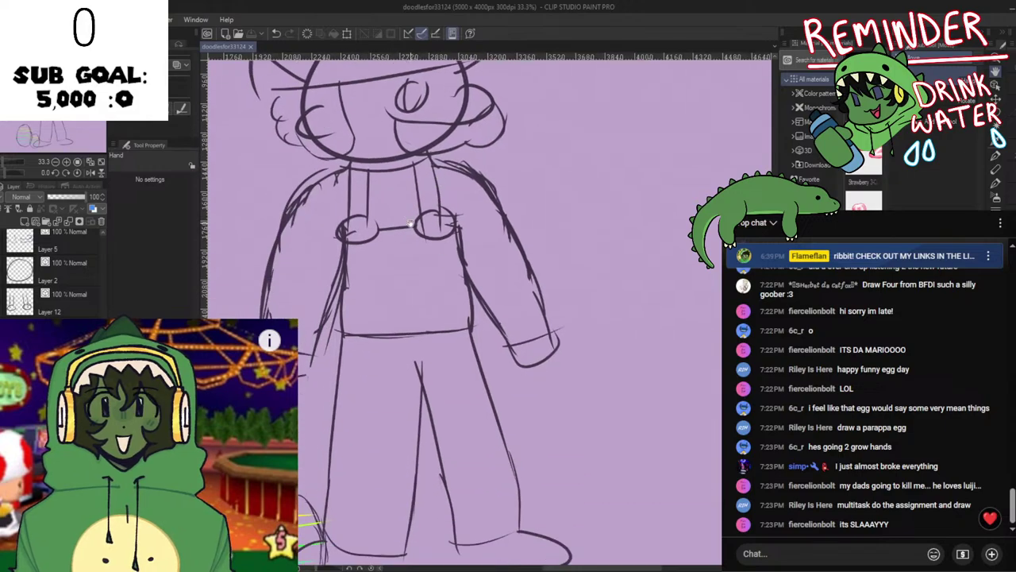
scroll(411, 224, "down", 3)
scroll(455, 295, "up", 3)
left_click_drag(460, 347, 482, 298)
key("h")
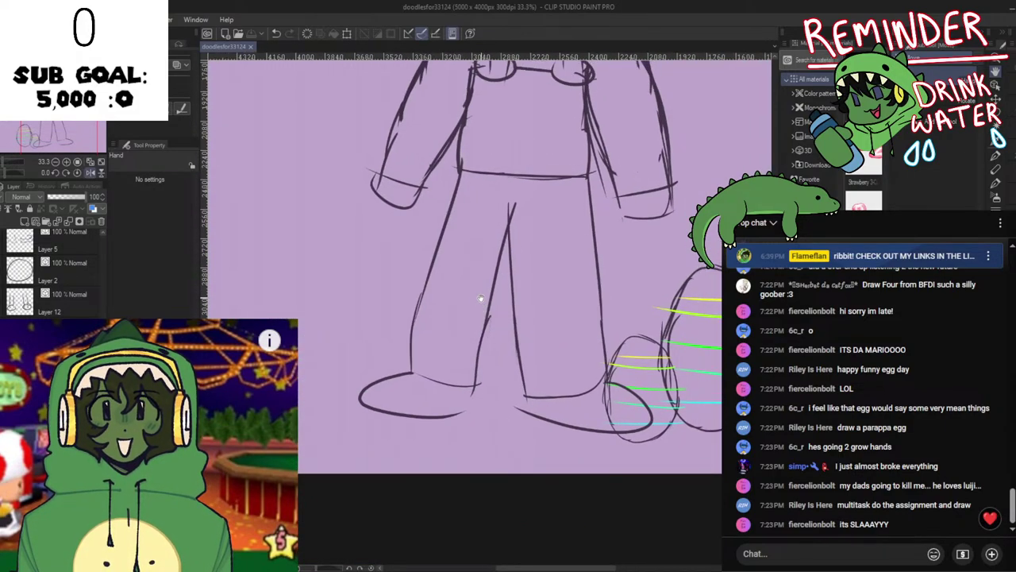
key("h")
key("p")
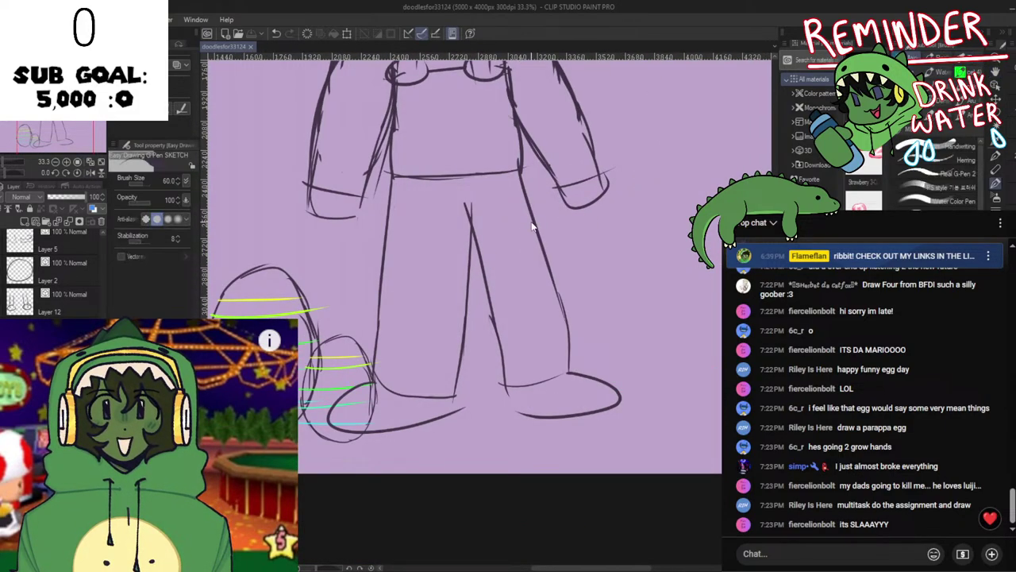
key("ctrl+z")
key("ctrl+z")
mouse_move(518, 162)
left_mouse_down()
mouse_move(583, 334)
mouse_move(555, 248)
mouse_move(569, 321)
mouse_move(560, 338)
left_mouse_up()
key("ctrl+z")
key("h")
key("h")
Erase the new leg line's overshoot across the shoe and the leftover bit of the old line
key("e")
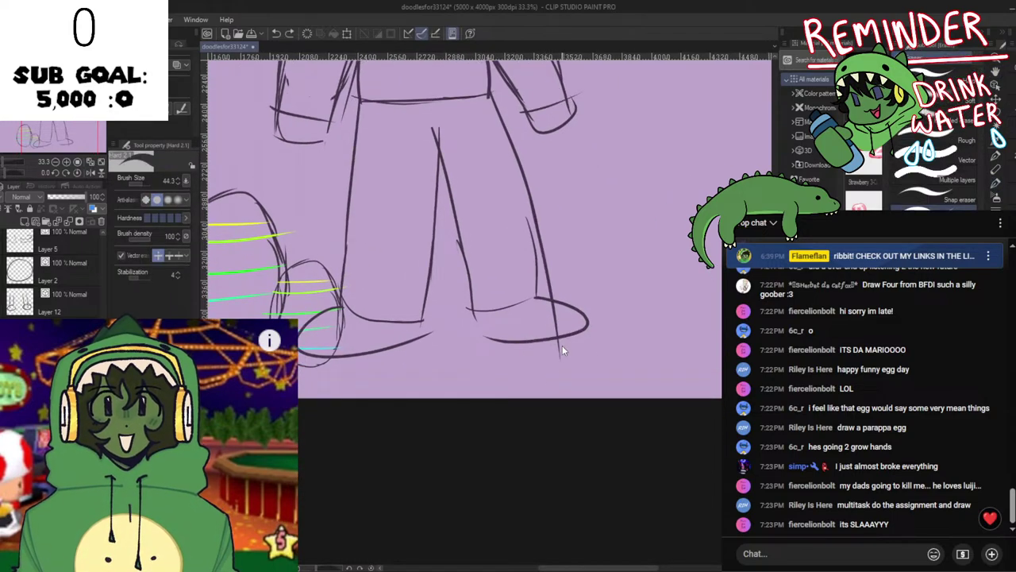
left_click_drag(561, 341, 559, 318)
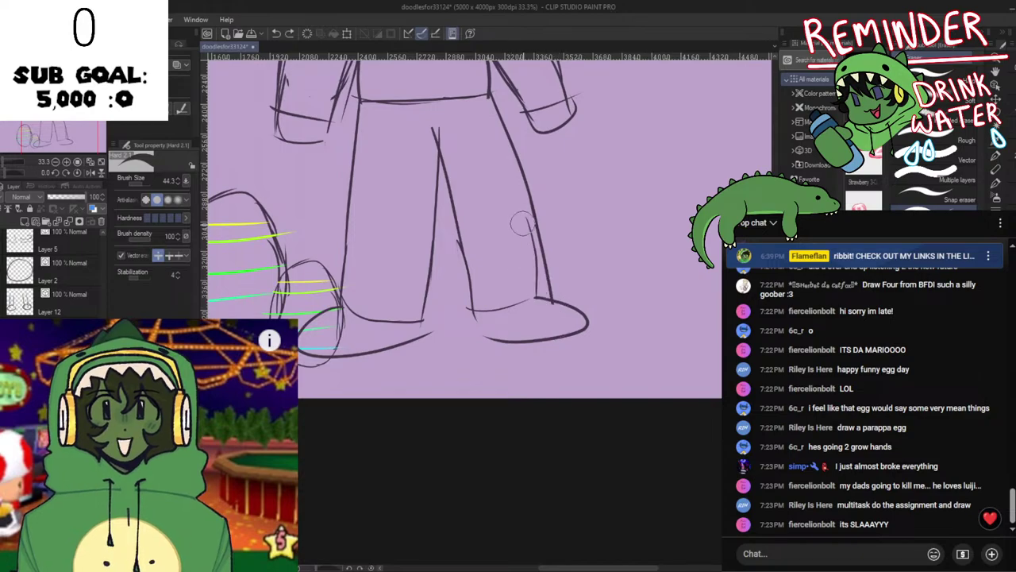
scroll(560, 349, "down", 7)
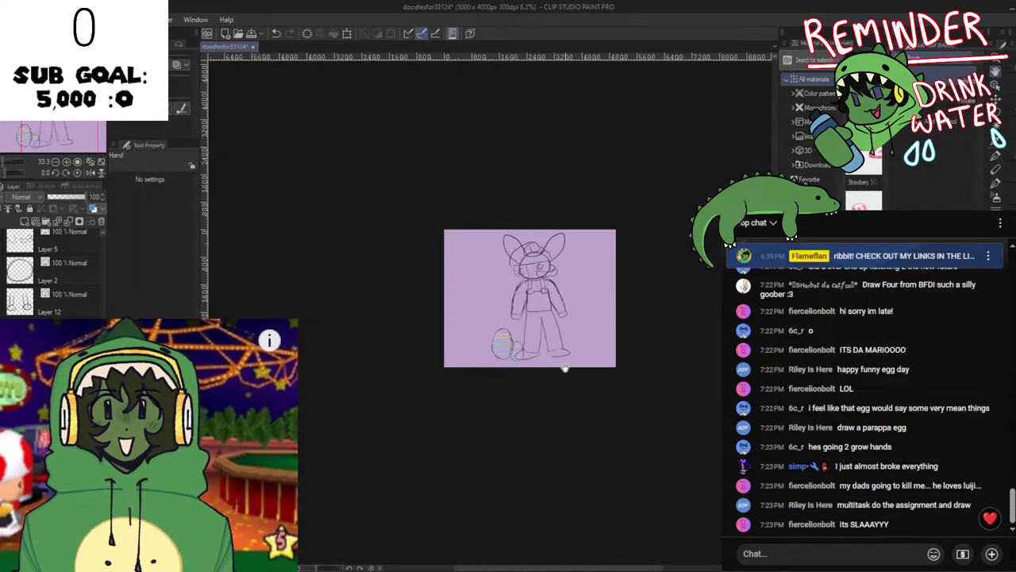
Save the Luigi doodle and check the legs and the whole figure at several zoom levels, mirrored and unmirrored
scroll(562, 368, "up", 7)
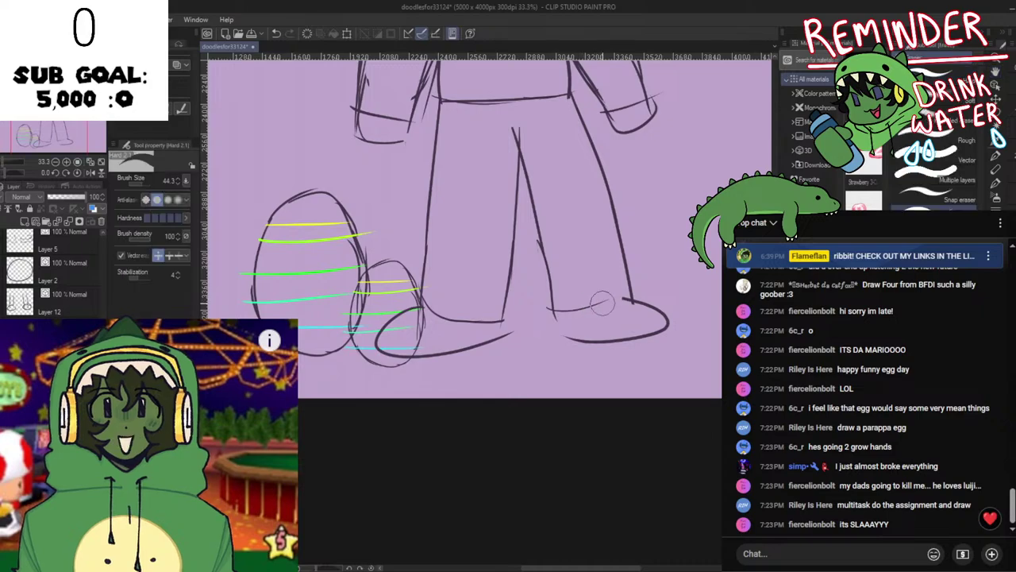
scroll(574, 309, "down", 3)
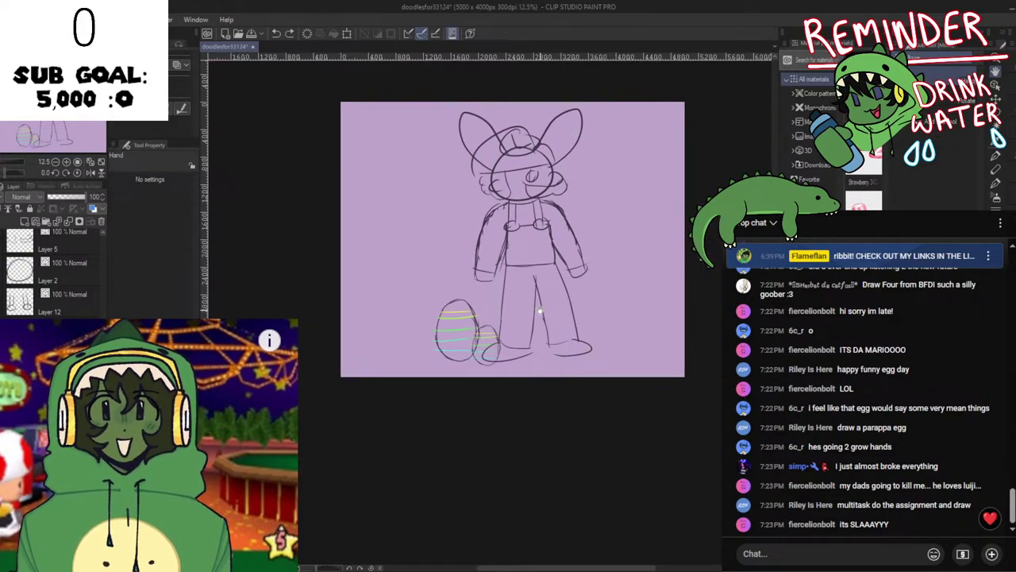
scroll(546, 315, "up", 3)
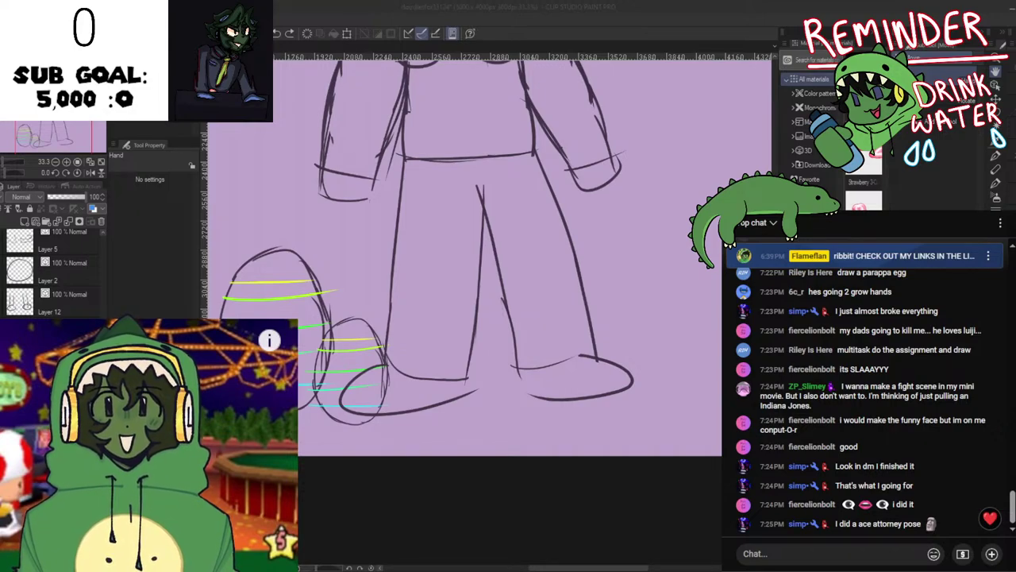
left_click(572, 348)
scroll(571, 348, "down", 5)
left_click_drag(556, 311, 568, 389)
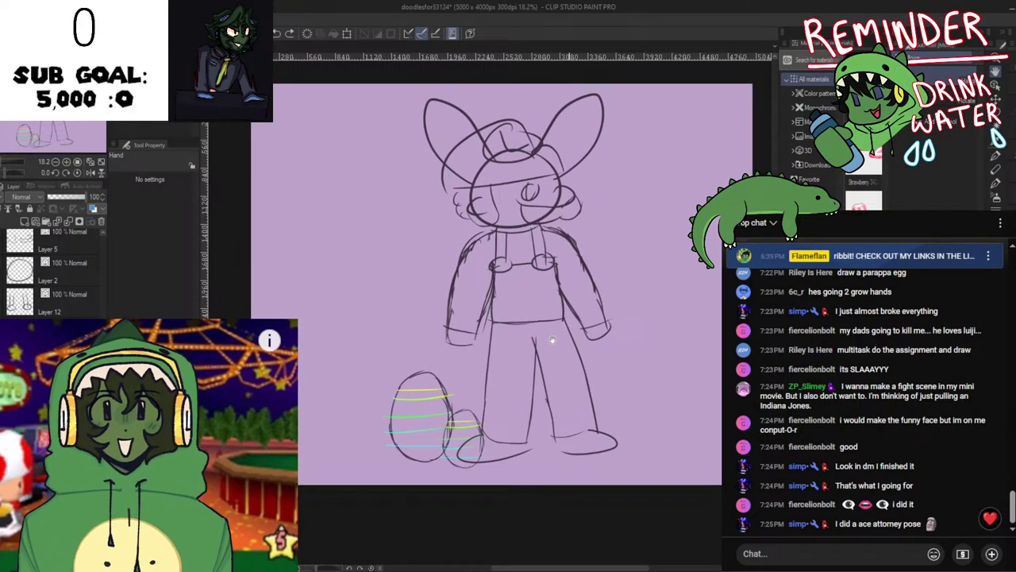
key("ctrl+s")
left_click_drag(553, 354, 525, 413)
key("h")
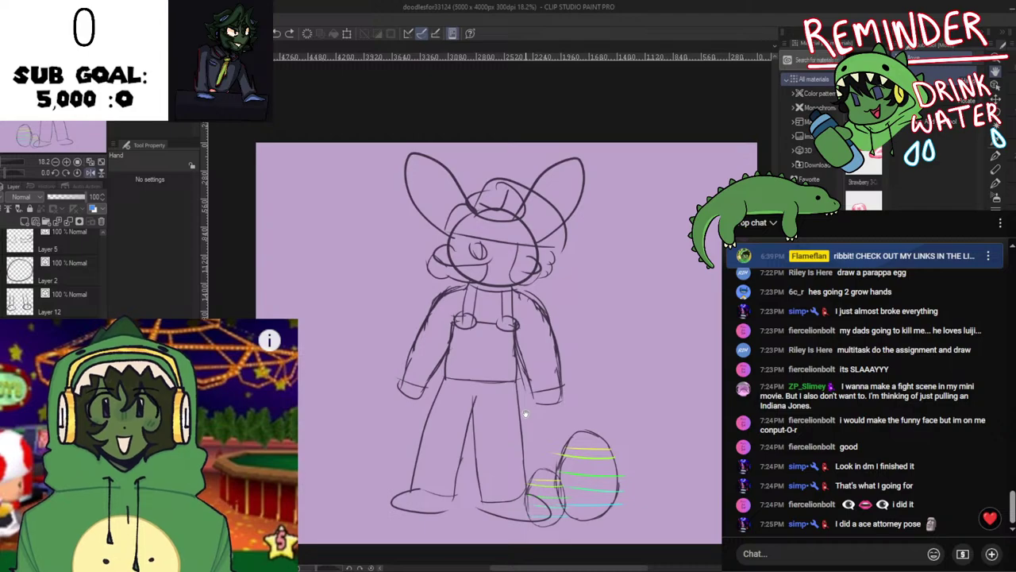
key("ctrl+h")
scroll(525, 414, "up", 1)
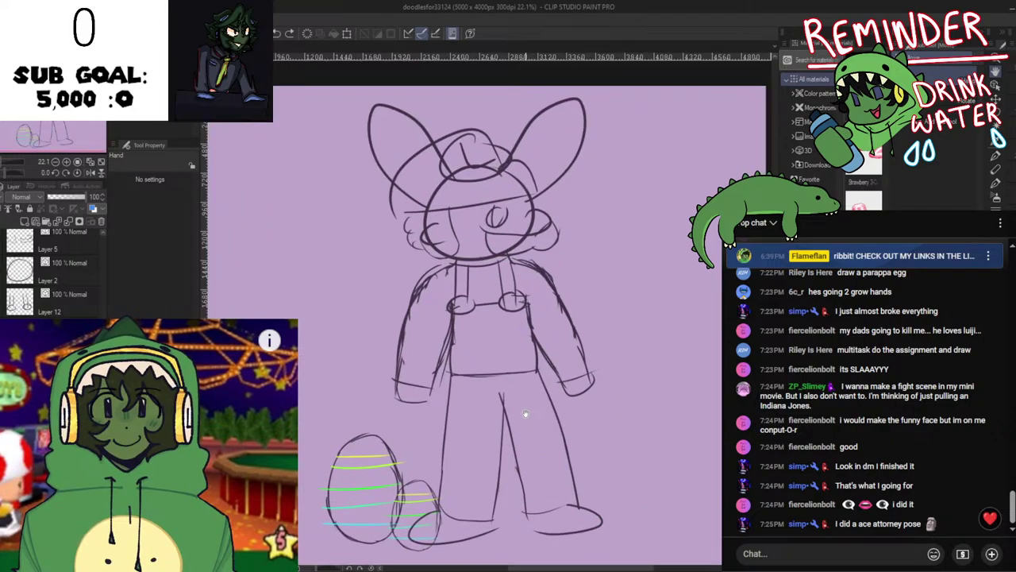
scroll(466, 340, "down", 3)
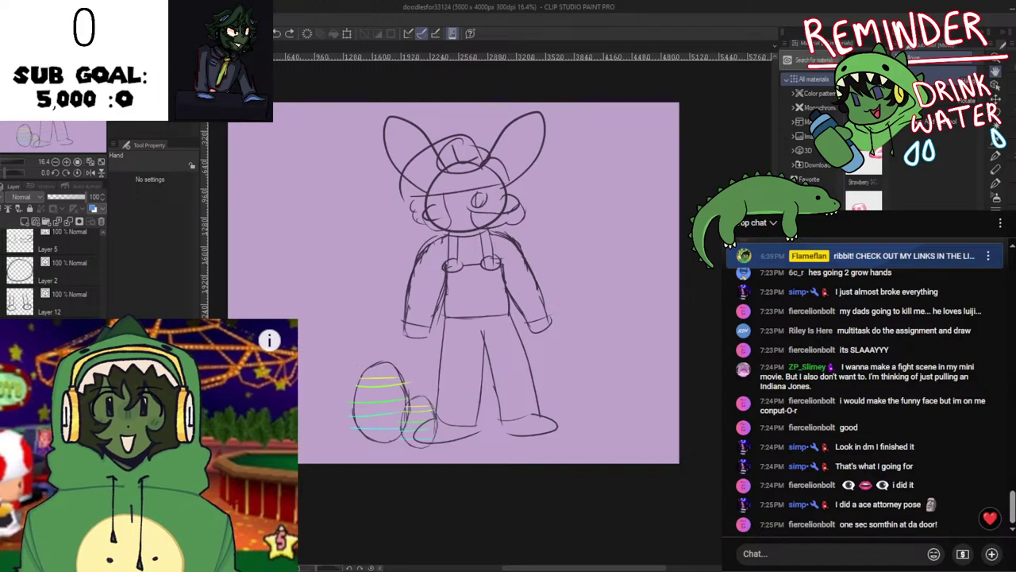
Switch to the PigeonSI illustration and open the New York skyline photo as a reference image
key("alt+Tab")
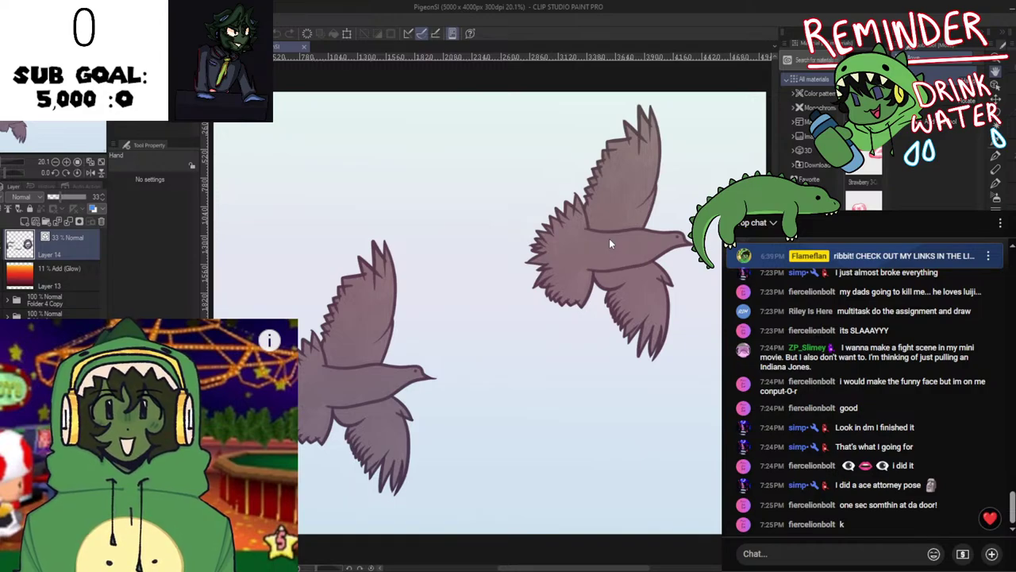
scroll(615, 174, "down", 1)
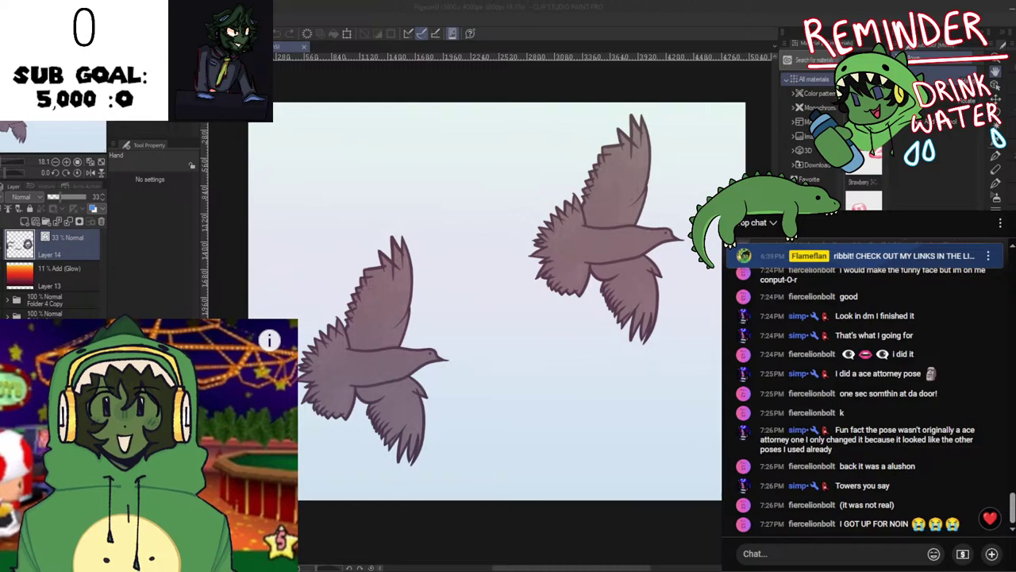
double_click(609, 355)
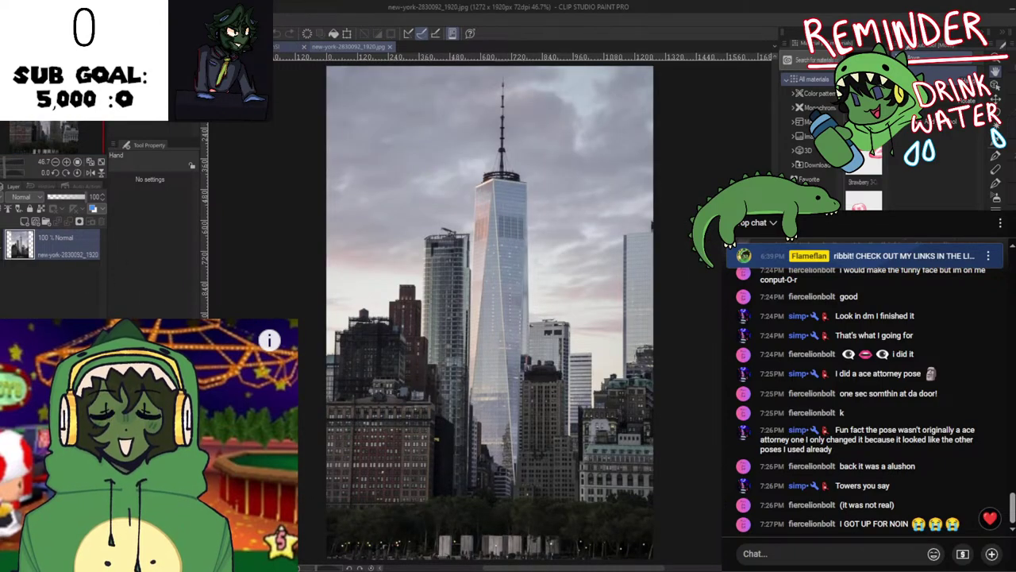
Paste the skyline photo into the PigeonSI illustration on a layer behind the two pigeons
left_click(284, 47)
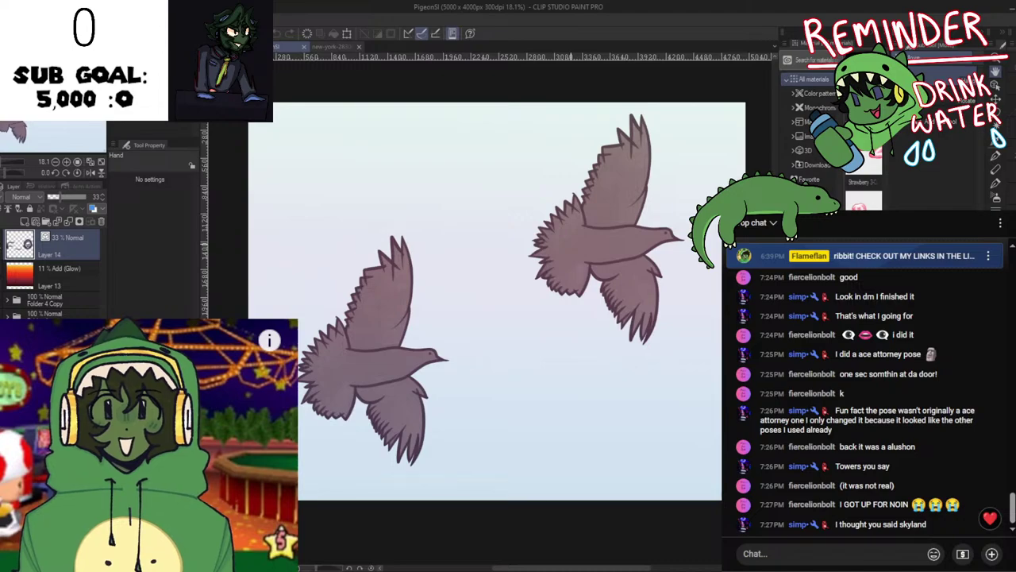
left_click_drag(492, 301, 496, 302)
left_click(56, 345)
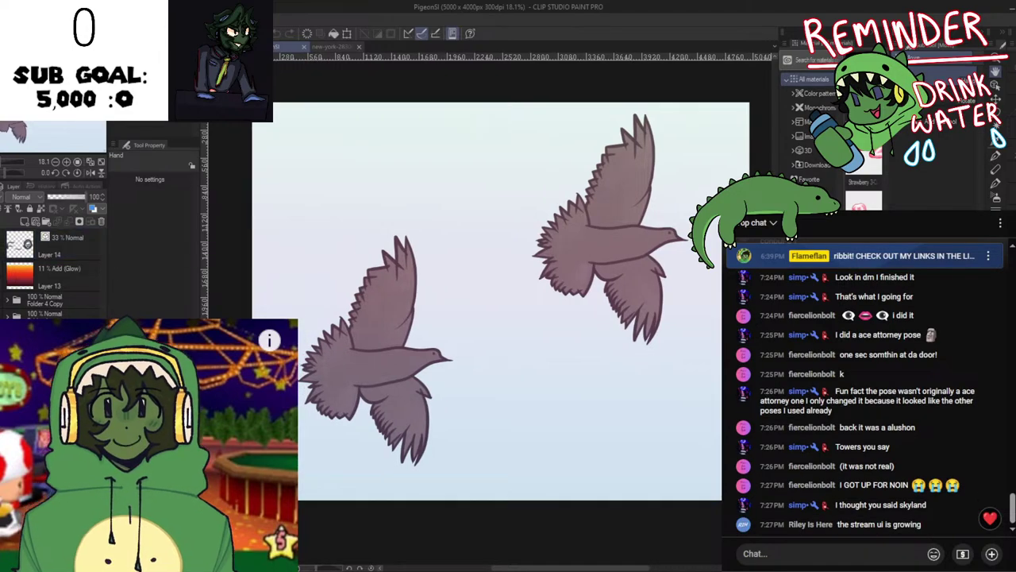
key("ctrl+v")
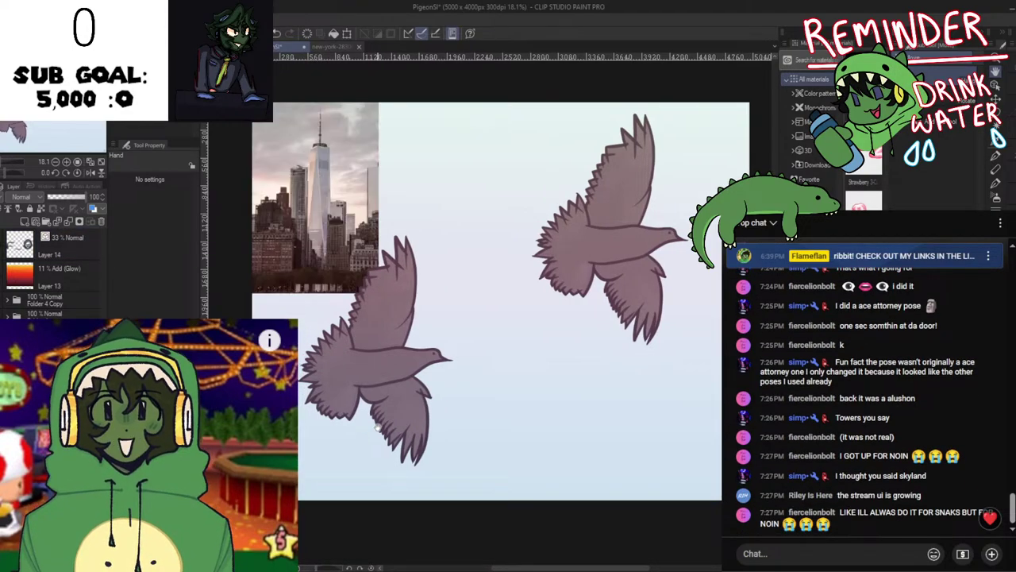
Scale the pasted skyline photo proportionally to 574% and position it so its towers fill the canvas behind the pigeons
scroll(378, 426, "down", 2)
key("ctrl+t")
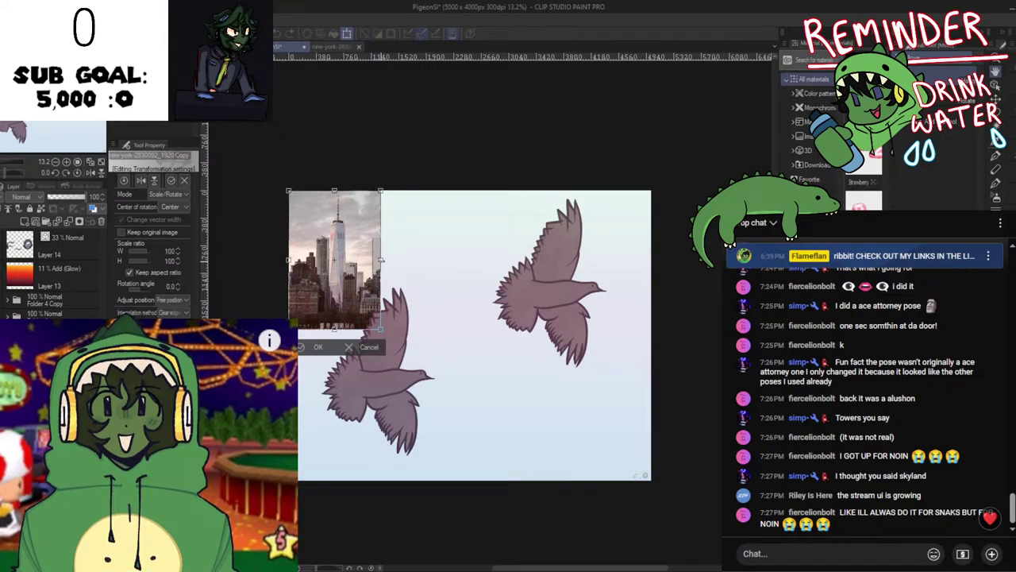
left_click_drag(381, 260, 801, 373)
left_click_drag(638, 188, 536, 296)
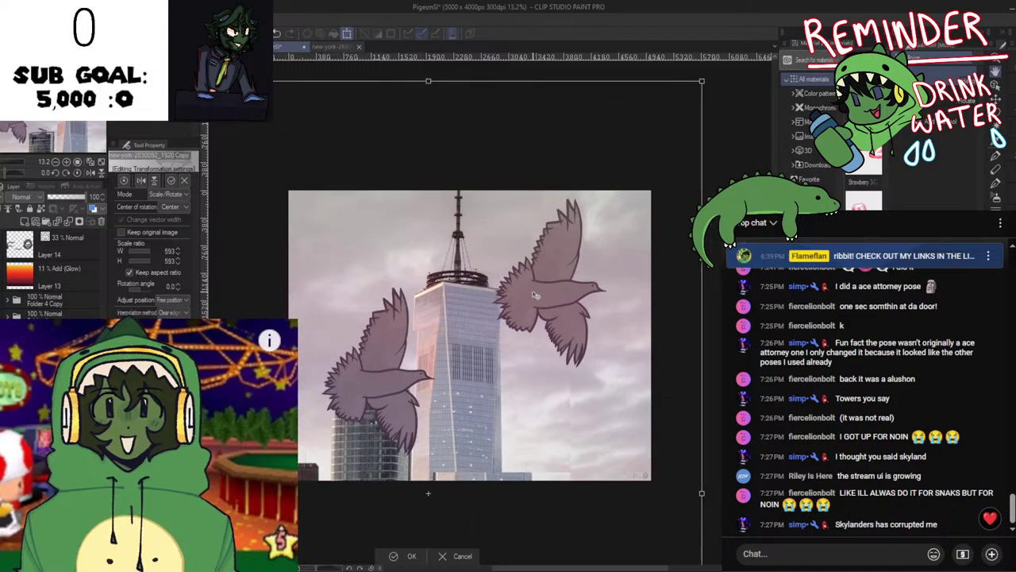
left_click_drag(462, 396, 543, 278)
scroll(539, 281, "up", 1)
scroll(565, 287, "down", 7)
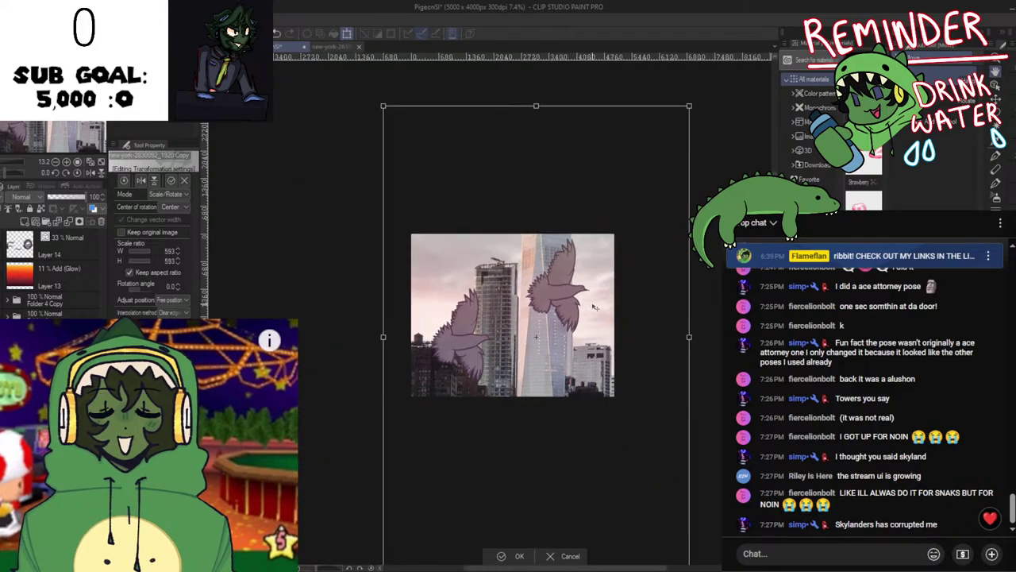
left_click_drag(689, 337, 642, 340)
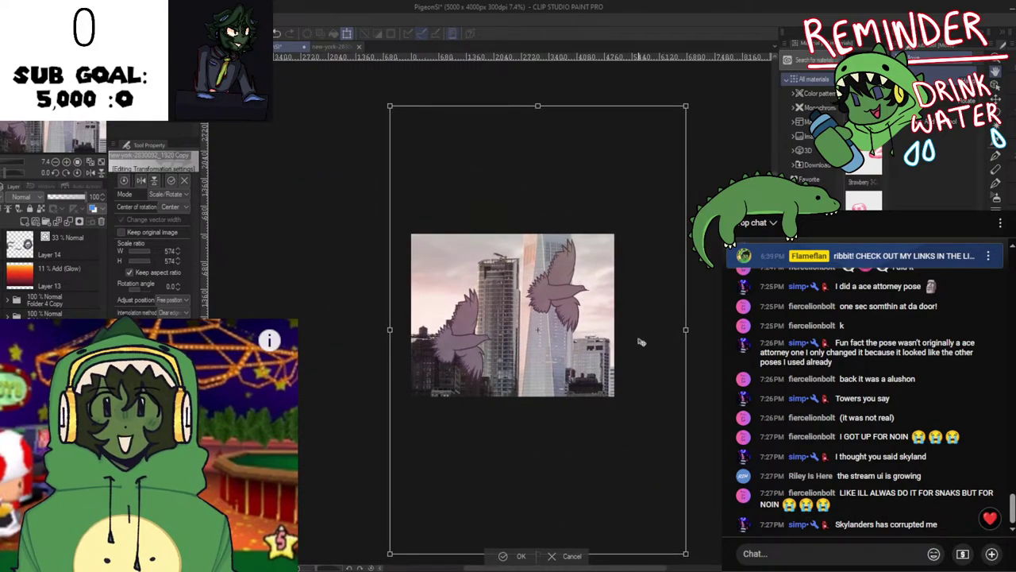
scroll(562, 385, "up", 2)
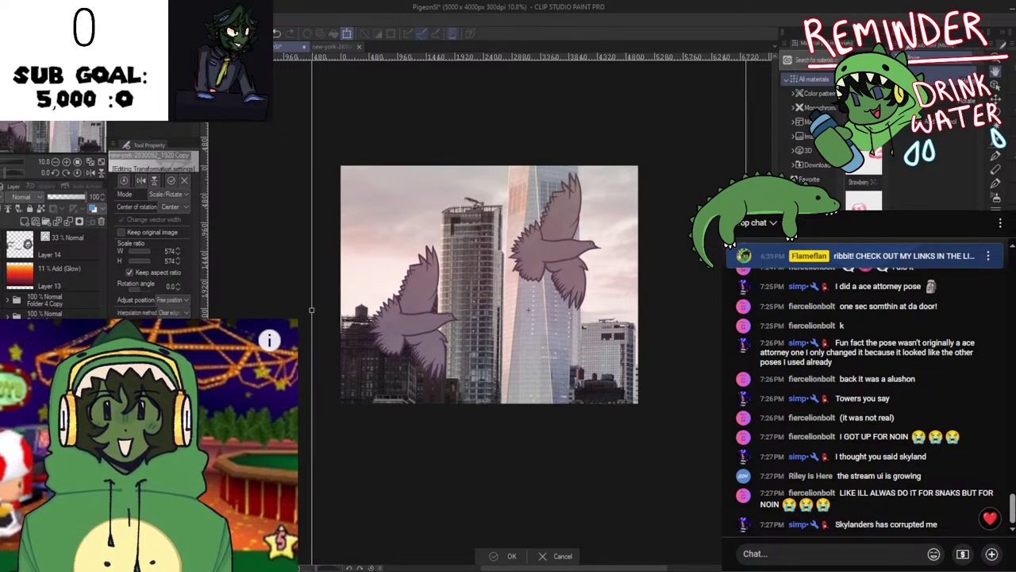
key("Return")
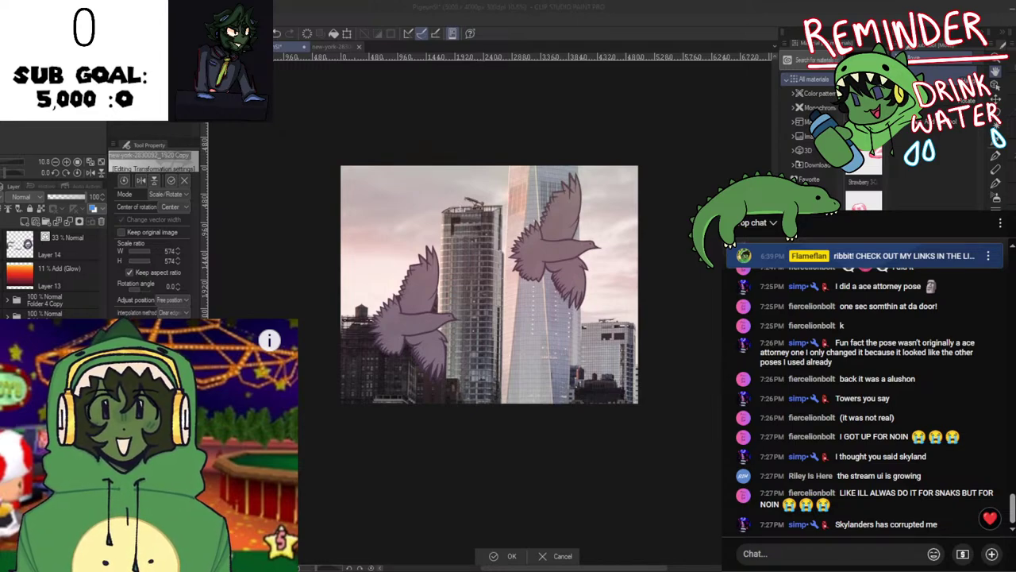
Try fading the skyline photo's layer to 60% and 89% opacity, and undo the opacity changes
key("space")
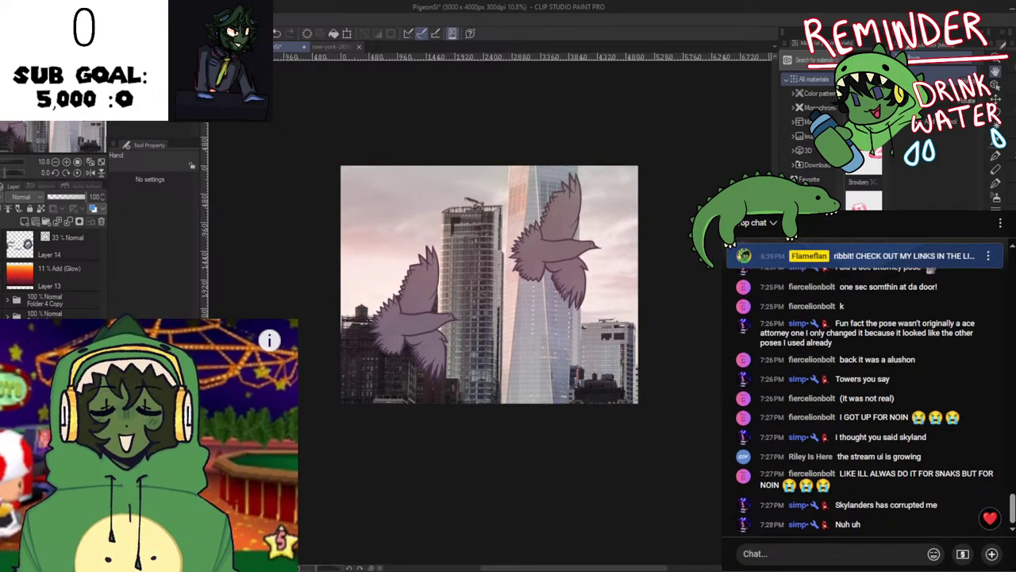
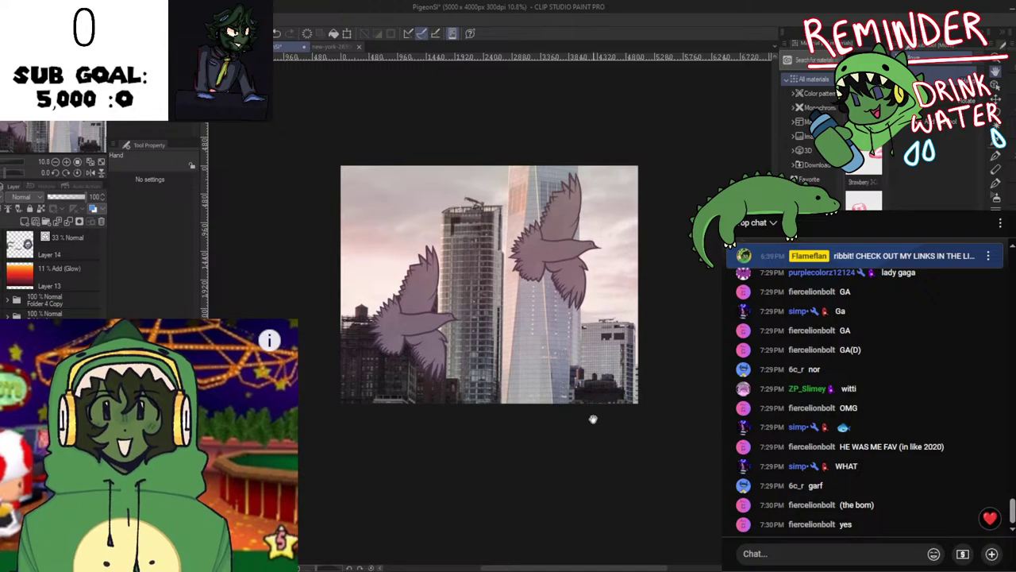
left_click_drag(593, 405, 609, 455)
scroll(609, 449, "up", 4)
scroll(588, 430, "down", 2)
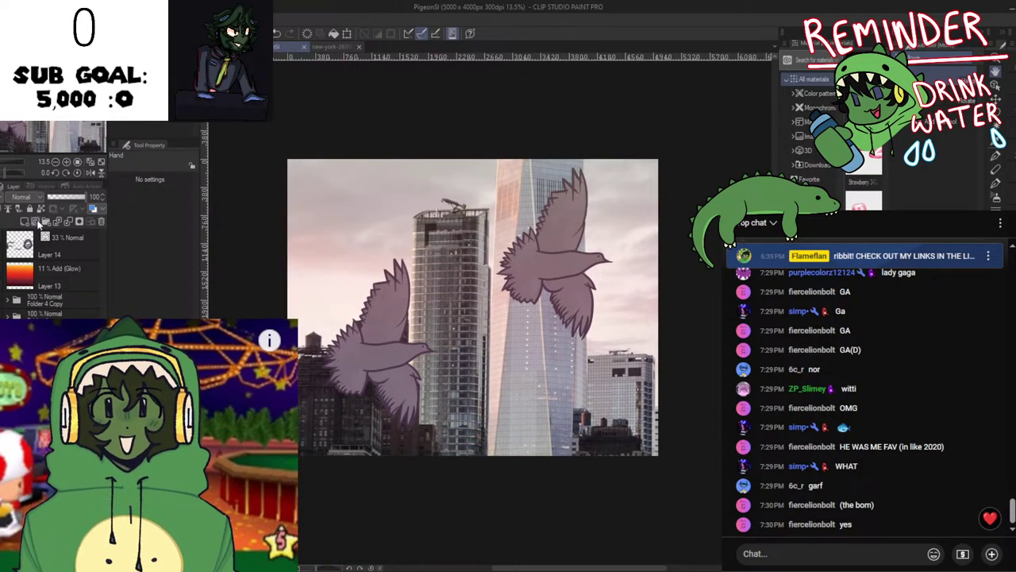
left_click_drag(67, 194, 73, 195)
scroll(600, 341, "up", 2)
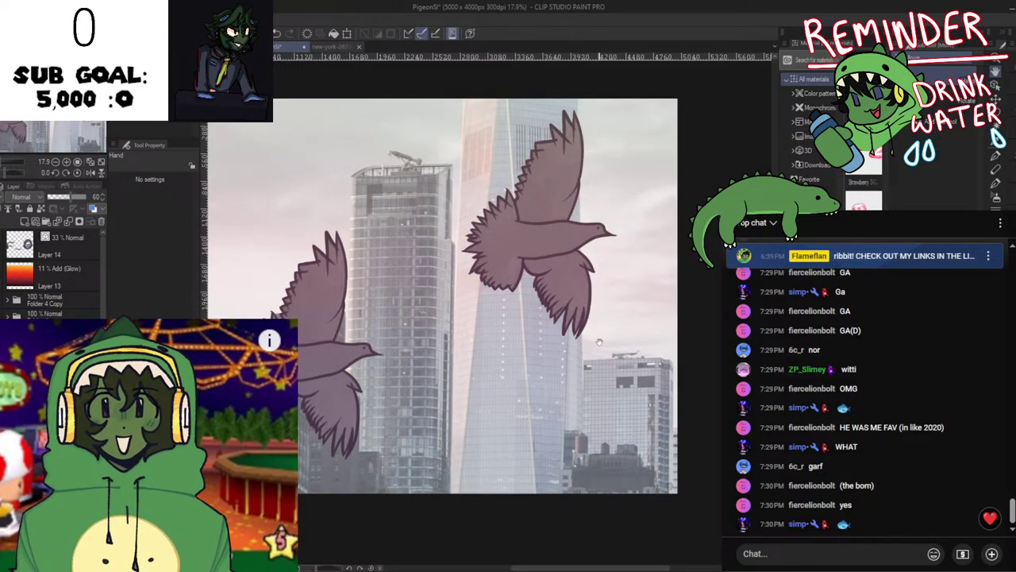
scroll(551, 363, "up", 3)
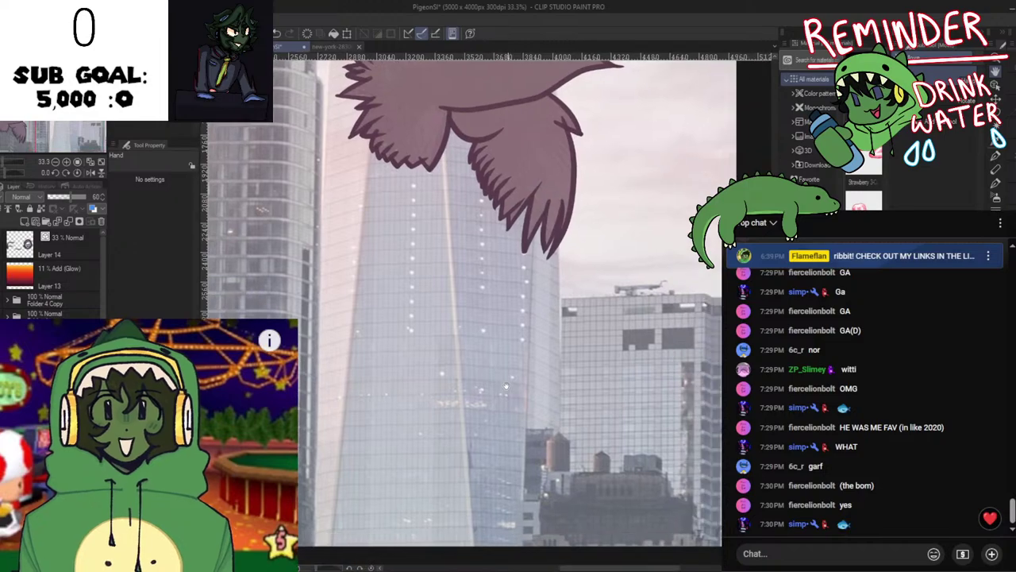
key("i")
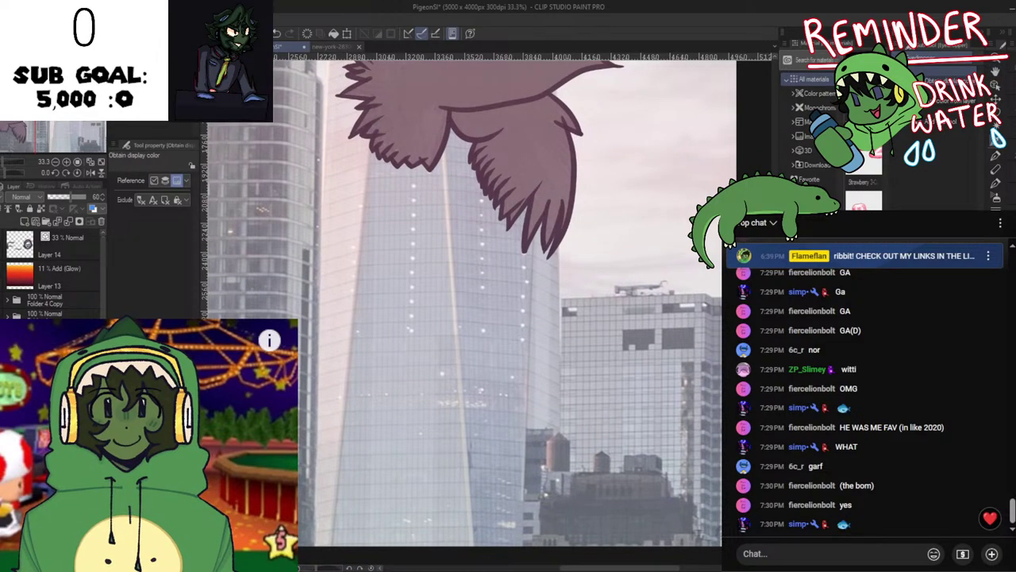
key("ctrl+z")
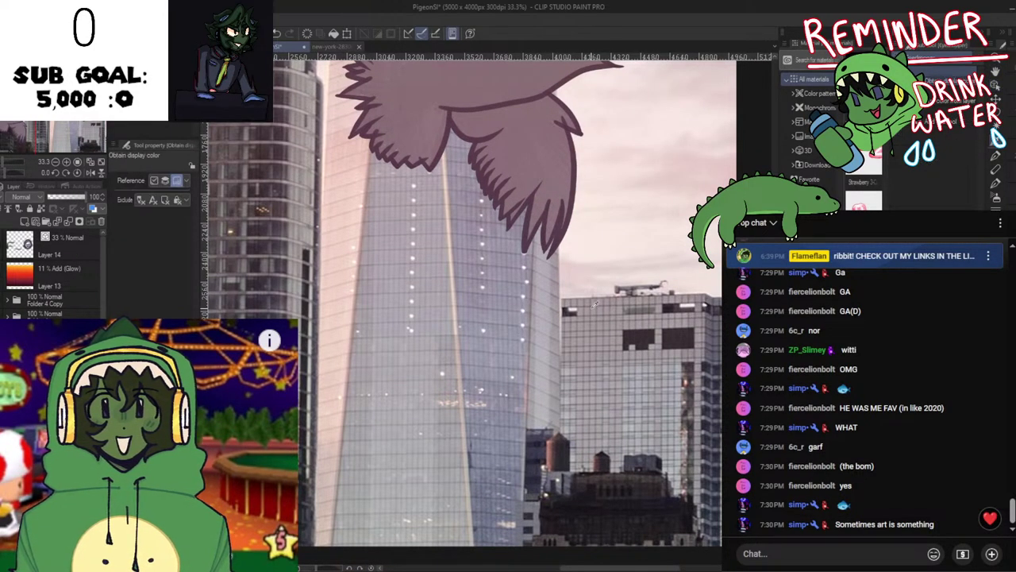
left_click_drag(73, 197, 57, 197)
key("ctrl+z")
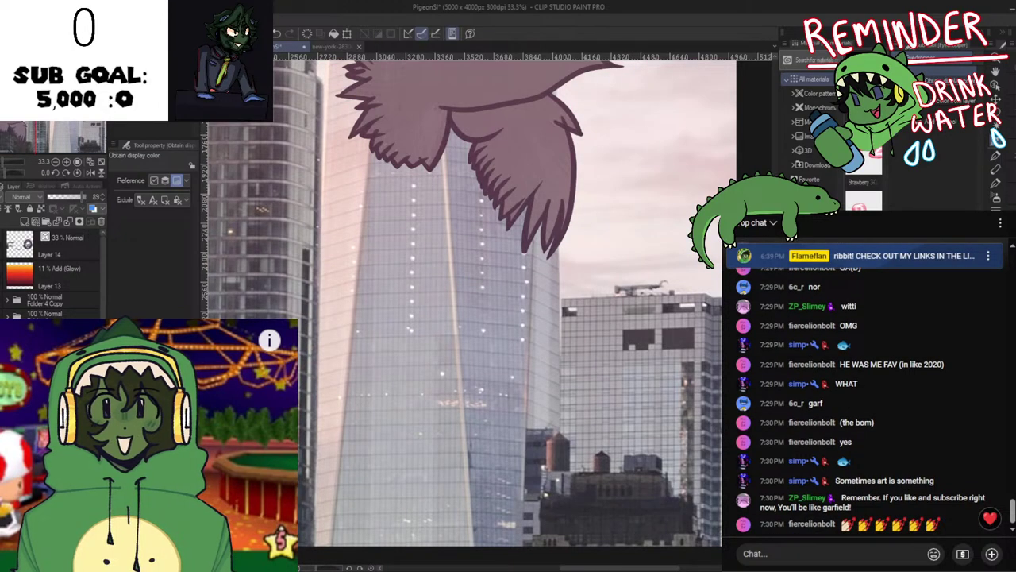
Trace the left edge and roofline of the glass office block beside the main tower, using the Easy Drawing G-Pen at size 70, stabilization 100
key("space")
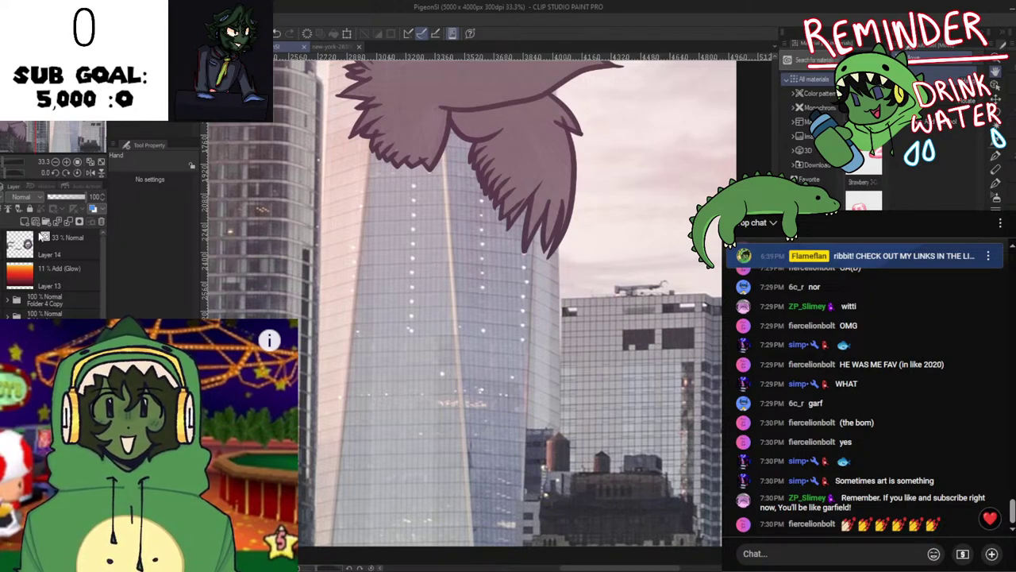
key("p")
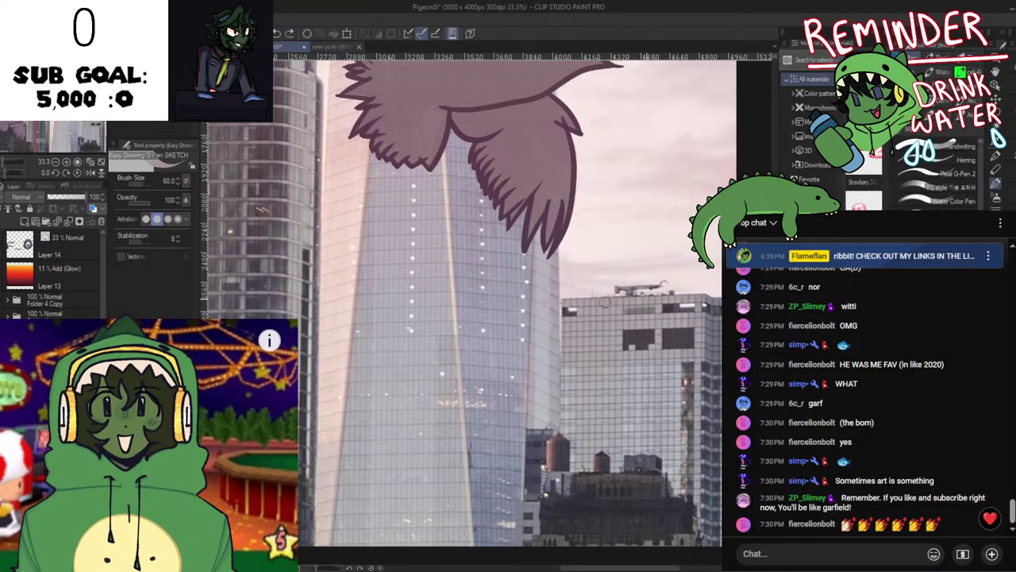
key("p")
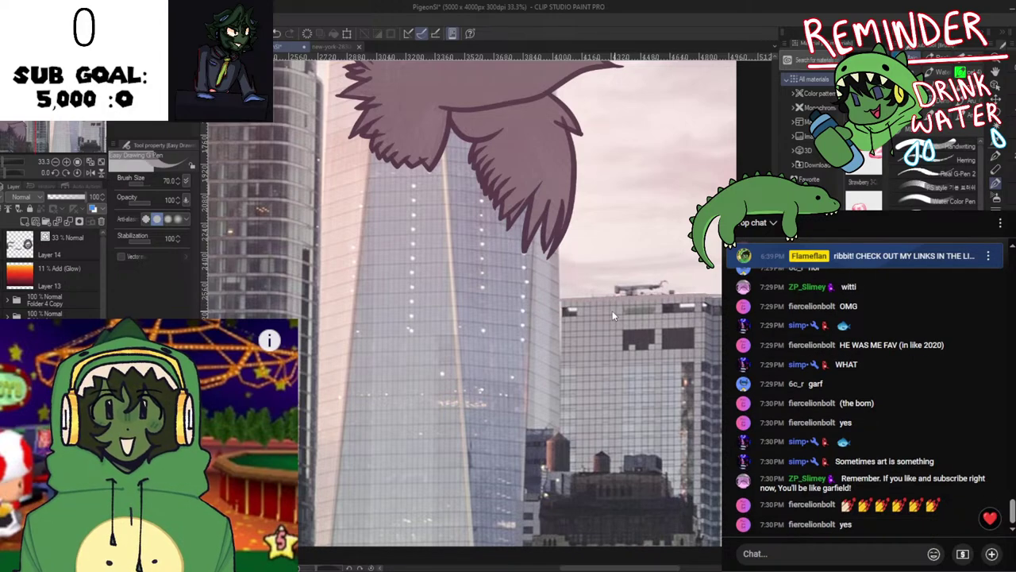
left_click_drag(581, 309, 449, 224)
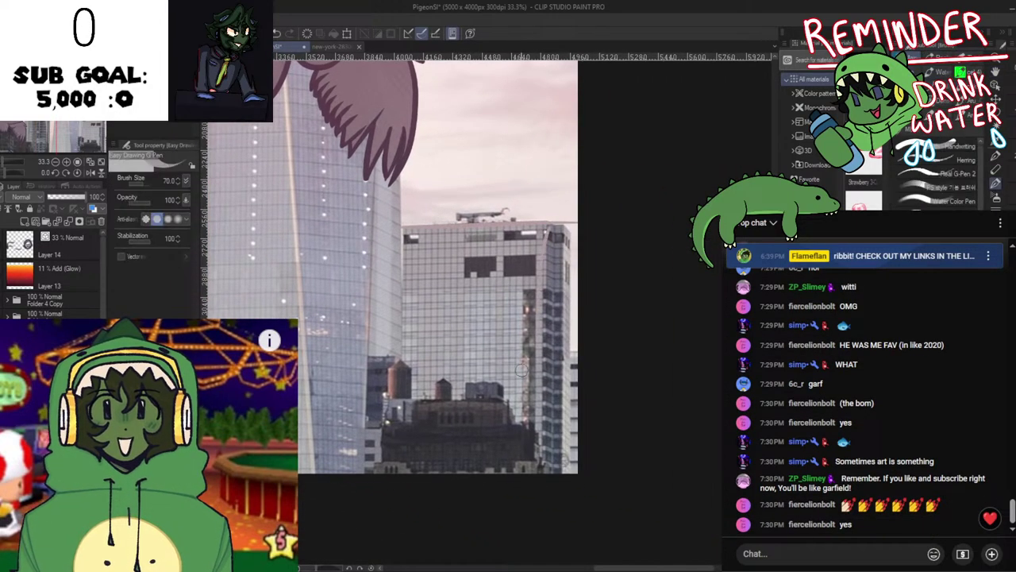
scroll(524, 324, "down", 1)
left_click_drag(524, 324, 460, 269)
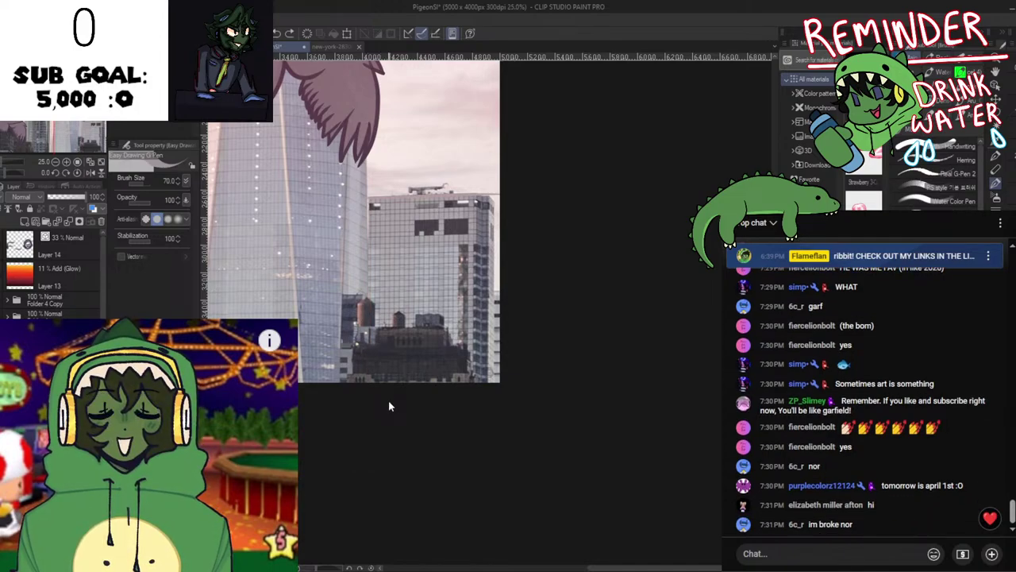
key("space")
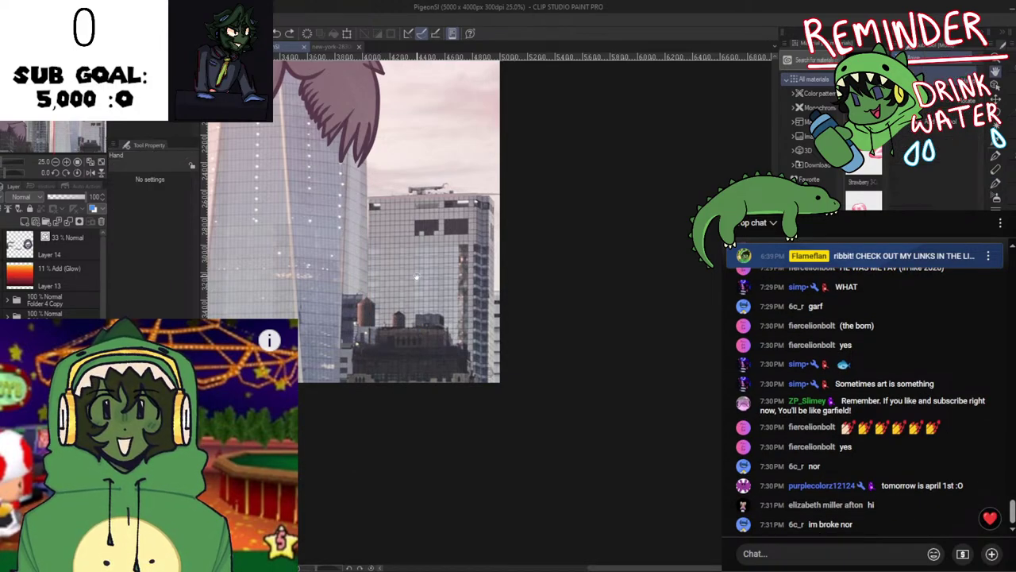
left_click_drag(389, 278, 437, 256)
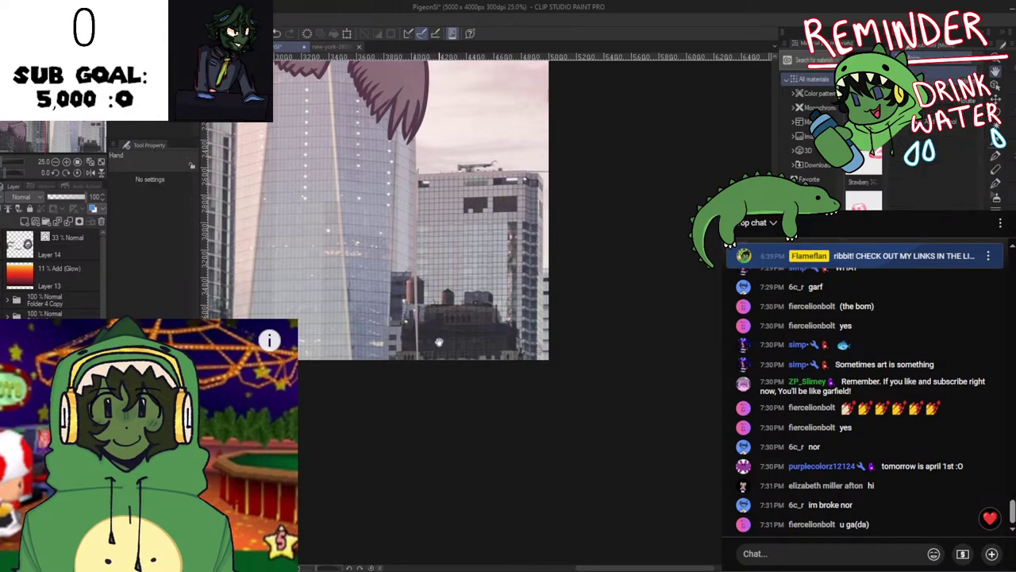
mouse_move(423, 346)
left_mouse_down()
mouse_move(371, 329)
mouse_move(414, 330)
left_mouse_up()
scroll(499, 308, "up", 1)
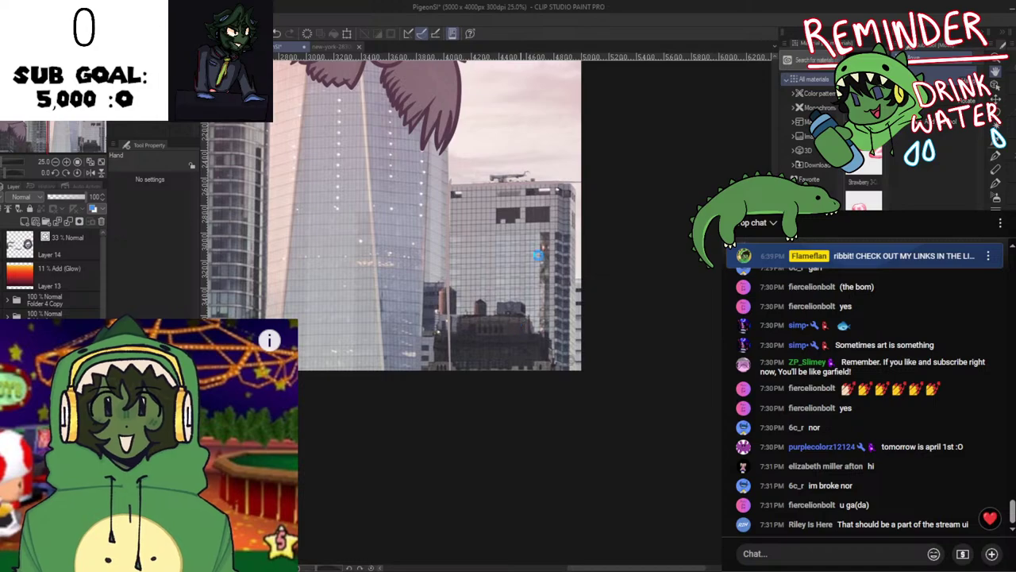
Trace the office block's vertical edges near the canvas border and hide the skyline photo layer to reveal the sketch lines
key("p")
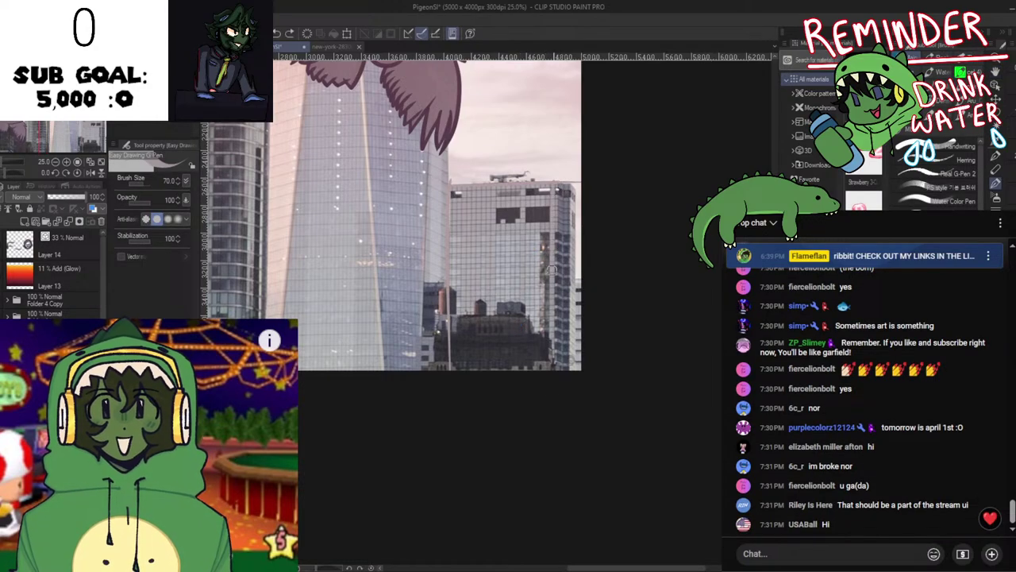
key("h")
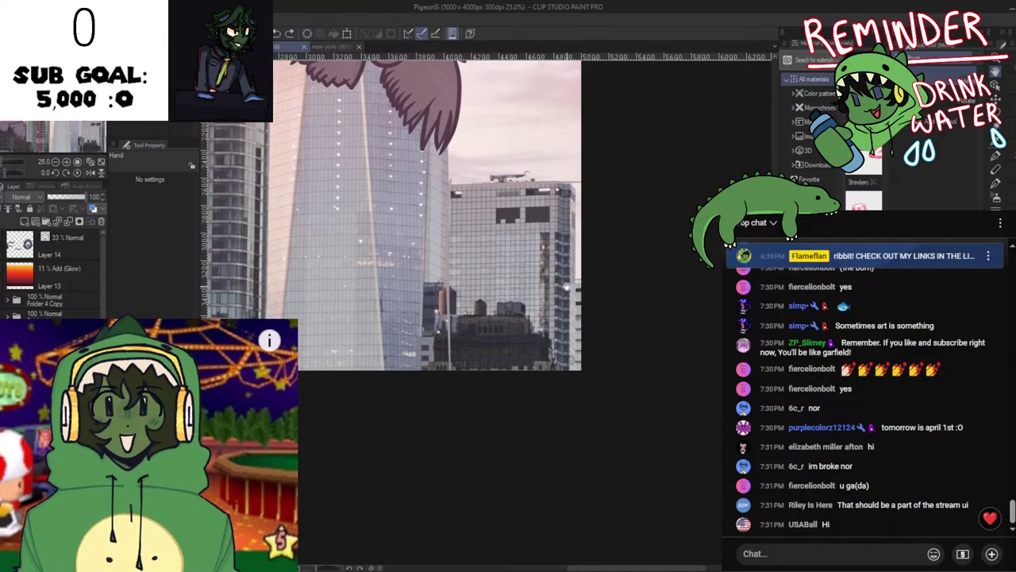
key("p")
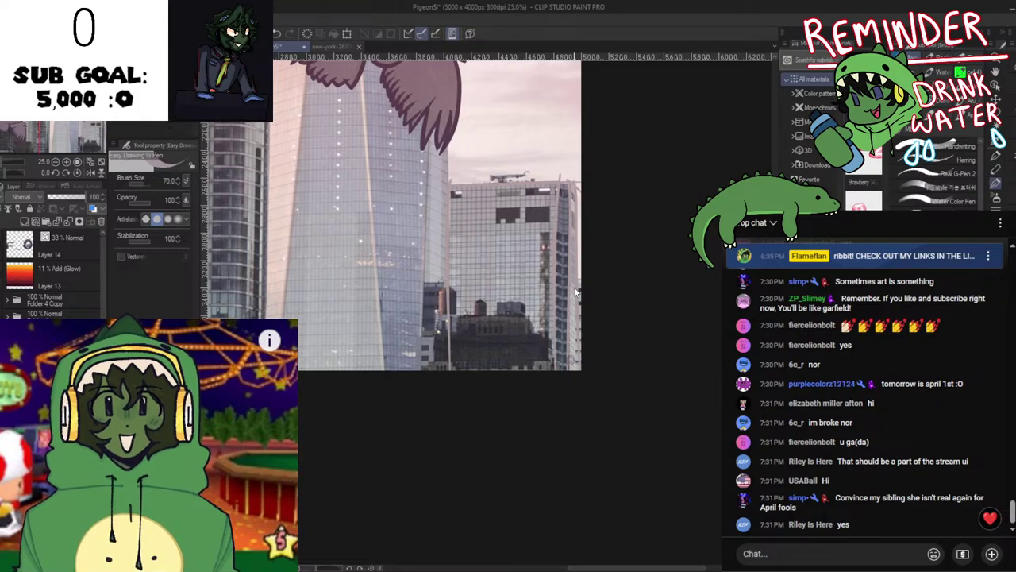
key("ctrl+s")
key("space")
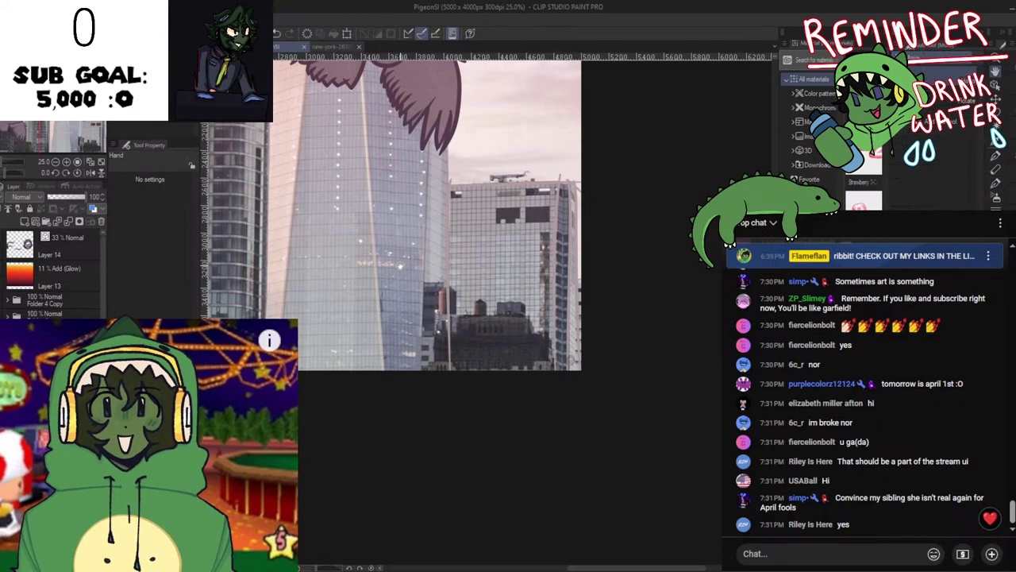
key("h")
key("h")
scroll(463, 306, "up", 1)
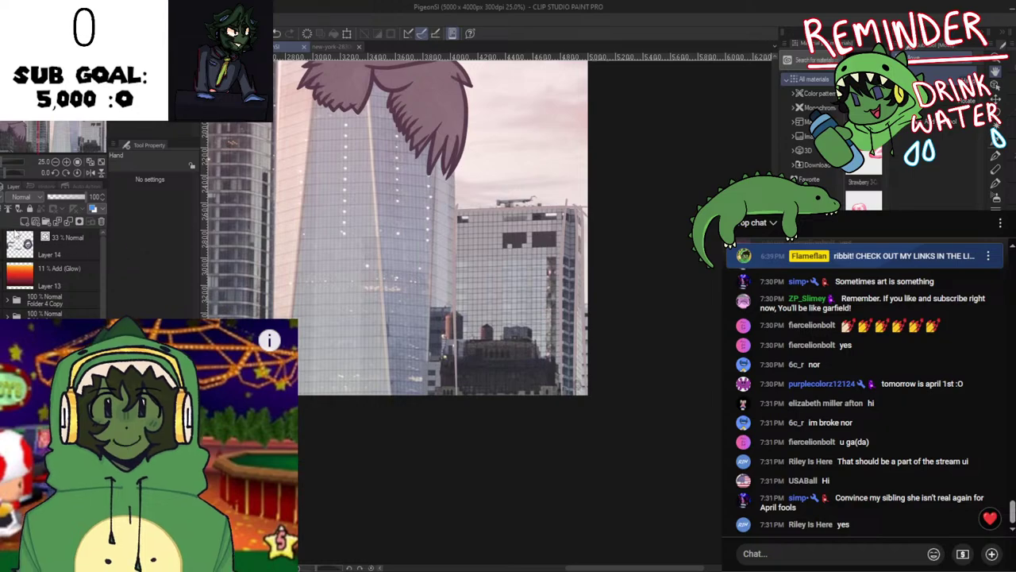
left_click(25, 224)
left_click(4, 397)
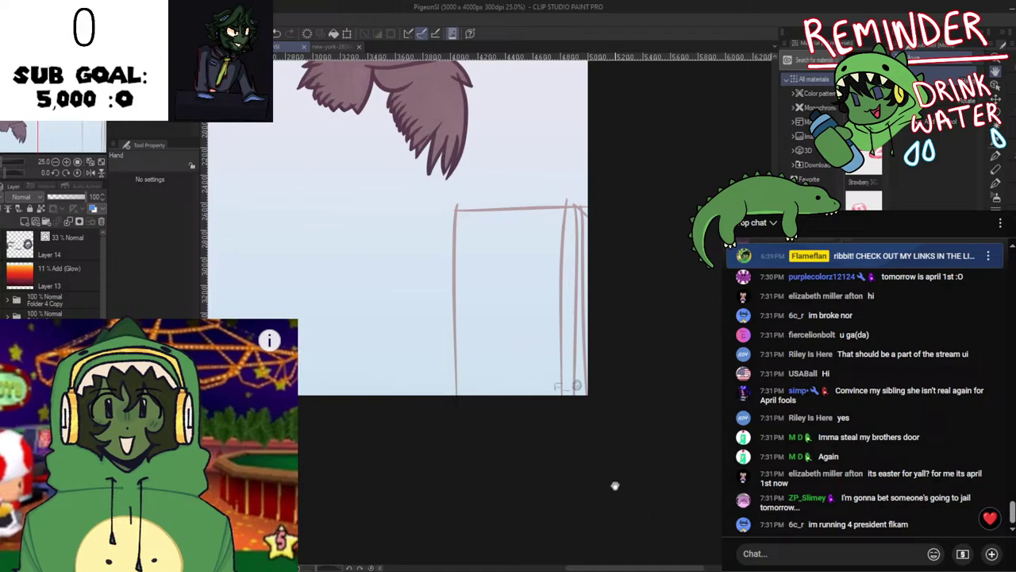
Pick out the overlay layers covering the sky around the building sketch and hide the pale blue tint
left_click_drag(529, 382, 589, 457)
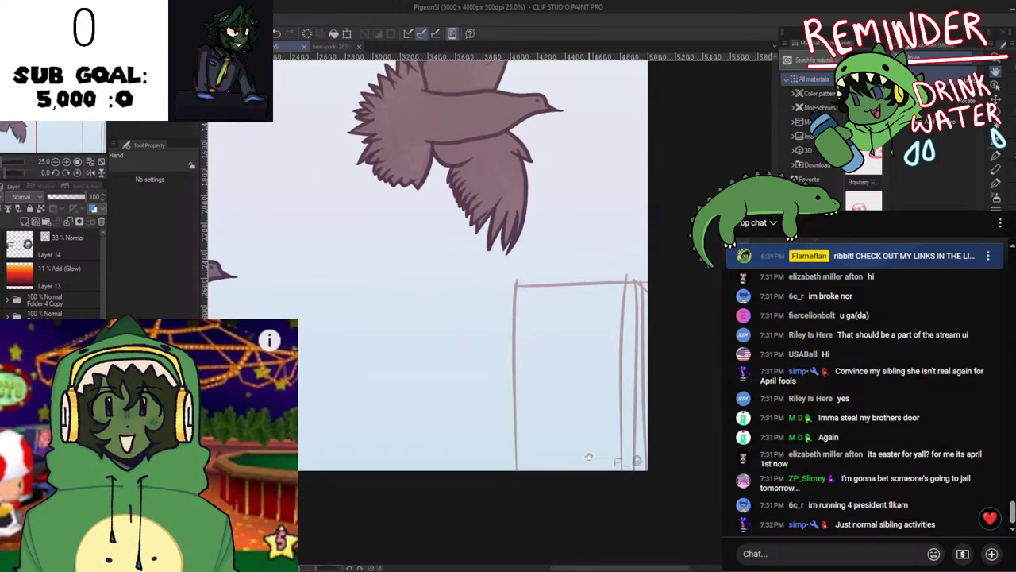
scroll(484, 389, "down", 1)
scroll(560, 397, "up", 2)
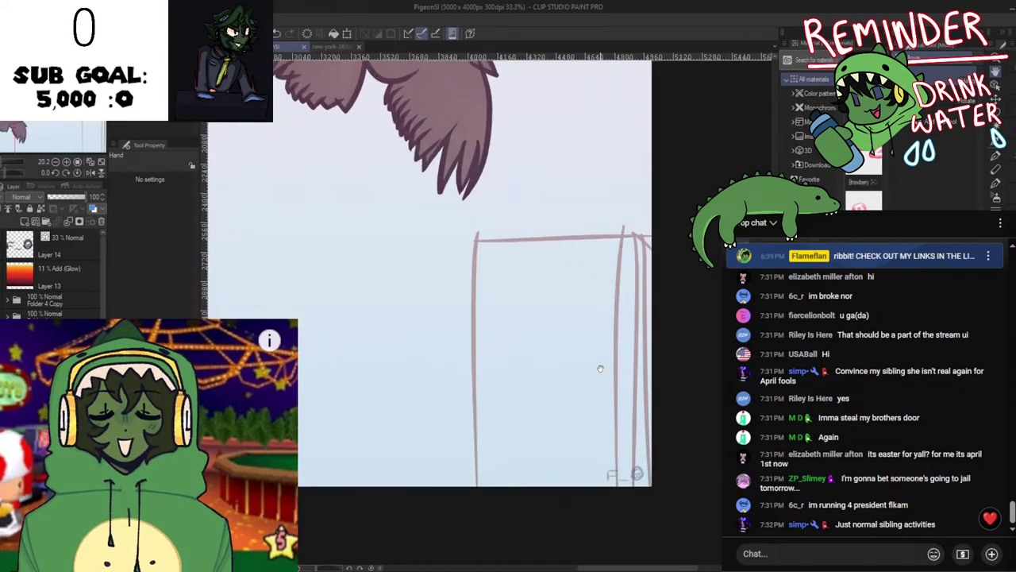
key("p")
left_click(529, 244, "ctrl+shift")
left_click(478, 285, "ctrl+shift")
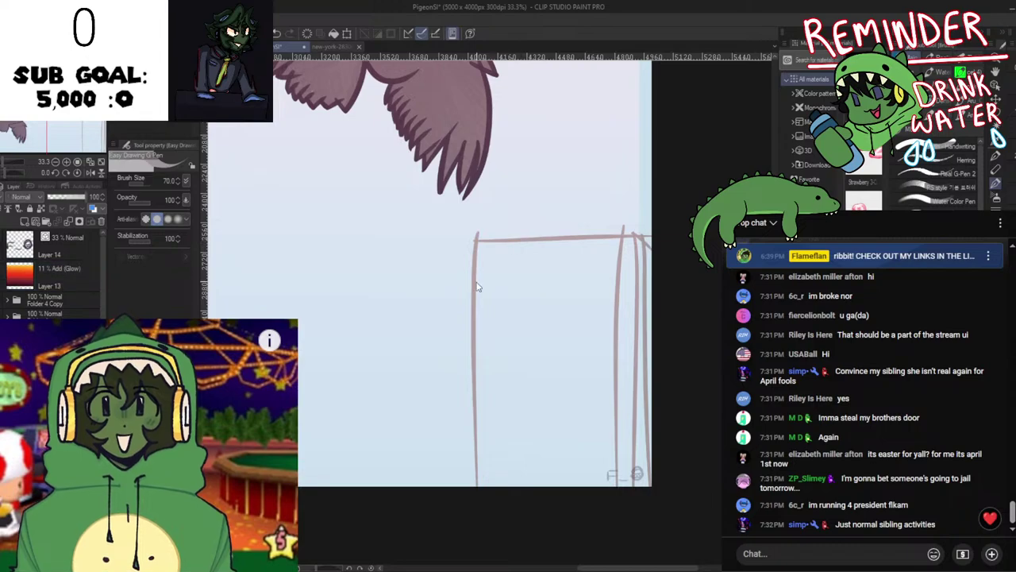
left_click(543, 241, "ctrl+shift")
left_click(458, 308, "ctrl+shift")
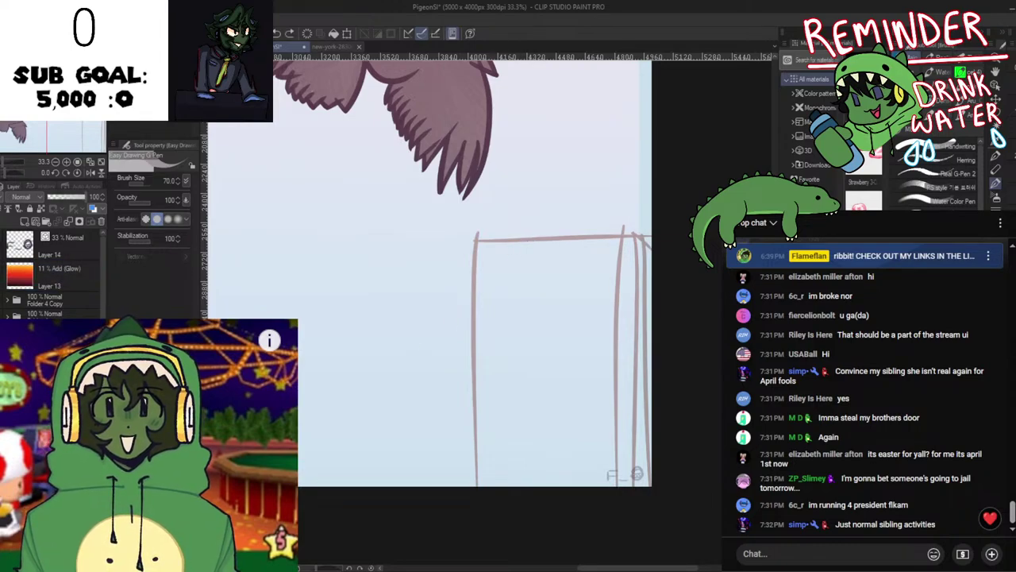
key("ctrl+z")
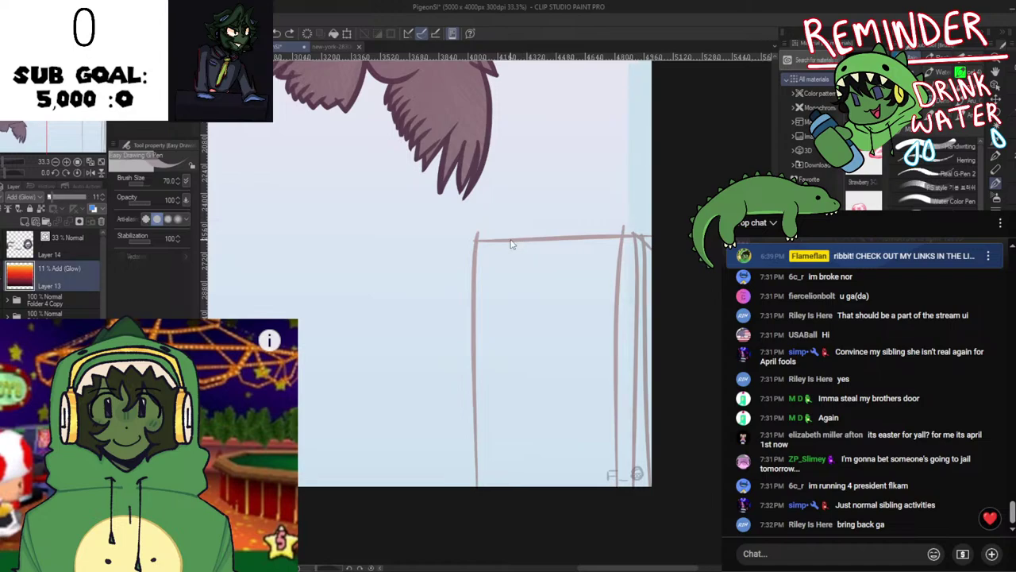
key("ctrl+y")
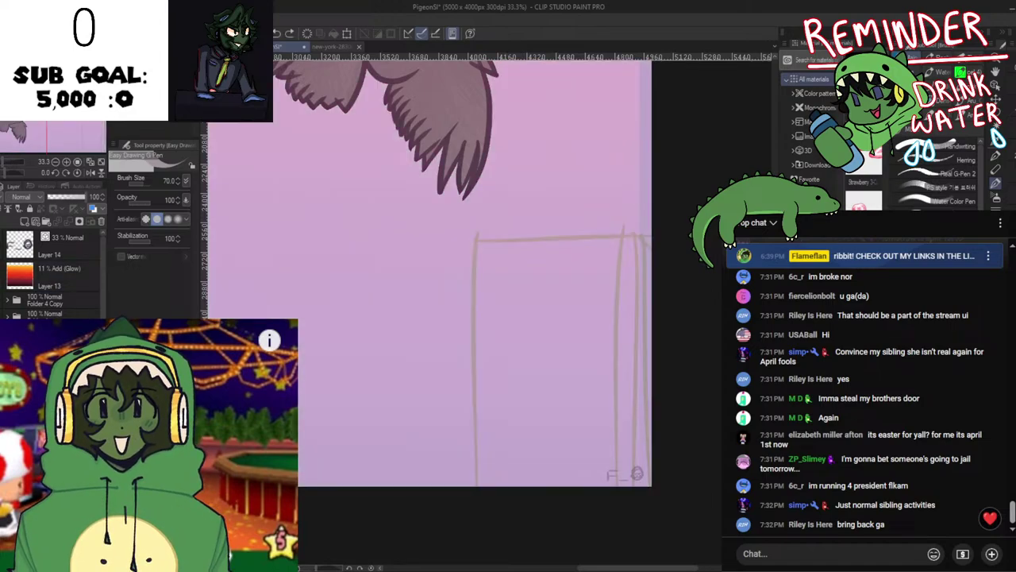
Hide the remaining colour gradient effects over the sky and pigeons, and make a layer inside Folder 5 active
left_click(538, 247, "ctrl+shift")
scroll(52, 286, "down", 2)
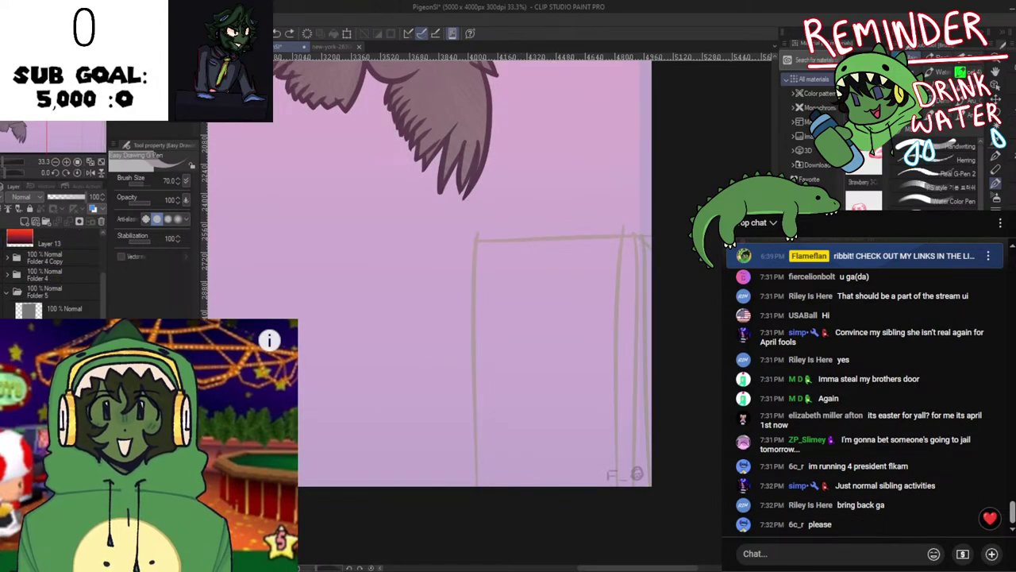
left_click(52, 349)
left_click(1, 349)
key("ctrl+z")
scroll(557, 354, "down", 4)
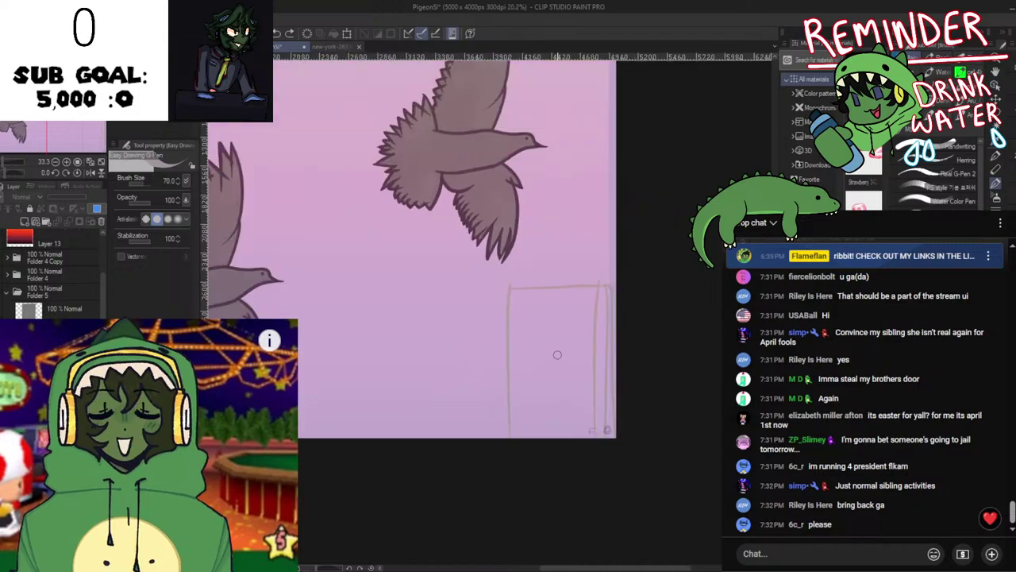
key("ctrl+z")
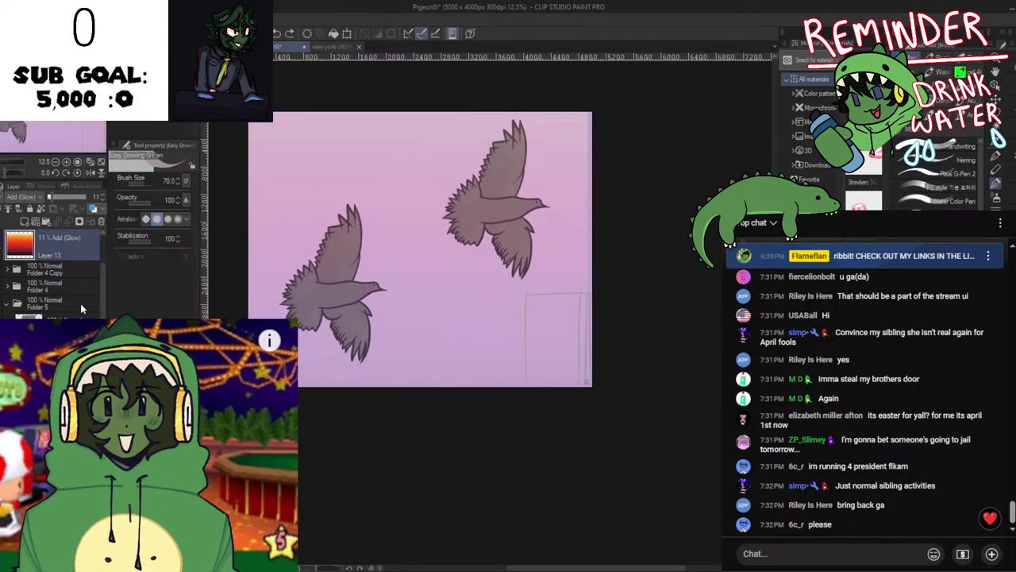
left_click(73, 353)
scroll(575, 338, "up", 3)
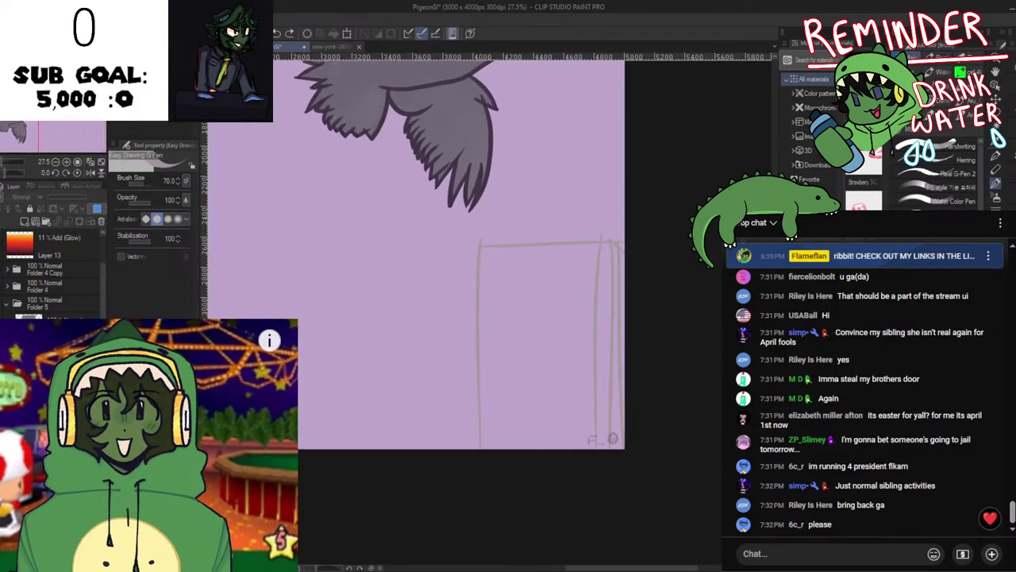
Select and delete the inner vertical line of the building sketch near the canvas edge
scroll(576, 261, "up", 2)
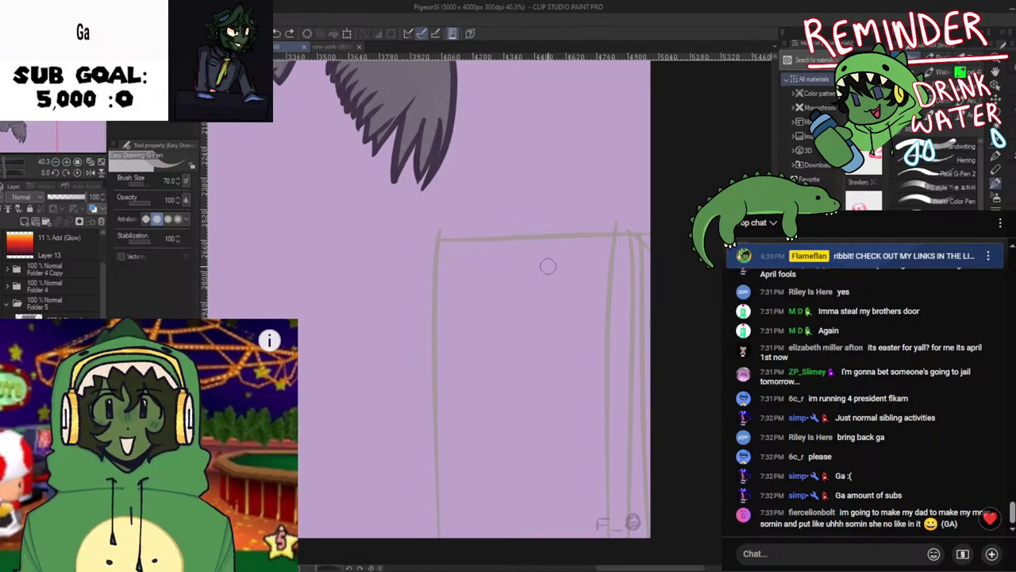
key("h")
key("h")
left_click_drag(444, 255, 376, 231)
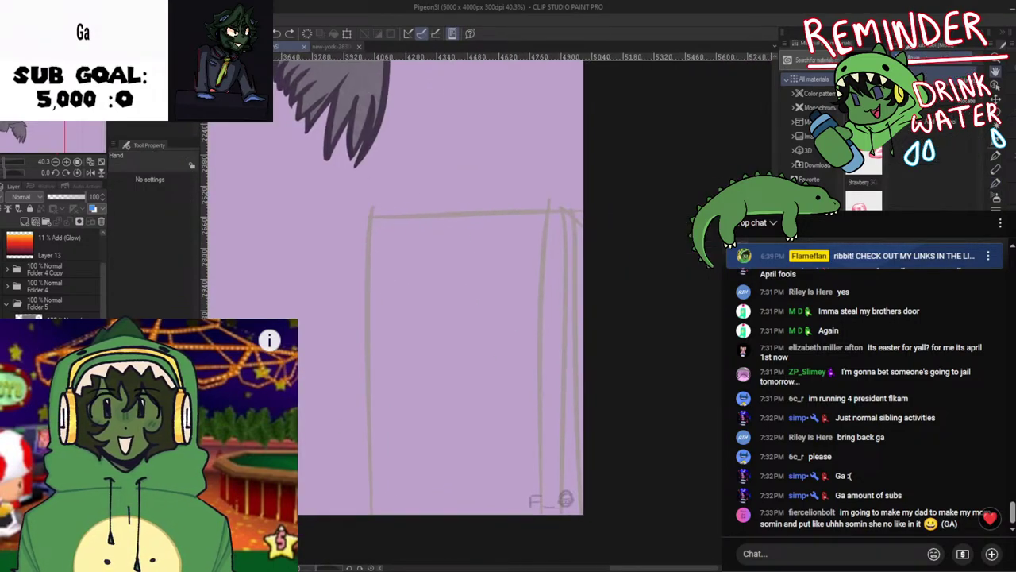
left_click_drag(445, 433, 369, 377)
left_click(467, 305, "ctrl")
key("Delete")
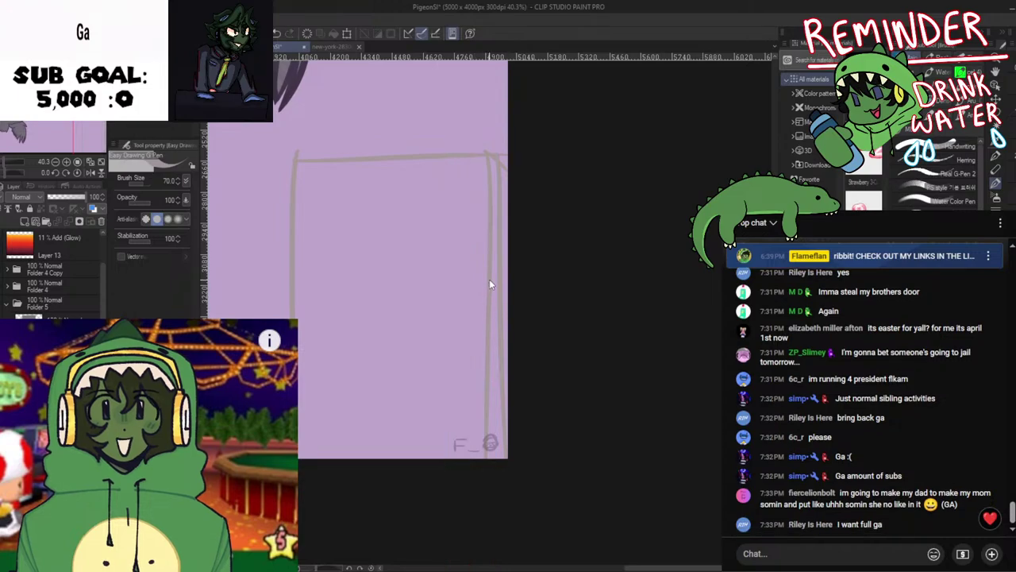
Try a shifted copy of the neighbouring vertical line as the building's inner edge, and undo it
left_click(489, 280, "ctrl")
left_click_drag(491, 276, 468, 277)
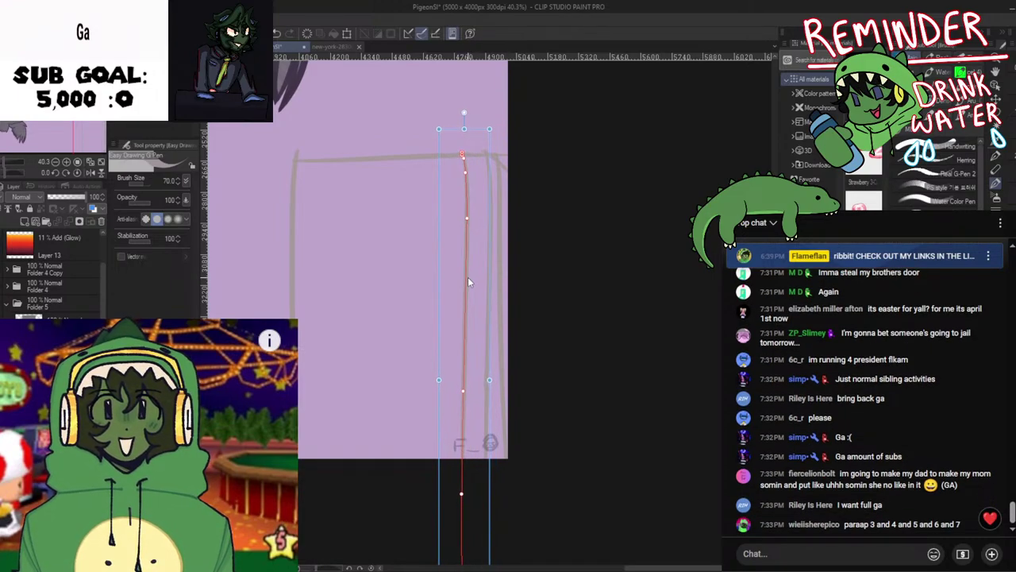
key("space")
scroll(487, 330, "down", 1)
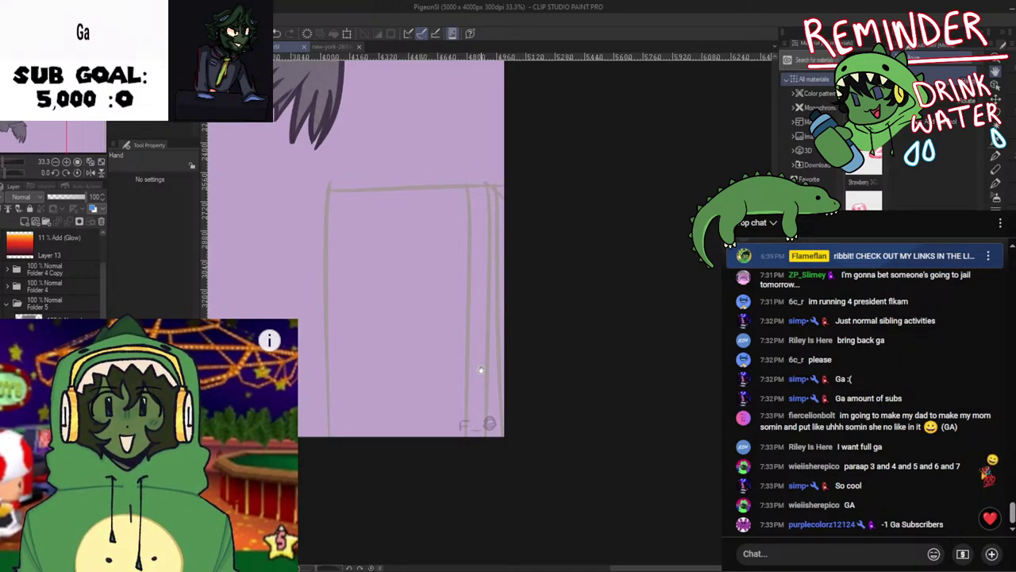
key("ctrl+z")
key("ctrl+z")
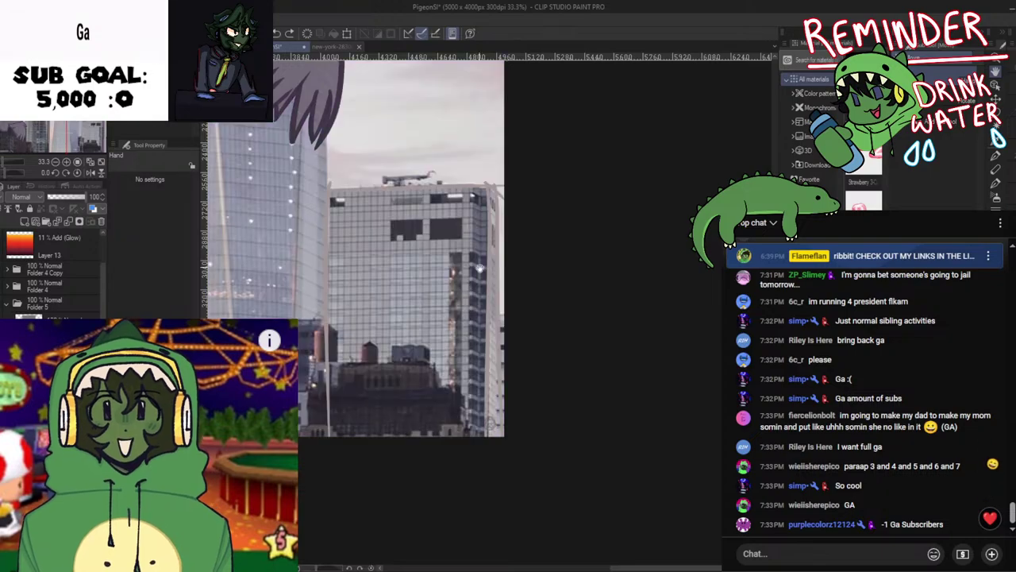
Retrace the building's inner vertical edge over the skyline photo from roofline to canvas bottom, and hide the photo
key("p")
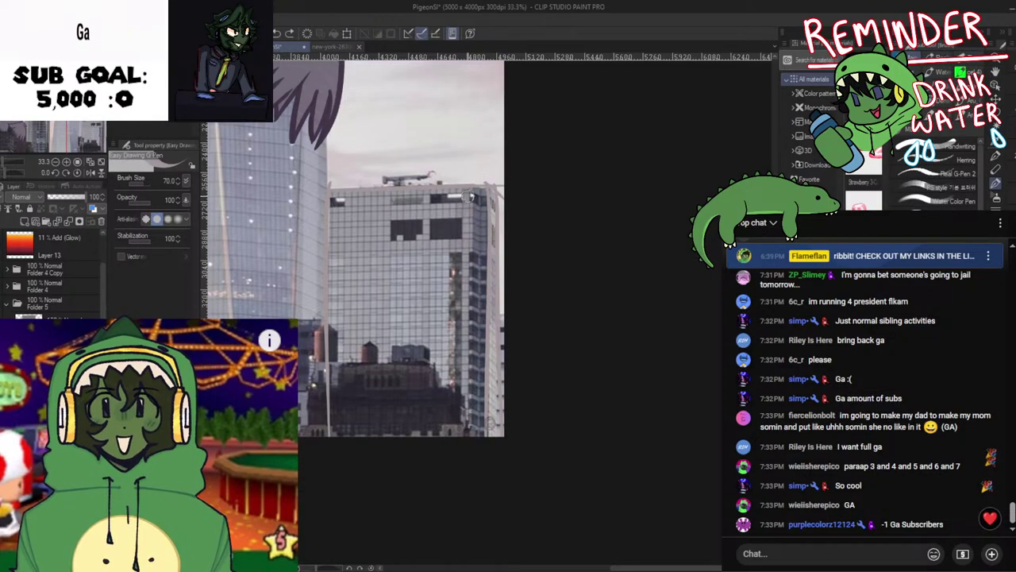
left_click_drag(478, 186, 481, 356)
key("ctrl+z")
mouse_move(480, 183)
left_mouse_down()
mouse_move(481, 433)
mouse_move(470, 316)
mouse_move(469, 440)
left_mouse_up()
key("ctrl+z")
left_click(3, 381)
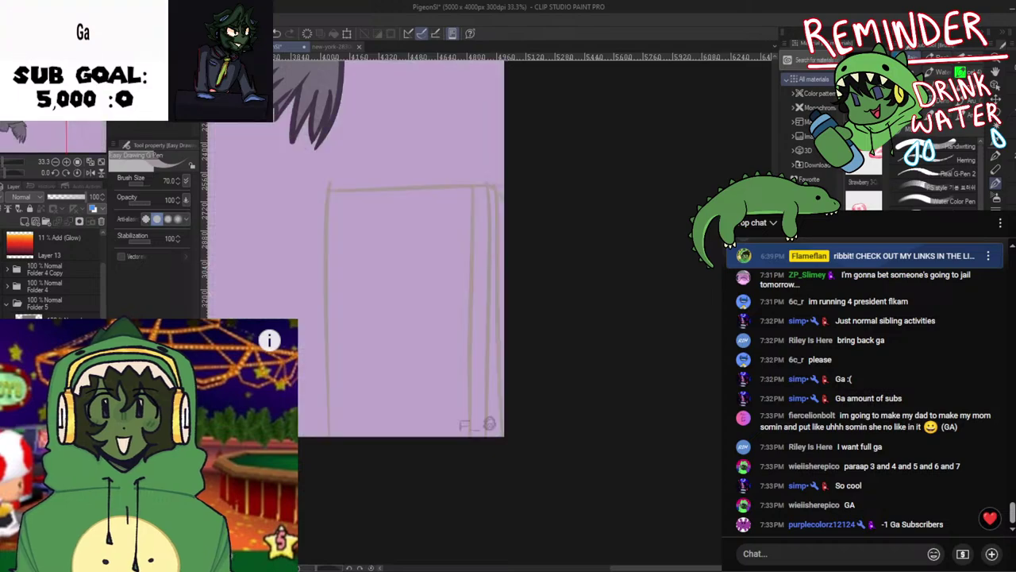
Show the skyline photo again and undo the last strokes along the building's outer edge
key("space")
key("h")
key("h")
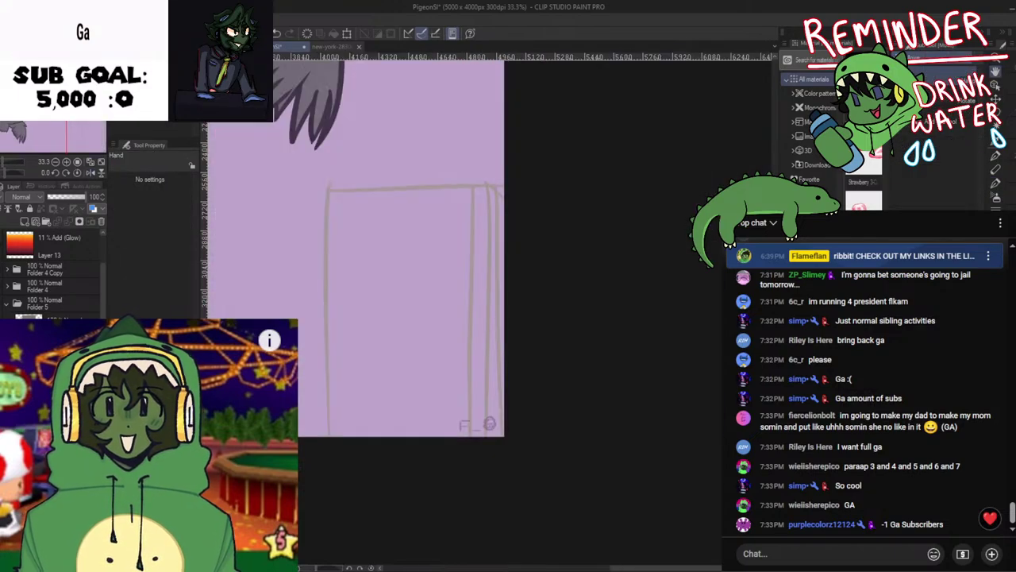
left_click(3, 381)
scroll(501, 203, "up", 1)
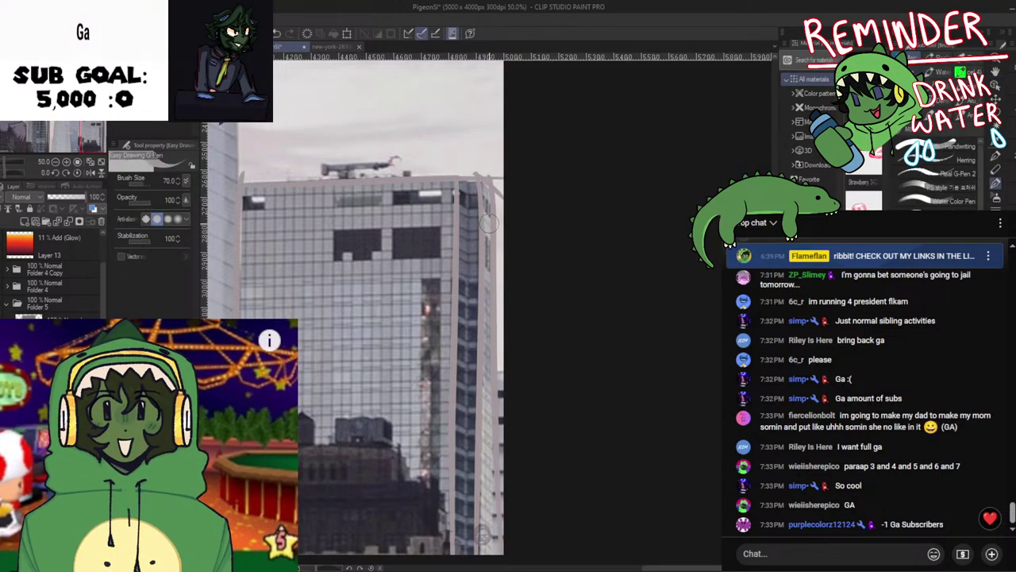
key("ctrl+z")
key("ctrl+z")
key("ctrl+z")
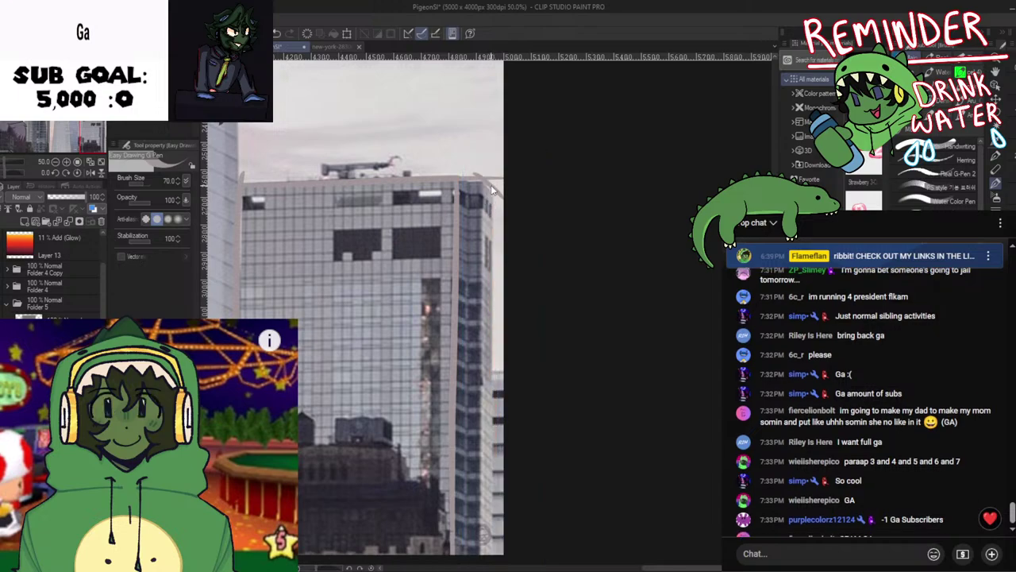
Select the building's roofline stroke and shorten it so it no longer overshoots the front corner
key("ctrl")
key("ctrl")
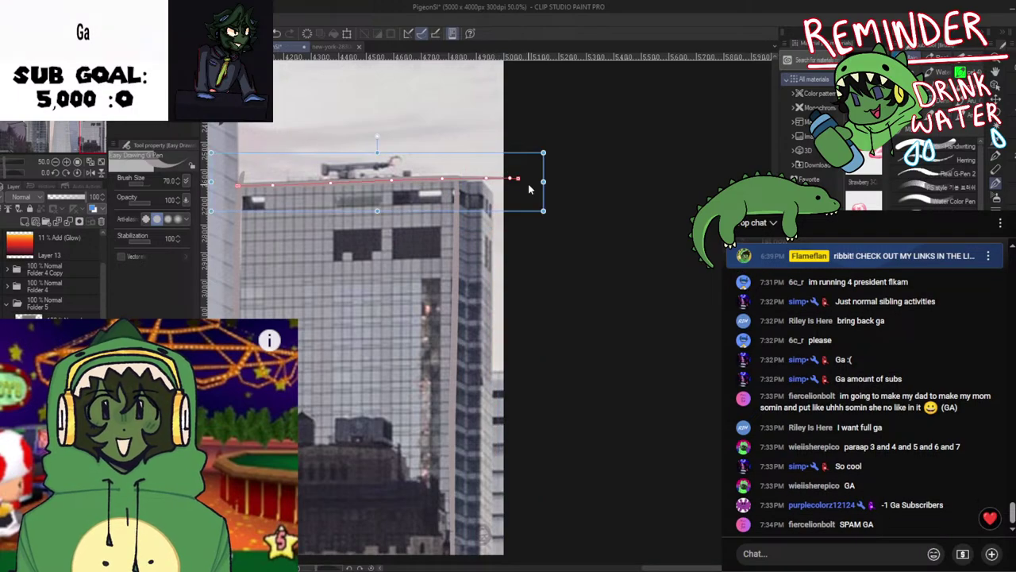
left_click_drag(543, 181, 498, 181)
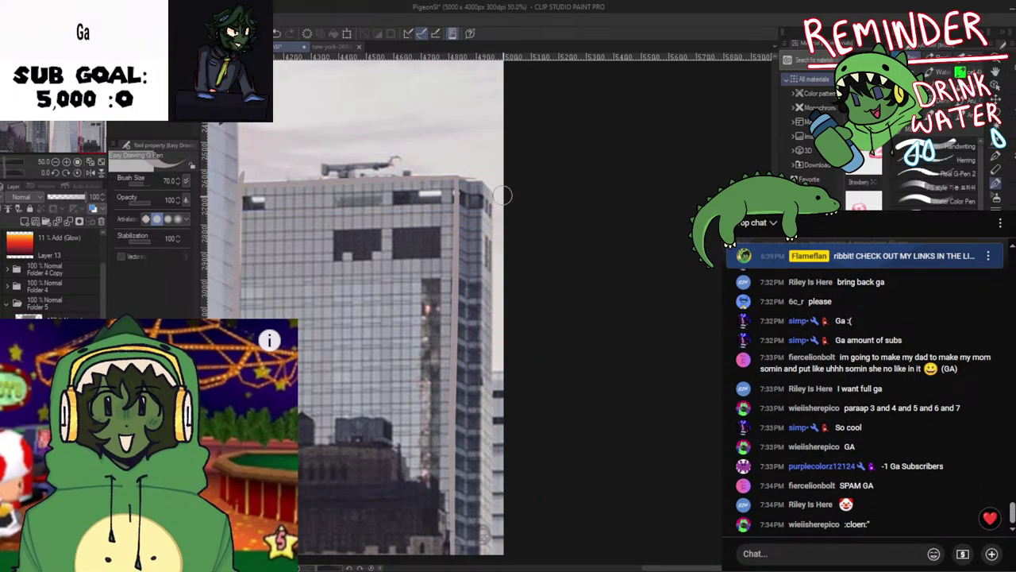
key("space")
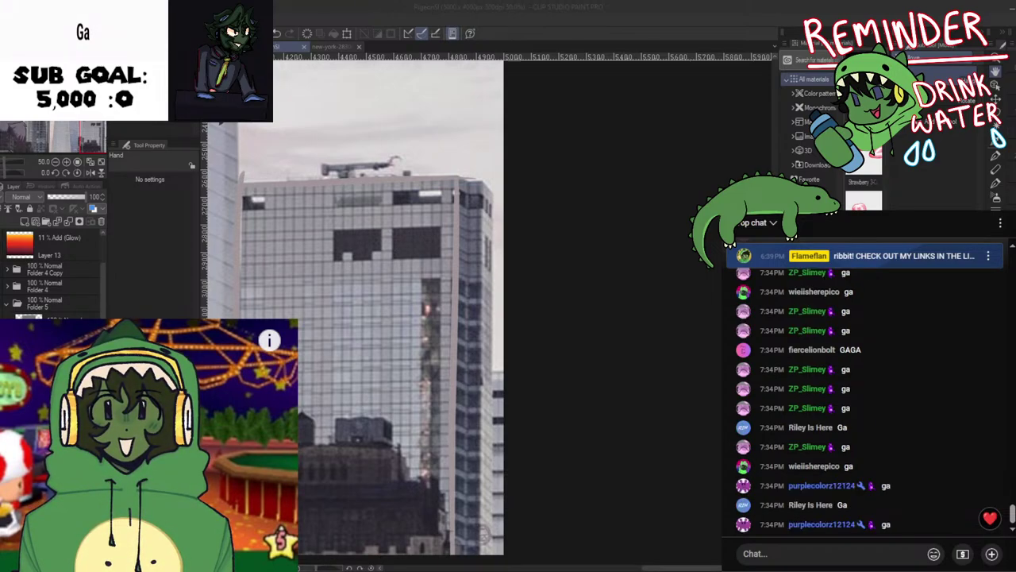
left_click(688, 525)
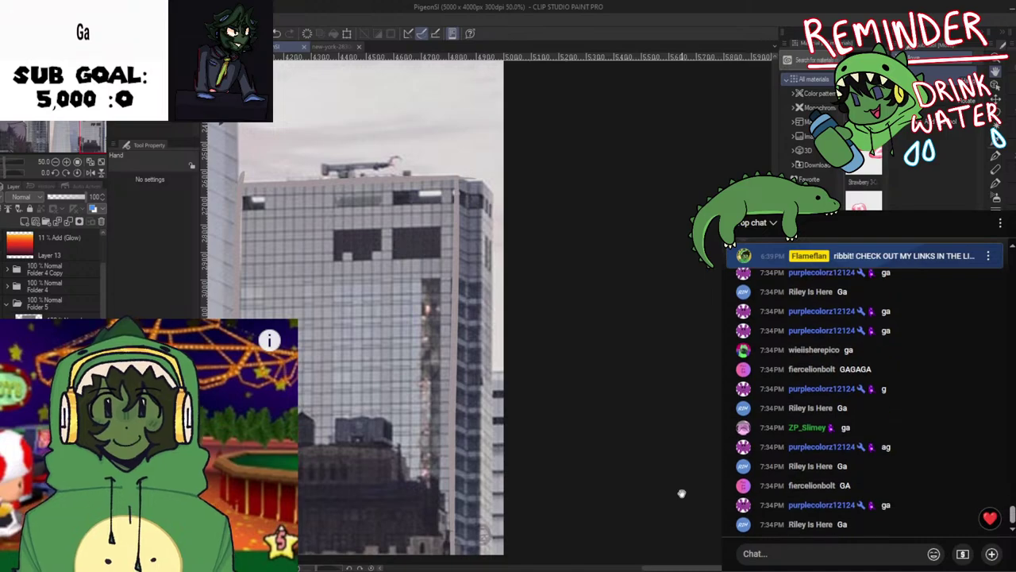
Draw the short sloping roof edge of the building's side face, starting from the front corner of the roofline
scroll(463, 170, "up", 1)
left_click_drag(465, 175, 485, 224)
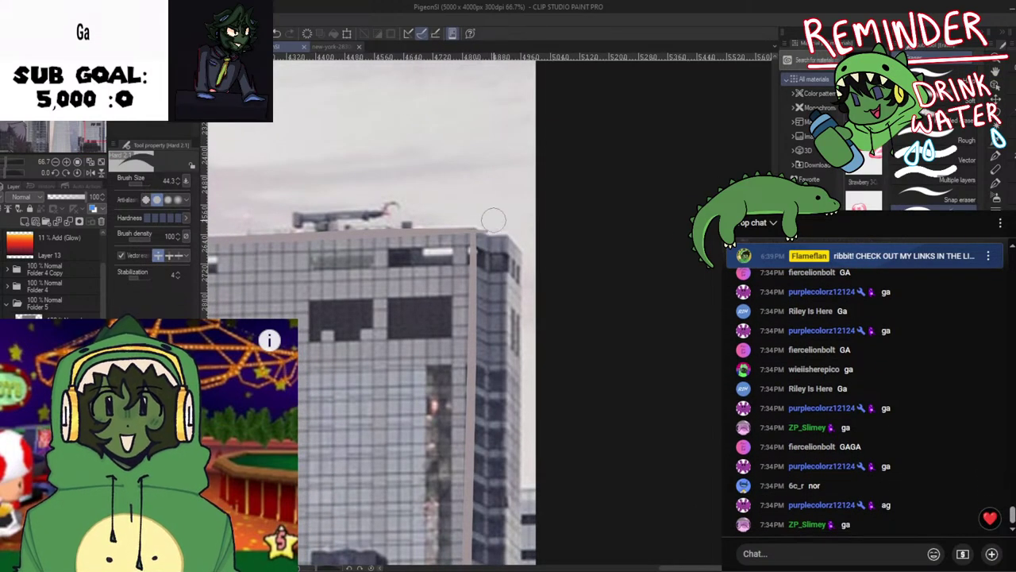
key("p")
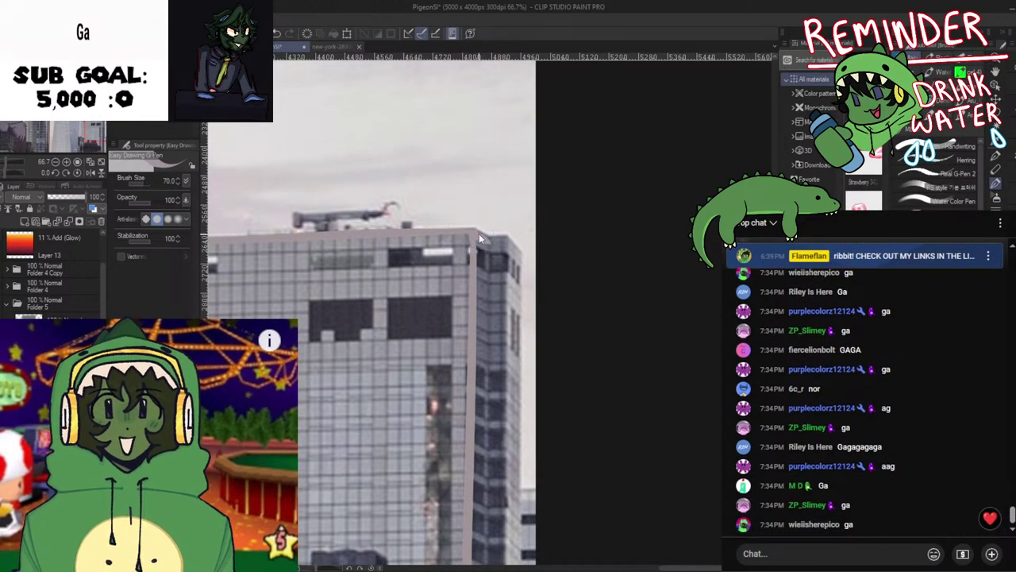
left_click_drag(474, 230, 514, 242)
scroll(540, 278, "down", 2)
left_click_drag(559, 302, 504, 150)
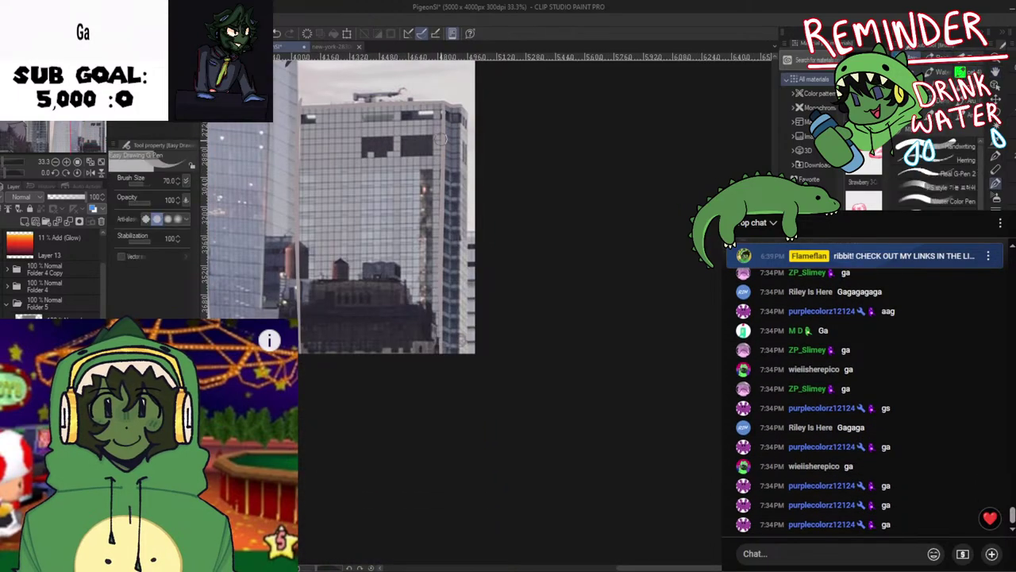
Duplicate the front corner's vertical line and place the copy over the inner edge of the building's side face
left_click(446, 166, "ctrl")
key("ctrl+c")
key("ctrl+v")
left_click_drag(446, 167, 461, 167)
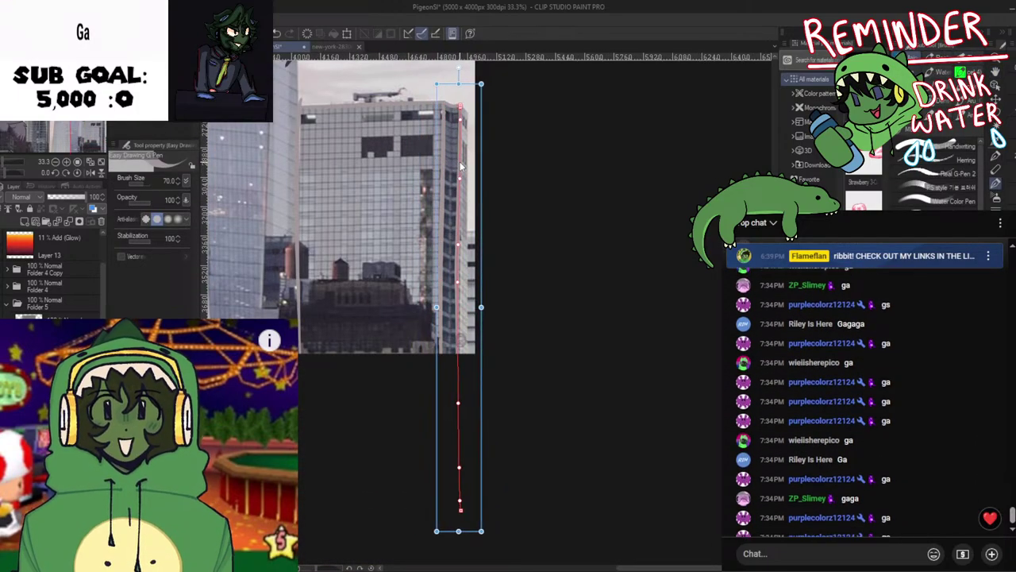
key("ctrl+z")
scroll(508, 154, "up", 2)
scroll(433, 106, "up", 1)
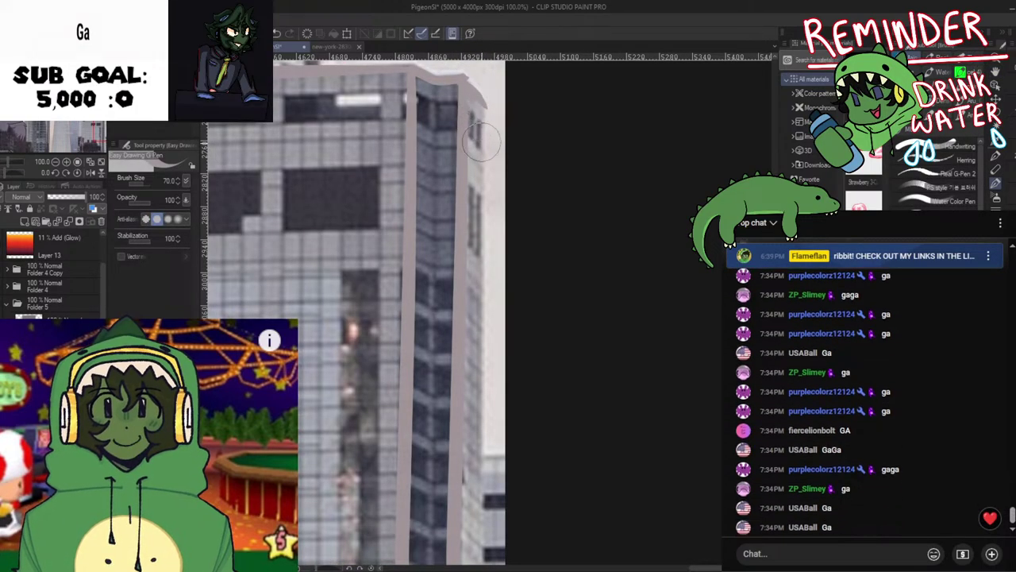
scroll(476, 158, "down", 2)
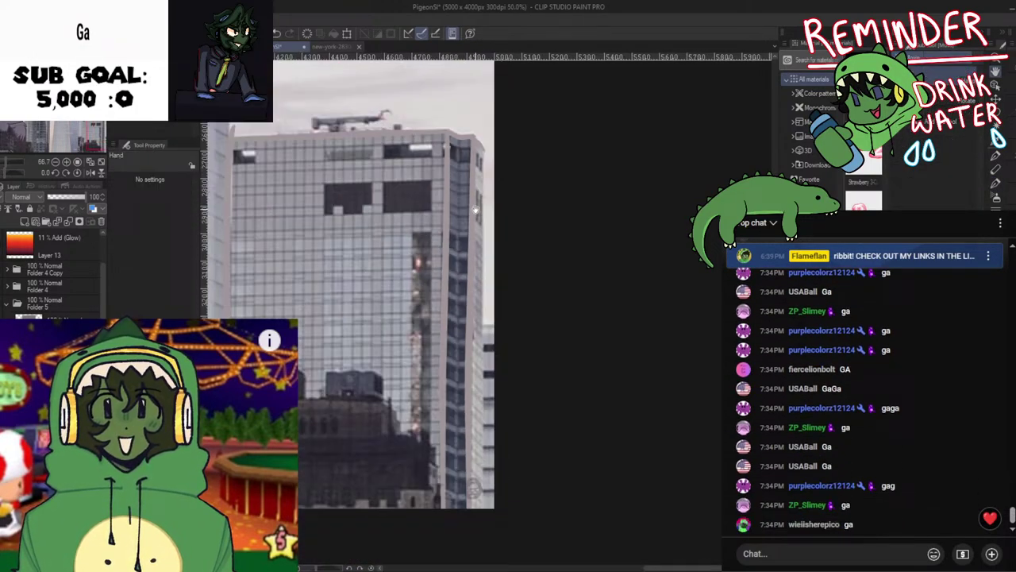
Shift a copy of the side face's vertical line outward to form the building's outermost edge, and save the file
left_click(472, 295, "ctrl")
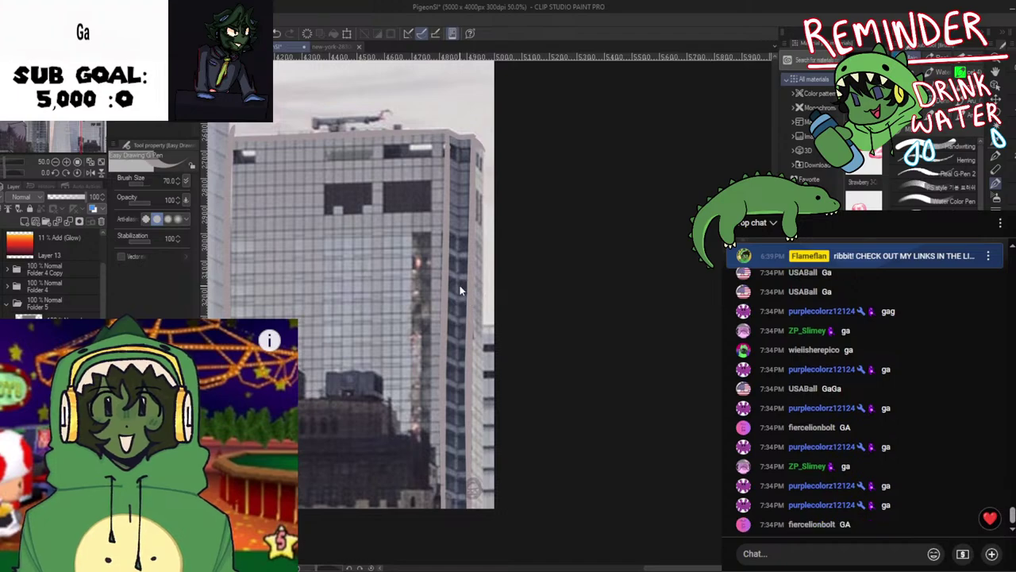
mouse_move(468, 288)
left_mouse_down()
mouse_move(478, 276)
mouse_move(481, 290)
left_mouse_up()
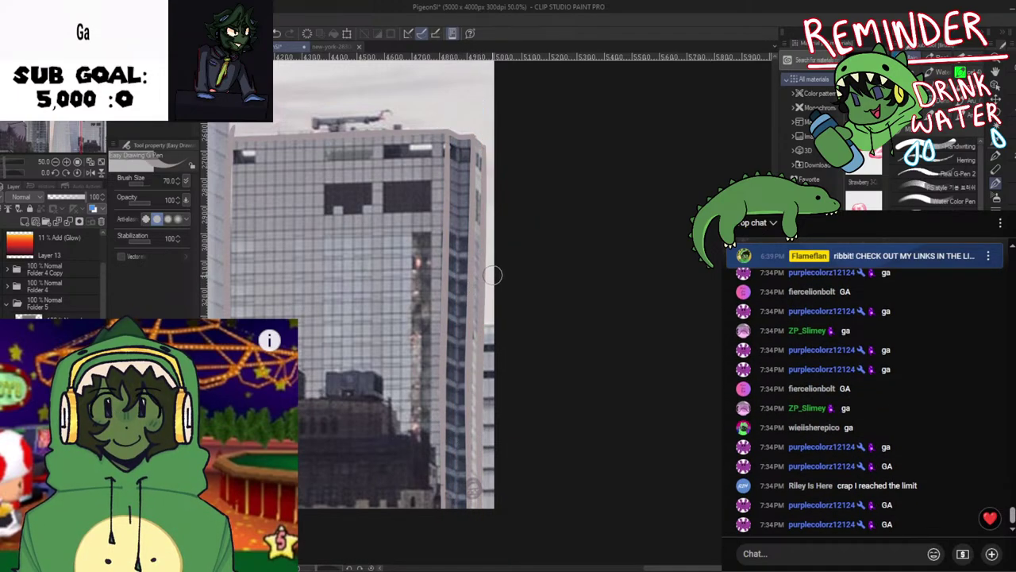
key("h")
key("h")
key("space")
key("ctrl+s")
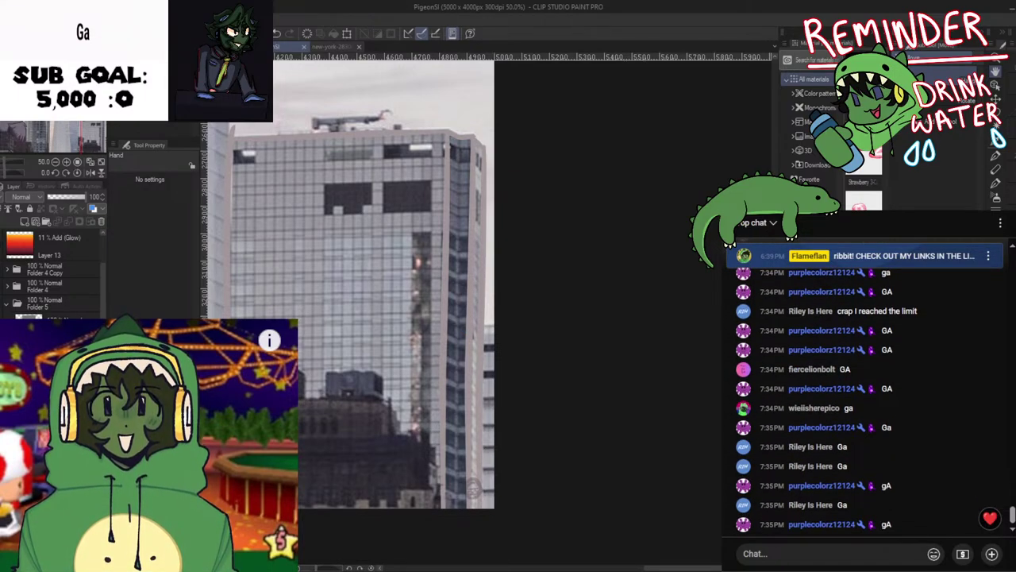
Hide the skyline photo and replace the building's far vertical edge with a copy of the front corner line, aligned to the roofline's end
key("Delete")
scroll(399, 453, "down", 2)
left_click_drag(398, 452, 516, 416)
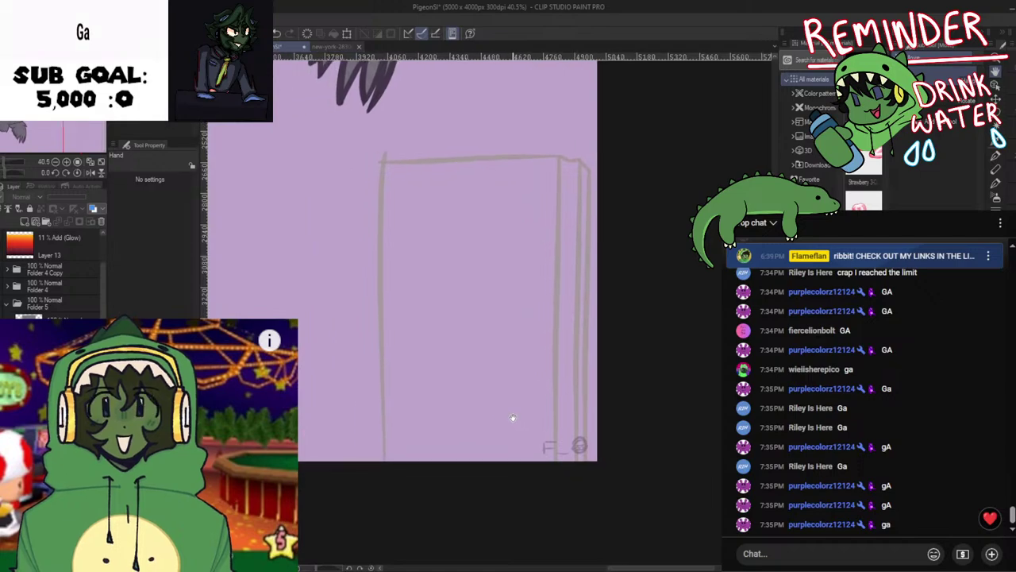
key("p")
left_click(554, 368, "ctrl")
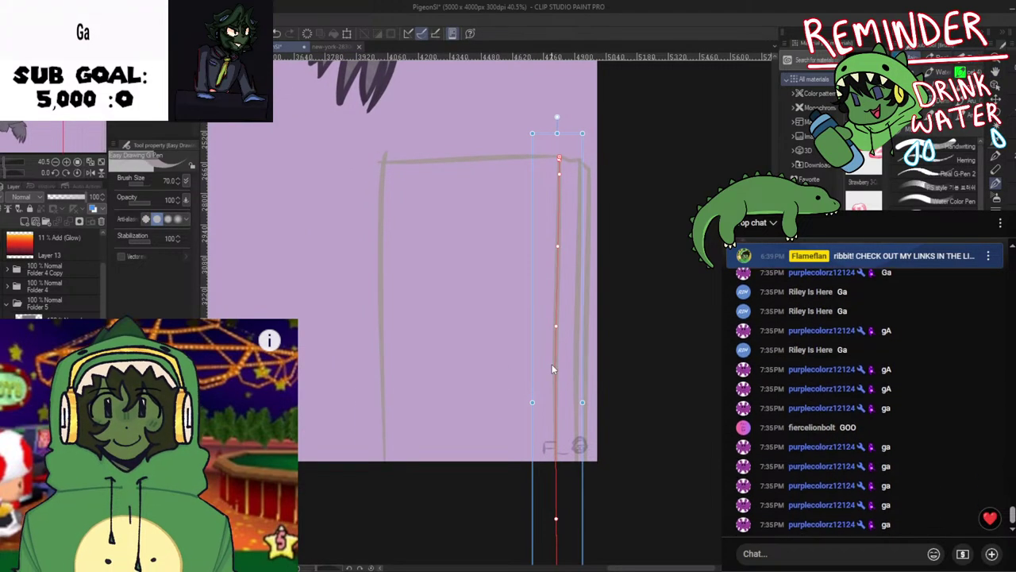
key("ctrl+z")
left_click_drag(551, 369, 379, 369)
left_click_drag(383, 155, 384, 170)
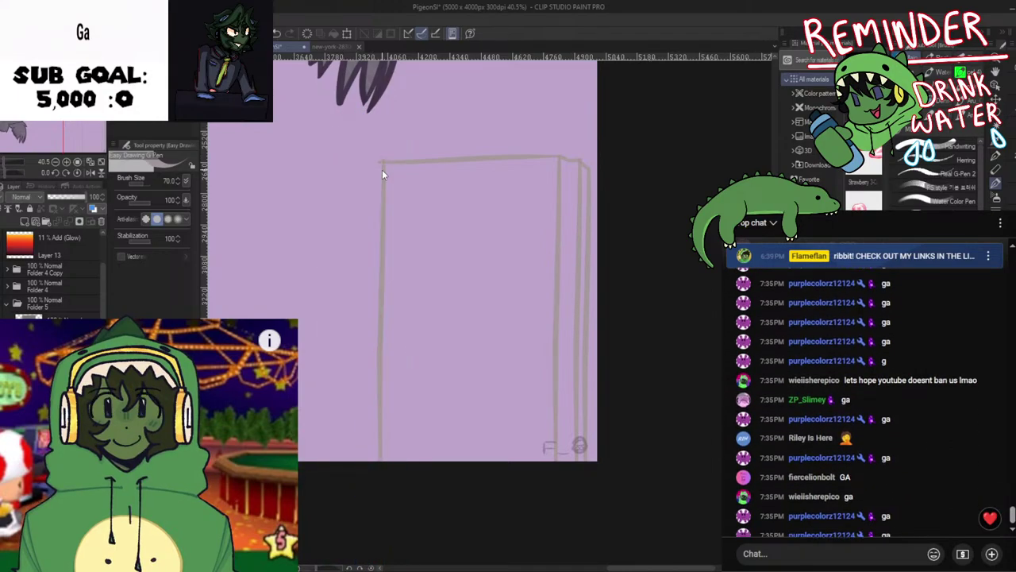
Check the building outline in mirrored view and save the file
key("h")
key("h")
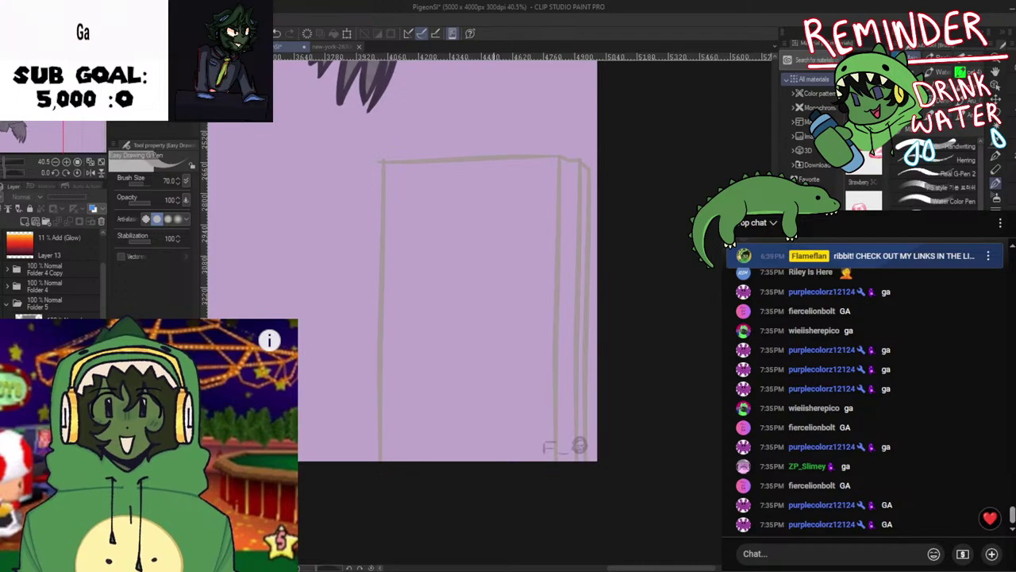
key("ctrl+s")
Switch to the YouTube live chat and send "3", "2", "1" and "STOP GAIN" as separate messages
type("3")
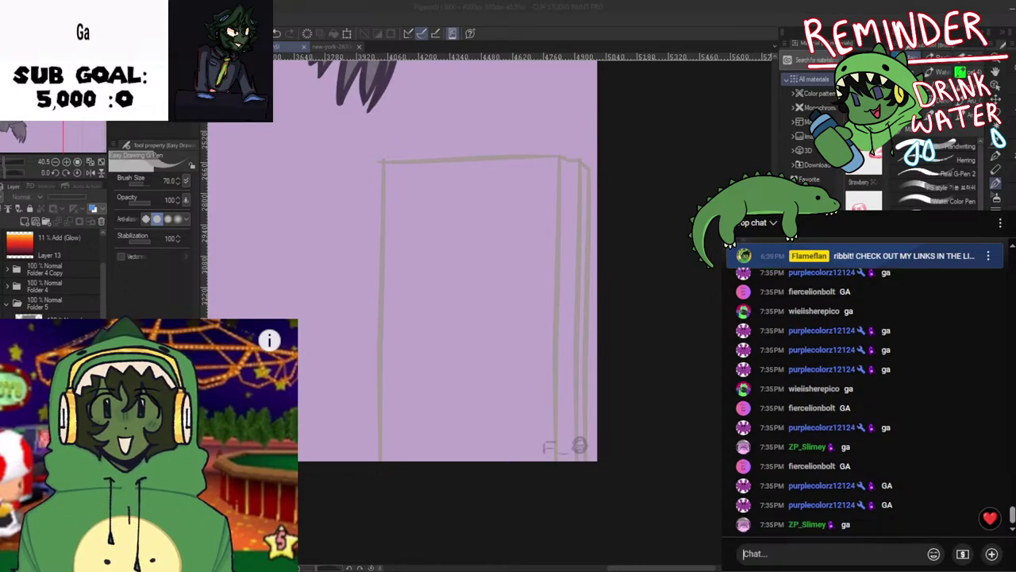
key("Return")
type("2")
key("Return")
type("1")
key("Return")
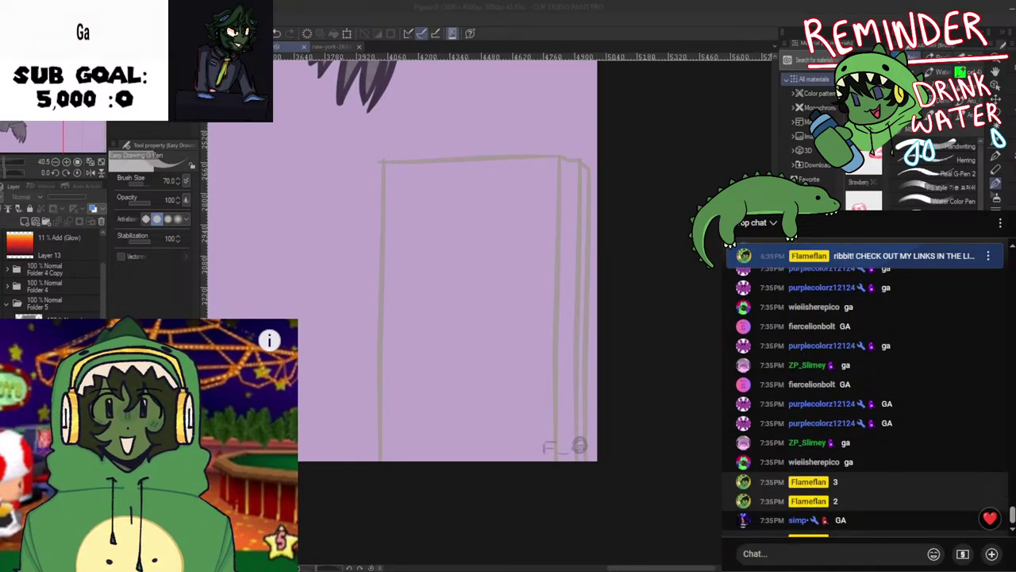
type("STOP GAIN")
key("Return")
Send the message "NO GA" in the live chat
type("GA")
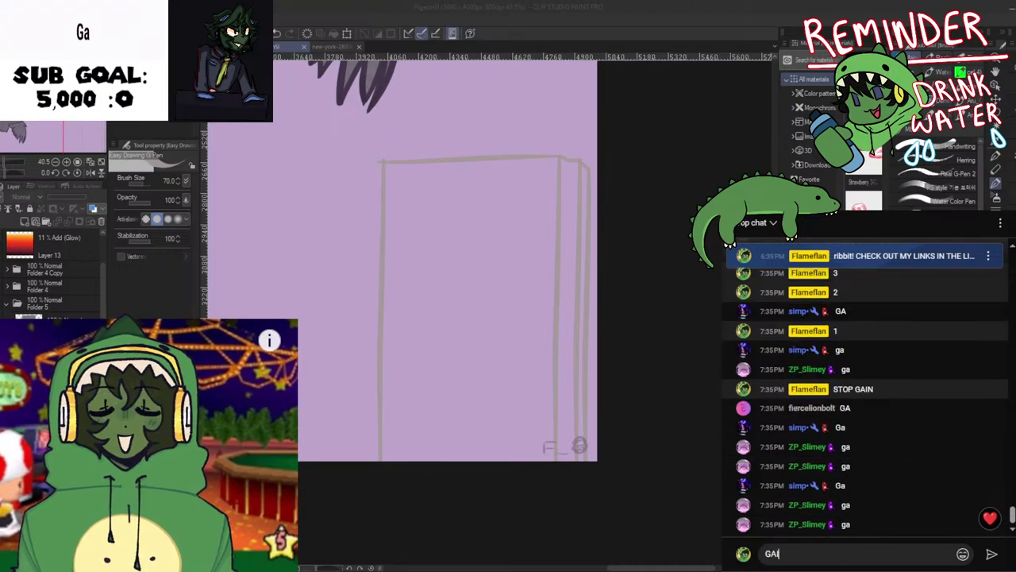
key("BackSpace")
key("BackSpace")
type("NO GA")
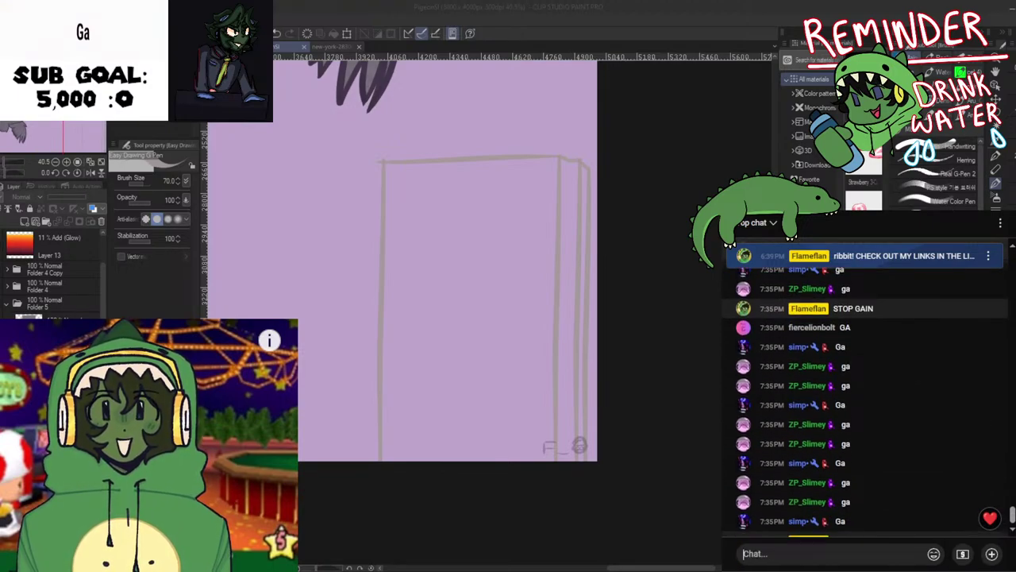
key("Return")
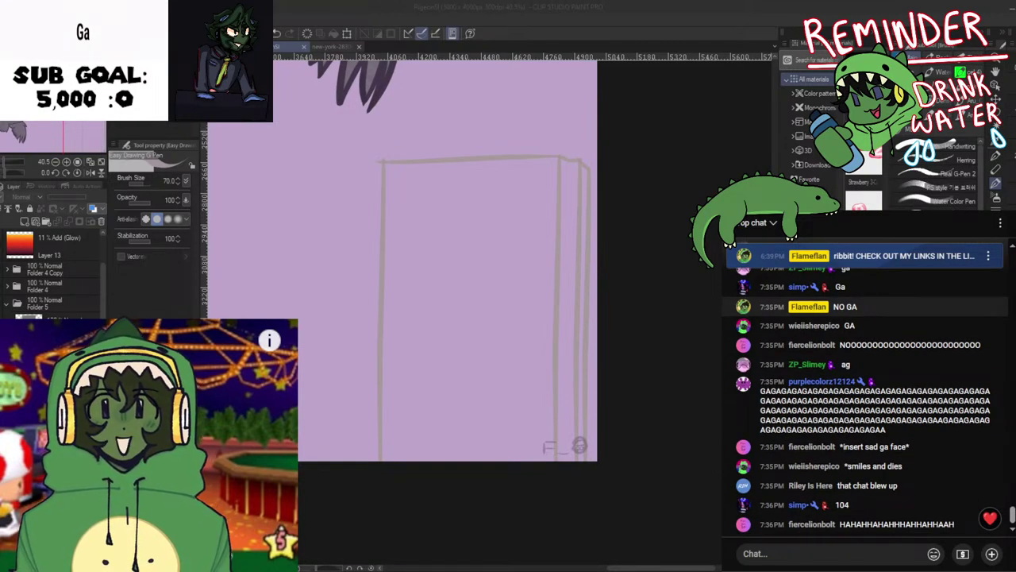
Return to the illustration, mirror the canvas and thicken the line at the building's outer roof corner with the Adjust line width tool
left_click(561, 454)
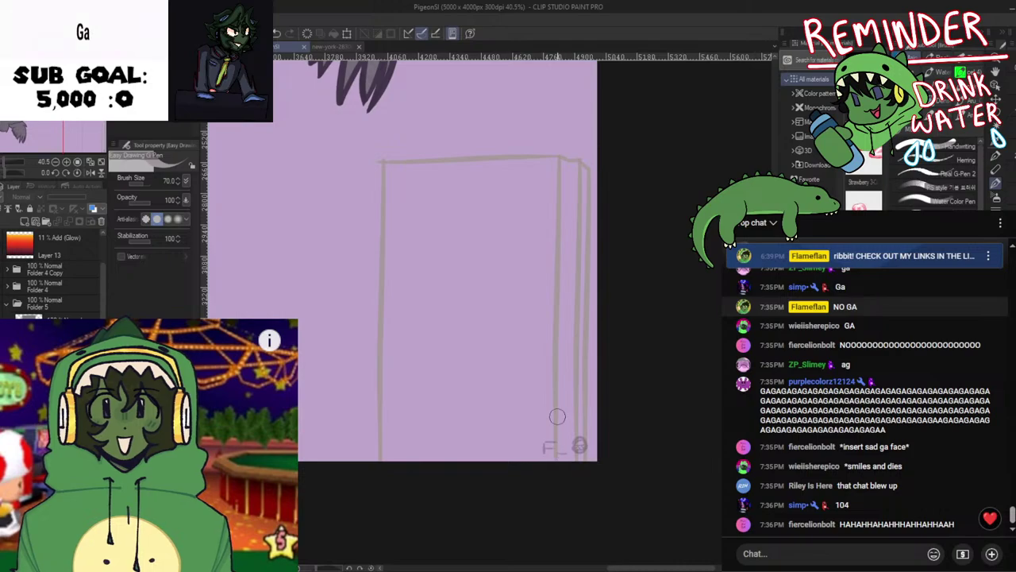
key("h")
key("h")
key("h")
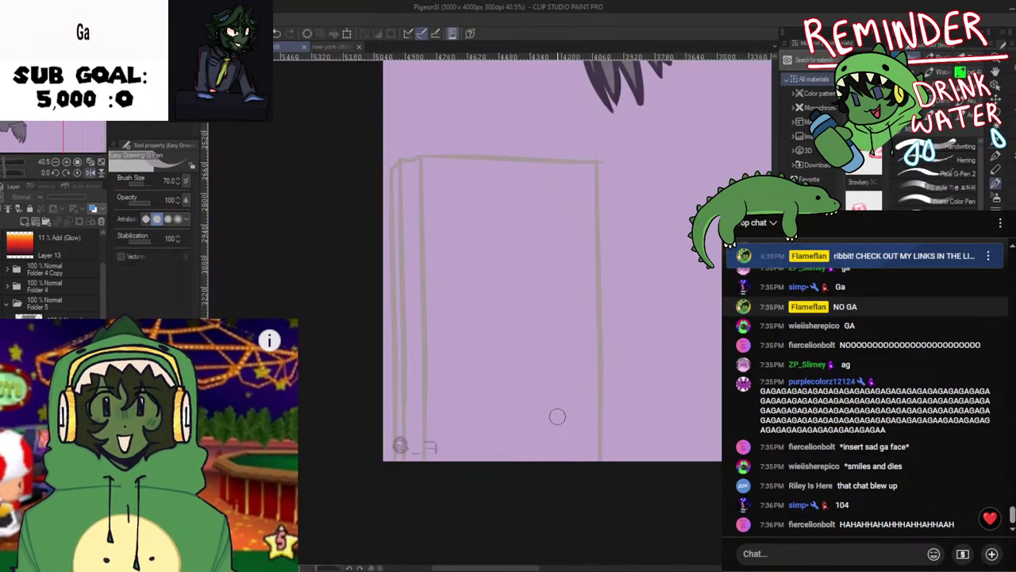
scroll(557, 417, "up", 1)
scroll(425, 204, "up", 1)
mouse_move(425, 204)
left_mouse_down()
mouse_move(608, 374)
mouse_move(587, 351)
left_mouse_up()
key("y")
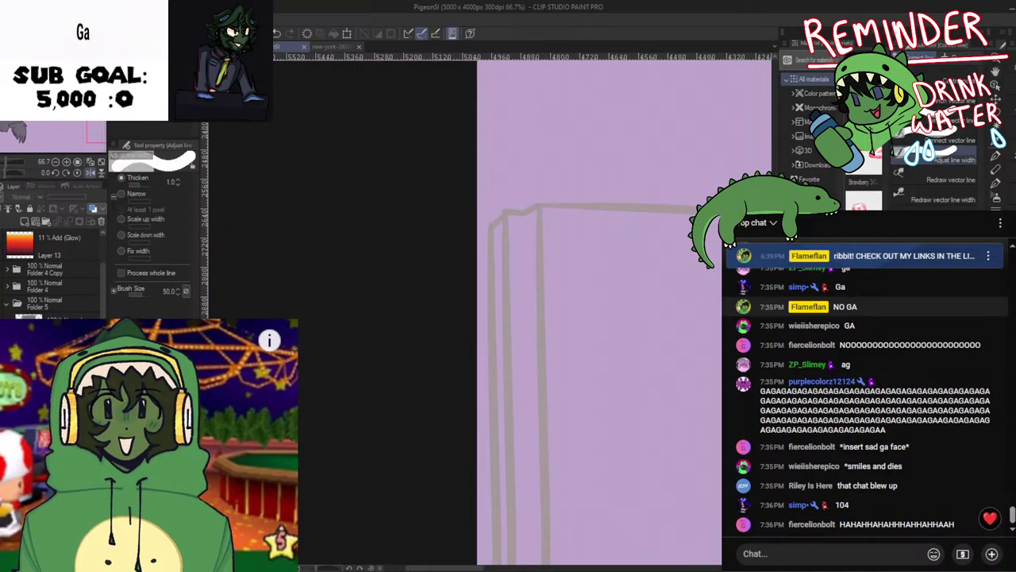
scroll(472, 204, "up", 2)
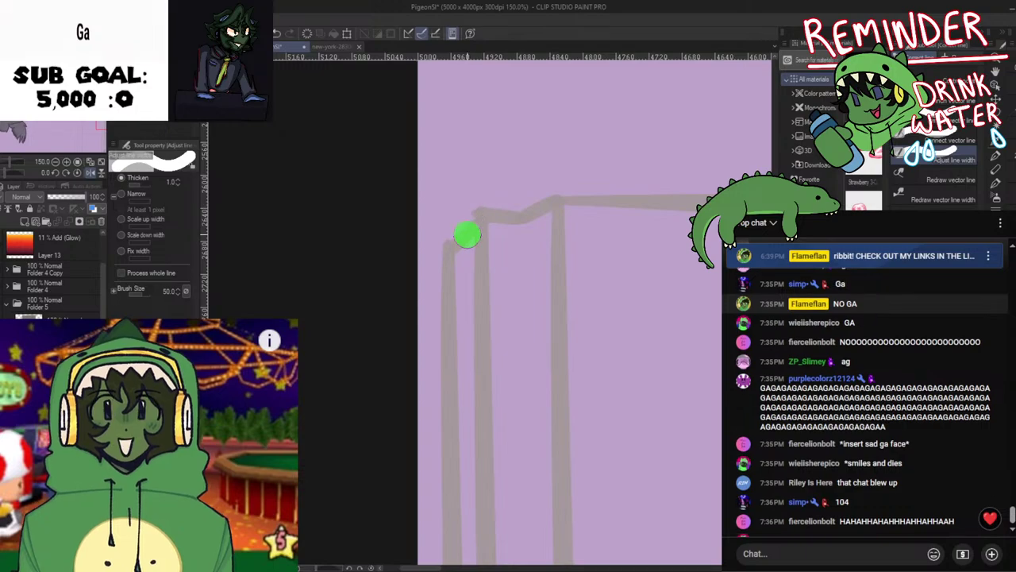
scroll(504, 313, "down", 1)
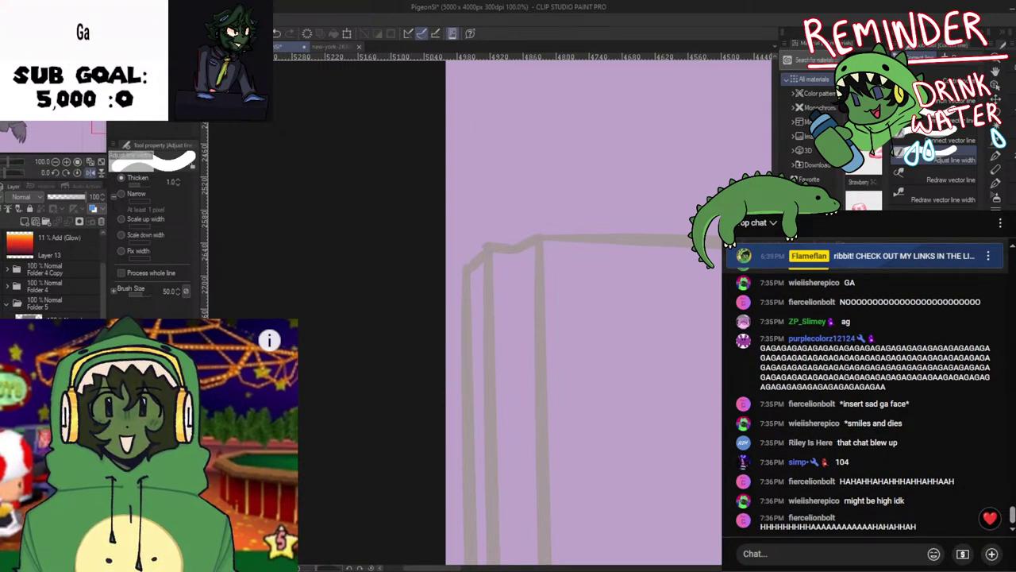
scroll(488, 362, "down", 3)
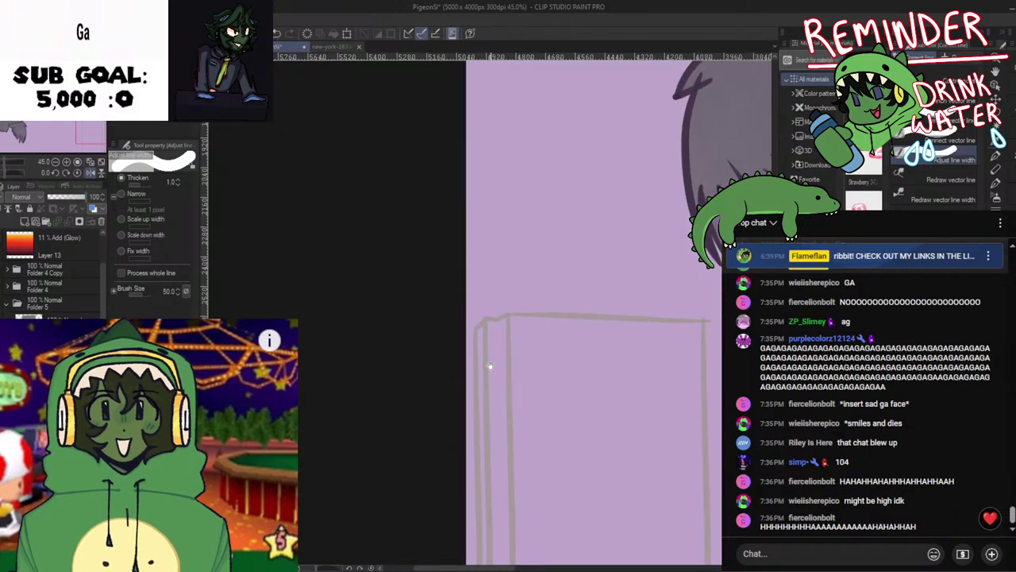
scroll(490, 365, "down", 6)
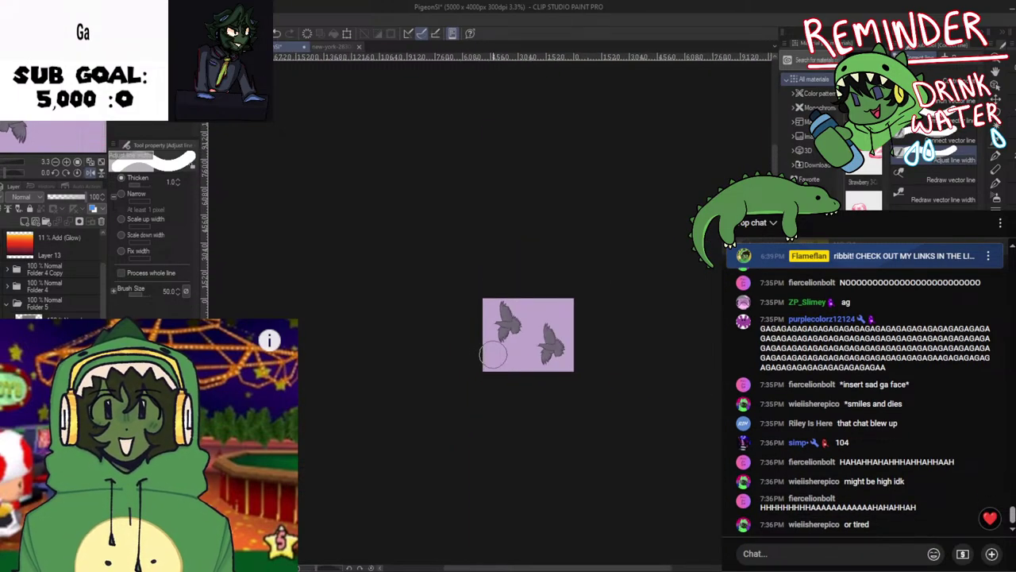
scroll(483, 361, "up", 4)
scroll(497, 362, "up", 3)
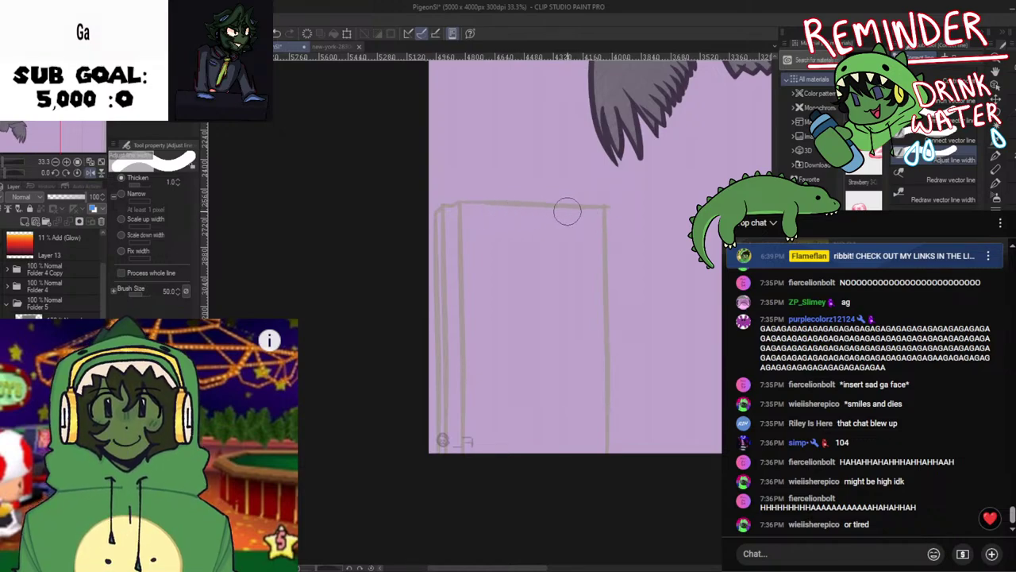
scroll(420, 222, "up", 3)
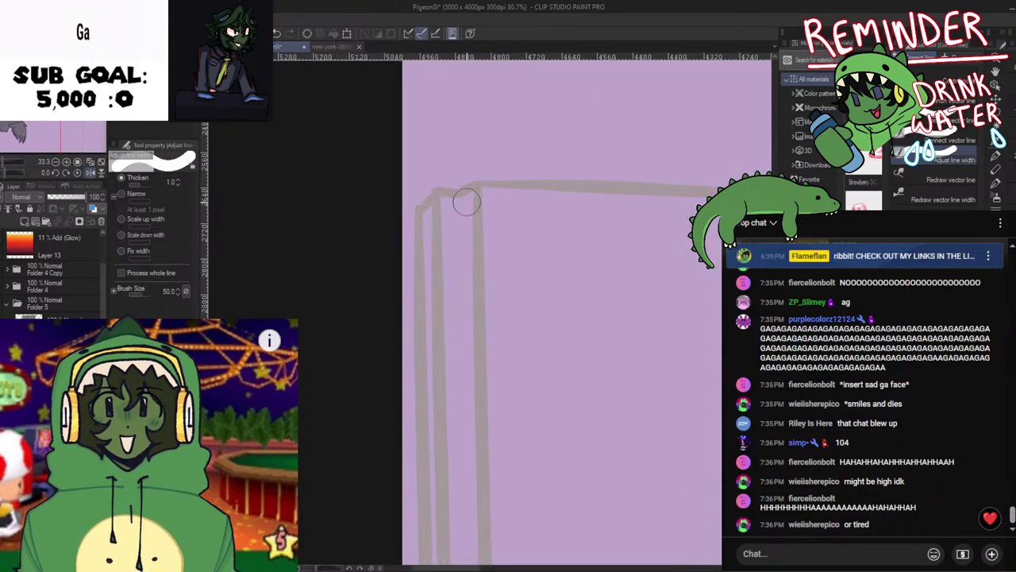
scroll(450, 193, "down", 5)
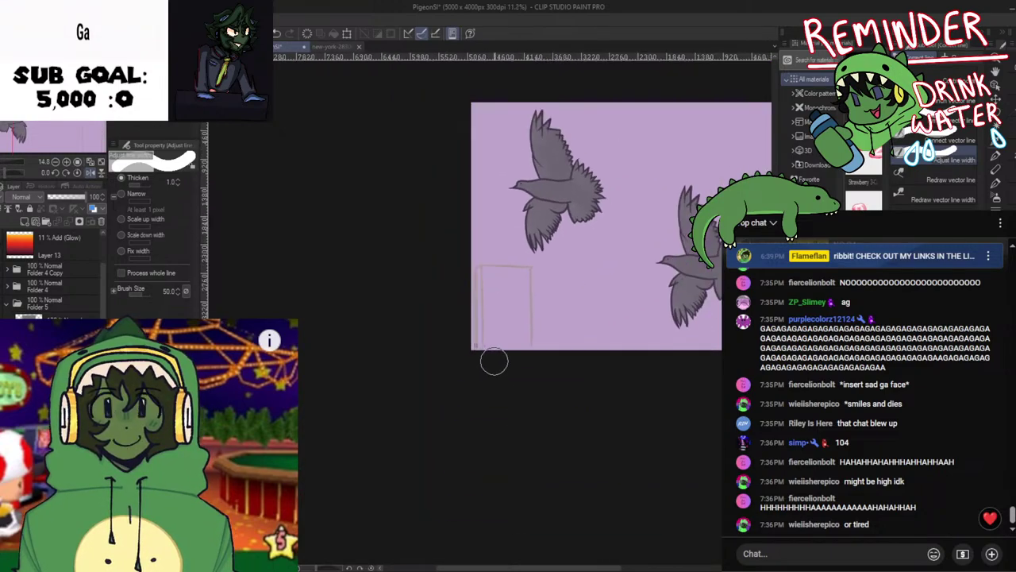
scroll(492, 359, "down", 1)
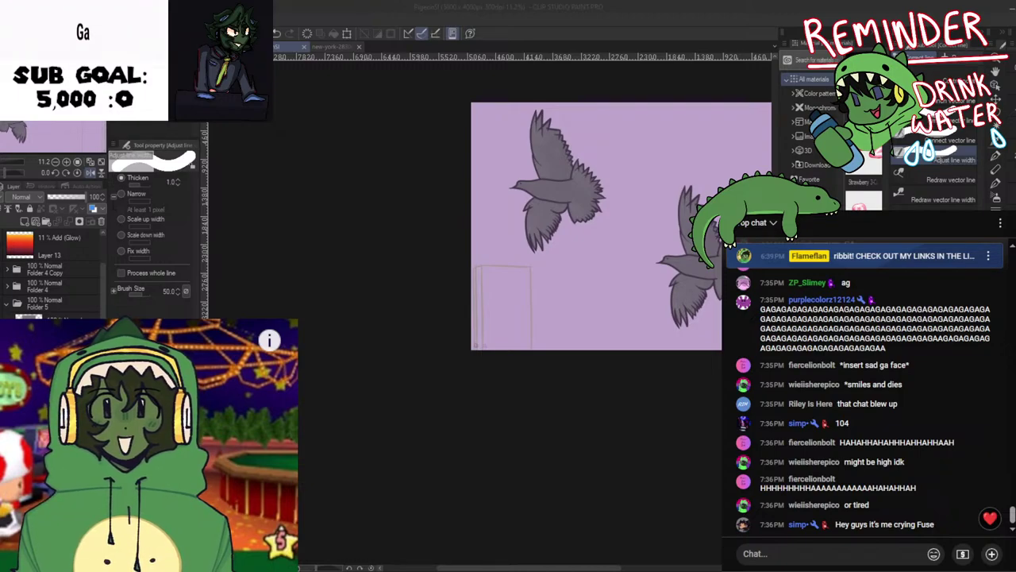
scroll(601, 404, "up", 2)
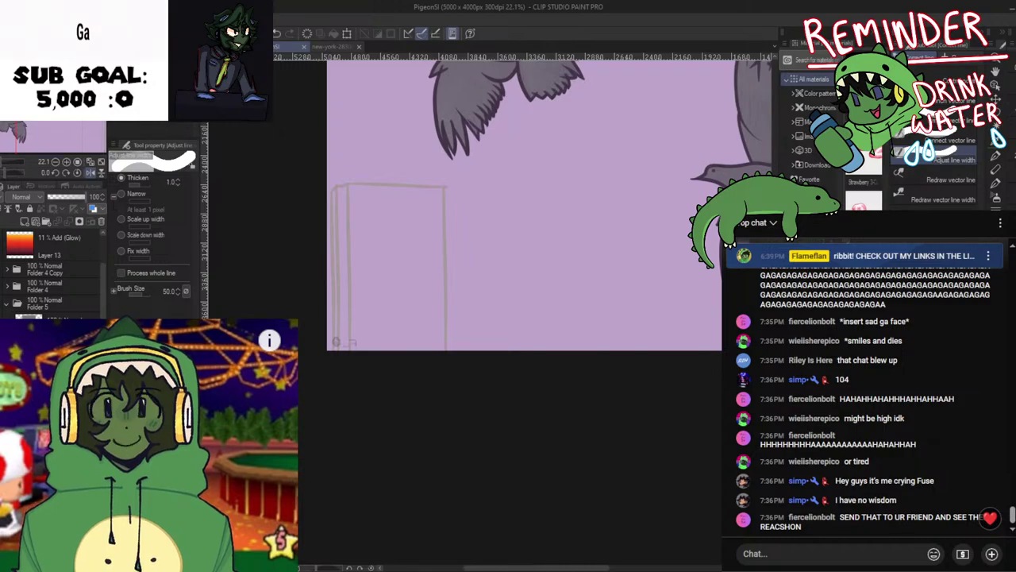
left_click_drag(635, 357, 624, 382)
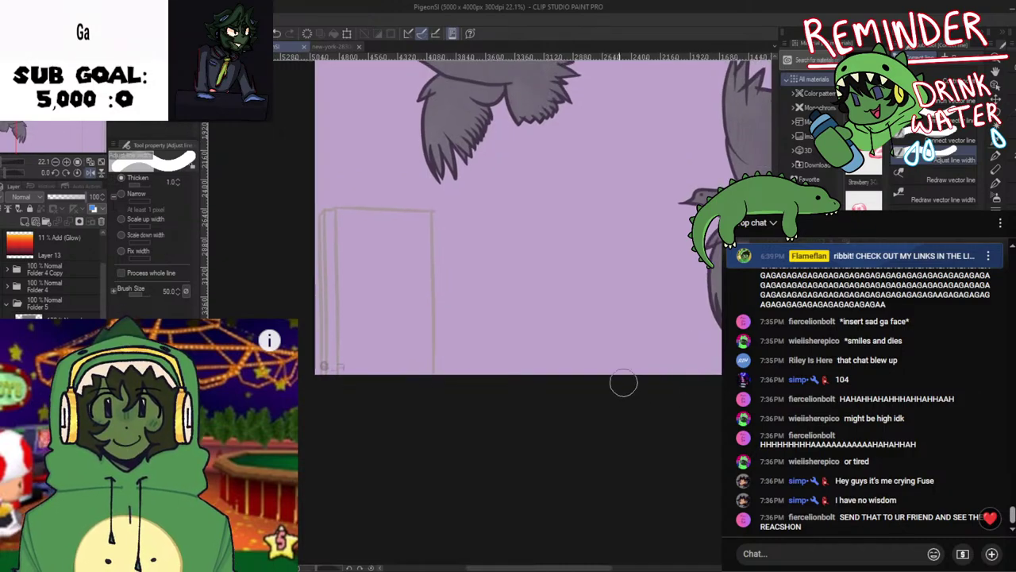
scroll(457, 356, "down", 2)
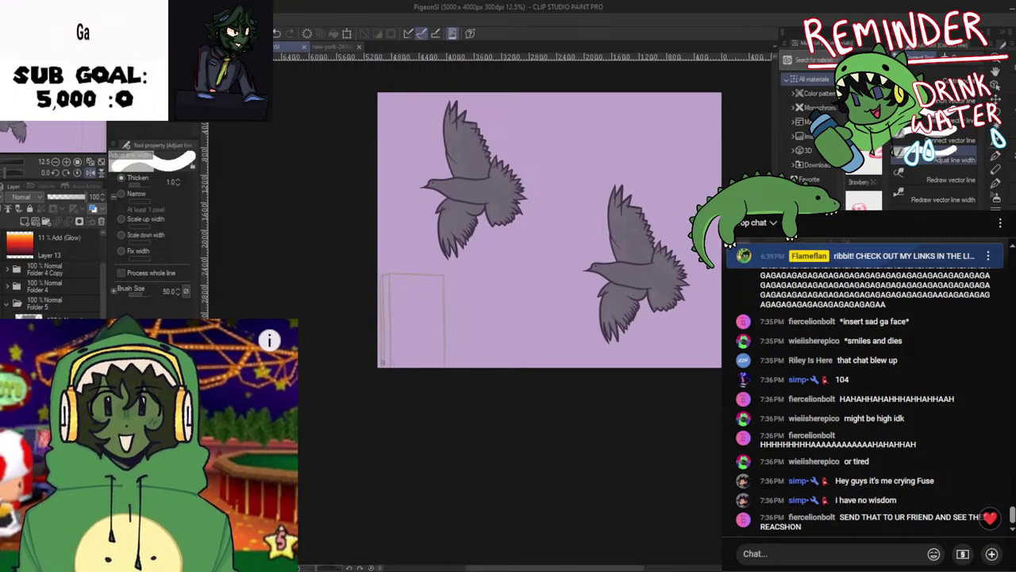
scroll(403, 320, "up", 1)
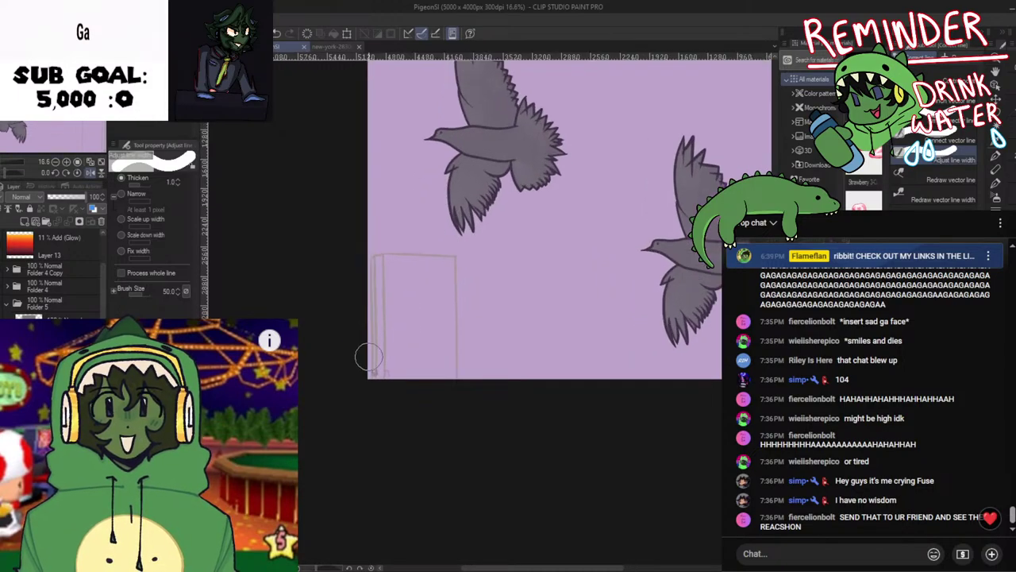
scroll(369, 357, "up", 1)
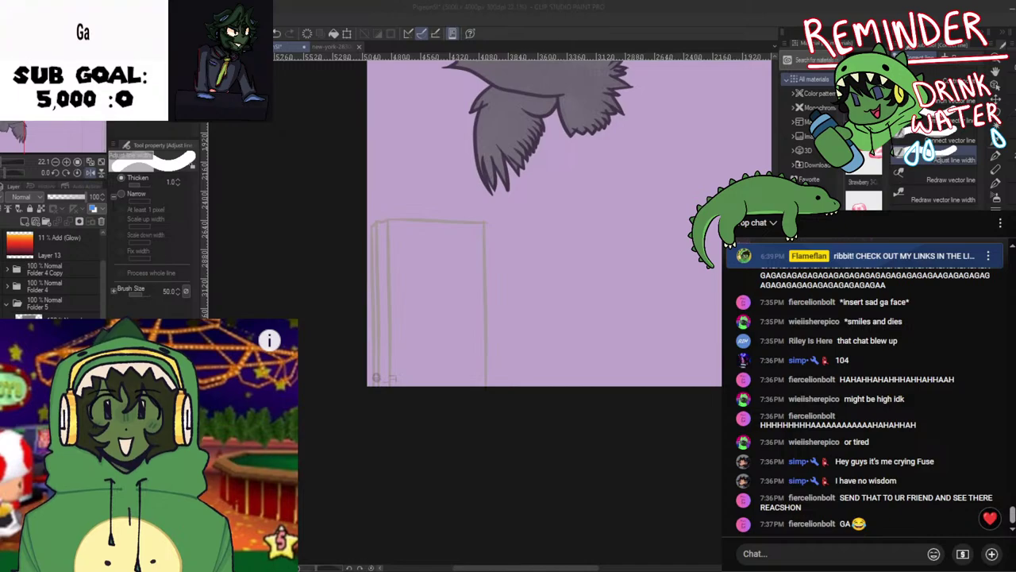
Fill the outlined building's front face and narrow side strips with flat grey, using the fill tool that refers to other layers
scroll(486, 373, "up", 2)
key("g")
scroll(365, 274, "up", 2)
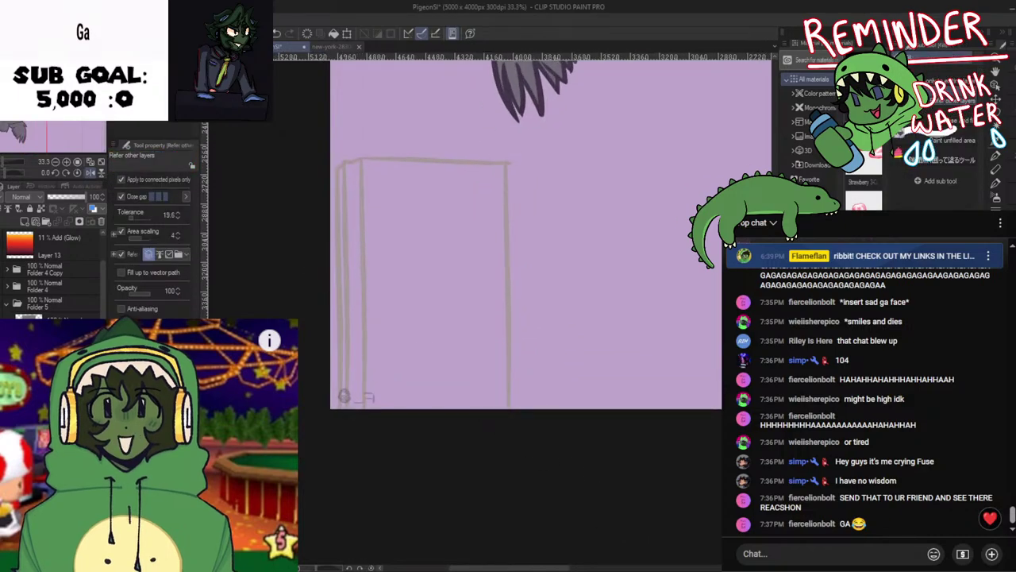
left_click(90, 172)
scroll(48, 278, "up", 1)
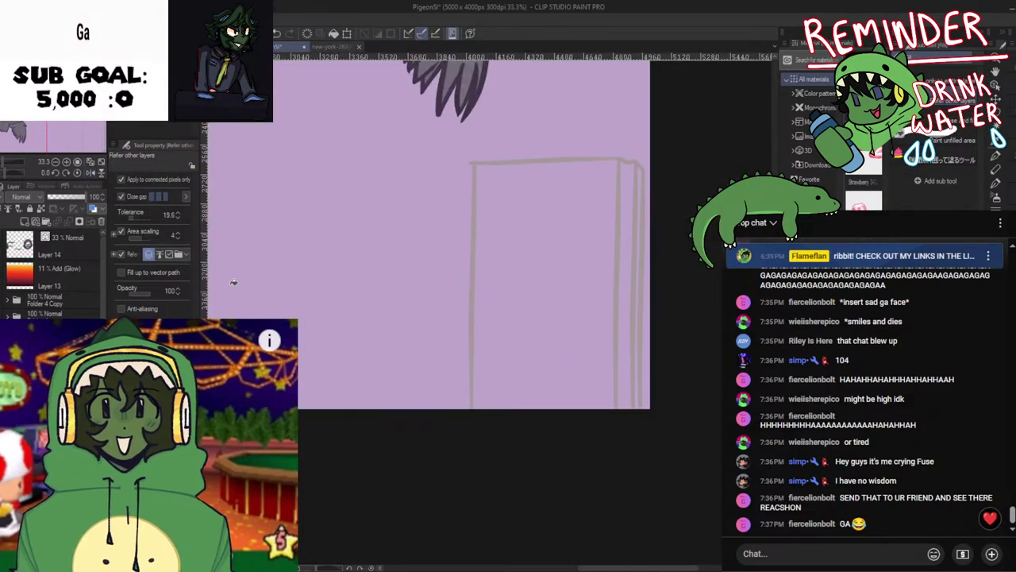
left_click(565, 341)
left_click(627, 287)
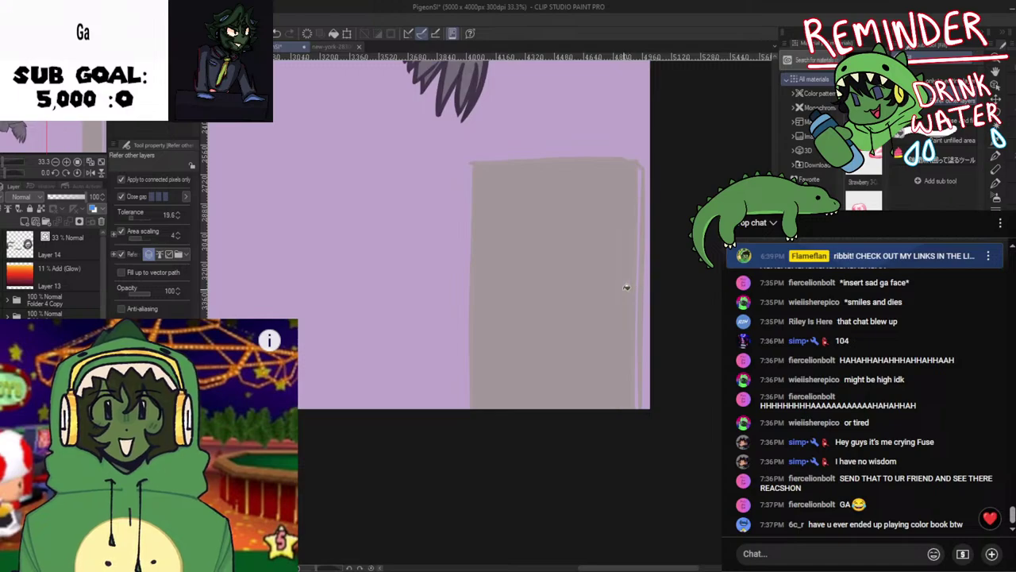
scroll(643, 267, "up", 4)
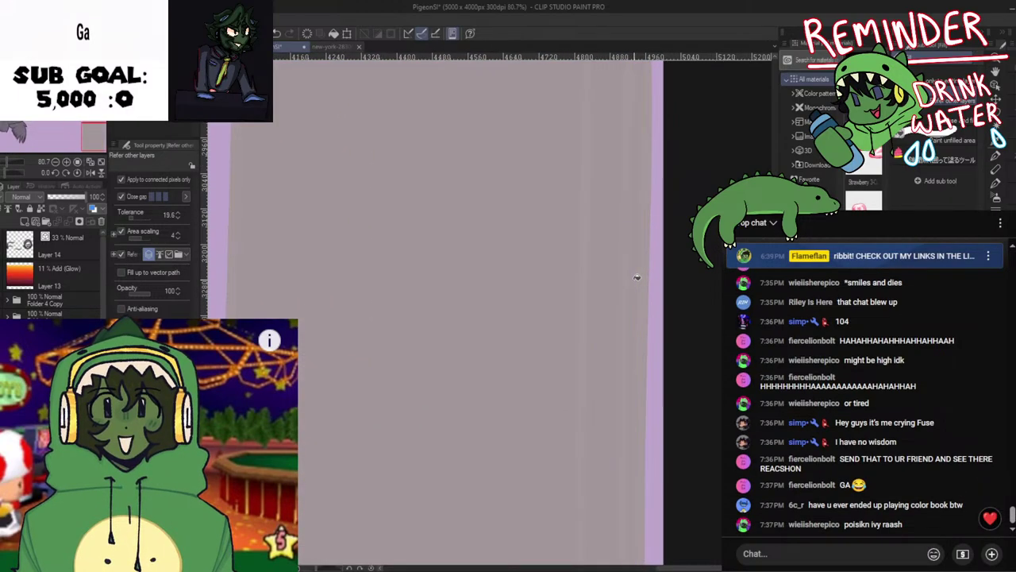
scroll(636, 277, "down", 4)
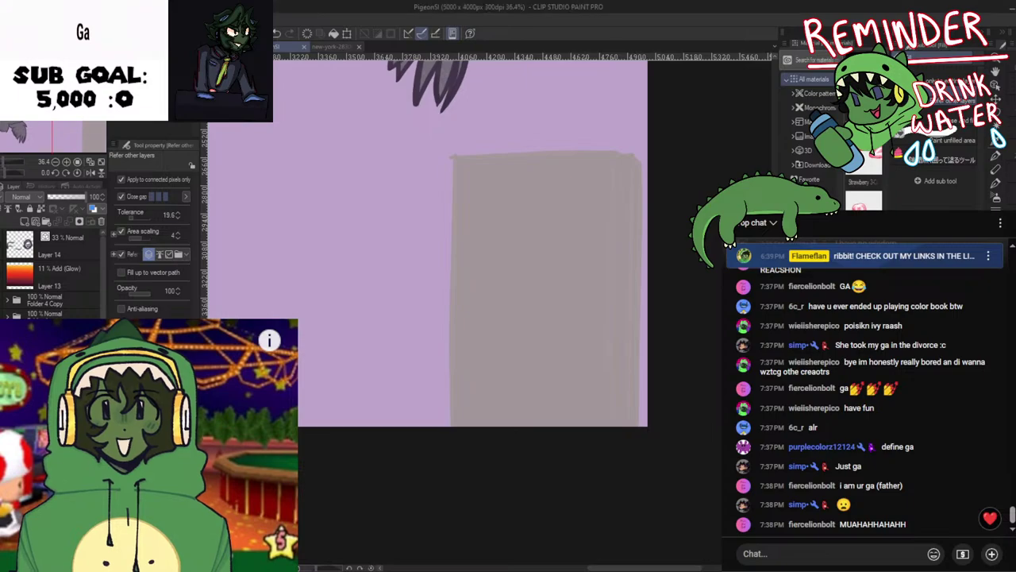
left_click_drag(573, 344, 627, 449)
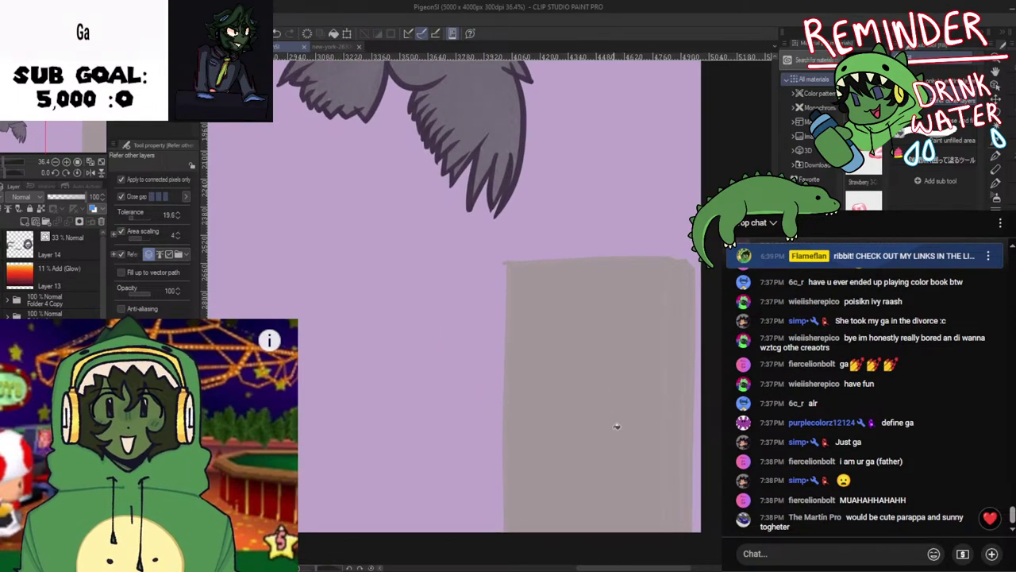
scroll(617, 426, "up", 1)
scroll(522, 336, "down", 2)
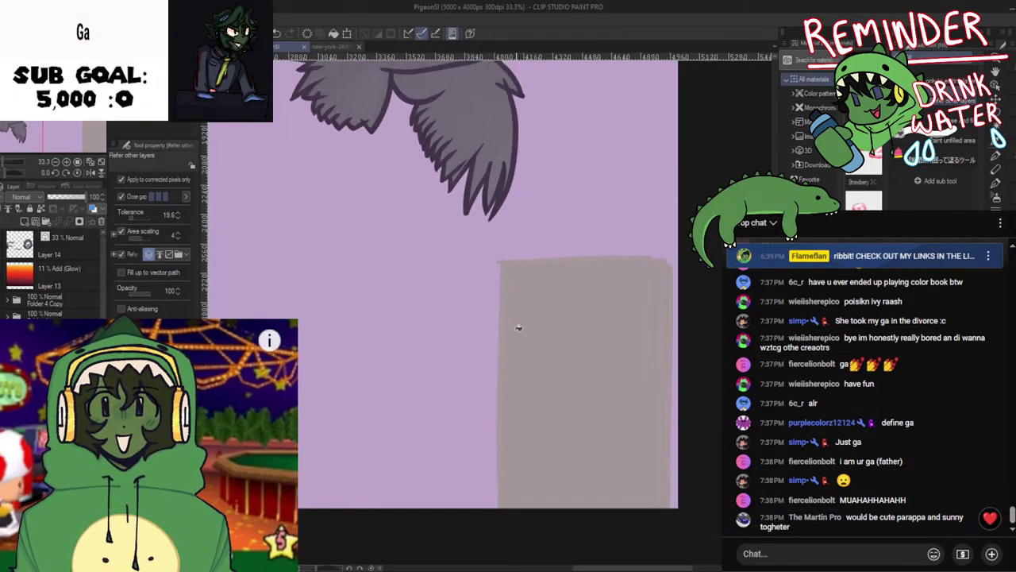
scroll(495, 360, "up", 2)
scroll(493, 337, "down", 2)
scroll(52, 274, "down", 3)
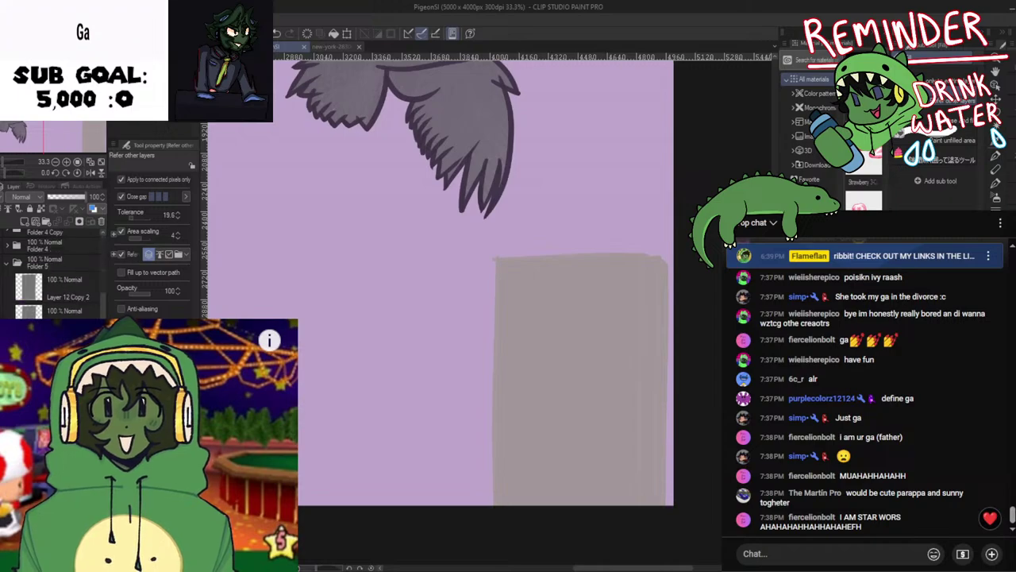
scroll(556, 411, "up", 4)
left_click_drag(599, 409, 508, 418)
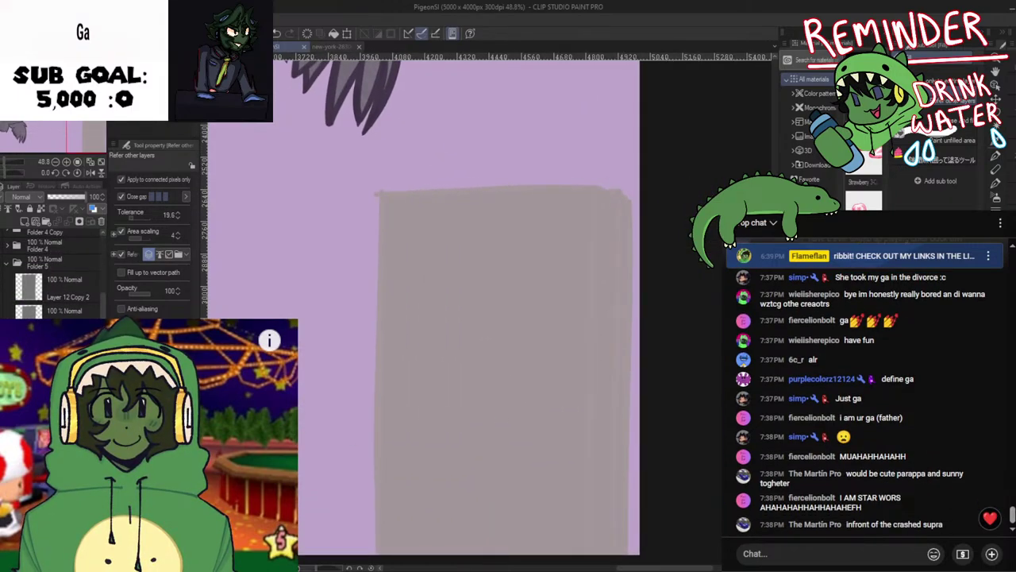
left_click(508, 417)
key("ctrl+z")
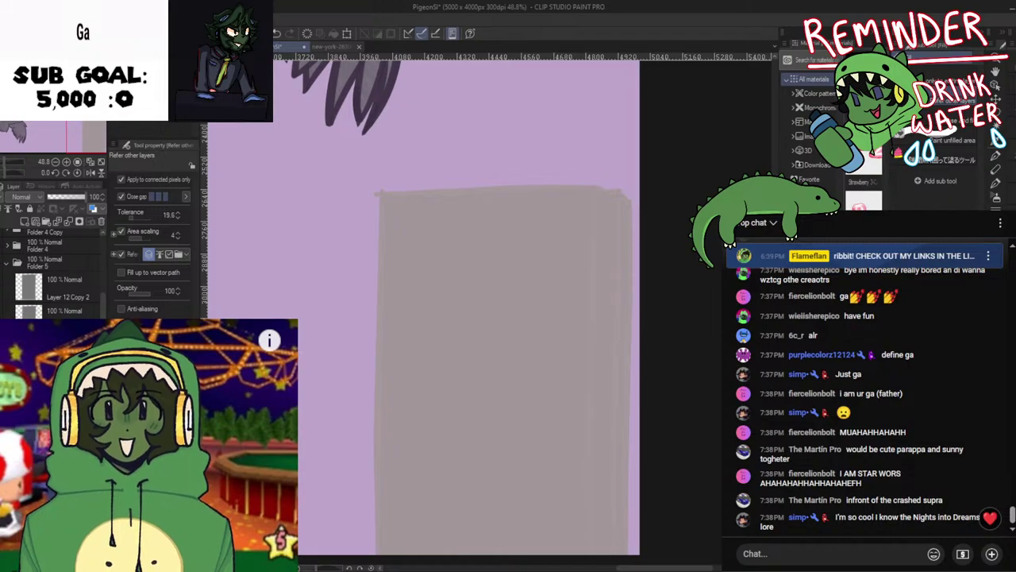
key("ctrl+z")
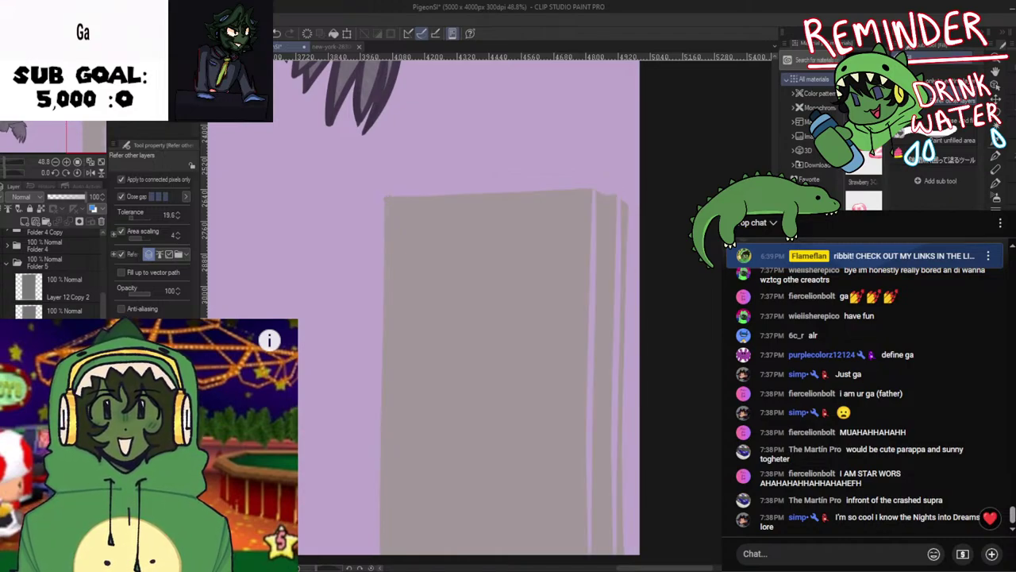
key("ctrl+y")
scroll(319, 378, "down", 3)
left_click_drag(319, 379, 440, 374)
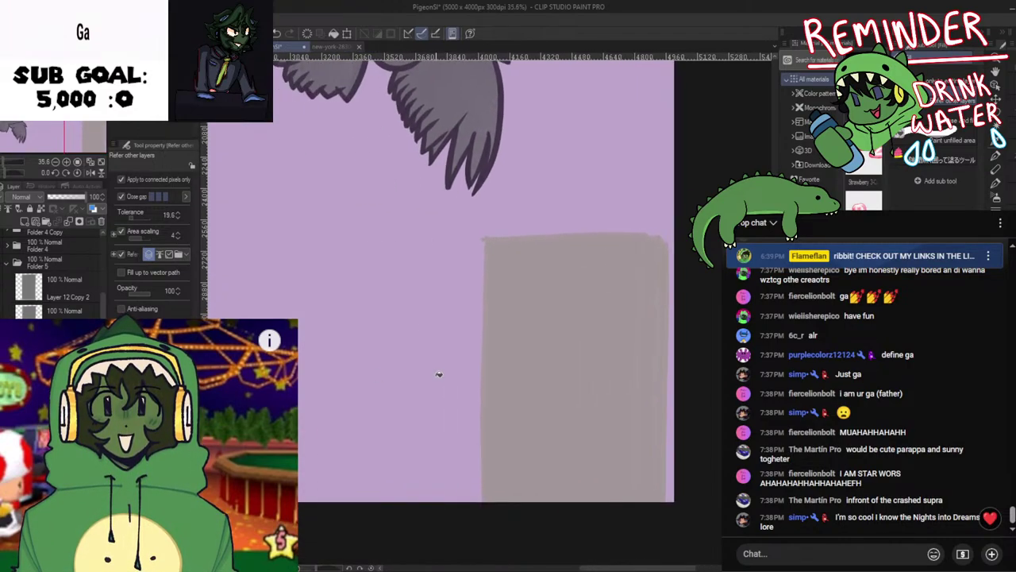
Test the Easy Drawing G-Pen beside the building, undo the mark, and delete the selected layer from Folder 5
key("p")
left_click(406, 362)
key("ctrl+z")
left_click(101, 221)
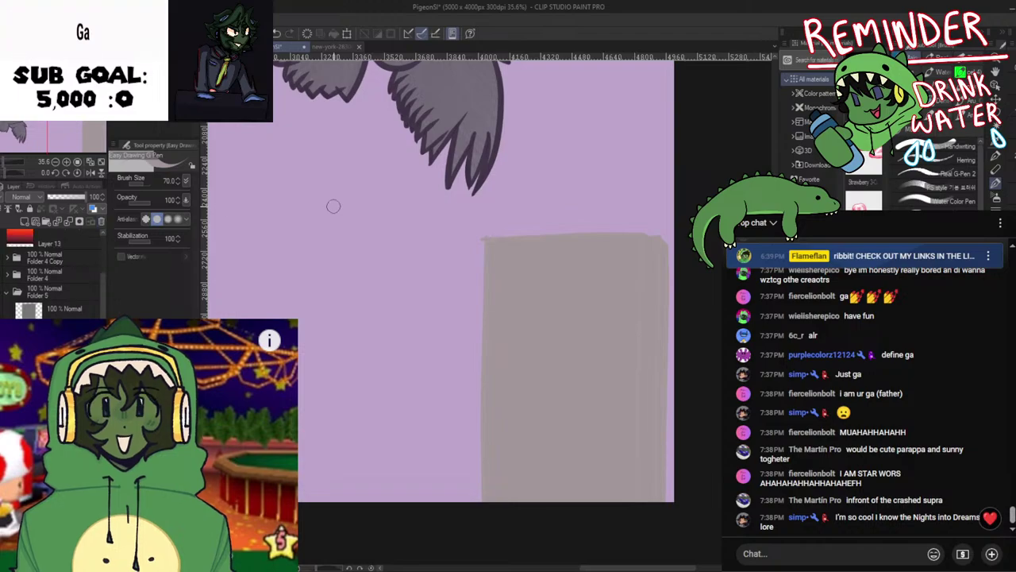
Show the city skyline photo behind the pigeons and the grey building
key("ctrl+minus")
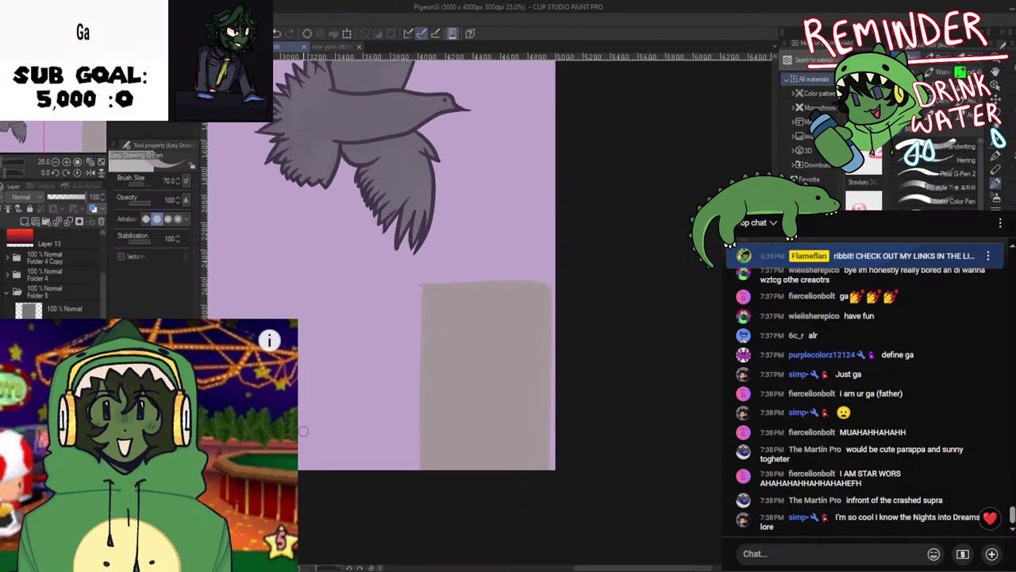
key("ctrl+minus")
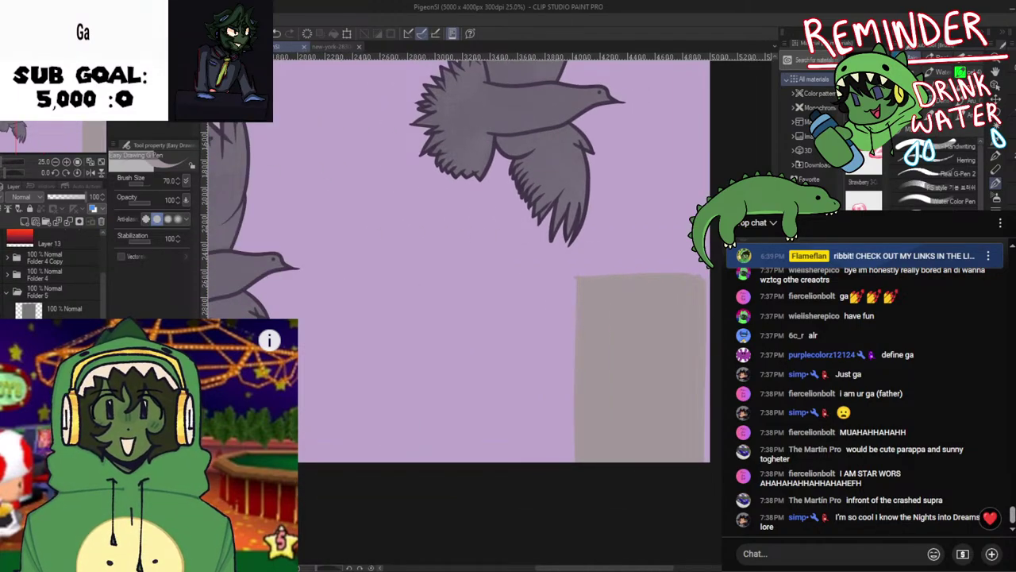
key("ctrl+z")
key("ctrl+minus")
key("ctrl+minus")
left_click_drag(460, 445, 505, 509)
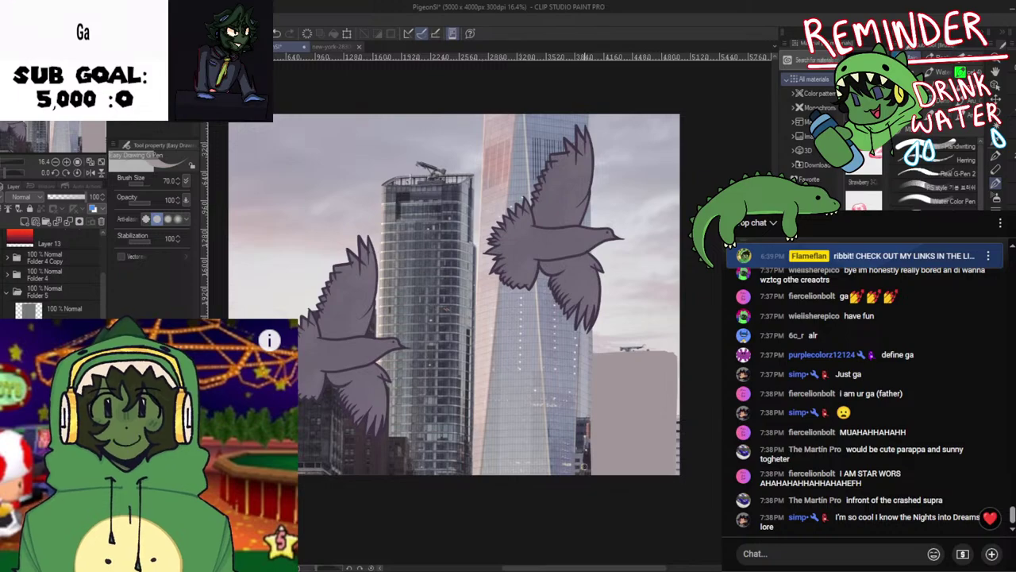
left_click_drag(531, 476, 427, 486)
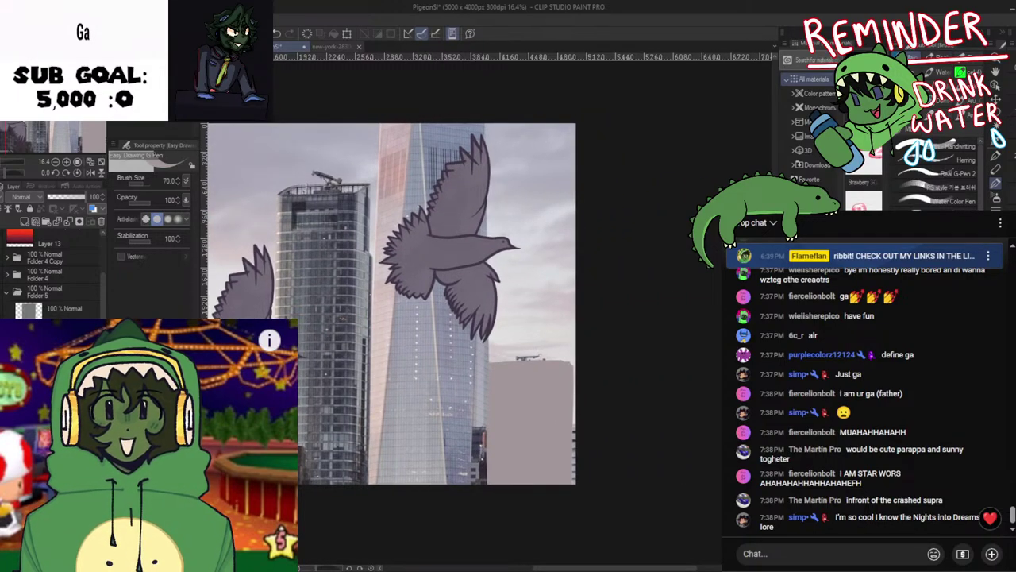
Hide the pigeon drawings so only the skyline photo and the grey building remain
scroll(474, 470, "up", 3)
scroll(493, 458, "down", 2)
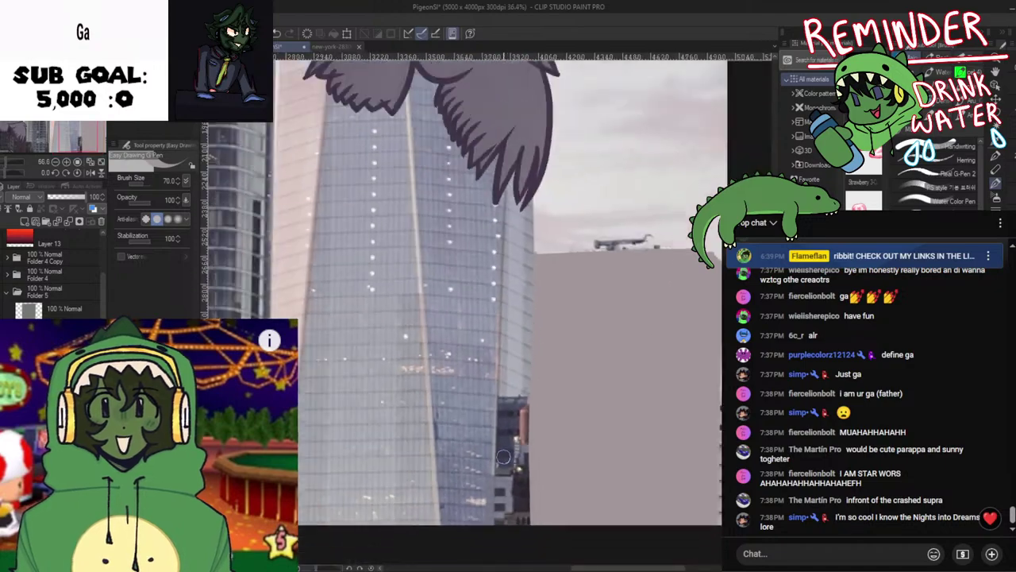
scroll(481, 482, "down", 1)
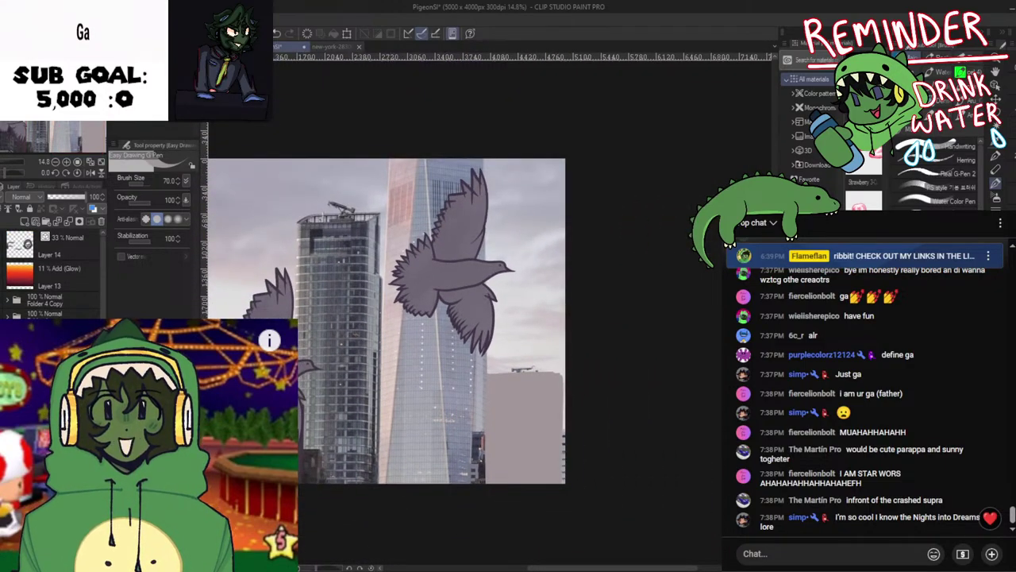
key("ctrl+z")
key("ctrl+z")
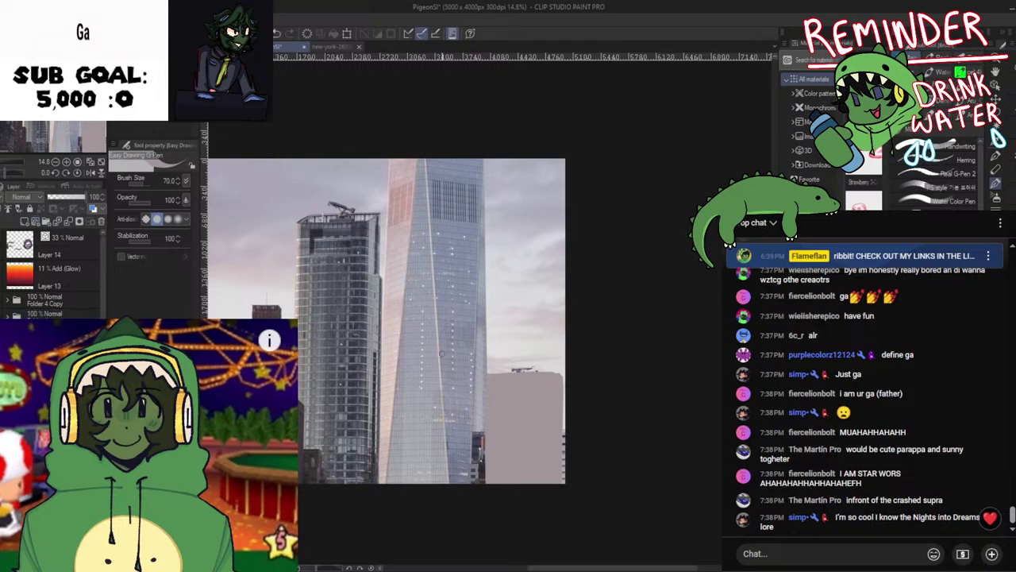
Examine the glass towers in the skyline photo, from the tall skyscraper's upper section down to the area beside the grey building
scroll(410, 343, "up", 1)
scroll(411, 343, "up", 4)
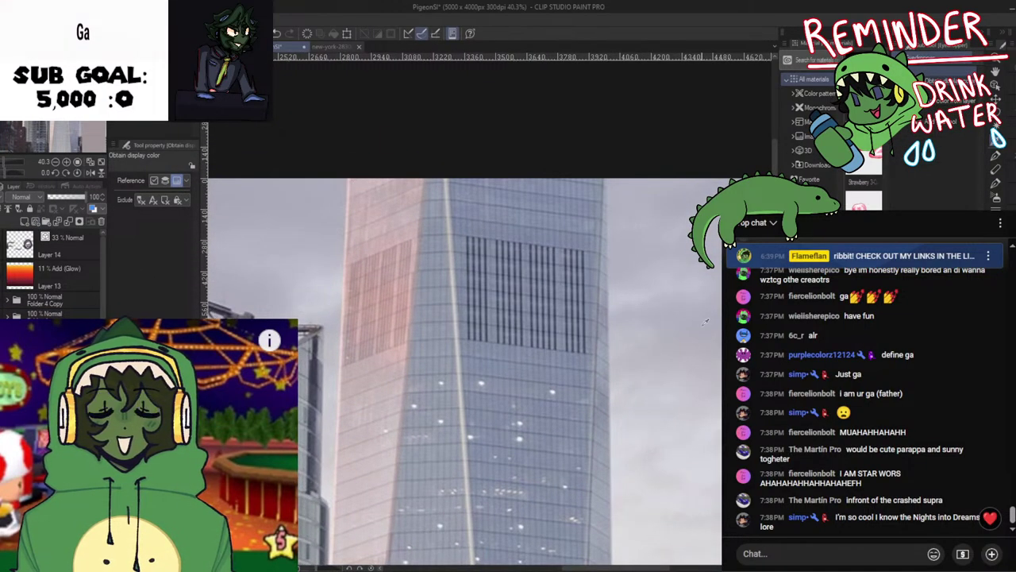
key("p")
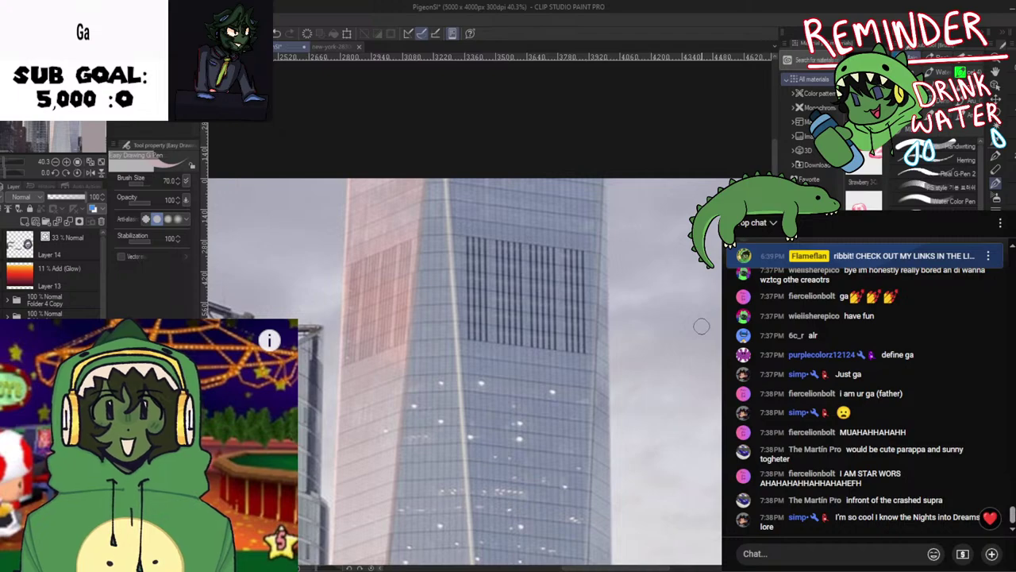
scroll(701, 325, "down", 4)
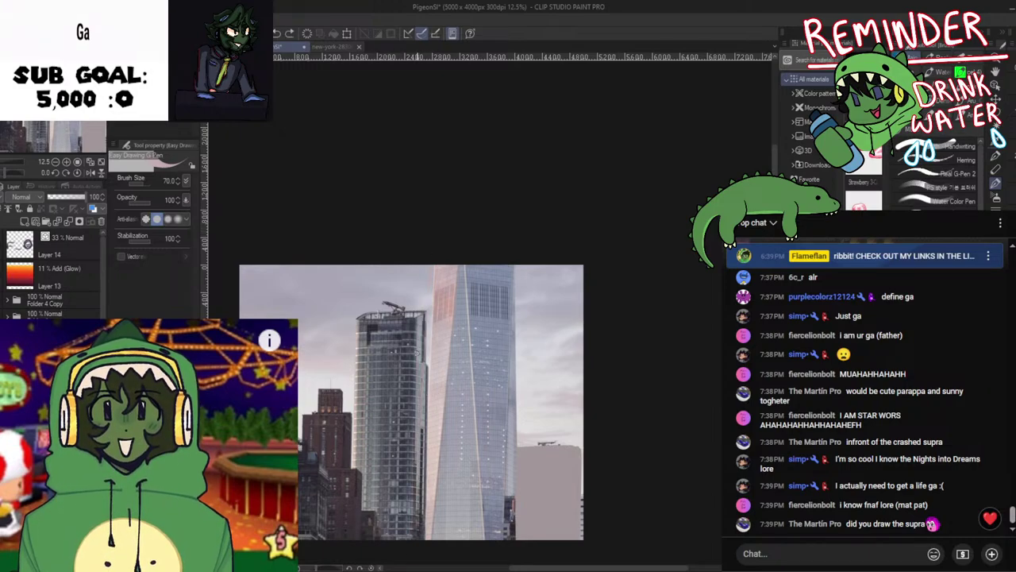
key("h")
left_click_drag(444, 375, 441, 273)
key("p")
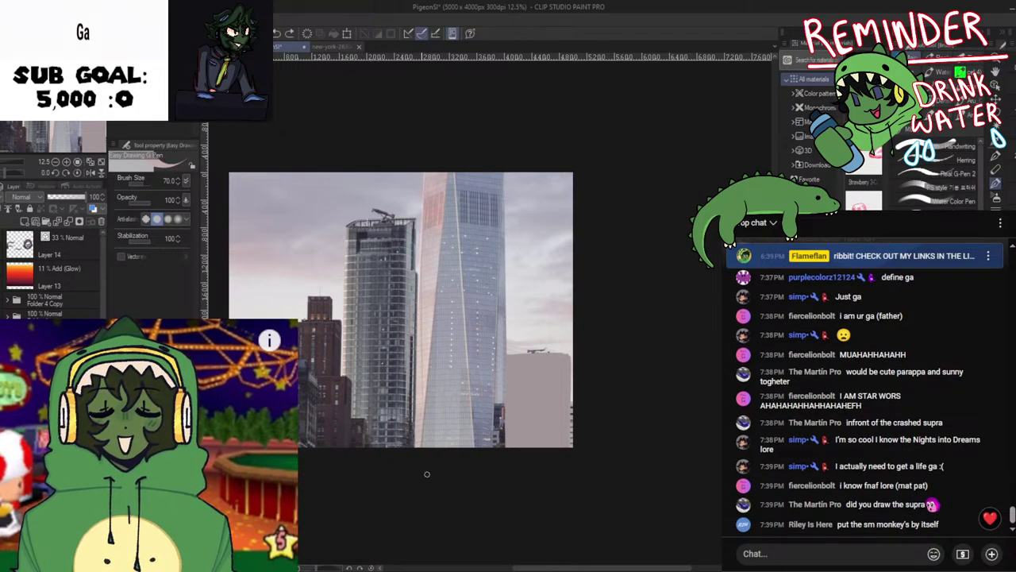
scroll(413, 293, "up", 4)
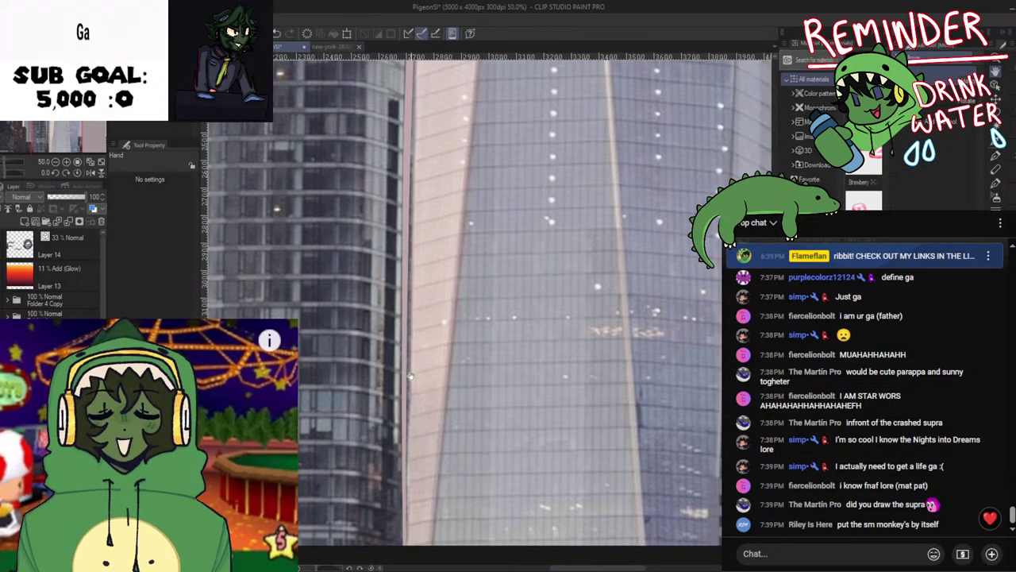
scroll(418, 360, "down", 4)
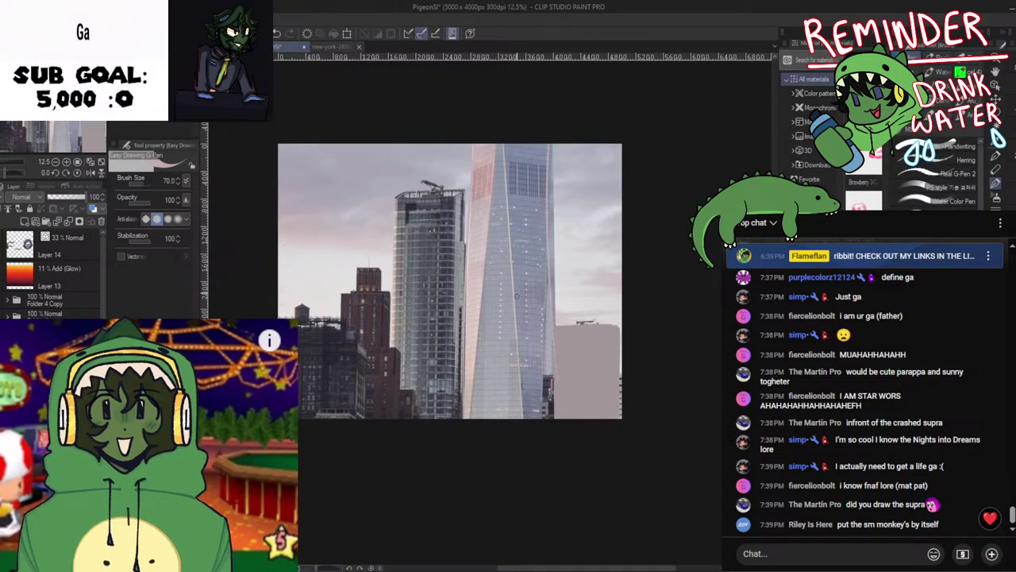
left_click_drag(504, 298, 473, 311)
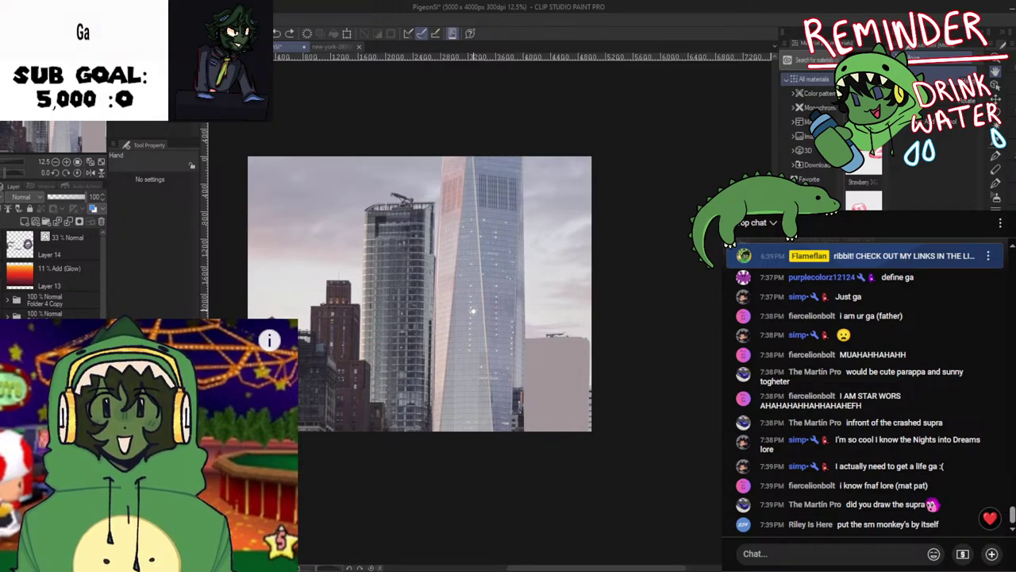
key("alt+Tab")
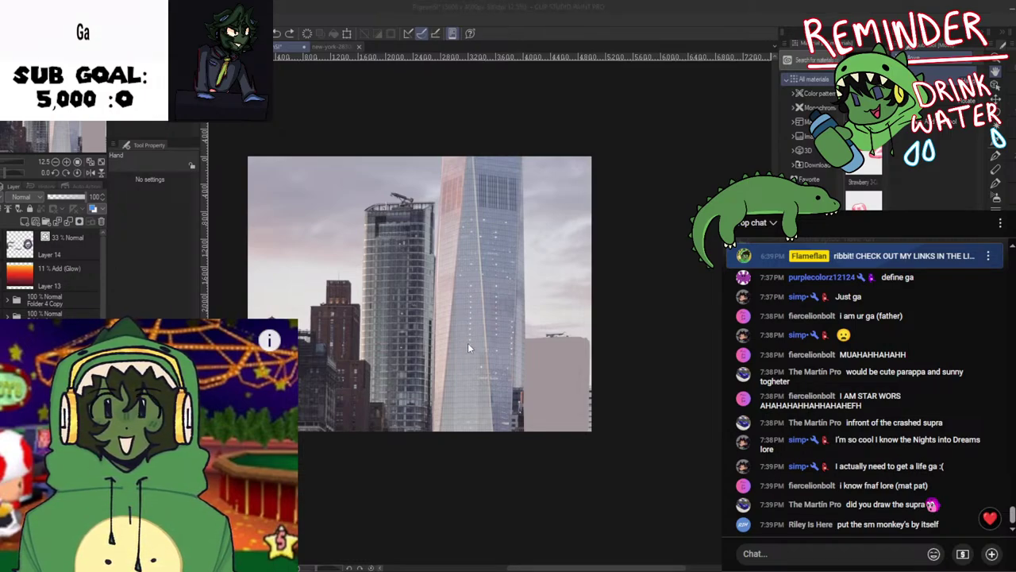
left_click(453, 361)
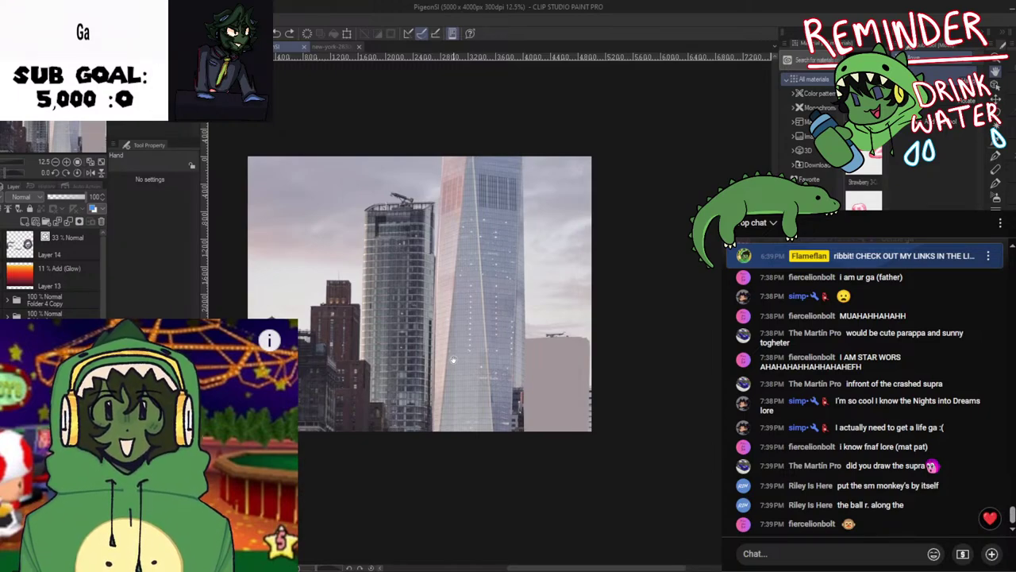
scroll(453, 359, "up", 1)
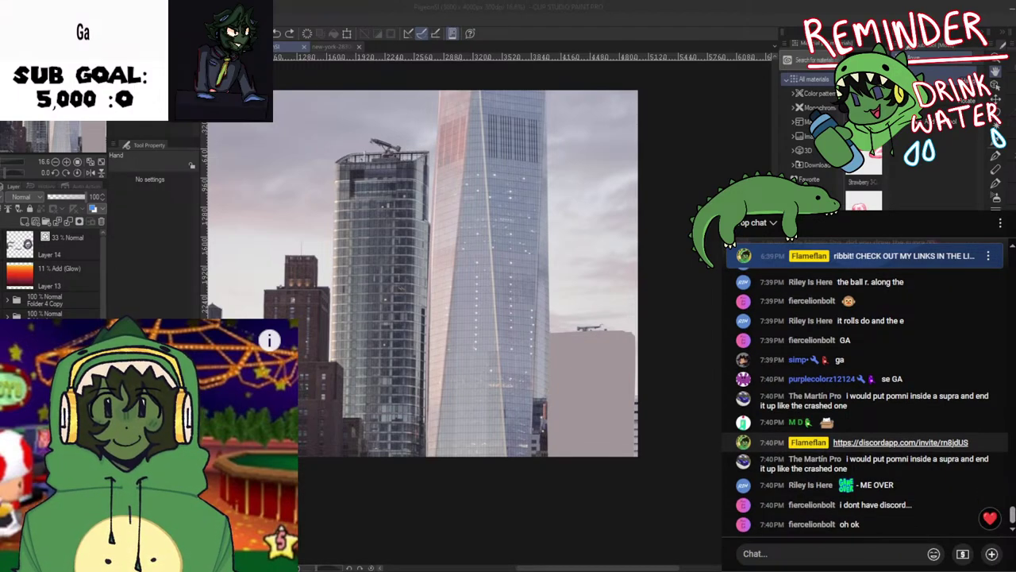
left_click(652, 540)
scroll(589, 447, "up", 2)
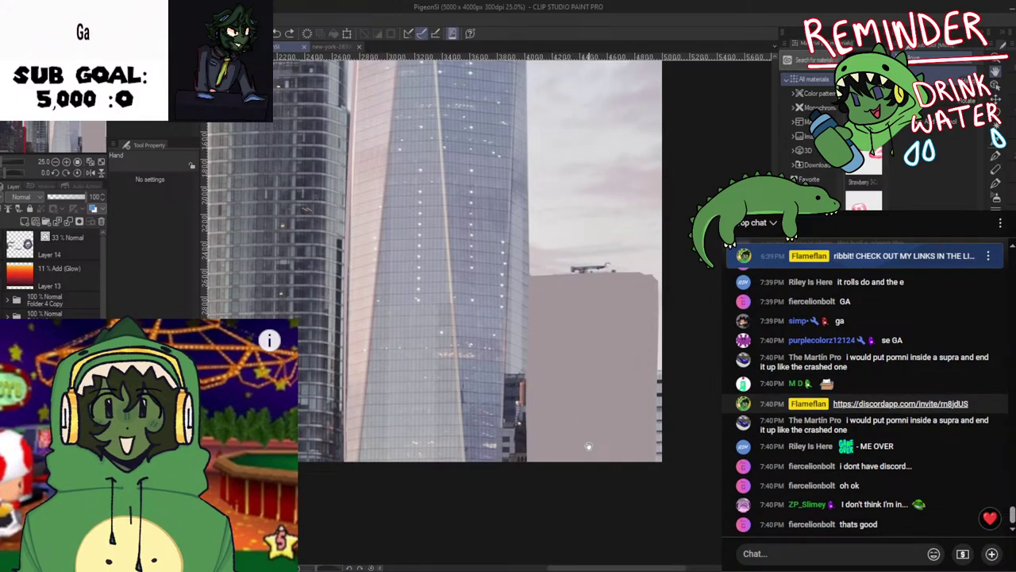
scroll(465, 249, "down", 2)
left_click_drag(466, 250, 461, 337)
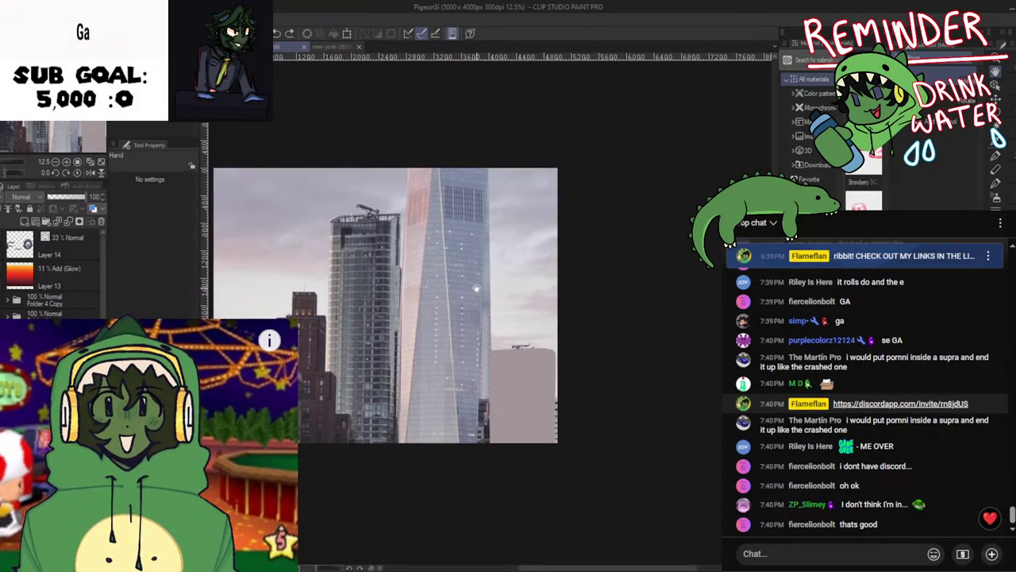
Try to trace the tall skyscraper's right edge with single long Easy Drawing G-Pen strokes, undoing each attempt
key("p")
left_click_drag(479, 116, 488, 337)
key("ctrl+z")
left_click_drag(488, 187, 480, 442)
key("ctrl+z")
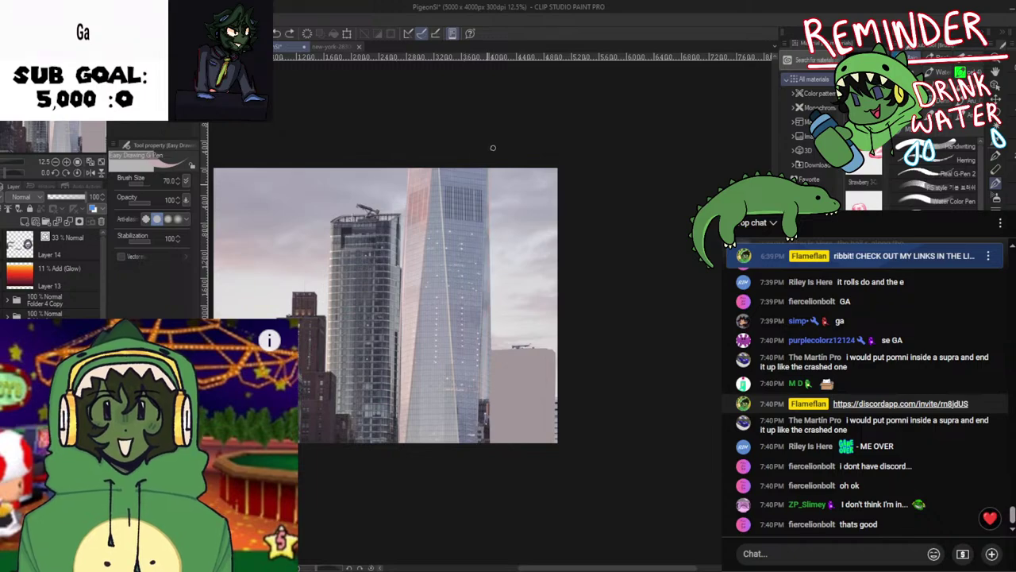
left_click_drag(493, 148, 466, 441)
key("ctrl+z")
left_click_drag(482, 175, 487, 442)
key("ctrl+z")
key("ctrl+z")
left_click_drag(493, 161, 477, 464)
key("ctrl+z")
left_click_drag(499, 141, 502, 441)
key("ctrl+z")
left_click_drag(483, 163, 468, 490)
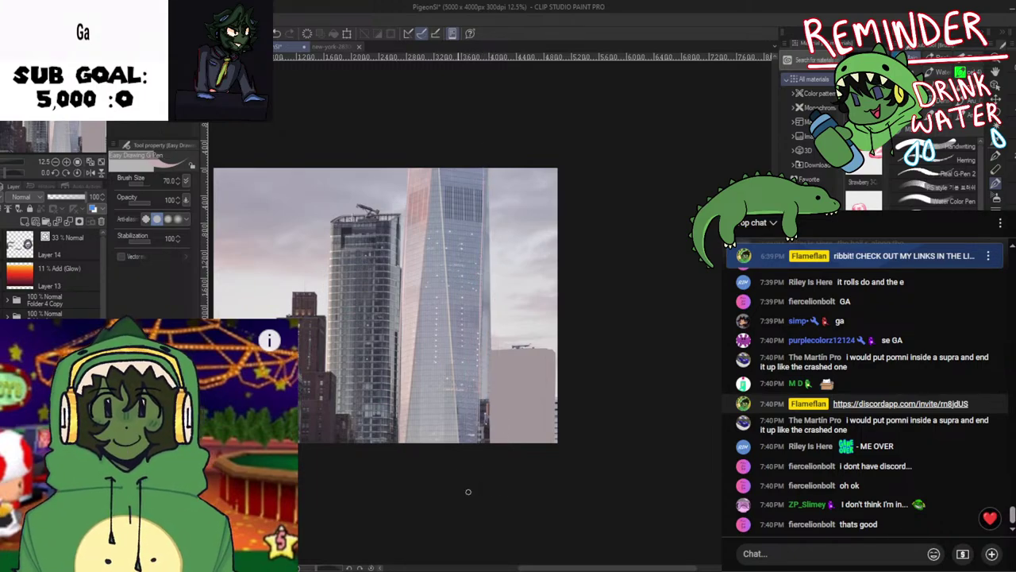
key("ctrl+z")
left_click_drag(487, 168, 465, 525)
key("ctrl+z")
Try to trace the upper part of the skyscraper's right edge from the canvas's top border, and undo the stroke
scroll(471, 288, "up", 5)
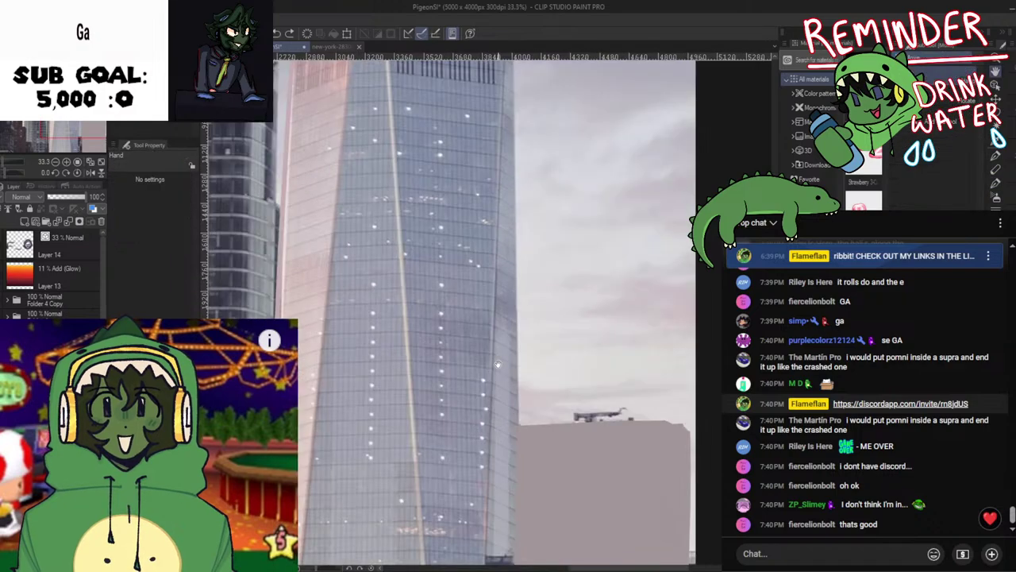
scroll(506, 374, "down", 5)
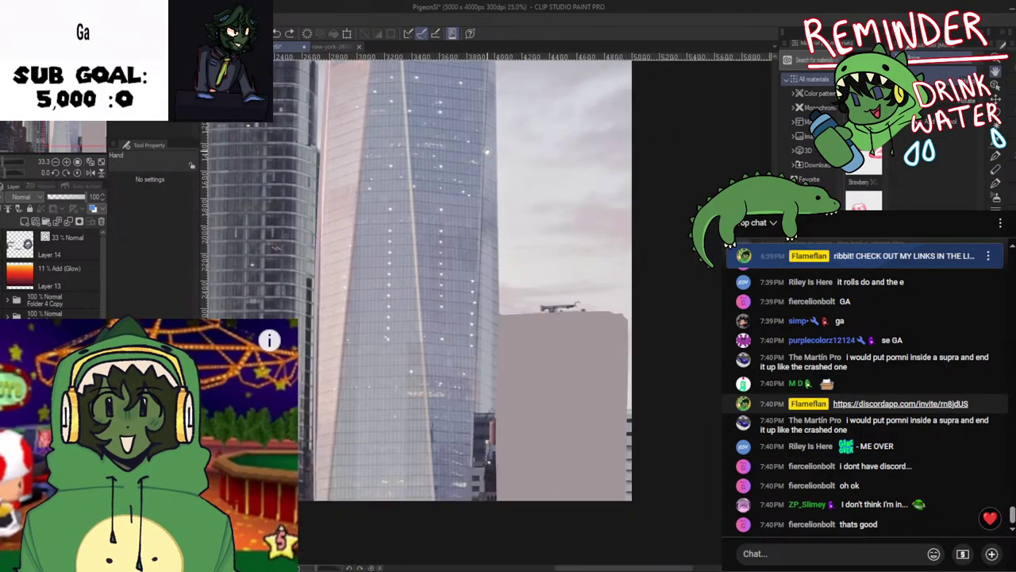
scroll(466, 223, "up", 2)
mouse_move(468, 103)
left_mouse_down()
mouse_move(449, 235)
mouse_move(452, 199)
left_mouse_up()
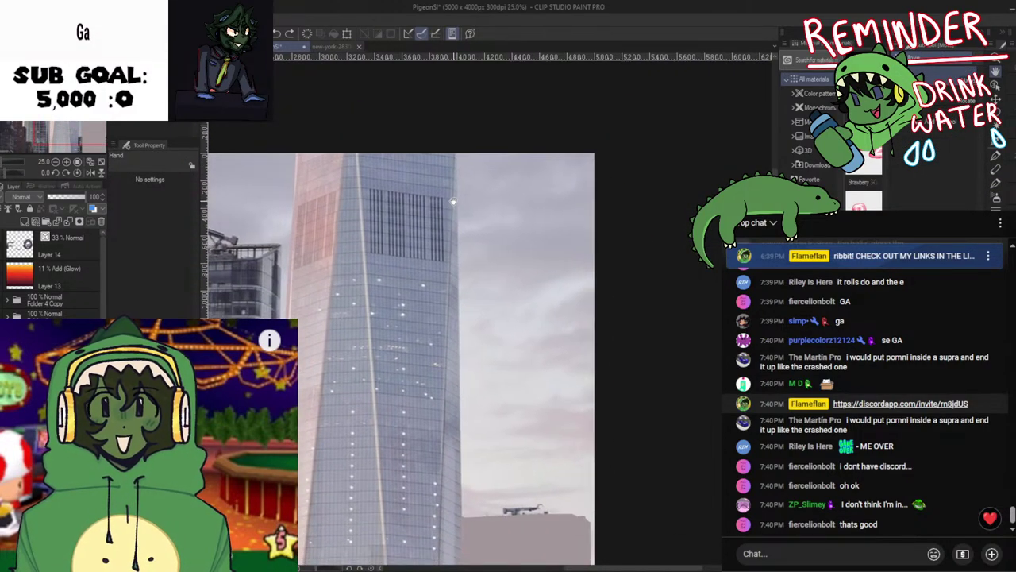
left_click_drag(455, 154, 431, 404)
key("ctrl+z")
mouse_move(455, 198)
left_mouse_down()
mouse_move(565, 184)
mouse_move(433, 170)
mouse_move(333, 356)
left_mouse_up()
key("space")
left_click_drag(414, 335, 506, 338)
key("ctrl+z")
key("p")
mouse_move(508, 242)
left_mouse_down()
mouse_move(363, 298)
mouse_move(539, 373)
mouse_move(579, 262)
mouse_move(517, 208)
mouse_move(429, 200)
mouse_move(310, 262)
mouse_move(445, 411)
mouse_move(630, 338)
mouse_move(560, 221)
mouse_move(432, 242)
mouse_move(448, 393)
mouse_move(536, 373)
left_mouse_up()
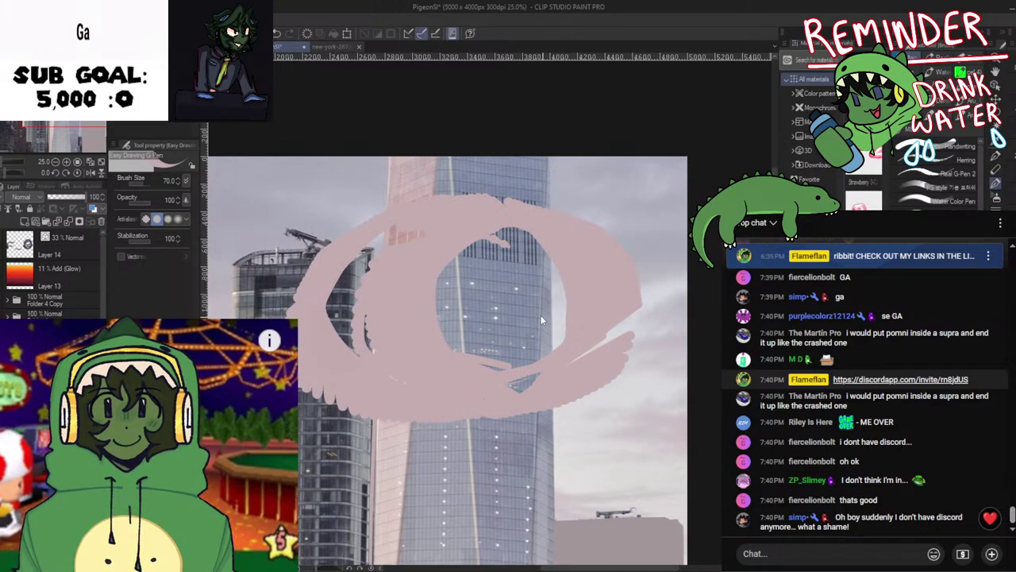
key("ctrl+z")
mouse_move(514, 235)
left_mouse_down()
mouse_move(470, 241)
mouse_move(533, 301)
mouse_move(548, 445)
mouse_move(413, 350)
mouse_move(509, 222)
left_mouse_up()
key("ctrl+z")
mouse_move(437, 195)
left_mouse_down()
mouse_move(371, 187)
mouse_move(309, 300)
left_mouse_up()
key("space")
scroll(492, 397, "up", 1)
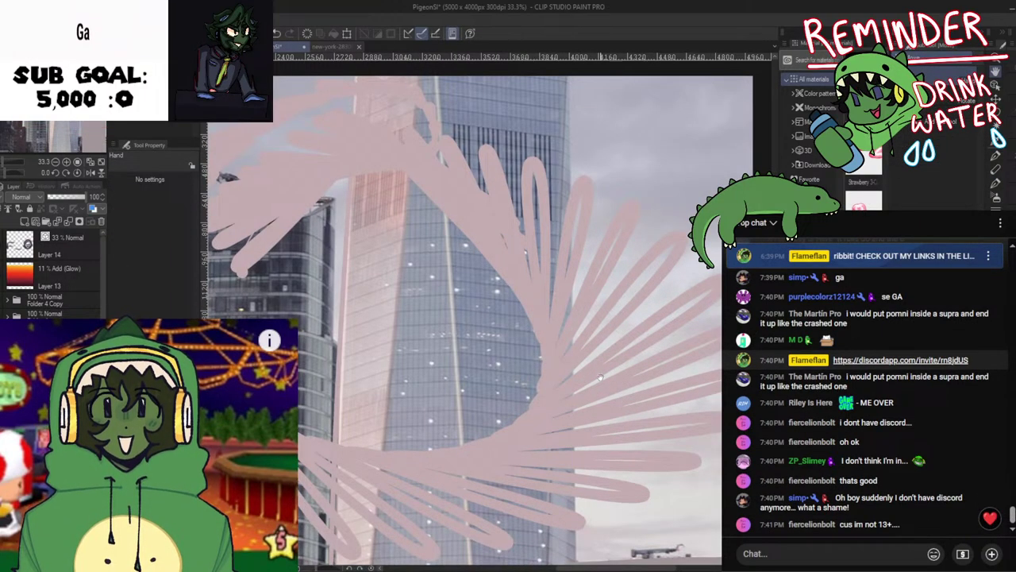
scroll(601, 377, "down", 1)
left_click_drag(441, 261, 566, 370)
scroll(565, 370, "up", 1)
scroll(566, 371, "down", 1)
left_click_drag(670, 448, 546, 327)
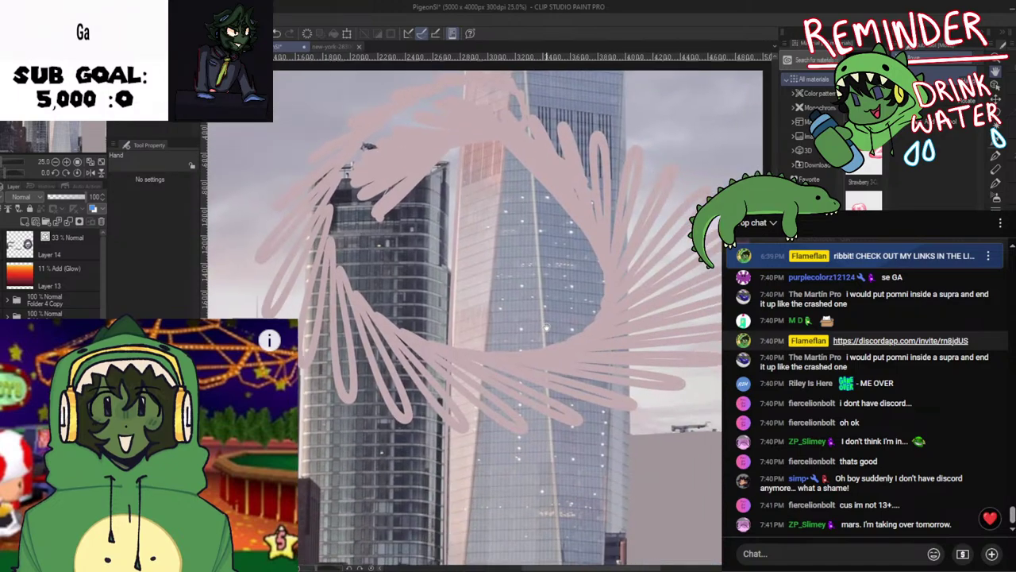
scroll(586, 373, "down", 2)
key("ctrl+z")
mouse_move(435, 298)
left_mouse_down()
mouse_move(512, 443)
mouse_move(501, 294)
mouse_move(556, 262)
mouse_move(445, 365)
mouse_move(604, 410)
mouse_move(492, 373)
mouse_move(497, 306)
mouse_move(631, 282)
mouse_move(422, 326)
left_mouse_up()
key("ctrl+z")
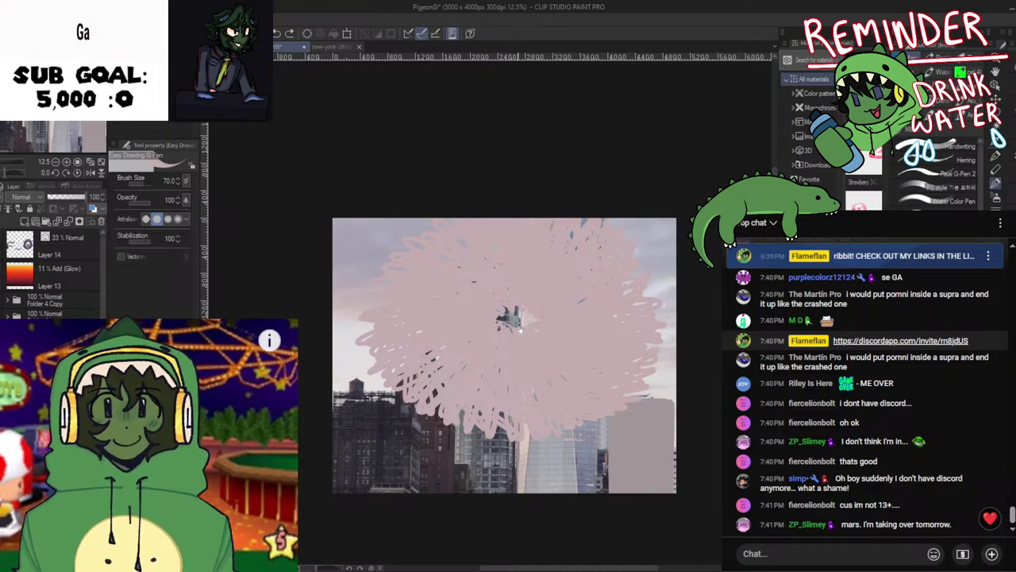
key("space")
scroll(515, 326, "up", 1)
scroll(515, 326, "down", 2)
scroll(551, 351, "up", 1)
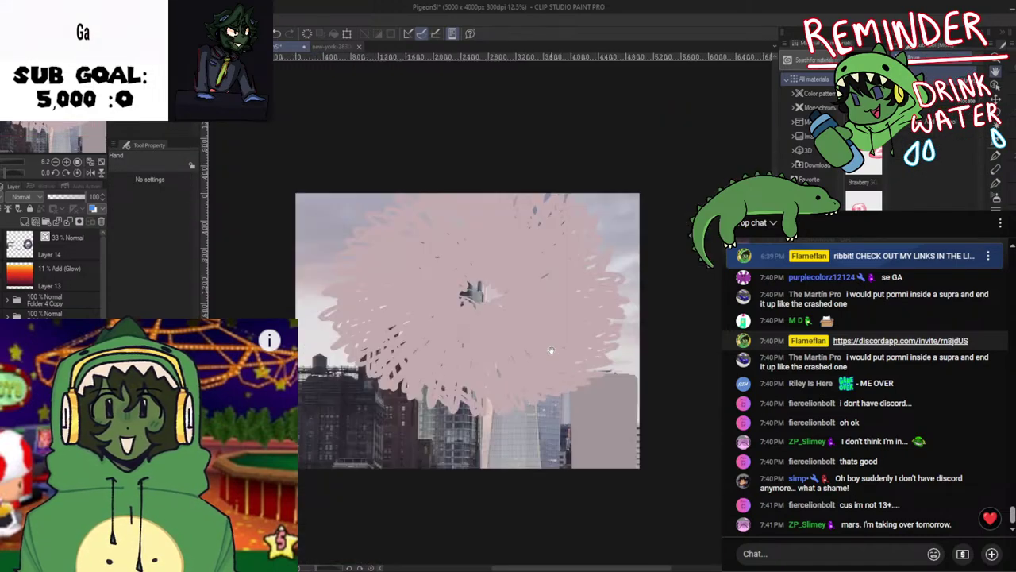
key("ctrl+z")
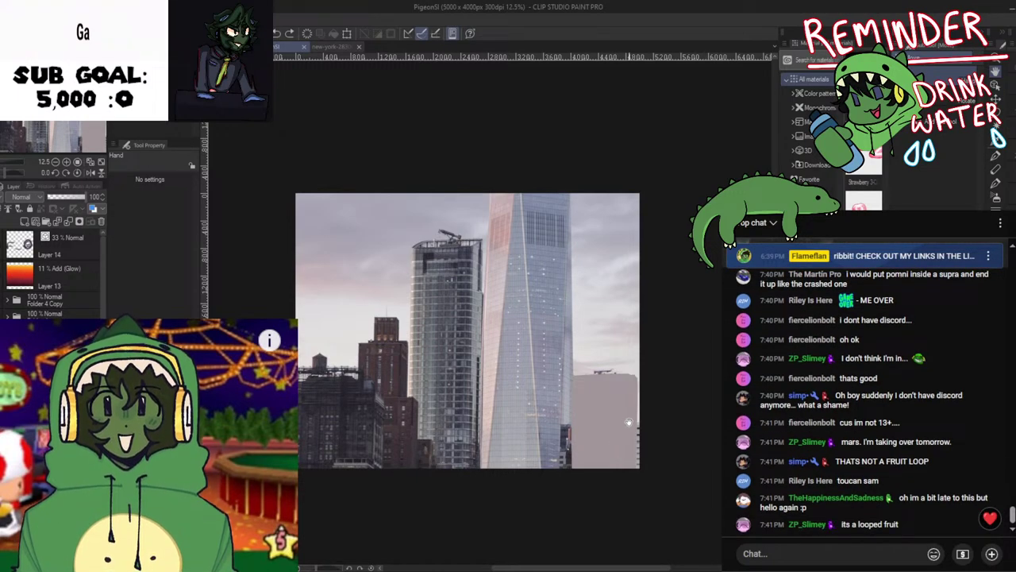
Retry the skyscraper's right-edge line with long downward strokes running past the canvas's lower border, undoing each one
scroll(577, 341, "up", 2)
scroll(467, 365, "down", 2)
key("p")
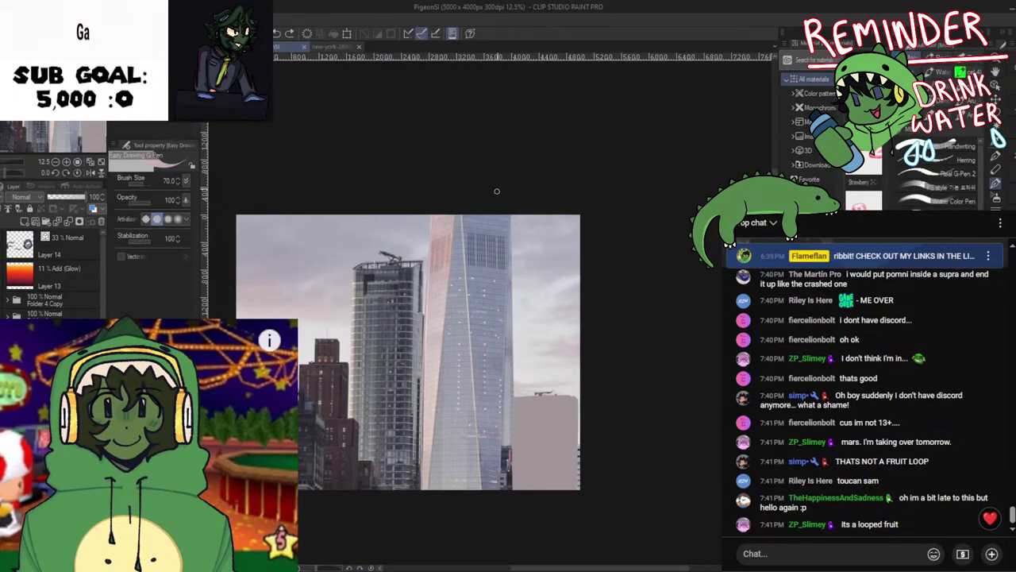
mouse_move(503, 210)
left_mouse_down()
mouse_move(479, 454)
mouse_move(507, 508)
left_mouse_up()
key("ctrl+z")
key("ctrl+z")
left_click_drag(505, 210, 515, 560)
key("ctrl+z")
key("ctrl+z")
left_click_drag(509, 210, 501, 509)
key("ctrl+z")
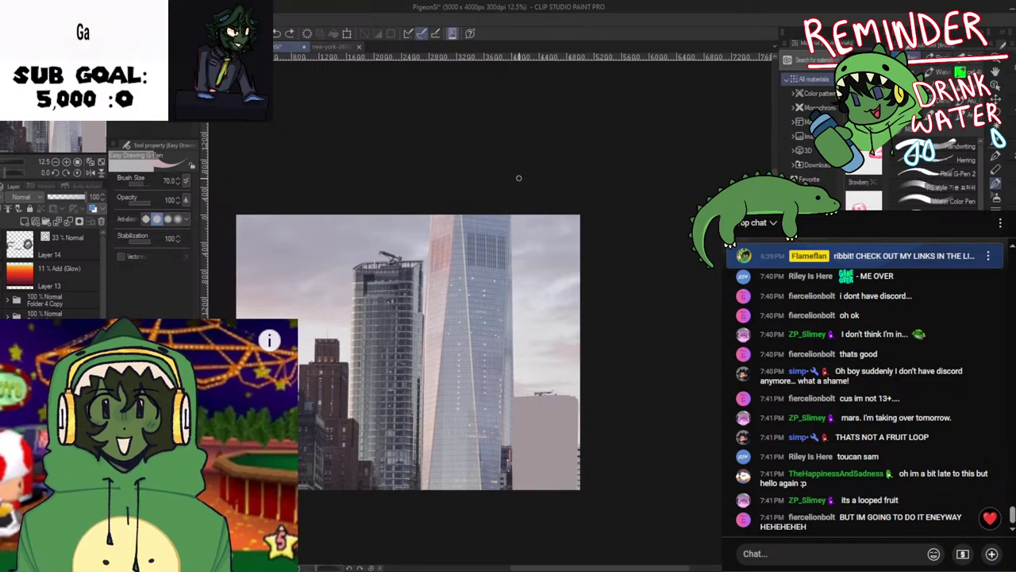
mouse_move(510, 211)
left_mouse_down()
mouse_move(481, 501)
mouse_move(506, 541)
left_mouse_up()
key("ctrl+z")
Try to draw the skyscraper's full-height right edge at a small canvas view, save the illustration, and undo the line attempts
key("space")
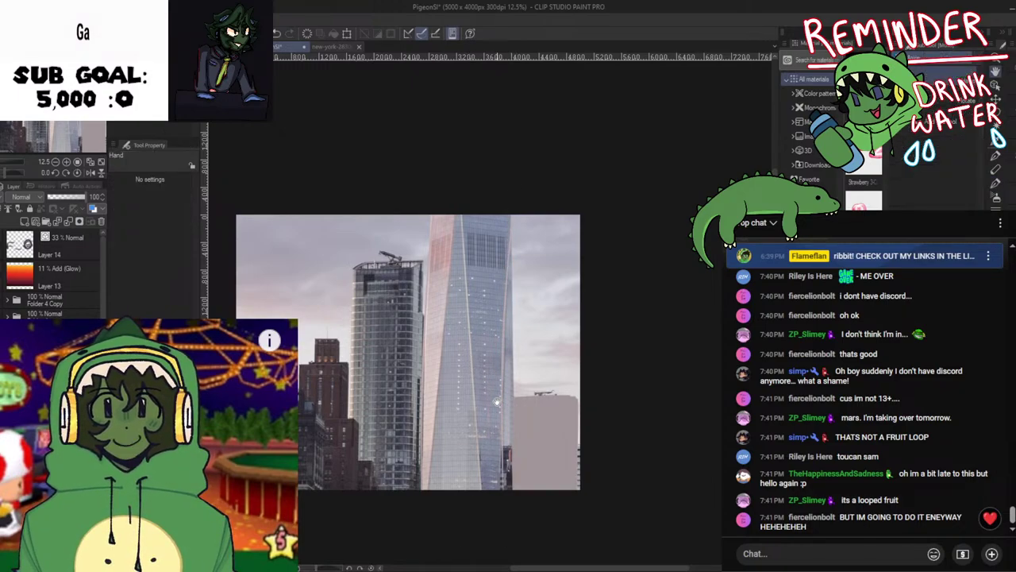
scroll(502, 446, "down", 1)
scroll(502, 448, "up", 4)
scroll(489, 285, "down", 4)
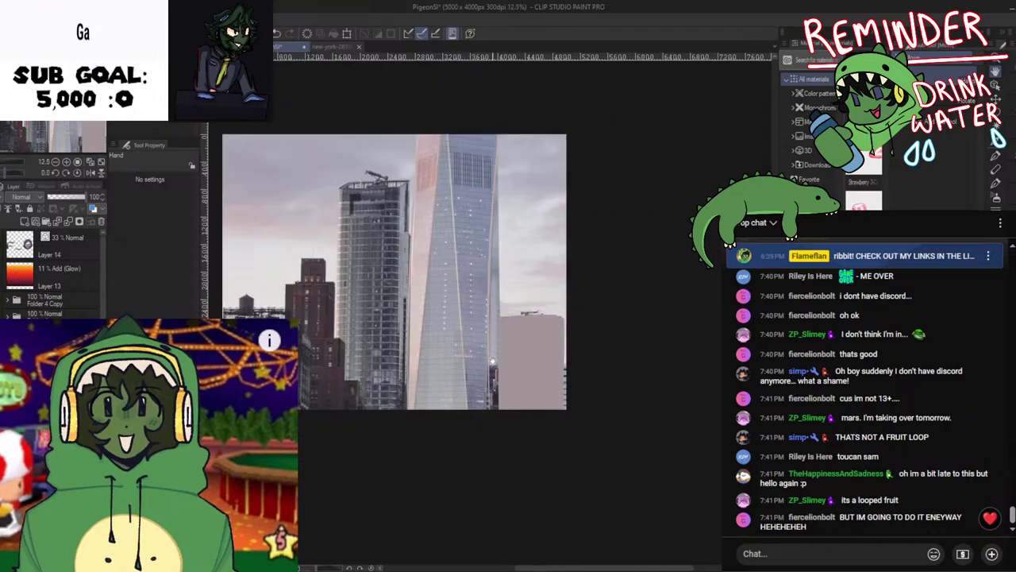
key("p")
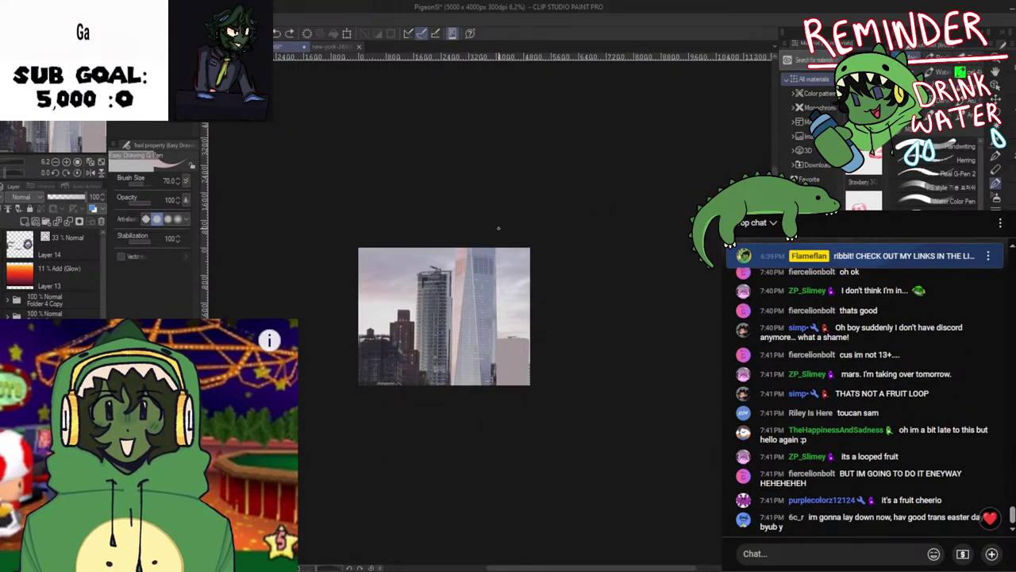
left_click_drag(497, 244, 488, 385)
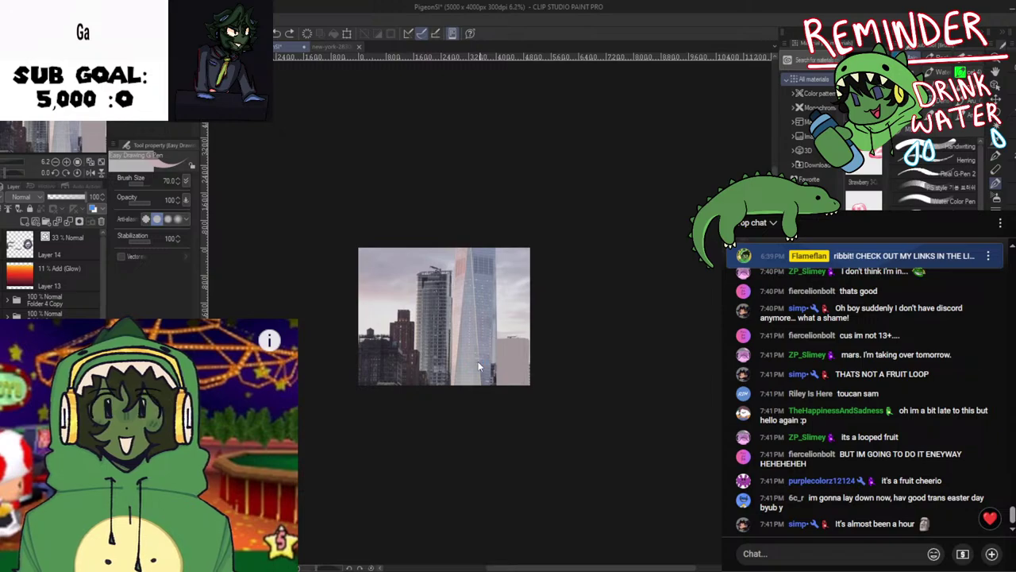
key("ctrl+s")
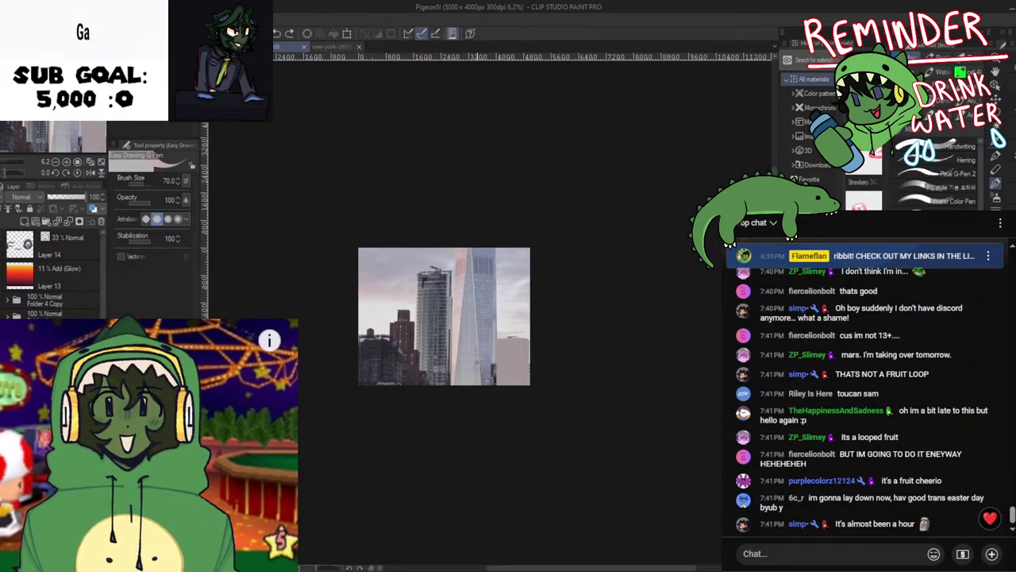
key("ctrl+z")
left_click_drag(497, 244, 489, 386)
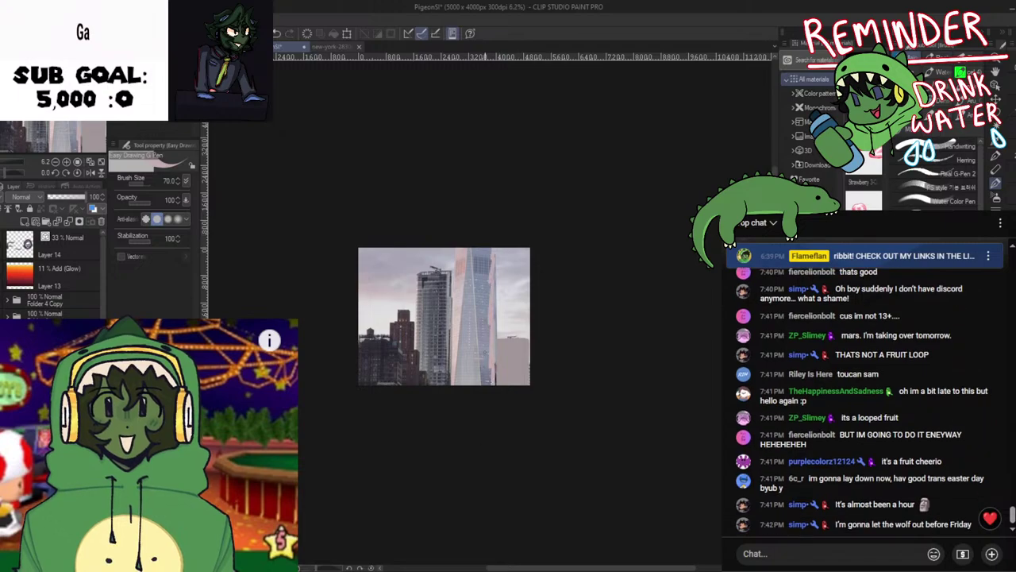
key("ctrl+z")
mouse_move(454, 271)
left_mouse_down()
mouse_move(411, 274)
mouse_move(385, 243)
mouse_move(288, 276)
mouse_move(365, 279)
mouse_move(598, 225)
mouse_move(375, 294)
mouse_move(350, 350)
left_mouse_up()
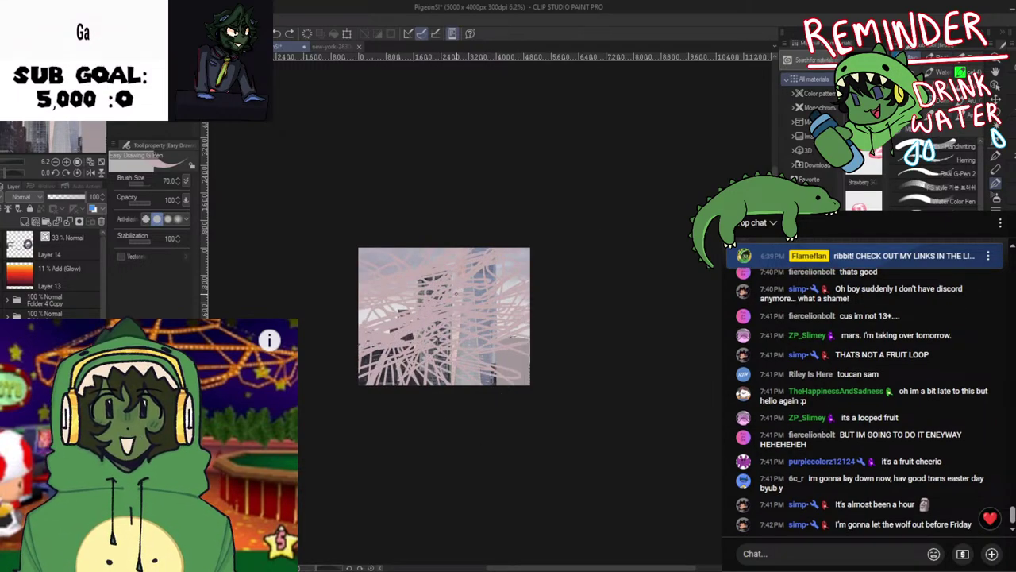
key("space")
scroll(476, 310, "up", 1)
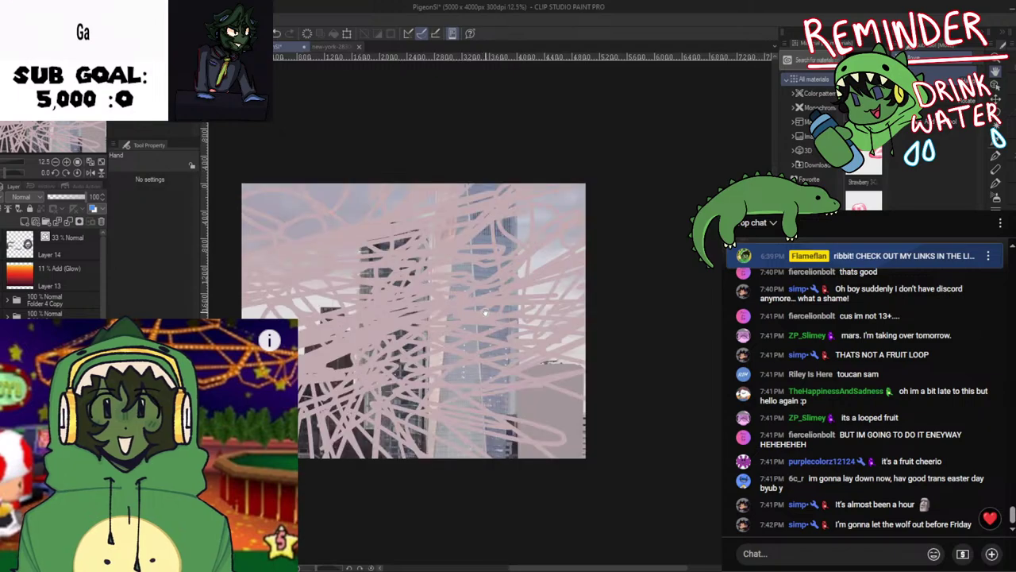
left_click_drag(538, 368, 590, 375)
key("ctrl+z")
mouse_move(532, 331)
left_mouse_down()
mouse_move(555, 420)
mouse_move(422, 287)
mouse_move(516, 329)
mouse_move(460, 299)
mouse_move(558, 408)
mouse_move(477, 353)
mouse_move(368, 347)
mouse_move(450, 356)
mouse_move(430, 344)
left_mouse_up()
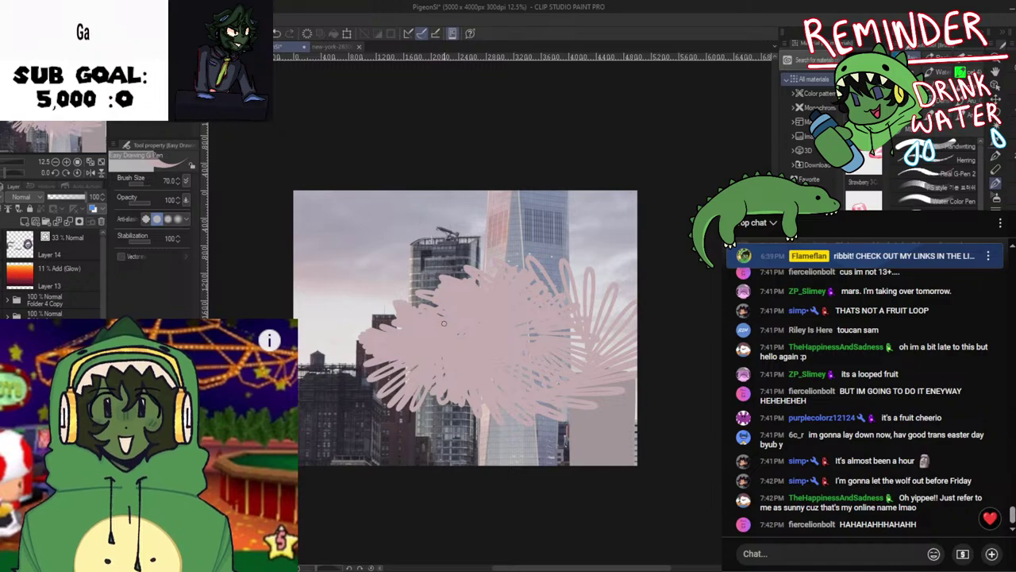
key("ctrl+z")
mouse_move(456, 249)
left_mouse_down()
mouse_move(308, 378)
mouse_move(381, 327)
mouse_move(441, 335)
left_mouse_up()
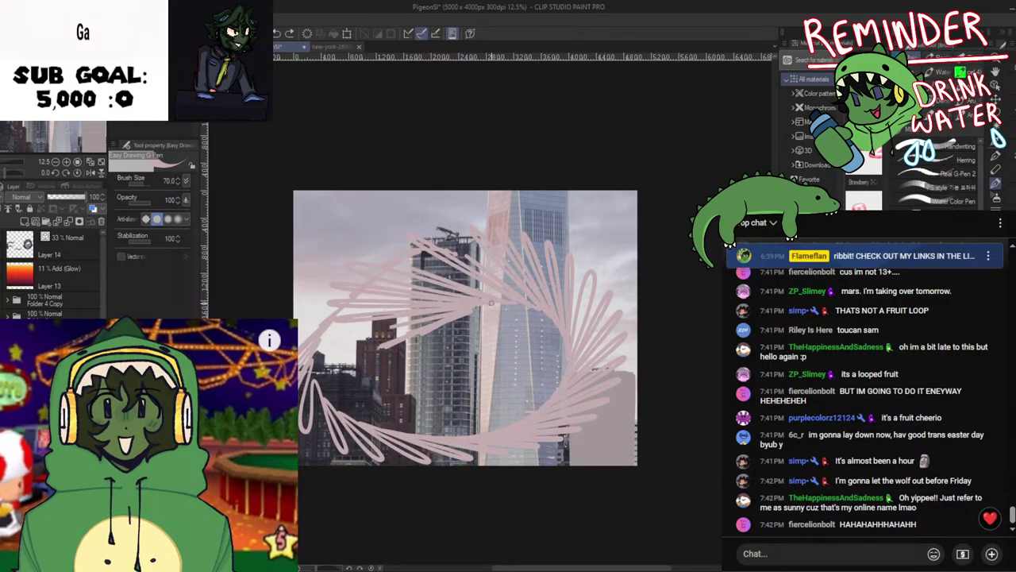
key("ctrl+z")
mouse_move(506, 273)
left_mouse_down()
mouse_move(571, 397)
mouse_move(373, 381)
mouse_move(547, 372)
left_mouse_up()
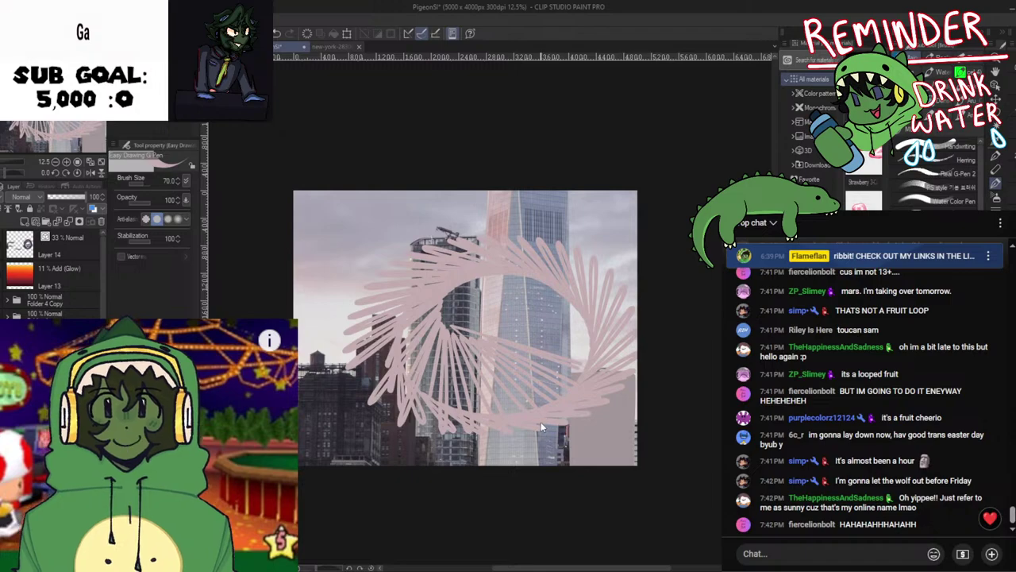
key("Delete")
mouse_move(480, 299)
left_mouse_down()
mouse_move(438, 344)
mouse_move(524, 326)
mouse_move(496, 323)
left_mouse_up()
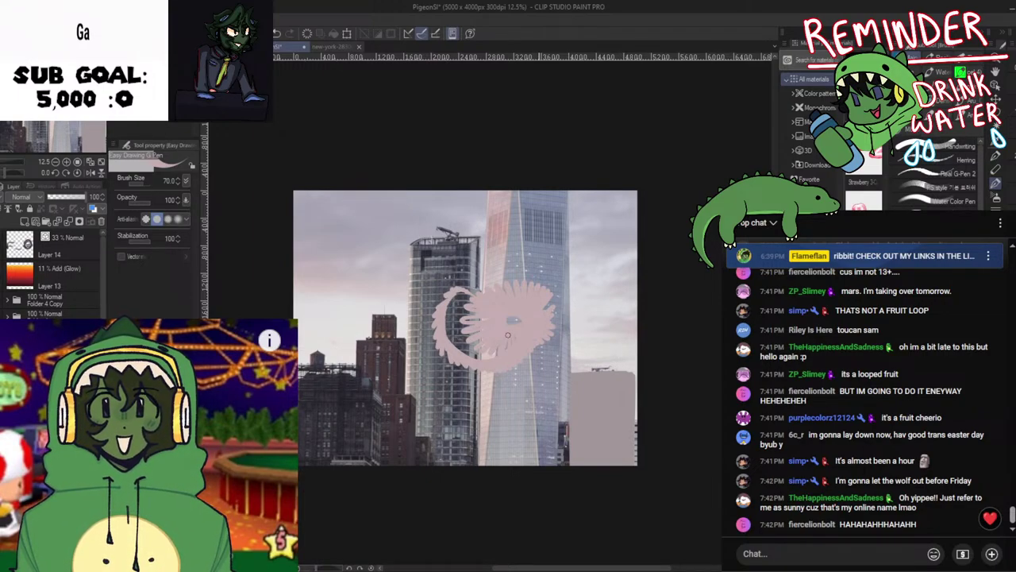
key("ctrl+z")
Trace the tall skyscraper's left and right edges with pale pink Easy Drawing G-Pen lines and check them against the photo
key("ctrl+minus")
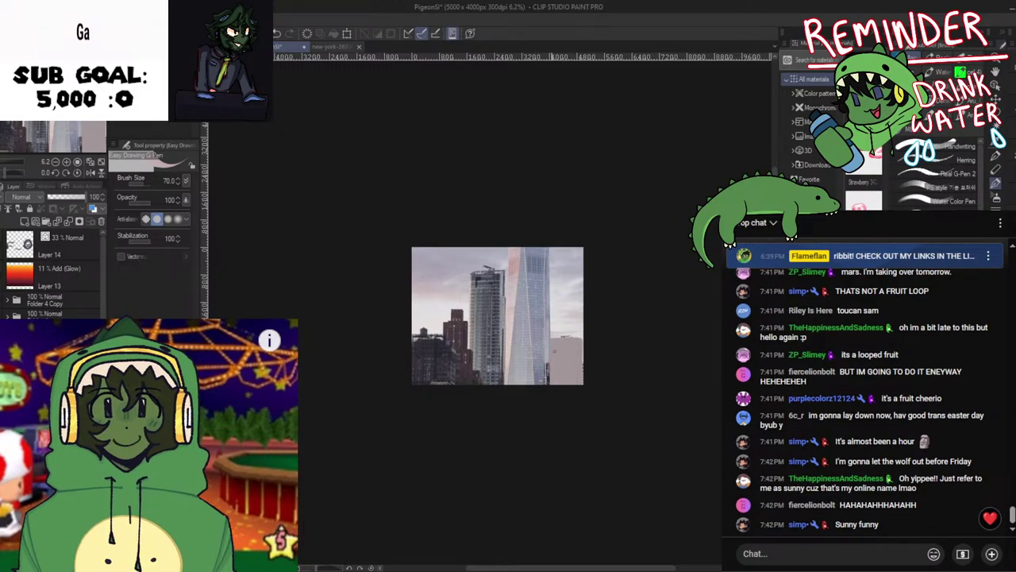
scroll(543, 343, "up", 5)
key("space")
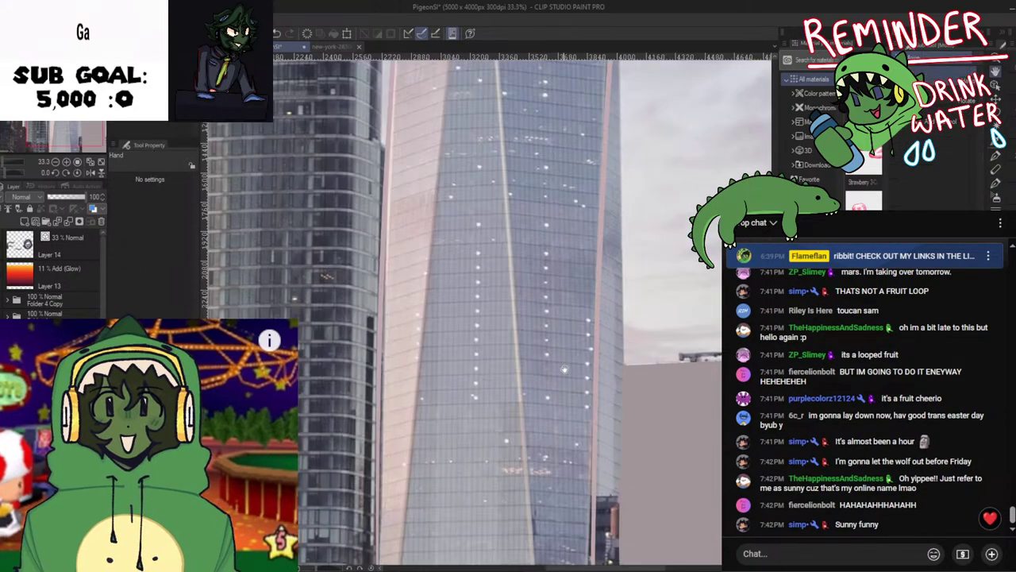
scroll(565, 369, "up", 2)
scroll(564, 370, "down", 3)
scroll(594, 249, "up", 1)
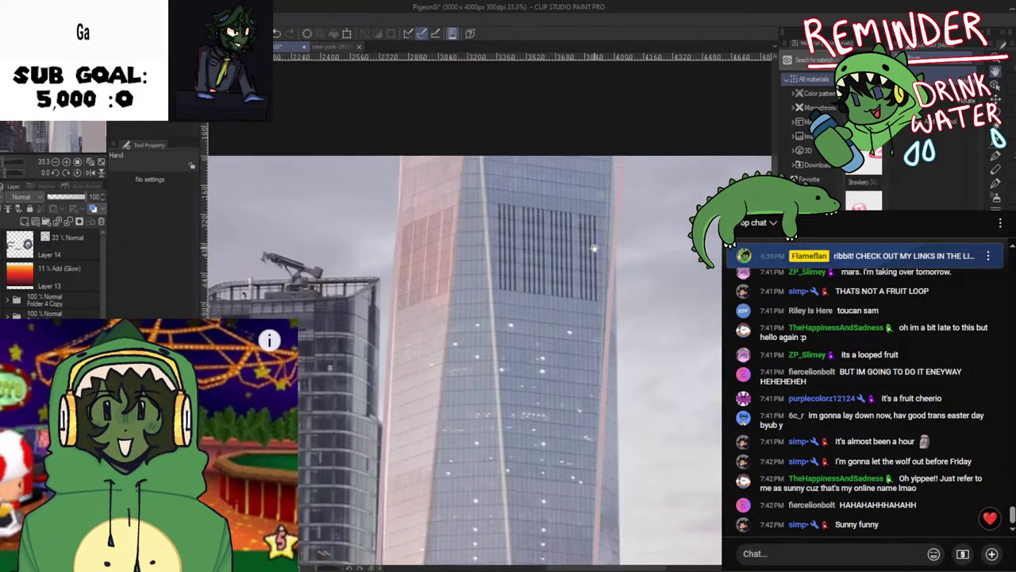
key("p")
scroll(624, 175, "down", 1)
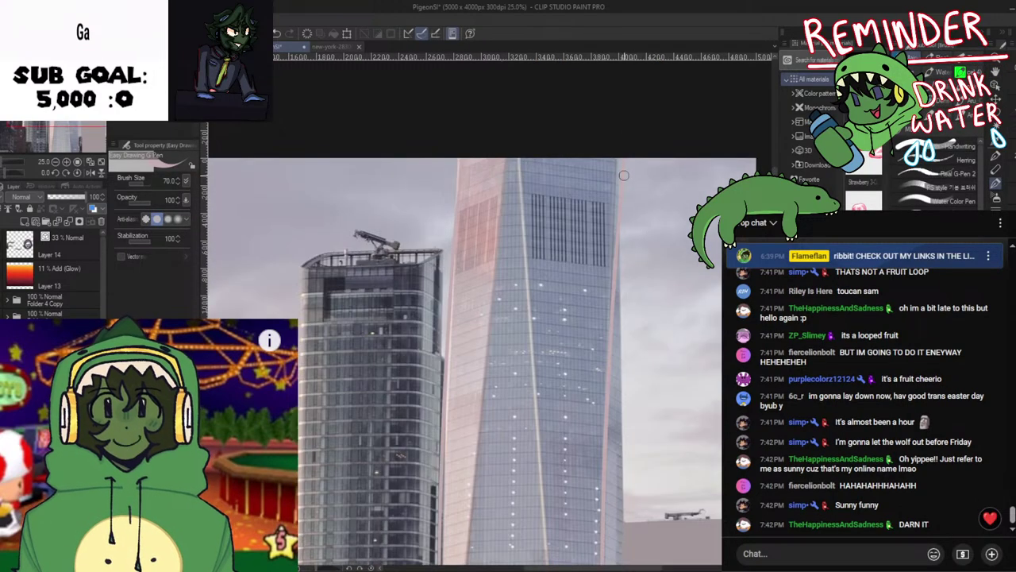
scroll(624, 175, "down", 1)
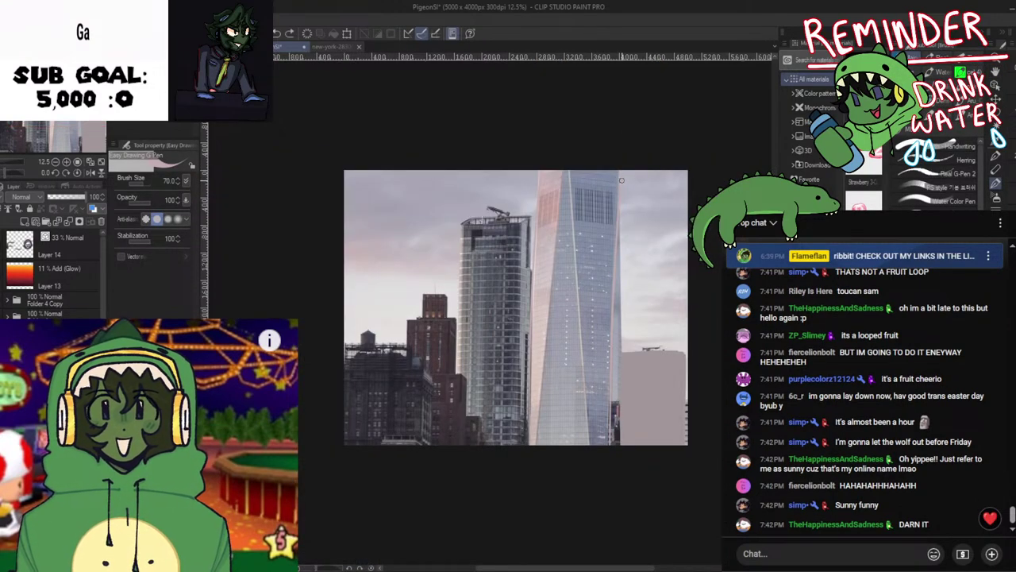
Try further G-Pen strokes along the skyscraper's outer right side and undo them
left_click(622, 182, "ctrl")
left_click_drag(614, 83, 608, 85)
scroll(621, 398, "up", 2)
left_click_drag(621, 397, 603, 371)
key("ctrl+z")
Trace the skyscraper's slanted central ridge over its full height with a pale pink G-Pen line and check it up close
left_click_drag(609, 306, 568, 421)
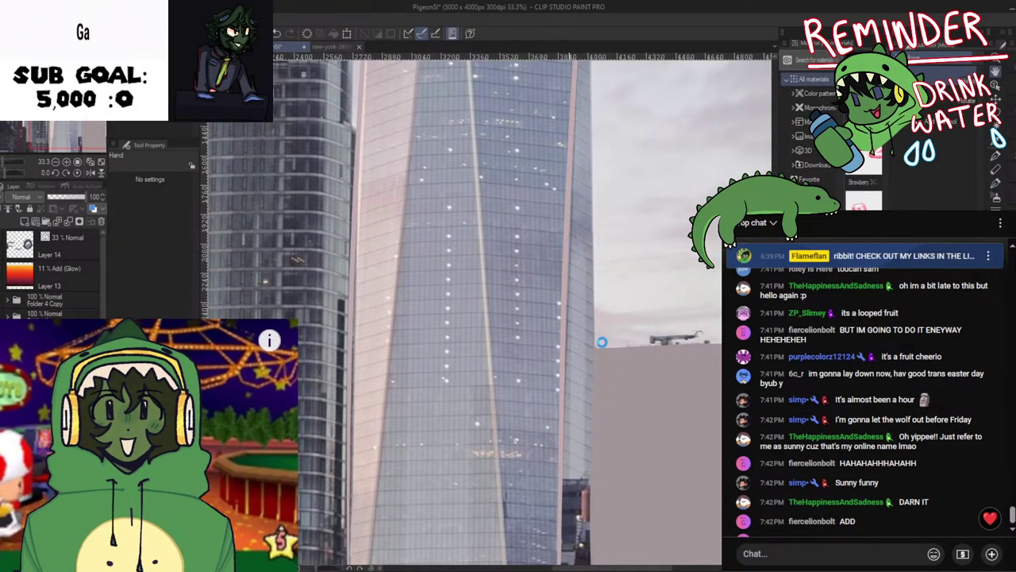
left_click_drag(603, 342, 594, 452)
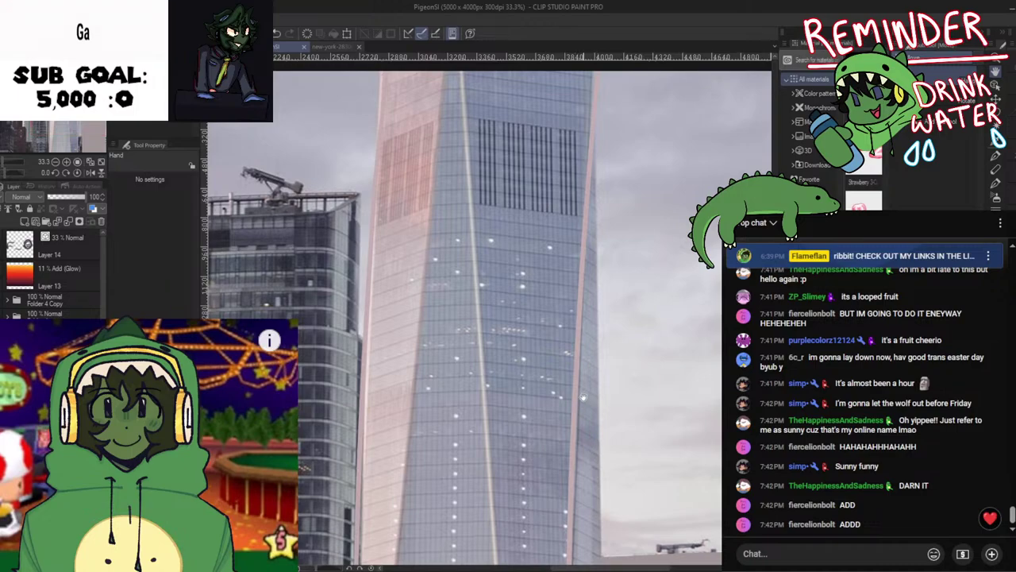
left_click_drag(580, 339, 591, 399)
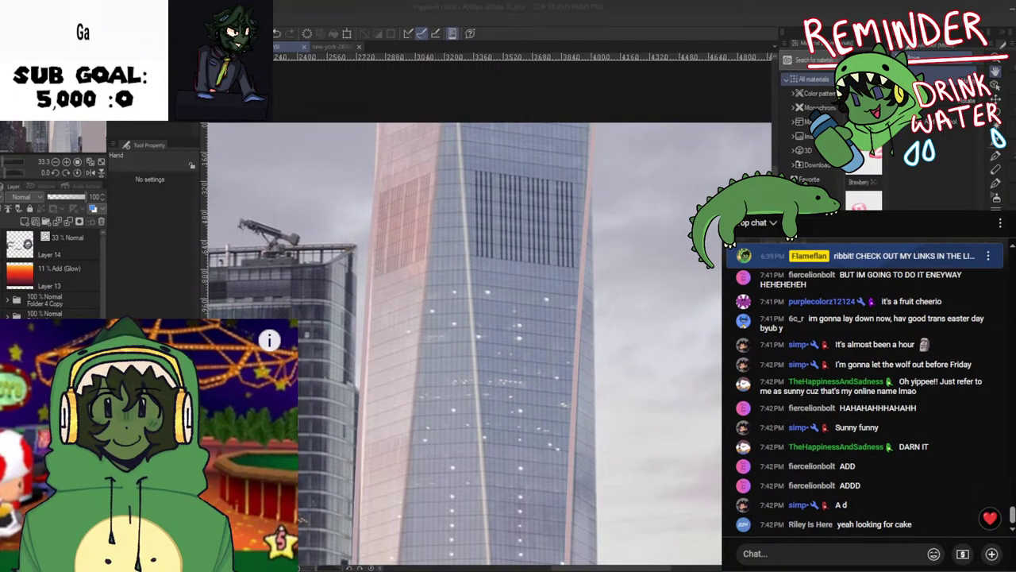
scroll(633, 467, "down", 1)
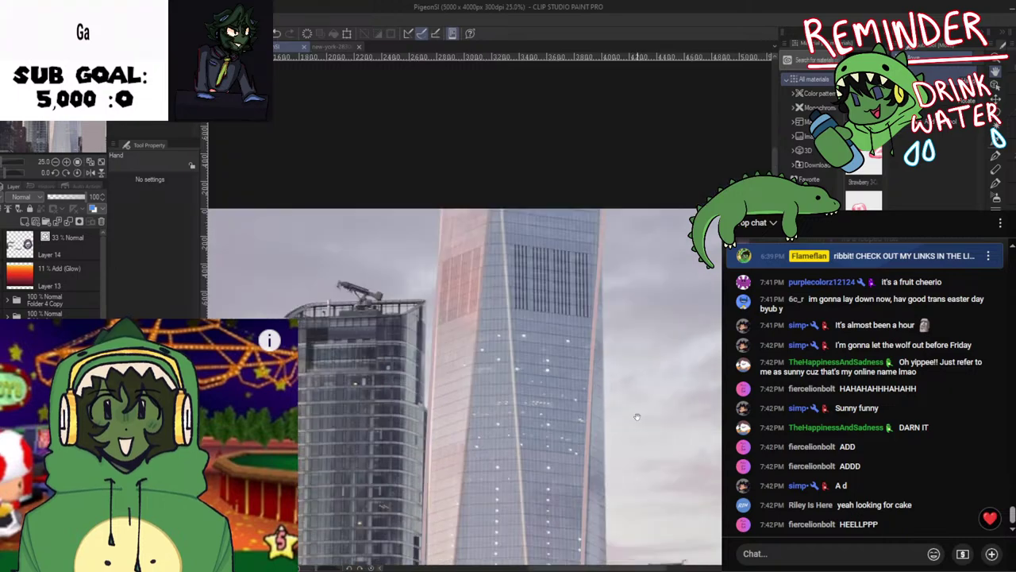
left_click_drag(599, 345, 572, 348)
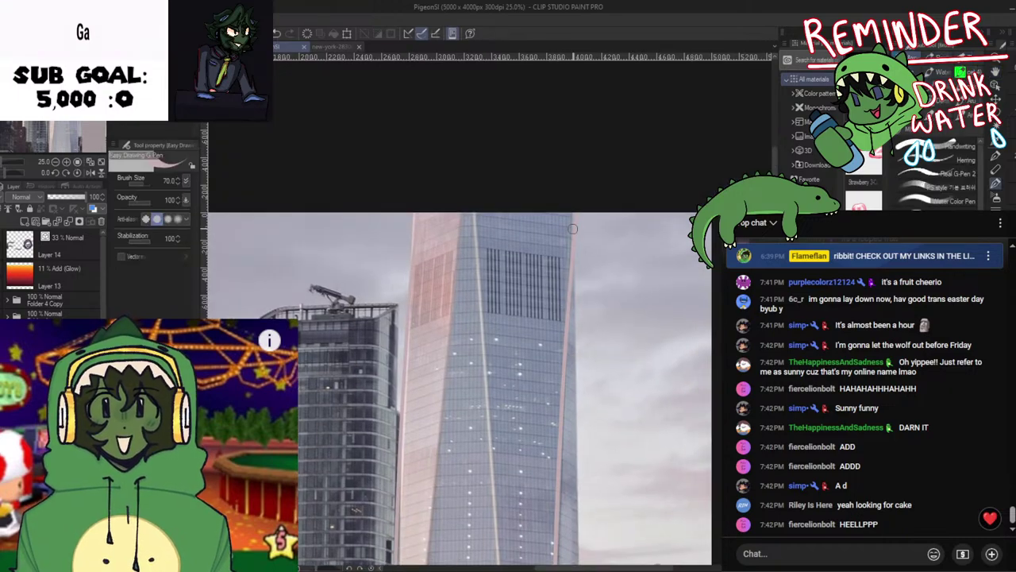
scroll(516, 348, "down", 2)
scroll(485, 379, "down", 2)
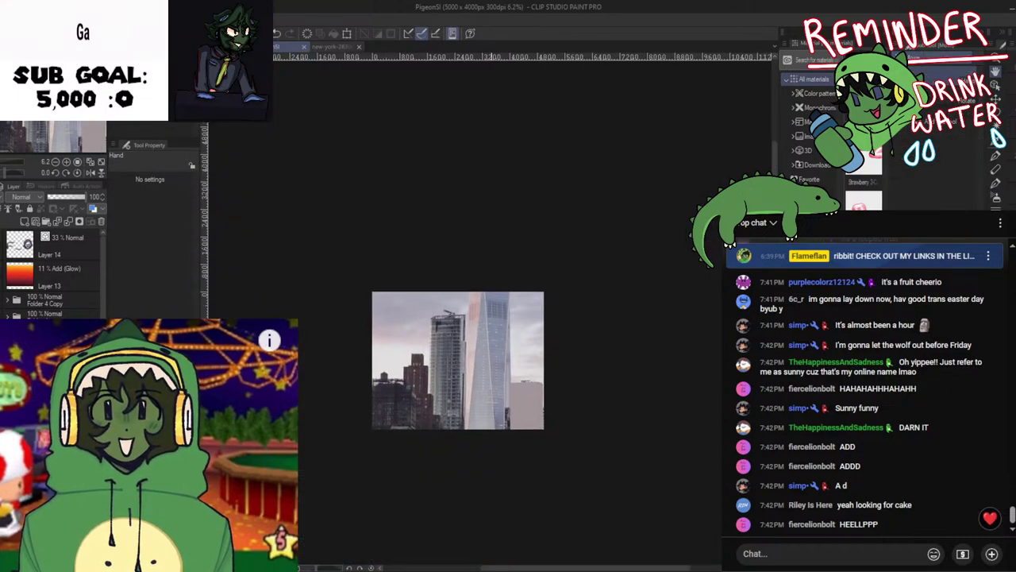
key("p")
scroll(496, 429, "up", 6)
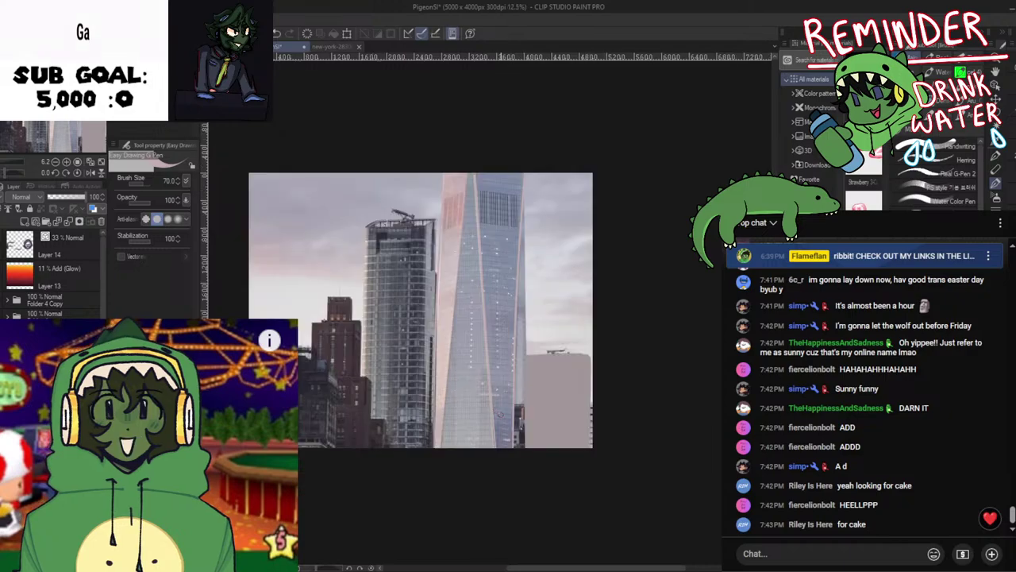
key("space")
left_click_drag(488, 324, 491, 467)
scroll(486, 452, "down", 1)
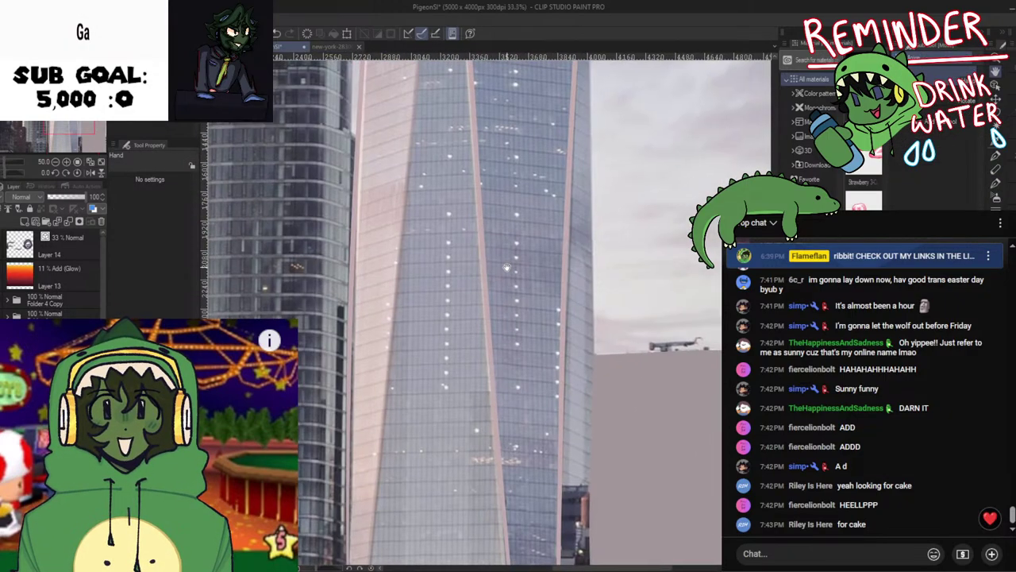
Try to draw the line between the skyscraper's pink and blue faces with long upward strokes, undoing each one
left_click_drag(541, 293, 546, 429)
scroll(524, 389, "down", 1)
left_click_drag(497, 318, 505, 352)
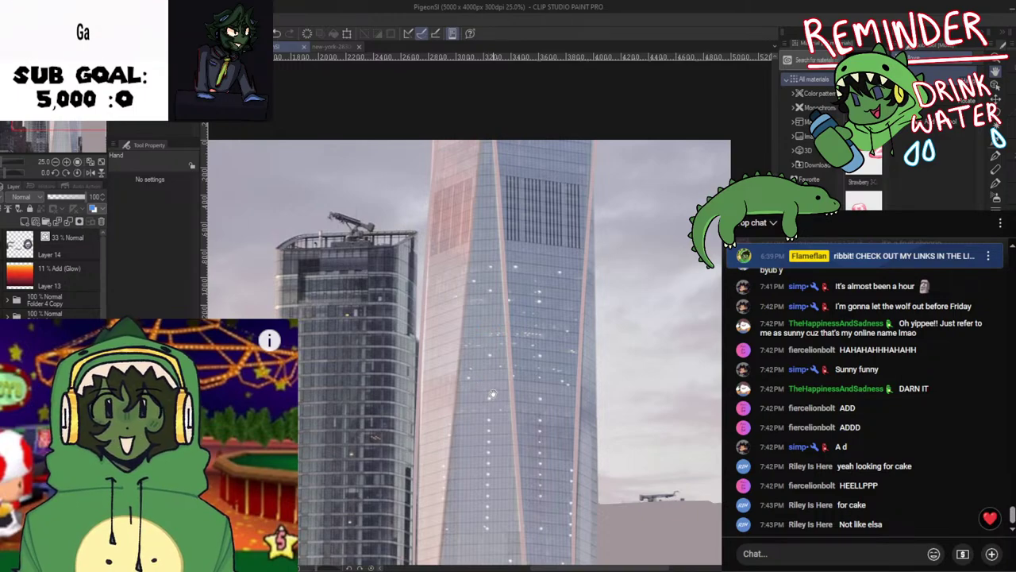
scroll(493, 391, "down", 2)
left_click_drag(494, 383, 511, 288)
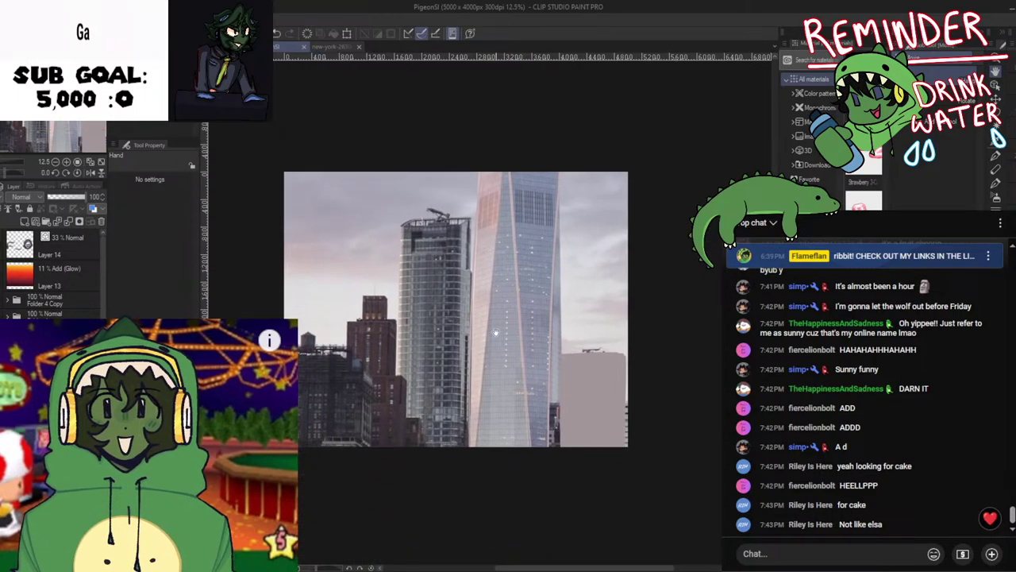
left_click_drag(452, 473, 521, 167)
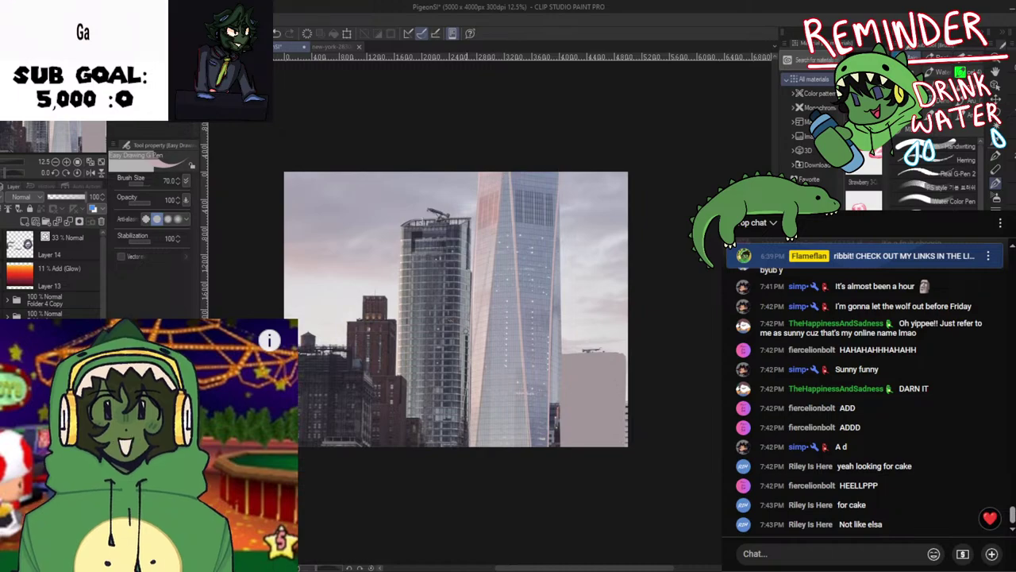
key("ctrl+z")
left_click_drag(457, 527, 516, 138)
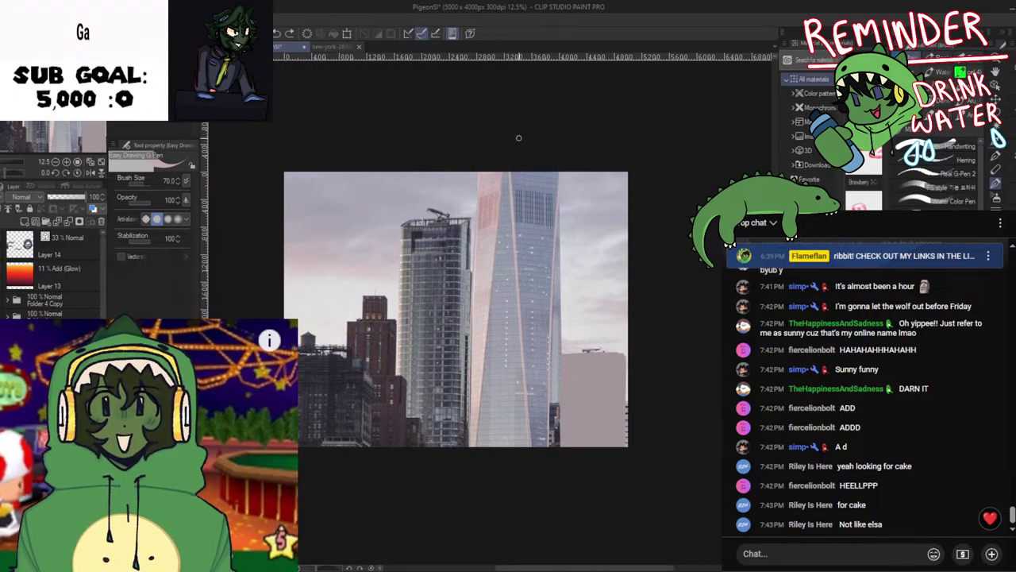
key("ctrl+z")
left_click_drag(452, 508, 503, 155)
key("ctrl+z")
Retry the line between the pink and blue faces with downward strokes starting near or above the canvas's upper border, undoing each one
left_click_drag(490, 235, 524, 212)
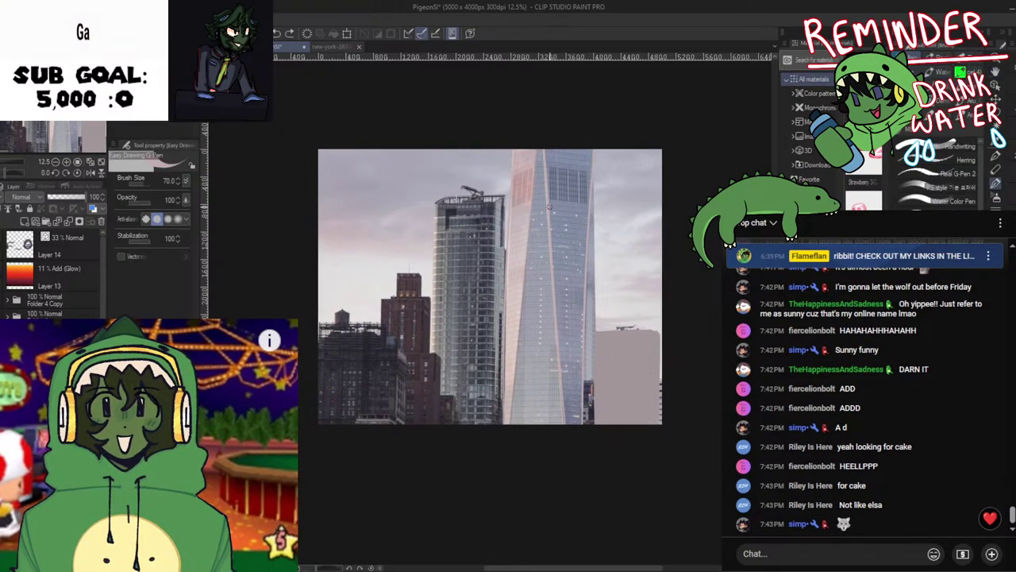
left_click_drag(546, 103, 511, 469)
key("ctrl+z")
left_click_drag(534, 123, 490, 455)
key("ctrl+z")
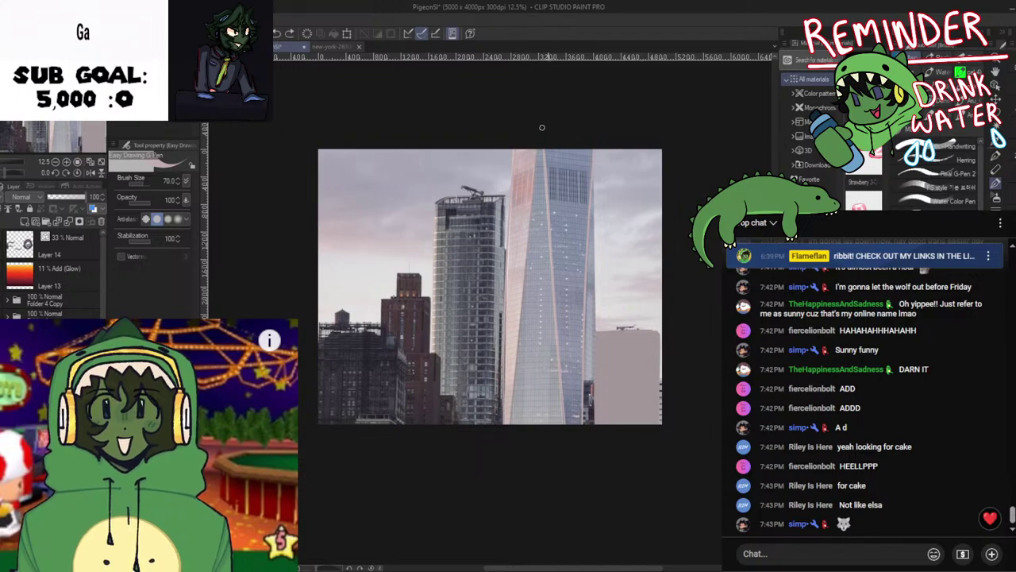
left_click_drag(542, 127, 511, 473)
key("ctrl+z")
left_click_drag(540, 180, 536, 413)
key("ctrl+z")
left_click_drag(543, 143, 510, 425)
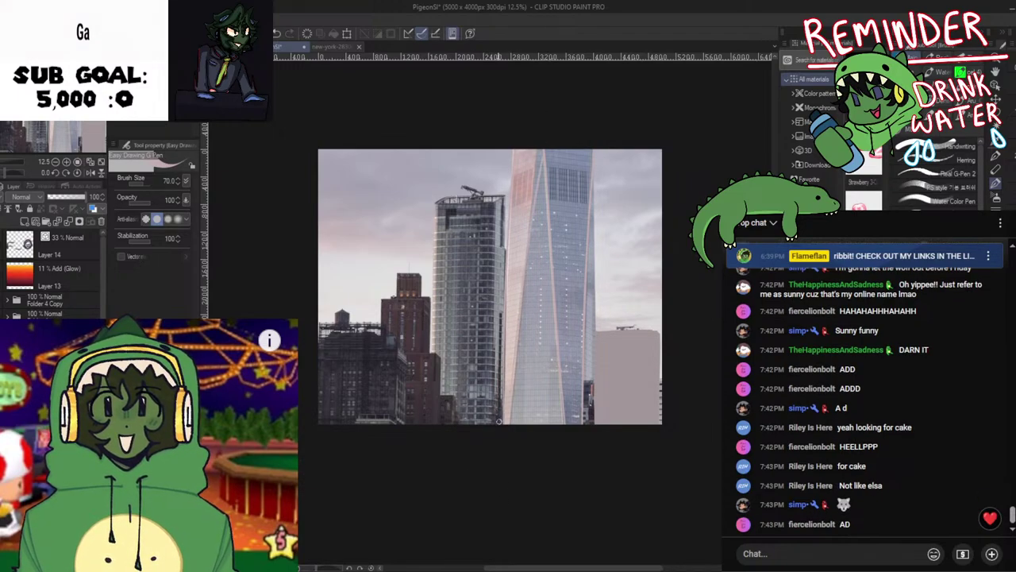
key("ctrl+z")
left_click_drag(534, 143, 509, 420)
key("ctrl+z")
left_click_drag(527, 162, 503, 501)
key("ctrl+z")
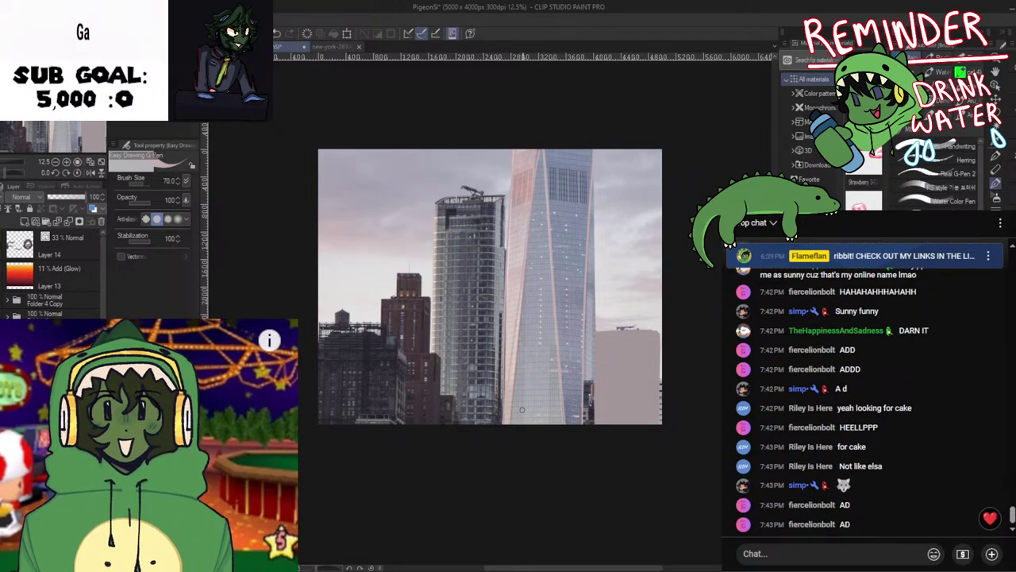
left_click_drag(533, 107, 493, 413)
key("ctrl+z")
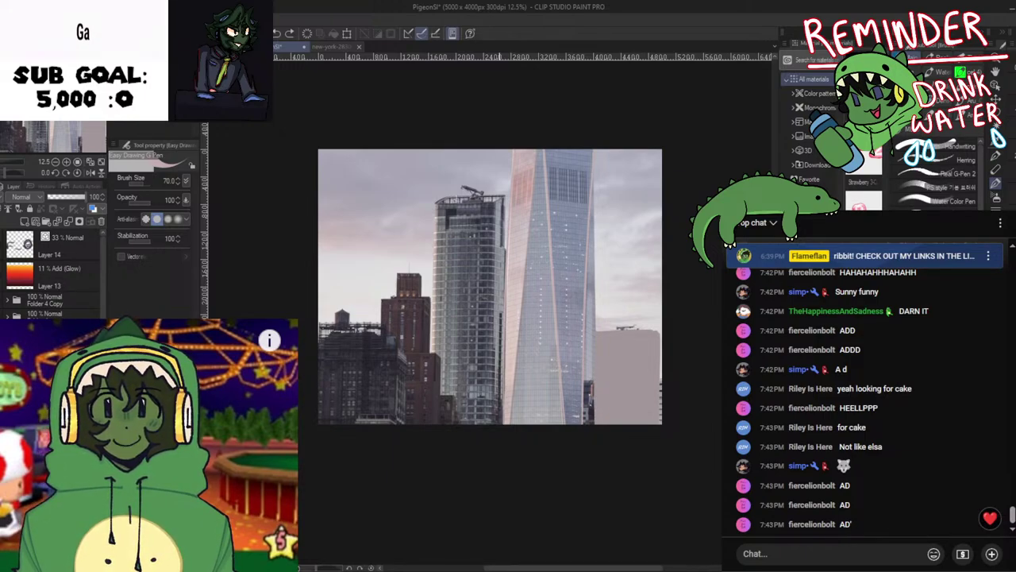
Save the illustration, try one more downward stroke between the skyscraper's pink and blue faces, and undo it
key("ctrl+s")
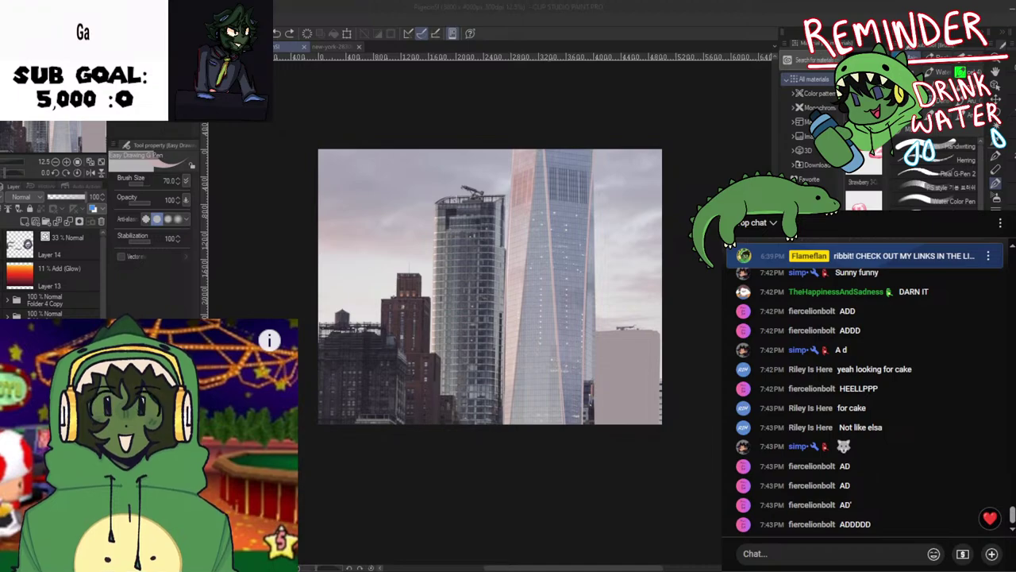
left_click(286, 173)
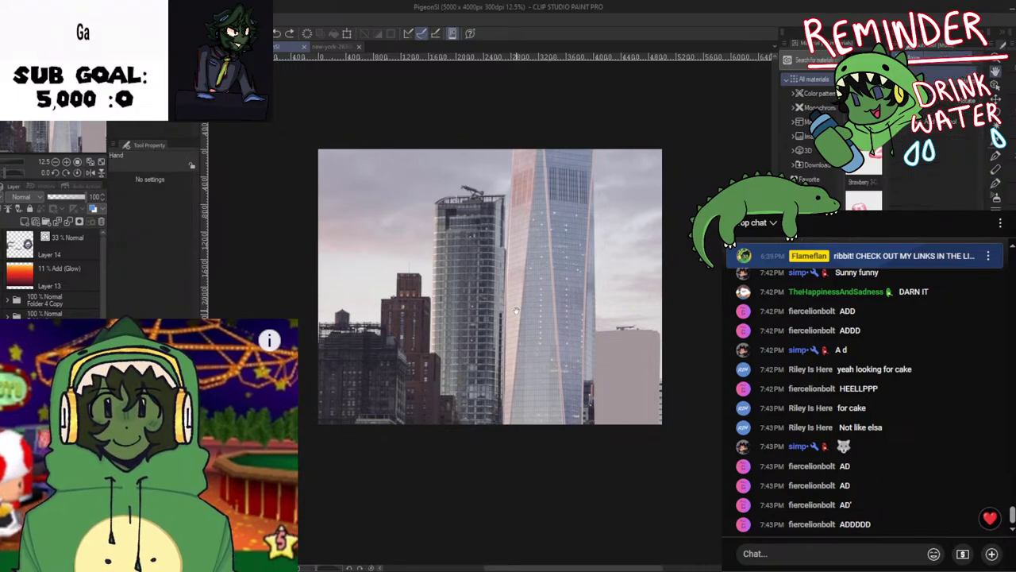
left_click_drag(499, 300, 421, 329)
left_click_drag(463, 143, 424, 519)
key("ctrl+z")
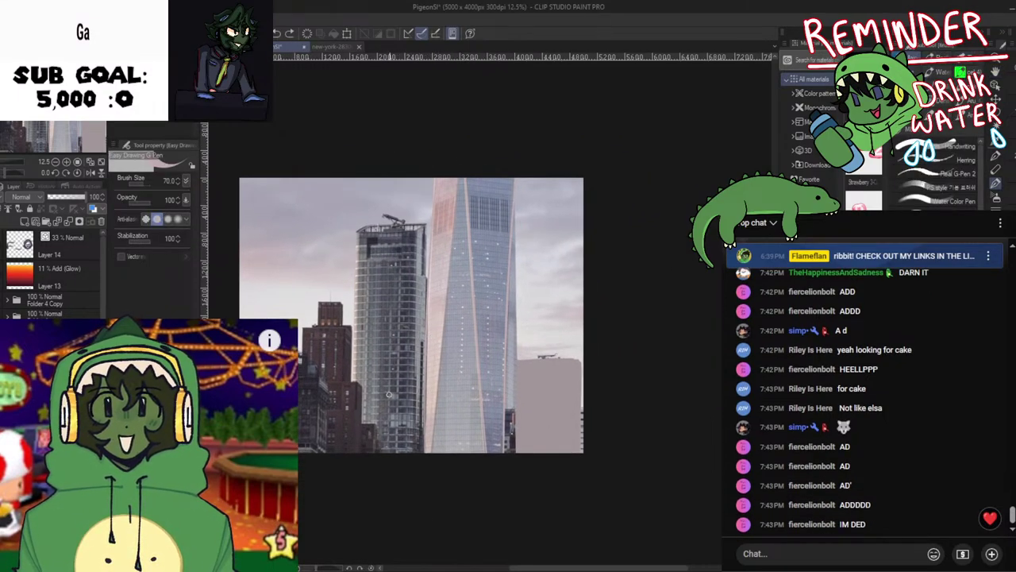
Draw the line between the pink and blue faces at a small canvas view and shift it slightly toward the tower's centre
key("space")
scroll(386, 325, "down", 2)
key("p")
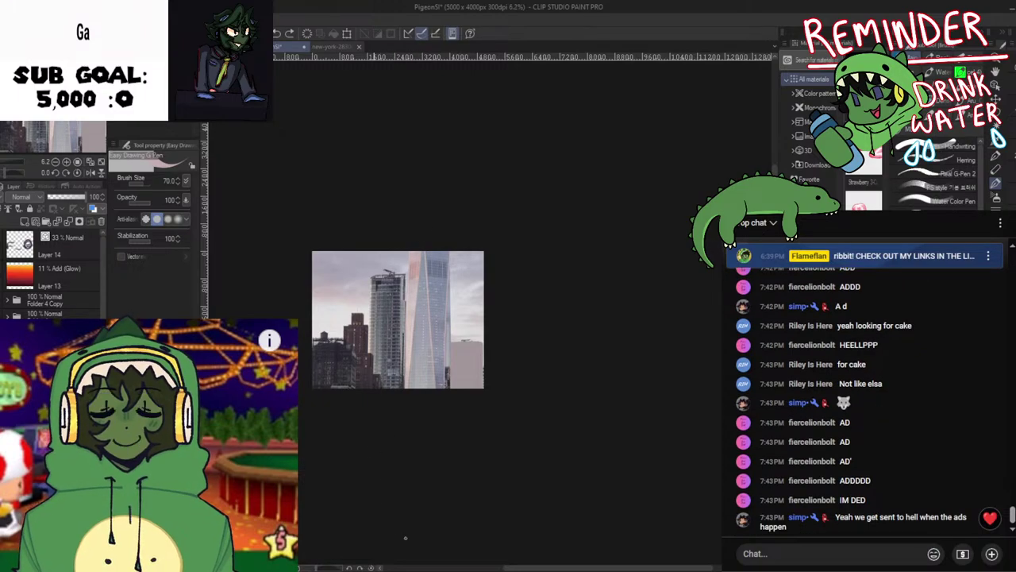
scroll(402, 389, "up", 2)
scroll(419, 307, "down", 2)
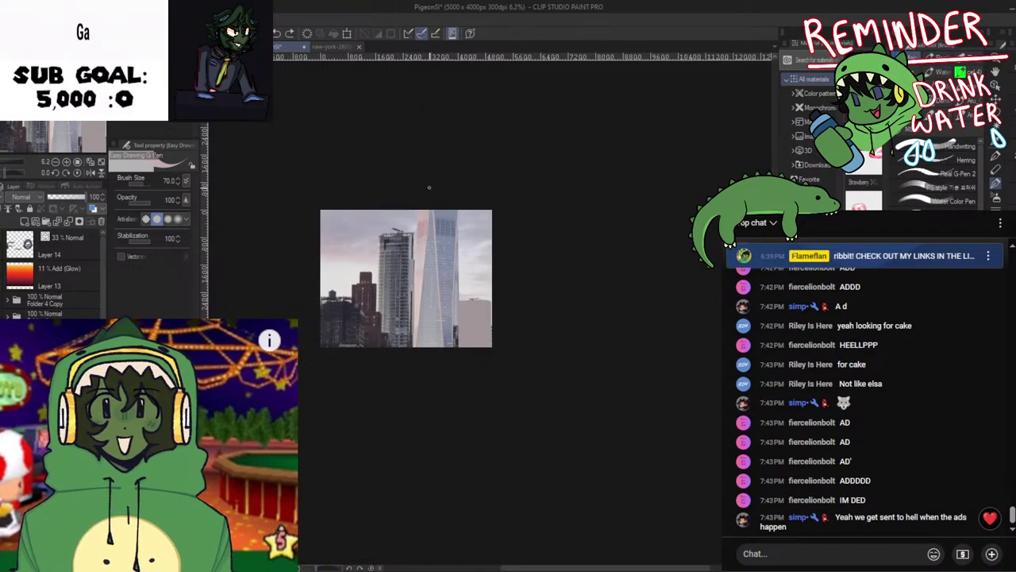
scroll(406, 315, "up", 2)
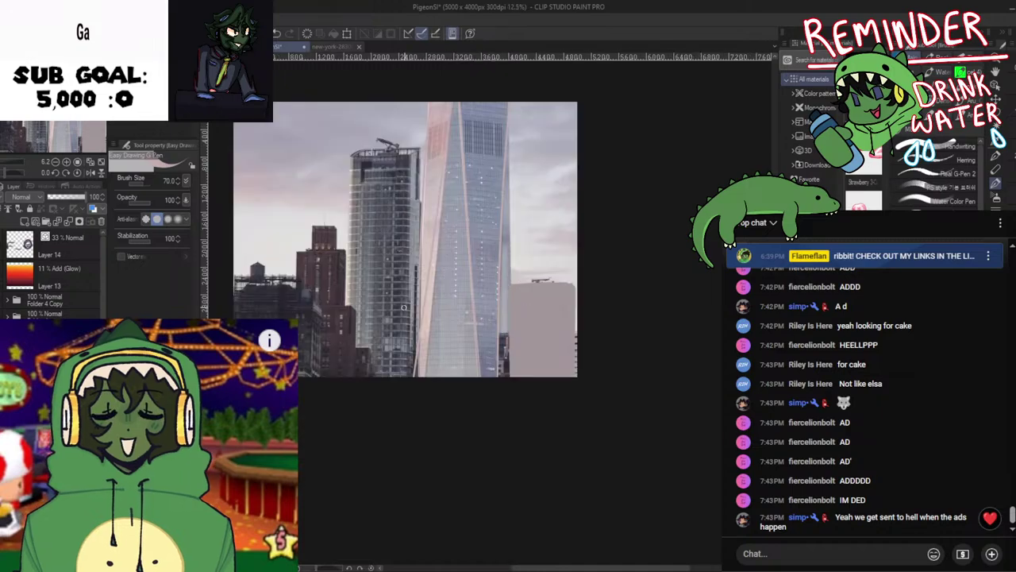
scroll(454, 279, "down", 1)
key("space")
left_click_drag(458, 290, 459, 316)
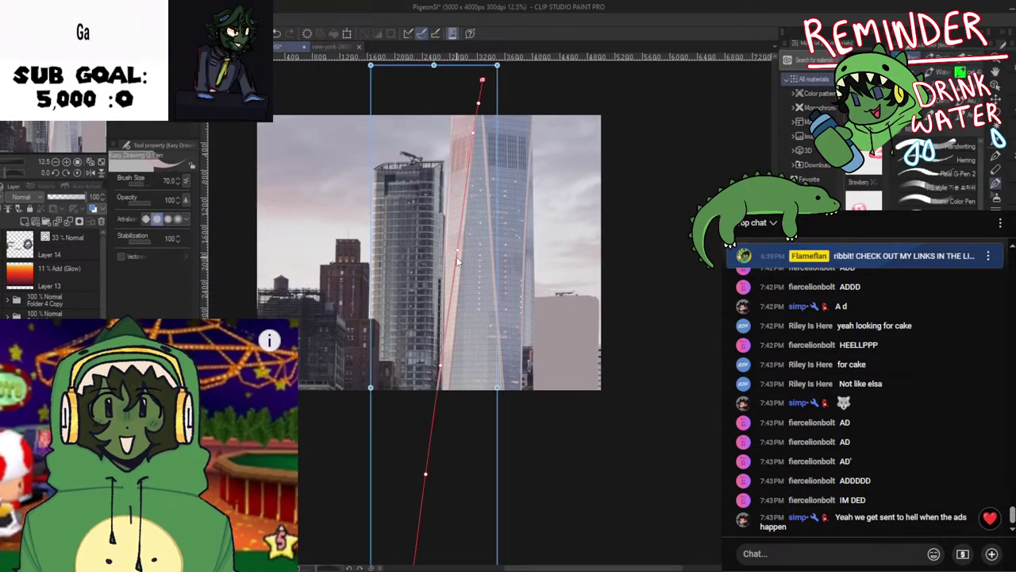
left_click_drag(455, 258, 460, 257)
left_click(476, 155, "ctrl")
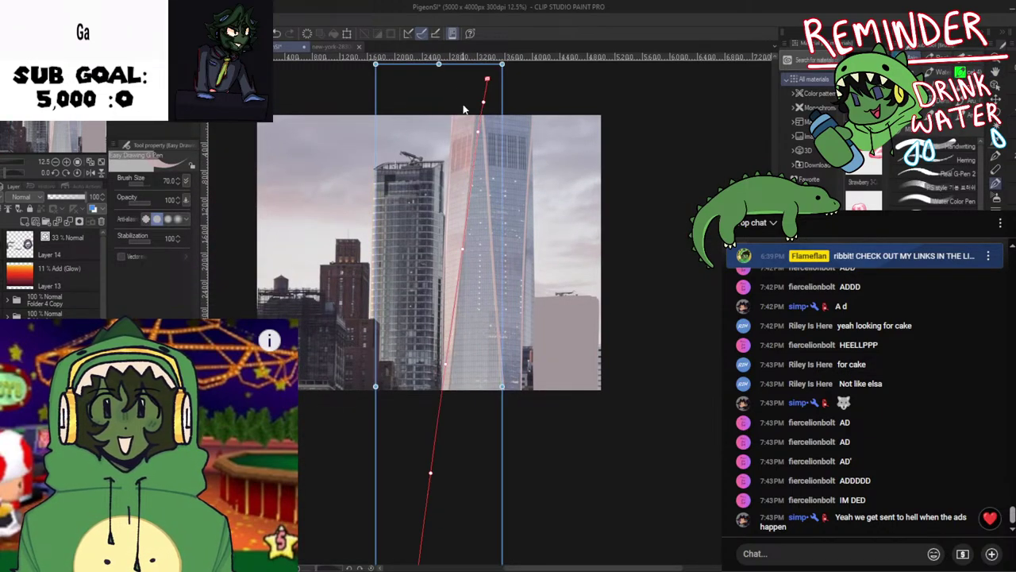
Try rotating the line between the pink and blue faces slightly to match the photo, and undo the rotation
key("space")
left_click_drag(446, 178, 438, 242)
left_click_drag(452, 200, 445, 261)
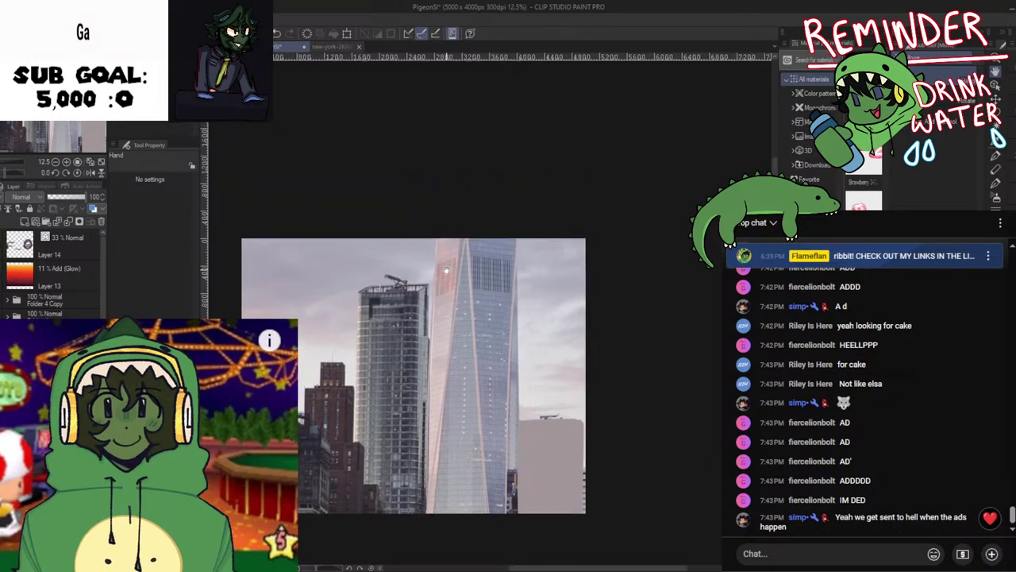
key("p")
left_click(464, 255, "ctrl")
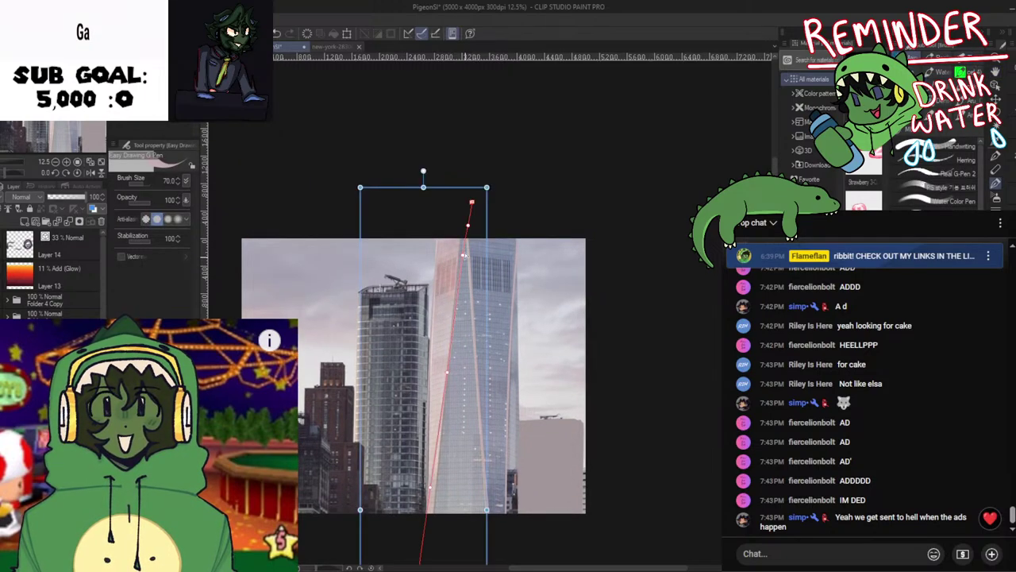
left_click_drag(425, 171, 420, 172)
key("ctrl+z")
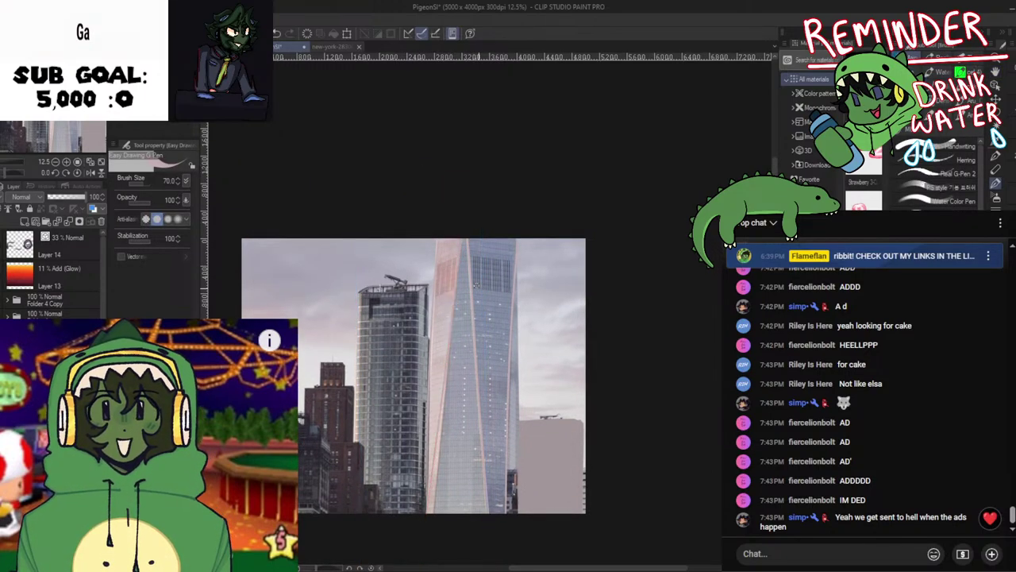
left_click(439, 434, "ctrl")
key("space")
left_click_drag(461, 240, 456, 369)
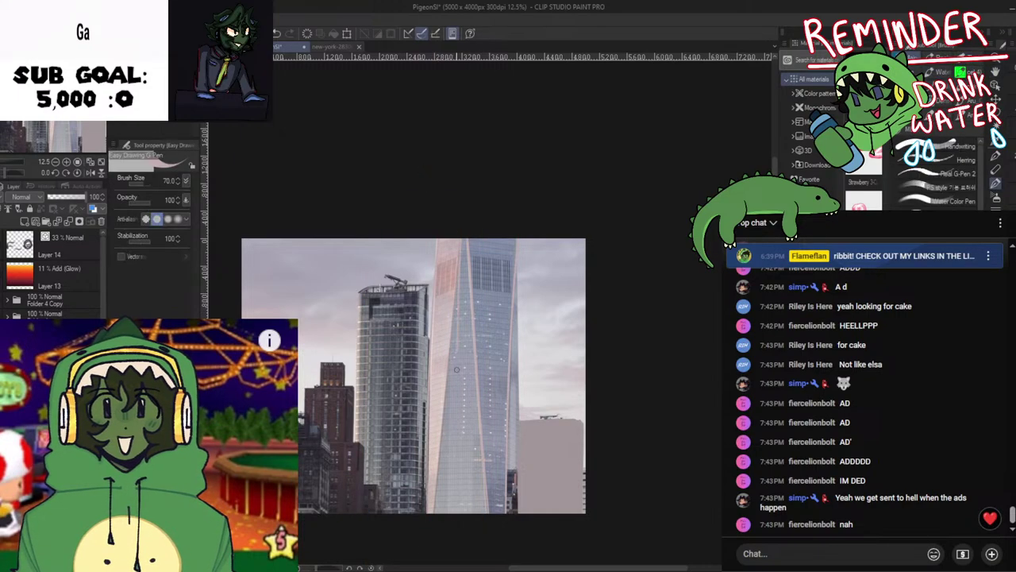
Redraw the line between the skyscraper's pink and blue faces at a small canvas view, check it up close, and save
key("ctrl+minus")
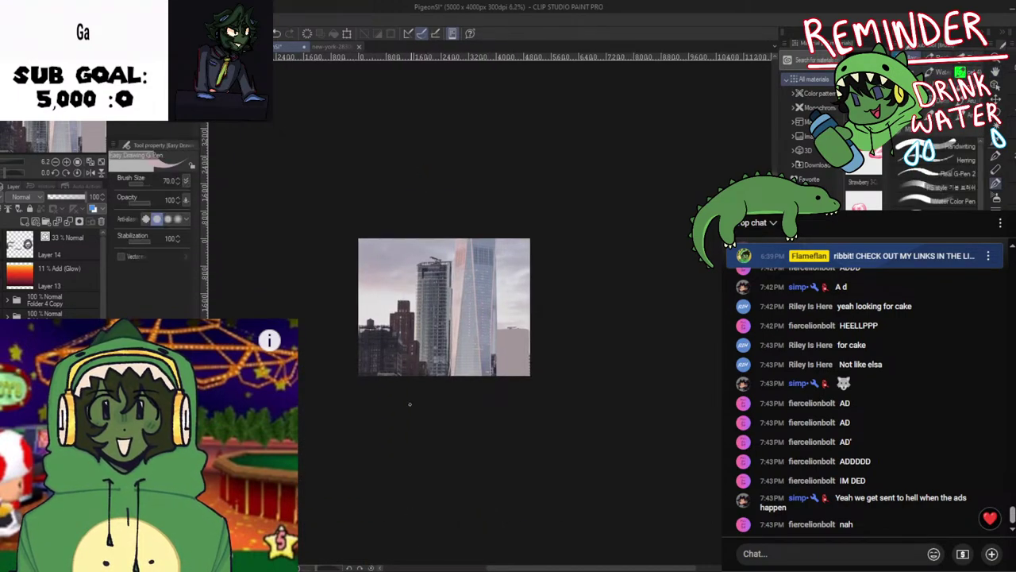
key("ctrl+z")
left_click_drag(459, 232, 450, 377)
key("ctrl+z")
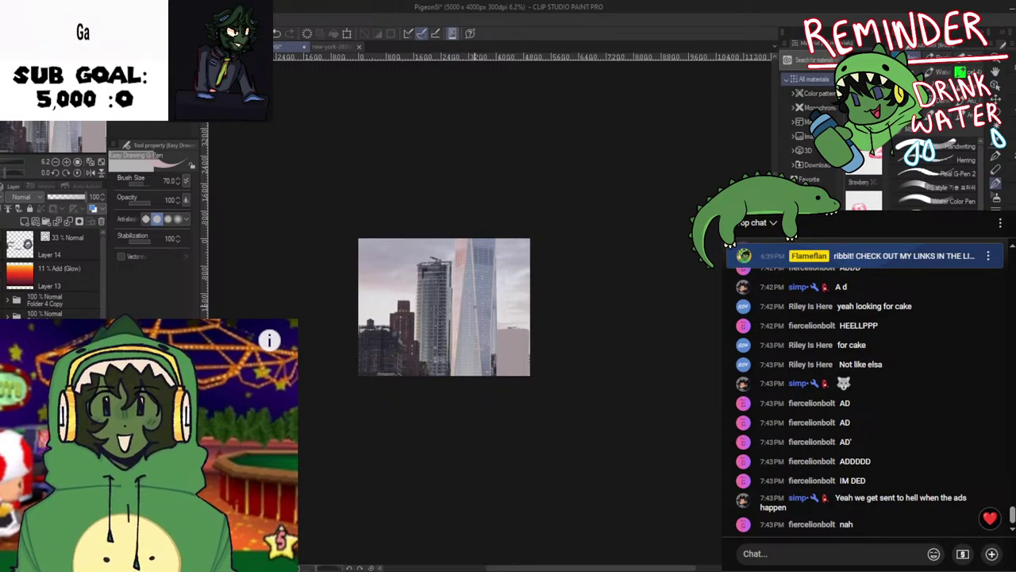
scroll(469, 300, "up", 2)
key("space")
left_click_drag(472, 266, 469, 354)
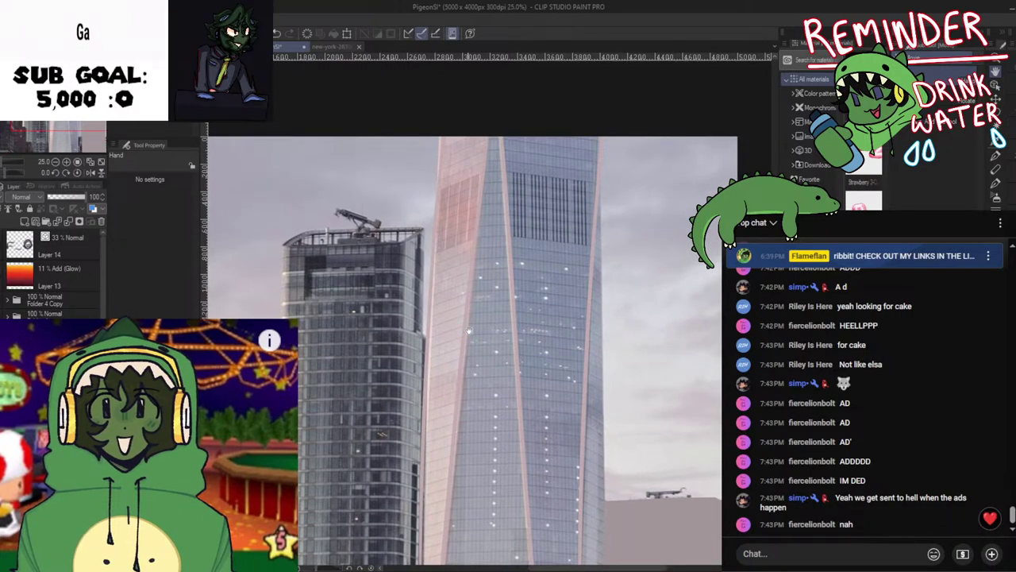
key("ctrl+s")
Try to trace the skyscraper's outer right edge with long downward G-Pen strokes, undoing each one
scroll(469, 327, "down", 2)
left_click_drag(468, 344, 414, 339)
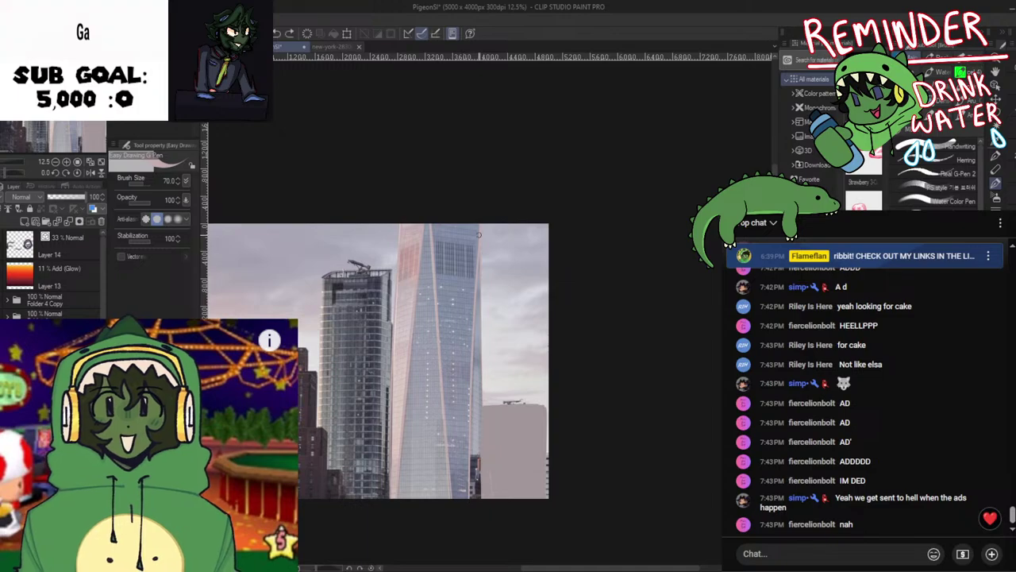
key("ctrl+z")
left_click_drag(478, 223, 450, 526)
key("ctrl+z")
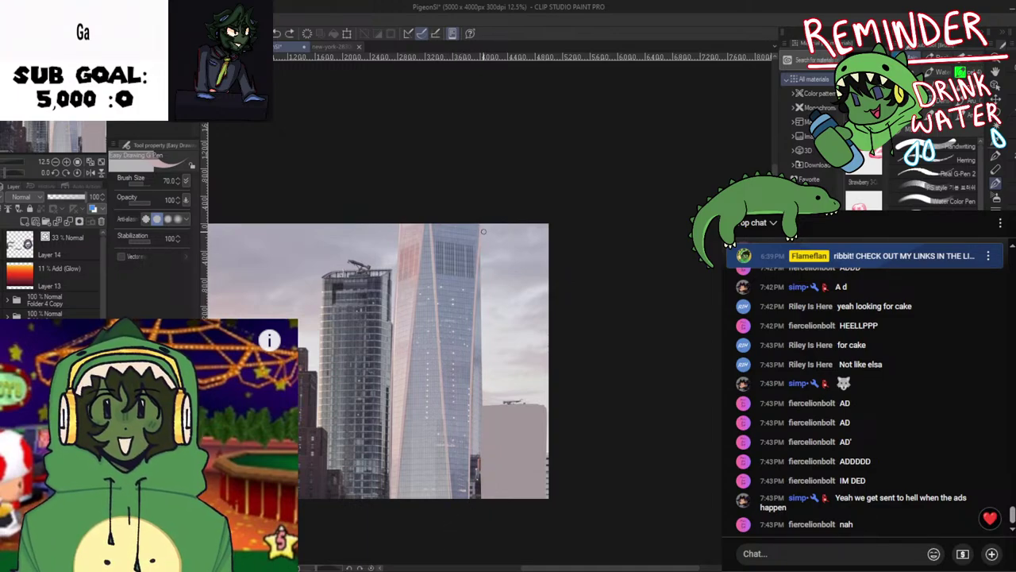
key("ctrl+y")
key("ctrl+z")
mouse_move(481, 223)
left_mouse_down()
mouse_move(480, 433)
mouse_move(459, 383)
left_mouse_up()
key("ctrl+z")
scroll(465, 422, "up", 3)
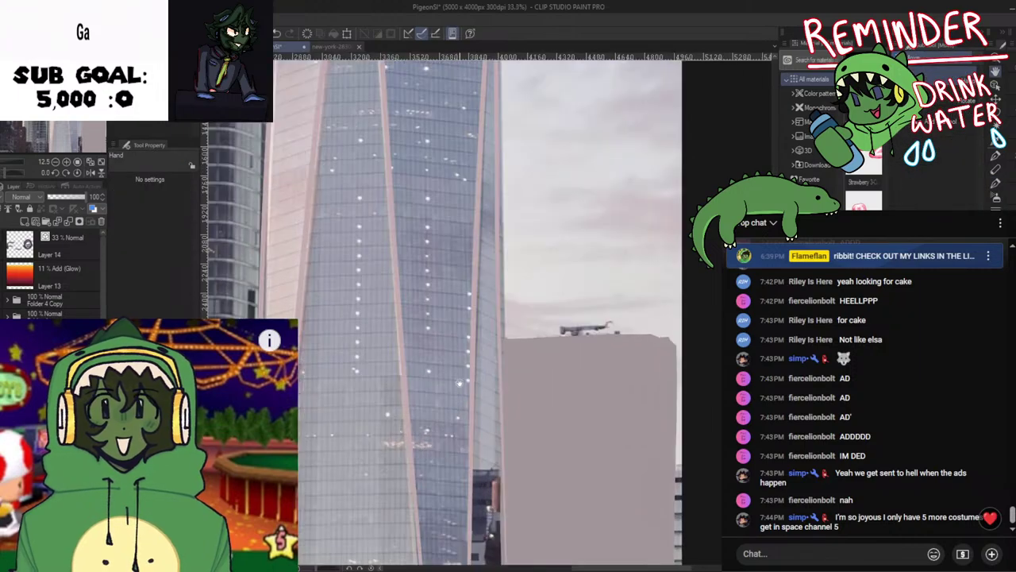
Draw a new long line along the skyscraper's outer right edge with the G-Pen at brush size 70
scroll(489, 308, "down", 1)
left_click_drag(489, 308, 483, 443)
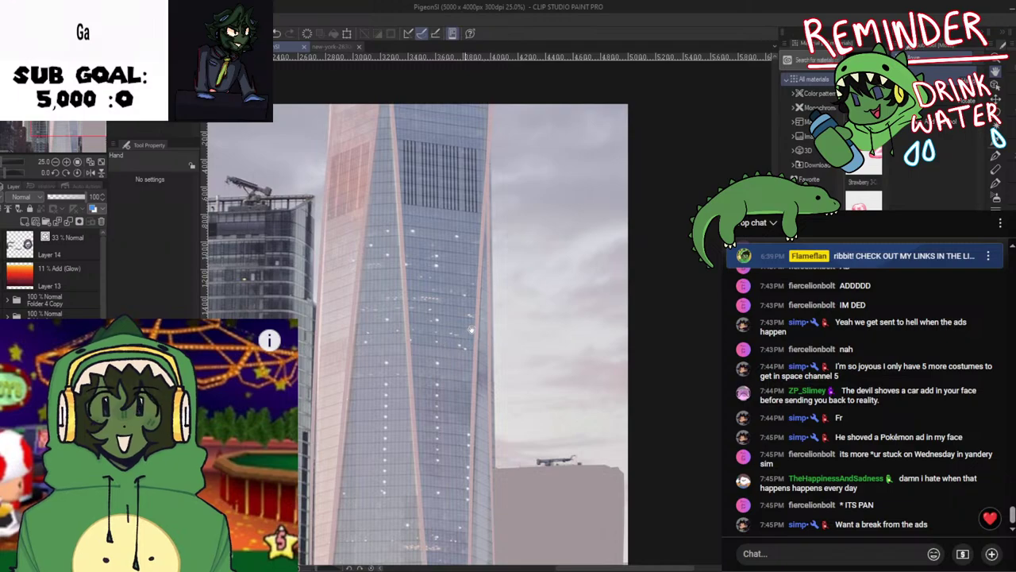
key("p")
left_click(498, 329, "ctrl")
key("Return")
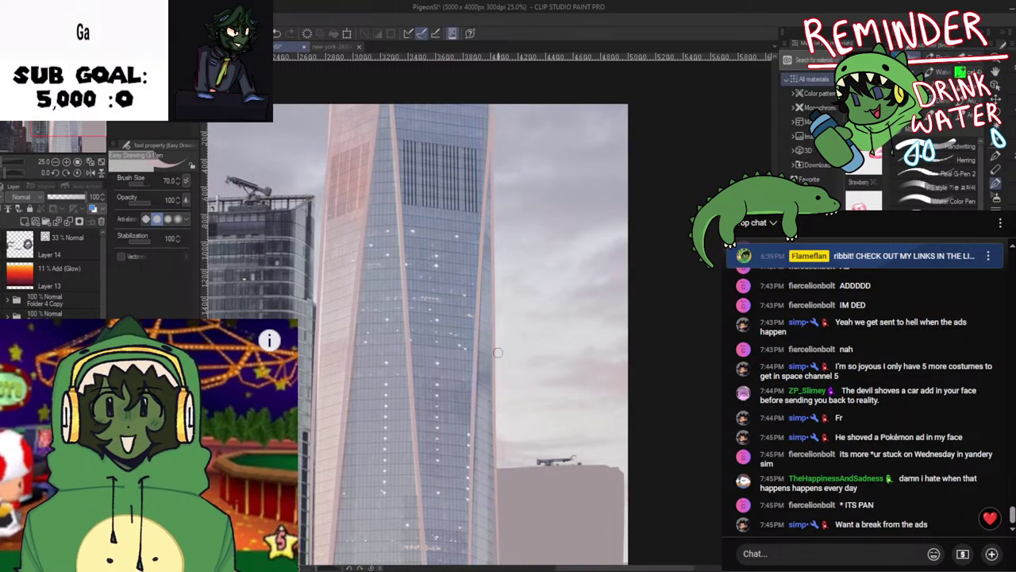
scroll(496, 378, "down", 3)
scroll(495, 379, "up", 3)
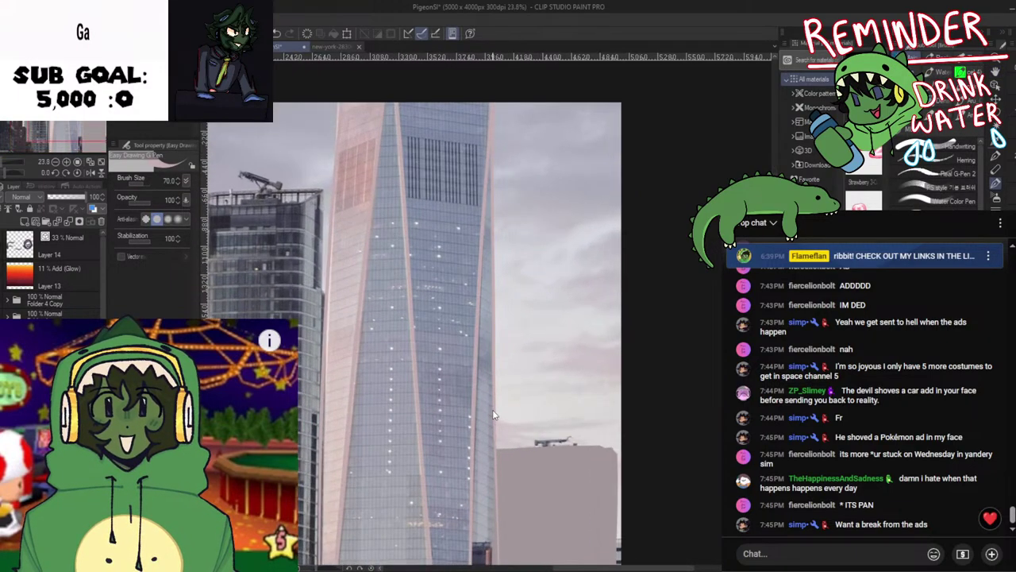
scroll(485, 395, "down", 3)
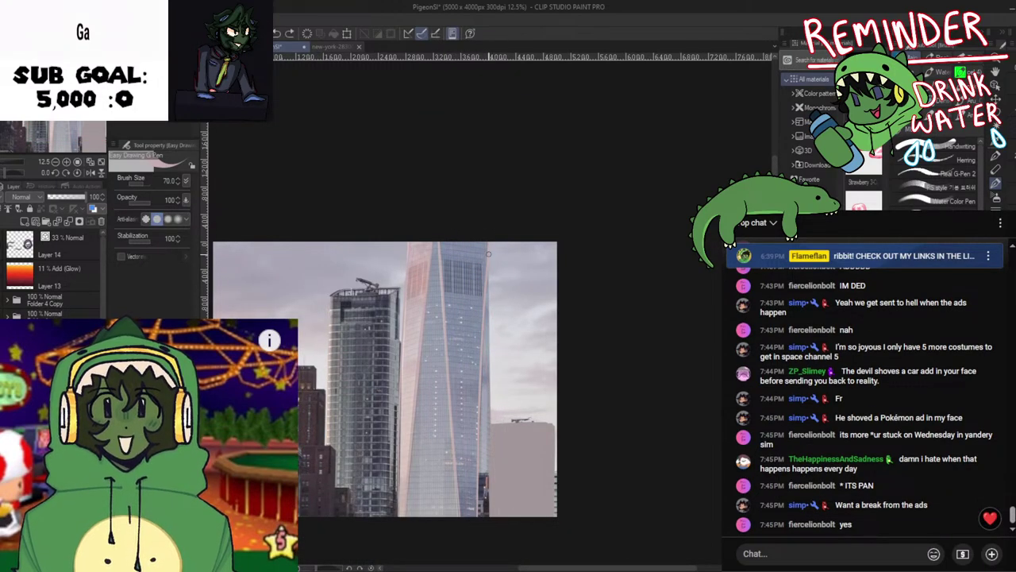
scroll(404, 408, "up", 3)
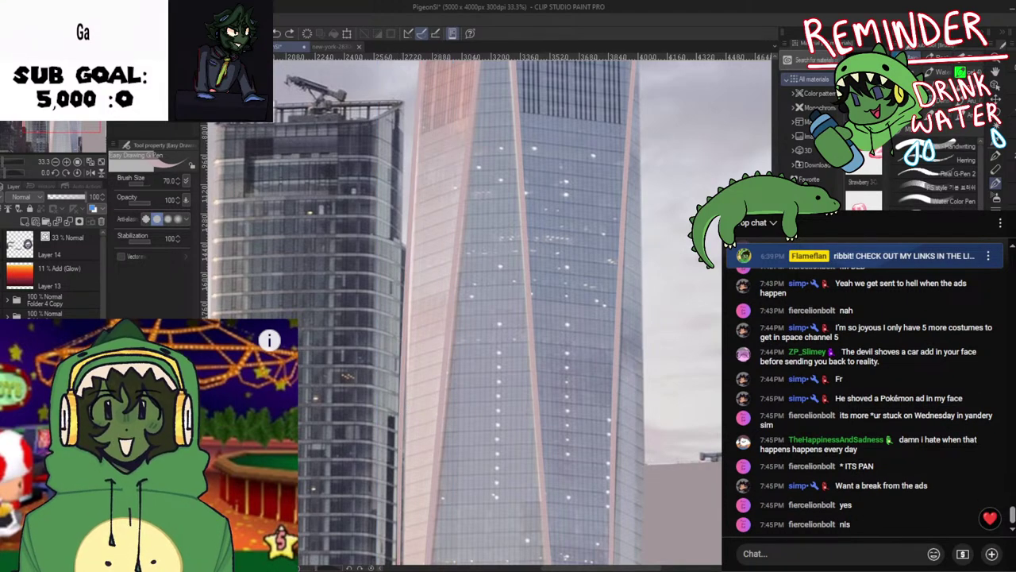
scroll(403, 387, "down", 1)
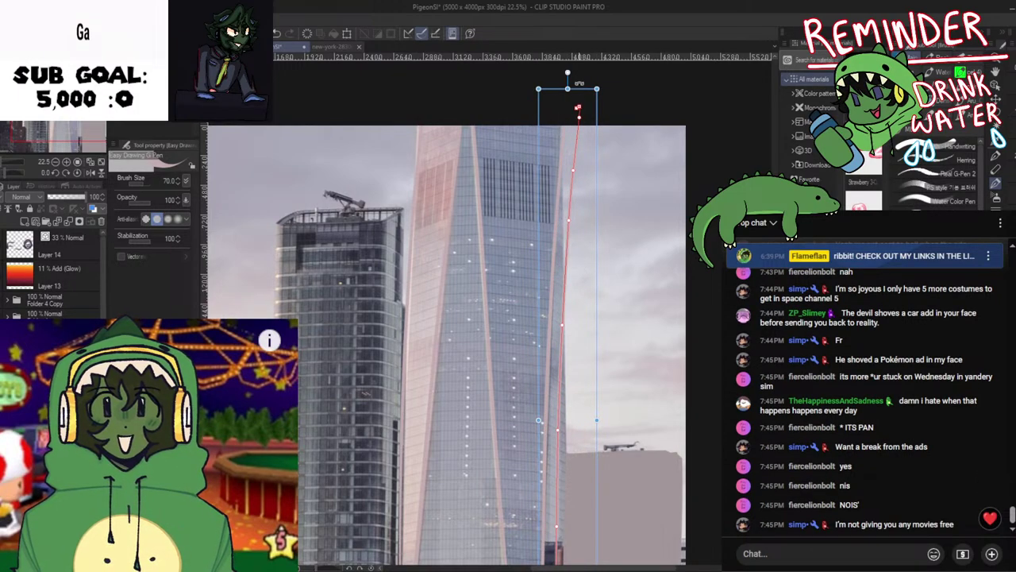
Rotate the outer right edge line and shift it sideways to follow the tower's edge in the photo
left_click_drag(569, 73, 539, 73)
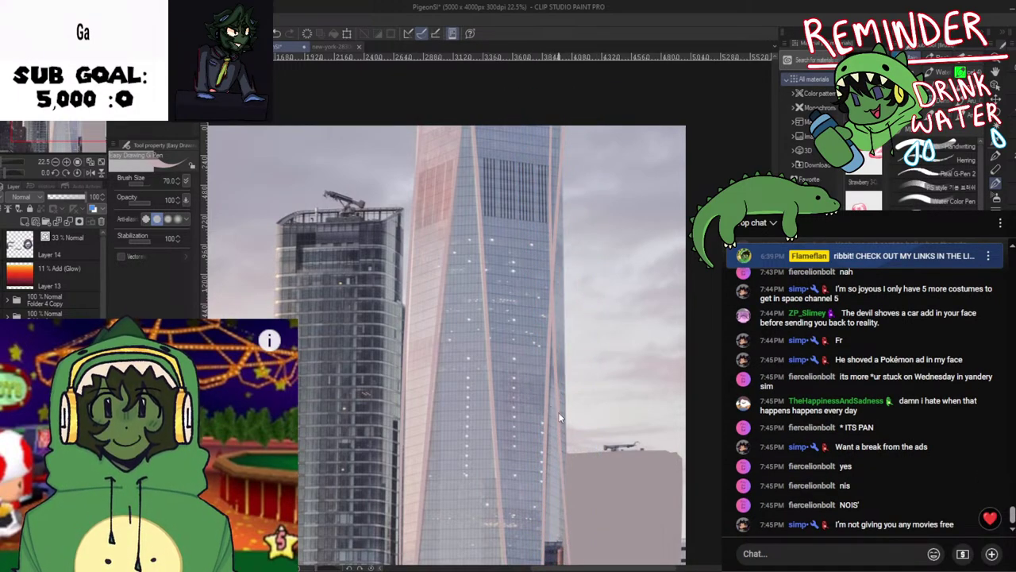
left_click_drag(558, 413, 571, 414)
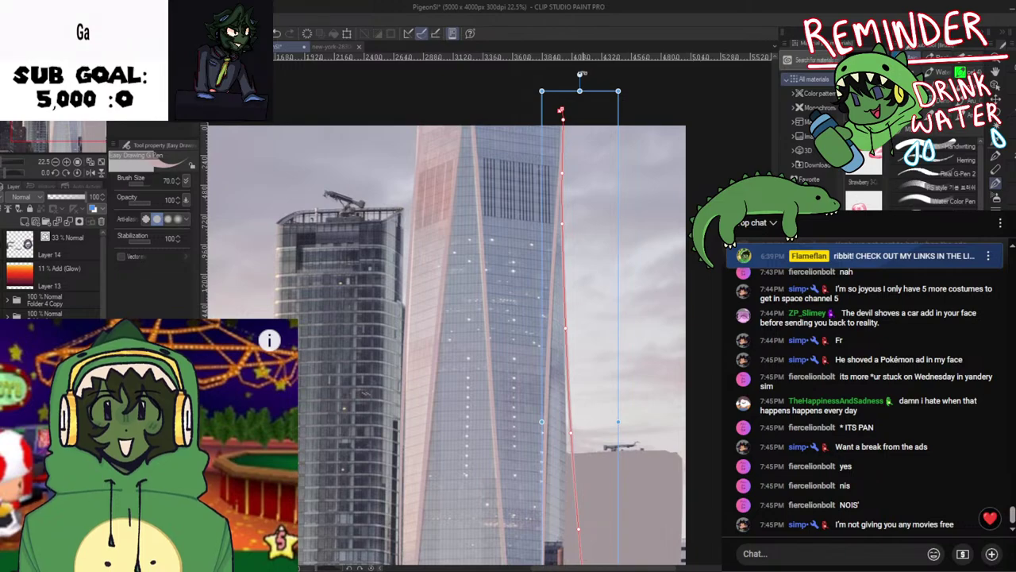
left_click_drag(582, 74, 589, 74)
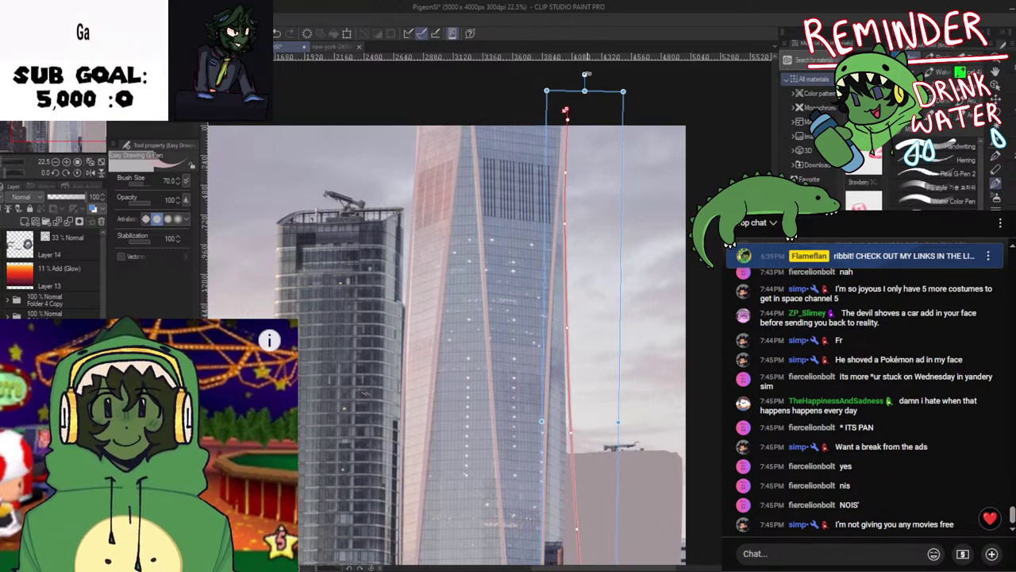
left_click(566, 268, "ctrl")
left_click_drag(566, 268, 563, 266)
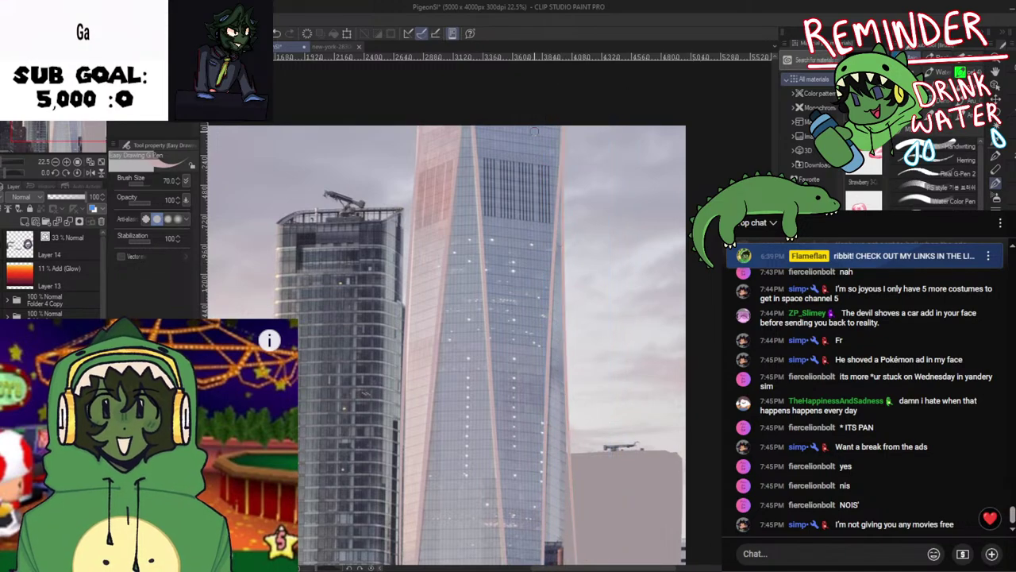
Move the skyscraper's outer right edge line slightly outward at a small canvas view and check it up close
scroll(556, 263, "down", 4)
scroll(554, 393, "up", 4)
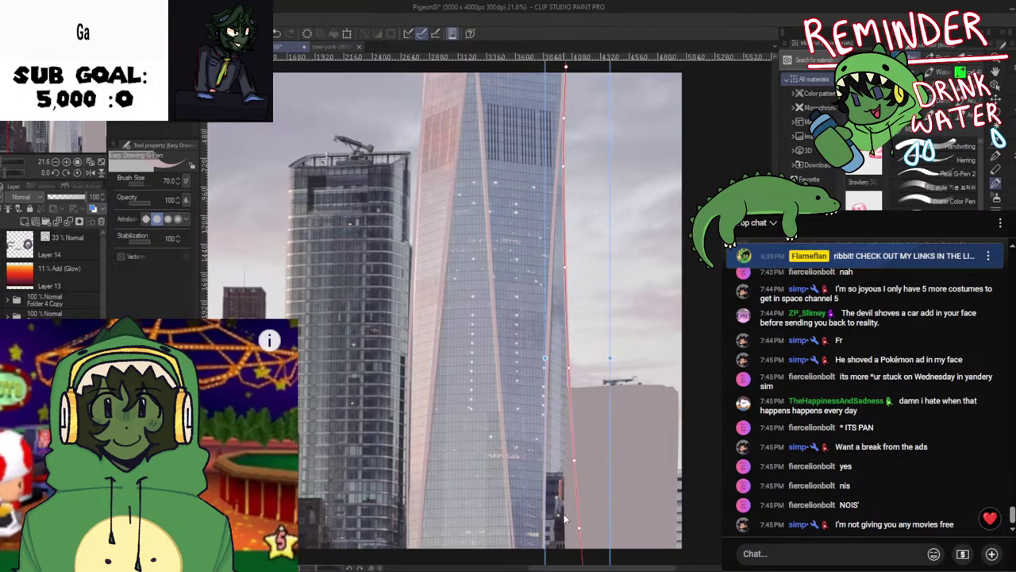
scroll(575, 388, "down", 3)
left_click_drag(576, 261, 584, 264)
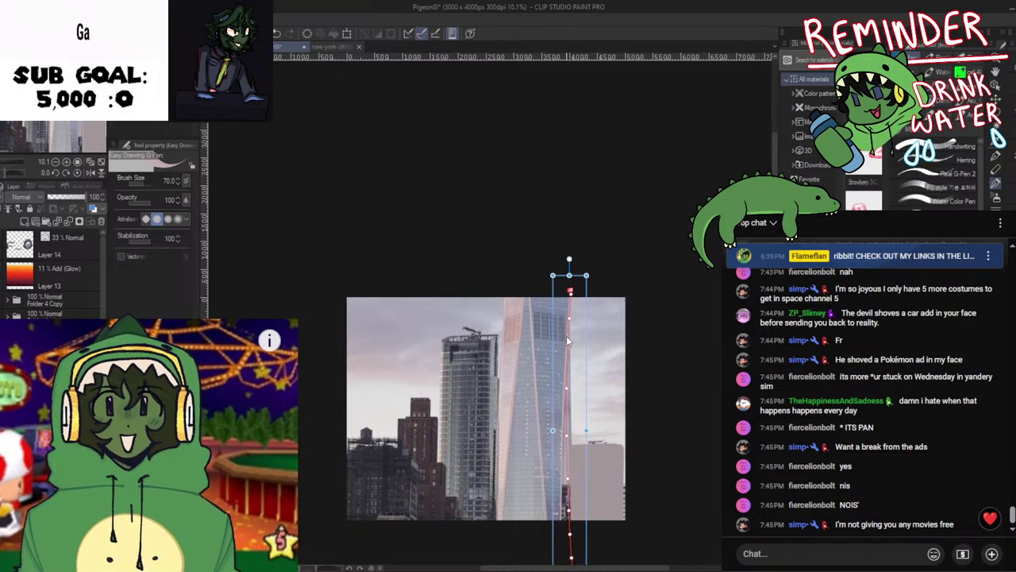
scroll(569, 350, "up", 1)
scroll(568, 361, "up", 4)
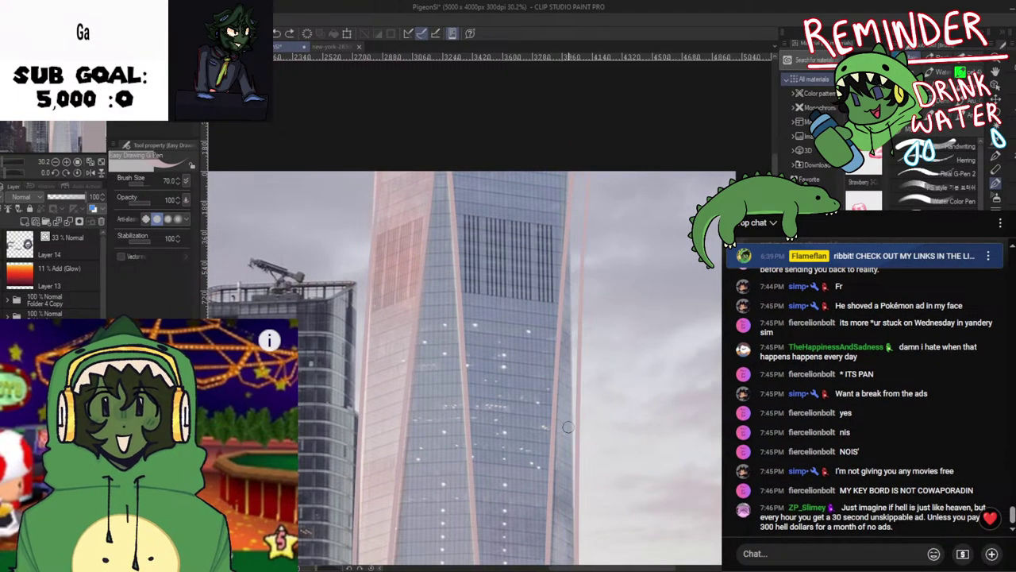
Rotate the outer right edge line slightly from its lower end, check its alignment with the tower, and save
scroll(569, 430, "down", 3)
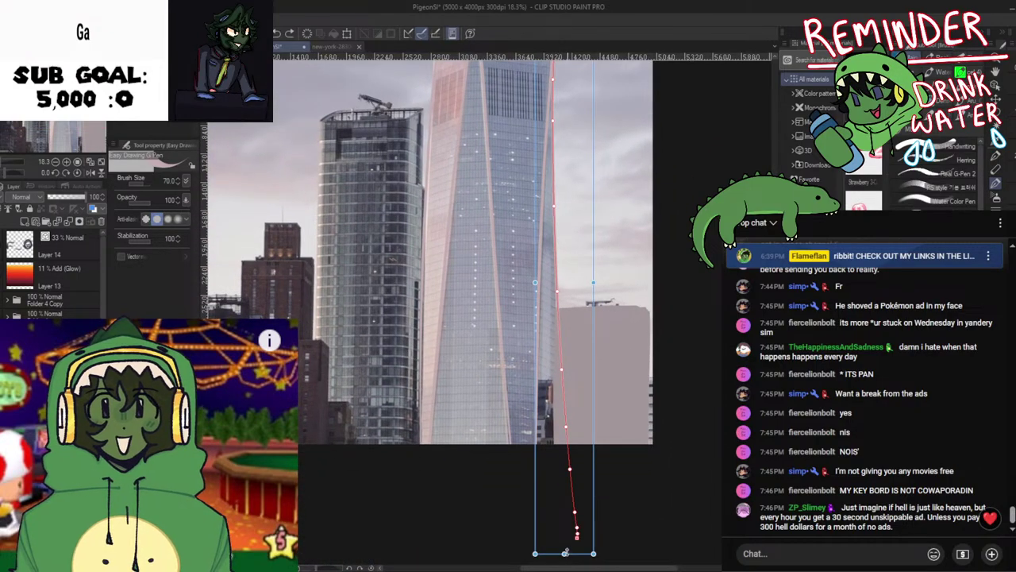
mouse_move(566, 554)
left_mouse_down()
mouse_move(566, 570)
mouse_move(568, 530)
mouse_move(572, 569)
mouse_move(575, 553)
left_mouse_up()
left_click_drag(547, 179, 529, 383)
mouse_move(493, 150)
left_mouse_down()
mouse_move(483, 150)
mouse_move(479, 248)
left_mouse_up()
scroll(507, 296, "up", 2)
scroll(507, 296, "up", 3)
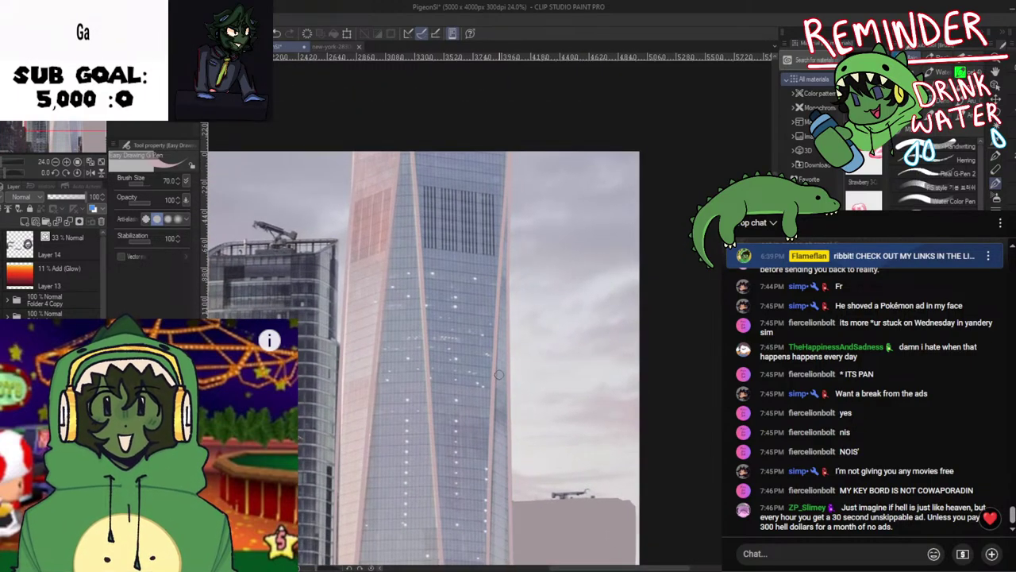
scroll(499, 374, "down", 5)
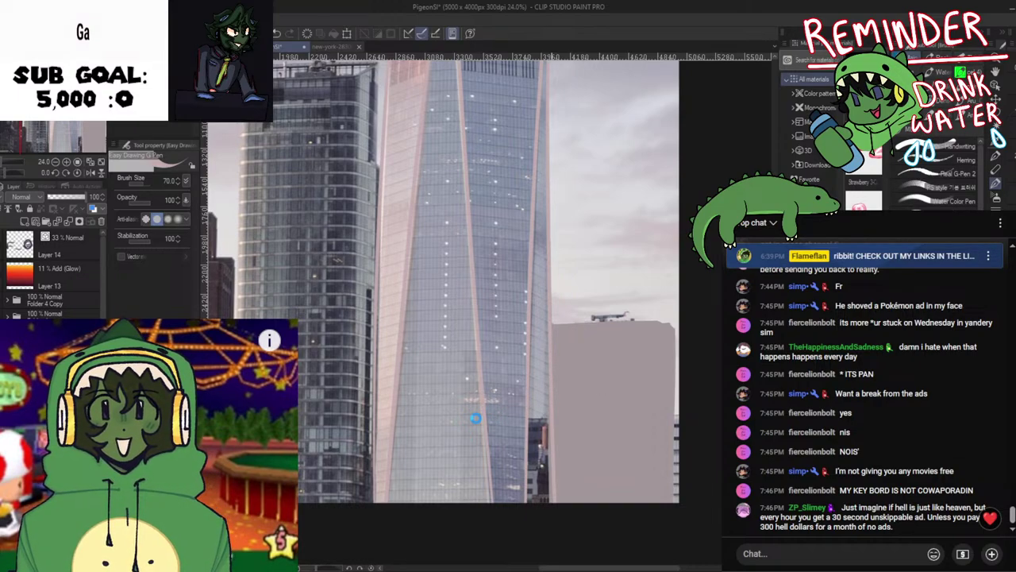
key("ctrl+s")
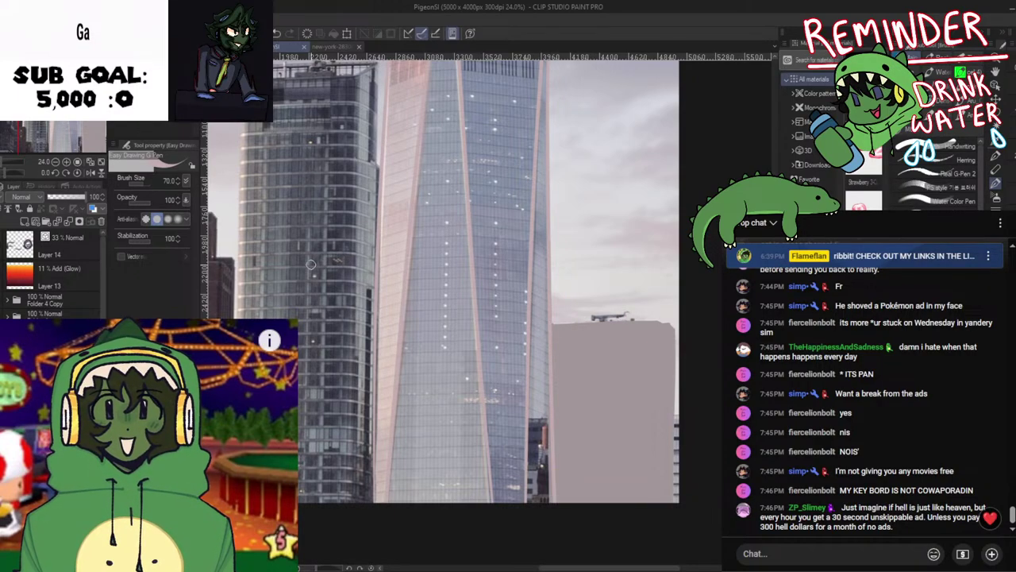
Hide the reference photo so only the traced skyscraper lines and the filled building remain on the plain background
scroll(507, 267, "down", 2)
left_click_drag(518, 281, 561, 333)
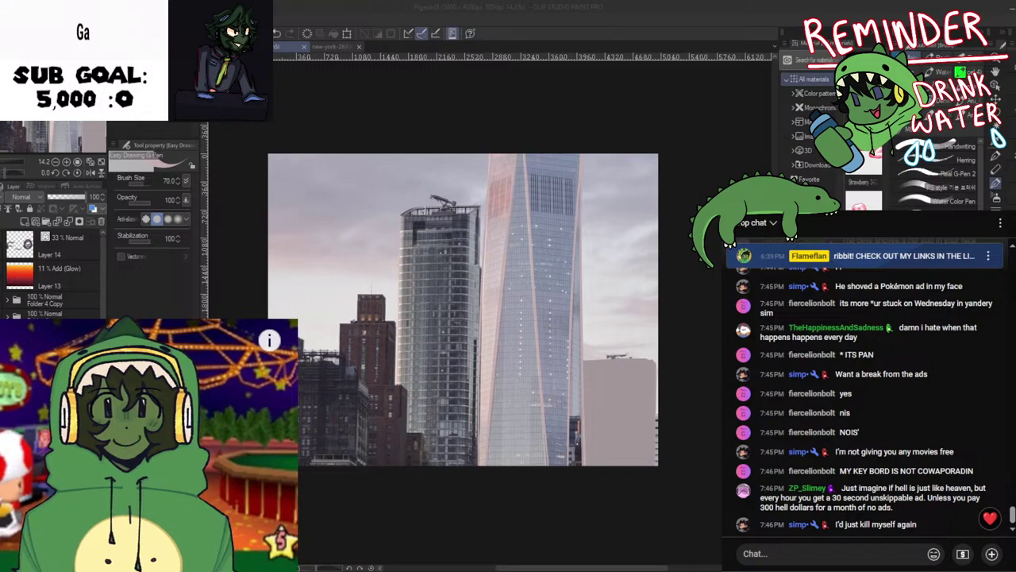
left_click_drag(648, 460, 644, 430)
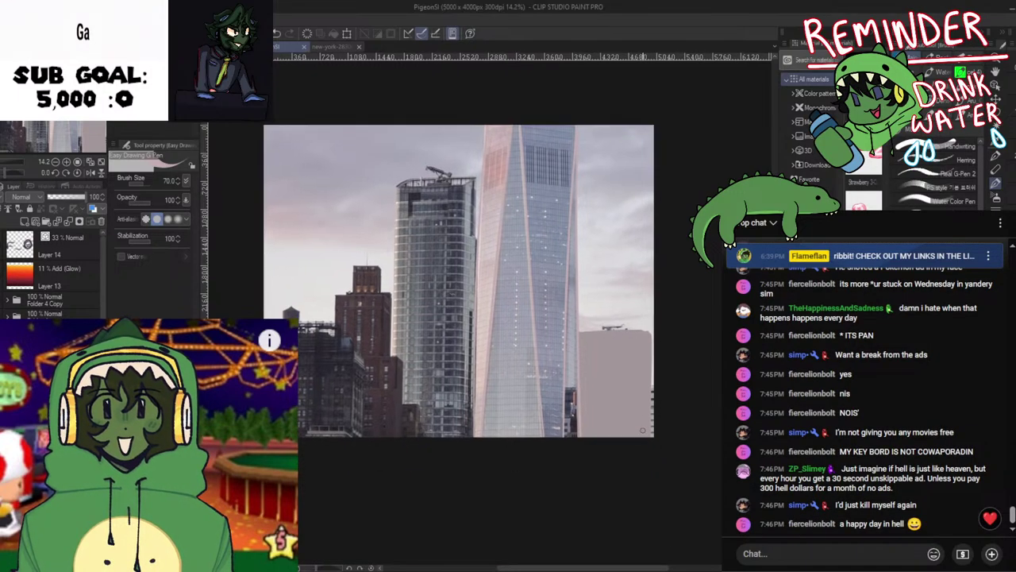
left_click_drag(452, 389, 453, 410)
scroll(52, 274, "down", 3)
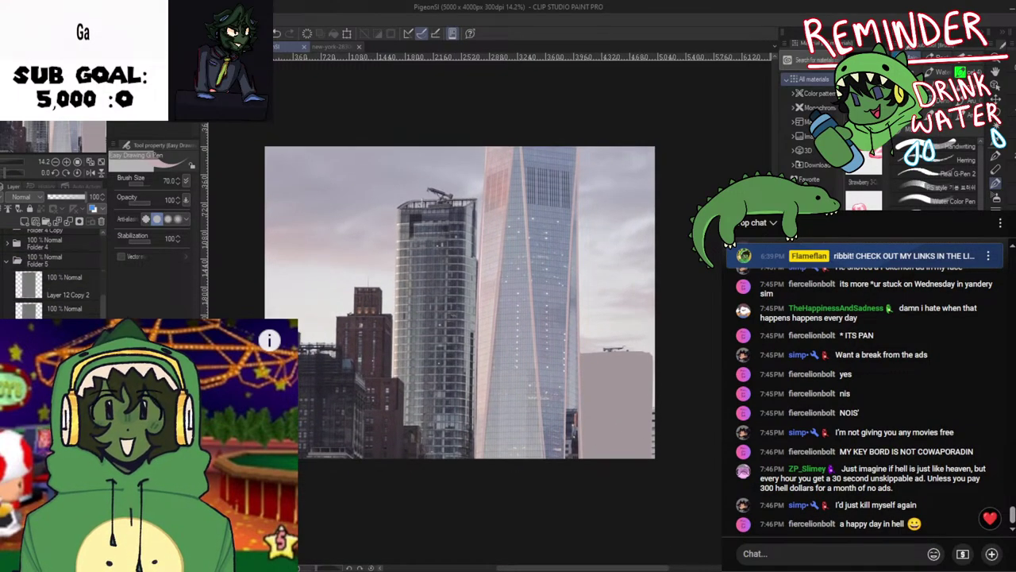
scroll(489, 400, "up", 5)
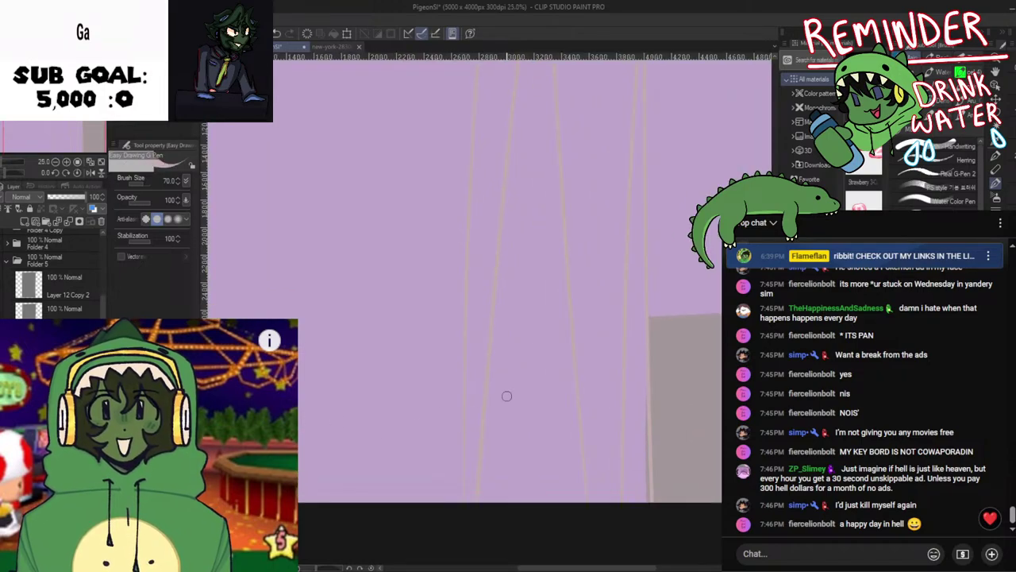
scroll(574, 354, "down", 2)
Try filling the skyscraper's faces with the pink edge-line colour, and undo the fills
key("g")
key("g")
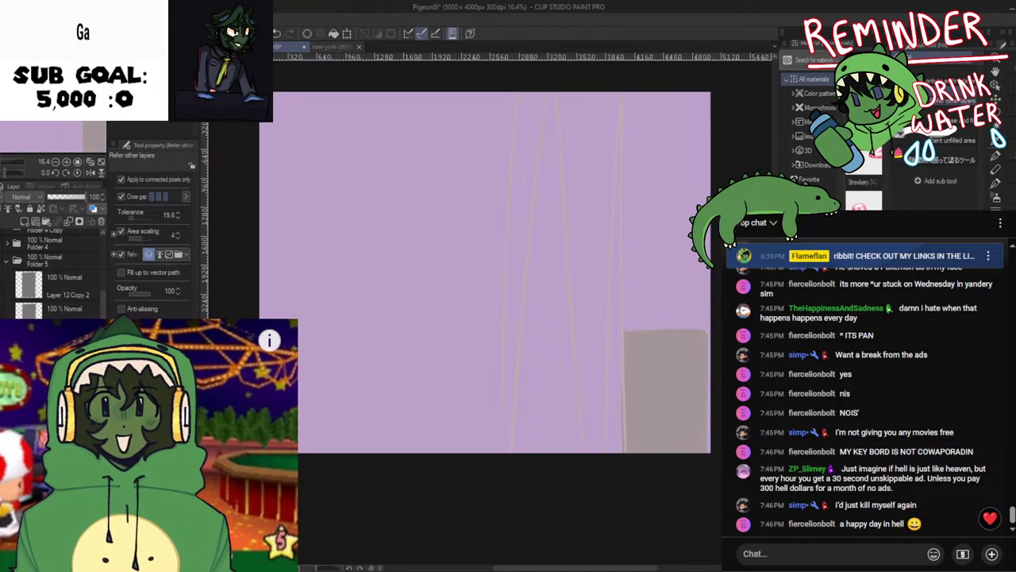
left_click(516, 286)
left_click(542, 280)
left_click(581, 269)
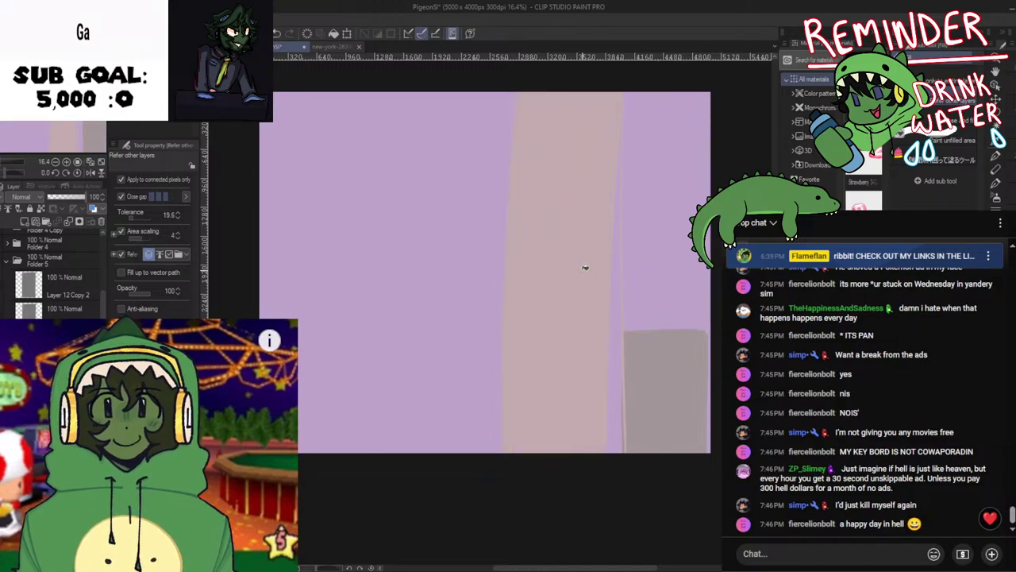
scroll(618, 269, "up", 3)
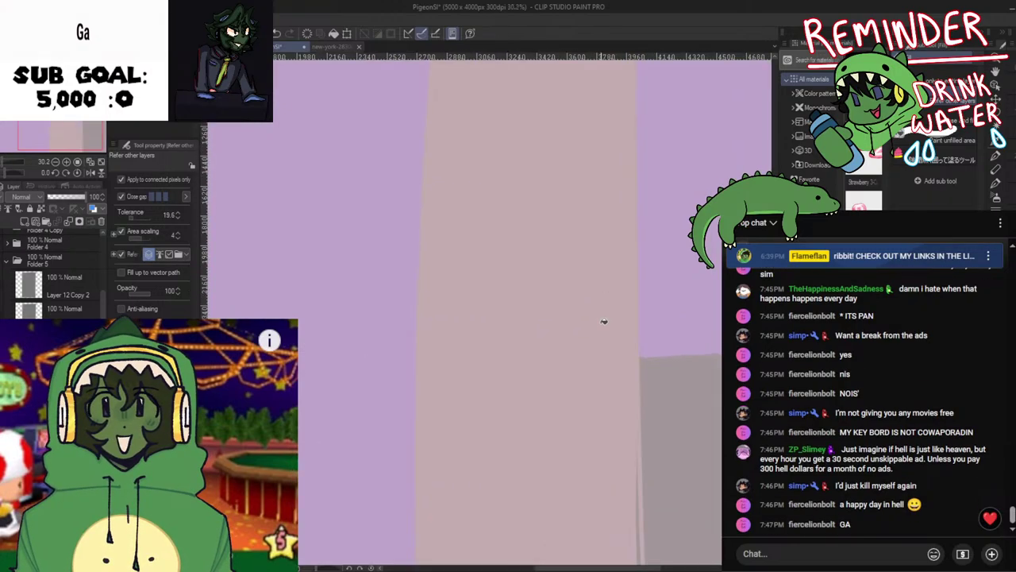
scroll(465, 390, "down", 2)
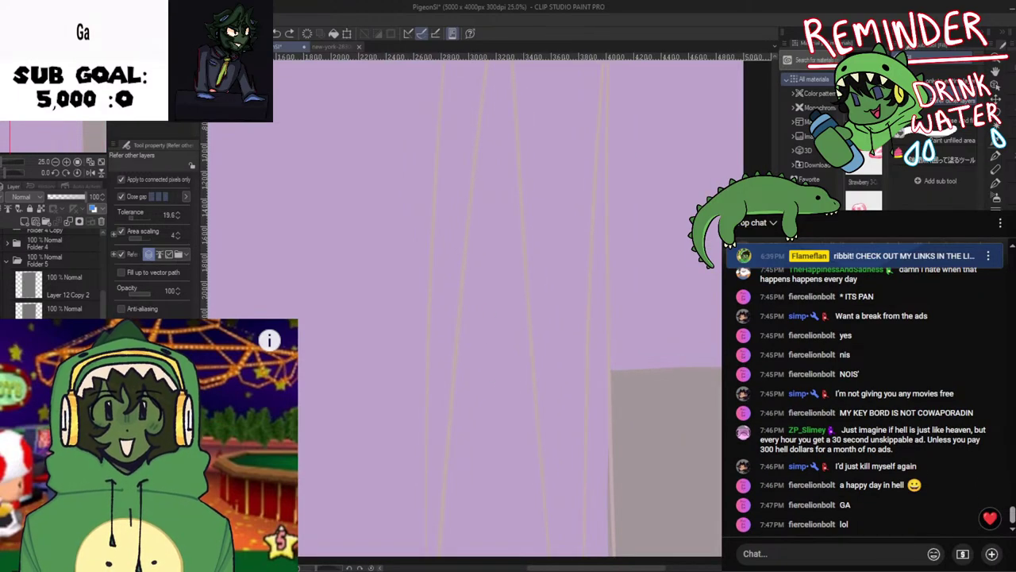
key("ctrl+z")
Sample the blue-grey glass colour from the reference photo and fill all the skyscraper's faces between the edge lines
key("o")
key("i")
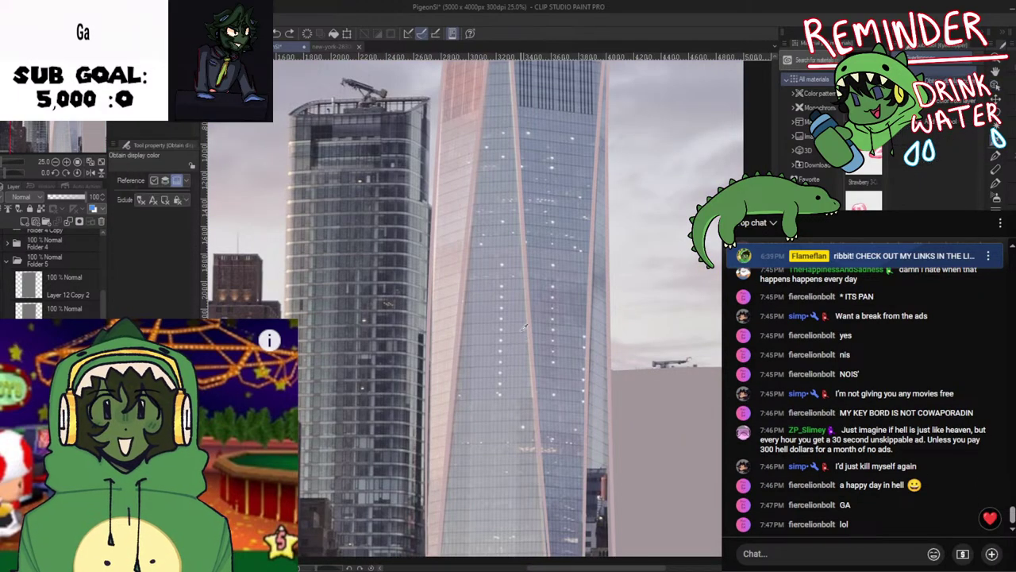
scroll(508, 337, "down", 3)
key("g")
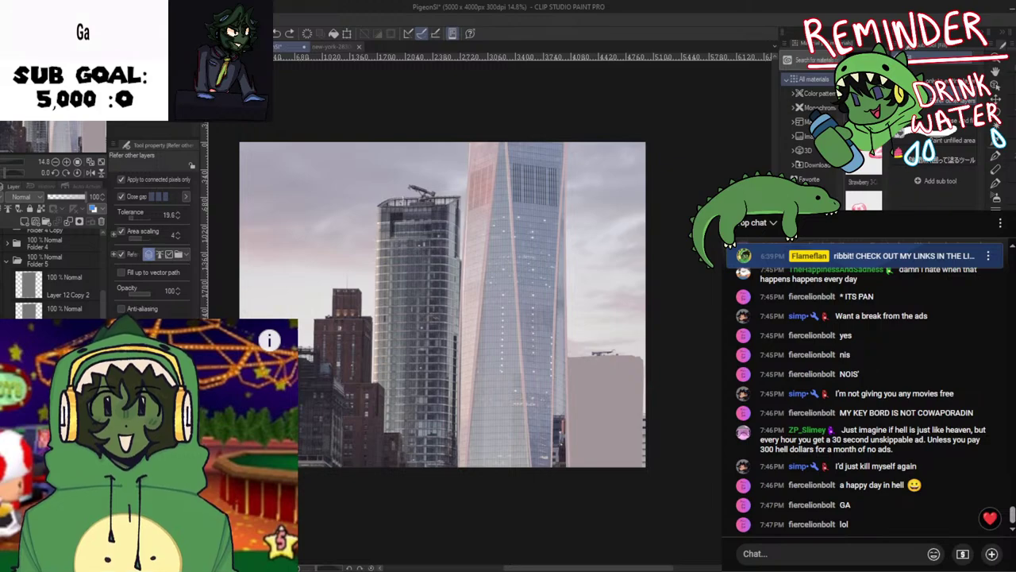
left_click(453, 351)
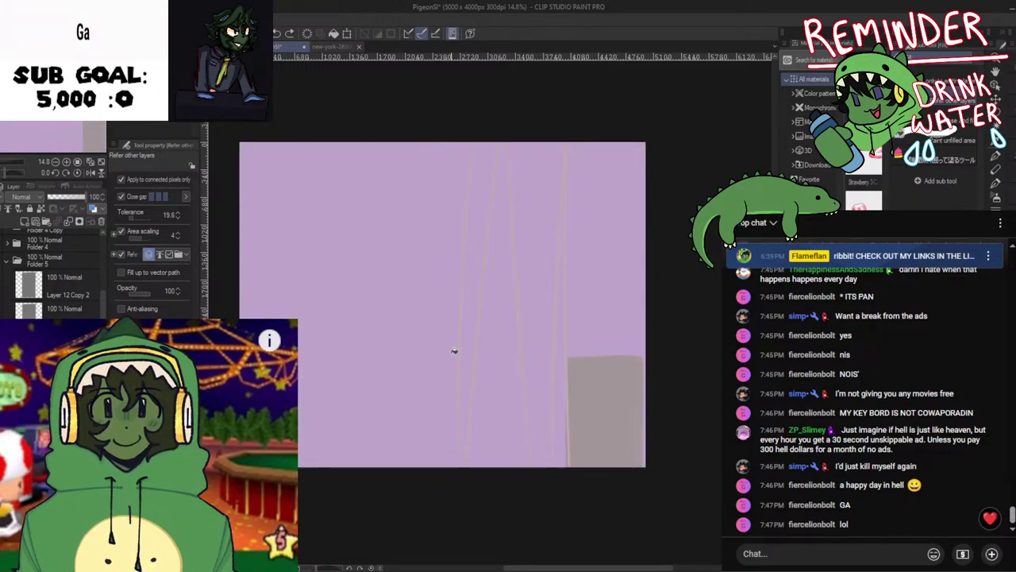
left_click_drag(472, 325, 565, 303)
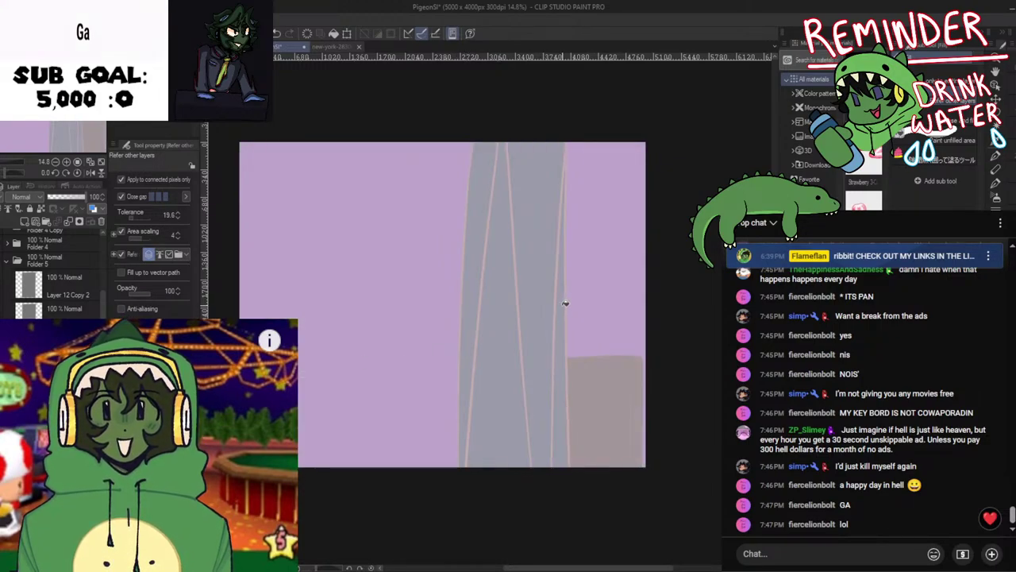
Save the drawing and check the filled skyscraper by flipping the canvas horizontally and back
scroll(549, 327, "down", 3)
key("ctrl+s")
key("h")
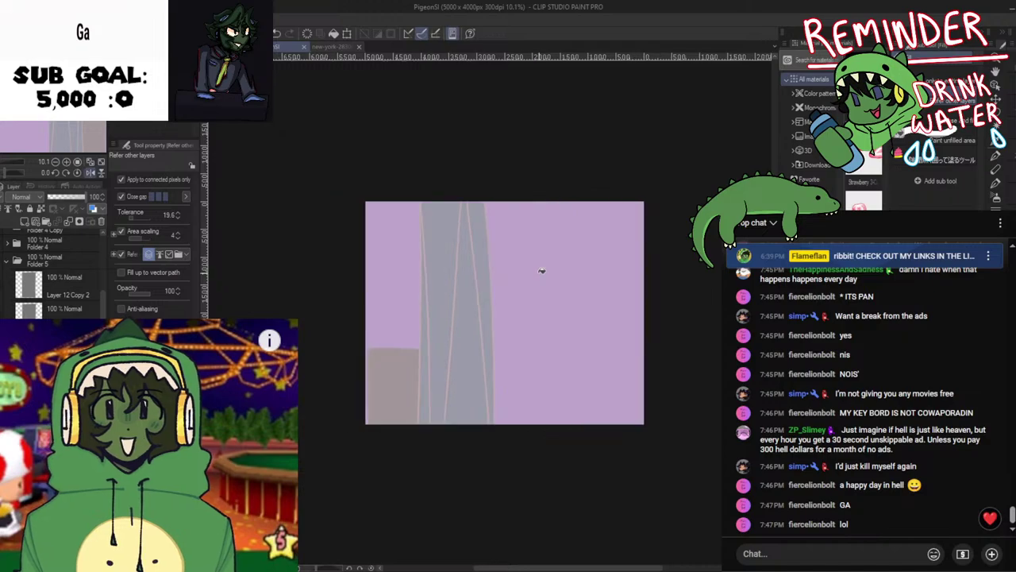
key("h")
scroll(511, 211, "up", 1)
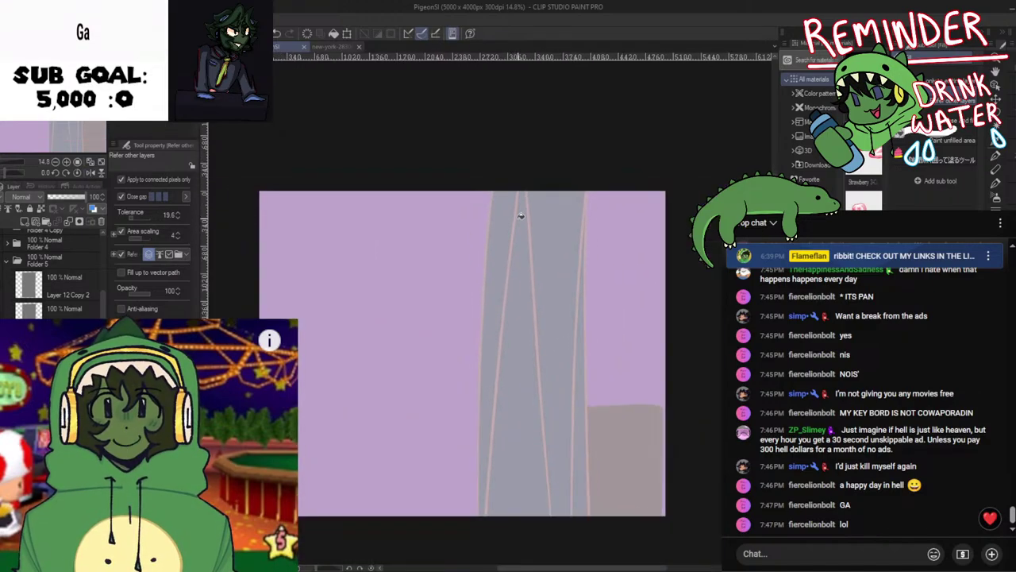
key("h")
key("h")
scroll(441, 264, "up", 1)
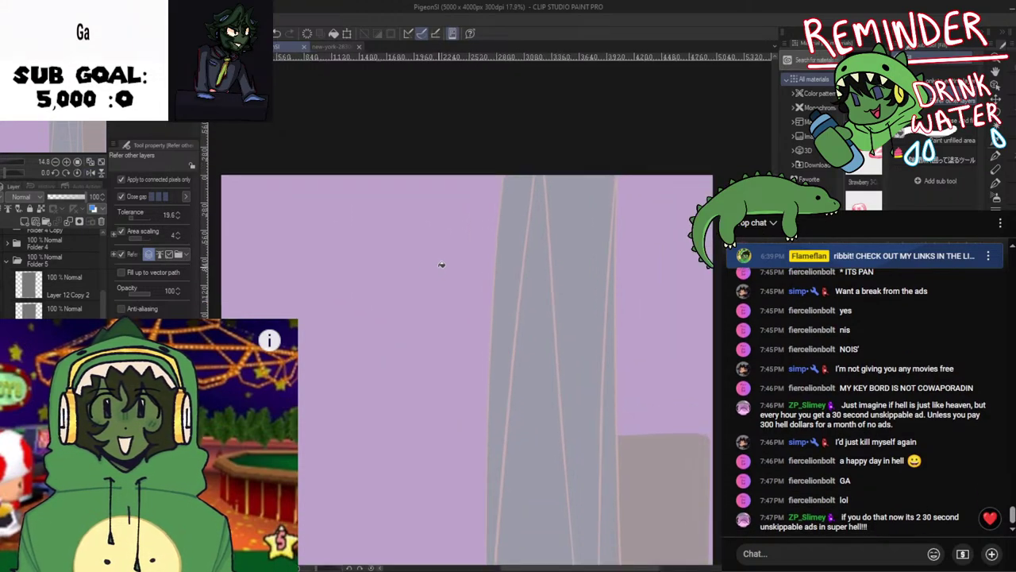
Undo the latest changes to compare the skyline with the reference photo, and redo them
key("ctrl+z")
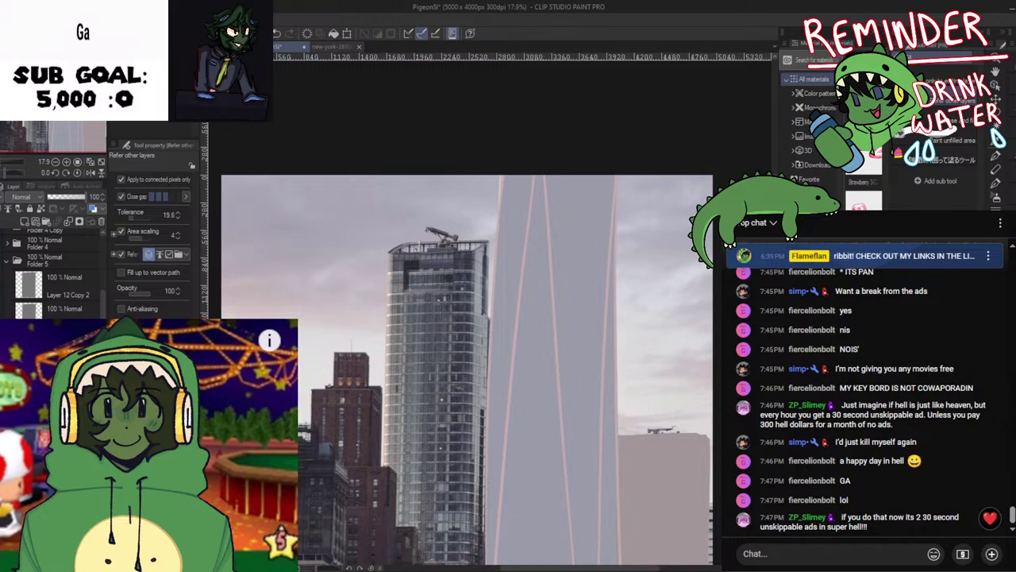
key("ctrl+z")
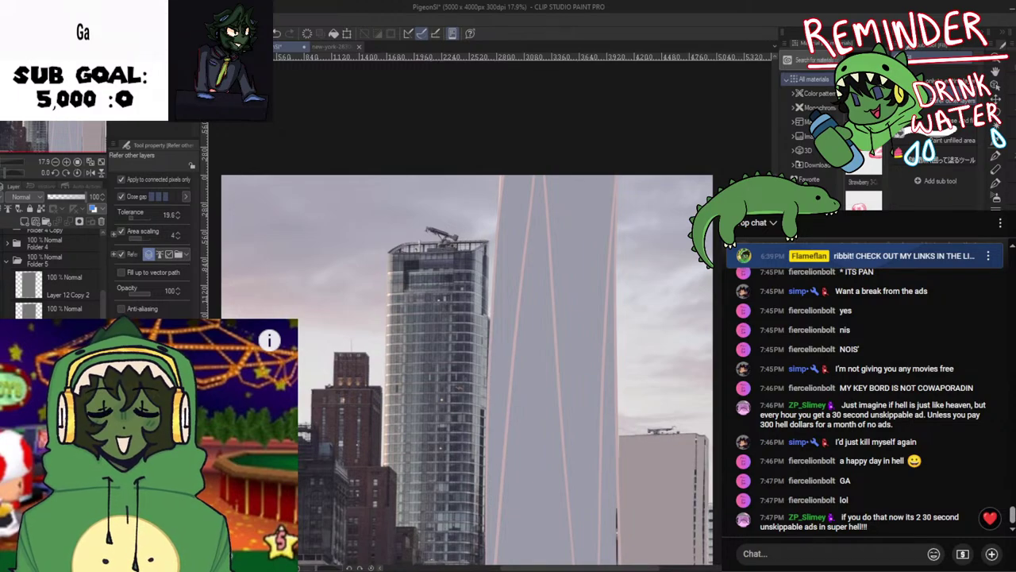
key("ctrl+y")
key("ctrl+y")
key("ctrl+y")
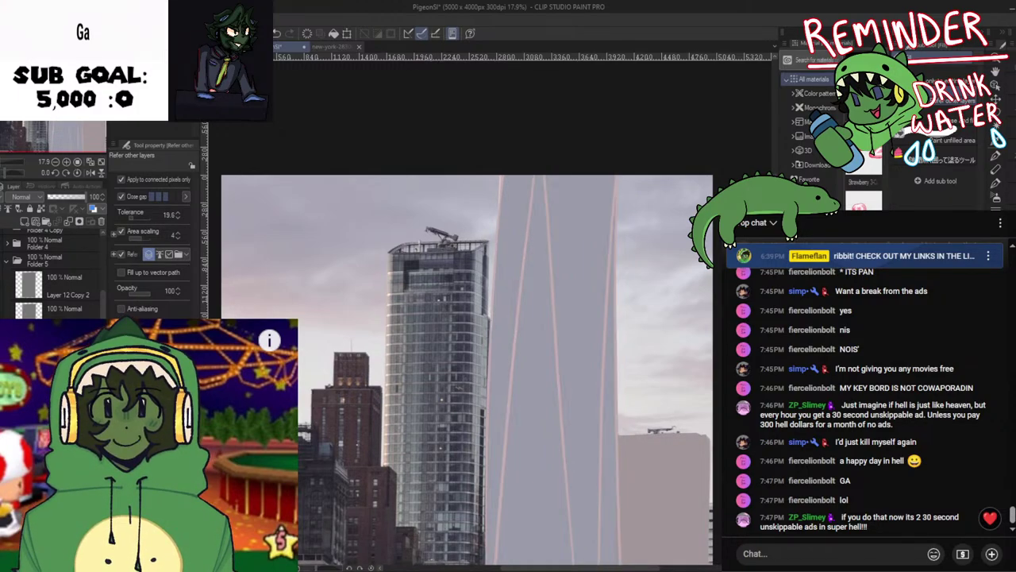
Select the skyscraper's left edge line with the object tool and move its upper end higher above the canvas
scroll(502, 194, "up", 5)
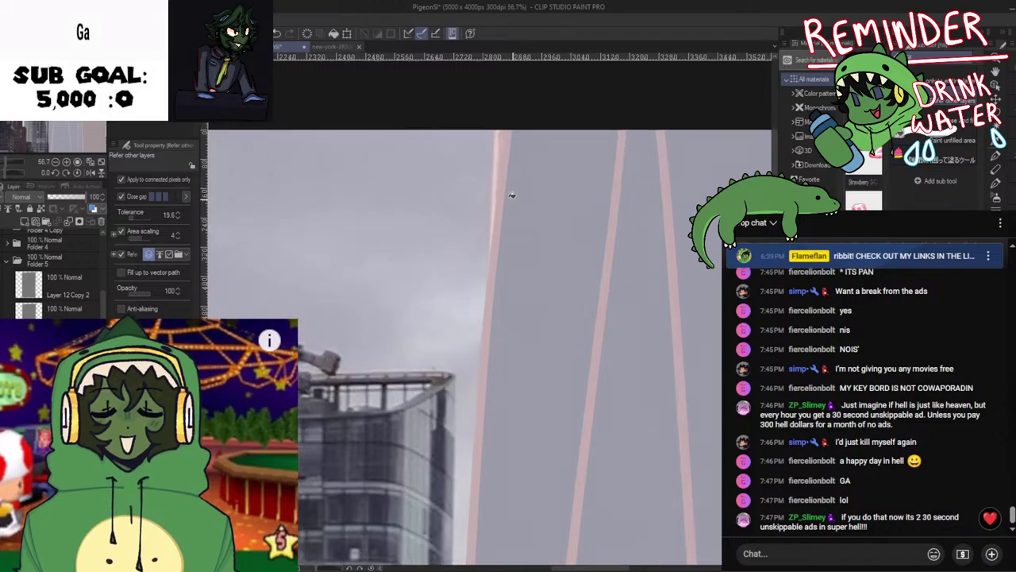
key("p")
scroll(505, 195, "down", 1)
left_click_drag(504, 195, 484, 326)
scroll(485, 326, "down", 3)
left_click(485, 326, "ctrl")
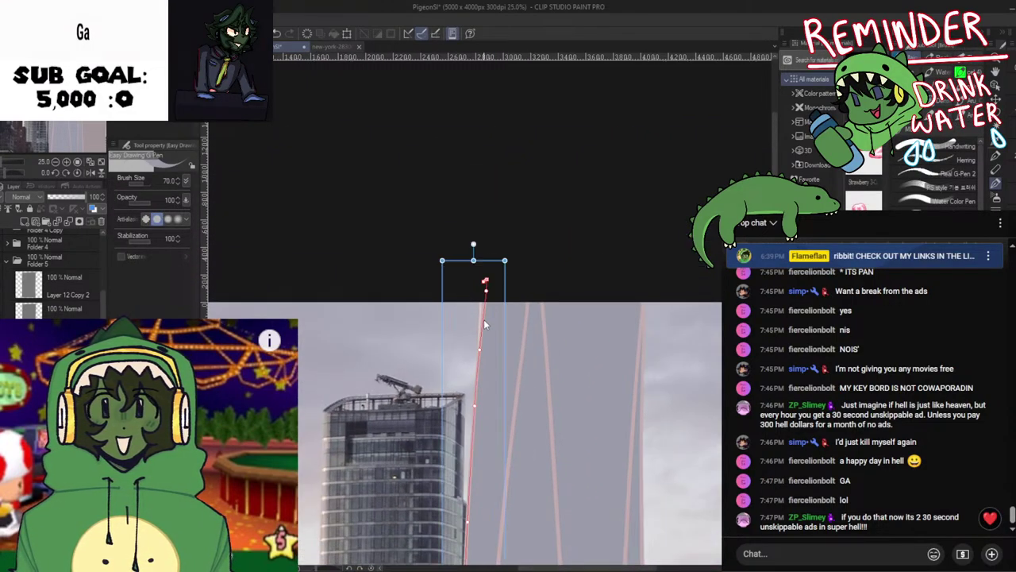
left_click_drag(474, 262, 483, 217)
scroll(532, 334, "down", 2)
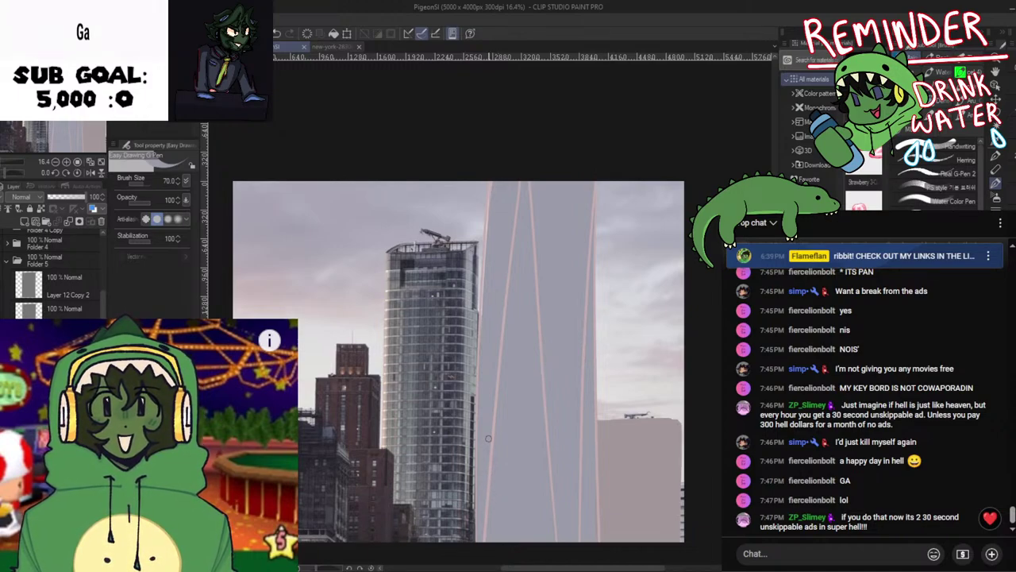
left_click_drag(488, 439, 485, 402)
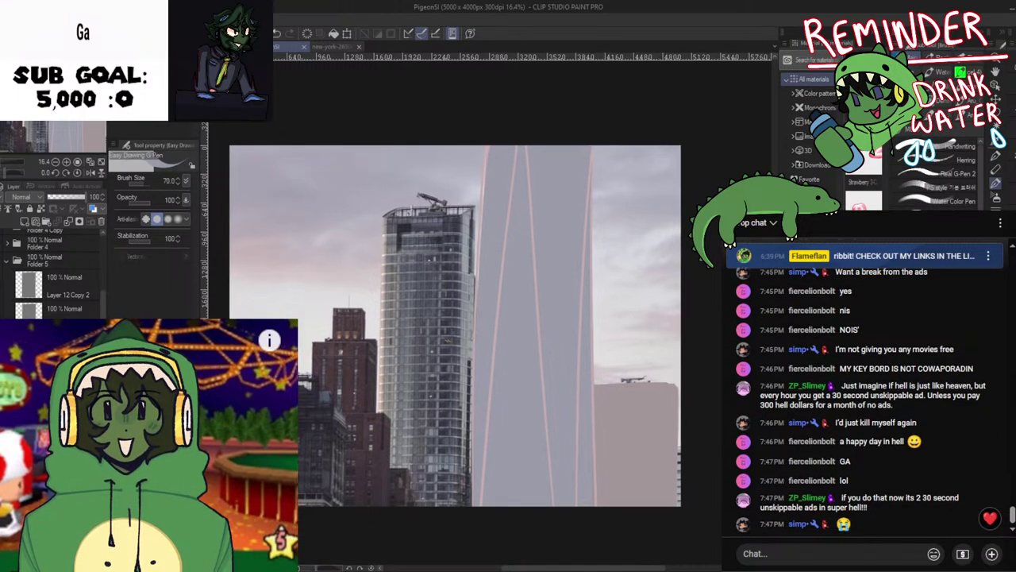
Hide the reference photo and delete the skyscraper's blue-grey fill layer, keeping the edge lines
left_click(3, 412)
scroll(472, 363, "down", 2)
left_click_drag(473, 367, 473, 411)
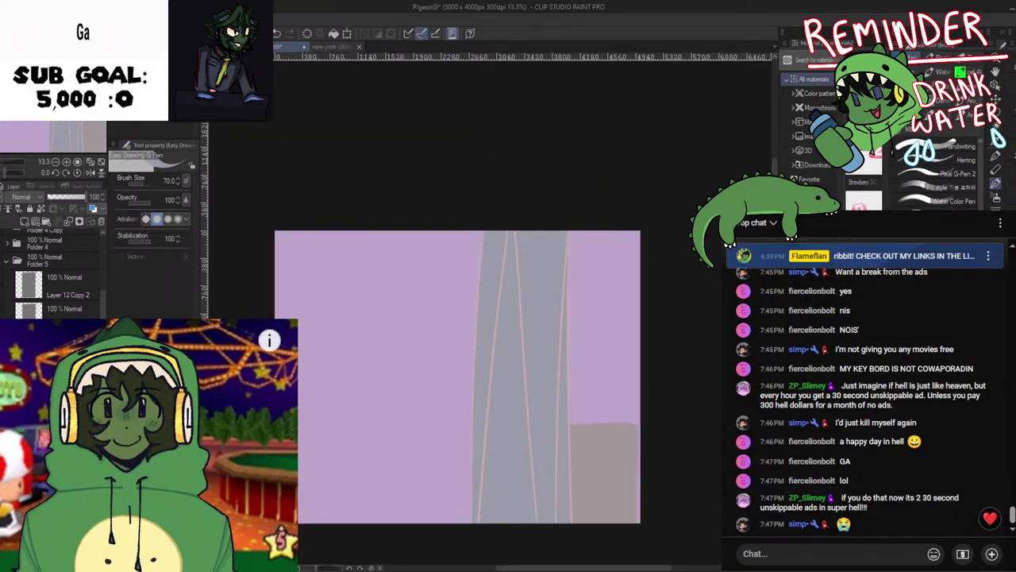
left_click(3, 397)
left_click(3, 397)
left_click(101, 222)
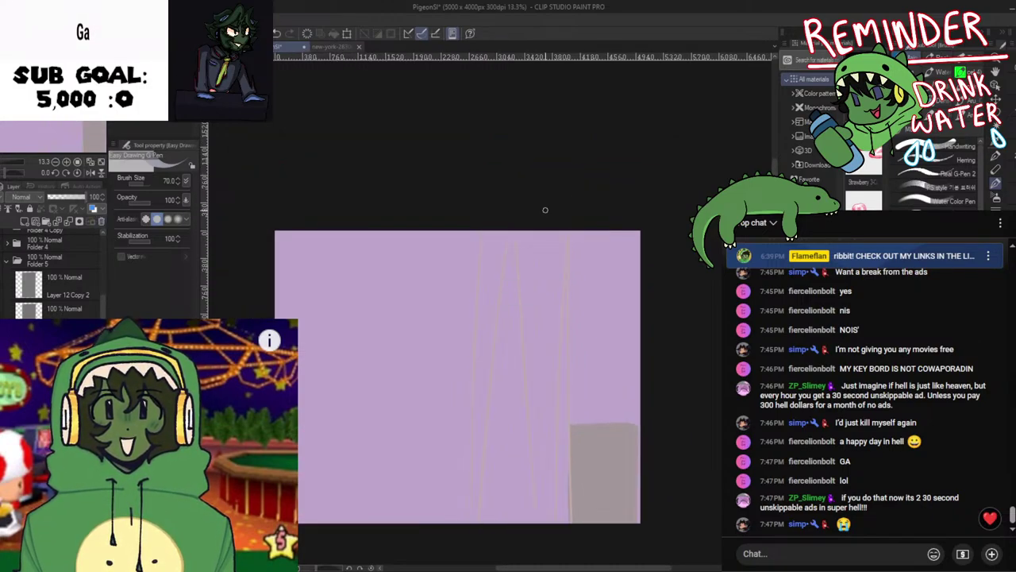
Add a new layer and fill the skyscraper's four faces between the edge lines with blue-grey
scroll(429, 330, "up", 2)
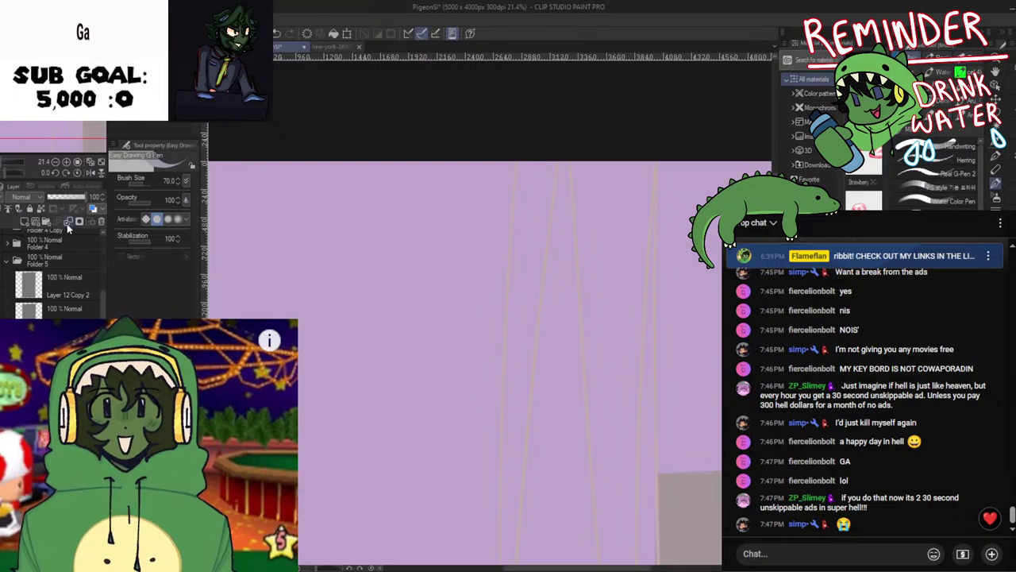
key("g")
left_click(532, 254)
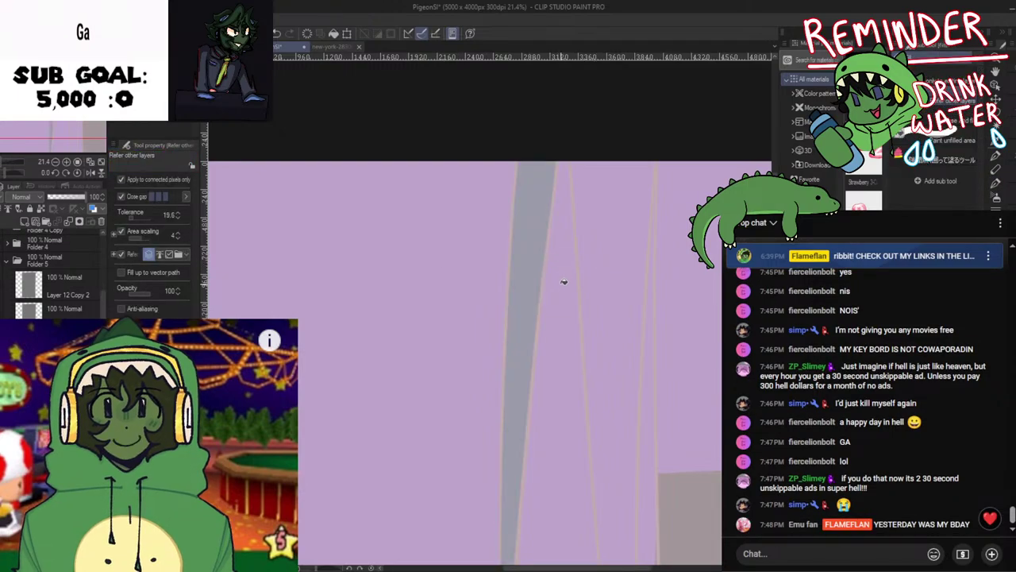
left_click(563, 283)
left_click(622, 276)
left_click(651, 282)
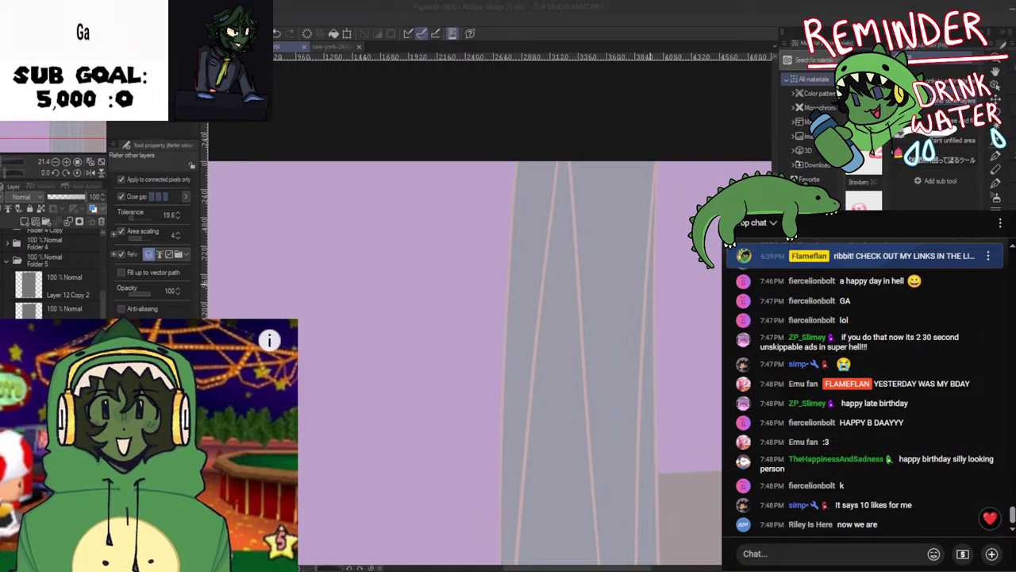
Look at the bunny-eared character sketch in the other open document and return to the pigeon drawing
key("alt+Tab")
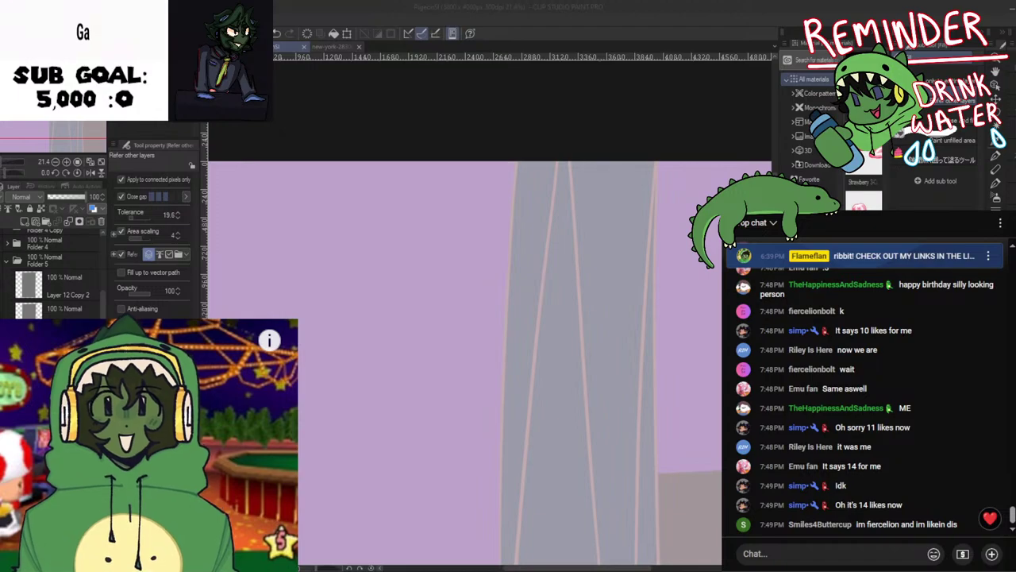
scroll(540, 465, "down", 3)
left_click_drag(540, 465, 449, 396)
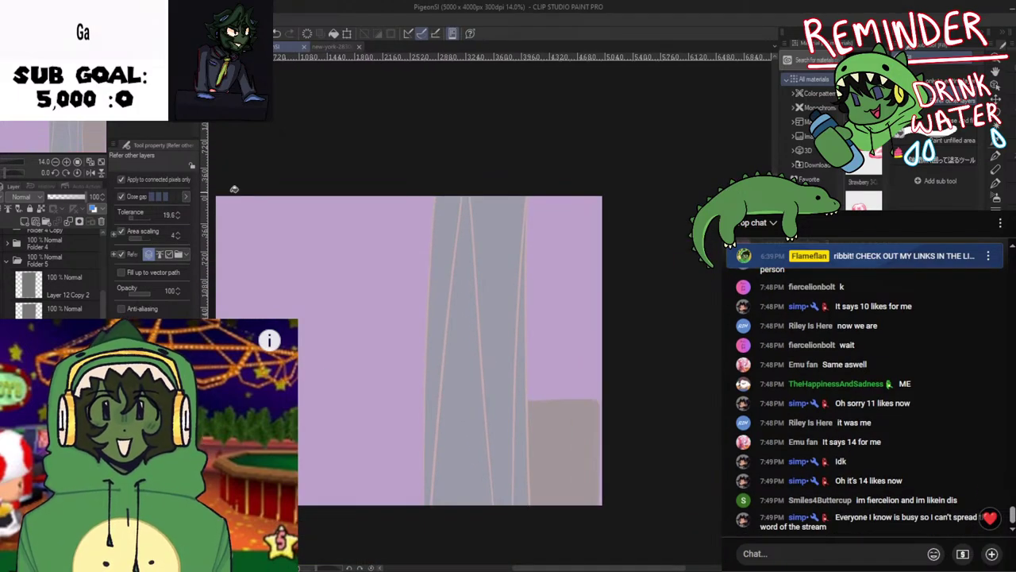
left_click(235, 47)
left_click_drag(402, 172, 416, 174)
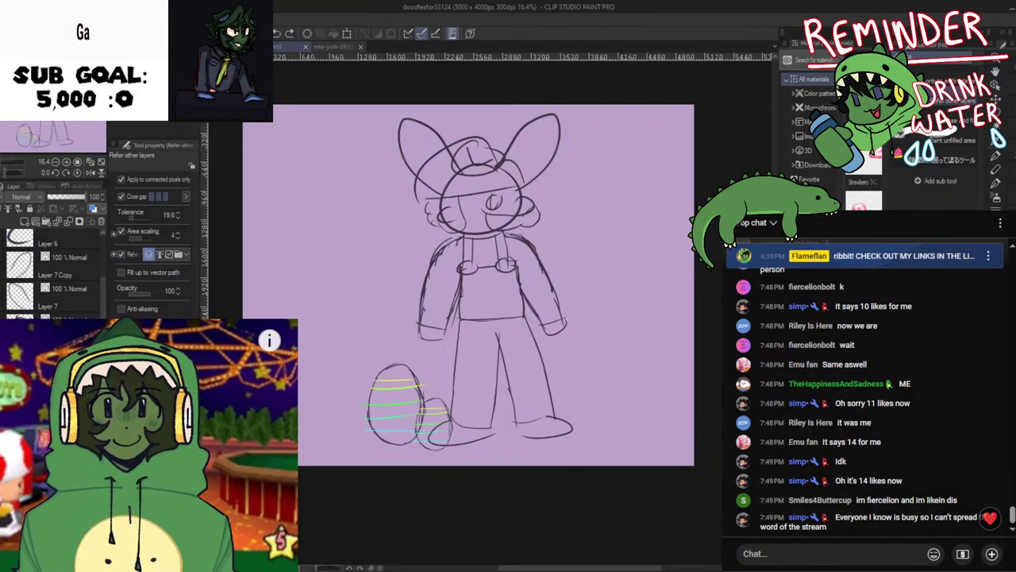
key("ctrl+Tab")
Check the refilled skyscraper by flipping the canvas horizontally and back
scroll(333, 270, "up", 1)
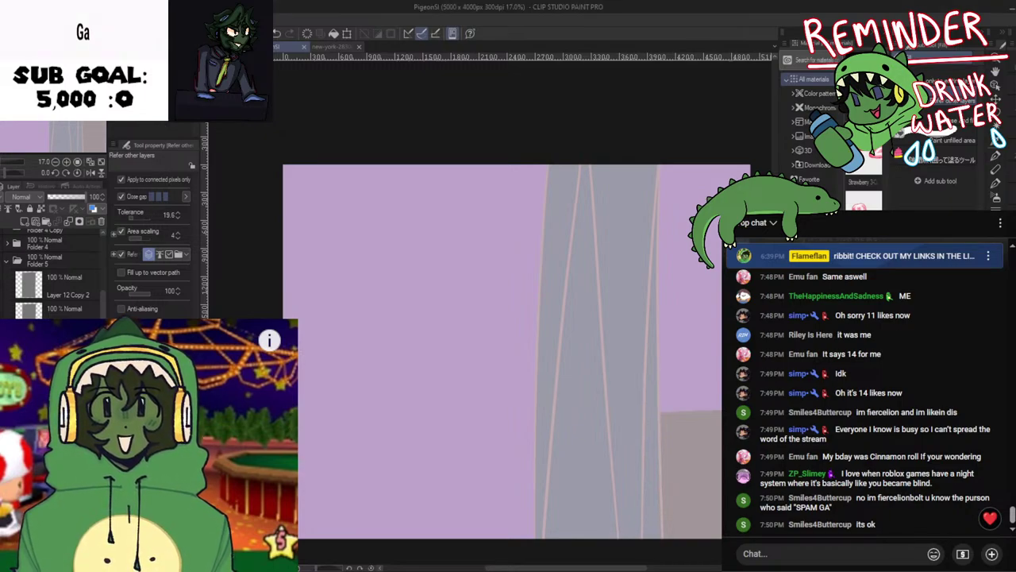
left_click_drag(554, 317, 474, 278)
key("h")
key("h")
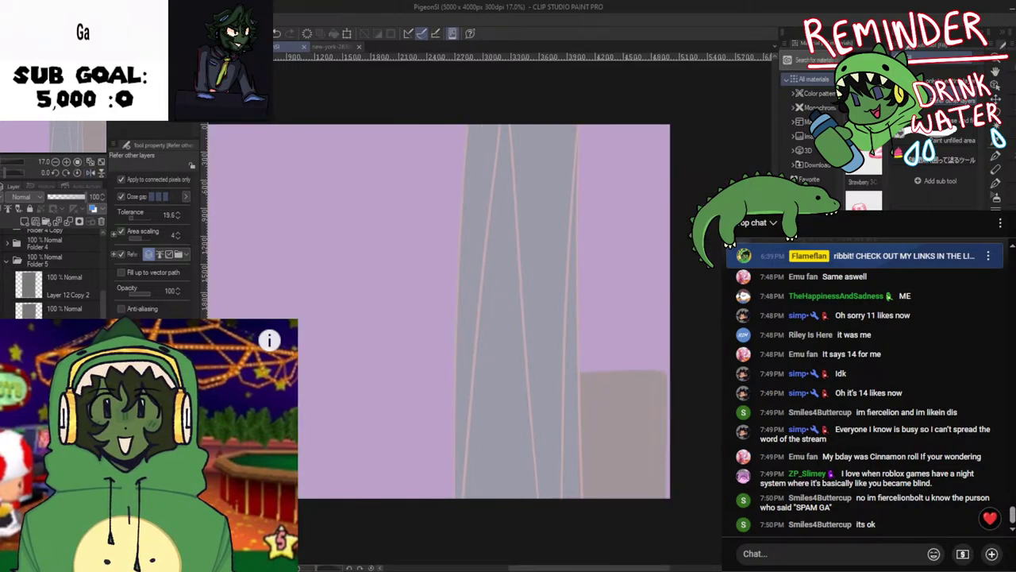
key("ctrl+t")
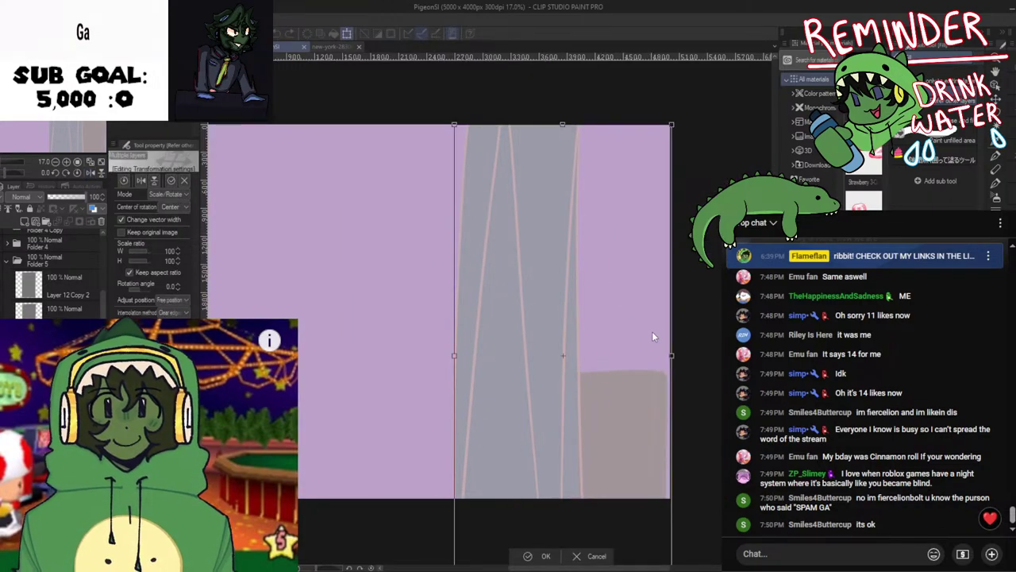
left_click_drag(562, 124, 545, 118)
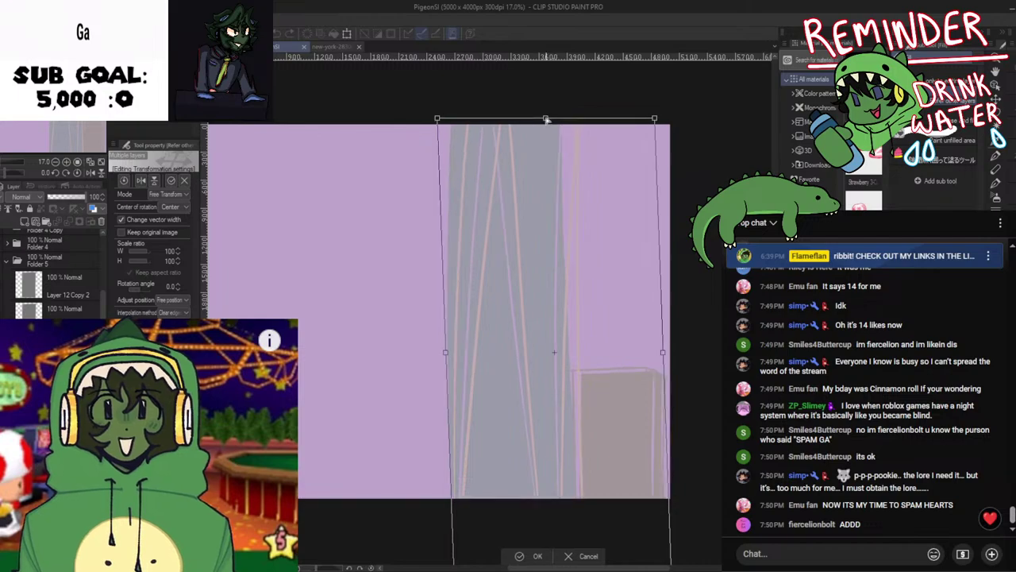
left_click(592, 556)
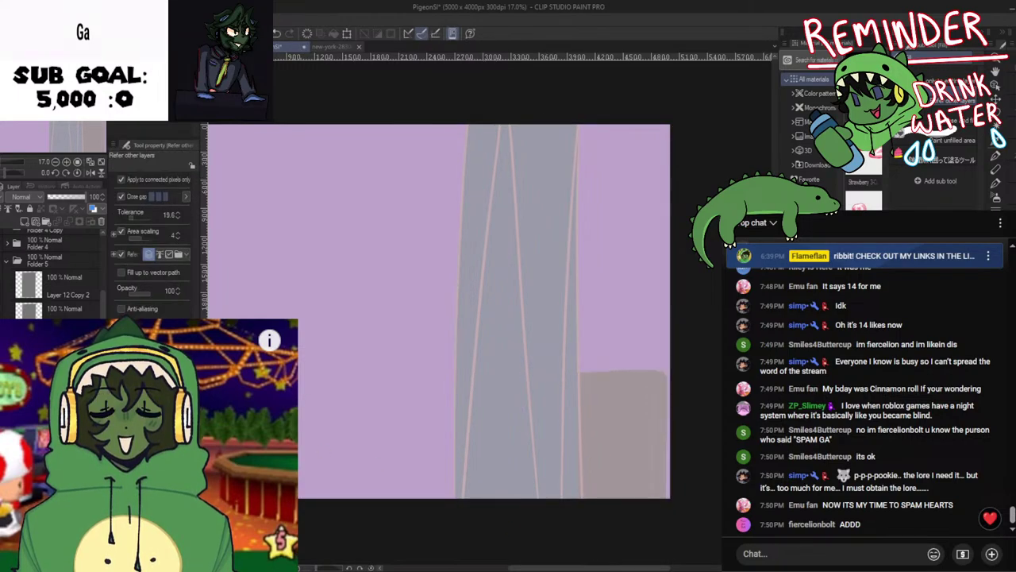
key("ctrl+z")
key("ctrl+space")
key("ctrl+y")
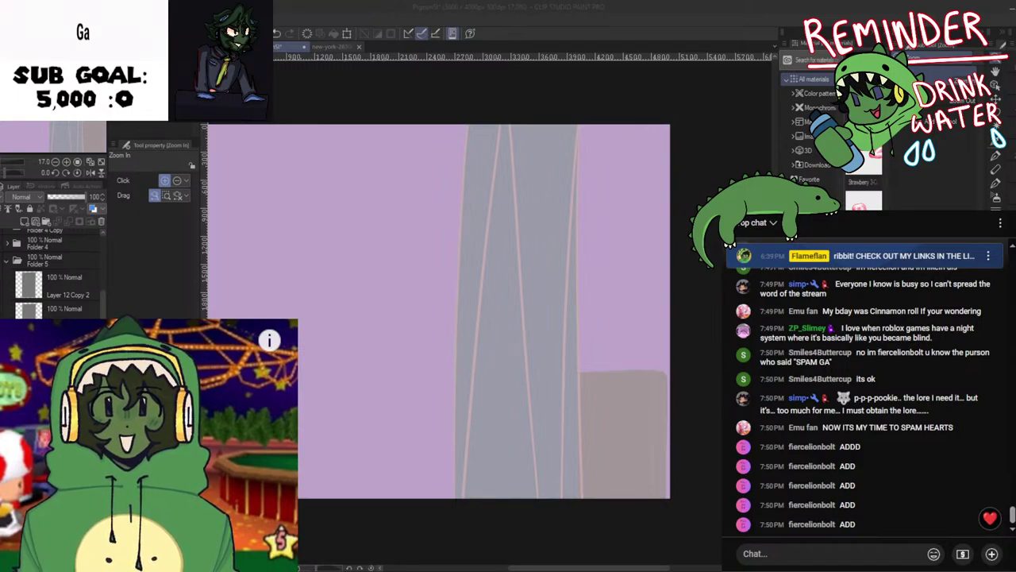
Scale the skyscraper's layers to 111% keeping the aspect ratio, and position them so the base runs past the canvas's lower edge
left_click(631, 479)
scroll(541, 383, "down", 2)
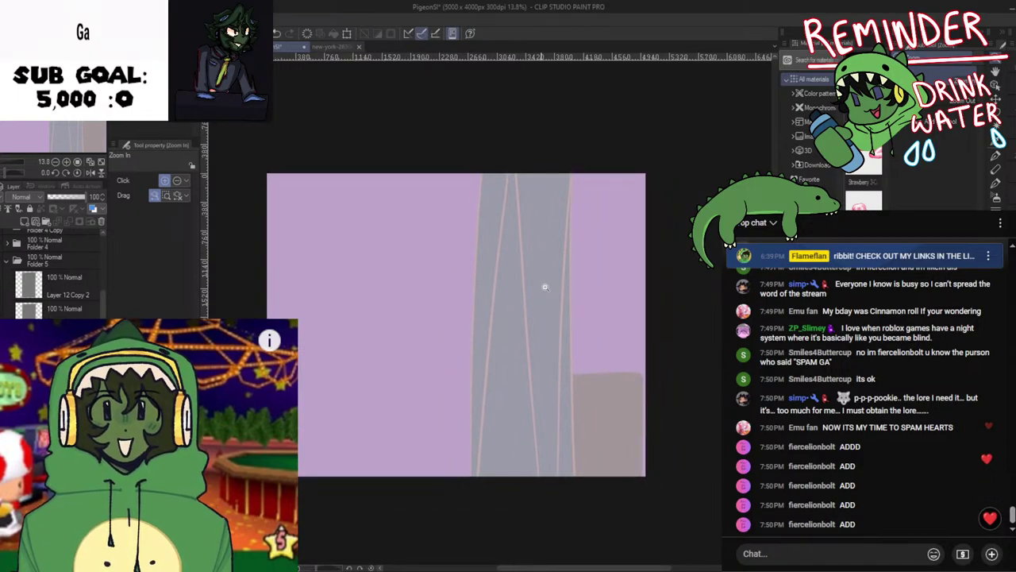
key("ctrl+t")
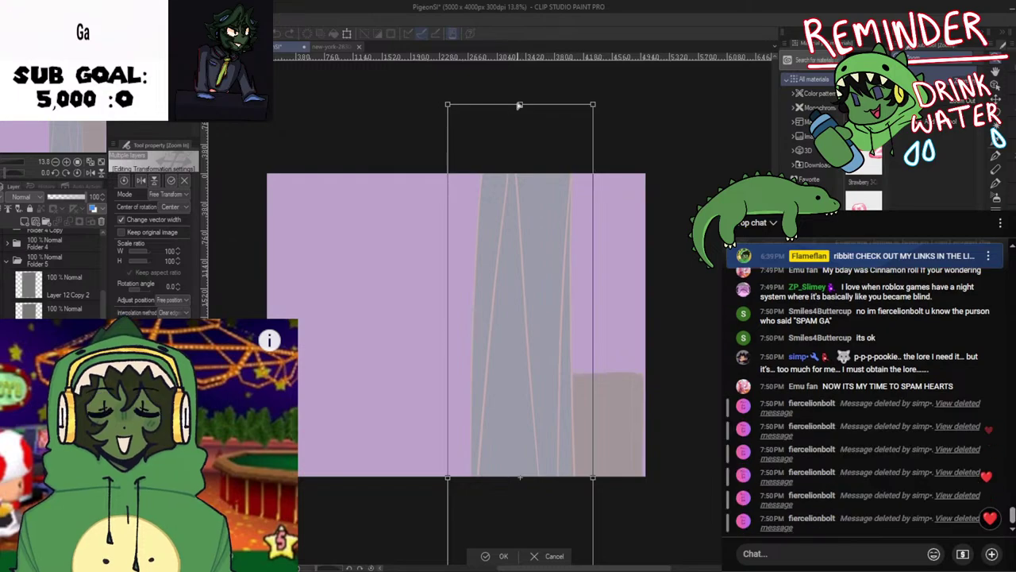
left_click_drag(520, 104, 519, 94)
key("ctrl+z")
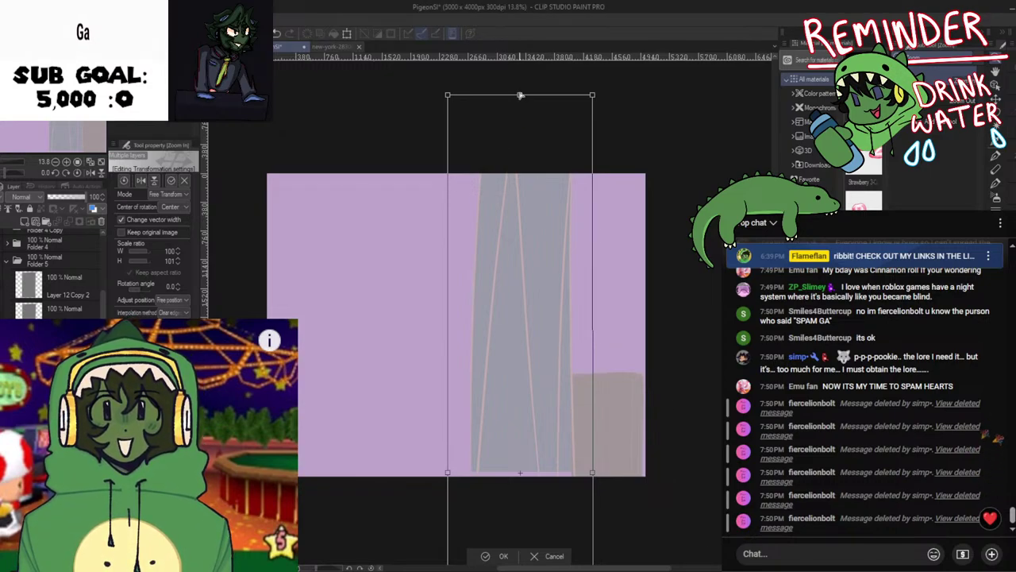
left_click_drag(521, 95, 516, 92)
key("ctrl+z")
key("ctrl+z")
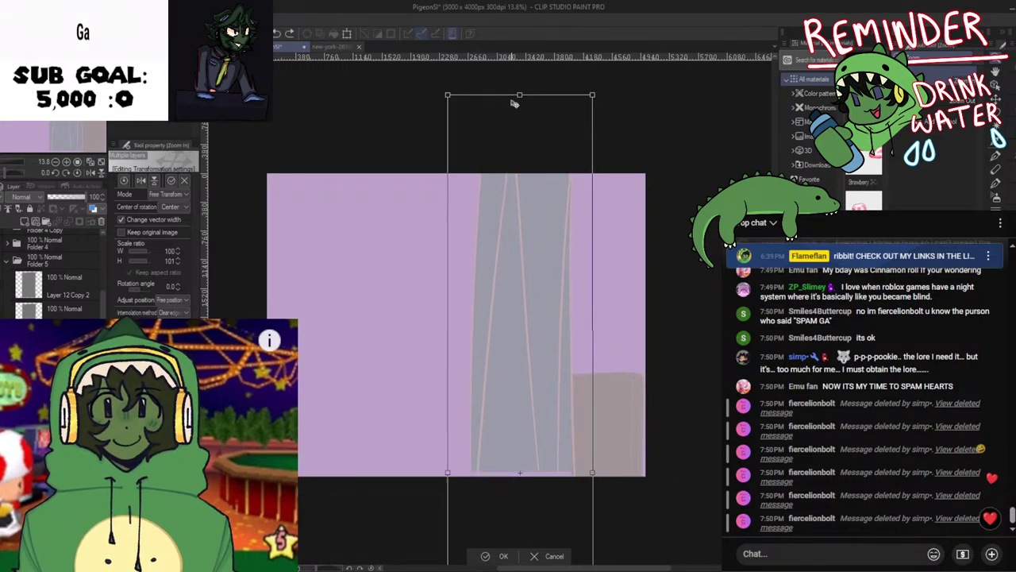
scroll(513, 253, "down", 1)
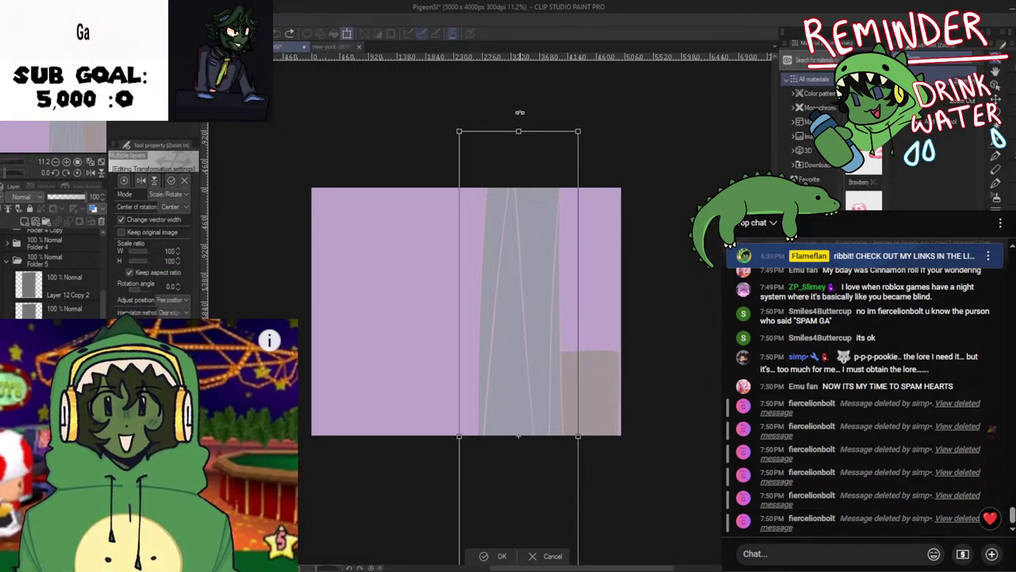
left_click_drag(518, 131, 517, 88)
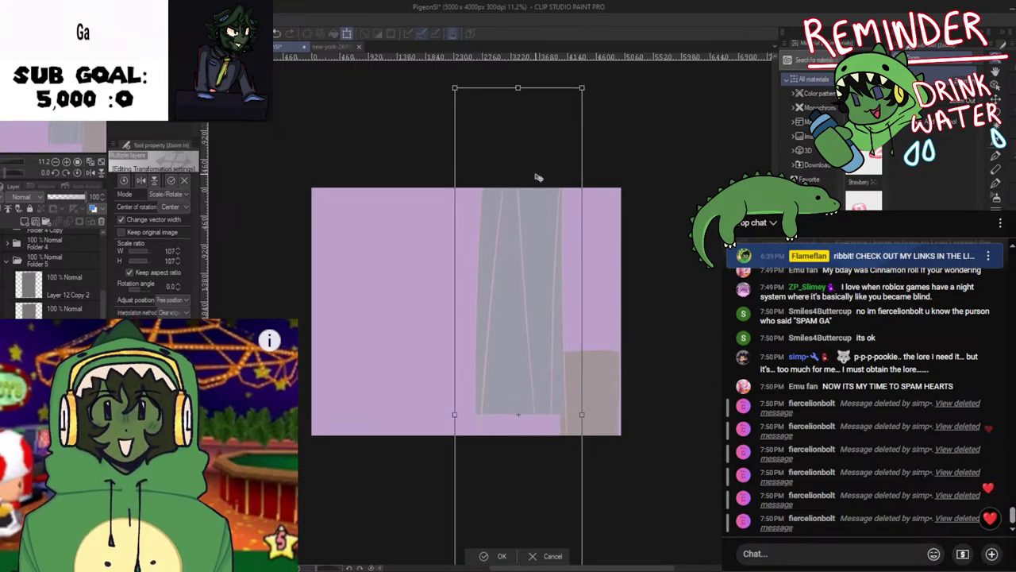
left_click_drag(535, 174, 539, 207)
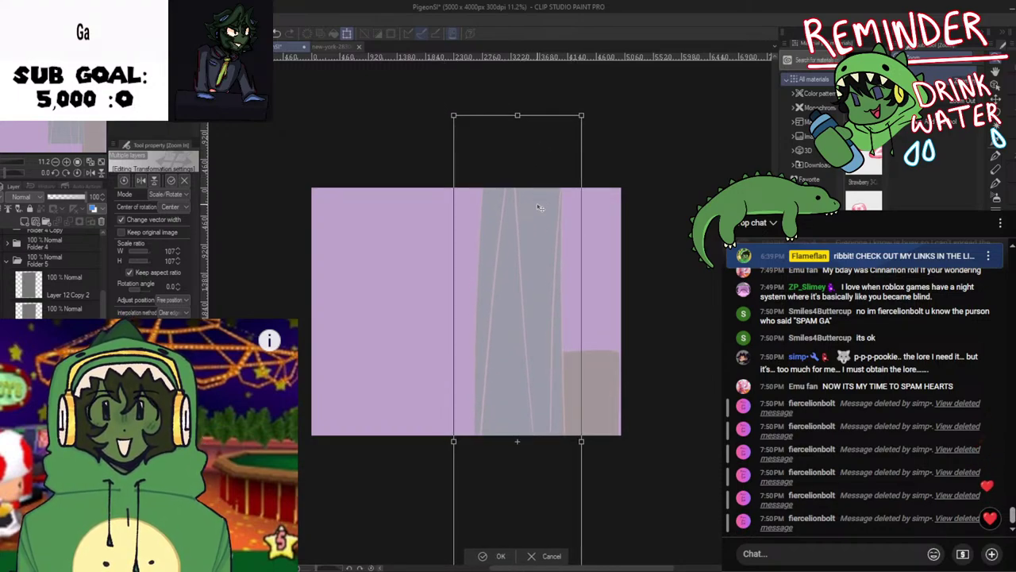
scroll(539, 207, "up", 1)
left_click_drag(517, 104, 526, 162)
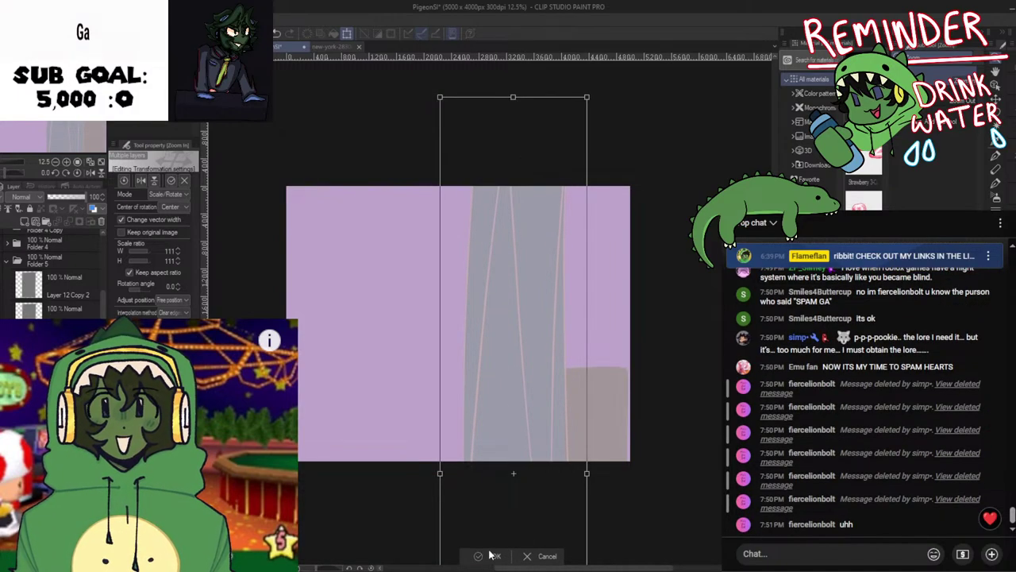
left_click(490, 435)
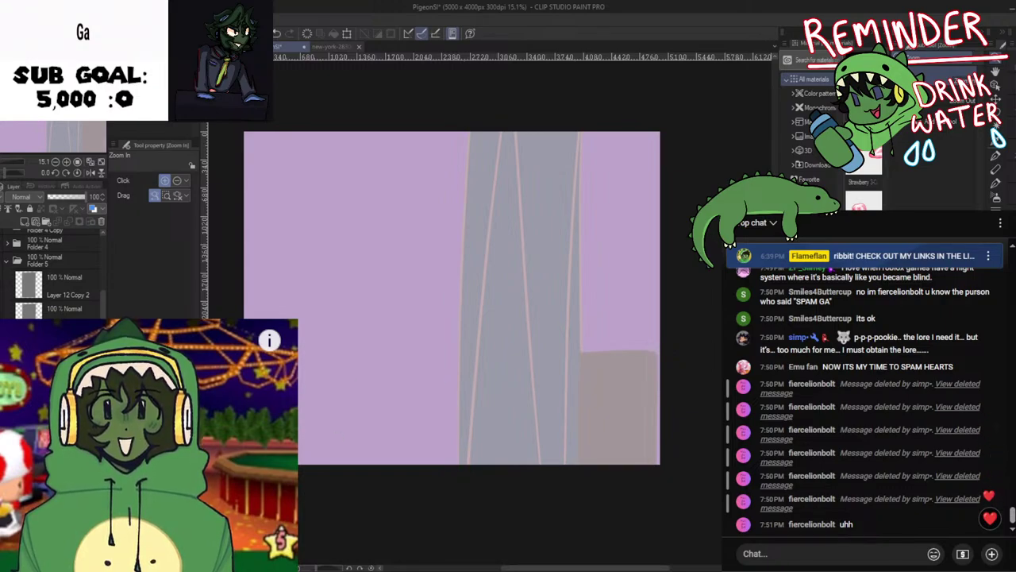
Show the reference photo again and toggle the skyscraper's visibility to compare the drawing with the photo
left_click(667, 459)
left_click_drag(511, 418, 490, 417)
left_click_drag(499, 415, 514, 392)
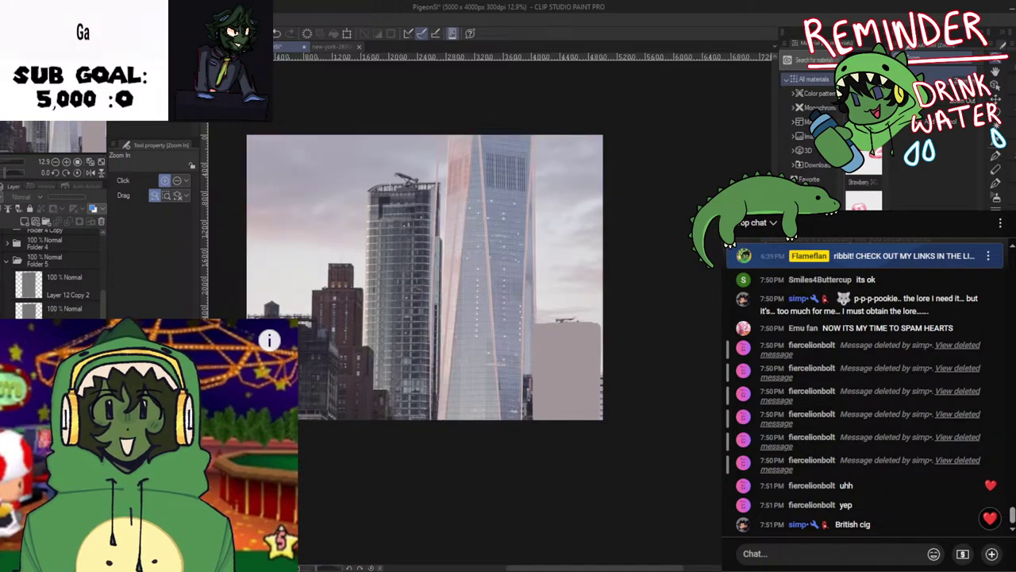
left_click(3, 357)
left_click_drag(442, 335, 426, 343)
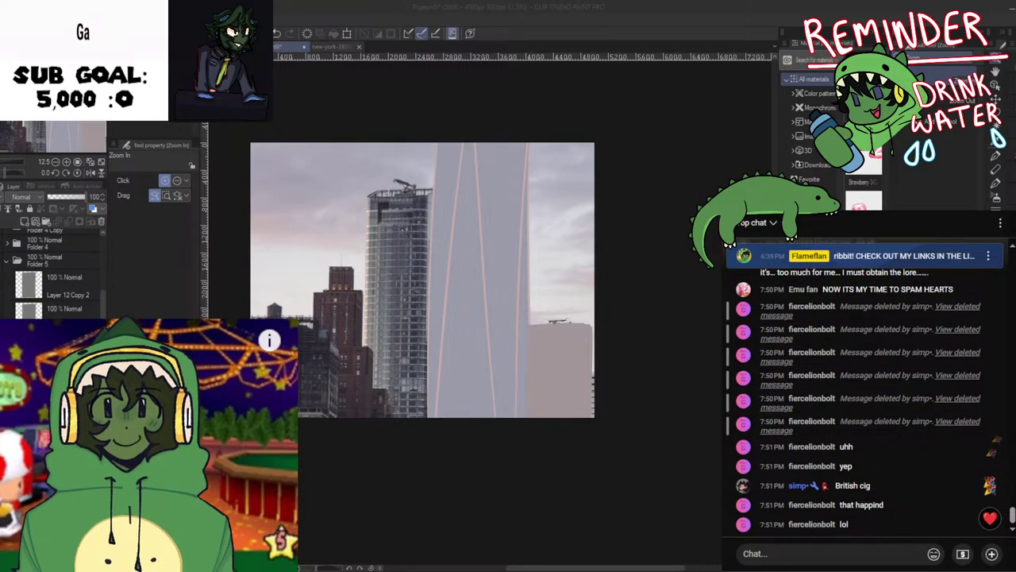
Check the enlarged skyscraper by flipping the canvas horizontally and back, and save the drawing
left_click(515, 359)
left_click(516, 359, "alt")
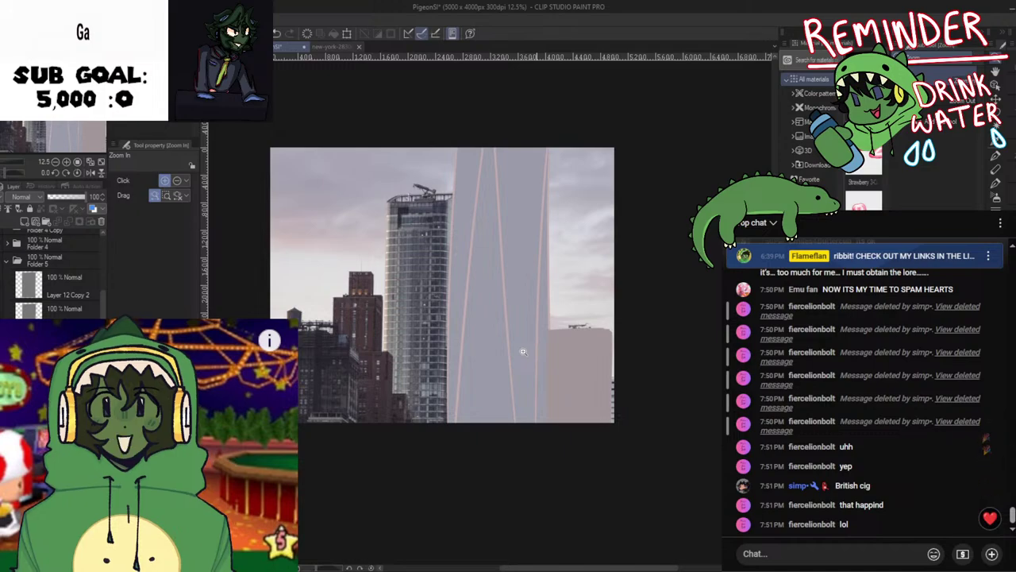
key("h")
key("h")
scroll(523, 352, "up", 2)
key("ctrl+s")
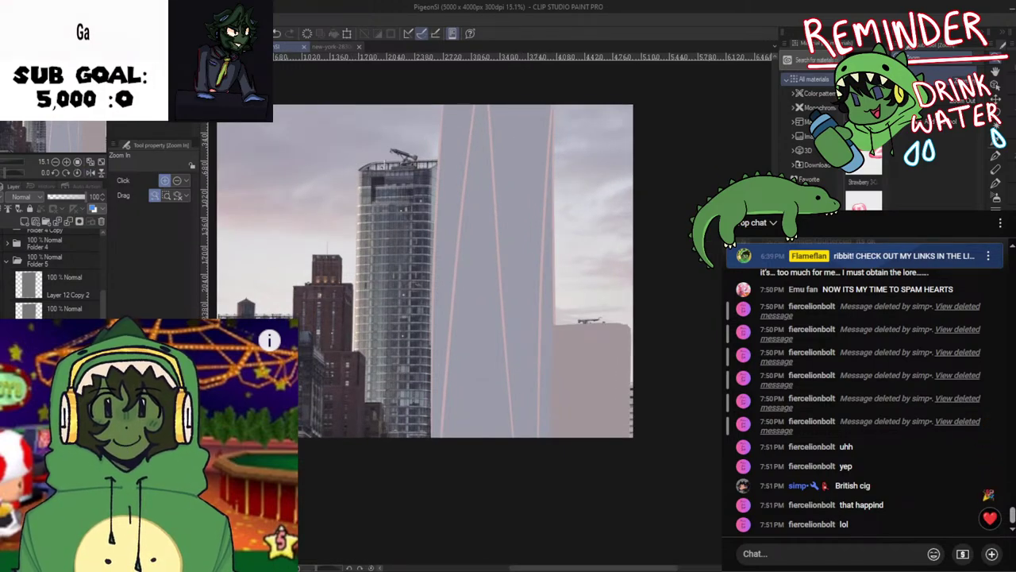
Add a new layer for the curved glass tower beside the skyscraper and sample the tower's colour from the reference photo
left_click(30, 219)
left_click_drag(356, 214, 398, 259)
scroll(399, 248, "up", 4)
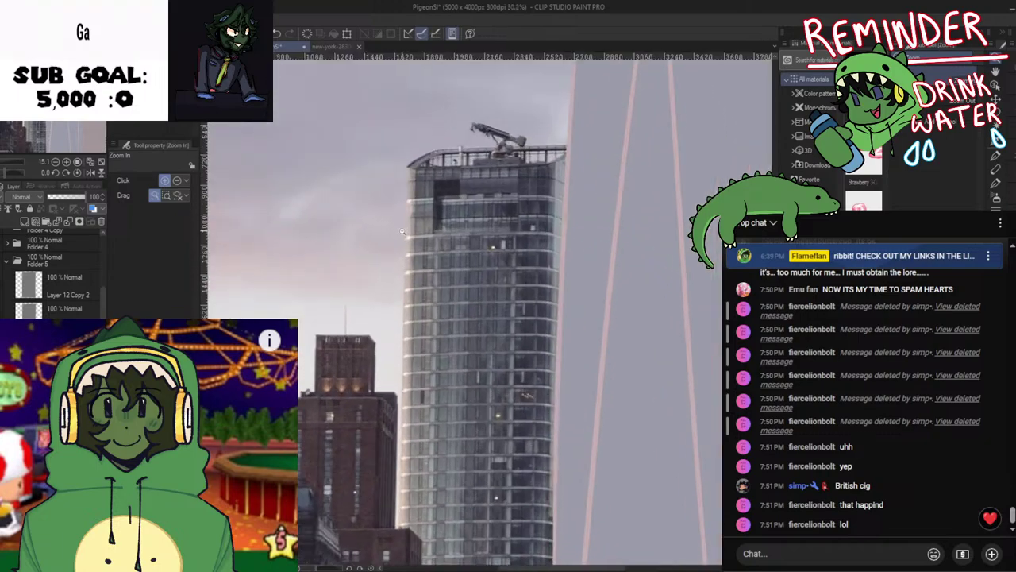
key("i")
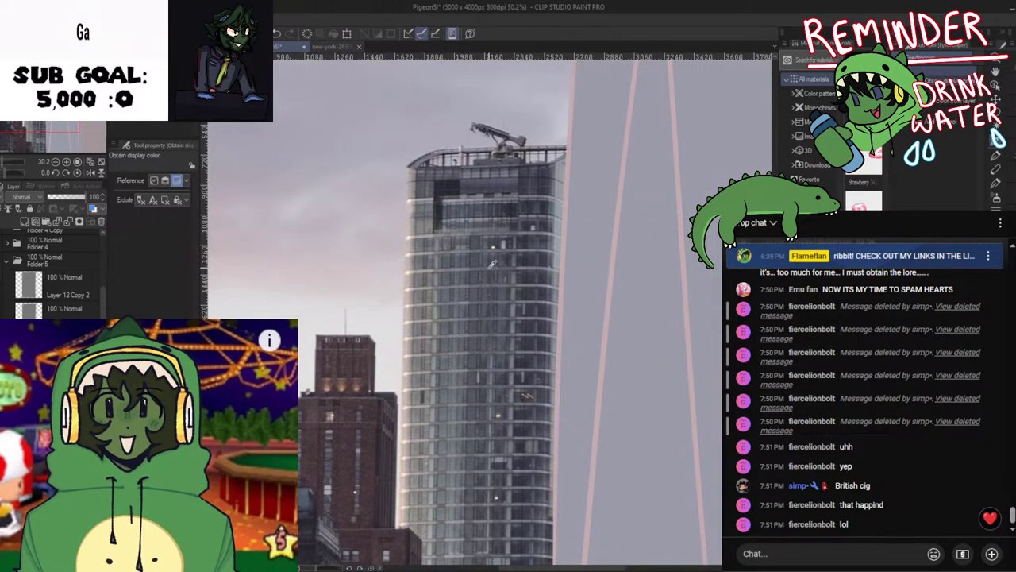
left_click_drag(492, 264, 491, 166)
scroll(490, 167, "down", 2)
left_click_drag(455, 229, 454, 288)
scroll(455, 290, "down", 1)
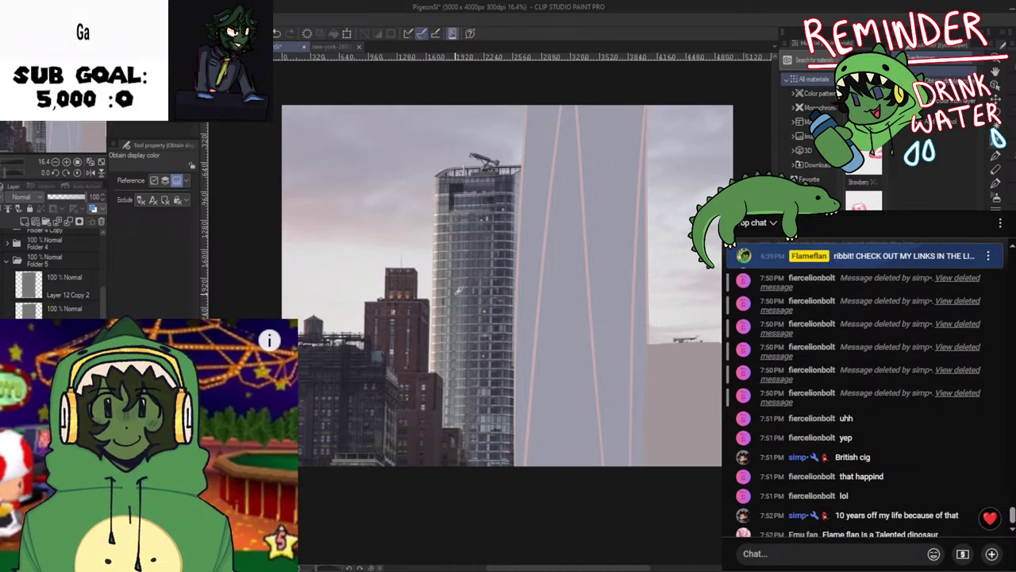
key("alt+Tab")
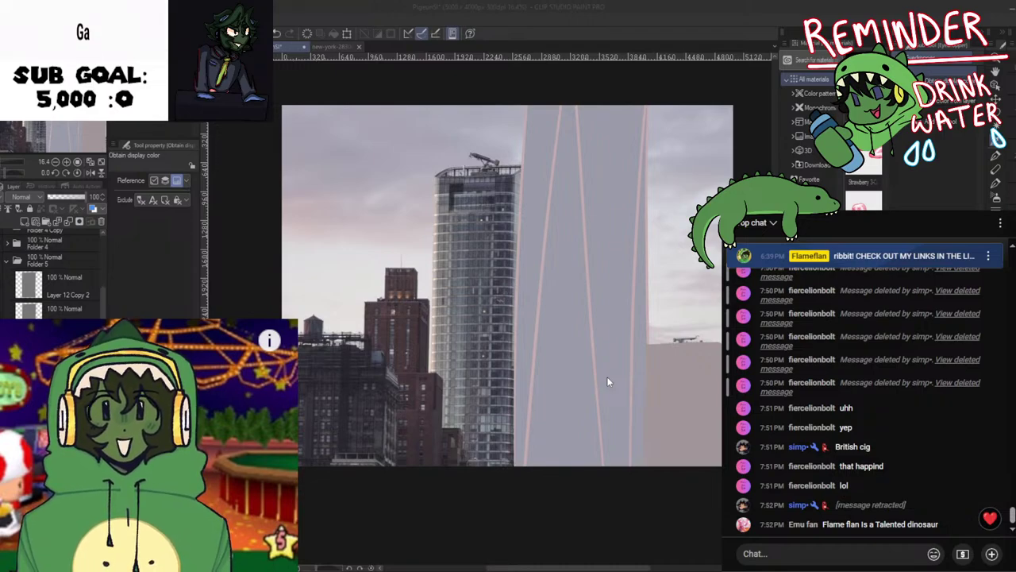
Try tracing the curved glass tower's left edge with the size 70 Easy Drawing G-Pen, undoing each unsatisfactory stroke
left_click(586, 236)
scroll(446, 342, "down", 1)
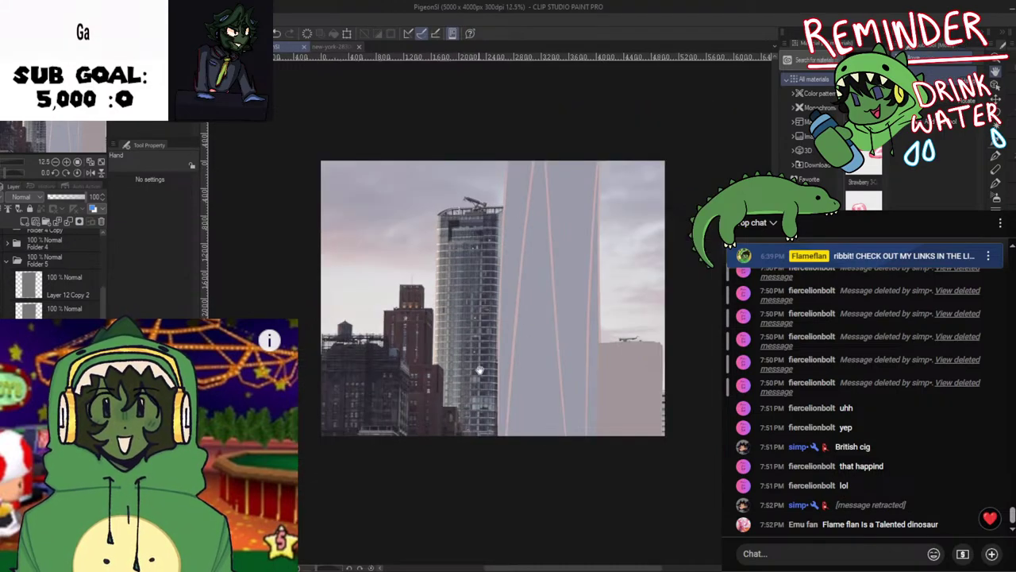
left_click_drag(480, 370, 476, 312)
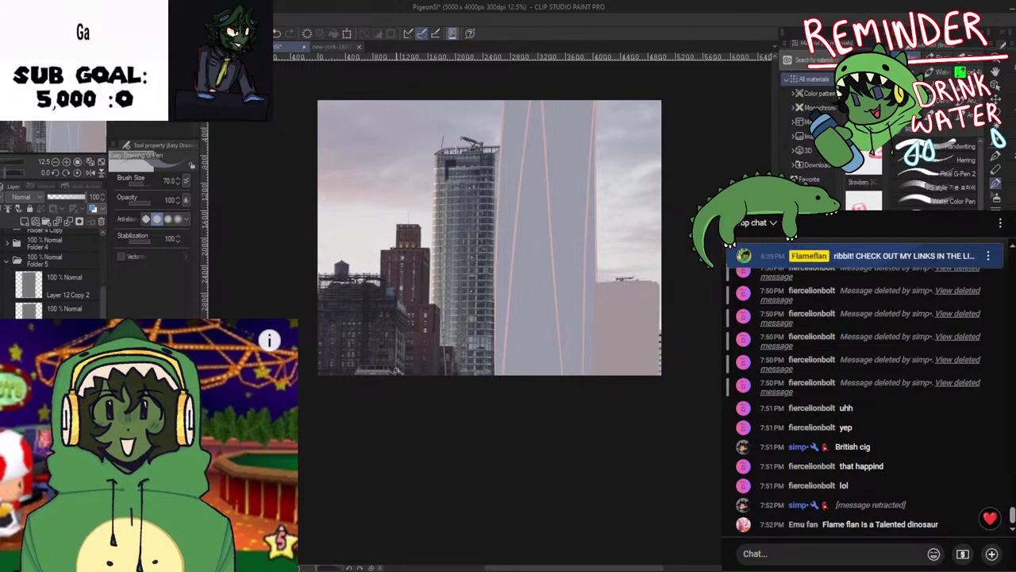
key("ctrl+z")
left_click_drag(435, 141, 443, 446)
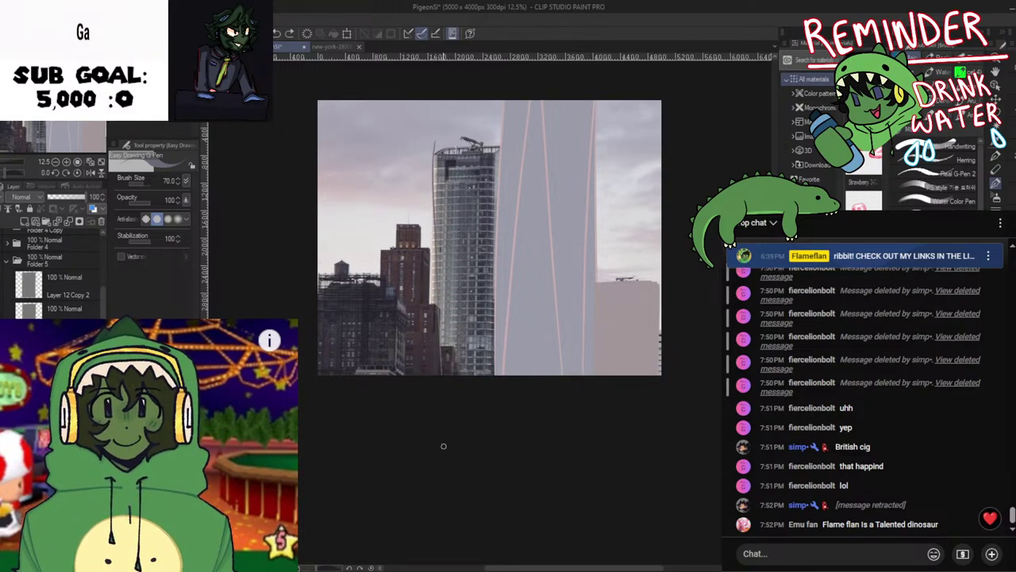
key("ctrl+z")
left_click_drag(437, 163, 389, 462)
key("ctrl+z")
left_click(467, 279, "ctrl")
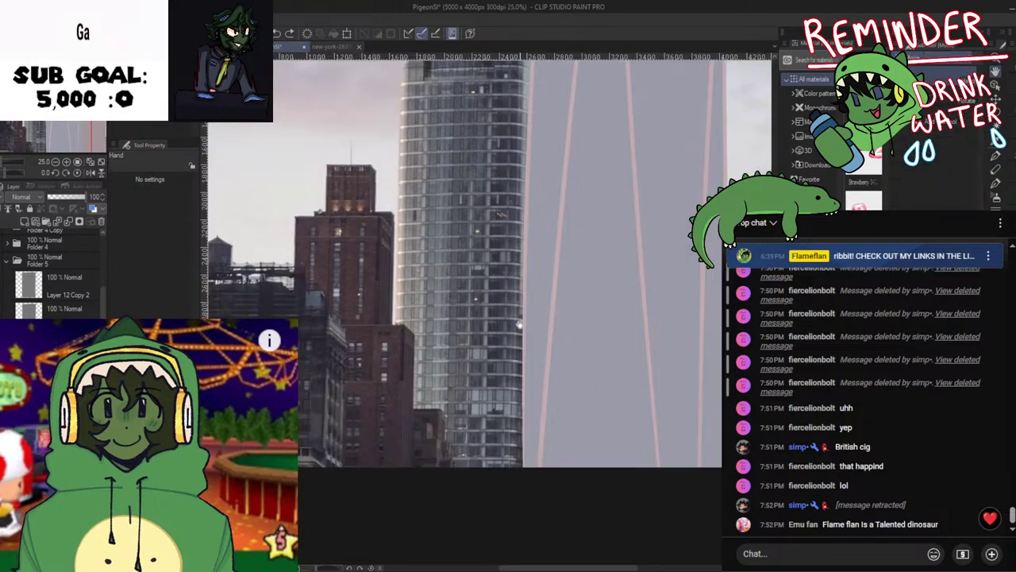
left_click(488, 286, "alt")
left_click(478, 318, "alt")
key("ctrl+z")
left_click_drag(461, 232, 458, 406)
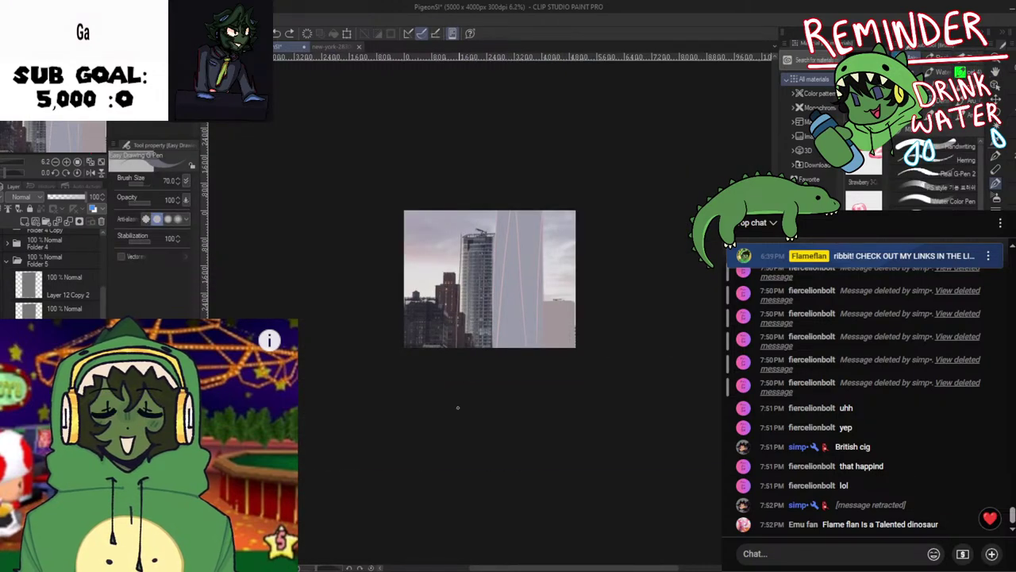
key("ctrl+z")
left_click_drag(462, 232, 456, 408)
key("ctrl+z")
left_click_drag(462, 234, 456, 383)
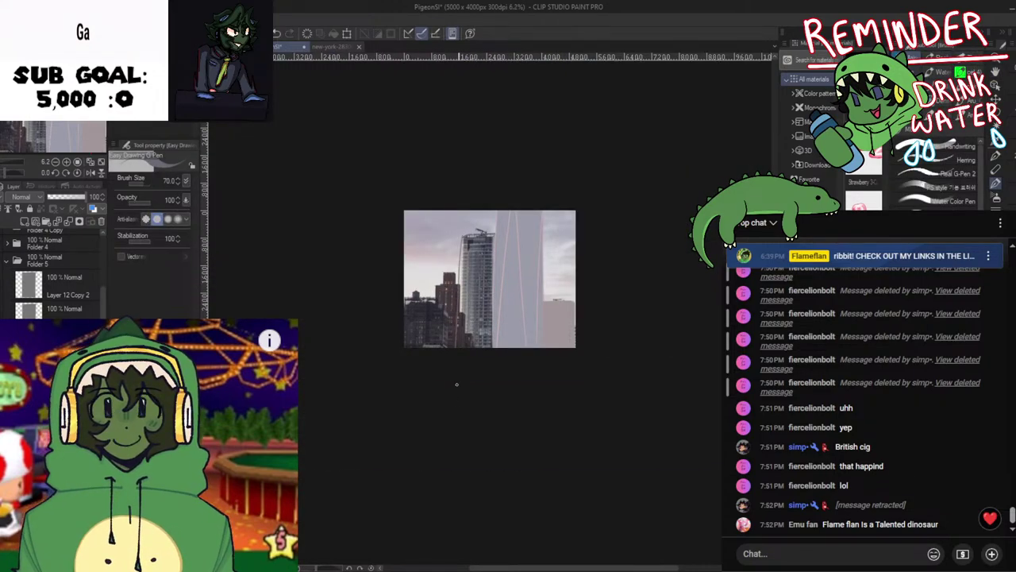
key("ctrl+z")
left_click_drag(461, 232, 453, 429)
key("ctrl+z")
Repeatedly undo and redo the last edge stroke to compare it with the glass tower in the reference photo
key("ctrl+y")
key("ctrl+z")
key("ctrl+y")
key("ctrl+z")
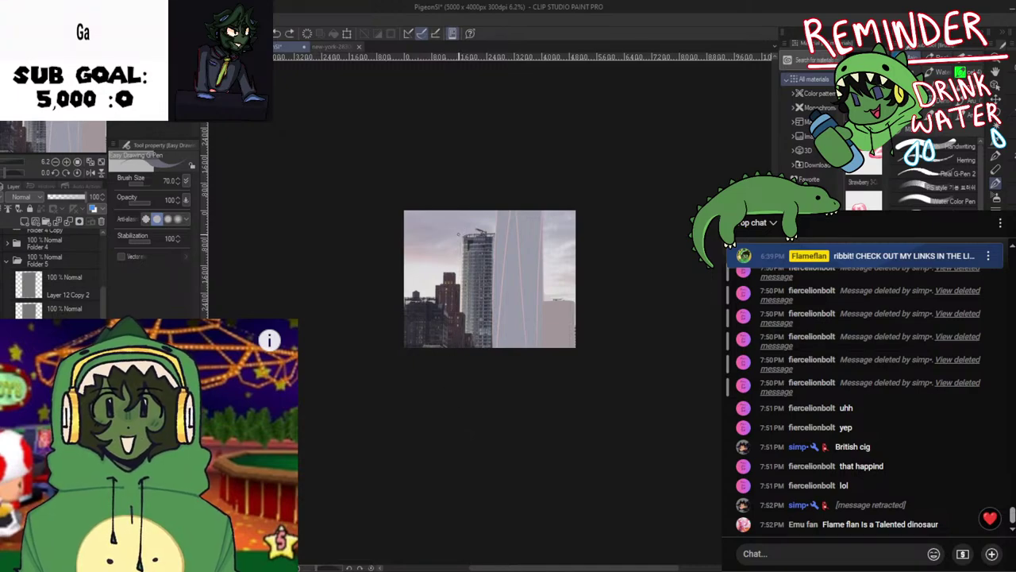
key("ctrl+y")
key("ctrl+z")
key("ctrl+y")
key("ctrl+z")
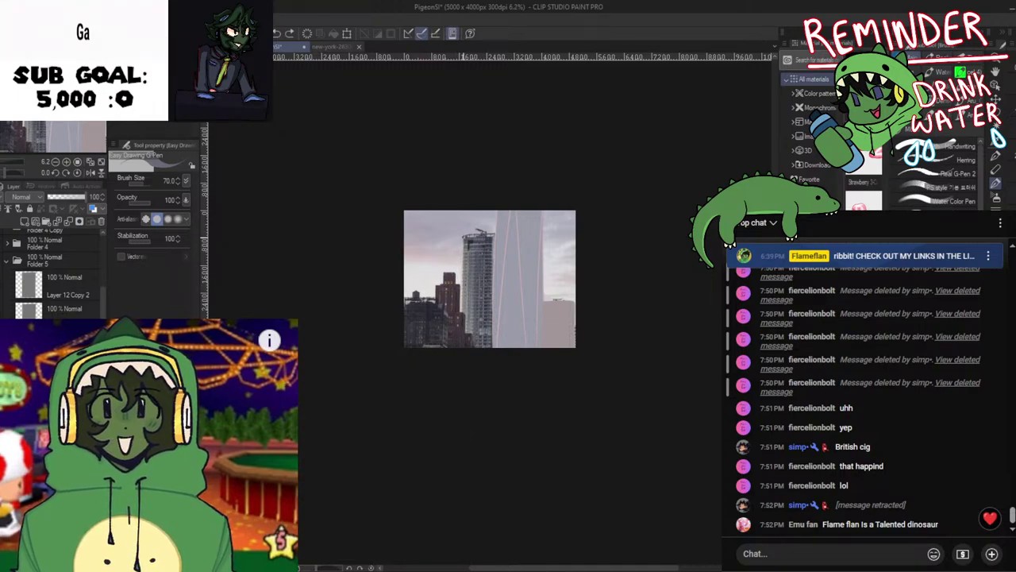
key("ctrl+y")
scroll(469, 257, "up", 2)
key("ctrl+z")
key("ctrl+y")
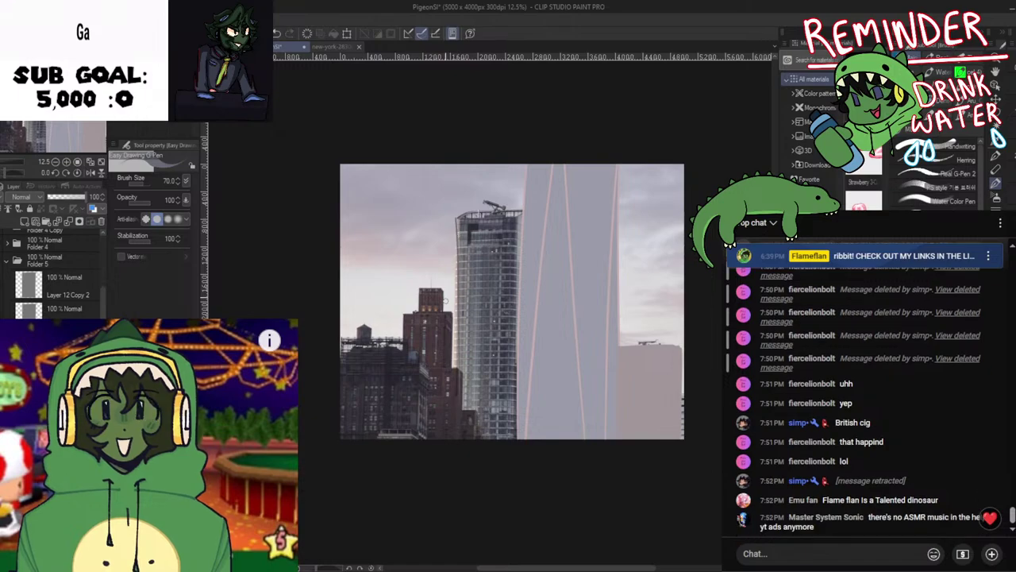
key("ctrl+z")
key("ctrl+y")
key("ctrl+z")
key("ctrl+y")
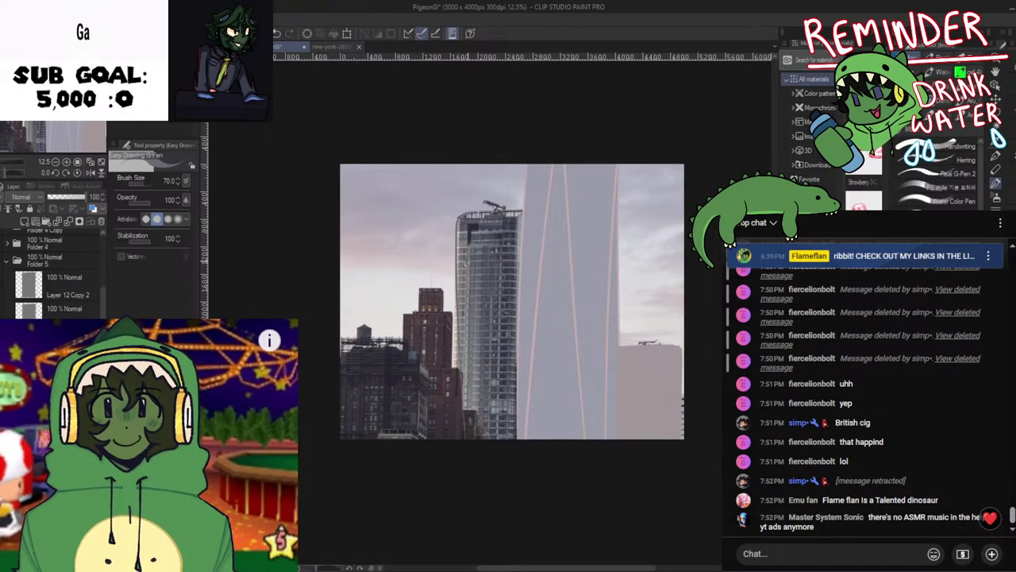
key("ctrl+z")
key("ctrl+y")
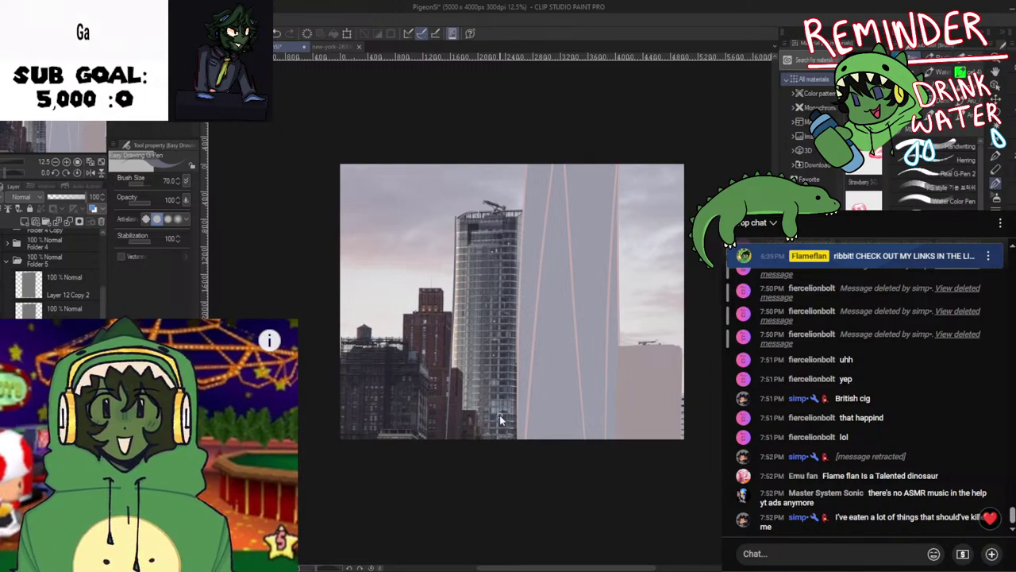
Select the traced line along the glass tower's left edge and delete it
key("space")
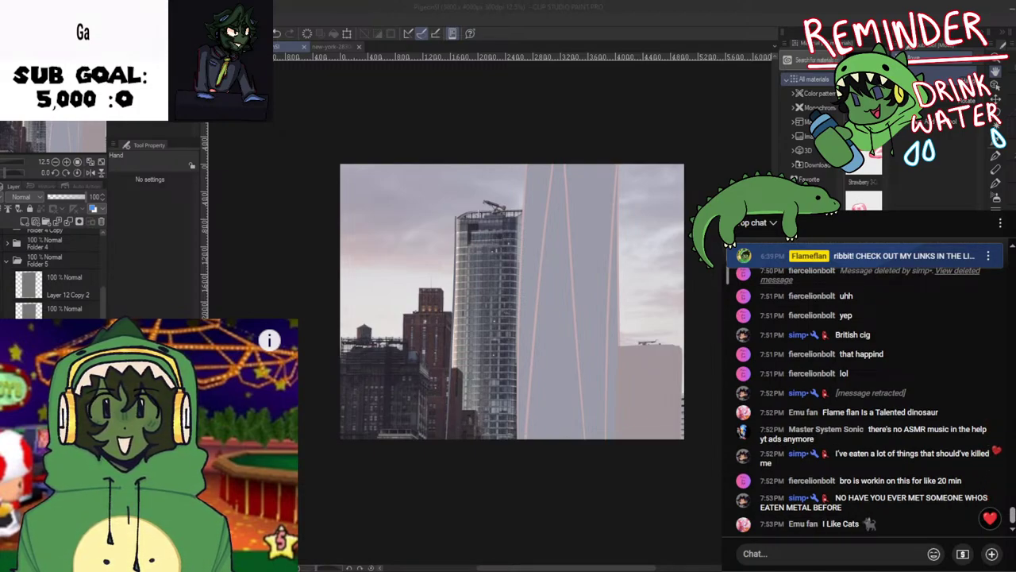
scroll(509, 478, "down", 1)
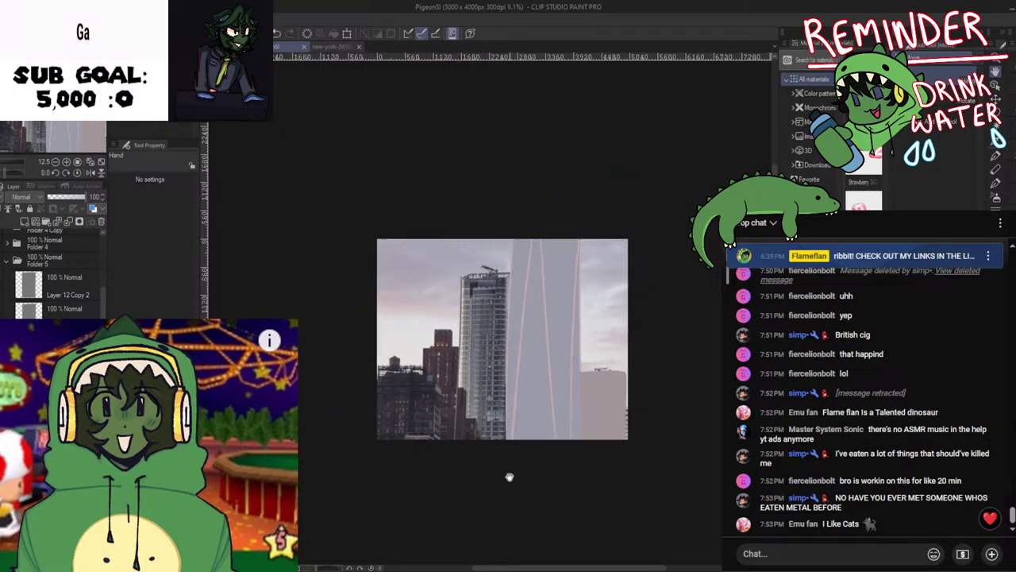
scroll(520, 461, "up", 1)
scroll(450, 368, "up", 2)
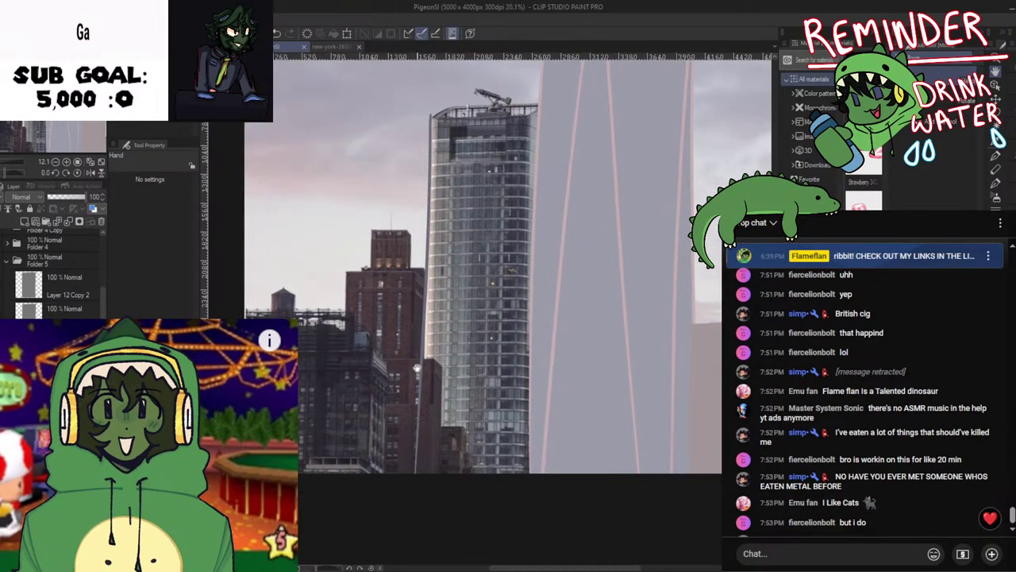
left_click(421, 362)
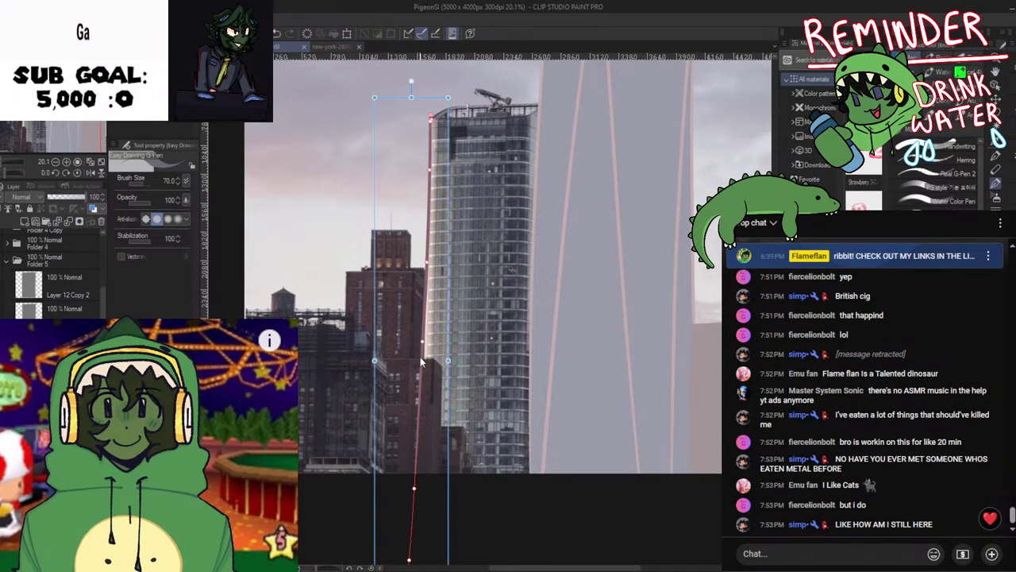
scroll(421, 361, "down", 1)
key("Delete")
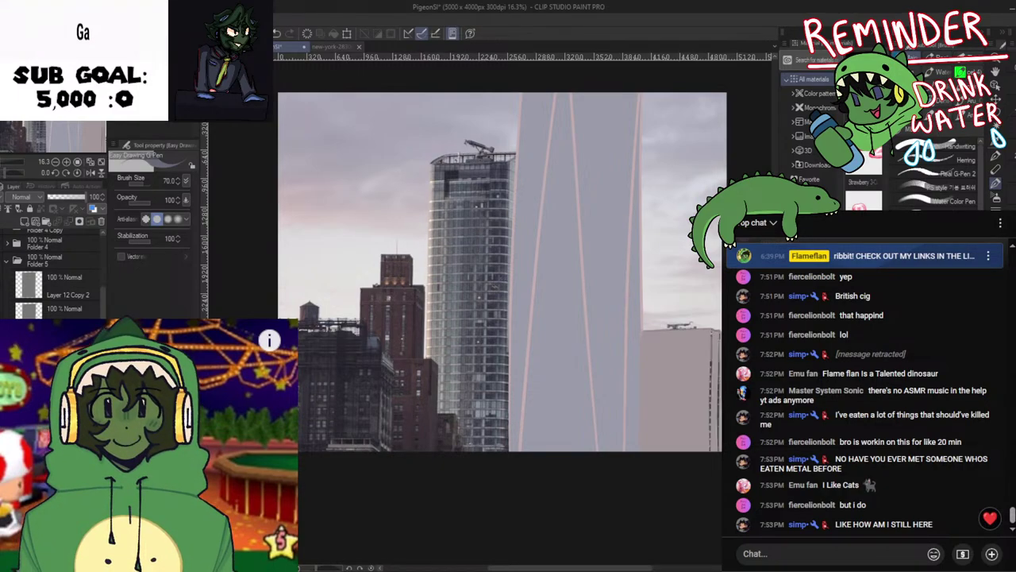
Hide the drawn skyscraper's layers so the tall tapering tower in the reference photo is uncovered
left_click(2, 243)
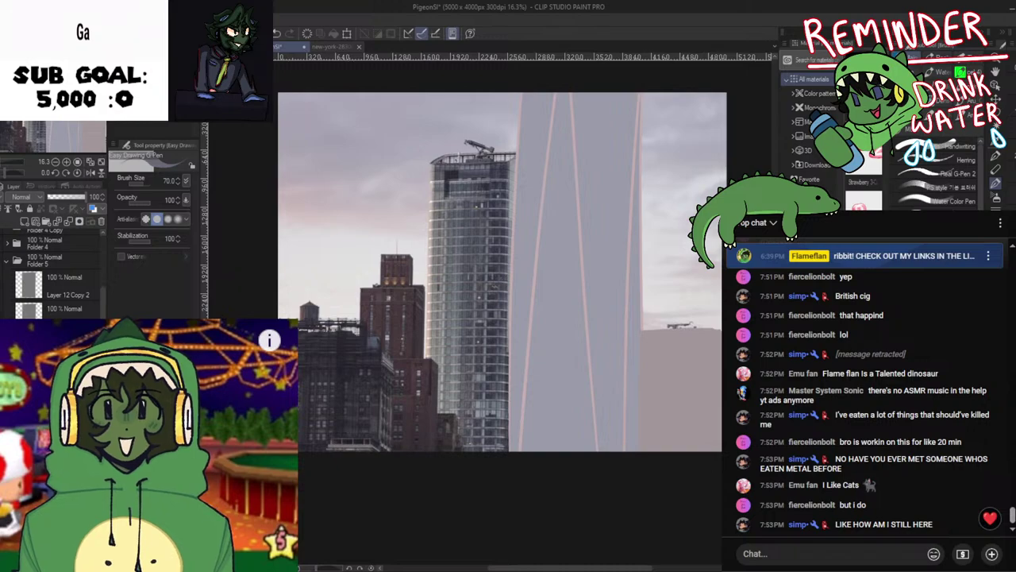
left_click(2, 284)
left_click(2, 311)
scroll(478, 296, "down", 1)
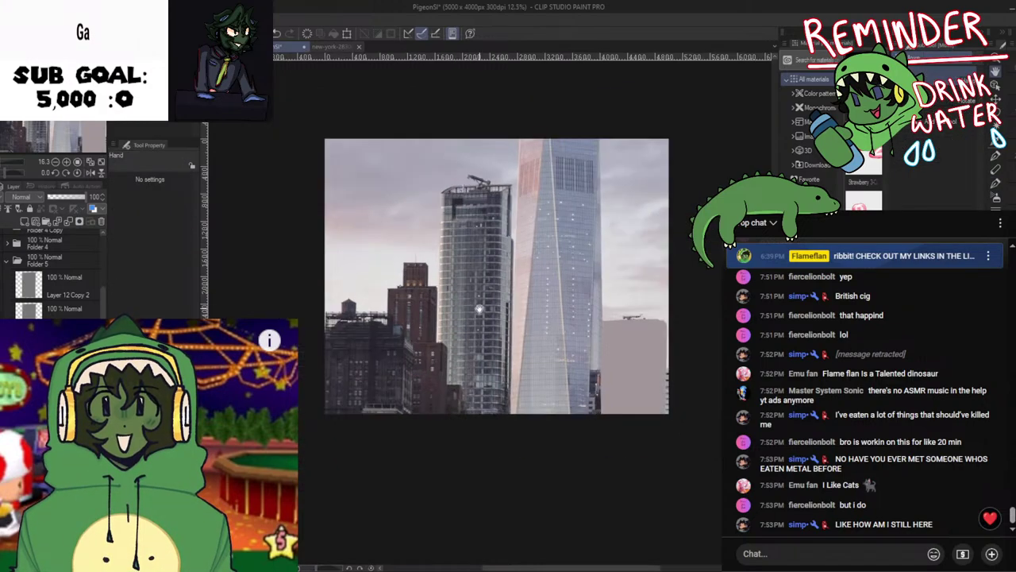
left_click_drag(479, 309, 487, 295)
Try again to trace the curved glass tower's left edge from its roof corner past the canvas, undoing each stroke
left_click_drag(452, 156, 468, 413)
key("ctrl+z")
left_click_drag(448, 162, 441, 393)
key("ctrl+z")
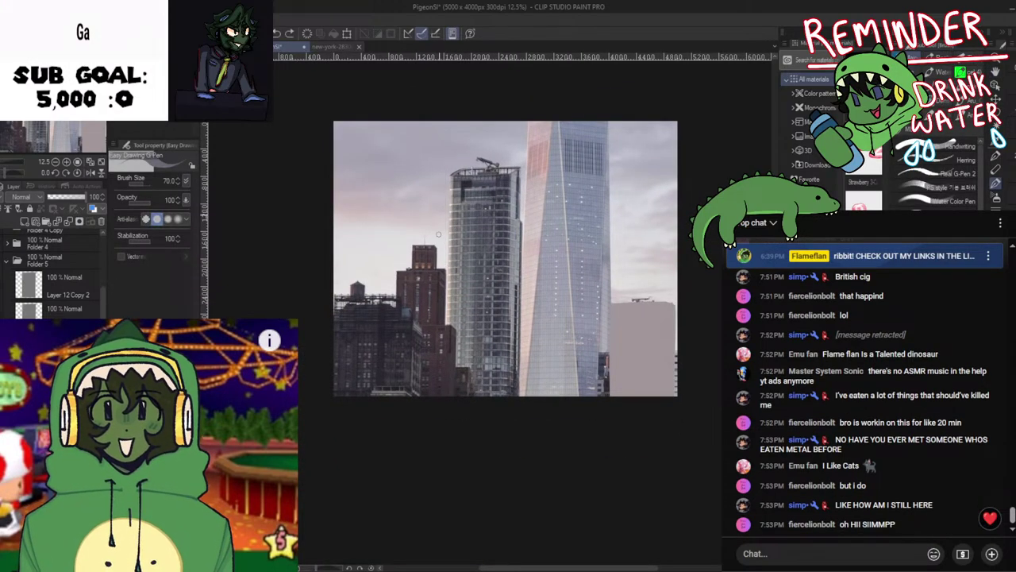
key("space")
left_click_drag(479, 282, 487, 270)
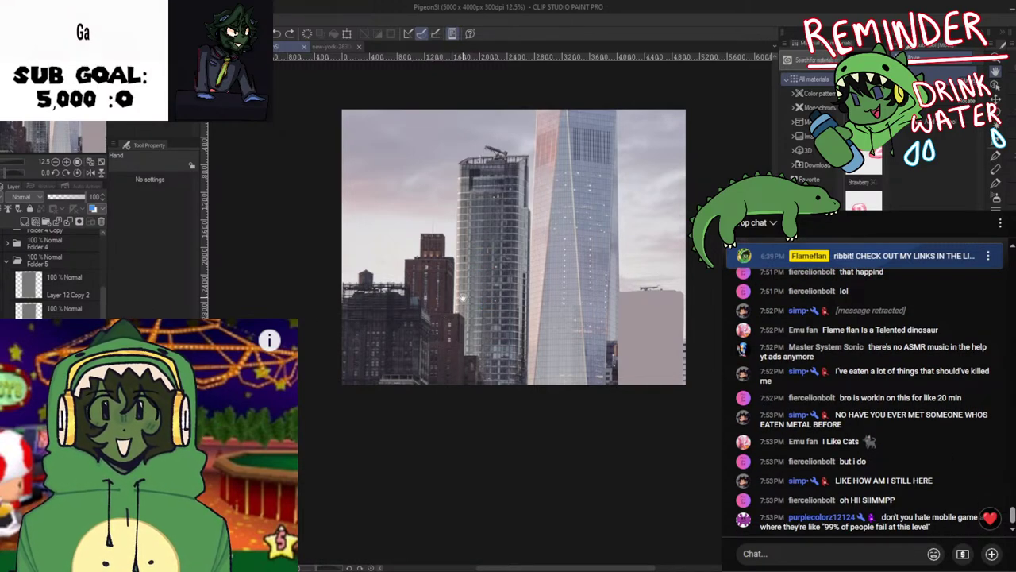
key("p")
mouse_move(450, 151)
left_mouse_down()
mouse_move(443, 324)
mouse_move(460, 424)
left_mouse_up()
key("ctrl+z")
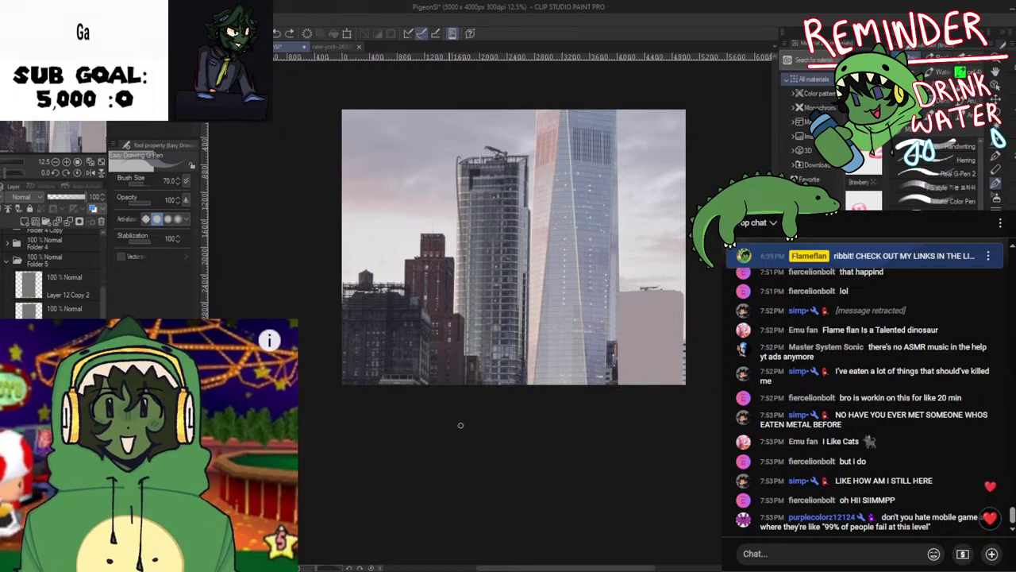
key("ctrl+z")
left_click_drag(461, 158, 456, 322)
key("ctrl+z")
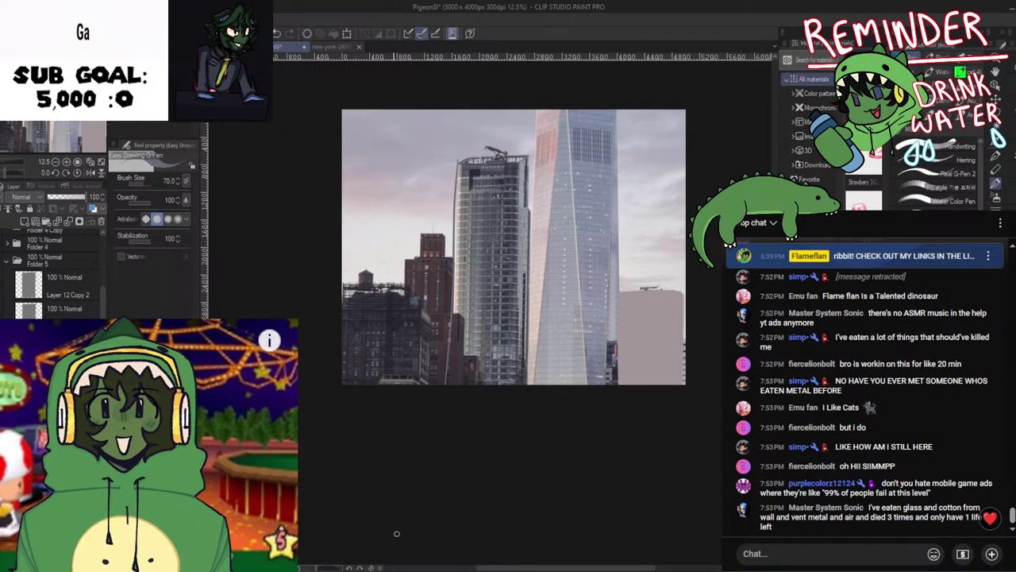
key("ctrl+z")
key("ctrl+z")
left_click_drag(460, 158, 453, 477)
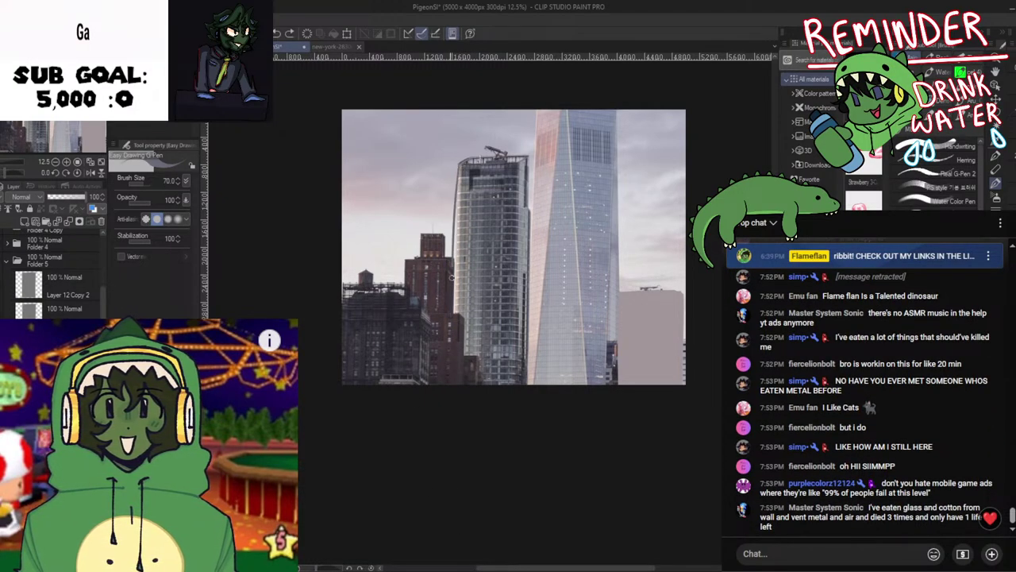
key("ctrl+z")
left_click_drag(460, 158, 456, 533)
key("ctrl+z")
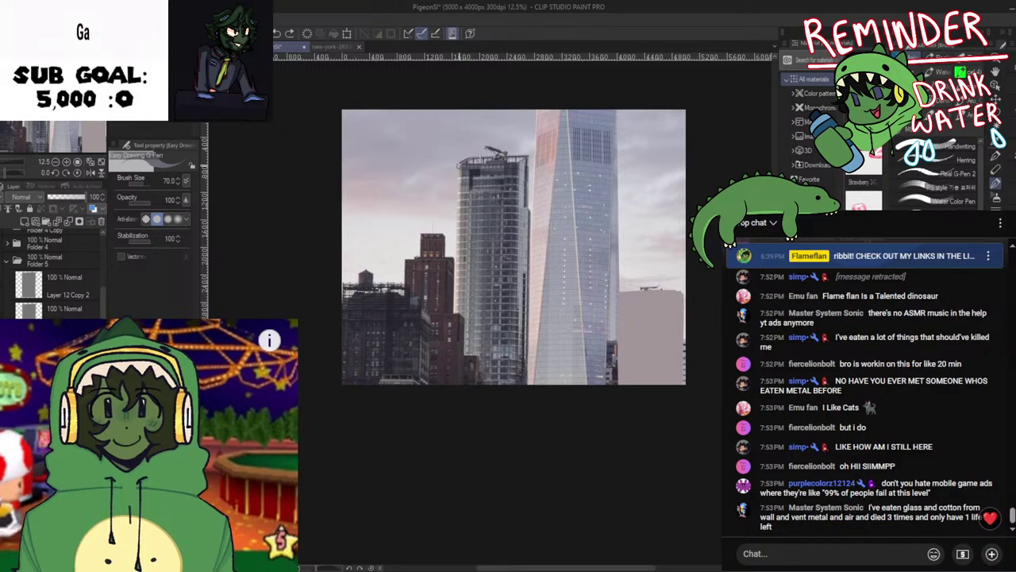
left_click_drag(460, 158, 451, 490)
key("ctrl+z")
key("ctrl+z")
Trace the curved glass tower's left edge from the roof corner past the canvas's lower edge, undoing the stray roof-corner mark
left_click_drag(458, 161, 447, 475)
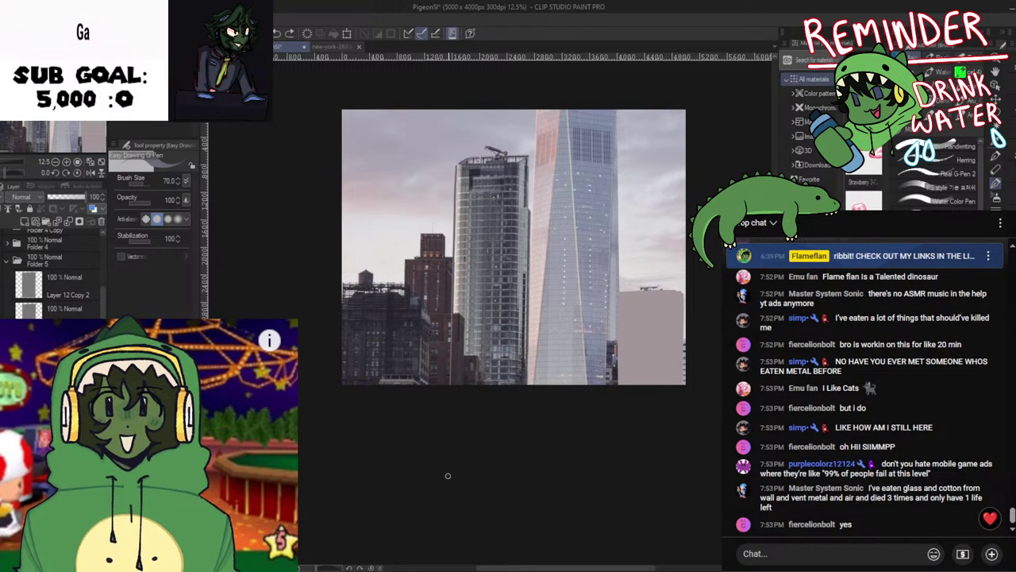
scroll(453, 246, "up", 2)
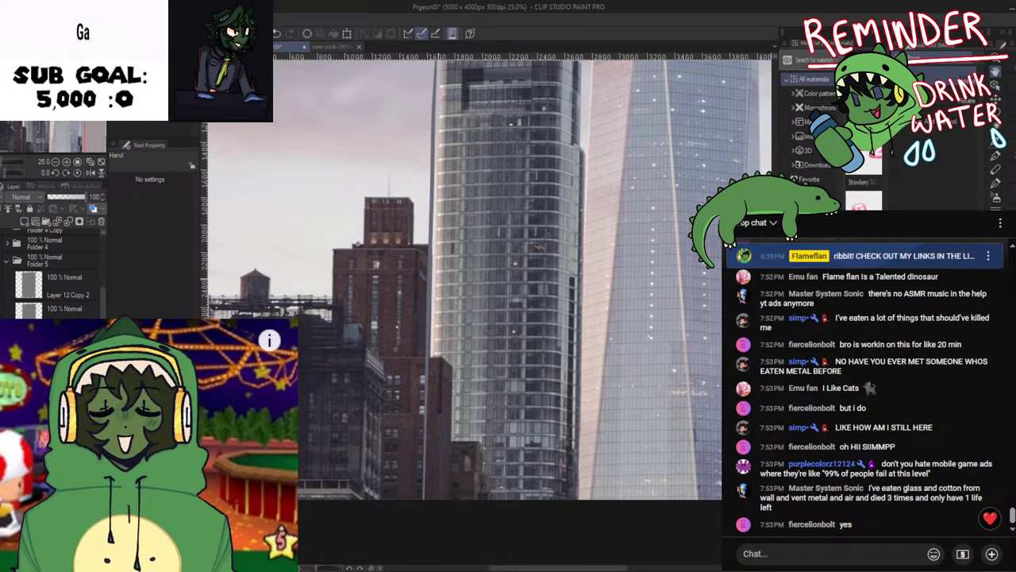
left_click_drag(422, 408, 433, 507)
left_click_drag(451, 163, 454, 162)
key("ctrl+z")
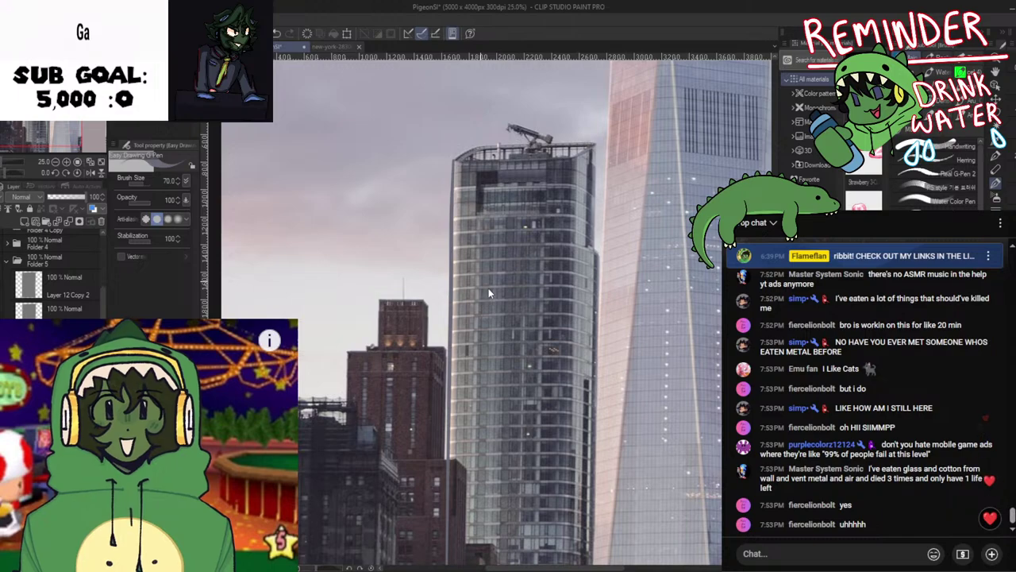
scroll(488, 288, "down", 1)
scroll(488, 288, "down", 1)
scroll(500, 291, "down", 1)
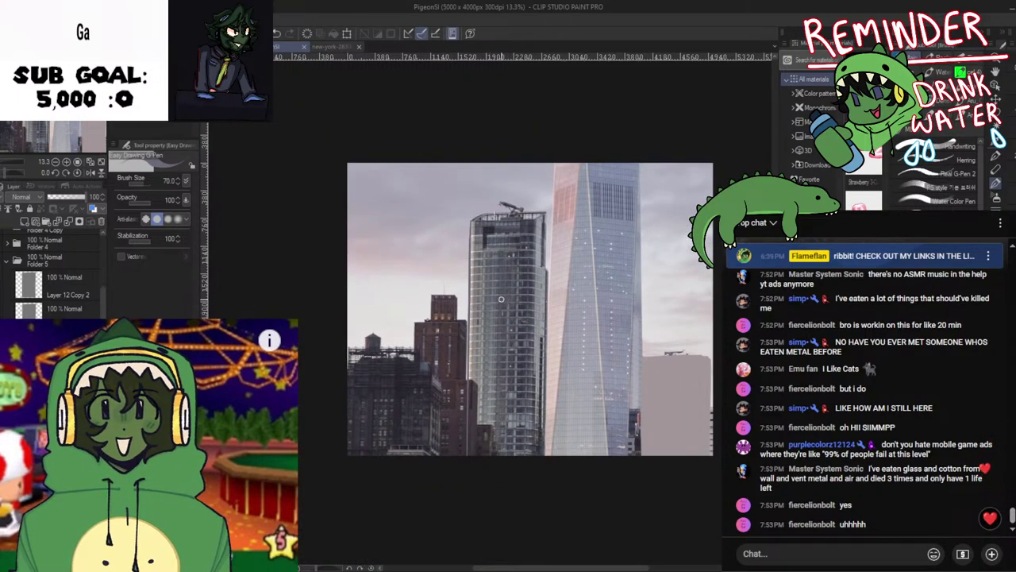
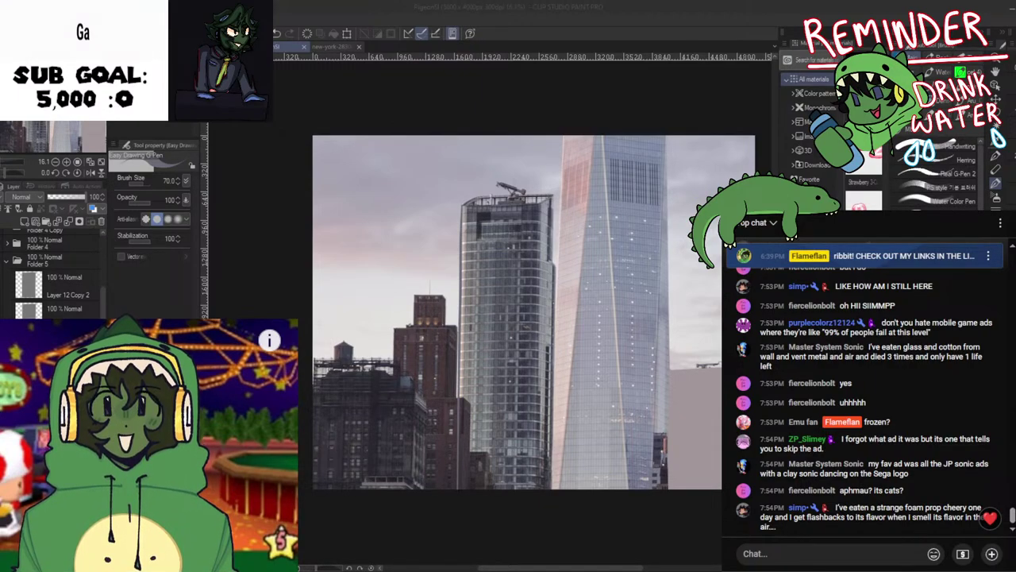
Paste the green billboard street photo above the other layers, scale it to 229% keeping the aspect ratio, and position it mid-canvas
left_click_drag(103, 297, 103, 238)
left_click(33, 254)
key("ctrl+v")
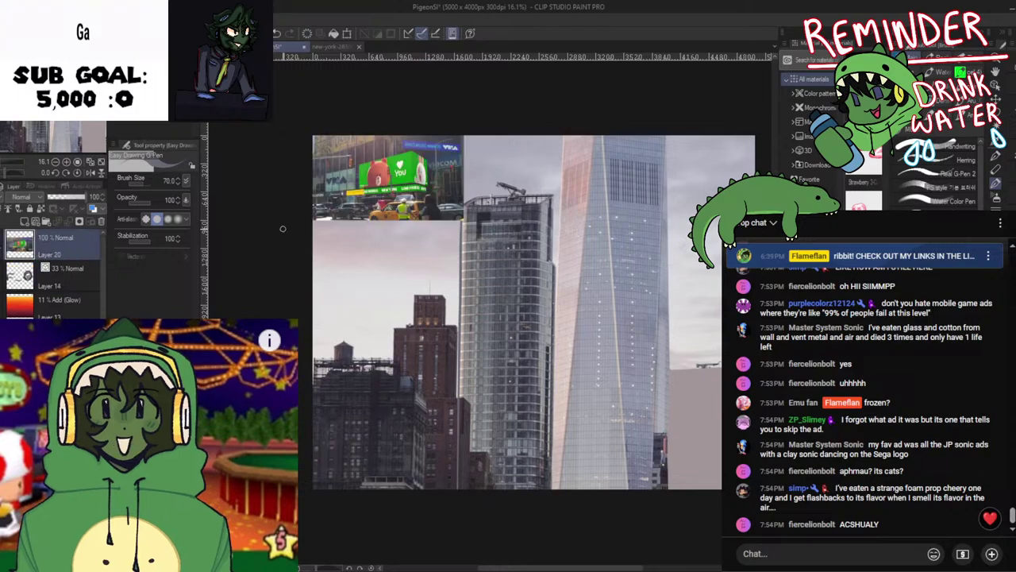
key("ctrl+t")
left_click_drag(464, 178, 658, 179)
left_click_drag(498, 251, 519, 367)
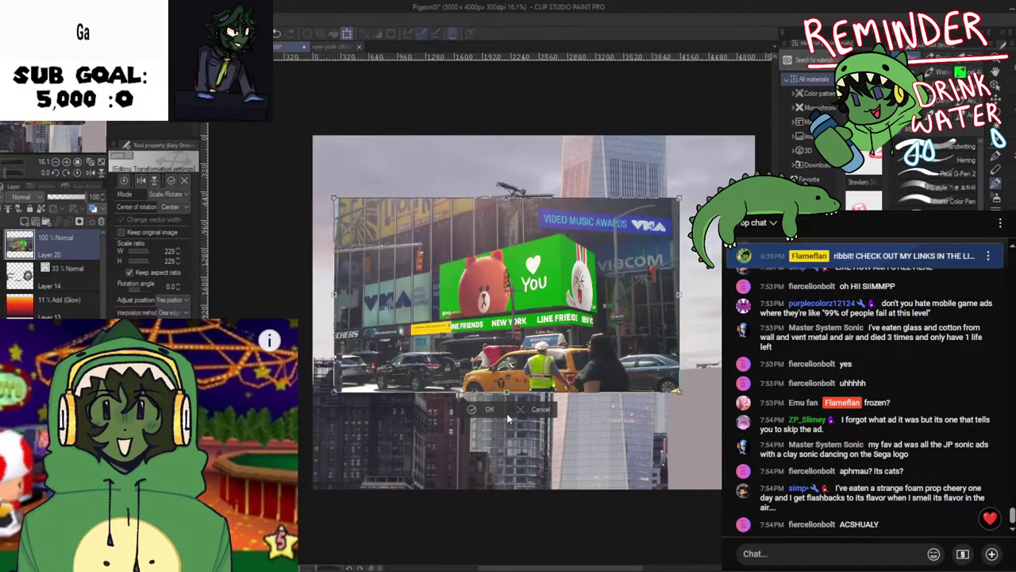
left_click(472, 409)
Examine the pasted billboard photo up close and delete its layer
scroll(529, 287, "up", 3)
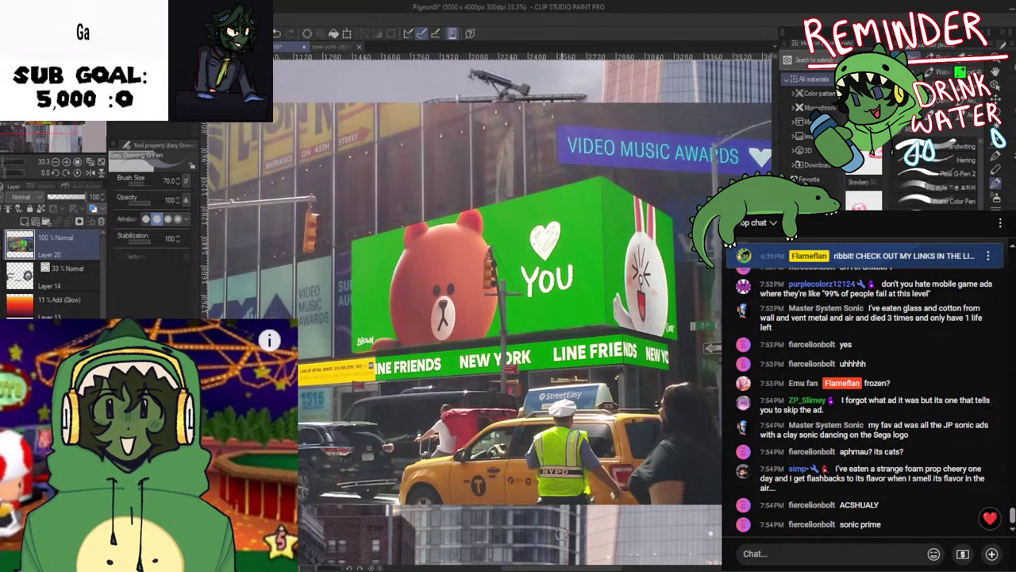
scroll(560, 531, "down", 1)
scroll(554, 516, "down", 1)
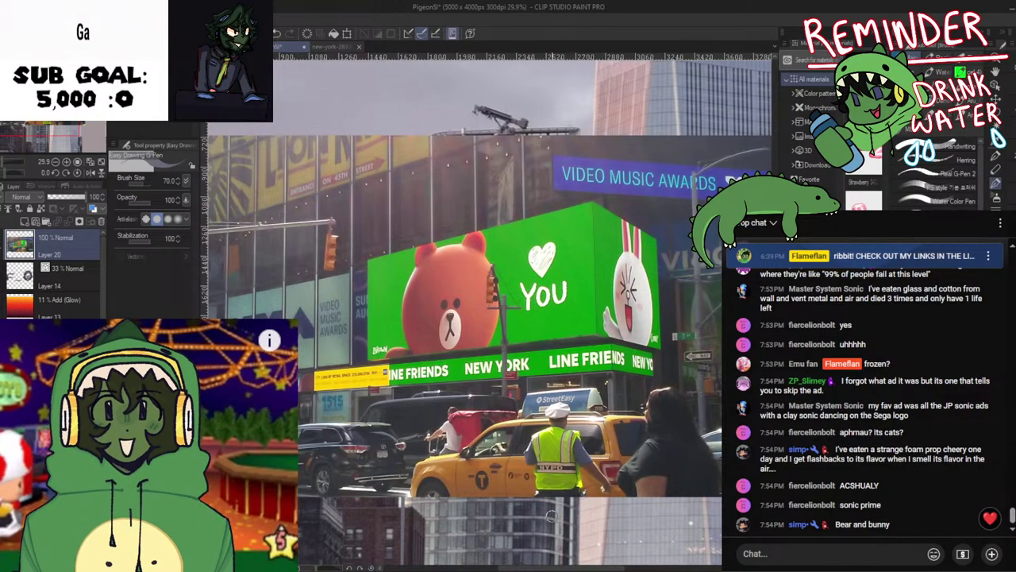
scroll(553, 517, "down", 1)
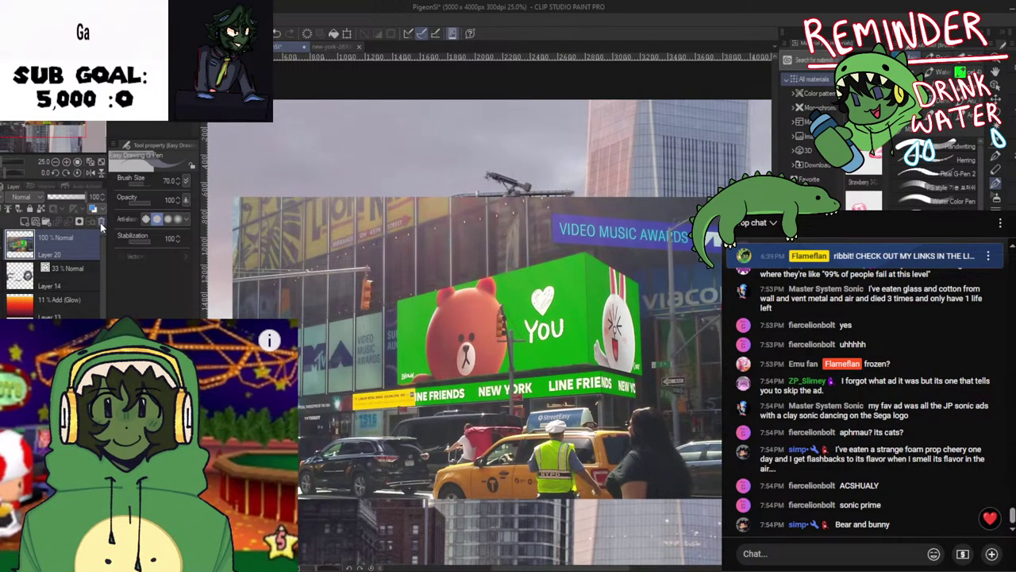
left_click(99, 226)
scroll(264, 260, "down", 2)
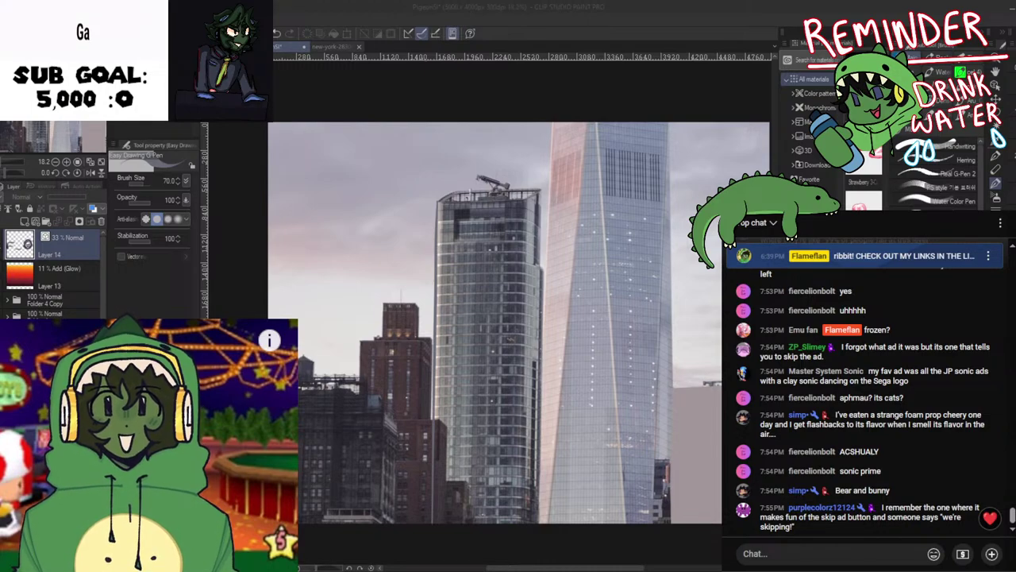
Return to the curved glass tower's outline layer down in the layer list, ready to trace its roof
left_click_drag(657, 438, 664, 411)
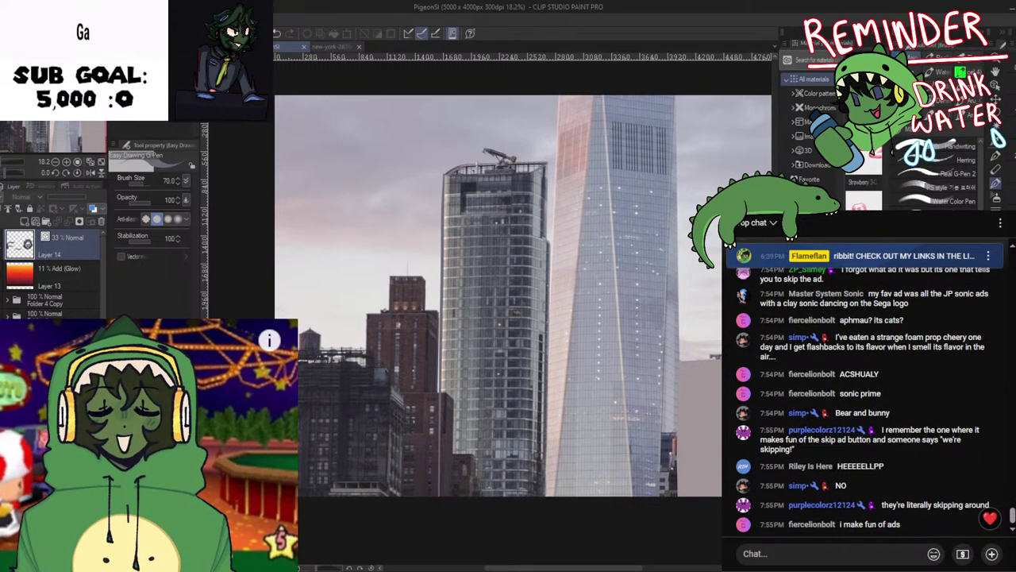
scroll(56, 270, "down", 3)
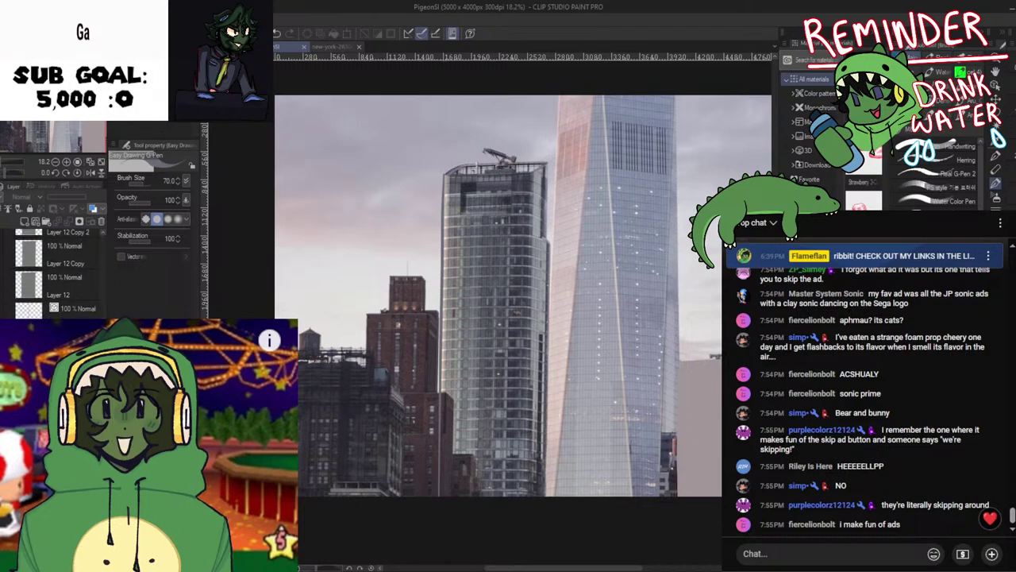
scroll(55, 274, "up", 1)
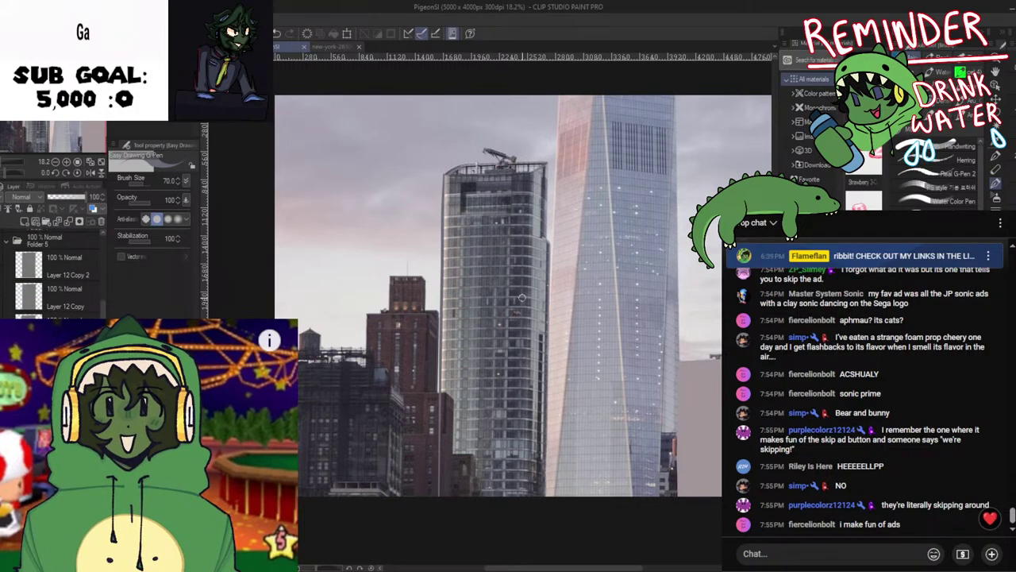
key("space")
left_click_drag(522, 290, 549, 394)
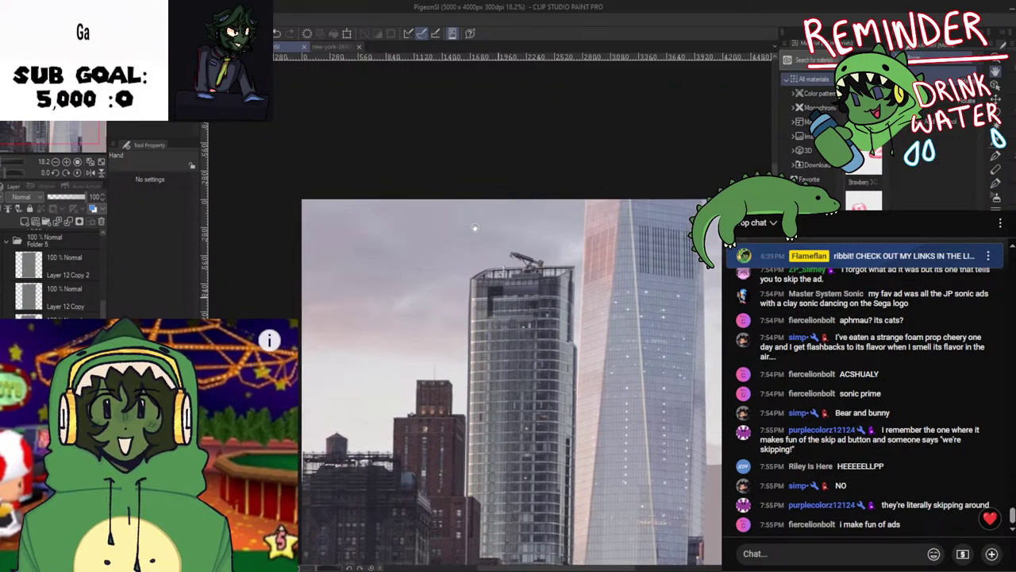
scroll(469, 278, "up", 3)
scroll(468, 291, "up", 1)
Try to trace the roof's left curve down to the top of the traced left wall, undoing each stroke
left_click_drag(515, 308, 483, 333)
key("ctrl+z")
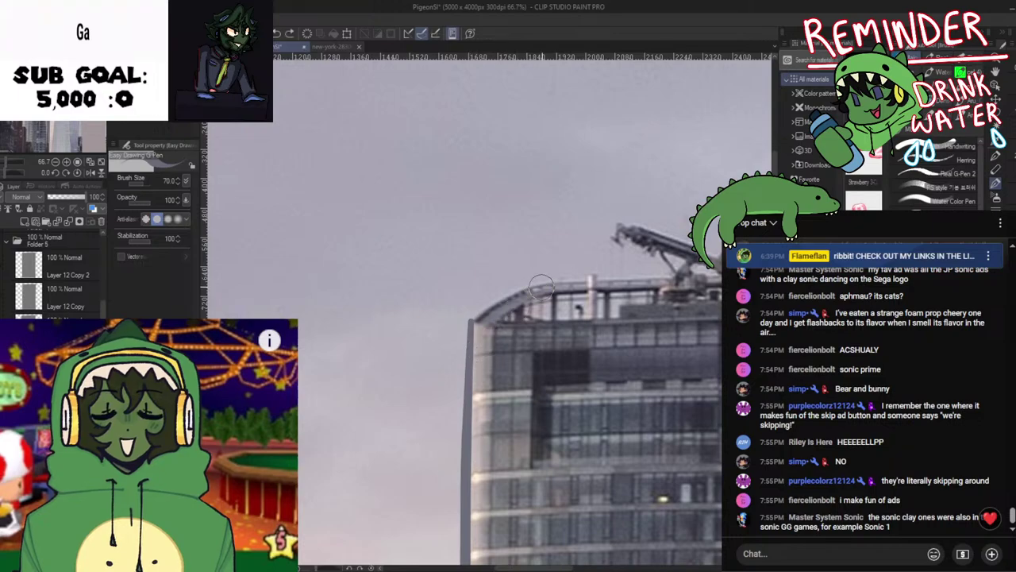
mouse_move(548, 280)
left_mouse_down()
mouse_move(481, 315)
mouse_move(543, 284)
mouse_move(474, 324)
left_mouse_up()
key("ctrl+z")
key("ctrl+z")
mouse_move(545, 284)
left_mouse_down()
mouse_move(482, 337)
mouse_move(473, 332)
mouse_move(493, 304)
left_mouse_up()
key("ctrl+z")
key("ctrl+z")
key("ctrl+z")
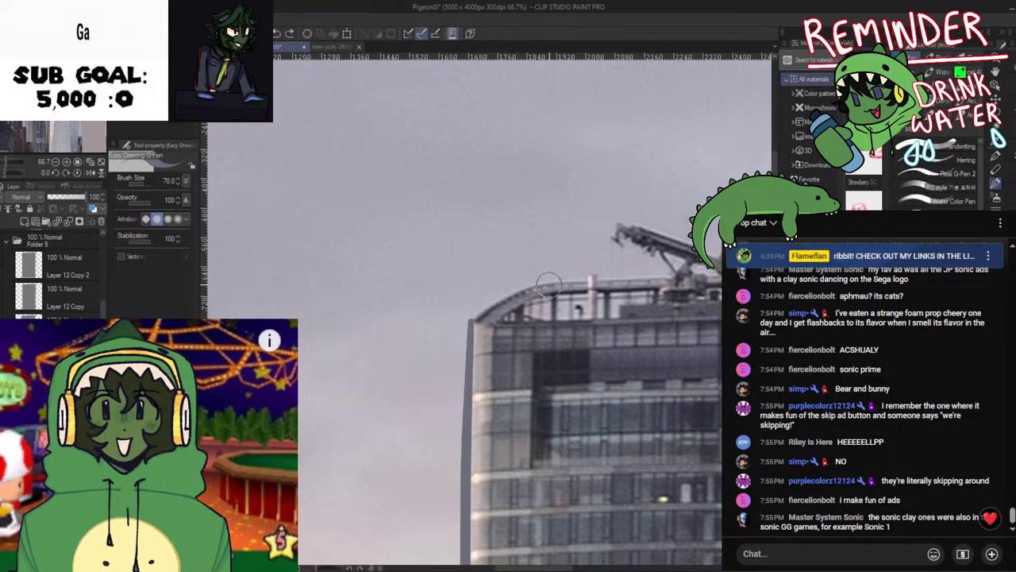
key("ctrl+z")
mouse_move(550, 284)
left_mouse_down()
mouse_move(490, 305)
mouse_move(477, 328)
left_mouse_up()
key("ctrl+z")
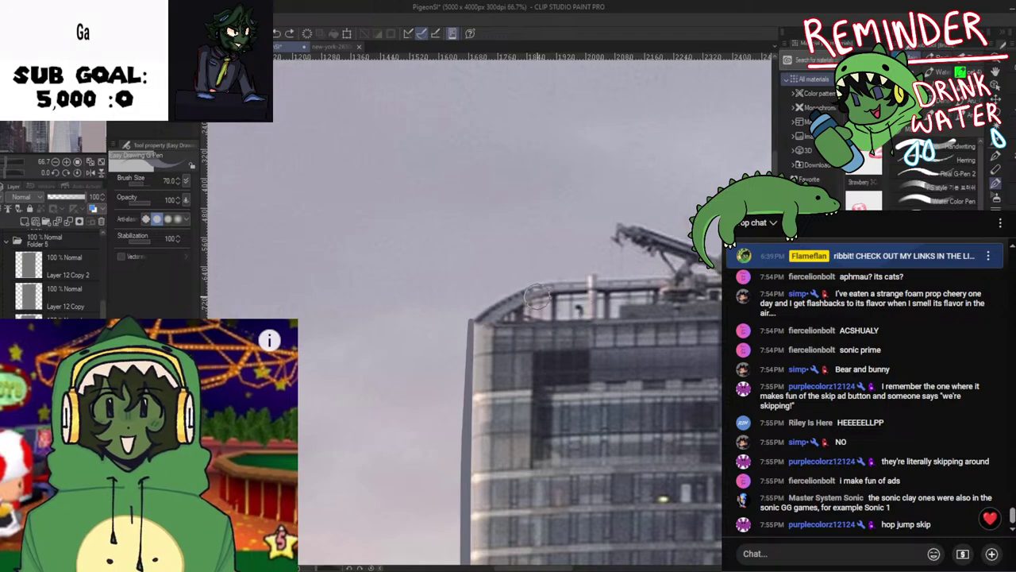
mouse_move(547, 284)
left_mouse_down()
mouse_move(491, 304)
mouse_move(488, 325)
mouse_move(370, 318)
left_mouse_up()
key("ctrl+z")
Try again to trace the curved railing at the tower roof's left end, undoing every stroke
key("space")
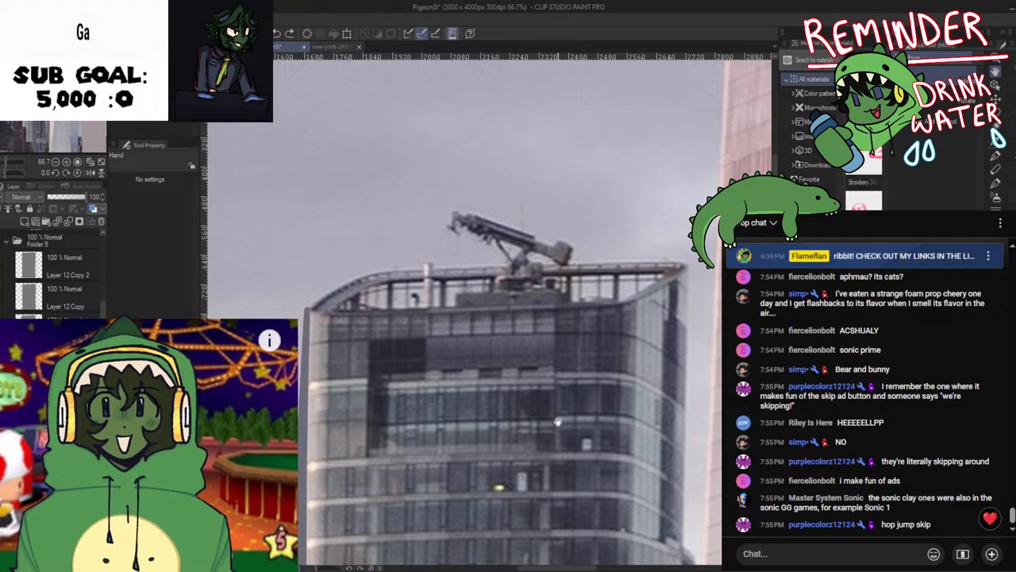
left_click_drag(488, 408, 517, 389)
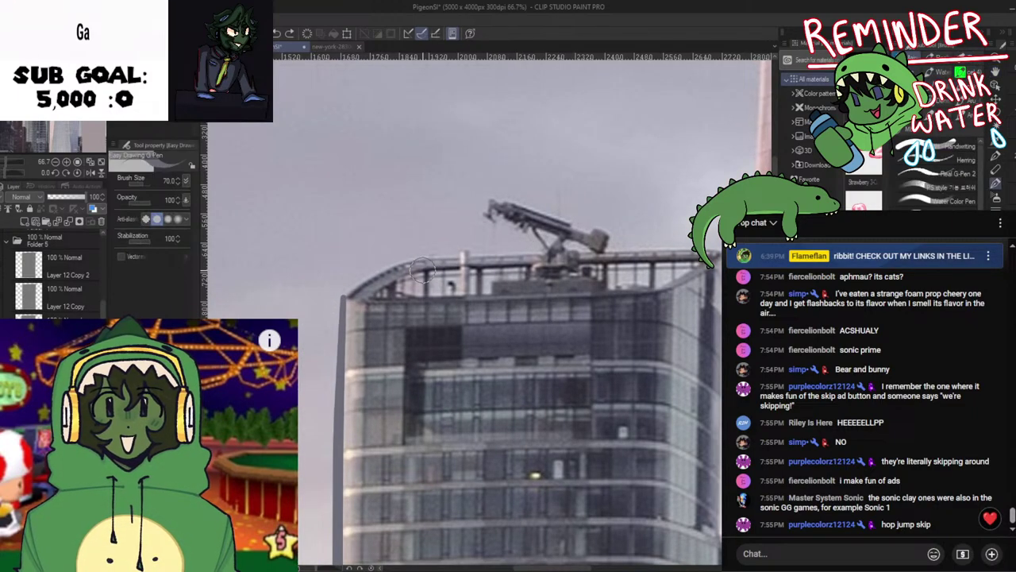
mouse_move(405, 270)
left_mouse_down()
mouse_move(380, 291)
mouse_move(380, 306)
mouse_move(402, 279)
mouse_move(381, 275)
mouse_move(359, 294)
left_mouse_up()
key("ctrl+z")
key("ctrl+z")
key("space")
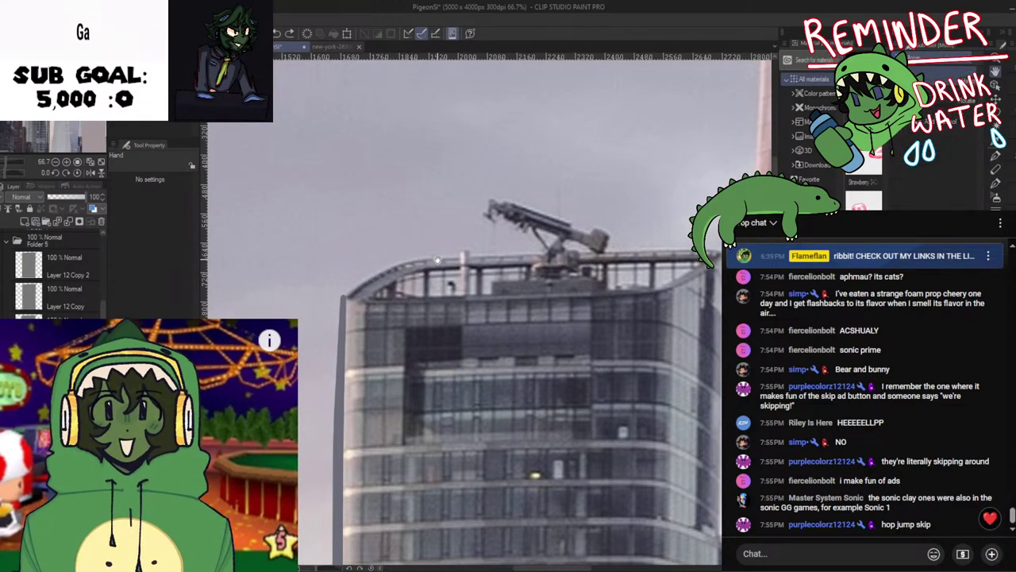
left_click_drag(414, 311, 454, 333)
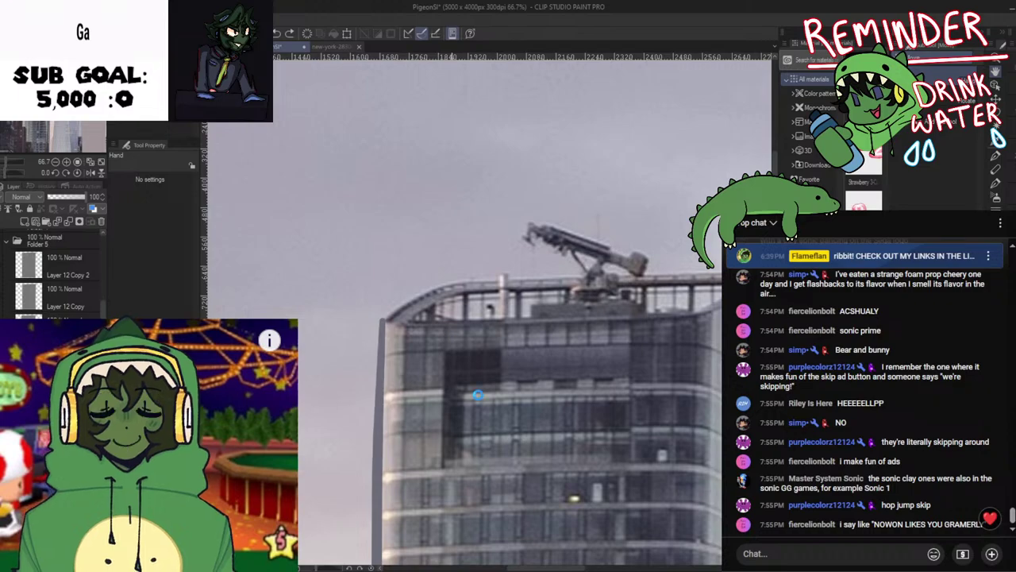
left_click_drag(533, 399, 535, 372)
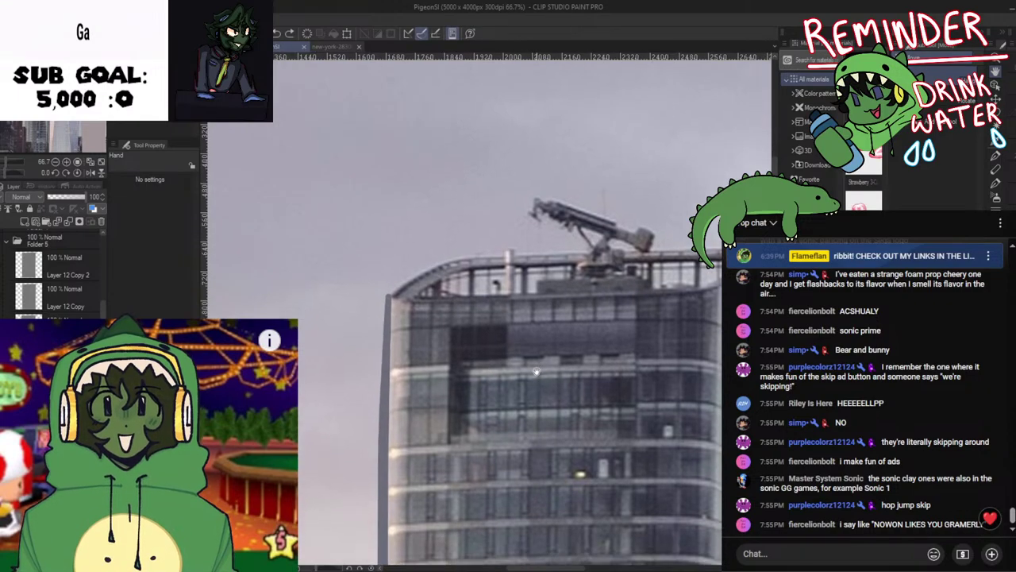
mouse_move(456, 259)
left_mouse_down()
mouse_move(382, 299)
mouse_move(393, 294)
left_mouse_up()
key("ctrl+z")
key("ctrl+z")
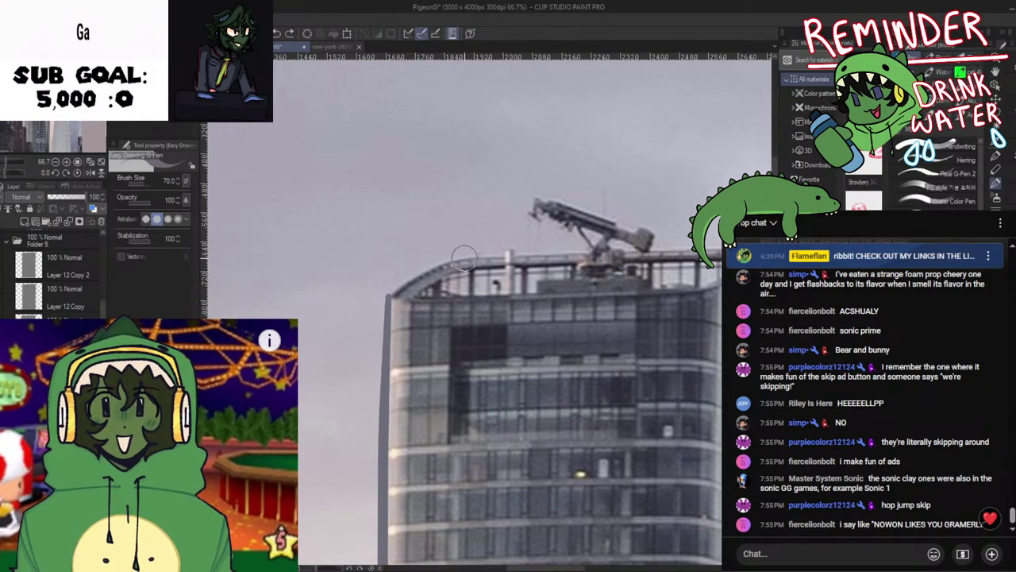
left_click_drag(466, 257, 390, 300)
key("ctrl+z")
key("ctrl+z")
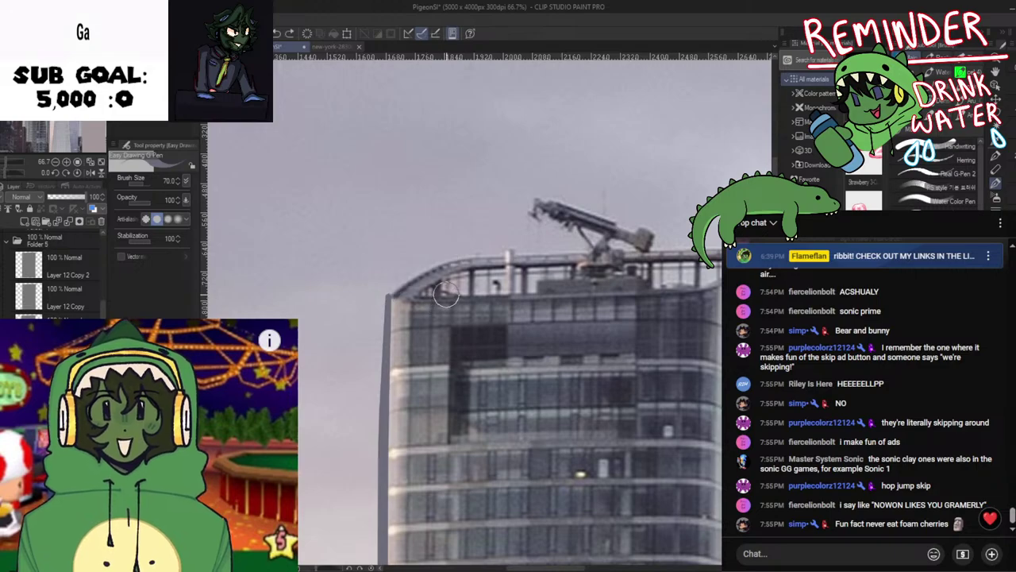
key("ctrl+z")
Try to trace the roof's left curve and front rim across to the right corner in one stroke, undoing it
mouse_move(448, 264)
left_mouse_down()
mouse_move(409, 280)
mouse_move(411, 310)
mouse_move(408, 278)
mouse_move(387, 298)
mouse_move(501, 304)
mouse_move(718, 278)
left_mouse_up()
key("ctrl+z")
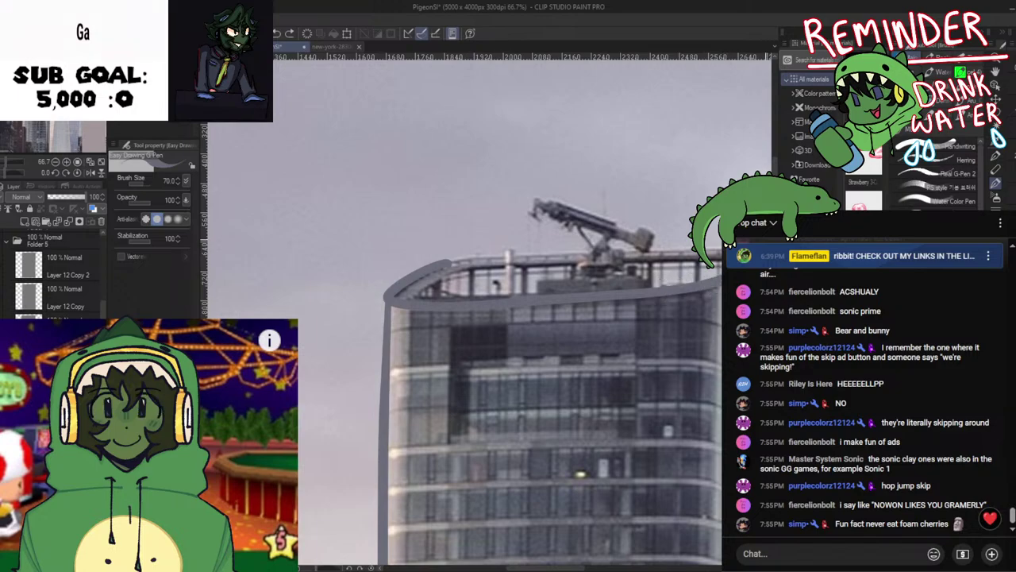
key("ctrl+z")
left_click_drag(468, 260, 390, 300)
key("ctrl+z")
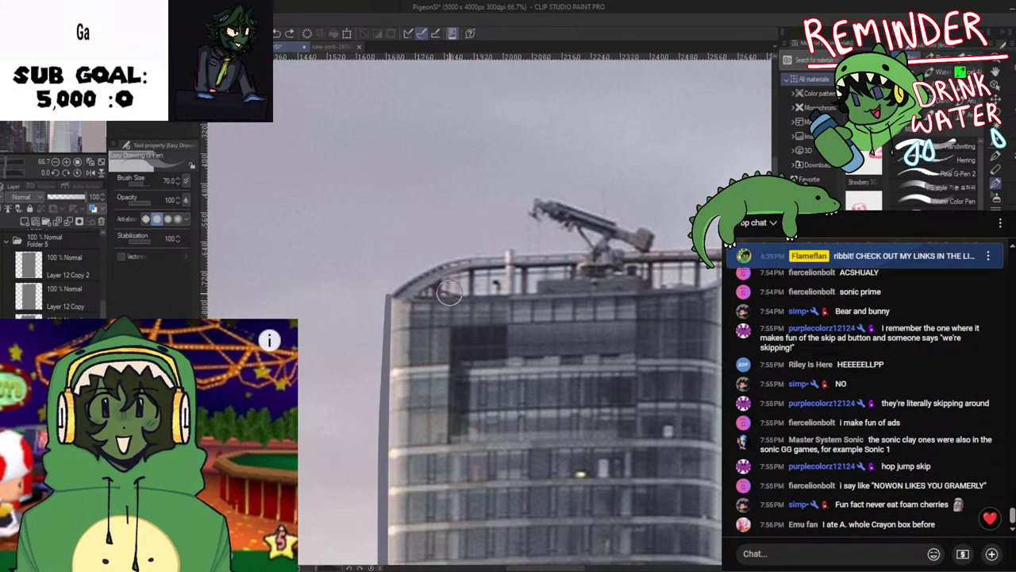
Try once more to draw the curve joining the railing to the tower's left wall, undoing the stroke
key("alt+Tab")
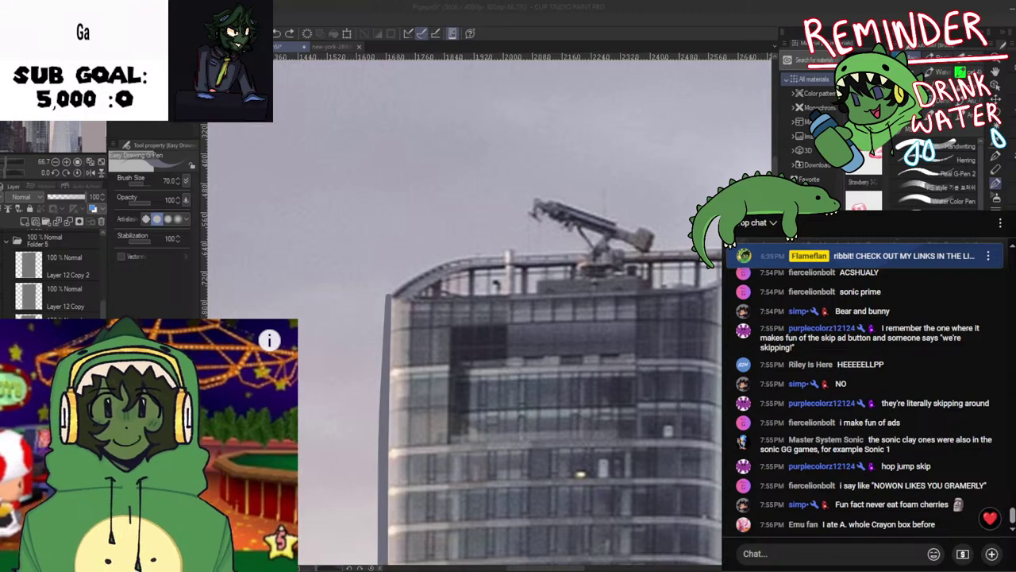
left_click(443, 303)
left_click_drag(468, 328, 409, 302)
left_click_drag(389, 244, 340, 269)
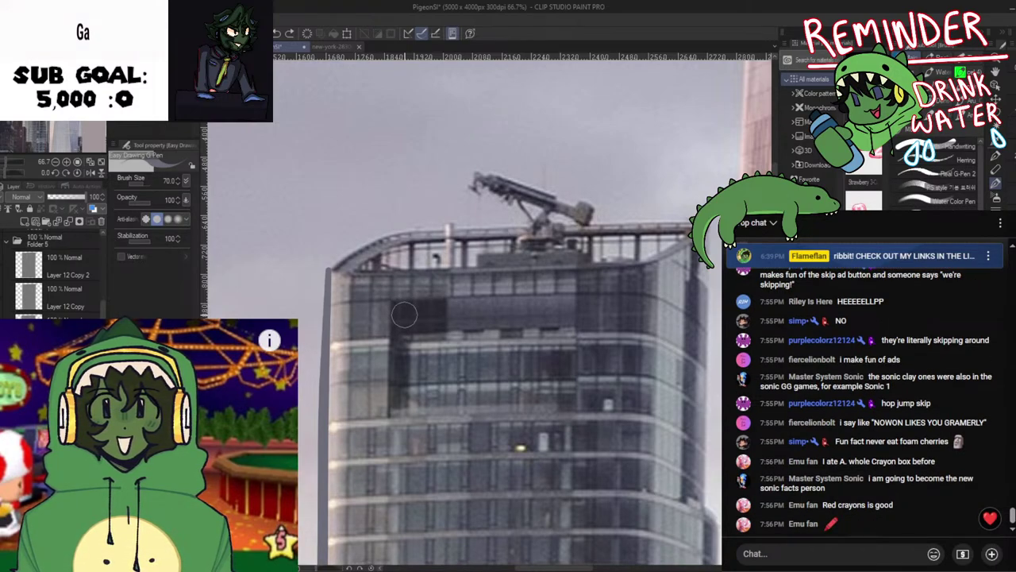
mouse_move(404, 315)
left_mouse_down()
mouse_move(422, 331)
mouse_move(457, 332)
left_mouse_up()
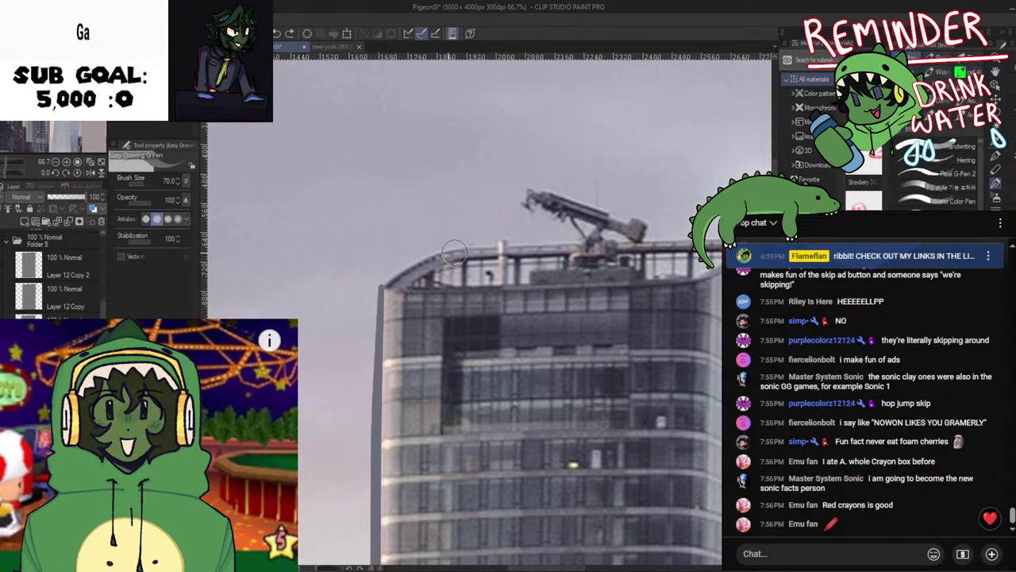
left_click_drag(455, 252, 386, 295)
key("ctrl+z")
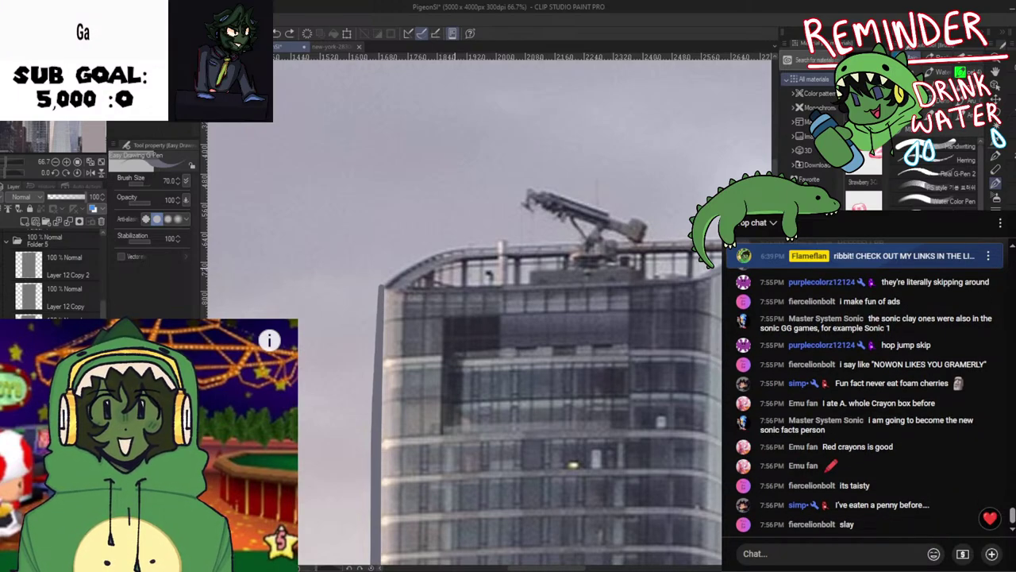
Try further strokes along the left railing curve into the roof corner, undoing them
key("space")
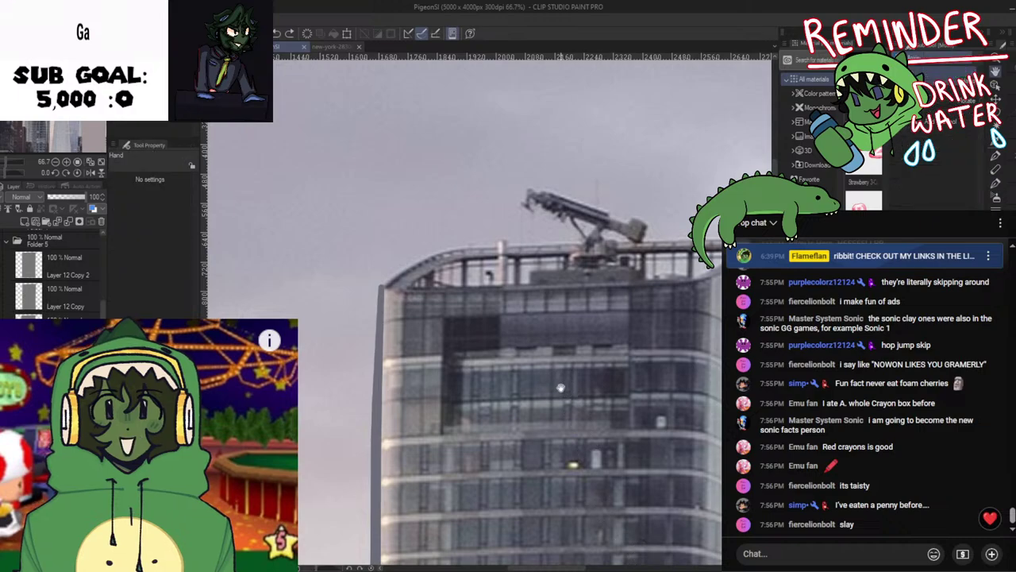
mouse_move(559, 381)
left_mouse_down()
mouse_move(550, 421)
mouse_move(572, 390)
left_mouse_up()
left_click_drag(475, 264, 426, 299)
key("ctrl+z")
key("ctrl+z")
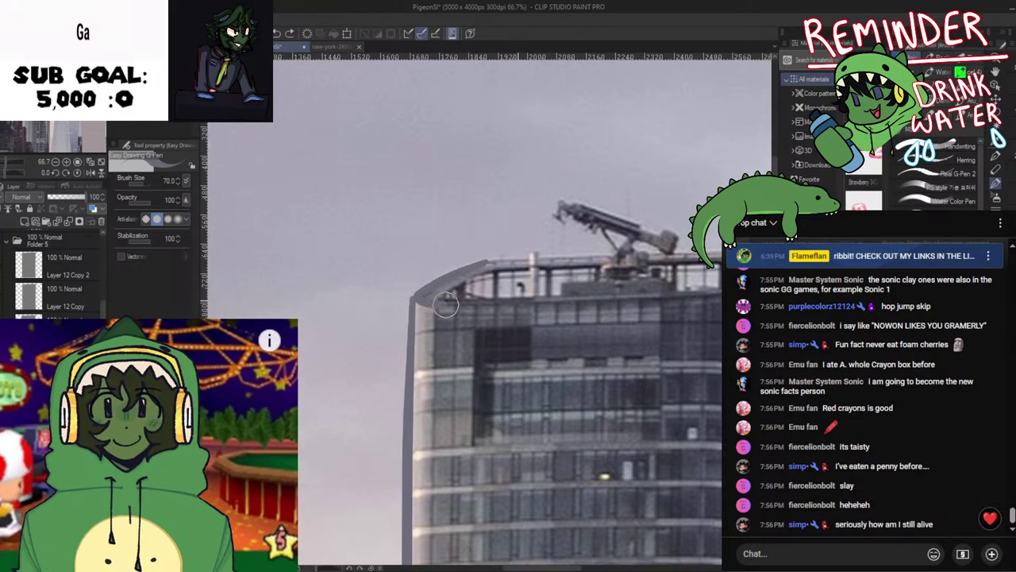
left_click_drag(586, 299, 555, 300)
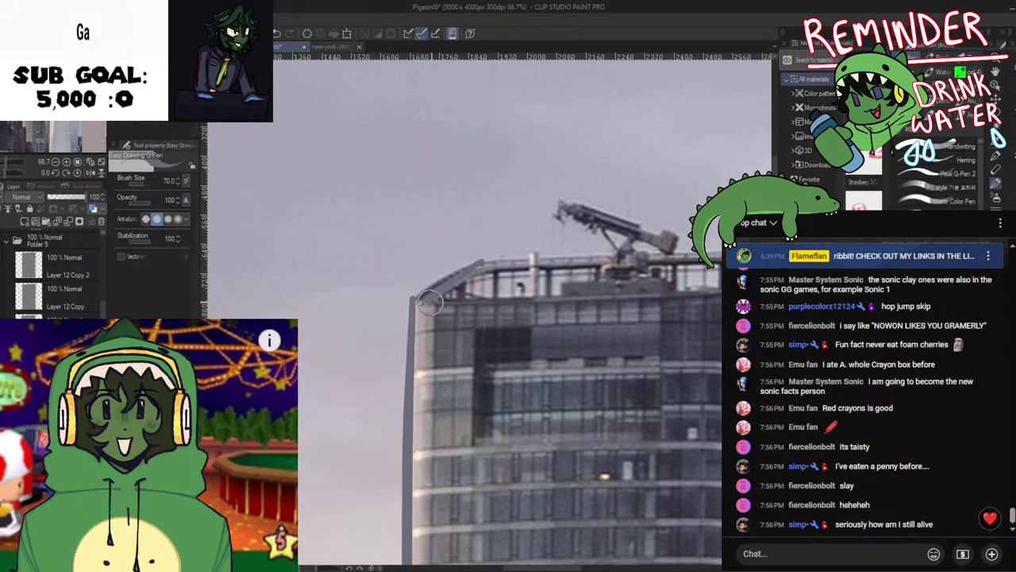
key("ctrl+z")
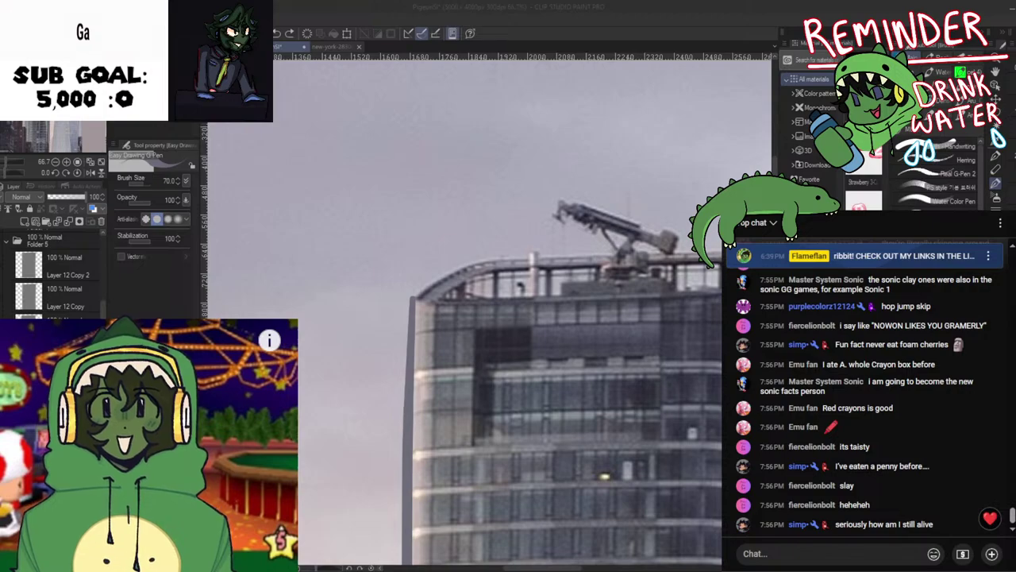
Try to trace the left railing curve and turn at the corner onto the roof's front rim, undoing each stroke
mouse_move(484, 264)
left_mouse_down()
mouse_move(460, 270)
mouse_move(495, 298)
left_mouse_up()
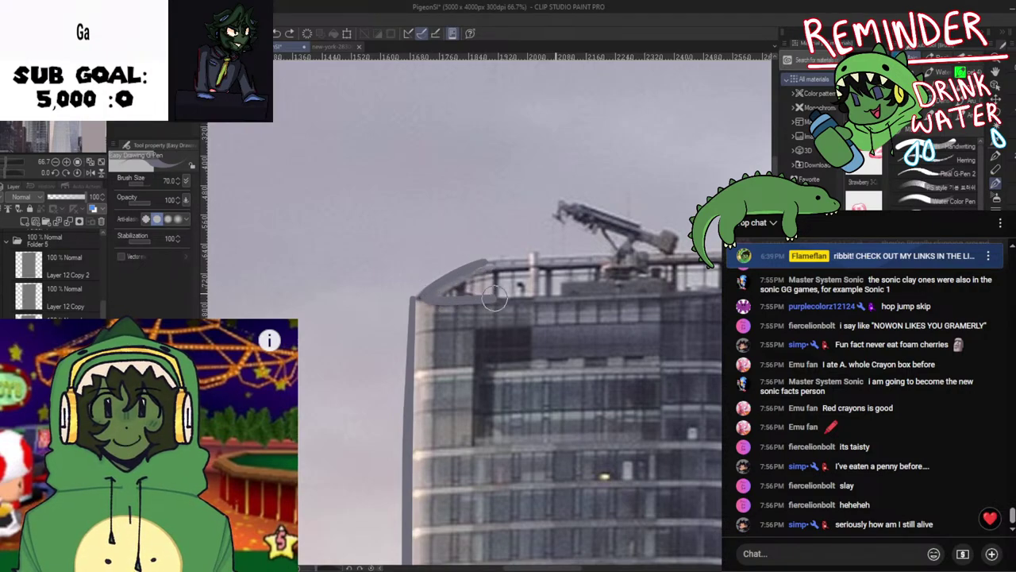
key("ctrl+z")
mouse_move(485, 262)
left_mouse_down()
mouse_move(419, 304)
mouse_move(494, 301)
mouse_move(439, 284)
mouse_move(445, 293)
left_mouse_up()
key("ctrl+z")
key("ctrl+z")
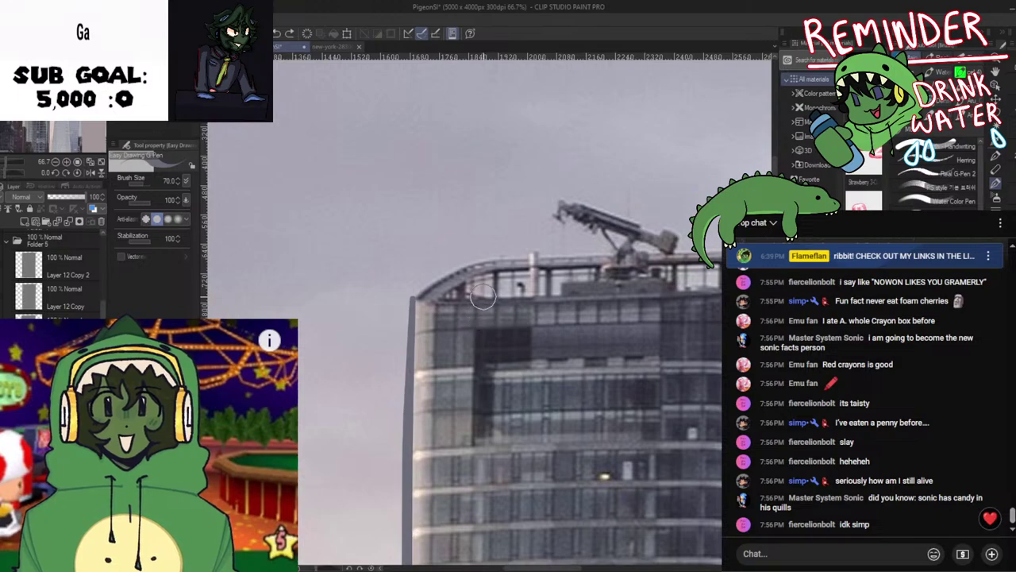
key("ctrl+z")
mouse_move(483, 263)
left_mouse_down()
mouse_move(428, 296)
mouse_move(478, 303)
left_mouse_up()
key("ctrl+z")
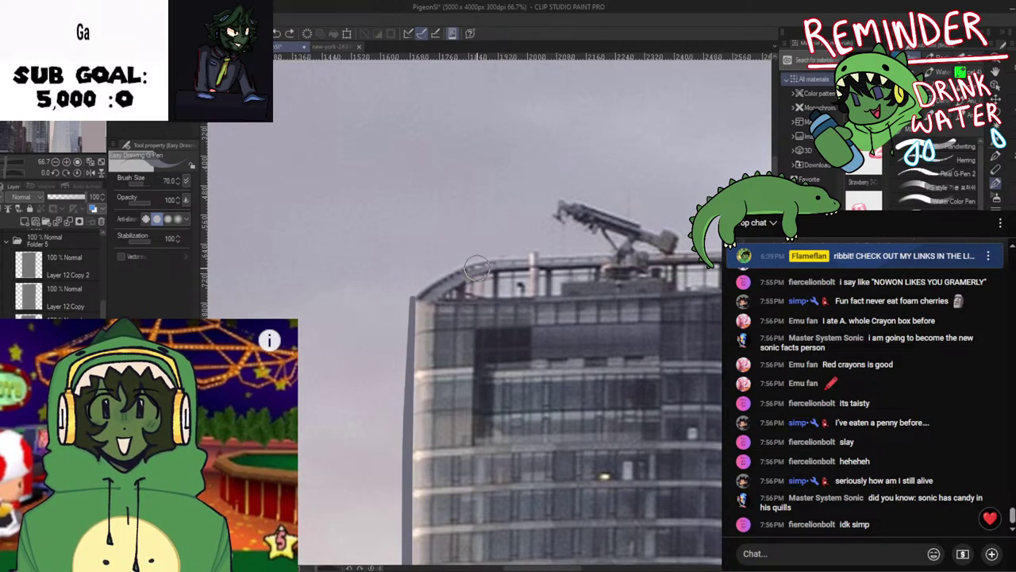
Try to trace the roof's front rim from the left corner and redraw the left curve, undoing all the strokes
left_click_drag(413, 300, 714, 292)
left_click_drag(577, 344, 484, 387)
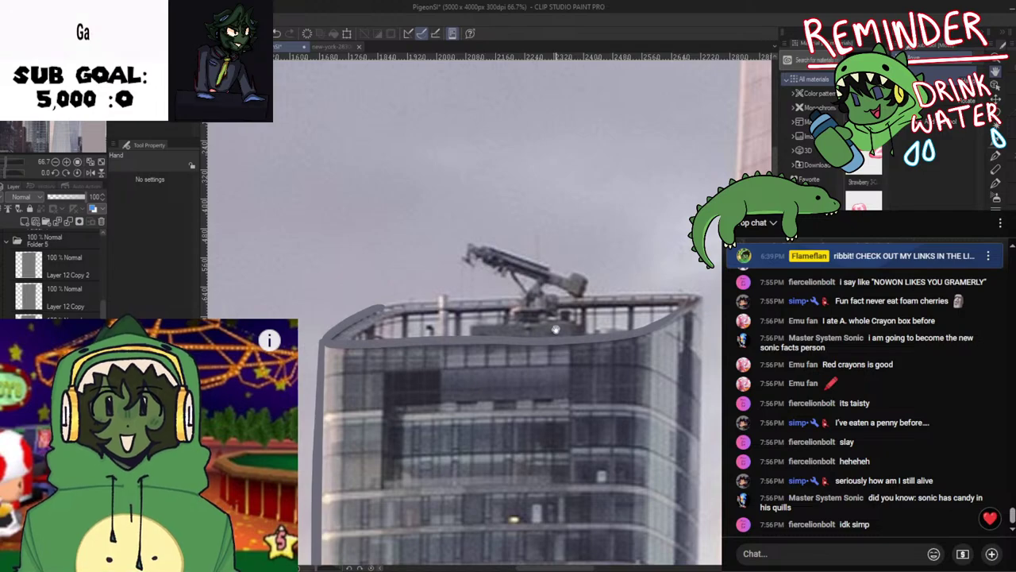
mouse_move(381, 308)
left_mouse_down()
mouse_move(459, 300)
mouse_move(408, 305)
mouse_move(445, 302)
mouse_move(338, 343)
left_mouse_up()
key("ctrl+z")
key("ctrl+z")
key("ctrl+z")
key("ctrl+z")
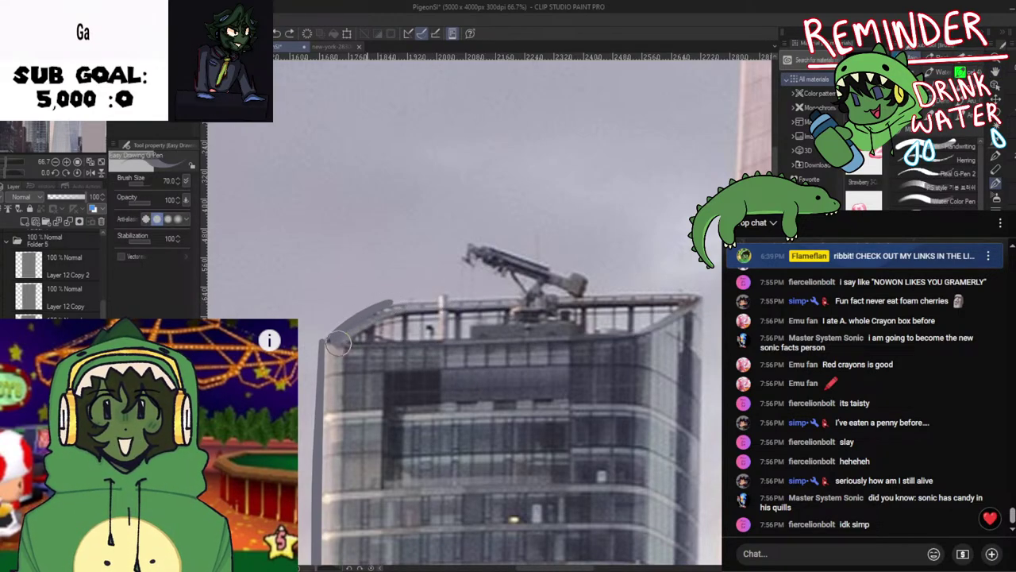
key("ctrl+z")
mouse_move(390, 303)
left_mouse_down()
mouse_move(326, 338)
mouse_move(348, 350)
mouse_move(479, 347)
mouse_move(396, 304)
mouse_move(325, 339)
mouse_move(353, 347)
mouse_move(560, 341)
left_mouse_up()
key("ctrl+z")
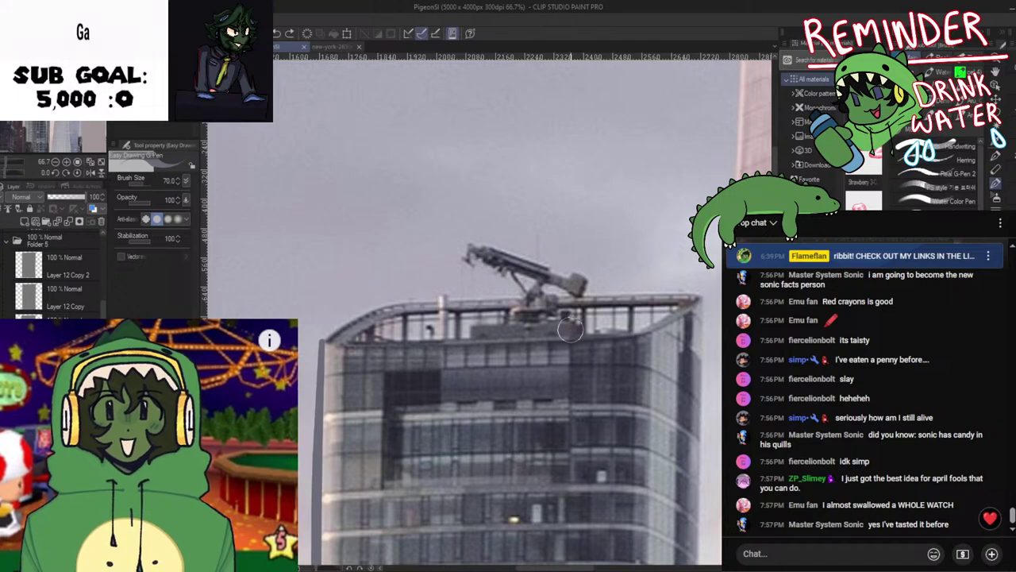
Try to trace the glass tower's left railing curve down to the roof corner, undoing each stroke
key("space")
mouse_move(494, 389)
left_mouse_down()
mouse_move(522, 374)
mouse_move(468, 398)
left_mouse_up()
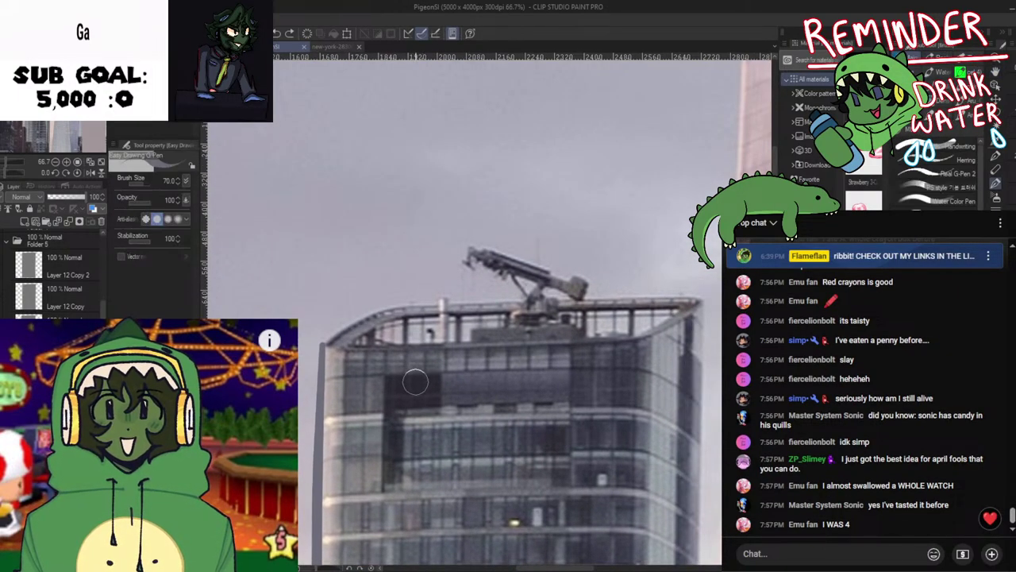
left_click_drag(463, 337, 482, 352)
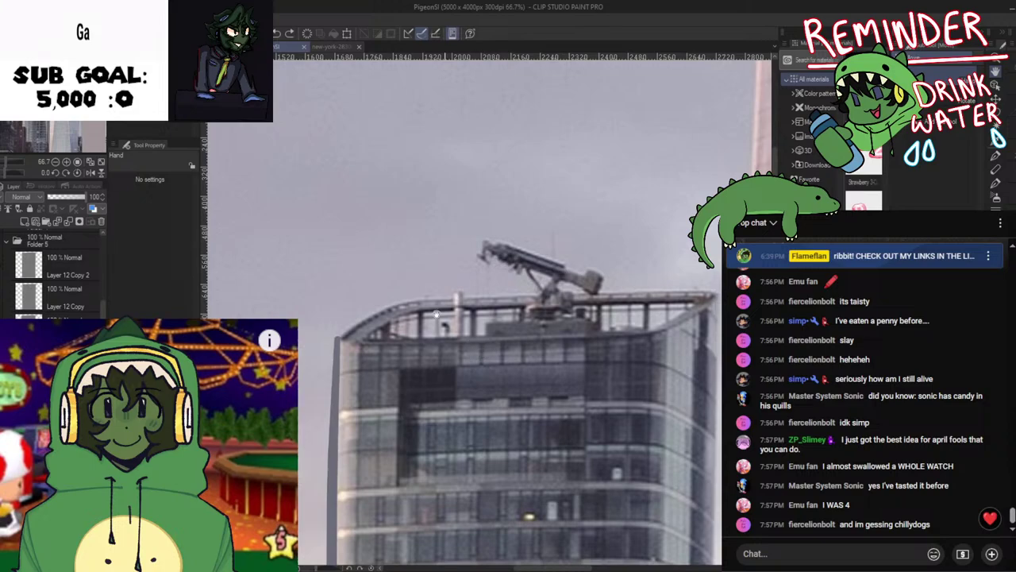
left_click_drag(464, 416, 503, 415)
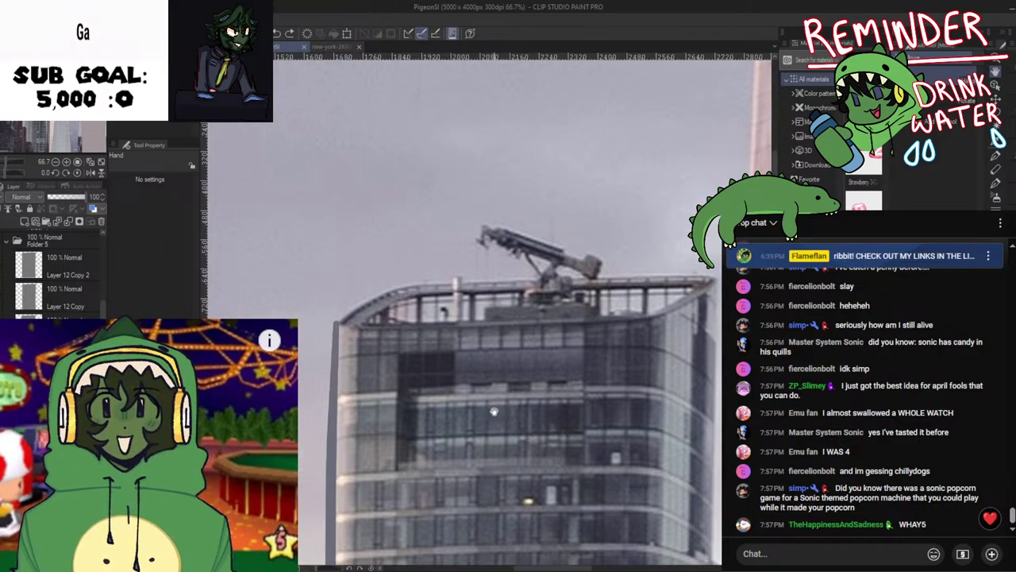
key("p")
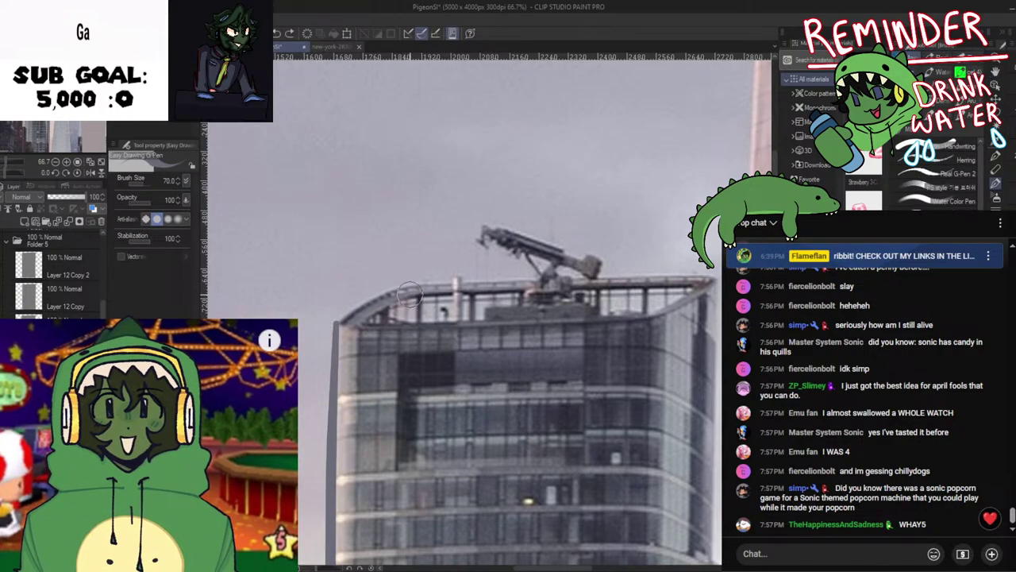
key("ctrl+z")
left_click_drag(409, 286, 346, 322)
key("ctrl+z")
left_click_drag(408, 285, 347, 323)
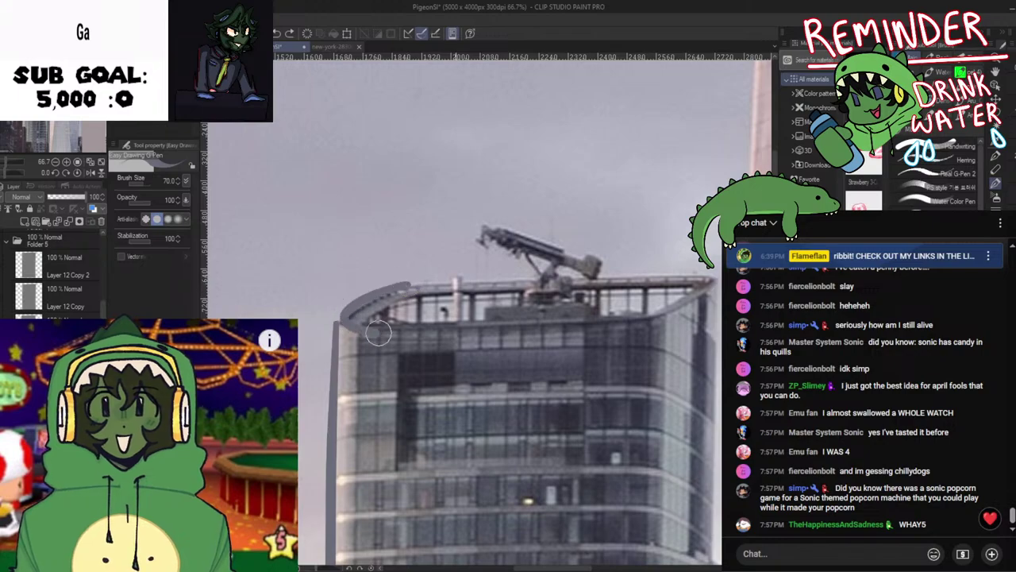
key("ctrl+z")
left_click_drag(408, 286, 336, 323)
key("ctrl+z")
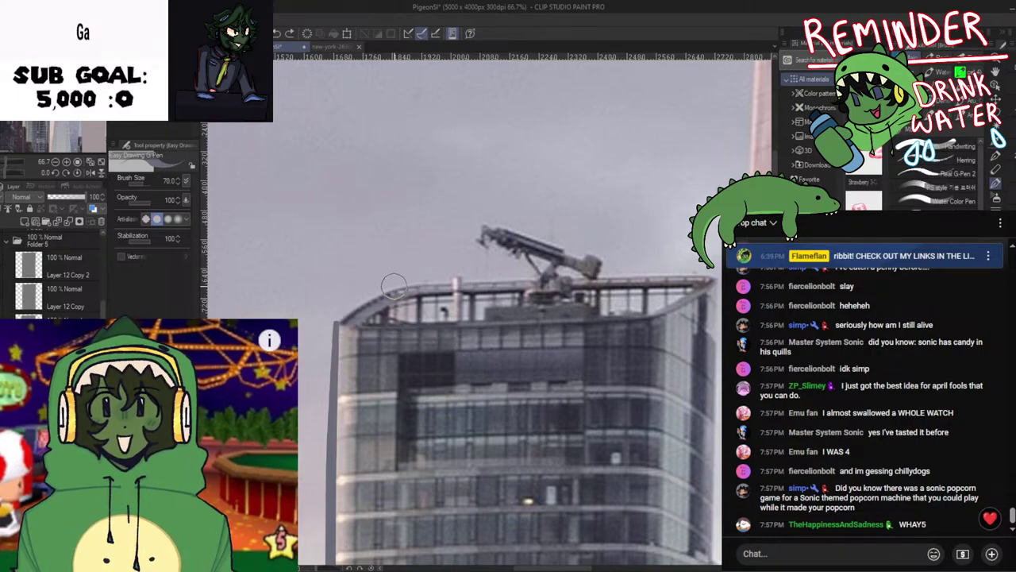
Try to trace the tower roof's whole rim as one closed outline, undoing the attempts
mouse_move(408, 286)
left_mouse_down()
mouse_move(341, 318)
mouse_move(373, 330)
mouse_move(539, 326)
mouse_move(703, 289)
left_mouse_up()
key("ctrl+z")
key("ctrl+z")
mouse_move(408, 284)
left_mouse_down()
mouse_move(336, 319)
mouse_move(350, 321)
left_mouse_up()
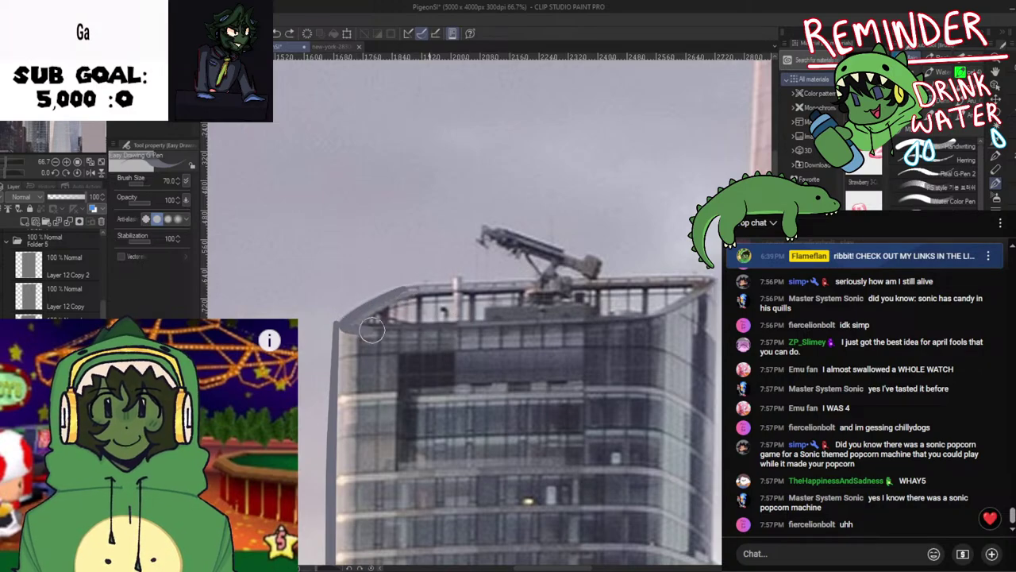
mouse_move(341, 323)
left_mouse_down()
mouse_move(371, 330)
mouse_move(471, 323)
mouse_move(356, 332)
mouse_move(600, 323)
mouse_move(644, 318)
mouse_move(710, 285)
mouse_move(708, 275)
mouse_move(682, 275)
mouse_move(381, 287)
left_mouse_up()
key("space")
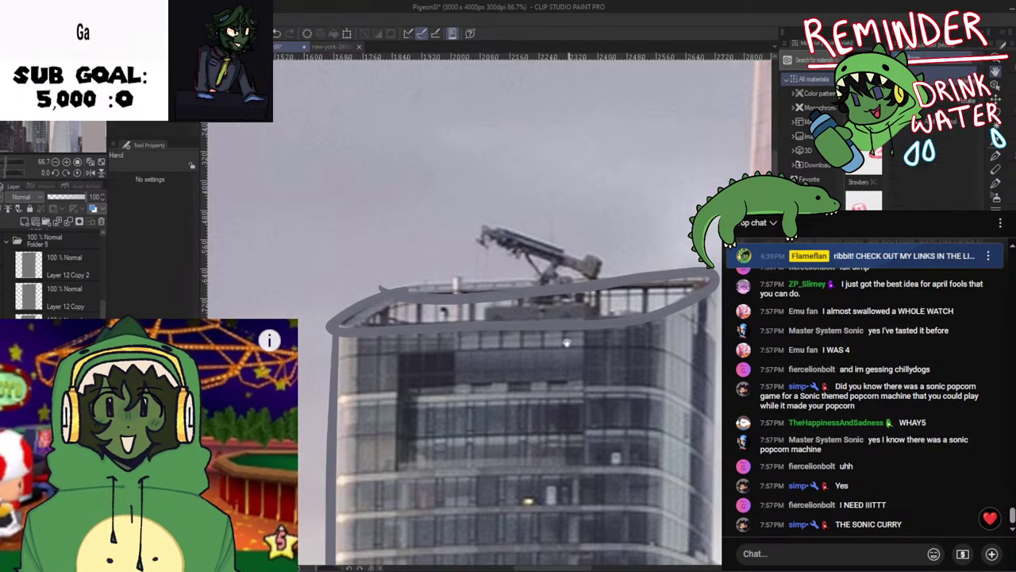
left_click_drag(561, 344, 443, 370)
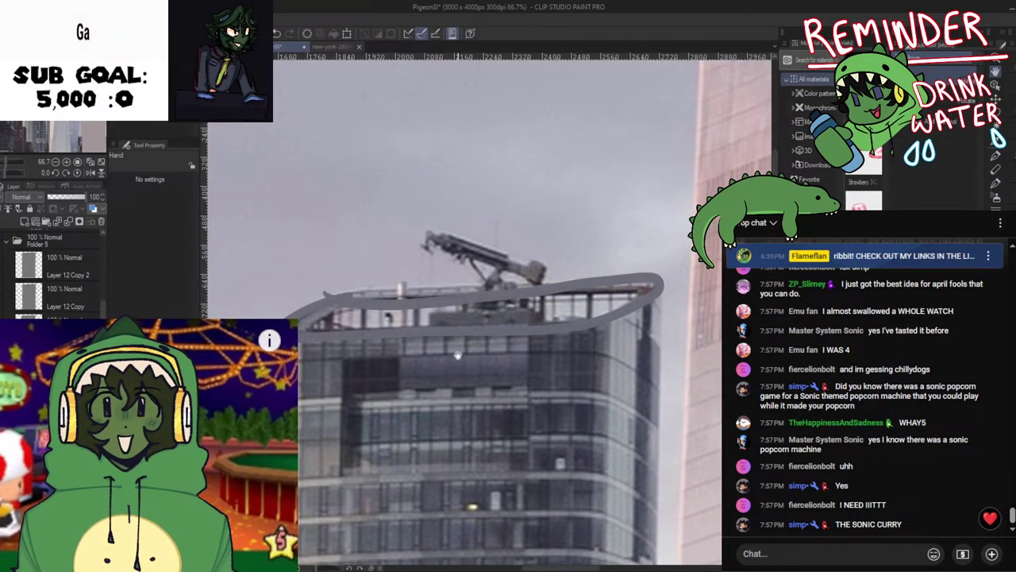
key("alt+Tab")
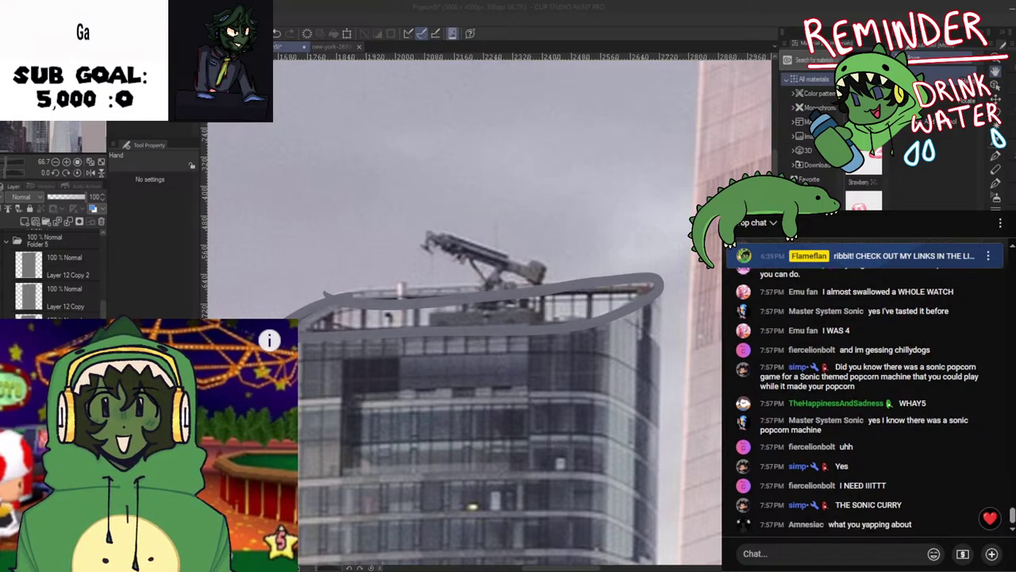
left_click(457, 355)
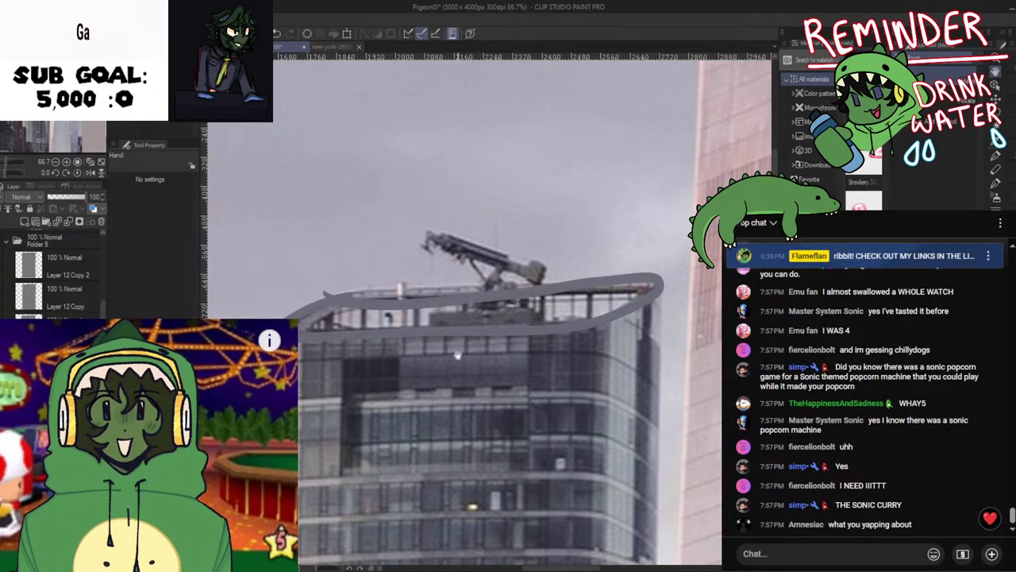
mouse_move(480, 311)
left_mouse_down()
mouse_move(482, 320)
mouse_move(579, 338)
mouse_move(448, 298)
mouse_move(360, 348)
left_mouse_up()
key("ctrl+z")
Try one more stroke along the roof's left railing curve, removing it again
key("p")
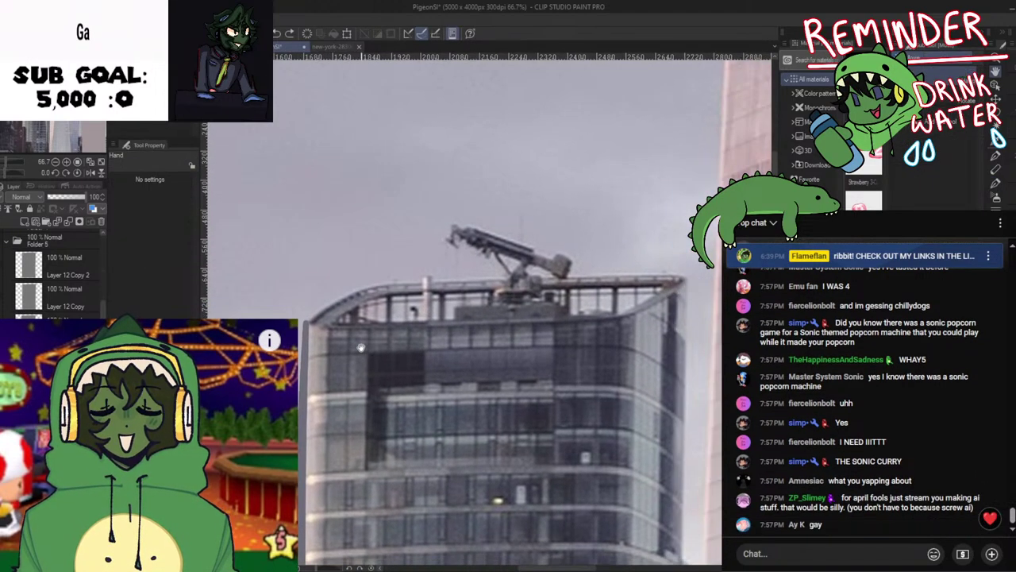
left_click_drag(389, 389, 375, 382)
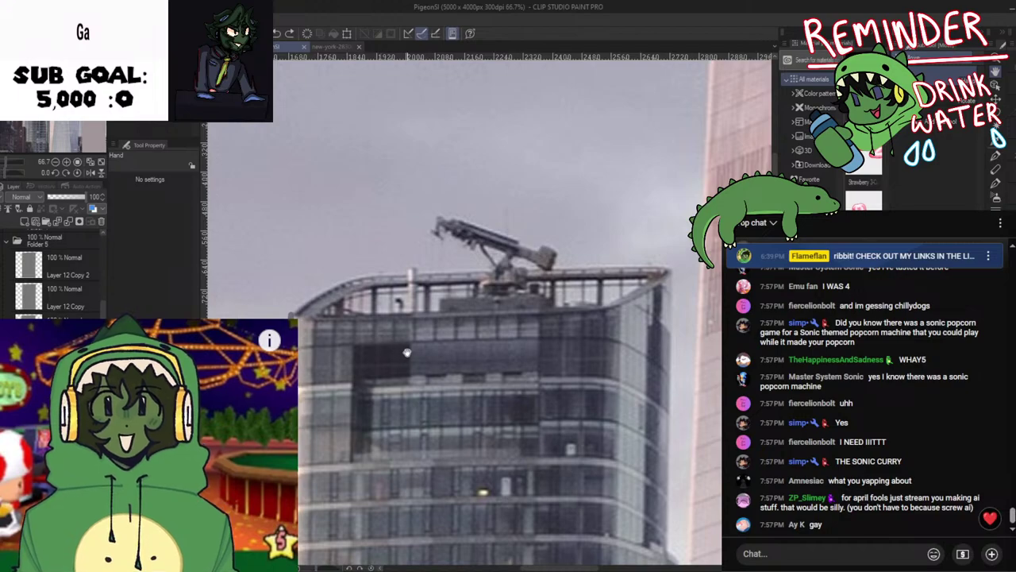
left_click_drag(422, 348, 497, 355)
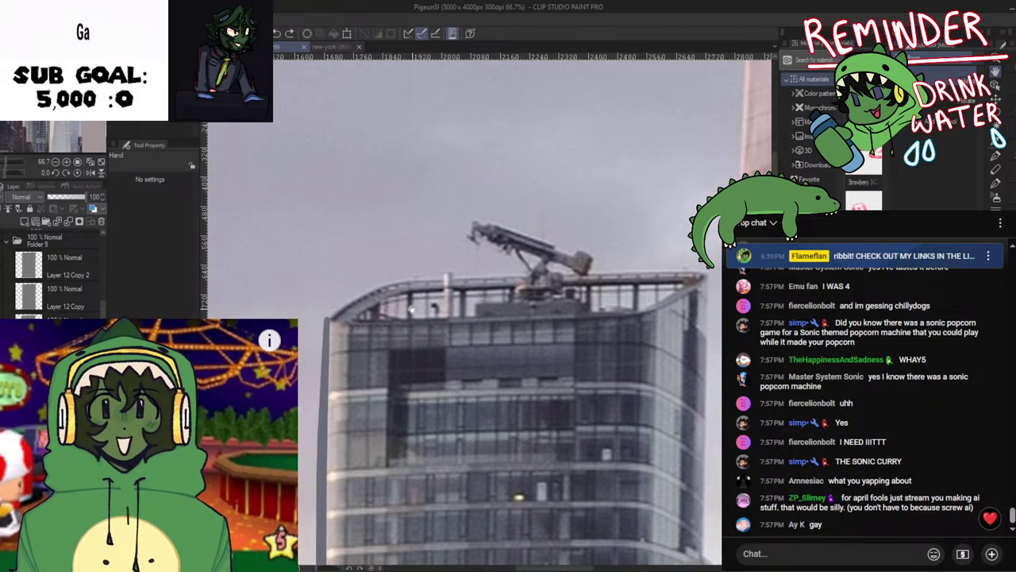
key("p")
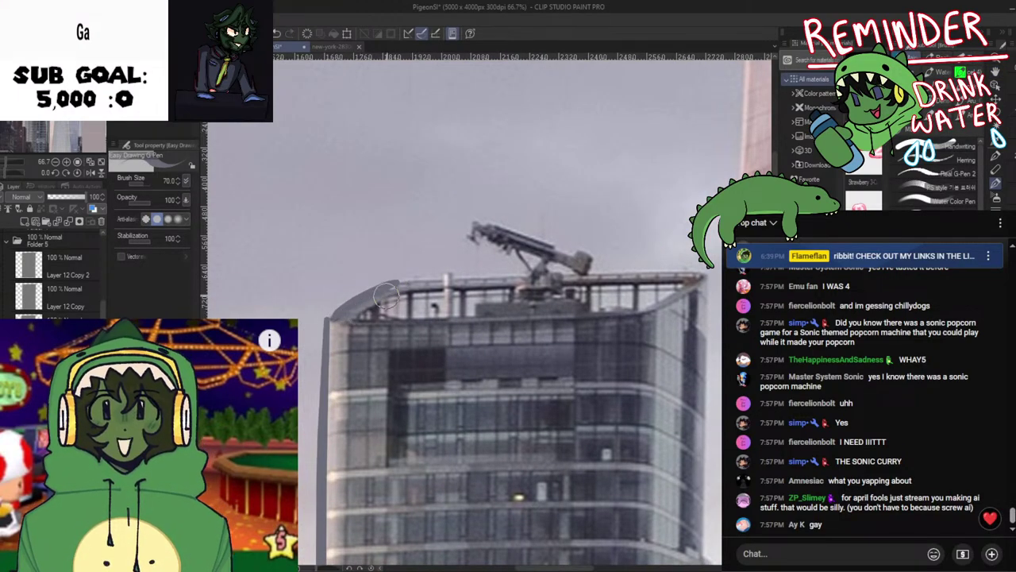
key("h")
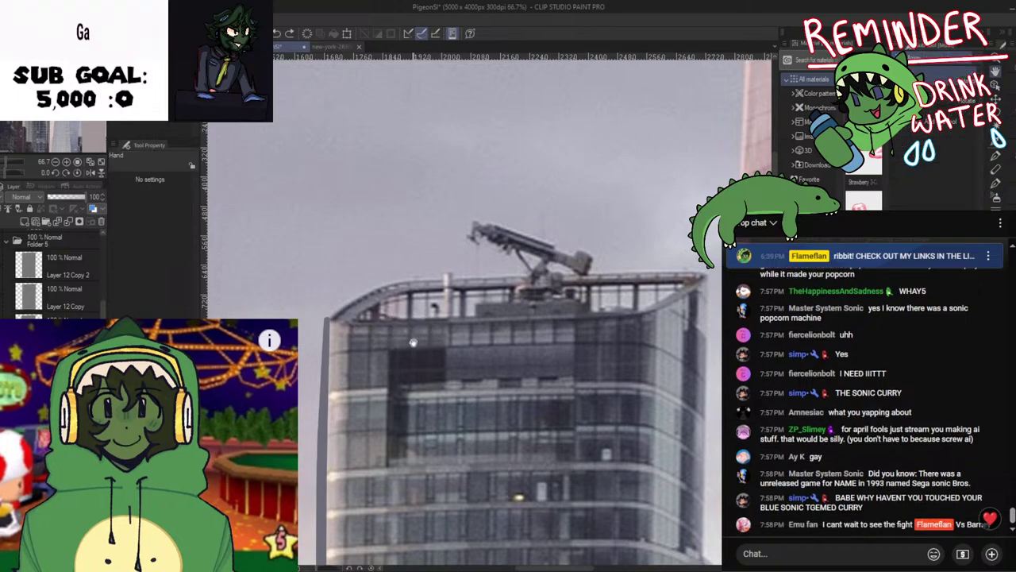
left_click_drag(412, 342, 378, 320)
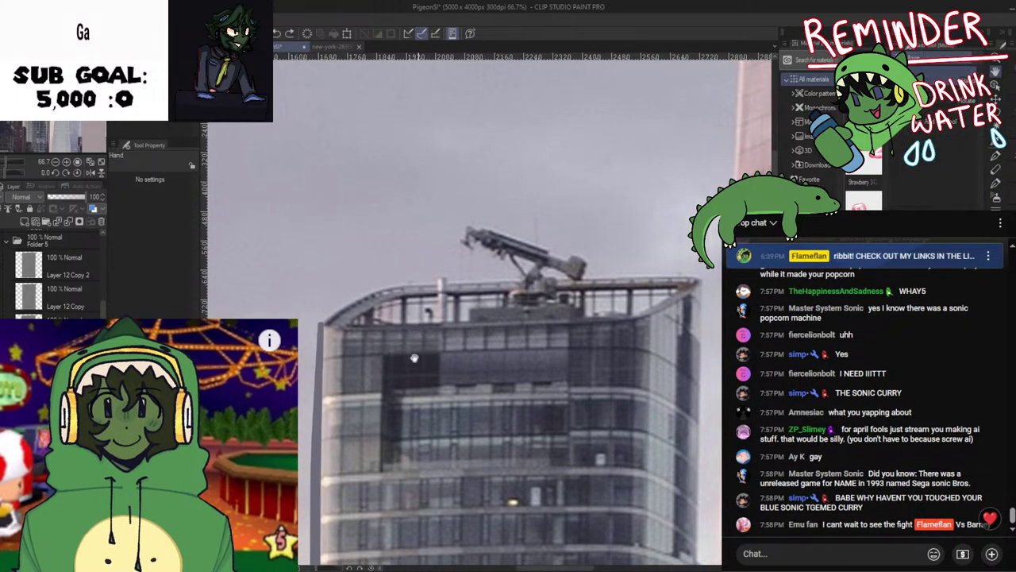
left_click_drag(413, 358, 415, 347)
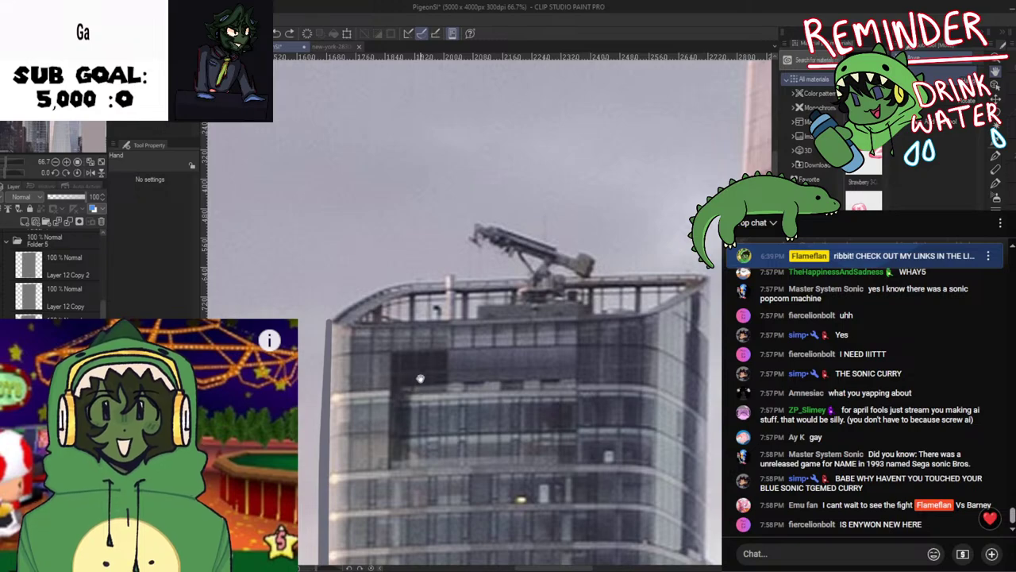
Trace the tower roof's rim as a closed gray outline joining the left wall line, undoing the false starts
key("p")
left_click_drag(391, 289, 342, 323)
key("ctrl+z")
key("ctrl+z")
key("ctrl+z")
mouse_move(396, 284)
left_mouse_down()
mouse_move(343, 327)
mouse_move(482, 319)
mouse_move(384, 304)
mouse_move(392, 286)
mouse_move(328, 322)
mouse_move(393, 289)
mouse_move(331, 320)
mouse_move(597, 321)
mouse_move(678, 300)
mouse_move(701, 277)
mouse_move(397, 288)
left_mouse_up()
key("ctrl+z")
key("ctrl+z")
key("space")
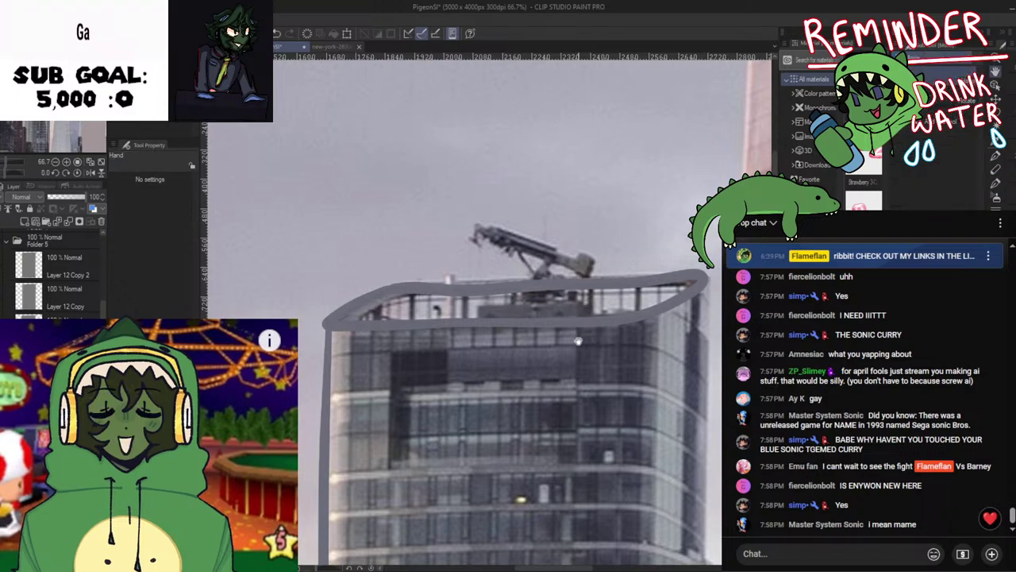
Reposition the vector points along the roof outline's rear edge to smooth out the dip beneath the crane
scroll(579, 365, "down", 2)
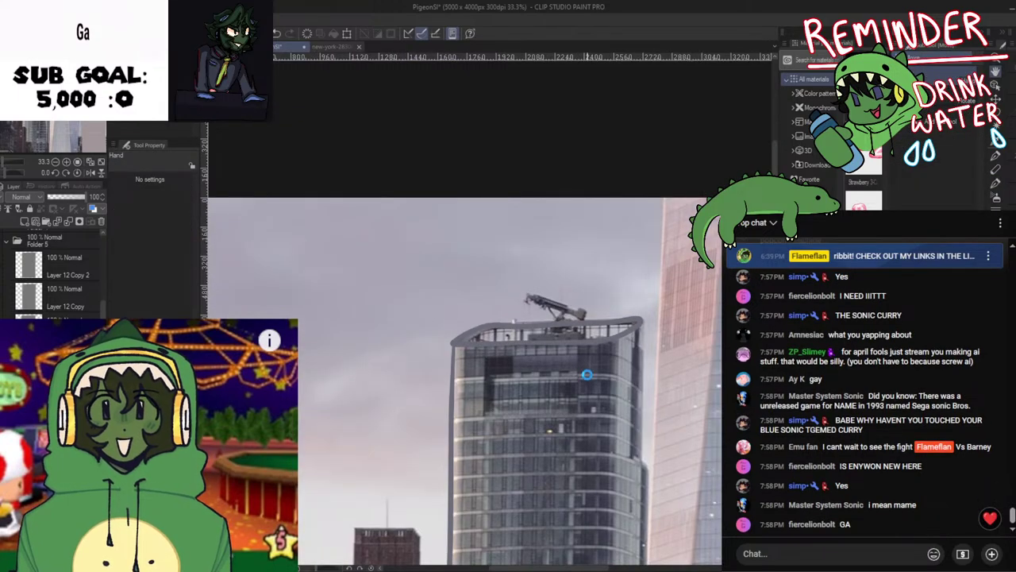
scroll(589, 375, "up", 2)
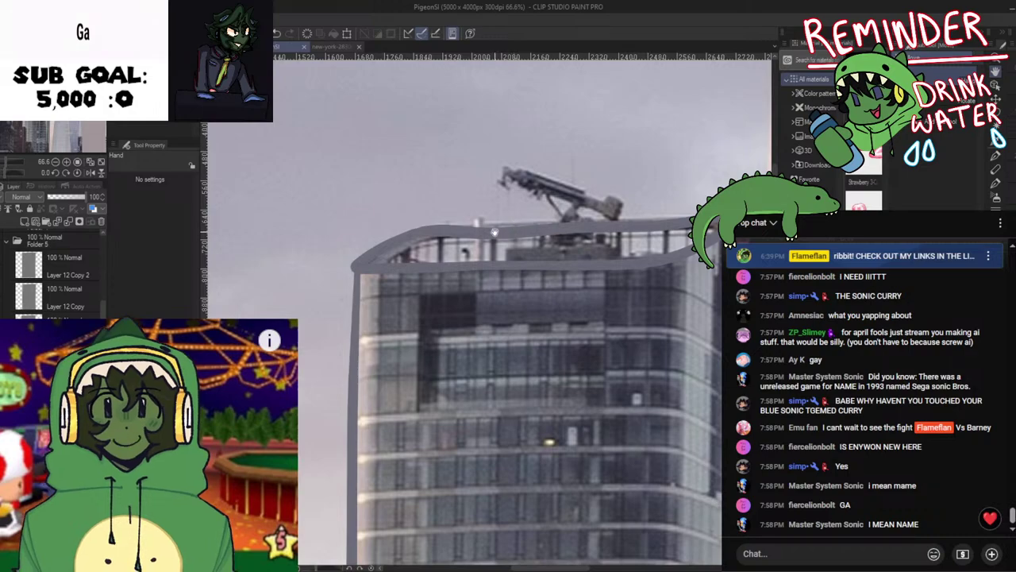
scroll(492, 230, "up", 3)
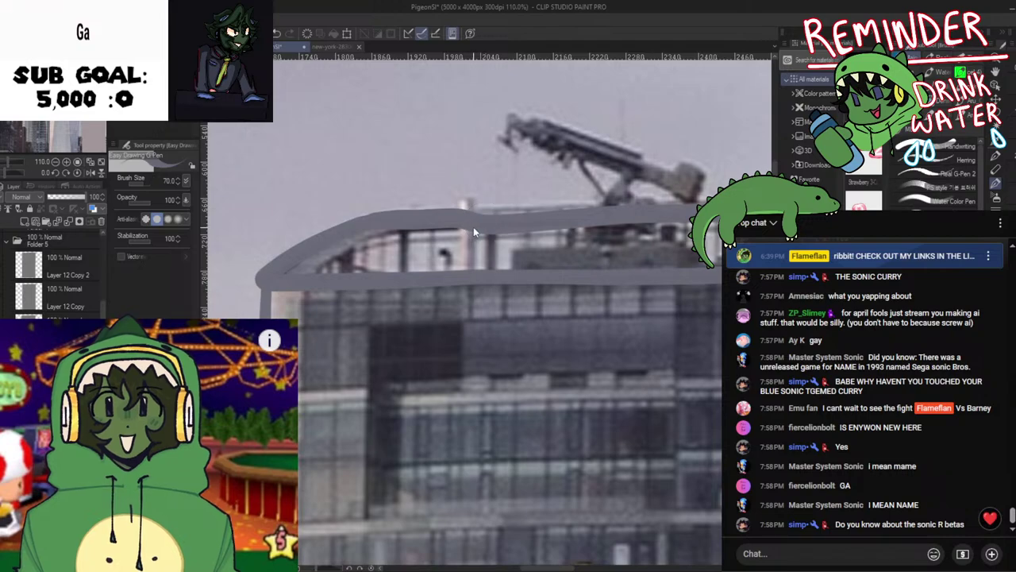
scroll(464, 286, "down", 2)
scroll(461, 297, "down", 1)
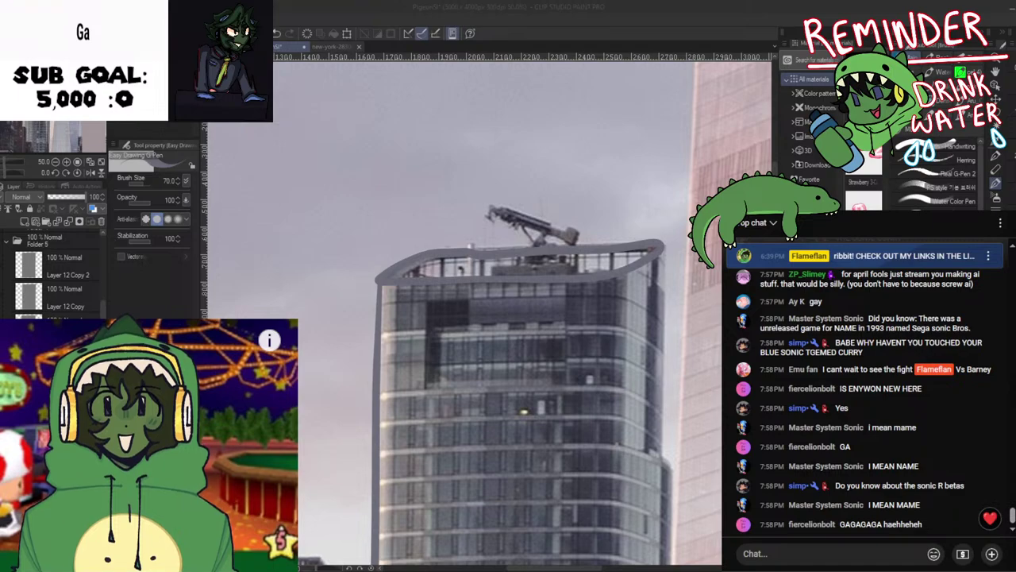
scroll(489, 261, "up", 2)
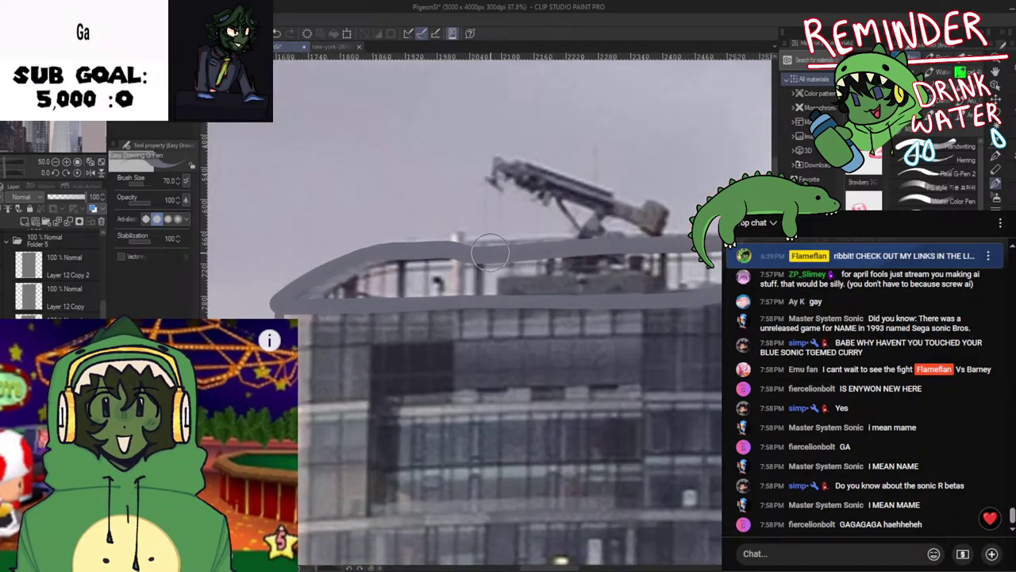
left_click(489, 260)
left_click_drag(473, 259, 480, 256)
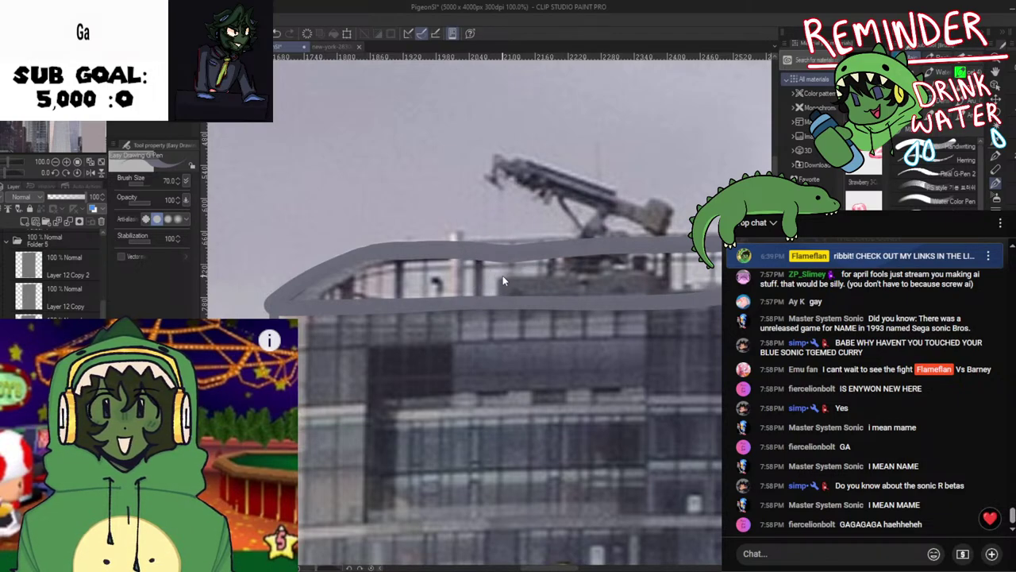
left_click_drag(511, 254, 509, 250)
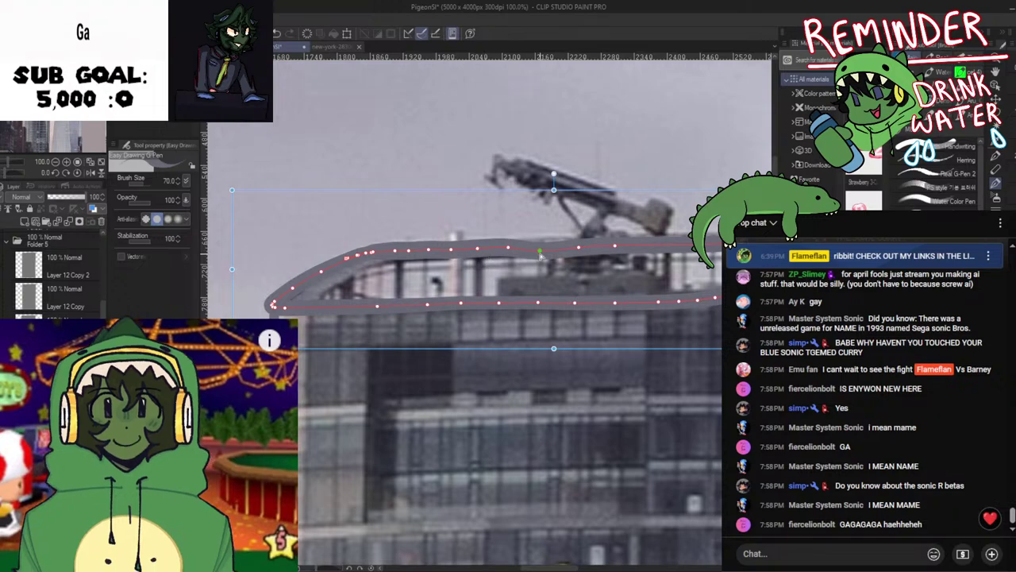
left_click_drag(542, 256, 543, 252)
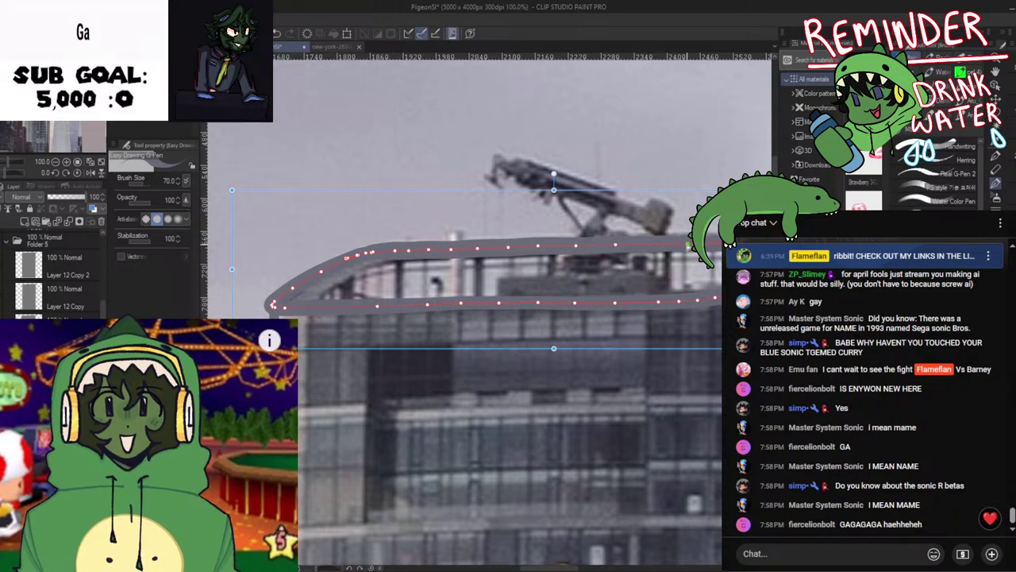
Lower the rear-edge vector points near the roof outline's right corner to follow the photo's rim
scroll(688, 246, "down", 2)
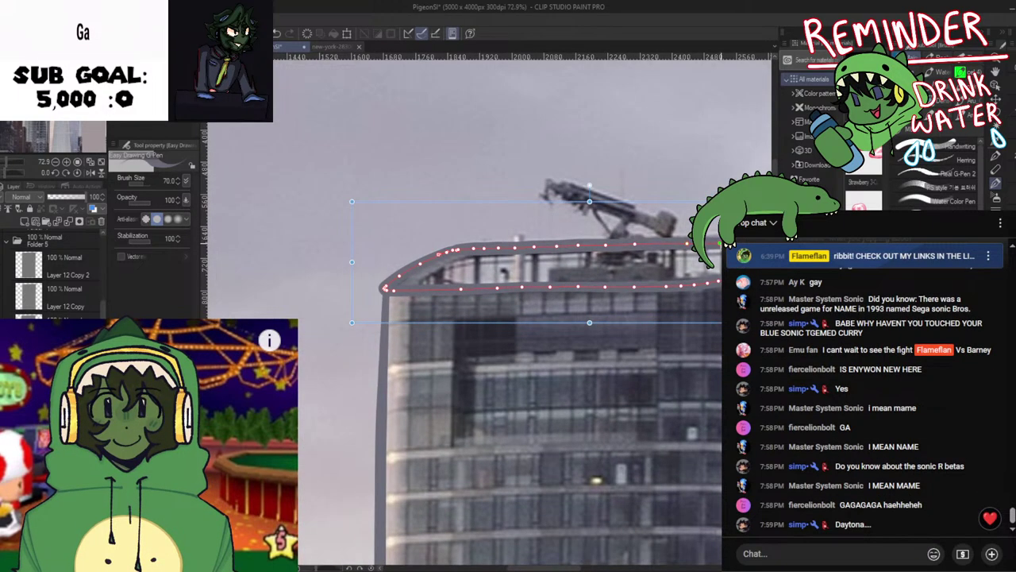
scroll(688, 251, "down", 4)
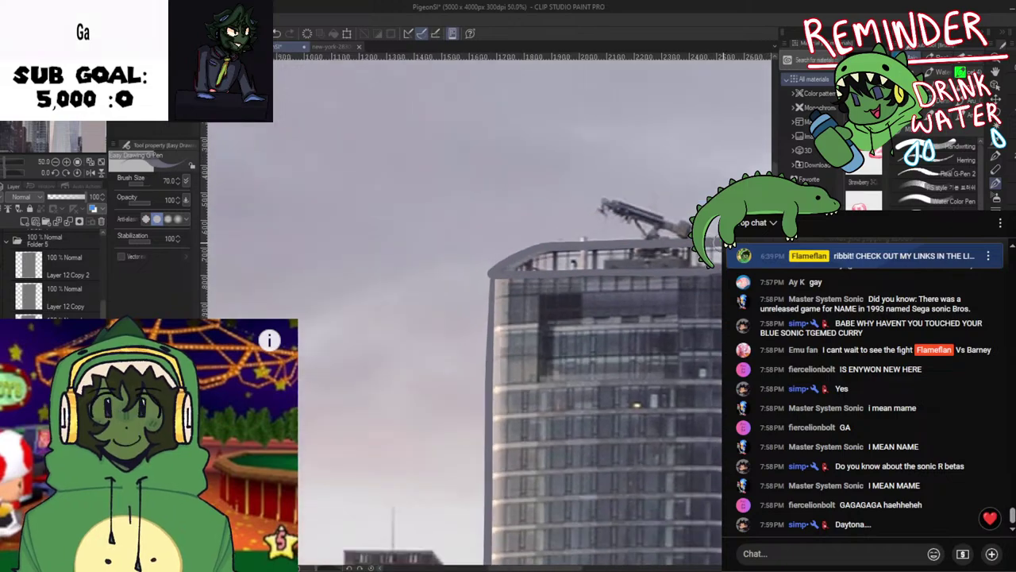
left_click_drag(687, 252, 573, 231)
scroll(594, 239, "up", 4)
left_click(641, 205, "ctrl")
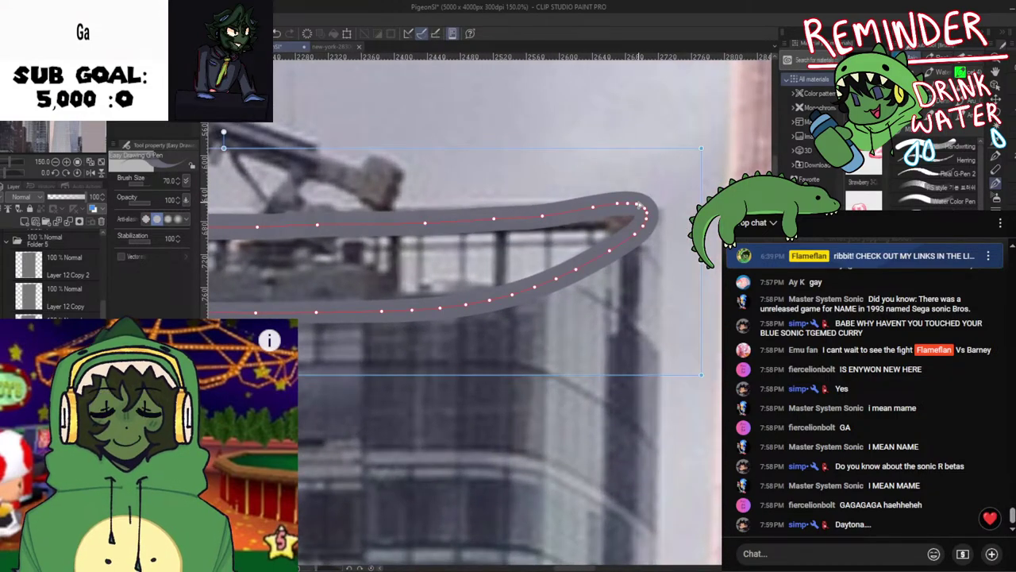
left_click_drag(589, 211, 546, 220)
left_click_drag(620, 207, 622, 220)
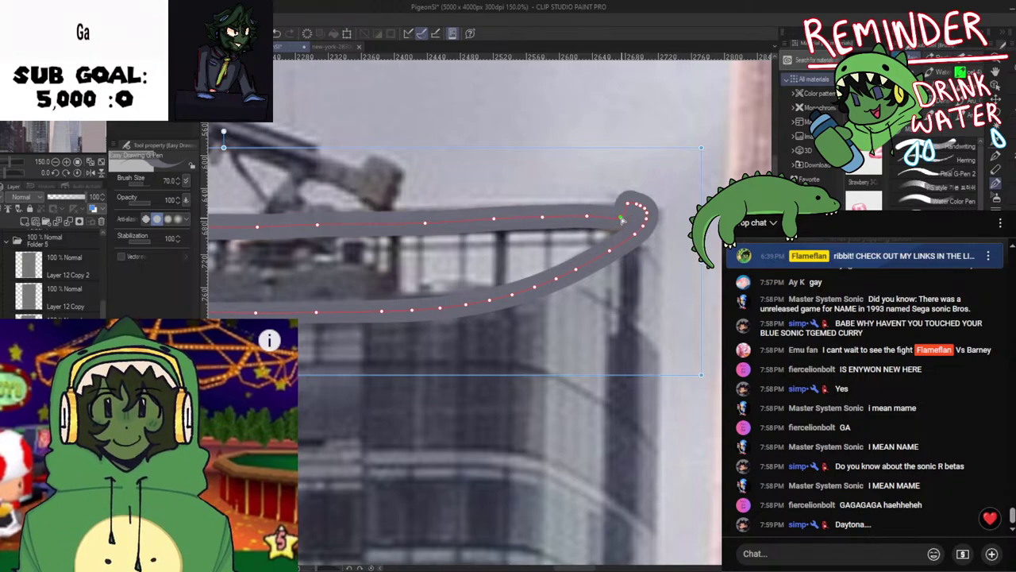
Try erasing the rounded right tip of the roof outline with the vector eraser and restore it
scroll(628, 210, "down", 3)
key("e")
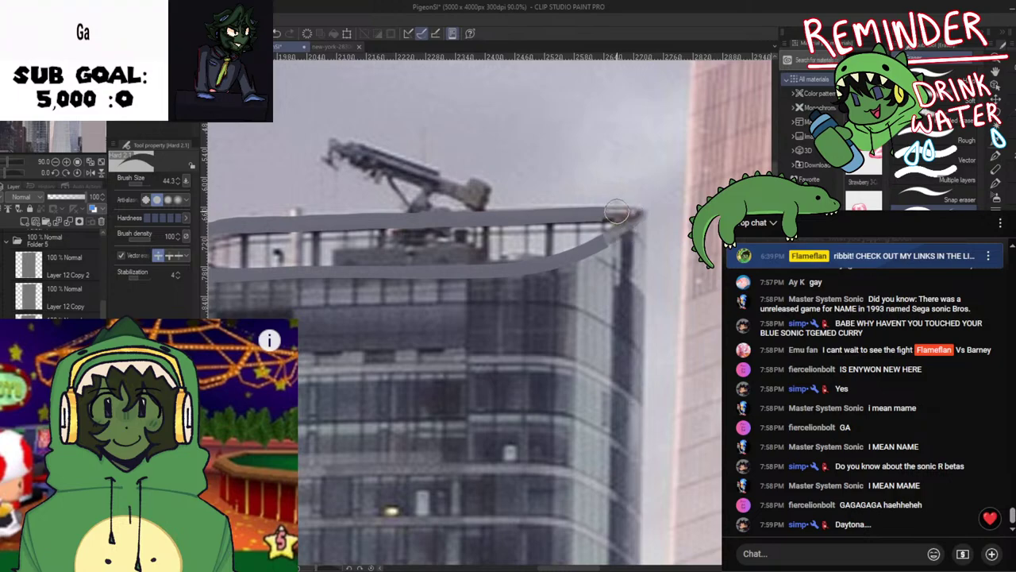
scroll(630, 212, "up", 3)
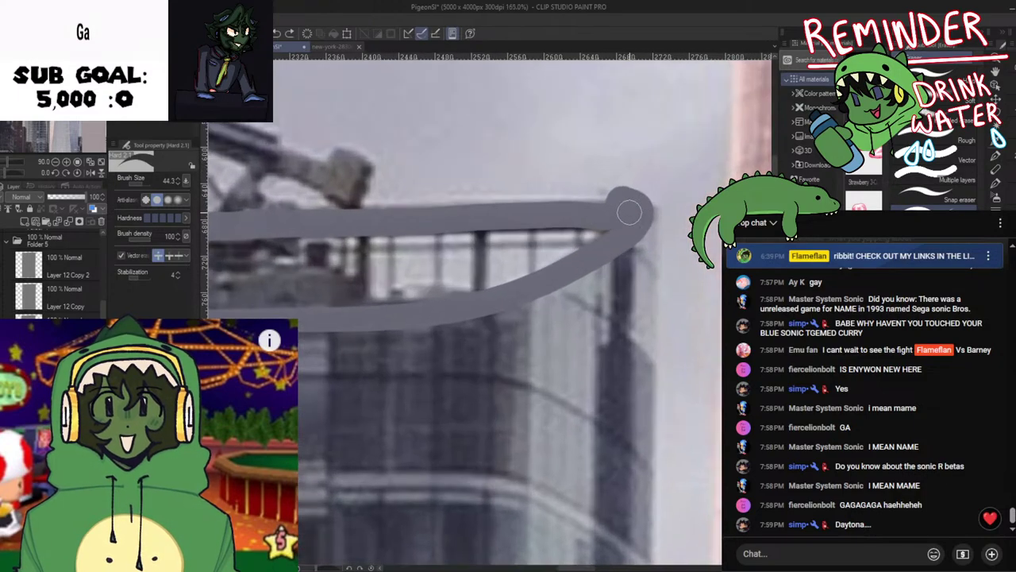
Move the vector points at the roof outline's right tip down to form a tighter, more pointed corner
key("ctrl")
left_click_drag(621, 199, 615, 211)
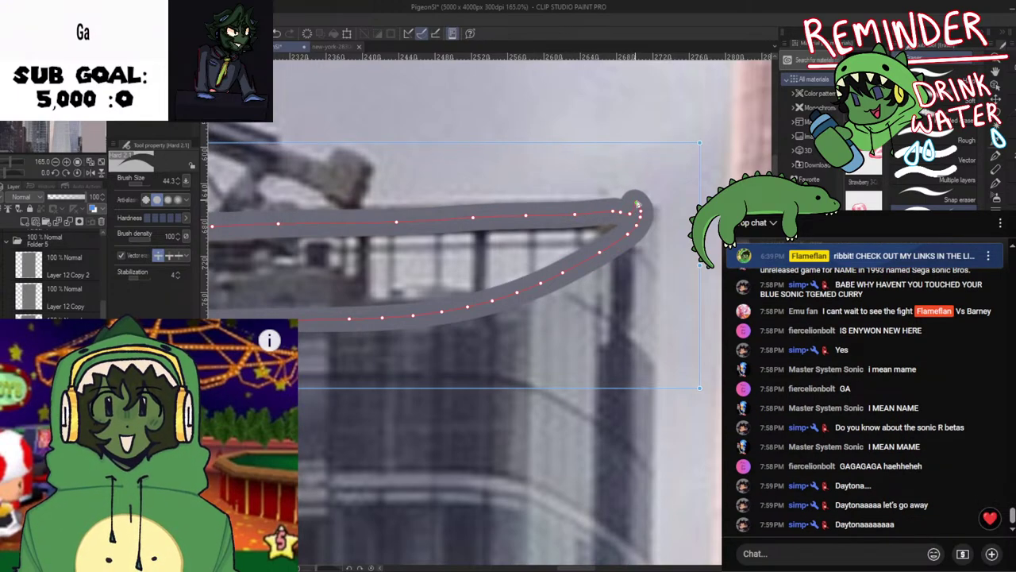
left_click_drag(638, 205, 638, 223)
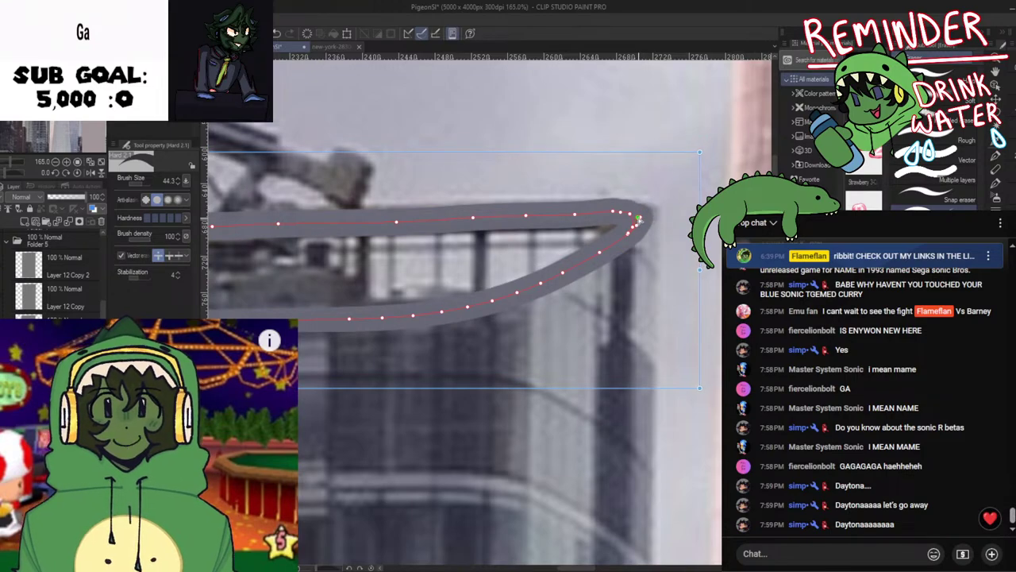
Examine the curved tower's roof outline and side edges against the reference photo, up close and across the whole building
scroll(639, 225, "down", 6)
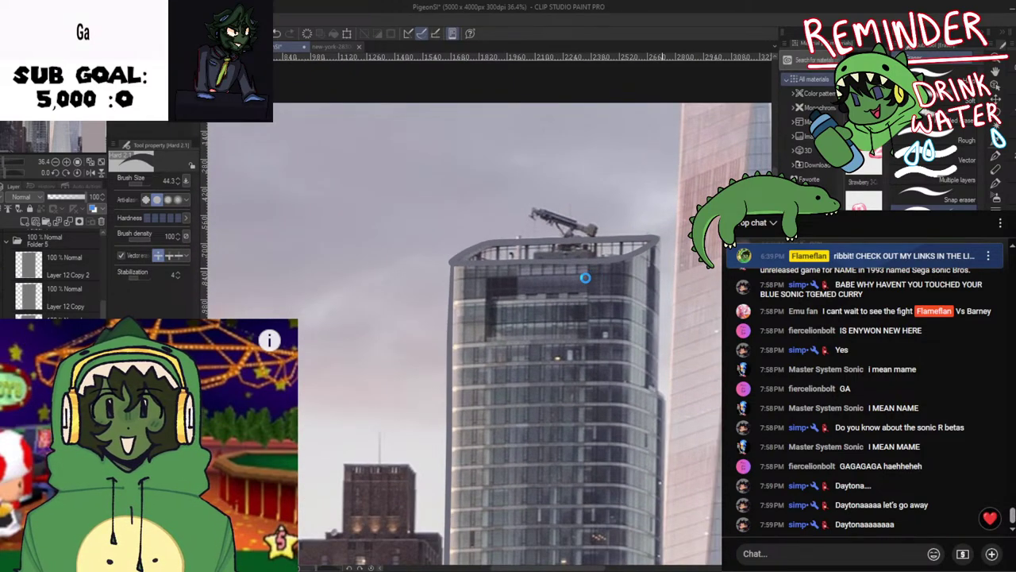
scroll(595, 273, "up", 4)
scroll(464, 376, "down", 3)
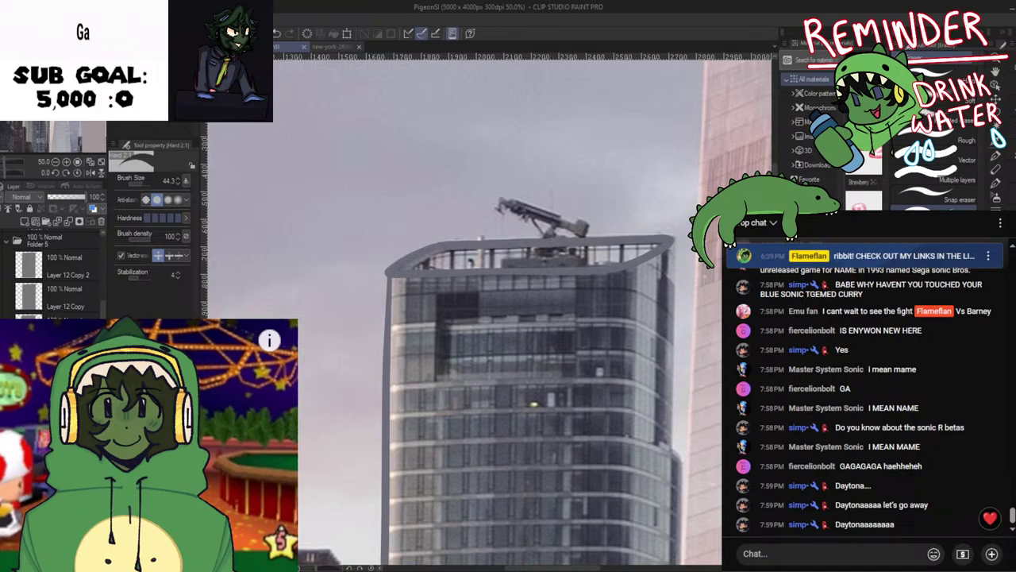
scroll(464, 375, "down", 3)
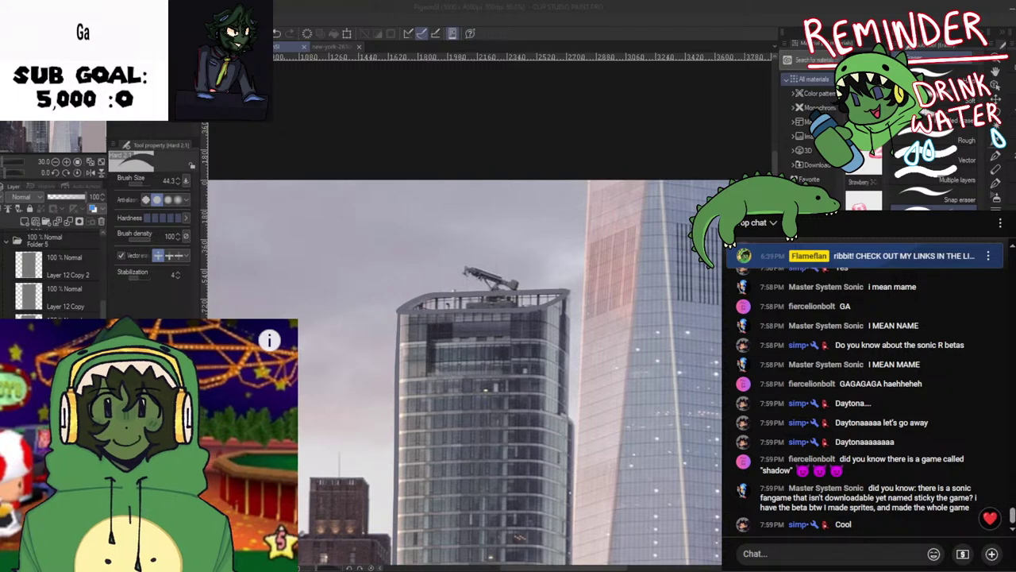
left_click(424, 542)
scroll(424, 542, "up", 1)
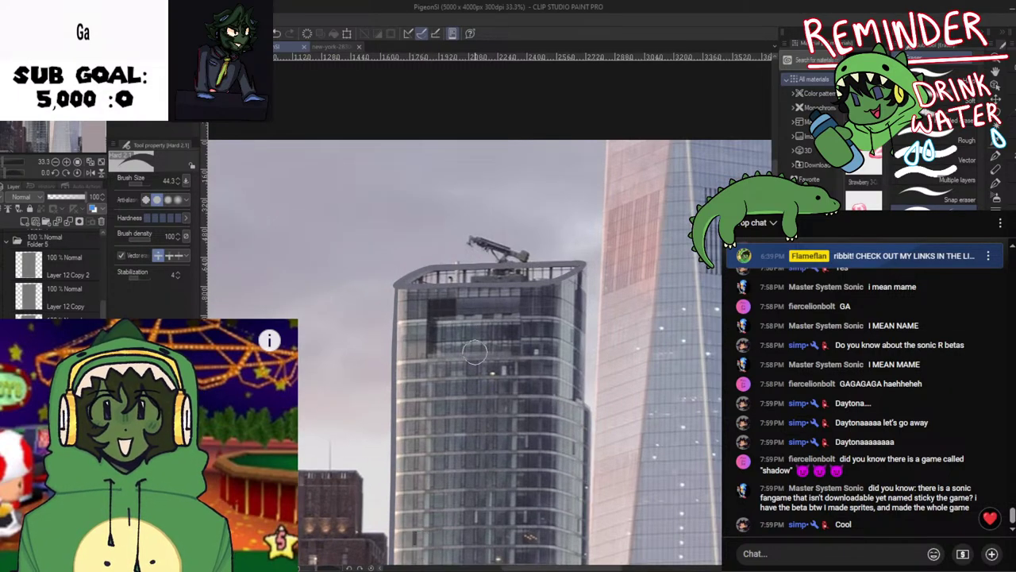
scroll(475, 351, "up", 2)
key("space")
scroll(465, 321, "down", 4)
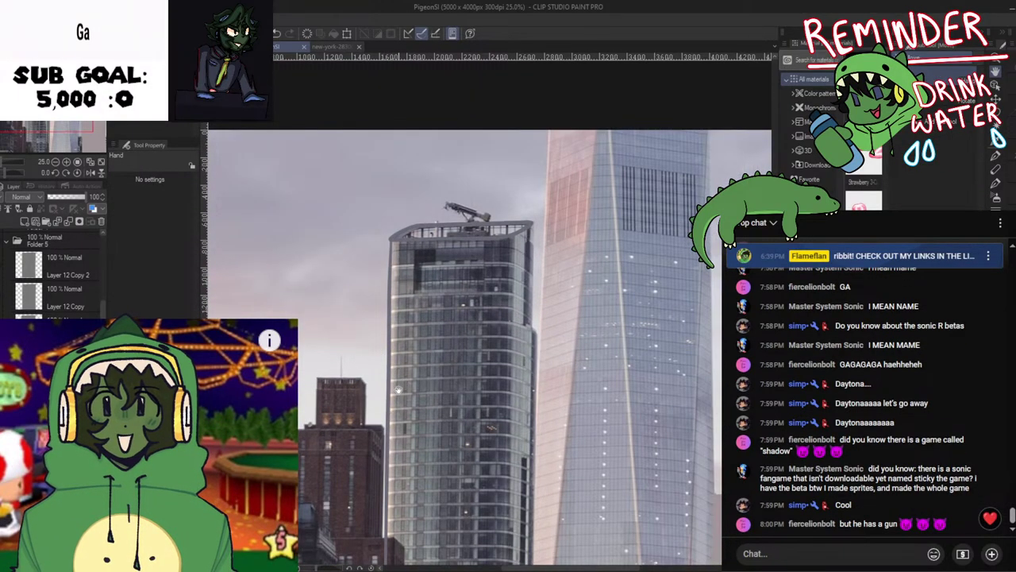
Duplicate the curved tower's left edge line and place the copy as the right vertical edge beneath the roof outline's front rim
left_click(390, 380, "ctrl")
key("ctrl+c")
key("ctrl+v")
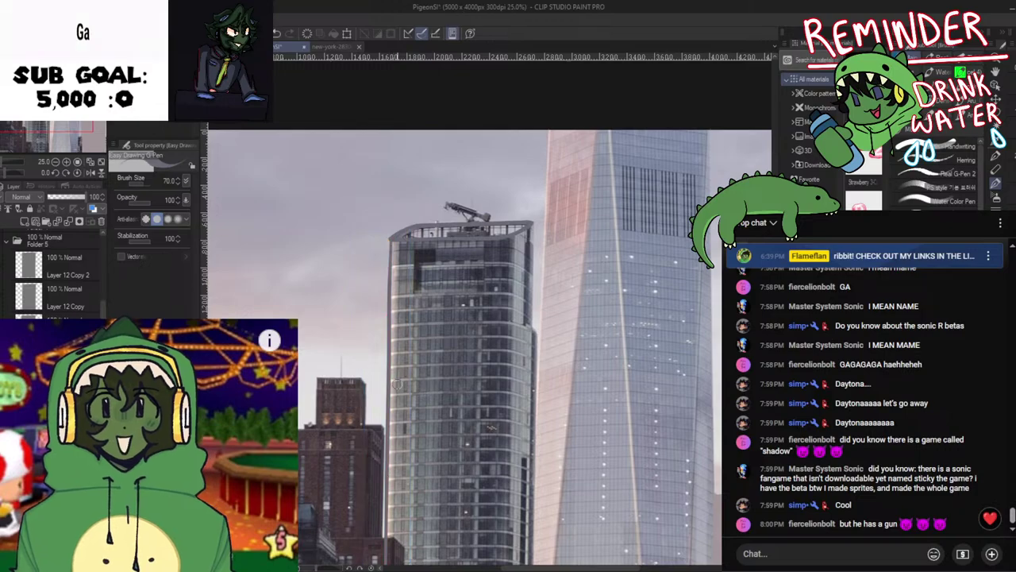
left_click_drag(388, 386, 502, 388)
key("h")
scroll(503, 390, "up", 2)
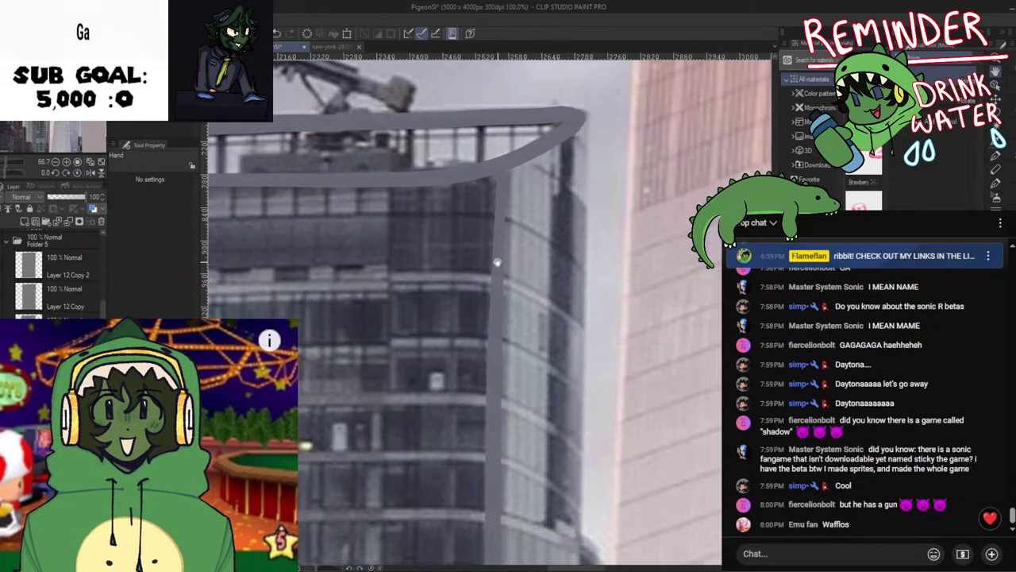
Bring back the tall neighbouring tower's pink line art and grey-blue fill over the reference photo
scroll(499, 387, "down", 4)
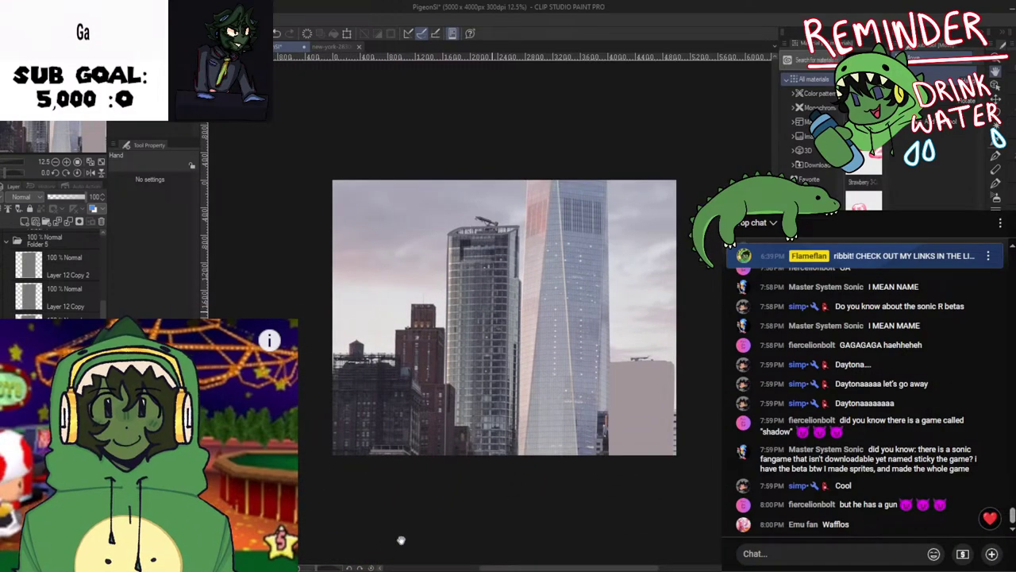
scroll(483, 455, "up", 1)
left_click_drag(507, 402, 504, 439)
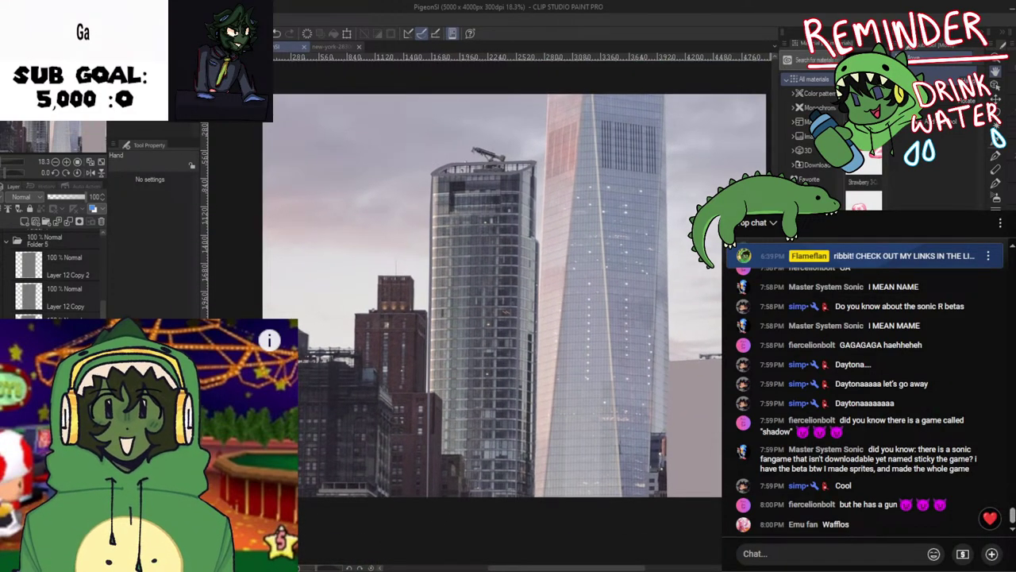
key("ctrl+z")
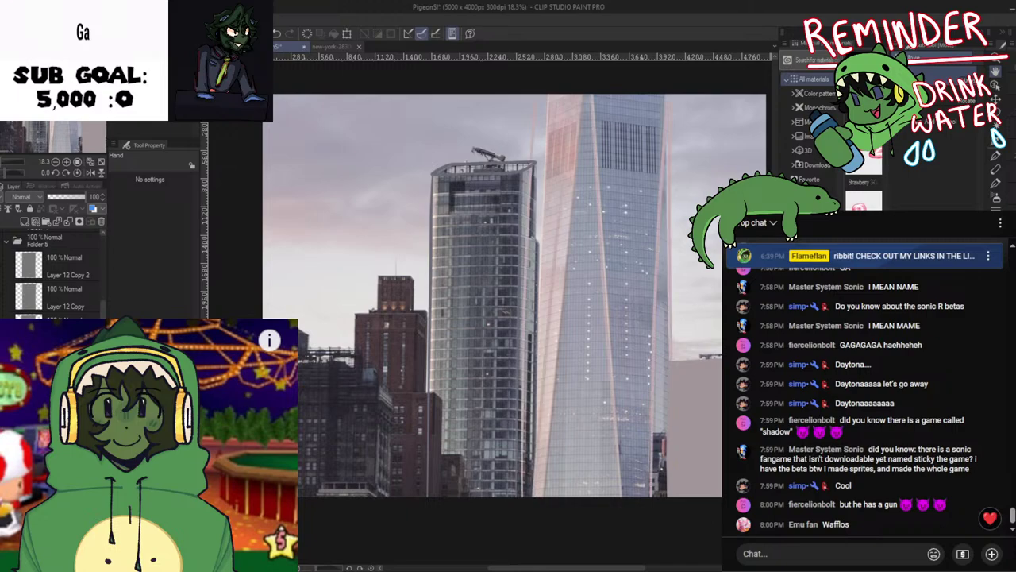
scroll(469, 254, "up", 4)
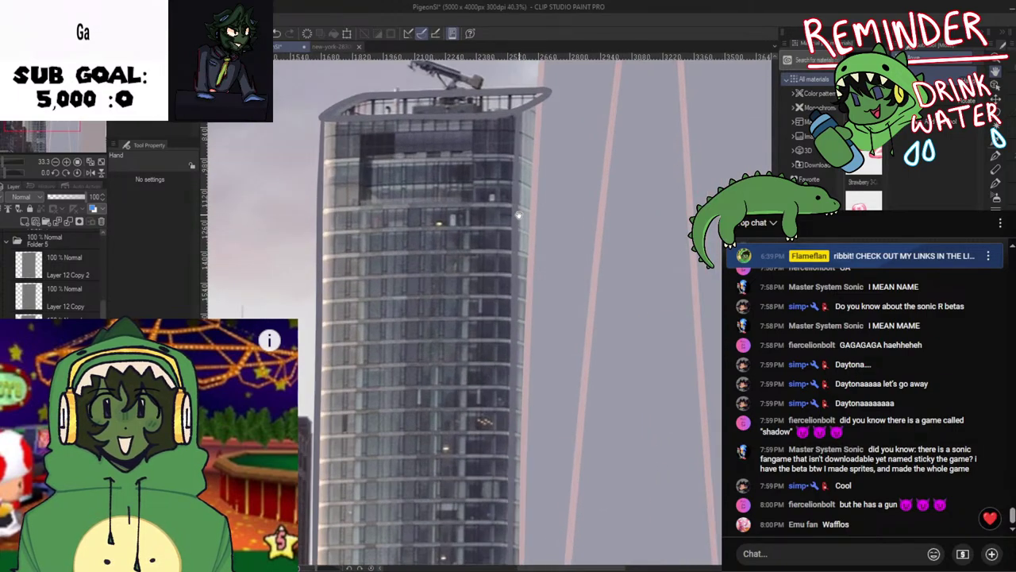
scroll(557, 242, "down", 1)
left_click_drag(556, 241, 558, 316)
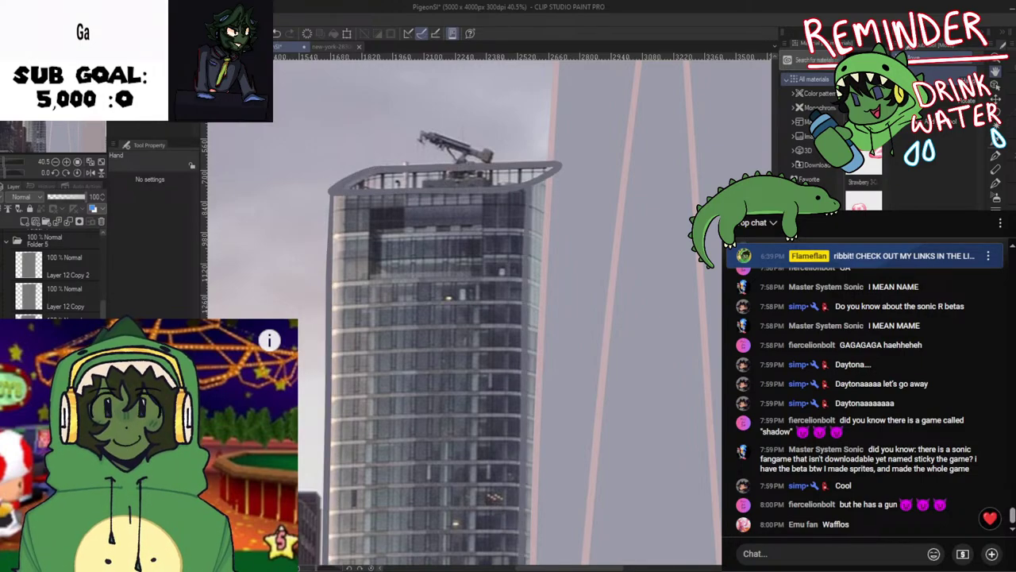
Place the curved tower's outline behind the tall tower's fill so its roof tip is covered
scroll(524, 479, "down", 6)
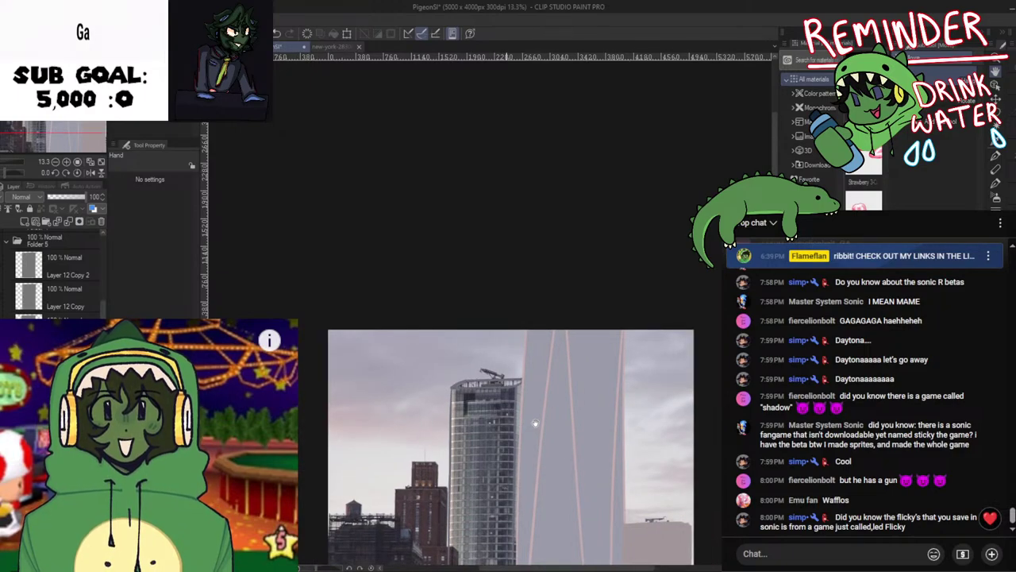
key("alt+Tab")
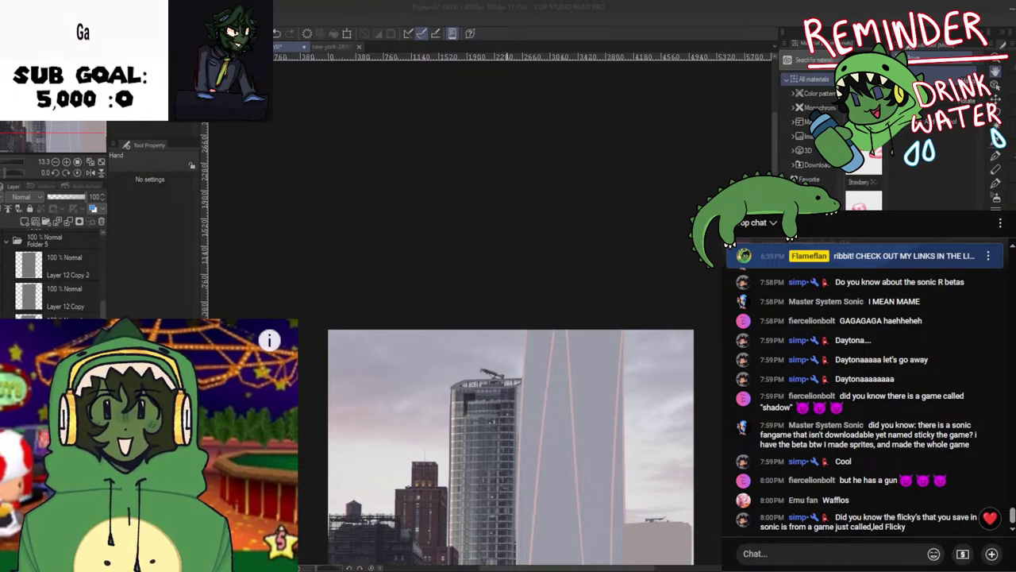
left_click(535, 423)
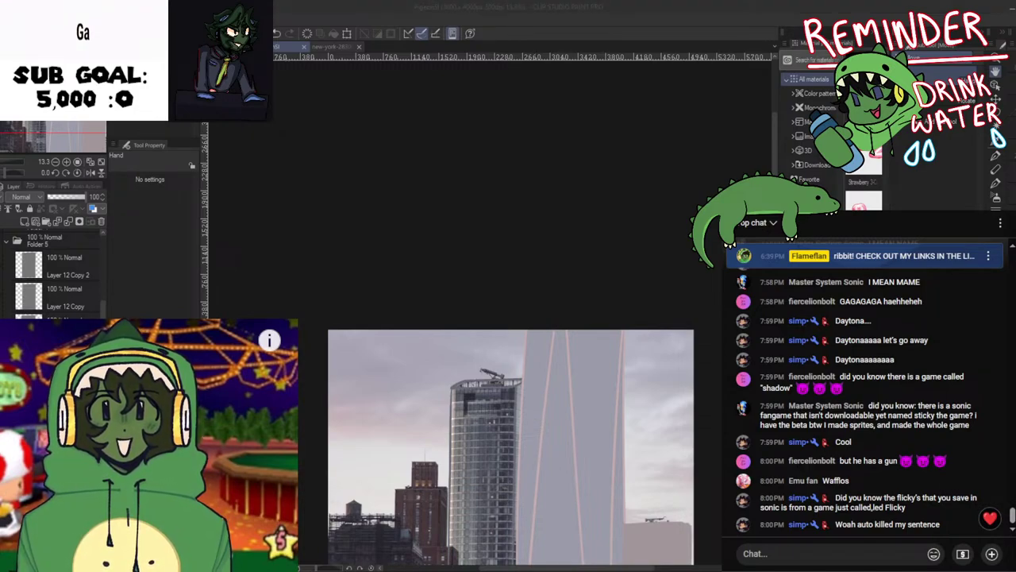
Examine how the curved tower's outline meets the tall tower, both close up and across the whole skyline
scroll(476, 358, "up", 4)
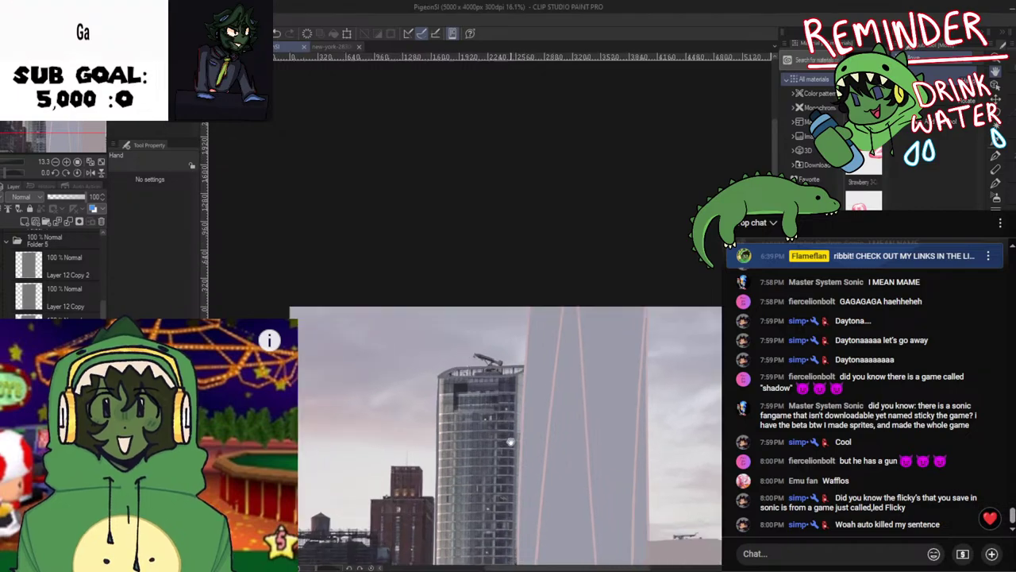
scroll(466, 344, "down", 3)
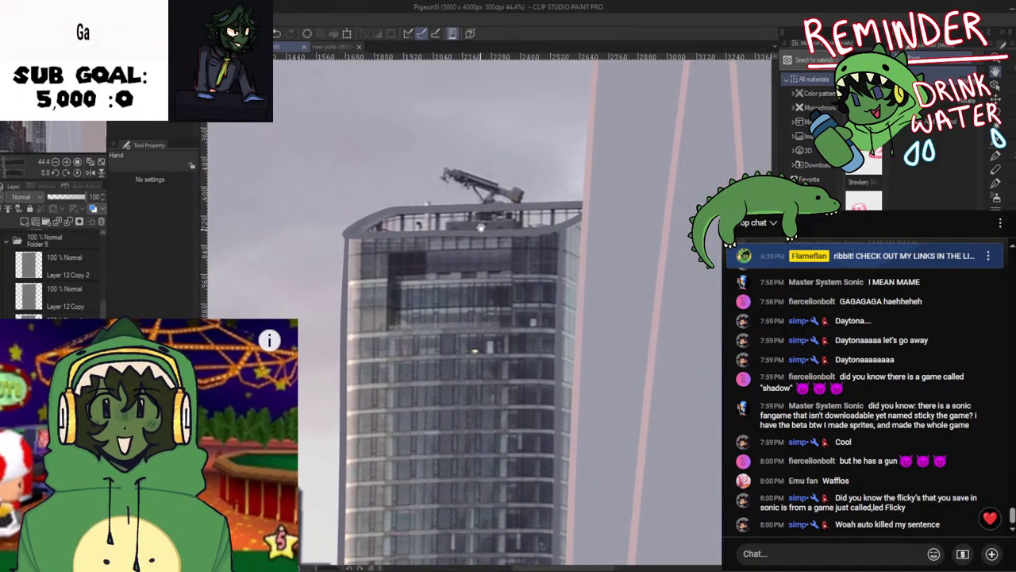
scroll(448, 333, "up", 1)
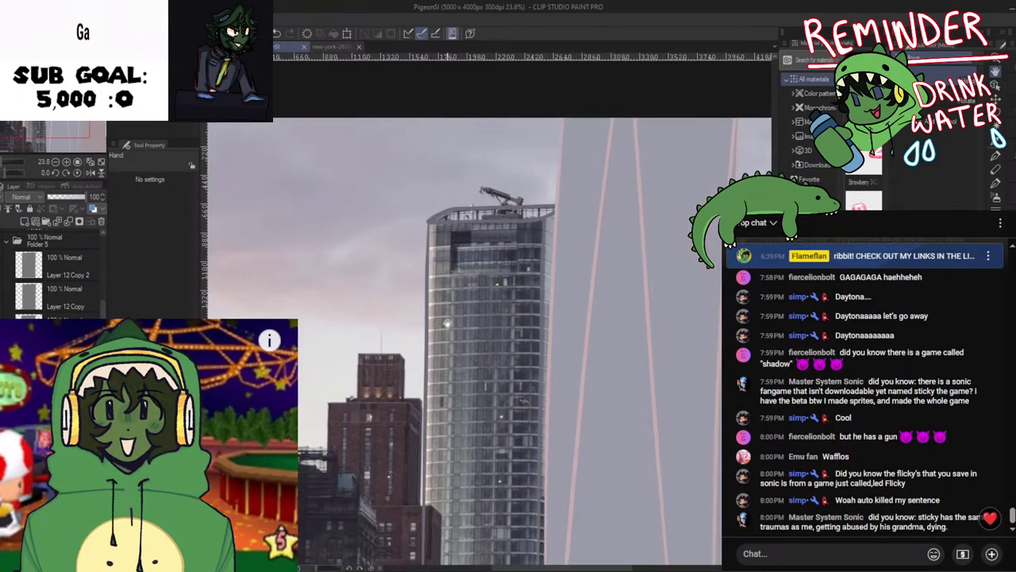
left_click_drag(447, 322, 343, 264)
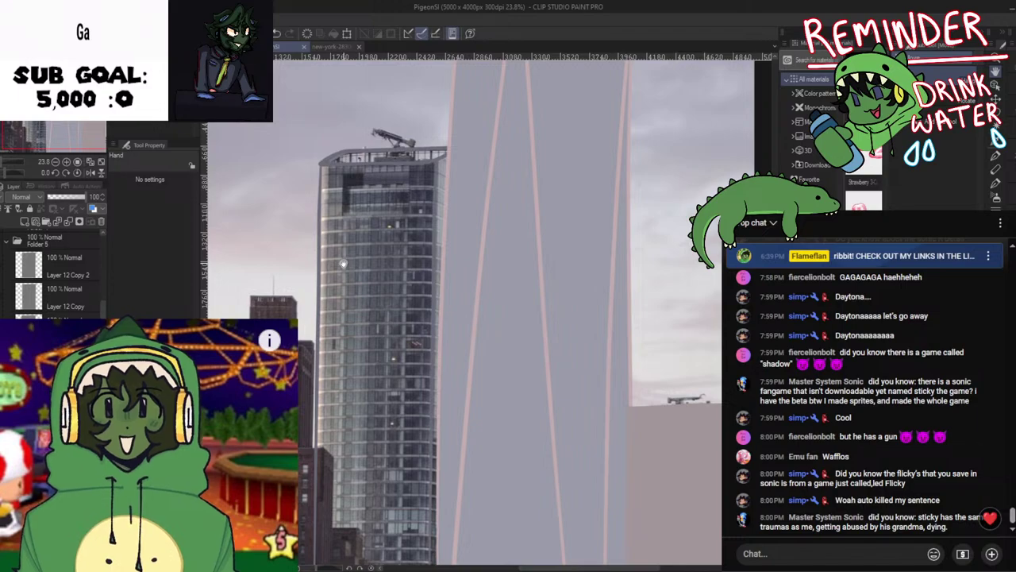
scroll(343, 264, "down", 3)
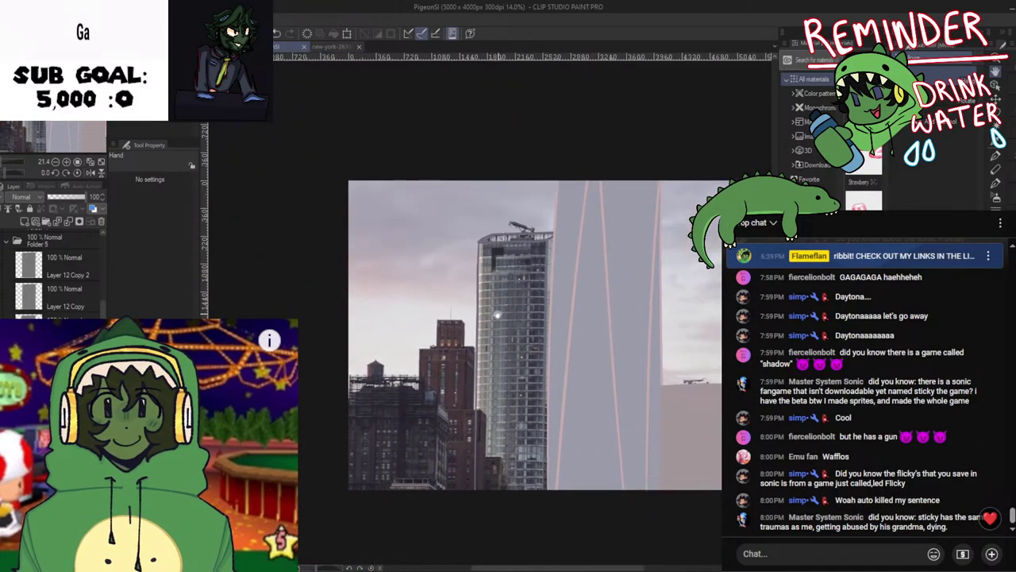
scroll(497, 314, "up", 3)
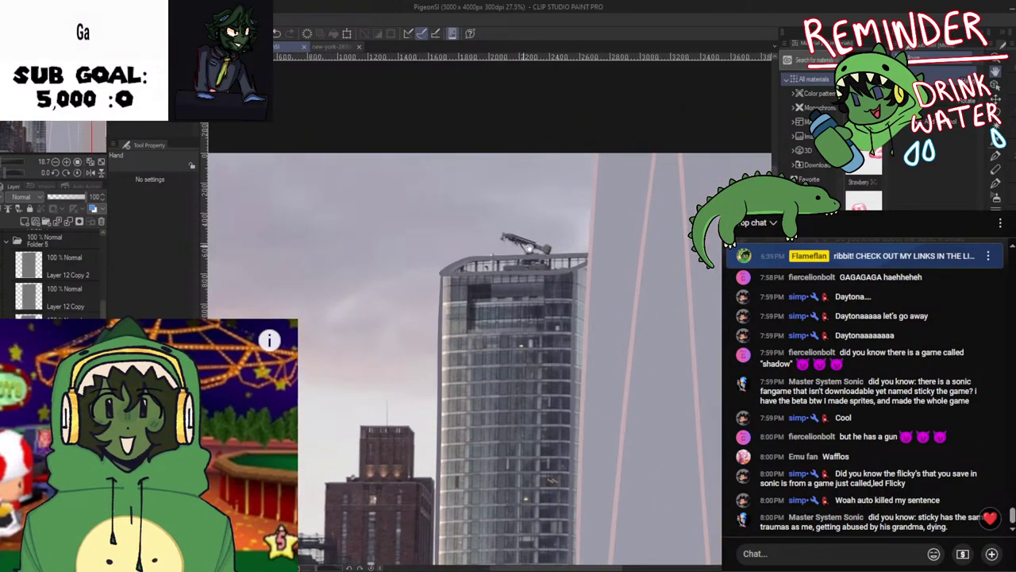
scroll(486, 347, "up", 2)
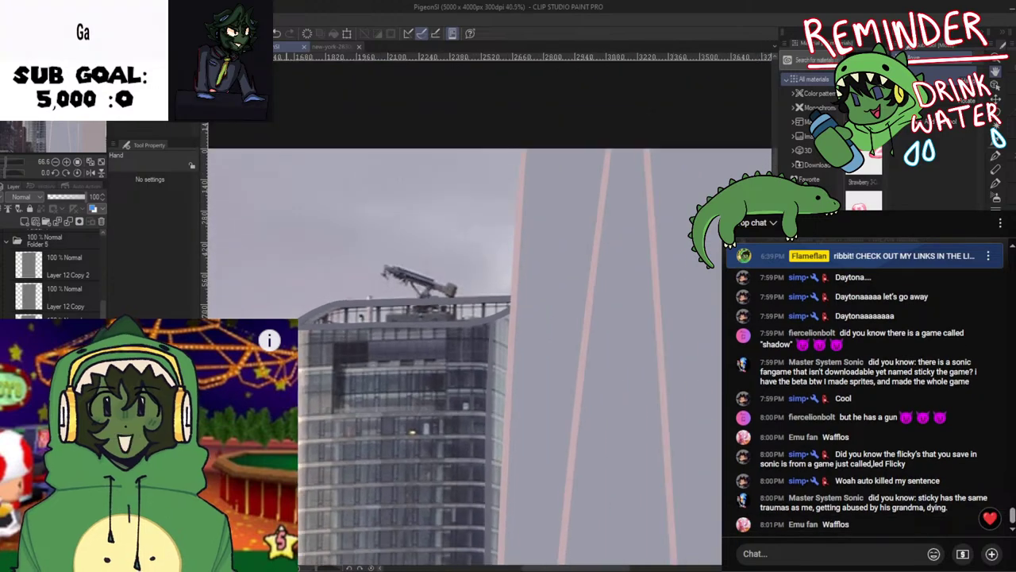
scroll(55, 270, "down", 1)
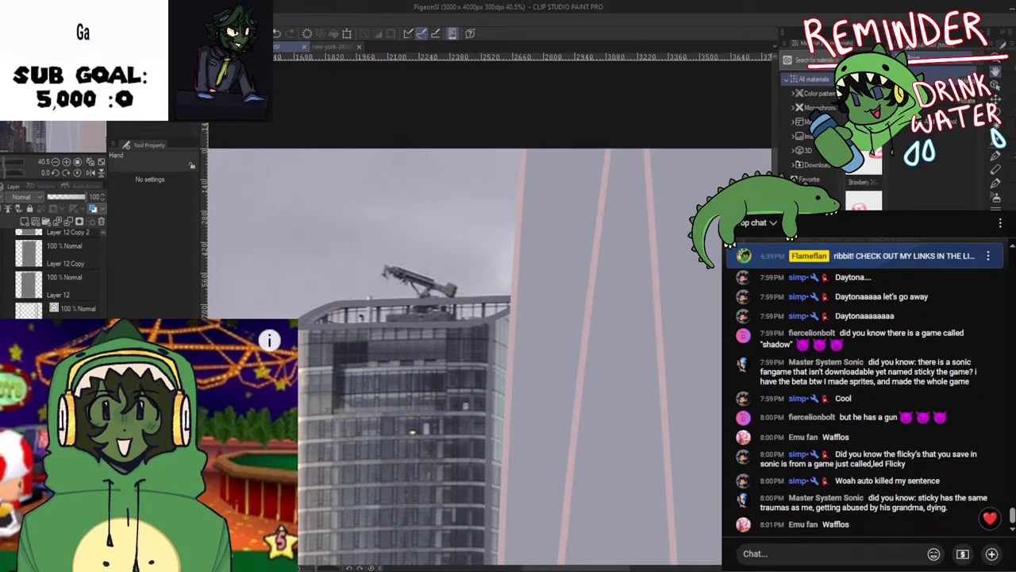
Hide the reference photo to leave the tower line art on the flat purple background
left_click(3, 340)
left_click_drag(365, 394, 429, 346)
scroll(461, 343, "down", 2)
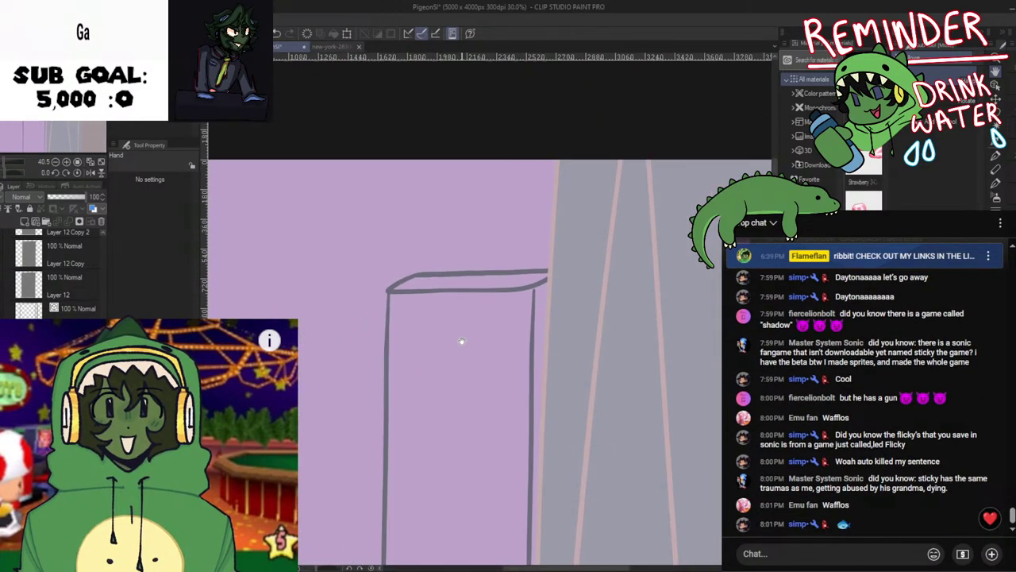
scroll(512, 316, "up", 2)
Inspect the vector points of the curved tower's right edge and roof outline, and switch to the Redraw vector line tool
left_click(537, 254, "ctrl")
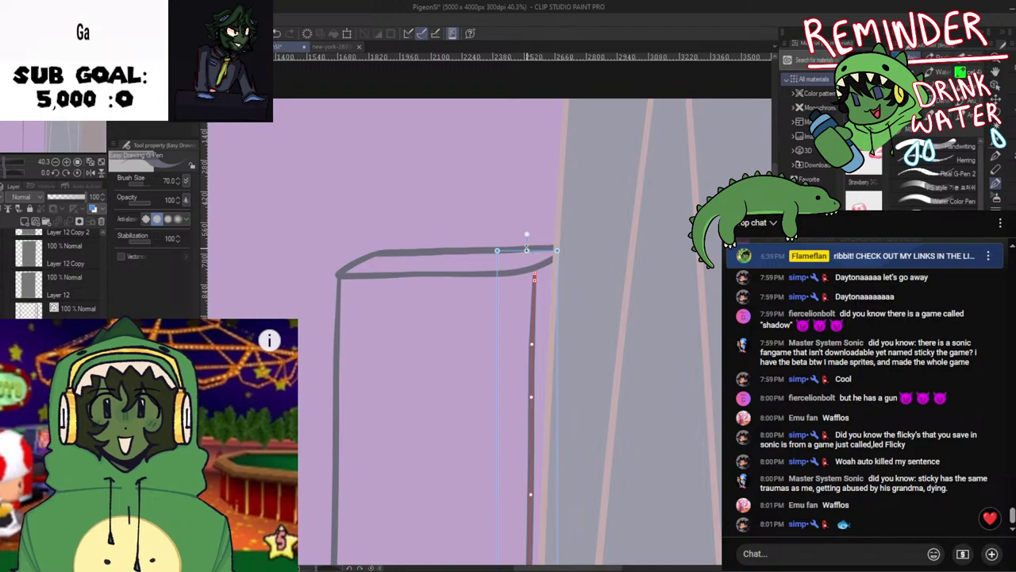
left_click(452, 277, "ctrl")
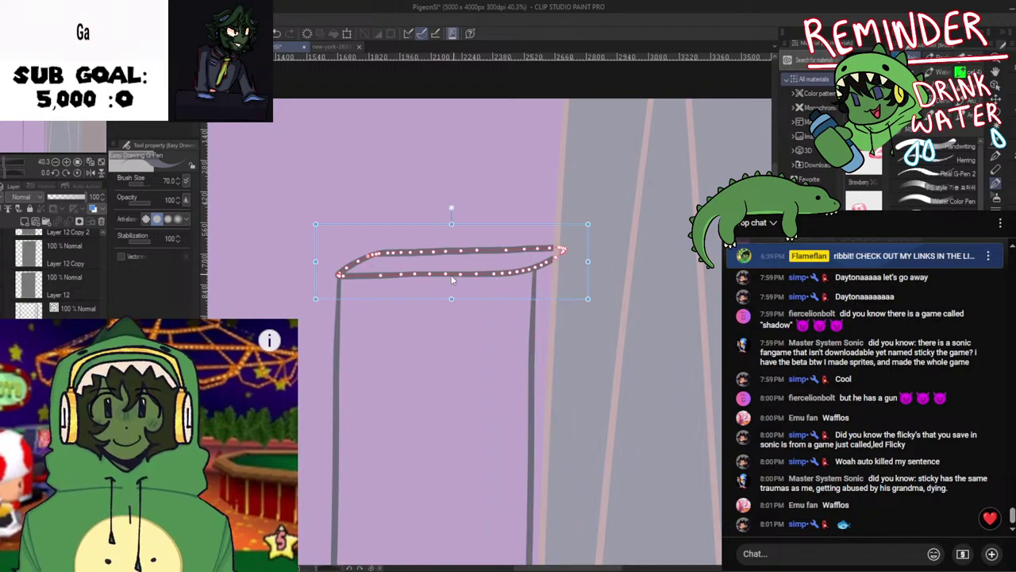
scroll(452, 277, "up", 5)
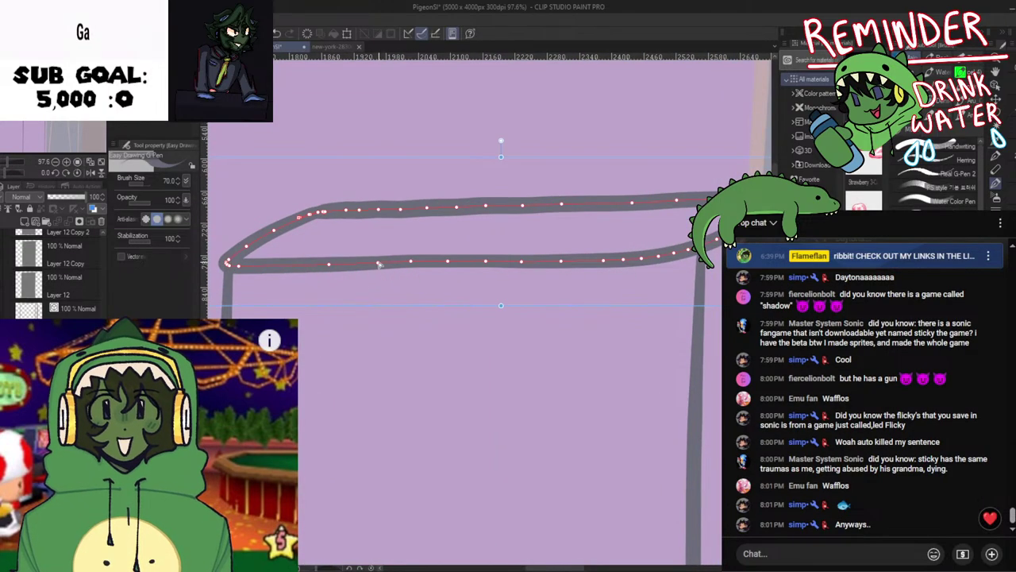
key("y")
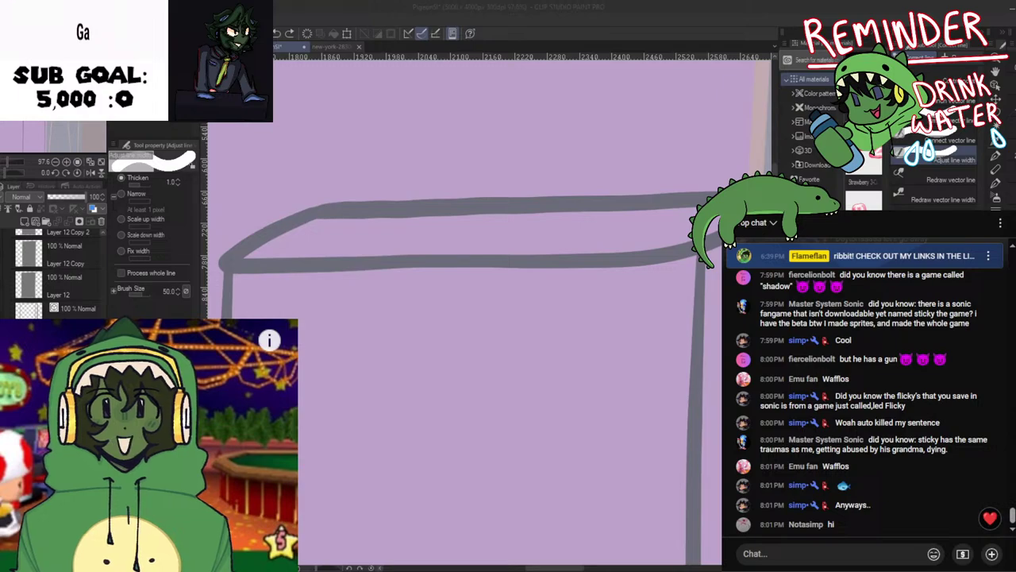
left_click_drag(555, 362, 570, 385)
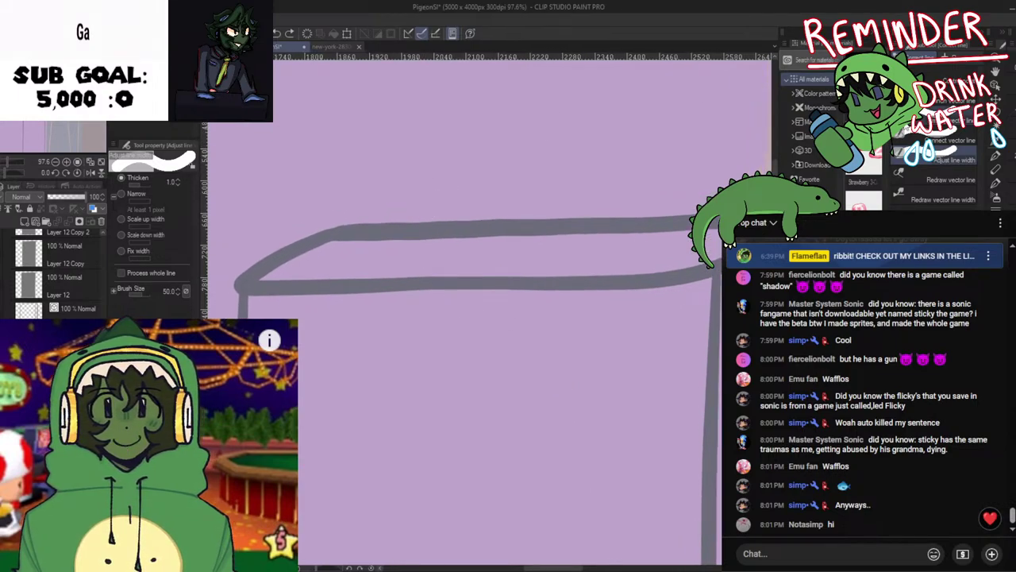
left_click(944, 141)
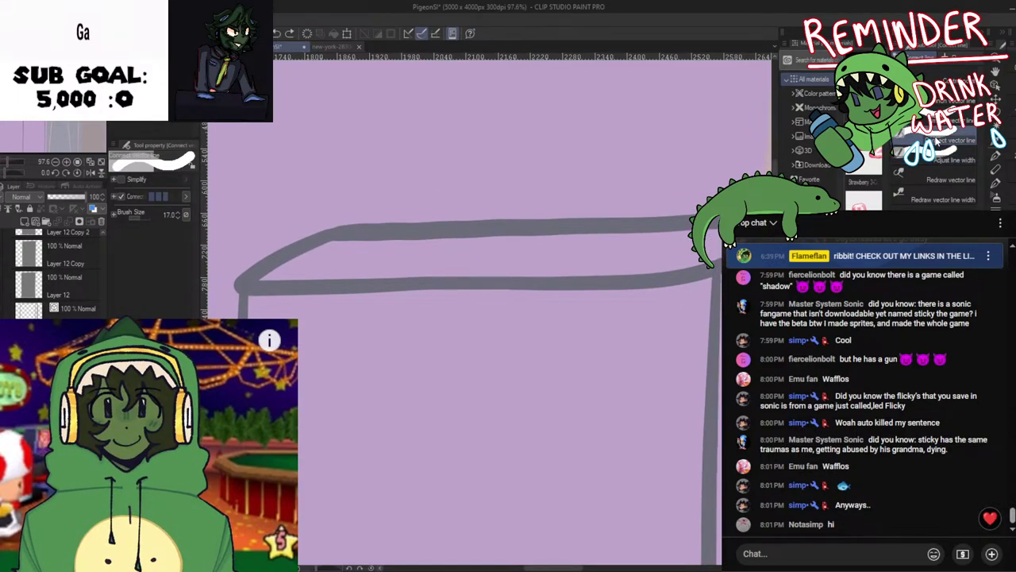
left_click(921, 182)
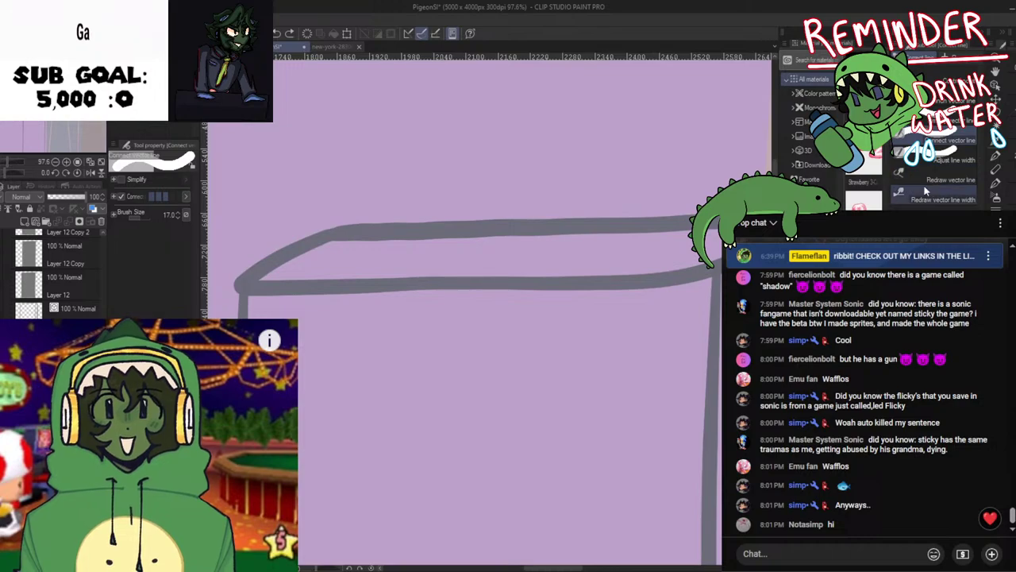
Try redrawing sections of the roof outline's front edge with Redraw vector line, undoing each stroke
mouse_move(242, 285)
left_mouse_down()
mouse_move(470, 287)
mouse_move(707, 270)
left_mouse_up()
key("ctrl+z")
left_click_drag(428, 287, 475, 294)
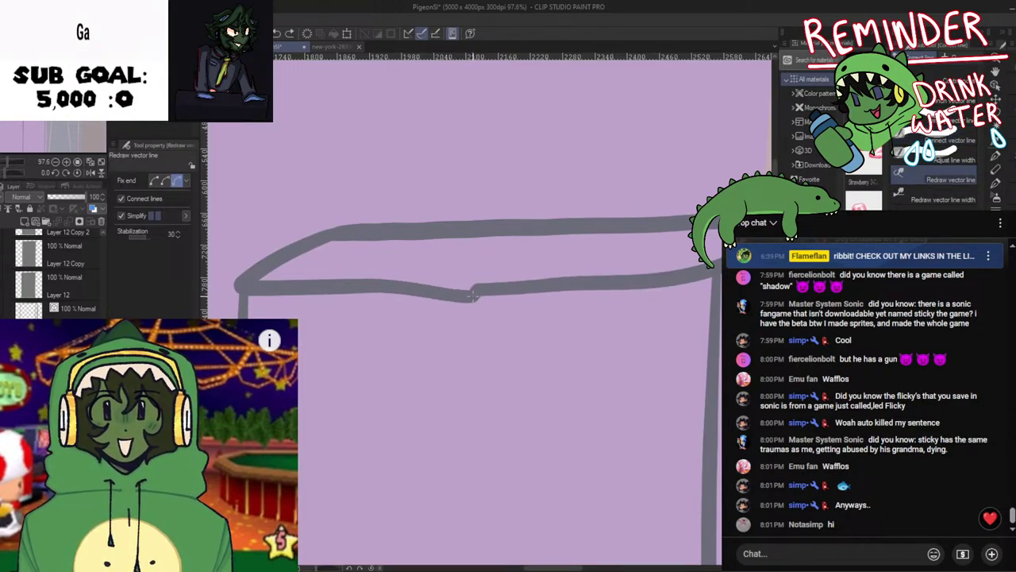
key("ctrl+z")
left_click_drag(333, 285, 476, 294)
key("ctrl+z")
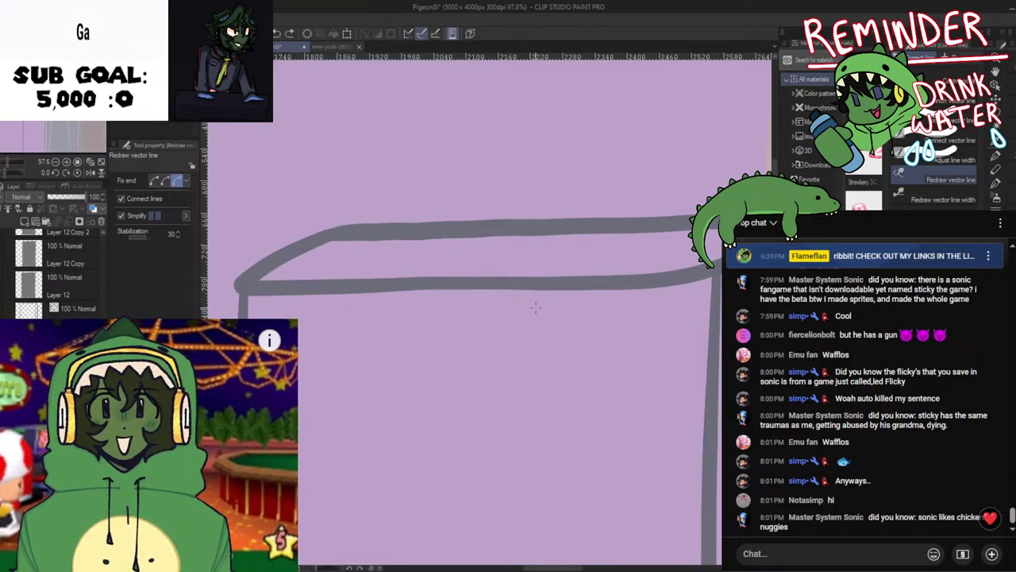
Redraw the roof outline's front edge as one long stroke from near the left corner to the right vertical edge
left_click_drag(325, 286, 551, 295)
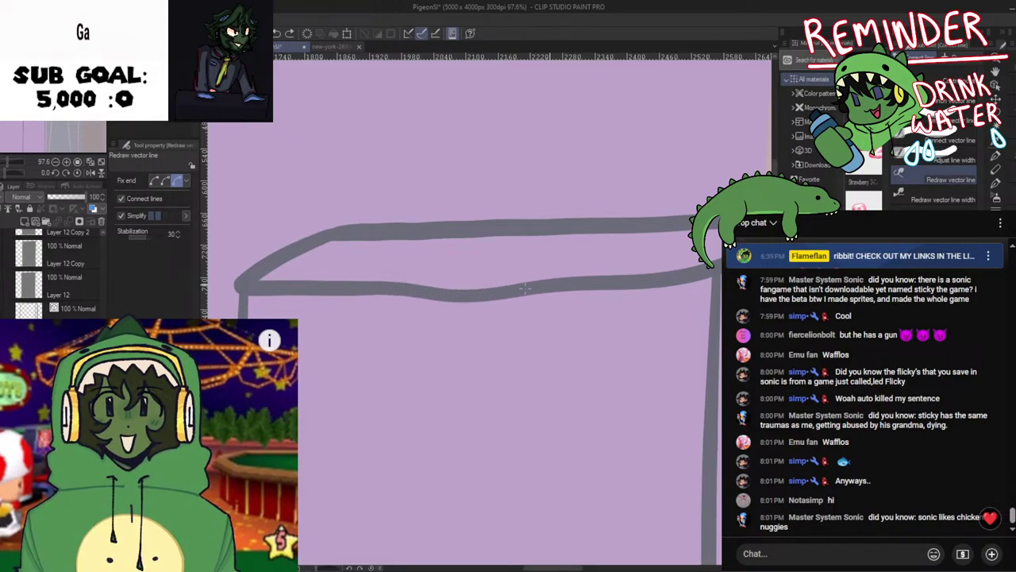
key("ctrl+z")
left_click_drag(338, 285, 689, 280)
key("ctrl+z")
left_click_drag(282, 288, 671, 279)
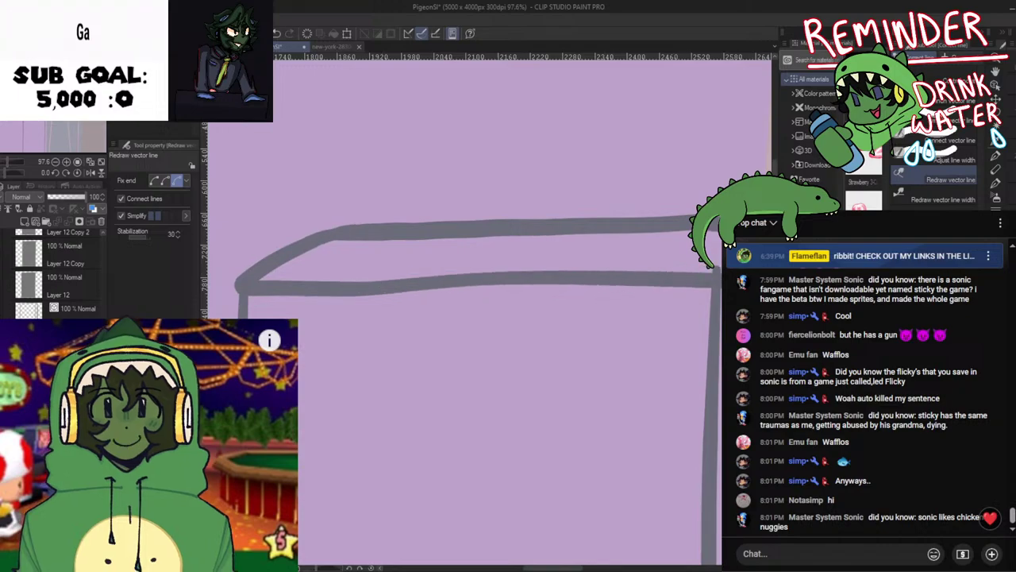
Try redrawing the roof outline's front edge between its left third and the right vertical edge, undoing each stroke
key("ctrl+z")
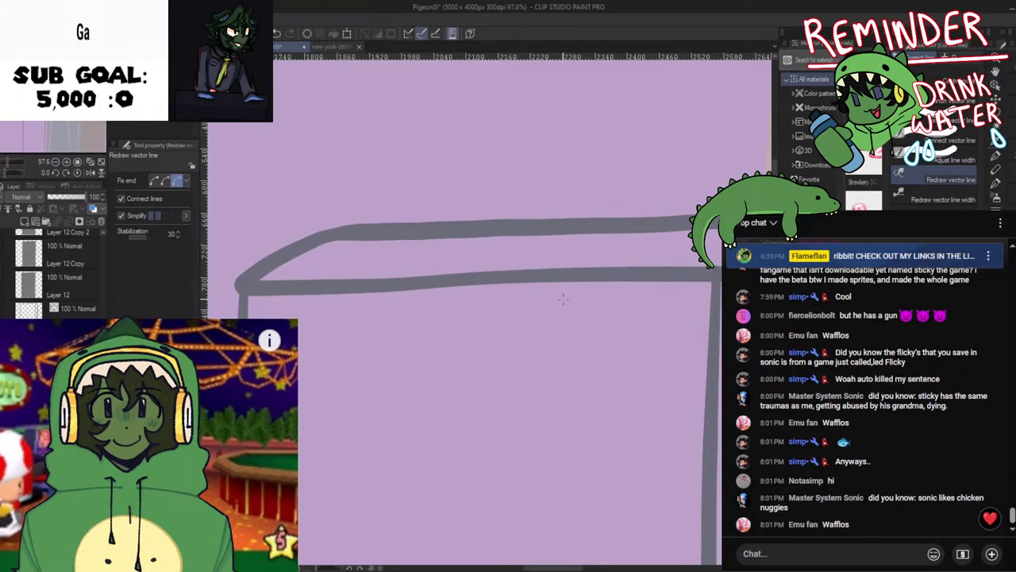
key("ctrl+z")
left_click_drag(372, 286, 701, 283)
key("ctrl+z")
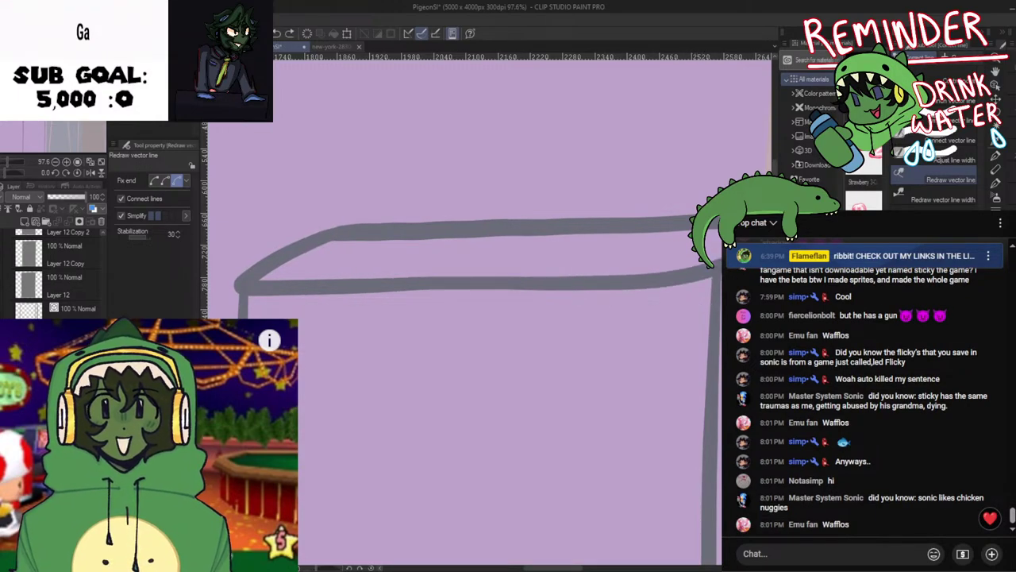
key("ctrl+z")
left_click_drag(397, 289, 660, 277)
key("ctrl+z")
key("ctrl+z")
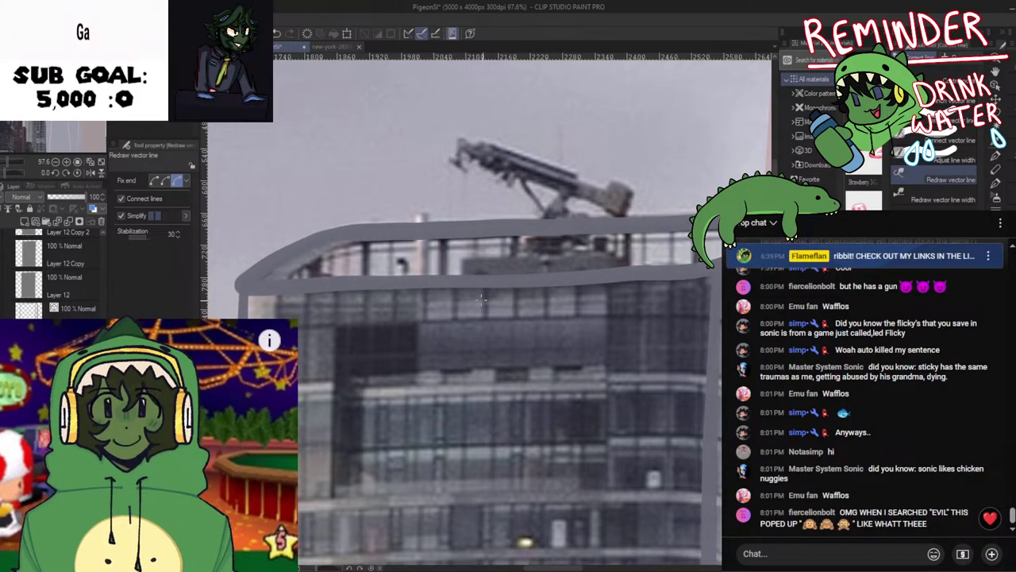
Redraw the right half of the roof's front edge over the visible reference photo so it curves gently upward
left_click_drag(457, 286, 695, 272)
left_click_drag(534, 283, 697, 270)
key("ctrl+z")
key("ctrl+z")
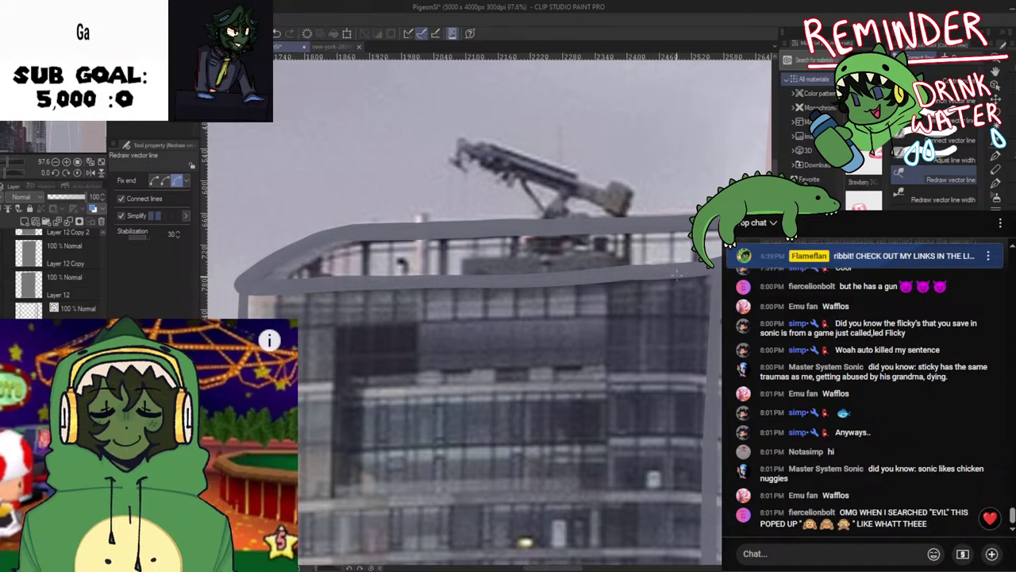
key("ctrl+z")
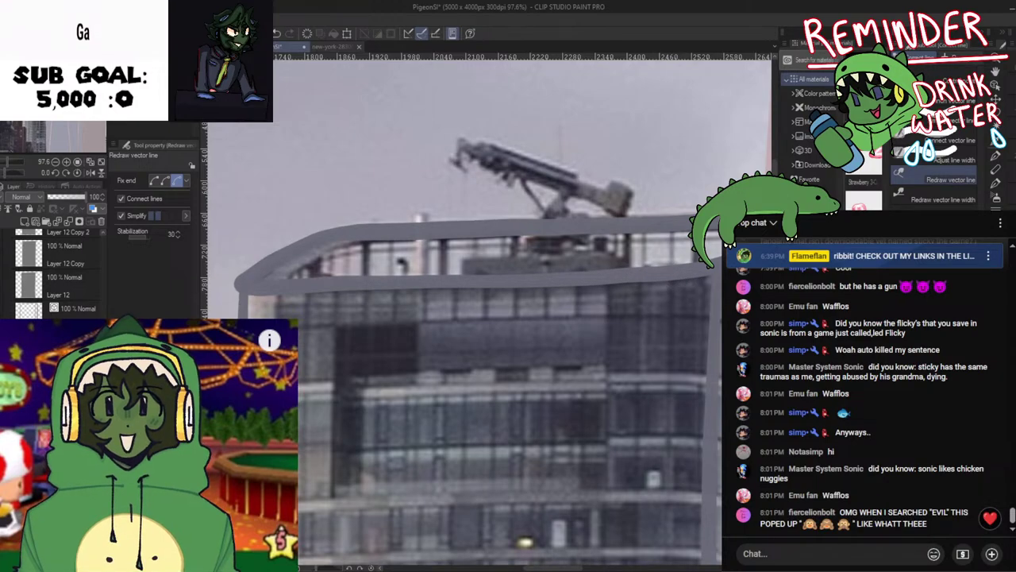
Hide the reference photo, smooth the left half of the roof's front edge with Redraw vector line, and save the file
left_click(5, 370)
key("ctrl")
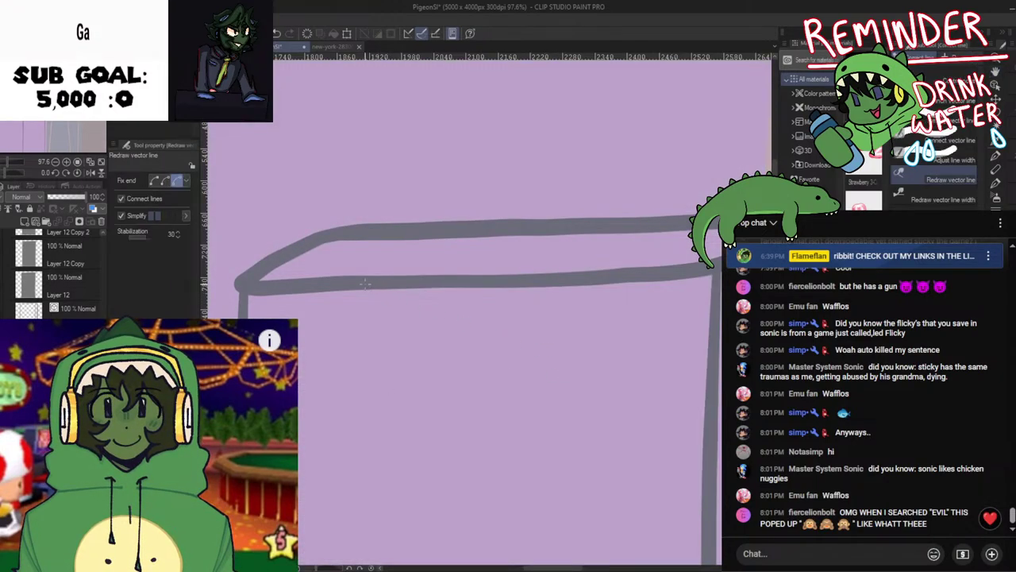
left_click_drag(365, 284, 482, 285)
key("ctrl+z")
key("ctrl+s")
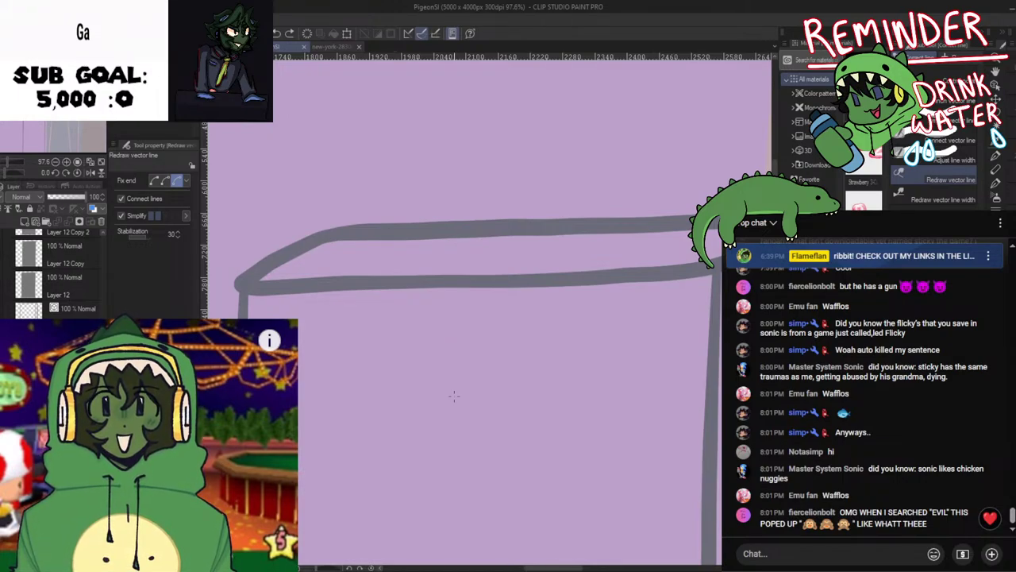
Thicken the tower's outline with the Adjust line width tool set to Thicken 1.0
key("h")
key("space")
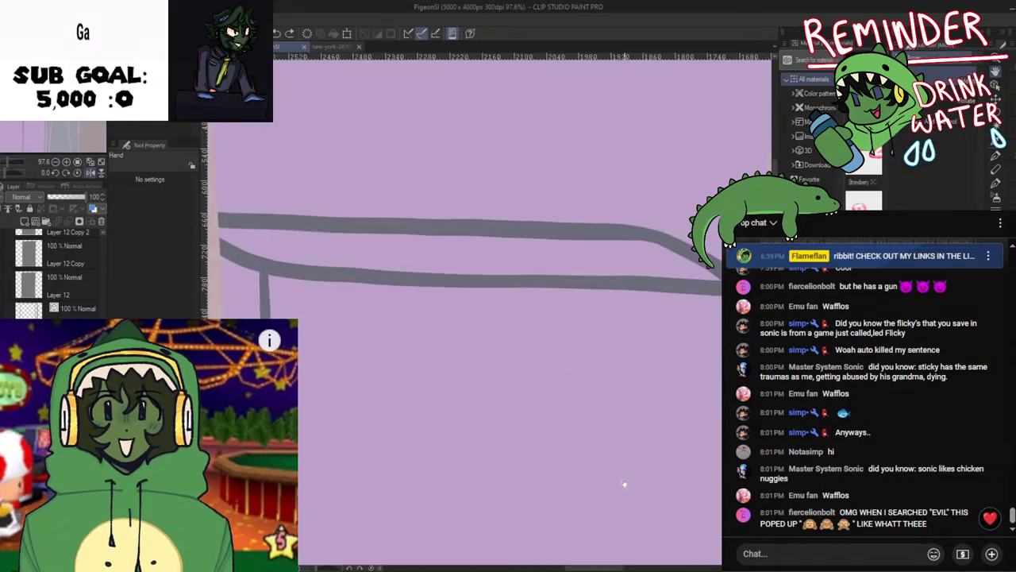
key("h")
scroll(525, 463, "down", 4)
scroll(502, 488, "down", 1)
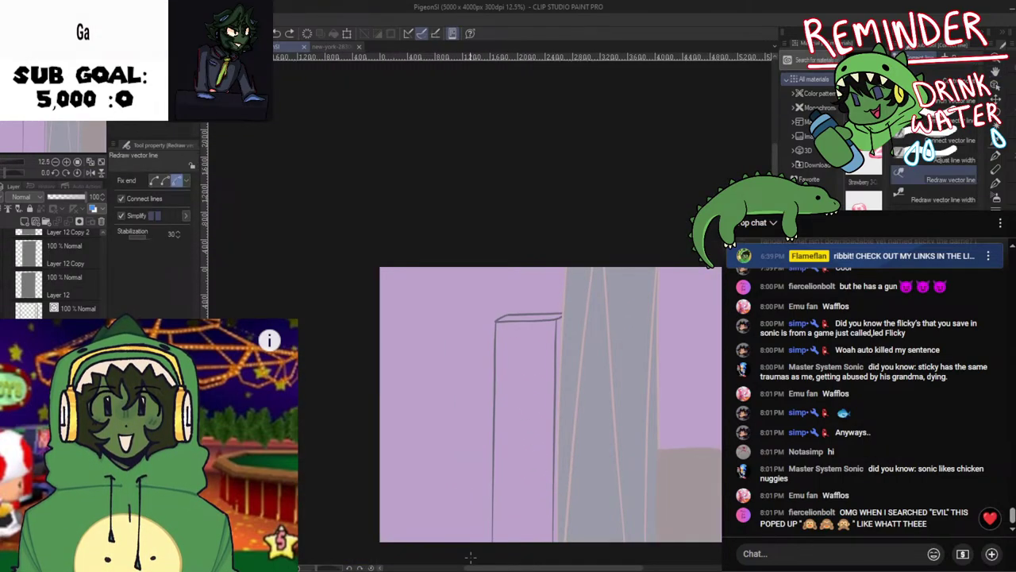
left_click(948, 160)
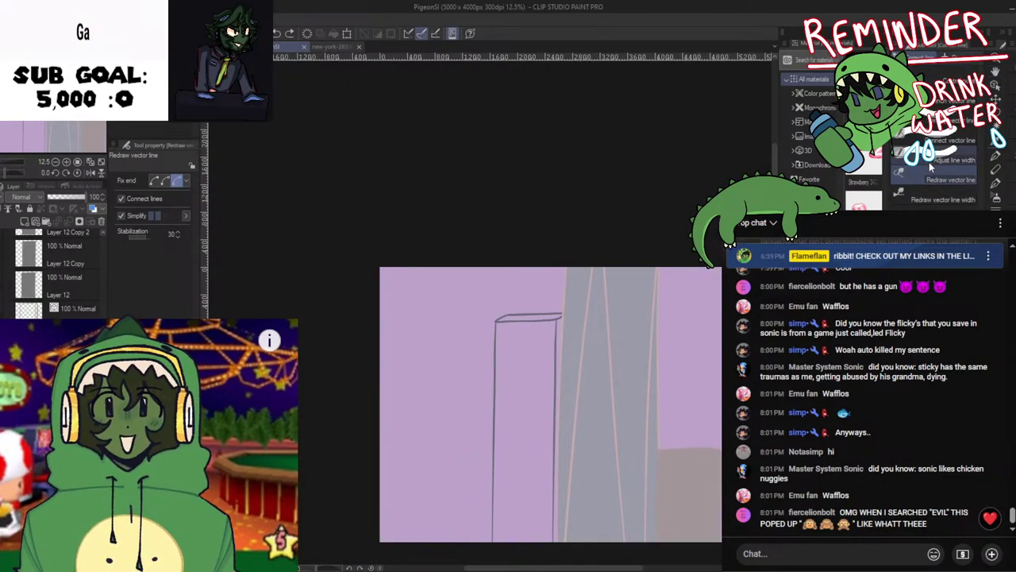
scroll(476, 468, "down", 6)
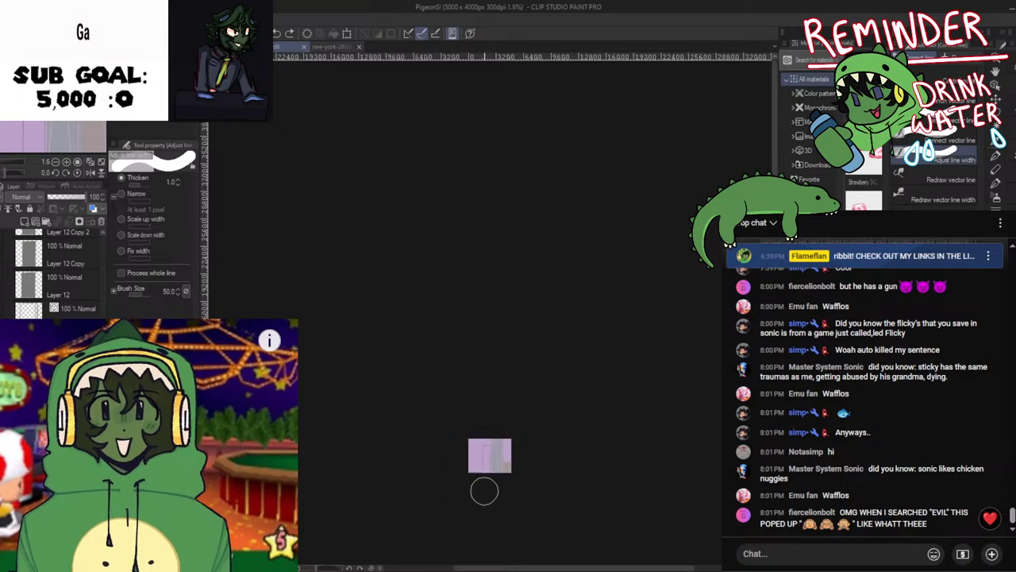
scroll(490, 467, "up", 6)
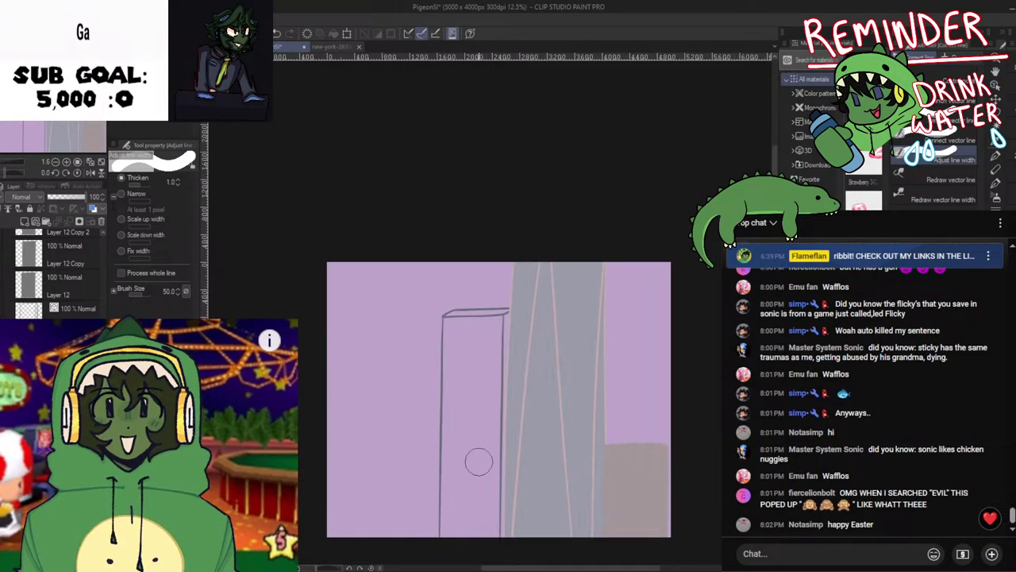
scroll(484, 475, "down", 2)
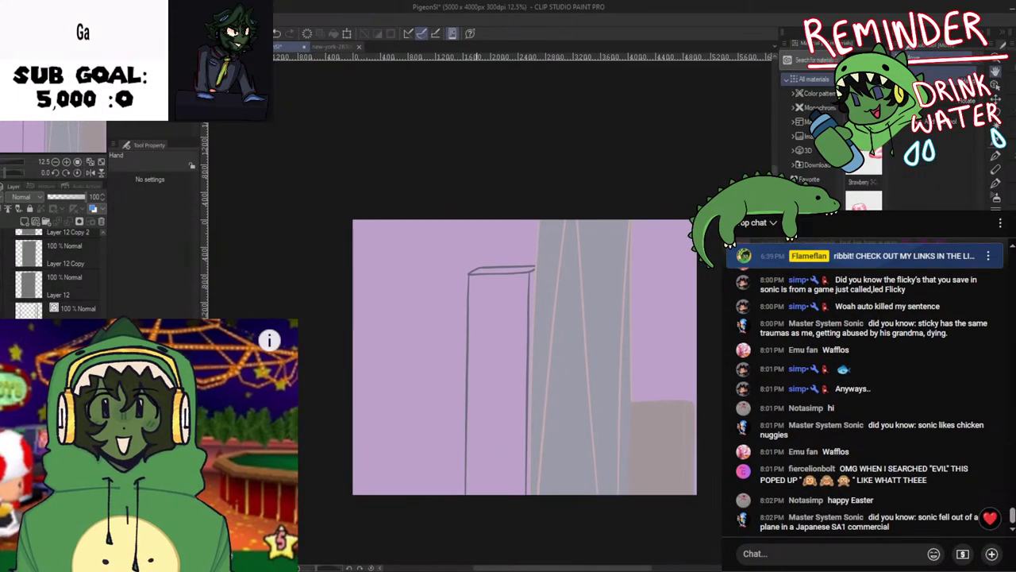
key("space")
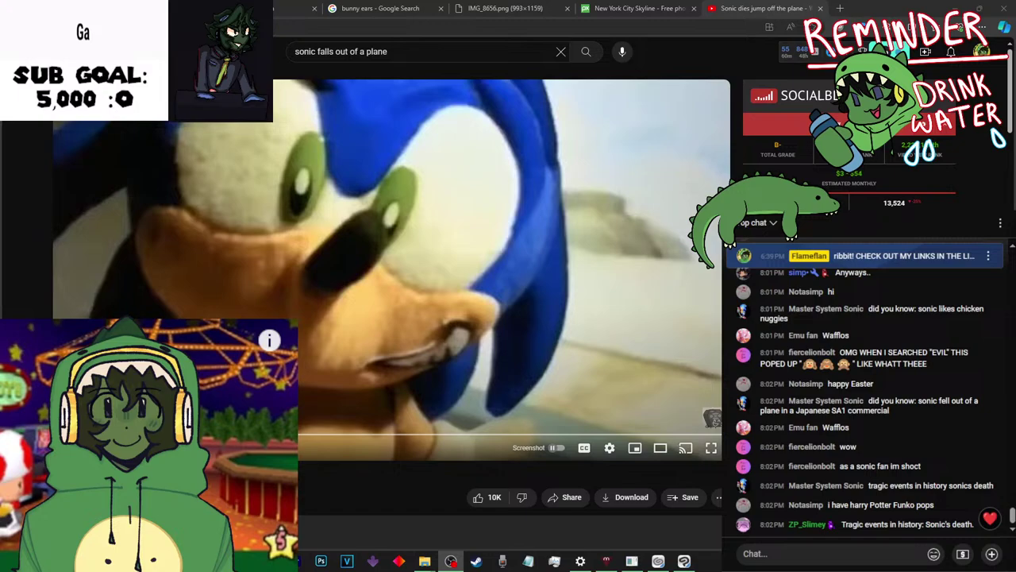
View the Sonic video full screen in the browser, and switch back to Clip Studio Paint
left_click(344, 270)
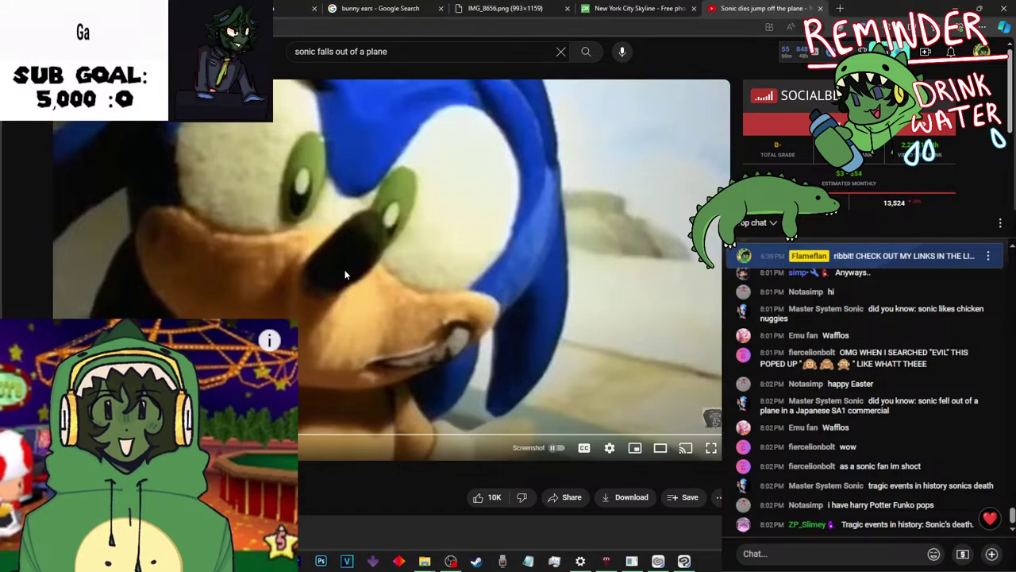
left_click(710, 447)
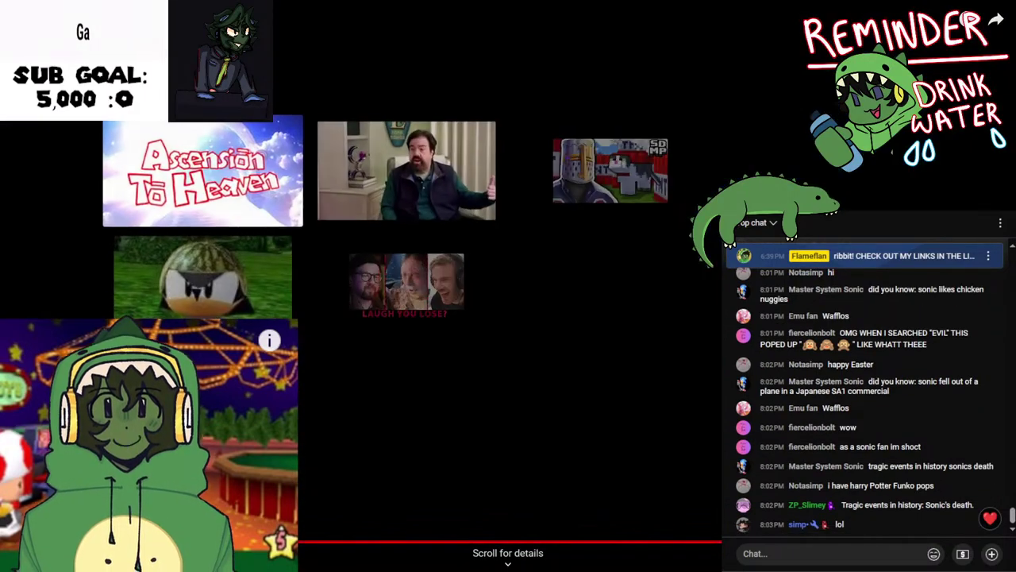
key("alt+Tab")
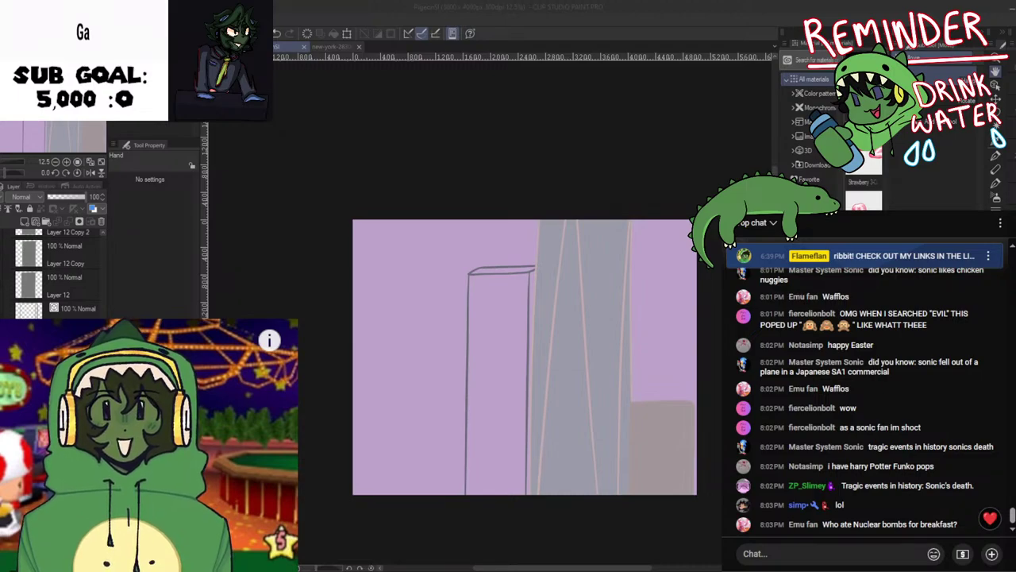
Thicken the tower's vertical edges and roof lines again with Adjust line width at 1.0
scroll(544, 268, "up", 3)
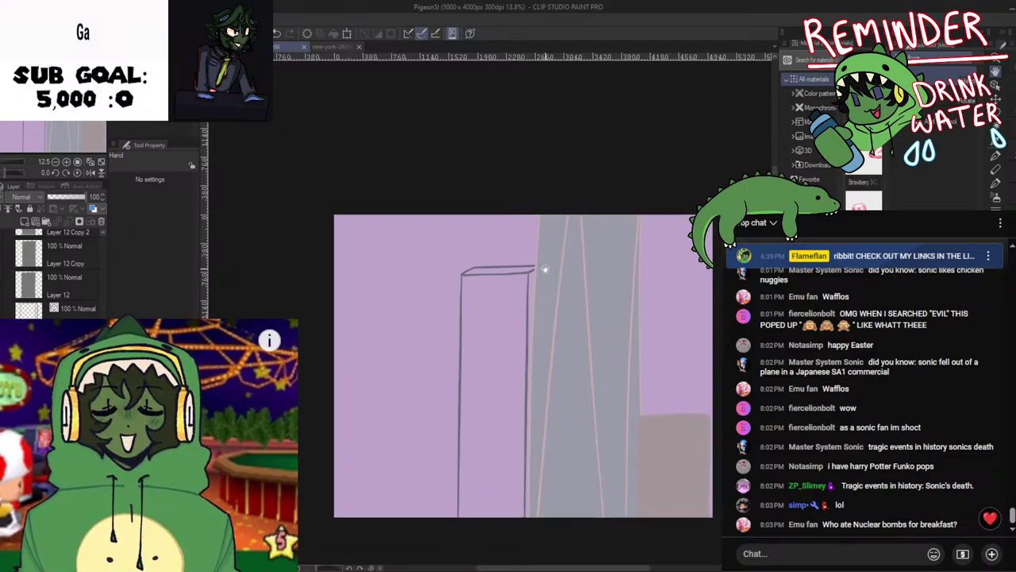
scroll(548, 314, "down", 3)
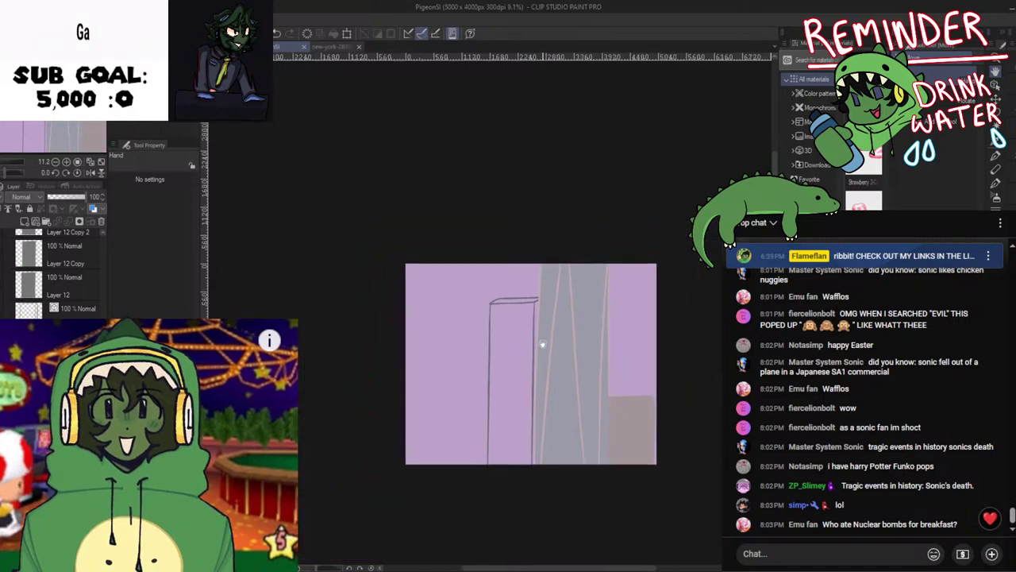
scroll(542, 343, "up", 3)
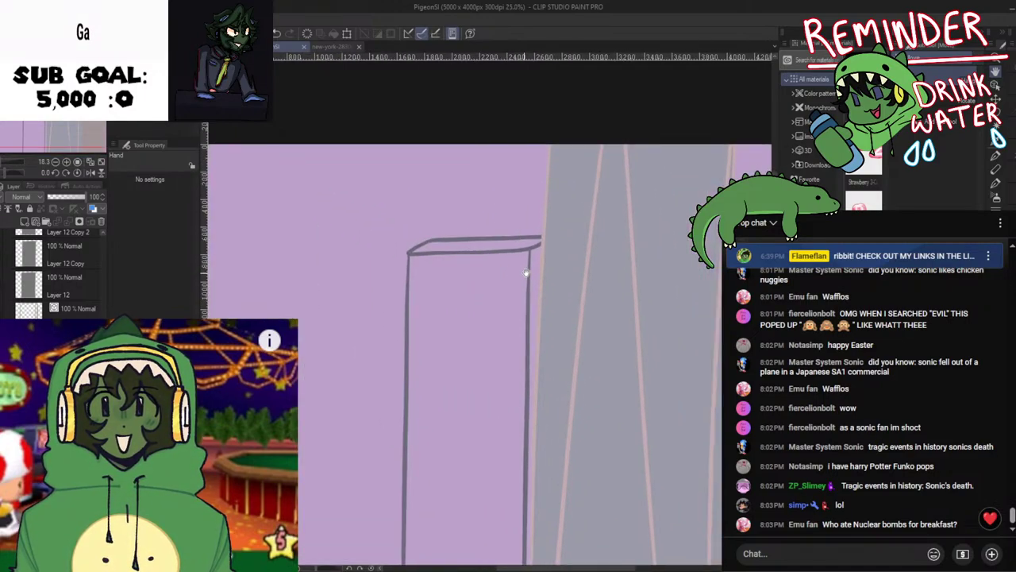
scroll(534, 321, "down", 5)
scroll(533, 322, "up", 4)
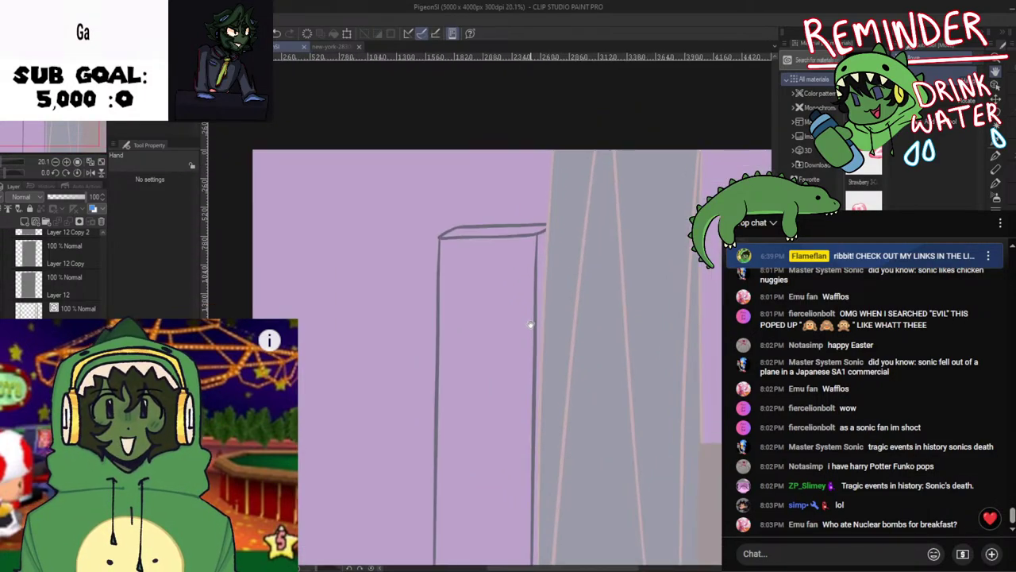
scroll(530, 324, "up", 2)
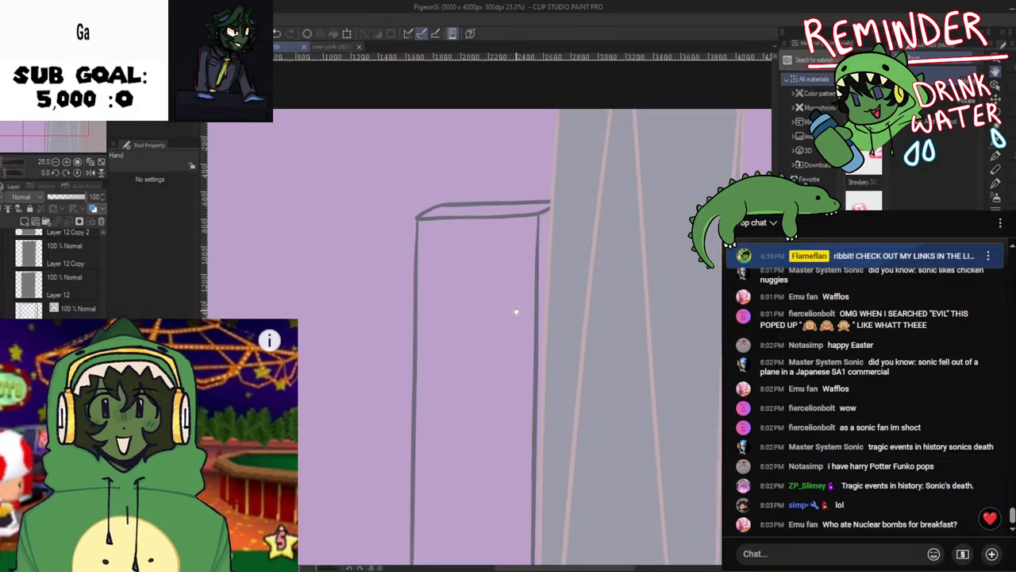
key("y")
left_click(416, 235)
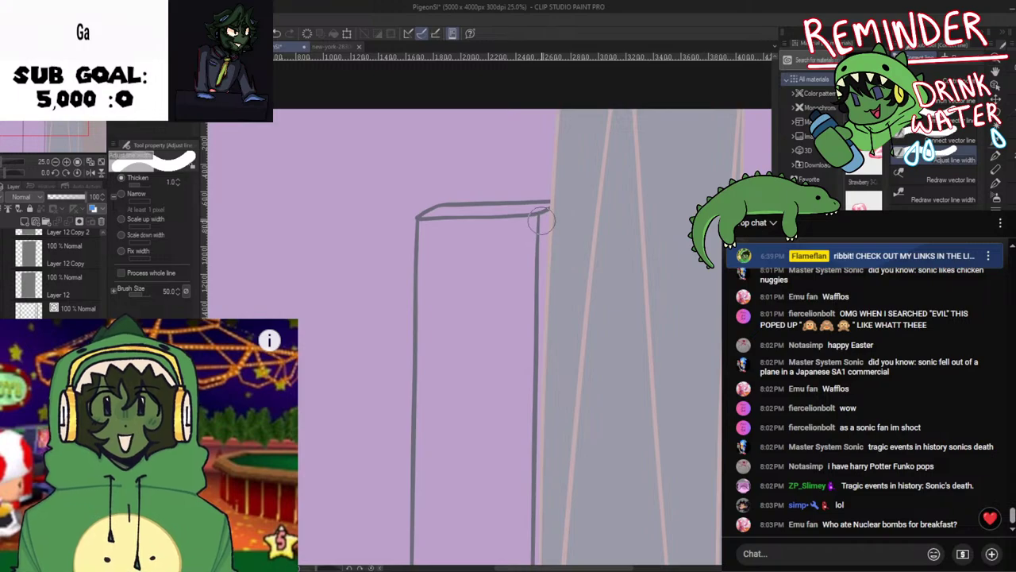
scroll(513, 331, "down", 4)
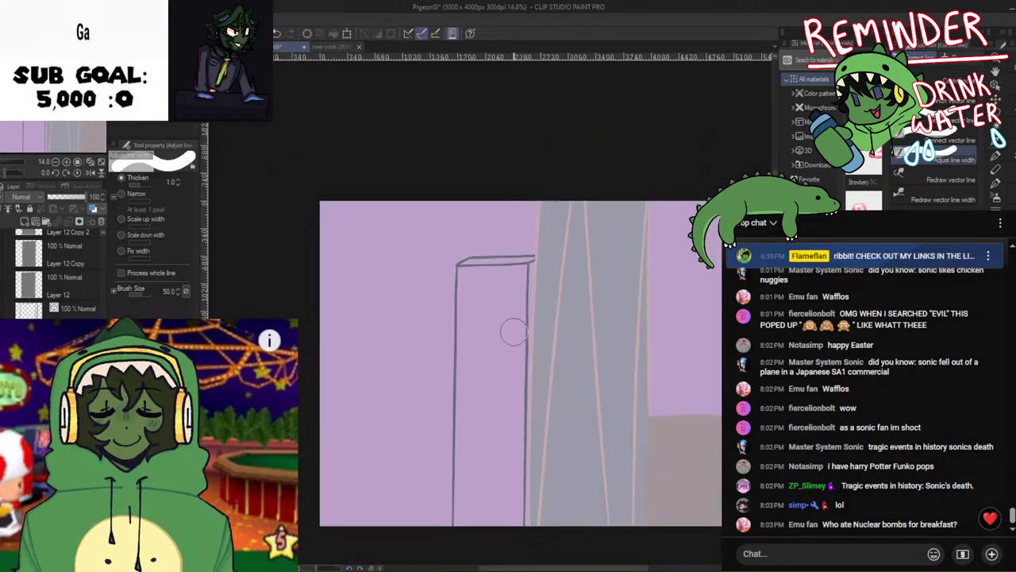
Switch Adjust line width to Narrow at 1.0 and thin the tower's outline
left_click(121, 195)
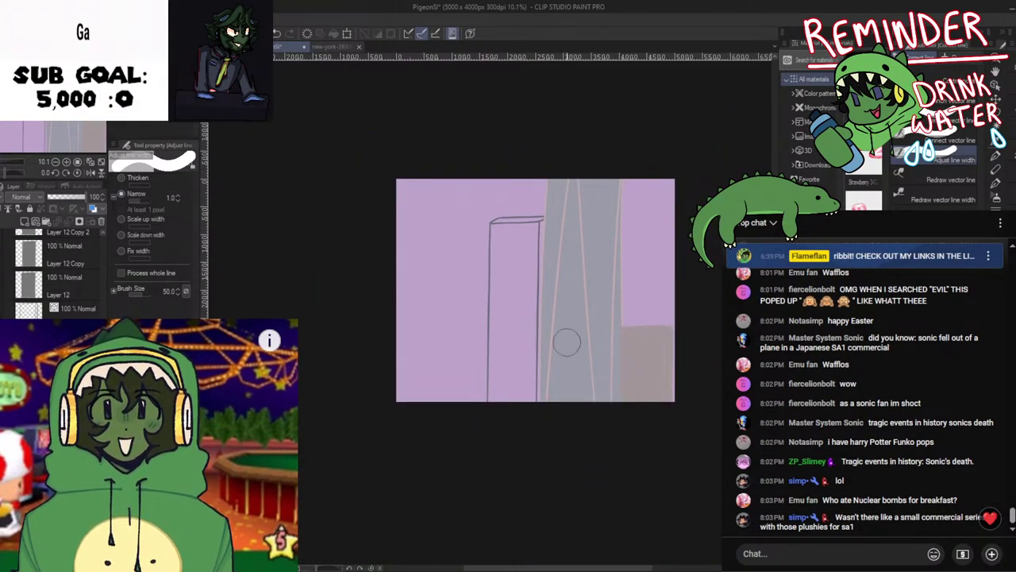
scroll(536, 317, "down", 1)
scroll(535, 317, "up", 1)
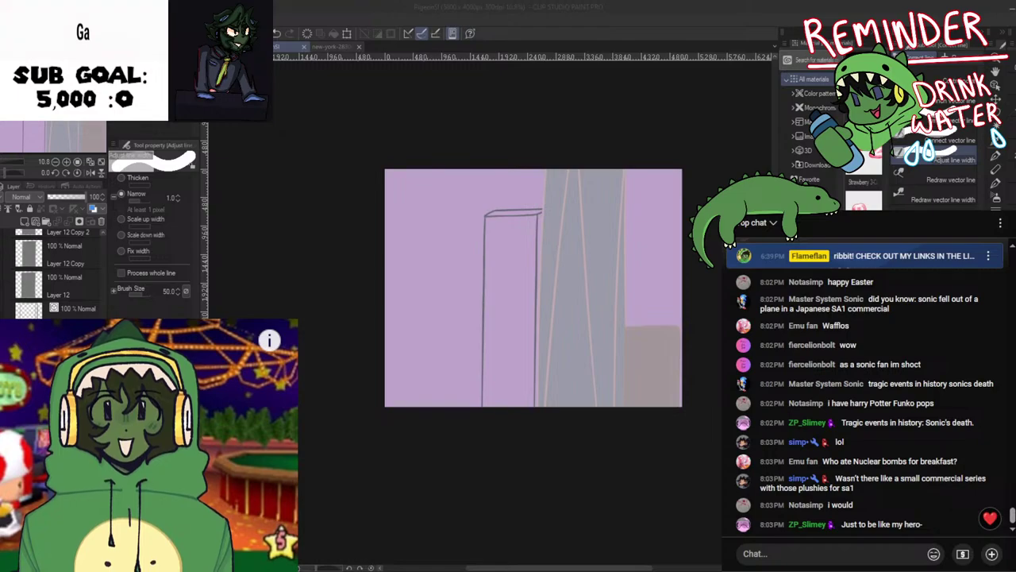
scroll(608, 432, "up", 2)
left_click_drag(560, 343, 566, 451)
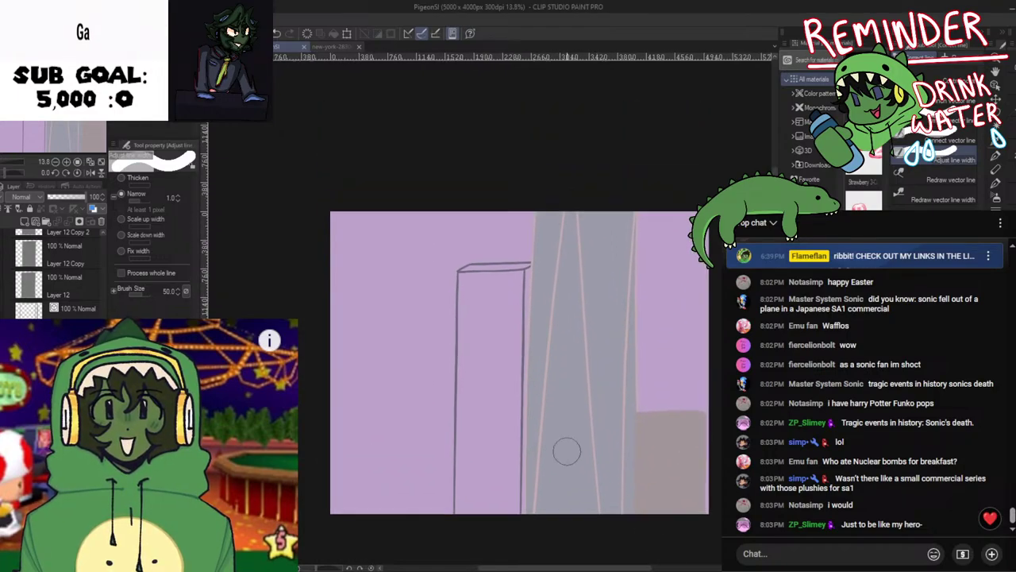
Switch to Redraw vector line and try redrawing the roof's front edge across the tower's full width, undoing the strokes
scroll(567, 451, "up", 5)
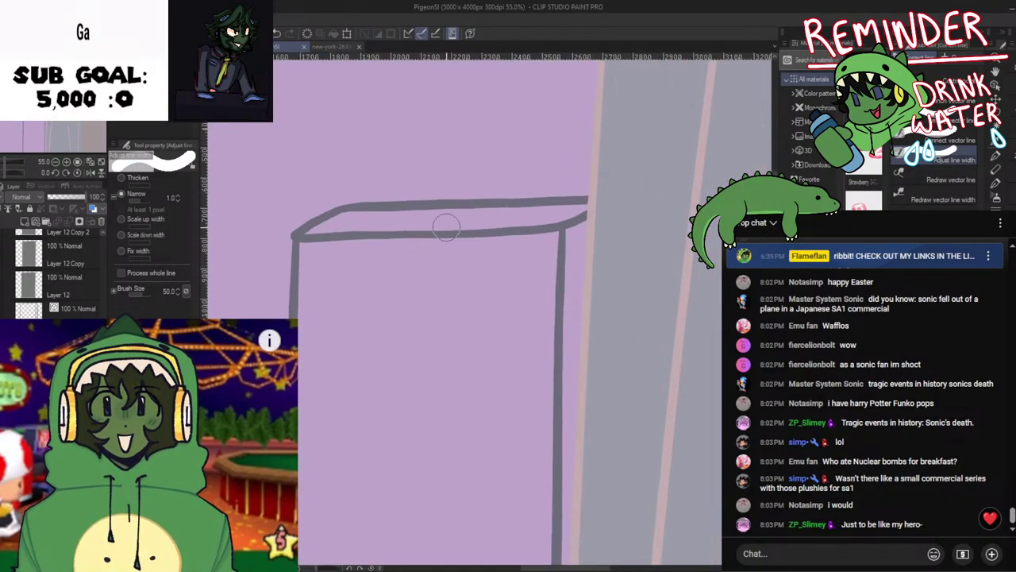
left_click(873, 181)
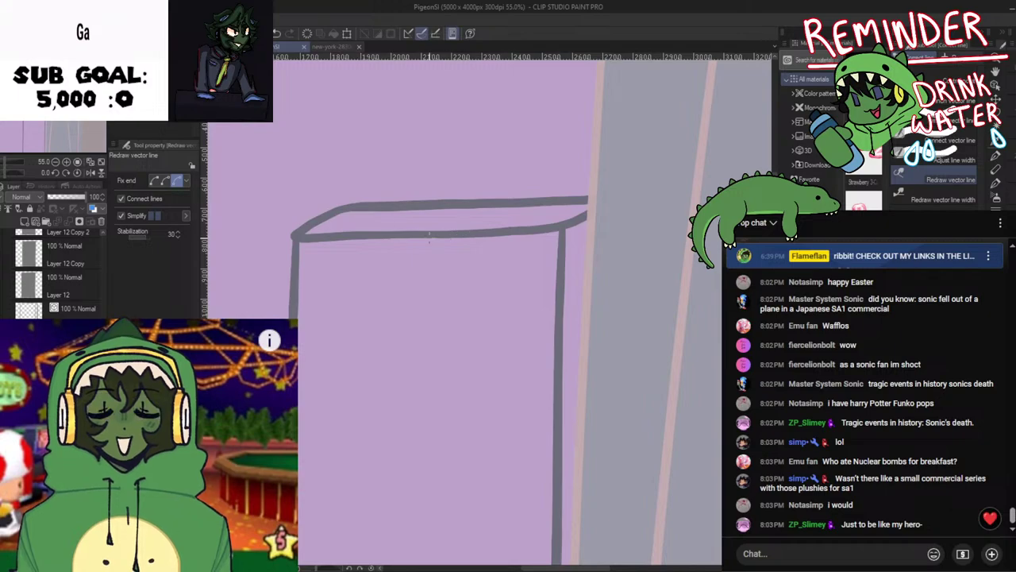
mouse_move(301, 237)
left_mouse_down()
mouse_move(570, 224)
mouse_move(587, 213)
left_mouse_up()
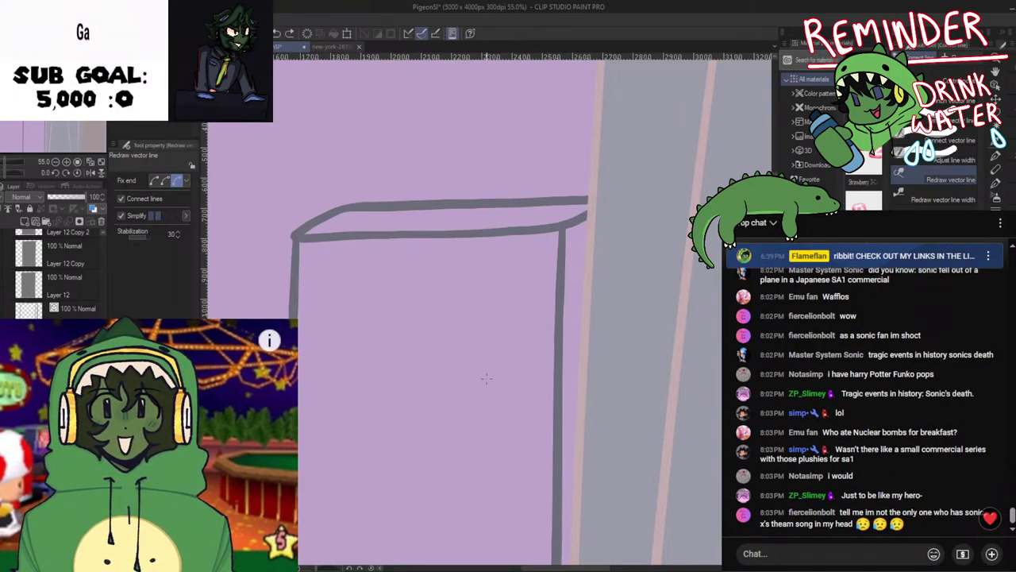
mouse_move(298, 237)
left_mouse_down()
mouse_move(486, 237)
mouse_move(587, 215)
mouse_move(451, 231)
mouse_move(587, 211)
left_mouse_up()
key("ctrl+z")
key("ctrl+z")
mouse_move(357, 234)
left_mouse_down()
mouse_move(548, 226)
mouse_move(587, 209)
left_mouse_up()
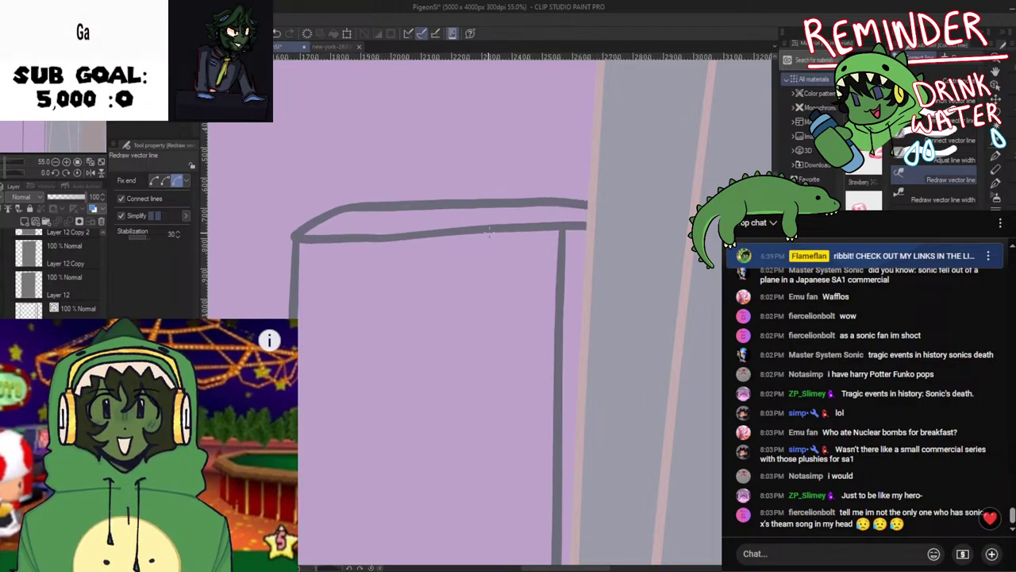
key("ctrl+z")
left_click_drag(300, 237, 497, 235)
key("ctrl+z")
mouse_move(299, 238)
left_mouse_down()
mouse_move(486, 239)
mouse_move(587, 213)
left_mouse_up()
key("ctrl+z")
left_click_drag(370, 239, 548, 240)
key("ctrl+z")
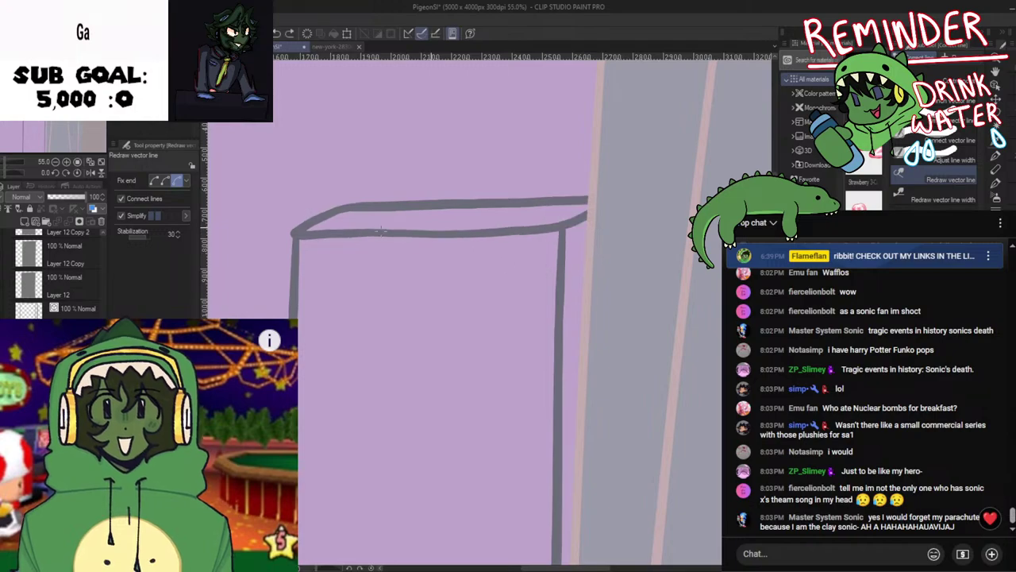
Redraw the roof's front edge as a nearly flat line curving up past the right vertical edge, undoing unwanted strokes
key("ctrl+z")
left_click_drag(366, 245, 548, 240)
key("ctrl+z")
key("ctrl+z")
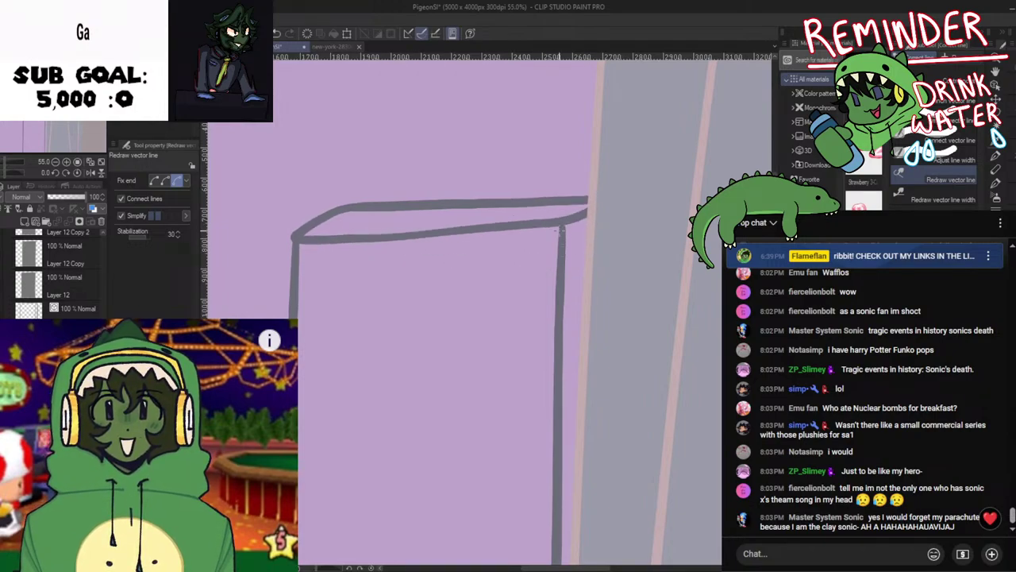
left_click_drag(376, 240, 549, 239)
left_click_drag(301, 237, 572, 231)
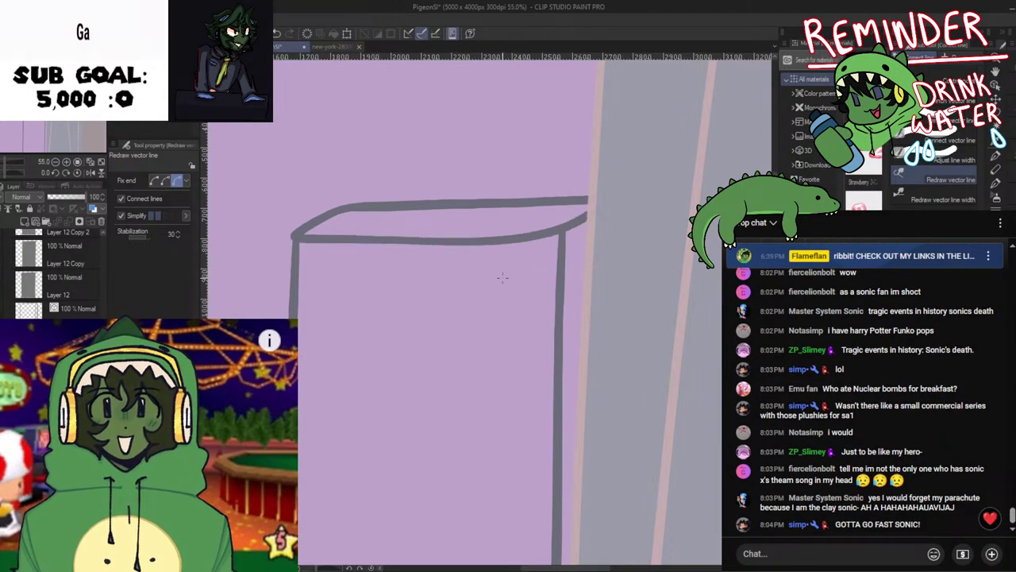
key("ctrl+z")
key("ctrl+z")
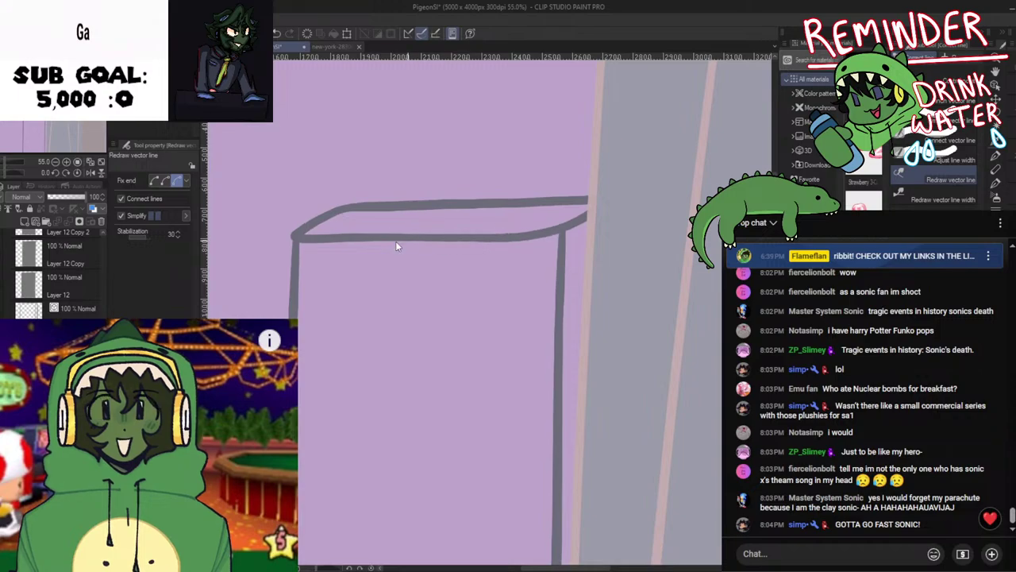
Retry redrawing the tower roof's front edge as a smooth, nearly flat line with a slight upward curve, undoing unwanted strokes
left_click_drag(394, 244, 544, 233)
key("ctrl+z")
key("ctrl+z")
key("ctrl+z")
key("ctrl+z")
key("ctrl+z")
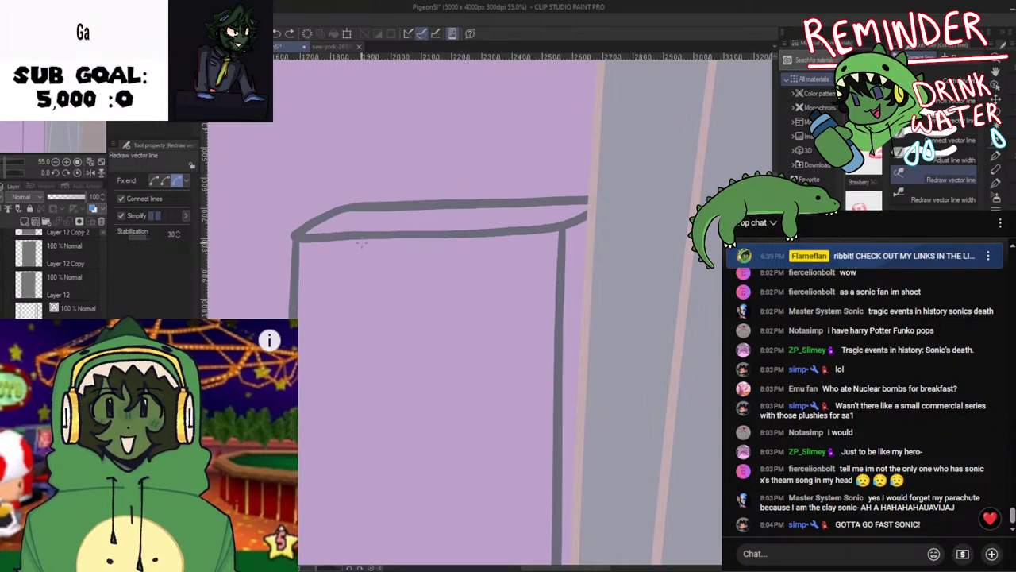
key("ctrl+z")
key("ctrl+z")
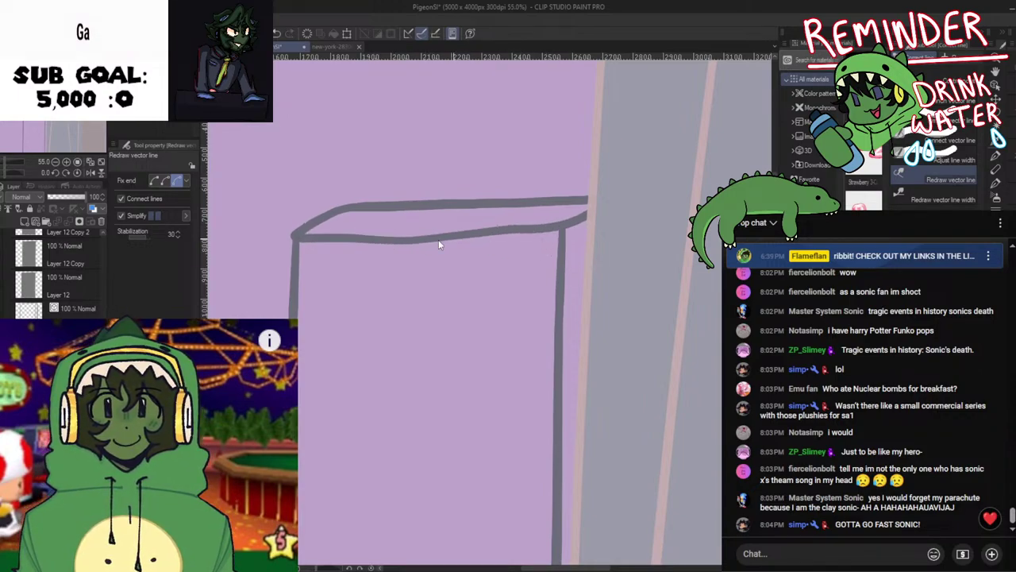
left_click_drag(334, 237, 556, 227)
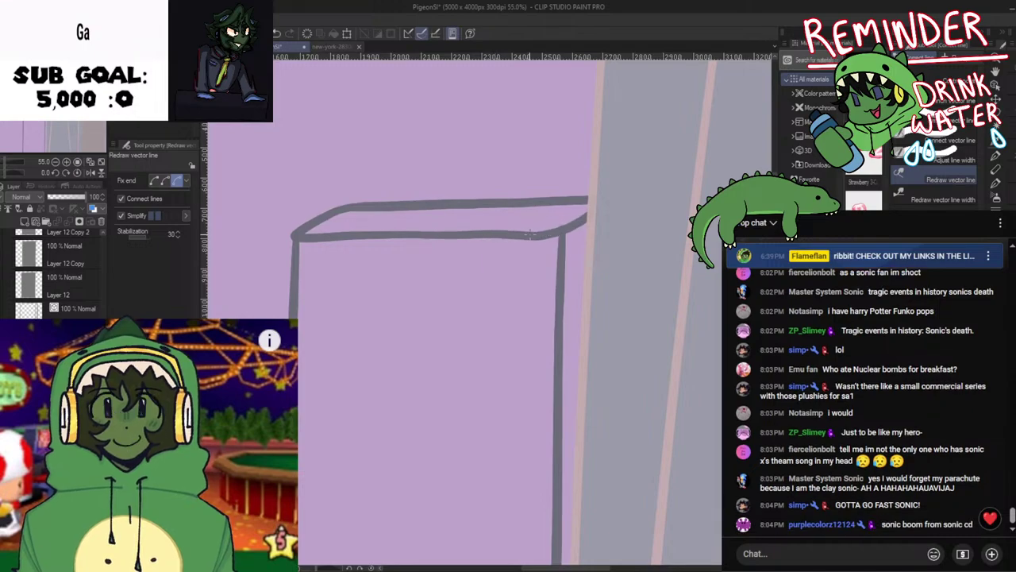
key("ctrl+z")
key("ctrl+z")
key("ctrl+z")
key("ctrl+z")
key("ctrl+z")
key("ctrl+z")
key("ctrl+z")
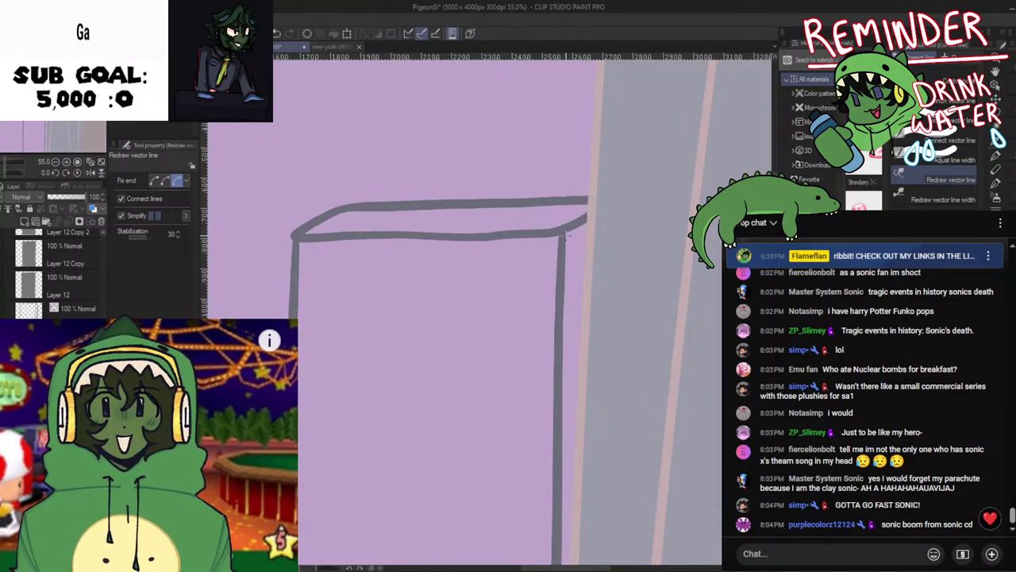
left_click_drag(464, 270, 453, 344)
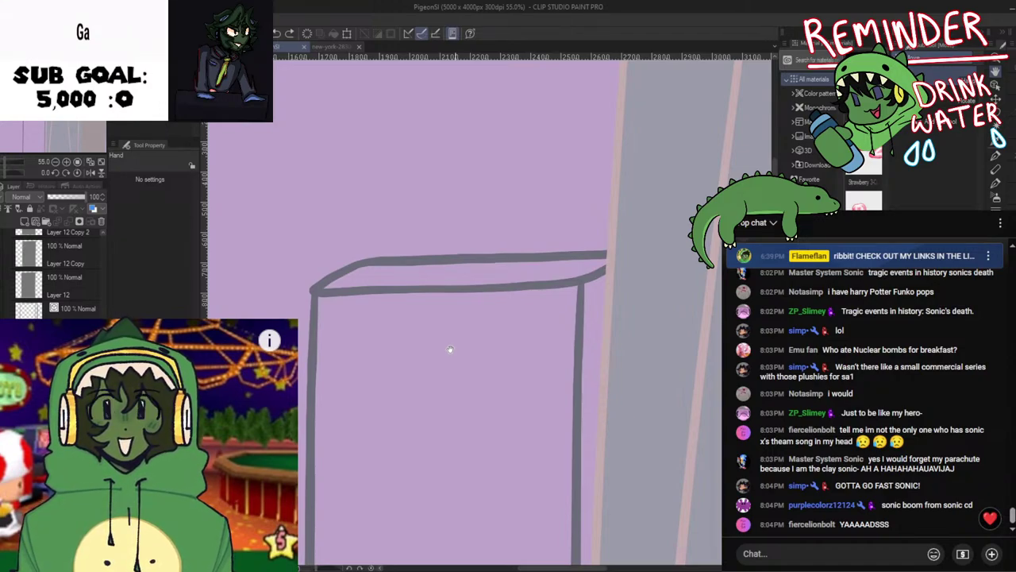
Compare the tower's outline with the reference photo, then select the layer for the tower's fill colour
scroll(450, 349, "down", 5)
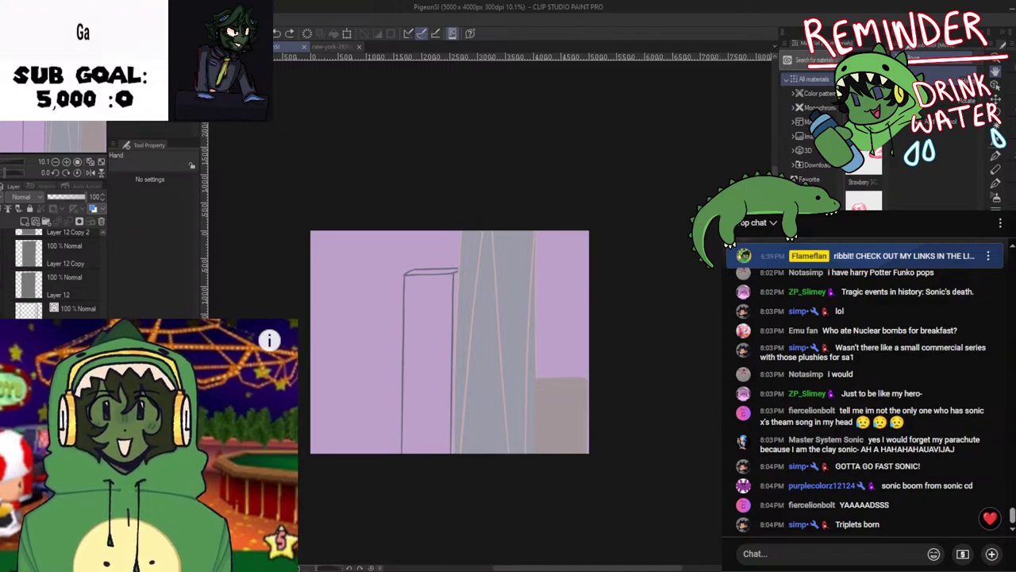
left_click(5, 445)
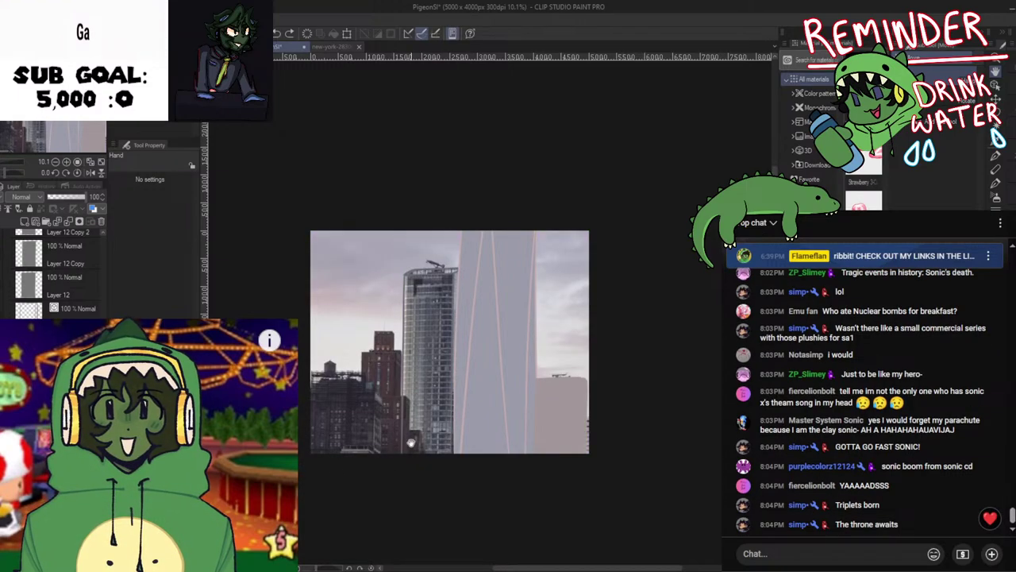
scroll(412, 433, "up", 2)
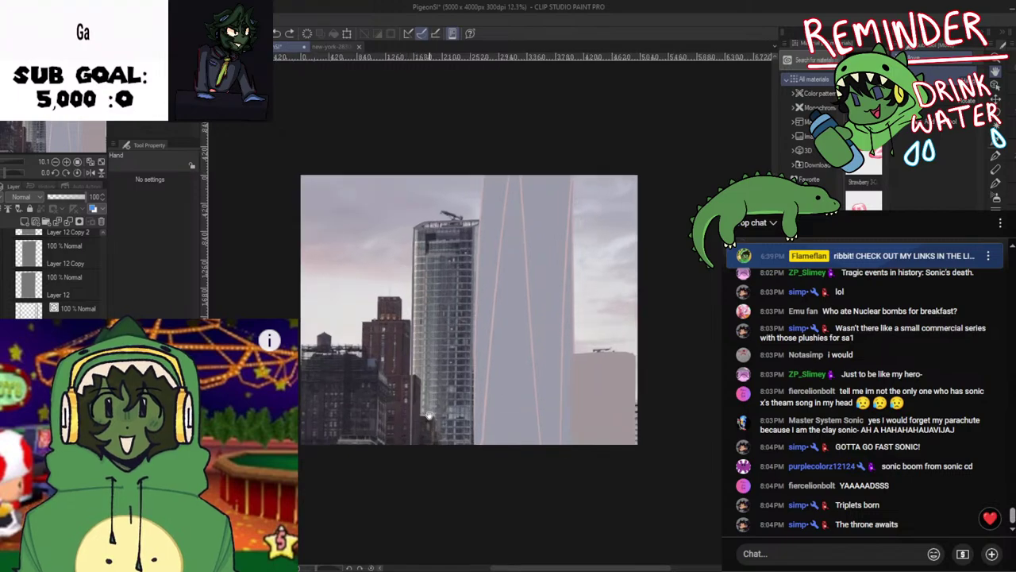
scroll(454, 405, "up", 1)
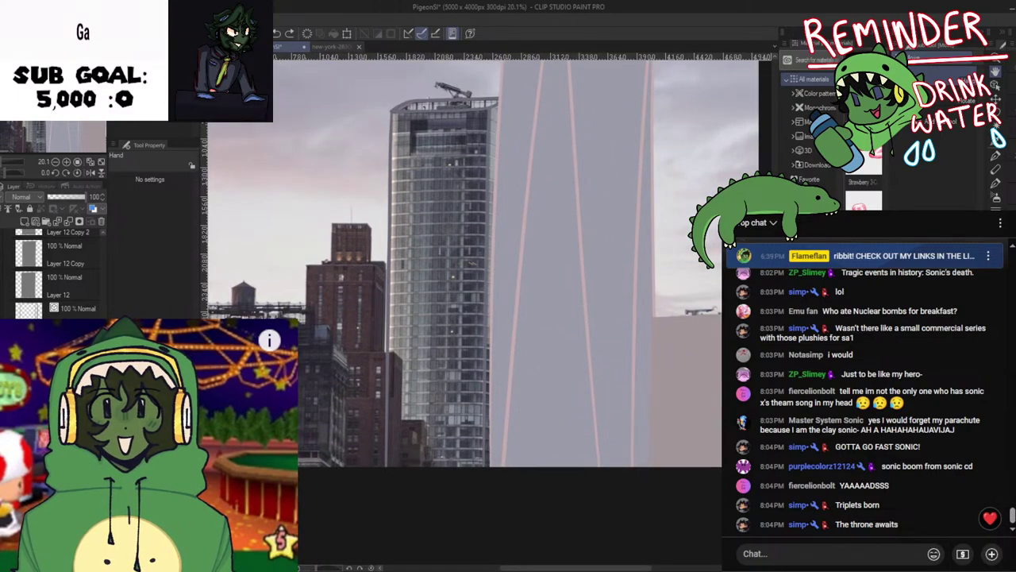
scroll(54, 274, "up", 2)
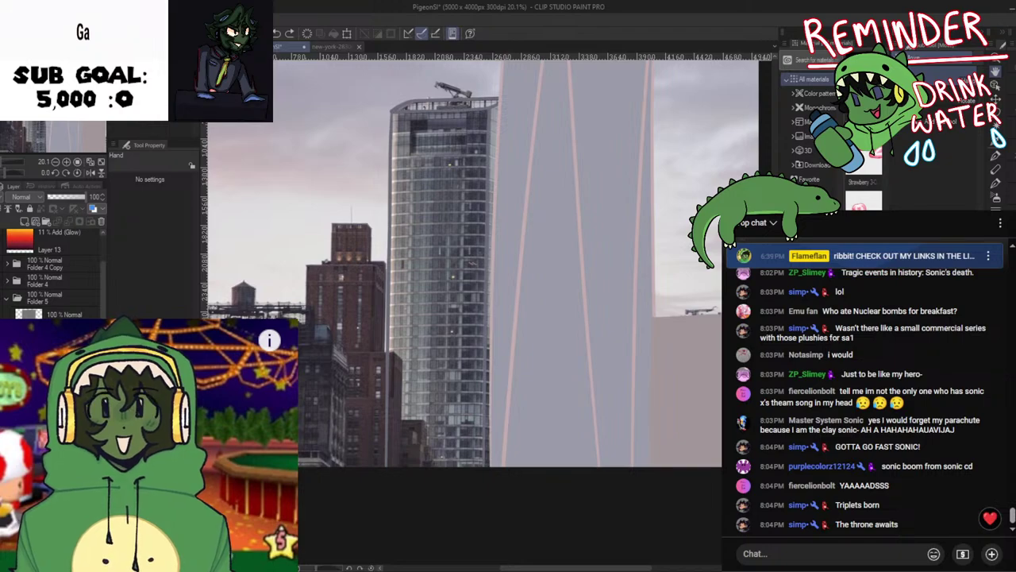
scroll(52, 266, "down", 1)
scroll(52, 274, "down", 2)
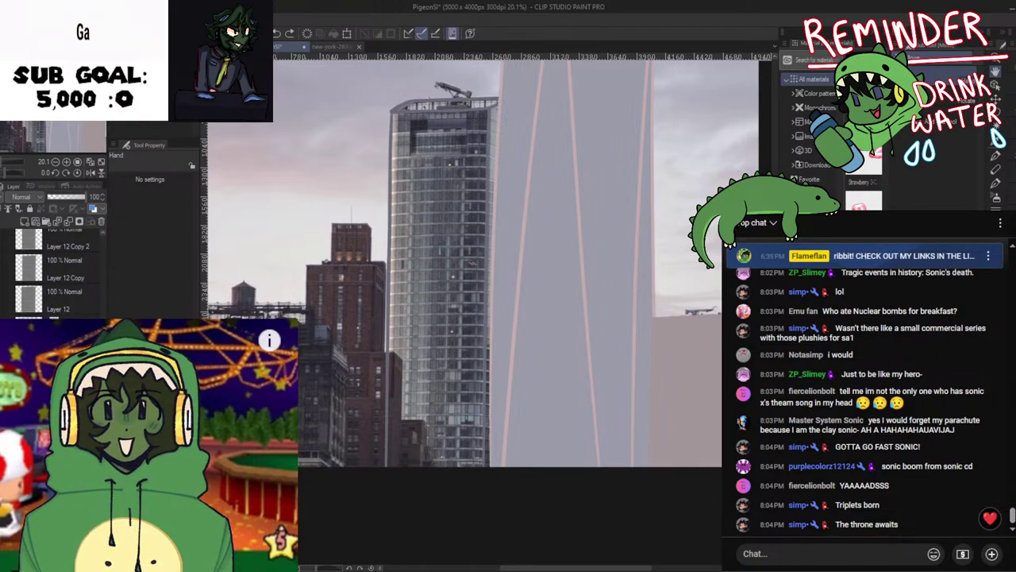
left_click(63, 397)
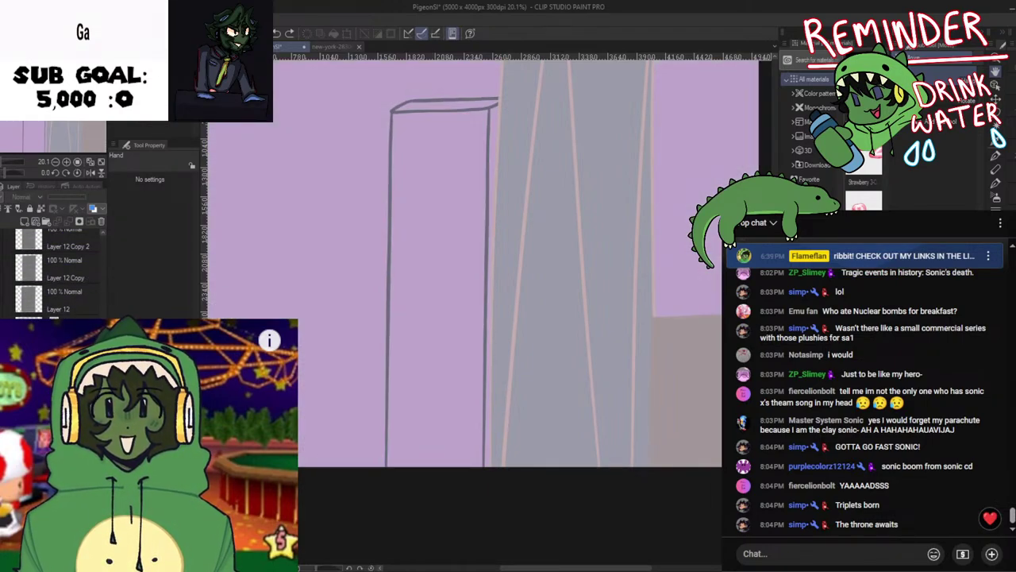
Fill the tower's front face, roof and narrow side strip with blue-purple using the Refer other layers fill tool, undoing unwanted fills
key("g")
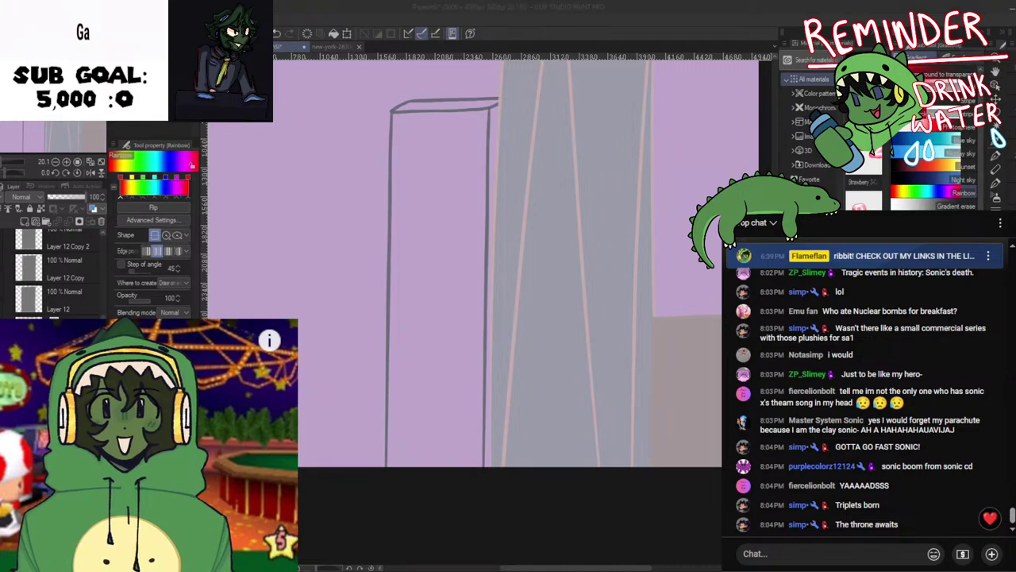
key("g")
left_click_drag(560, 363, 584, 377)
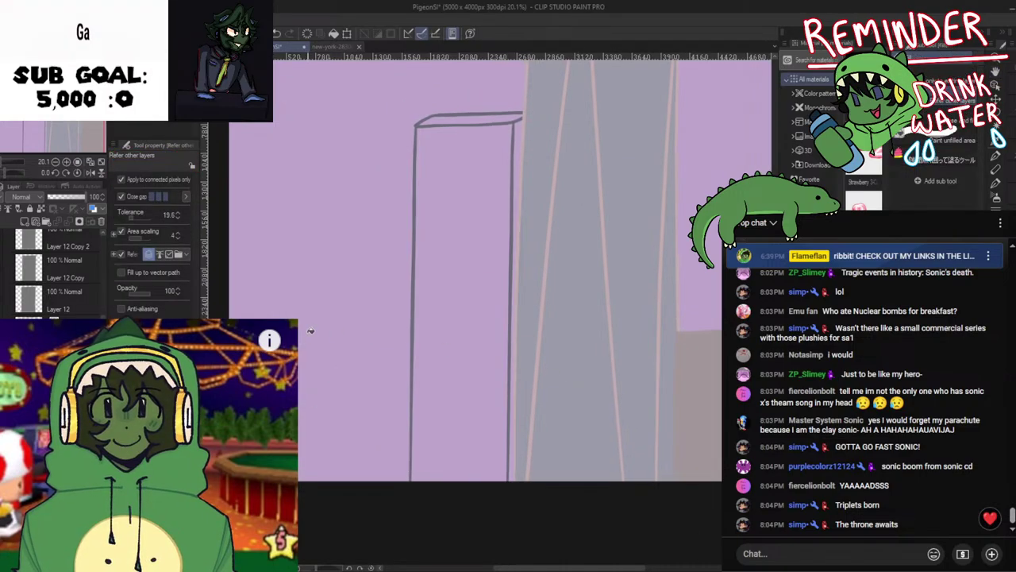
left_click(471, 316)
key("ctrl+z")
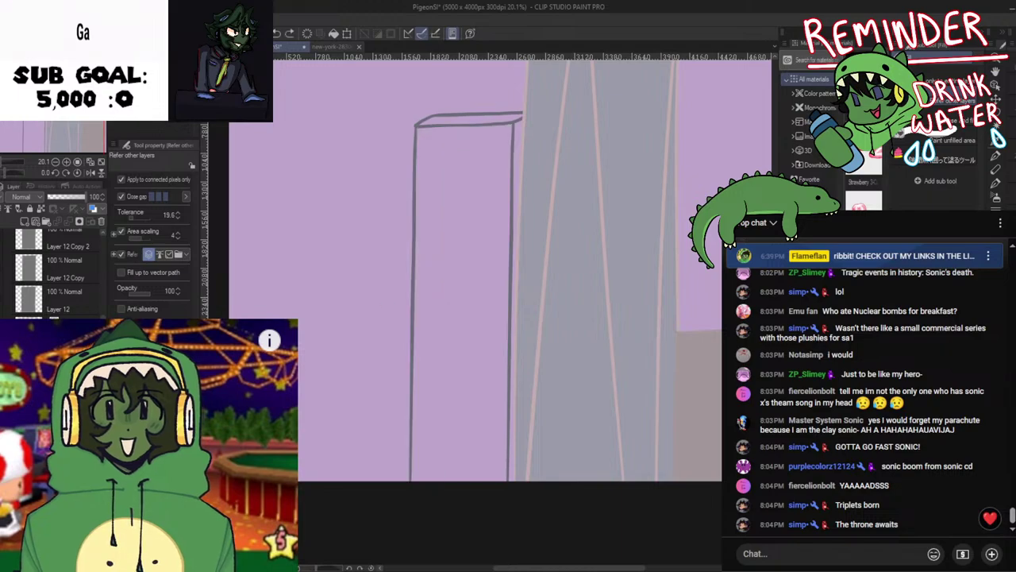
left_click(451, 272)
key("ctrl+z")
left_click(471, 270)
left_click_drag(486, 109, 460, 187)
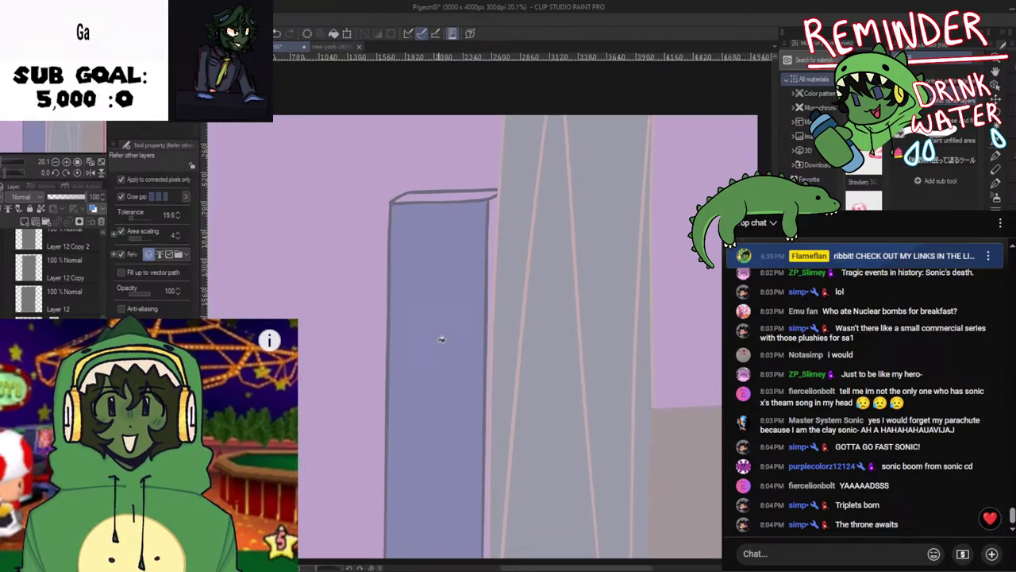
left_click(468, 195)
left_click(498, 205)
scroll(498, 212, "down", 3)
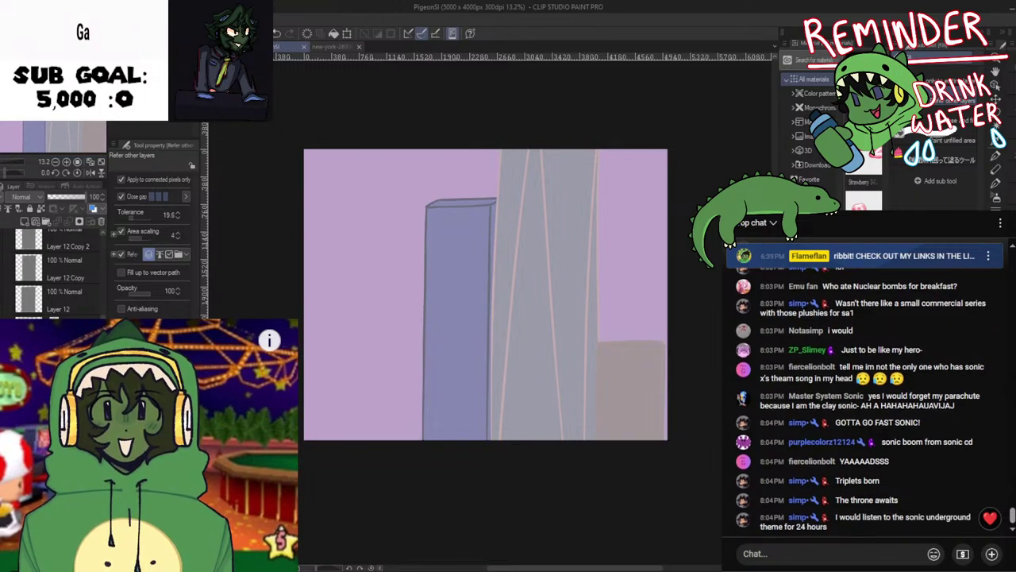
Show the reference photo and sample a dark grey from the glass tower's facade as the fill colour
left_click(59, 365, "shift")
left_click_drag(5, 349, 5, 389)
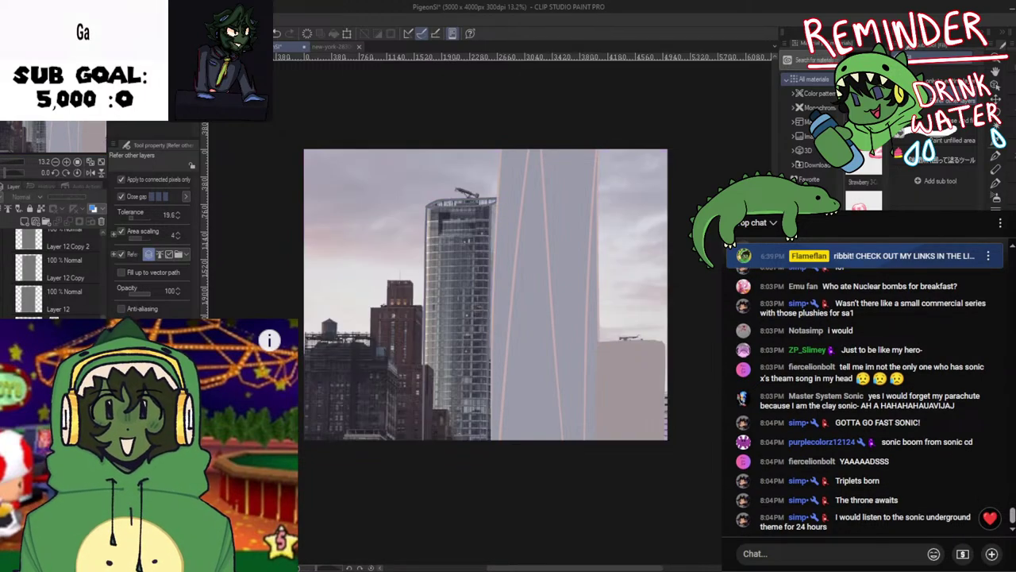
scroll(524, 290, "up", 4)
key("i")
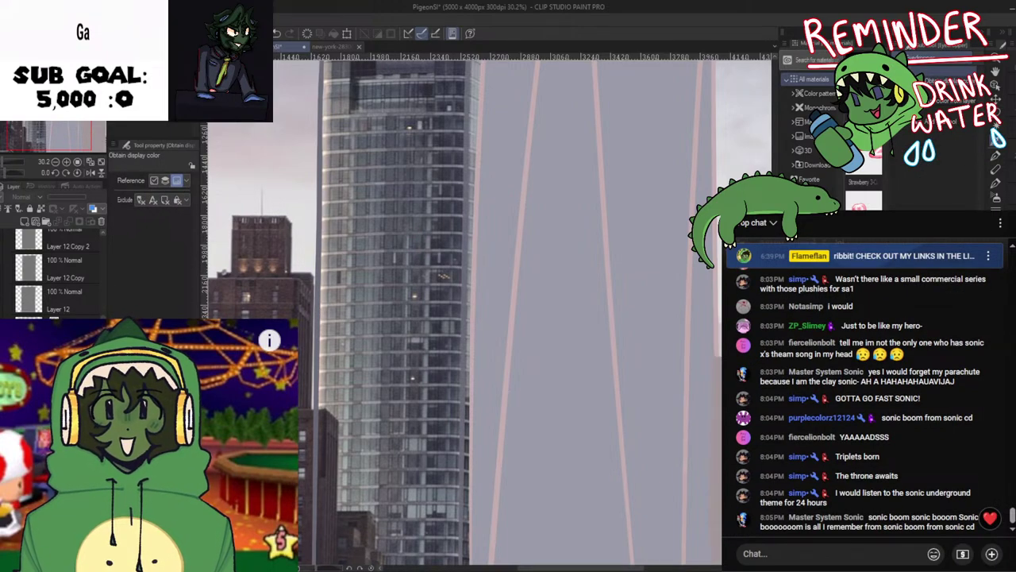
left_click(5, 389)
left_click(4, 357)
key("g")
Refill the tower's front face, side strip and roof with the sampled dark grey and save the drawing
scroll(384, 403, "down", 3)
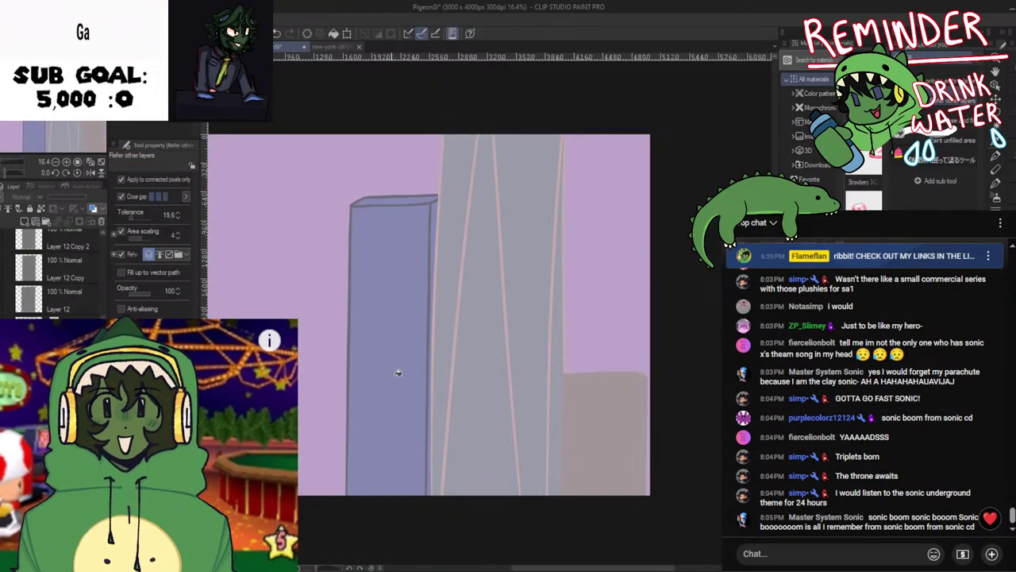
left_click(398, 373)
scroll(431, 299, "up", 6)
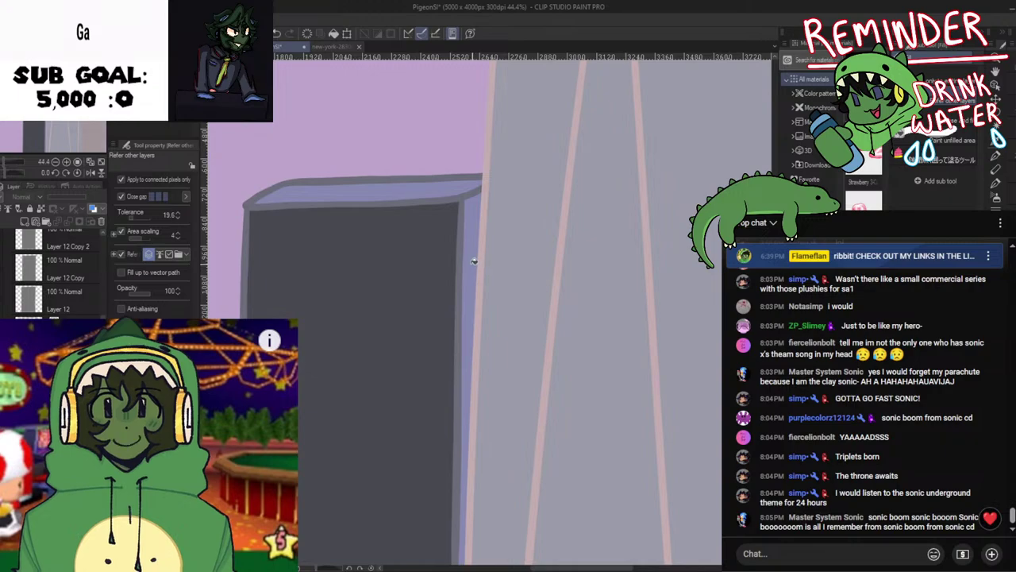
left_click(474, 260)
left_click(433, 188)
scroll(431, 223, "down", 2)
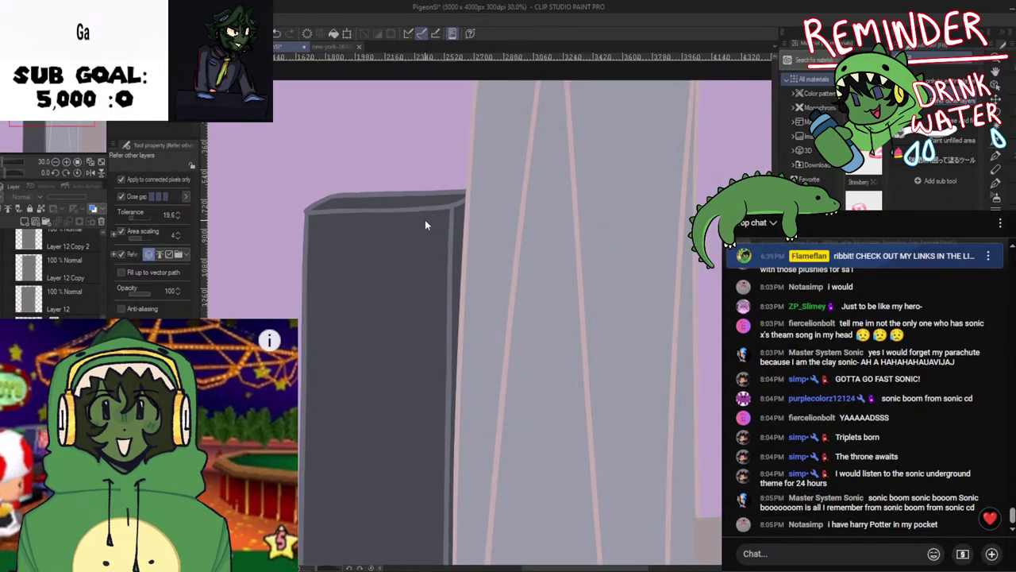
key("ctrl+s")
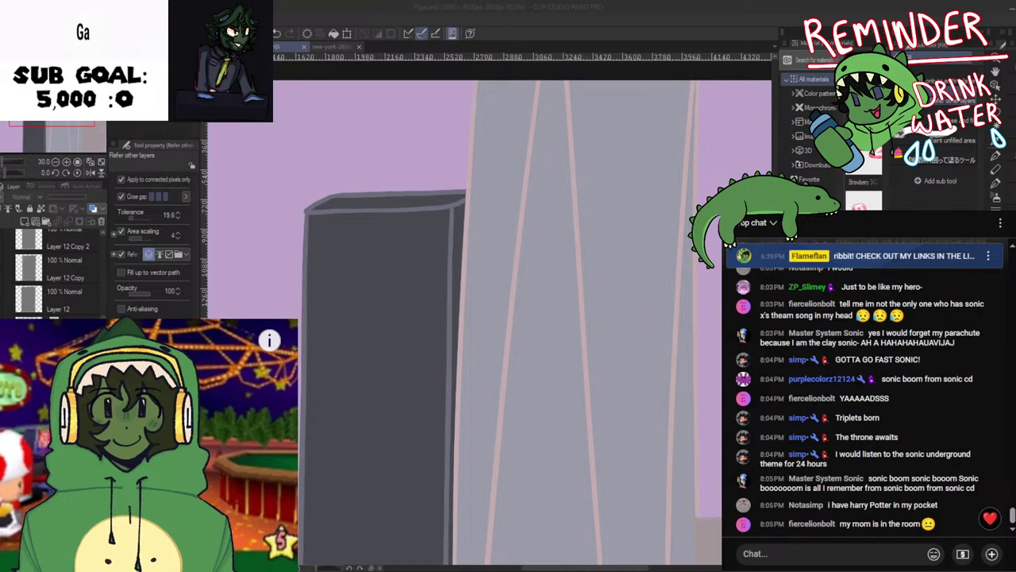
Place a copy of the low brown building in the canvas's lower left corner using a transform
scroll(517, 495, "down", 5)
left_click_drag(526, 470, 555, 390)
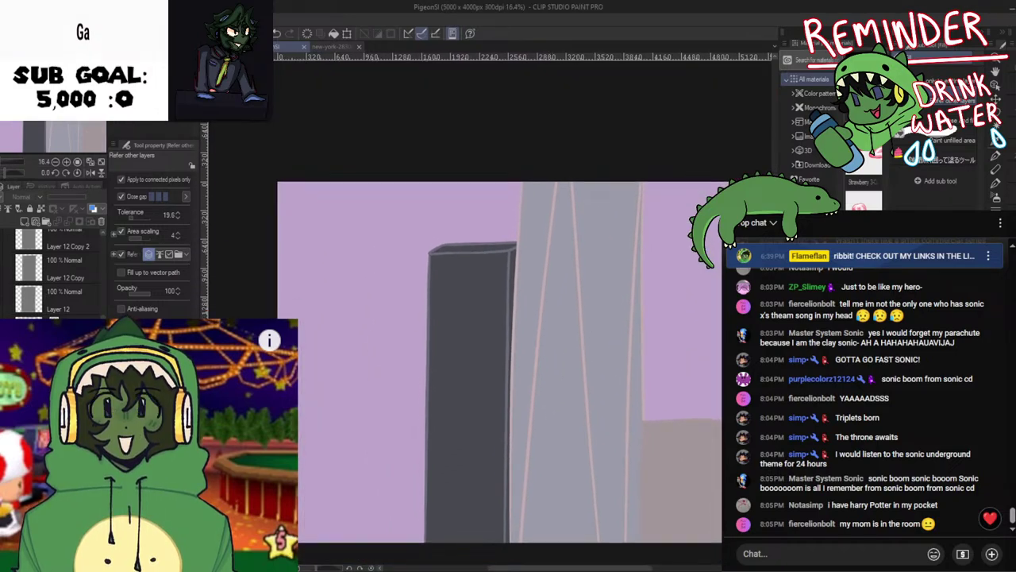
scroll(55, 274, "up", 2)
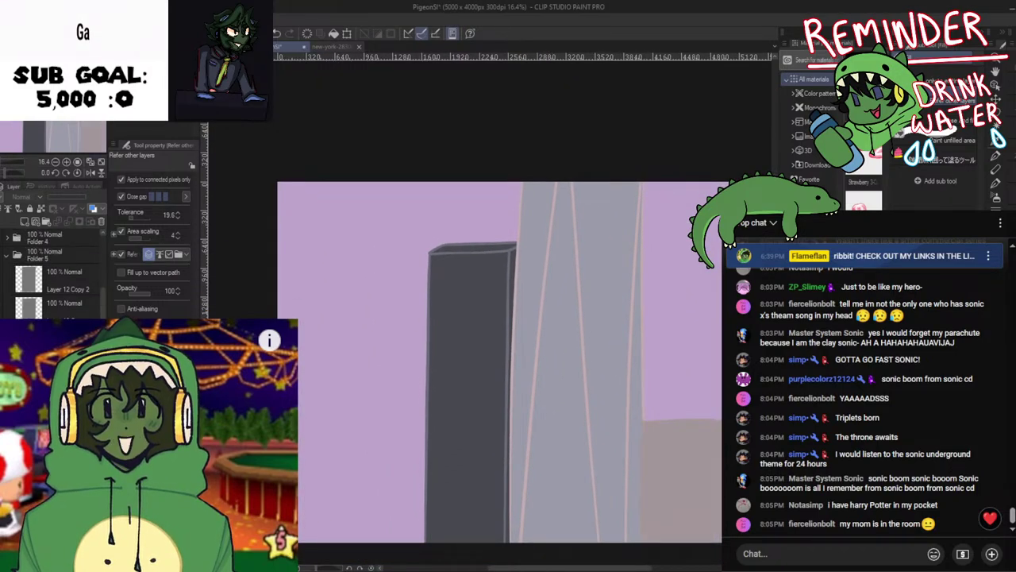
left_click(63, 343)
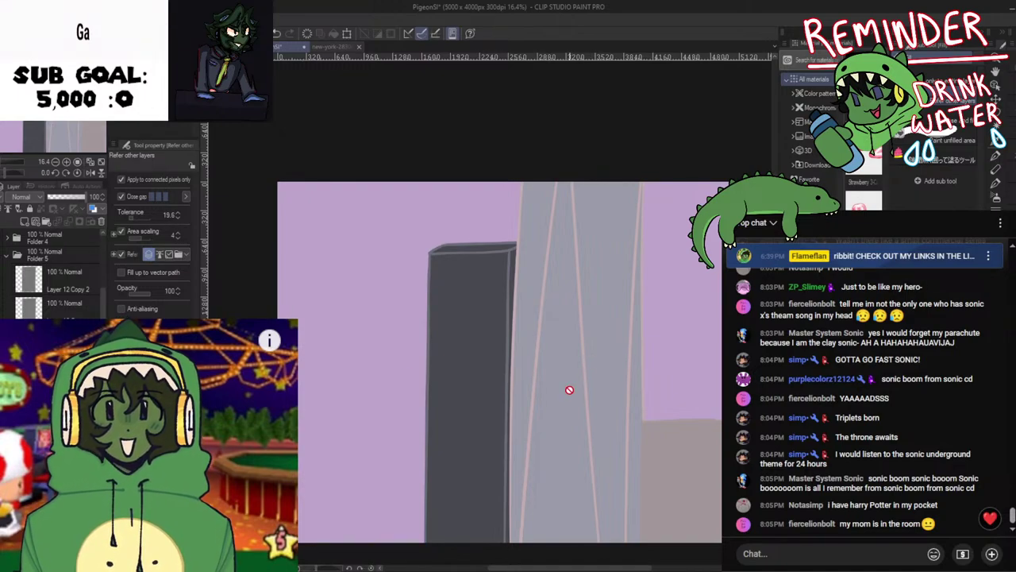
scroll(570, 390, "down", 2)
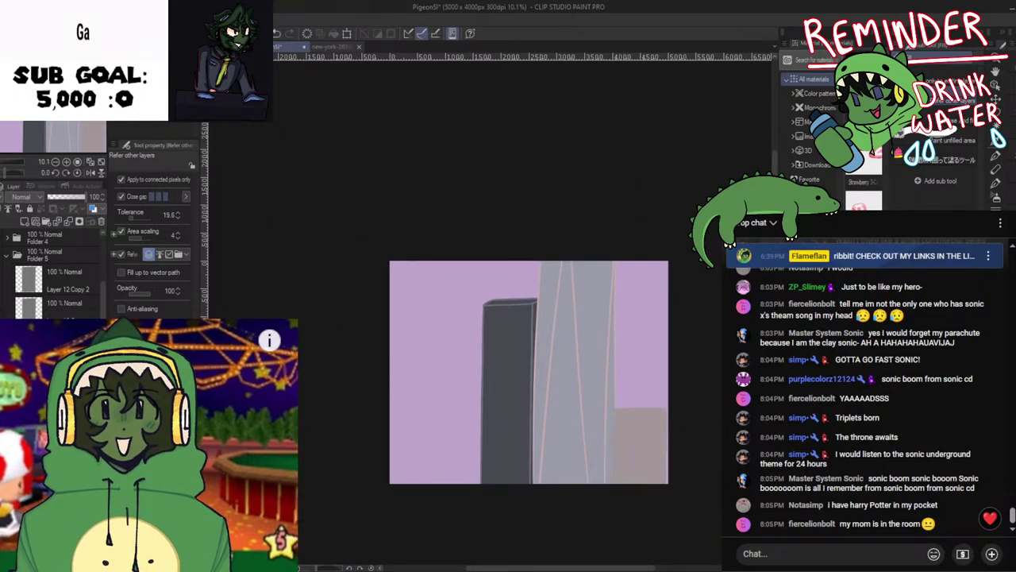
key("ctrl+t")
left_click_drag(383, 445, 412, 460)
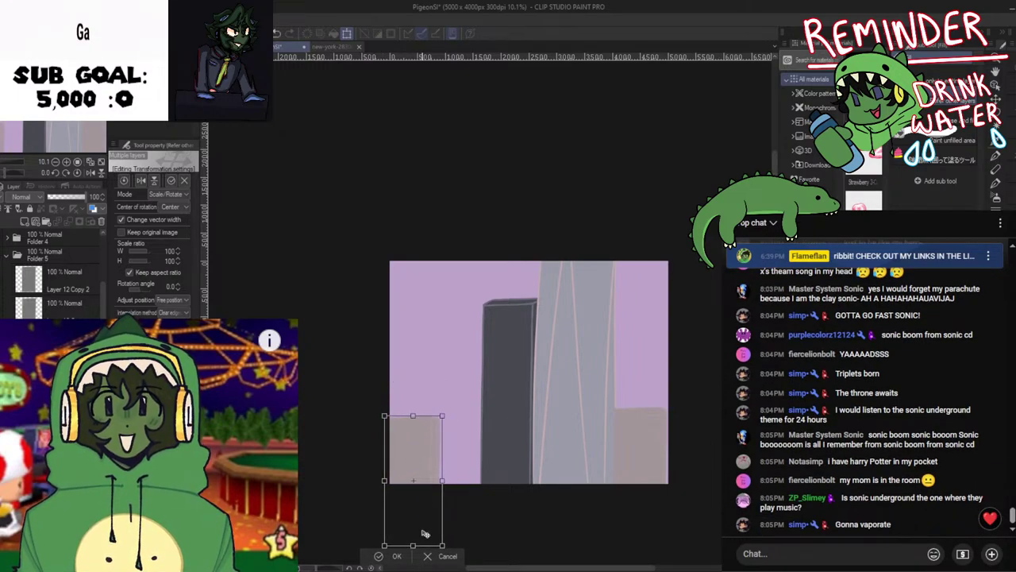
left_click(396, 556)
Scale the copied low building to 133% and align its roof with the leftmost building in the reference photo
scroll(53, 274, "down", 5)
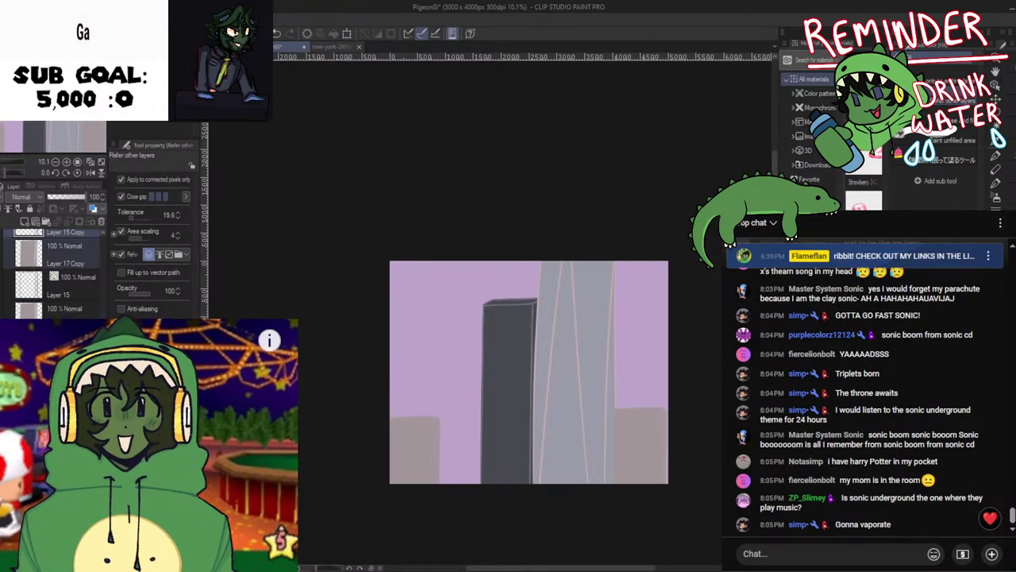
scroll(53, 274, "up", 5)
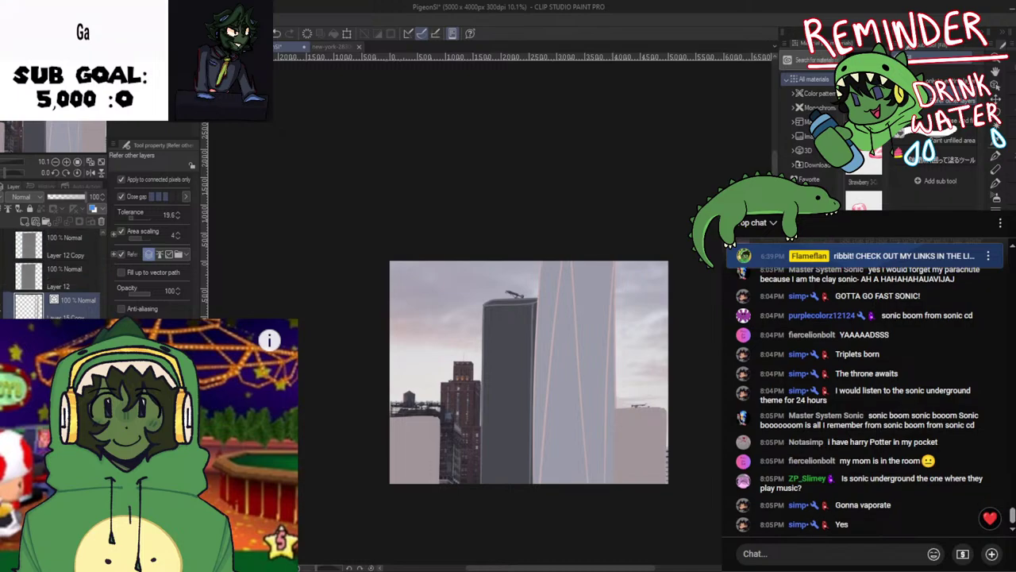
scroll(408, 438, "up", 3)
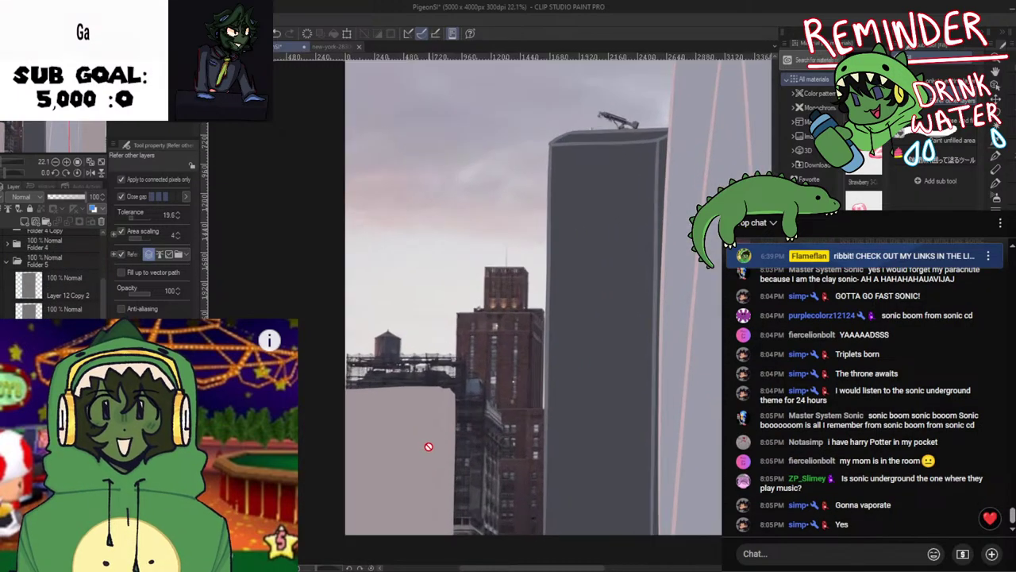
key("ctrl+t")
left_click_drag(429, 445, 463, 438)
left_click_drag(471, 393, 434, 415)
left_click_drag(477, 371, 501, 314)
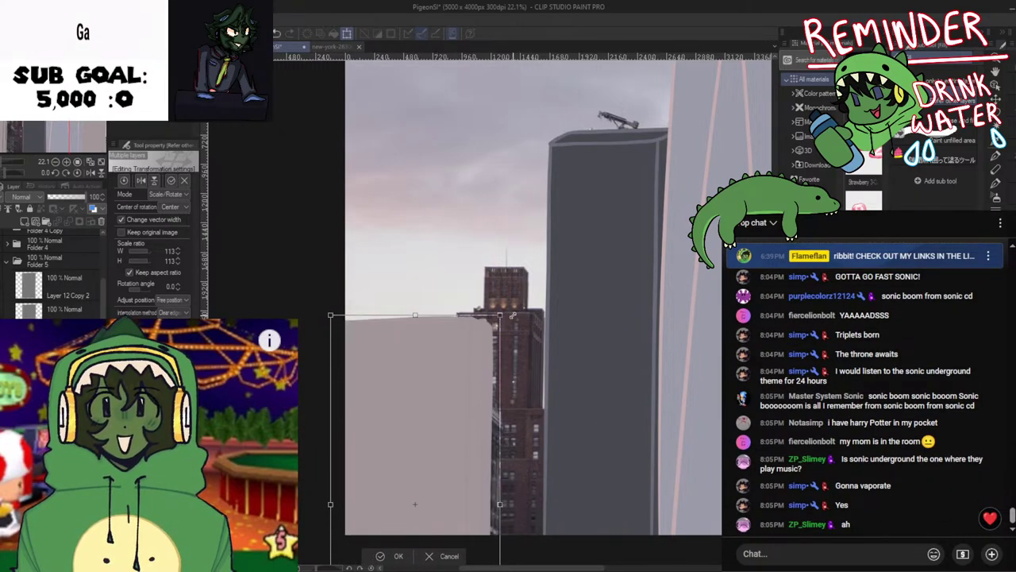
left_click_drag(472, 374, 468, 446)
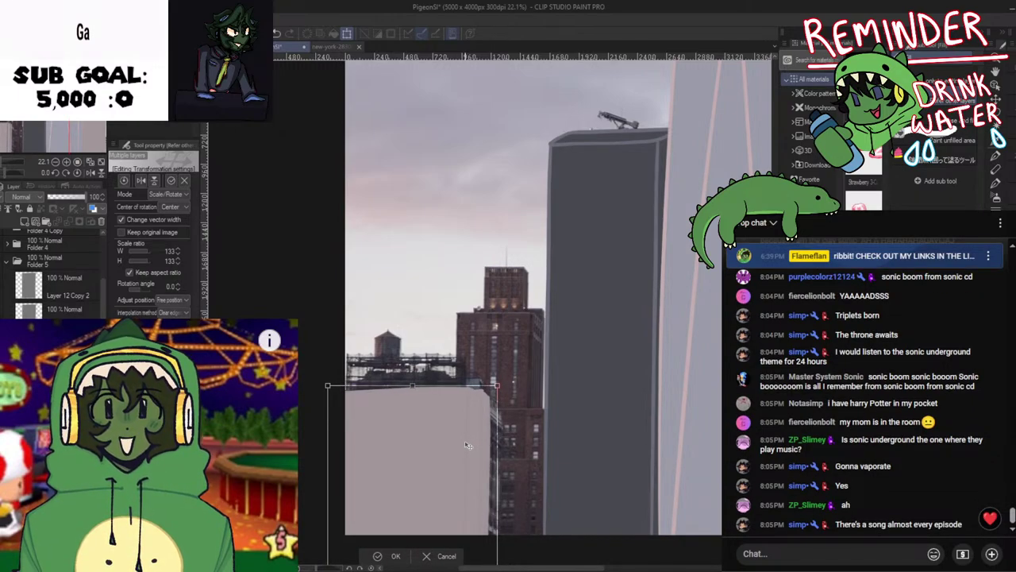
left_click(377, 556)
Move the enlarged low building right until it overlaps the dark grey tower's left edge
scroll(425, 474, "down", 2)
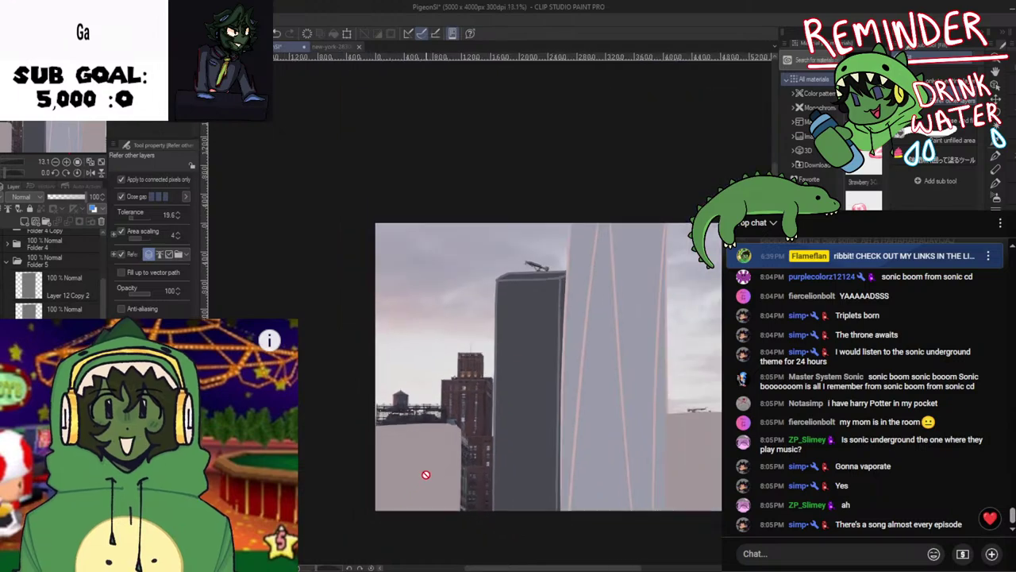
scroll(409, 468, "up", 2)
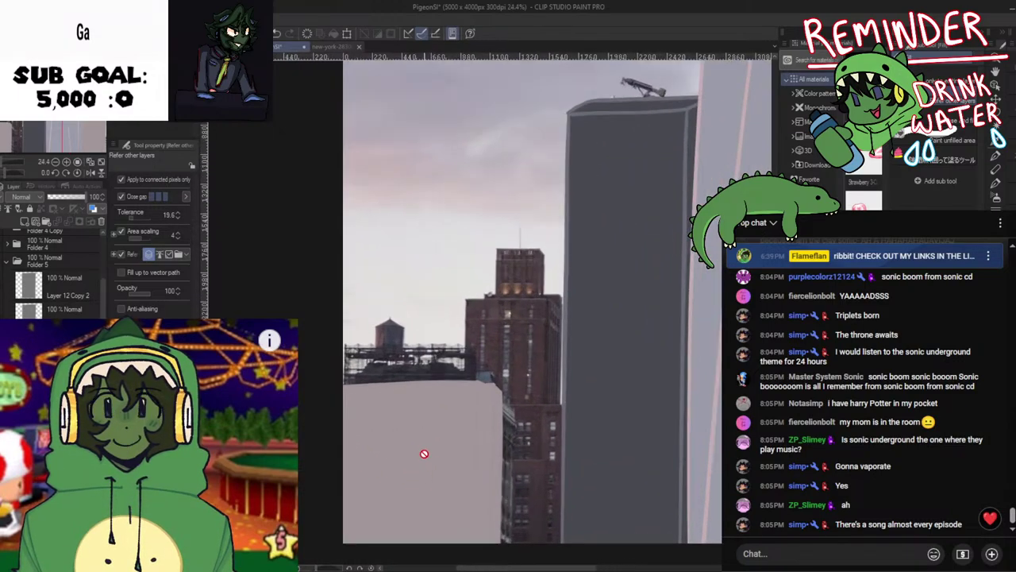
scroll(424, 453, "down", 2)
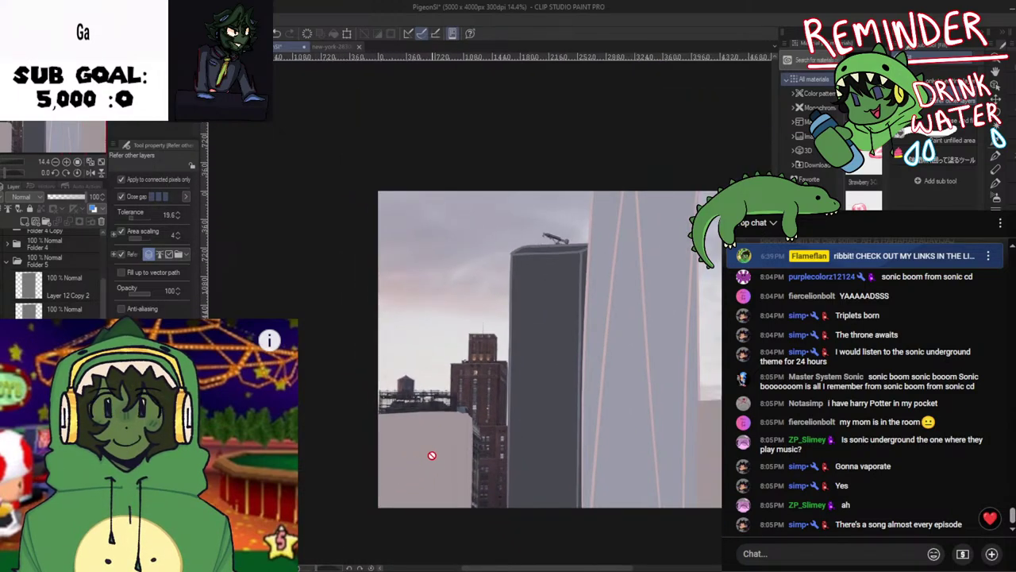
scroll(432, 455, "up", 1)
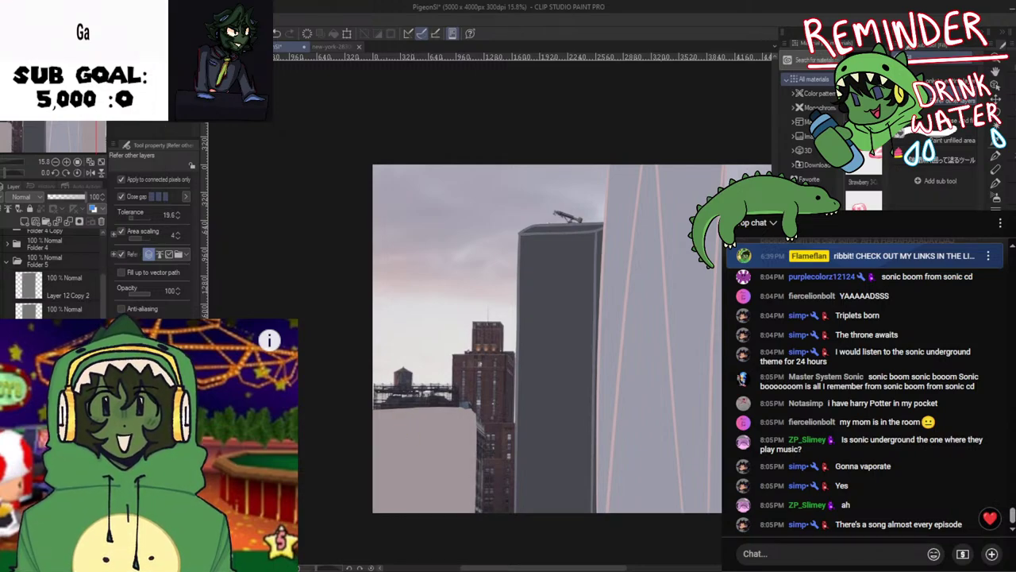
key("ctrl+t")
left_click_drag(500, 449, 515, 449)
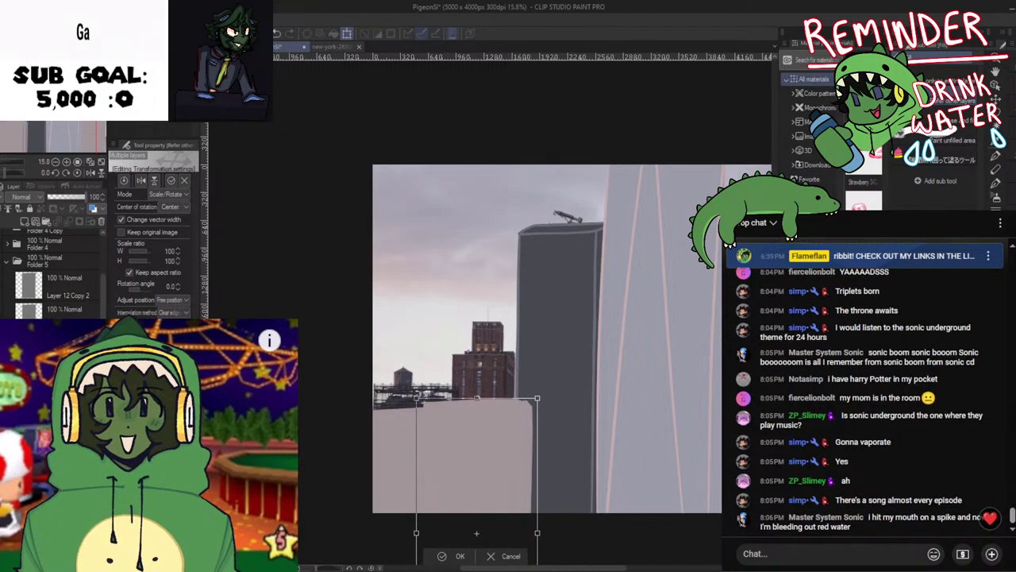
Stretch the beige building upward with Free Transform to a height of 137% and apply the transformation
key("g")
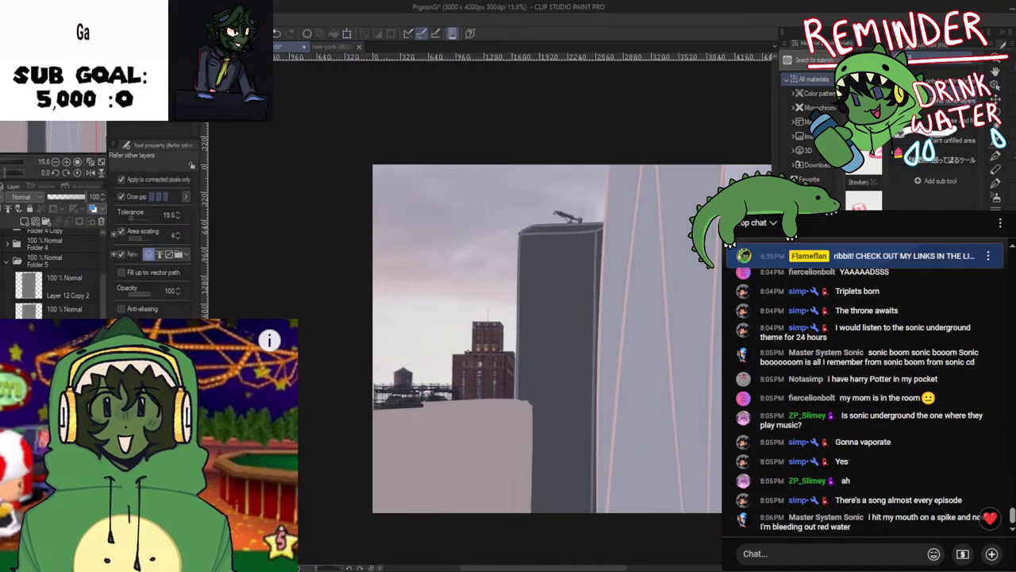
key("ctrl+t")
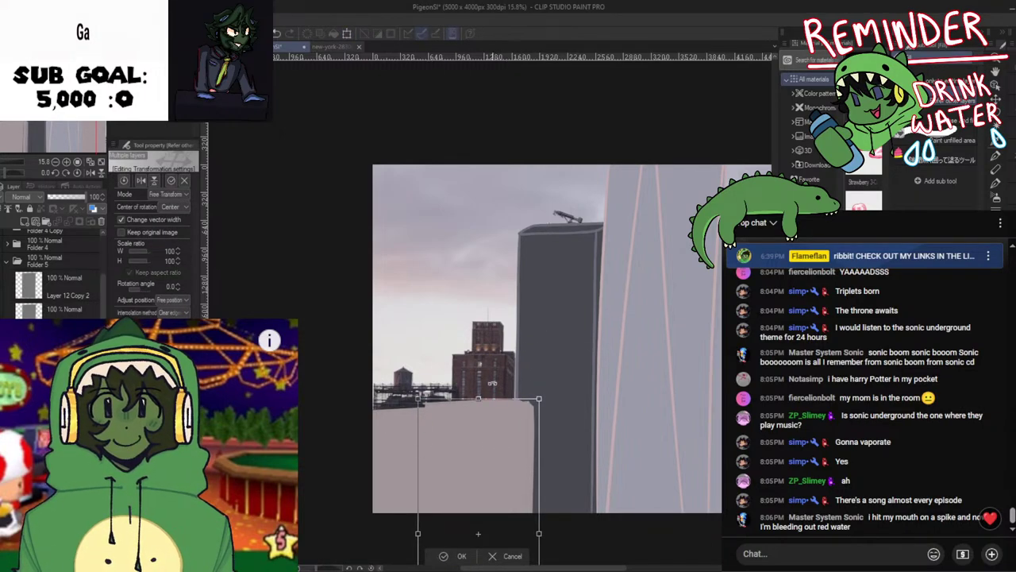
left_click_drag(478, 398, 477, 299)
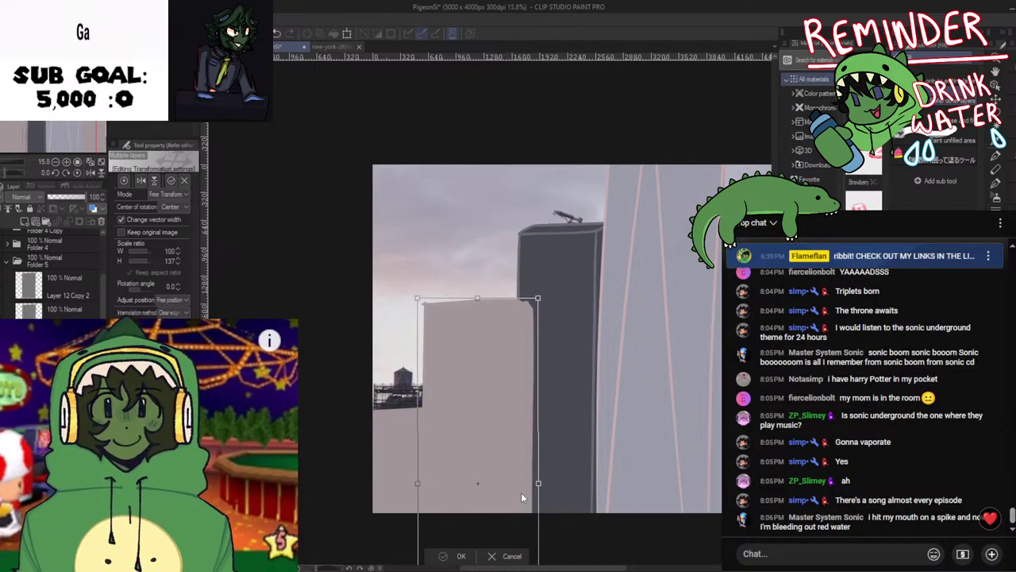
key("Return")
scroll(522, 494, "down", 1)
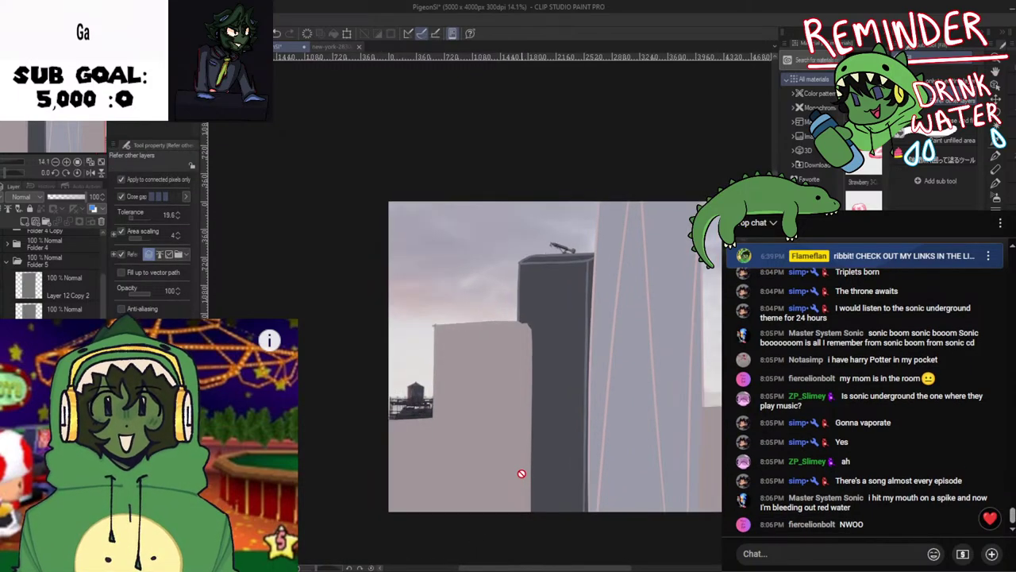
Place the stretched beige building behind the dark tower and hide the old low beige building beside it
scroll(521, 474, "up", 2)
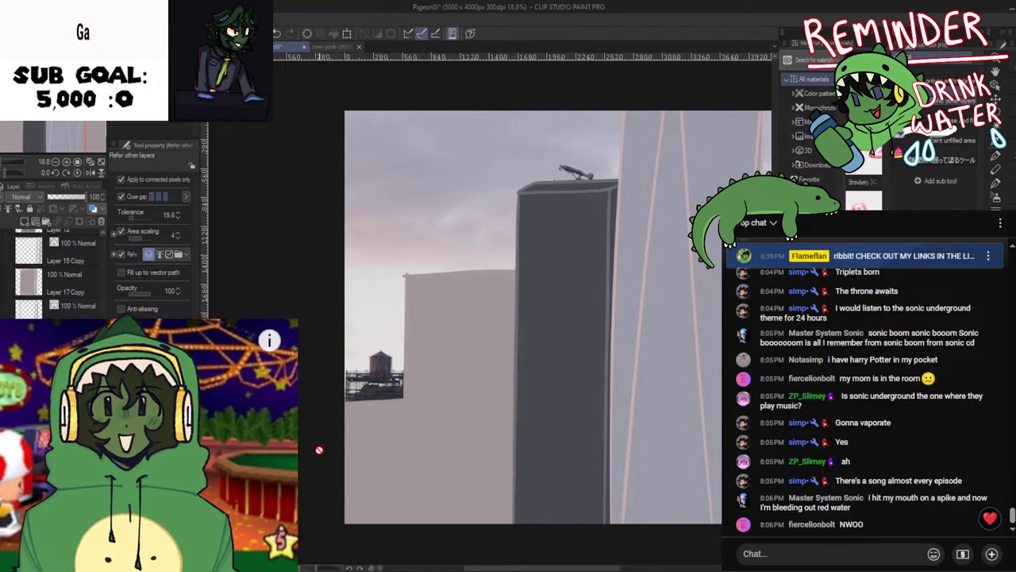
scroll(503, 432, "down", 3)
scroll(55, 350, "down", 3)
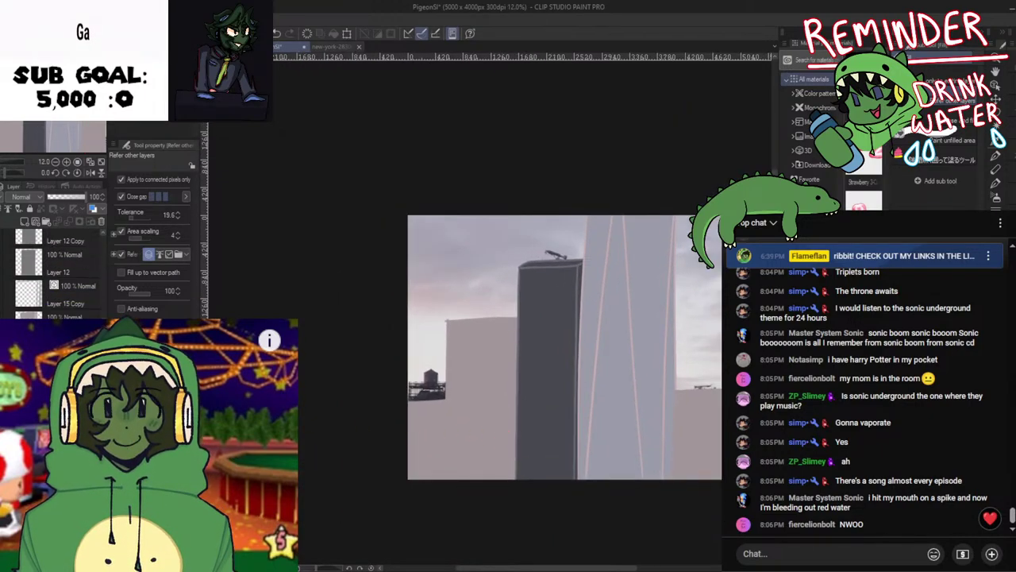
left_click(55, 350)
scroll(55, 349, "up", 4)
scroll(55, 278, "up", 2)
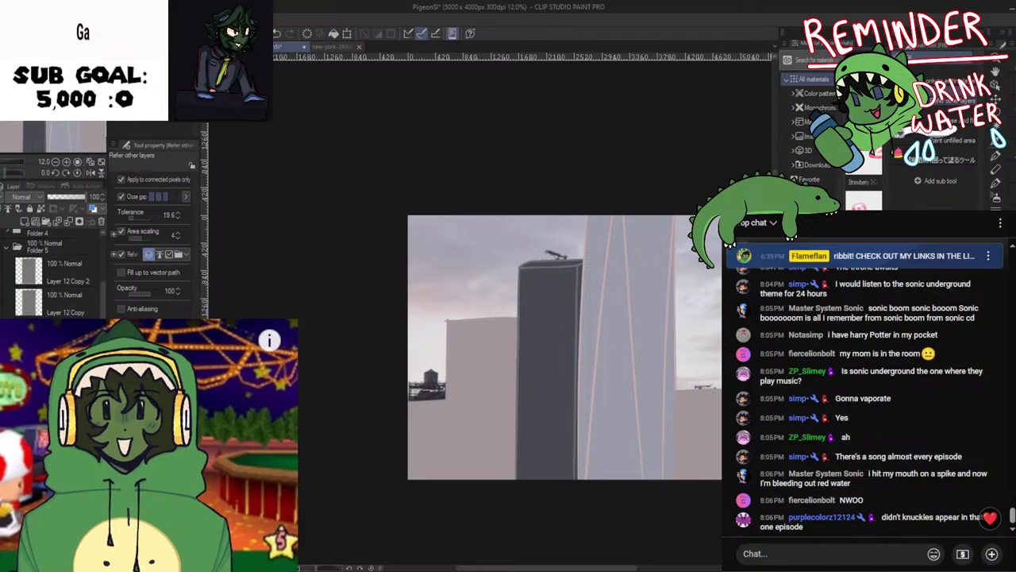
left_click(3, 349)
scroll(56, 273, "up", 4)
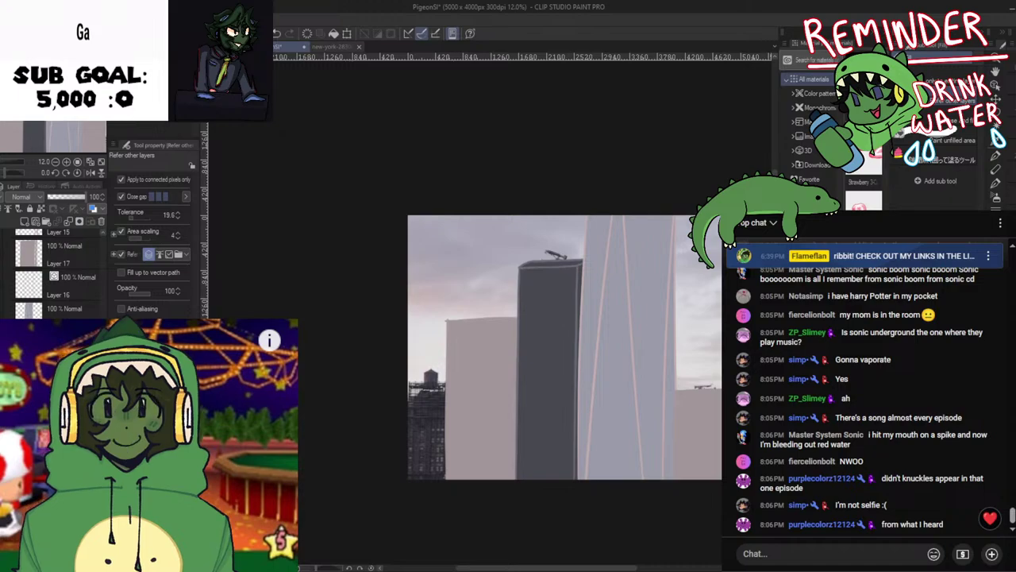
Outline the stretched beige building's sides and roof edge with dark strokes using the size 60 pen
key("p")
scroll(516, 366, "down", 4)
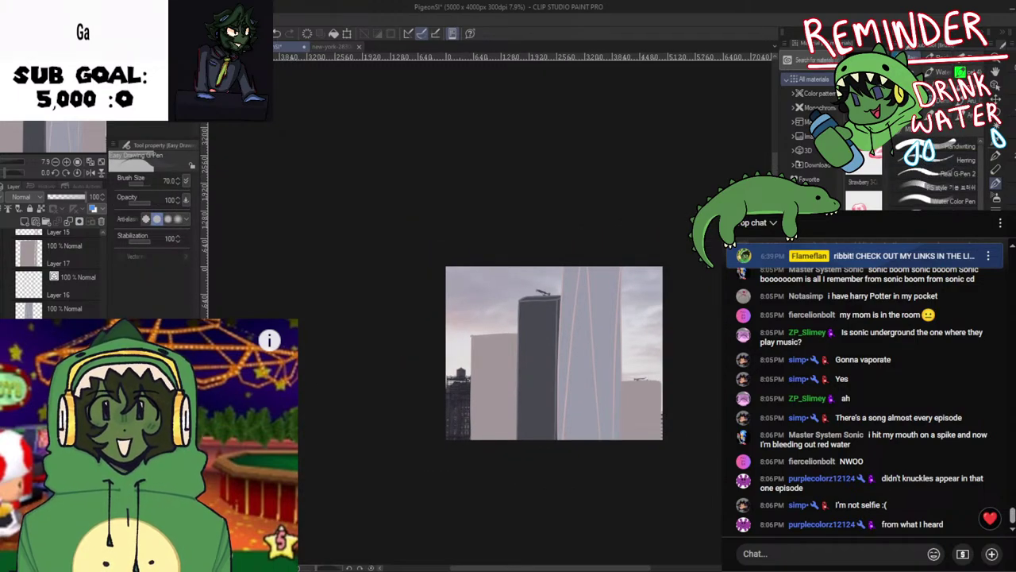
key("p")
mouse_move(492, 344)
left_mouse_down()
mouse_move(490, 453)
mouse_move(502, 290)
left_mouse_up()
key("ctrl+z")
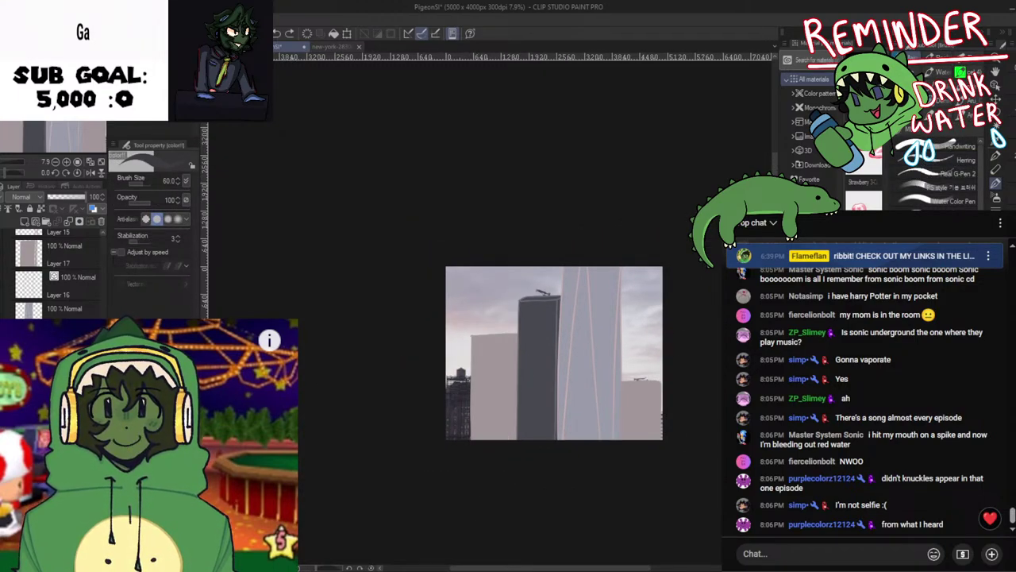
left_click_drag(517, 349, 516, 442)
left_click_drag(517, 334, 472, 336)
left_click_drag(472, 336, 470, 443)
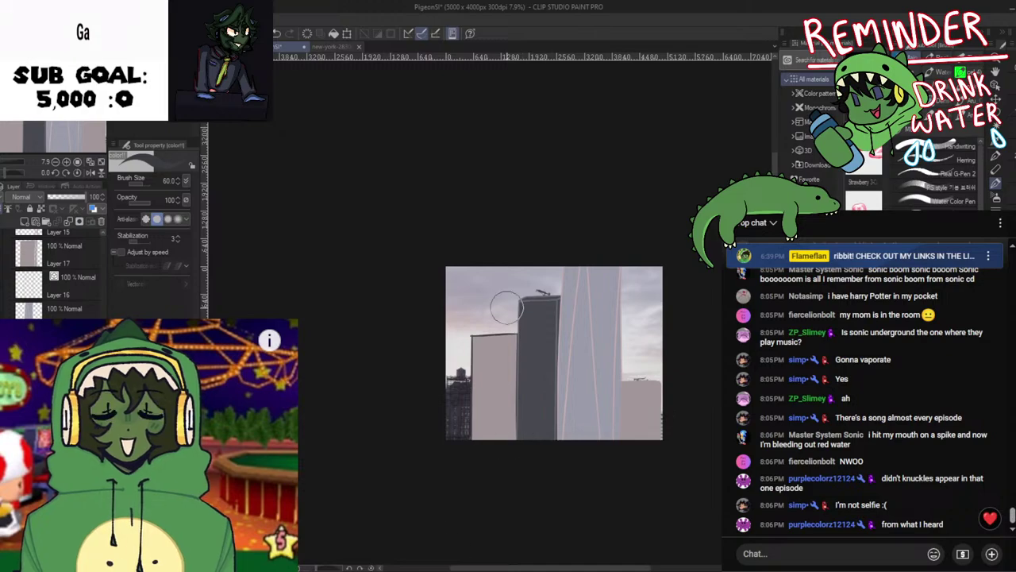
scroll(514, 380, "up", 5)
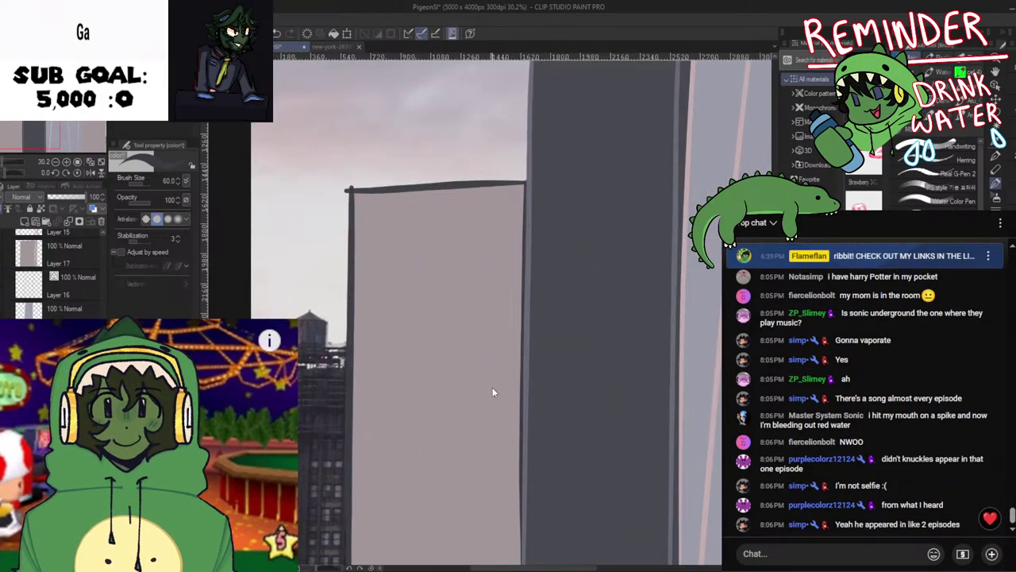
scroll(492, 387, "down", 4)
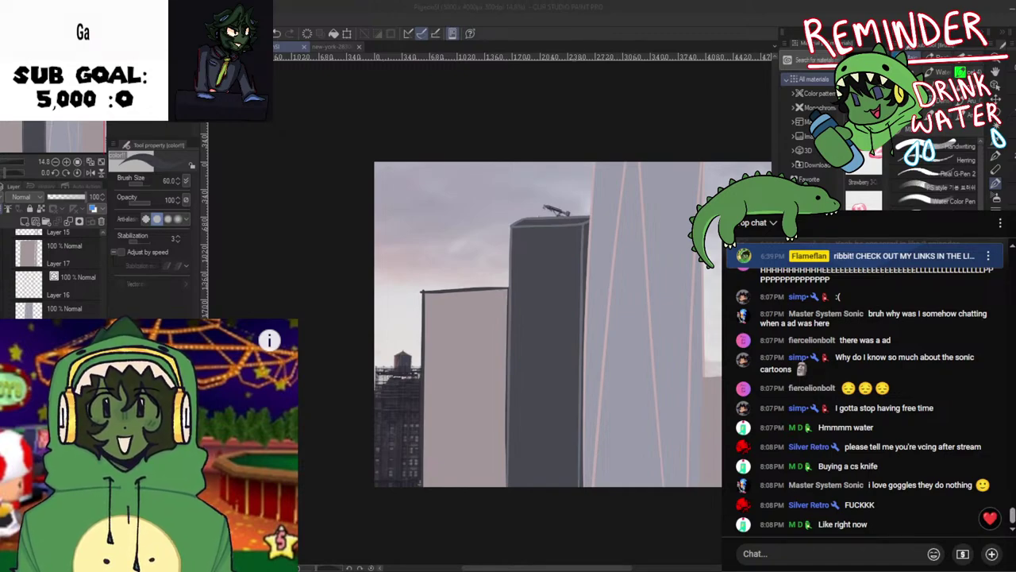
Recolour the outlined beige building's fill to a blue-grey
scroll(535, 357, "up", 2)
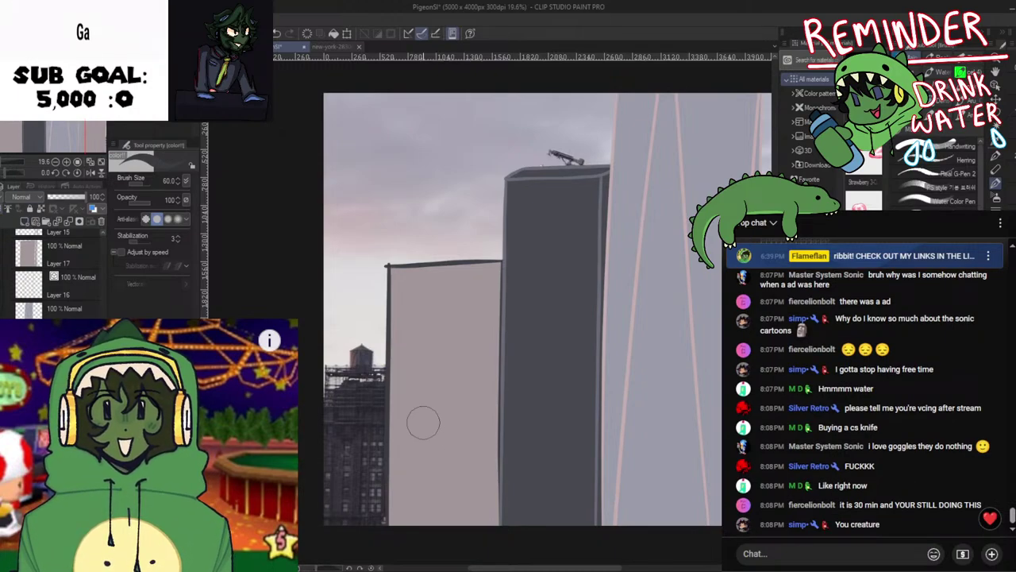
scroll(458, 428, "up", 3)
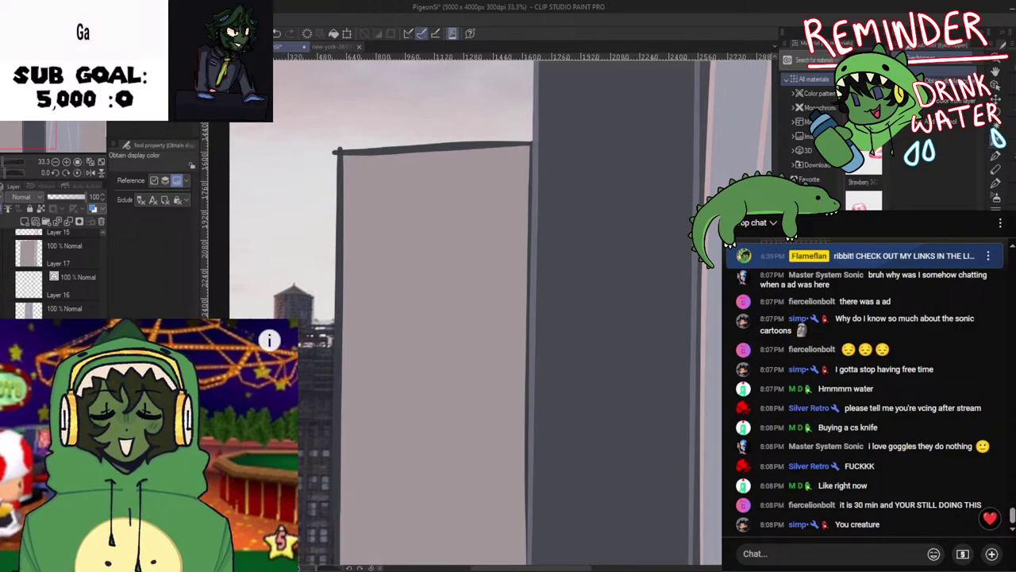
scroll(457, 445, "down", 8)
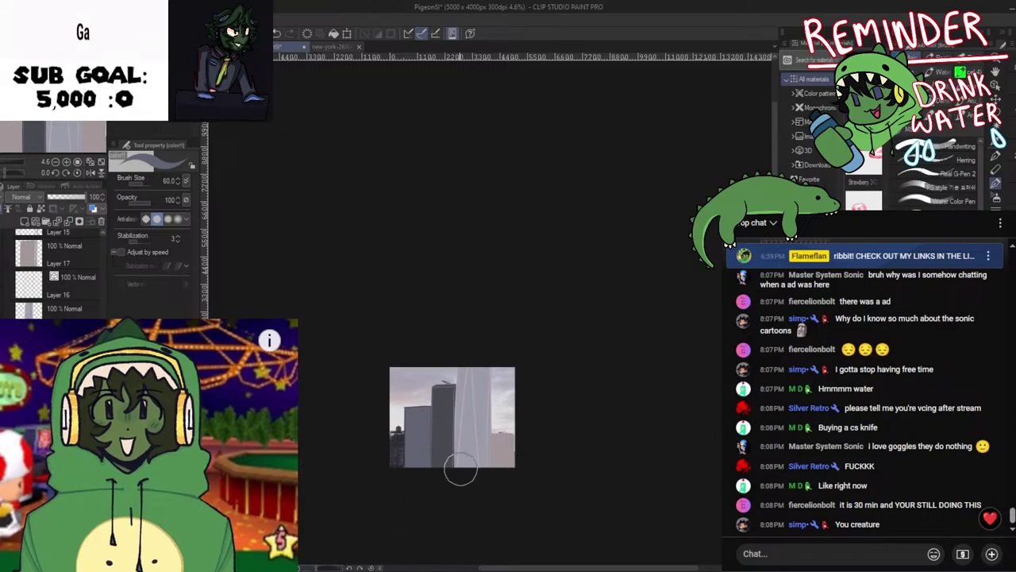
scroll(461, 470, "up", 4)
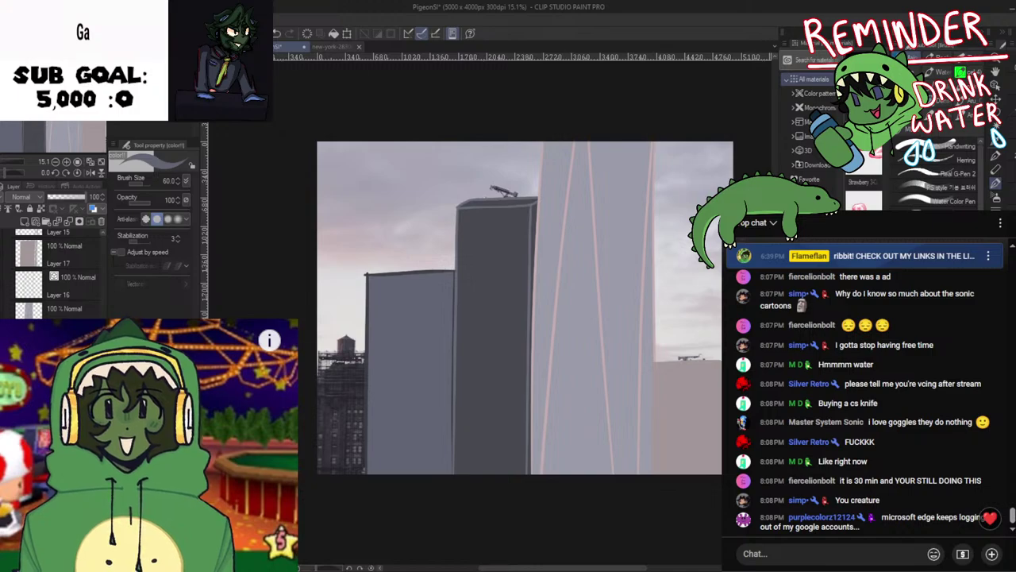
Move the blue-grey building slightly right and down beside the dark tower and apply the transformation
key("ctrl+t")
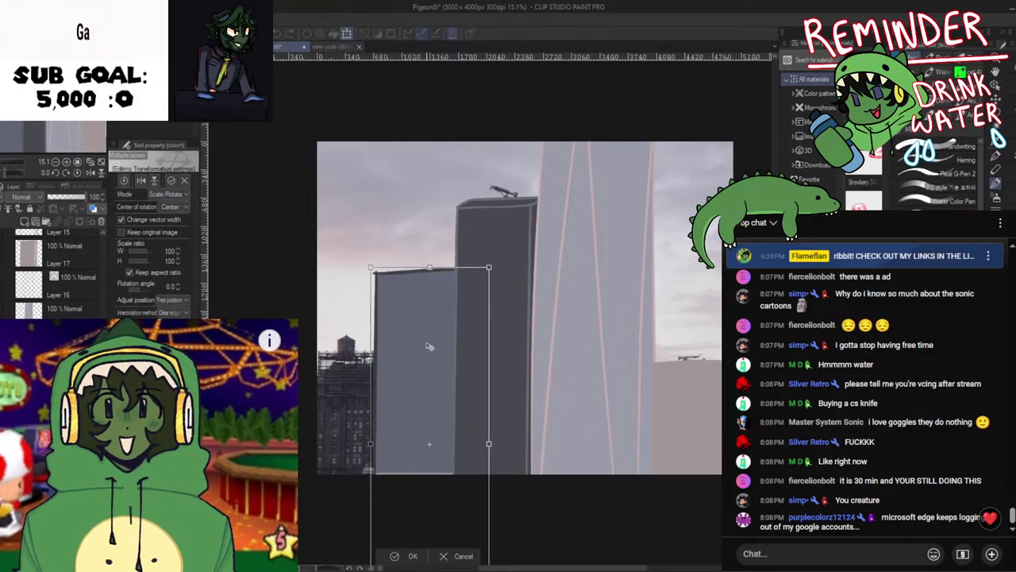
left_click_drag(429, 346, 431, 357)
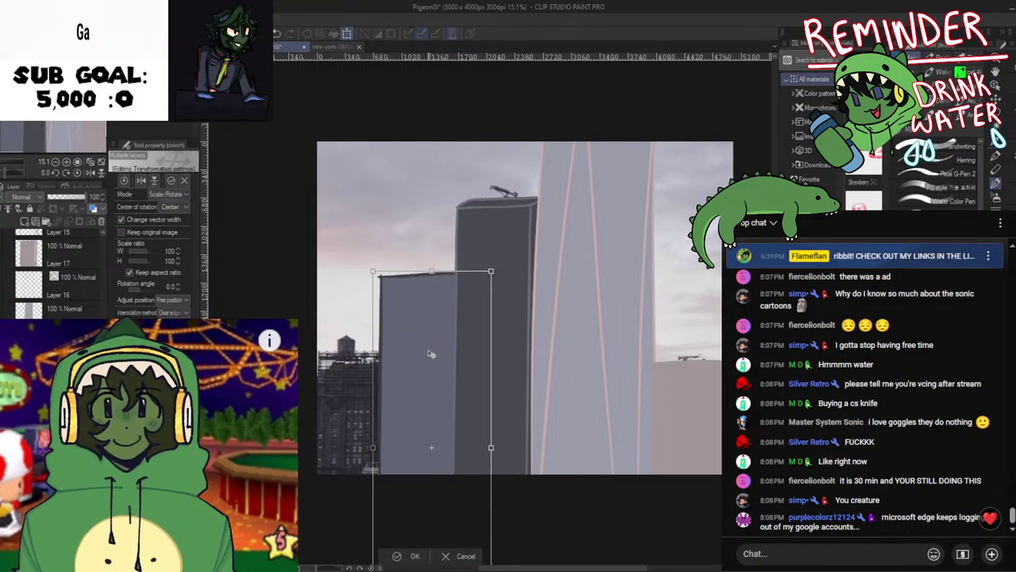
scroll(431, 356, "down", 2)
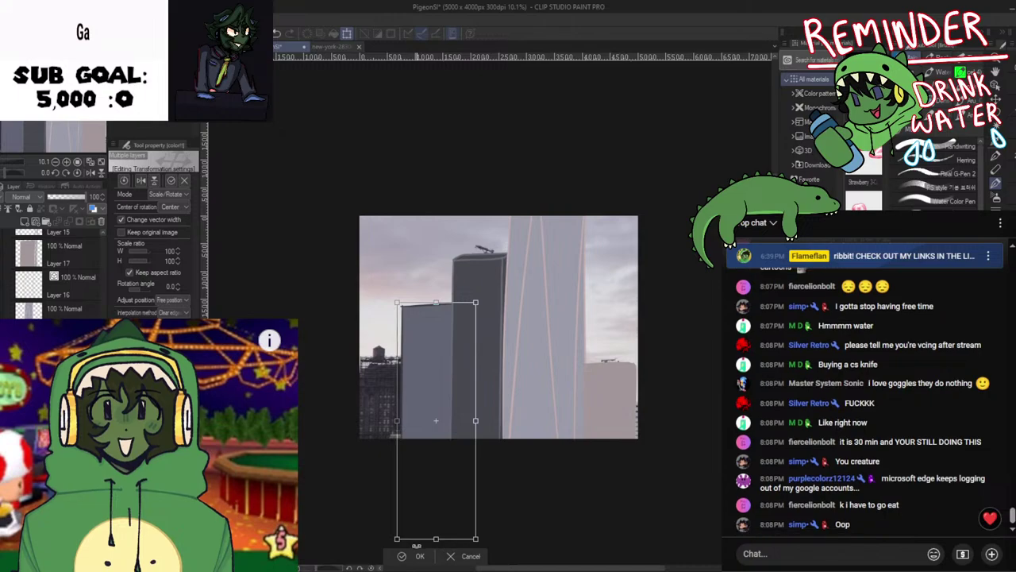
scroll(407, 473, "up", 2)
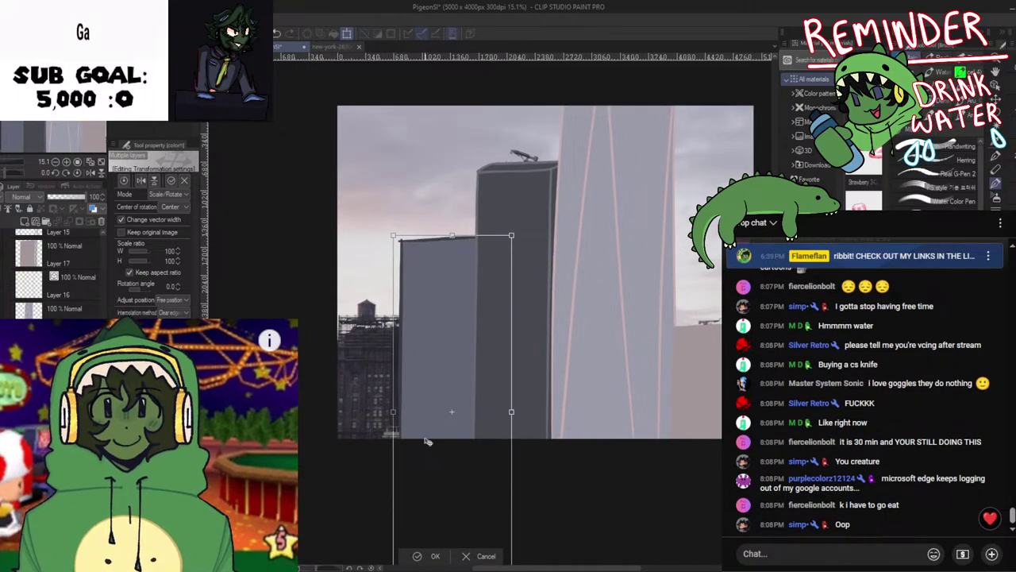
scroll(427, 441, "down", 1)
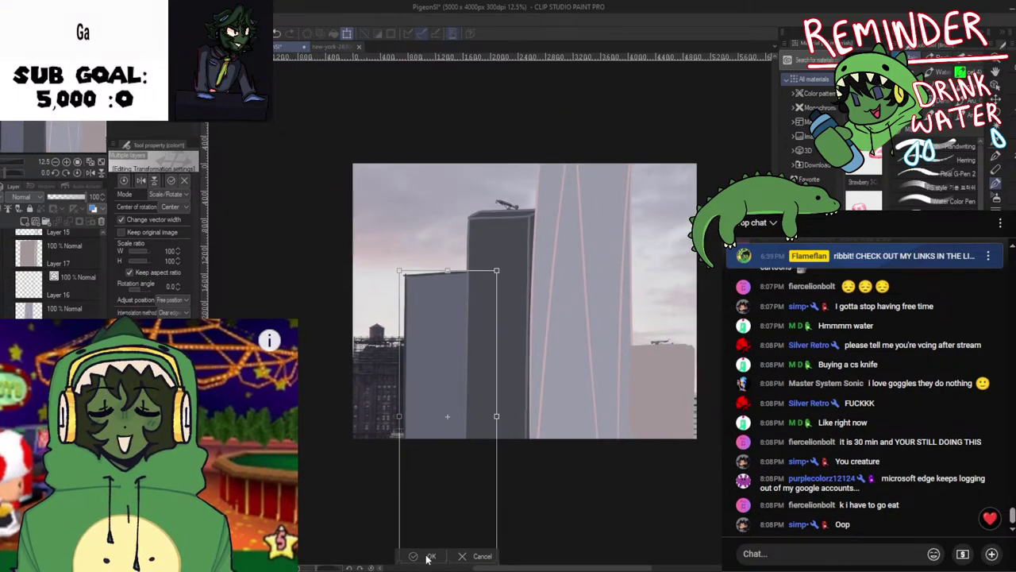
left_click(426, 555)
Try nudging the blue-grey building left and distorting its lower-left corner with Free Transform
key("ctrl+t")
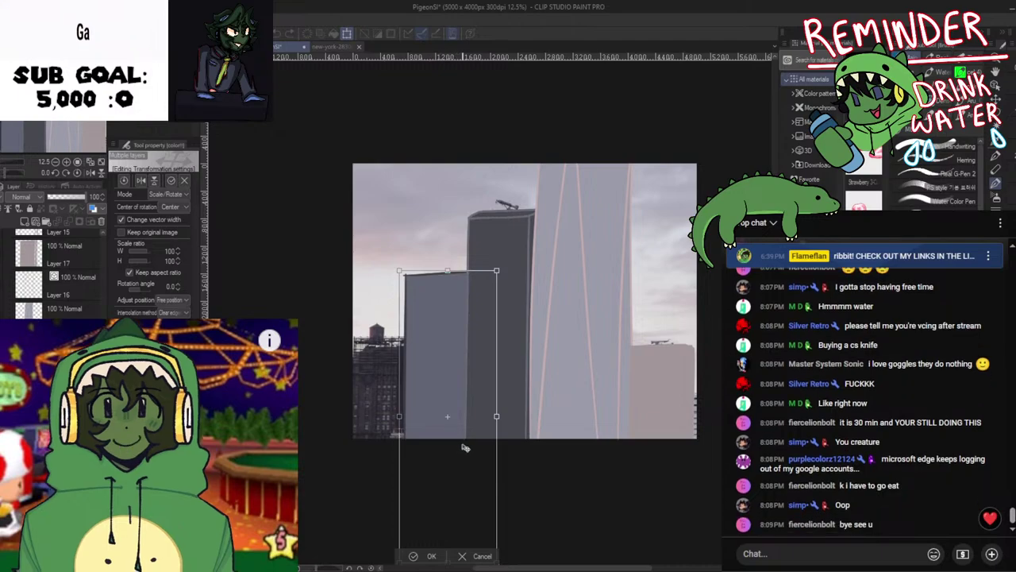
left_click_drag(464, 447, 465, 448)
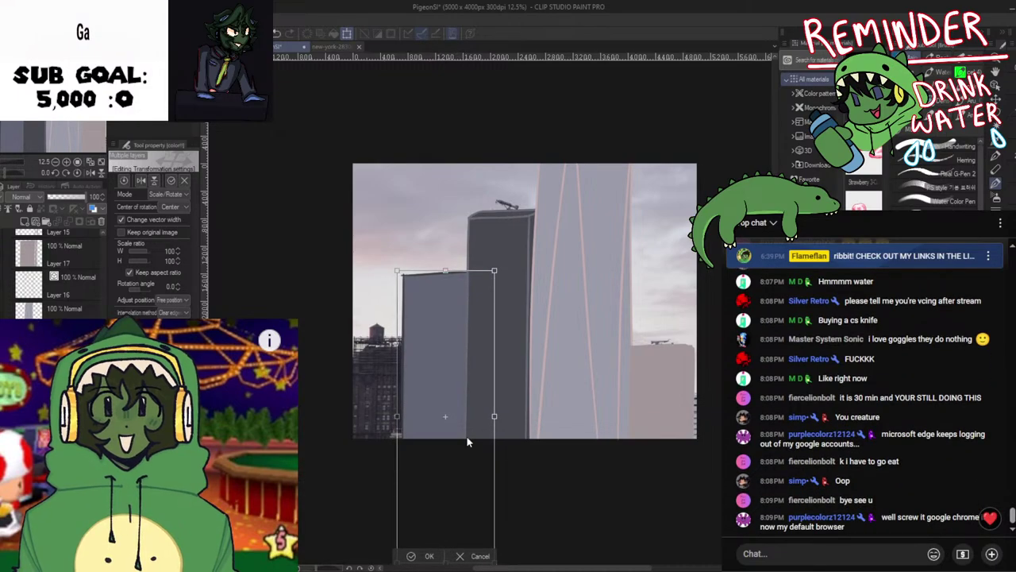
scroll(447, 493, "down", 2)
mouse_move(419, 505)
left_mouse_down()
mouse_move(437, 503)
mouse_move(420, 504)
left_mouse_up()
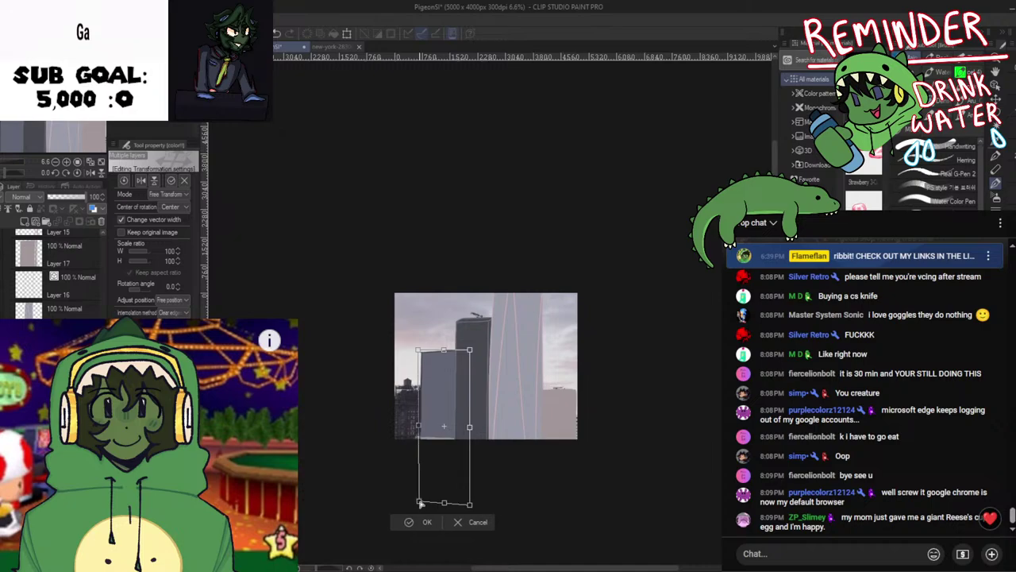
scroll(425, 492, "up", 2)
scroll(426, 490, "up", 2)
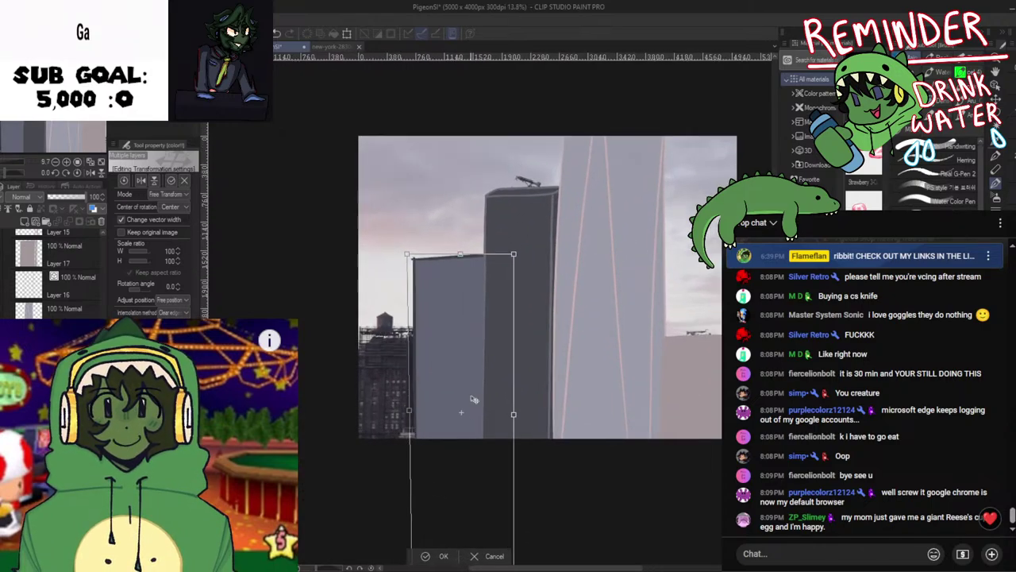
Try pulling the blue-grey building's upper-right corner outward, then undo the applied distortion
left_click_drag(520, 235, 530, 245)
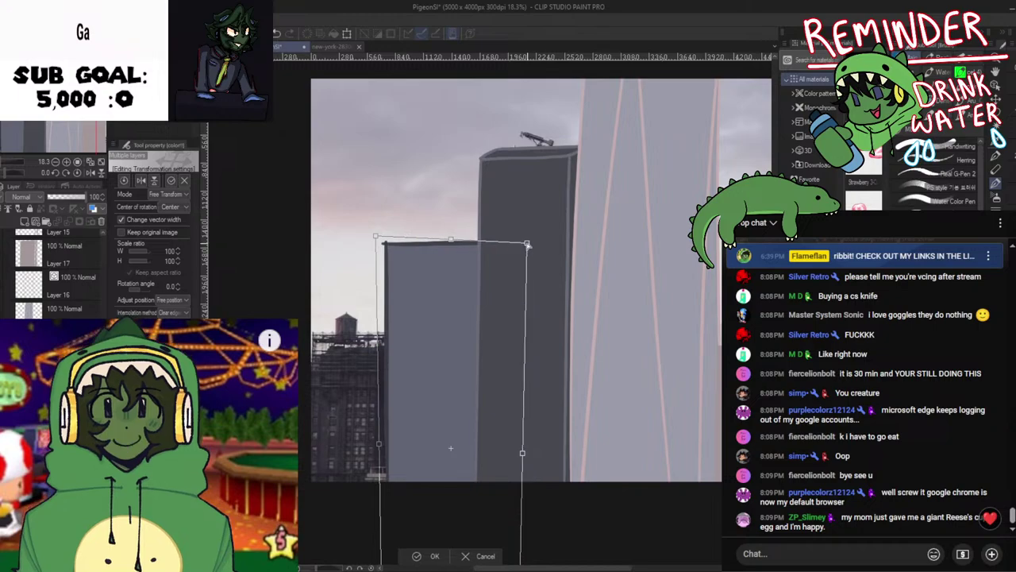
key("ctrl+z")
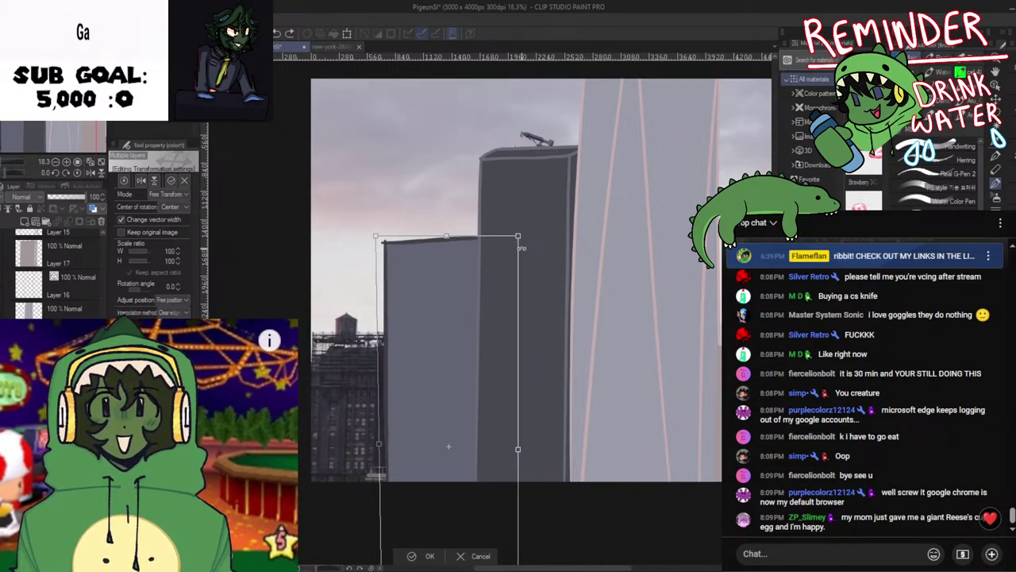
left_click_drag(519, 237, 528, 235)
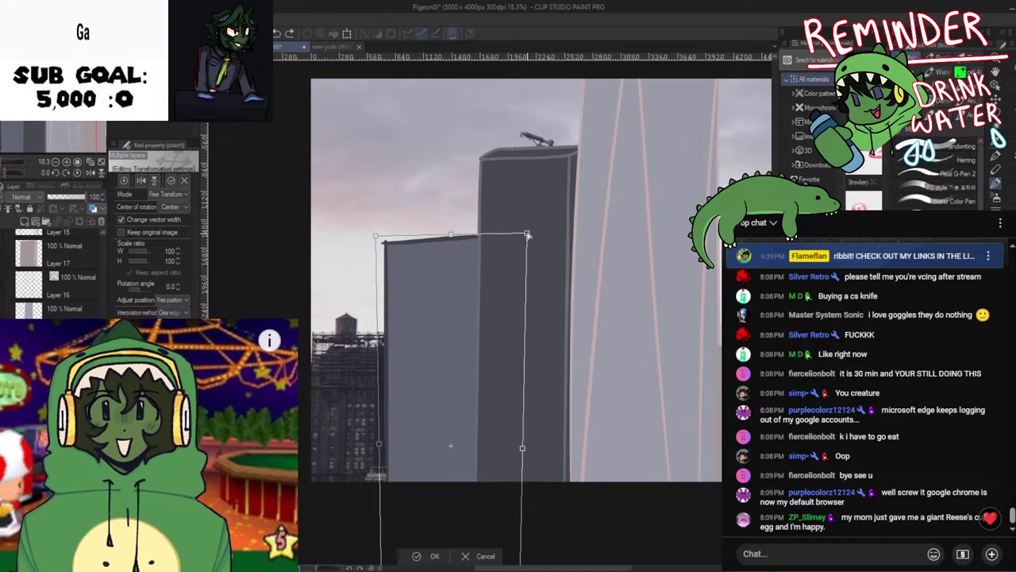
scroll(483, 371, "down", 3)
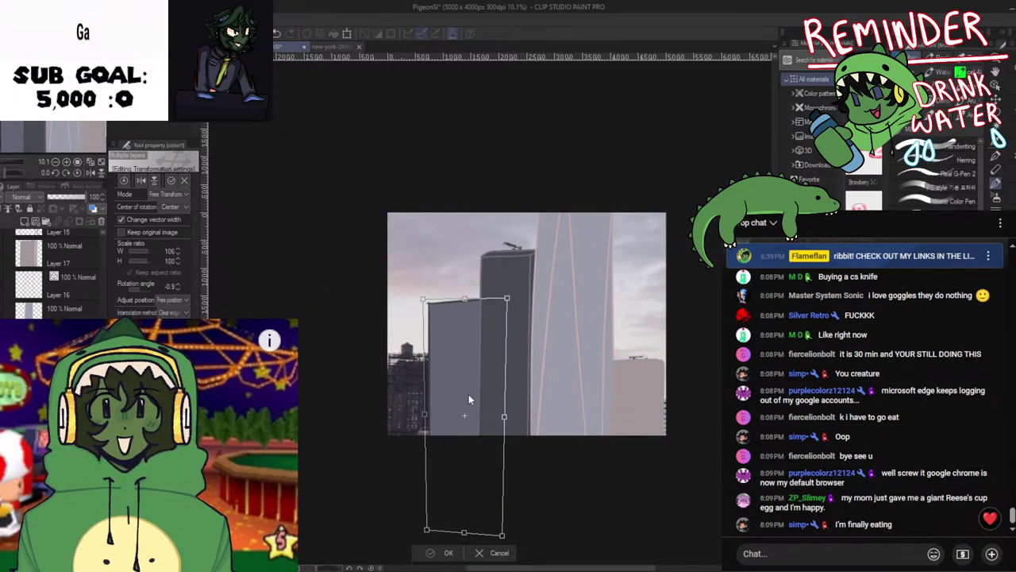
key("Return")
scroll(480, 367, "up", 1)
key("ctrl+z")
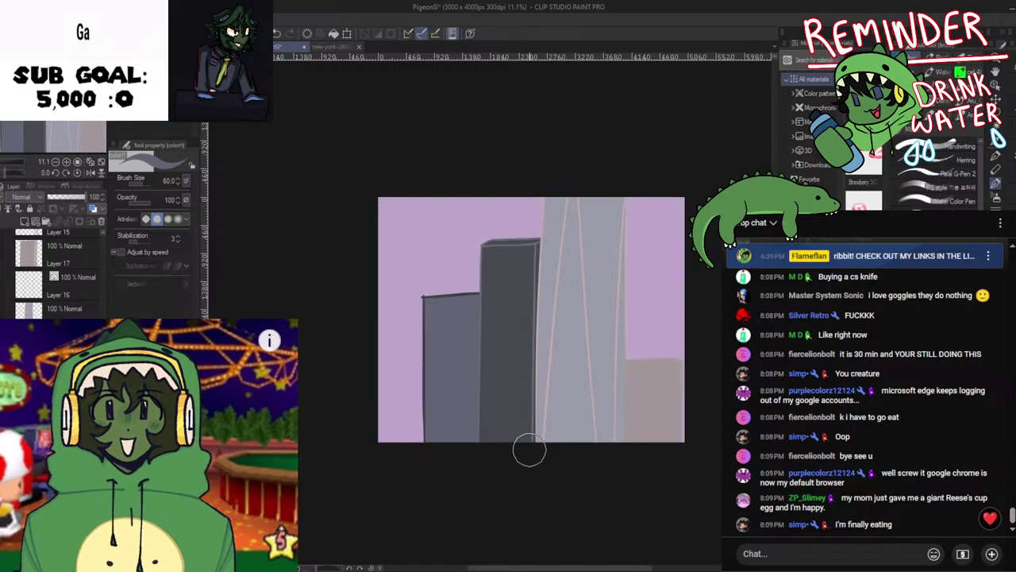
key("ctrl+z")
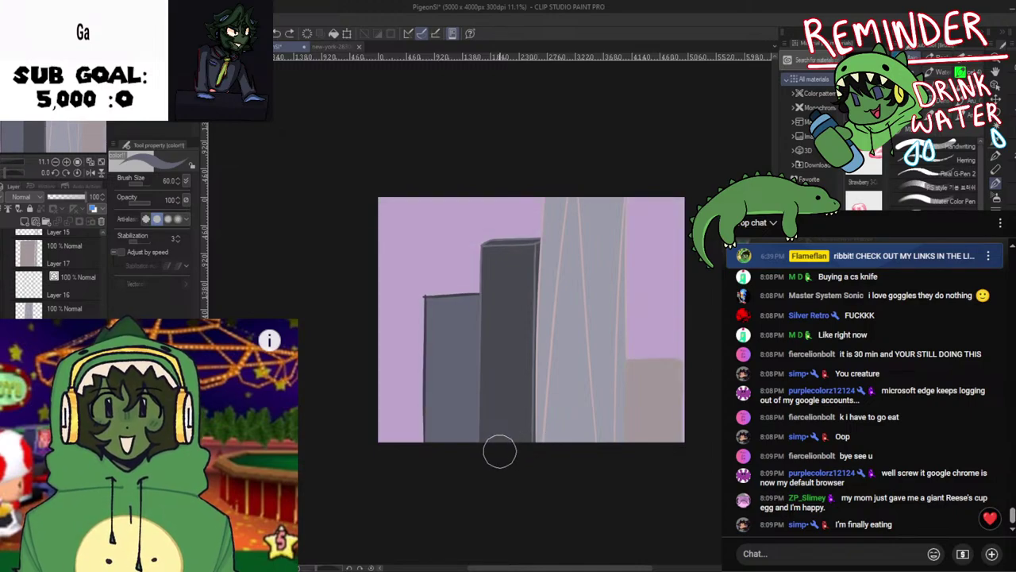
Stretch the blue-grey building's lower edge downward to a height of 107% with Free Transform and apply it
scroll(413, 469, "up", 3)
scroll(431, 436, "down", 2)
key("ctrl+t")
scroll(447, 452, "down", 2)
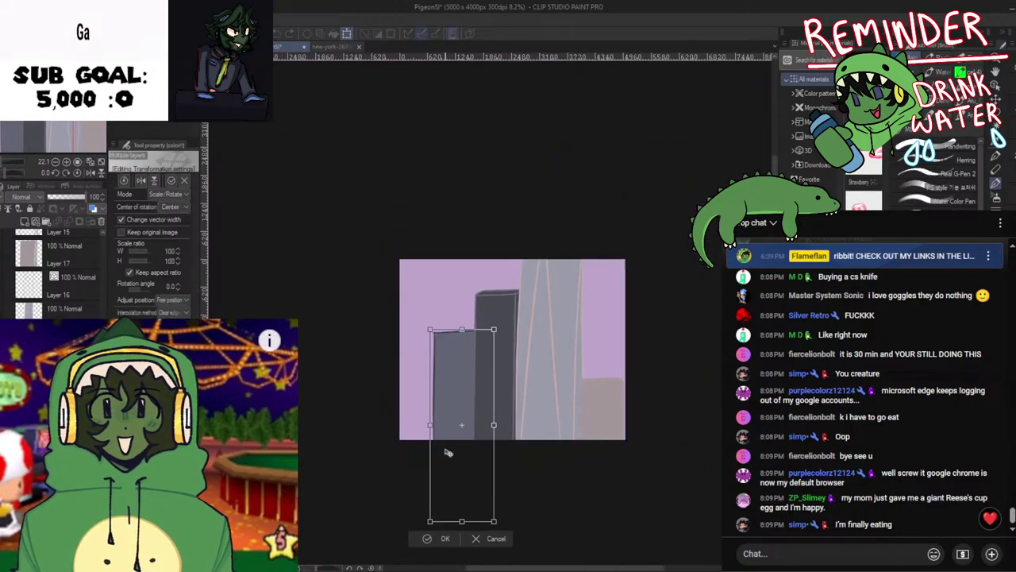
key("ctrl+shift+t")
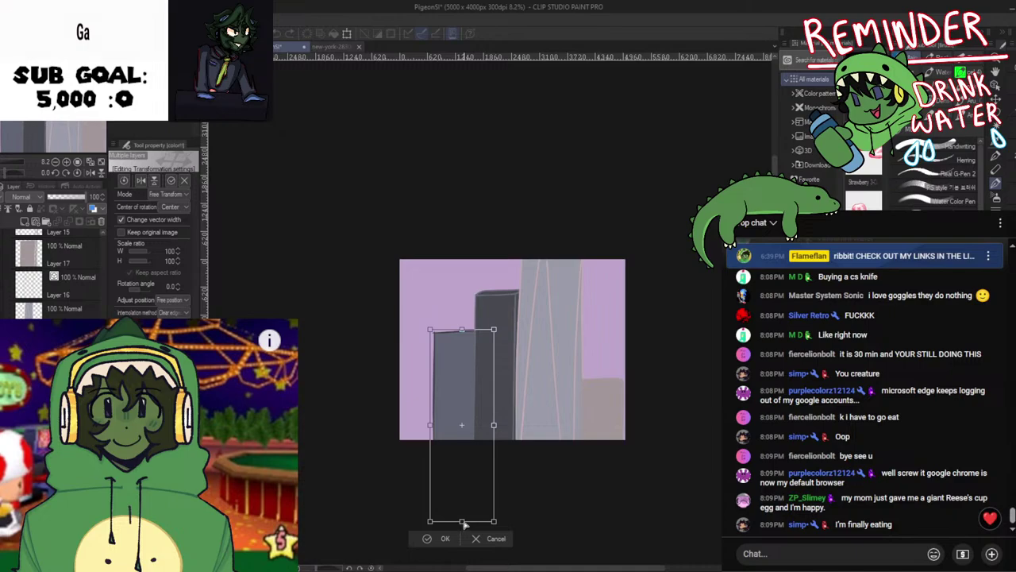
left_click_drag(464, 524, 461, 536)
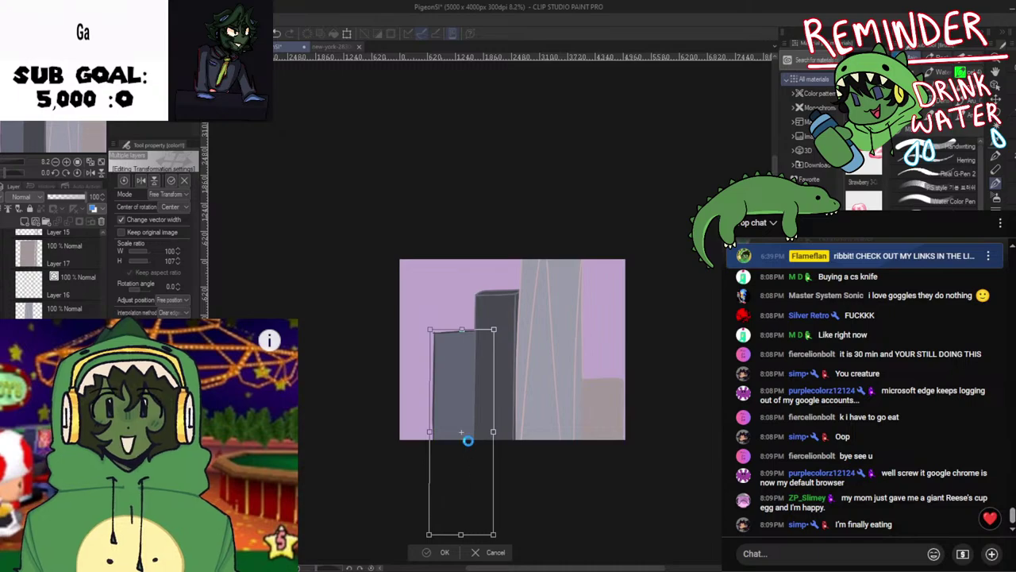
key("Return")
scroll(466, 431, "up", 3)
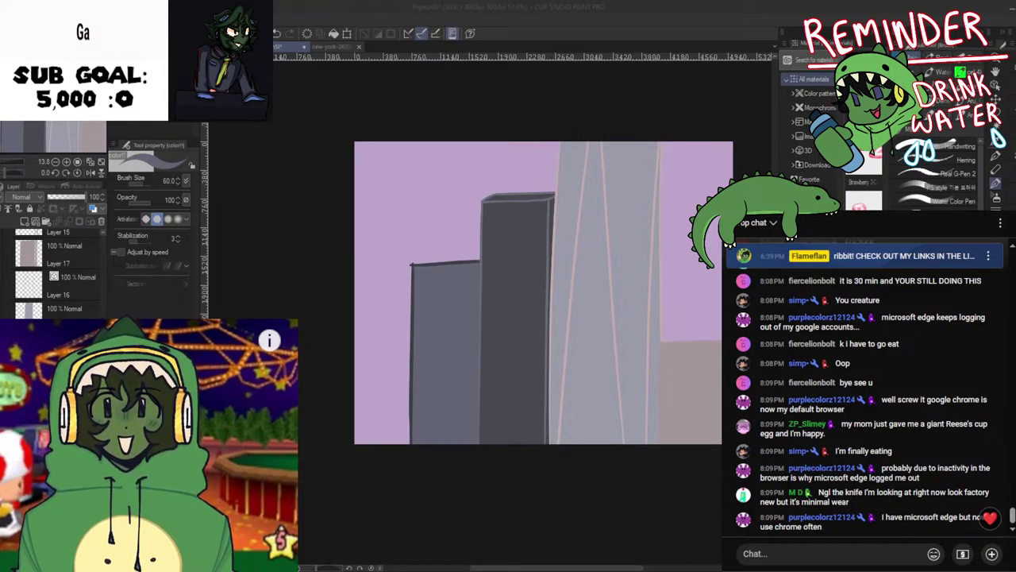
Check the skyline's proportions in a mirrored canvas view and restore the normal orientation
left_click(529, 384)
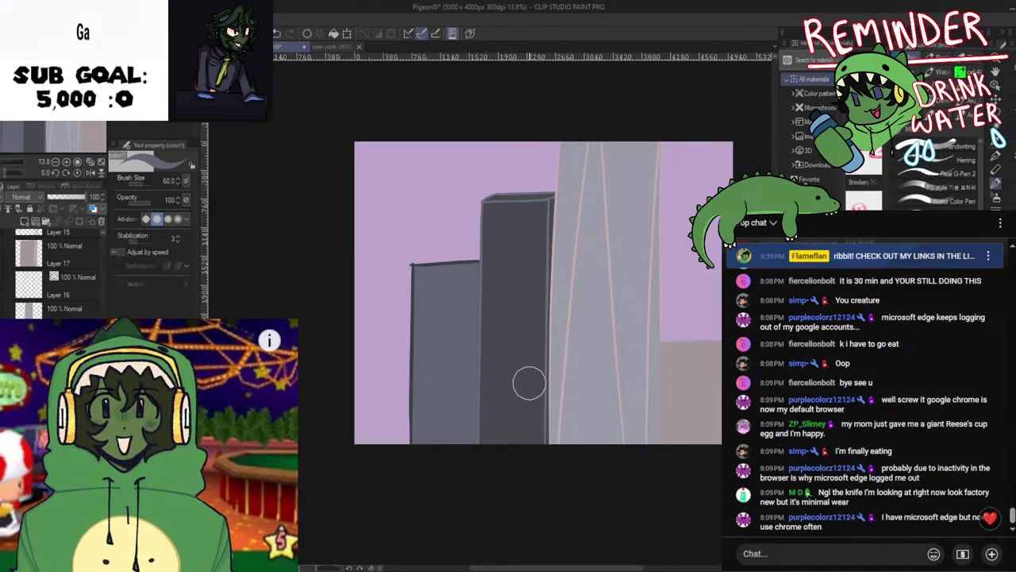
key("h")
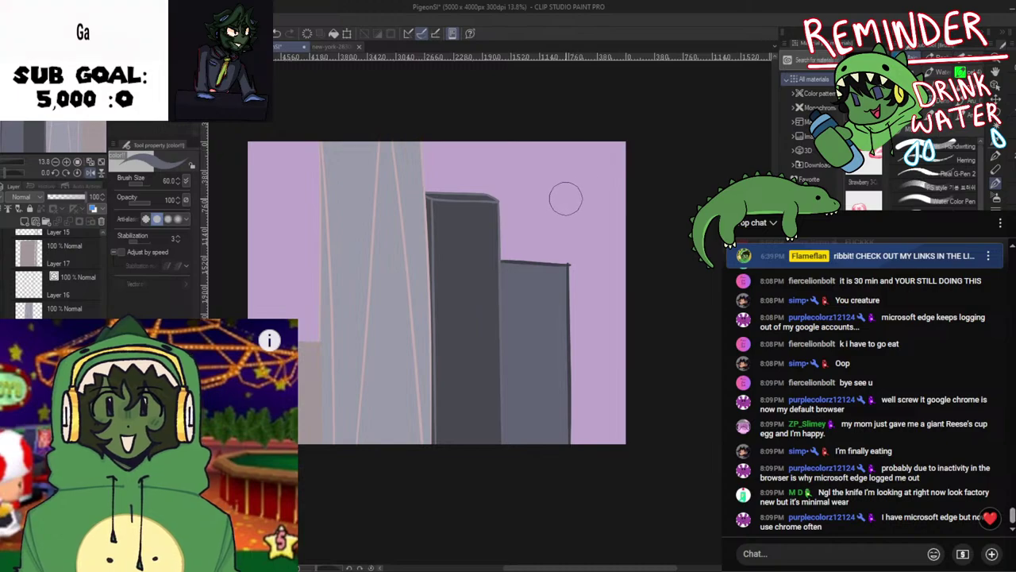
key("h")
Try transforming the blue-grey building once more against the reference photo
scroll(560, 203, "up", 3)
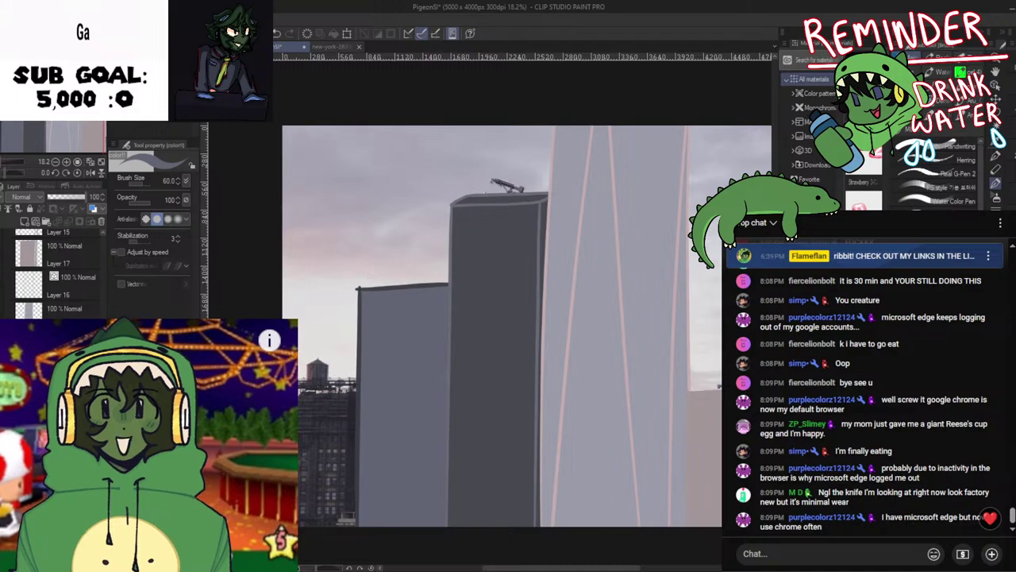
key("ctrl+t")
mouse_move(423, 417)
left_mouse_down()
mouse_move(332, 493)
mouse_move(428, 411)
mouse_move(302, 362)
mouse_move(348, 495)
mouse_move(345, 475)
left_mouse_up()
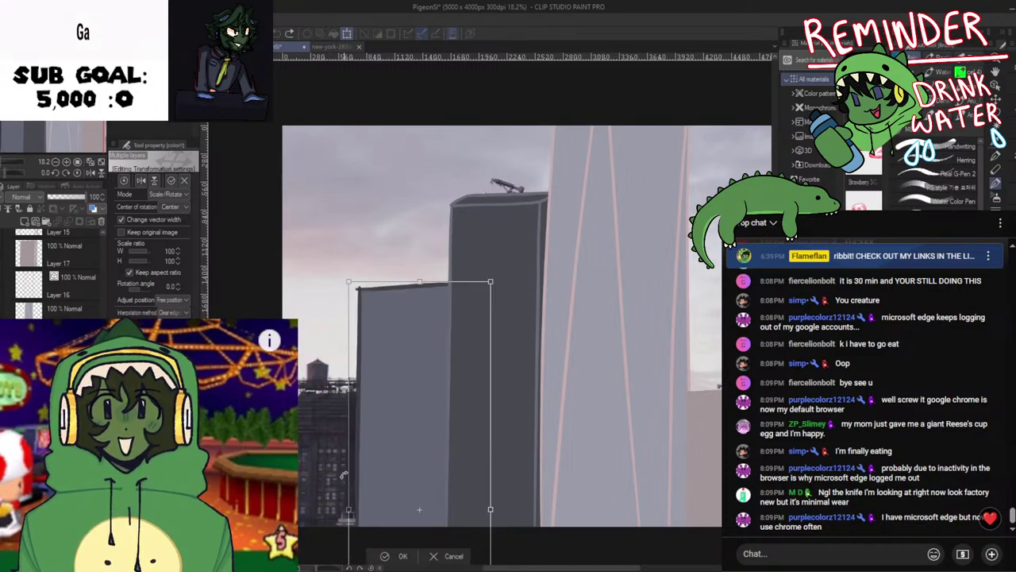
left_click(385, 556)
Find and select Layer 15 Copy and Layer 17 Copy among the building layers
scroll(60, 274, "up", 3)
left_click(1, 276)
left_click(2, 276)
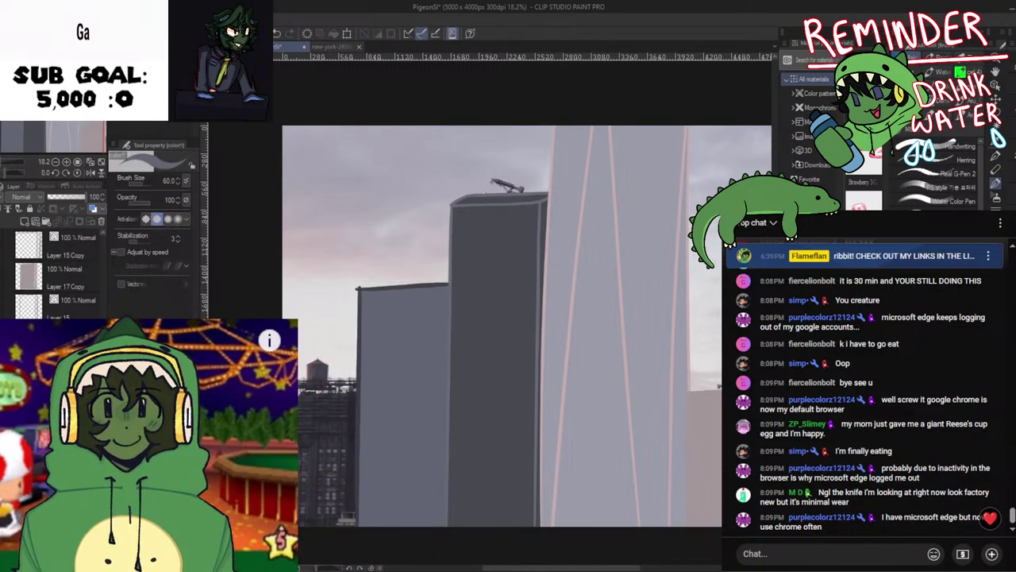
scroll(50, 278, "up", 1)
left_click(50, 298)
left_click(62, 283, "ctrl")
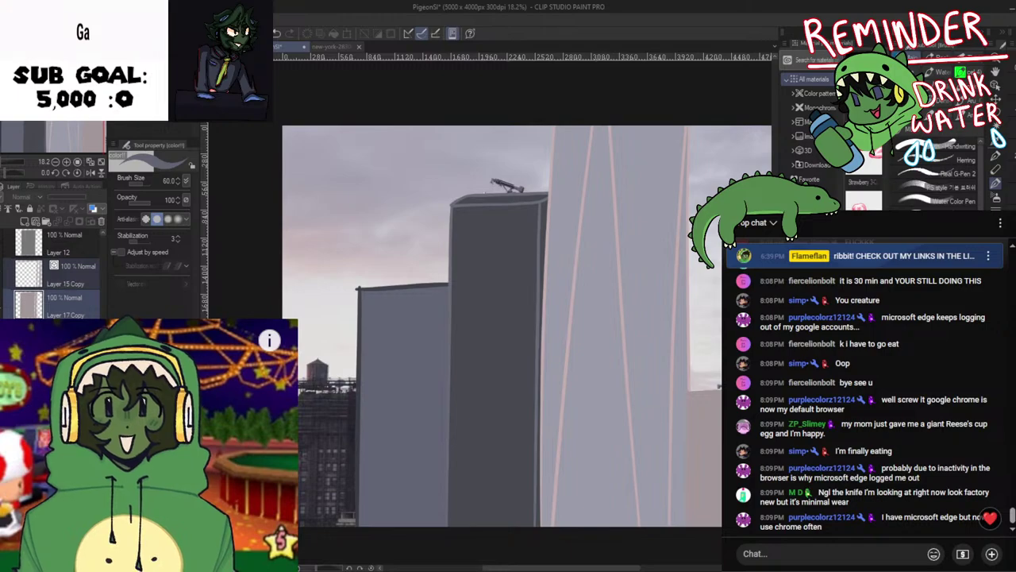
Show the beige building beside the blue-grey building and save the illustration
scroll(62, 284, "down", 1)
left_click(62, 254)
scroll(60, 274, "down", 3)
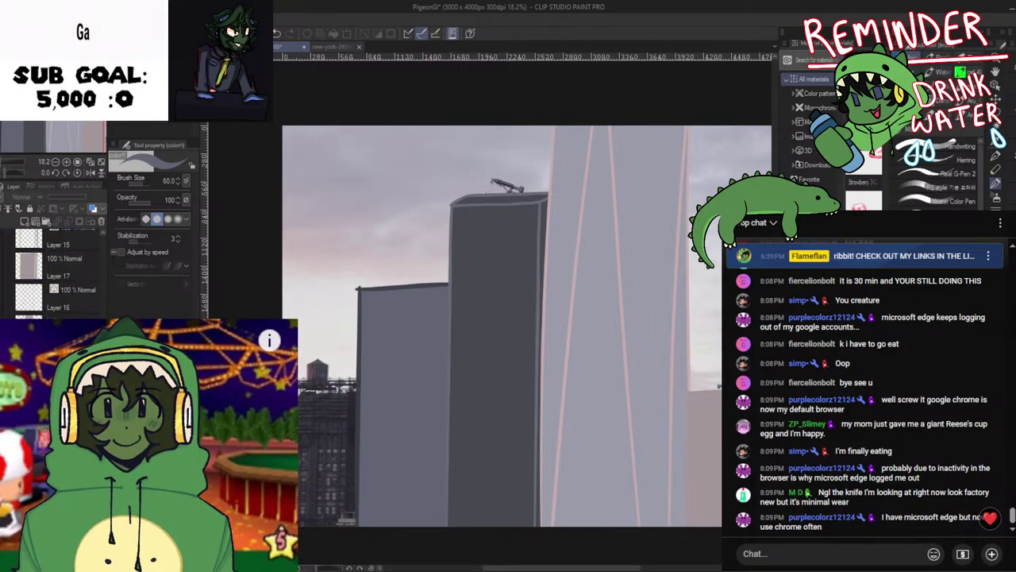
scroll(60, 274, "down", 2)
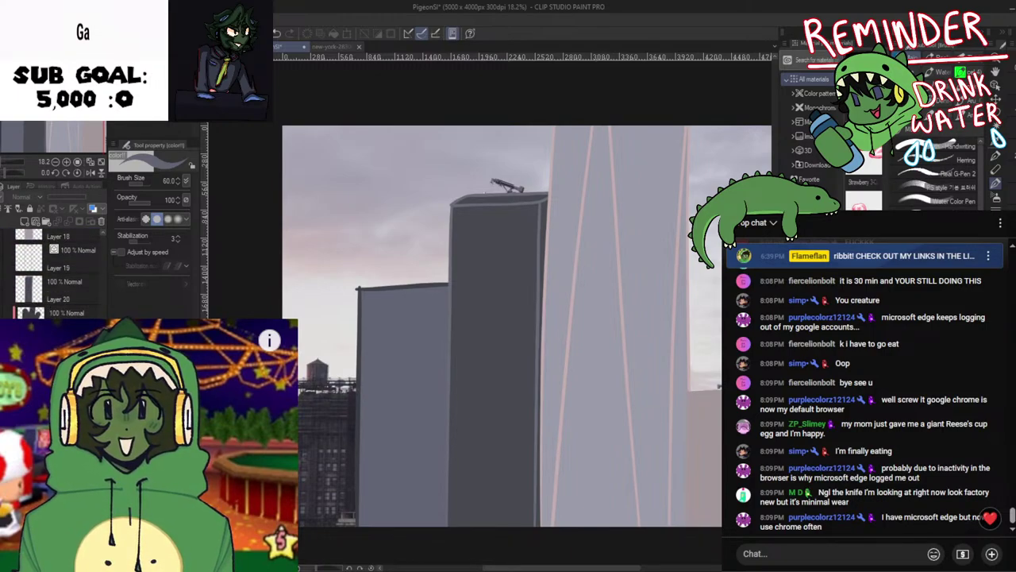
left_click(2, 319)
left_click_drag(385, 462, 403, 443)
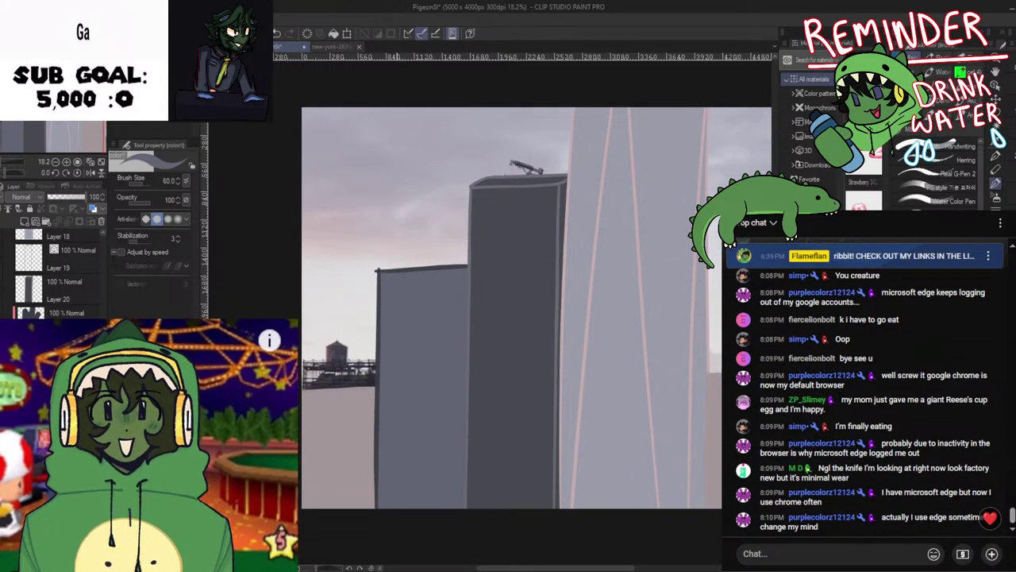
key("ctrl+s")
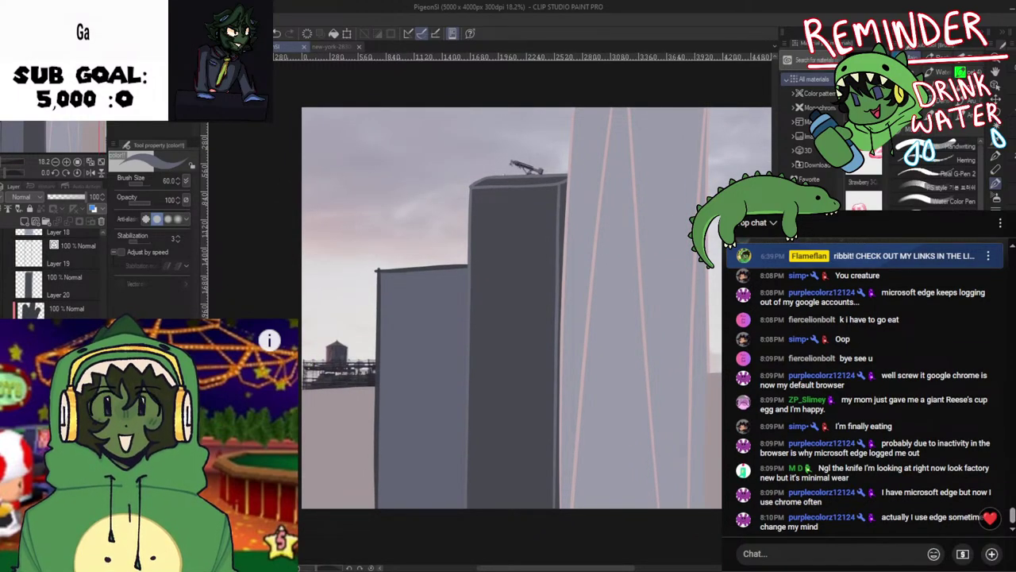
Cover the reference photo with the flat purple sky and compare the skyline in normal and mirrored views
left_click(4, 476)
scroll(393, 498, "down", 3)
key("h")
key("h")
key("h")
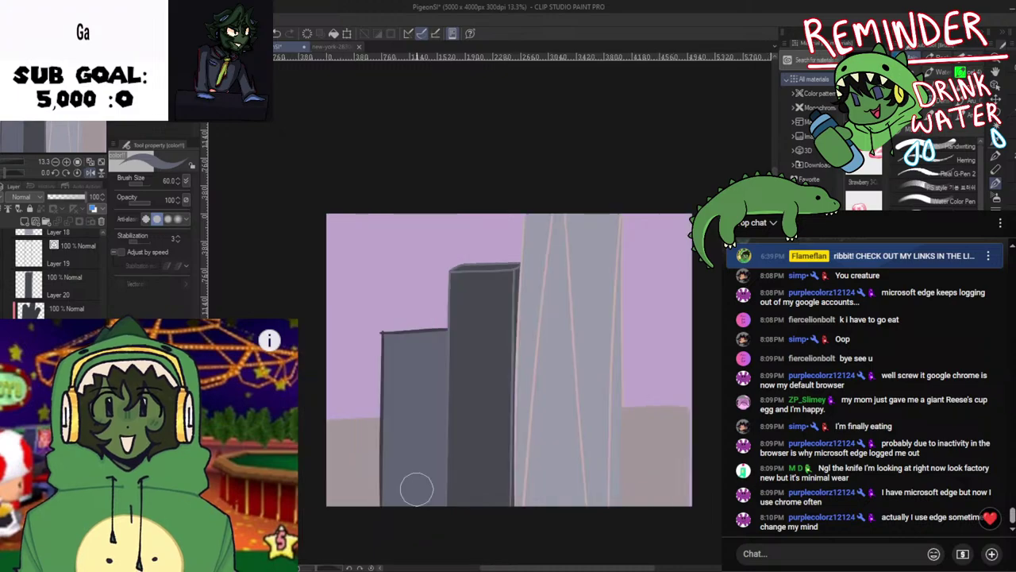
key("h")
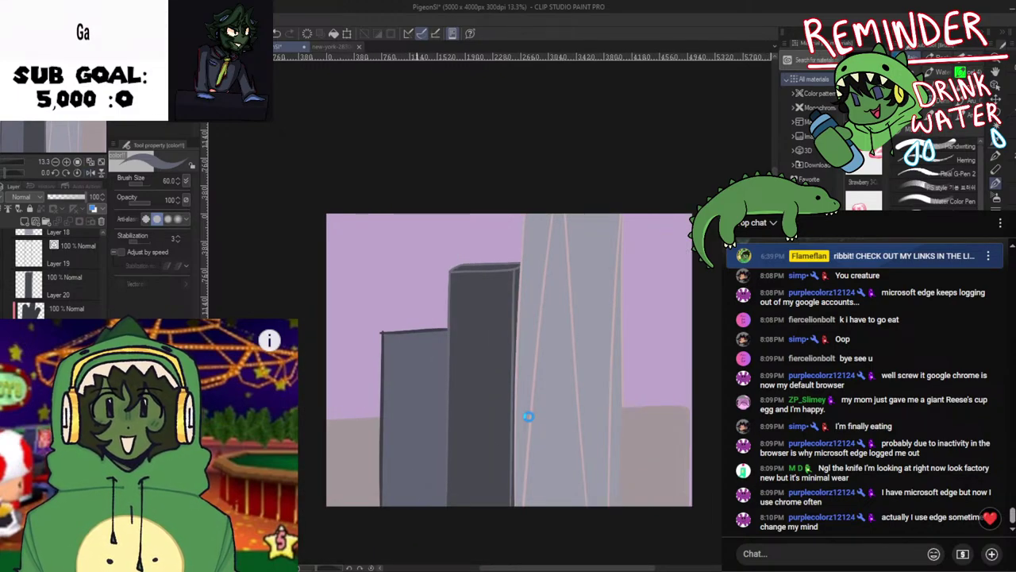
key("h")
key("h")
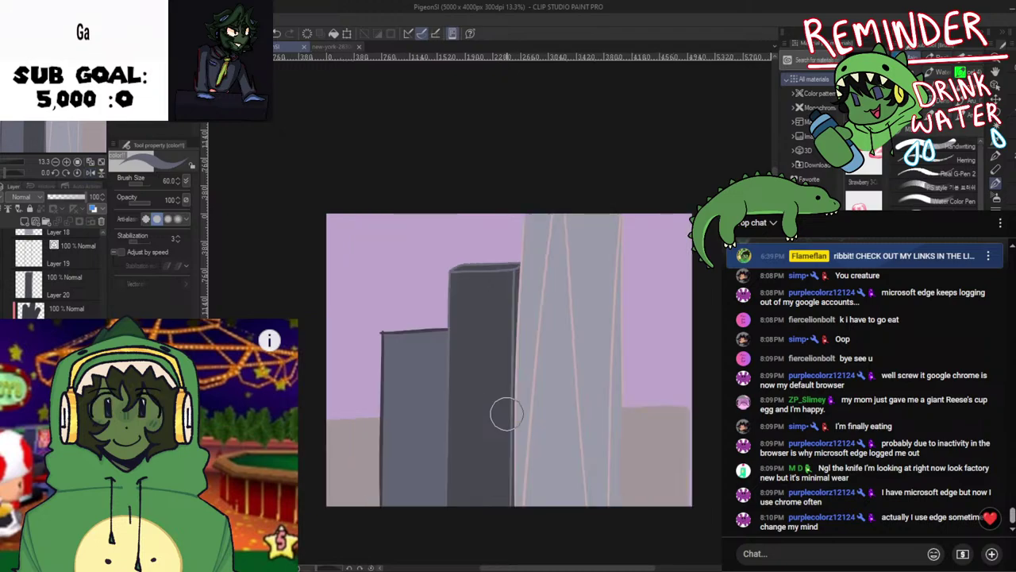
key("h")
key("h")
key("h")
key("h")
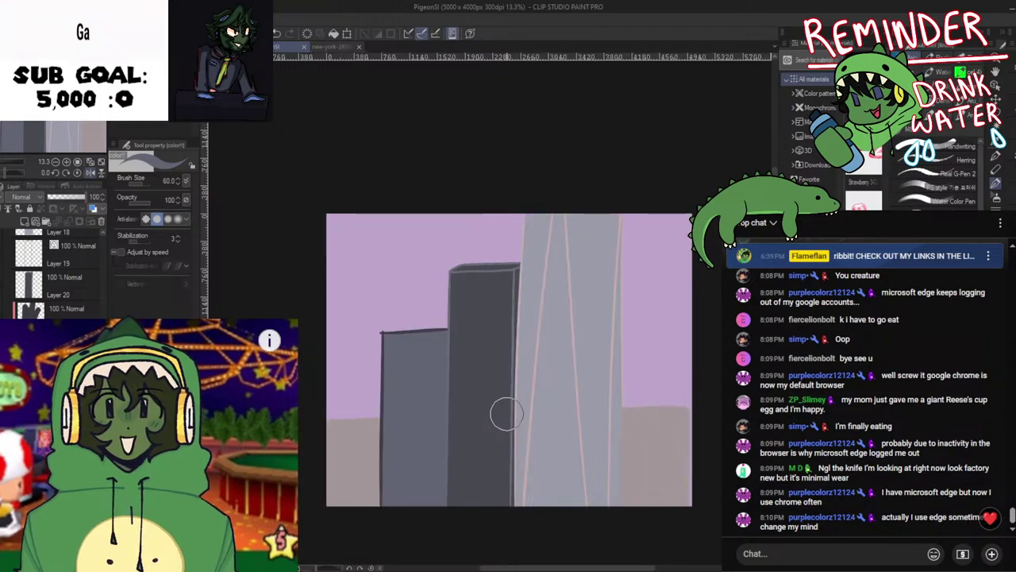
Show the two flying pigeons and the Add (Glow) layer over a pale blue sky
scroll(506, 414, "up", 2)
left_click_drag(507, 414, 531, 359)
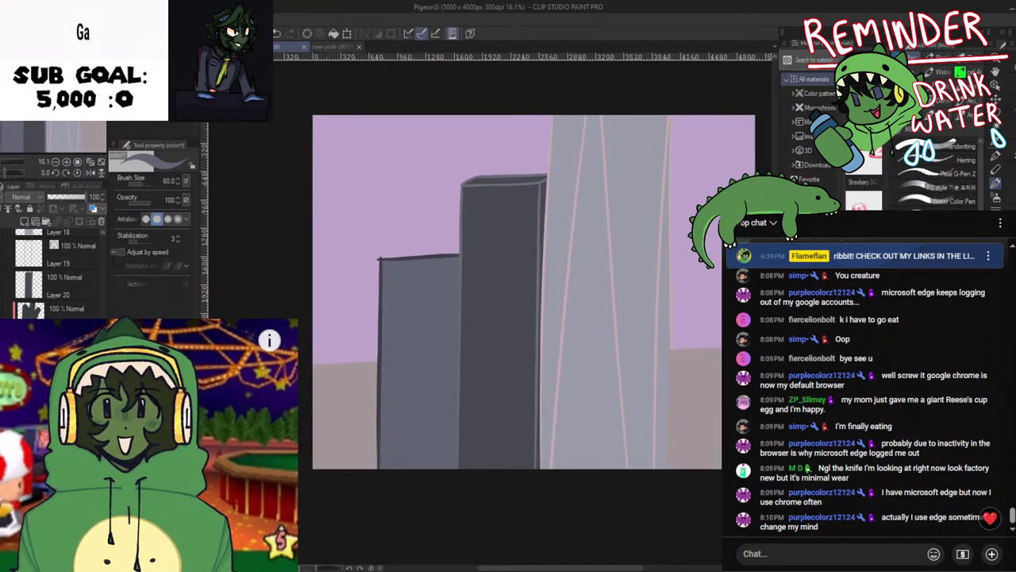
scroll(55, 274, "up", 10)
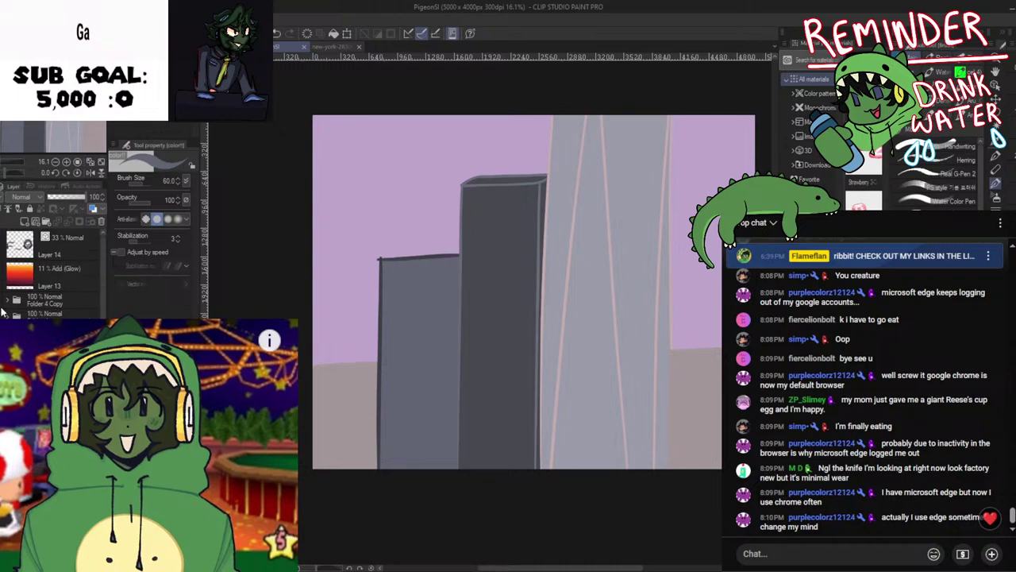
left_click(2, 300)
left_click(2, 316)
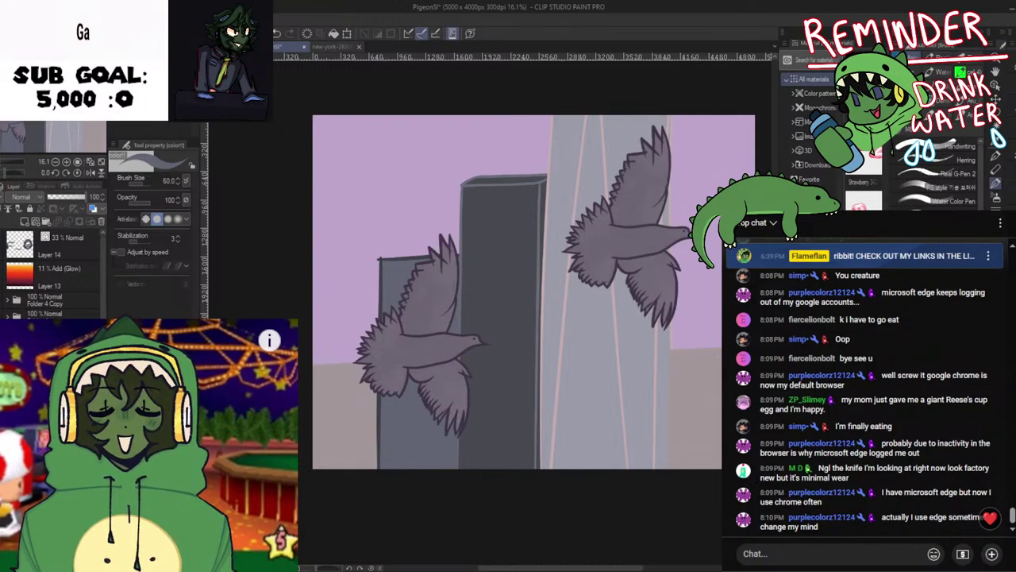
left_click(1, 274)
scroll(48, 274, "down", 10)
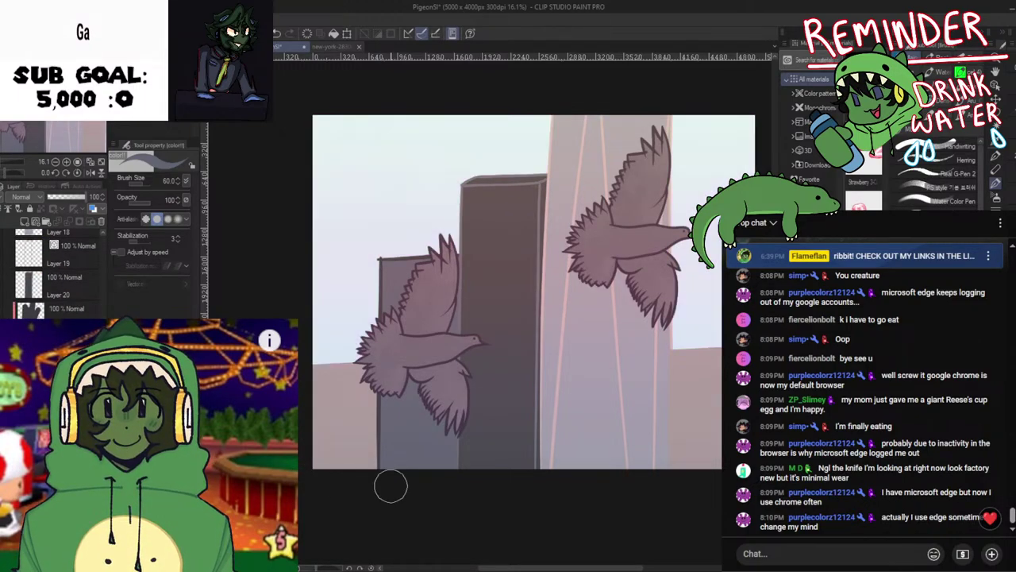
Check the pigeons and skyline together in a mirrored canvas view and look through the building layers
scroll(390, 484, "down", 2)
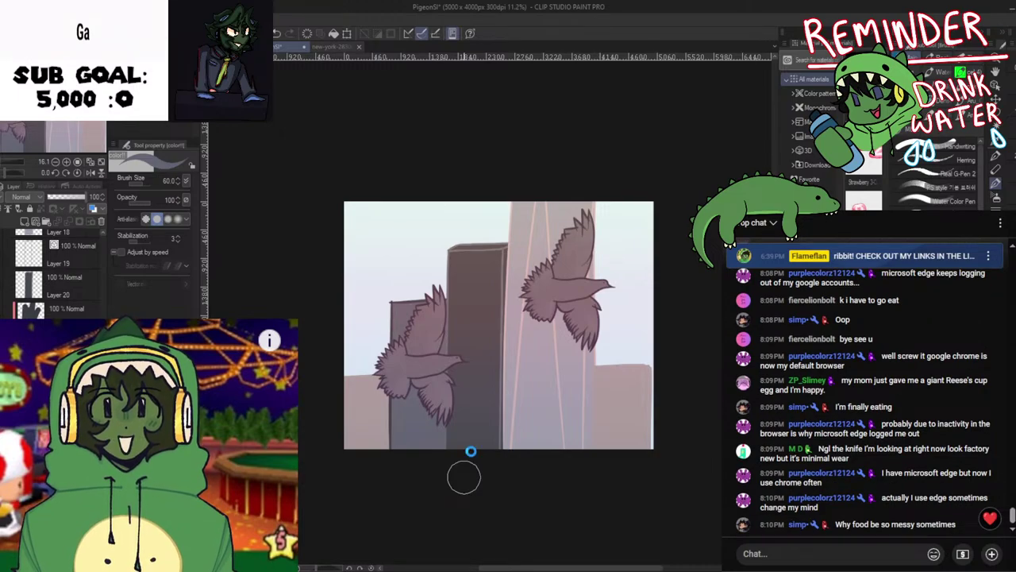
key("h")
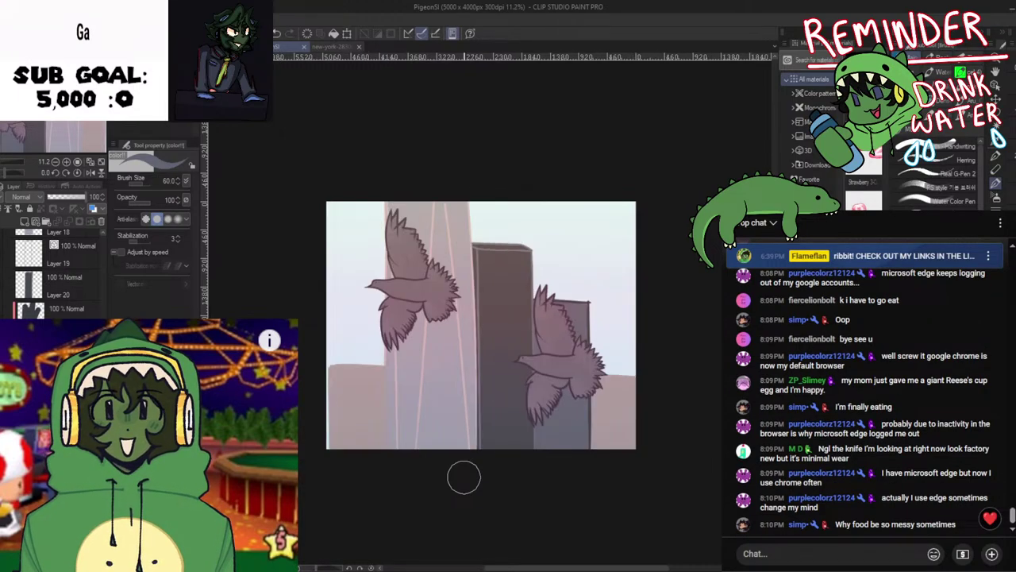
key("h")
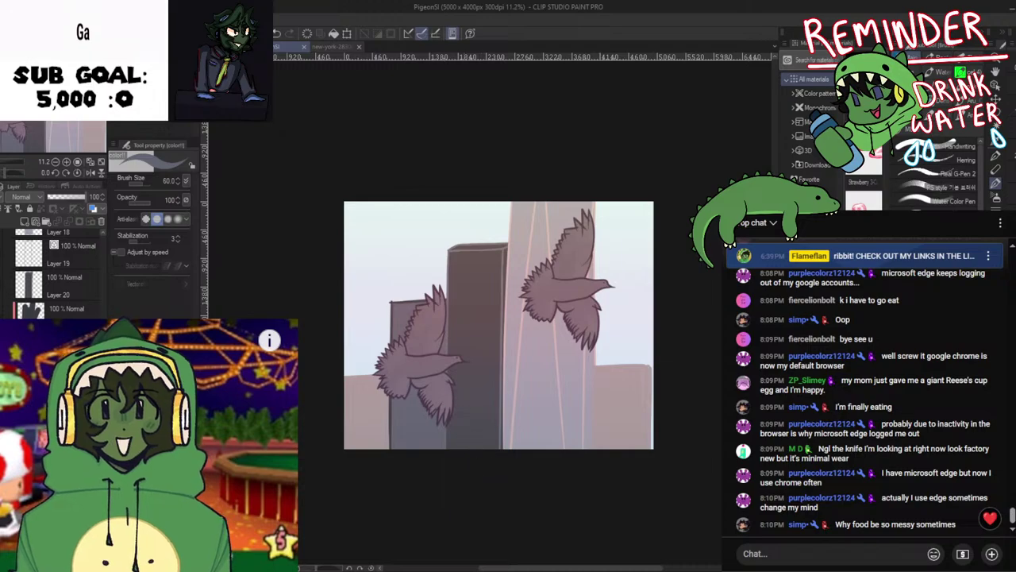
scroll(56, 270, "up", 3)
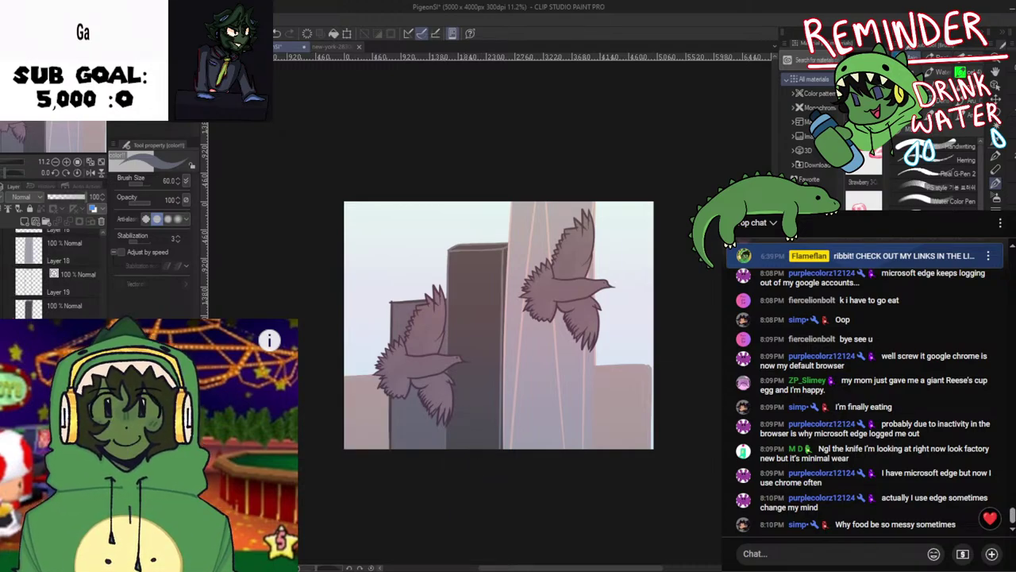
scroll(55, 270, "up", 2)
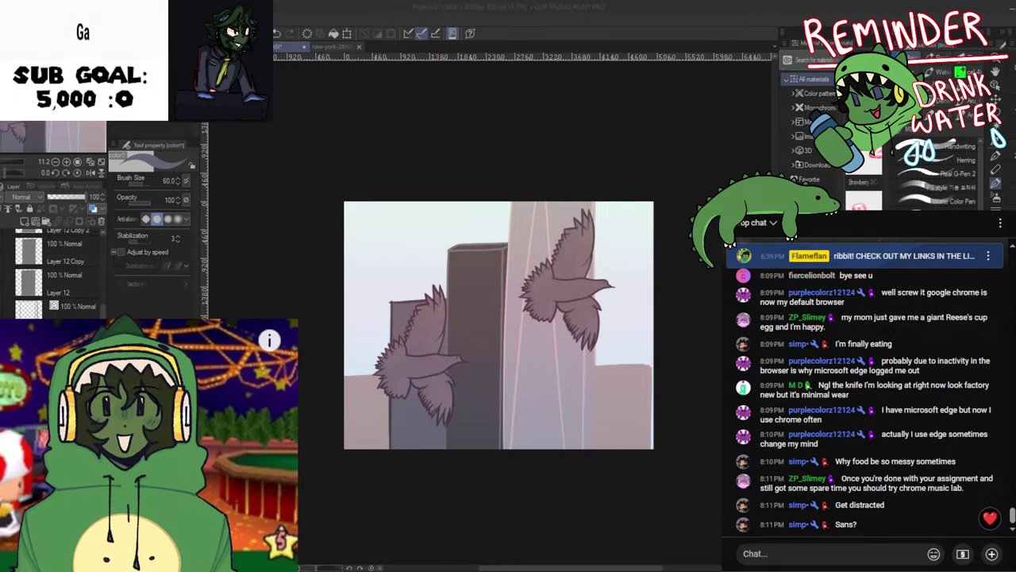
Switch to the live chat and post the Chrome Music Lab Shared Piano link
type("https://musiclab.chromeexperiments.com/Shared-Piano/#zpLjQRFow")
key("Return")
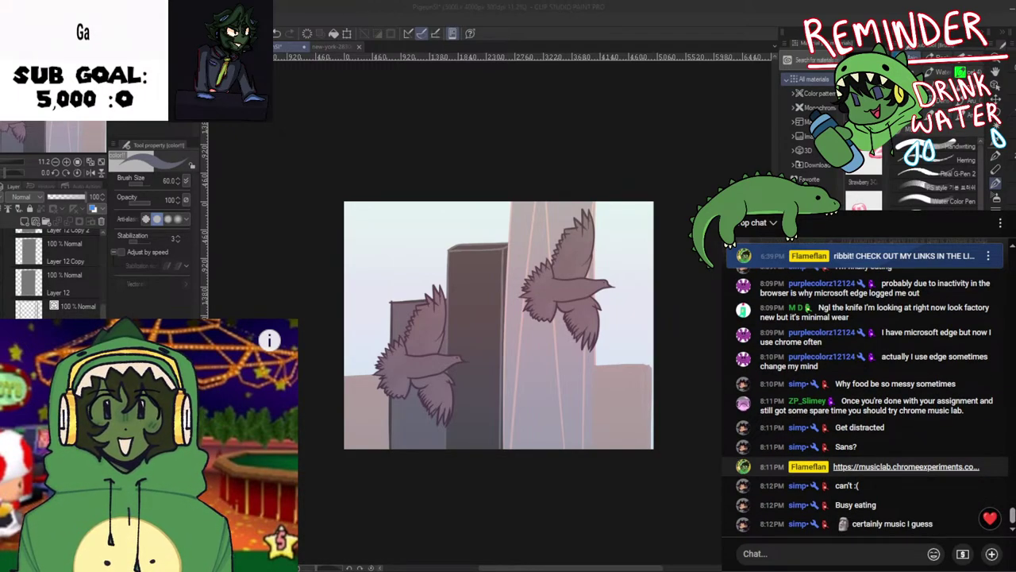
Return to Clip Studio Paint and save the pigeon illustration
left_click_drag(568, 448, 569, 441)
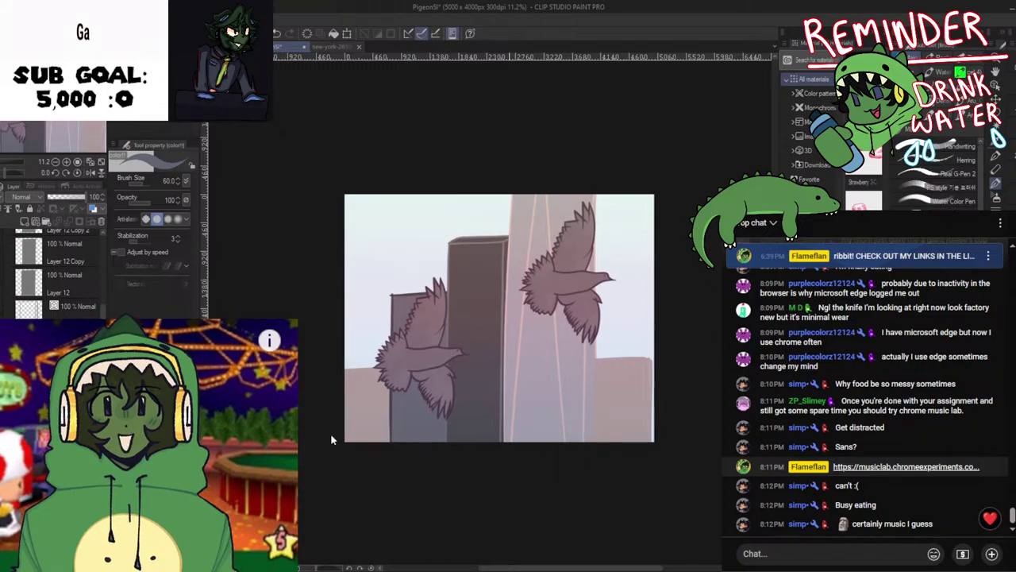
key("ctrl+s")
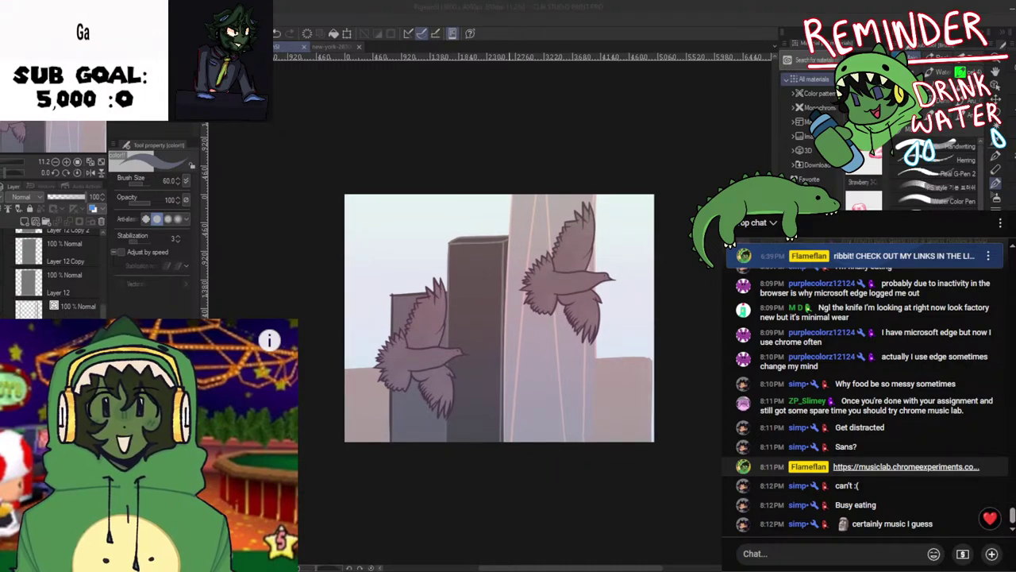
Hide the Add (Glow) layer and the blue sky to reveal the reference photo behind the pigeons
scroll(522, 404, "up", 2)
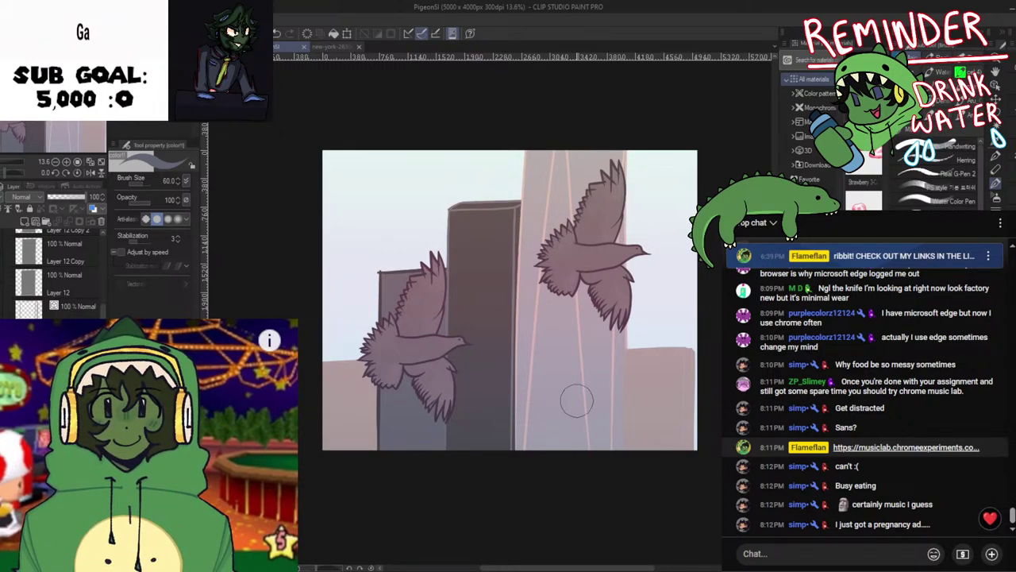
scroll(577, 400, "up", 2)
scroll(4, 313, "up", 2)
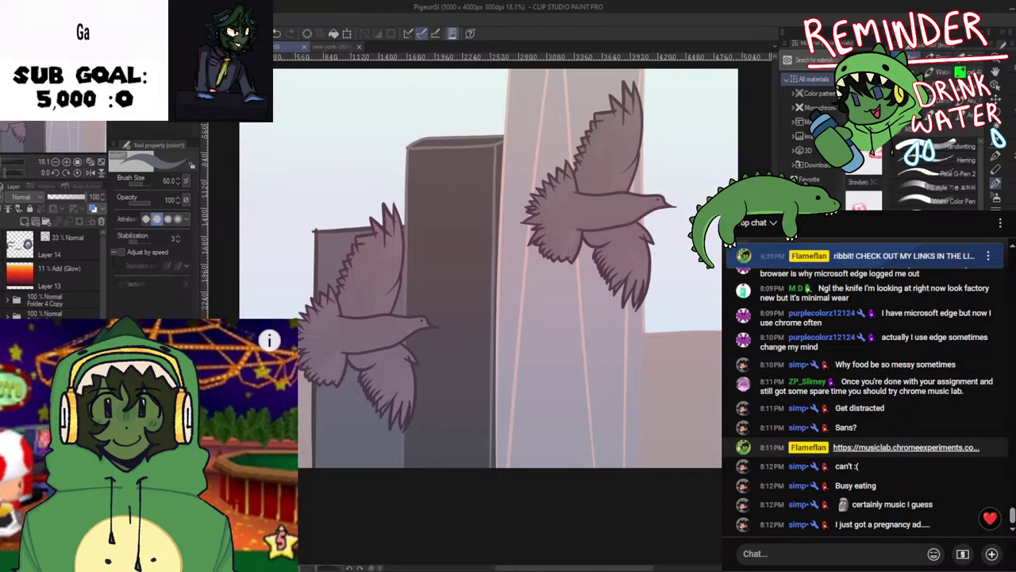
left_click(2, 277)
scroll(4, 278, "down", 4)
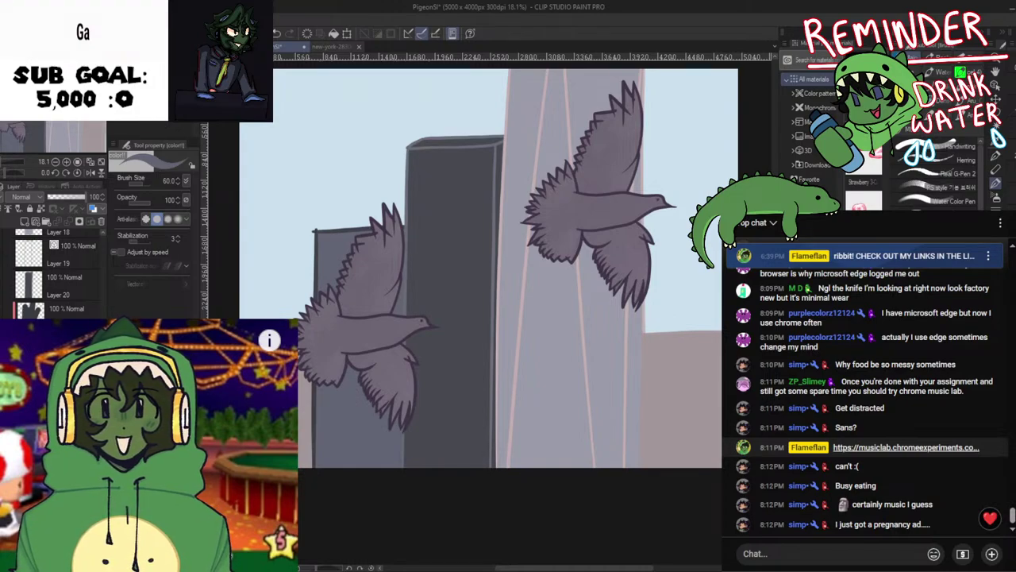
left_click(3, 397)
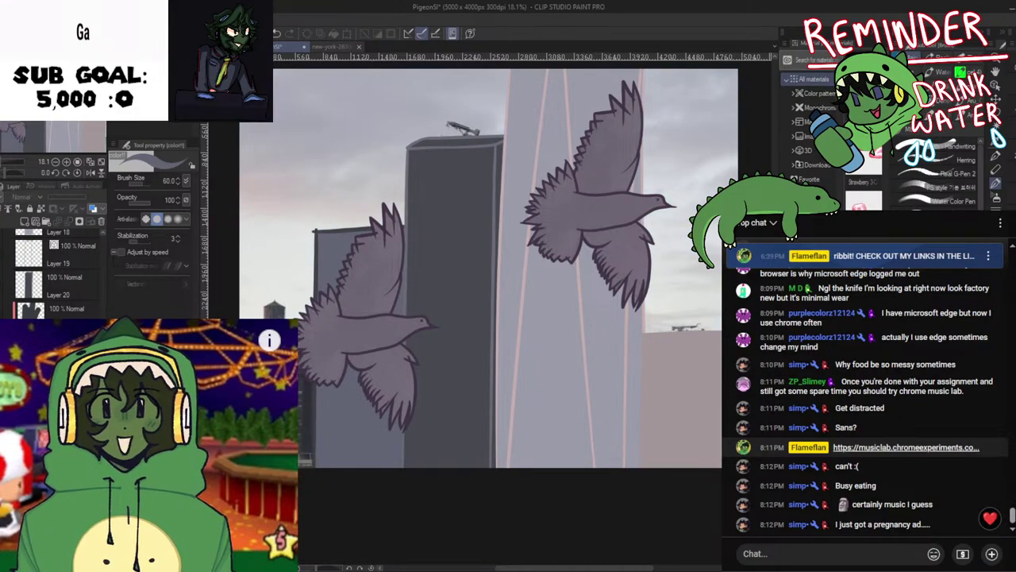
Sample the dark tone of the reference photo's old building and recolour the far-left building with it
scroll(369, 374, "up", 4)
key("alt")
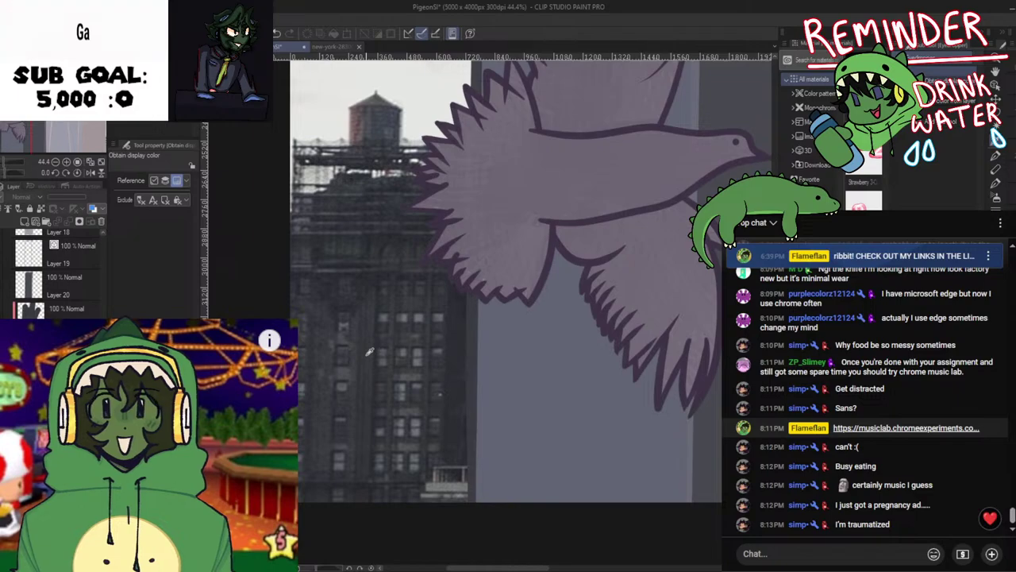
scroll(365, 349, "up", 3)
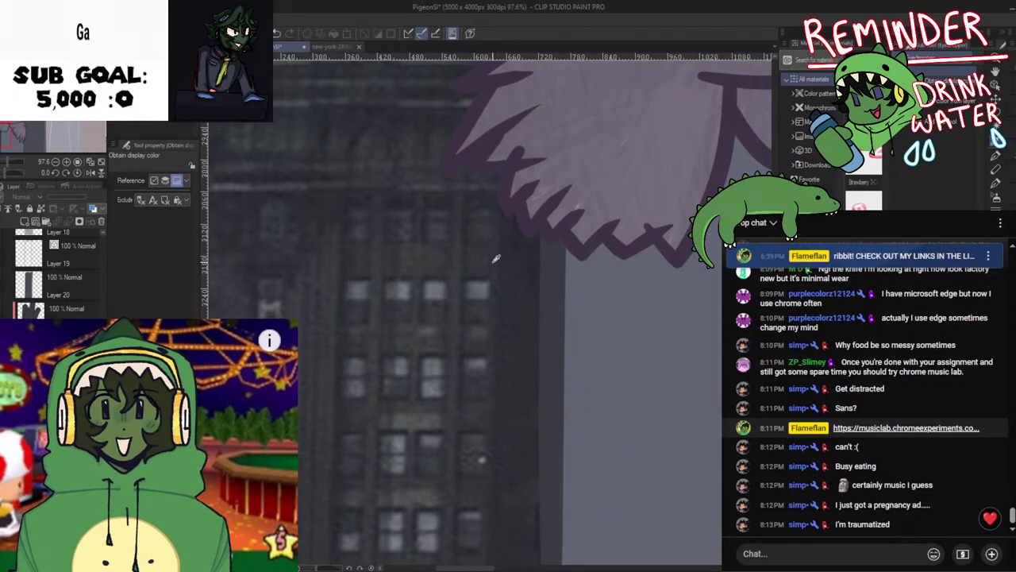
scroll(494, 257, "down", 3)
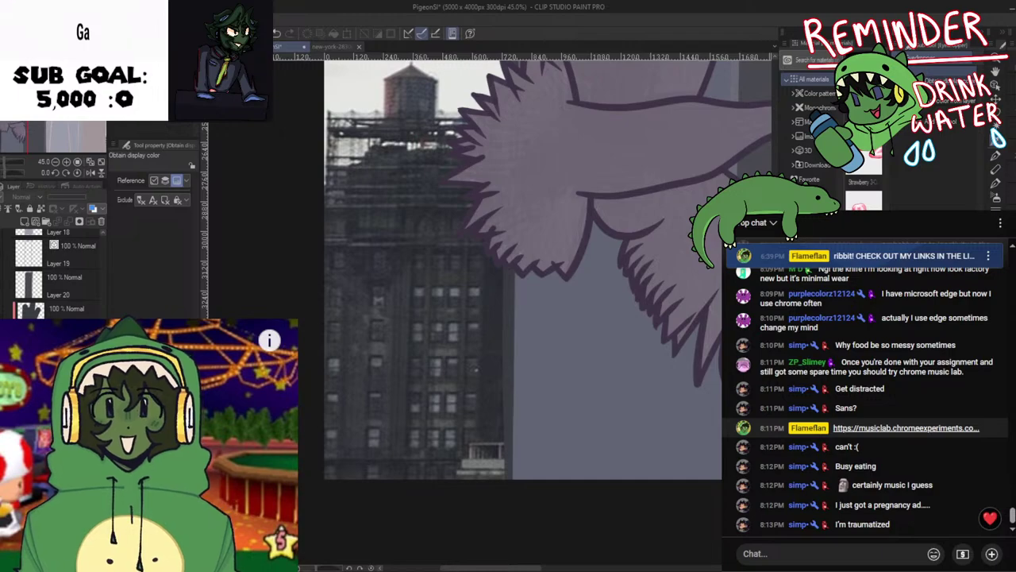
key("ctrl+z")
left_click(5, 346)
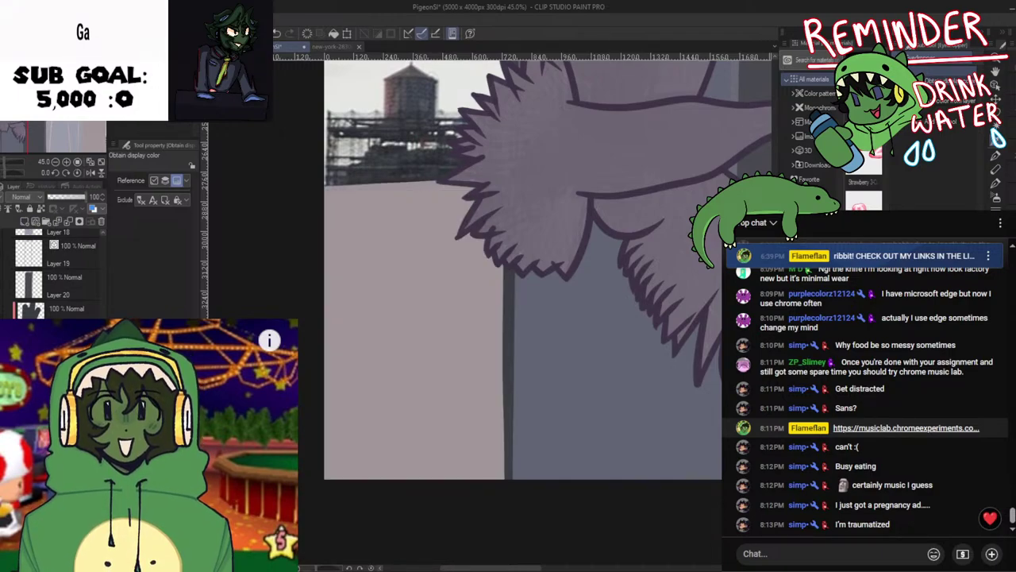
scroll(394, 395, "down", 8)
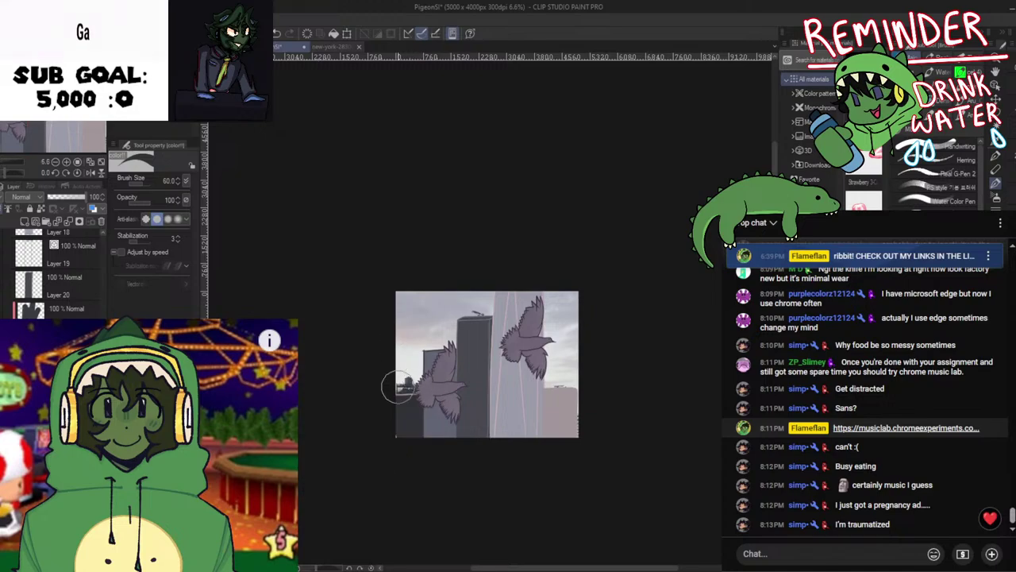
scroll(397, 423, "up", 2)
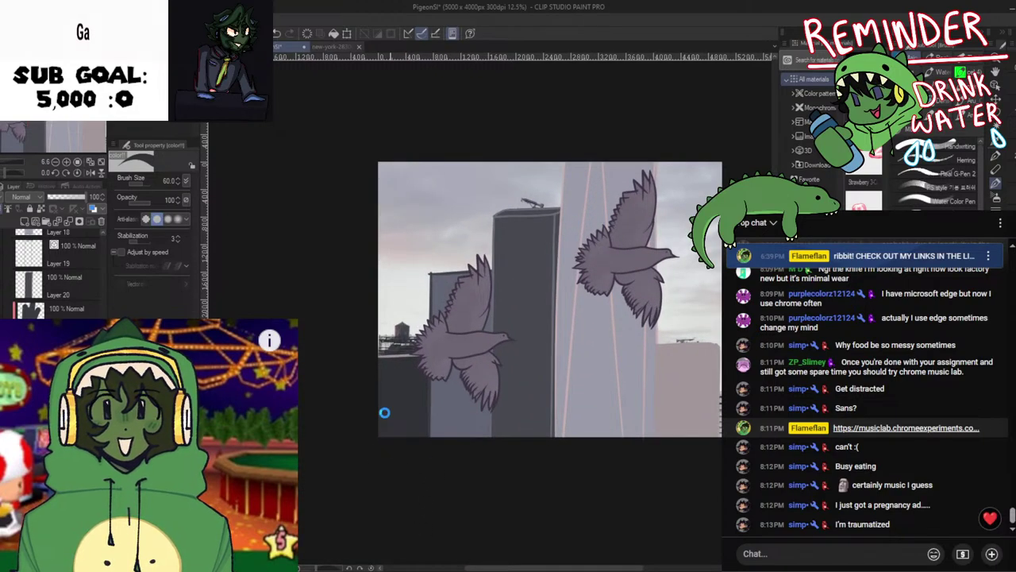
scroll(394, 409, "up", 1)
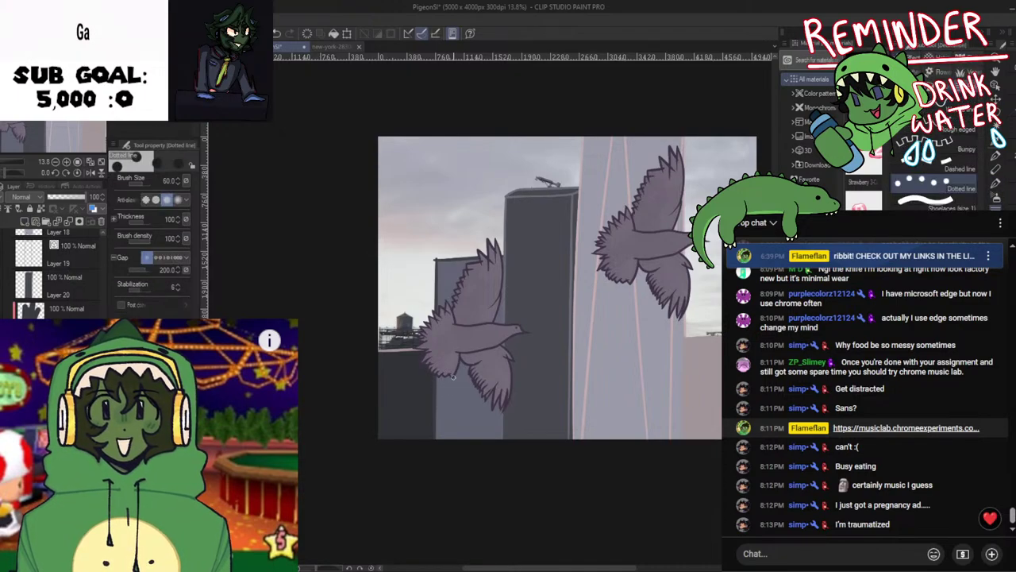
key("ctrl+z")
key("ctrl+z")
key("ctrl+z")
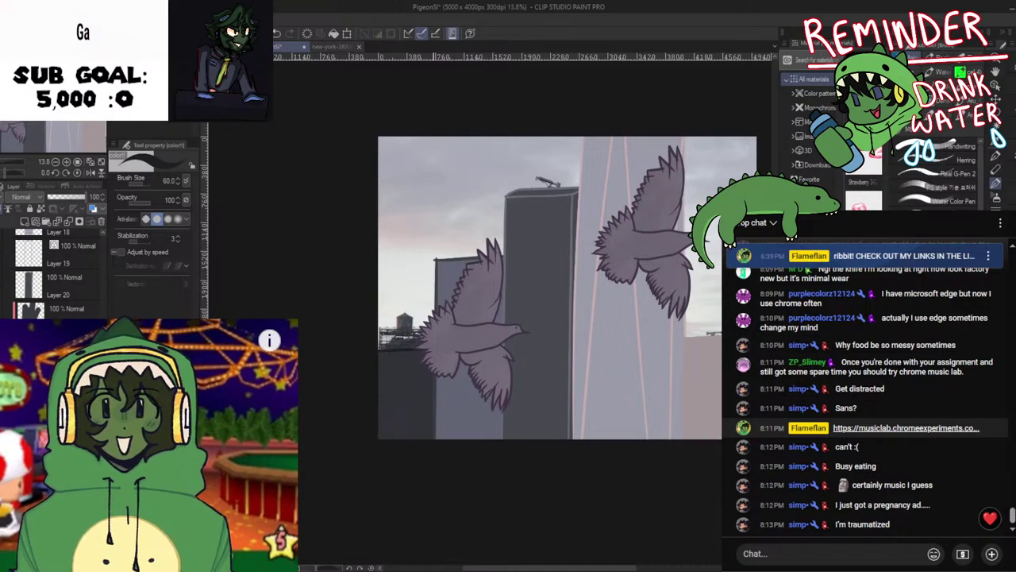
Save the pigeon illustration with the darkened far-left building
key("ctrl+s")
scroll(617, 408, "up", 1)
left_click_drag(617, 408, 501, 424)
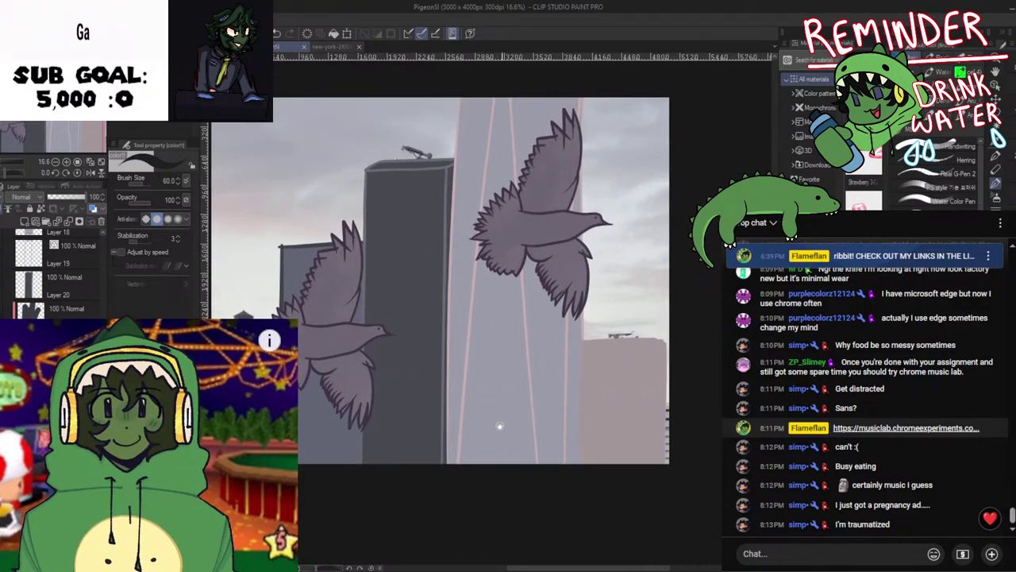
Scale the building layers together to 108% with the aspect ratio kept, so the skyline covers the canvas's right edge
scroll(484, 420, "down", 2)
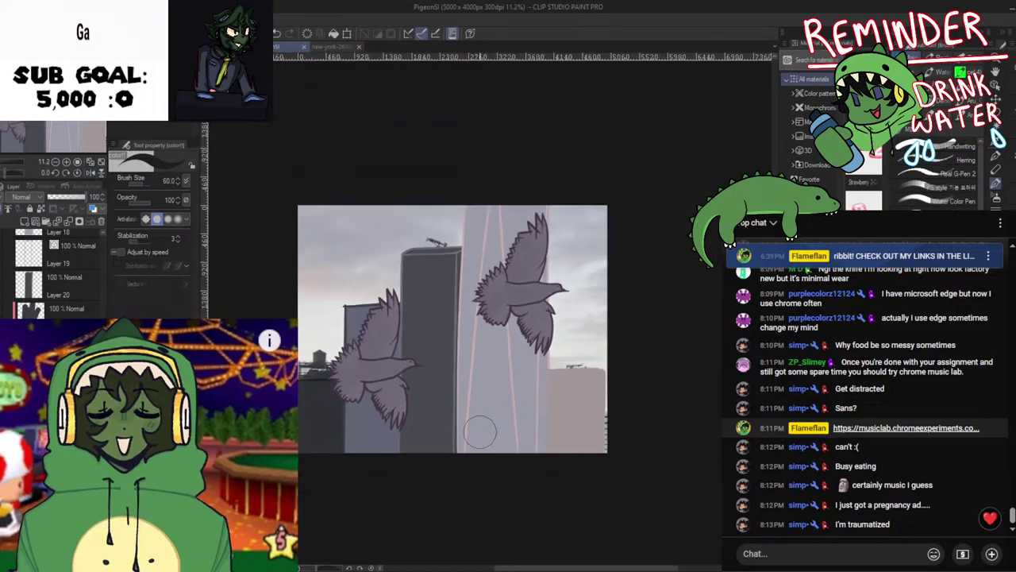
scroll(60, 274, "down", 5)
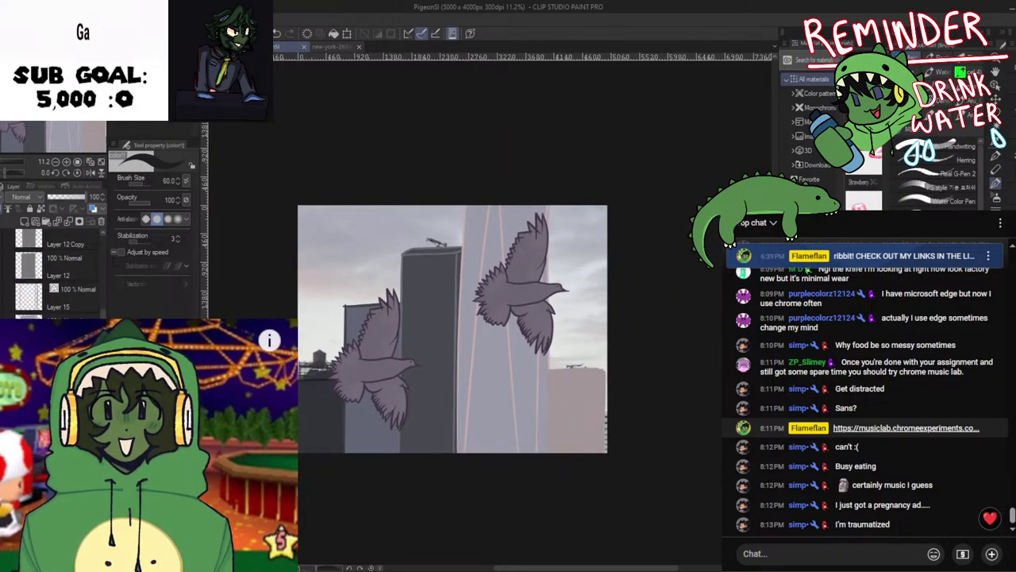
scroll(60, 274, "up", 5)
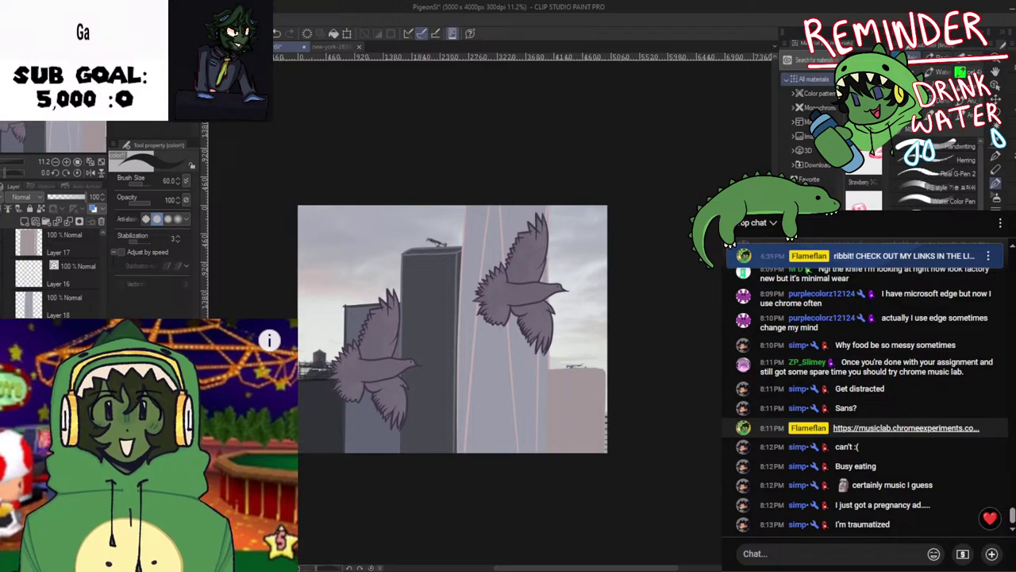
scroll(60, 274, "up", 3)
scroll(59, 274, "up", 5)
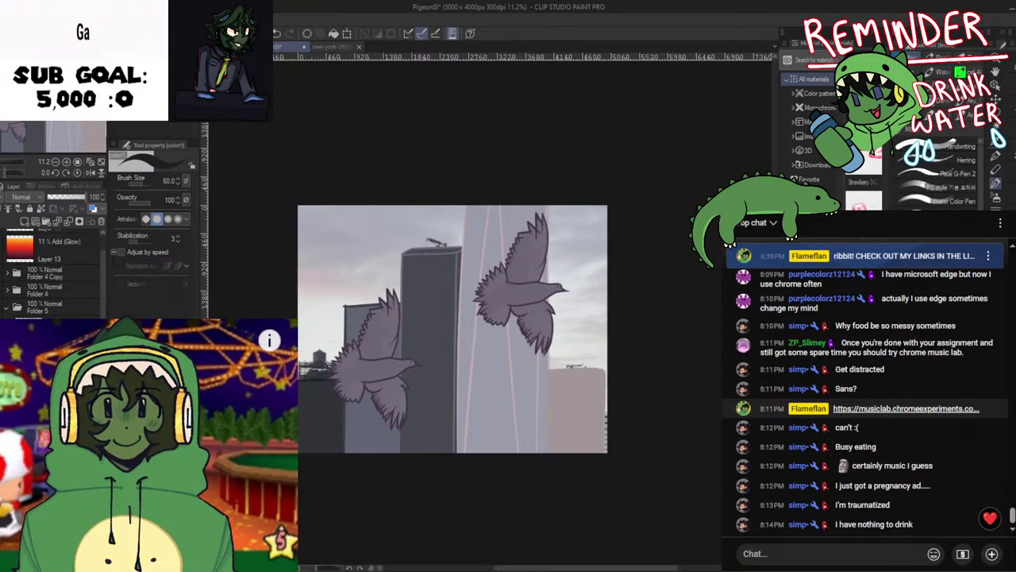
key("ctrl+t")
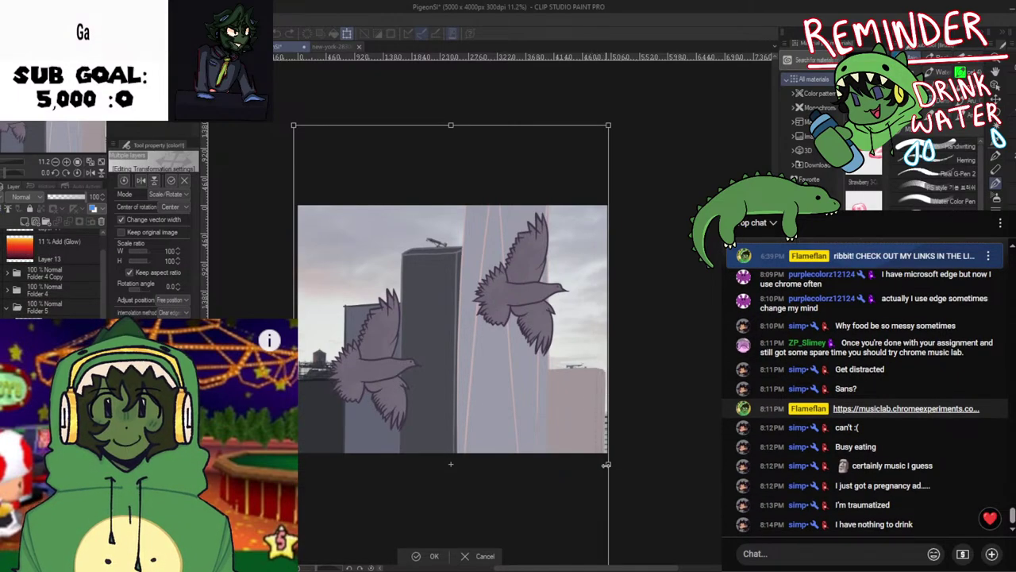
left_click_drag(627, 469, 638, 473)
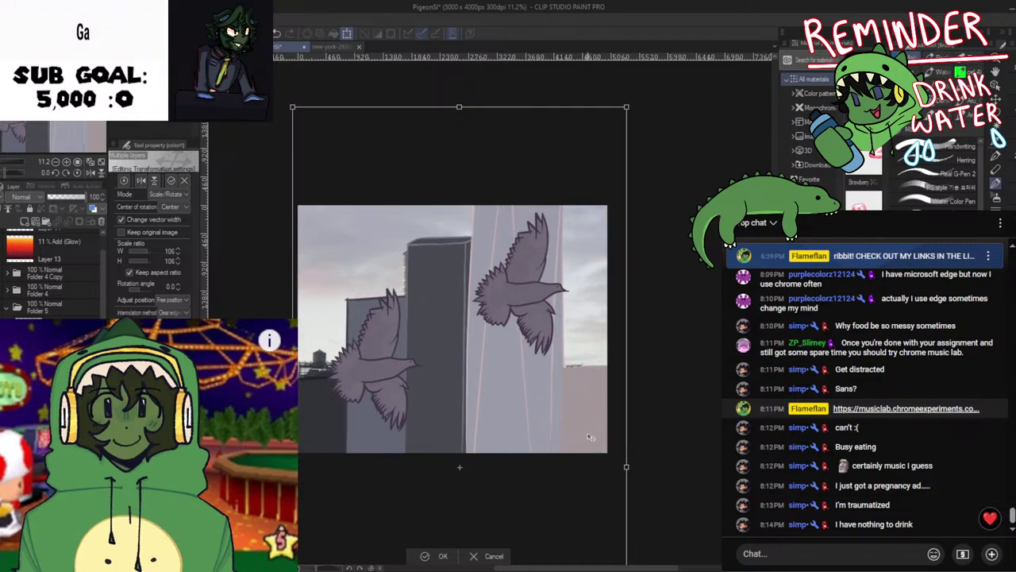
scroll(580, 429, "up", 1)
scroll(546, 449, "down", 3)
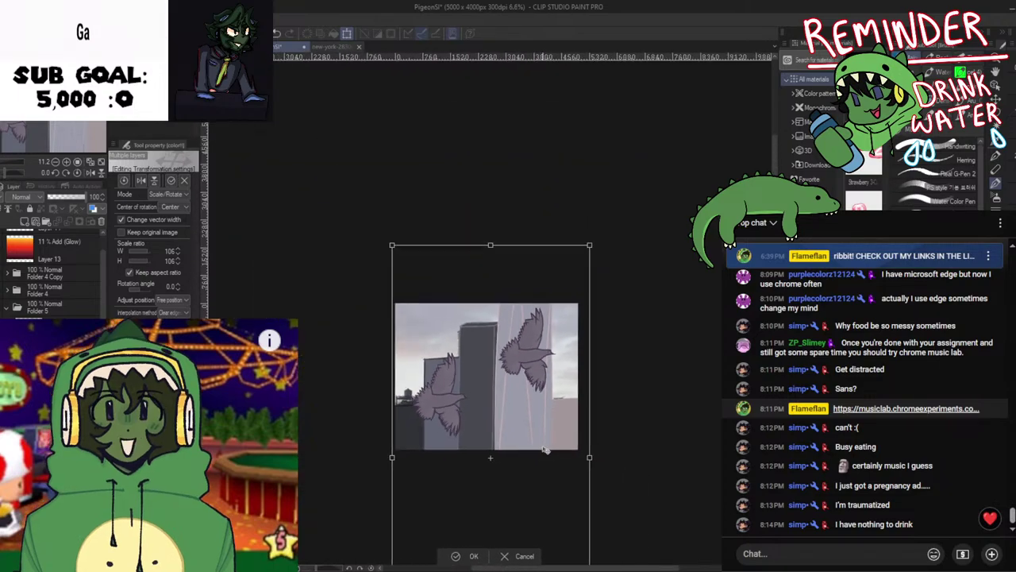
left_click_drag(590, 458, 577, 455)
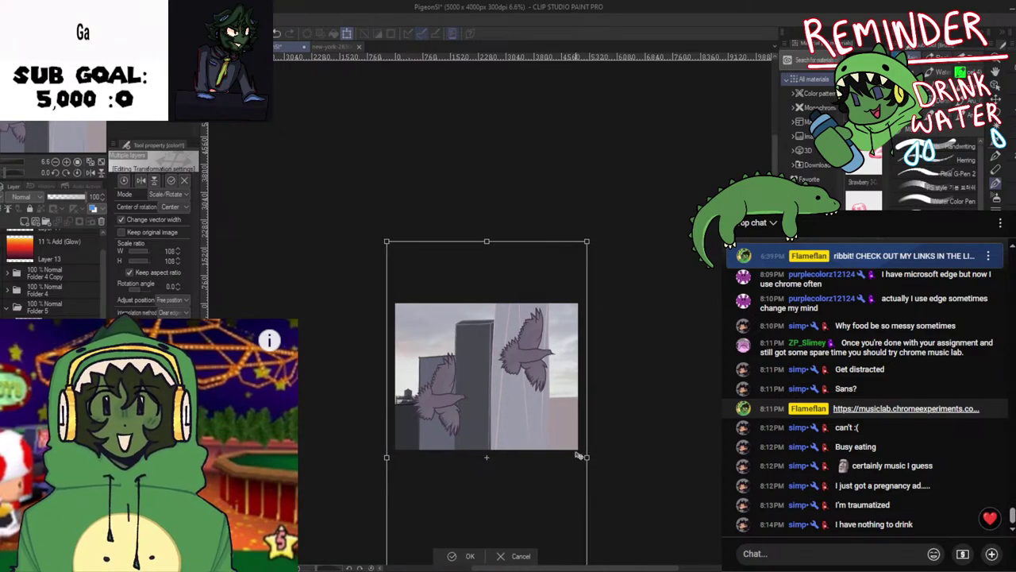
left_click(469, 555)
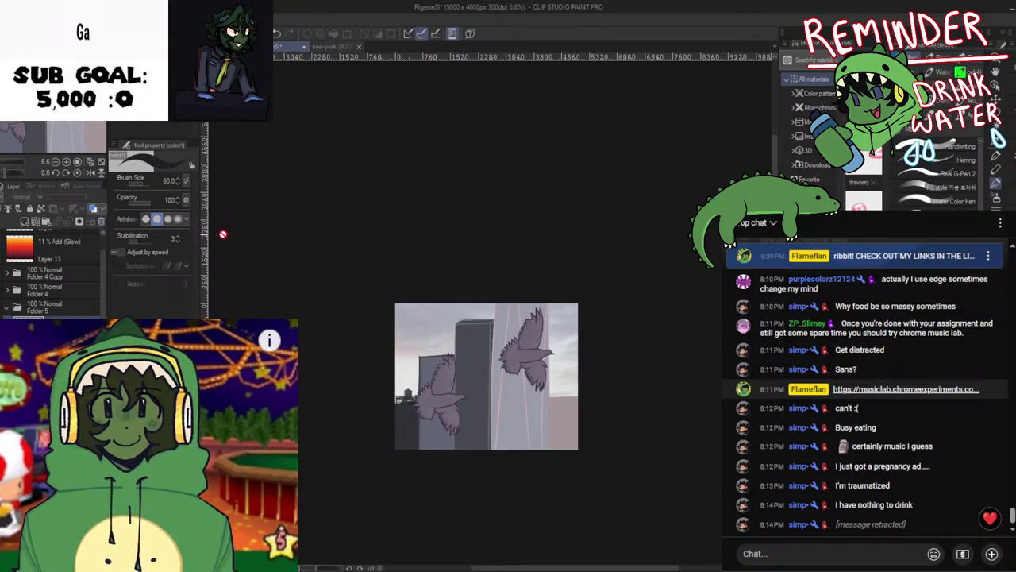
Show the blue sky layer again behind the enlarged buildings
scroll(516, 435, "up", 4)
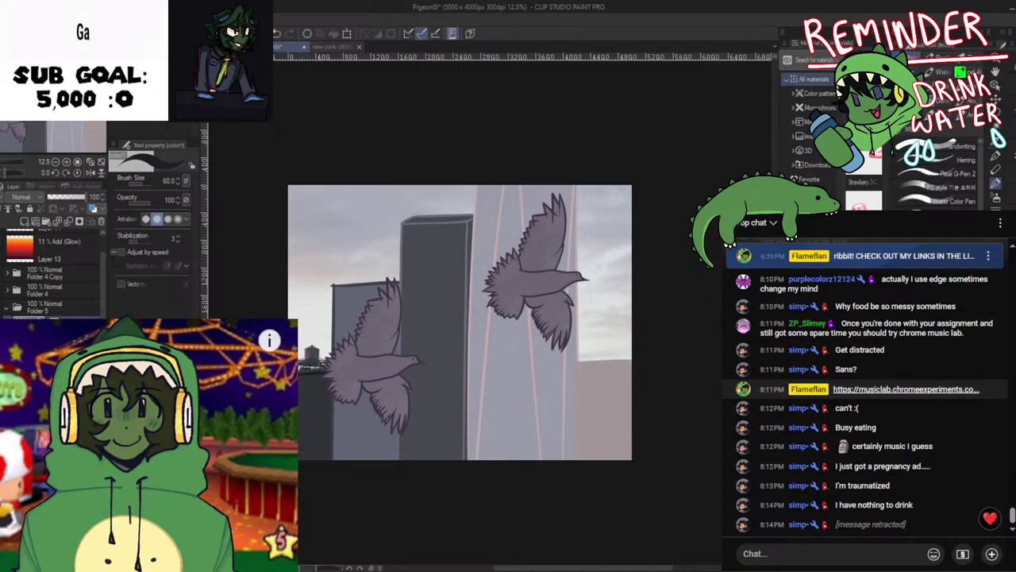
scroll(55, 274, "down", 5)
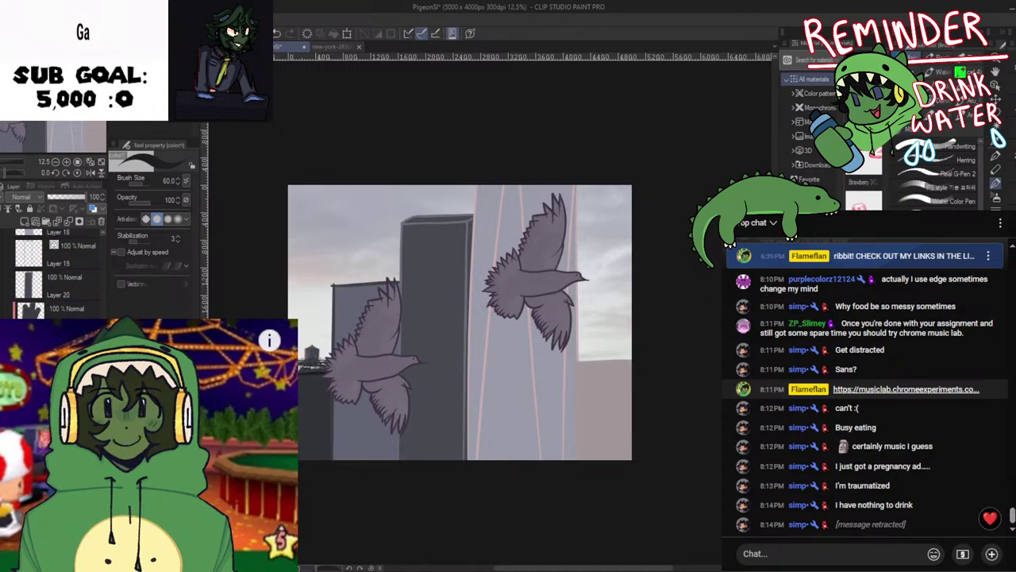
left_click(5, 413)
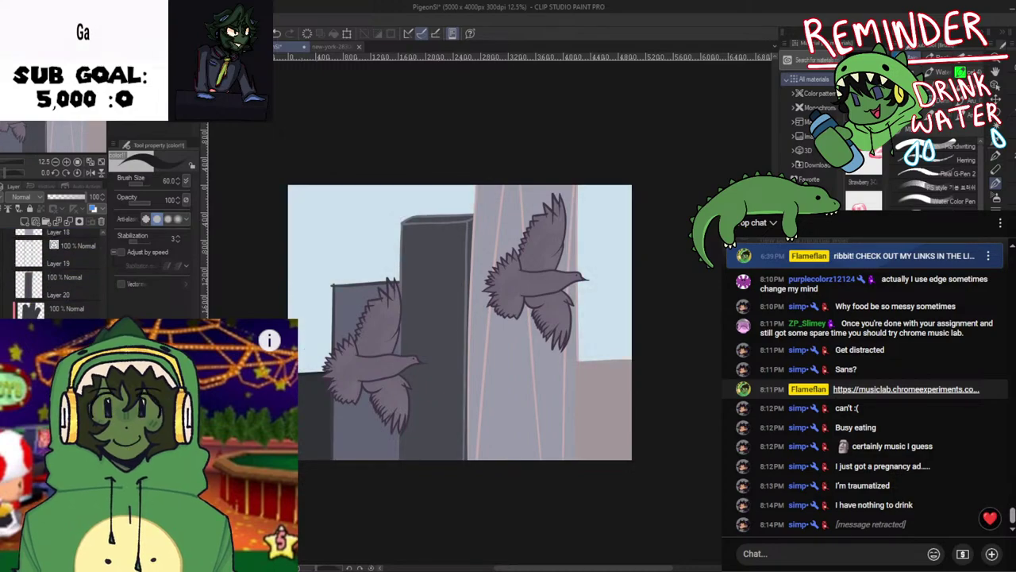
Sample the tall building's dark grey and paint over the light vertical gap along its right edge with the 60 px brush
scroll(493, 280, "up", 1)
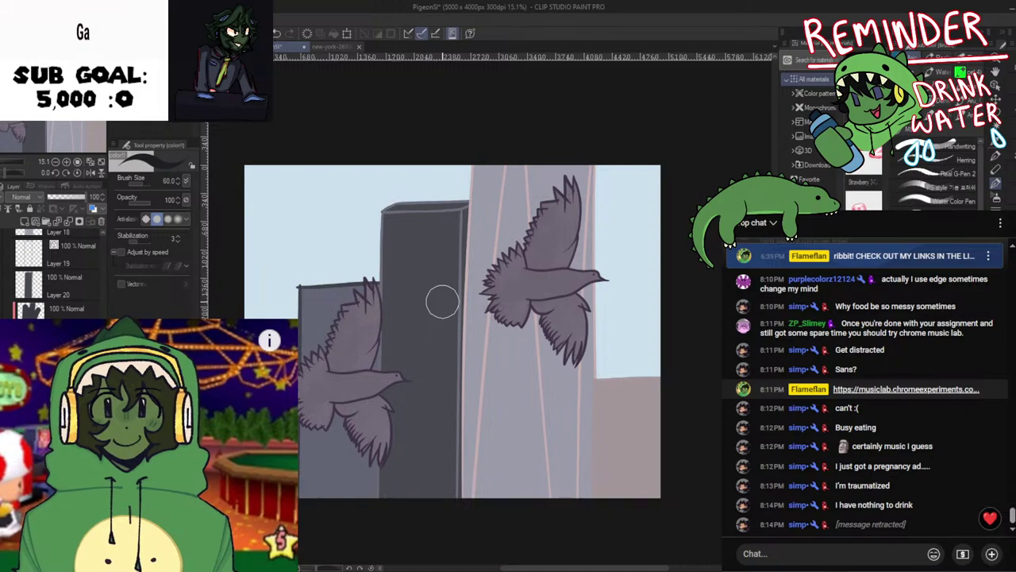
scroll(449, 279, "up", 2)
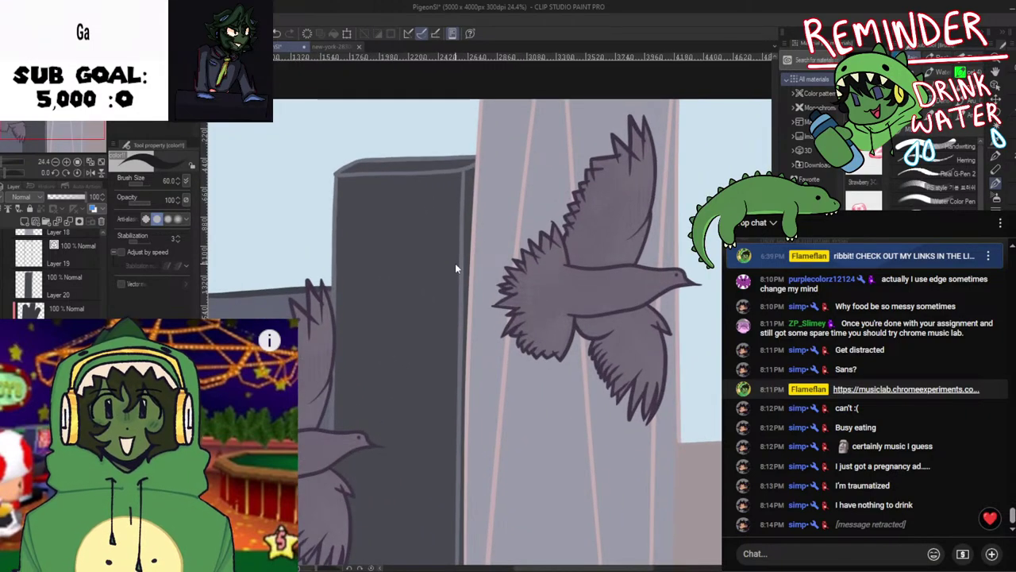
scroll(458, 270, "down", 4)
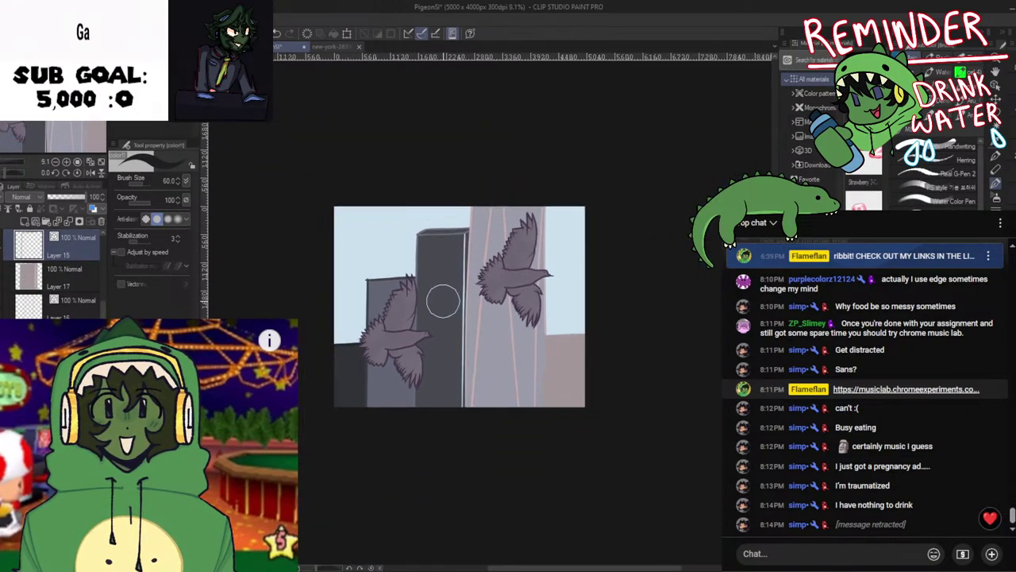
scroll(52, 274, "down", 2)
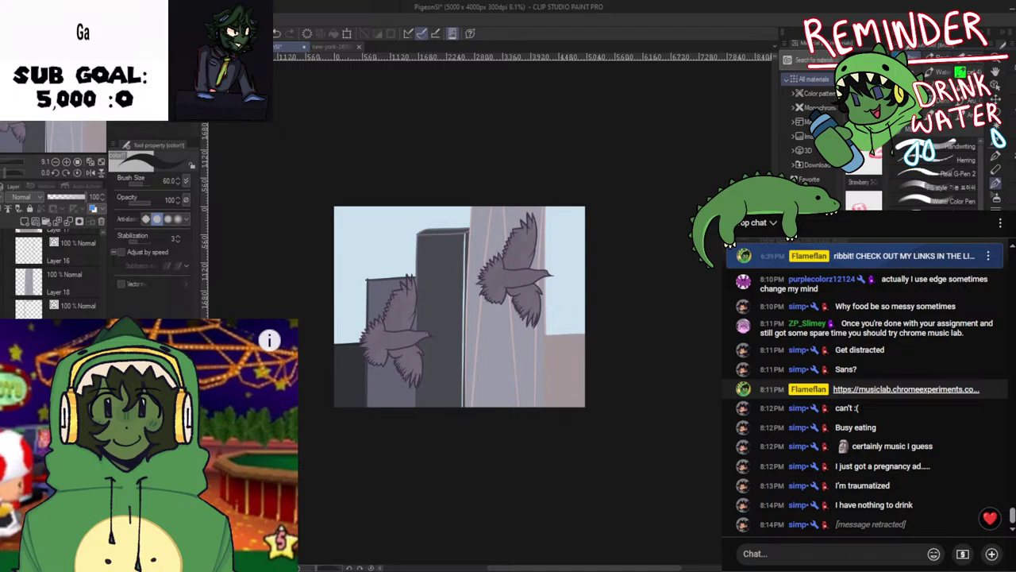
scroll(406, 254, "up", 4)
key("i")
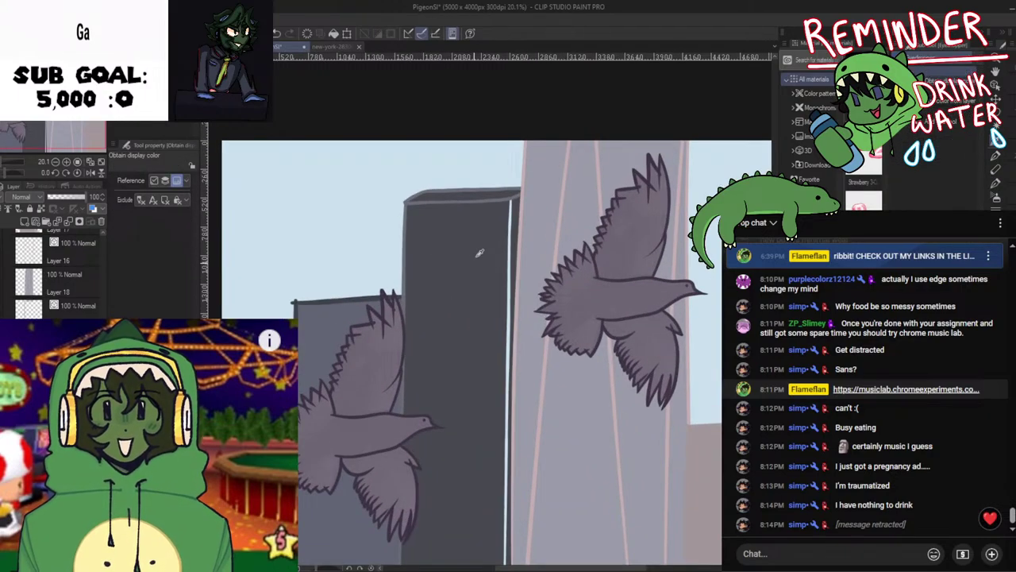
scroll(485, 239, "up", 1)
scroll(493, 230, "down", 2)
key("g")
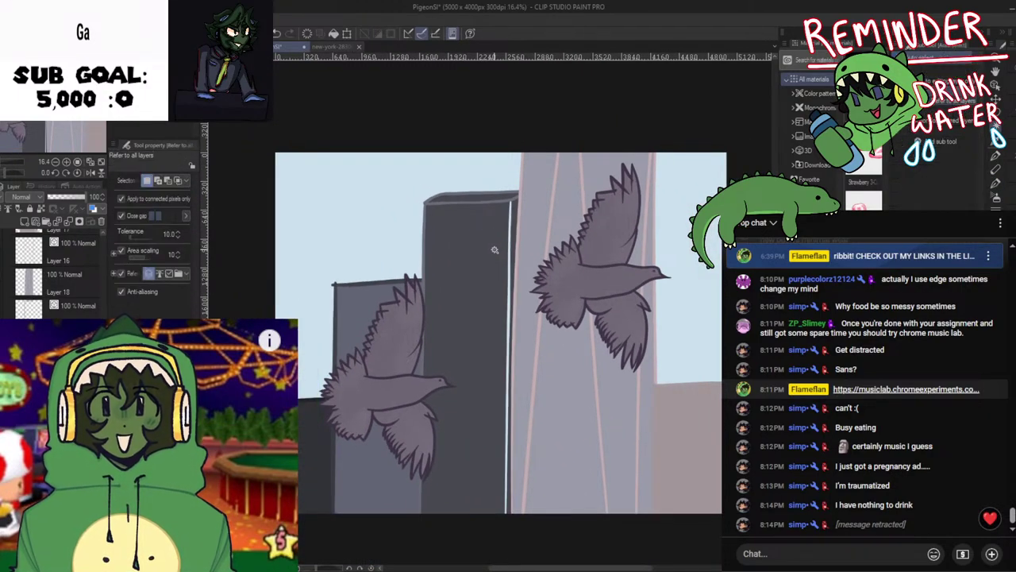
scroll(504, 225, "up", 1)
key("p")
scroll(501, 209, "up", 1)
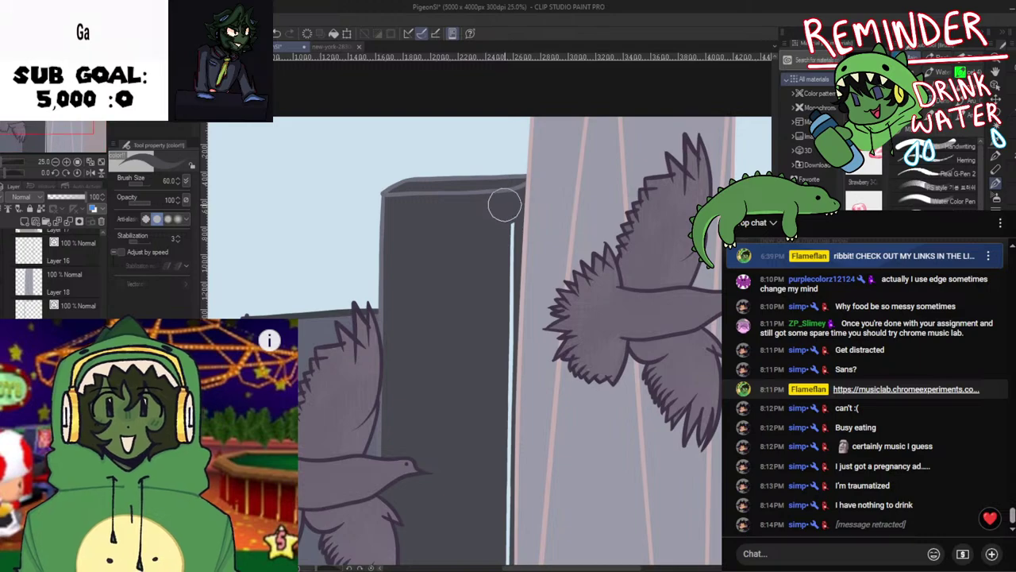
mouse_move(505, 206)
left_mouse_down()
mouse_move(497, 332)
mouse_move(505, 267)
mouse_move(513, 301)
mouse_move(495, 528)
mouse_move(495, 346)
left_mouse_up()
left_click_drag(496, 345, 500, 498)
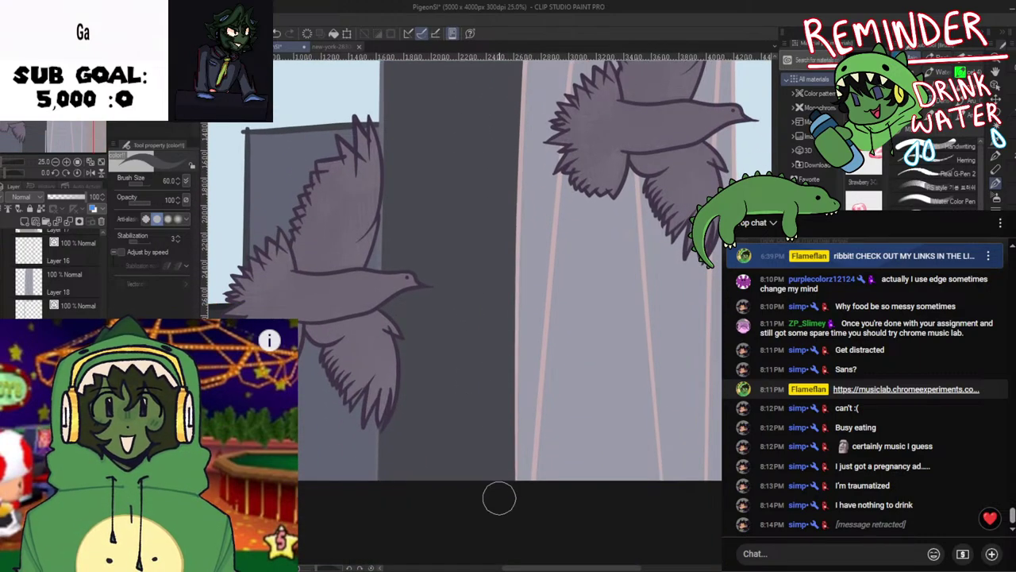
Save the illustration and cover the remaining light gap at the base of the tall dark building
scroll(545, 400, "down", 2)
scroll(545, 407, "down", 2)
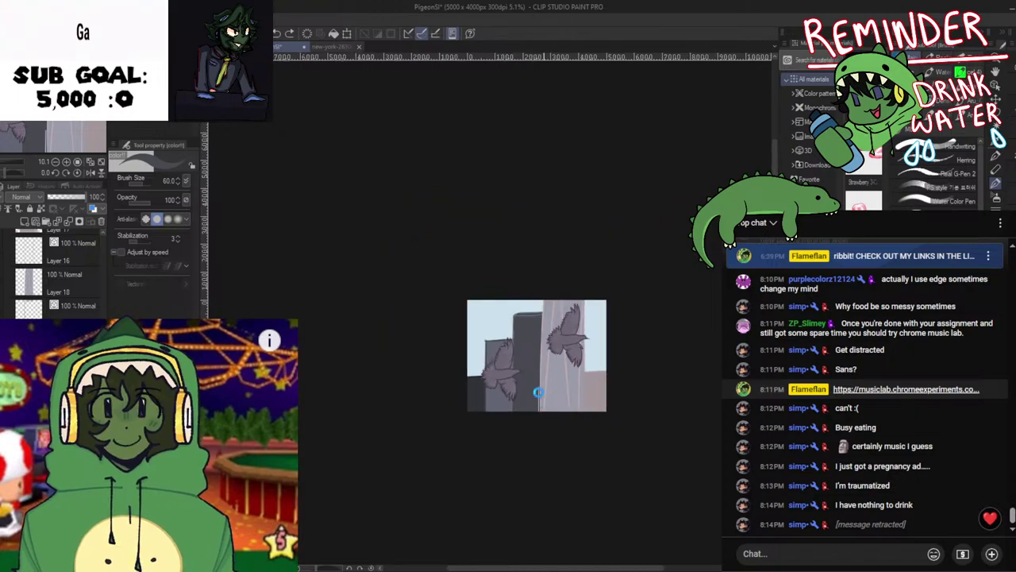
scroll(536, 401, "up", 3)
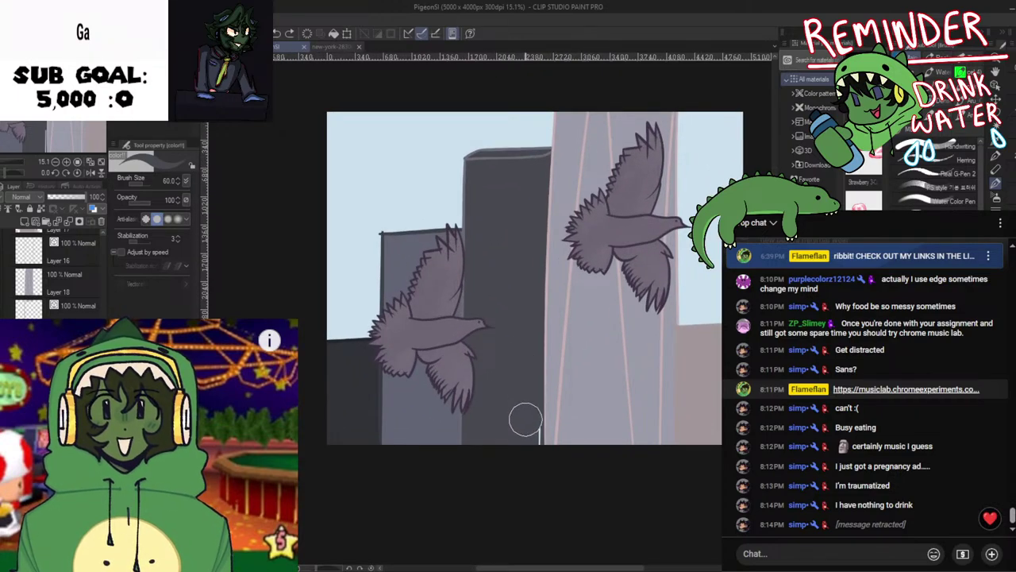
scroll(593, 429, "down", 3)
scroll(606, 433, "up", 2)
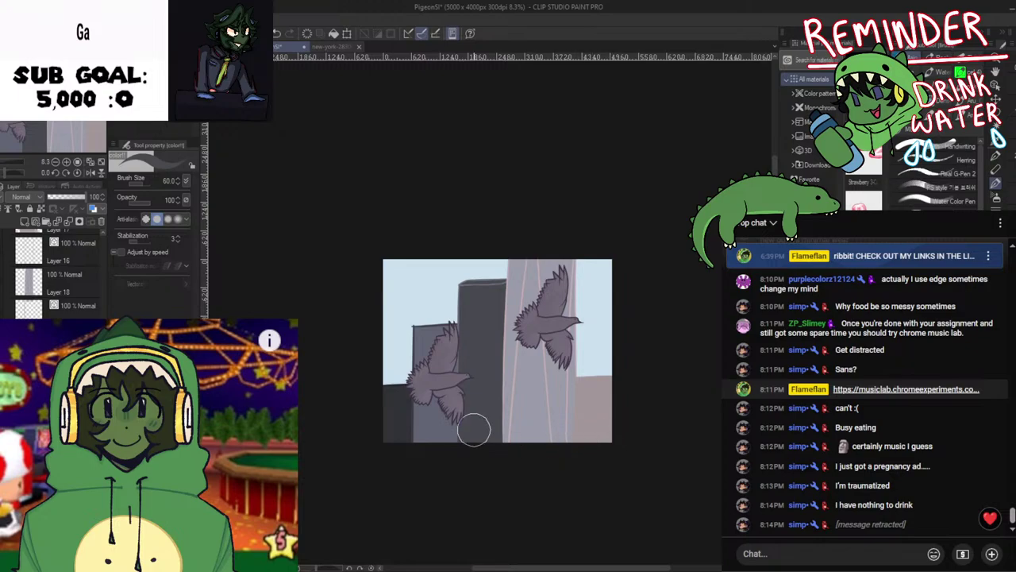
Check the pigeons and buildings in a mirrored canvas view, return to the normal orientation and look through the building layers
key("h")
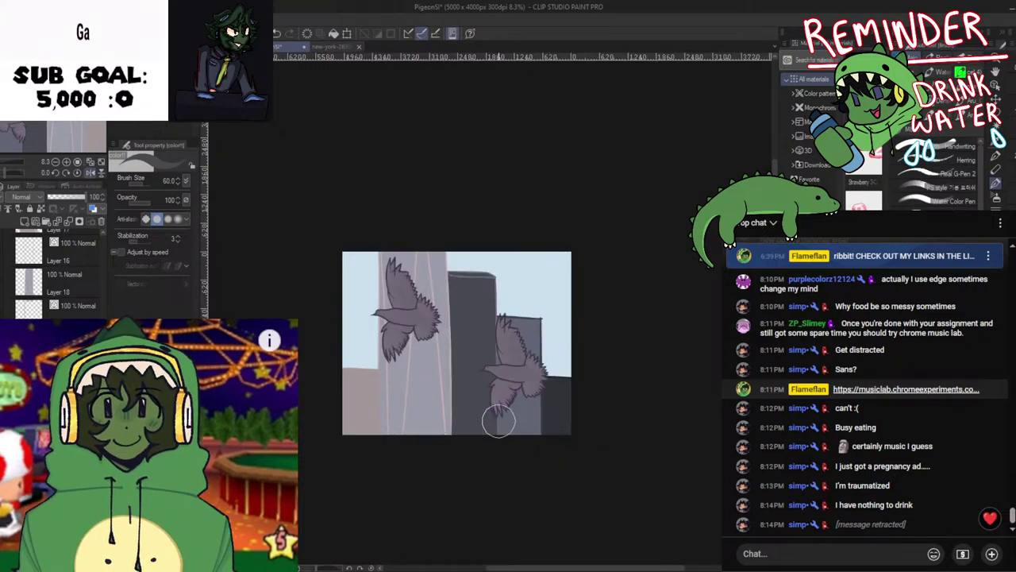
key("h")
scroll(495, 400, "up", 2)
left_click_drag(494, 340, 420, 421)
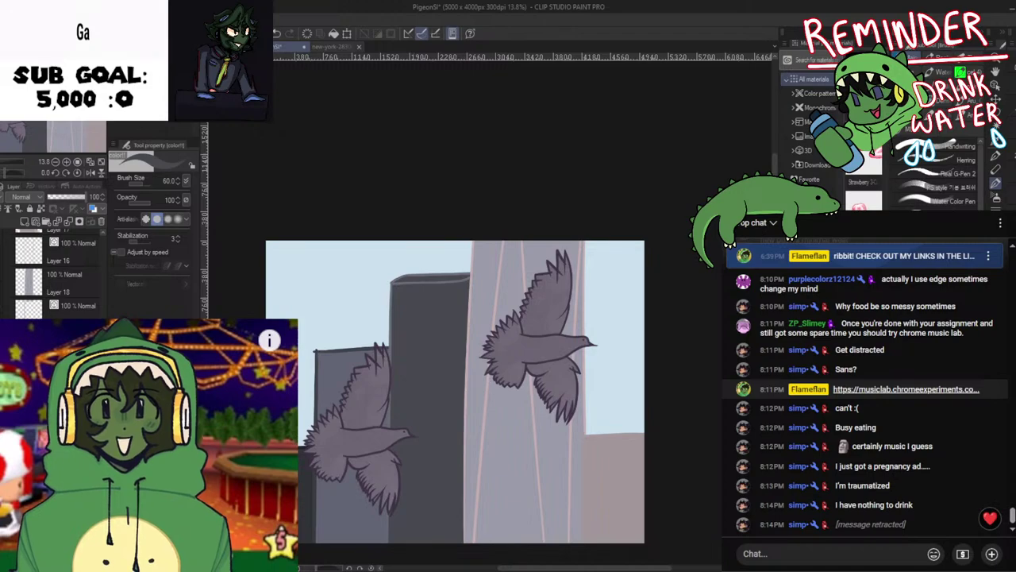
scroll(57, 274, "up", 1)
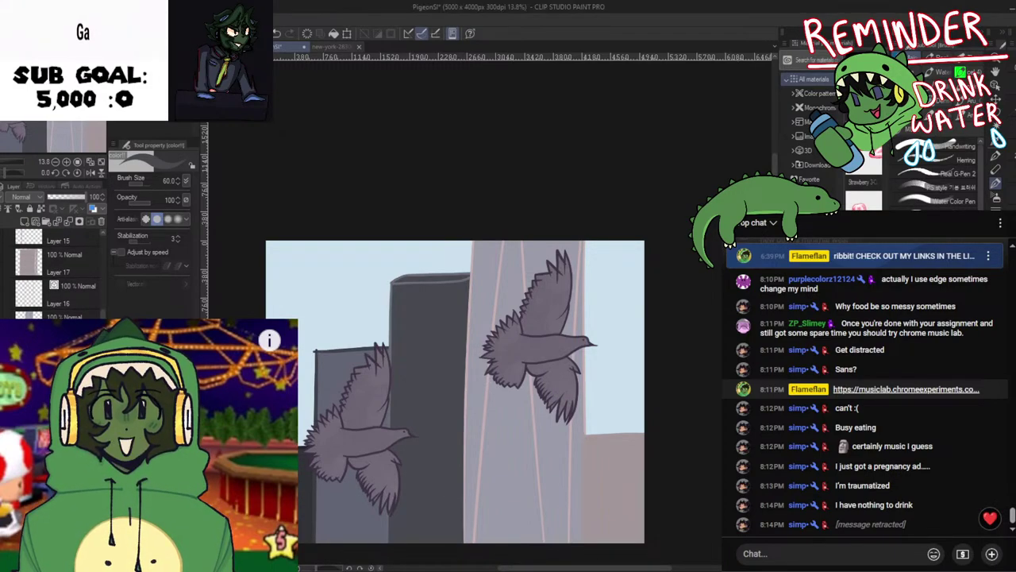
Free-transform the tall dark building together with its outline, adjusting its top corner and rotating it about 0.3°
left_click_drag(397, 398, 404, 398)
key("ctrl+t")
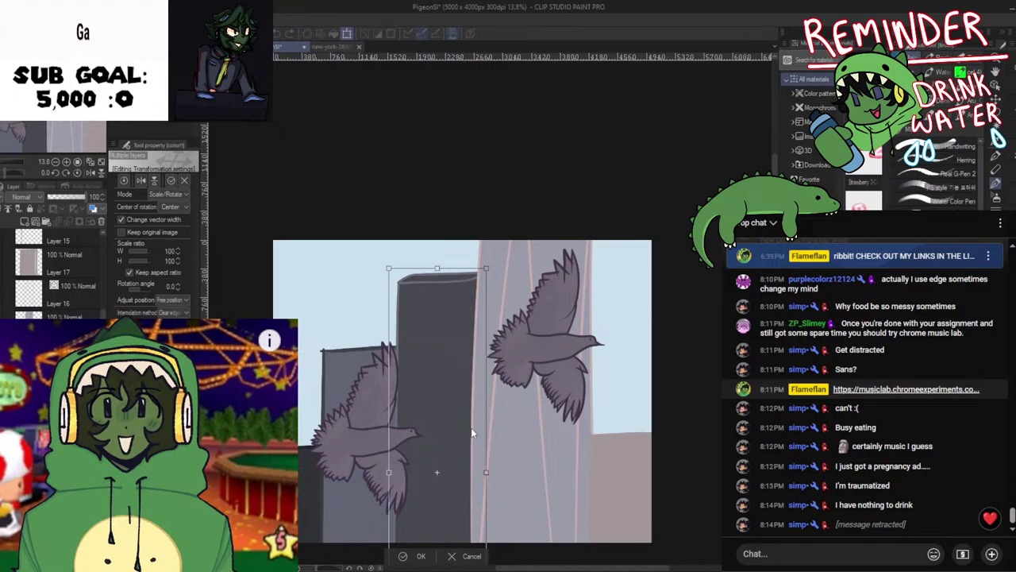
left_click_drag(389, 268, 421, 300)
key("h")
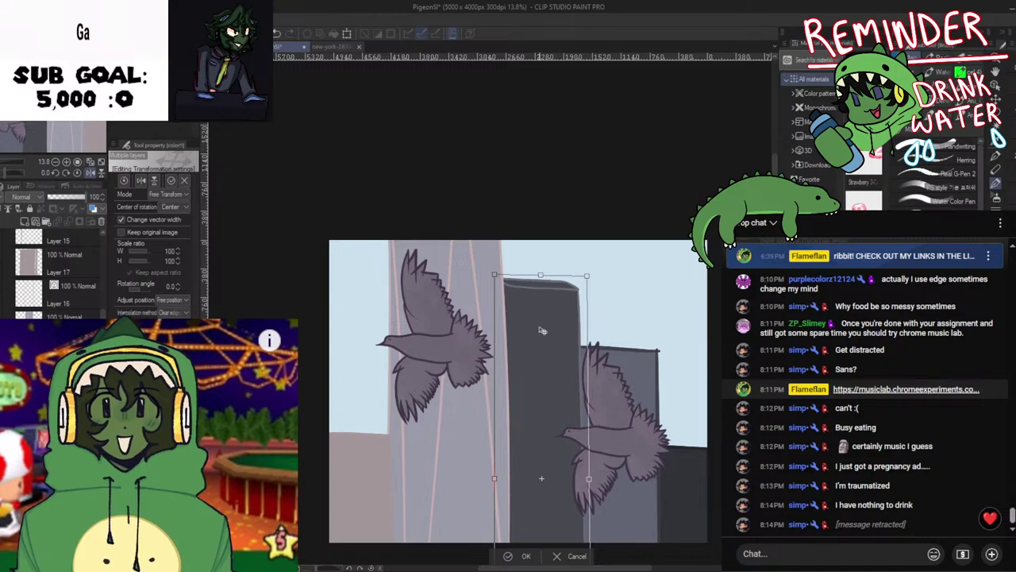
key("h")
left_click_drag(486, 274, 491, 277)
key("h")
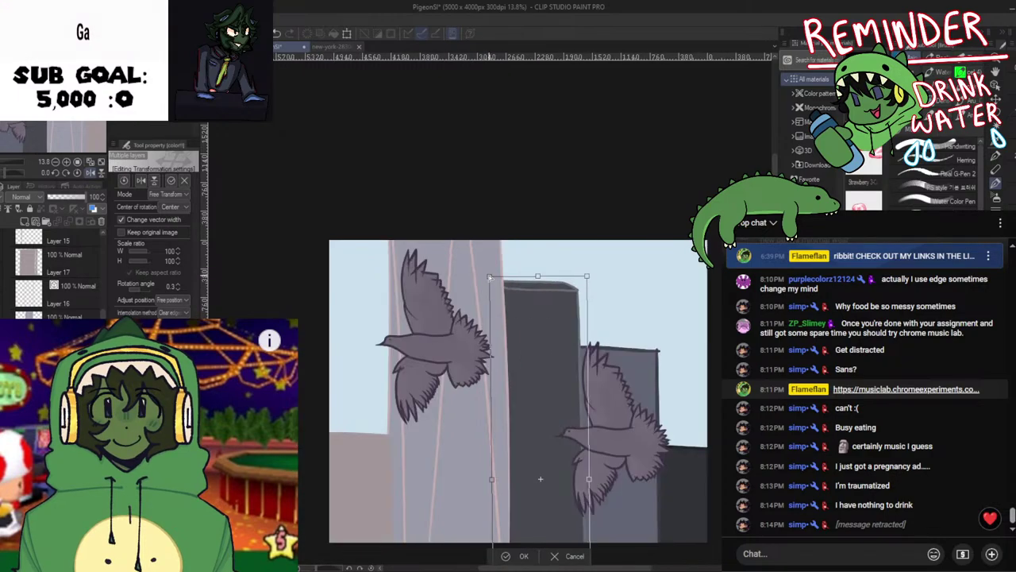
key("h")
Lower the top of the tall dark building to 97% height and check it in a mirrored view
left_click_drag(394, 276, 449, 297)
key("ctrl+z")
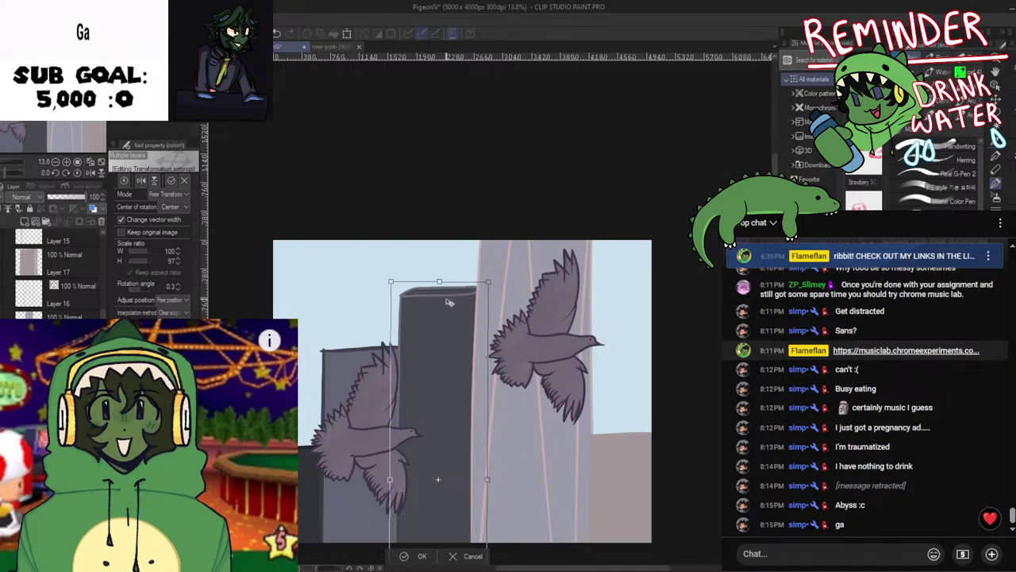
key("h")
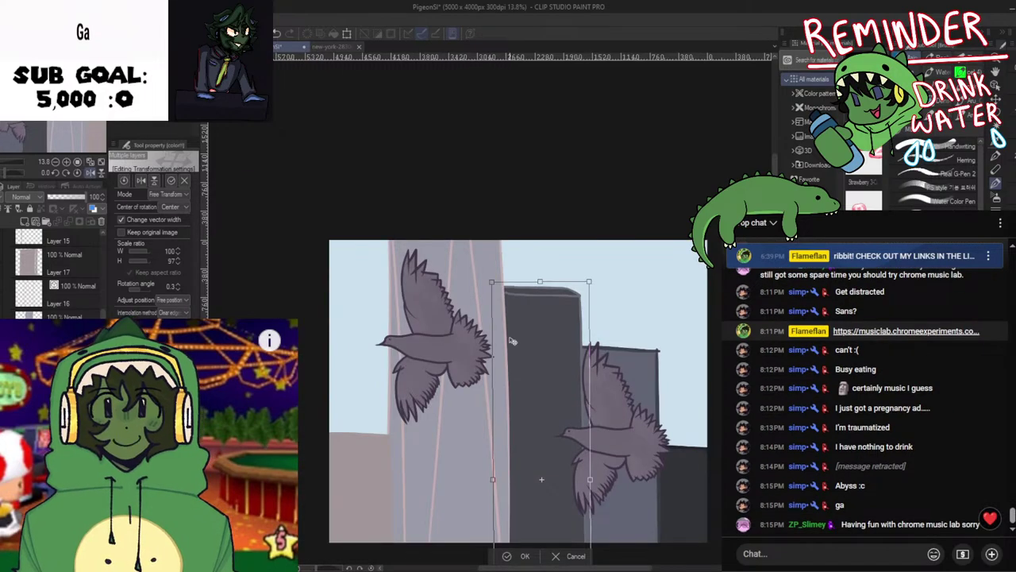
key("h")
scroll(424, 304, "up", 1)
scroll(425, 304, "up", 2)
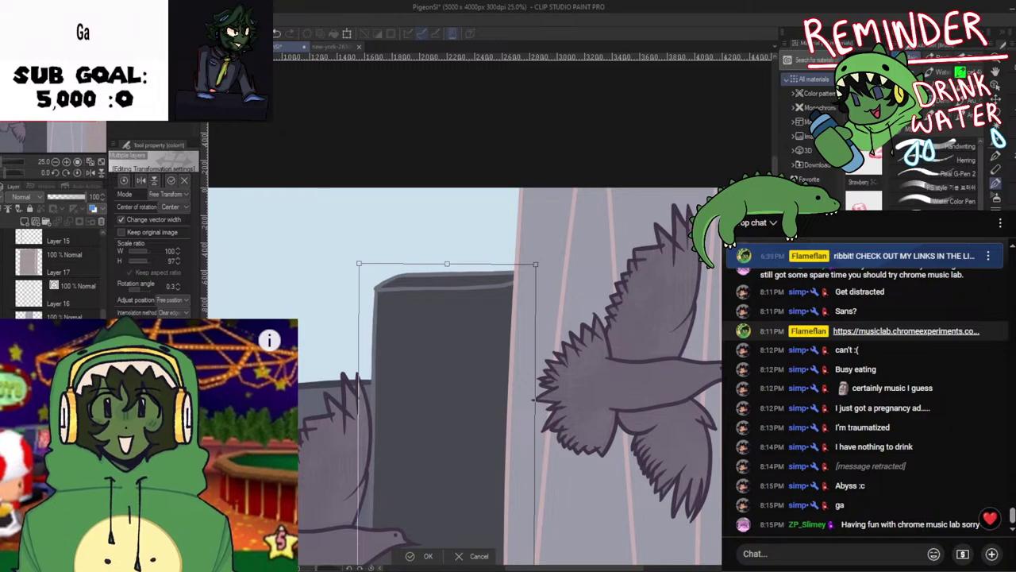
Switch to the live chat and send the copied Chrome Music Lab Song Maker link as a message
left_click(999, 331)
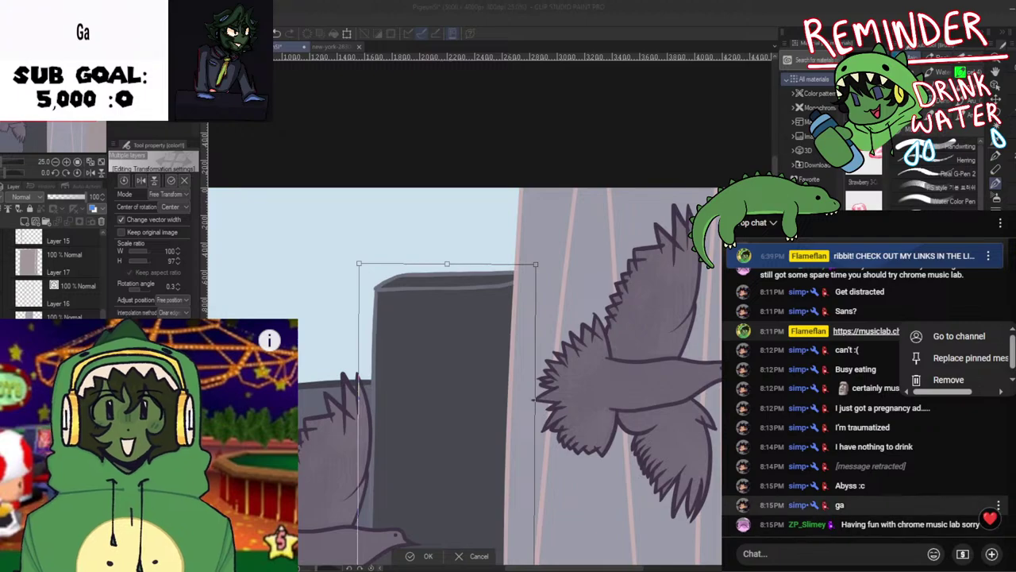
left_click(873, 453)
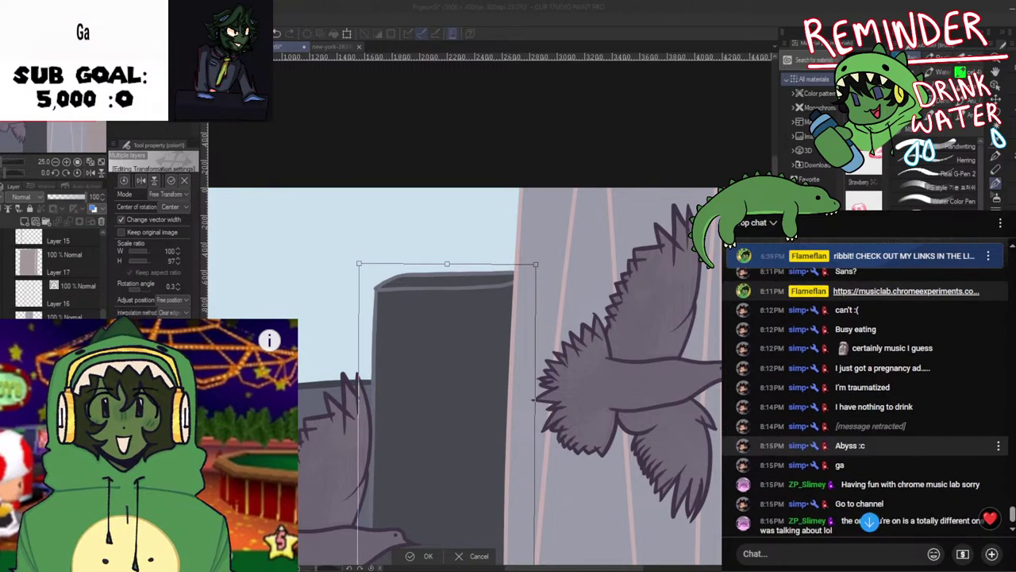
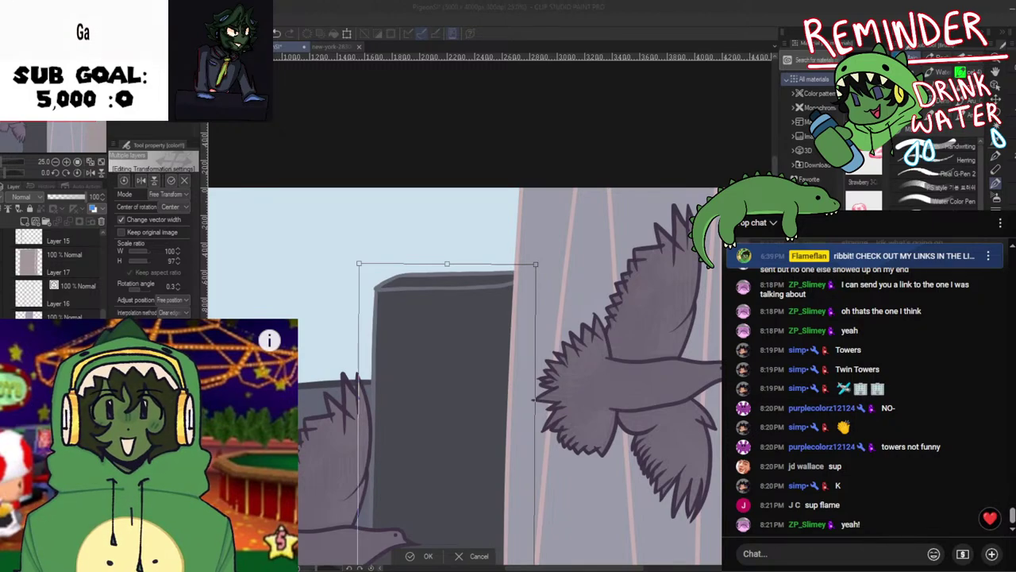
key("ctrl+v")
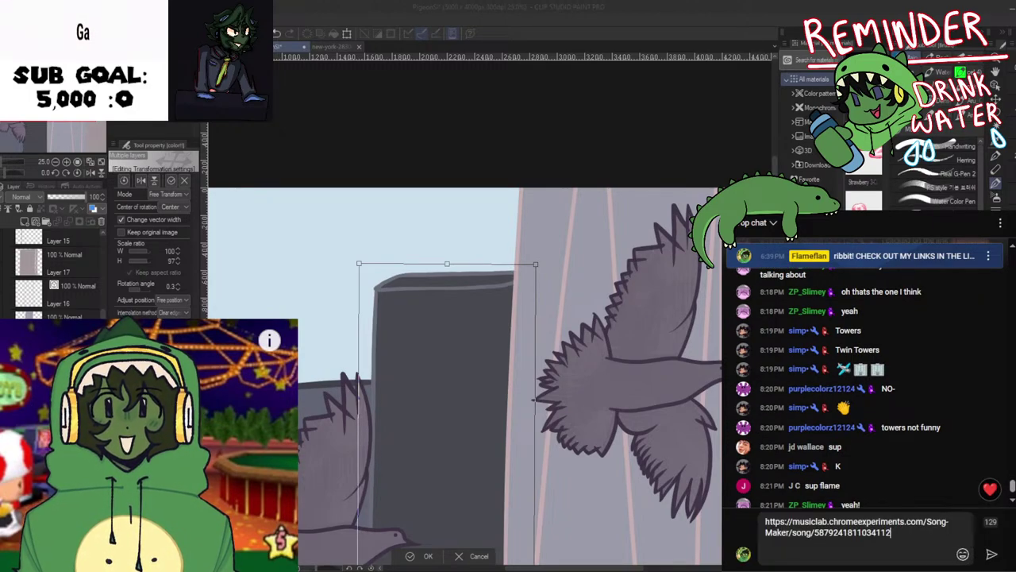
key("Return")
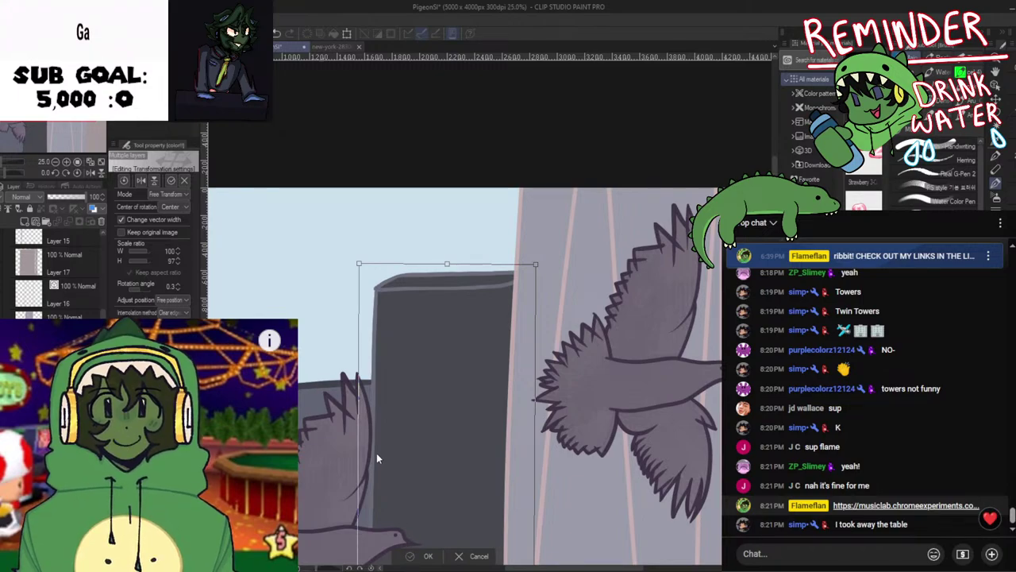
Apply the building's transformation, check the composition in a mirrored view and save the illustration
scroll(376, 445, "down", 2)
left_click_drag(388, 450, 417, 363)
key("h")
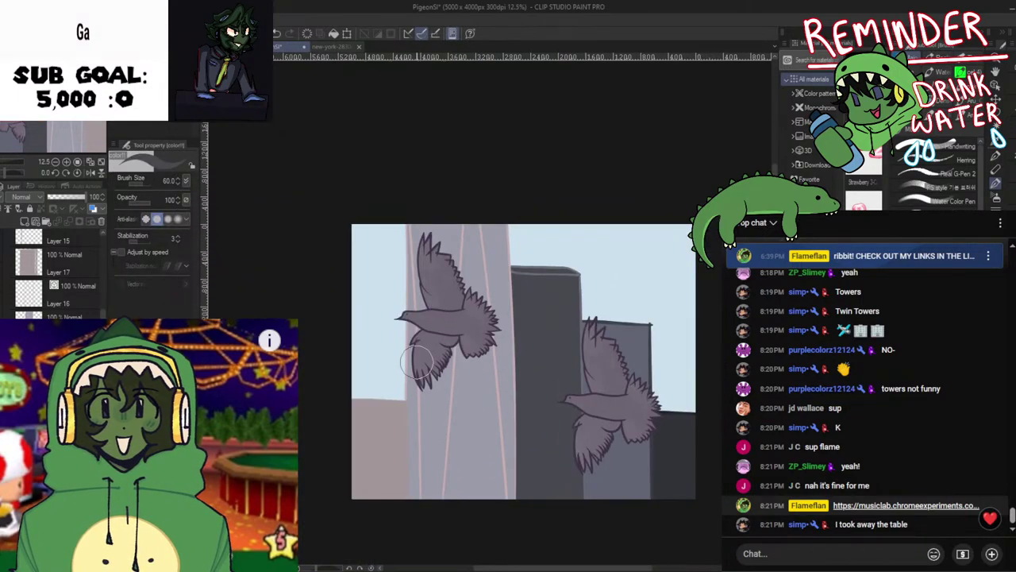
key("h")
key("ctrl+s")
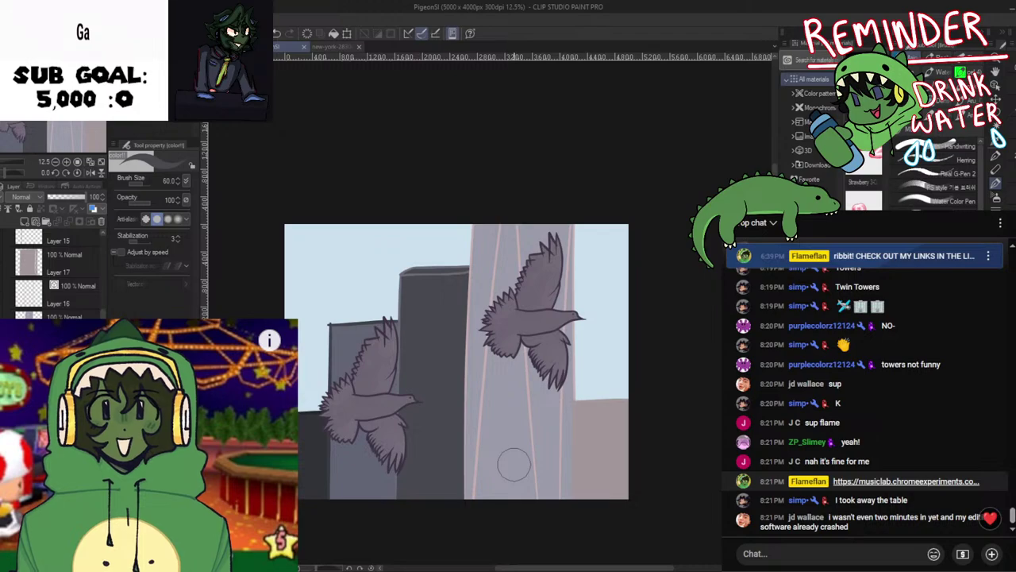
scroll(507, 463, "up", 4)
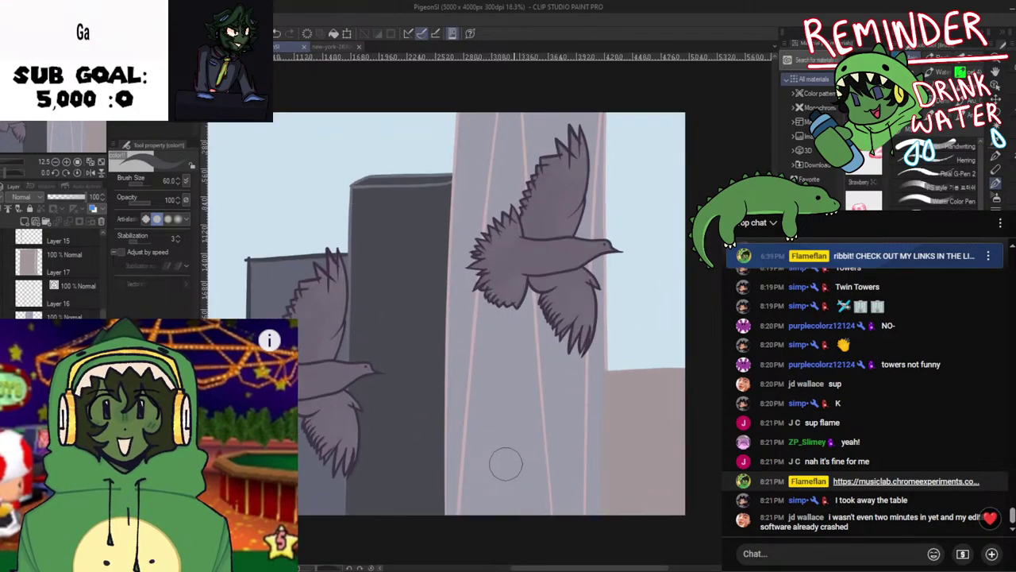
left_click_drag(506, 463, 550, 443)
key("h")
key("h")
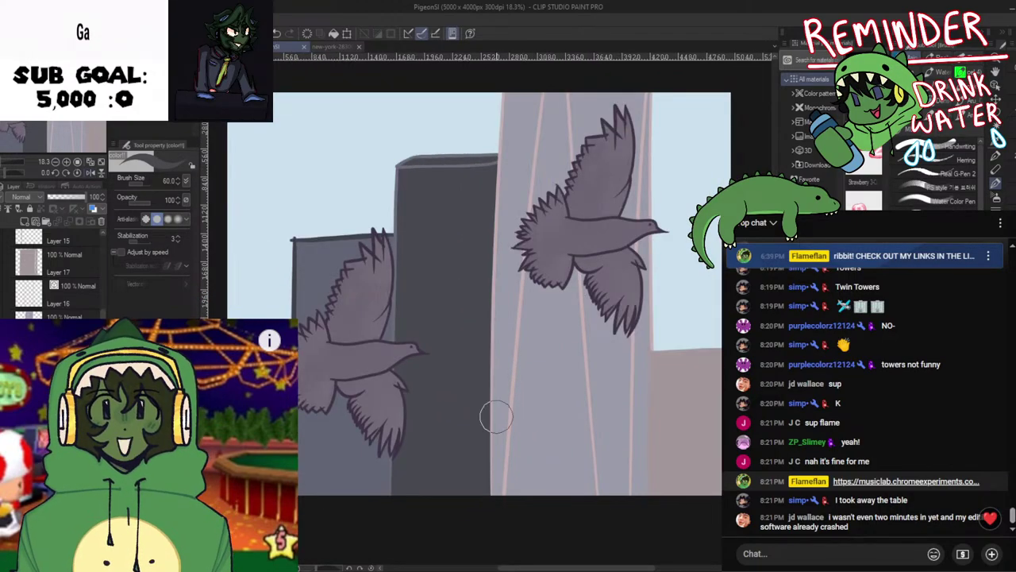
Show the blue sky layer again over the reference photo and add a new layer above it for clouds
scroll(524, 419, "down", 10)
scroll(534, 429, "up", 3)
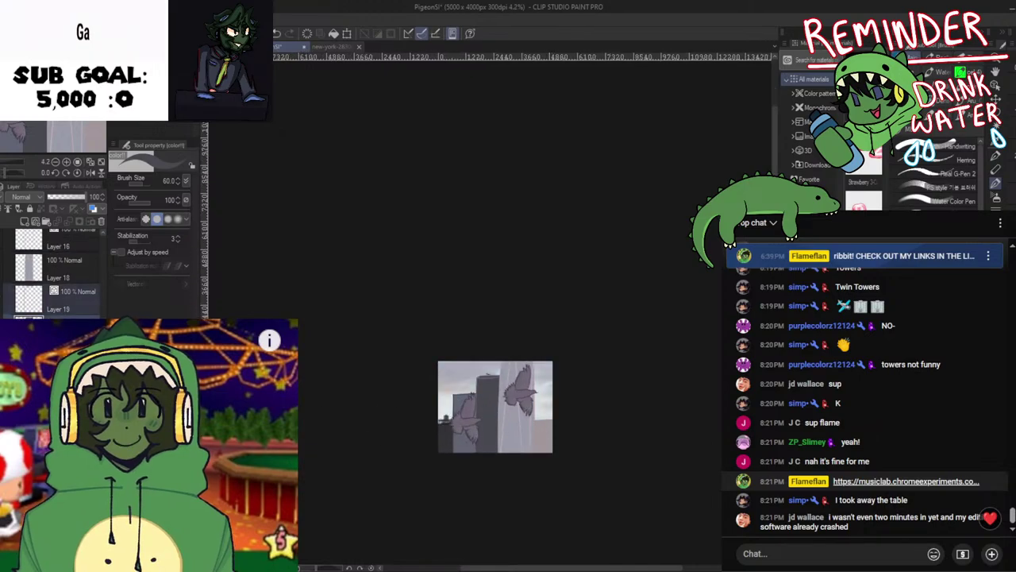
scroll(512, 460, "up", 2)
scroll(560, 455, "up", 2)
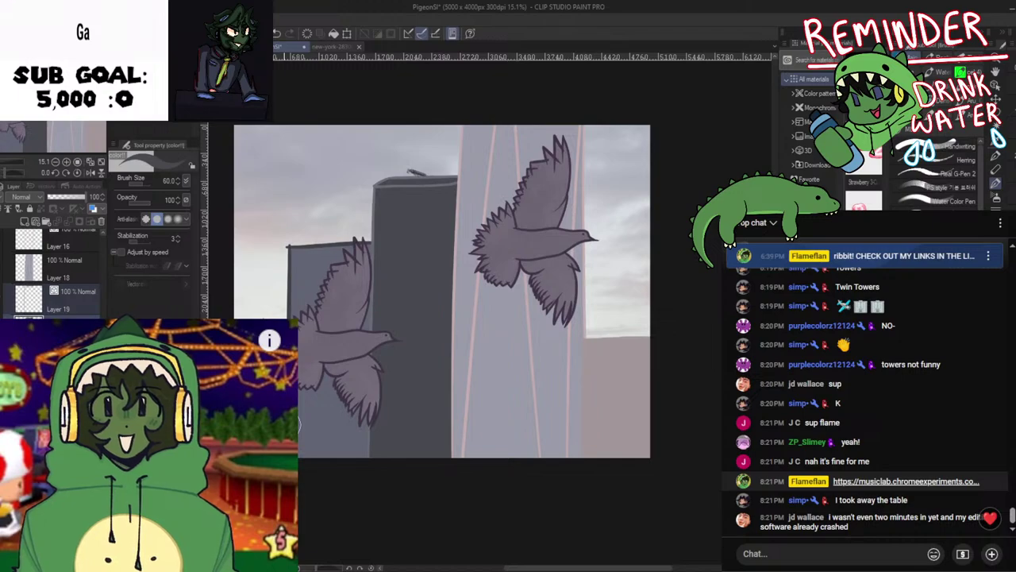
left_click(3, 381)
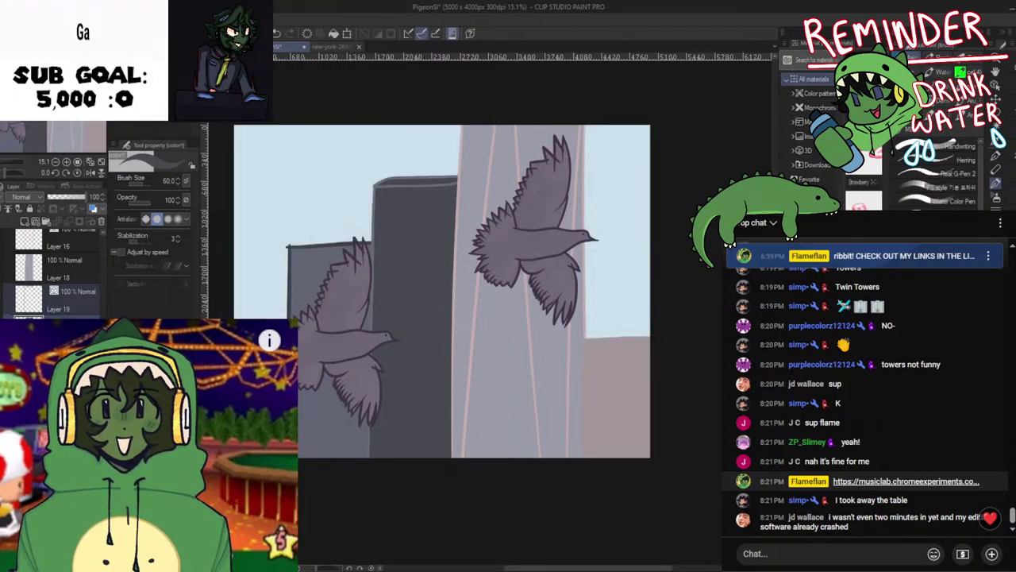
left_click(55, 381)
left_click(55, 389)
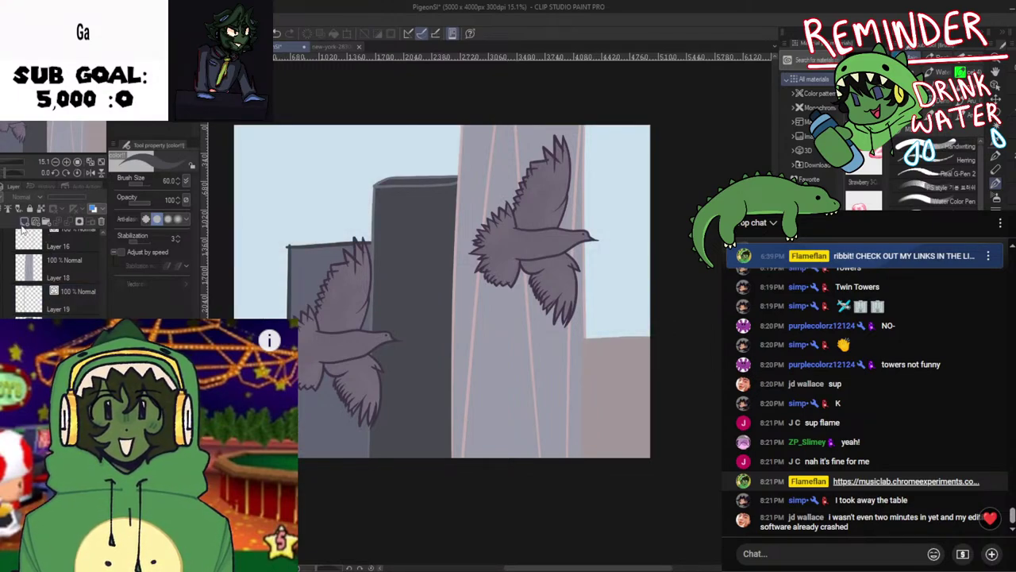
left_click(24, 223)
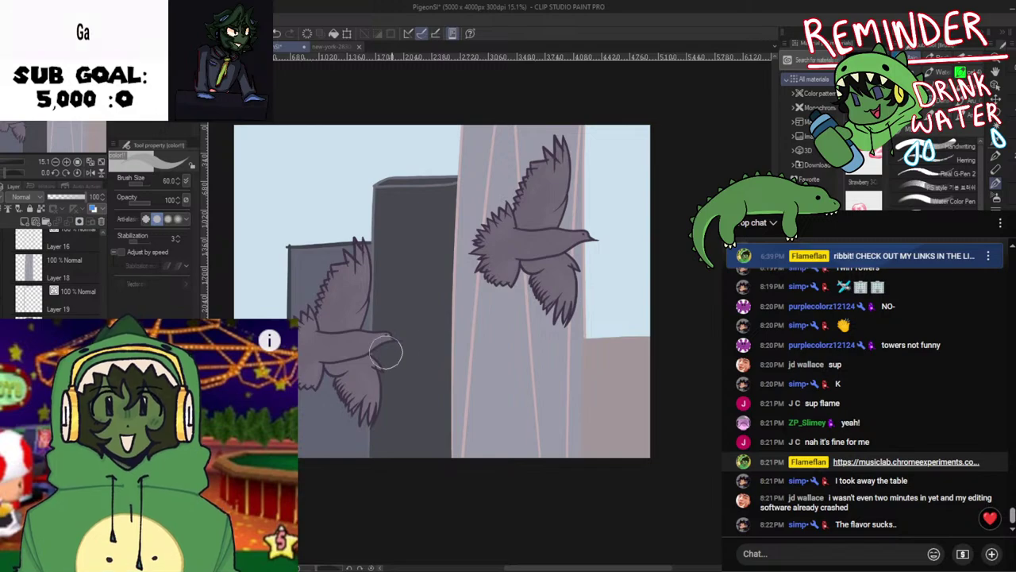
Try airbrushing soft grey clouds behind the buildings with the Soft airbrush at size 50
scroll(459, 331, "down", 2)
key("b")
mouse_move(397, 295)
left_mouse_down()
mouse_move(358, 304)
mouse_move(399, 294)
mouse_move(411, 317)
mouse_move(363, 299)
mouse_move(411, 275)
left_mouse_up()
key("ctrl+z")
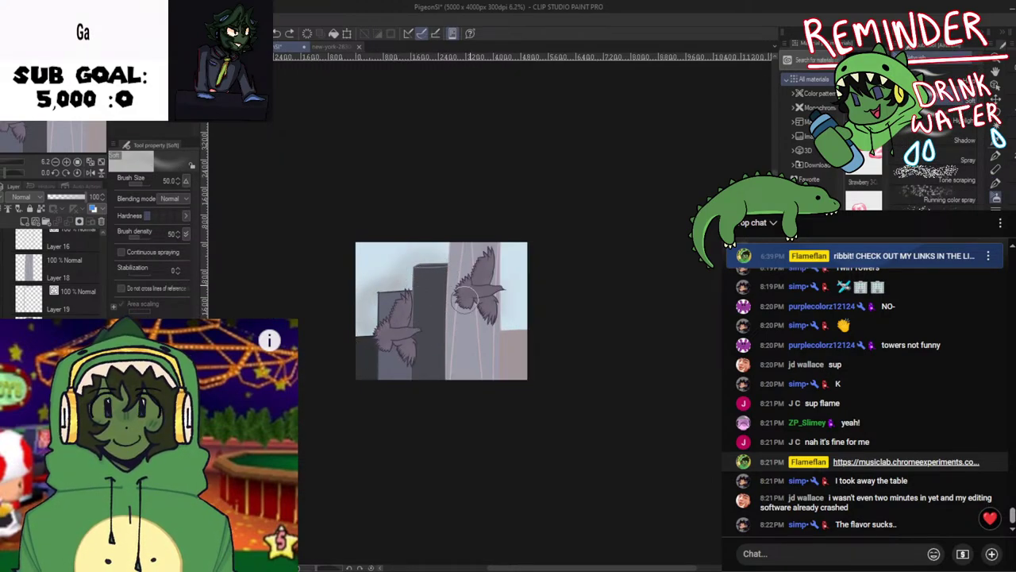
mouse_move(505, 296)
left_mouse_down()
mouse_move(512, 310)
mouse_move(493, 292)
left_mouse_up()
left_click_drag(409, 281, 398, 285)
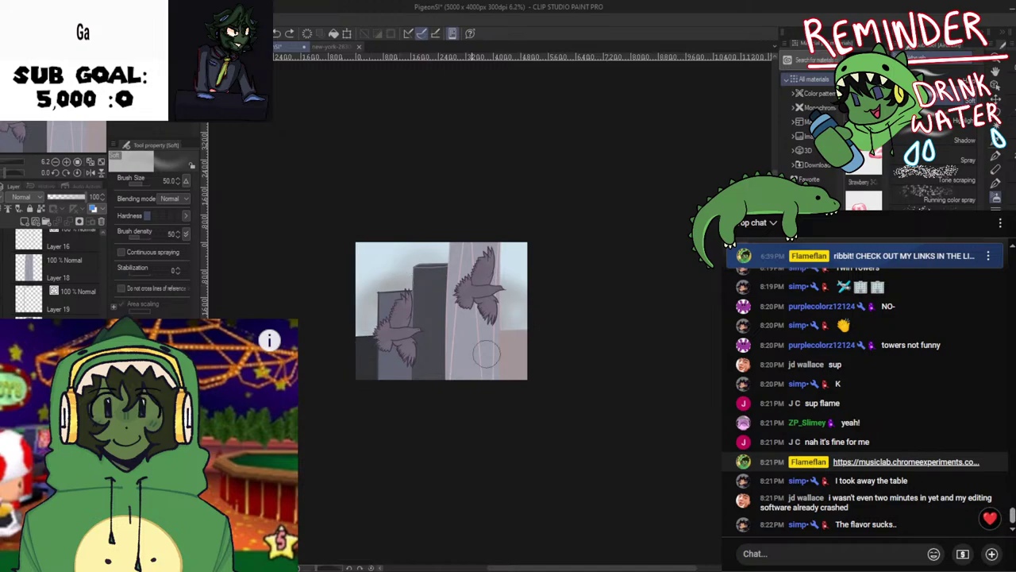
key("space")
key("h")
key("h")
scroll(499, 345, "up", 2)
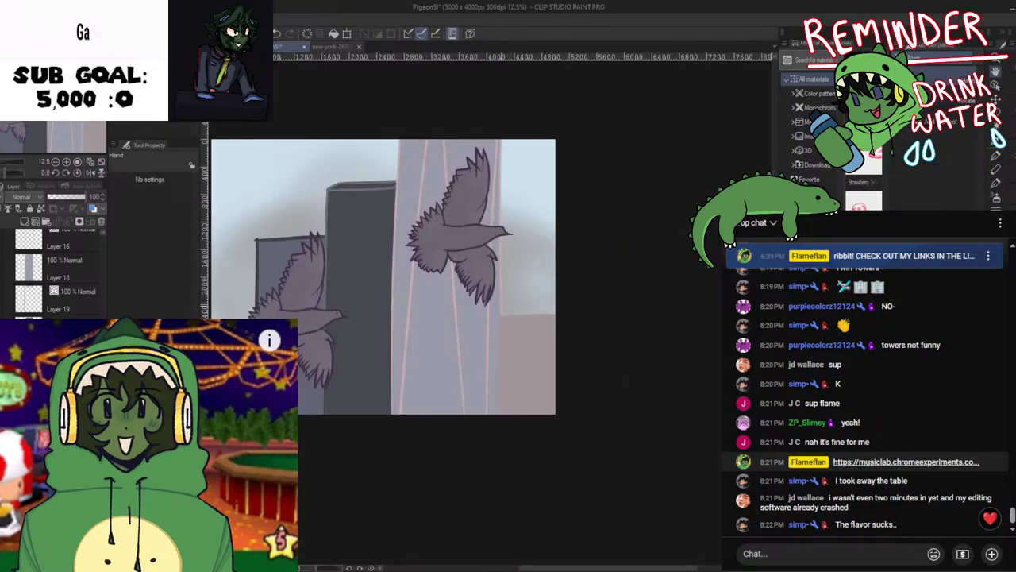
Undo the grey airbrush strokes in the sky
key("b")
key("ctrl+z")
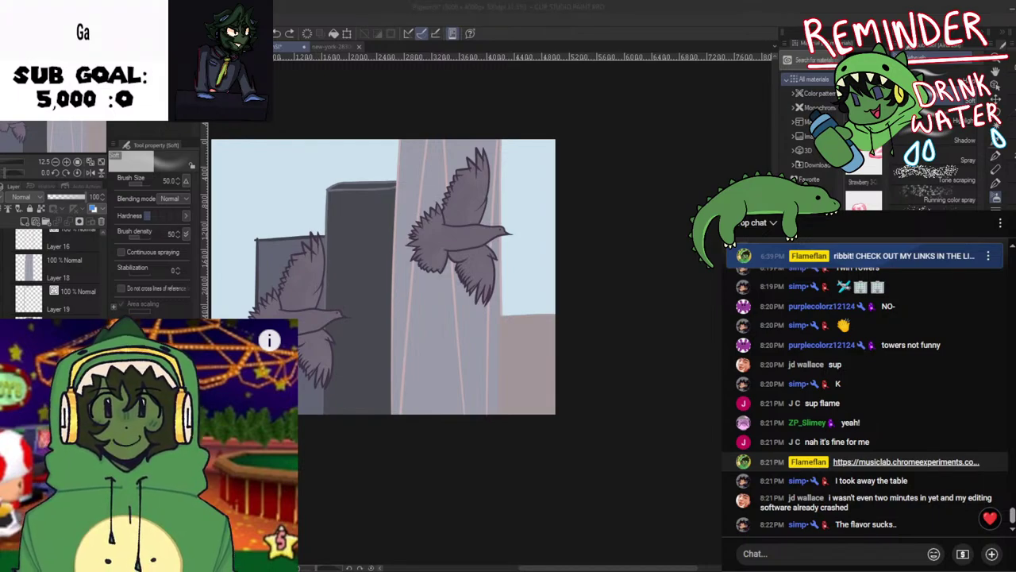
scroll(562, 367, "down", 2)
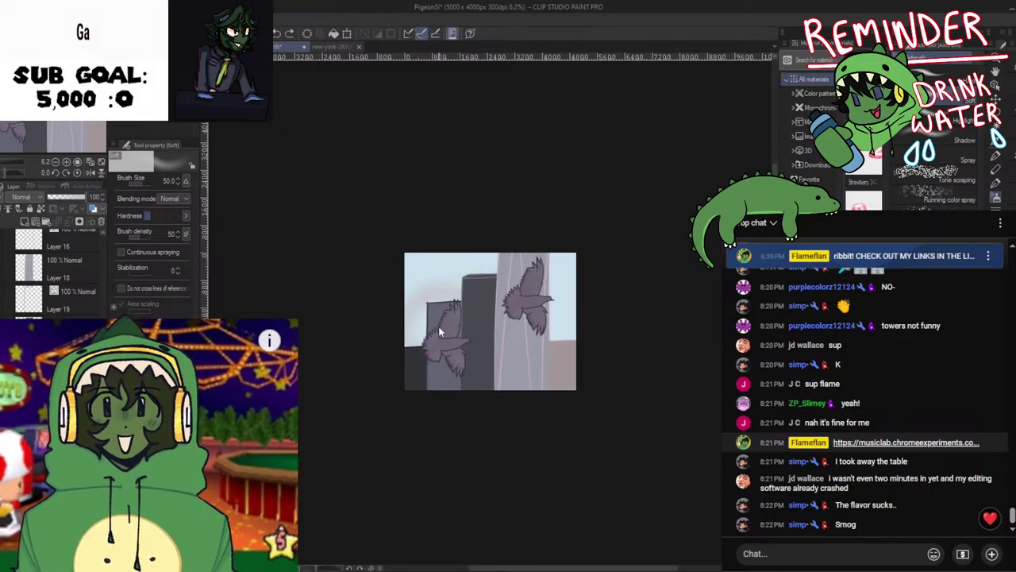
key("ctrl+z")
Hide the blue sky to sample a cloud colour from the reference photo, then show the sky again and return to the Soft airbrush
key("b")
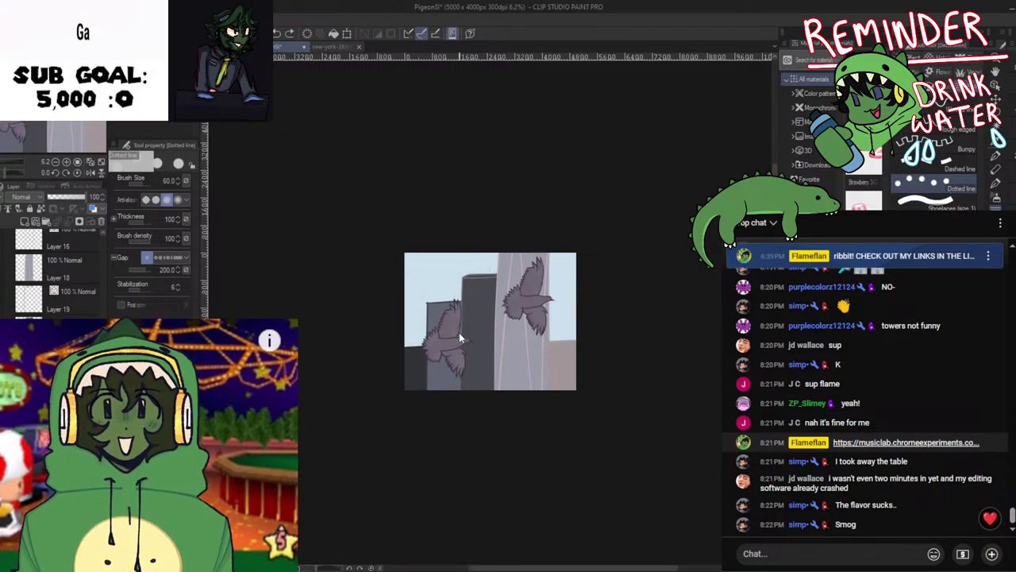
key("b")
left_click(4, 360)
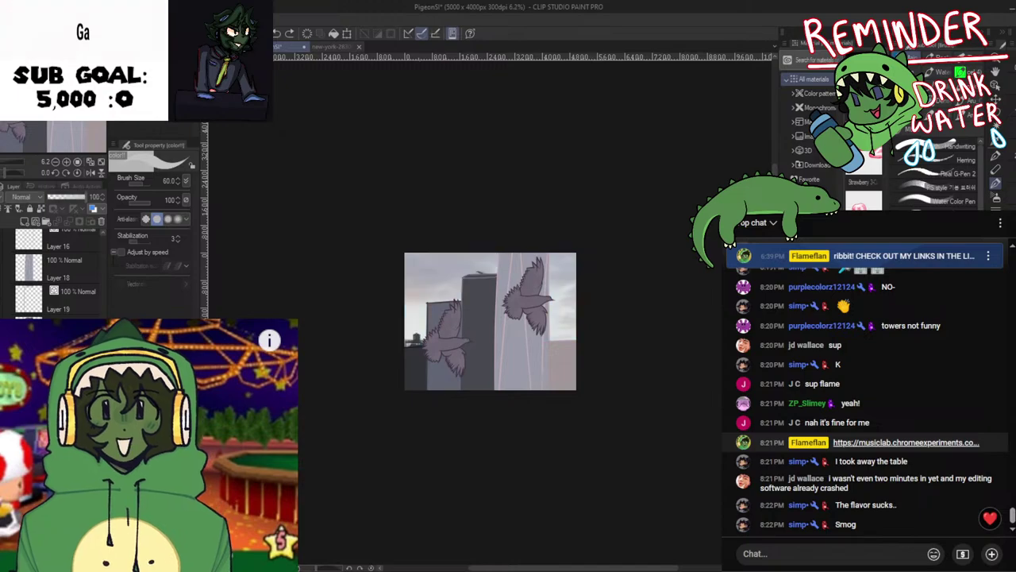
left_click(421, 297, "ctrl")
left_click(397, 298, "ctrl")
left_click(357, 475, "alt")
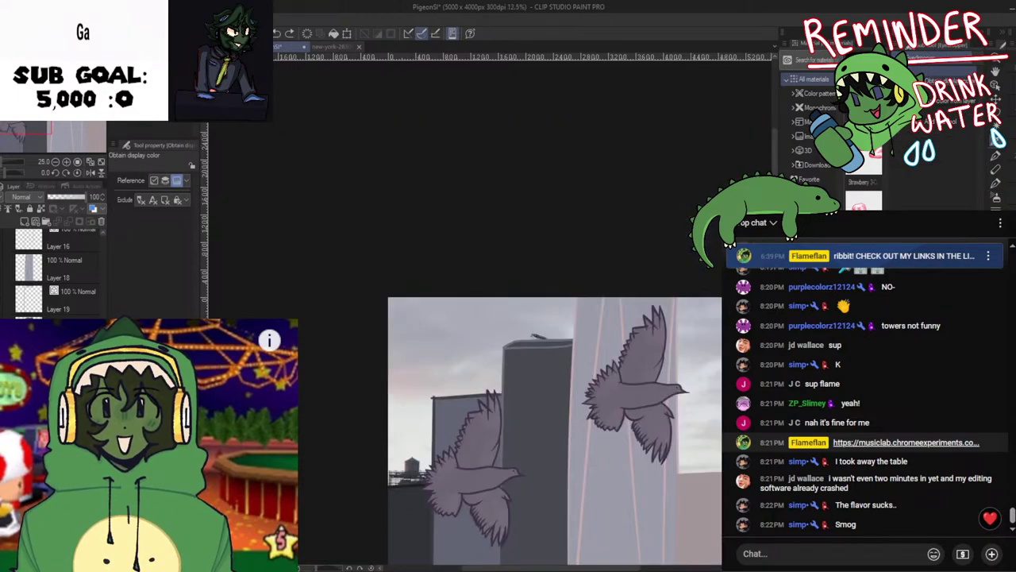
key("b")
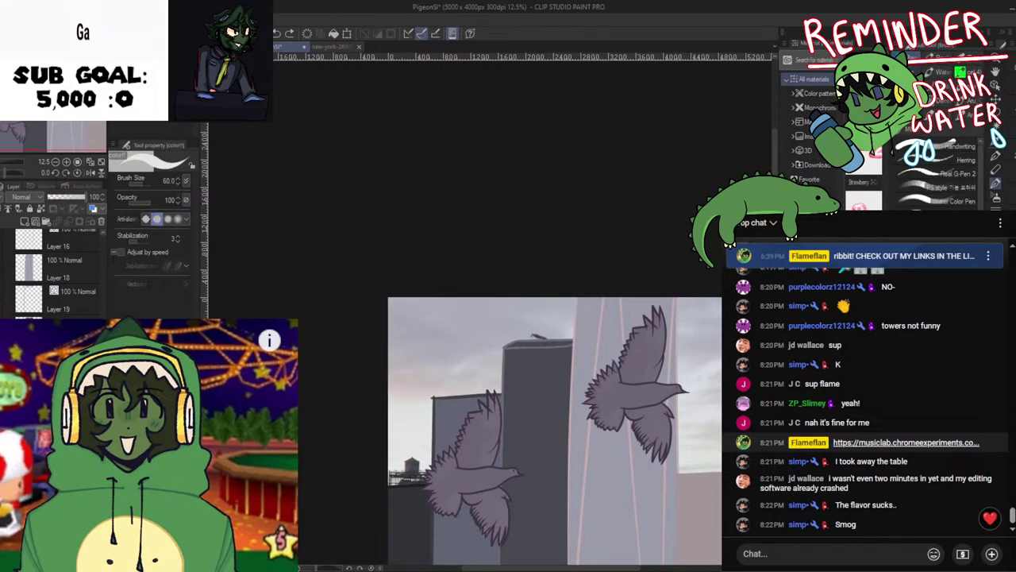
key("ctrl+minus")
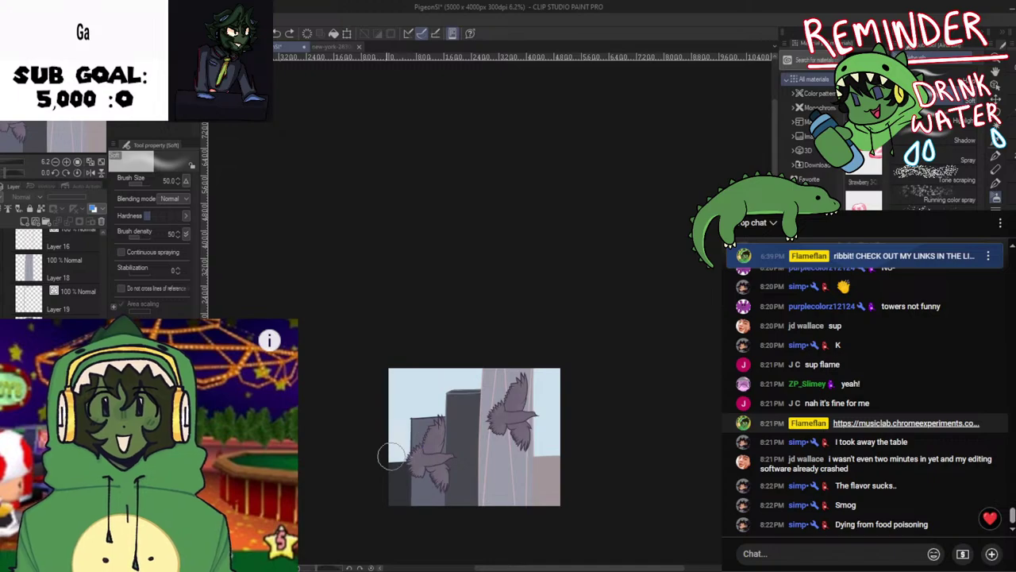
Airbrush a light, warm haze into the lower sky around the buildings with the sampled colour
left_click(502, 448, "ctrl")
left_click_drag(487, 474, 468, 414)
left_click_drag(350, 410, 393, 389)
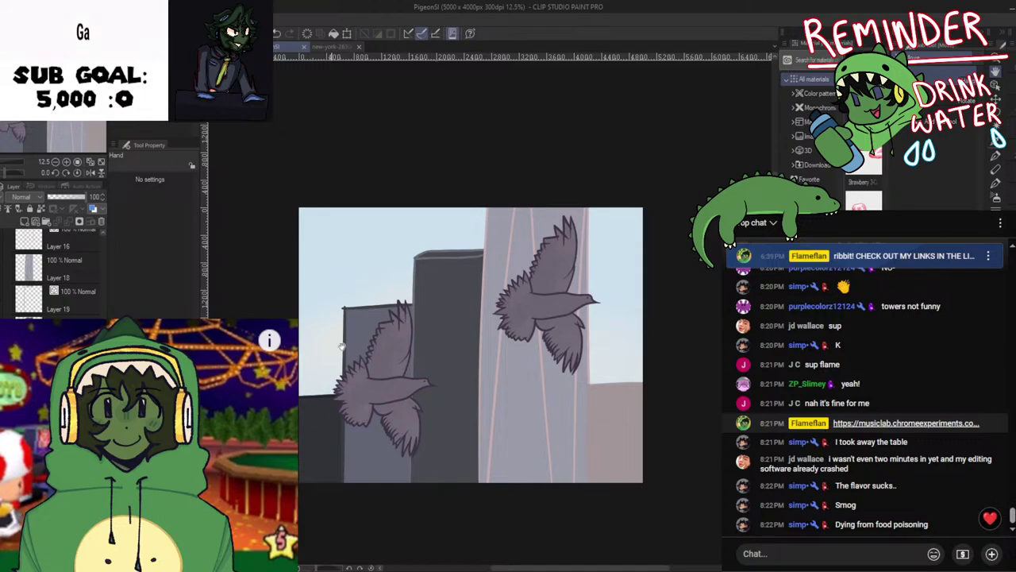
key("b")
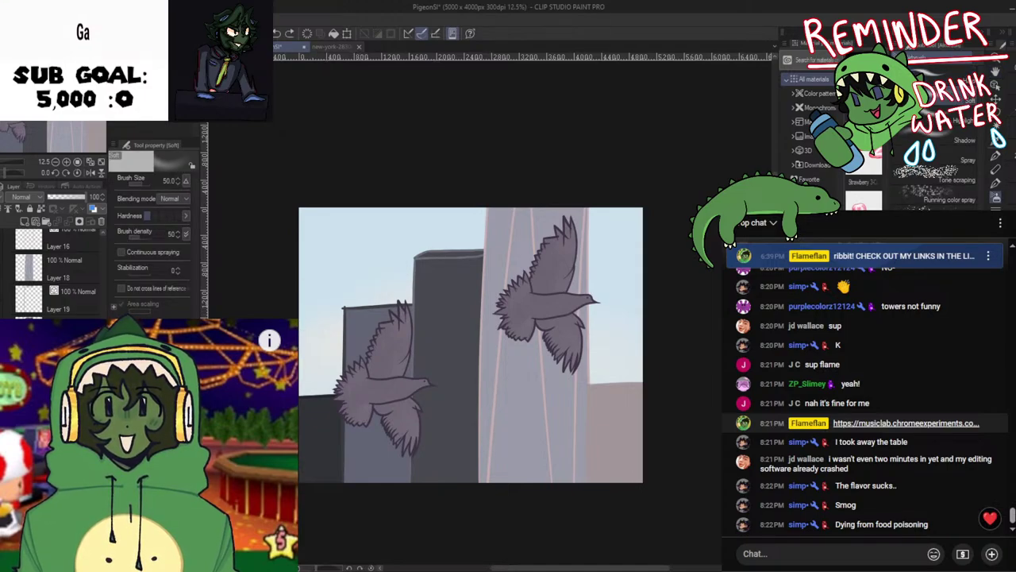
Cover the sky with soft pinkish and grey clouds using the size 50 Soft airbrush, and select the Blur tool
mouse_move(292, 325)
left_mouse_down()
mouse_move(314, 313)
mouse_move(329, 321)
mouse_move(376, 282)
mouse_move(366, 316)
mouse_move(375, 282)
left_mouse_up()
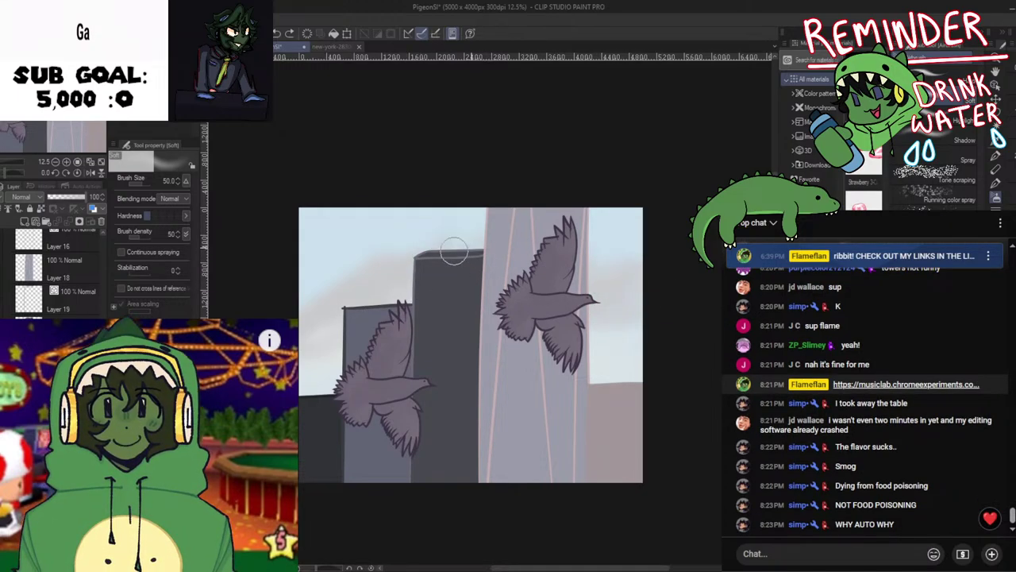
mouse_move(395, 259)
left_mouse_down()
mouse_move(341, 236)
mouse_move(384, 213)
mouse_move(367, 233)
mouse_move(352, 198)
left_mouse_up()
mouse_move(315, 285)
left_mouse_down()
mouse_move(395, 229)
mouse_move(293, 293)
left_mouse_up()
mouse_move(293, 252)
left_mouse_down()
mouse_move(329, 203)
mouse_move(420, 199)
mouse_move(385, 238)
mouse_move(477, 202)
mouse_move(425, 251)
mouse_move(491, 240)
mouse_move(589, 251)
mouse_move(604, 218)
mouse_move(627, 219)
mouse_move(616, 254)
left_mouse_up()
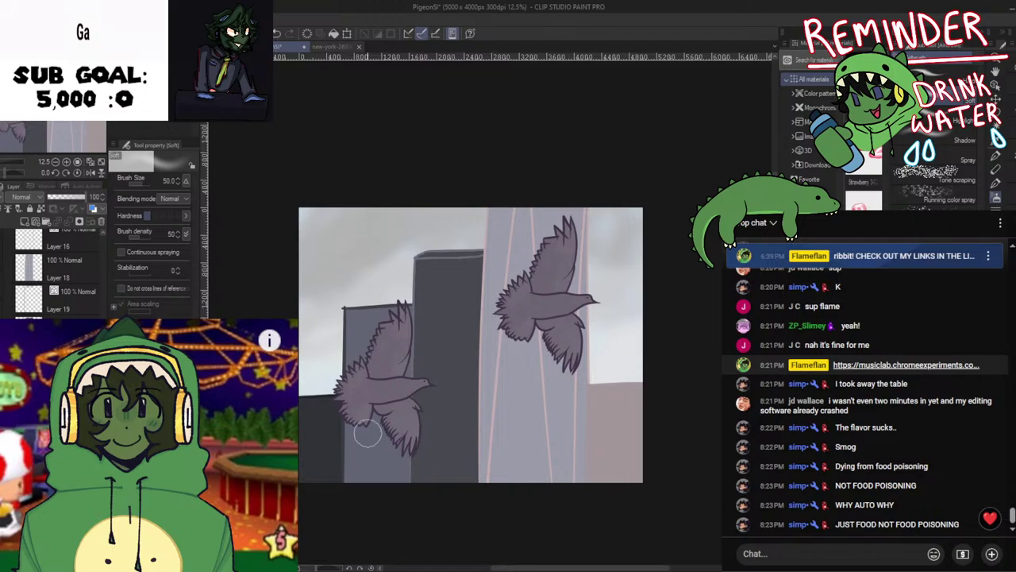
key("j")
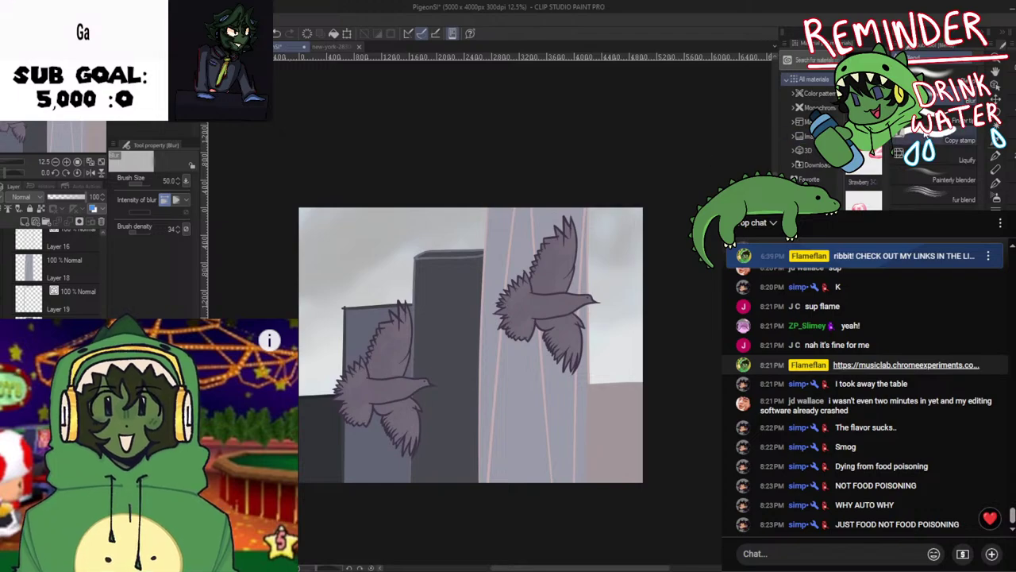
Blend the clouds above the shorter dark building with the Painterly blender at size 50, sampling a grey from the sky
left_click(889, 182)
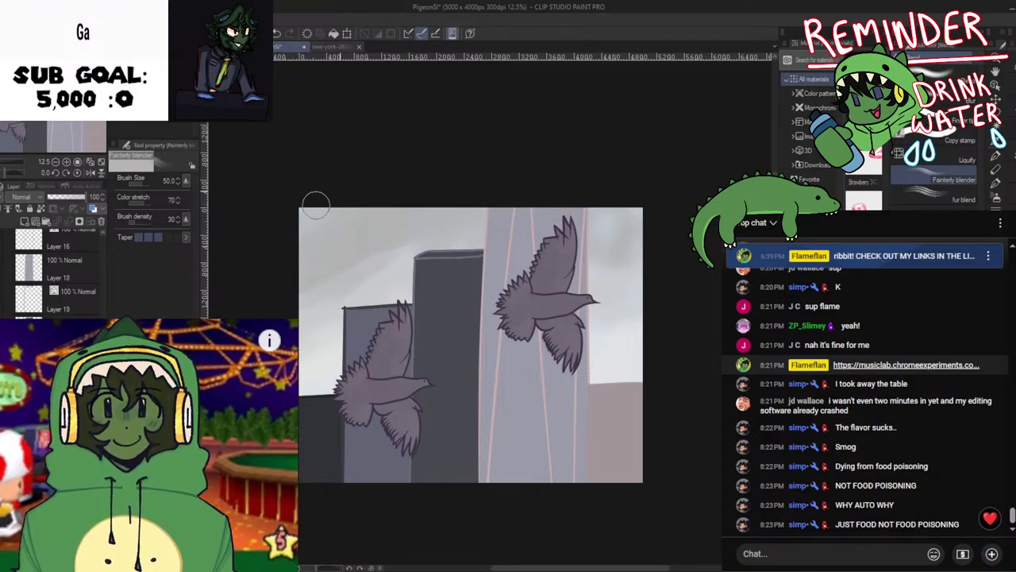
scroll(345, 247, "up", 2)
left_click_drag(357, 270, 400, 289)
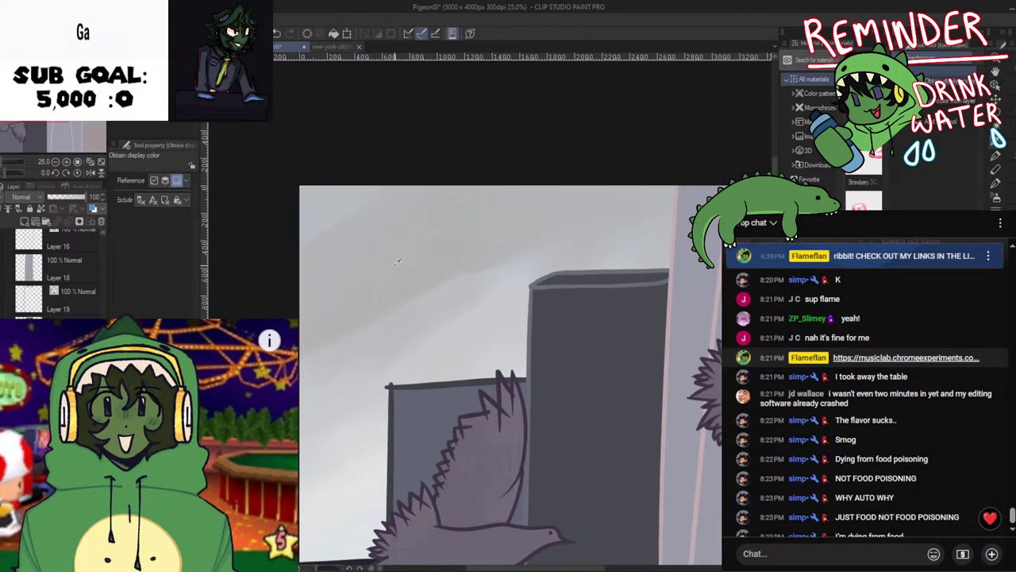
left_click(395, 265, "alt")
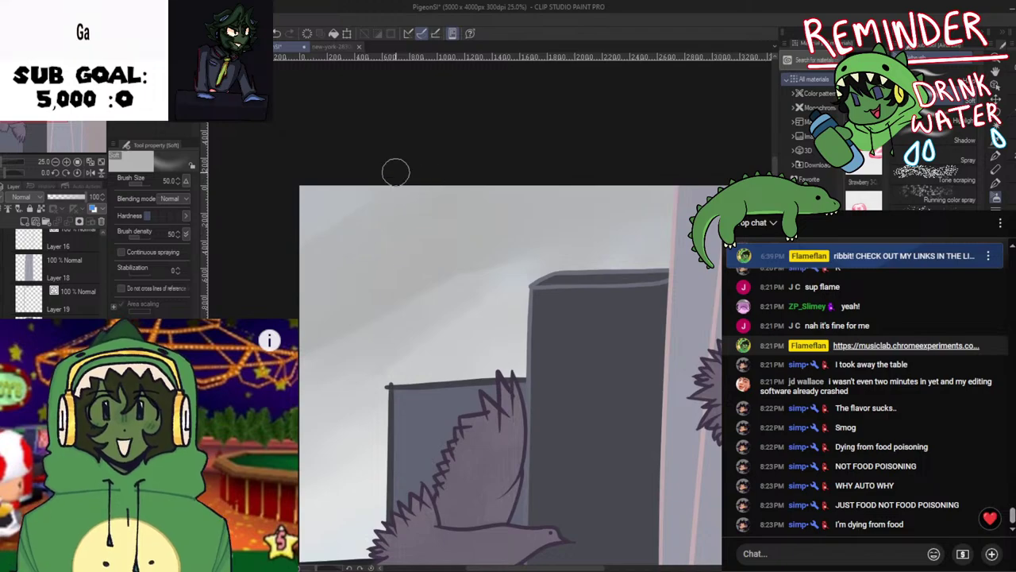
key("i")
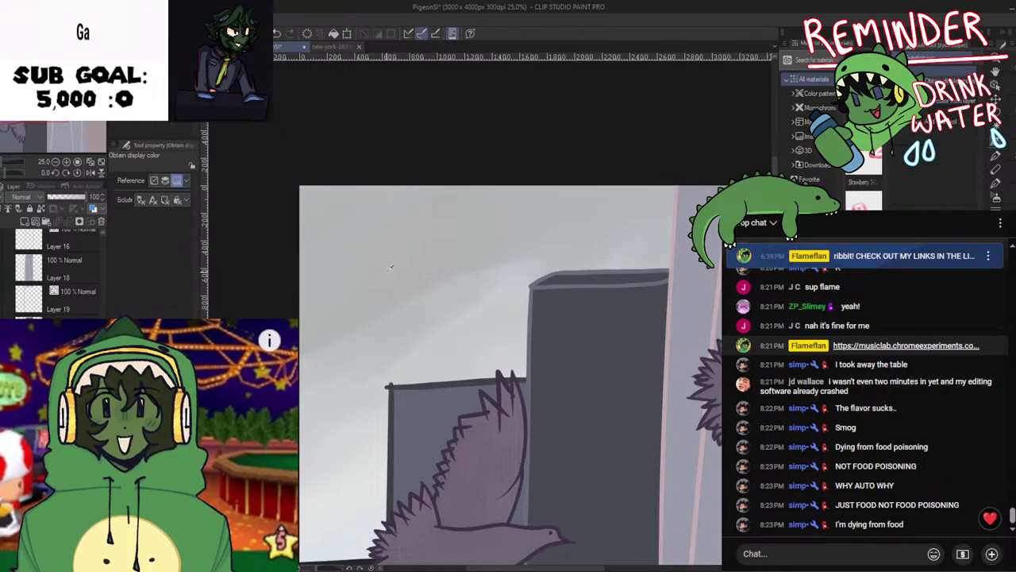
key("j")
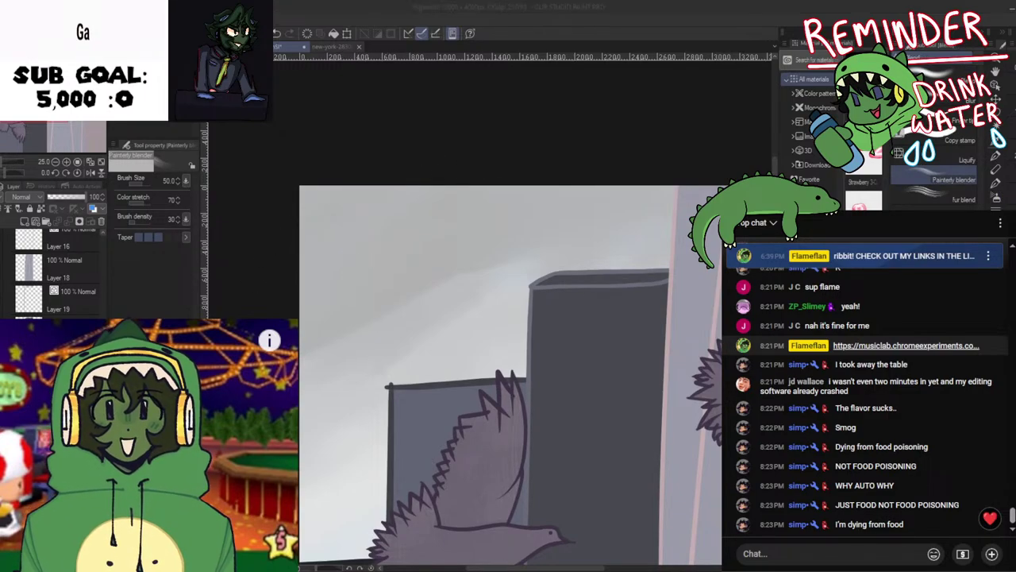
key("ctrl+minus")
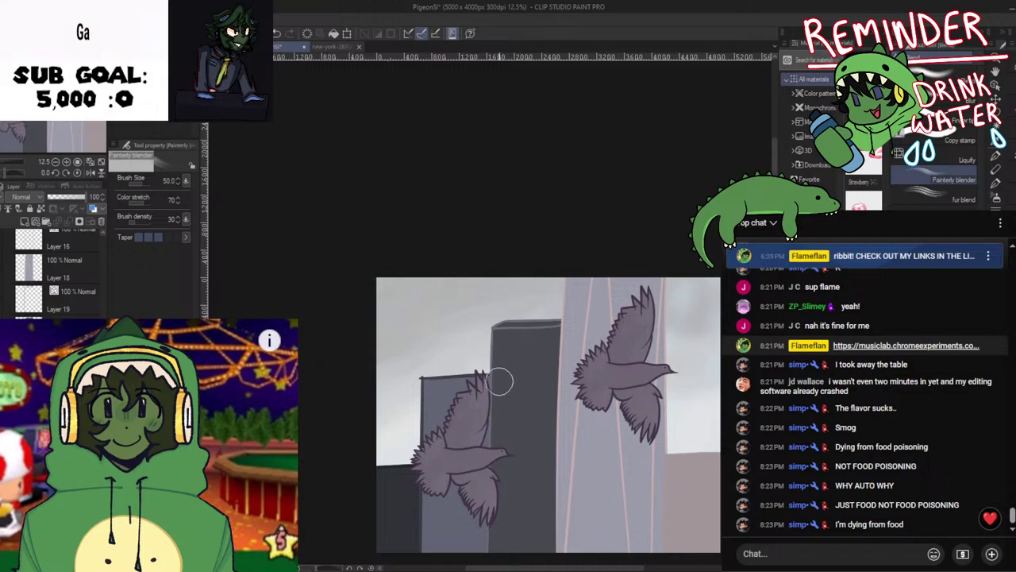
Airbrush more grey over the sky behind the towers with the size 50 Soft airbrush and blend it with the Painterly blender
key("space")
left_click_drag(490, 427, 429, 408)
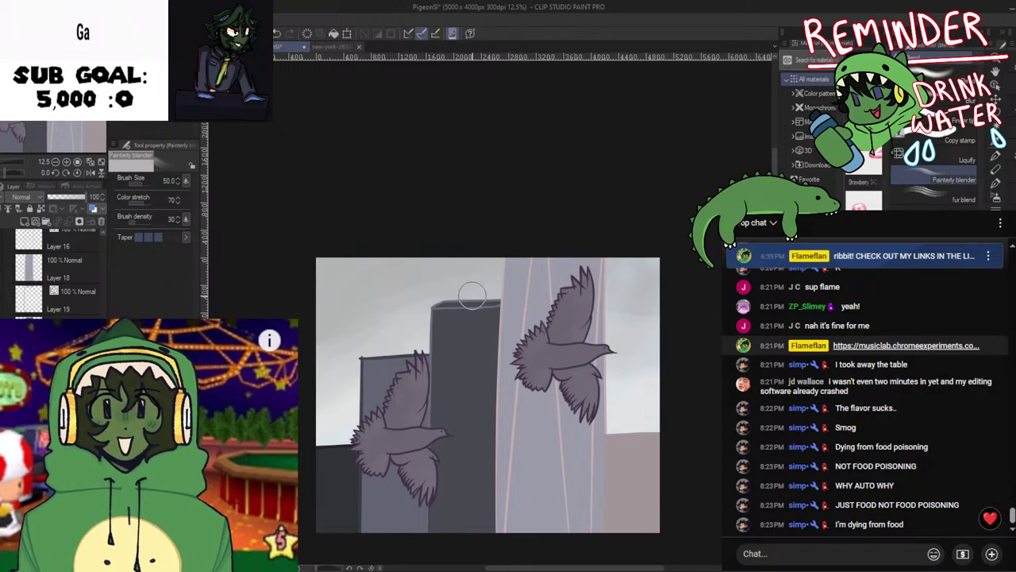
key("b")
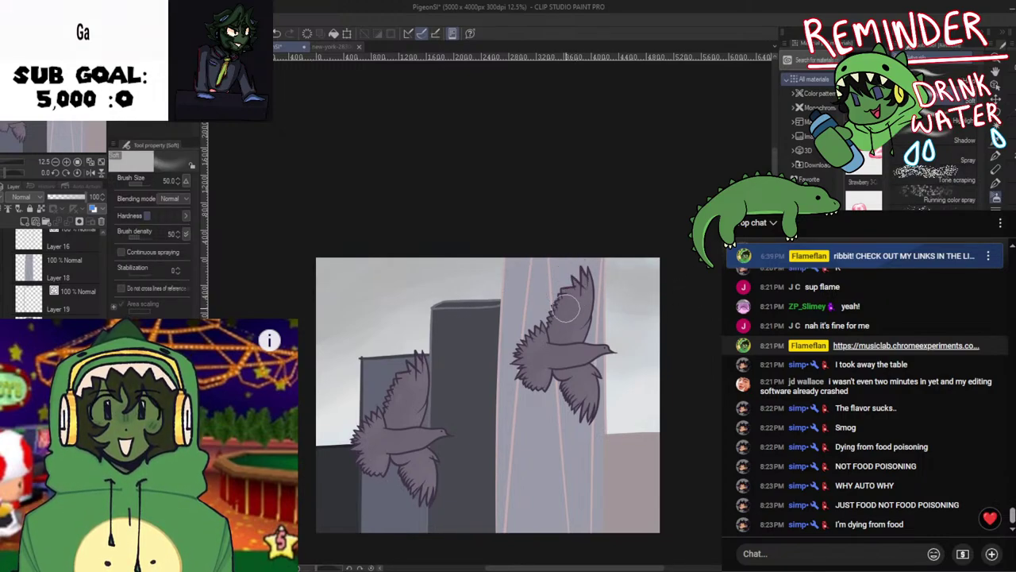
key("k")
left_click_drag(499, 293, 639, 317)
key("j")
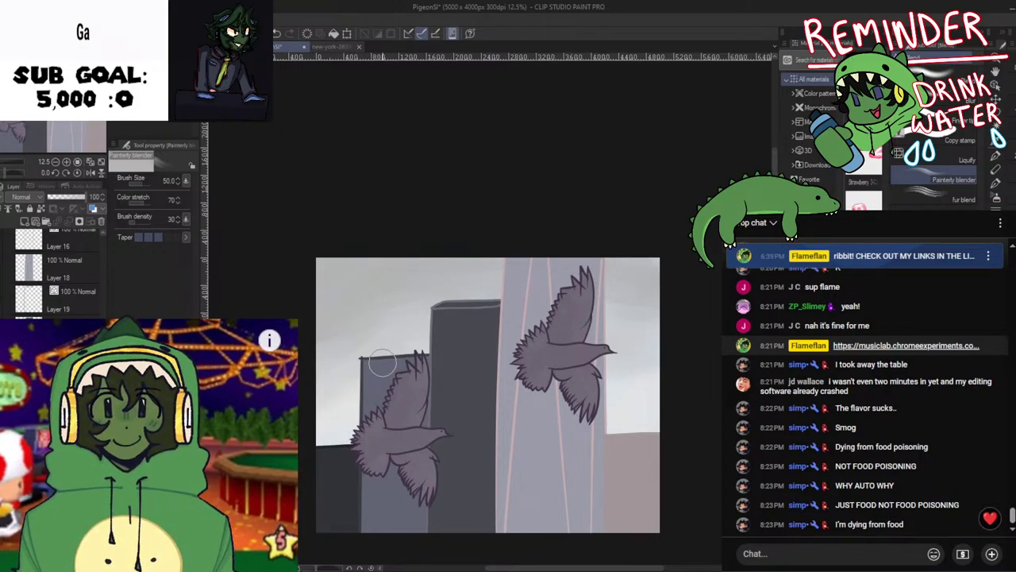
Hide and reshow the Add (Glow) Layer 13 to compare the picture with and without its tint
scroll(60, 274, "up", 8)
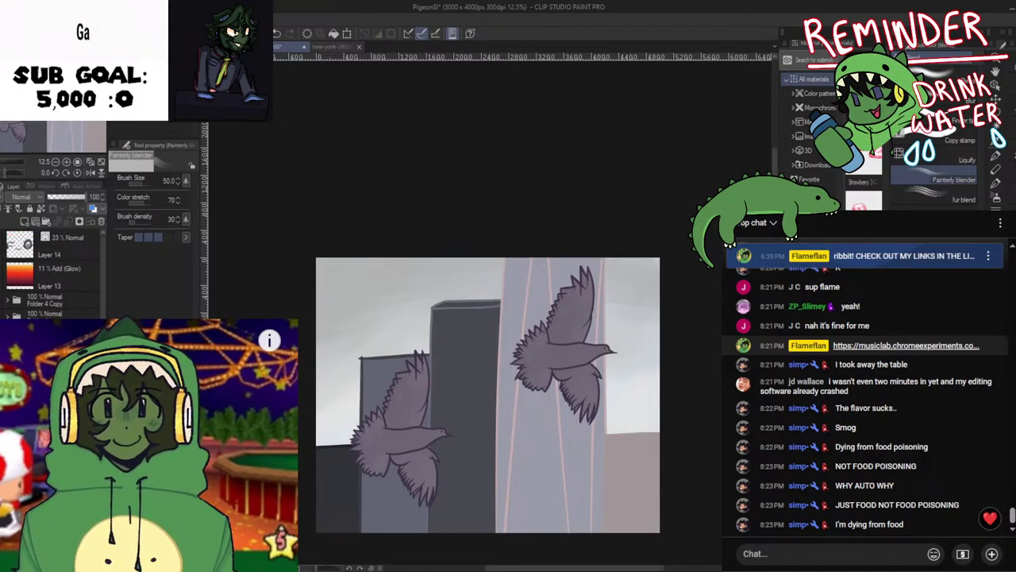
left_click(2, 275)
left_click(1, 276)
Smooth the clouds on both sides of the buildings with the Painterly blender and save the drawing
left_click_drag(383, 449, 393, 413)
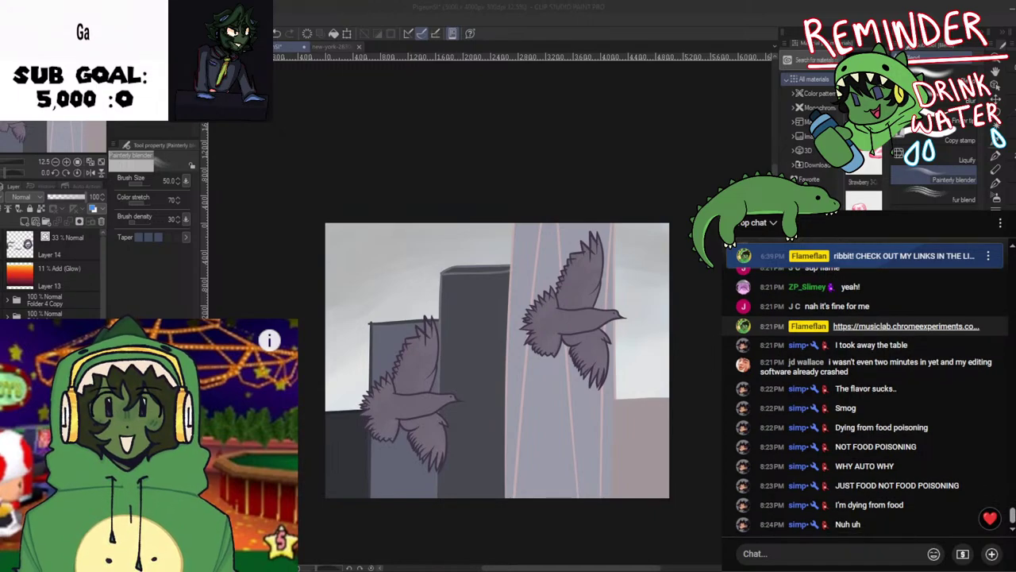
left_click_drag(600, 411, 601, 408)
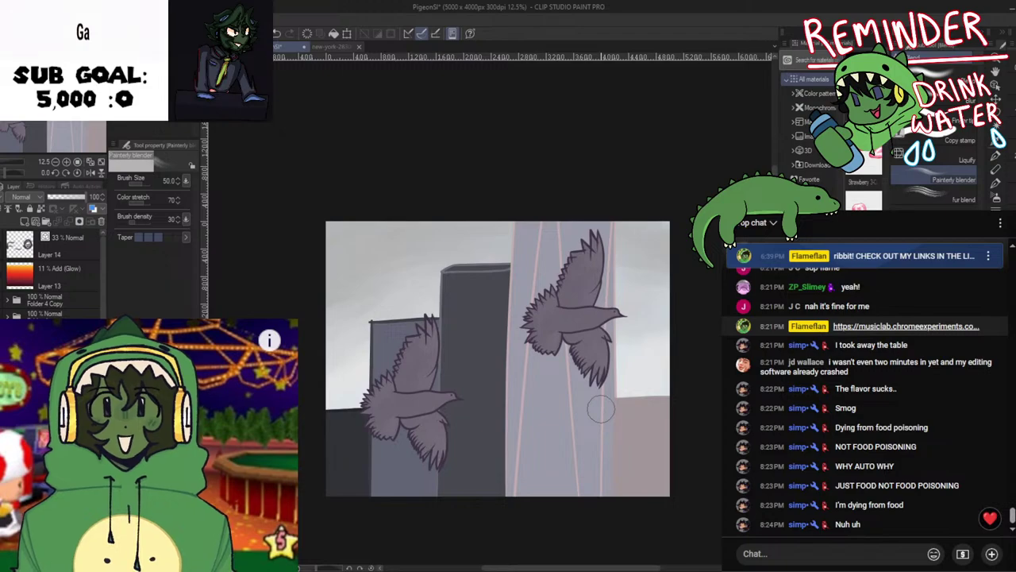
scroll(601, 409, "up", 2)
scroll(614, 280, "down", 2)
left_click_drag(613, 280, 595, 364)
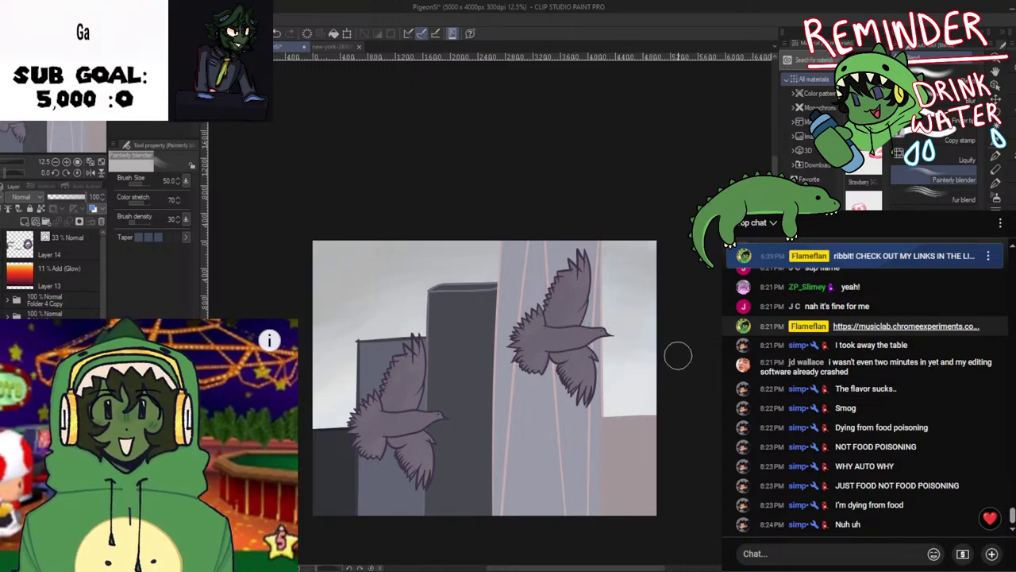
key("space")
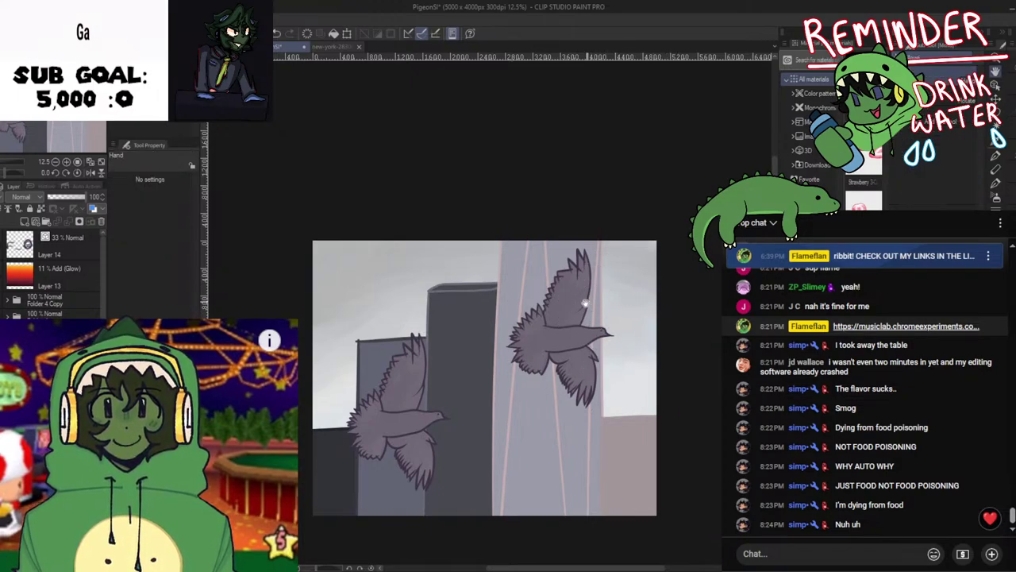
left_click_drag(585, 304, 661, 345)
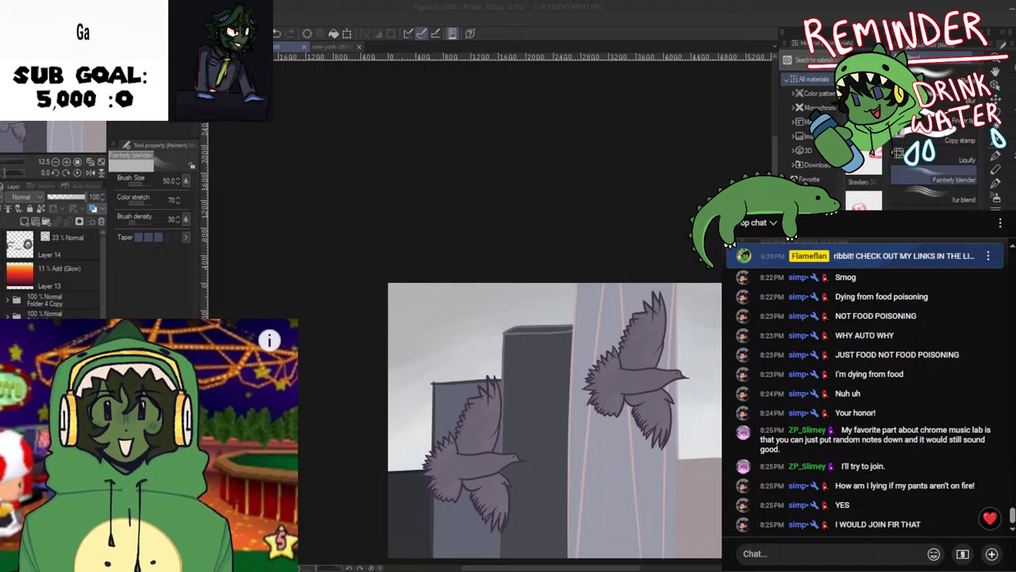
Airbrush a darker grey cloud band across the upper sky on both sides of the towers with the size 50 Soft airbrush
left_click(674, 439)
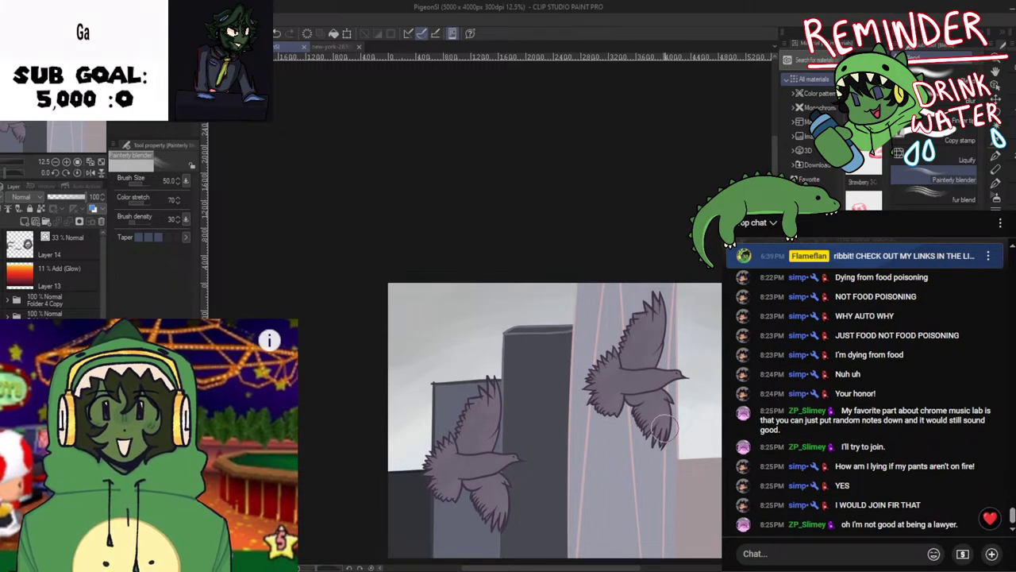
left_click_drag(355, 389, 563, 329)
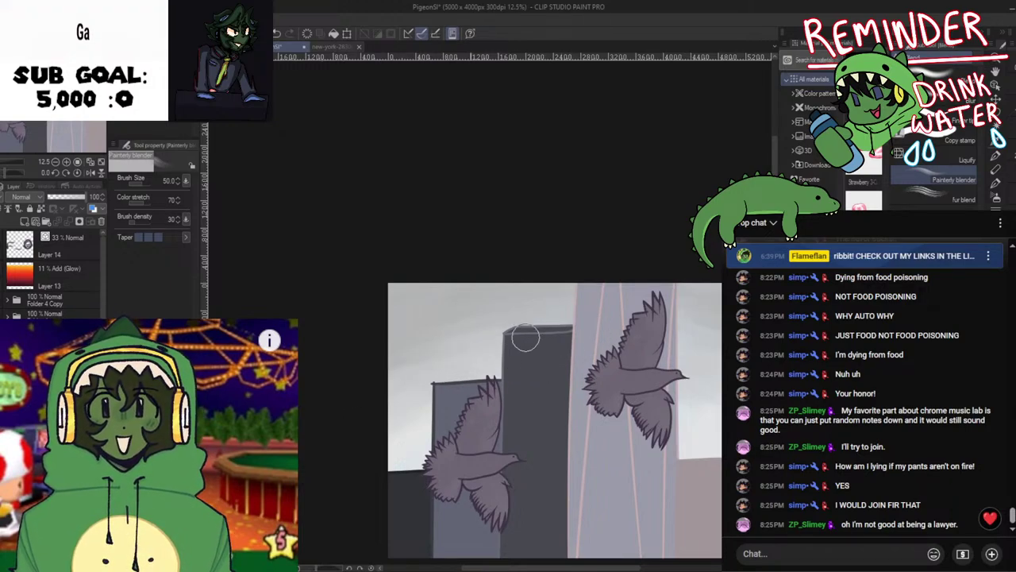
key("space")
left_click_drag(610, 369, 457, 377)
key("b")
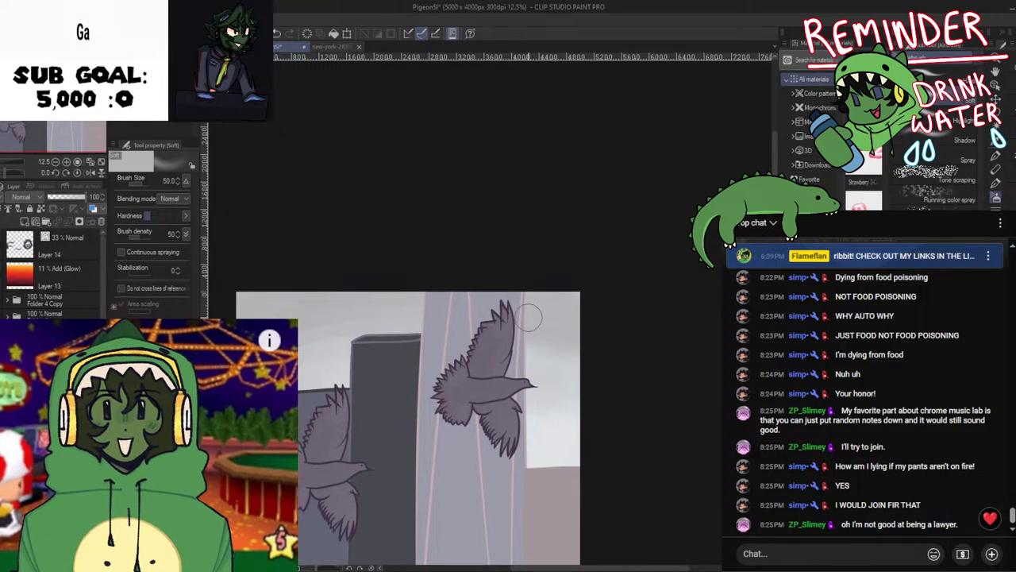
key("space")
mouse_move(361, 338)
left_mouse_down()
mouse_move(531, 326)
mouse_move(483, 330)
left_mouse_up()
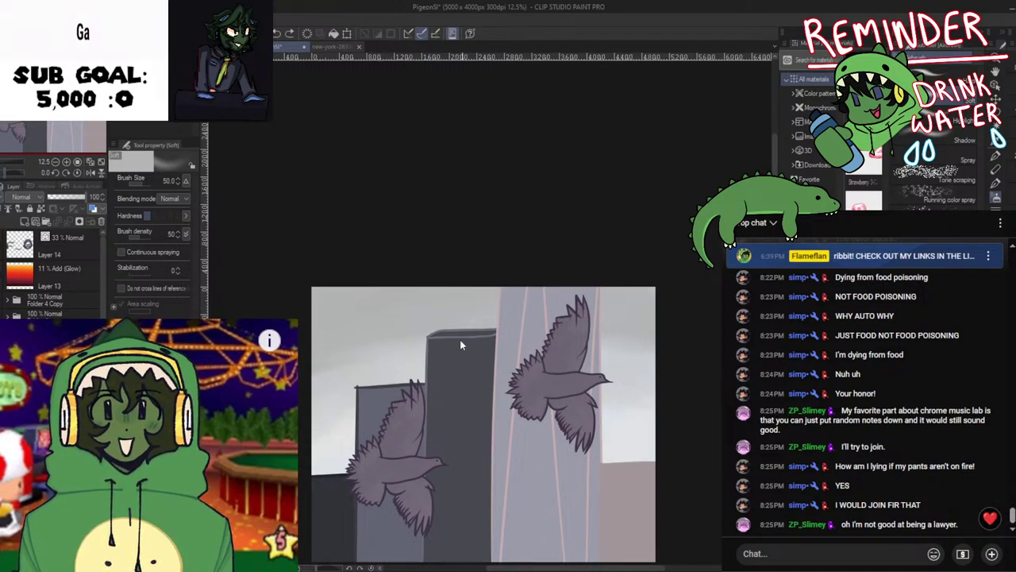
Blend the edge of the grey cloud band with the Painterly blender and lighten the sky above the shorter building with the Soft eraser
key("j")
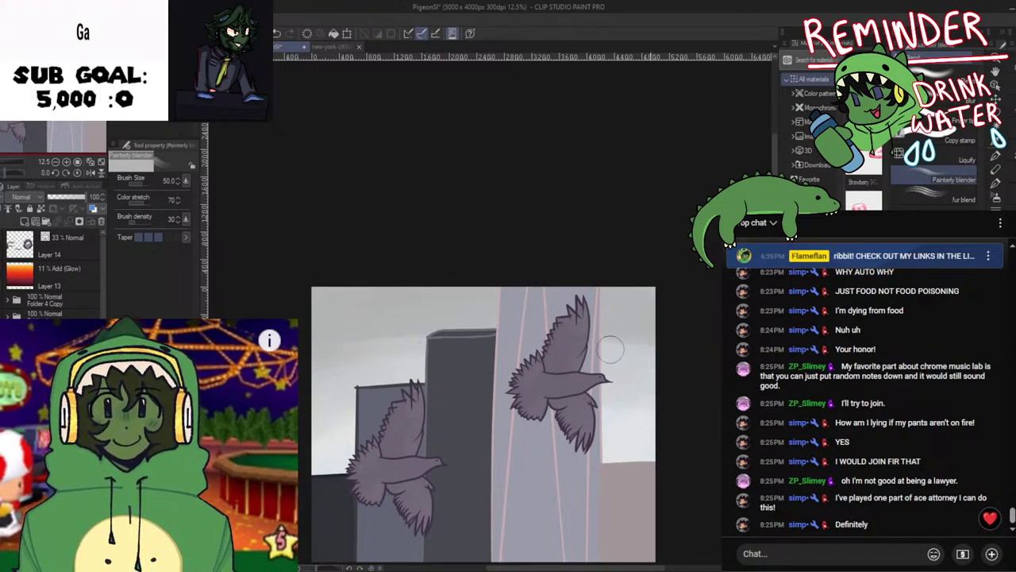
key("space")
left_click_drag(446, 368, 537, 341)
scroll(539, 341, "up", 3)
left_click_drag(581, 292, 726, 309)
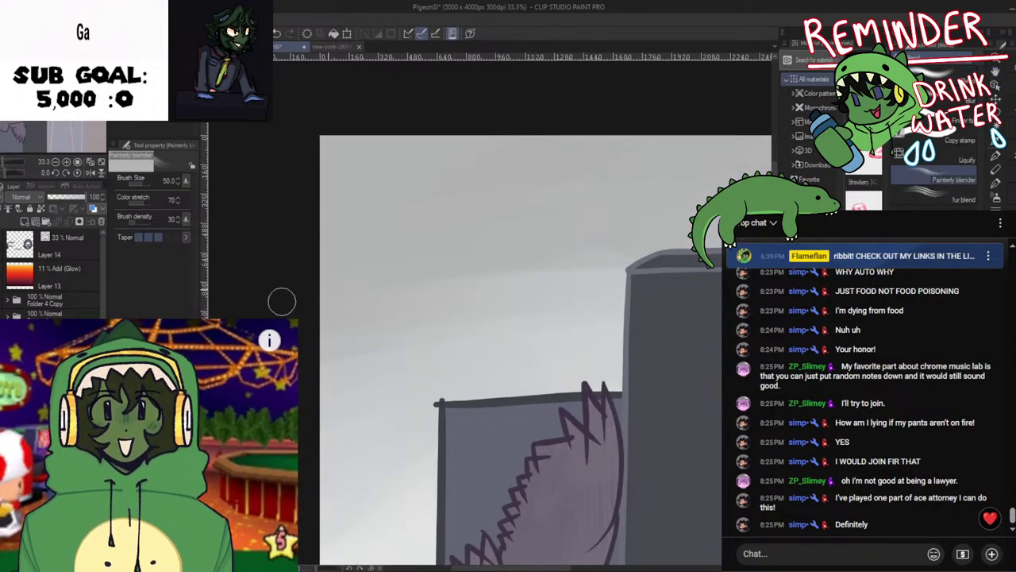
scroll(473, 291, "down", 4)
key("e")
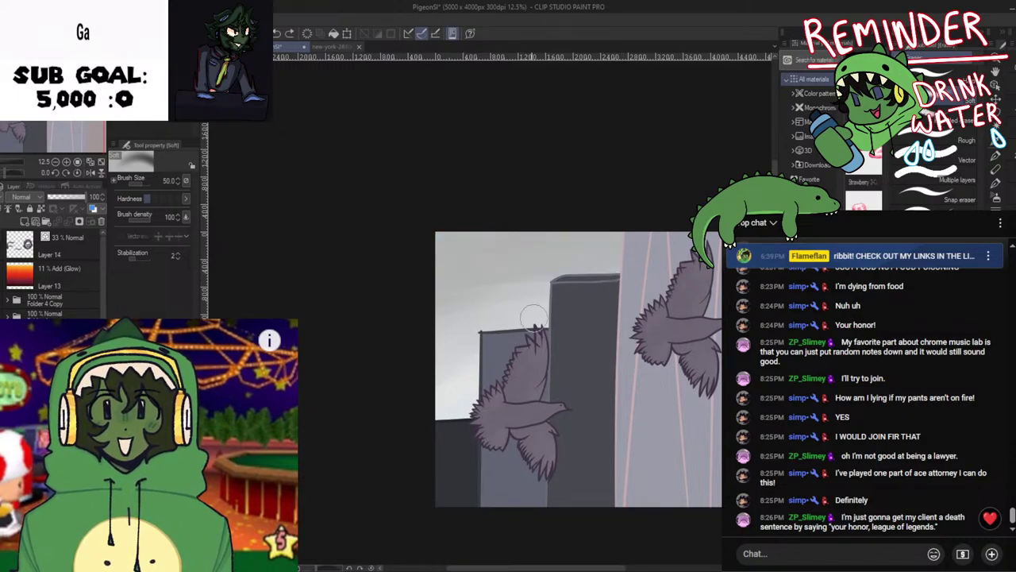
left_click_drag(492, 362, 497, 300)
Check the whole composition at a reduced size and save the drawing
scroll(447, 351, "down", 3)
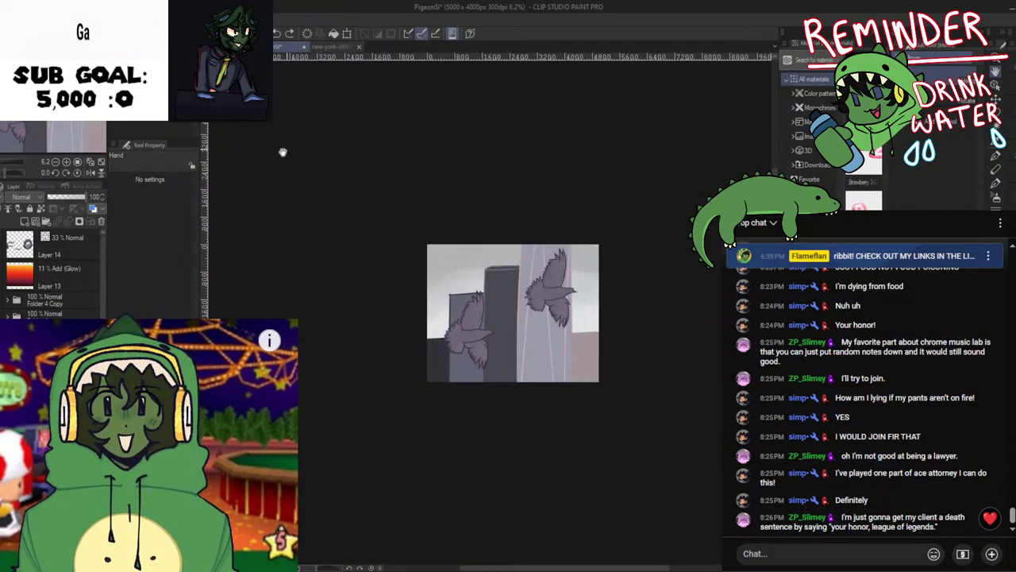
left_click_drag(103, 253, 103, 347)
key("Tab")
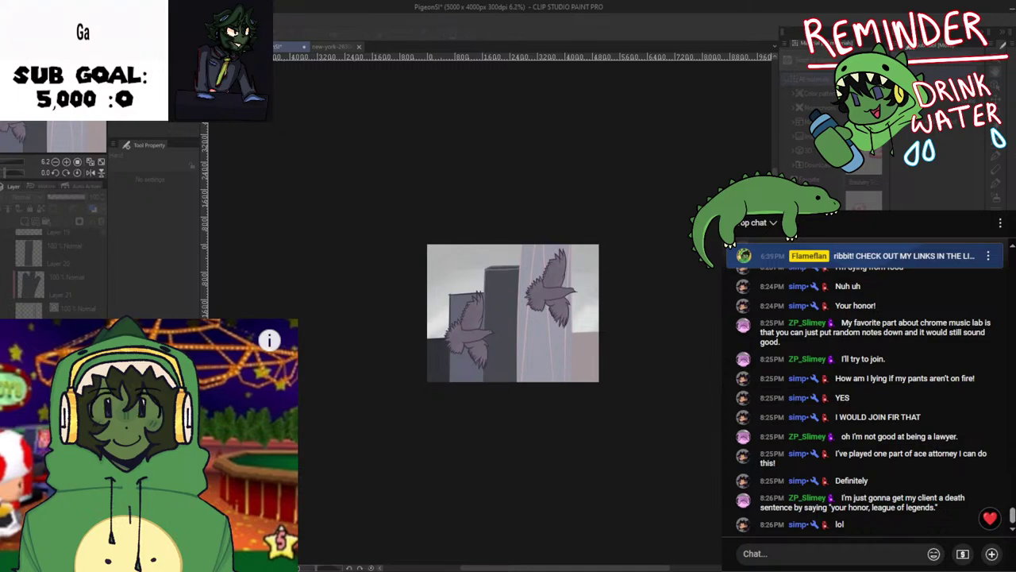
key("Tab")
scroll(547, 314, "up", 5)
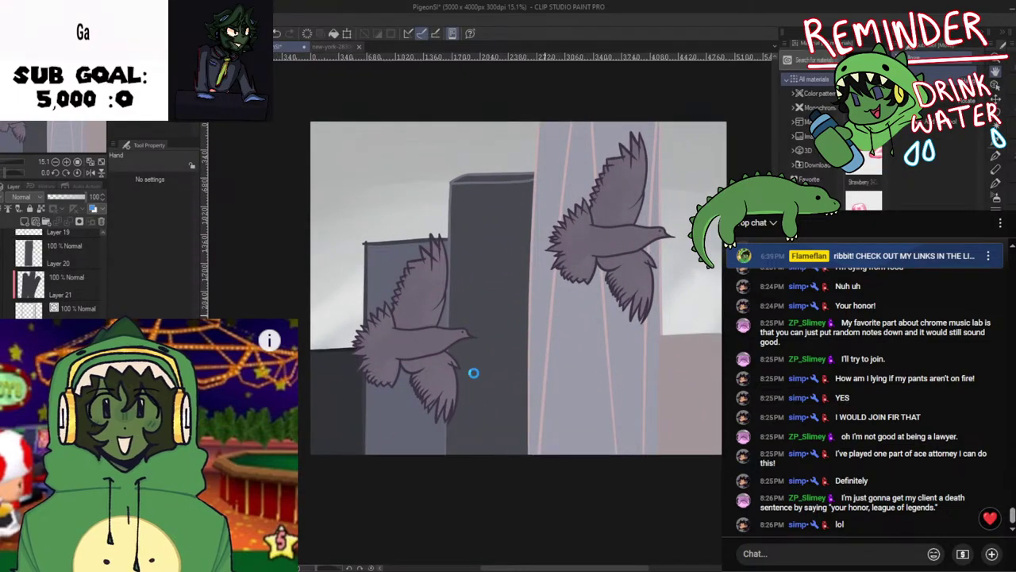
scroll(473, 373, "down", 2)
left_click_drag(493, 383, 490, 386)
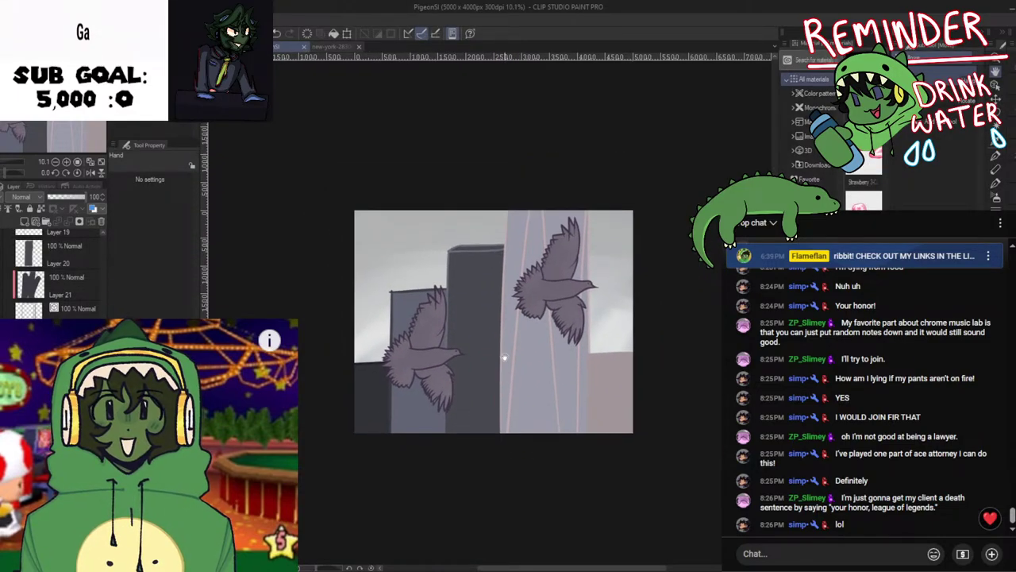
key("Tab")
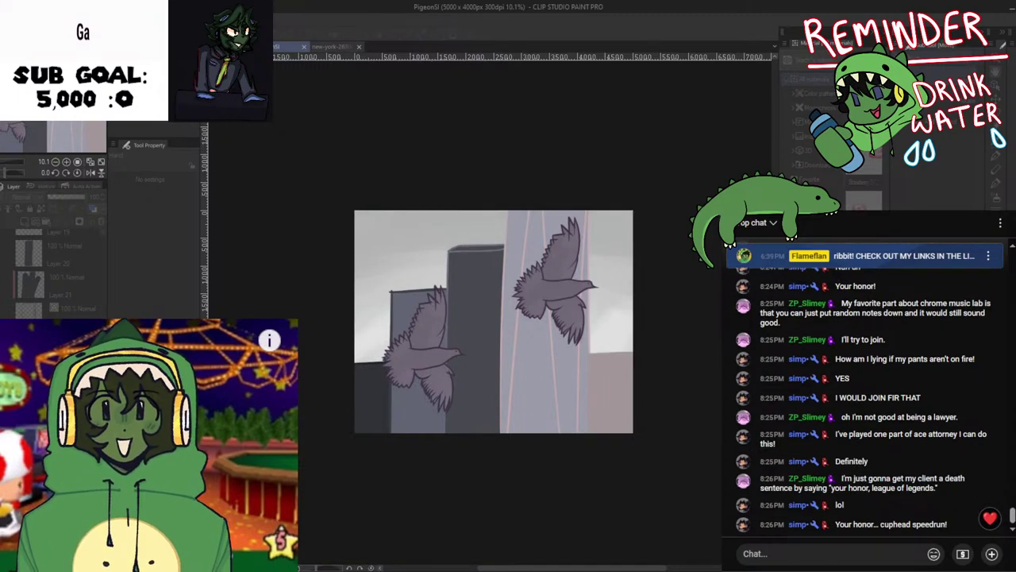
key("Return")
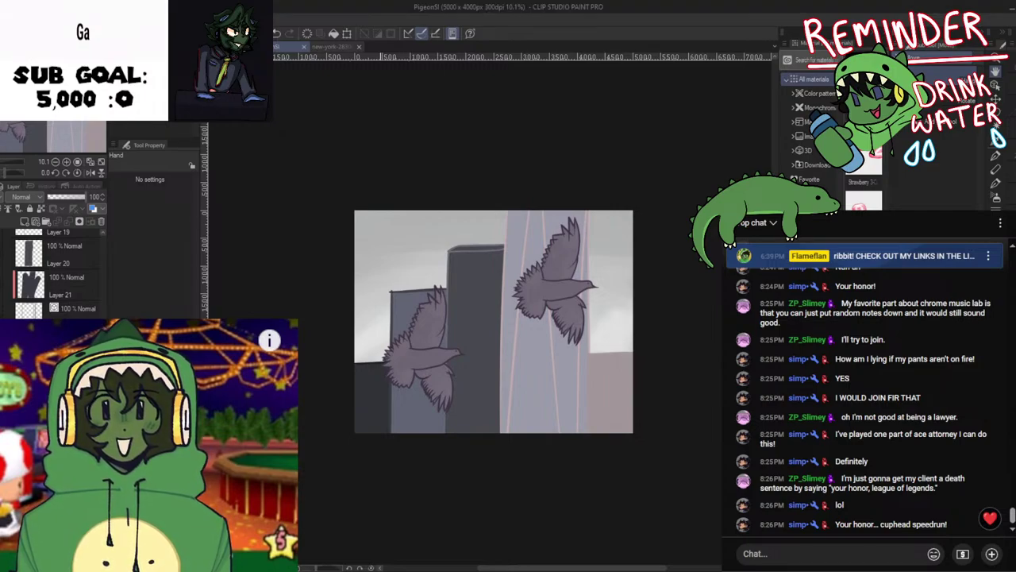
scroll(421, 388, "up", 1)
Blend the clouds above and beside the dark towers further with the Painterly blender at size 50
key("j")
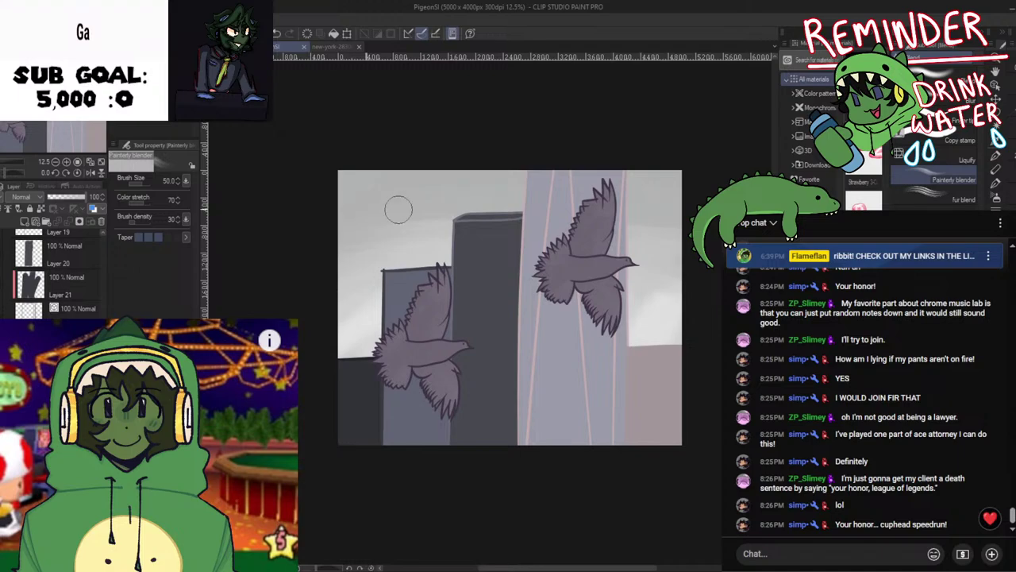
left_click_drag(477, 208, 450, 209)
scroll(450, 209, "up", 2)
key("space")
scroll(460, 352, "down", 2)
left_click_drag(449, 332, 568, 340)
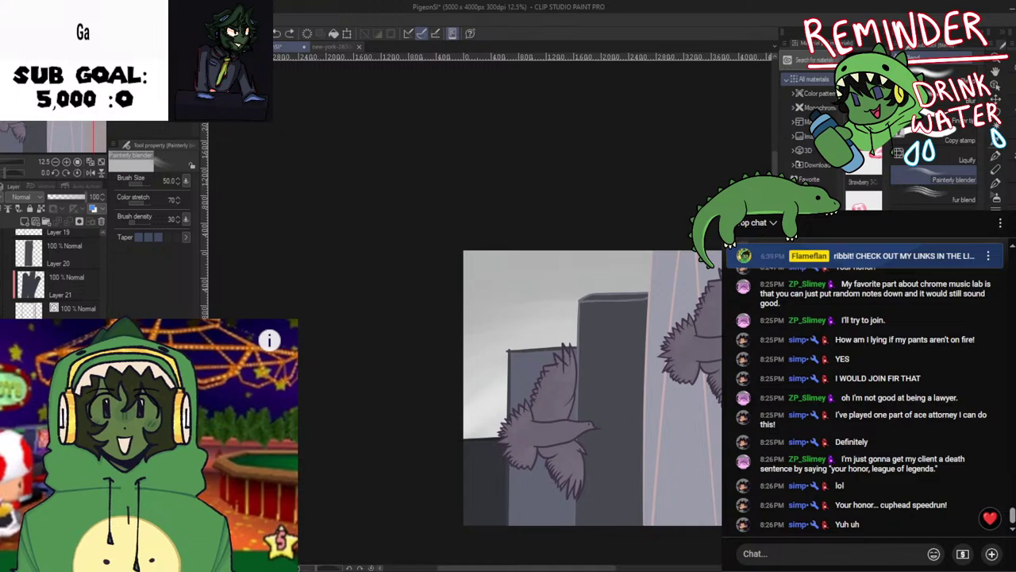
left_click_drag(502, 413, 470, 433)
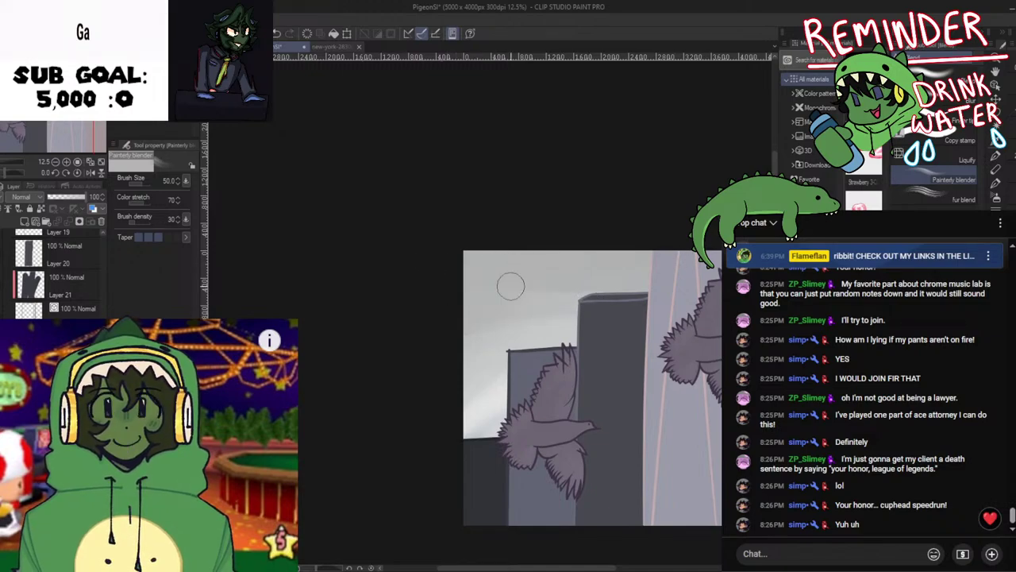
left_click_drag(510, 286, 486, 296)
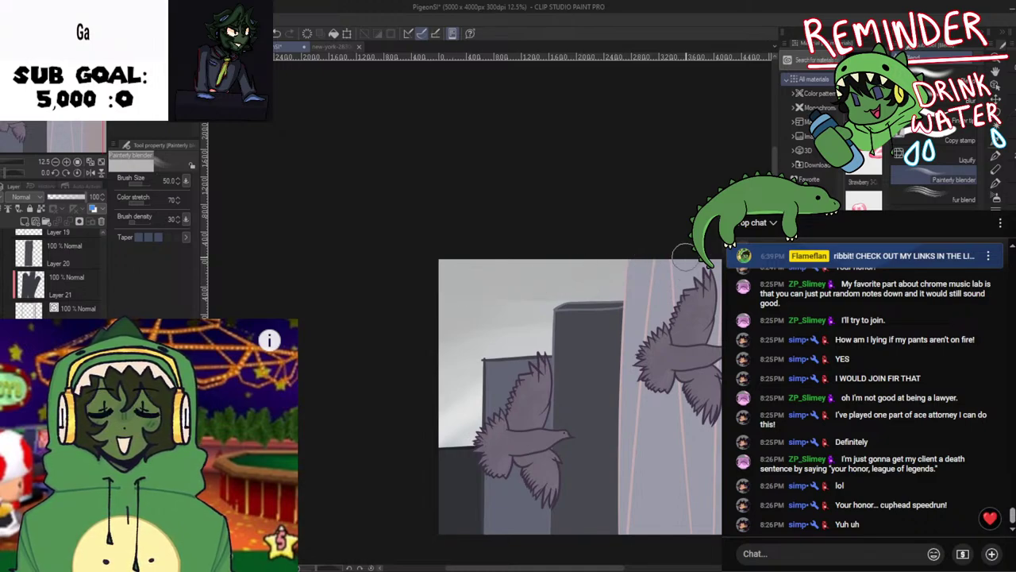
scroll(684, 252, "down", 2)
left_click_drag(665, 218, 517, 236)
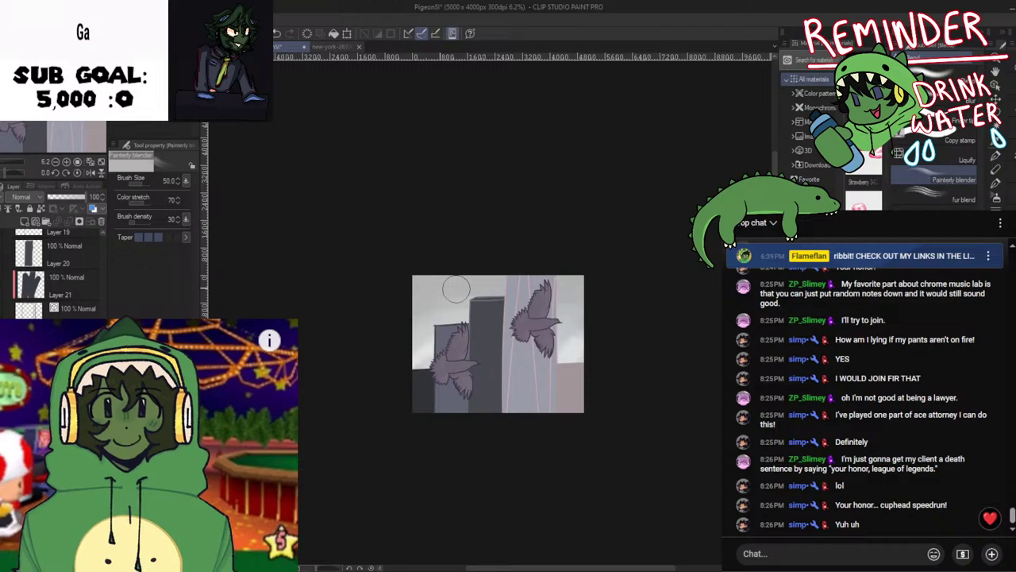
scroll(594, 294, "up", 2)
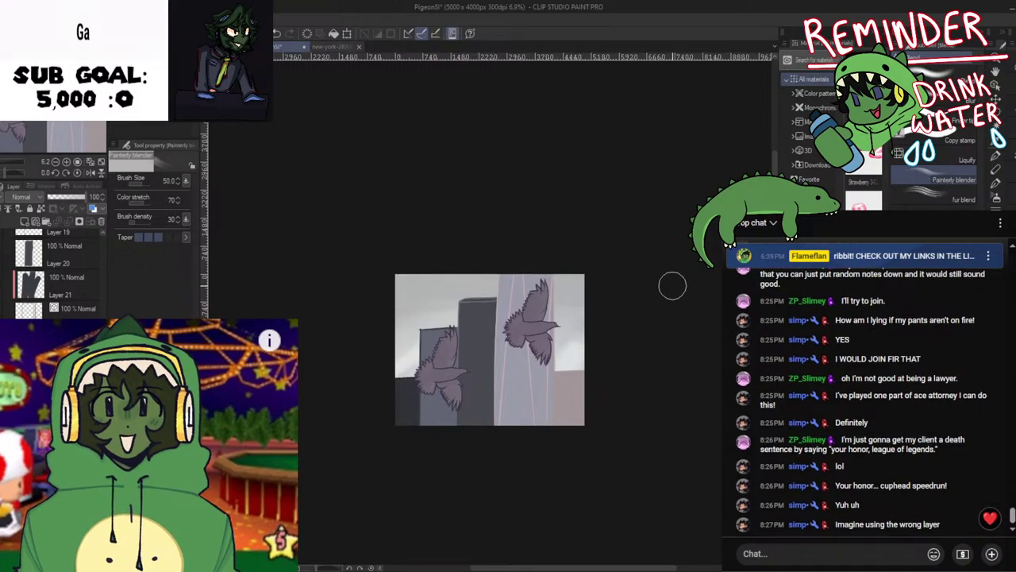
scroll(476, 313, "up", 4)
scroll(475, 318, "down", 3)
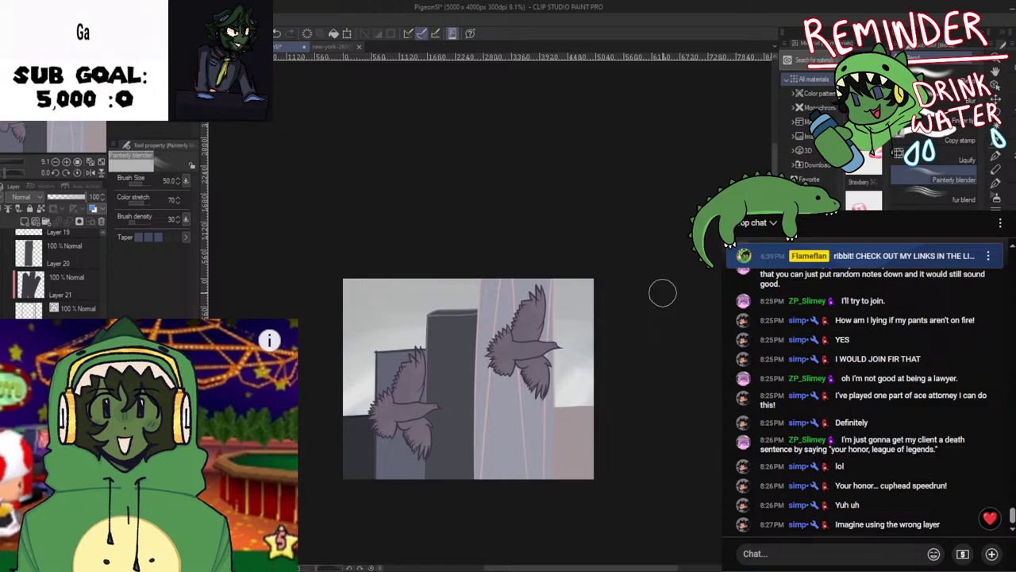
Sample a grey from the sky and airbrush it over the clouds beside the towers with the Soft airbrush at size 50
scroll(550, 300, "up", 1)
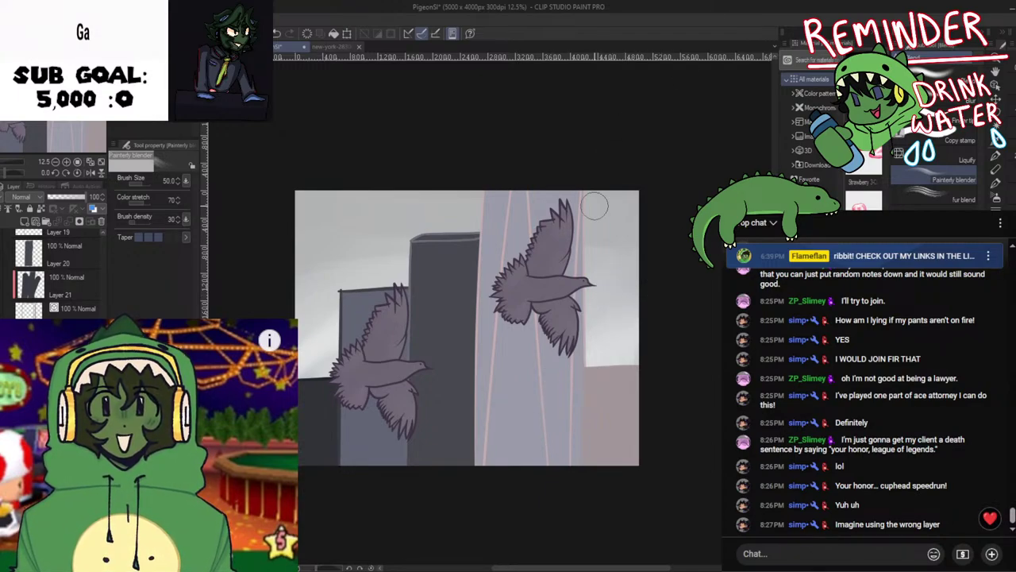
scroll(567, 301, "down", 1)
scroll(567, 300, "up", 4)
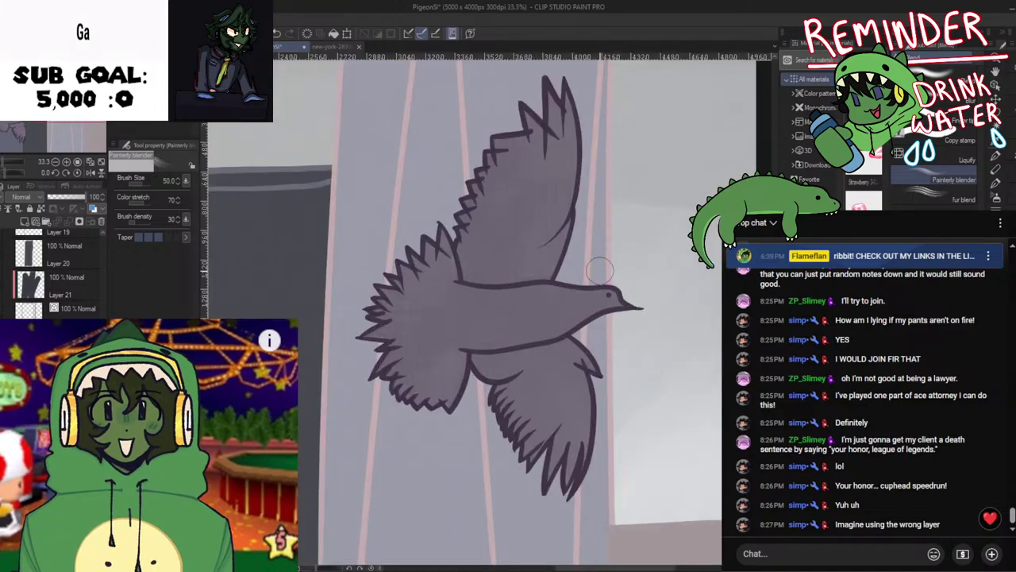
scroll(646, 318, "down", 3)
key("i")
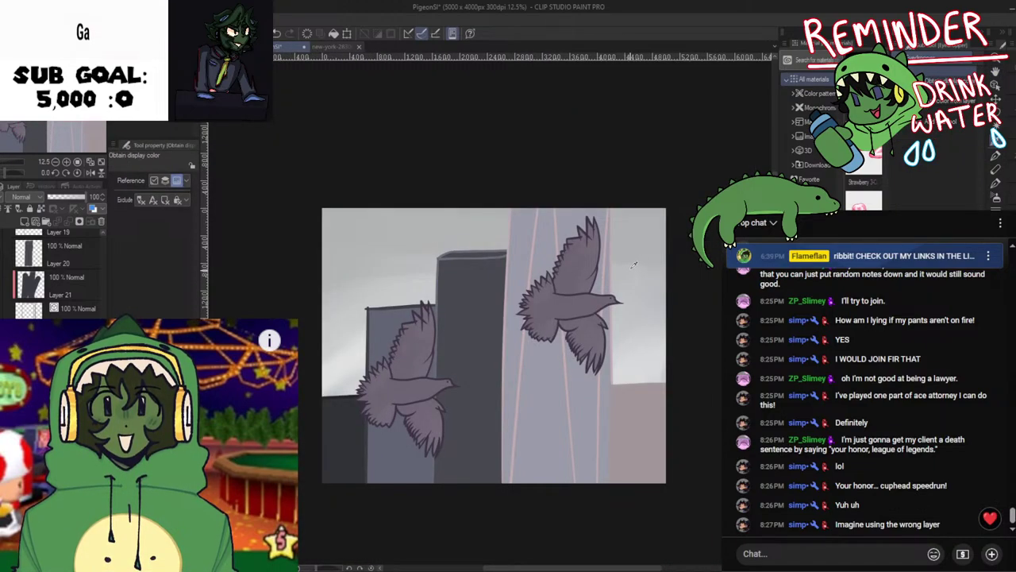
key("b")
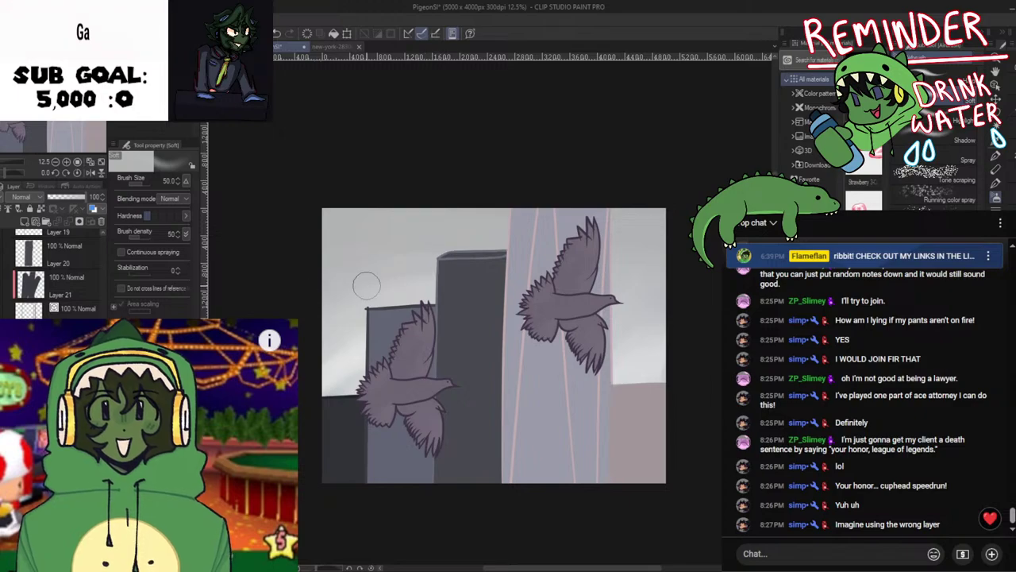
Blend the airbrushed clouds above and beside the dark towers with the Painterly blender at size 50
key("j")
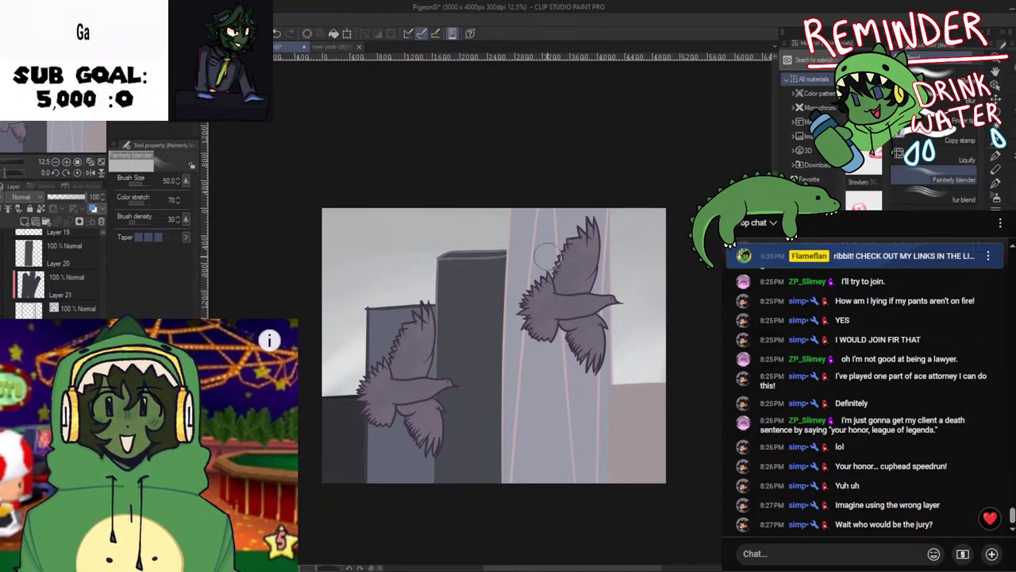
key("space")
scroll(374, 286, "up", 3)
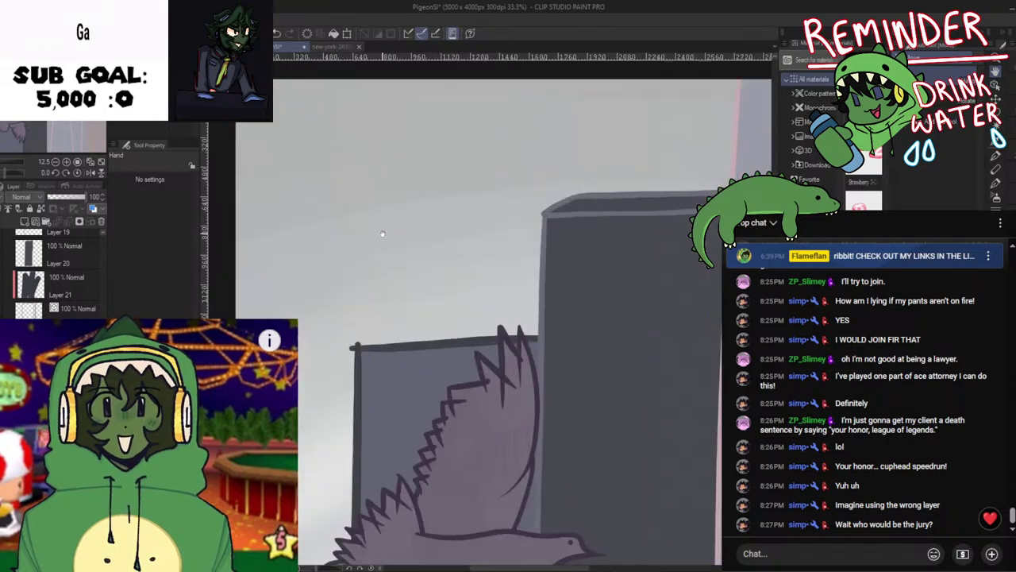
left_click_drag(382, 234, 434, 267)
scroll(465, 281, "up", 2)
scroll(478, 297, "down", 3)
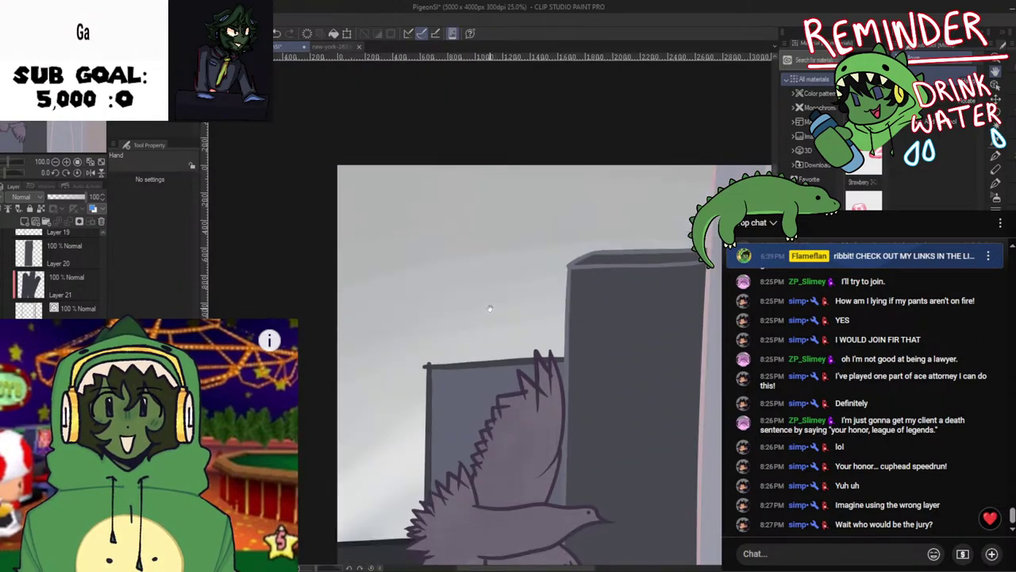
scroll(490, 308, "down", 2)
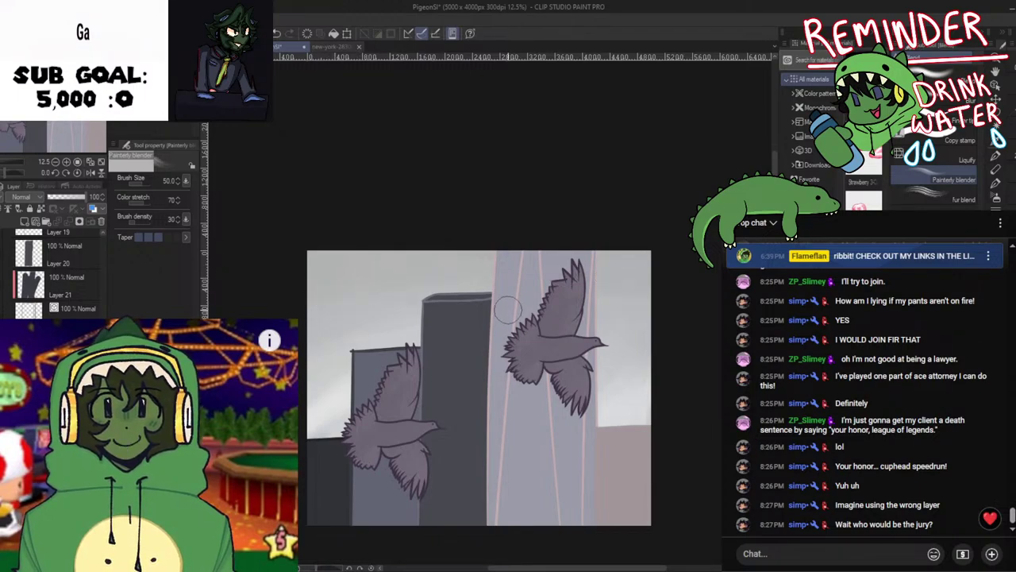
key("space")
left_click_drag(479, 309, 516, 310)
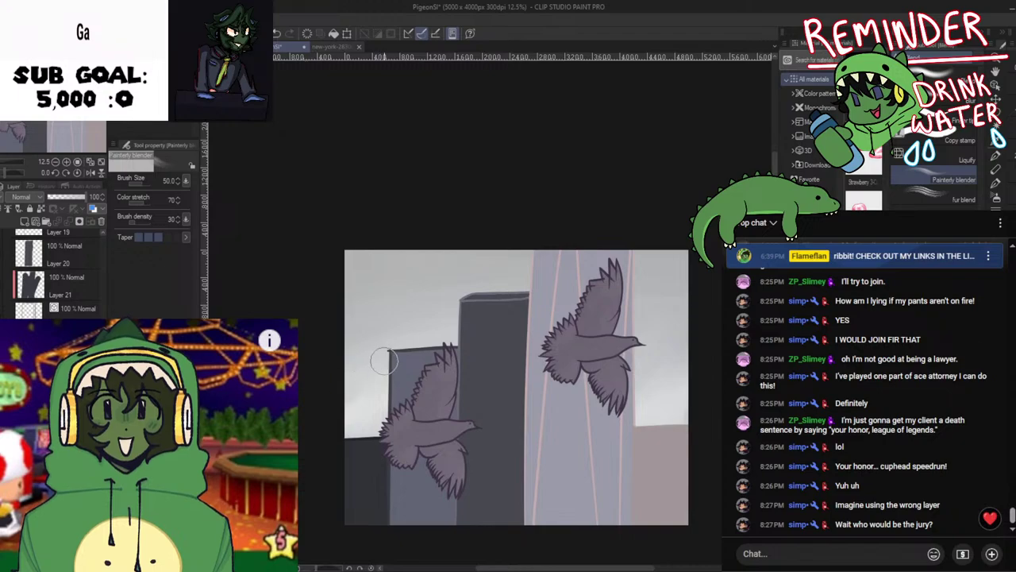
Blend the patch of sky above the low pinkish building with the Painterly blender and save the drawing
key("space")
left_click_drag(526, 439, 475, 433)
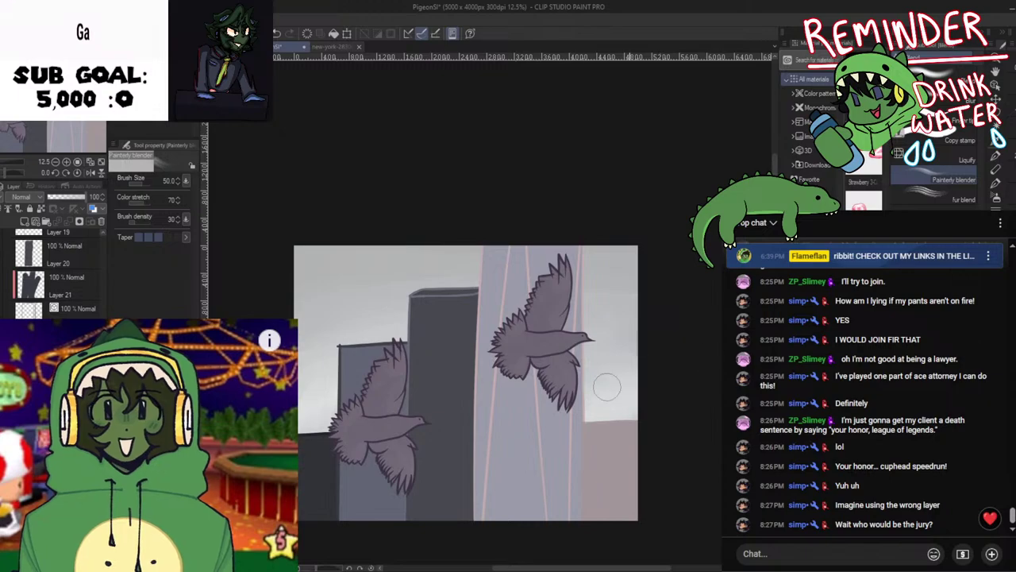
scroll(583, 389, "up", 2)
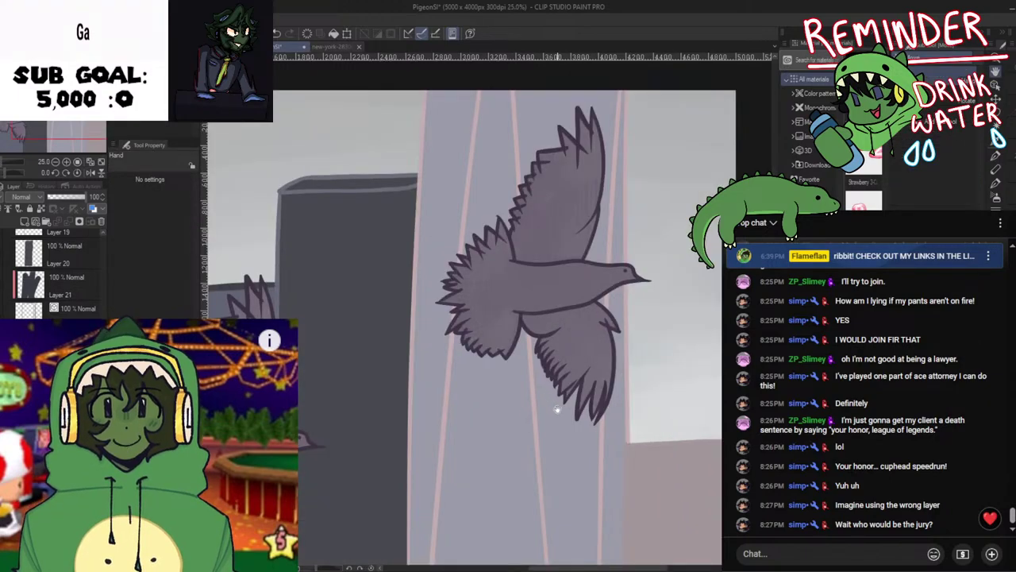
scroll(557, 409, "down", 2)
scroll(548, 416, "up", 2)
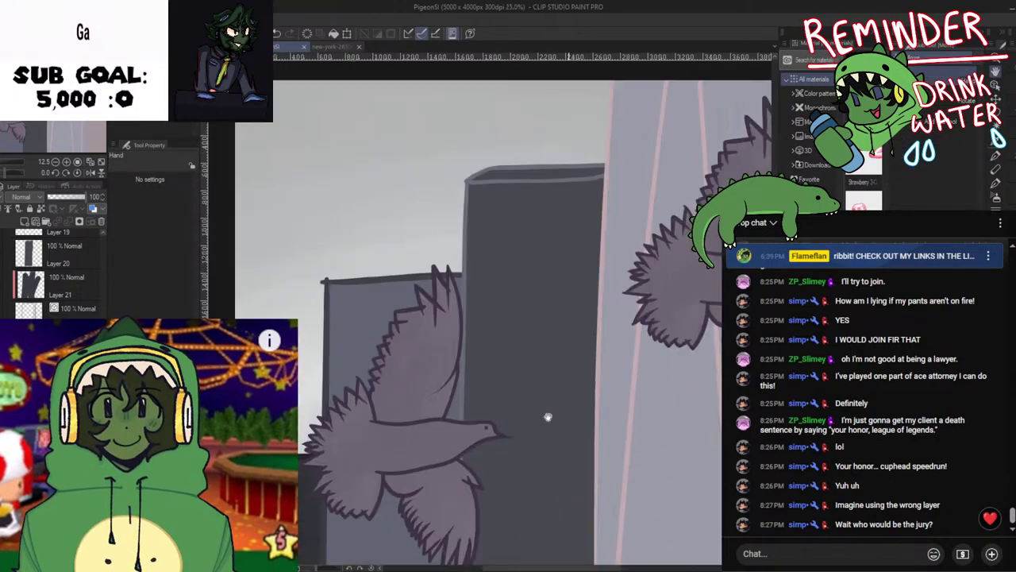
Sample a sky grey and airbrush it along the upper sky on both sides of the towers with the size 50 Soft airbrush
left_click_drag(475, 328, 603, 469)
mouse_move(691, 277)
left_mouse_down()
mouse_move(372, 334)
mouse_move(463, 310)
left_mouse_up()
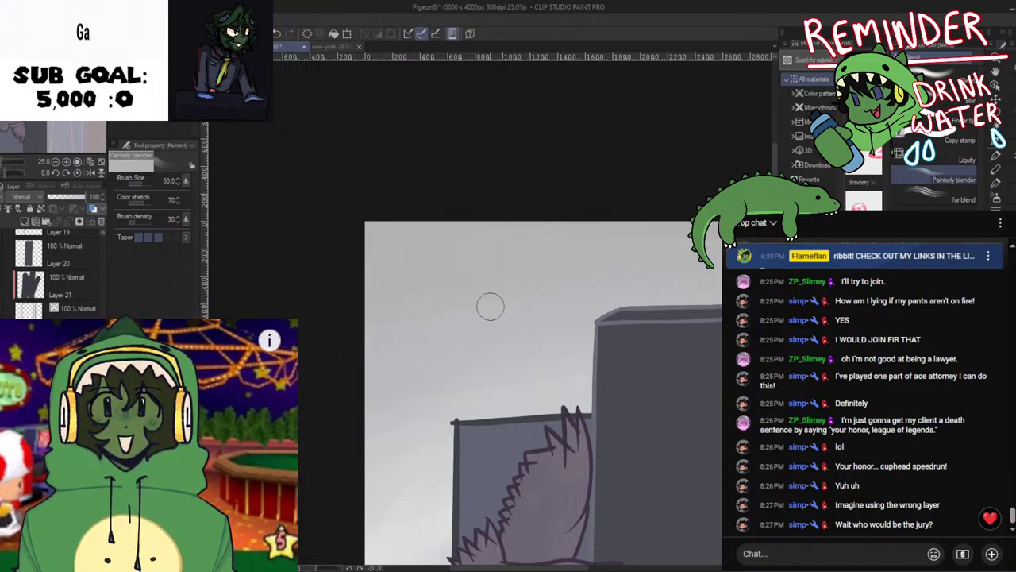
key("i")
key("b")
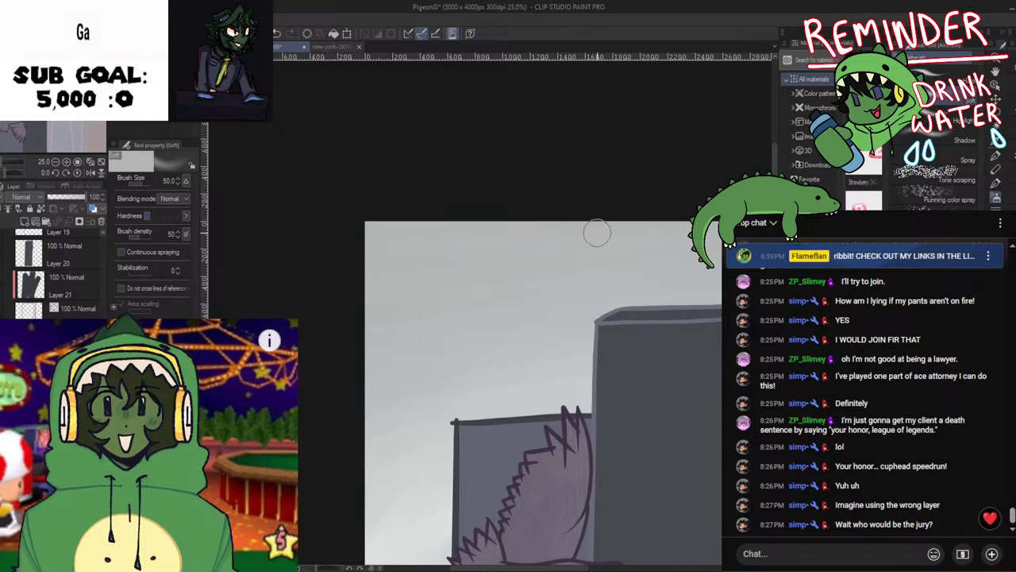
key("space")
left_click_drag(695, 258, 445, 329)
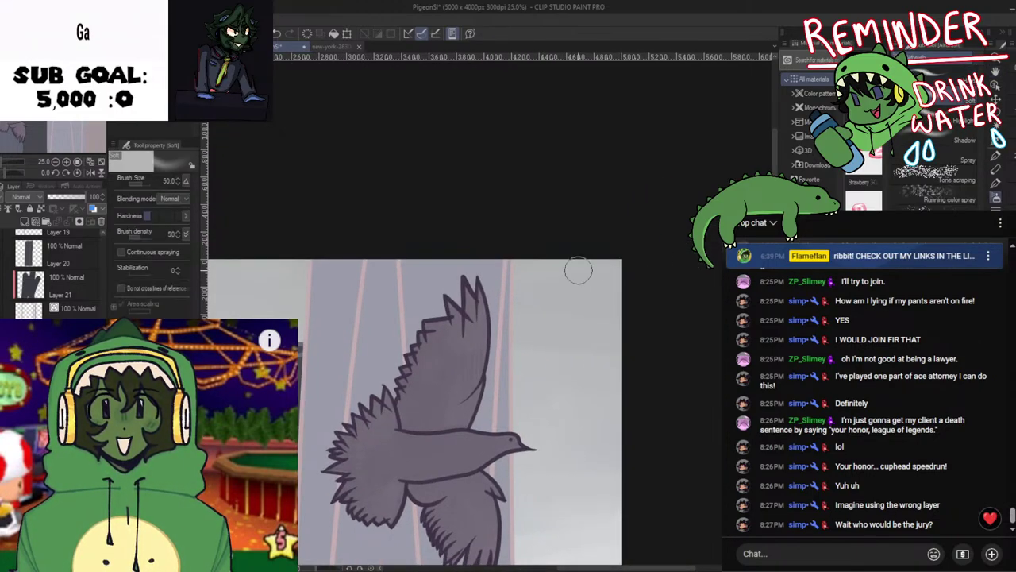
Smooth the newly airbrushed upper sky with the size 50 Painterly blender and save the drawing
key("space")
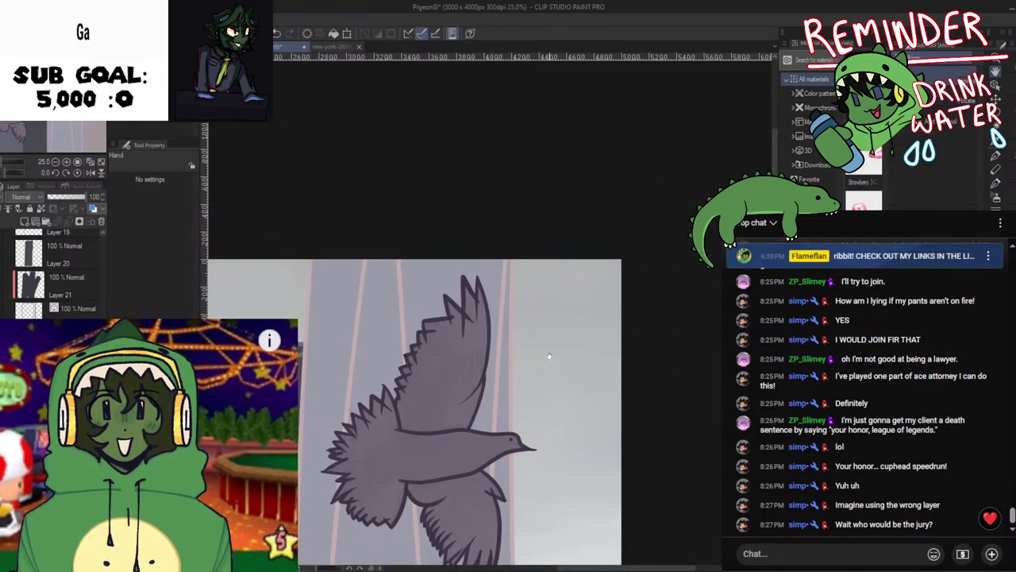
left_click_drag(467, 348, 438, 378)
key("space")
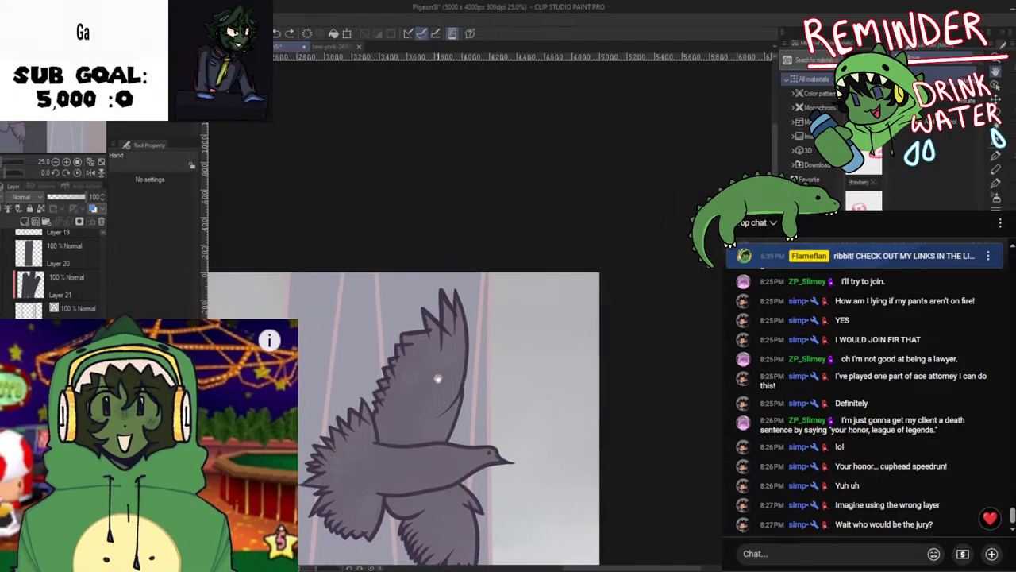
scroll(541, 408, "down", 5)
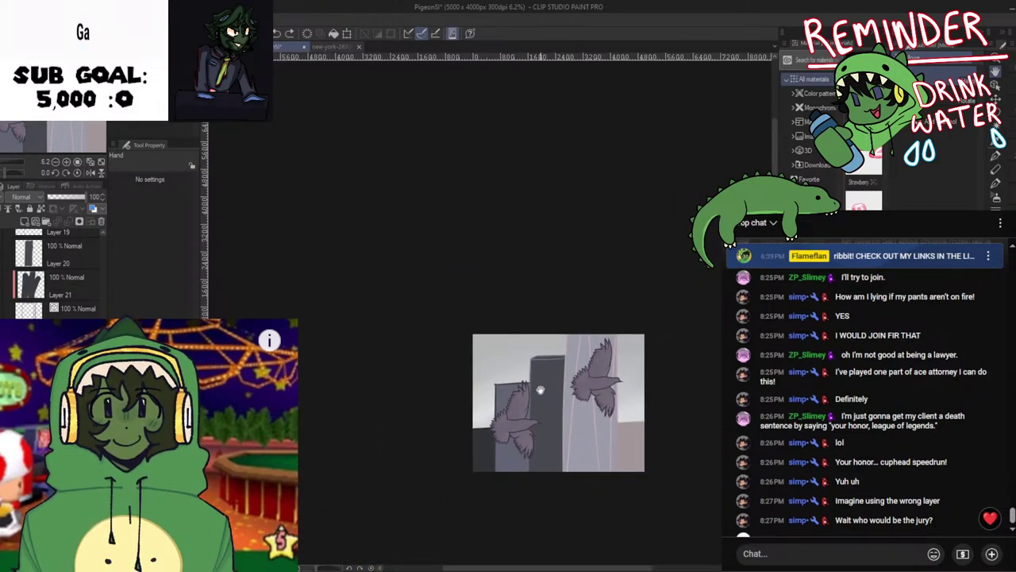
scroll(544, 356, "up", 3)
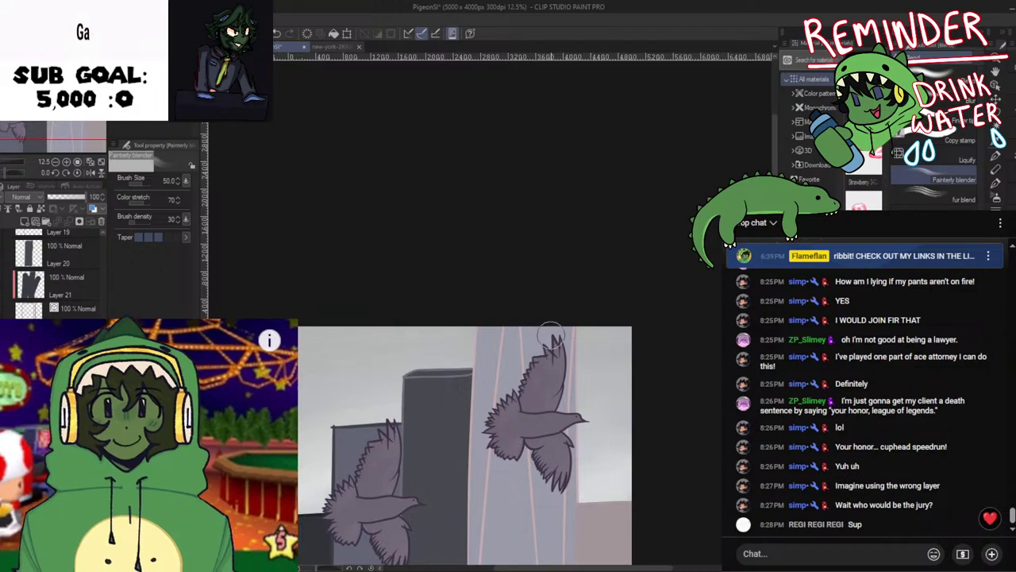
key("space")
left_click_drag(567, 370, 679, 377)
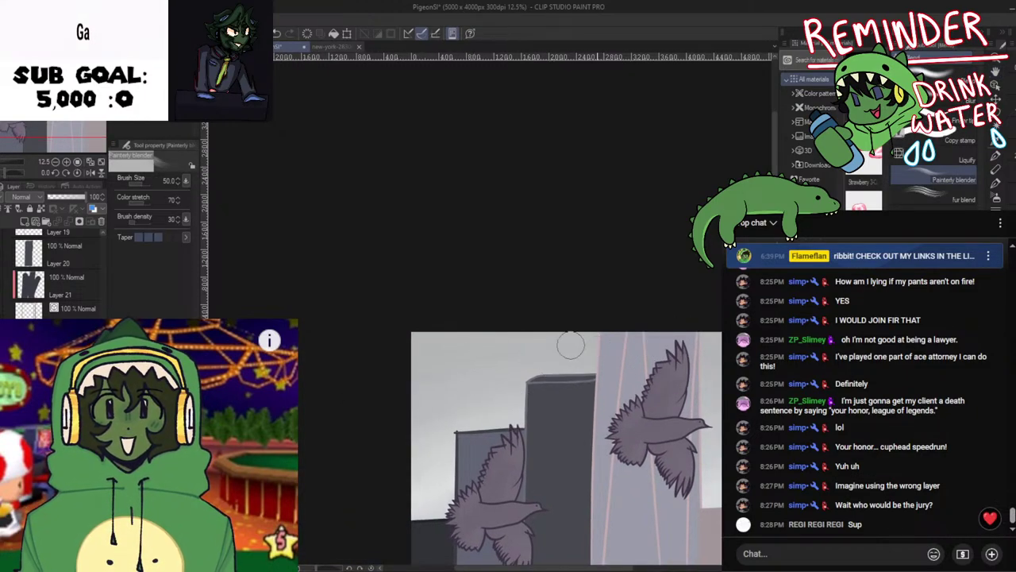
key("space")
left_click_drag(567, 385, 564, 324)
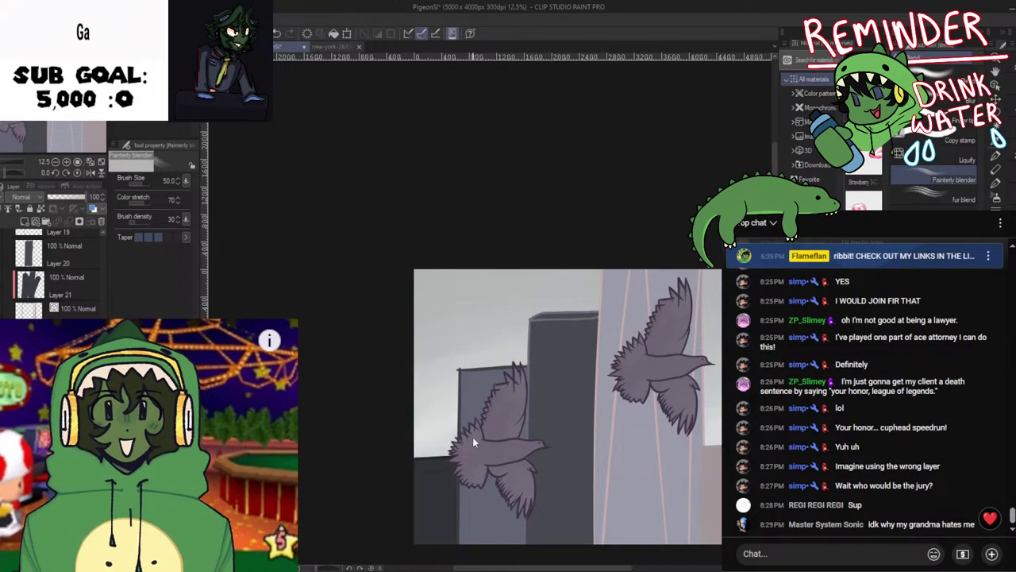
key("ctrl+s")
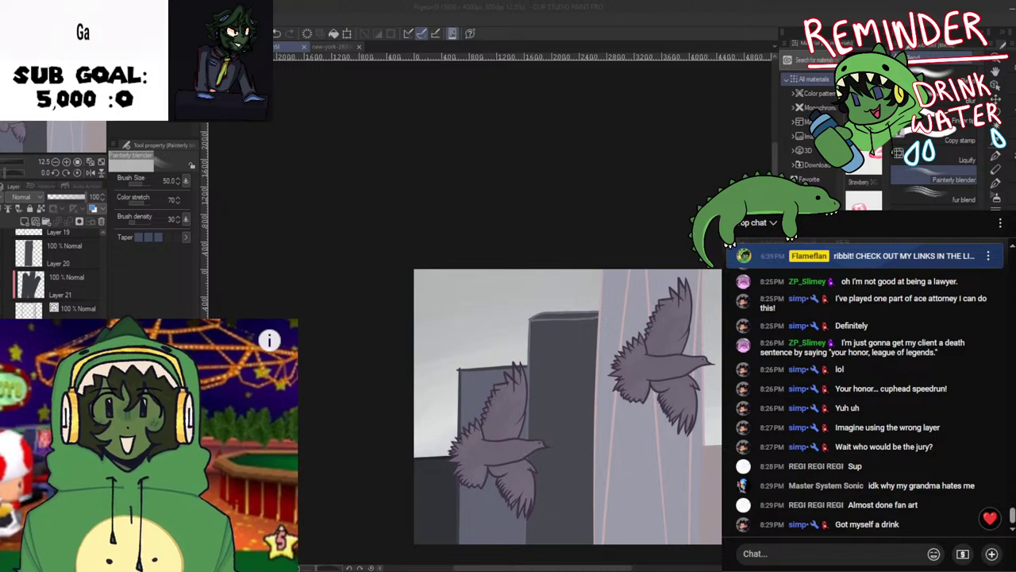
left_click(671, 428)
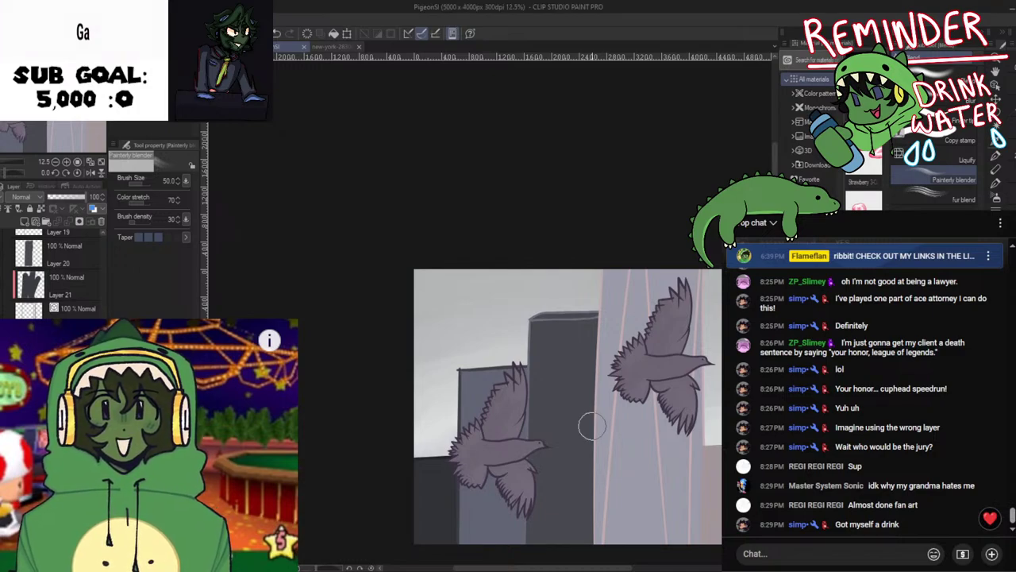
left_click_drag(594, 417, 572, 403)
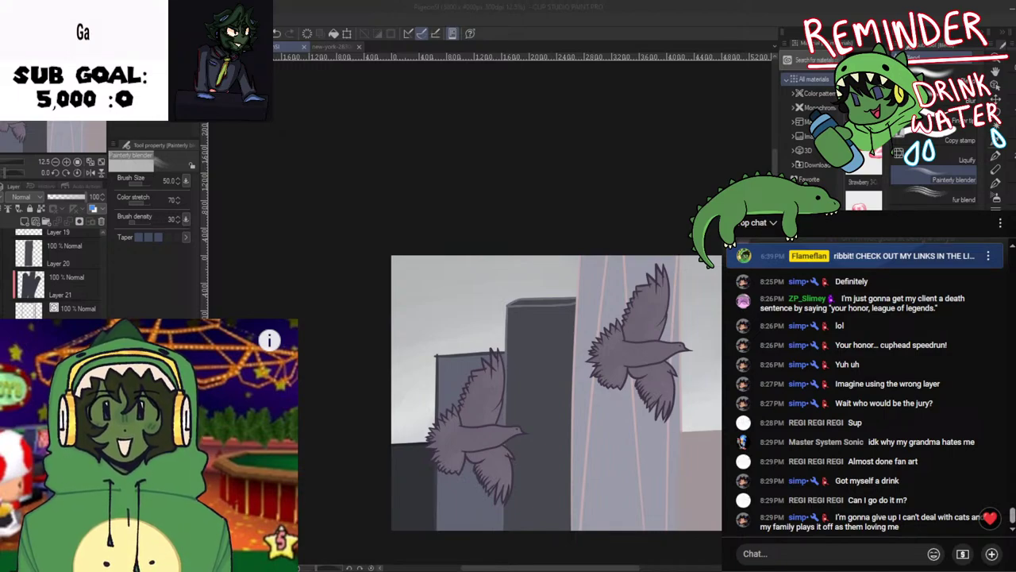
left_click(654, 376)
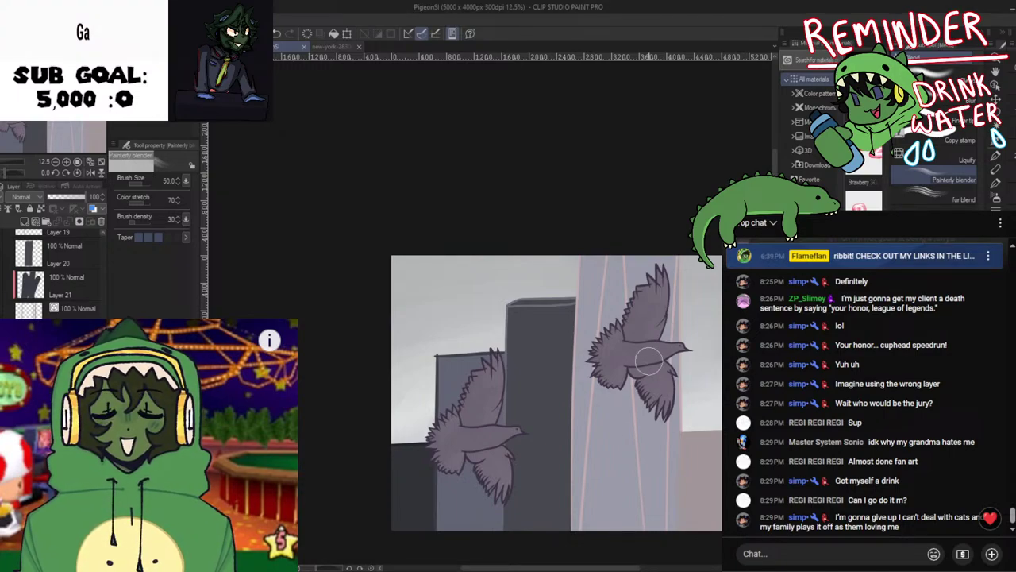
Airbrush a sampled sky grey above the shorter dark building with the Soft airbrush and blend it with the Painterly blender
scroll(473, 341, "up", 2)
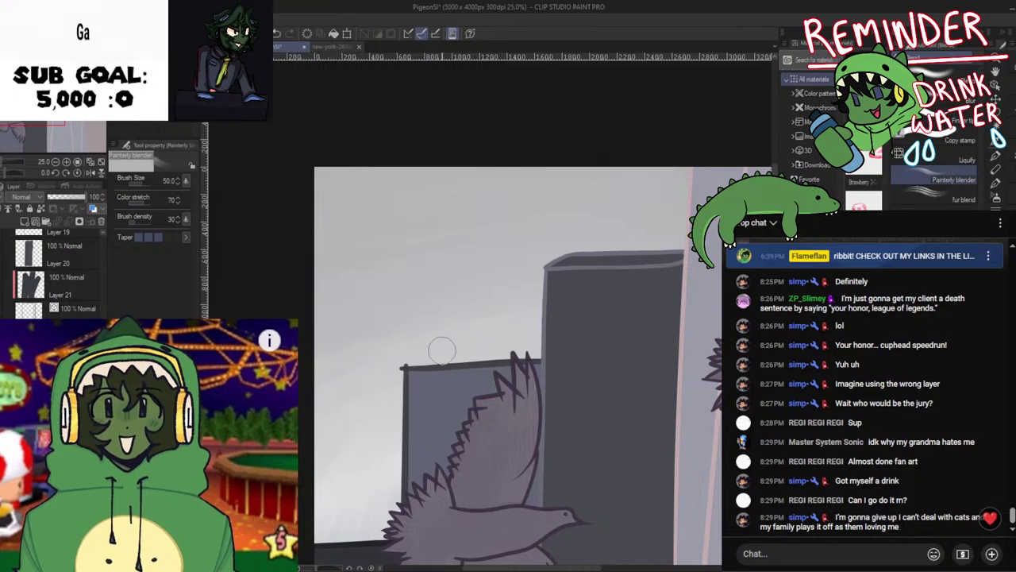
key("i")
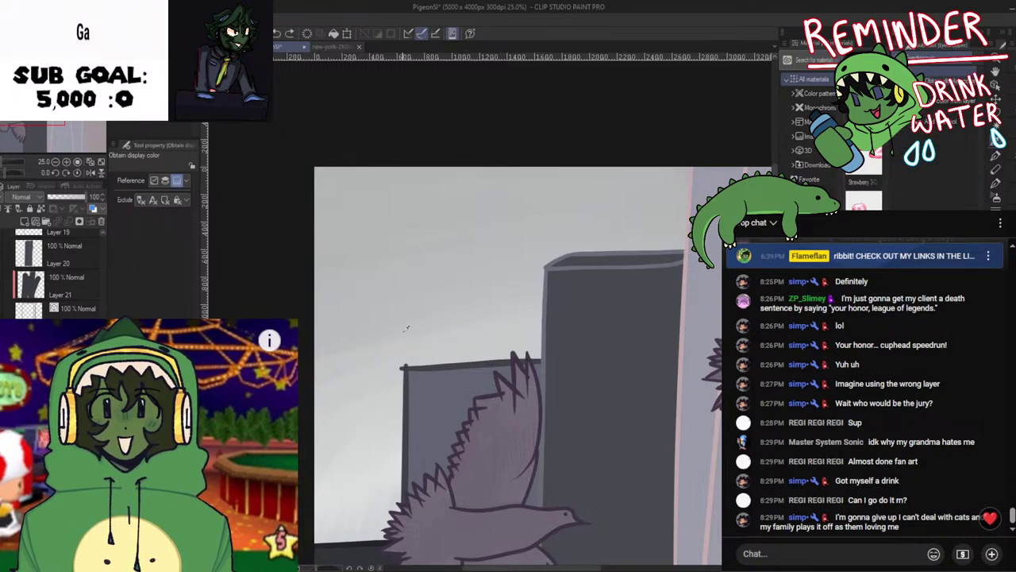
key("b")
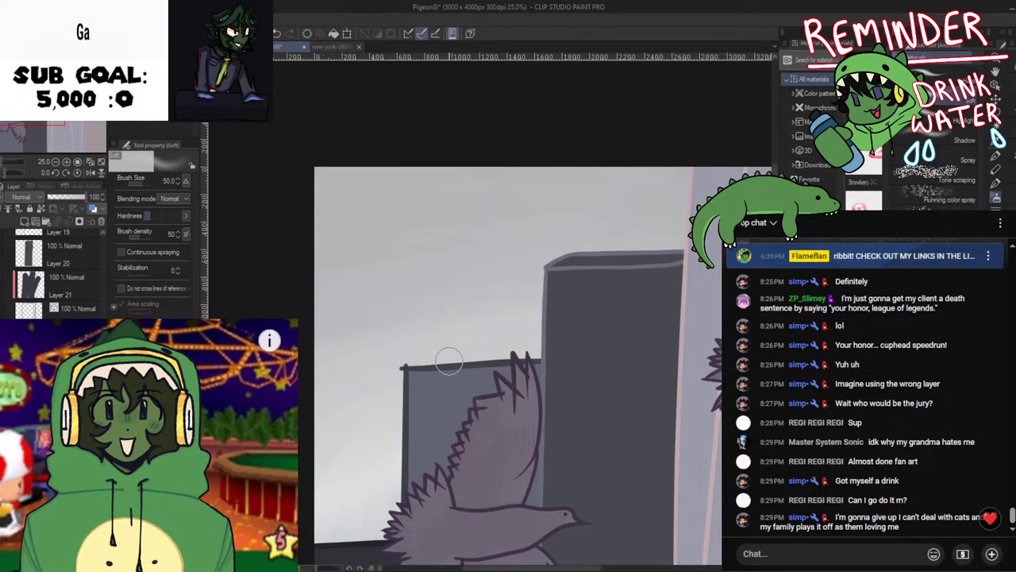
scroll(495, 400, "down", 2)
key("space")
left_click_drag(490, 389, 391, 374)
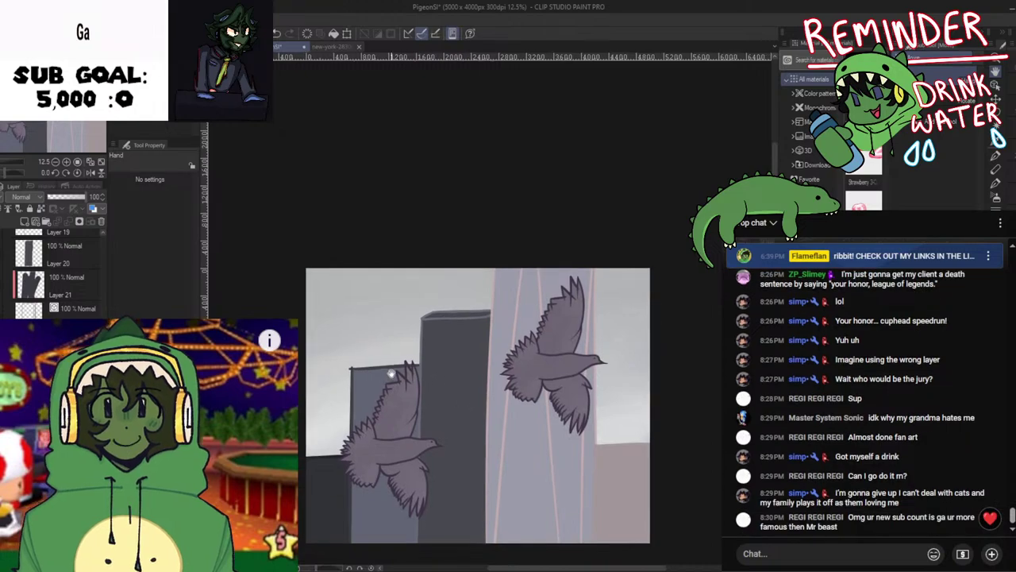
key("j")
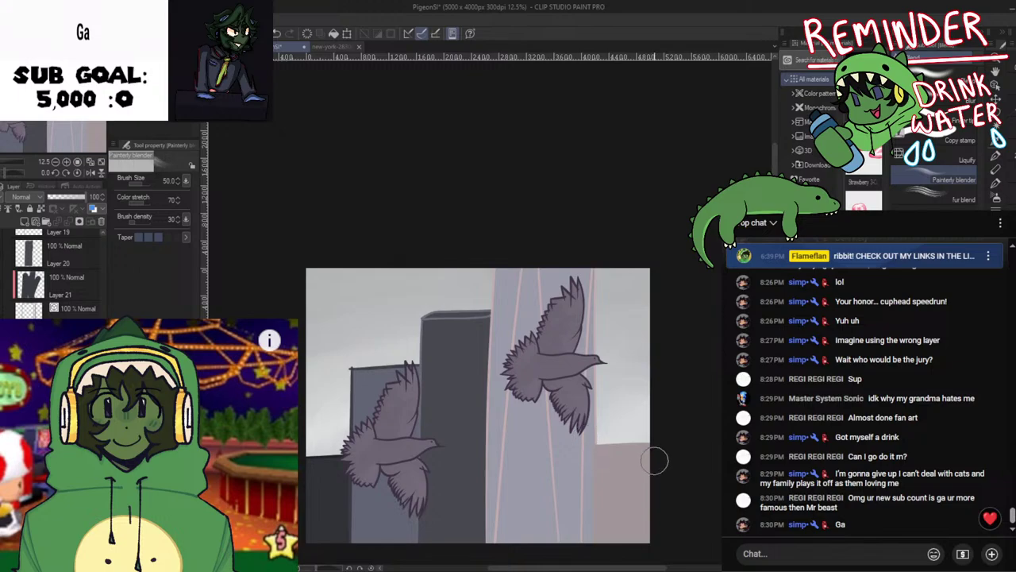
Check the composition by mirroring the canvas view horizontally and restore the normal orientation
key("space")
left_click_drag(446, 455, 498, 415)
key("h")
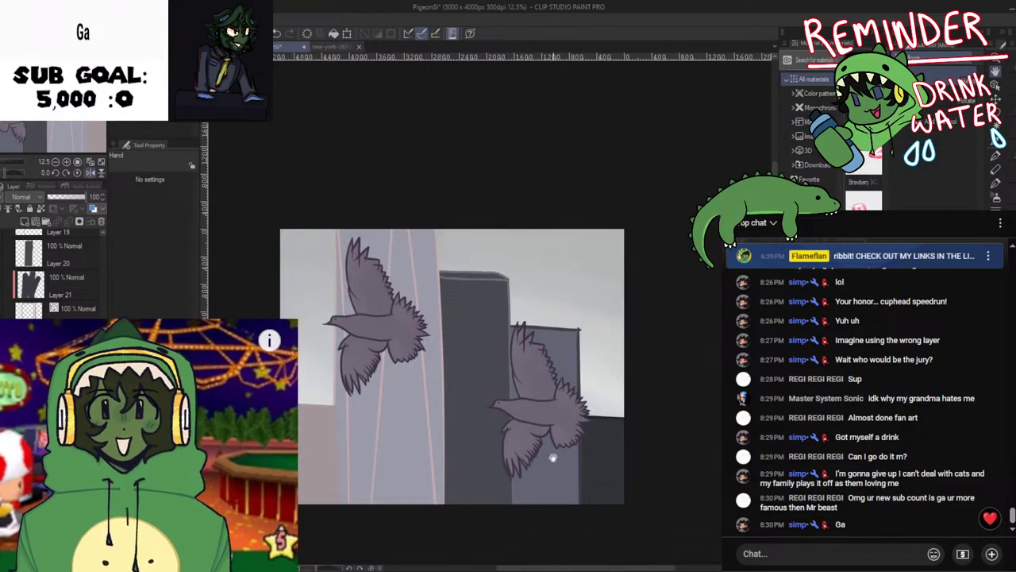
key("h")
key("h")
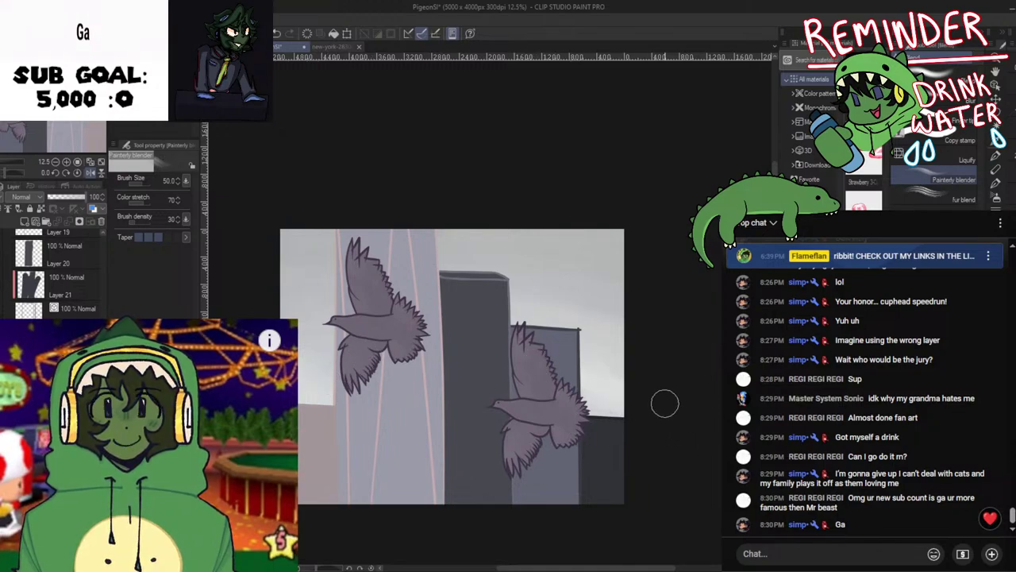
key("p")
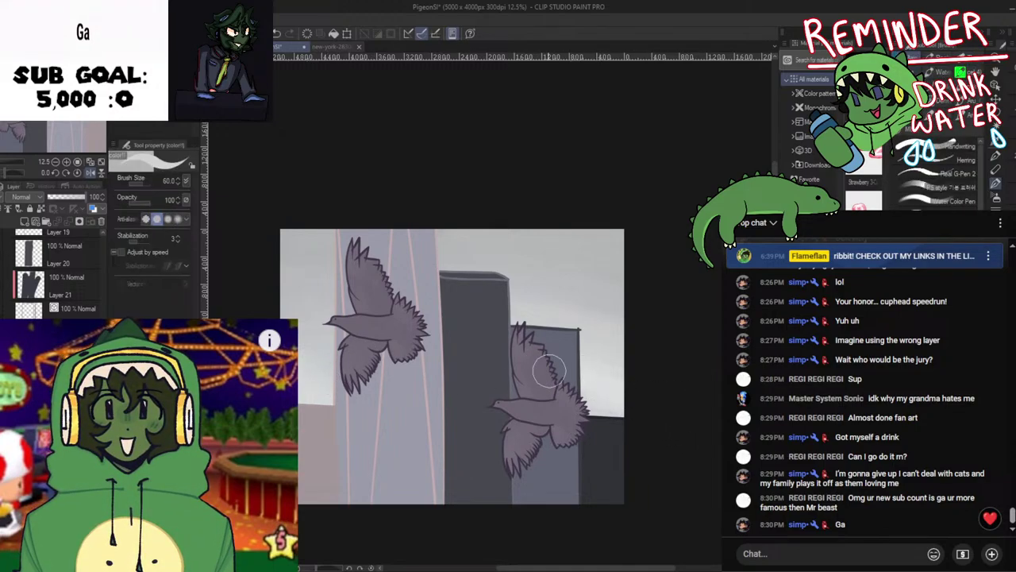
key("j")
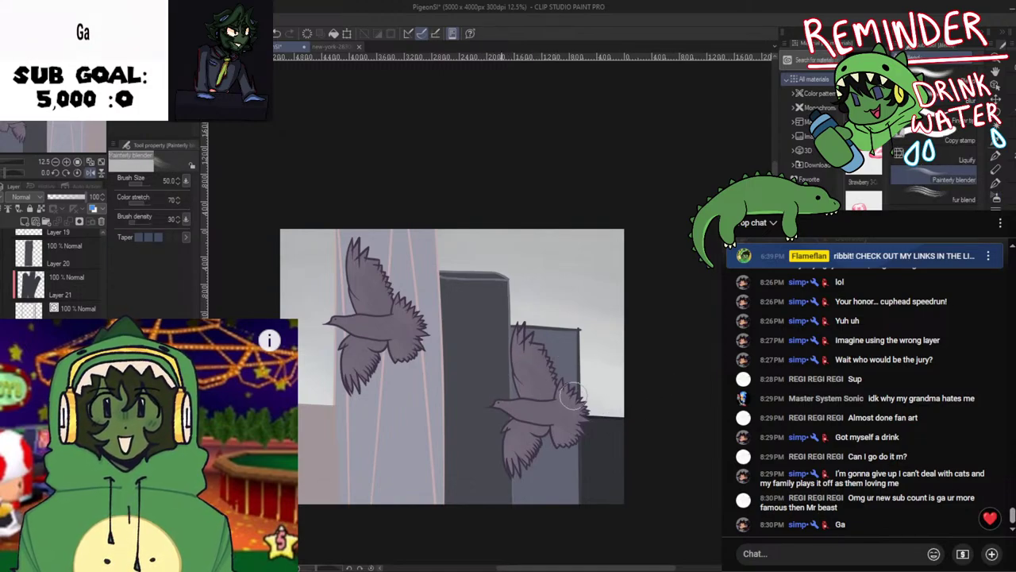
key("h")
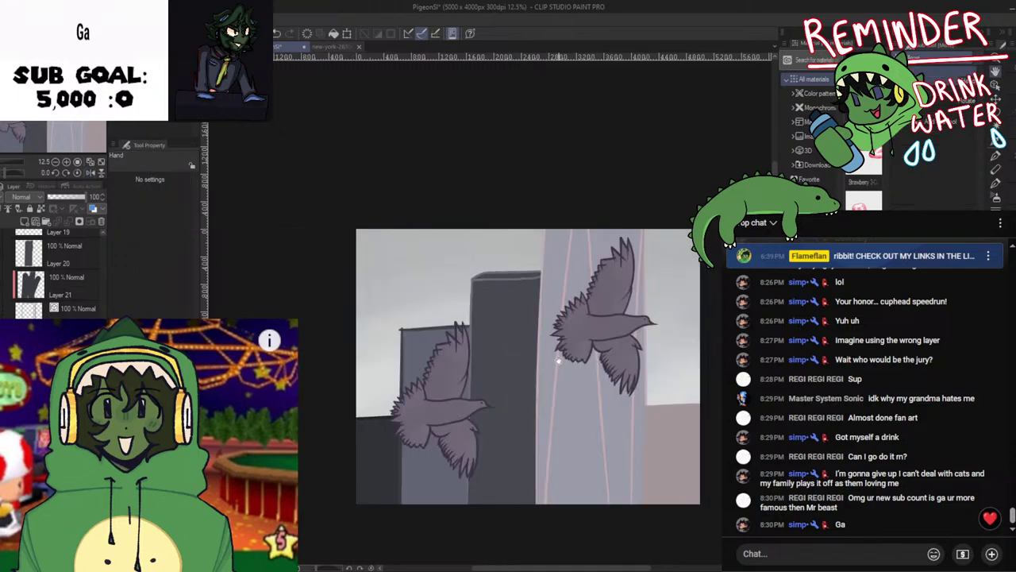
Examine the blended sky around the shorter dark building and the towers close up and at full view
scroll(561, 362, "up", 2)
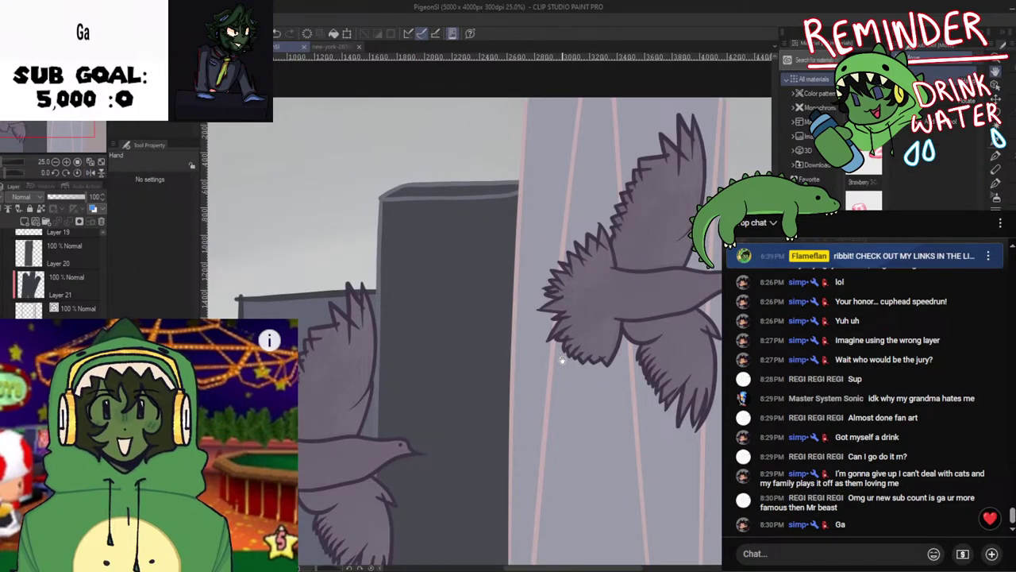
scroll(562, 361, "down", 2)
scroll(432, 264, "up", 2)
left_click_drag(399, 281, 486, 271)
left_click_drag(572, 360, 556, 320)
scroll(549, 322, "up", 1)
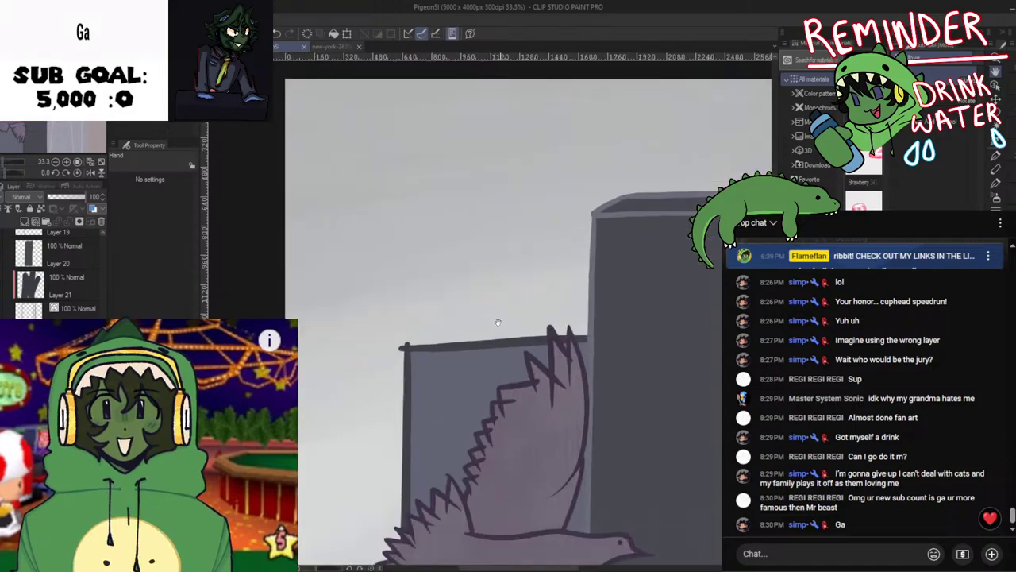
scroll(493, 397, "up", 1)
scroll(443, 351, "down", 1)
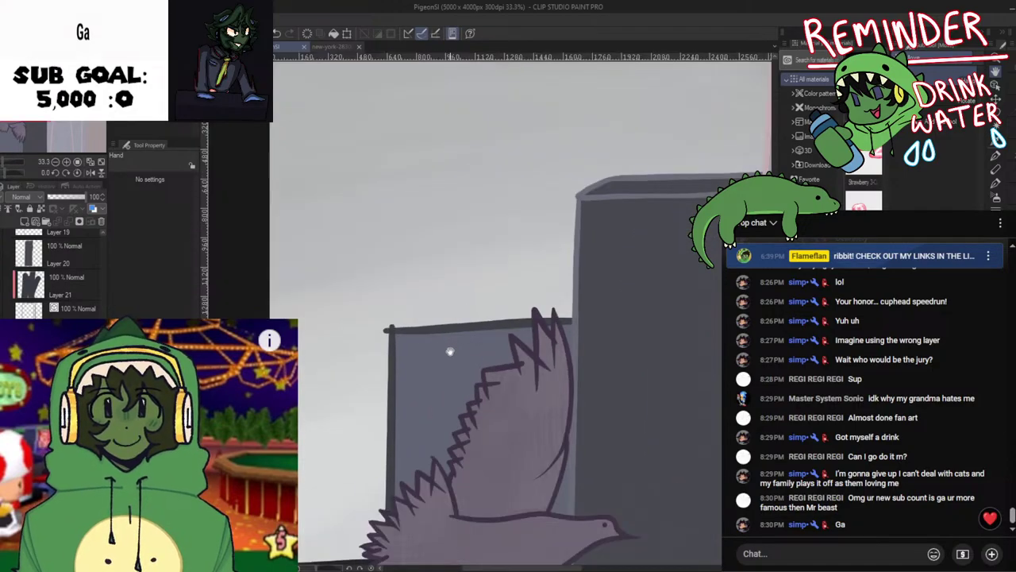
scroll(449, 351, "down", 3)
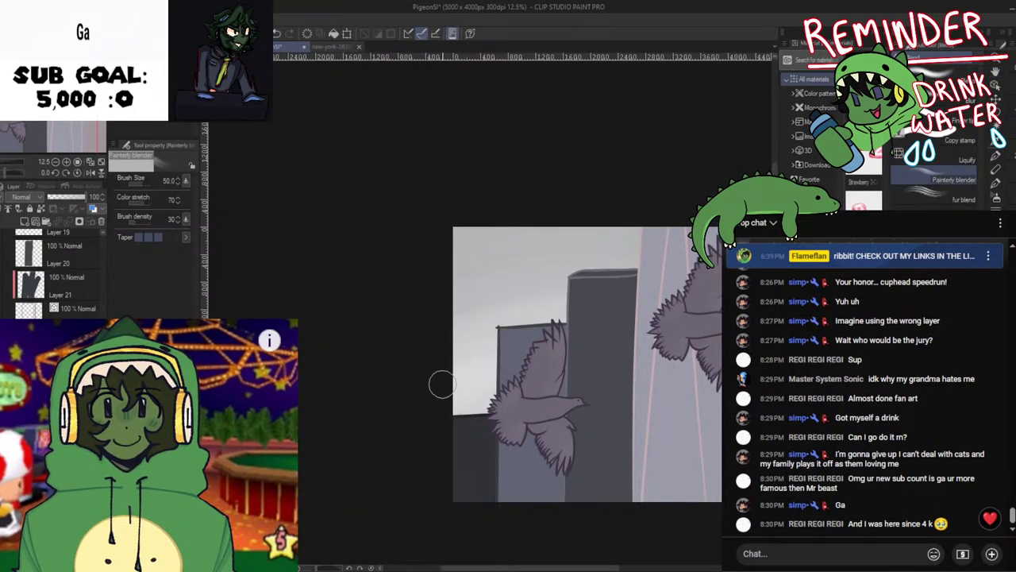
key("i")
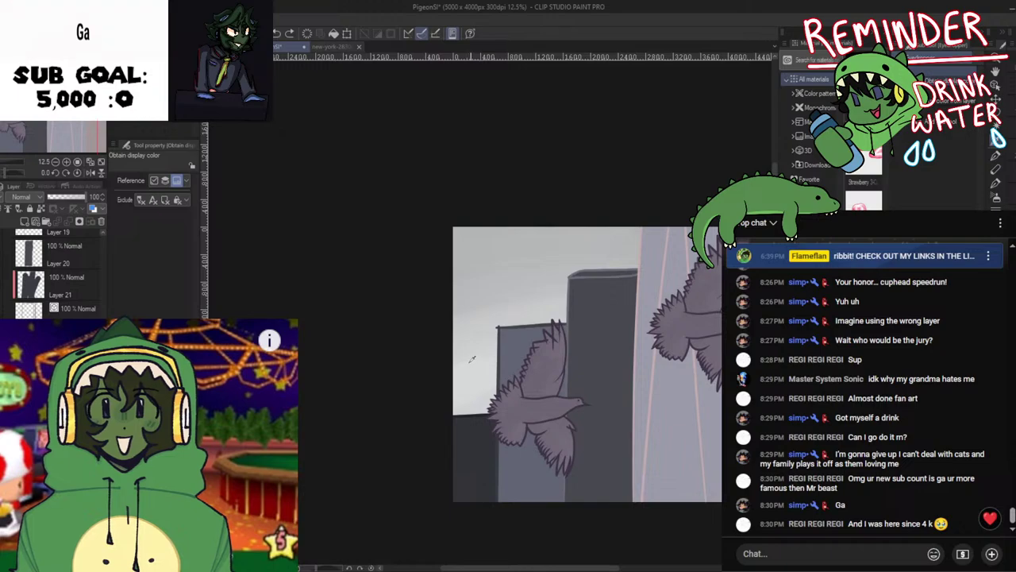
key("b")
key("j")
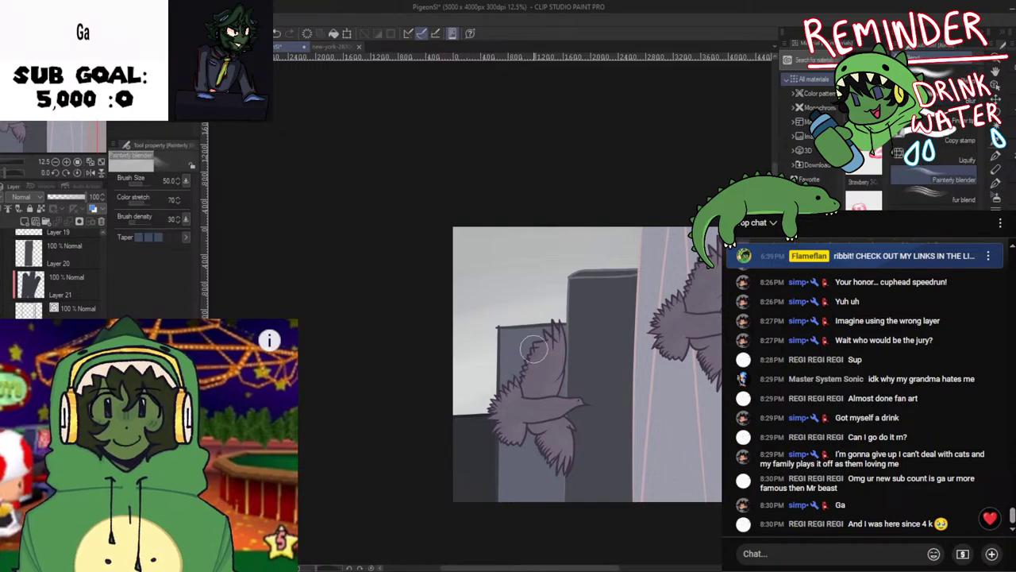
Review the whole composition, including the sky beside the light tower, at reduced size and save the drawing
left_click_drag(508, 412, 413, 405)
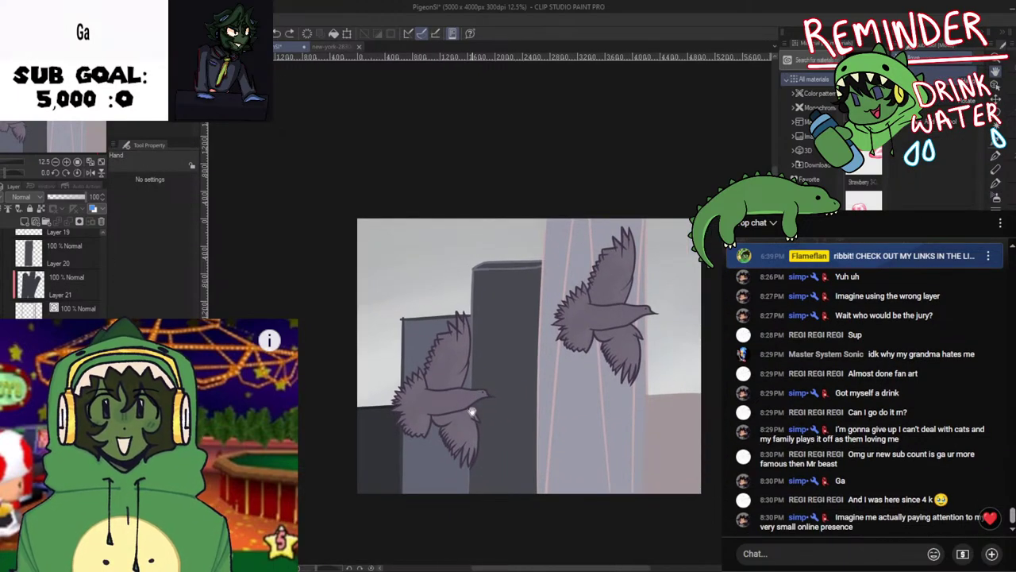
left_click_drag(508, 386, 361, 383)
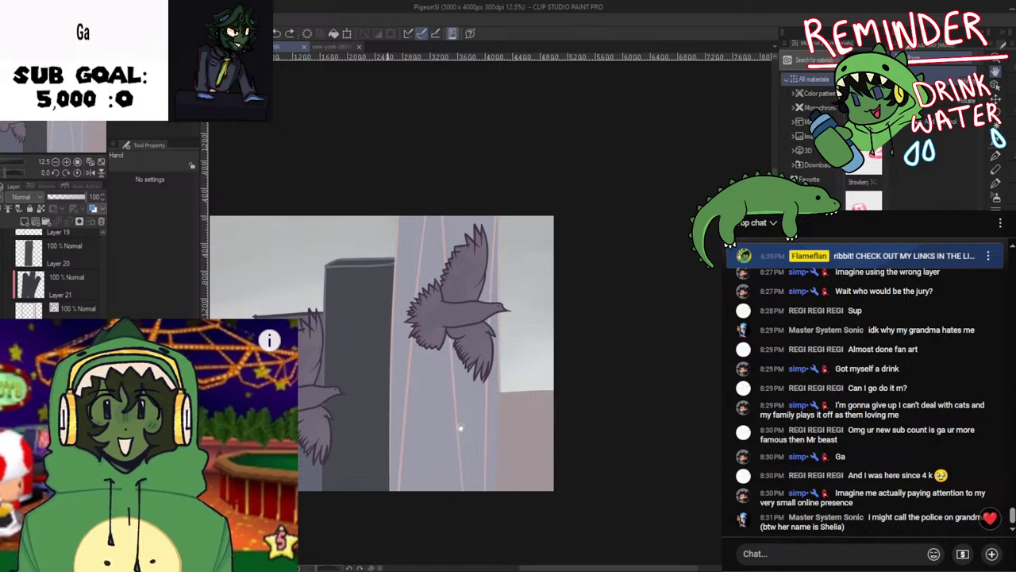
left_click_drag(467, 394, 446, 400)
left_click_drag(478, 273, 517, 304)
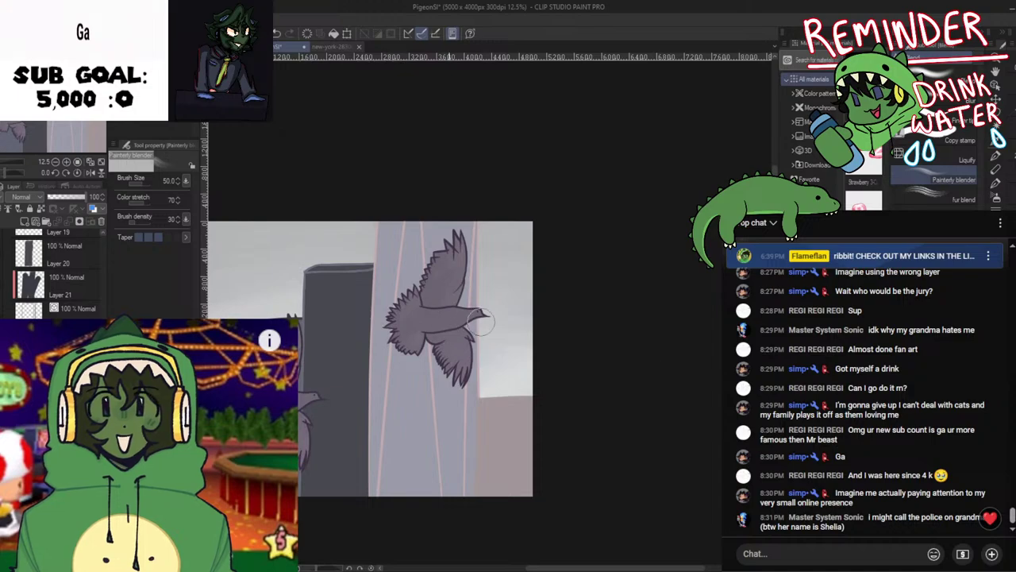
key("h")
left_click_drag(537, 386, 615, 374)
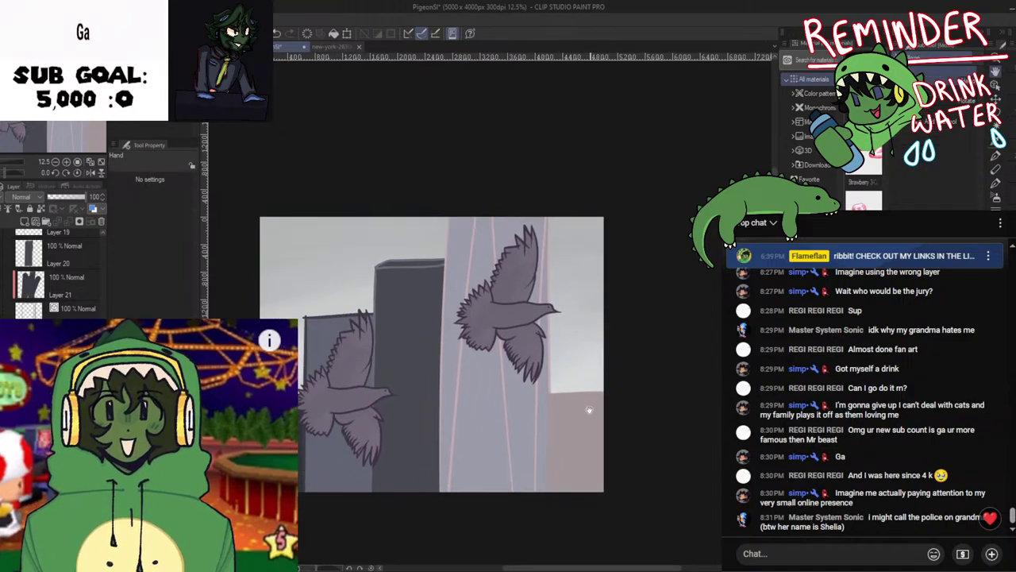
left_click_drag(588, 410, 660, 415)
key("j")
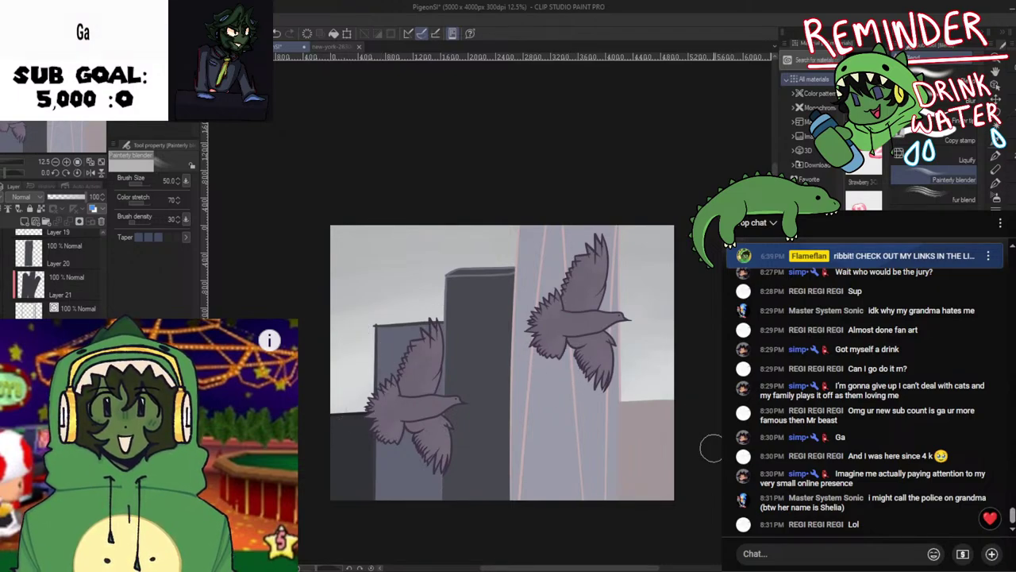
scroll(594, 430, "down", 2)
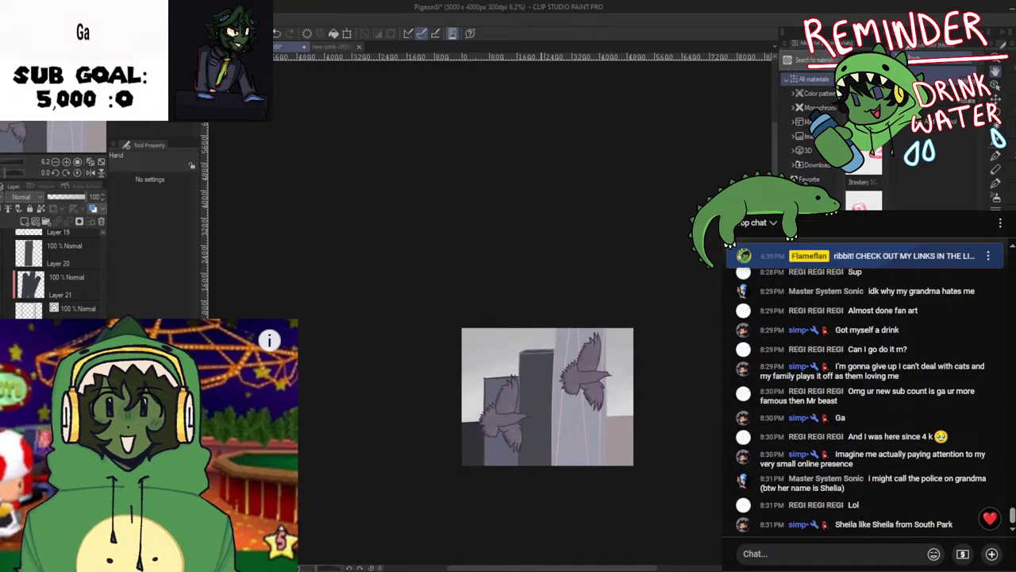
key("ctrl+s")
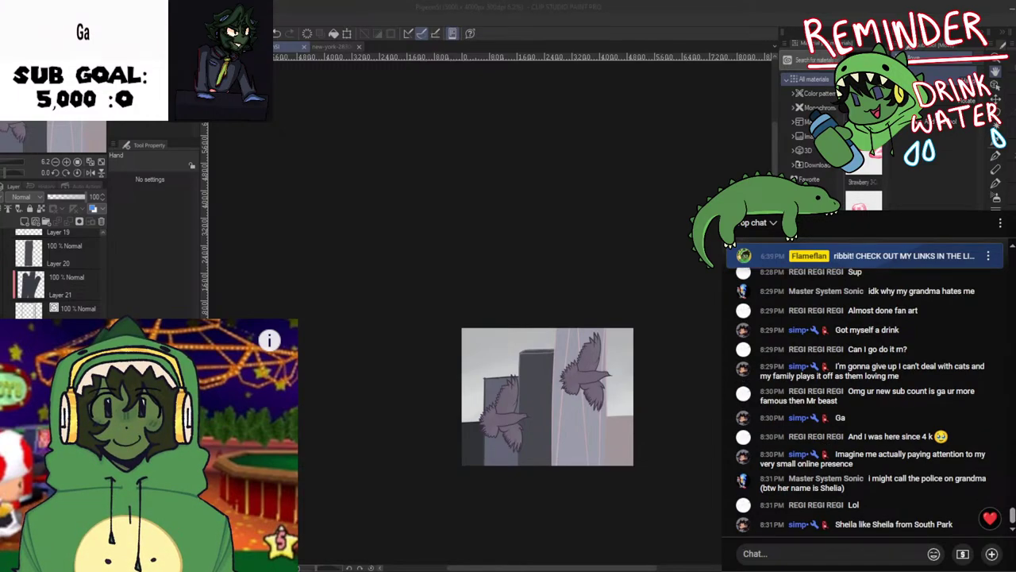
Add a new raster layer directly above the red-orange Add (Glow) gradient layer, Layer 13
scroll(545, 424, "up", 4)
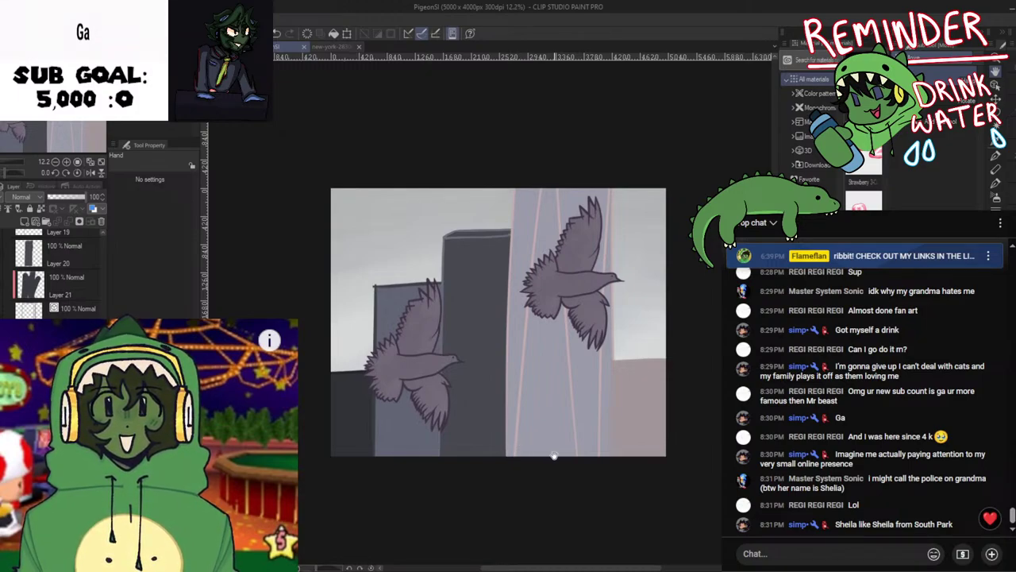
scroll(551, 463, "up", 1)
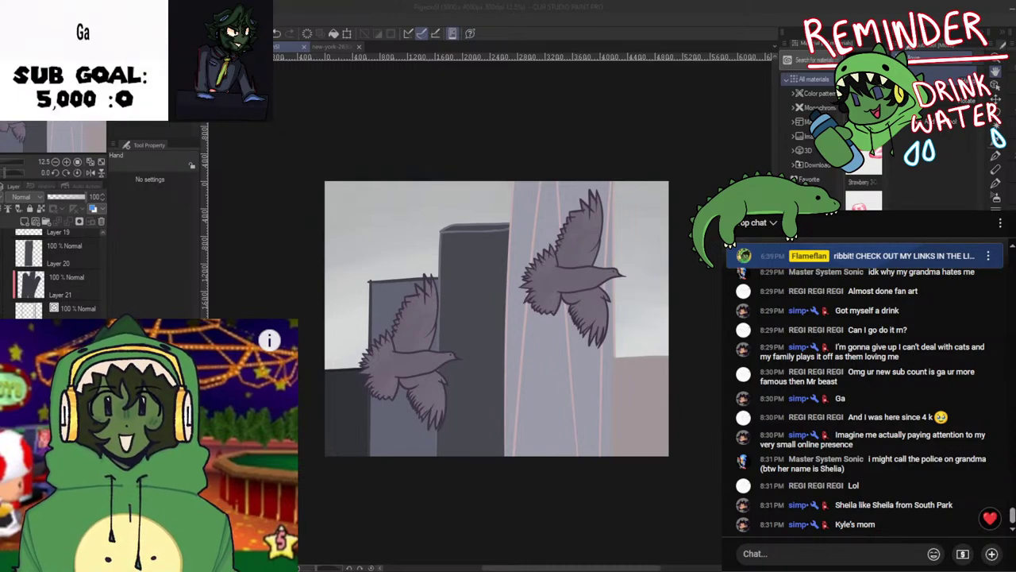
scroll(508, 386, "up", 1)
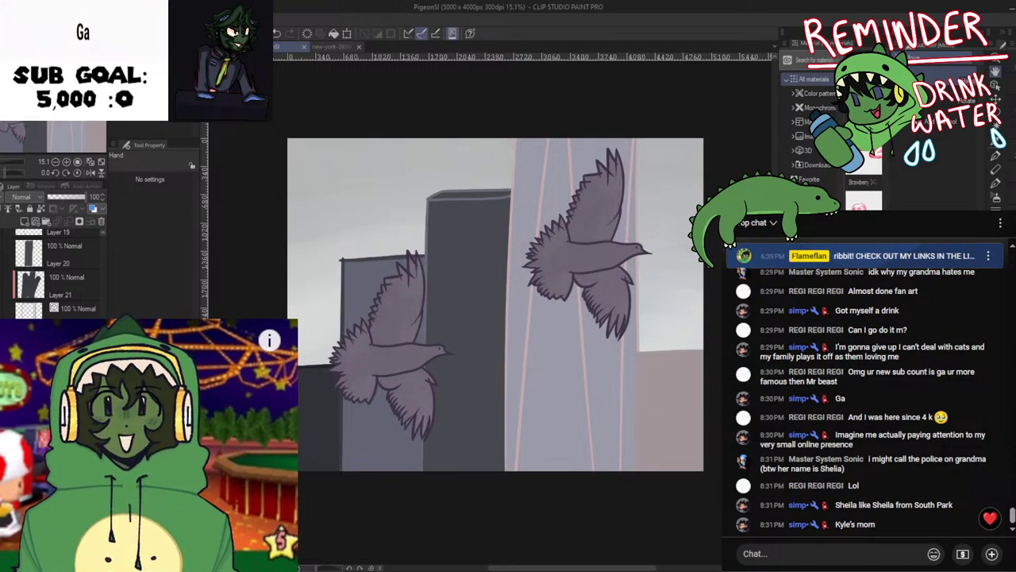
left_click_drag(537, 428, 523, 420)
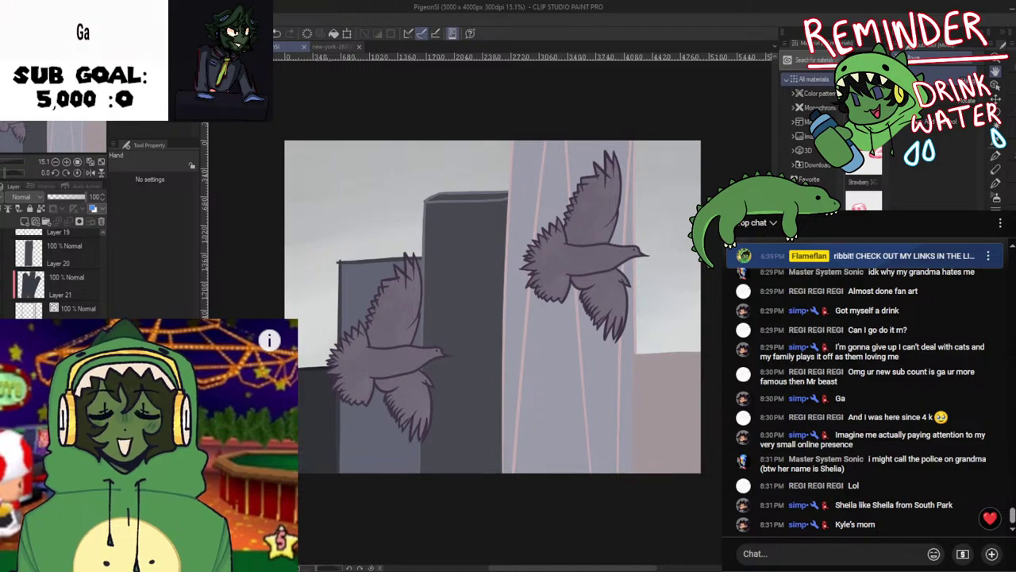
scroll(60, 274, "up", 1)
scroll(60, 274, "up", 4)
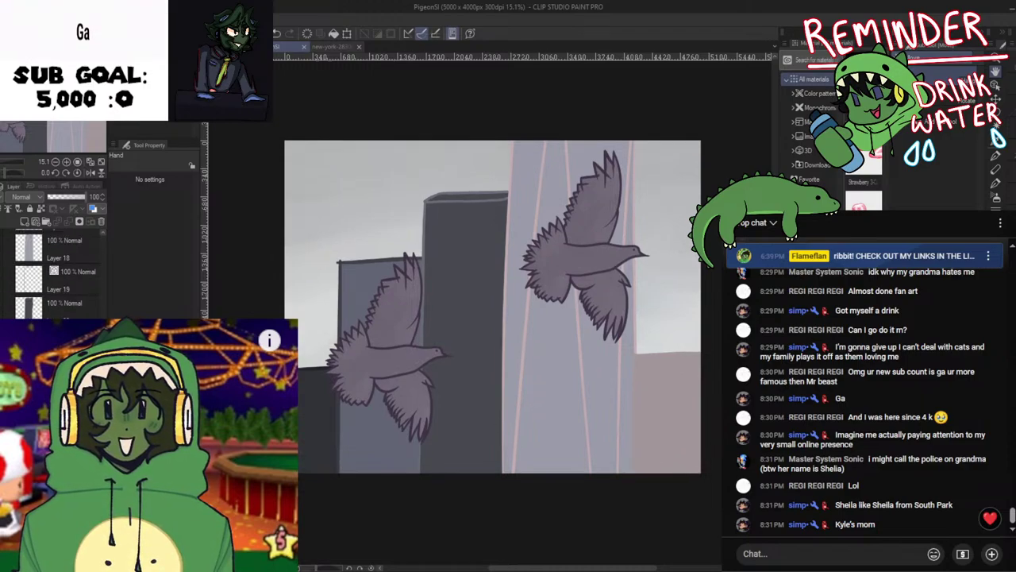
scroll(52, 270, "up", 3)
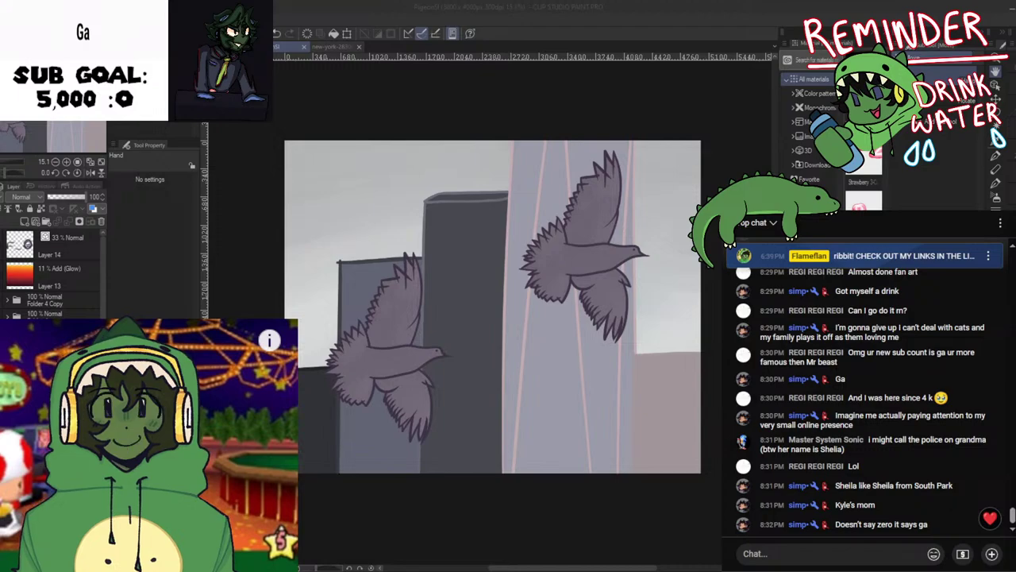
left_click(42, 274)
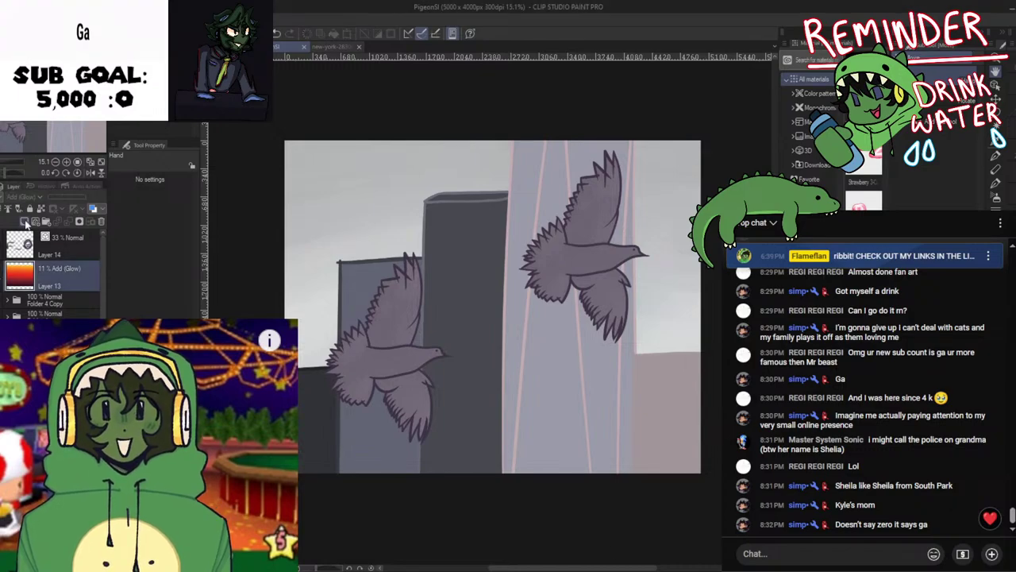
left_click(23, 222)
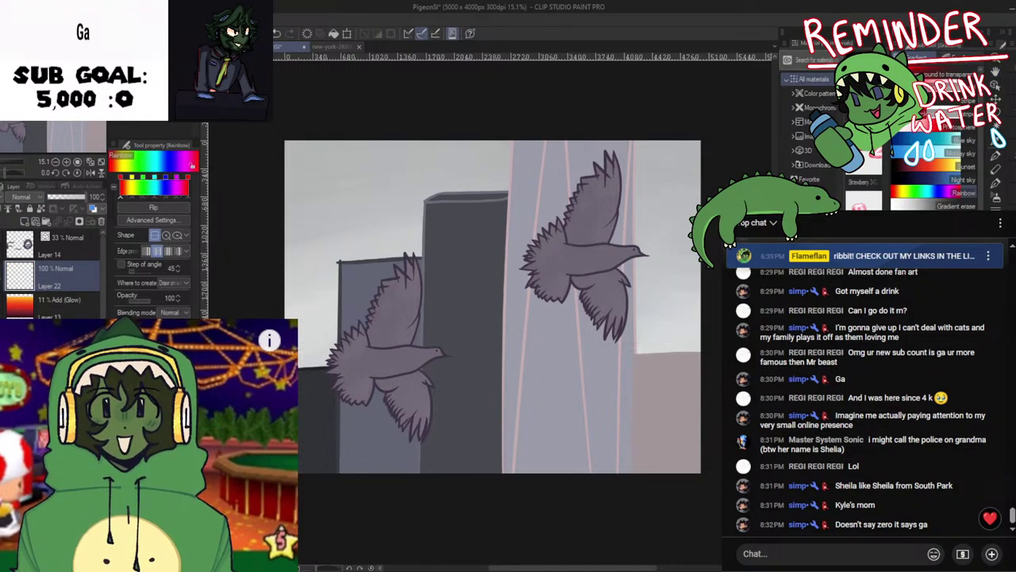
Fill the new layer with the Lots of Clouds gradient, running from above the canvas to below it
scroll(937, 143, "down", 5)
left_click(935, 247)
scroll(935, 206, "down", 2)
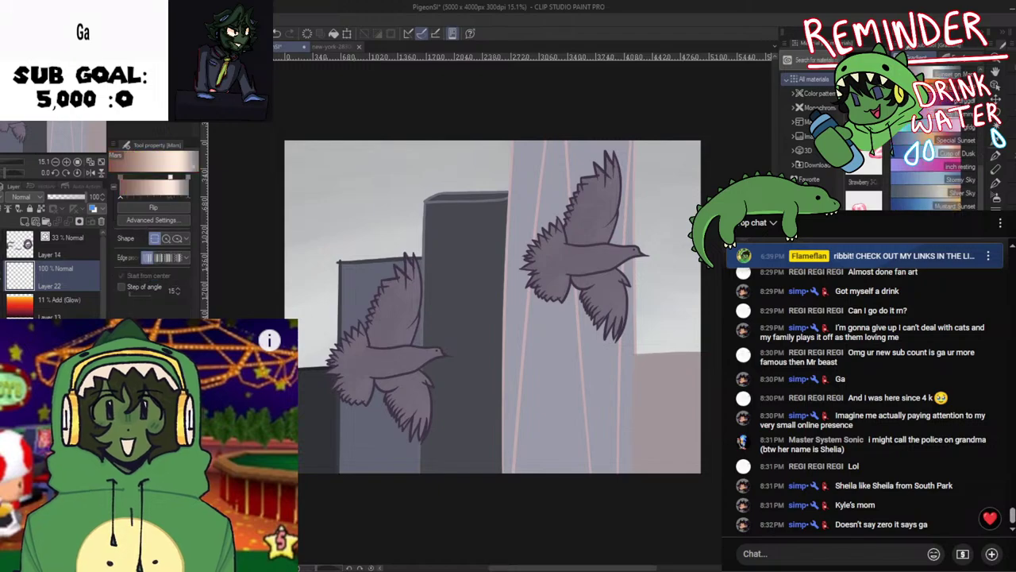
left_click(936, 205)
left_click_drag(457, 118, 429, 548)
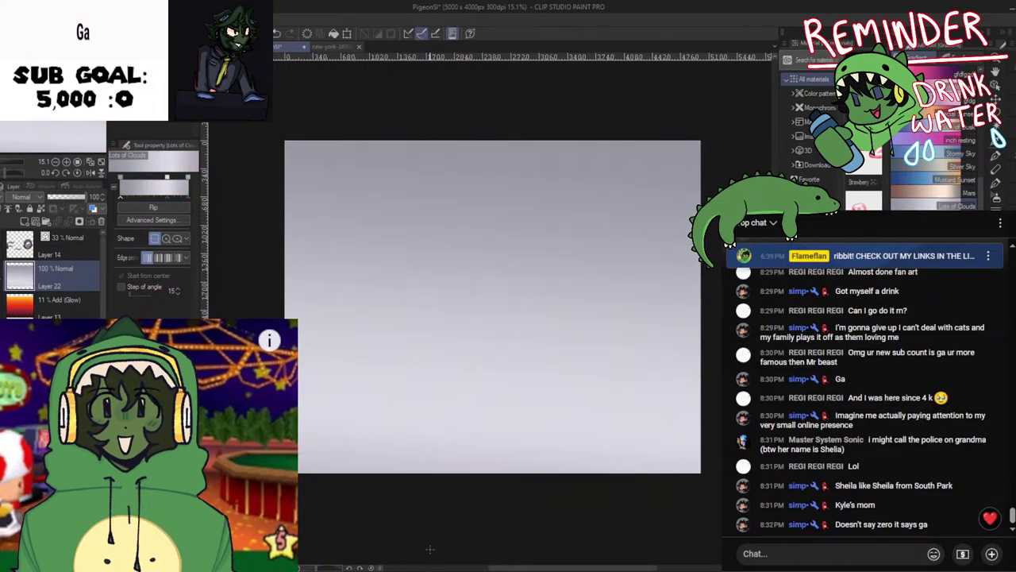
Try the cloud gradient layer in Multiply, and in Add (Glow) at 19% opacity
left_click(36, 198)
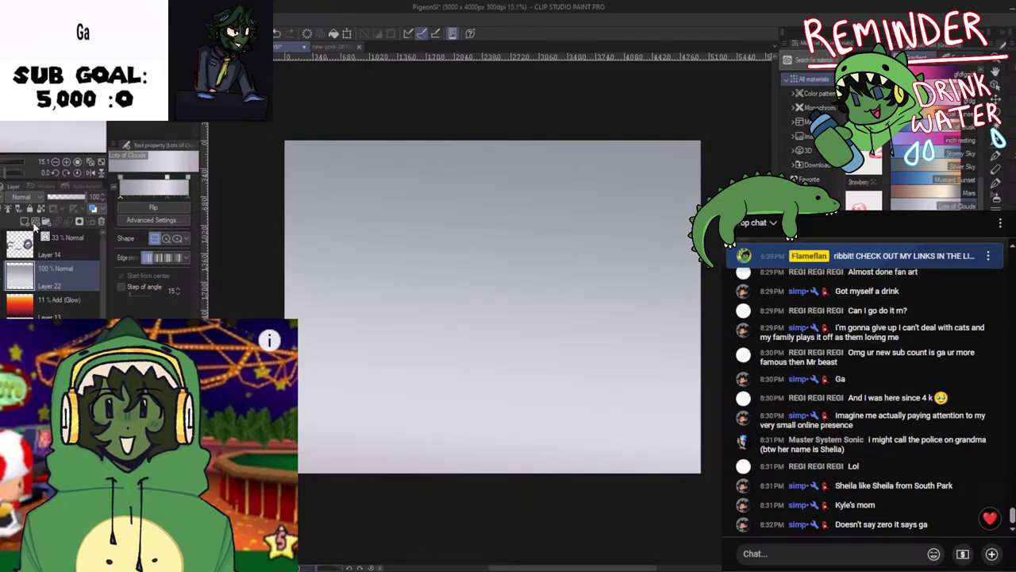
left_click(22, 232)
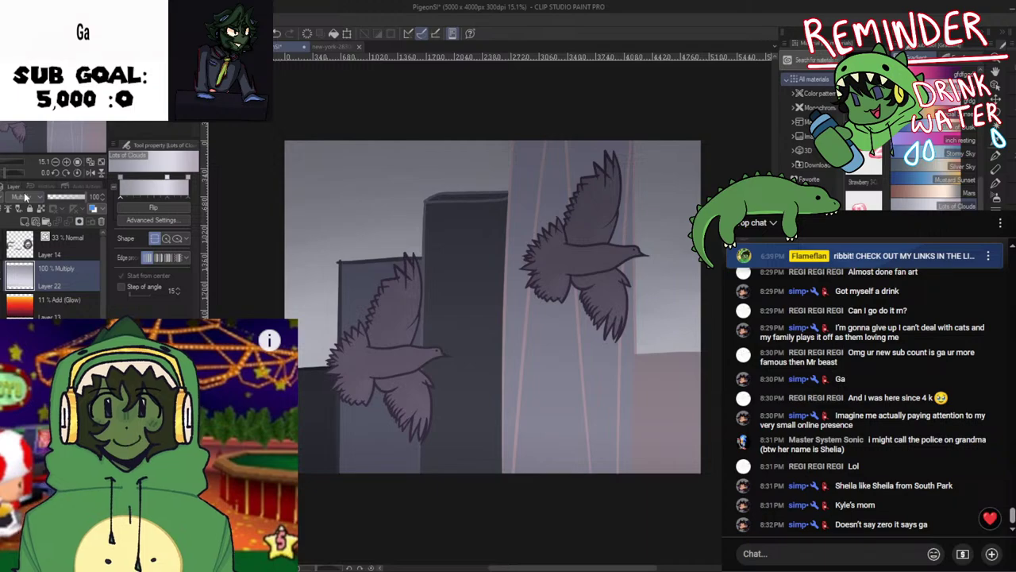
left_click(25, 197)
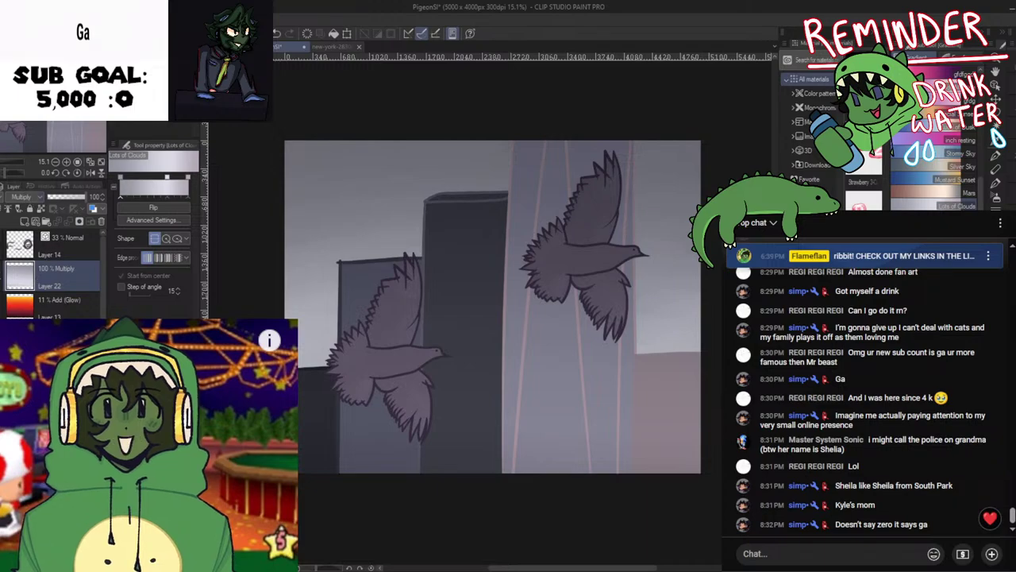
left_click(44, 327)
left_click_drag(67, 197, 54, 197)
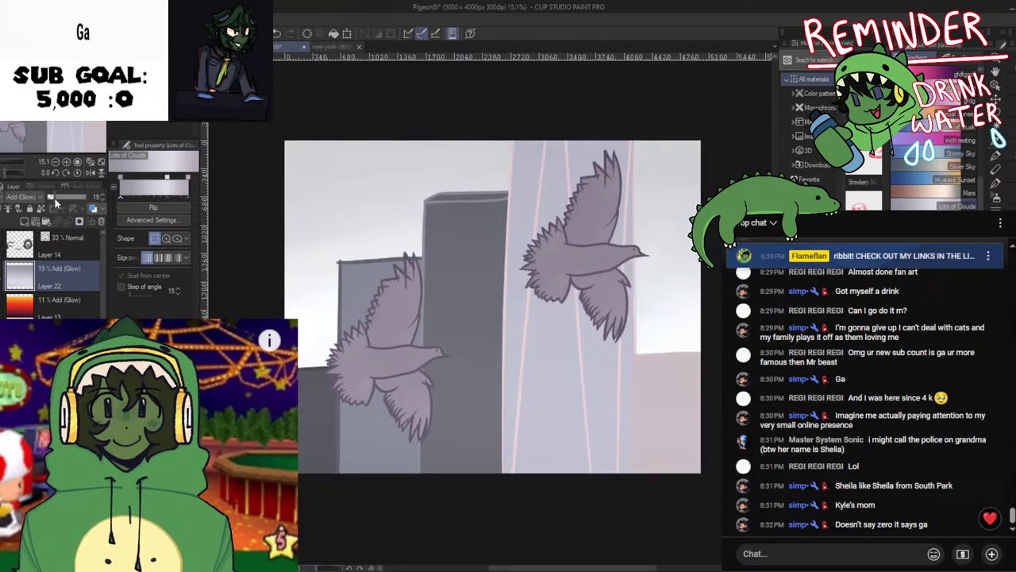
Try Add and Overlay blending on the cloud gradient layer, with Overlay at 16% opacity
left_click(30, 317)
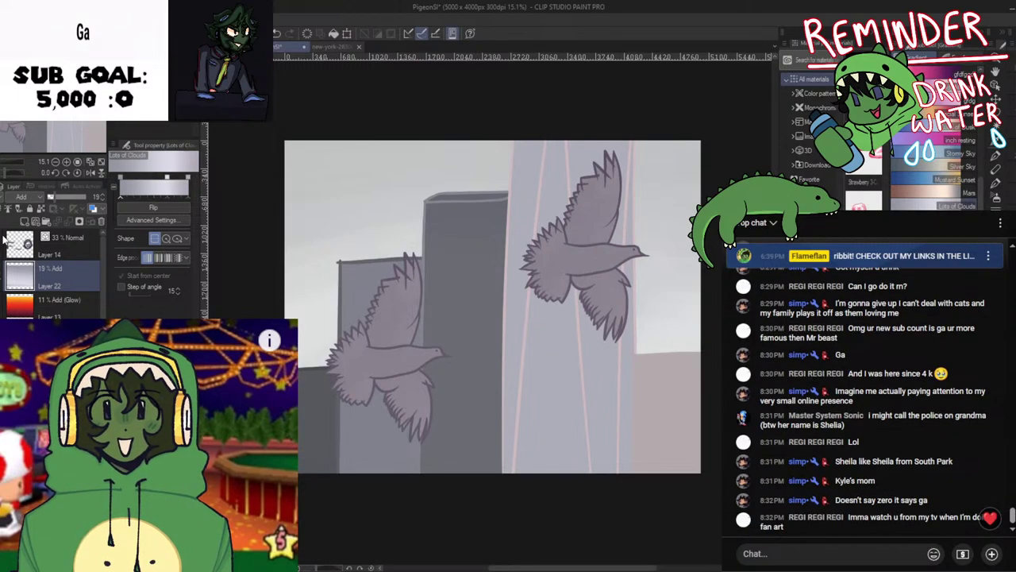
left_click(32, 337)
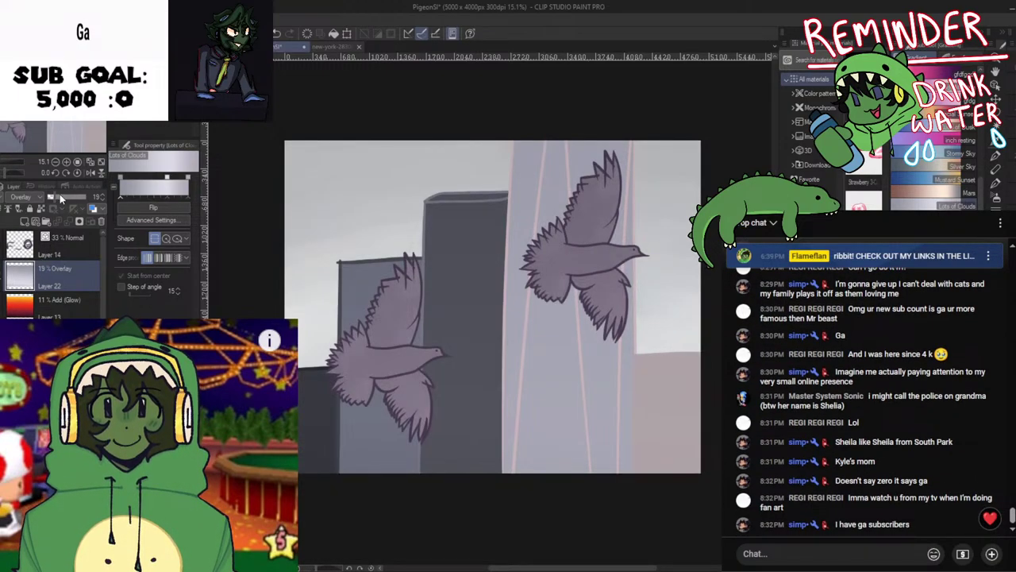
left_click_drag(56, 193, 54, 200)
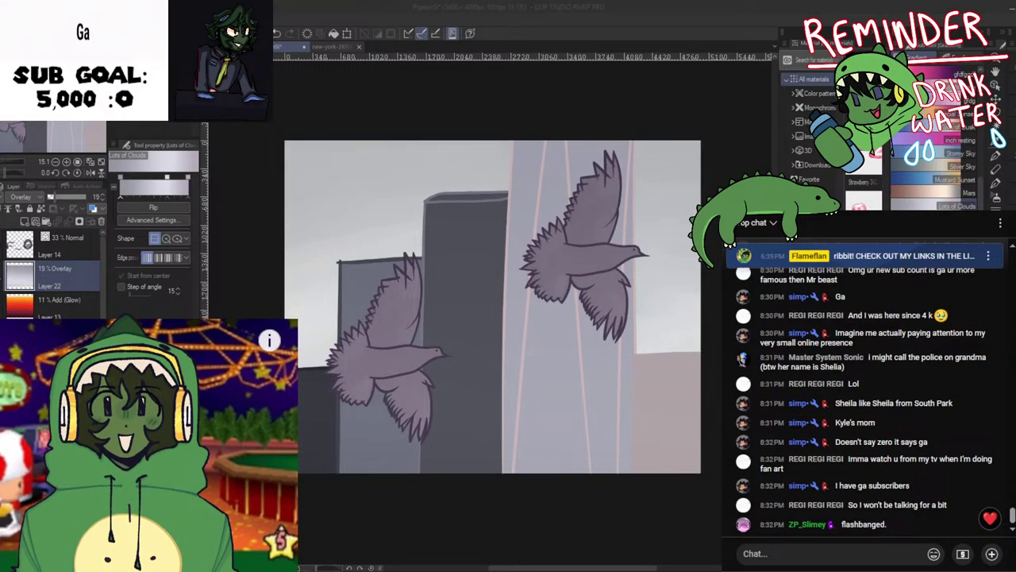
left_click_drag(63, 198, 54, 225)
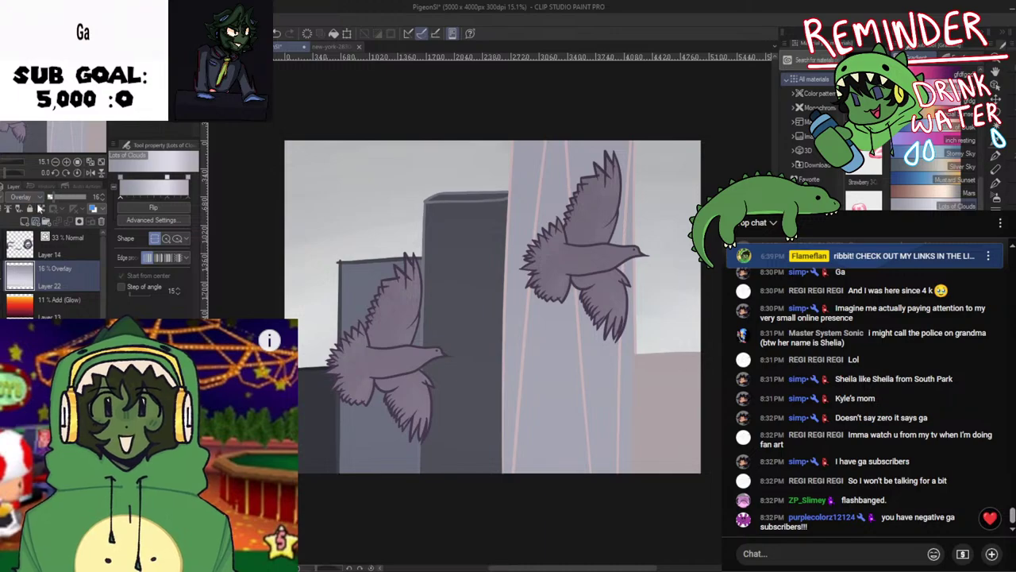
Try Lighten and Add (Glow) blending on the cloud gradient layer
left_click(33, 198)
left_click(33, 280)
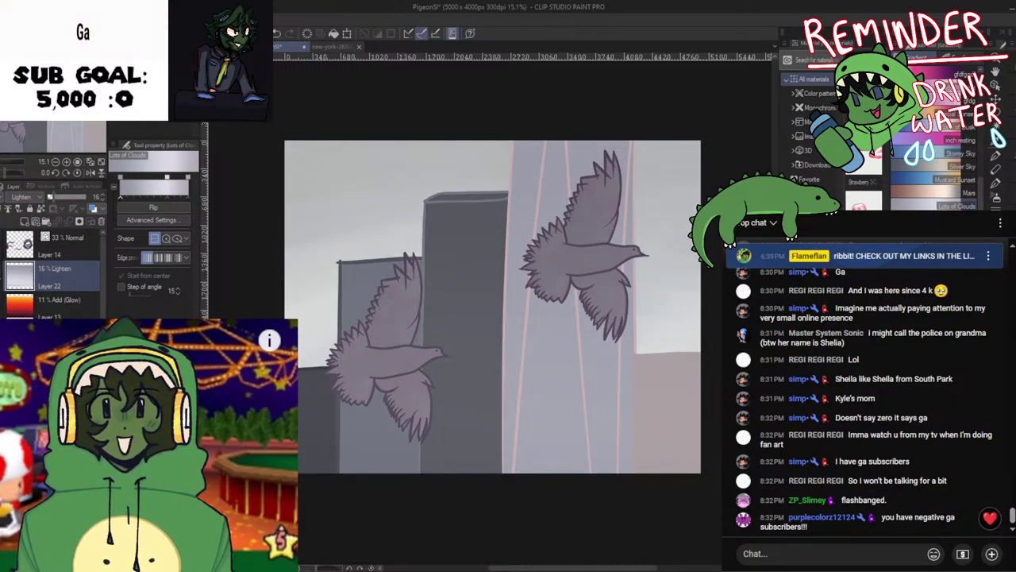
left_click(34, 331)
left_click(29, 209)
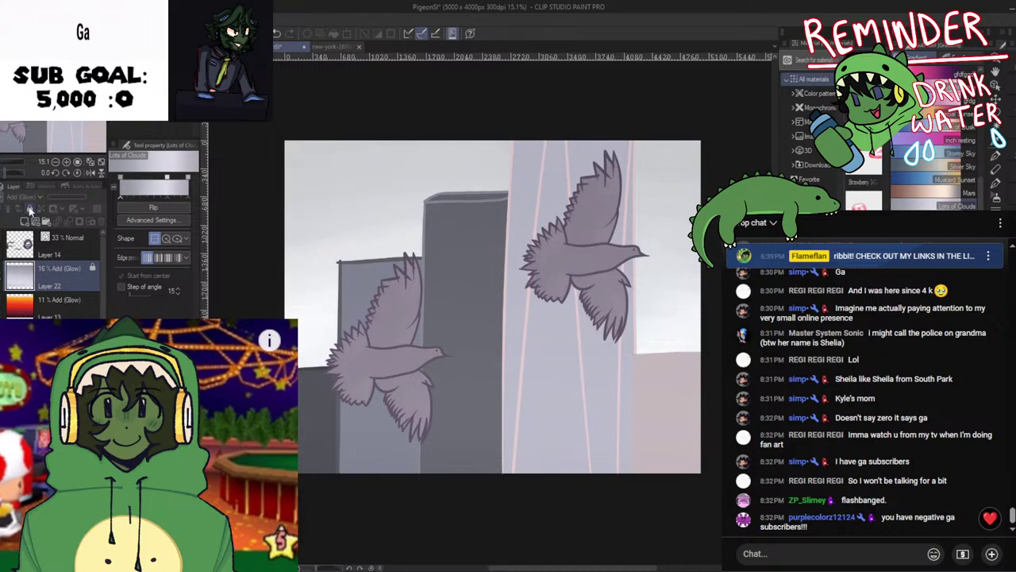
Set the cloud gradient layer to Darken blending at 33% opacity
scroll(30, 203, "up", 11)
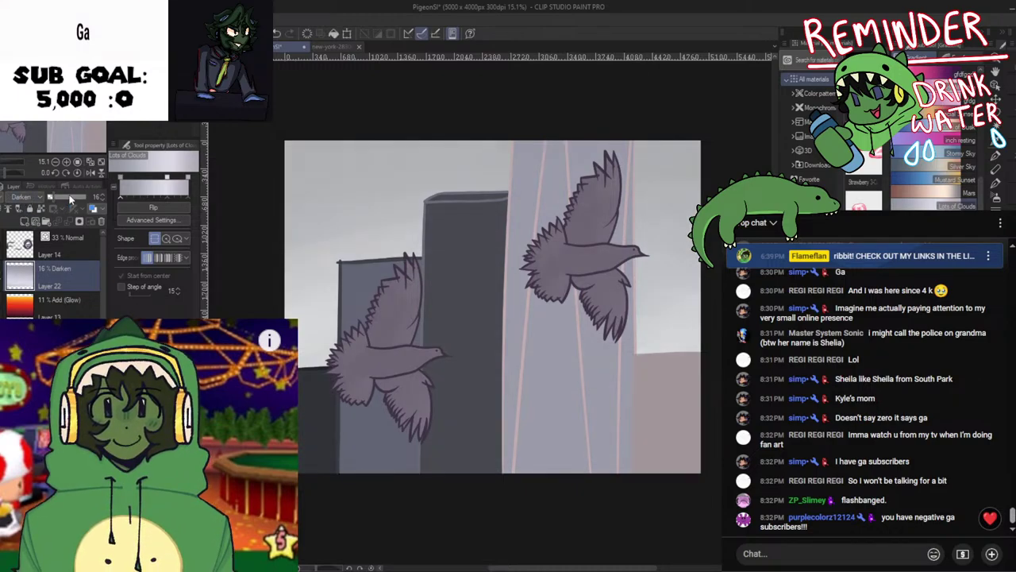
mouse_move(70, 199)
left_mouse_down()
mouse_move(64, 211)
mouse_move(78, 215)
mouse_move(62, 210)
left_mouse_up()
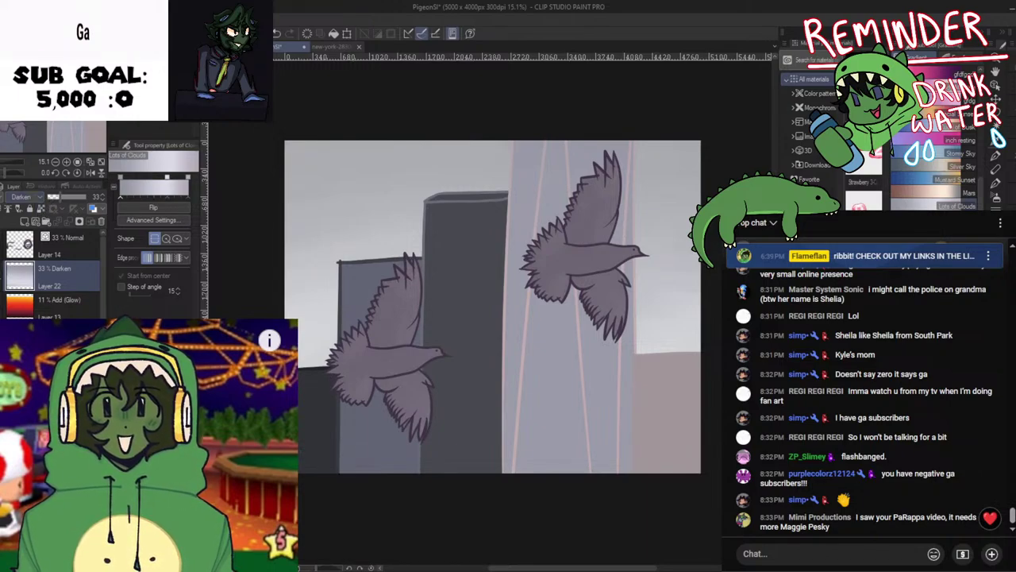
Try Difference, Hard light and Overlay blending on the cloud gradient layer
left_click(29, 357)
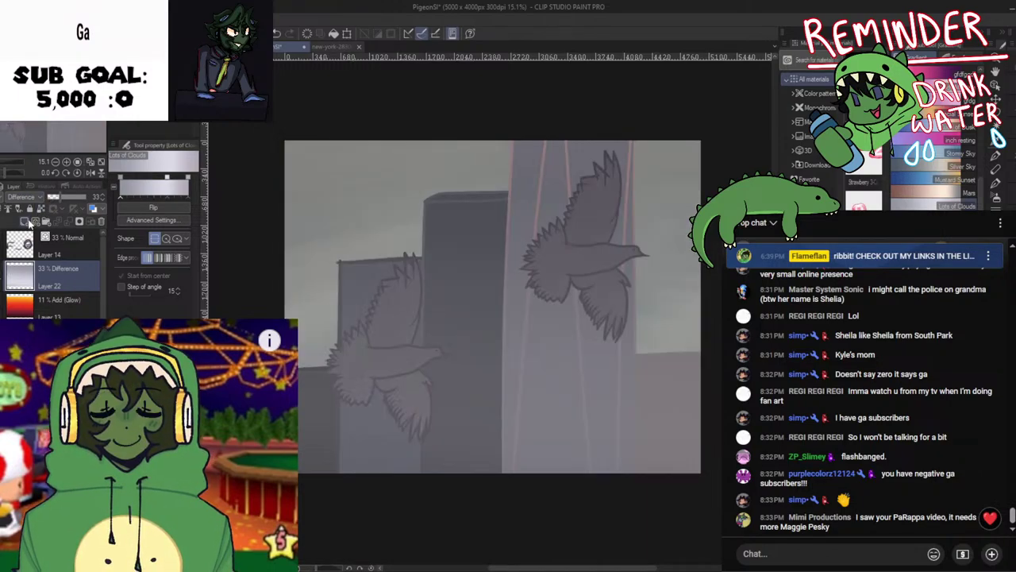
left_click(27, 337)
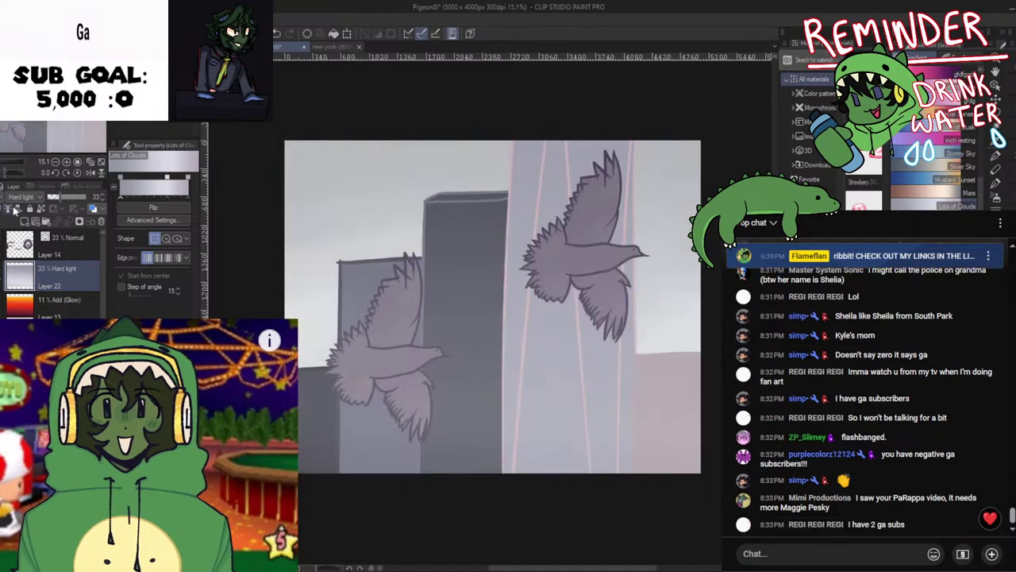
left_click(27, 197)
left_click(31, 317)
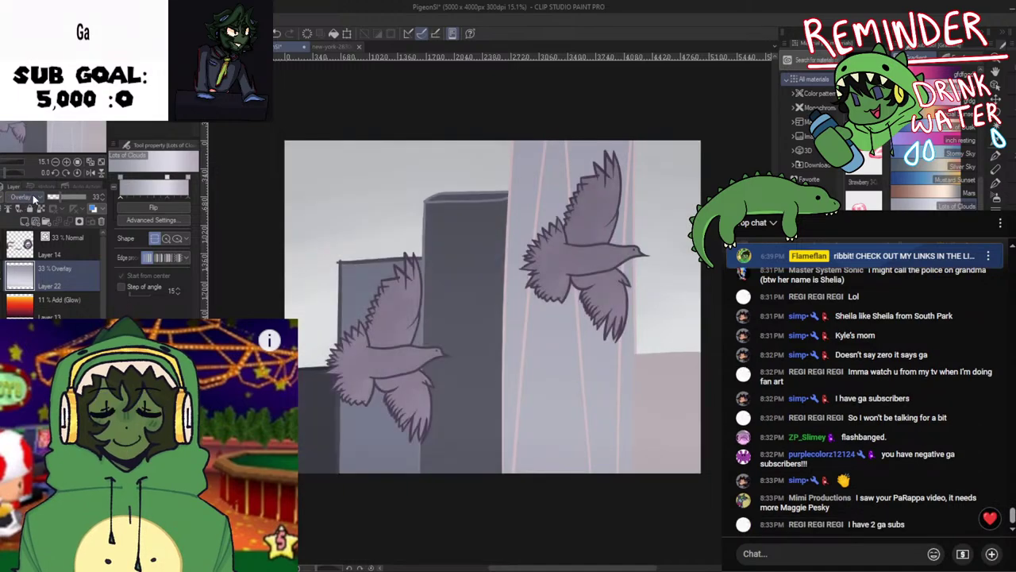
Try the cloud gradient layer in Glow dodge, and in Screen at 20% opacity
left_click(22, 286)
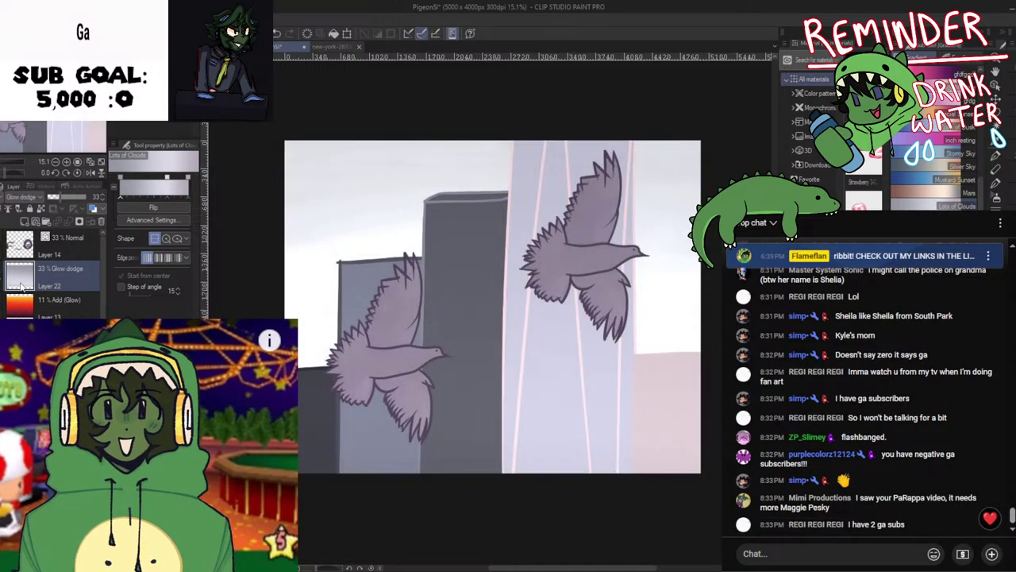
left_click(25, 197)
left_click(22, 287)
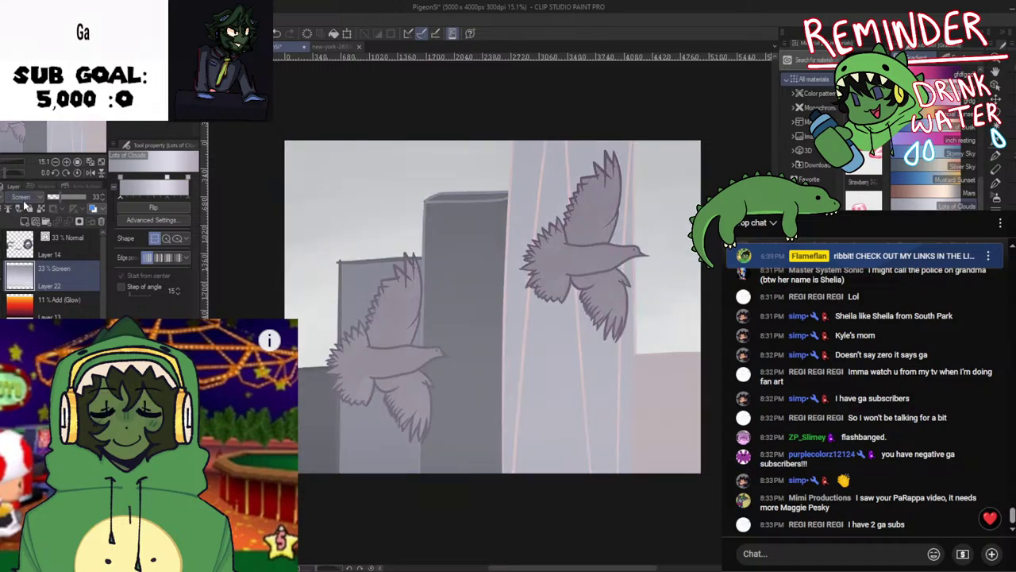
left_click(55, 197)
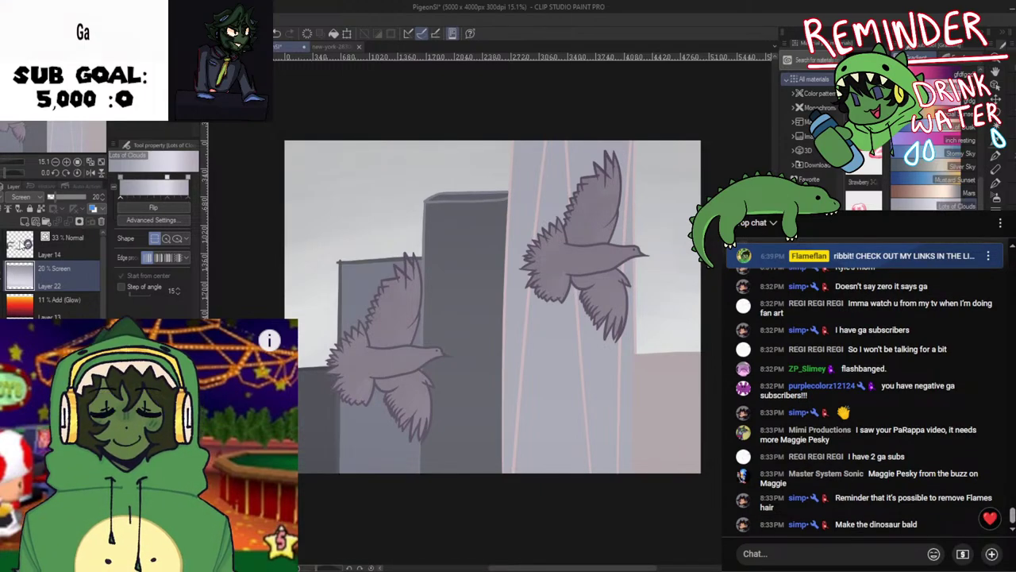
Set the cloud gradient layer to Color burn blending at 37% opacity
left_click(19, 224)
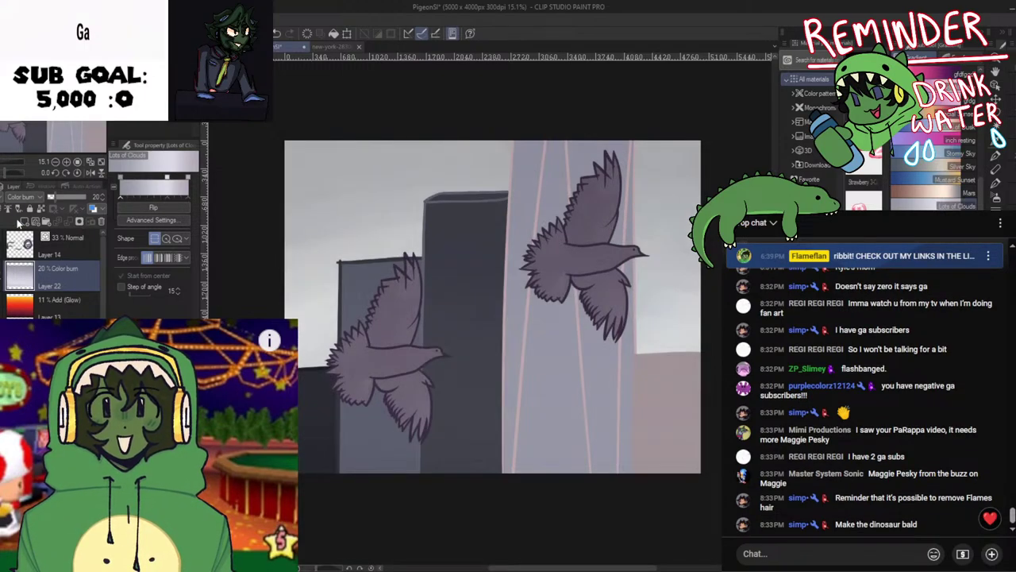
left_click(69, 198)
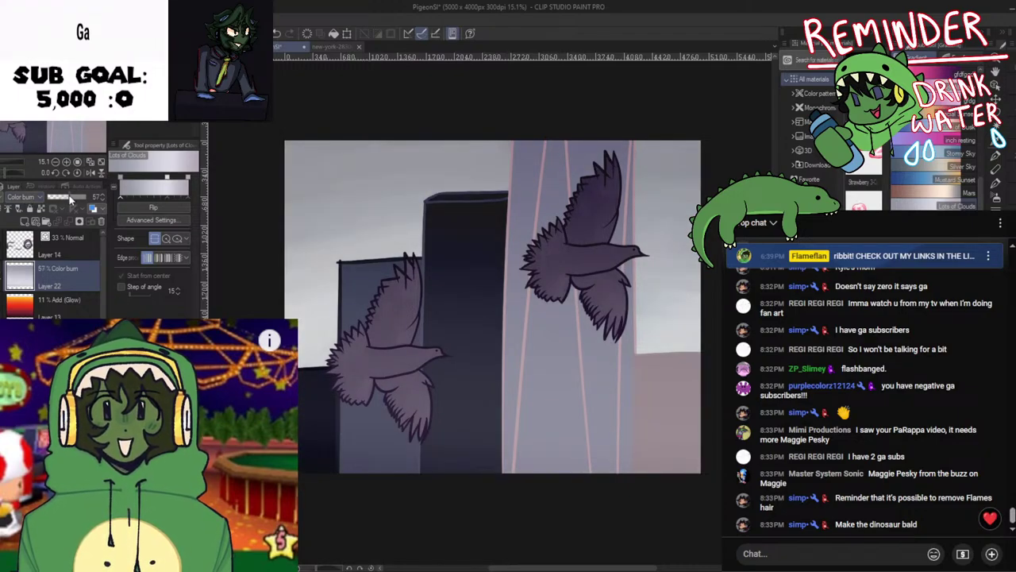
left_click(67, 198)
left_click(63, 197)
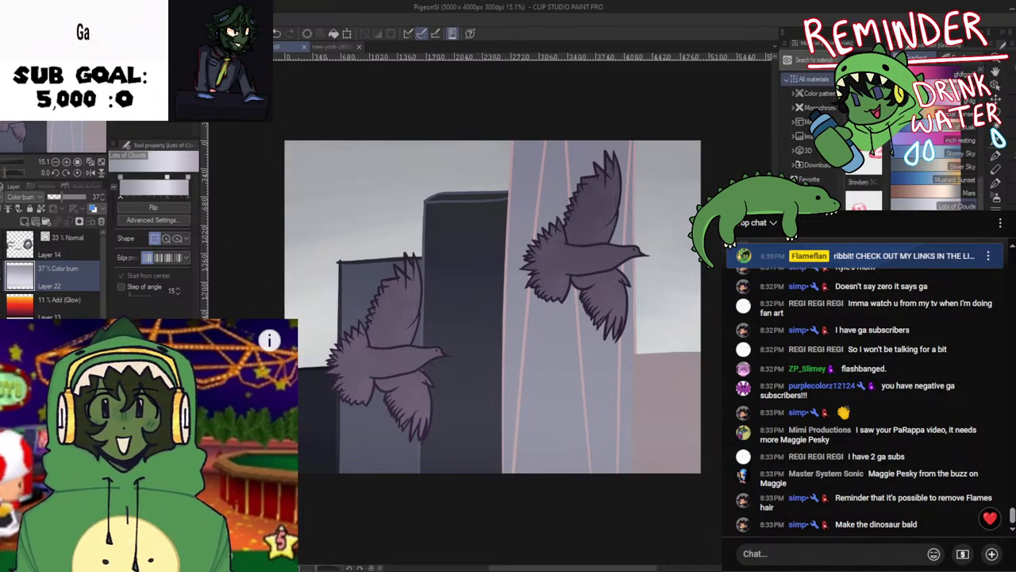
key("ctrl+c")
key("ctrl+v")
key("ctrl+z")
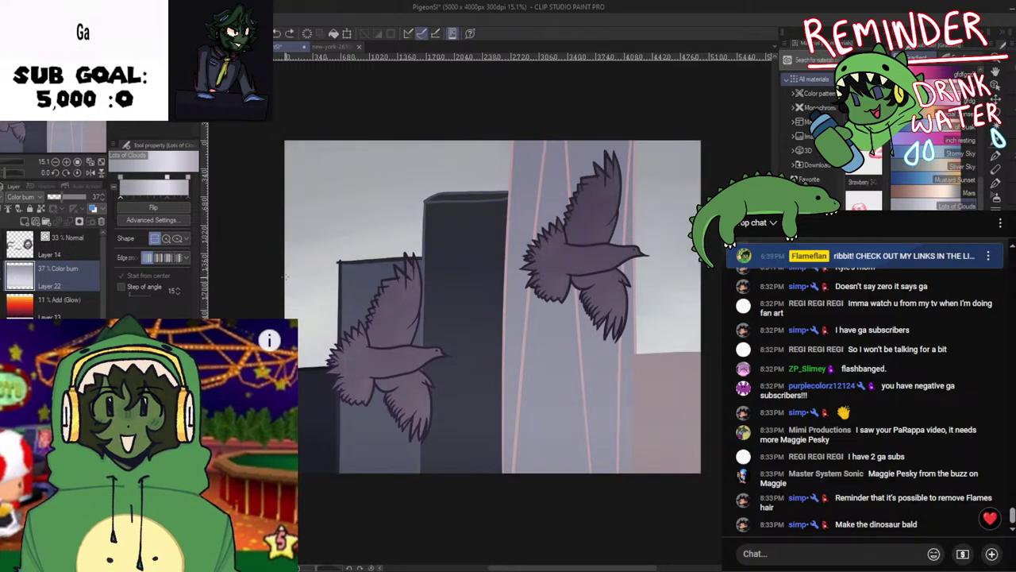
Add a new layer above the cloud gradient and fill it with a vertical Lots of Clouds gradient over the whole canvas
left_click(25, 221)
left_click_drag(439, 119, 441, 560)
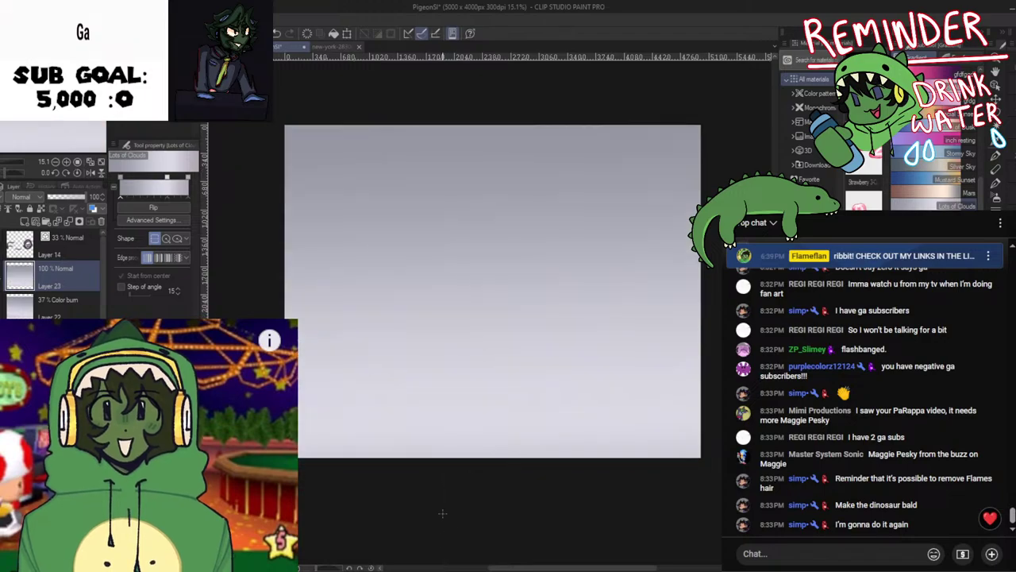
left_click_drag(546, 351, 551, 358)
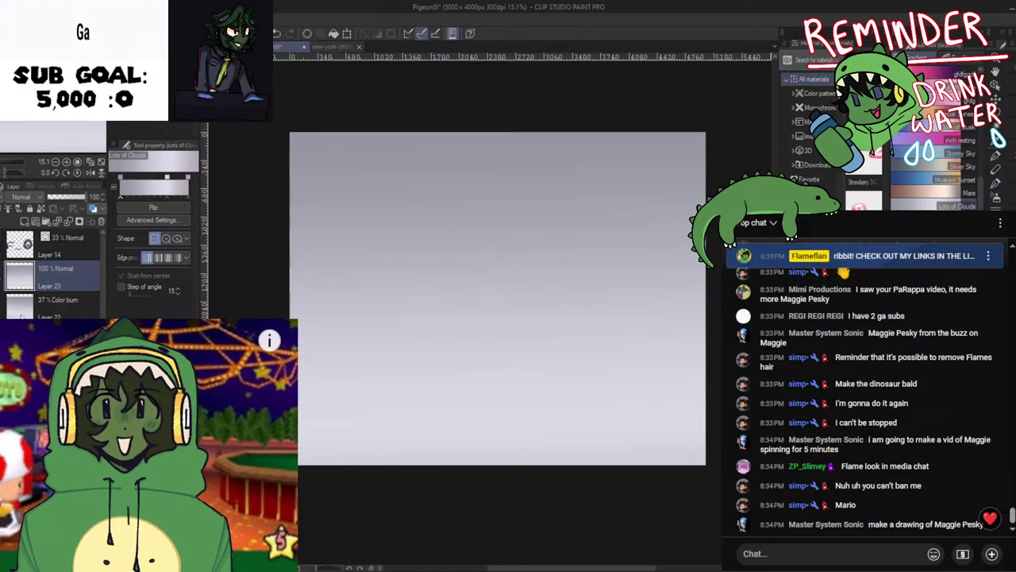
Try Color burn and Darken blending on the second cloud gradient layer at 100% opacity
left_click(20, 314)
left_click(25, 199)
left_click(22, 237)
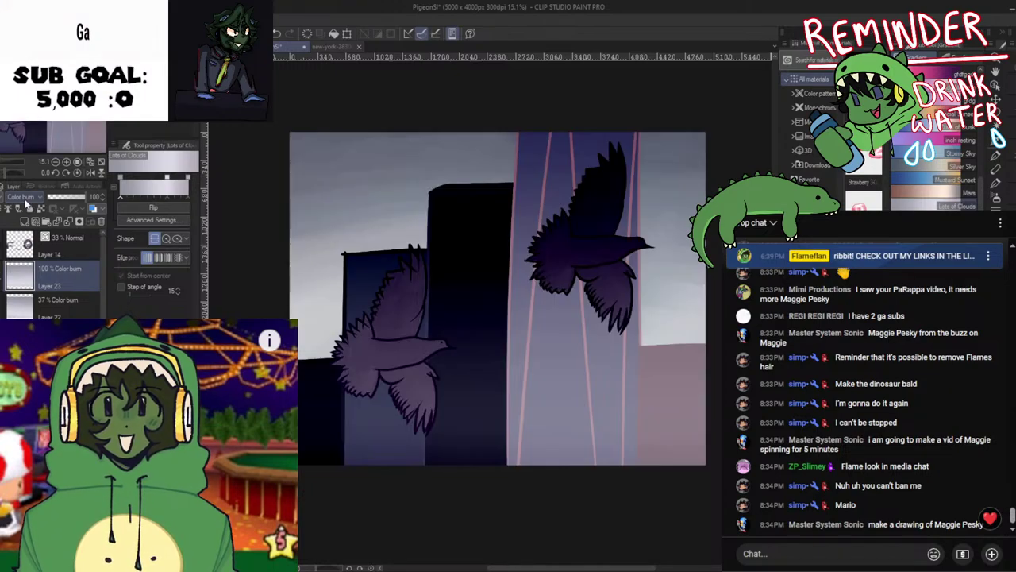
left_click(26, 199)
left_click(27, 220)
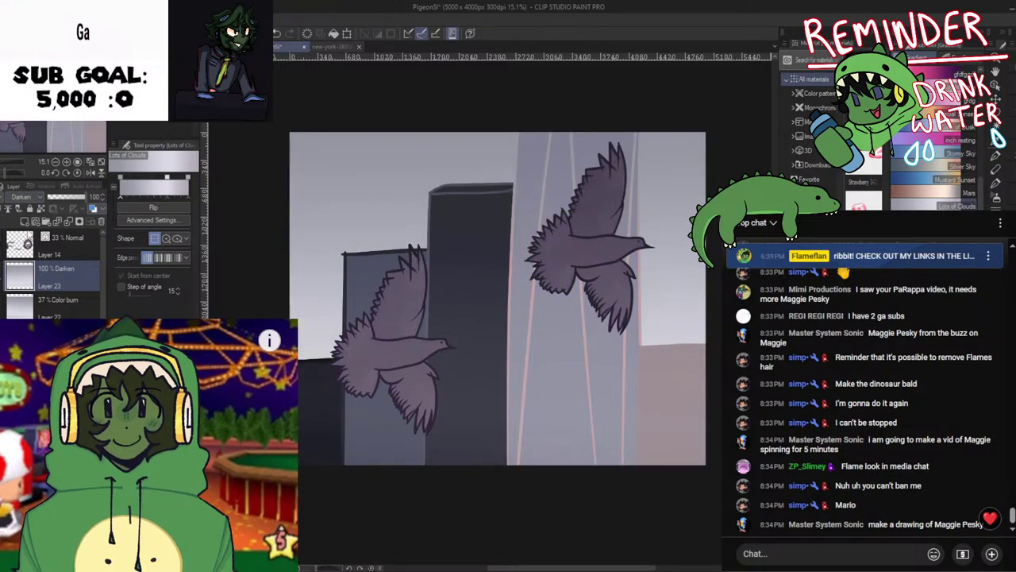
left_click(40, 198)
left_click(25, 236)
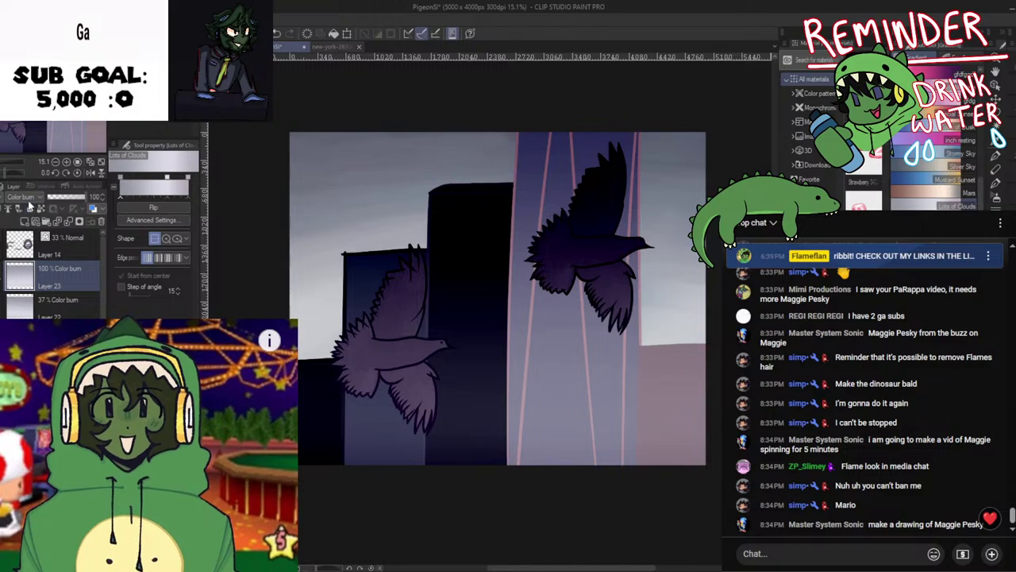
Set the second cloud gradient layer to Overlay blending at 20% opacity
left_click(29, 198)
left_click(17, 323)
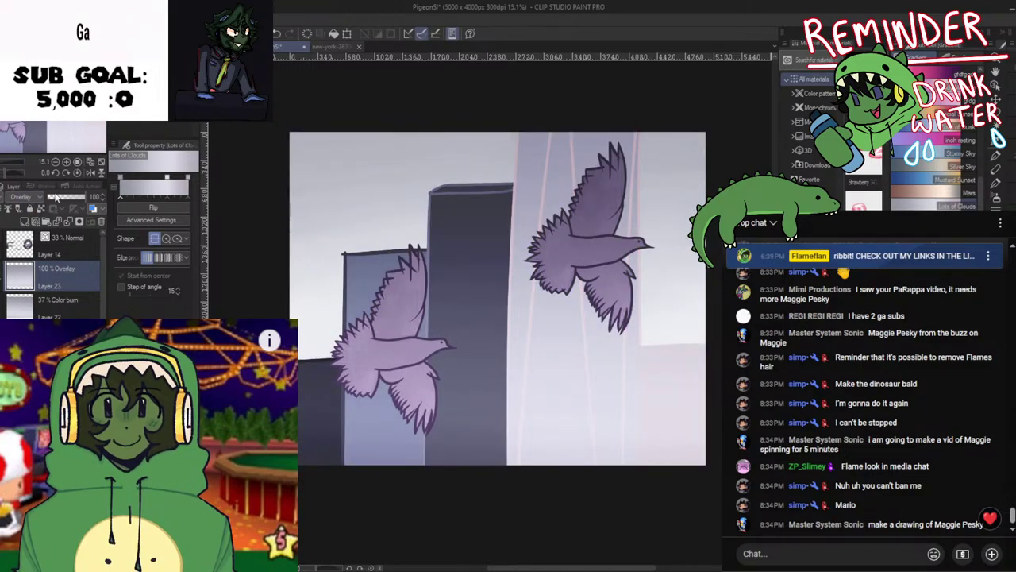
left_click(53, 196)
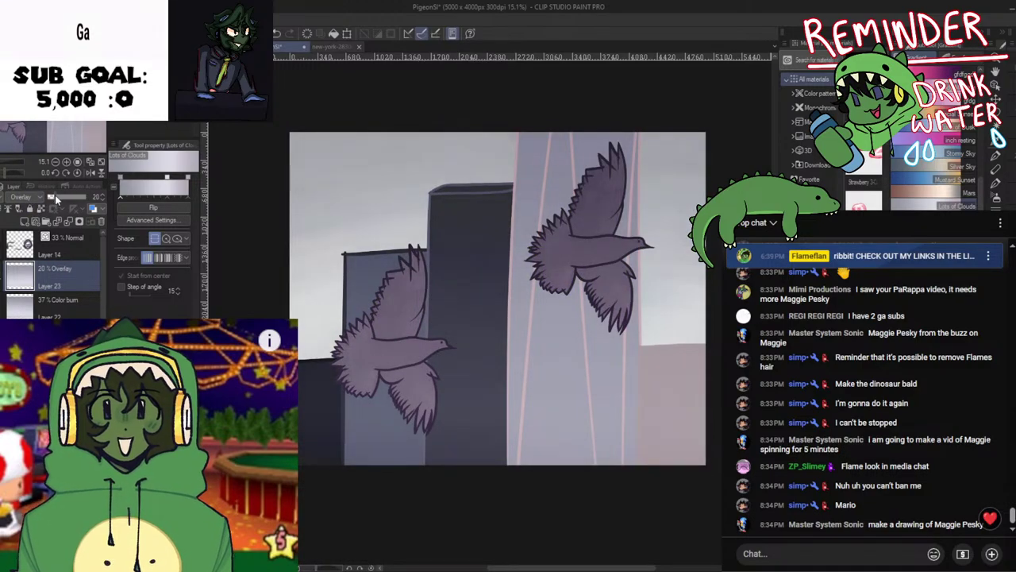
Hide the two cloud gradient layers and save the pigeon painting
scroll(568, 262, "up", 3)
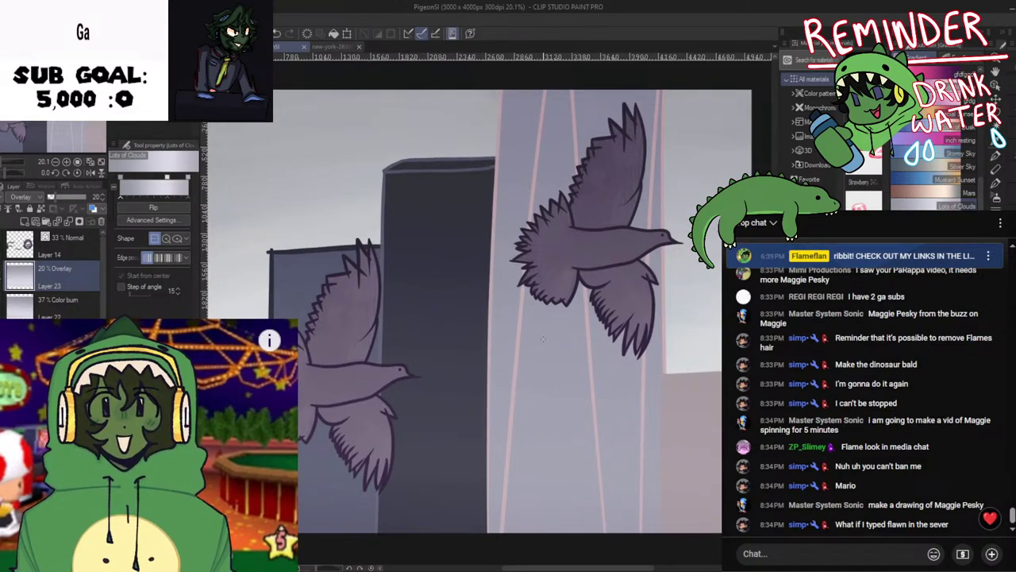
scroll(543, 340, "down", 2)
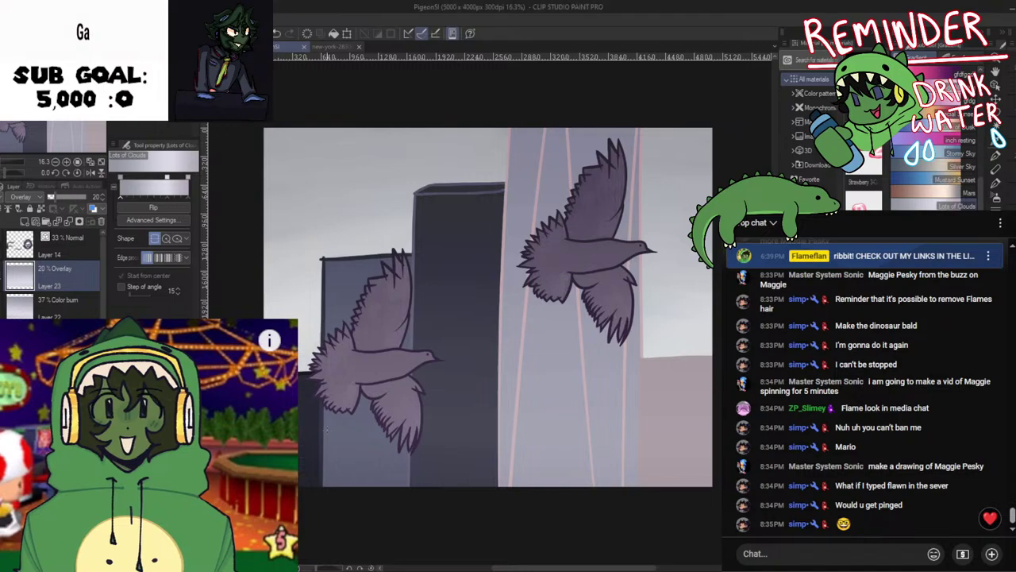
left_click_drag(1, 276, 1, 306)
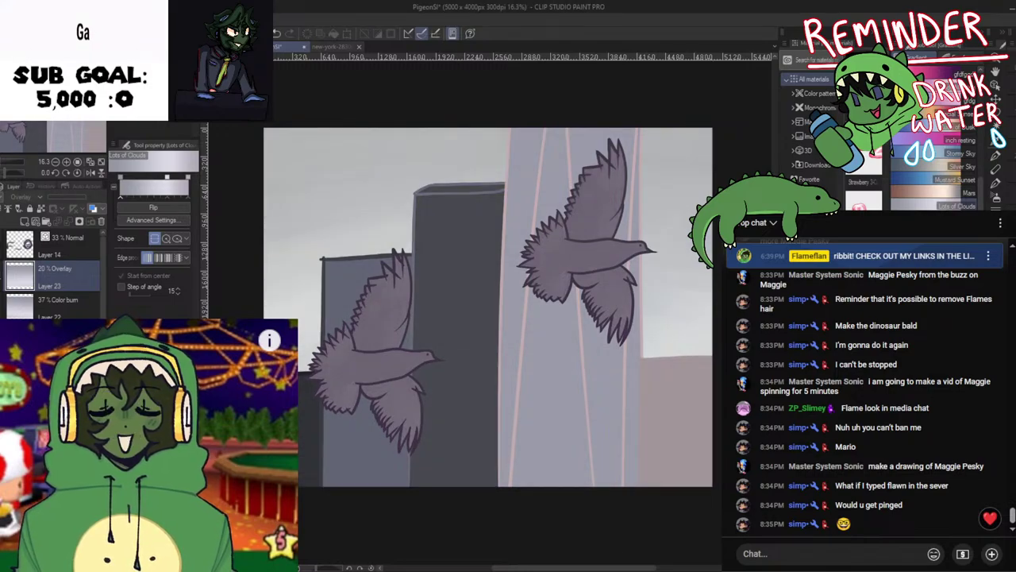
scroll(481, 301, "down", 1)
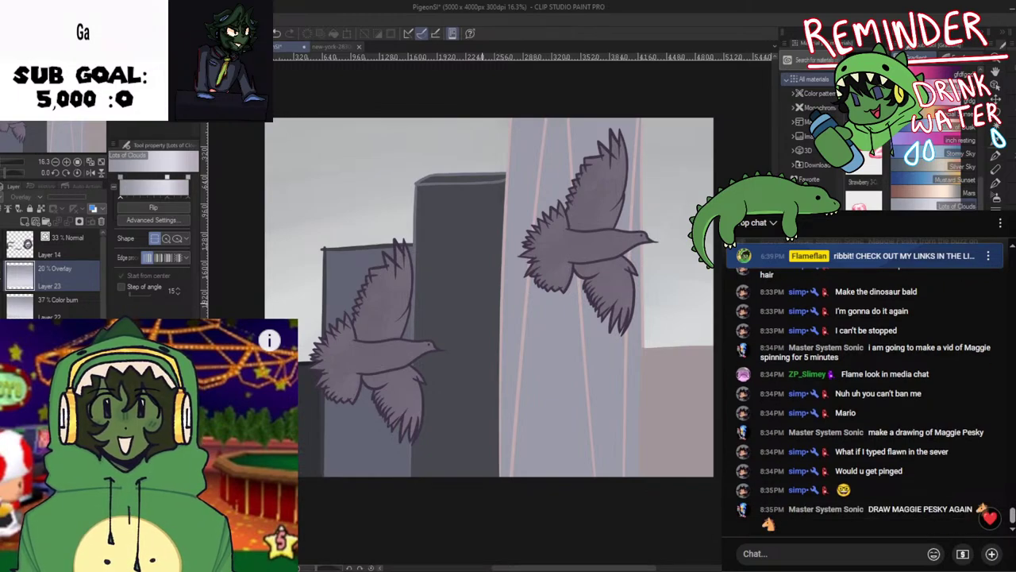
key("ctrl+s")
Look over the doodle page with the red and white cats, close it and return to the pigeon painting
key("alt+Tab")
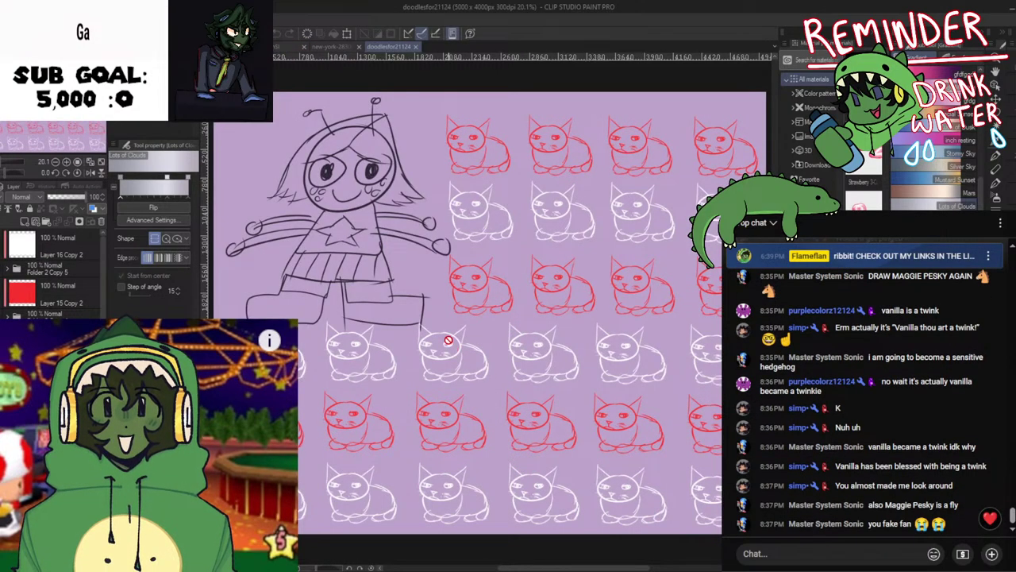
left_click_drag(447, 340, 501, 398)
scroll(385, 282, "up", 3)
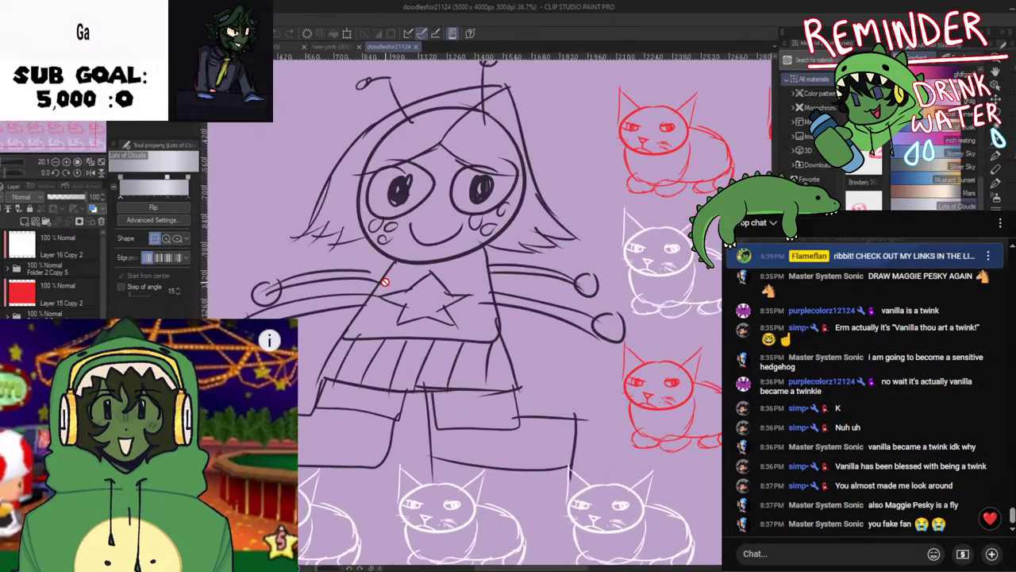
scroll(385, 282, "down", 5)
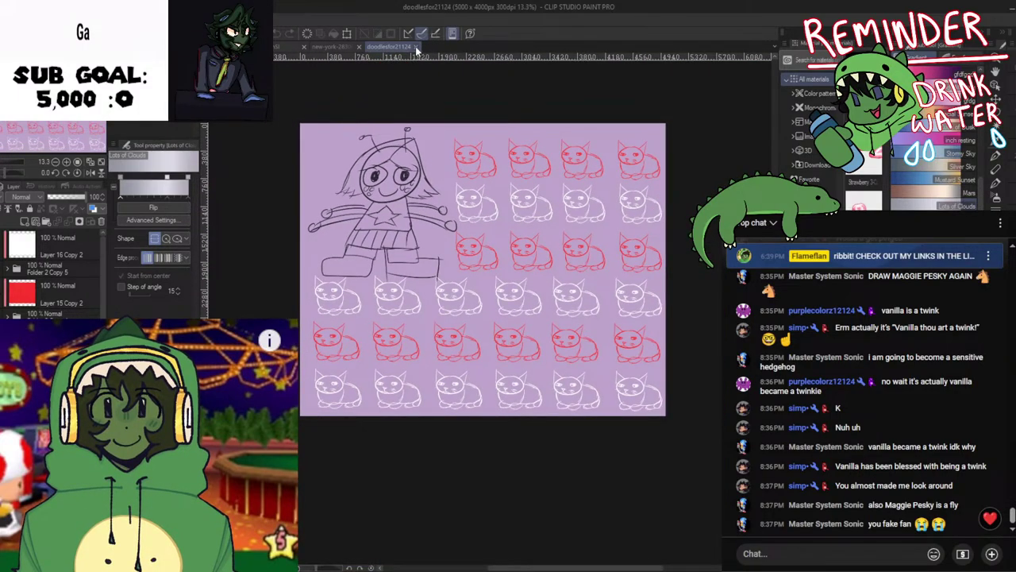
left_click(416, 46)
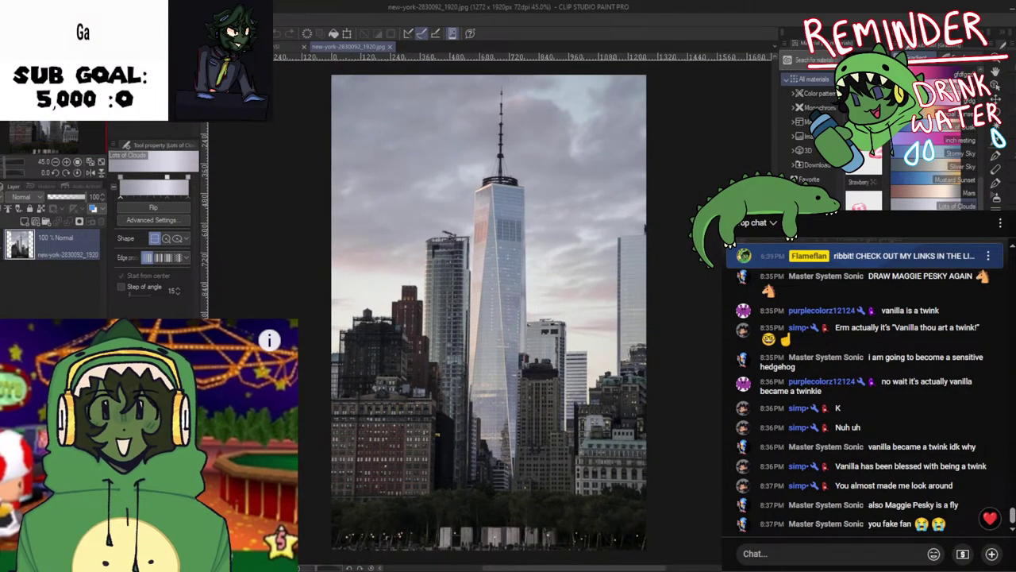
left_click(231, 47)
left_click(280, 48)
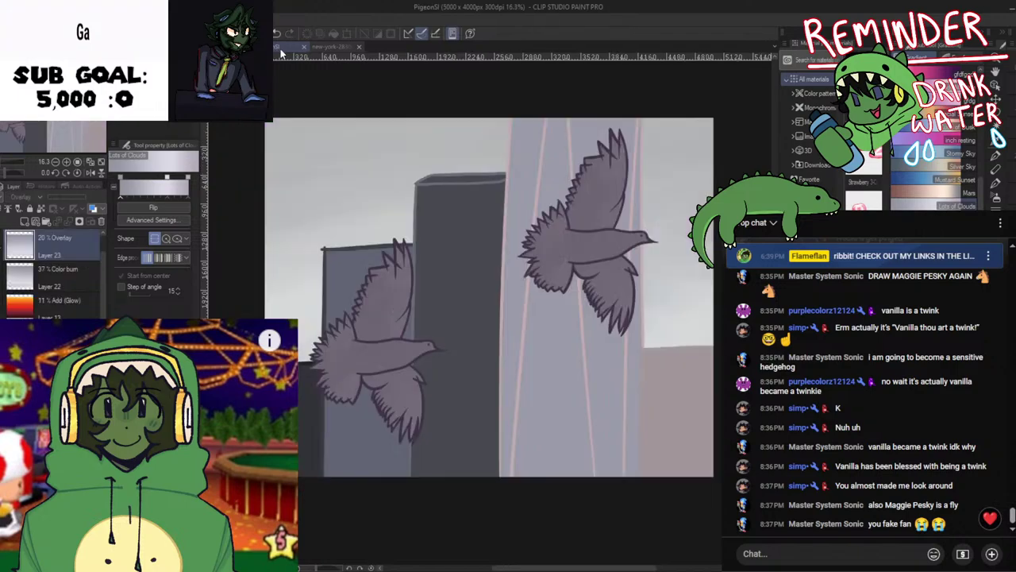
Look over the doodle pages with the big-eyed bug character and the bunny-eared figure, and return to the pigeon painting
scroll(462, 302, "up", 1)
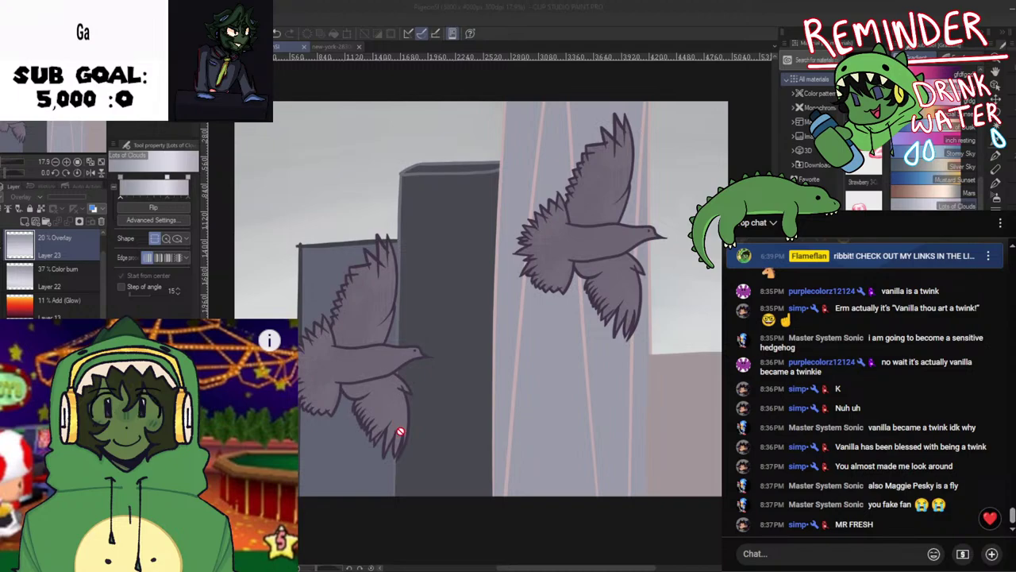
scroll(397, 433, "up", 2)
left_click_drag(378, 463, 518, 332)
scroll(518, 349, "up", 4)
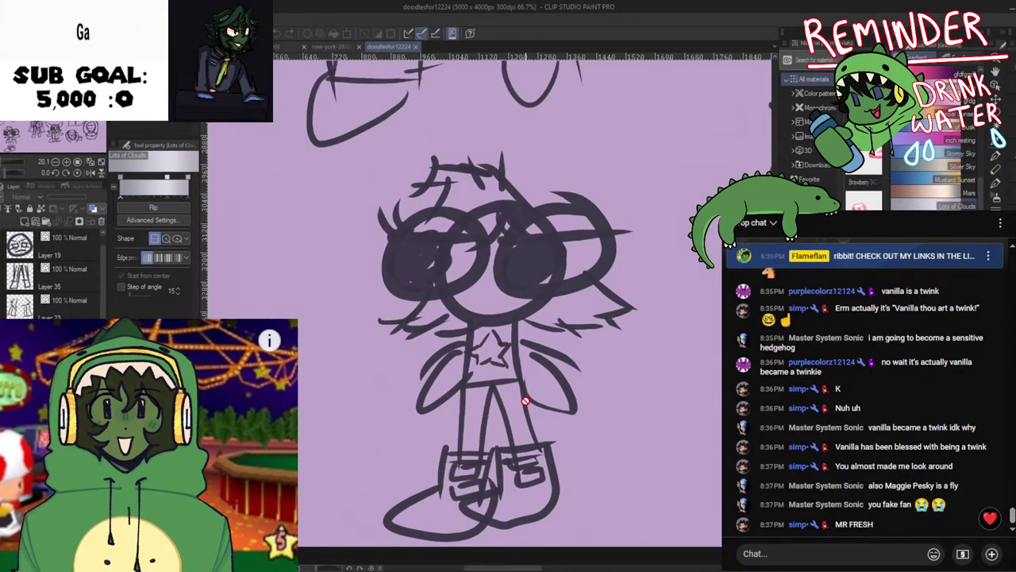
scroll(515, 399, "down", 1)
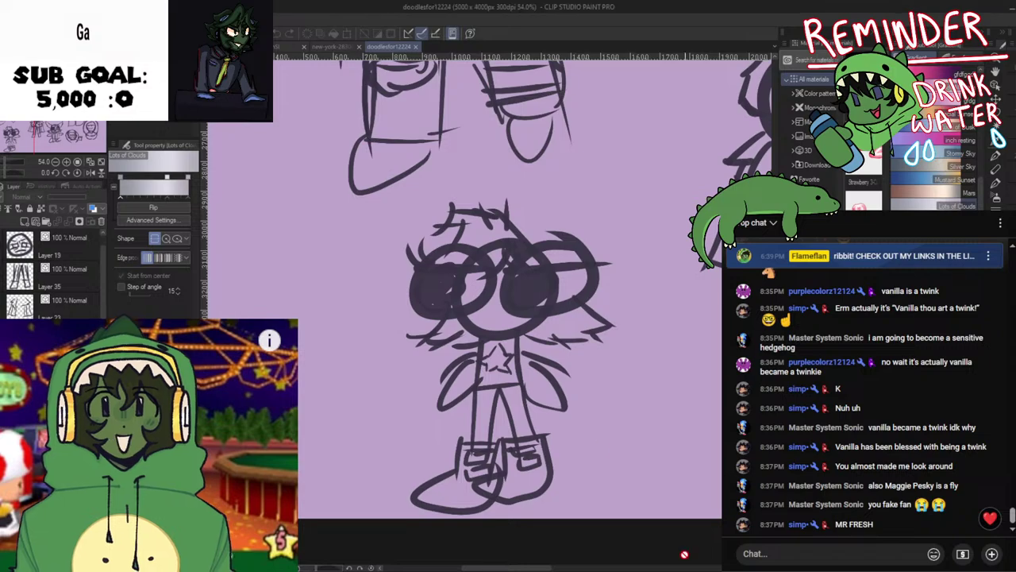
scroll(492, 409, "down", 3)
left_click(246, 47)
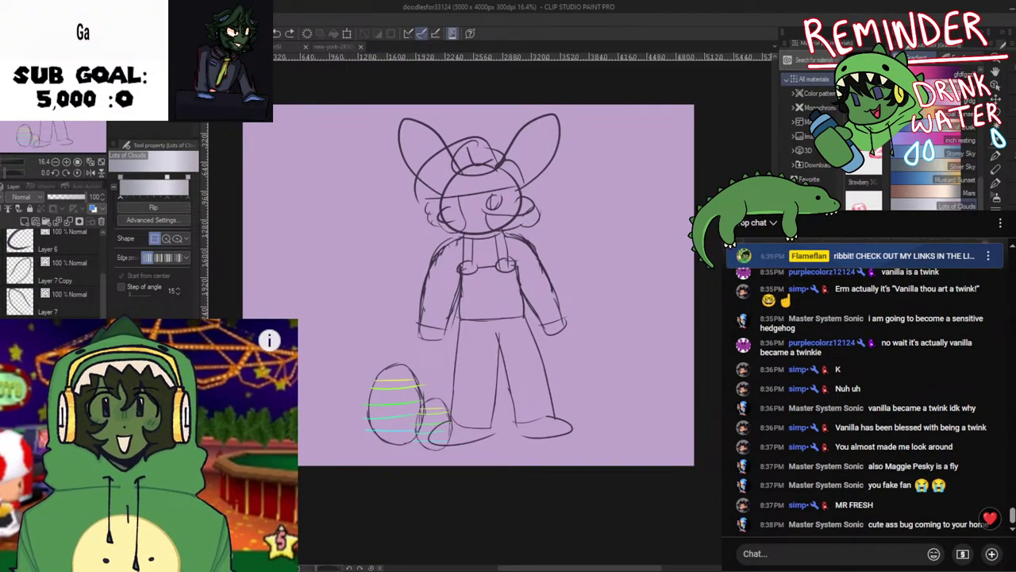
left_click(291, 46)
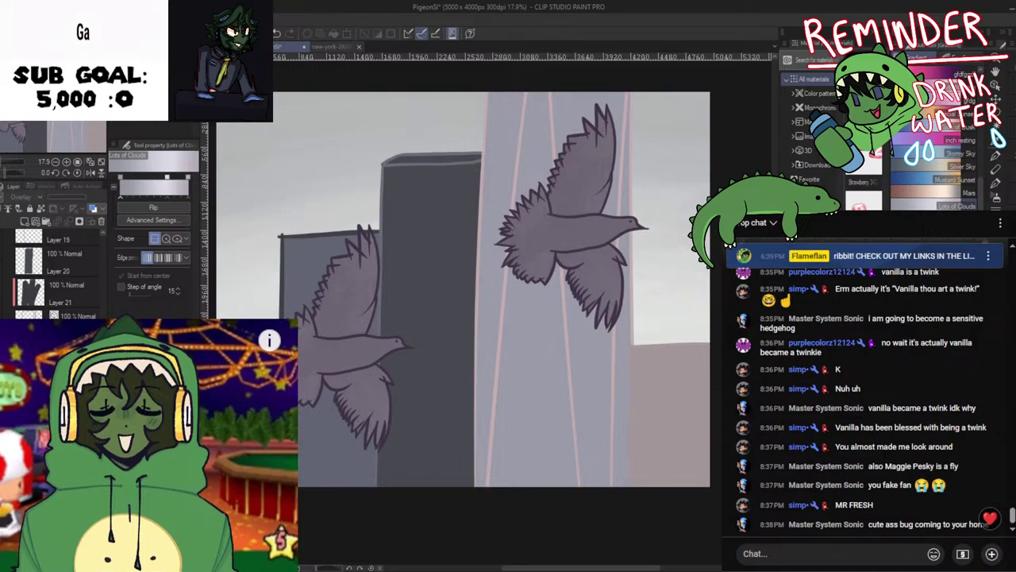
scroll(56, 274, "up", 2)
scroll(56, 274, "up", 1)
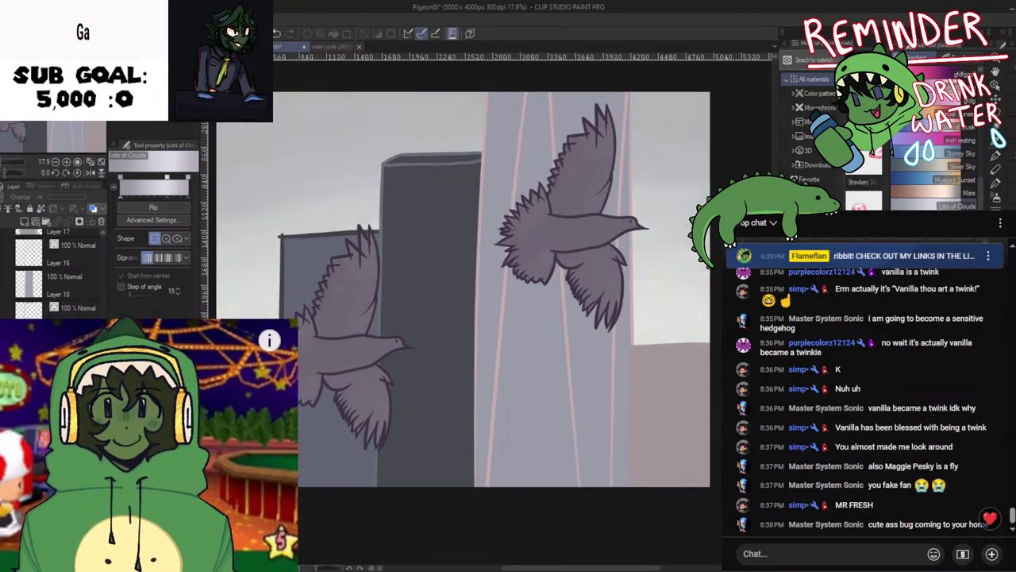
scroll(56, 274, "down", 2)
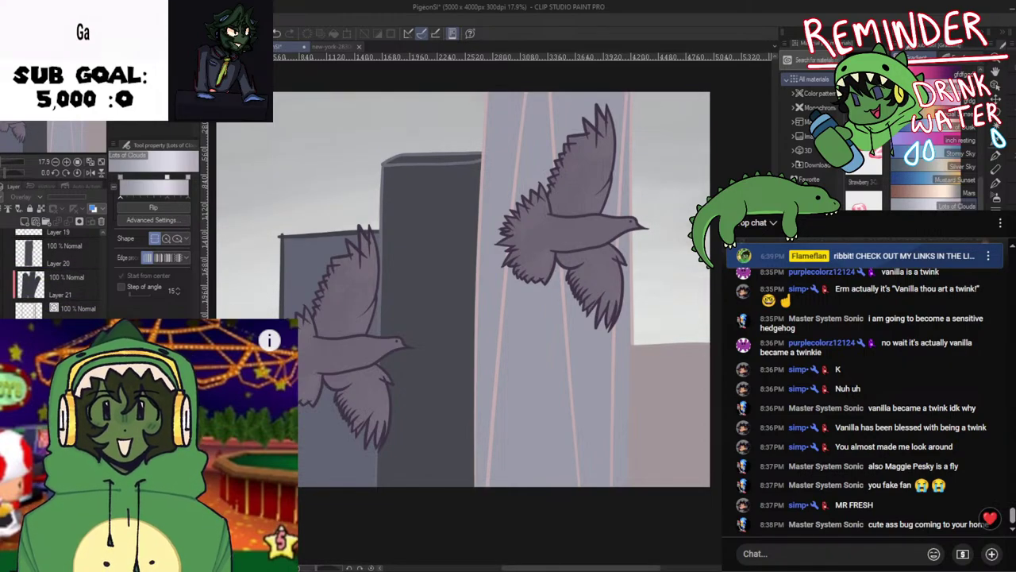
key("ctrl+z")
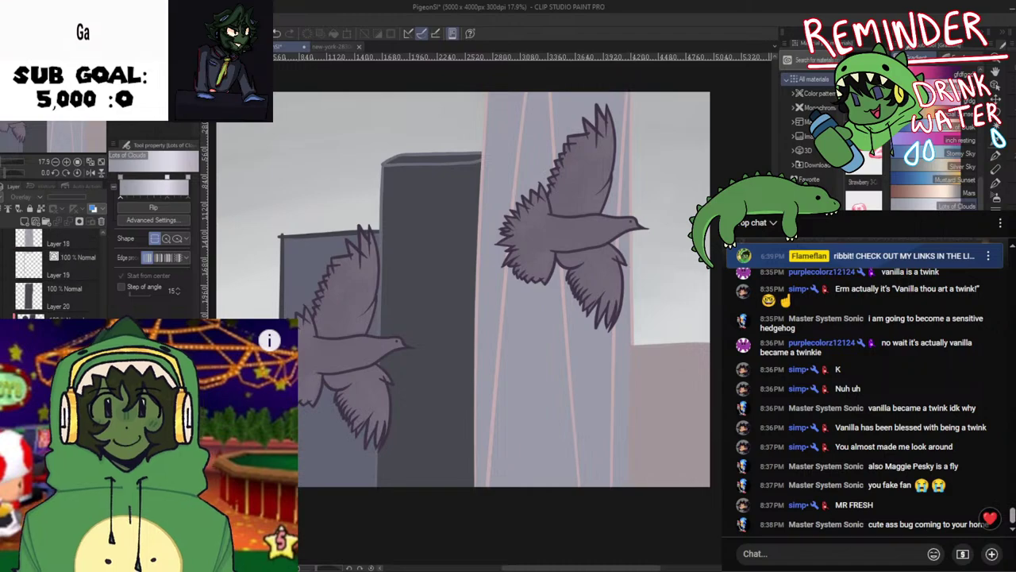
scroll(55, 273, "up", 5)
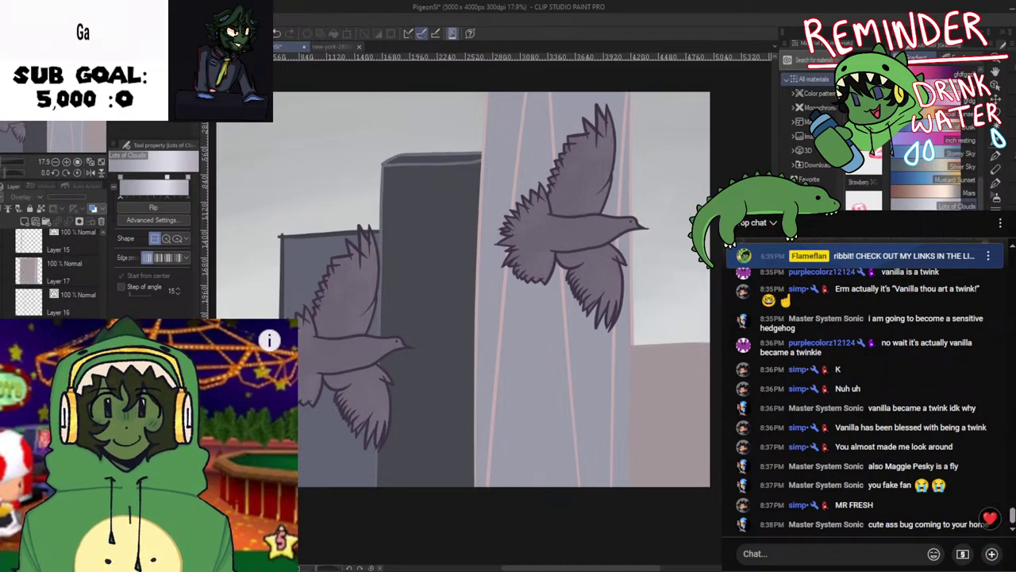
Select the sky layer and smooth its grey clouds with the Painterly blender at brush size 50
scroll(55, 274, "down", 5)
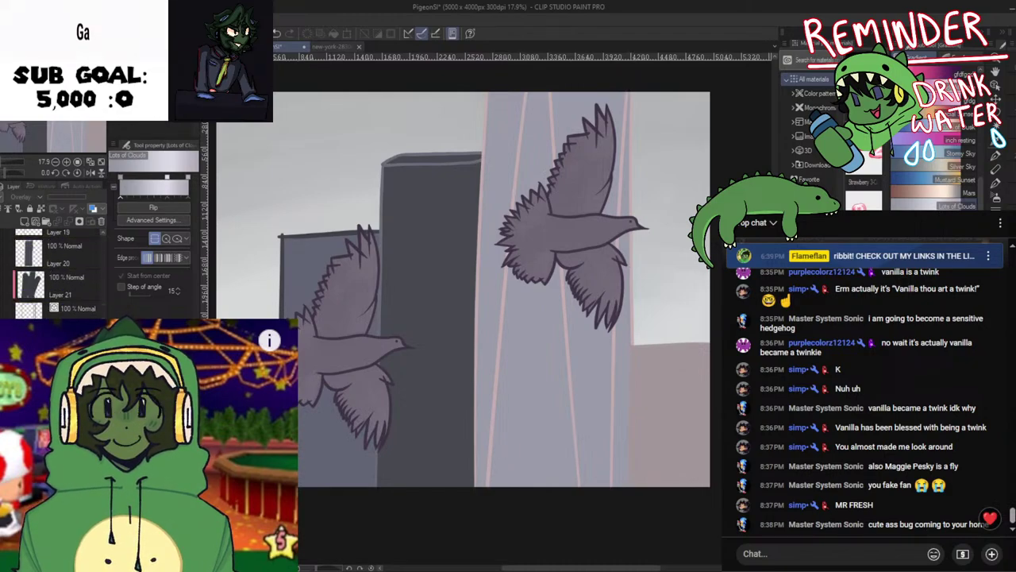
left_click(71, 342)
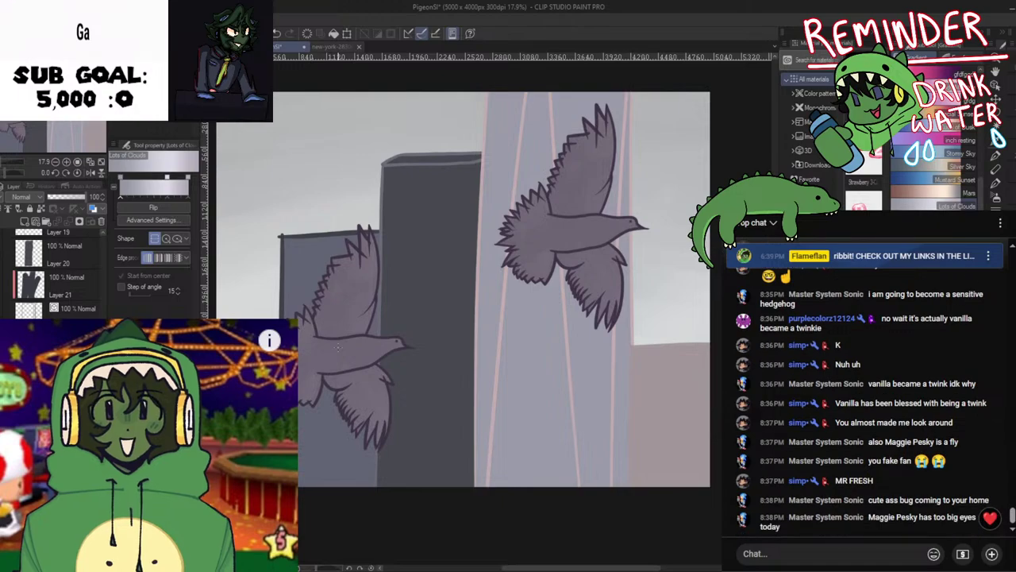
key("j")
scroll(310, 306, "down", 2)
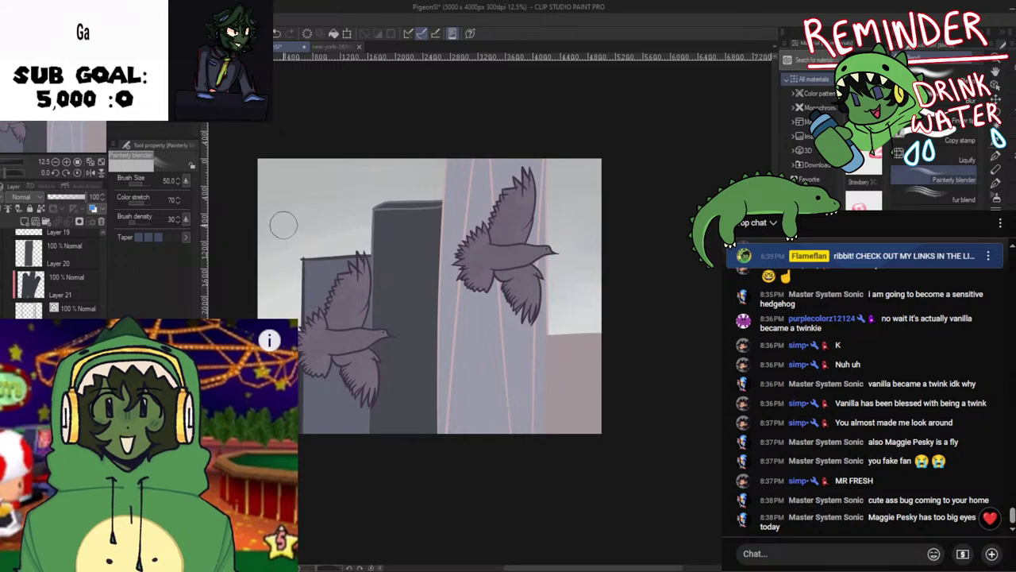
Add sampled grey tones to the sky around the left building with the Soft airbrush and blend them with the Painterly blender
key("i")
key("b")
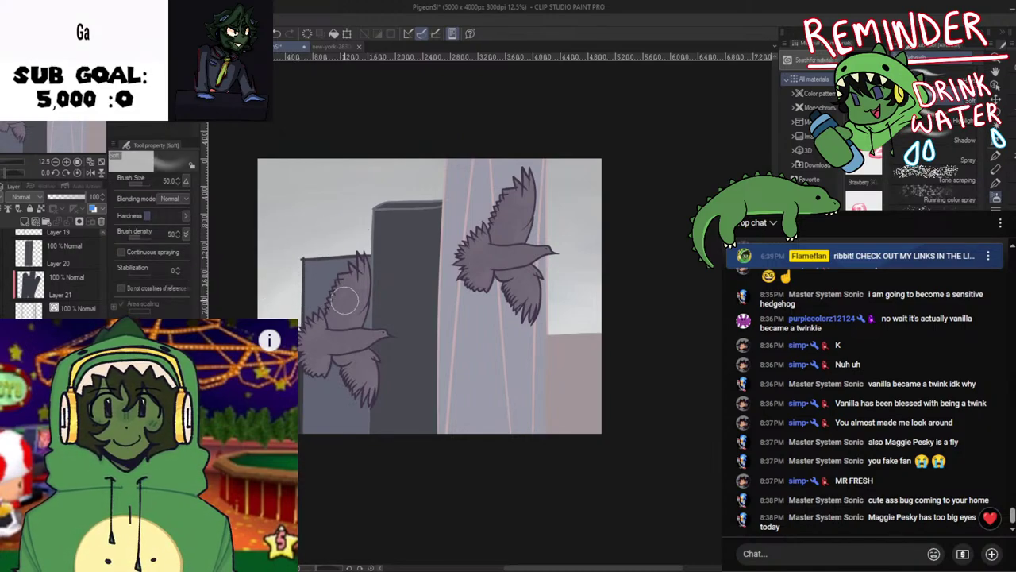
key("space")
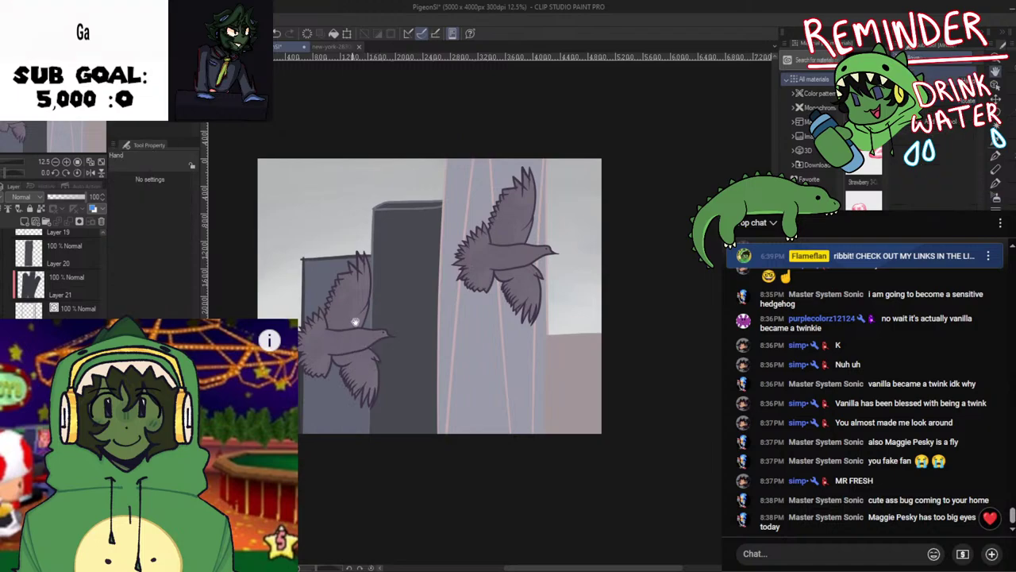
left_click_drag(327, 300, 344, 317)
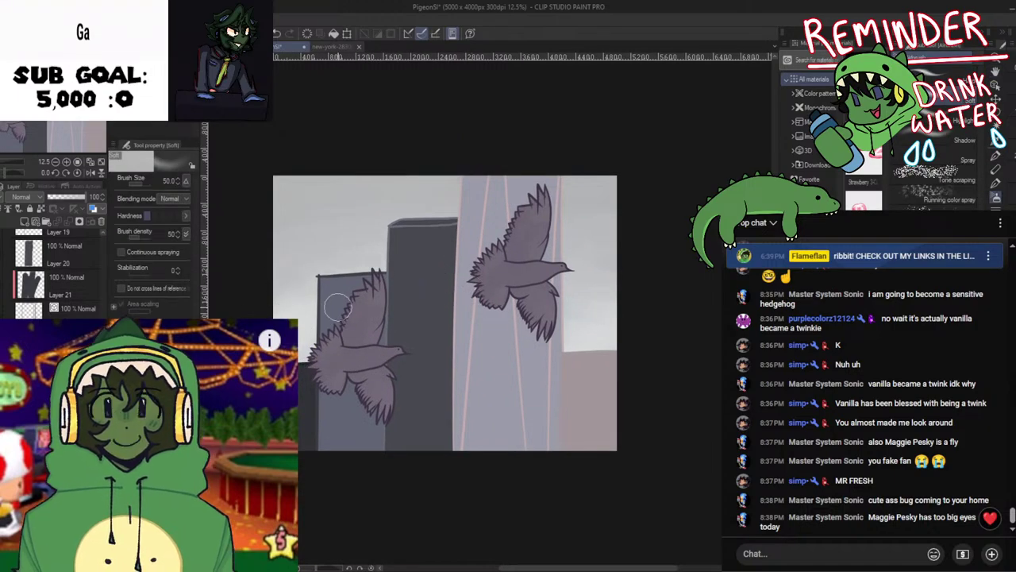
key("j")
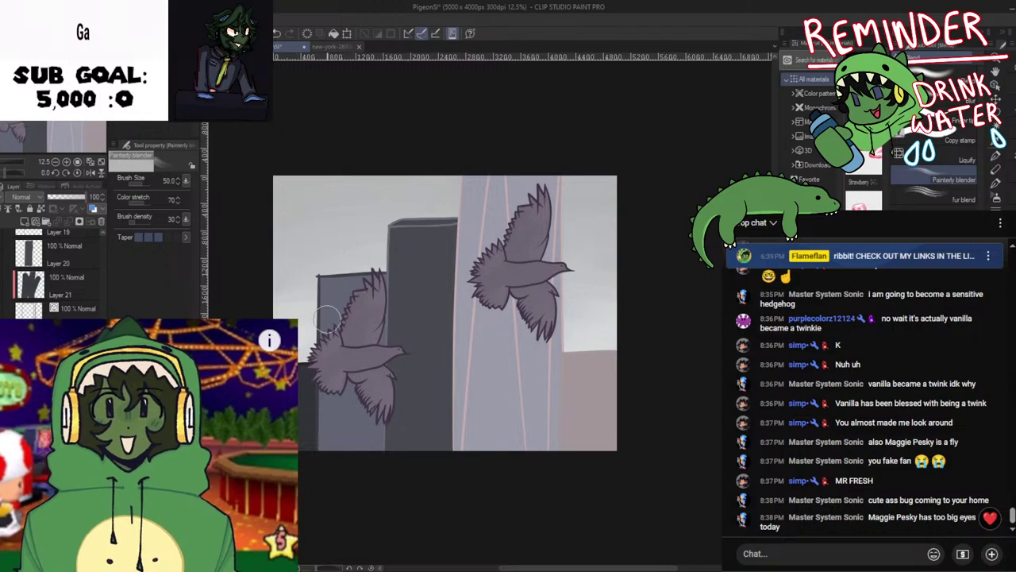
key("b")
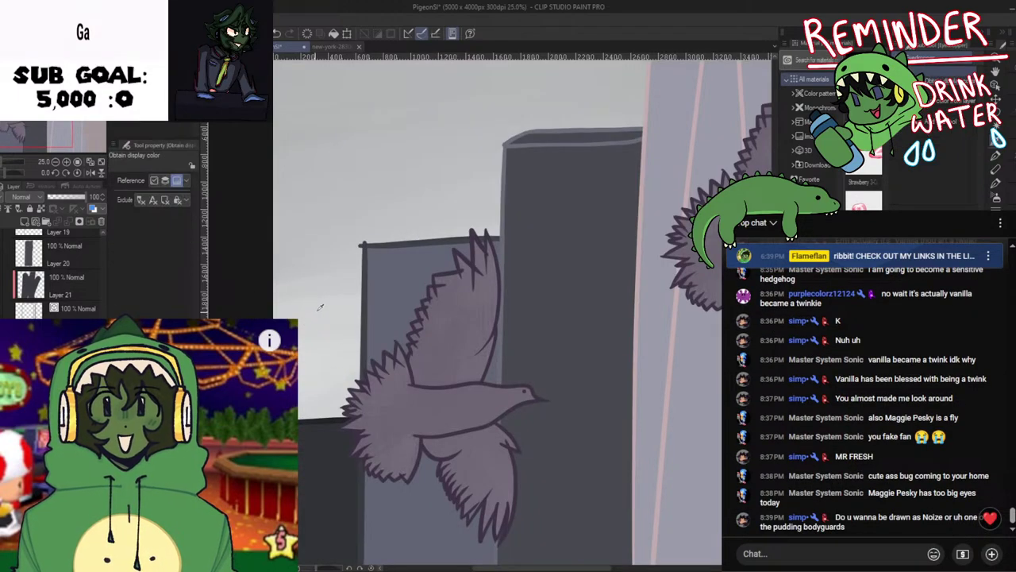
scroll(316, 312, "down", 1)
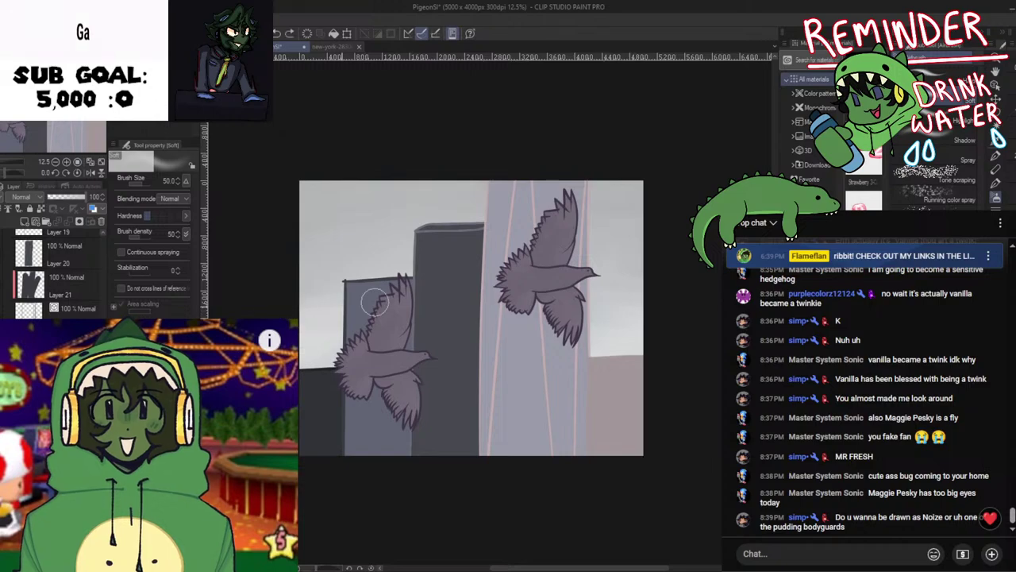
key("j")
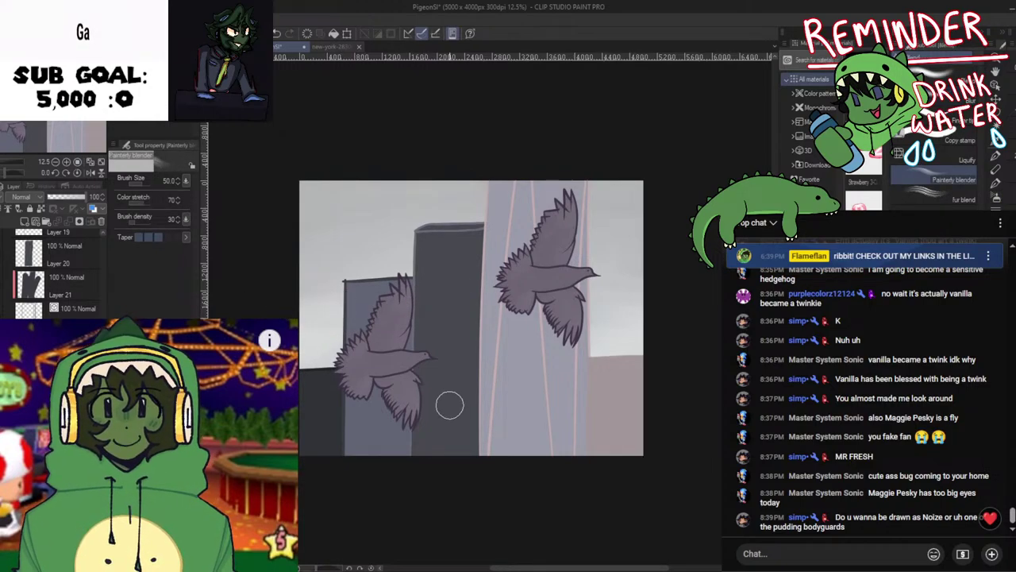
Check the composition mirrored, restore its orientation, and touch up the sky with a sampled grey using the Soft airbrush
key("h")
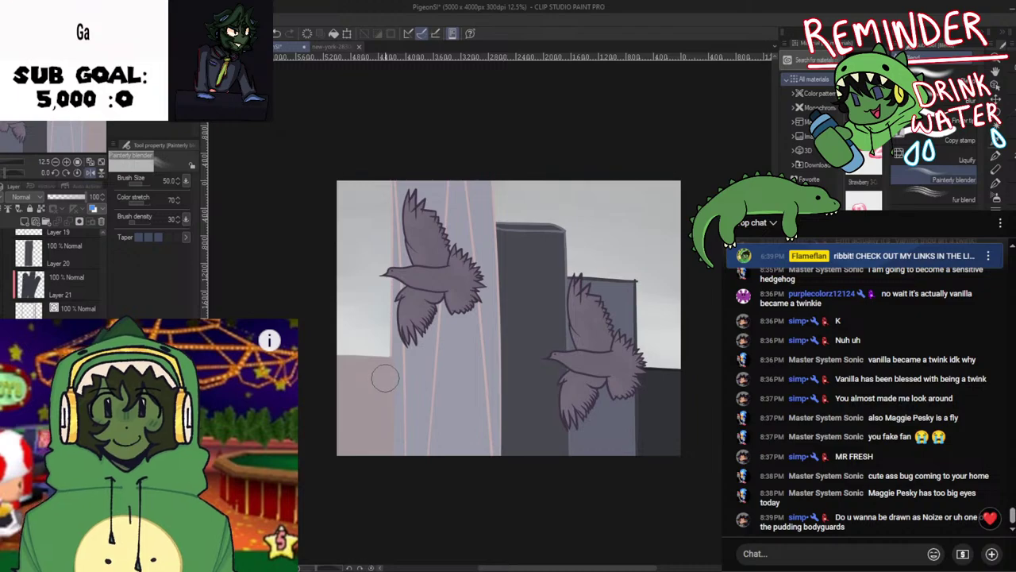
key("h")
key("i")
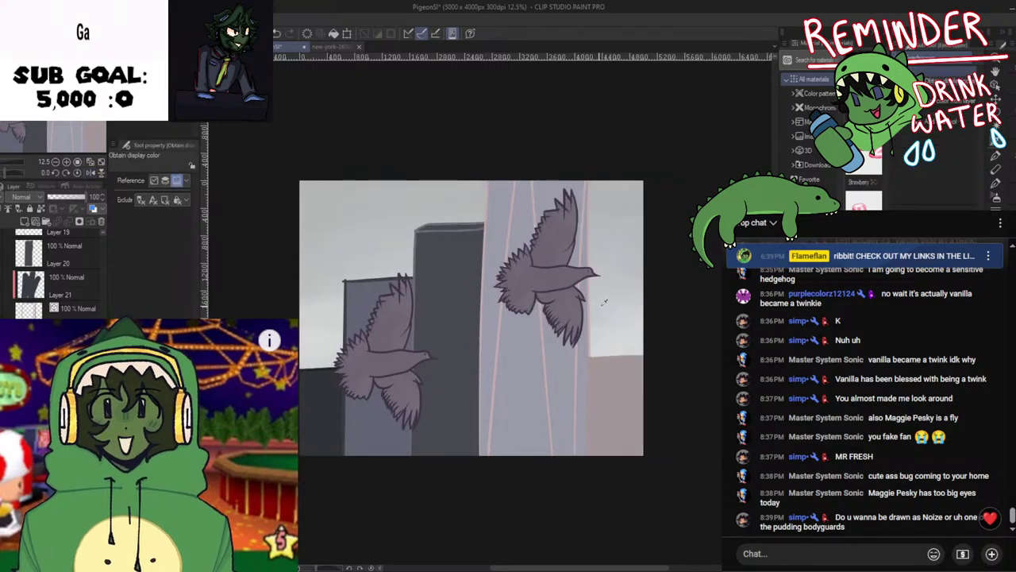
key("b")
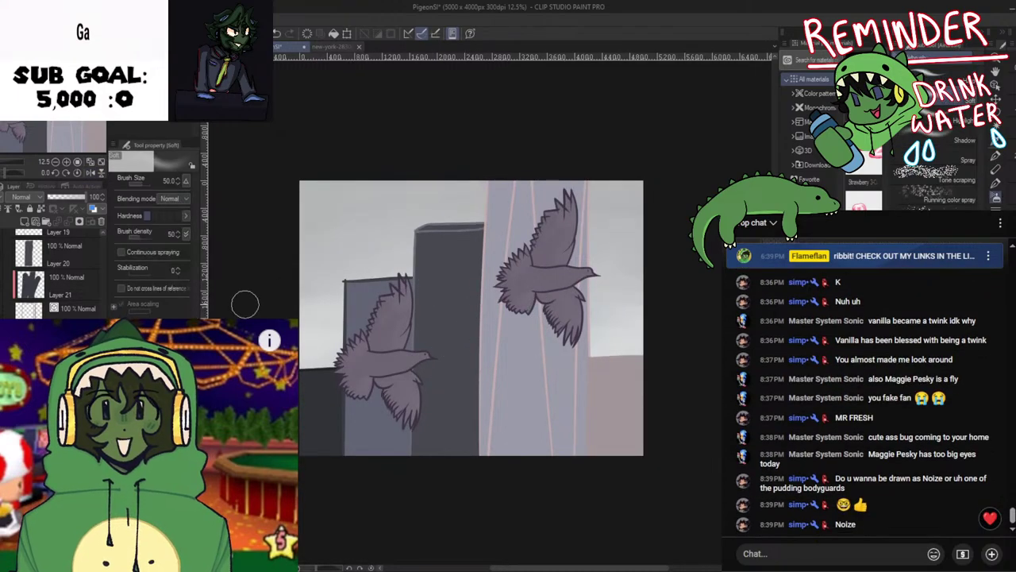
key("space")
left_click_drag(438, 356, 496, 368)
scroll(424, 351, "up", 2)
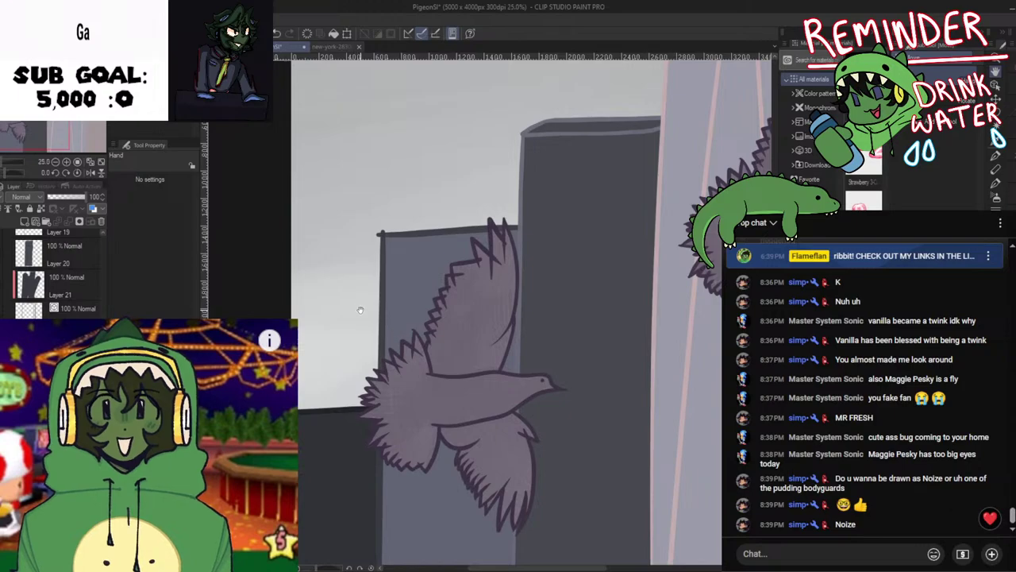
scroll(361, 309, "down", 5)
key("b")
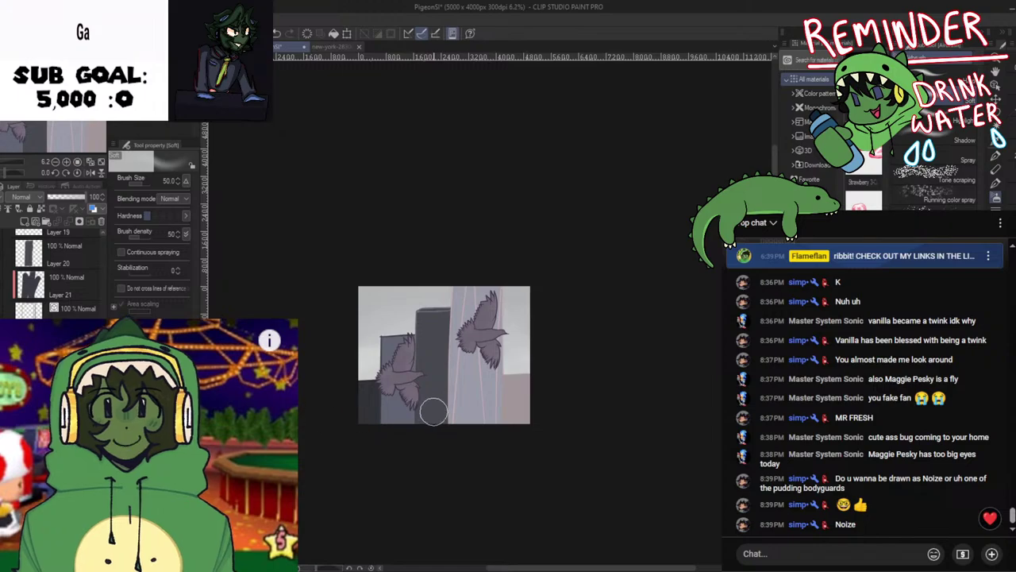
Blend the sky beside the left pigeon with the Painterly blender and save the pigeon painting
scroll(408, 393, "up", 2)
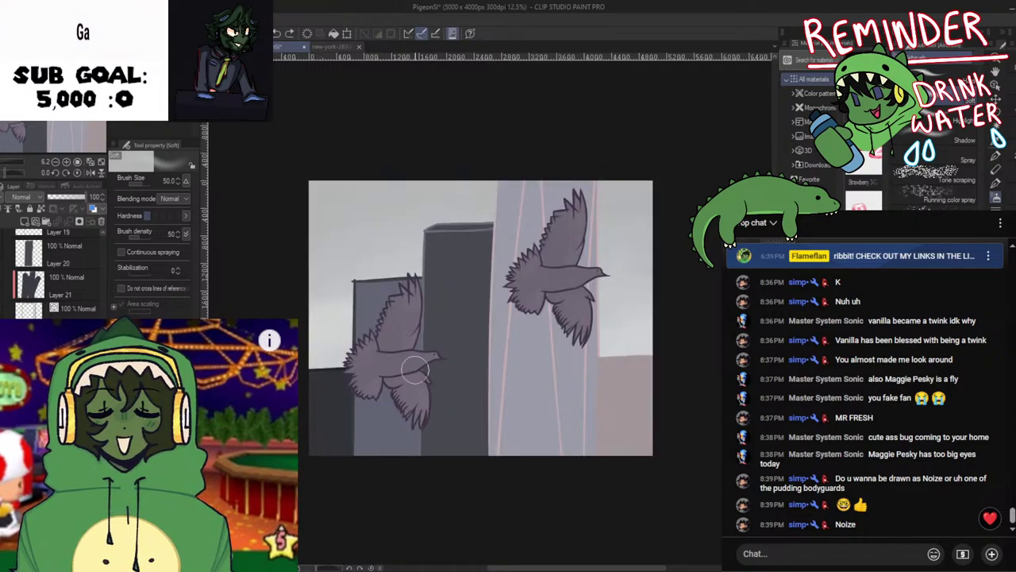
key("space")
scroll(366, 421, "down", 2)
left_click_drag(447, 361, 473, 385)
scroll(417, 405, "up", 1)
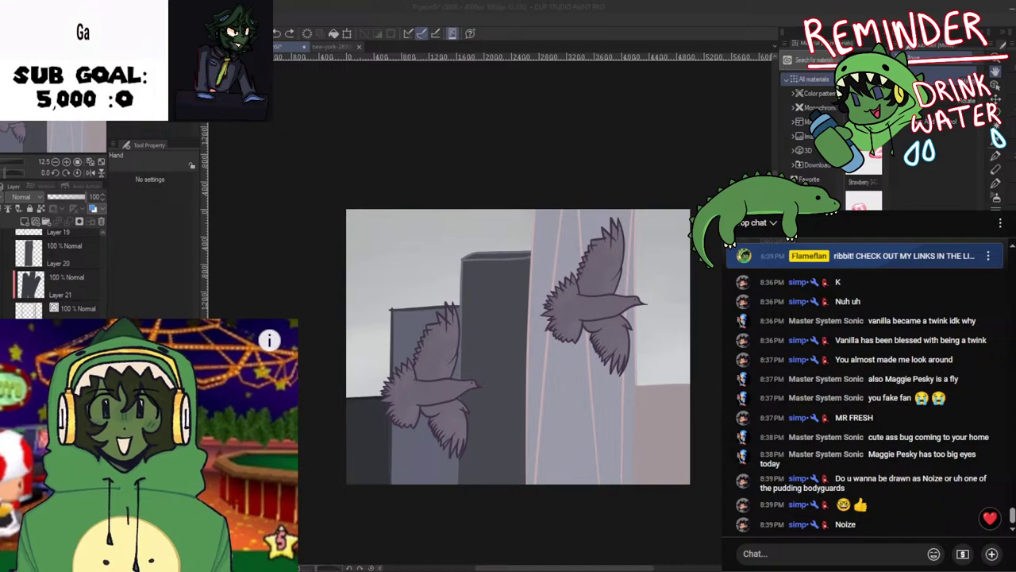
left_click(510, 505)
left_click_drag(363, 386, 391, 381)
scroll(392, 380, "up", 1)
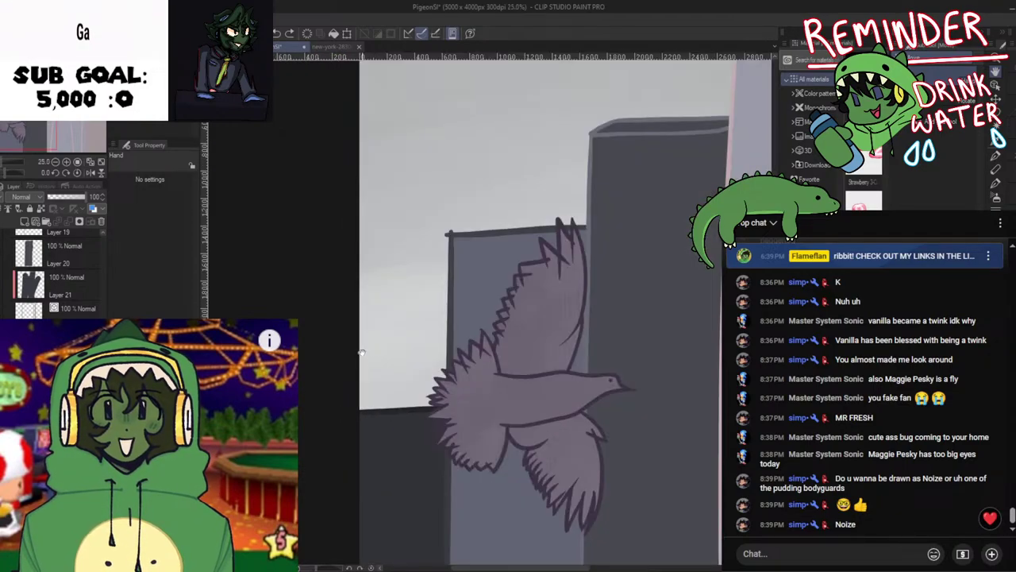
scroll(442, 350, "down", 1)
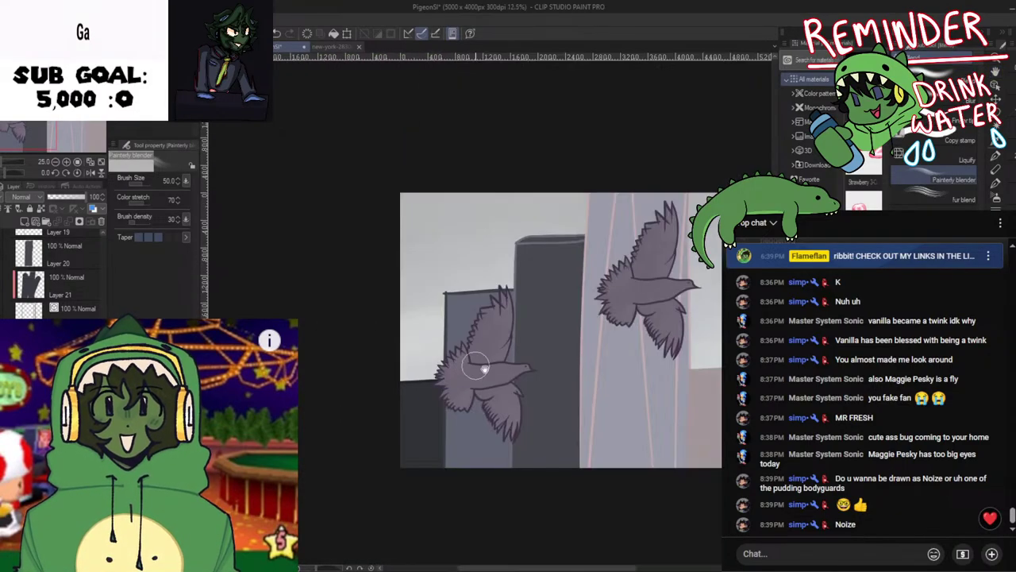
left_click_drag(490, 367, 390, 365)
key("j")
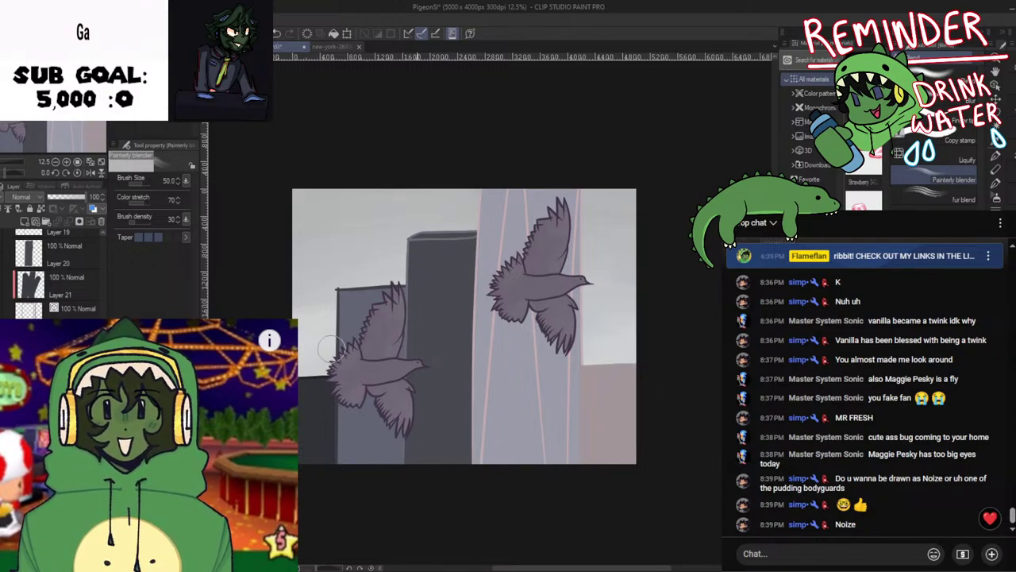
key("h")
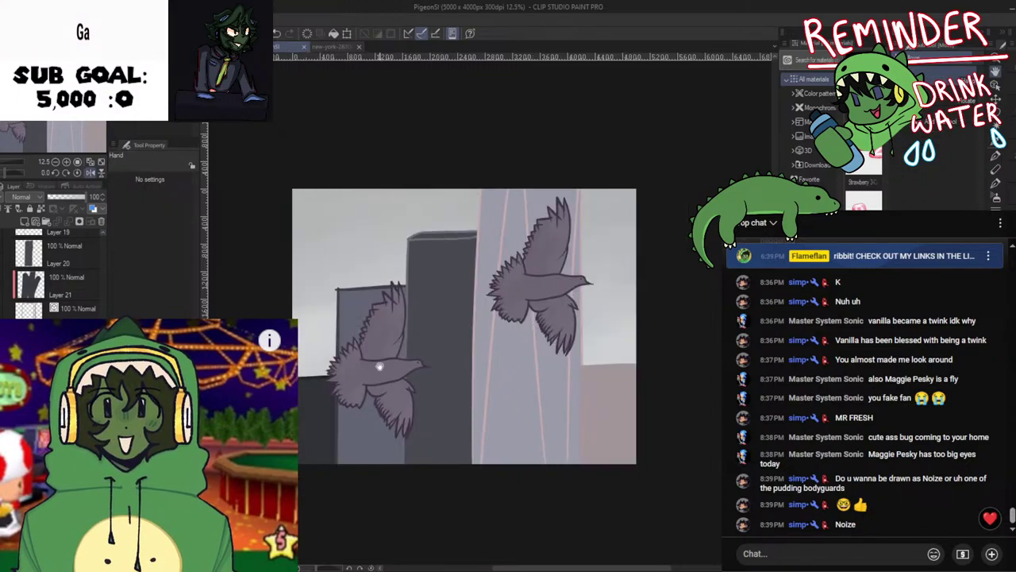
Airbrush more soft grey onto the clouds beside the left building and smooth it with the Painterly blender
scroll(344, 325, "up", 1)
key("b")
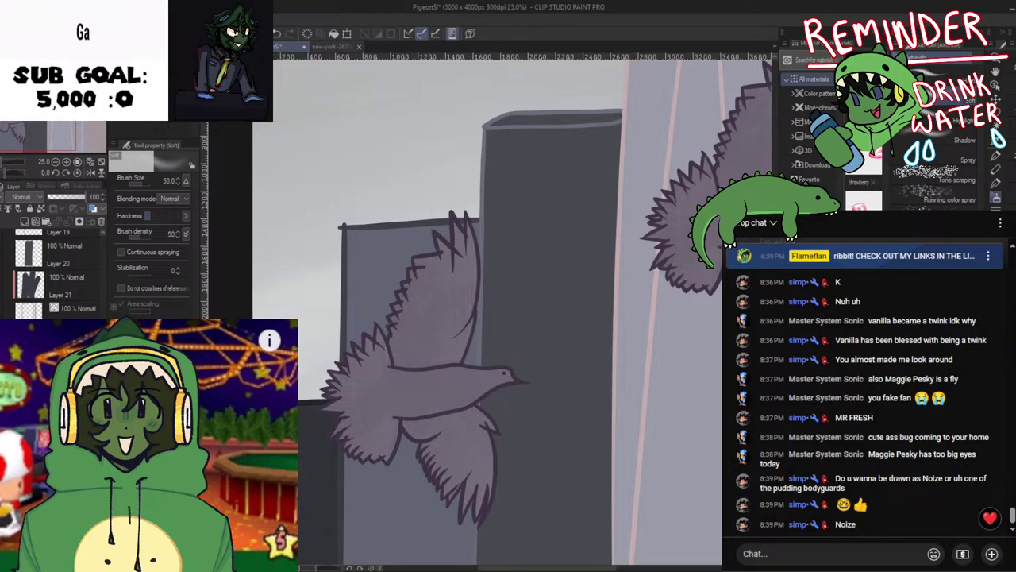
key("j")
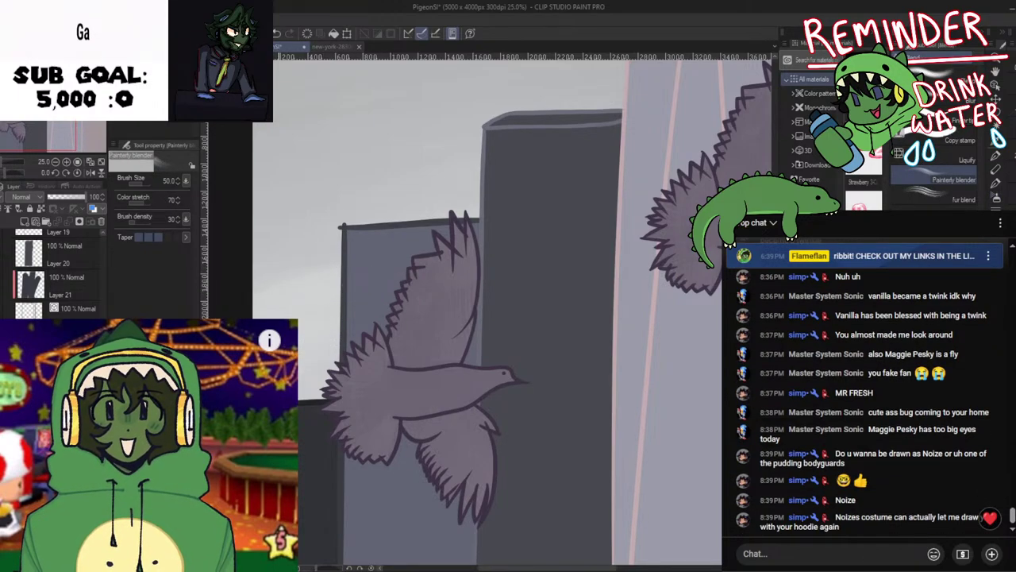
key("h")
scroll(307, 370, "down", 5)
scroll(411, 358, "up", 5)
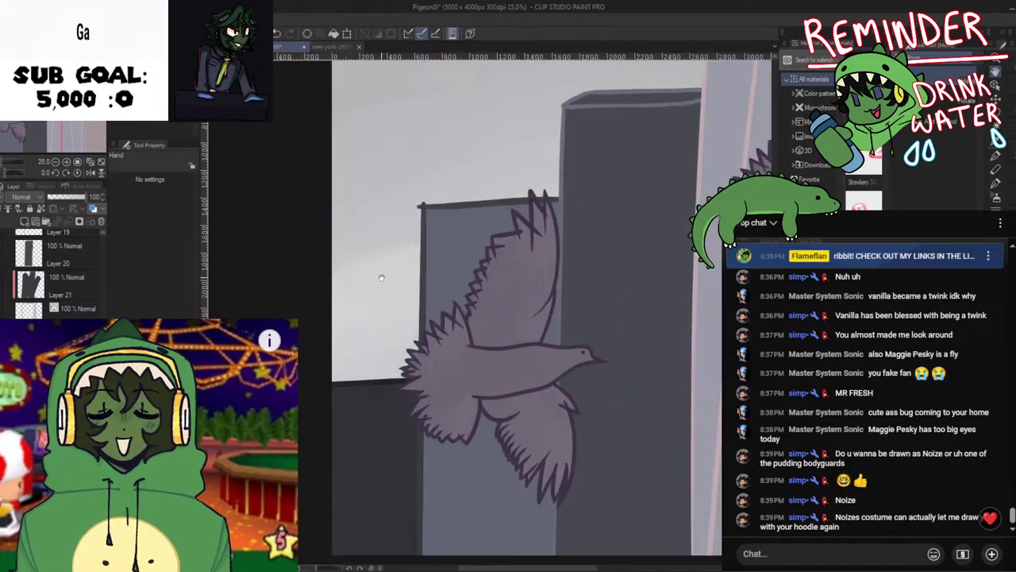
Sample the nearby cloud greys and soften the light cloud patch above the left pigeon's tail with the Soft airbrush
key("i")
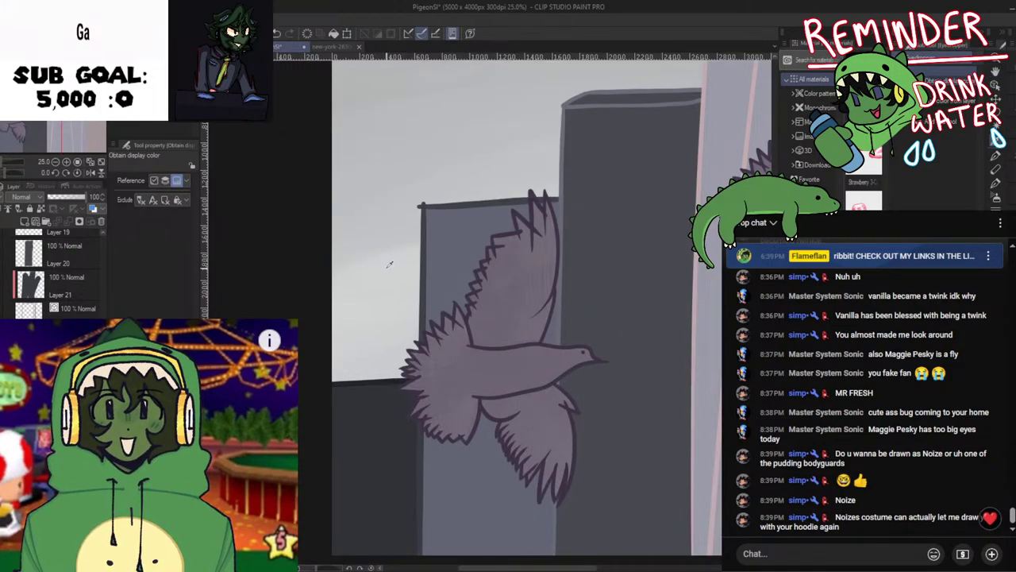
key("b")
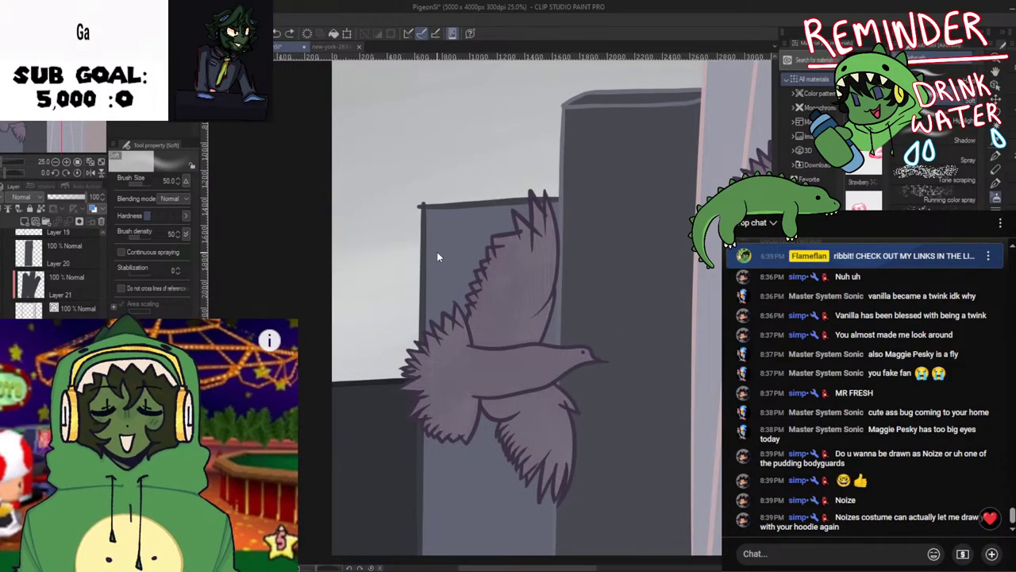
scroll(401, 387, "down", 3)
key("h")
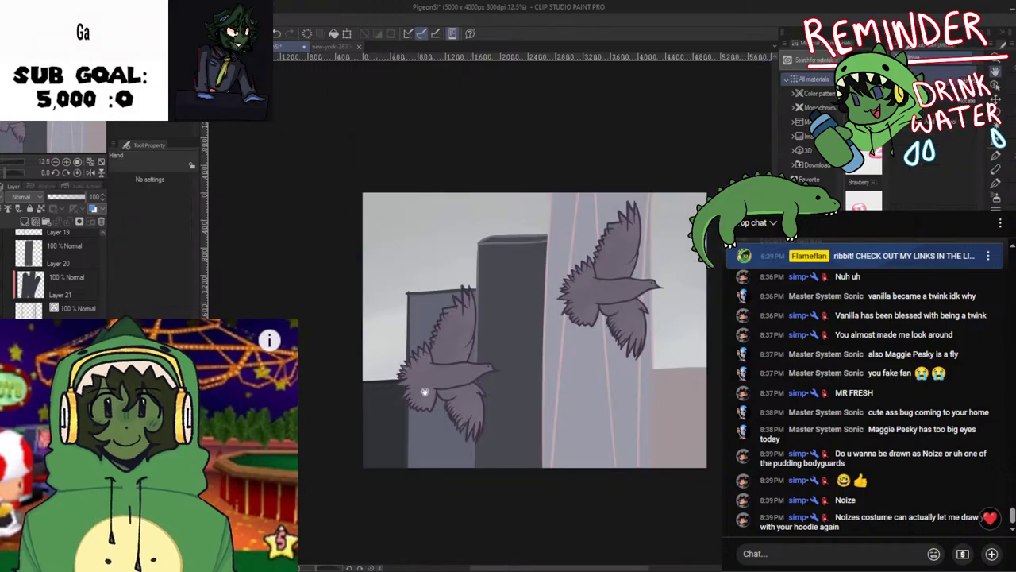
scroll(389, 326, "up", 3)
key("i")
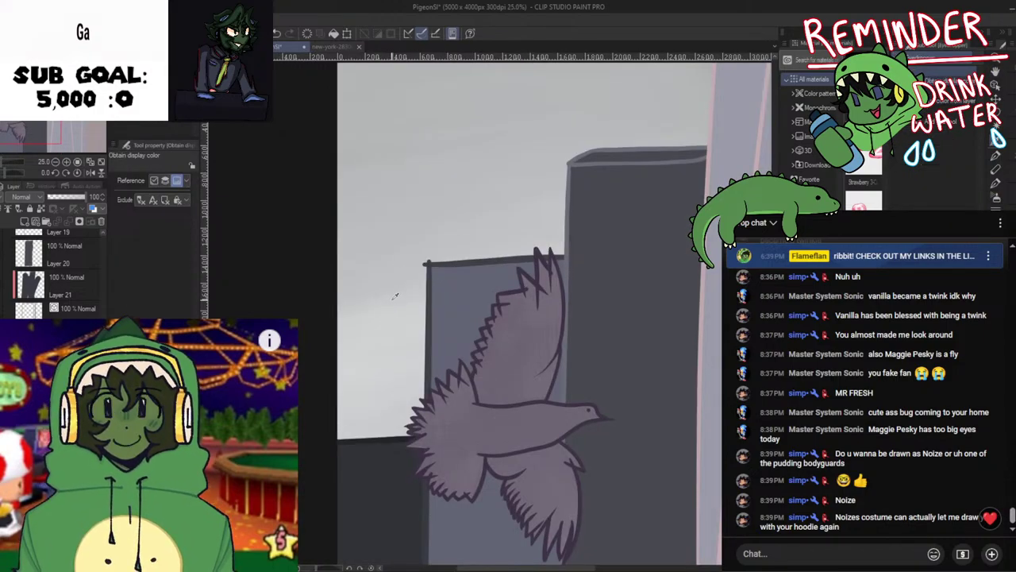
key("b")
scroll(394, 302, "down", 3)
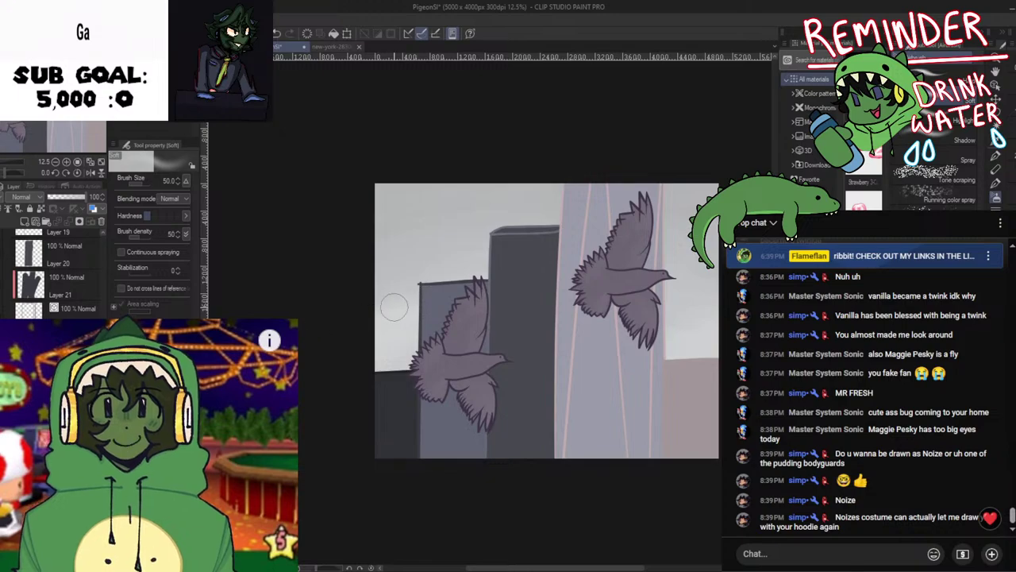
Smooth the retouched left part of the sky with the Painterly blender and save the painting
key("space")
left_click_drag(461, 347, 483, 321)
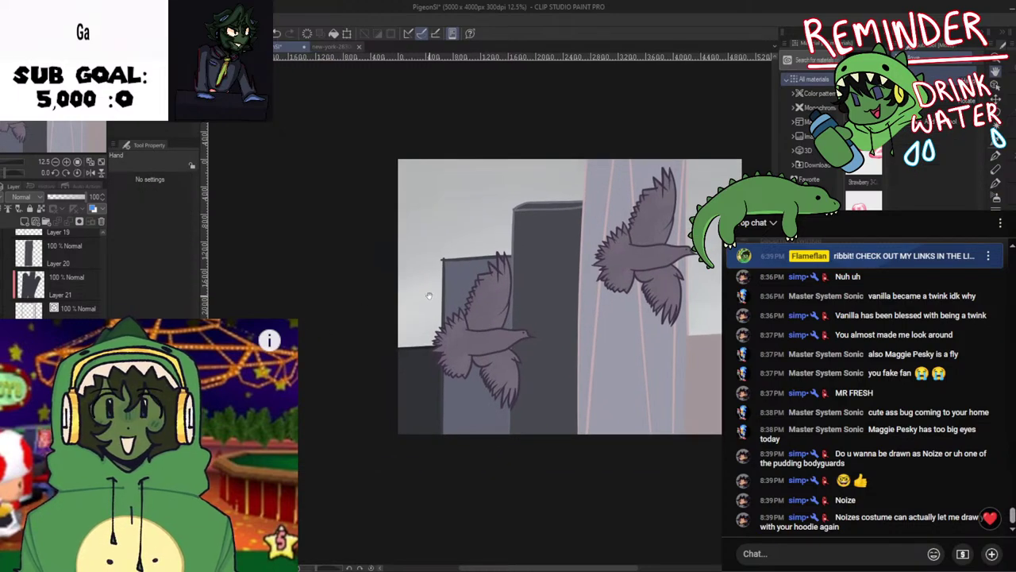
key("j")
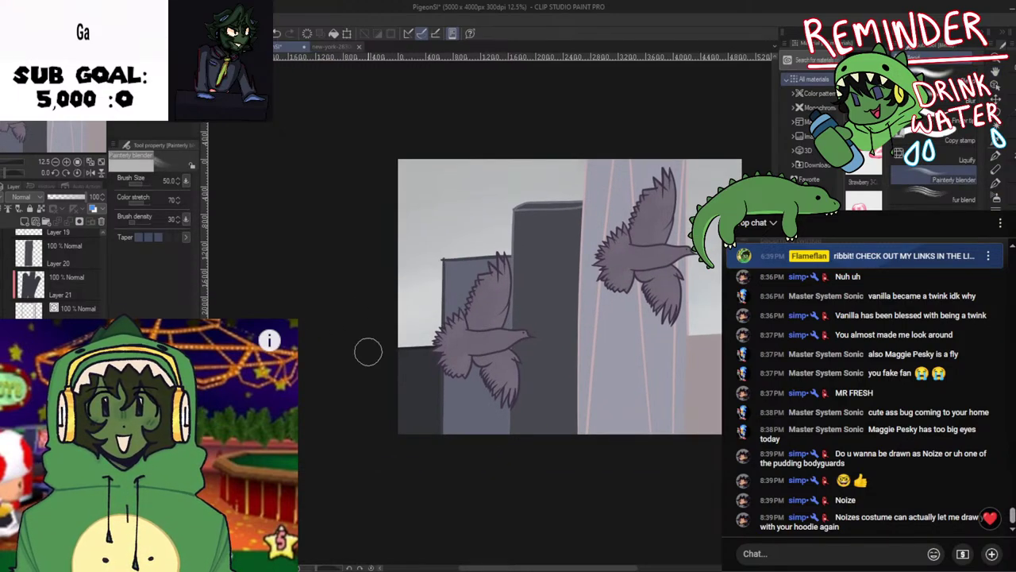
key("h")
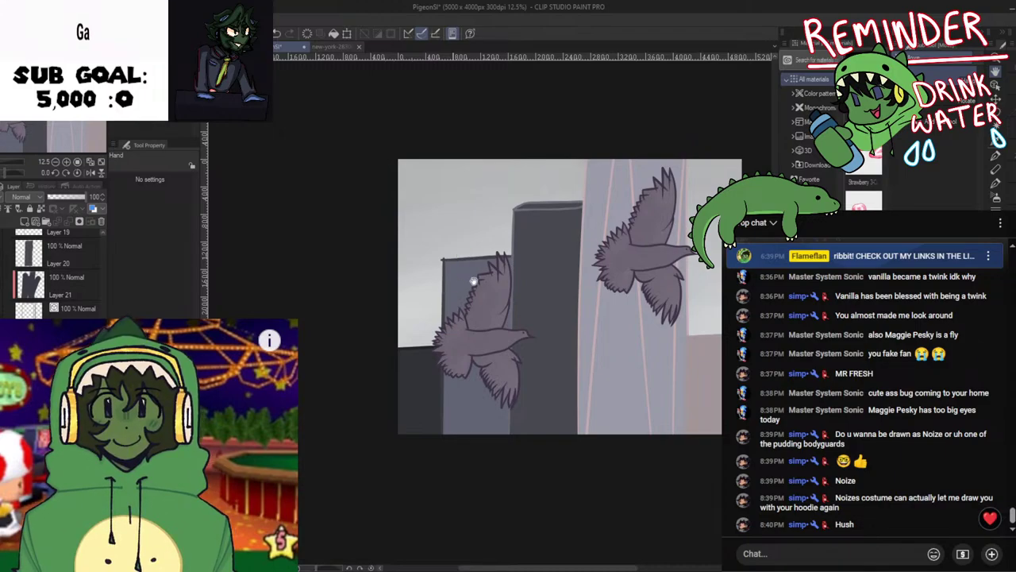
Examine both pigeons and the buildings behind them up close
scroll(478, 308, "down", 2)
scroll(629, 317, "up", 5)
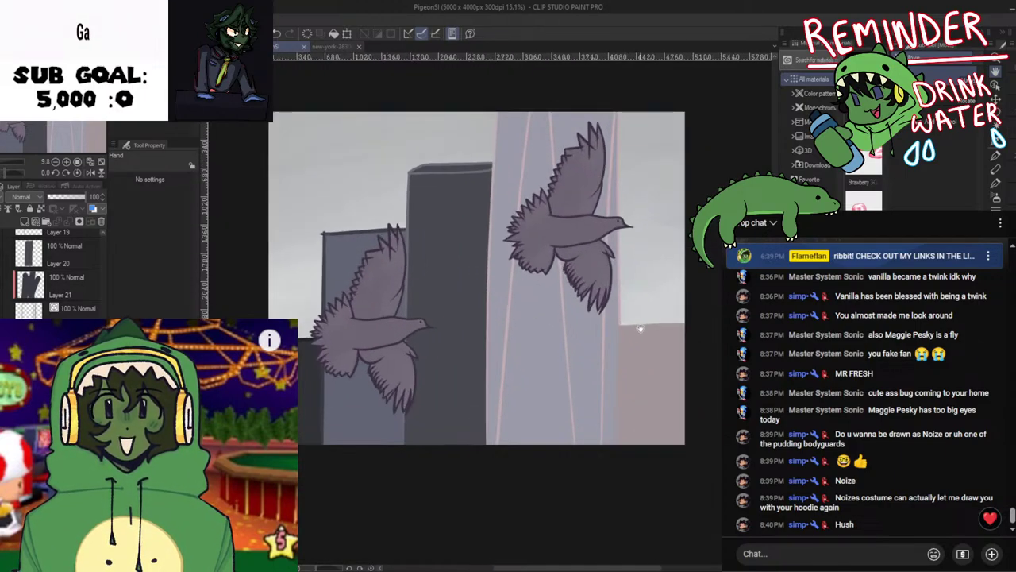
scroll(578, 290, "up", 2)
scroll(582, 292, "down", 2)
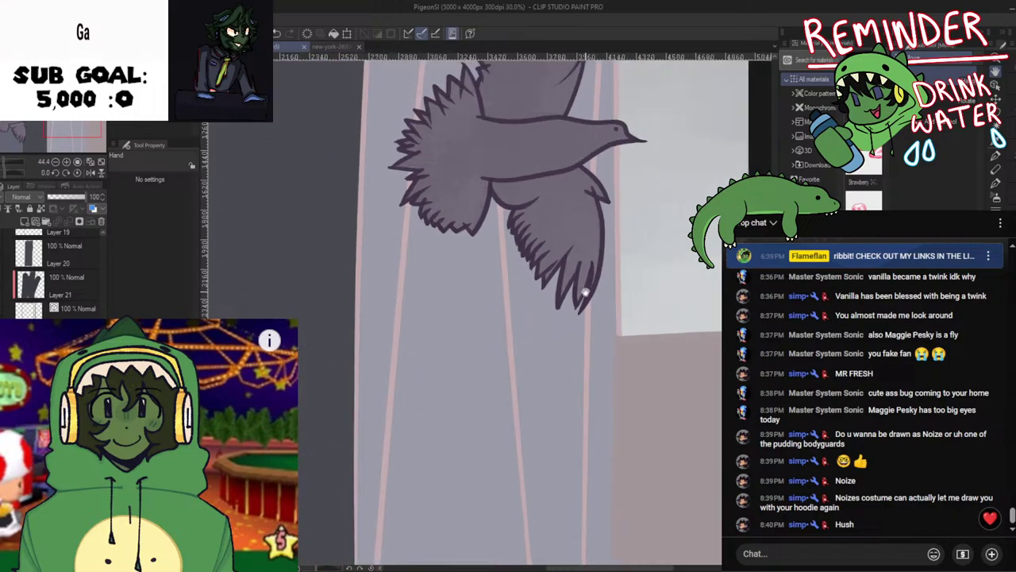
scroll(584, 293, "down", 1)
scroll(429, 296, "down", 1)
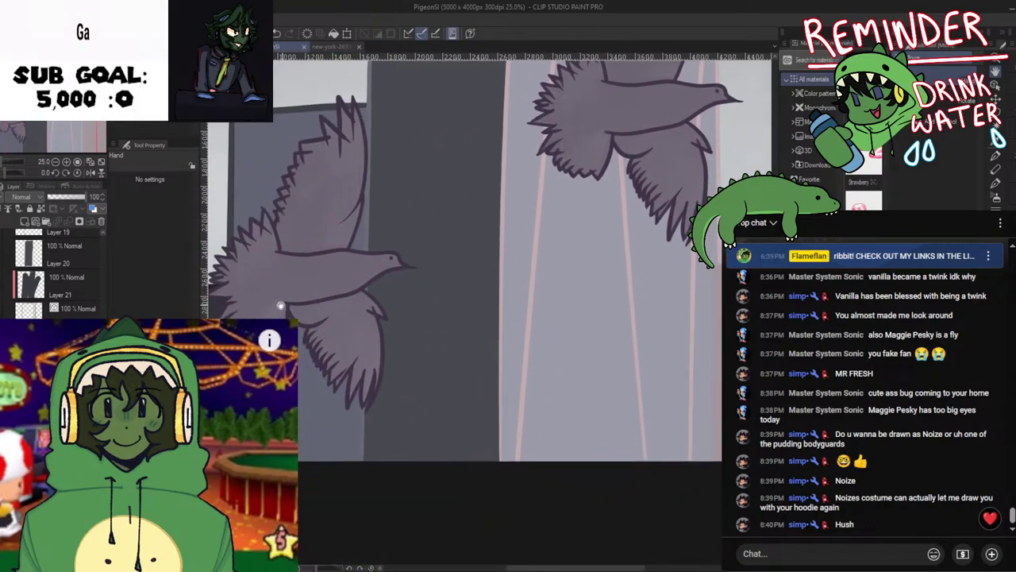
Look through the layers inside Folder 4 Copy and its subfolders Folder 2 Copy and Folder 3 Copy
scroll(48, 278, "up", 4)
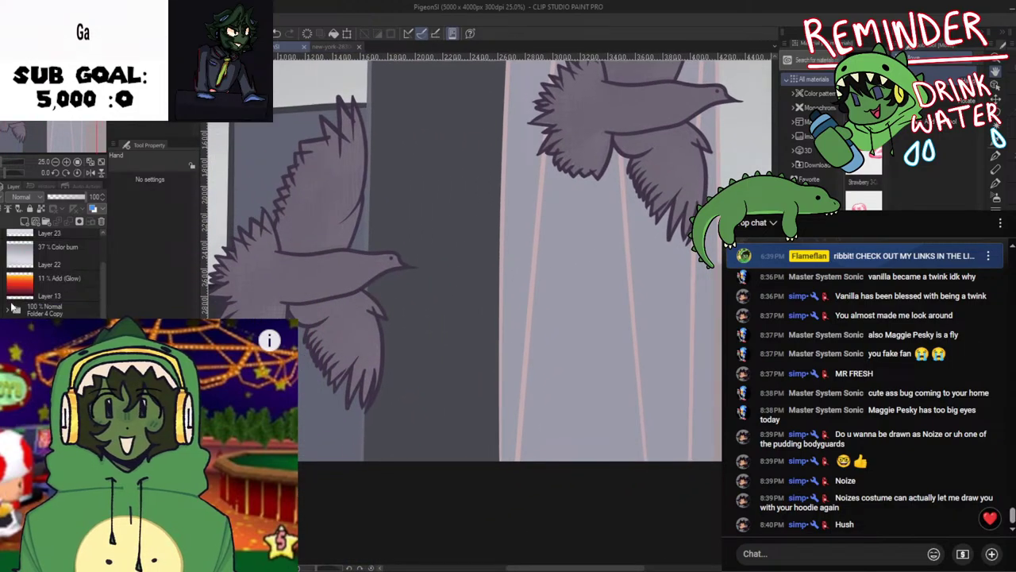
left_click(7, 312)
scroll(10, 314, "down", 2)
left_click(16, 286)
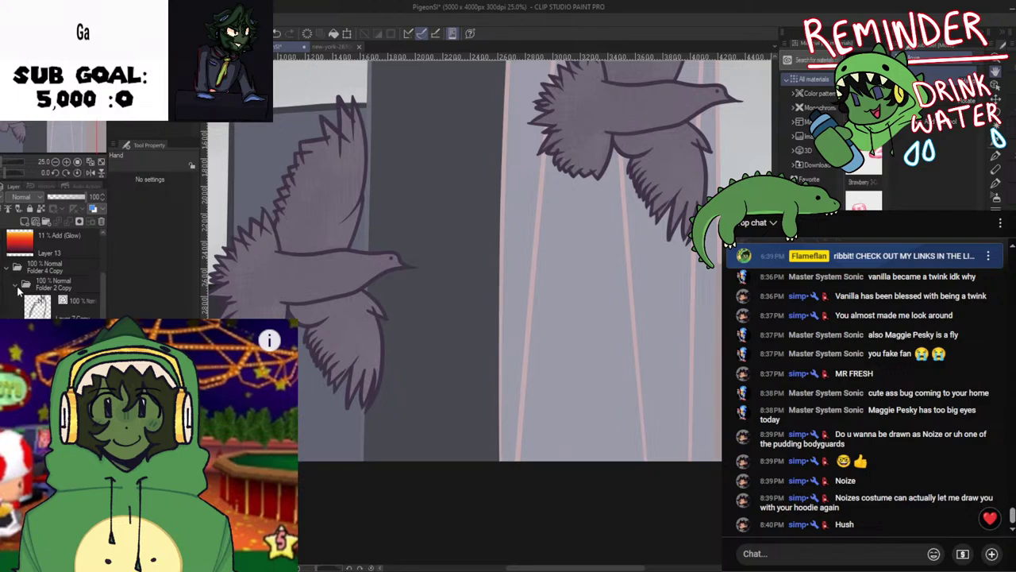
left_click(17, 284)
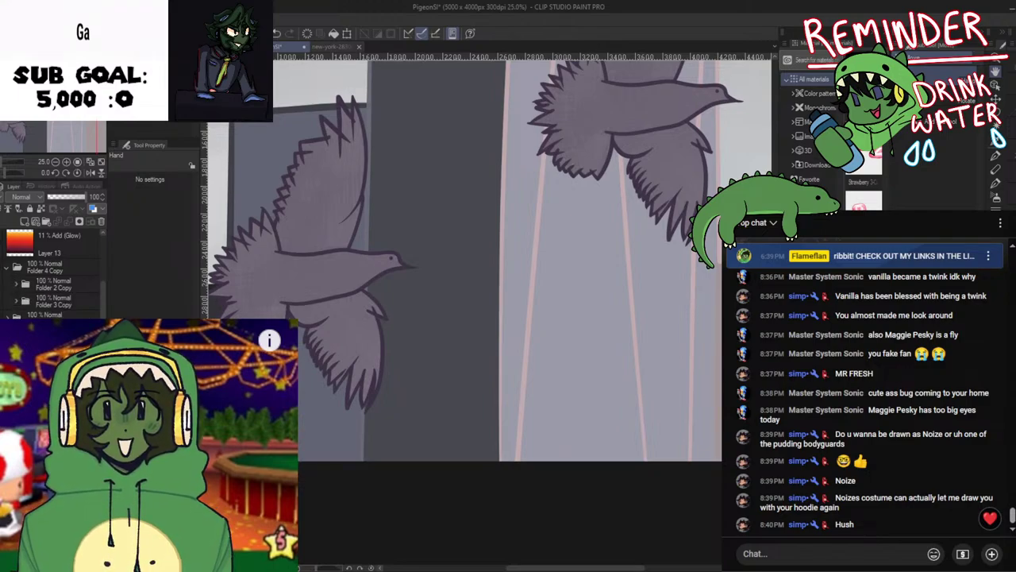
left_click(17, 301)
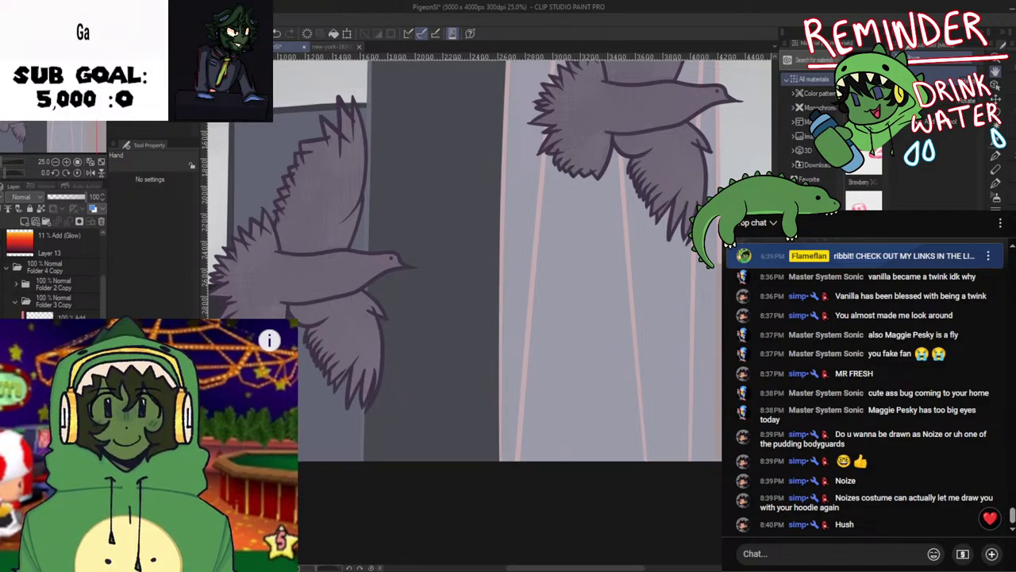
left_click_drag(257, 270, 226, 318)
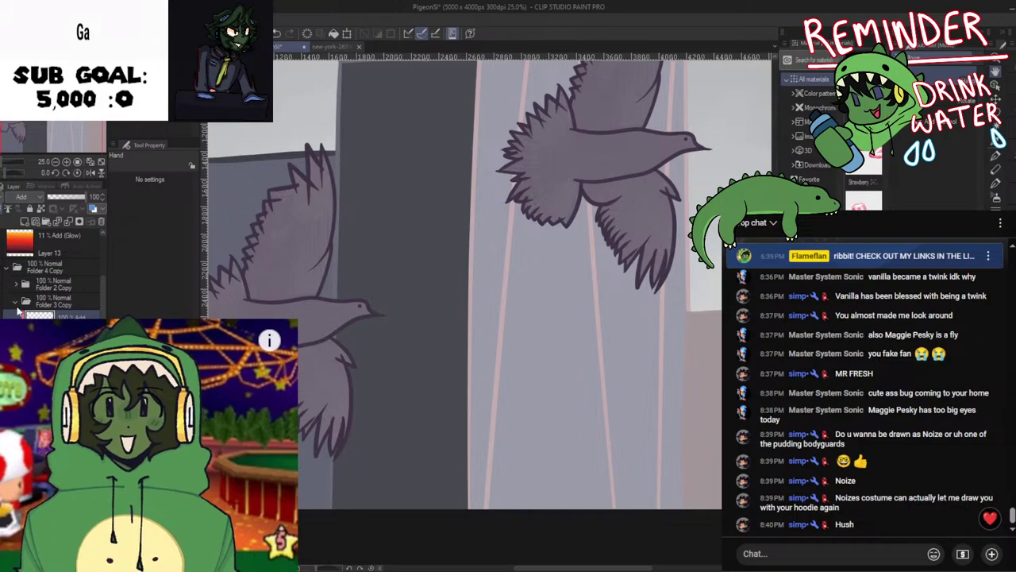
left_click(16, 301)
left_click(7, 268)
scroll(31, 272, "up", 4)
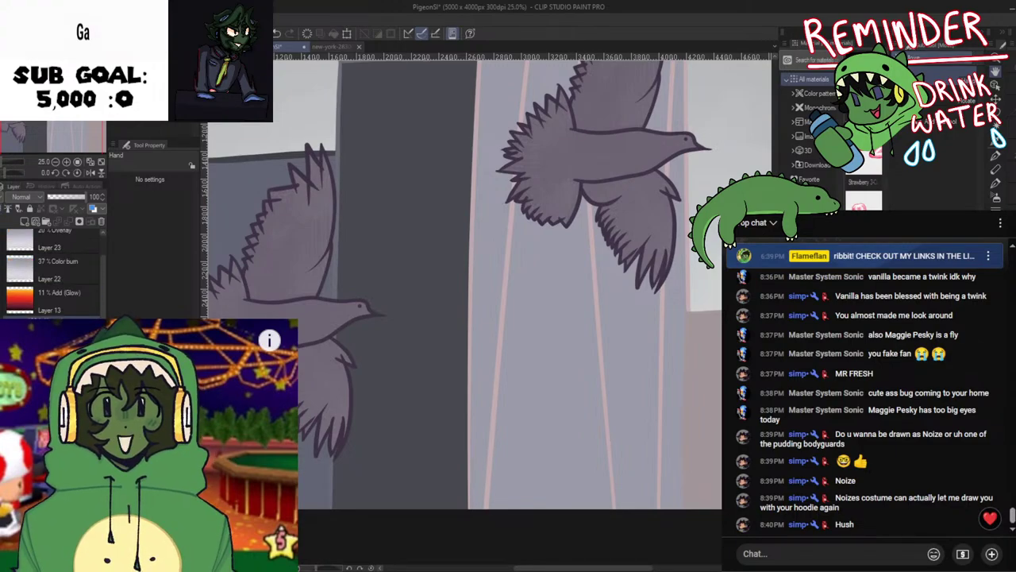
Bring the whole pigeon painting into view and save it
scroll(492, 313, "down", 4)
left_click_drag(491, 314, 517, 309)
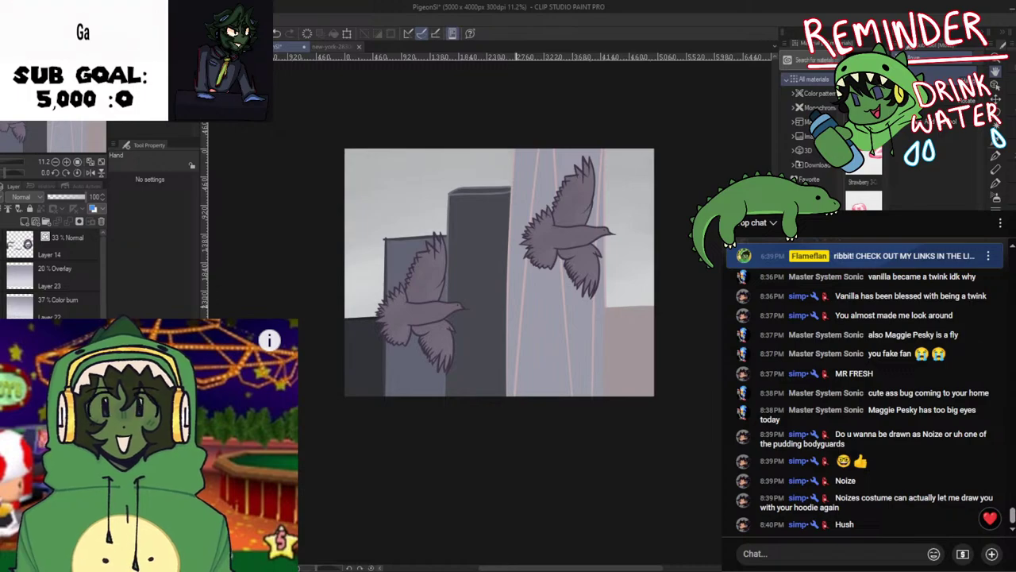
key("ctrl+s")
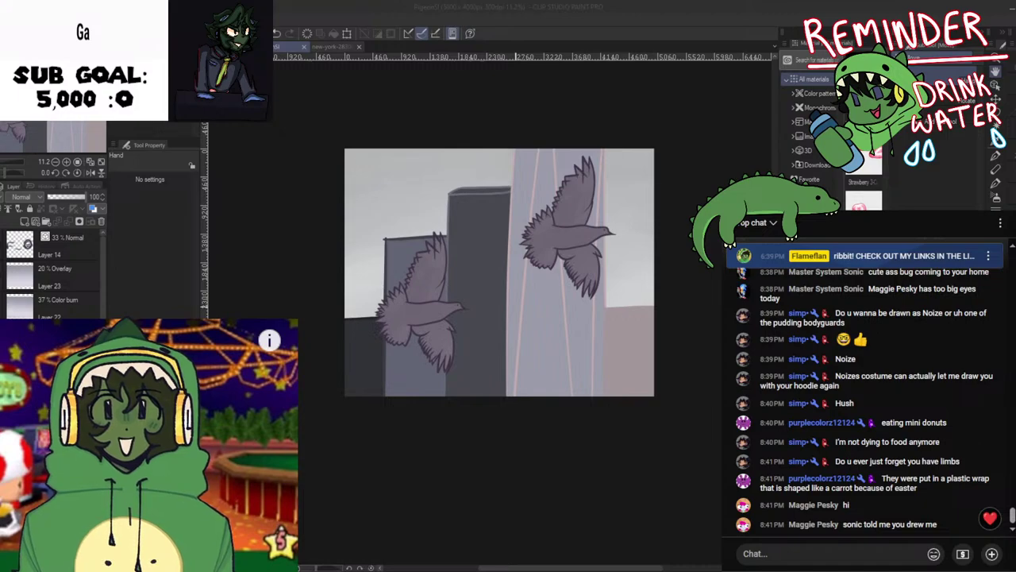
Look over the four-armed bug girl sketch in its doodle file and close that file
left_click(129, 164)
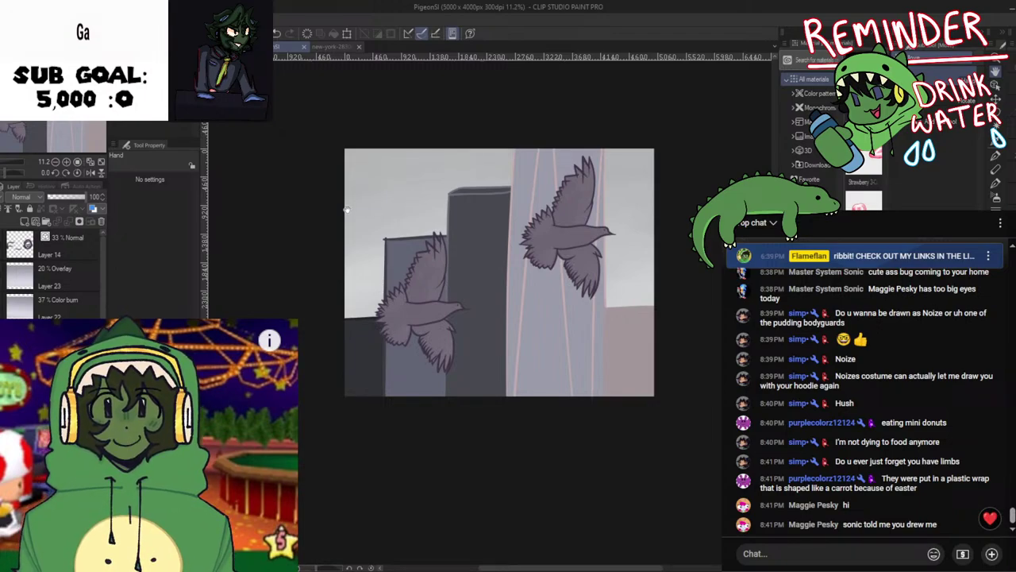
scroll(326, 198, "up", 1)
left_click_drag(325, 199, 481, 250)
scroll(479, 212, "down", 1)
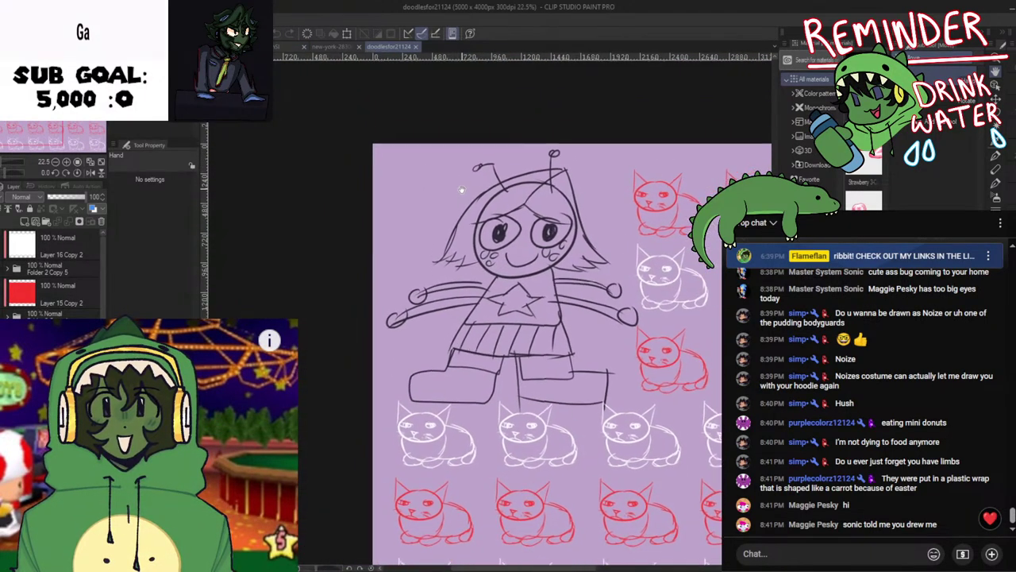
scroll(445, 94, "up", 1)
left_click_drag(445, 95, 414, 59)
left_click(415, 48)
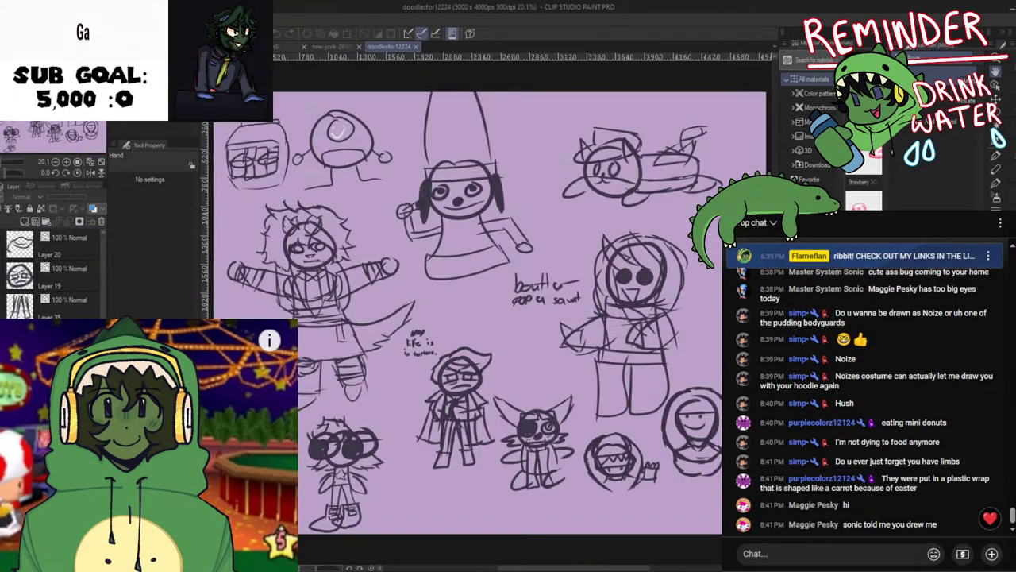
Examine the small big-eyed star-shirt character in the doodlesfor12224 file and close the file
scroll(381, 407, "up", 2)
left_click_drag(381, 407, 558, 208)
scroll(493, 312, "up", 1)
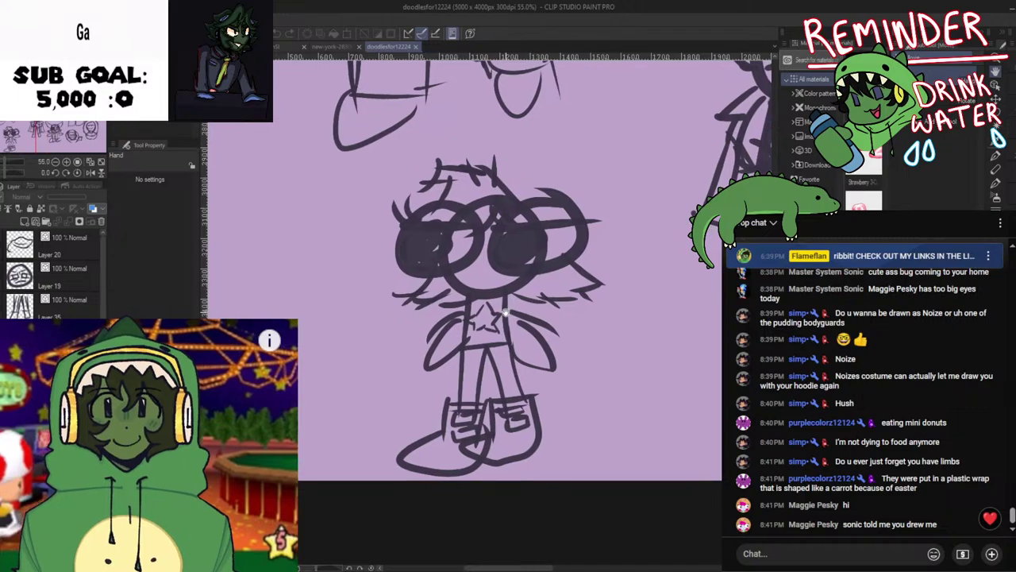
left_click(417, 48)
View the bunny-eared character sketch with Easter eggs and return to the PigeonSI painting
left_click(238, 47)
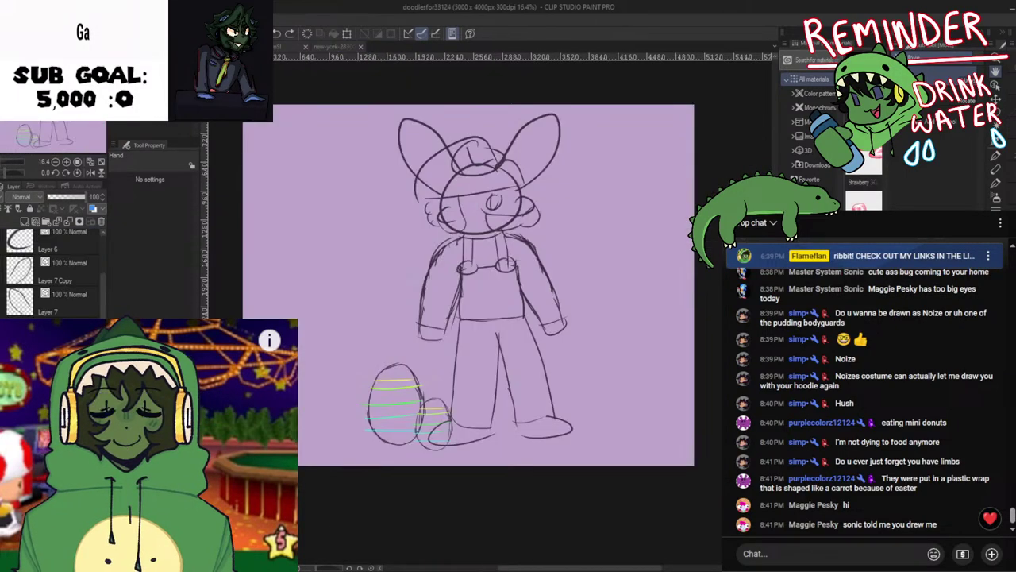
left_click(285, 49)
scroll(507, 247, "up", 4)
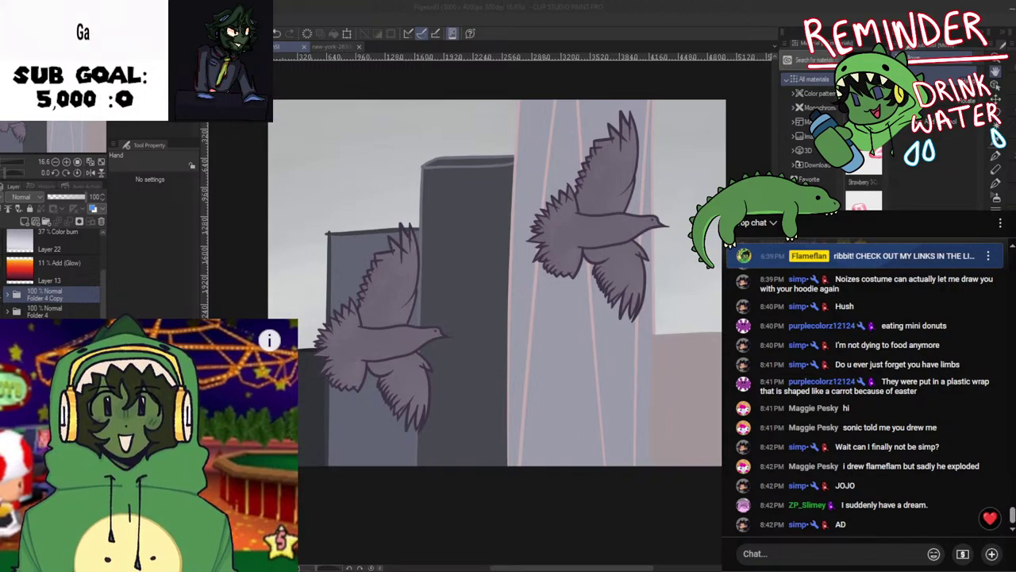
Check the pigeons up close with the canvas flipped horizontally, restore the orientation, and review the whole composition
left_click(572, 407)
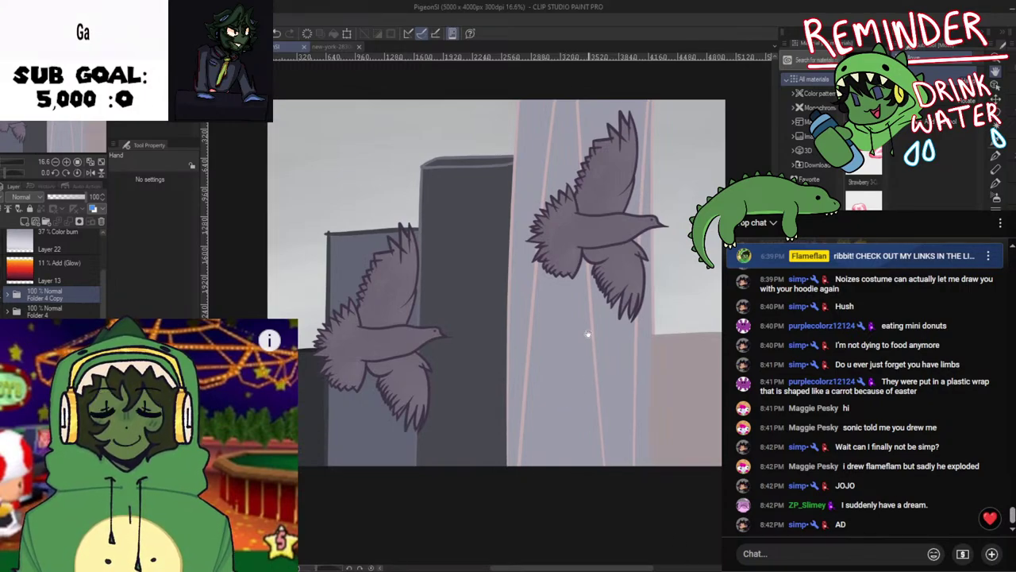
scroll(405, 331, "up", 3)
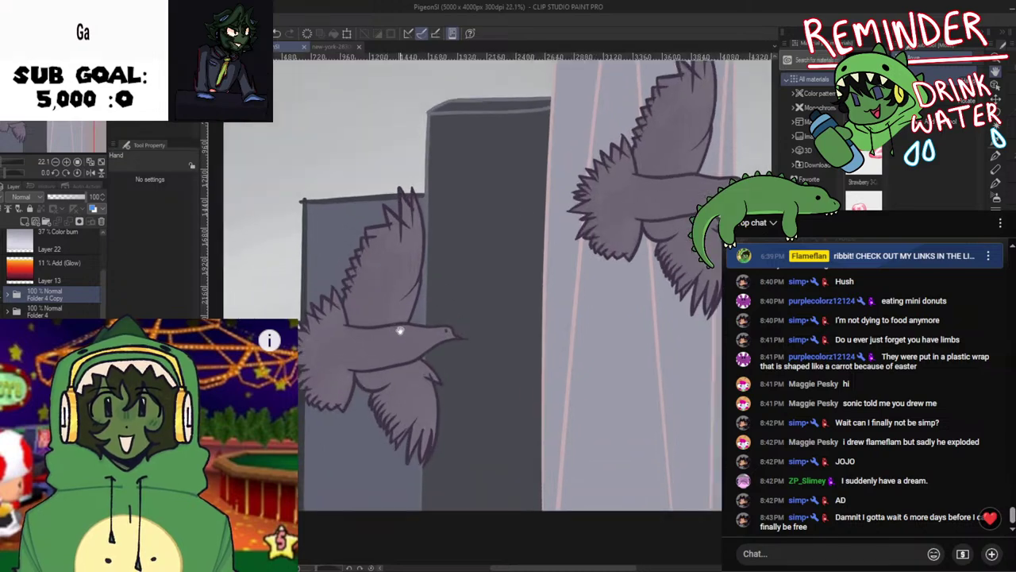
key("h")
scroll(400, 331, "up", 2)
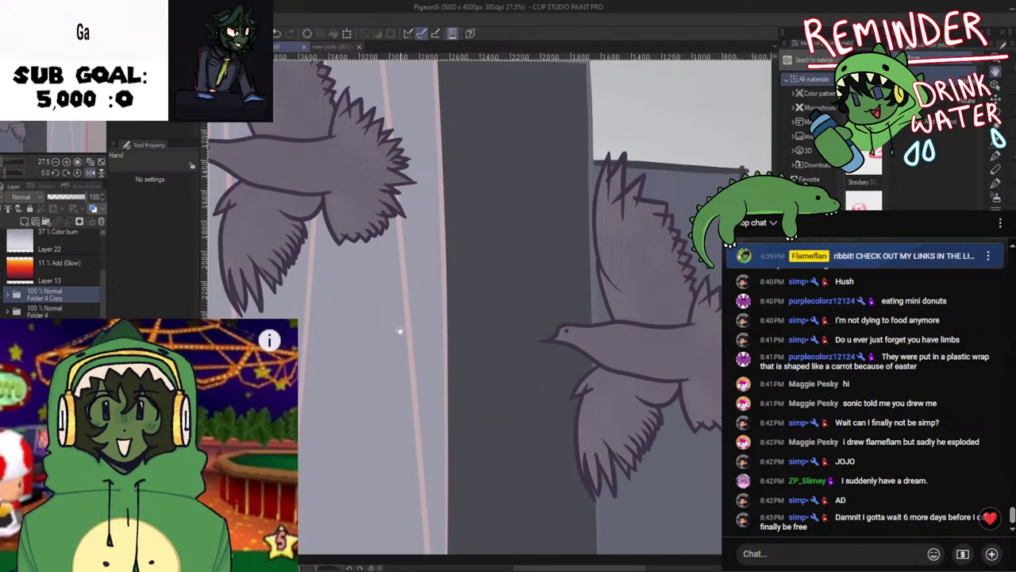
key("h")
scroll(399, 330, "up", 1)
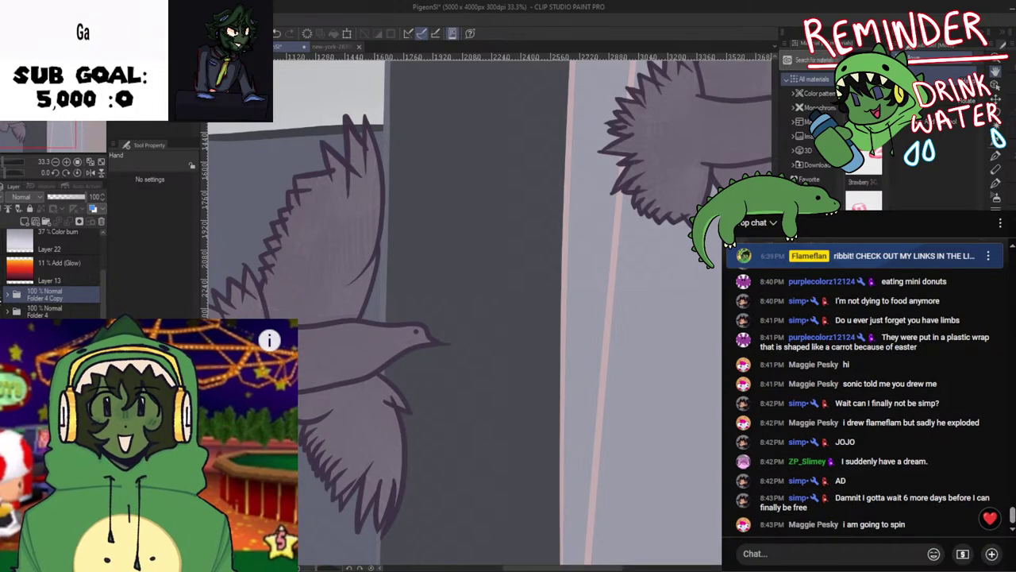
scroll(465, 358, "down", 4)
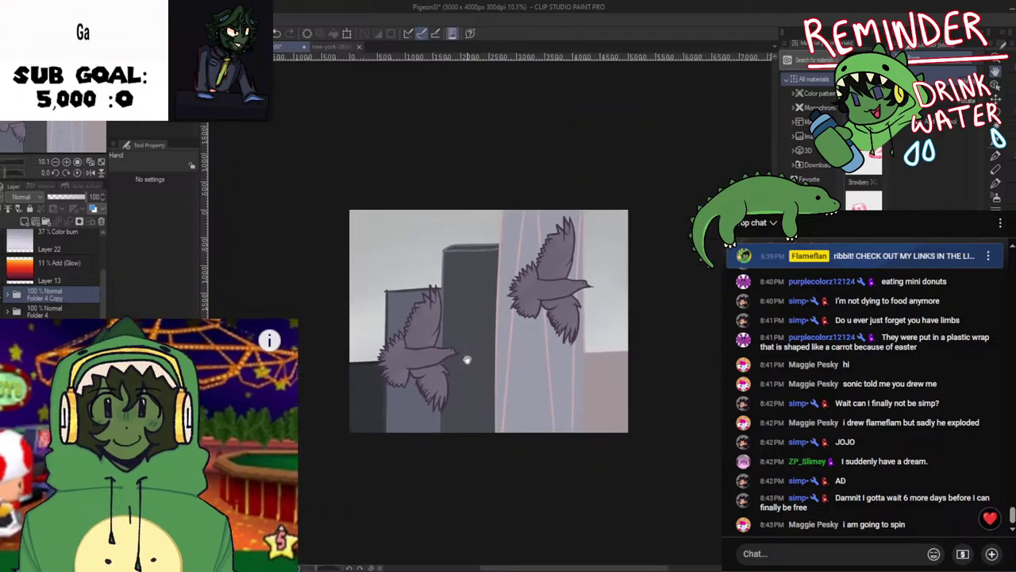
scroll(471, 341, "up", 2)
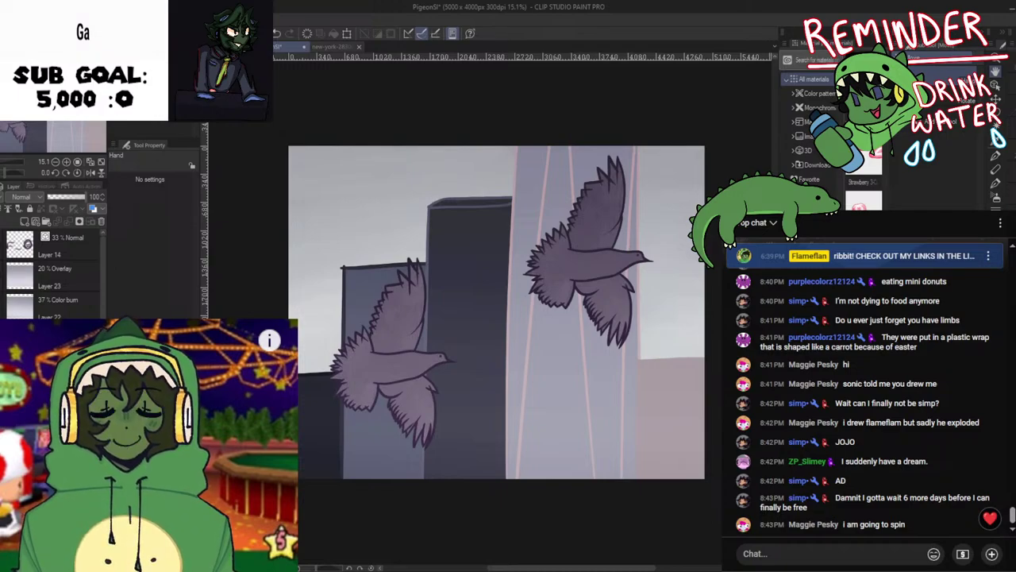
Set the opacity of the Overlay Layer 23 to 21% and of the Color burn Layer 22 to 30%
left_click(17, 273)
left_click(78, 196)
mouse_move(59, 196)
left_mouse_down()
mouse_move(39, 198)
mouse_move(56, 198)
left_mouse_up()
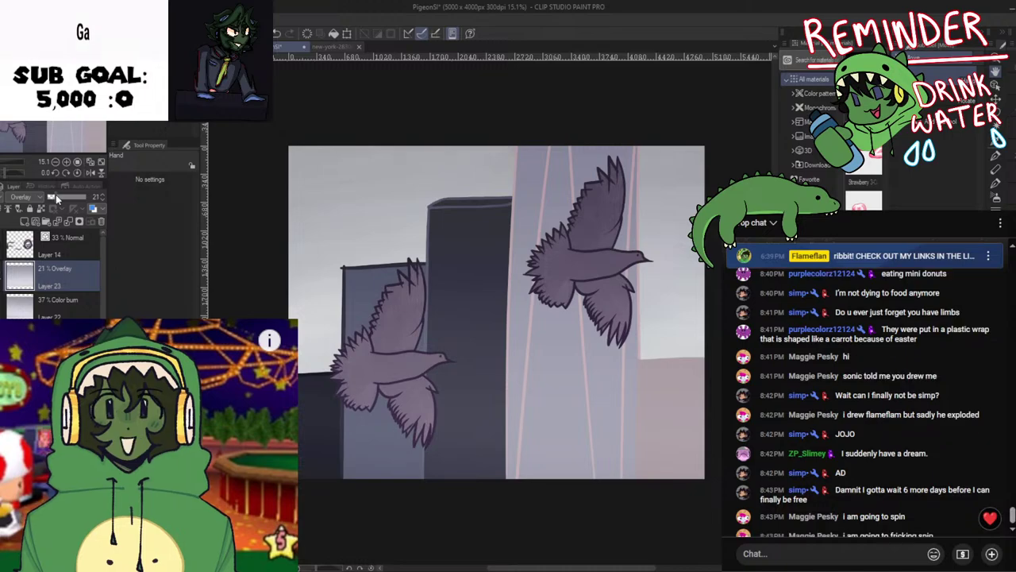
left_click(55, 300)
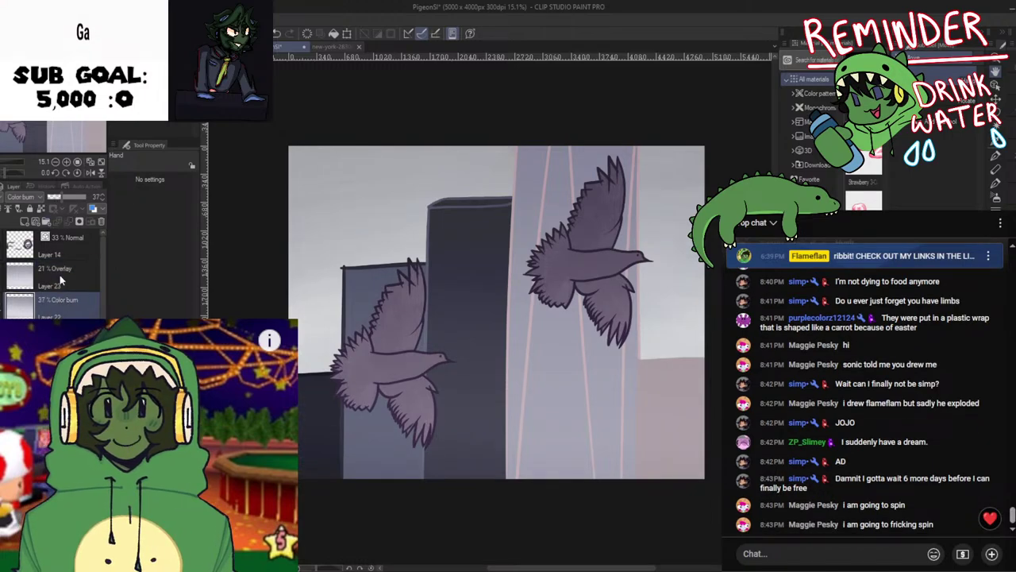
left_click(56, 198)
left_click_drag(59, 198, 59, 198)
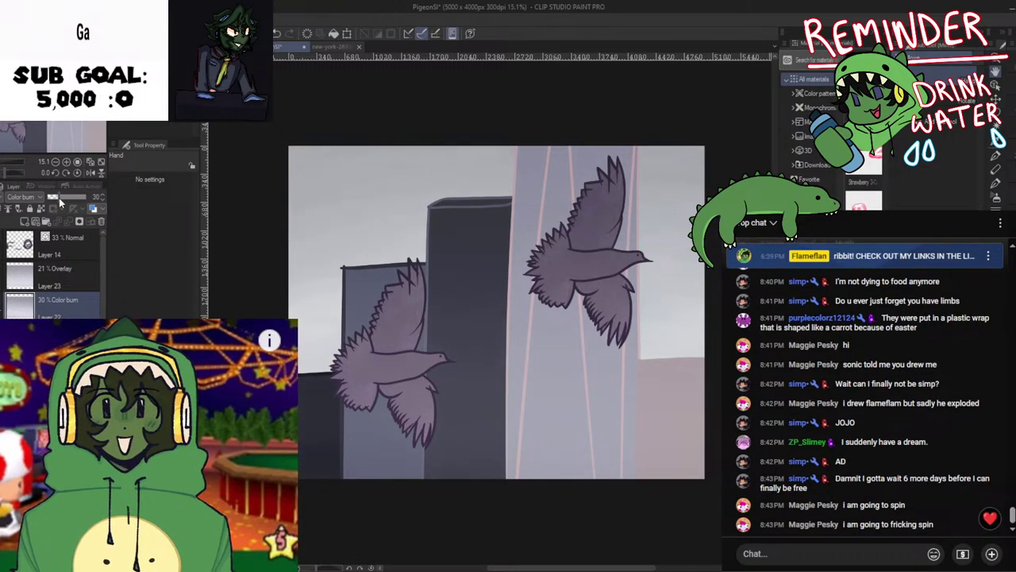
Review the adjusted colours up close and across the whole painting, and look through the layer list
scroll(612, 295, "up", 4)
left_click_drag(580, 305, 596, 284)
scroll(597, 279, "down", 1)
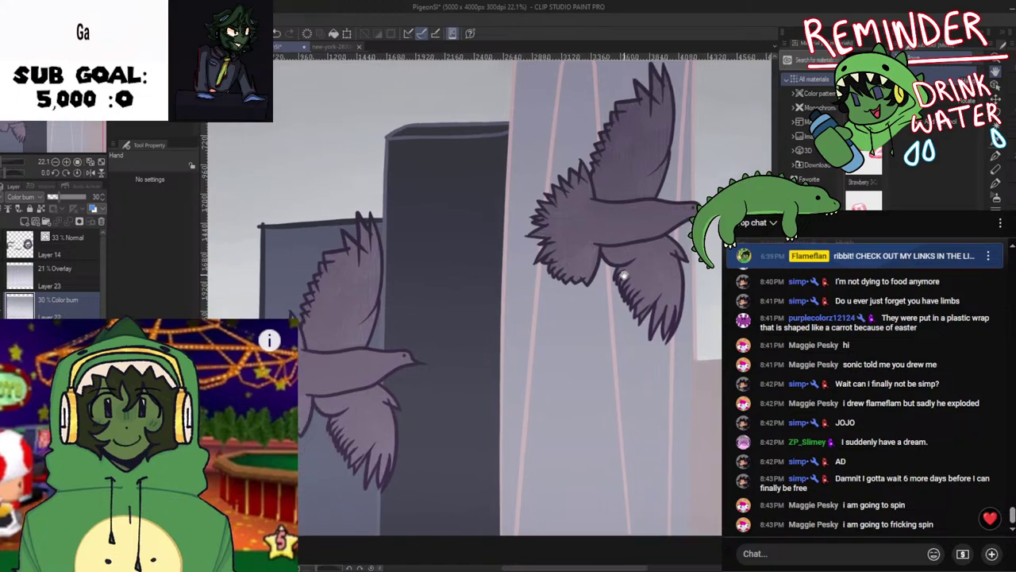
scroll(349, 238, "down", 1)
scroll(357, 223, "down", 2)
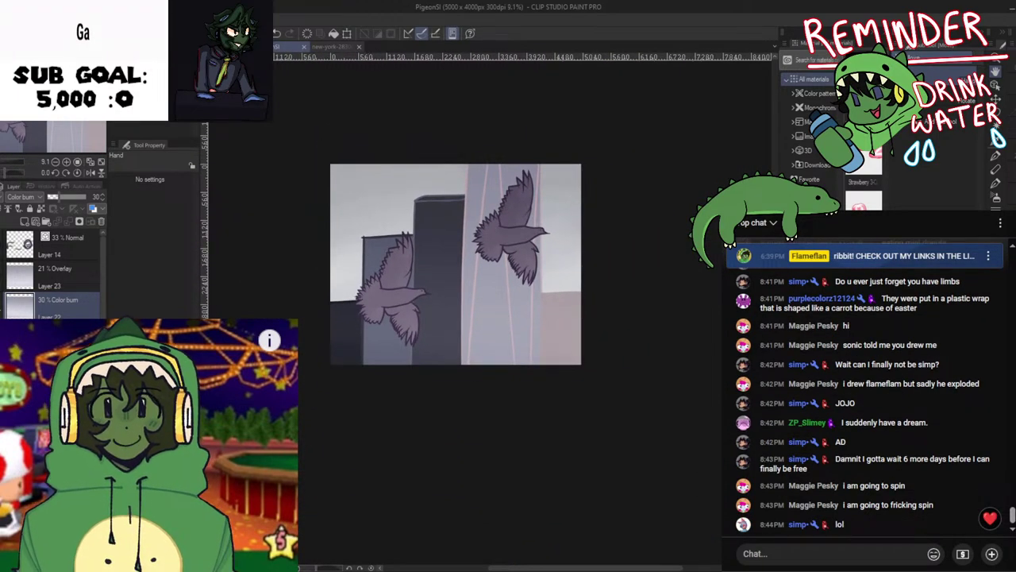
scroll(57, 274, "down", 8)
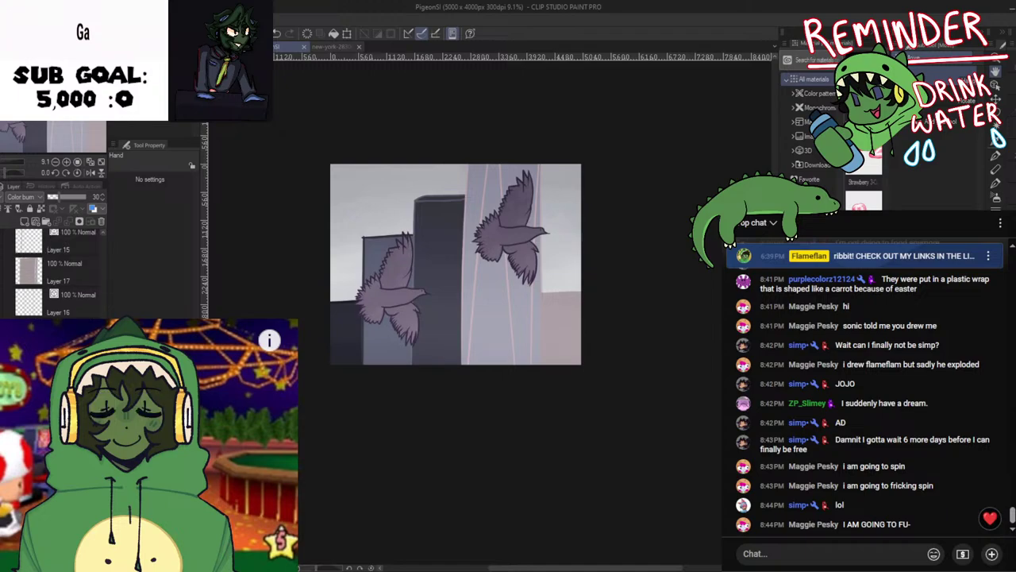
scroll(56, 274, "down", 5)
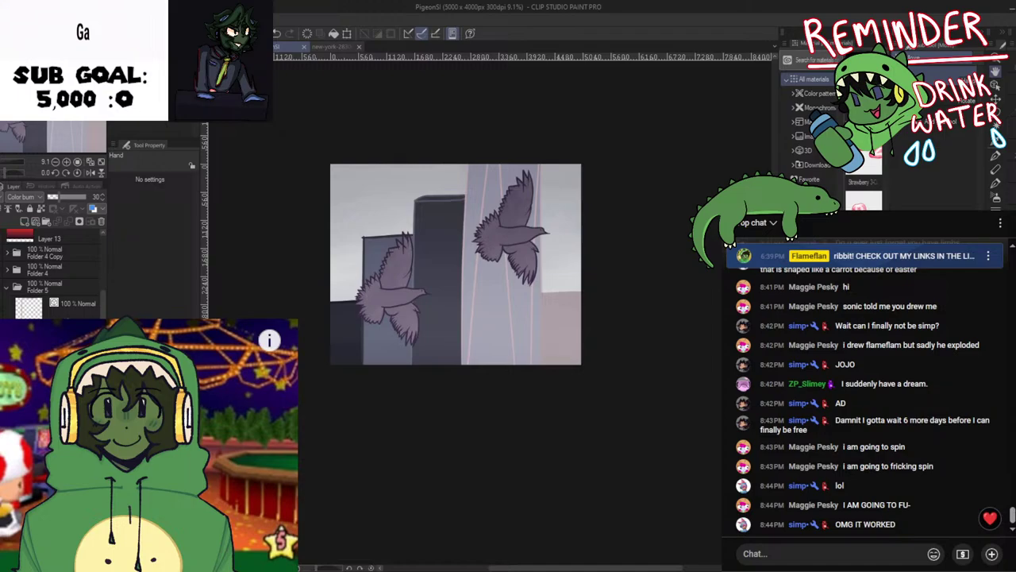
scroll(56, 270, "down", 5)
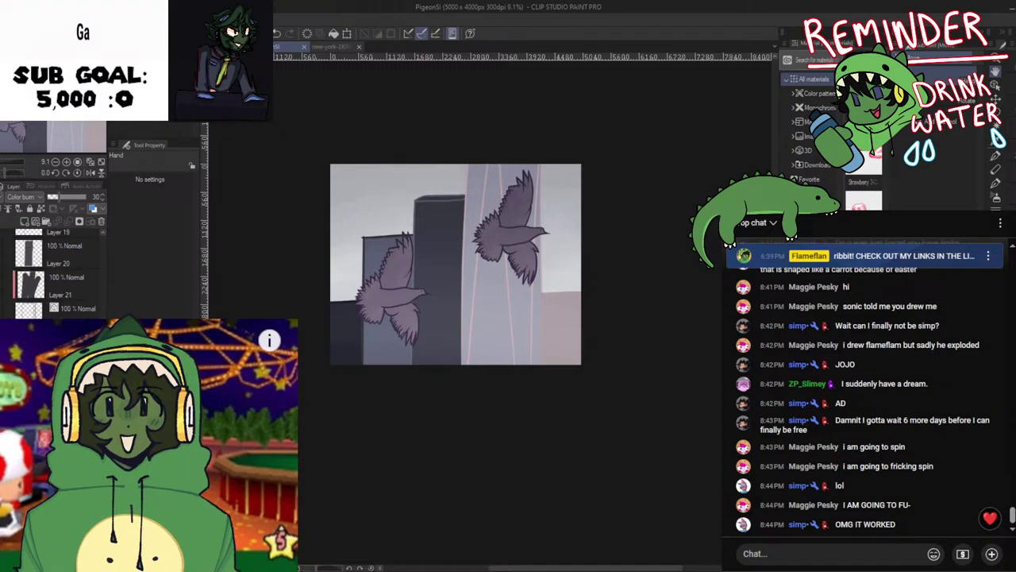
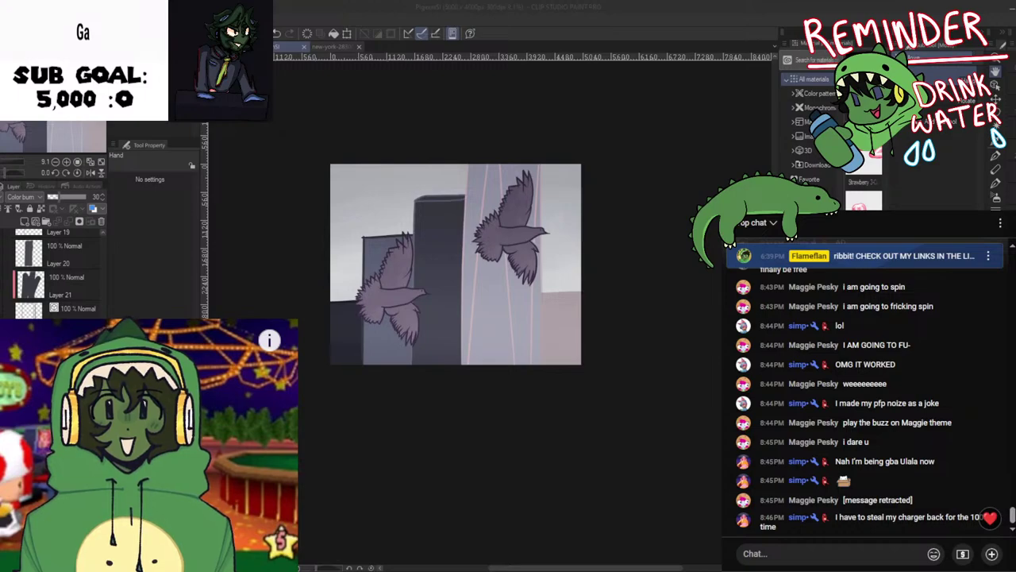
Hide the right pigeon completely and the left pigeon's colour fill, keeping only the left pigeon's outline shown
left_click_drag(530, 424, 530, 418)
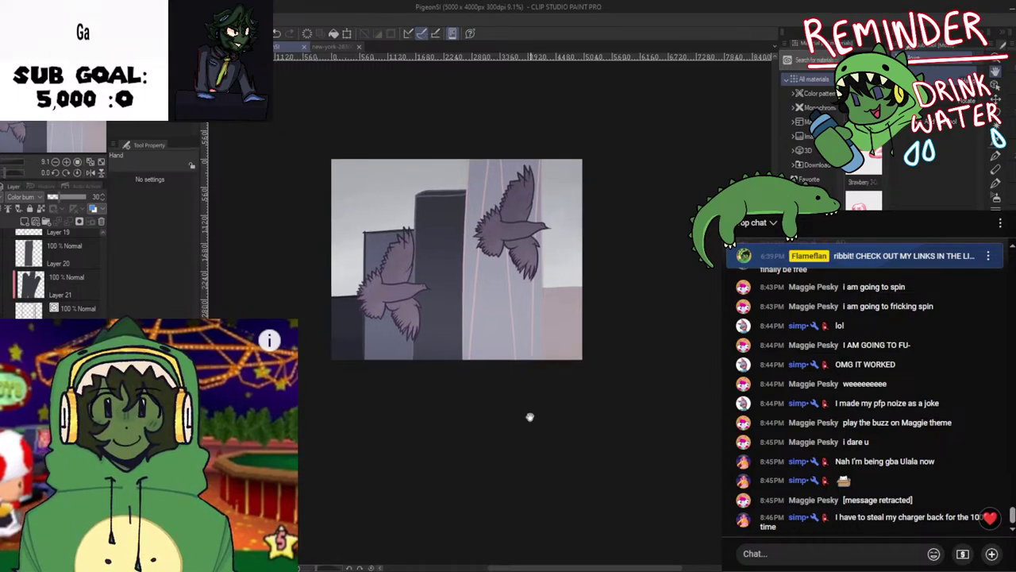
scroll(532, 405, "up", 3)
scroll(533, 385, "up", 2)
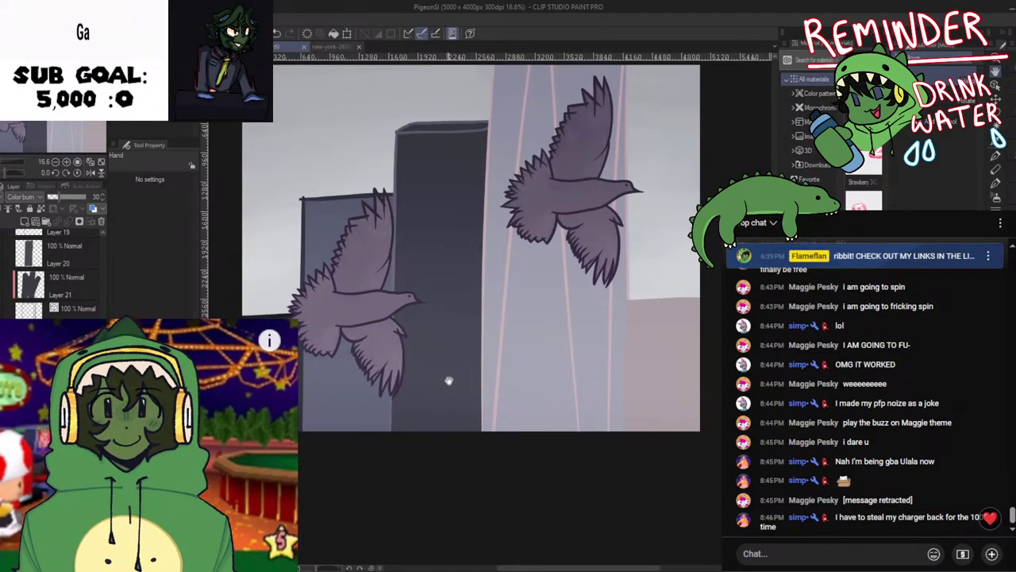
left_click_drag(449, 381, 459, 433)
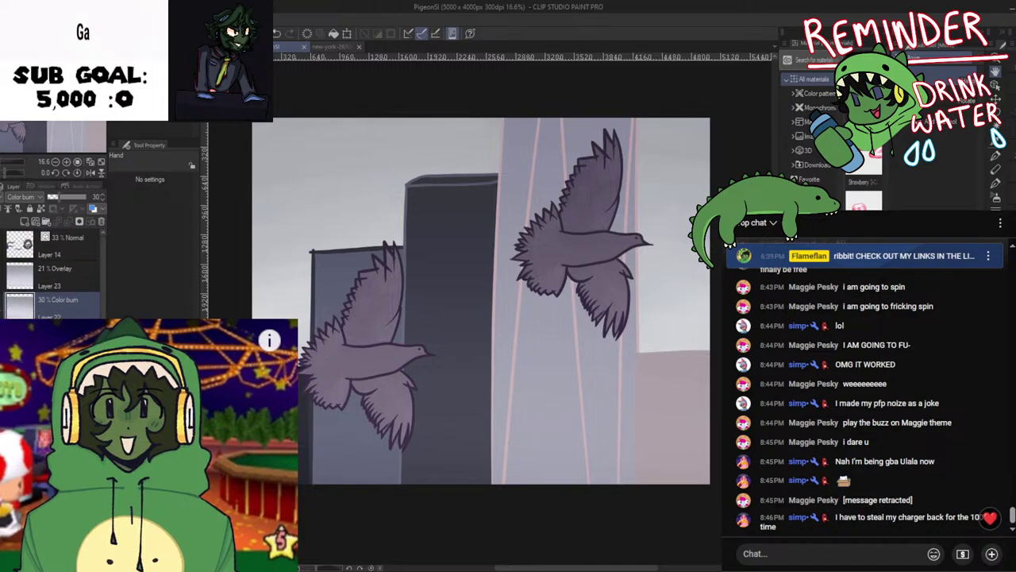
scroll(52, 273, "down", 2)
scroll(52, 274, "up", 1)
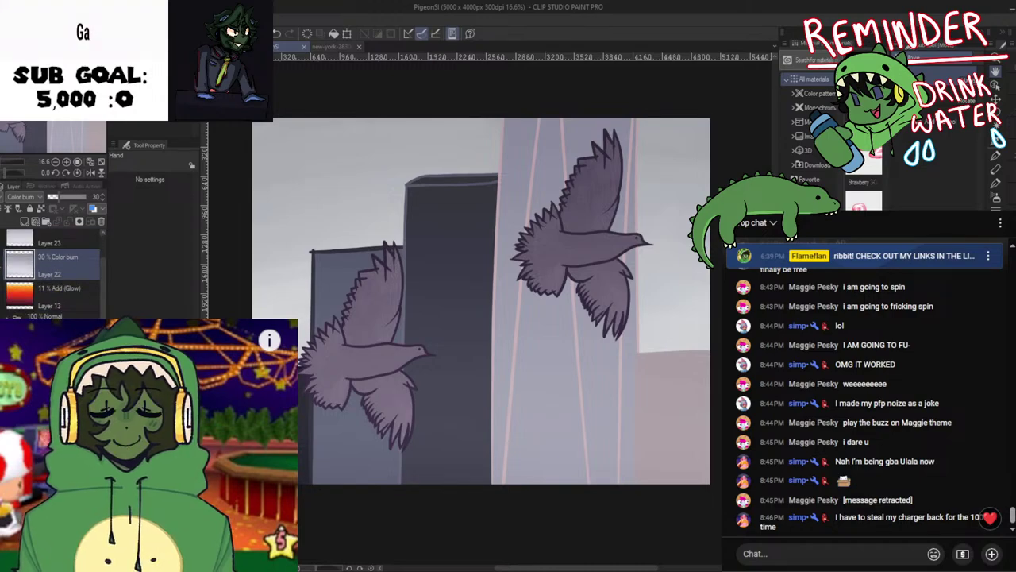
left_click(2, 317)
scroll(53, 274, "down", 2)
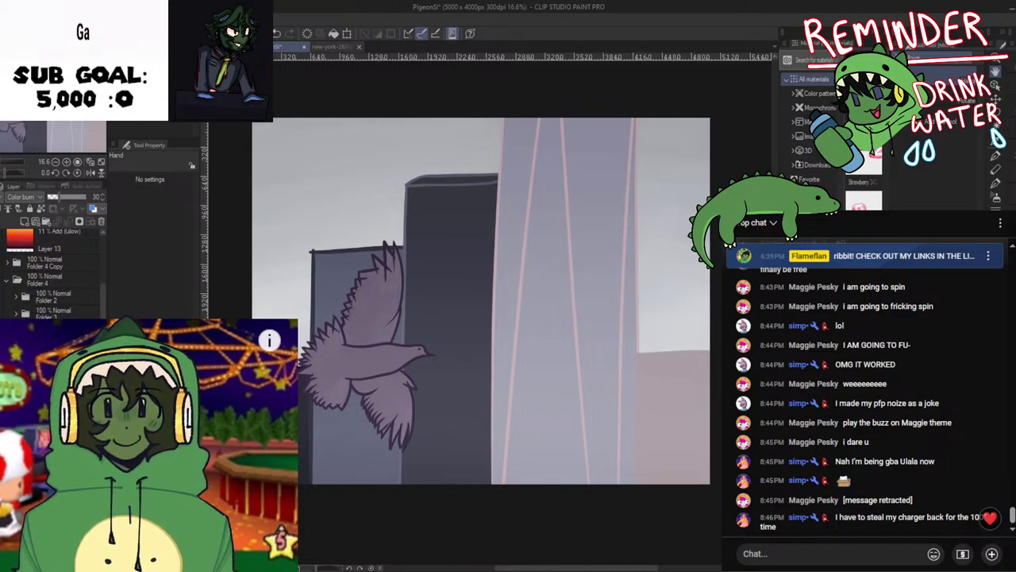
left_click(1, 330)
scroll(318, 400, "up", 3)
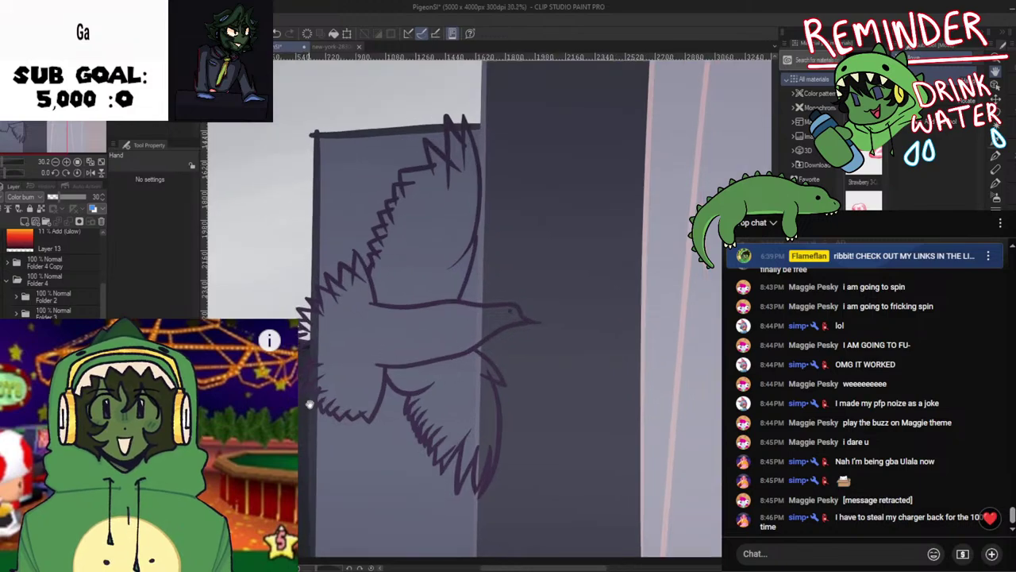
Open the left pigeon's outline layer in Folder 2 and erase the ragged feather strokes nearest the body along its lower wing
left_click(17, 297)
scroll(29, 306, "down", 1)
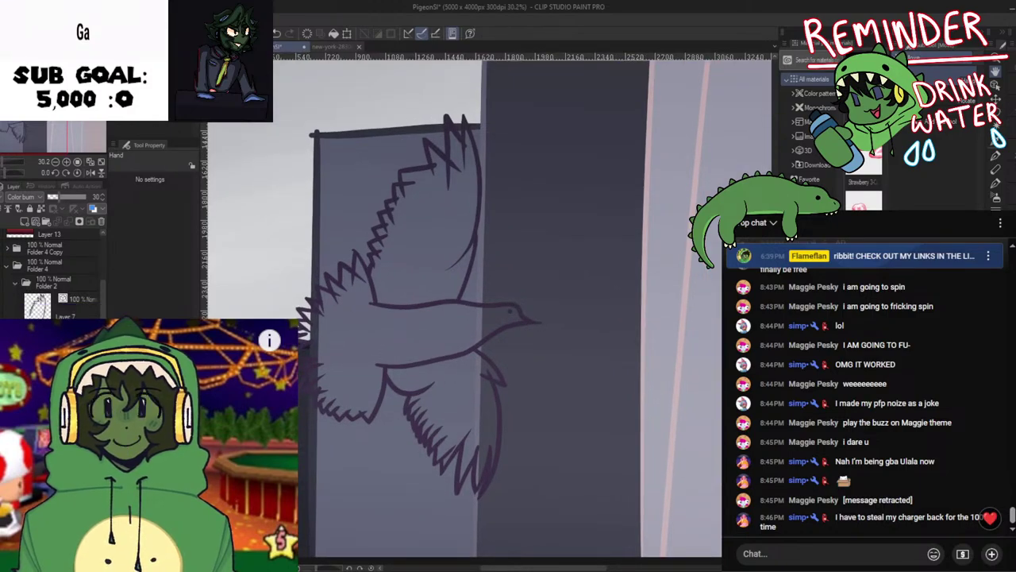
scroll(405, 409, "up", 2)
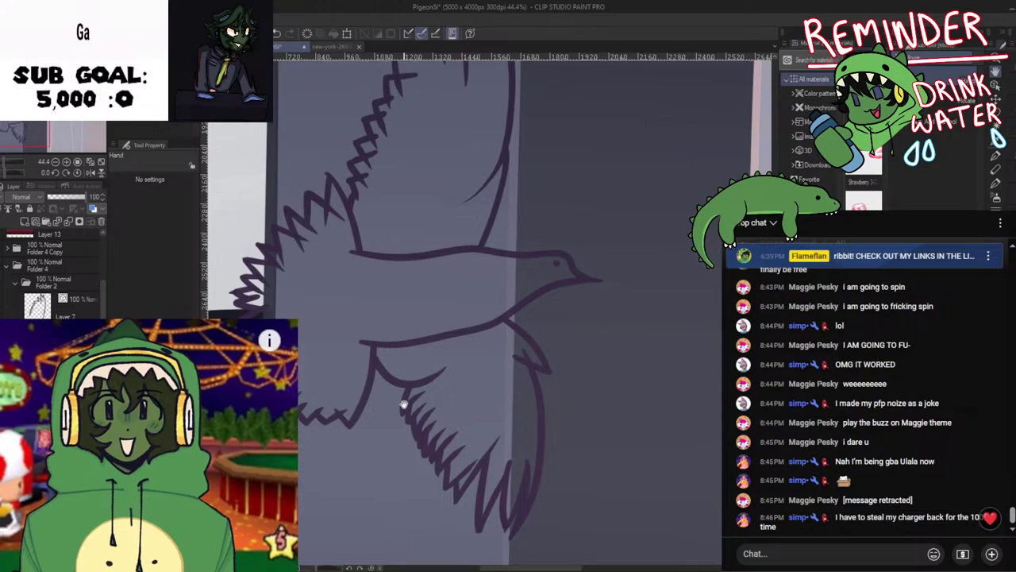
key("e")
scroll(56, 278, "up", 4)
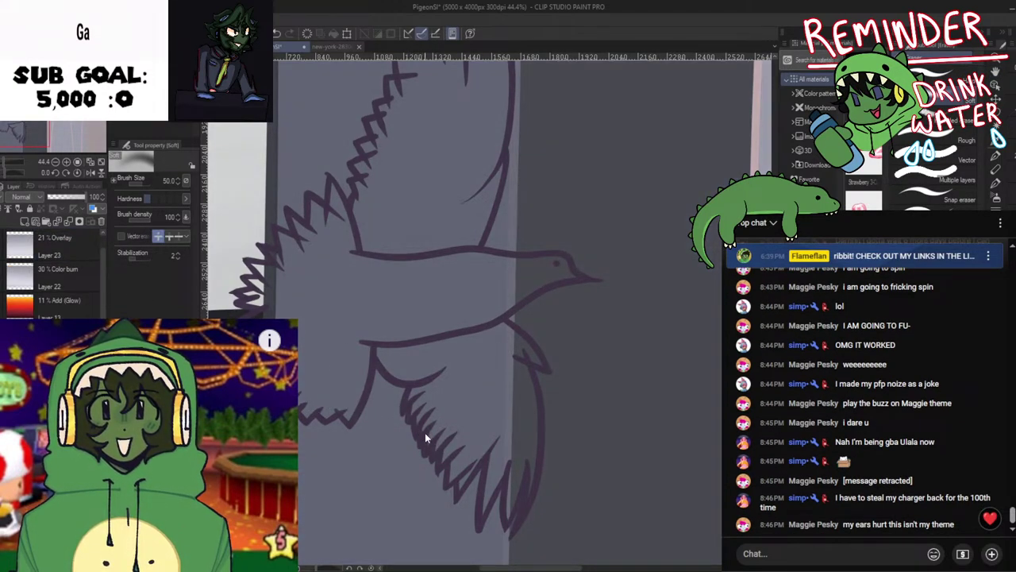
left_click(410, 408, "ctrl")
key("Delete")
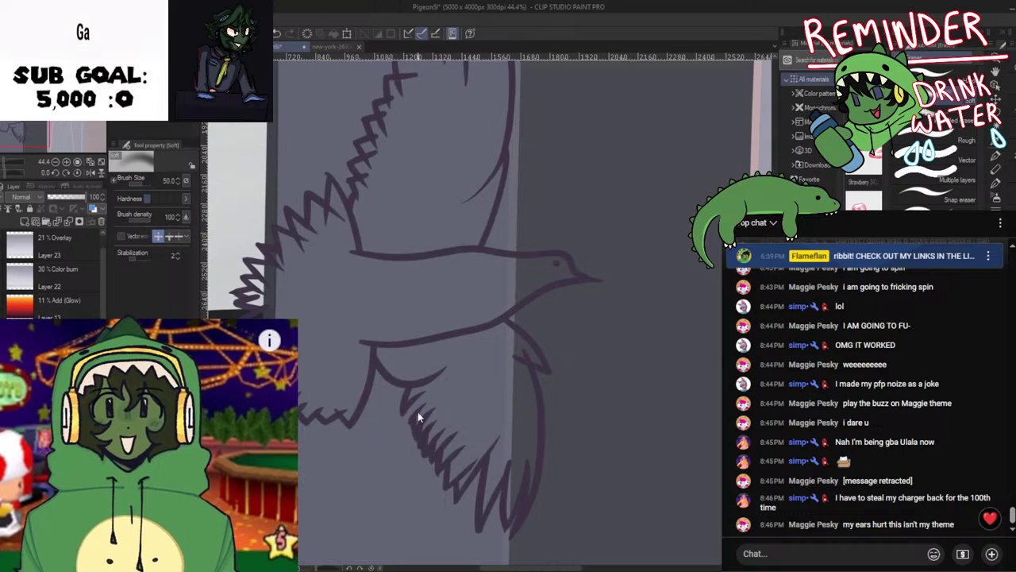
left_click(412, 407, "ctrl")
key("Delete")
left_click(407, 408, "ctrl")
left_click_drag(405, 401, 427, 424)
key("Delete")
Erase more small feather strokes toward the lower wing's tip, plus the curved line where the wing meets the tail
left_click(429, 440, "ctrl")
key("Delete")
left_click(433, 445, "ctrl")
key("Delete")
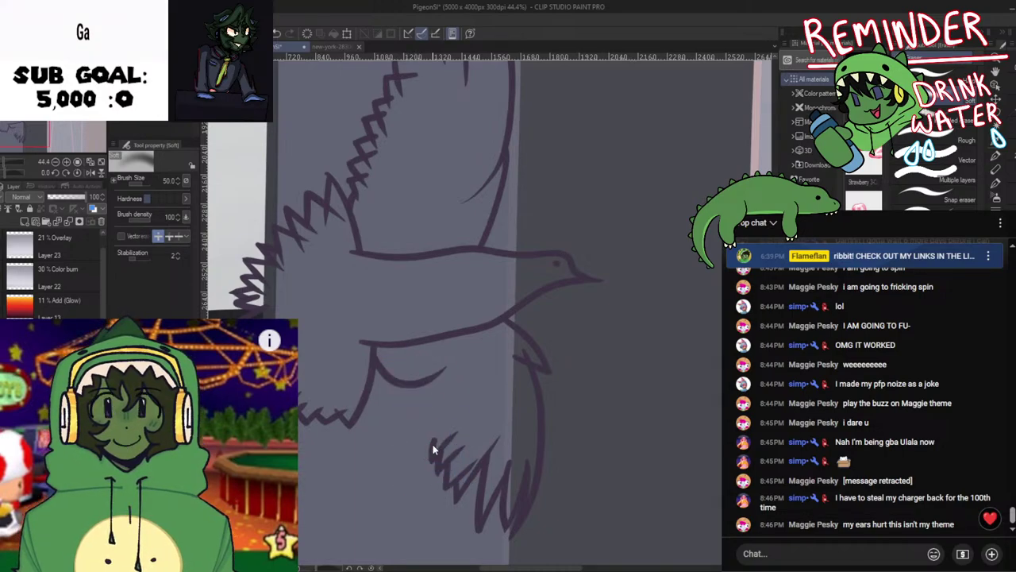
left_click(438, 458, "ctrl")
key("Delete")
left_click(444, 464, "ctrl")
key("Delete")
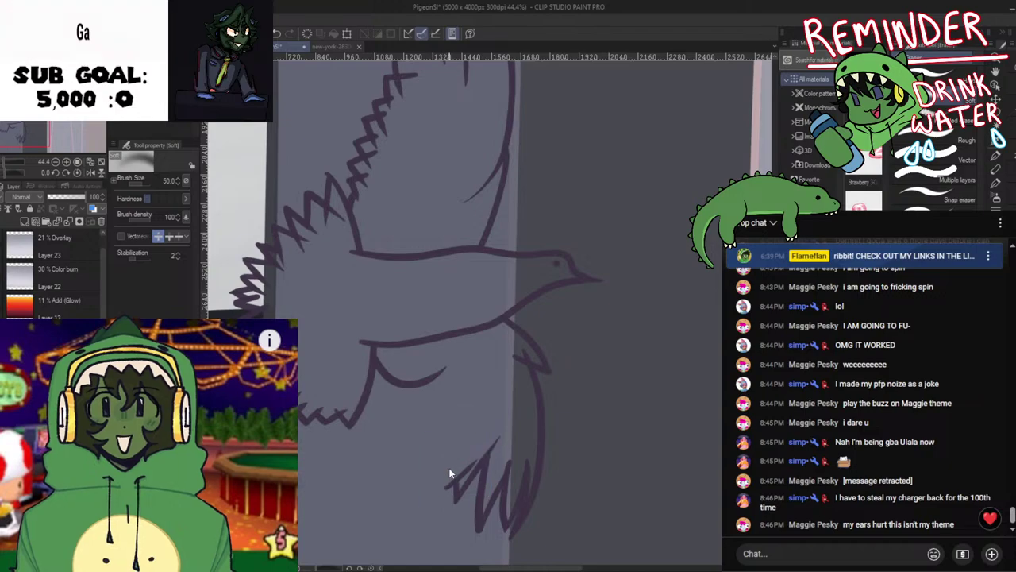
left_click(454, 478, "ctrl")
key("Delete")
left_click(422, 385, "ctrl")
key("Delete")
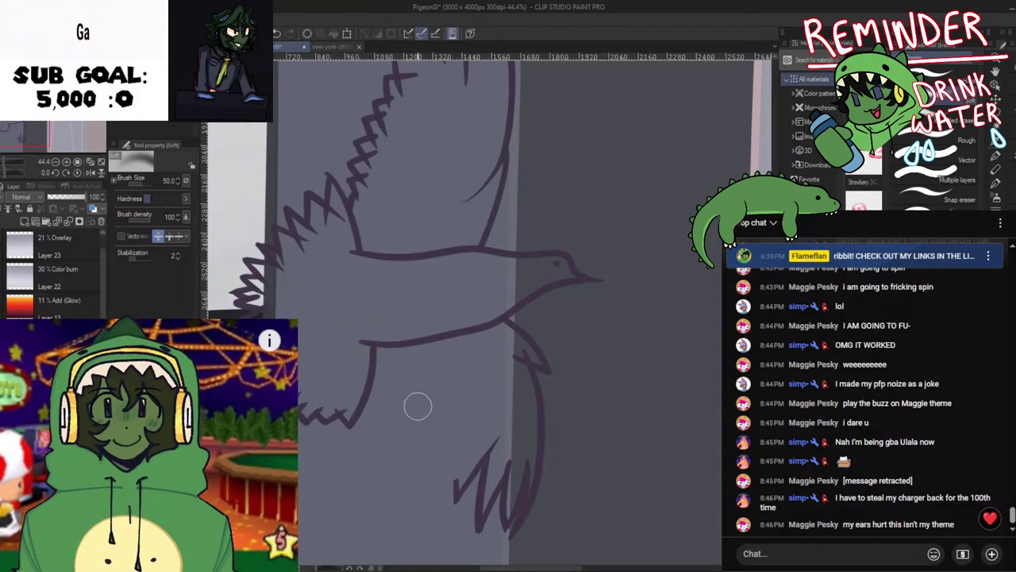
Show the left pigeon's colour fill again beneath its outline
key("space")
left_click_drag(399, 416, 436, 388)
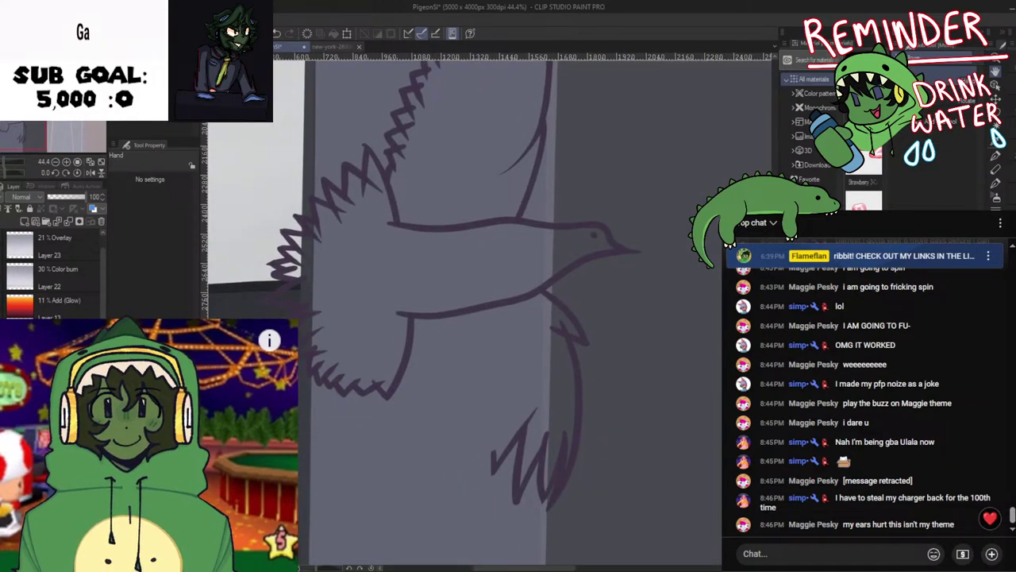
left_click_drag(343, 434, 329, 424)
left_click(3, 389)
scroll(414, 332, "up", 1)
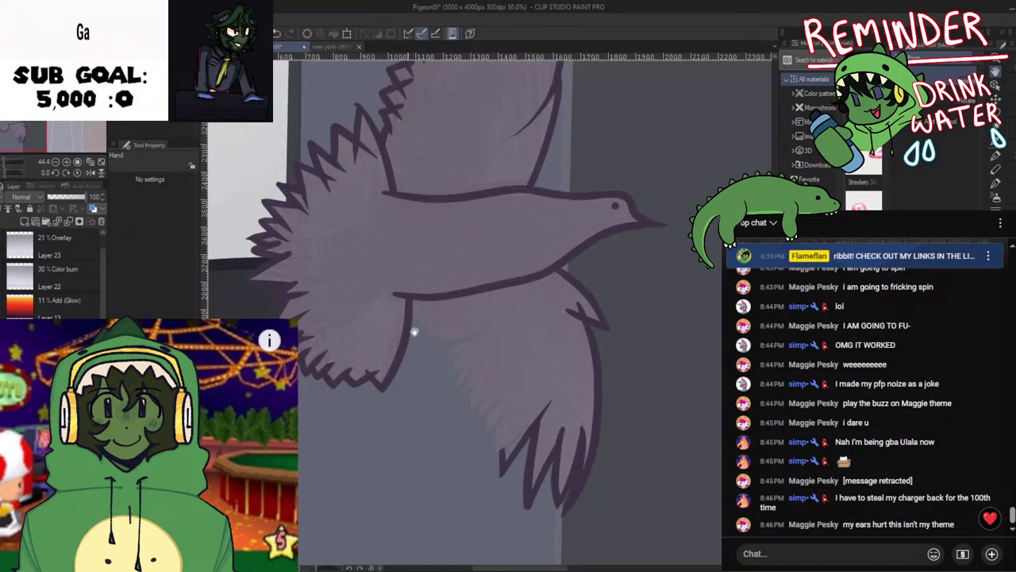
Switch to the Easy Drawing G-Pen SKETCH brush and rotate the canvas 90 degrees around the left pigeon's lower wing
left_click_drag(414, 331, 361, 358)
left_click_drag(388, 300, 416, 339)
key("ctrl+z")
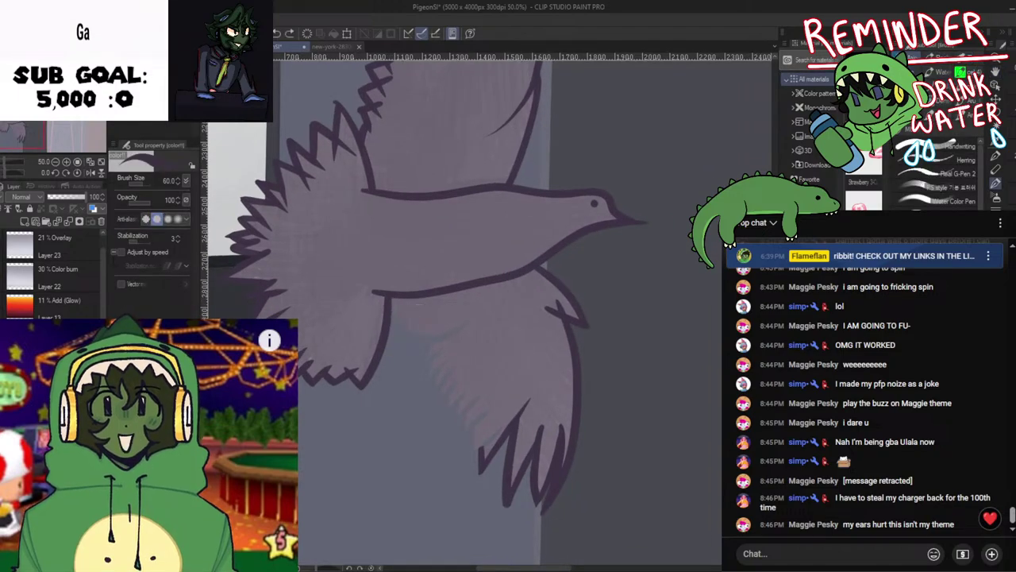
key("c")
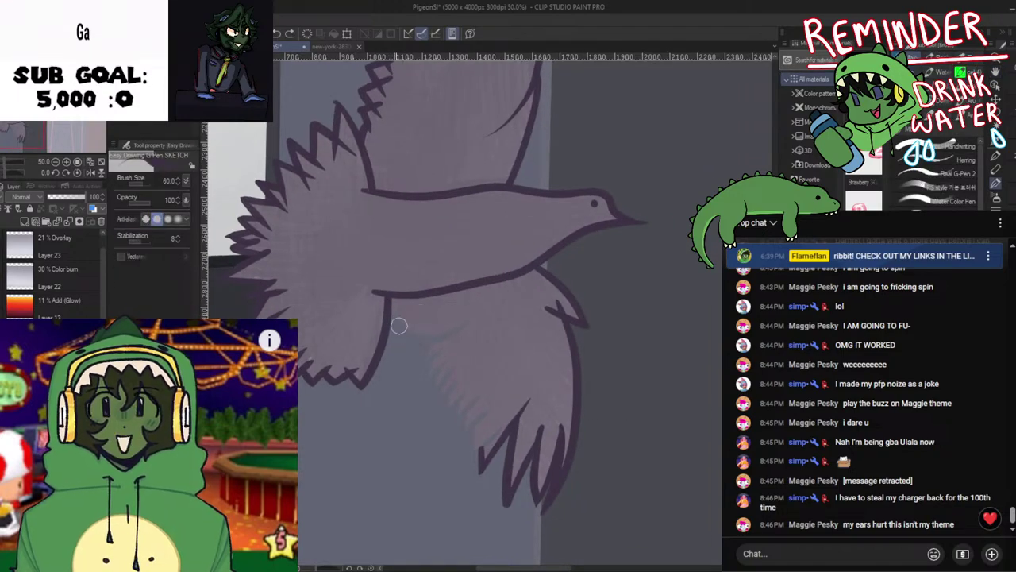
key("space")
left_click_drag(437, 353, 407, 394)
key("asciicircum")
key("asciicircum")
left_click_drag(542, 331, 571, 417)
key("asciicircum")
key("asciicircum")
key("asciicircum")
key("asciicircum")
key("asciicircum")
key("asciicircum")
key("asciicircum")
key("ctrl+plus")
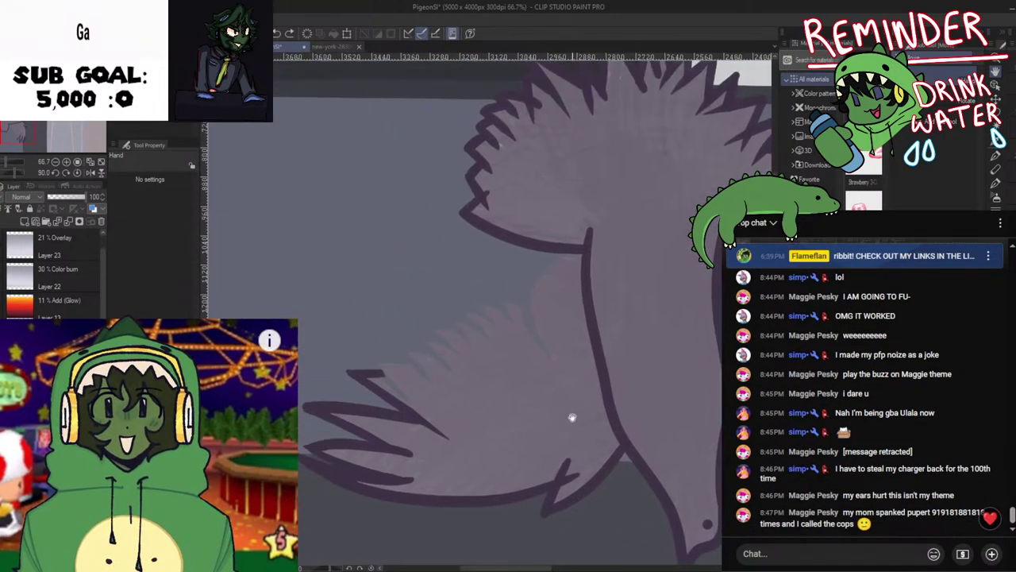
Try to redraw the first feather notch beside the long tip feathers of the lower wing
scroll(571, 417, "up", 1)
key("p")
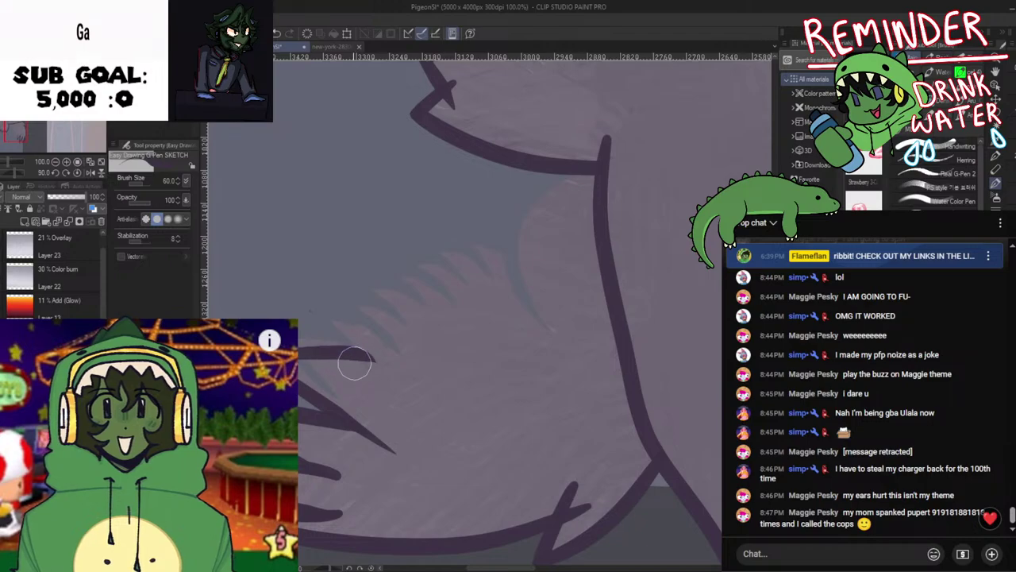
key("ctrl+z")
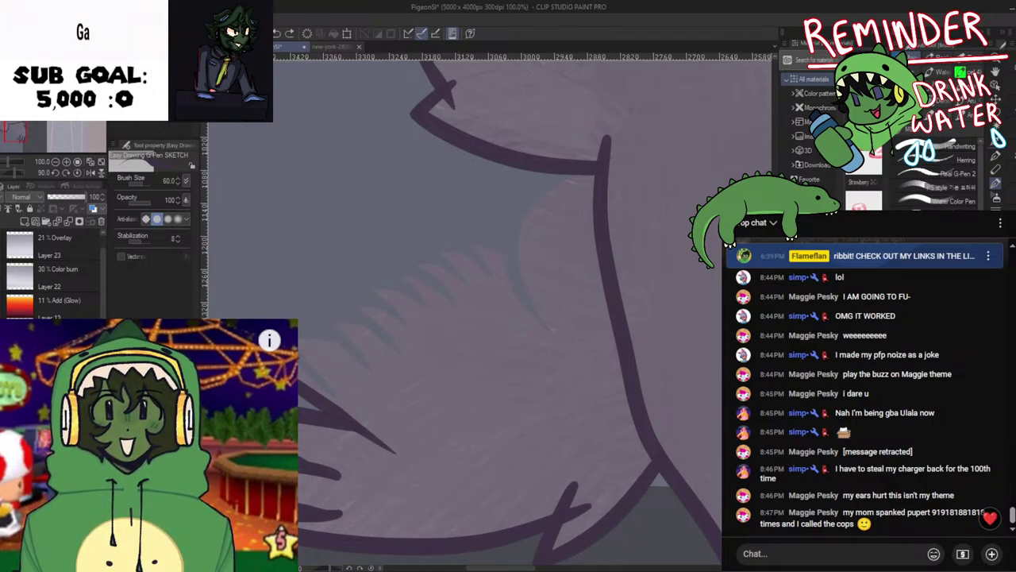
left_click(945, 119)
left_click_drag(401, 438, 543, 459)
mouse_move(388, 374)
left_mouse_down()
mouse_move(493, 379)
mouse_move(474, 380)
mouse_move(488, 324)
left_mouse_up()
key("ctrl+z")
scroll(487, 370, "down", 2)
left_click_drag(504, 397, 485, 415)
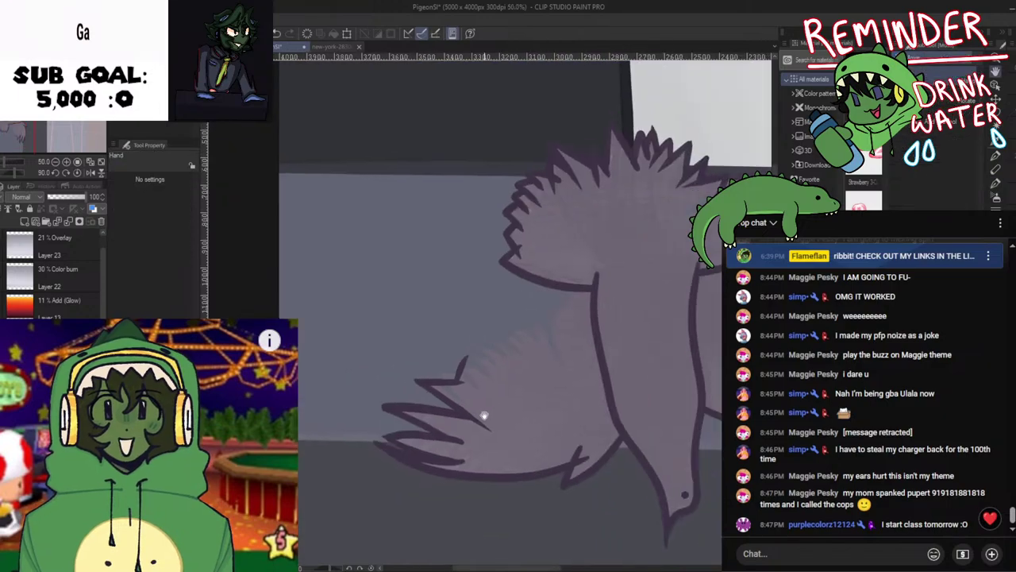
scroll(484, 415, "up", 3)
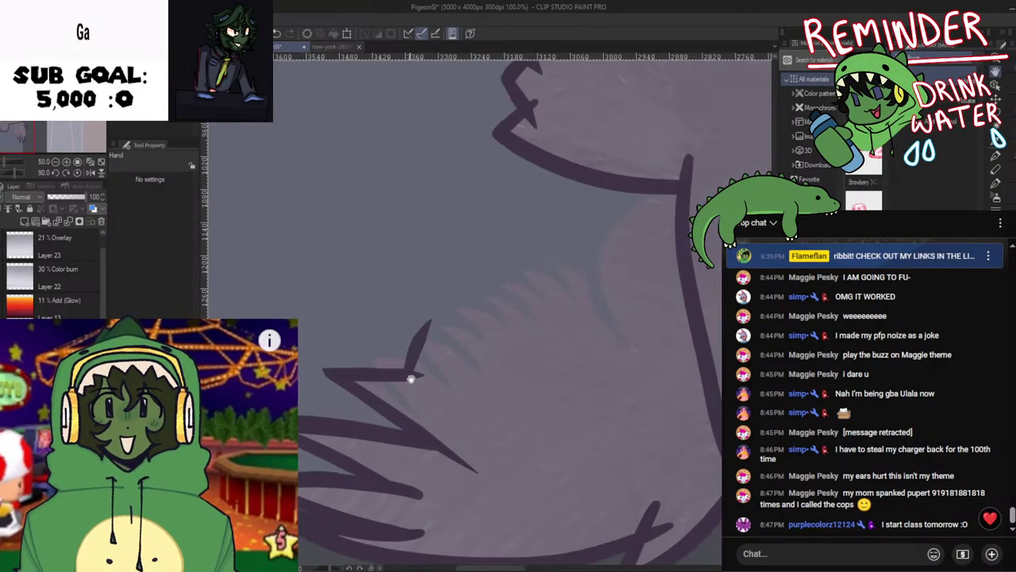
Redraw the short inner edge of the innermost tip feather with the pen at size 70 and stabilization 100, retrying the stroke until it fits
key("ctrl+z")
key("ctrl+z")
mouse_move(327, 374)
left_mouse_down()
mouse_move(424, 372)
mouse_move(354, 376)
mouse_move(404, 383)
mouse_move(340, 379)
mouse_move(434, 372)
mouse_move(342, 376)
mouse_move(449, 385)
mouse_move(383, 373)
mouse_move(413, 374)
left_mouse_up()
key("ctrl+z")
key("ctrl+z")
key("ctrl+z")
key("ctrl+z")
key("ctrl+z")
key("ctrl+z")
key("ctrl+z")
key("ctrl+z")
key("ctrl+z")
left_click_drag(350, 377, 426, 368)
key("ctrl+z")
key("ctrl+z")
key("ctrl+z")
key("ctrl+z")
left_click_drag(358, 378, 426, 373)
key("ctrl+z")
mouse_move(348, 374)
left_mouse_down()
mouse_move(416, 372)
mouse_move(364, 378)
mouse_move(382, 343)
left_mouse_up()
key("ctrl+z")
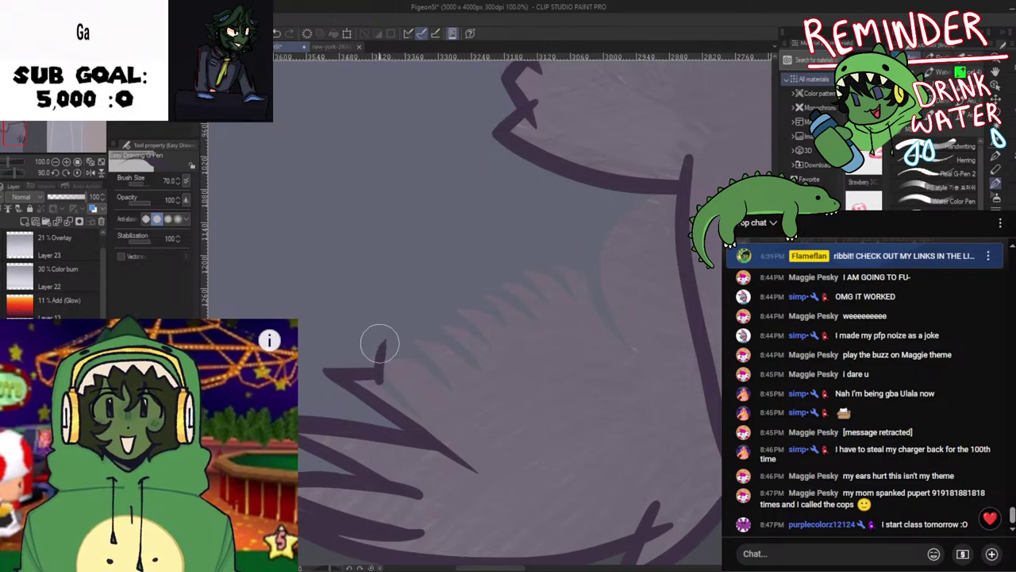
key("ctrl+z")
Draw zigzag feather notches from the tip feathers along the inner edge of the lower wing
mouse_move(376, 379)
left_mouse_down()
mouse_move(389, 347)
mouse_move(379, 351)
mouse_move(428, 353)
mouse_move(430, 364)
mouse_move(440, 306)
mouse_move(437, 334)
mouse_move(490, 351)
mouse_move(474, 342)
mouse_move(483, 346)
mouse_move(517, 299)
left_mouse_up()
key("ctrl+z")
left_click_drag(480, 348, 501, 308)
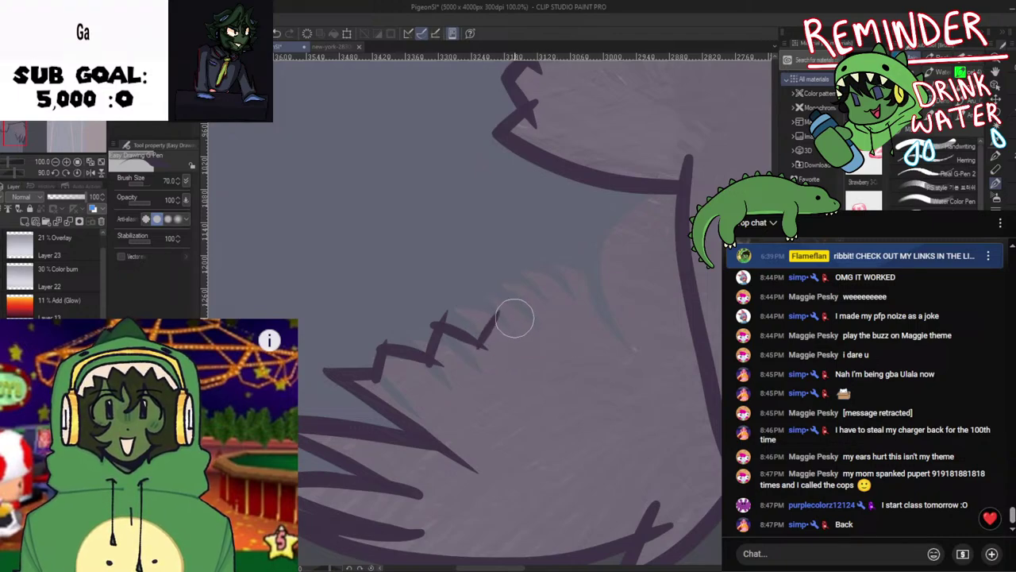
Continue the zigzag feather outline along the lower wing's inner edge up to the pigeon's body
mouse_move(501, 347)
left_mouse_down()
mouse_move(524, 334)
mouse_move(557, 297)
mouse_move(546, 314)
mouse_move(546, 300)
mouse_move(581, 324)
mouse_move(587, 305)
mouse_move(565, 317)
mouse_move(600, 280)
mouse_move(587, 295)
mouse_move(638, 314)
mouse_move(574, 313)
mouse_move(595, 277)
mouse_move(640, 313)
mouse_move(648, 269)
mouse_move(685, 290)
mouse_move(671, 299)
mouse_move(688, 266)
left_mouse_up()
key("ctrl+z")
key("ctrl+z")
Examine the redrawn lower wing in flipped and upright views, both up close and with the whole left pigeon visible
key("h")
key("space")
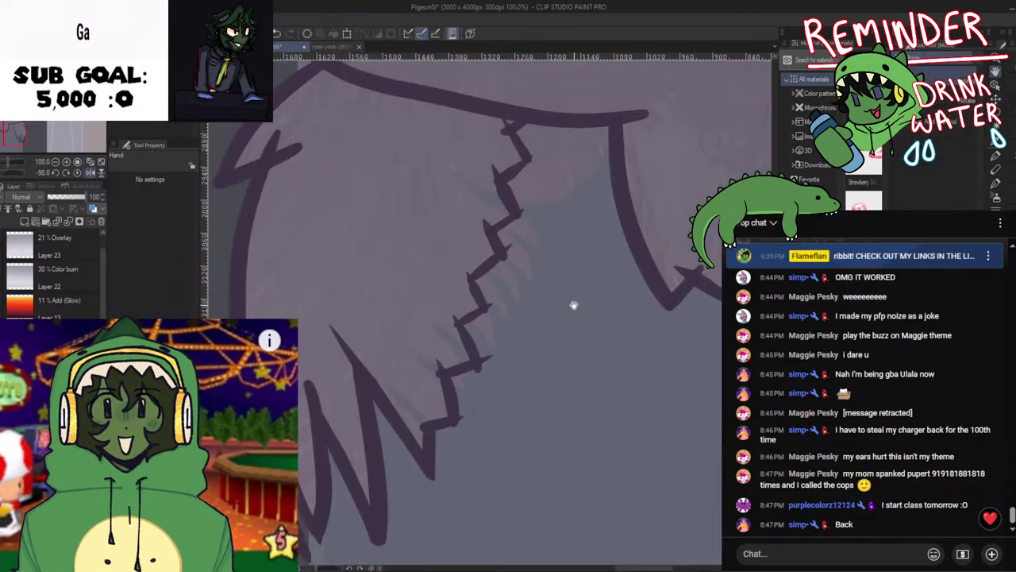
key("minus")
key("minus")
key("minus")
key("minus")
scroll(565, 321, "down", 1)
key("minus")
key("minus")
scroll(547, 364, "down", 1)
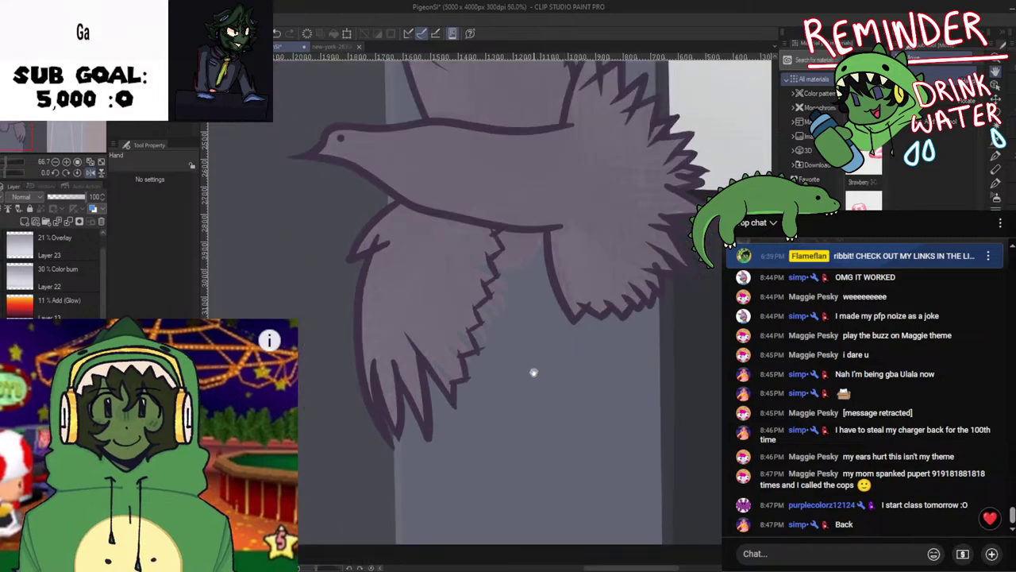
scroll(533, 357, "down", 1)
left_click_drag(540, 336, 533, 415)
key("h")
scroll(511, 384, "up", 1)
left_click_drag(490, 349, 519, 321)
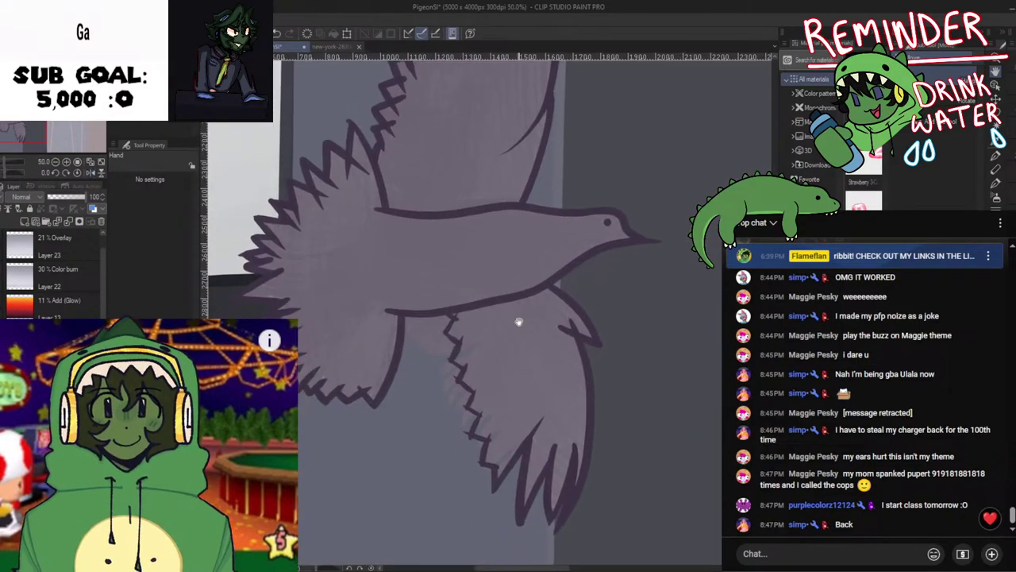
scroll(516, 324, "down", 1)
key("h")
scroll(500, 348, "down", 1)
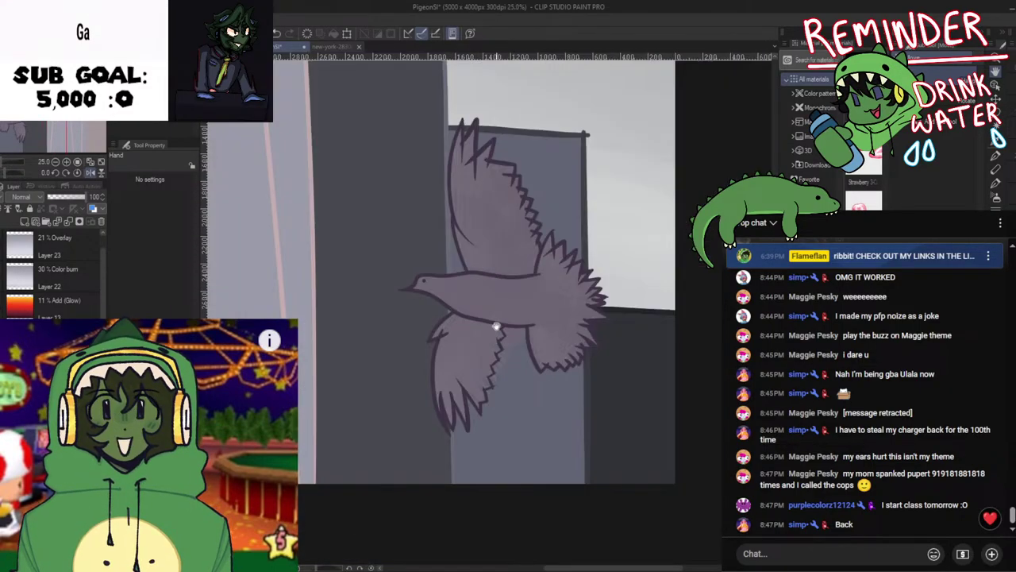
Undo the zigzag feather strokes nearest the body on the lower wing, keeping the notches beside the tip feathers
scroll(535, 279, "up", 4)
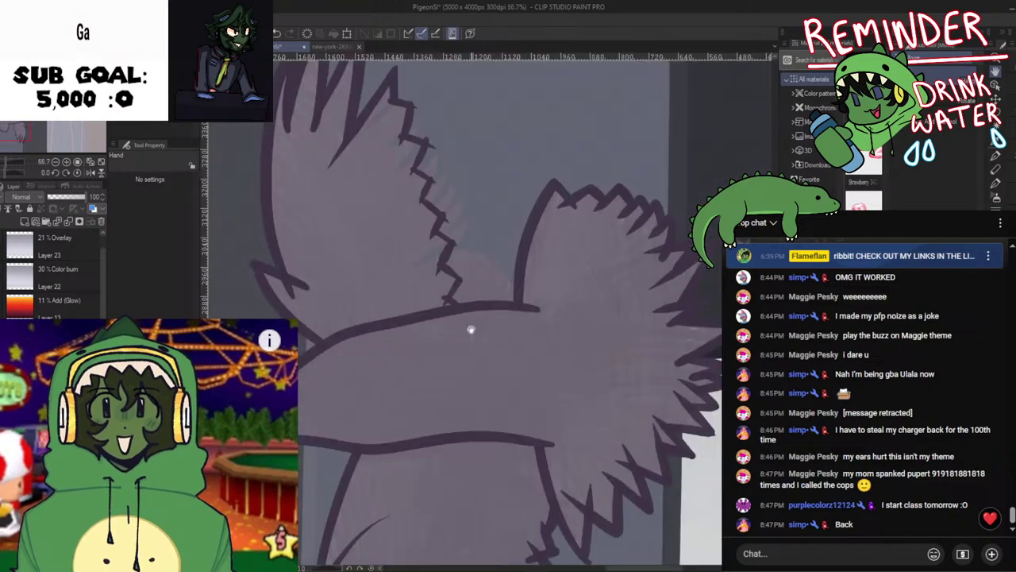
left_click_drag(475, 338, 539, 370)
key("asciicircum")
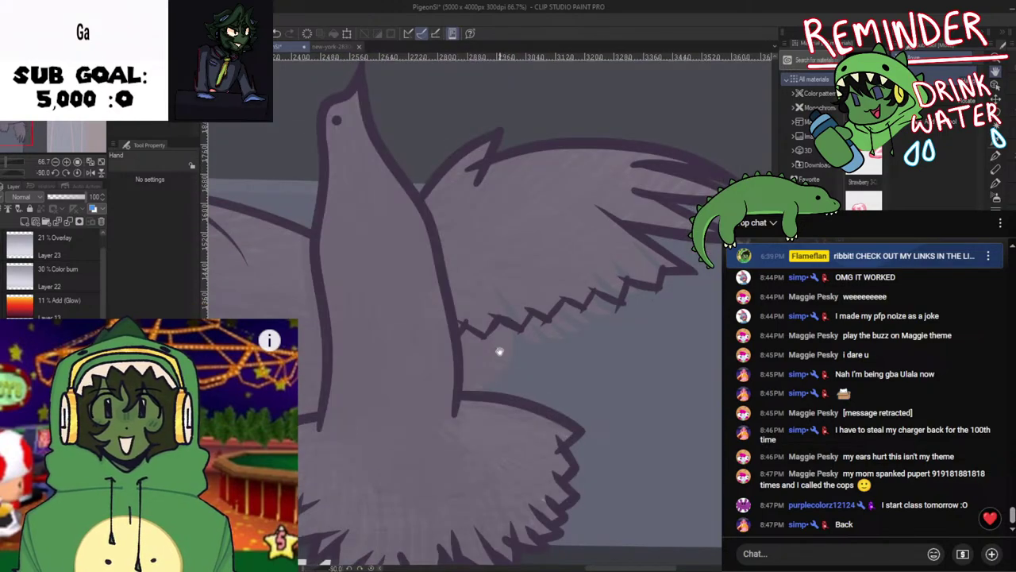
key("v")
key("minus")
left_click_drag(471, 349, 449, 438)
scroll(555, 363, "up", 1)
key("minus")
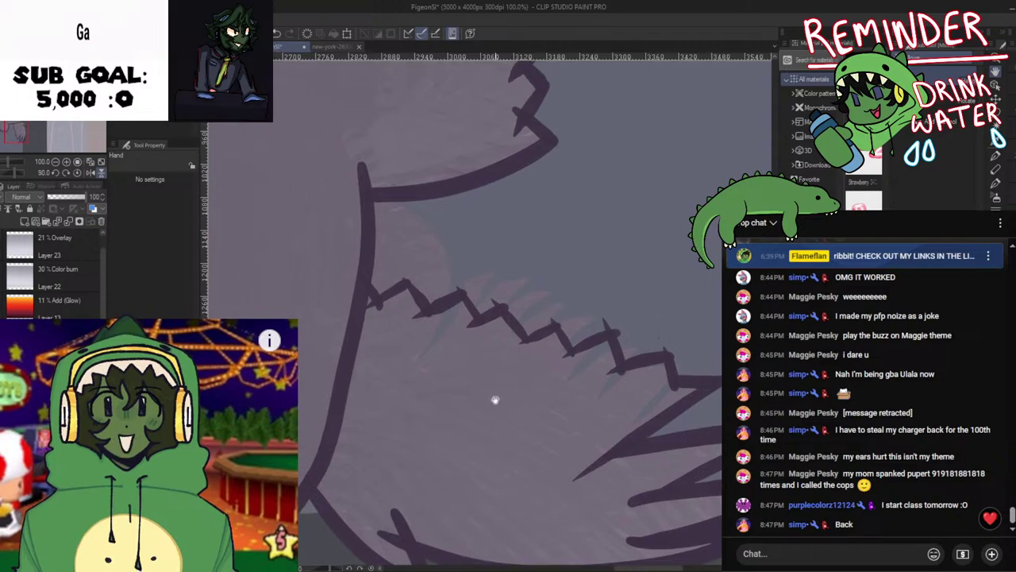
key("ctrl+z")
key("ctrl+z")
key("ctrl+z")
key("ctrl+z")
key("ctrl+z")
key("ctrl+z")
key("ctrl+z")
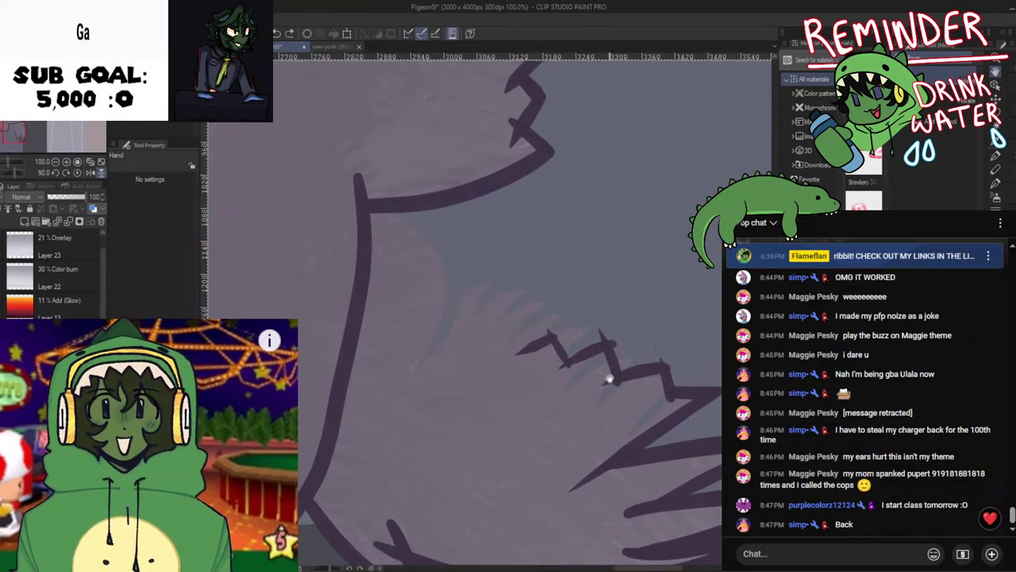
Flip the canvas view and centre it on the unfinished inner feather edge of the lower wing
key("h")
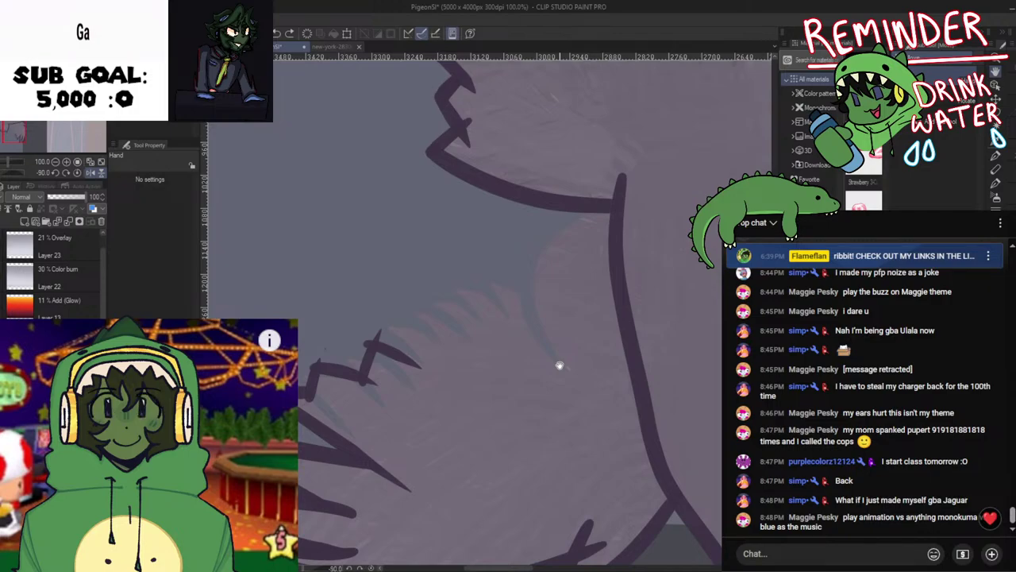
left_click_drag(538, 247, 582, 231)
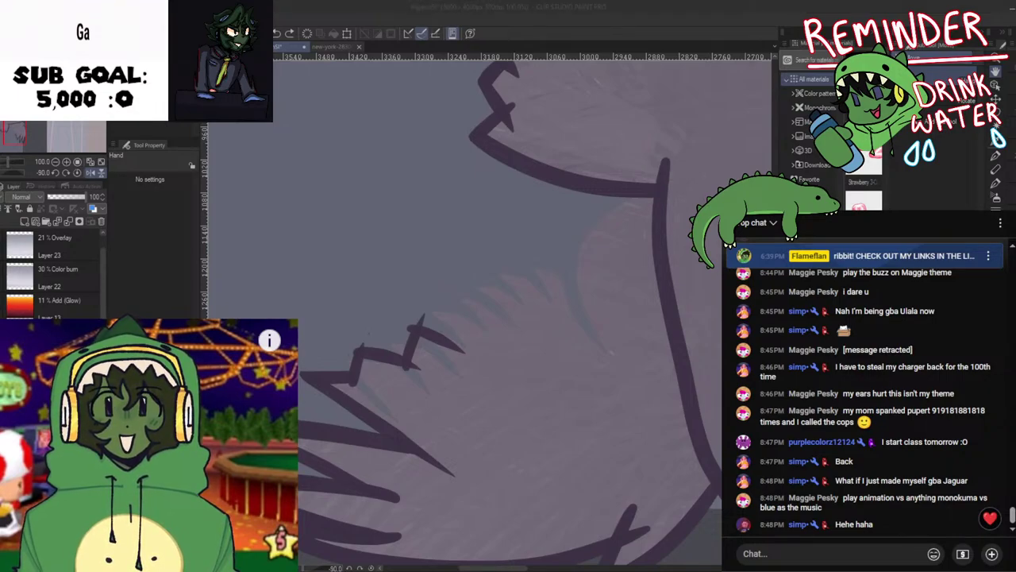
left_click(568, 541)
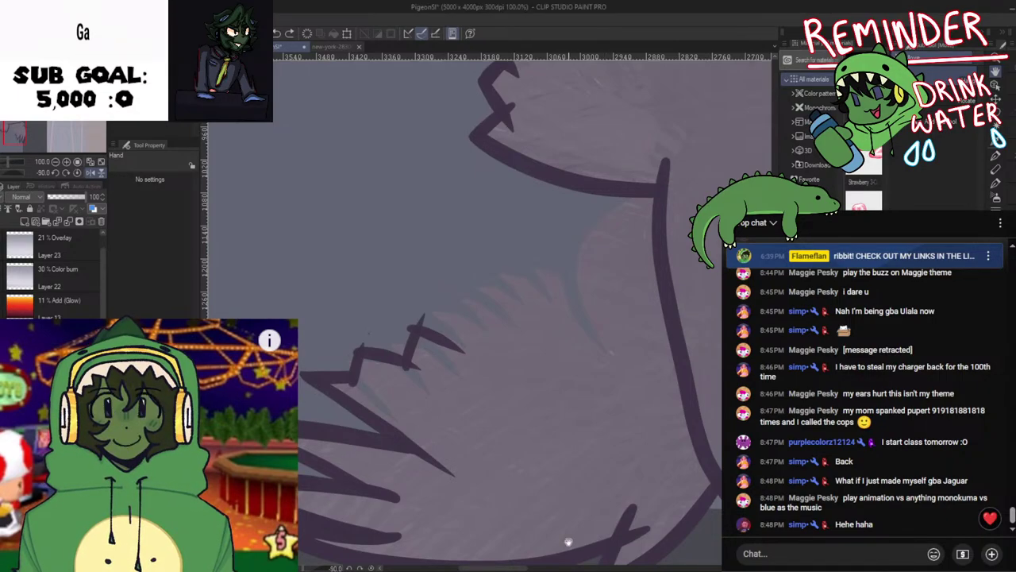
Undo the latest jagged feather strokes on the left wing's upper edge and try redrawing one
mouse_move(478, 449)
left_mouse_down()
mouse_move(546, 439)
mouse_move(547, 455)
left_mouse_up()
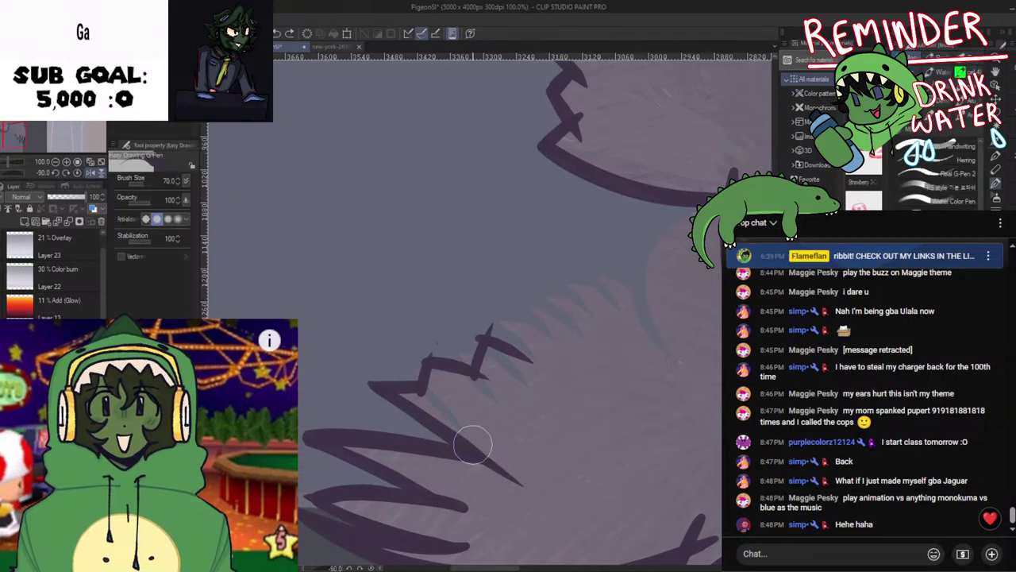
key("space")
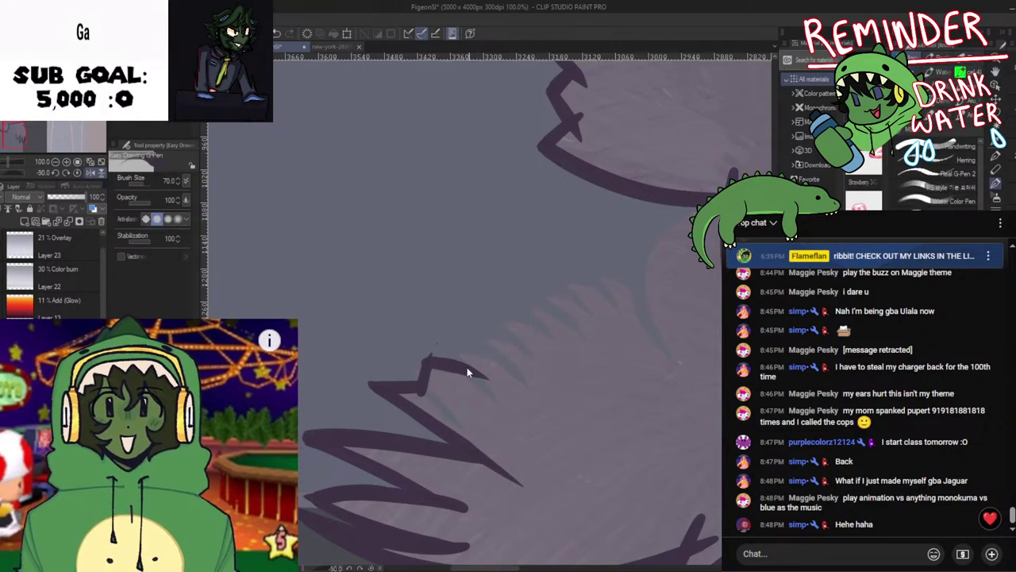
key("p")
left_click_drag(426, 370, 461, 374)
key("ctrl+z")
mouse_move(635, 254)
left_mouse_down()
mouse_move(598, 217)
mouse_move(639, 230)
mouse_move(577, 340)
left_mouse_up()
scroll(562, 326, "down", 3)
key("ctrl+z")
mouse_move(616, 240)
left_mouse_down()
mouse_move(565, 251)
mouse_move(495, 329)
left_mouse_up()
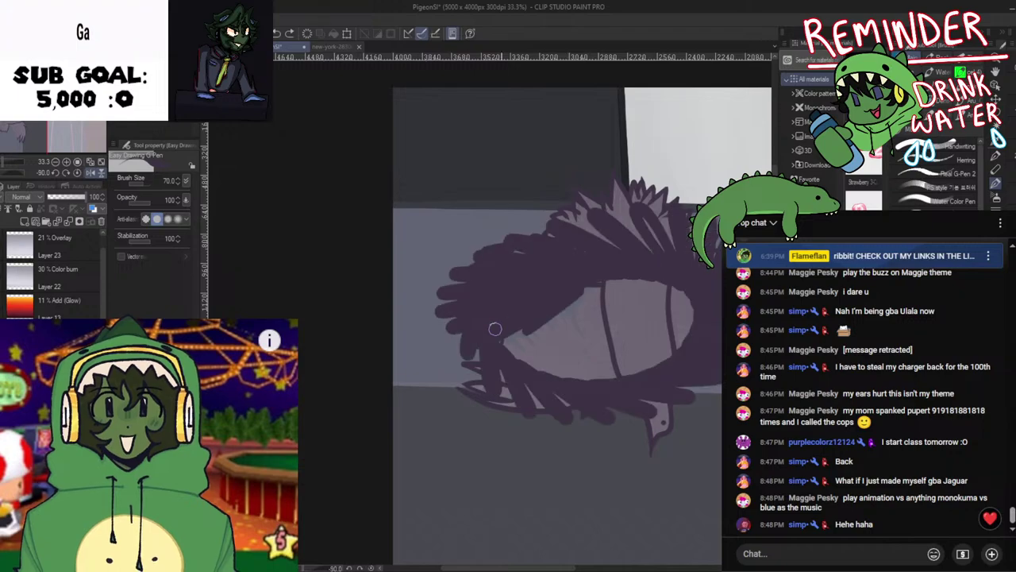
key("ctrl+z")
scroll(632, 339, "down", 3)
left_click_drag(631, 242, 665, 244)
key("ctrl+z")
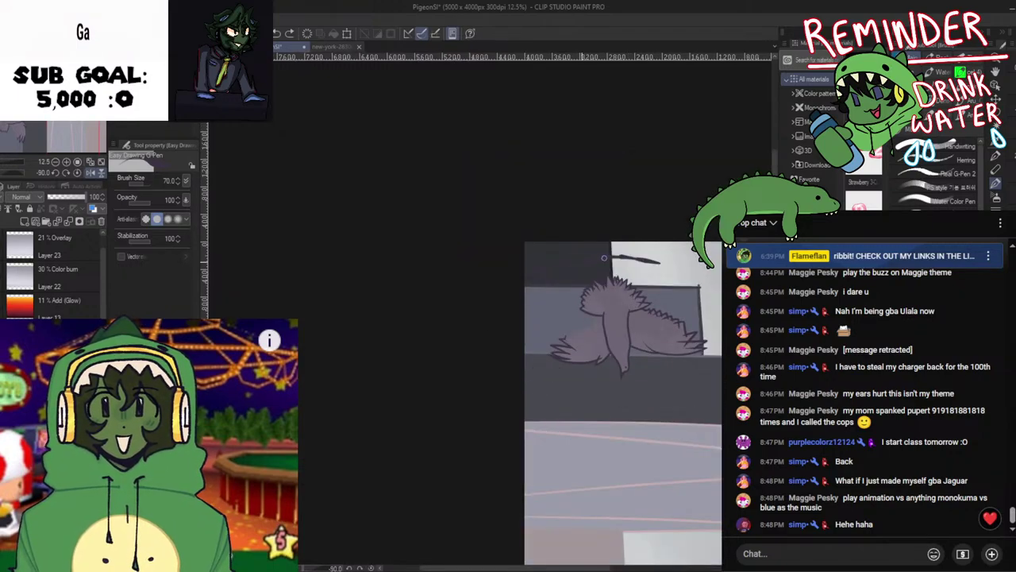
mouse_move(530, 369)
left_mouse_down()
mouse_move(699, 274)
mouse_move(590, 302)
mouse_move(695, 306)
left_mouse_up()
key("ctrl+z")
key("ctrl+z")
key("ctrl+z")
key("ctrl+z")
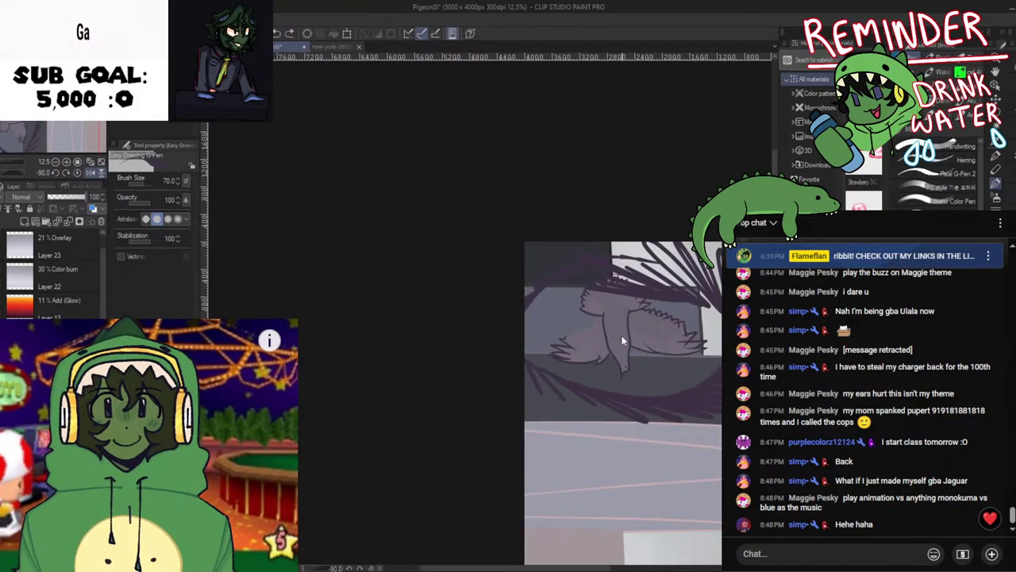
scroll(595, 335, "up", 3)
left_click_drag(510, 263, 537, 343)
key("ctrl+z")
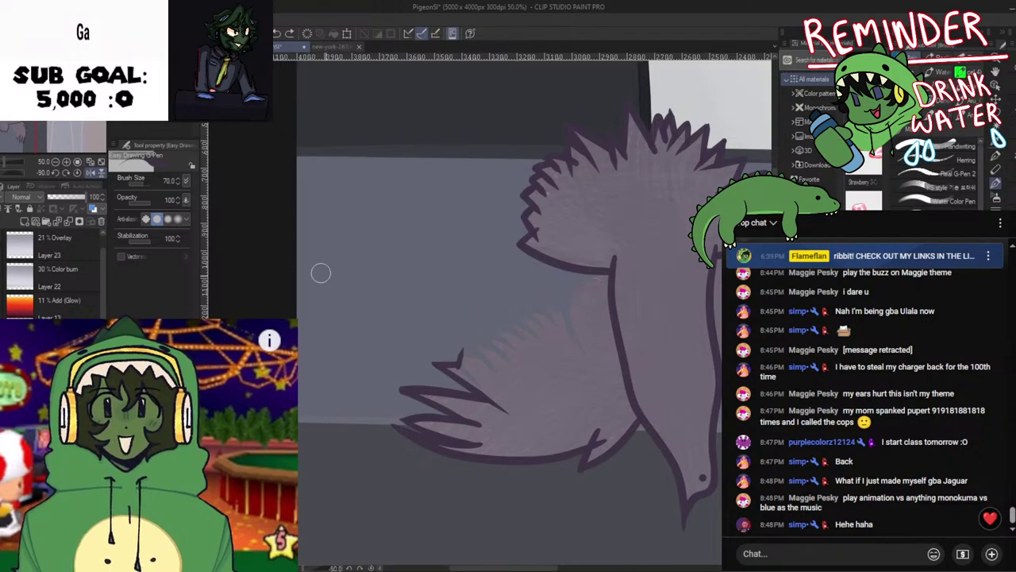
Try to draw the first jagged feather points just above the left wing's long tip feathers
scroll(321, 272, "up", 1)
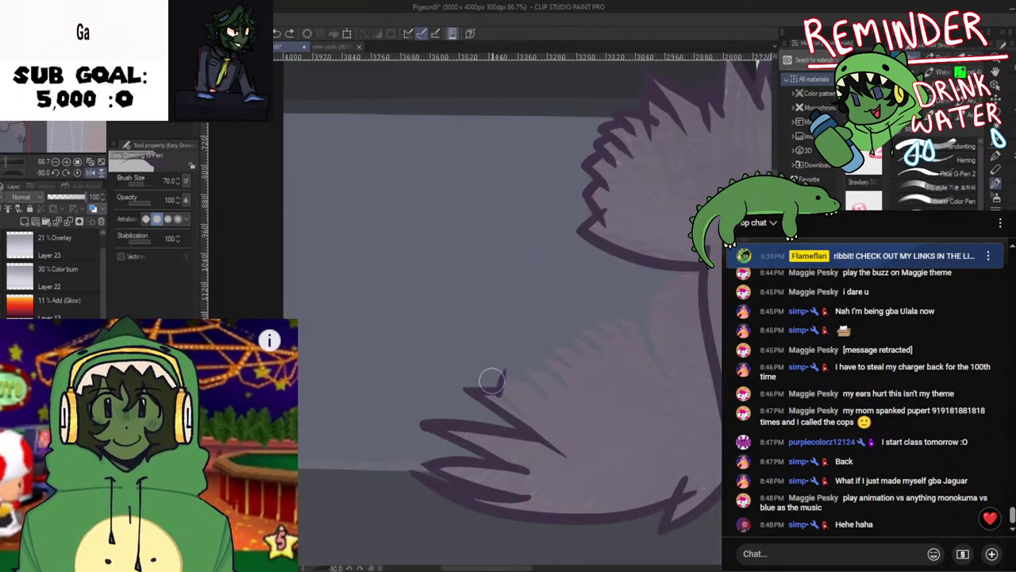
scroll(517, 345, "up", 1)
key("space")
mouse_move(495, 410)
left_mouse_down()
mouse_move(356, 385)
mouse_move(379, 344)
mouse_move(426, 358)
left_mouse_up()
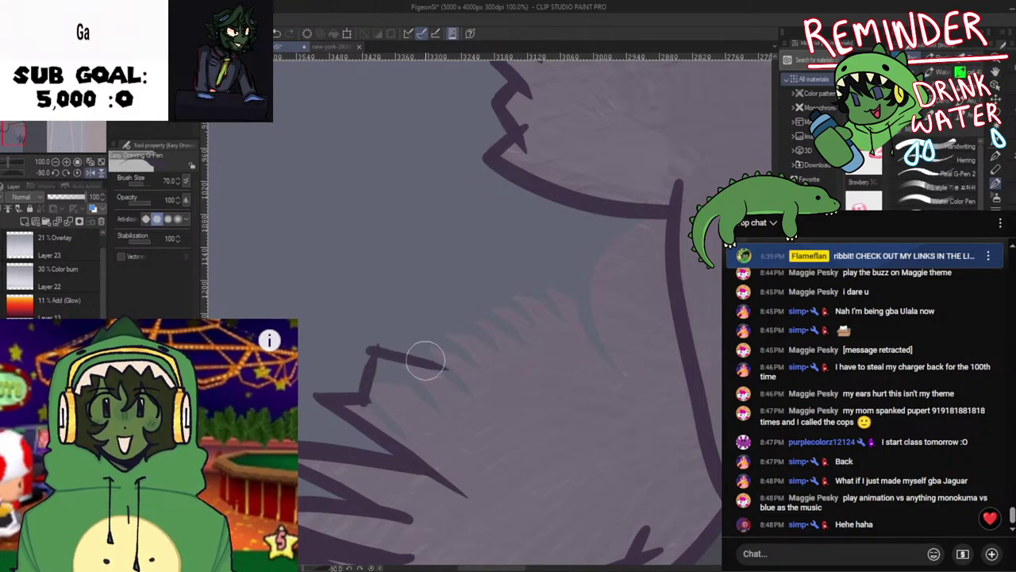
key("ctrl+z")
key("ctrl+z")
left_click_drag(365, 403, 382, 342)
key("ctrl+z")
mouse_move(365, 403)
left_mouse_down()
mouse_move(373, 349)
mouse_move(376, 376)
mouse_move(368, 352)
mouse_move(376, 370)
mouse_move(374, 361)
mouse_move(363, 381)
mouse_move(374, 353)
mouse_move(424, 371)
mouse_move(432, 337)
mouse_move(476, 351)
left_mouse_up()
key("ctrl+z")
key("ctrl+z")
key("ctrl+z")
key("ctrl+z")
key("ctrl+z")
Draw a zigzag row of feather points along the left wing's upper edge up to the pigeon's neck
mouse_move(418, 332)
left_mouse_down()
mouse_move(456, 347)
mouse_move(476, 314)
mouse_move(476, 324)
mouse_move(521, 338)
mouse_move(507, 328)
mouse_move(543, 290)
mouse_move(531, 307)
mouse_move(529, 294)
mouse_move(573, 311)
mouse_move(557, 308)
mouse_move(588, 269)
mouse_move(575, 290)
mouse_move(616, 296)
mouse_move(568, 279)
mouse_move(614, 303)
mouse_move(608, 290)
mouse_move(650, 249)
left_mouse_up()
key("ctrl+z")
key("ctrl+z")
left_click_drag(597, 296, 624, 262)
mouse_move(617, 265)
left_mouse_down()
mouse_move(661, 279)
mouse_move(644, 283)
mouse_move(676, 245)
left_mouse_up()
key("ctrl+z")
scroll(661, 274, "down", 4)
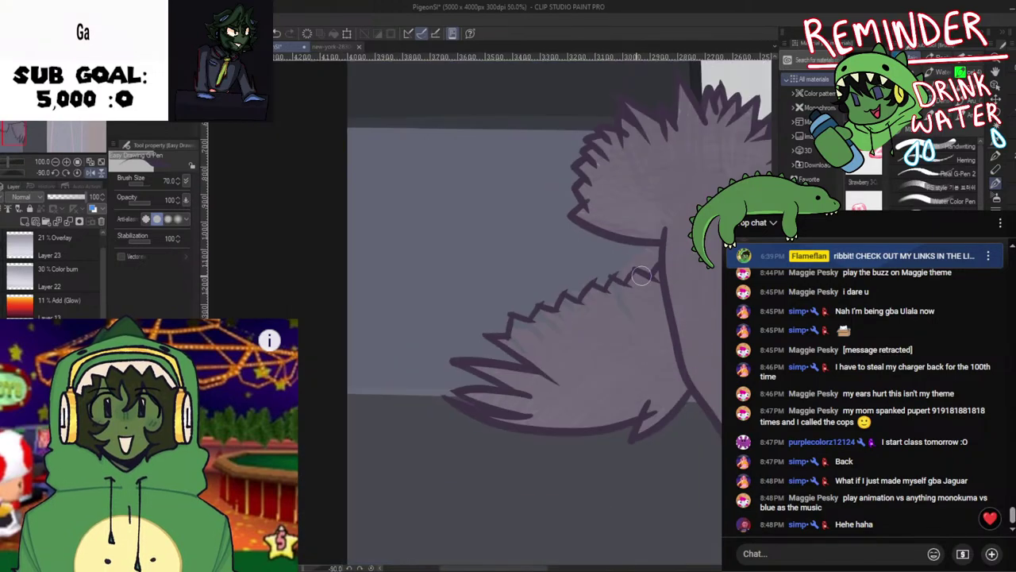
left_click_drag(616, 318, 575, 336)
scroll(574, 336, "up", 4)
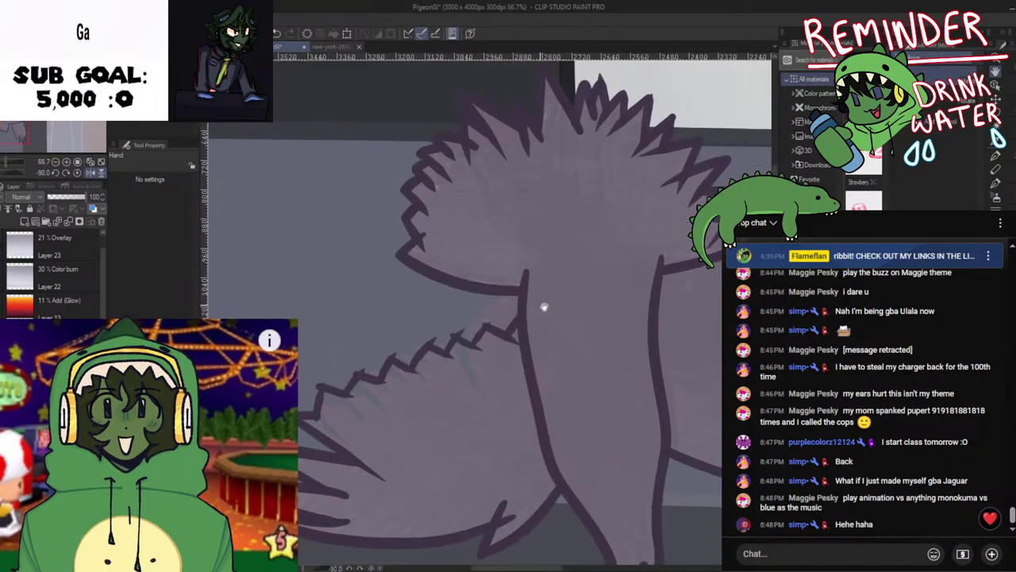
Undo the zigzag feather strokes along the left wing's upper edge
key("ctrl+z")
key("ctrl+z")
scroll(616, 370, "down", 1)
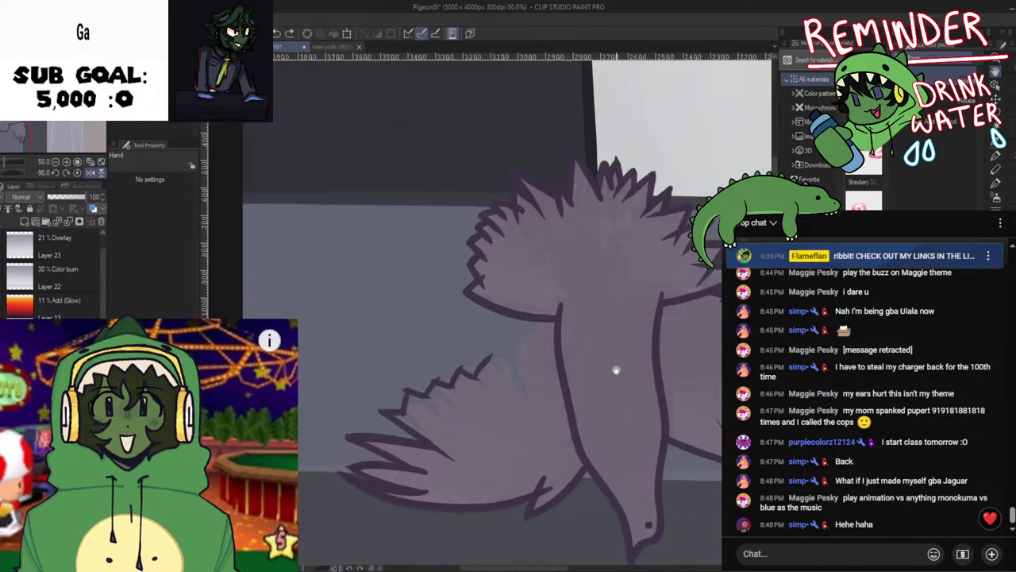
left_click_drag(616, 370, 388, 350)
scroll(485, 305, "down", 1)
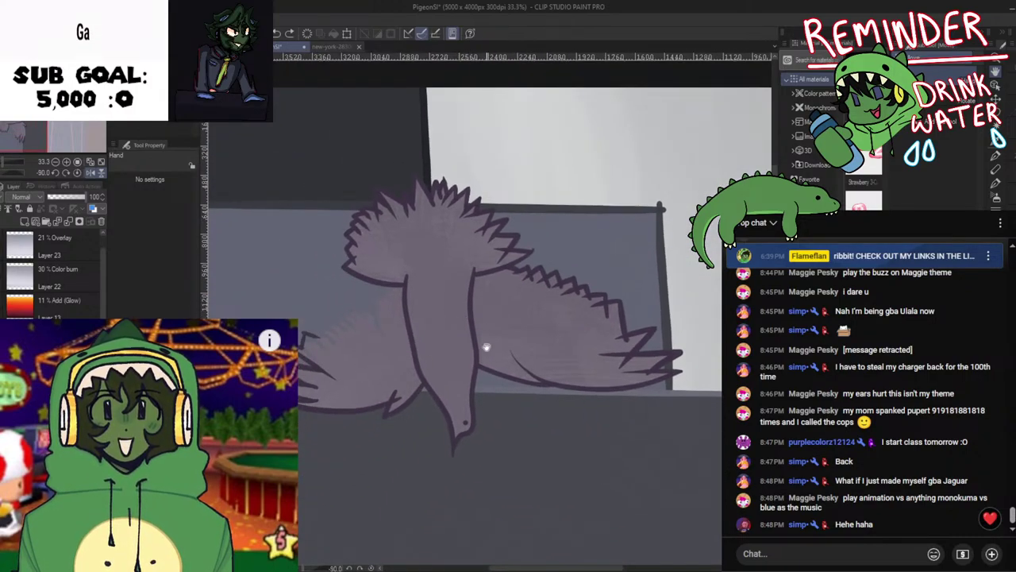
Start a free transform on the copied right-wing outline, move it over the left wing and rotate it
key("ctrl+t")
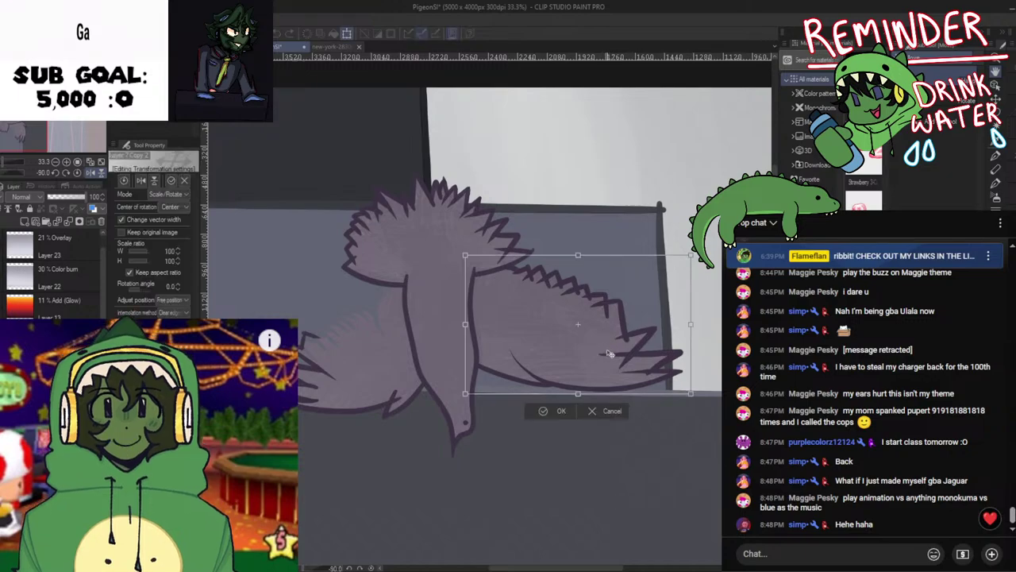
left_click_drag(607, 345, 377, 372)
key("h")
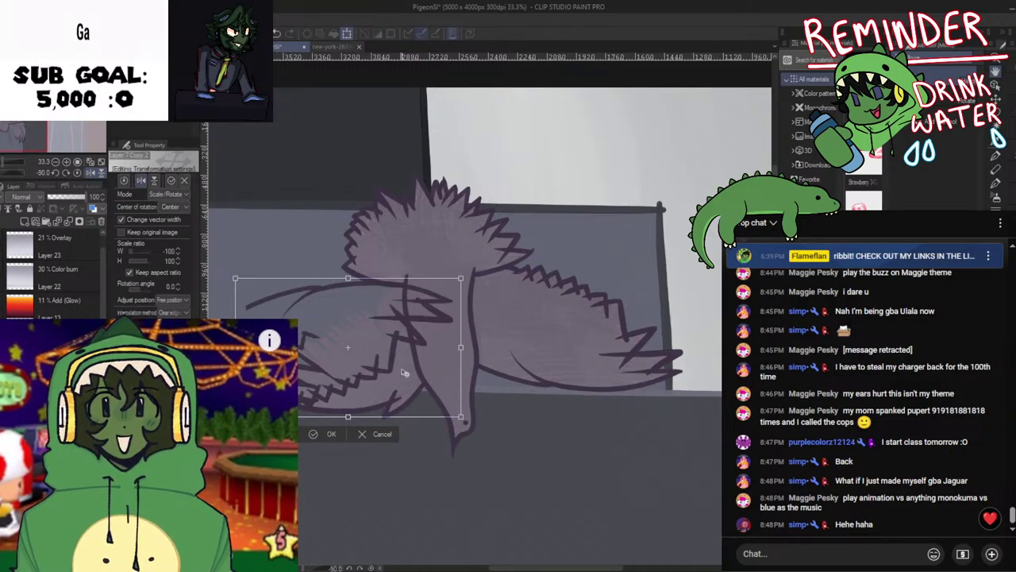
key("ctrl+z")
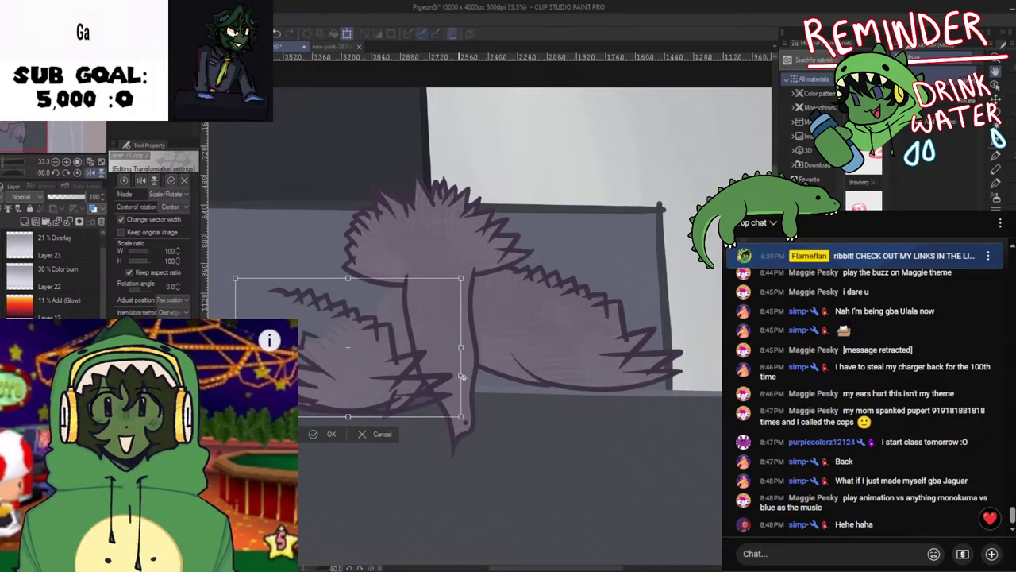
left_click_drag(462, 376, 434, 280)
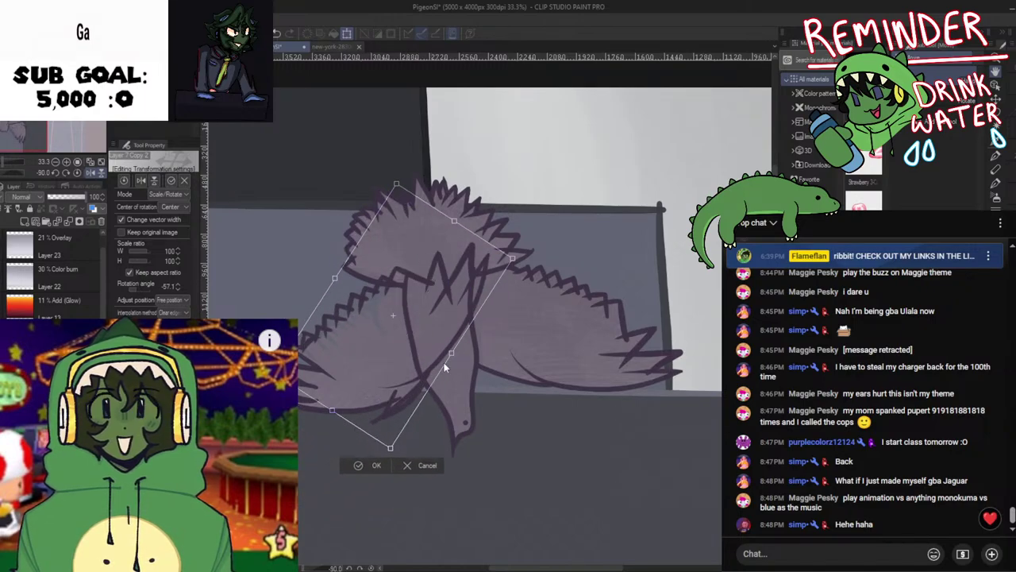
Flip the copied wing outline vertically, rotate it to -9.0°, fit it along the left wing's upper edge and apply the transform
key("ctrl+shift+v")
left_click_drag(541, 352, 486, 196)
left_click_drag(444, 283, 381, 321)
key("h")
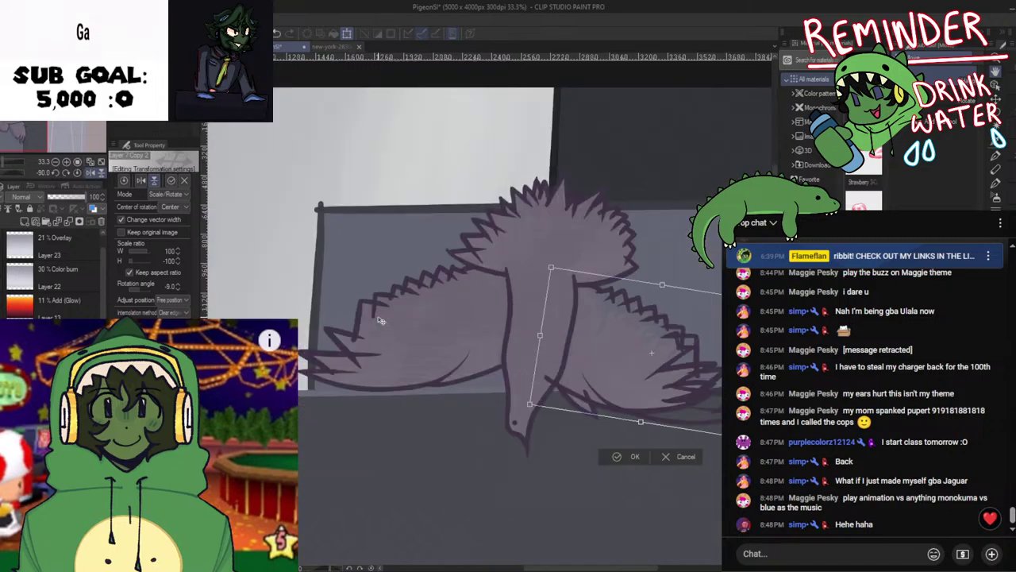
key("h")
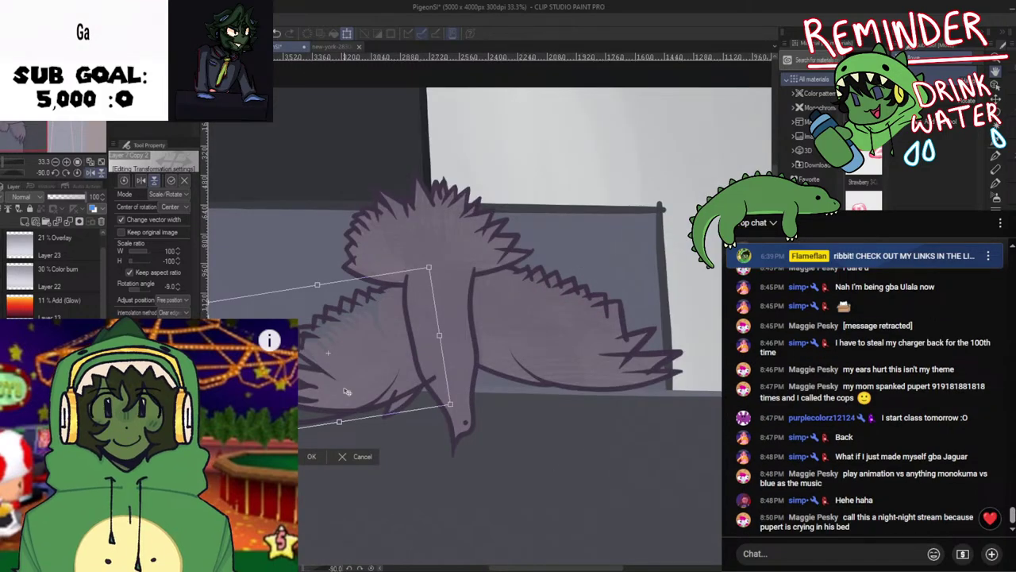
left_click_drag(346, 391, 351, 393)
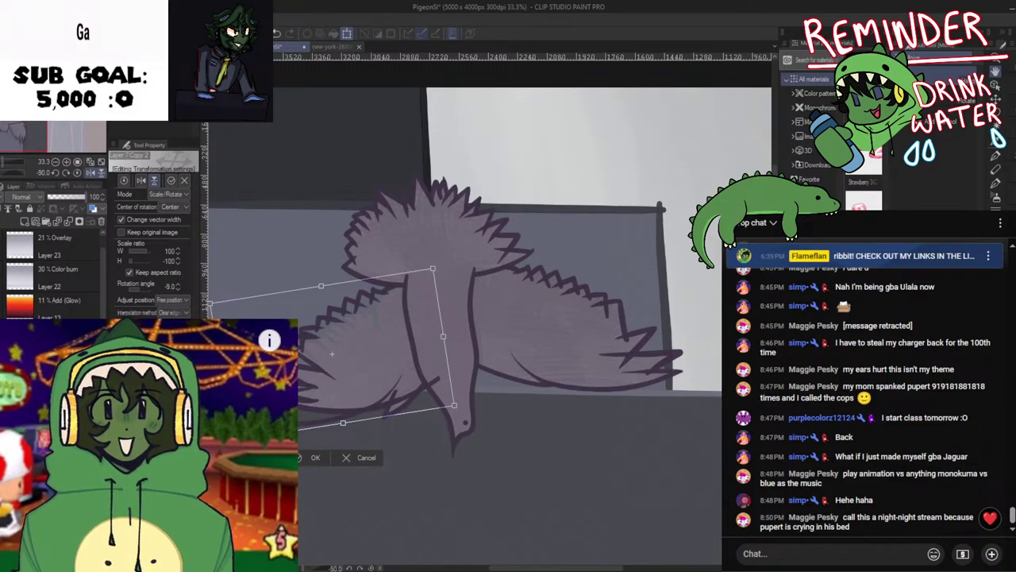
key("Return")
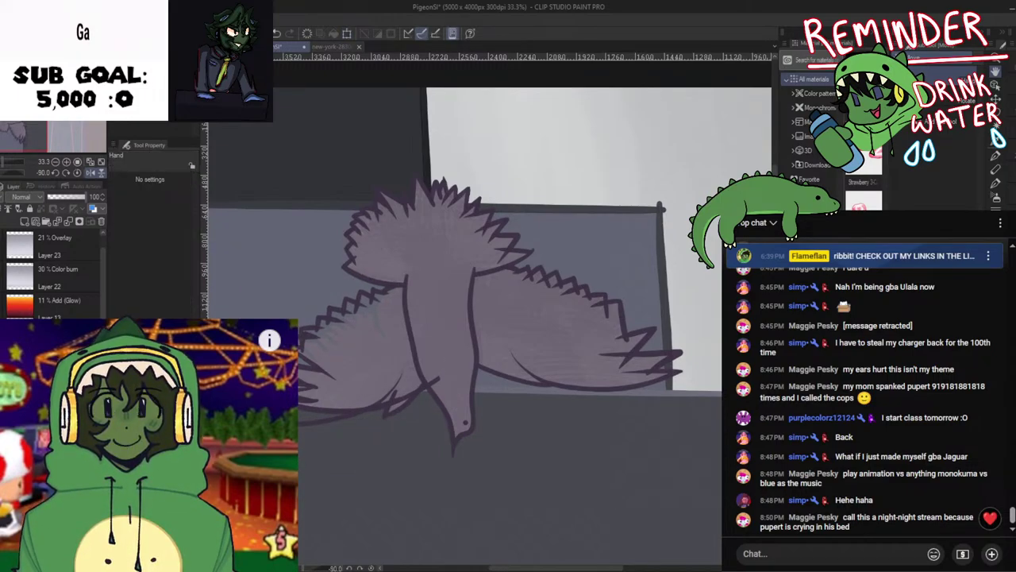
Erase the copied outline's leftover strokes below the left wing and around its tip with the hard vector eraser
scroll(403, 430, "down", 1)
left_click_drag(403, 430, 444, 426)
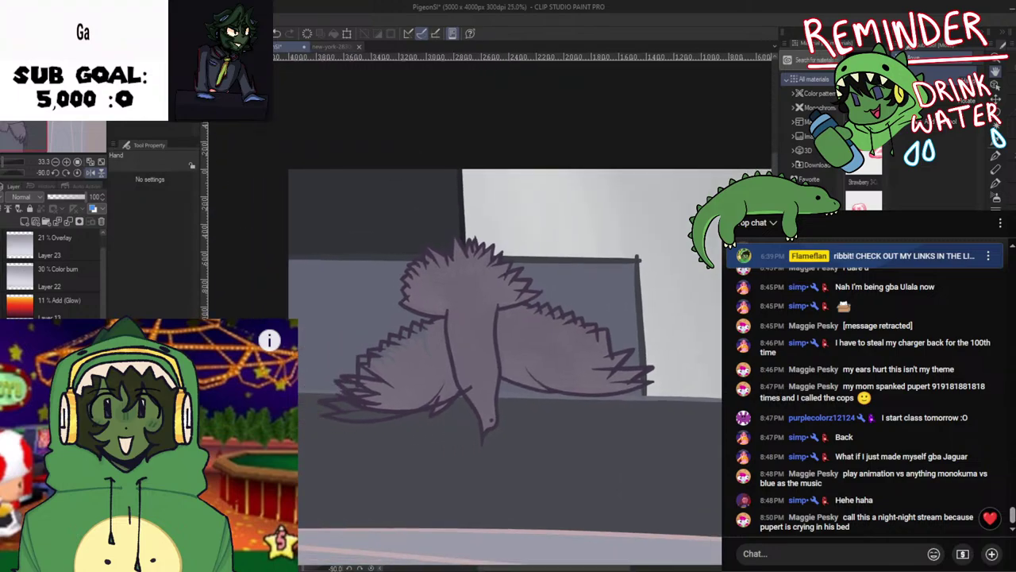
key("e")
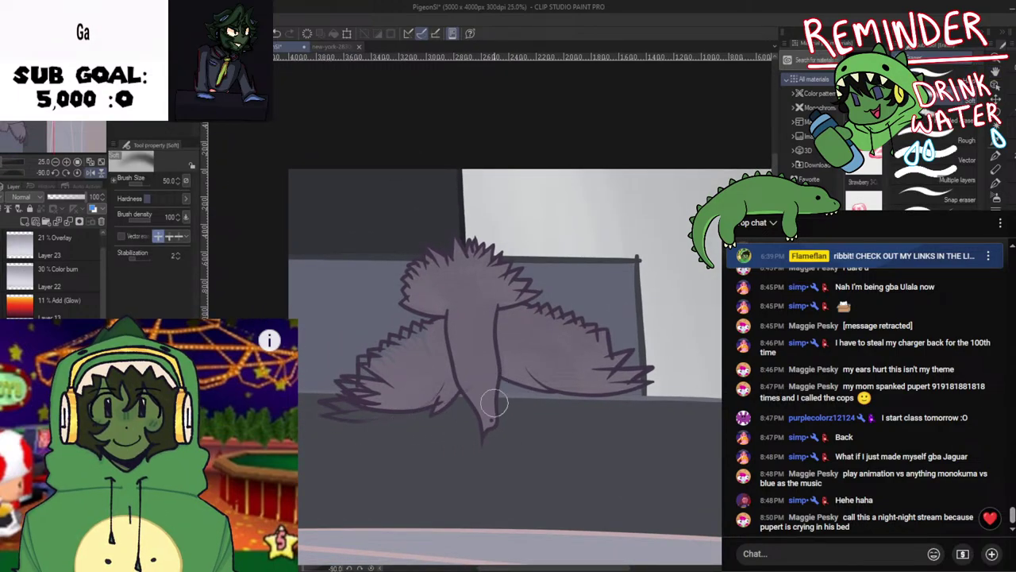
scroll(353, 412, "up", 5)
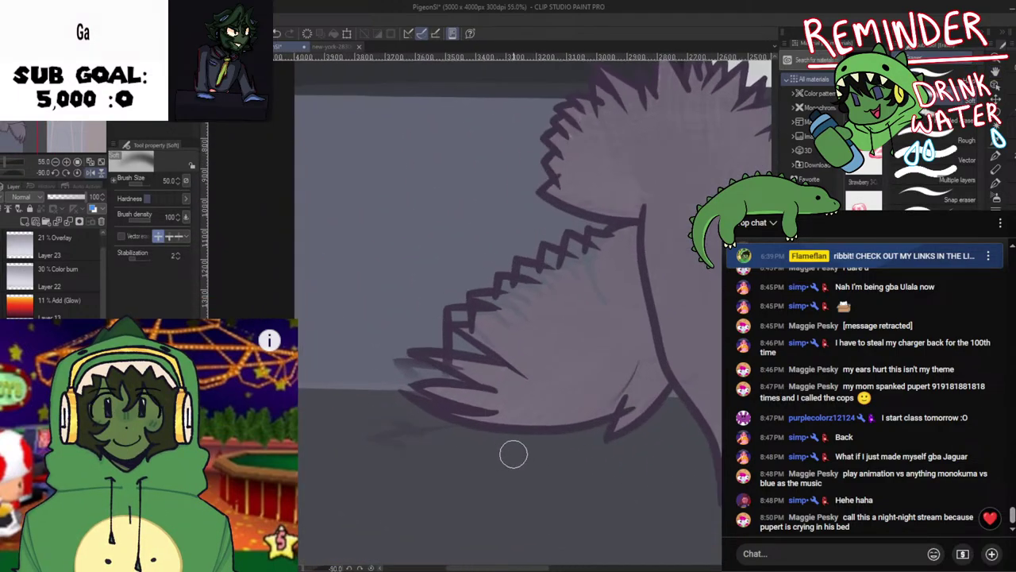
key("e")
scroll(639, 369, "down", 2)
left_click_drag(673, 372, 665, 384)
left_click_drag(588, 426, 586, 411)
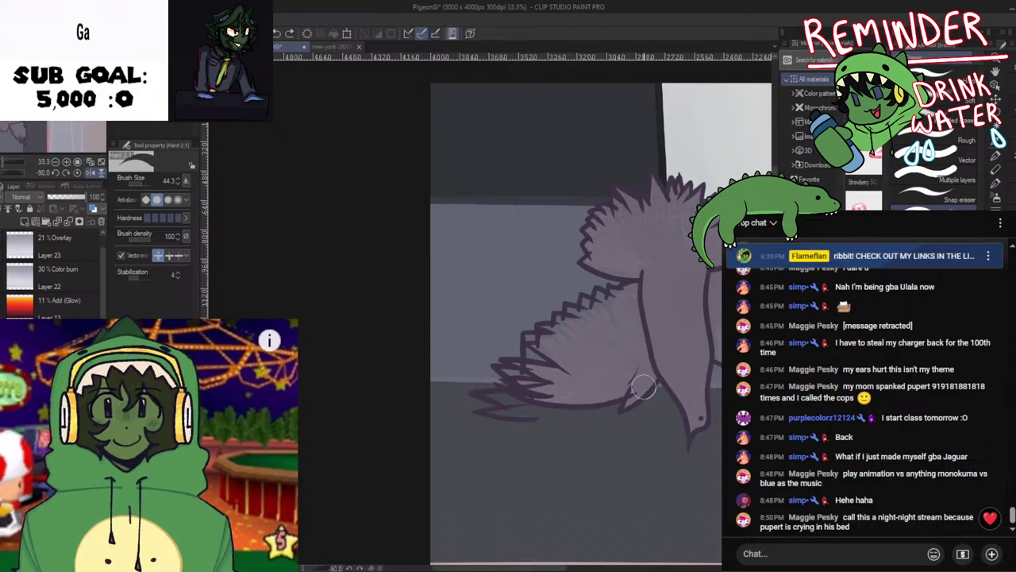
left_click_drag(652, 398, 587, 417)
scroll(528, 374, "up", 2)
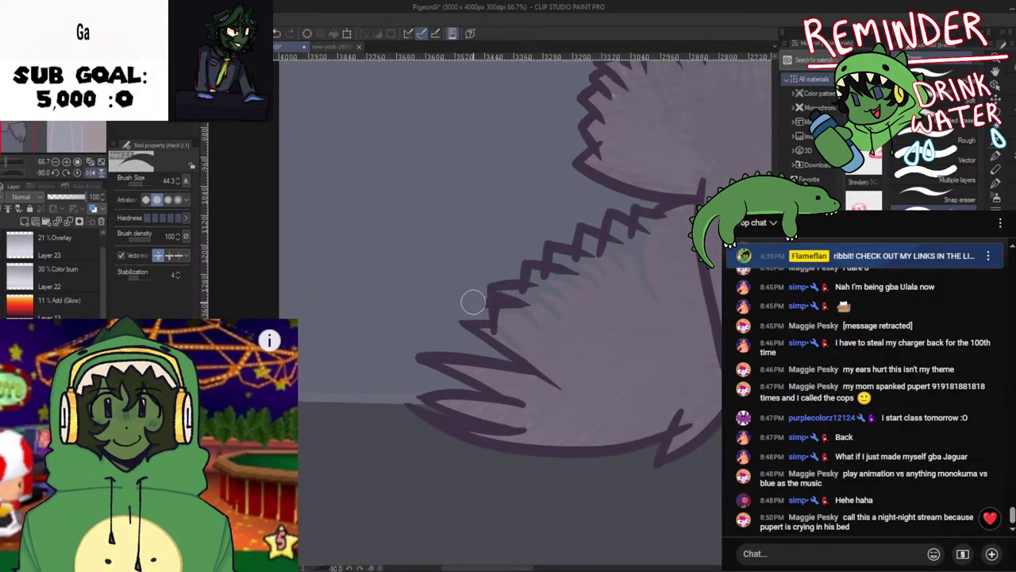
Erase surplus line segments where the copied zigzag edge meets the left wing's tip feathers, undoing erasures that remove too much
scroll(476, 303, "up", 2)
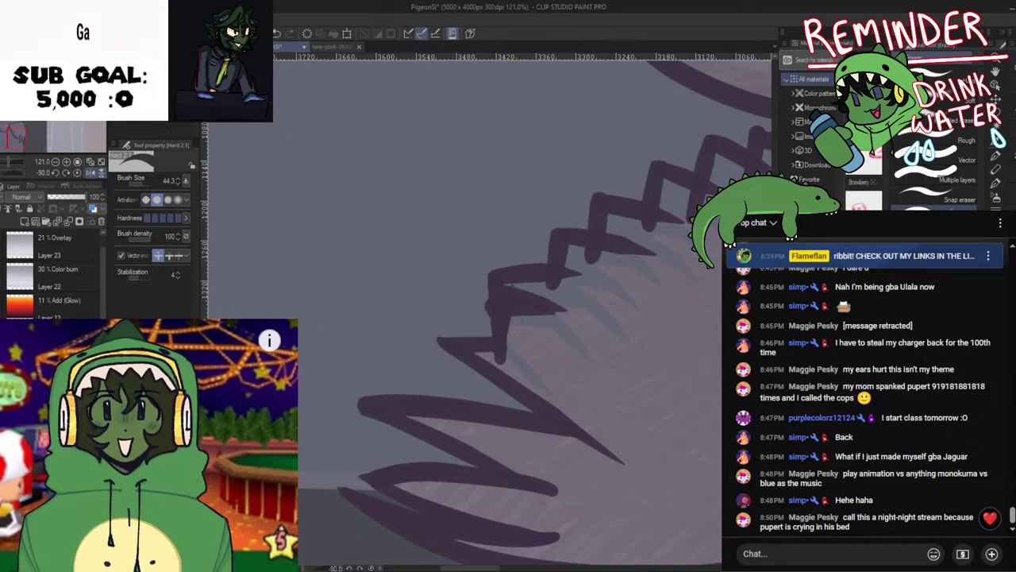
key("ctrl+z")
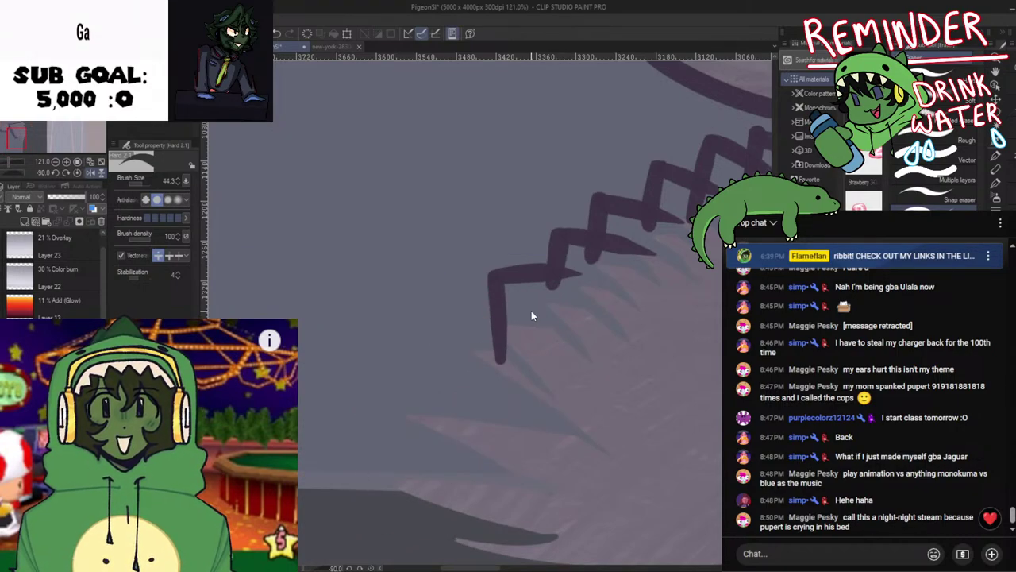
scroll(531, 310, "down", 2)
key("ctrl+z")
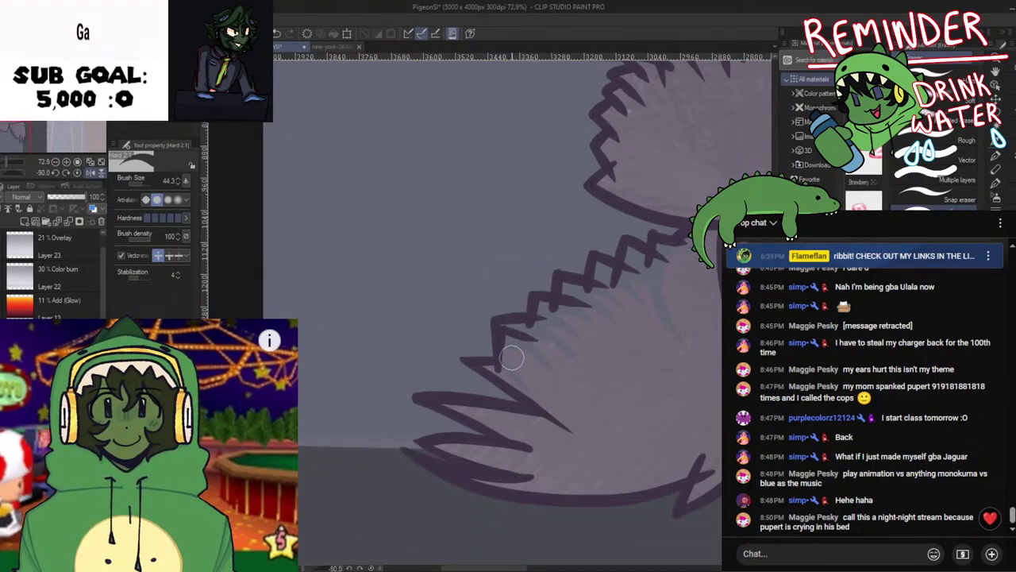
scroll(492, 343, "up", 2)
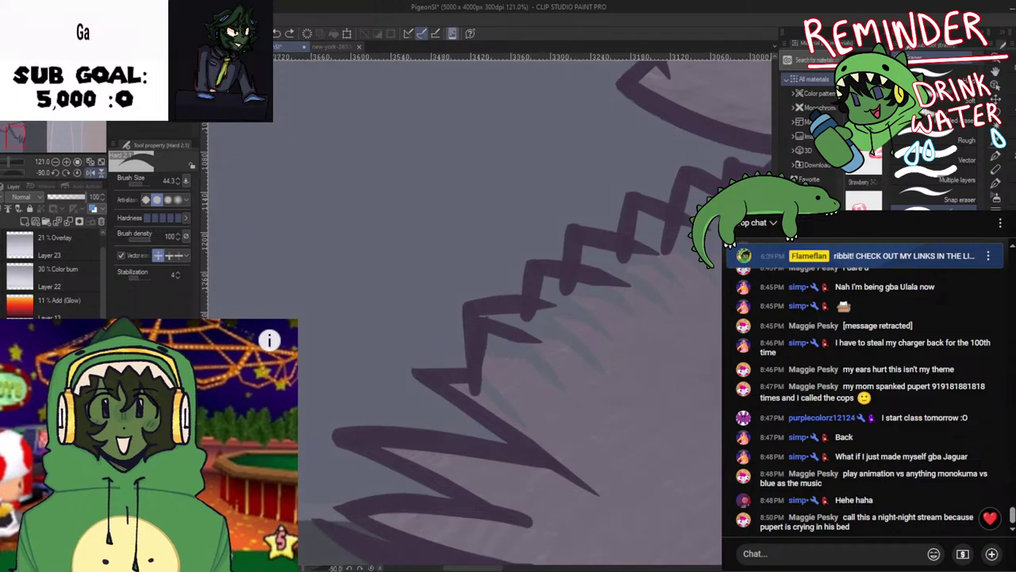
key("ctrl+y")
left_click(508, 330, "ctrl")
key("Delete")
left_click(479, 351, "ctrl")
key("Delete")
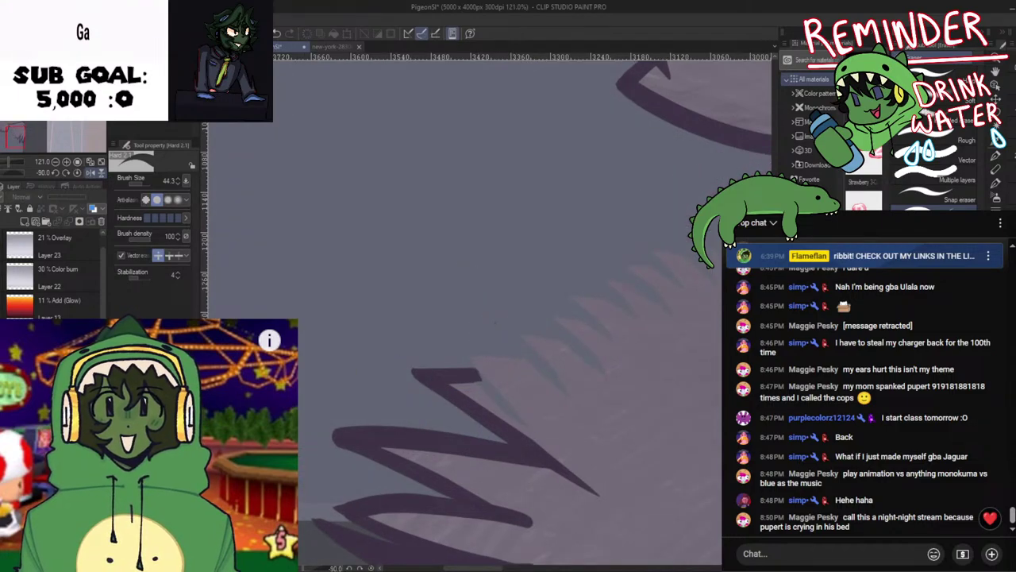
key("ctrl+z")
Examine the pigeon and its reworked wing outline with the canvas mirrored, rotated, and at different zoom levels
scroll(569, 392, "down", 10)
key("h")
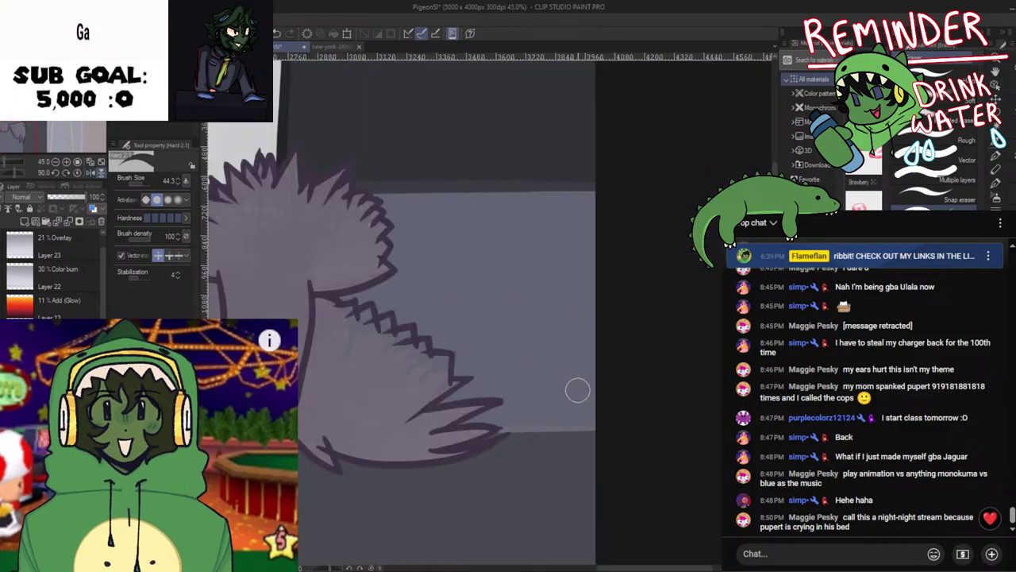
key("ctrl+at")
scroll(580, 389, "down", 4)
key("h")
key("asciicircum")
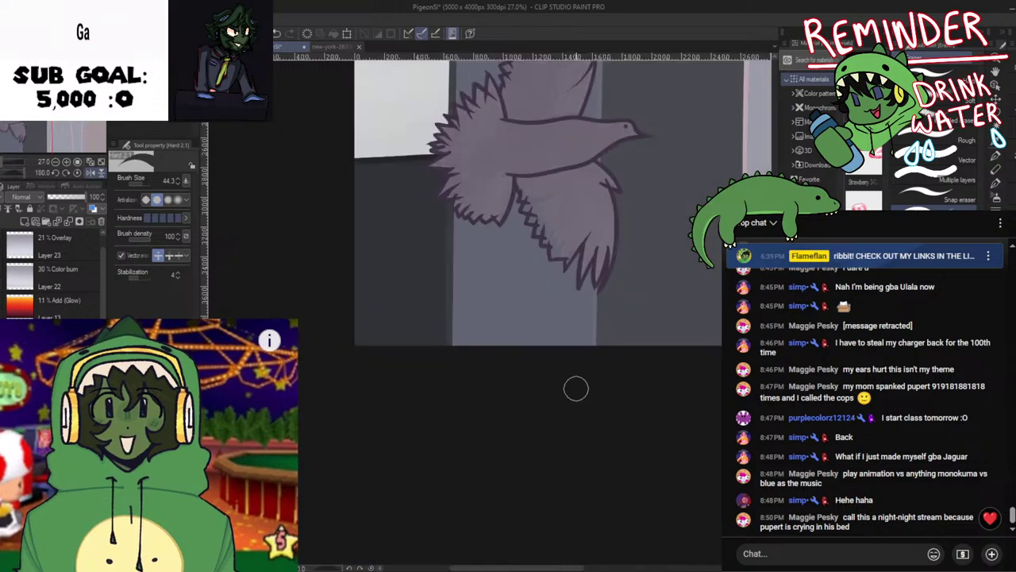
scroll(579, 381, "down", 1)
scroll(609, 304, "up", 1)
left_click_drag(598, 327, 569, 386)
scroll(571, 378, "up", 5)
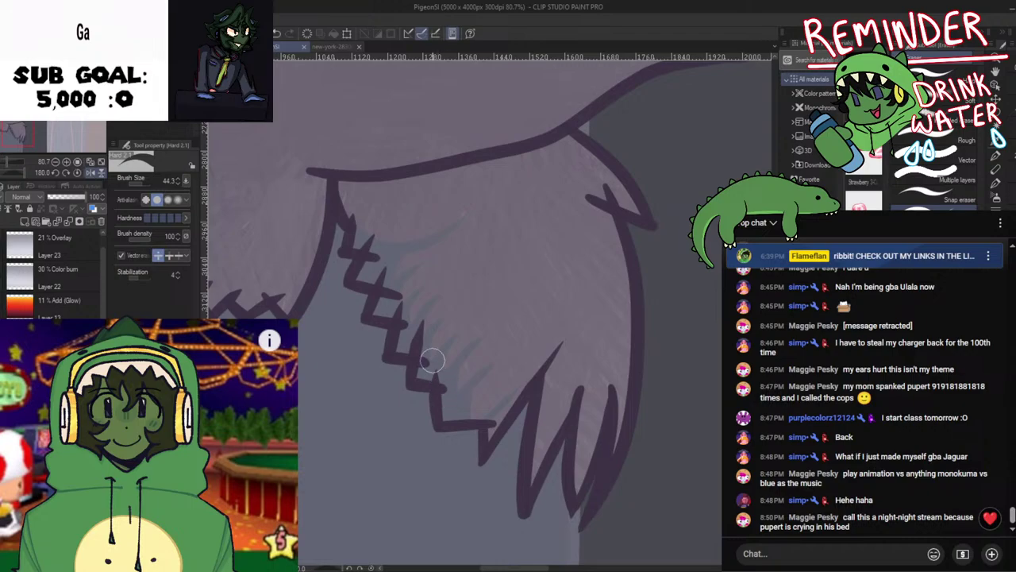
scroll(484, 322, "down", 1)
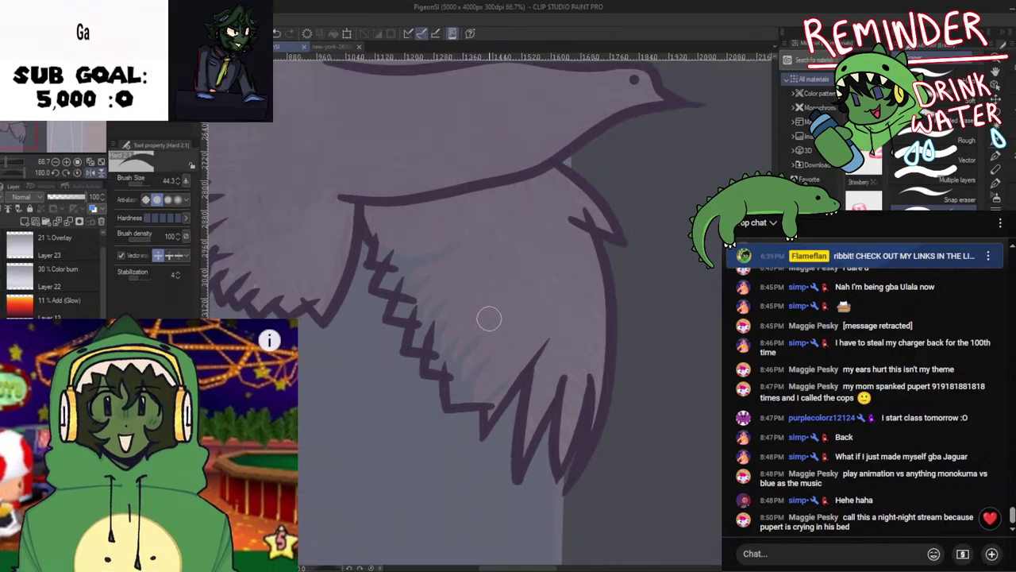
scroll(357, 374, "down", 1)
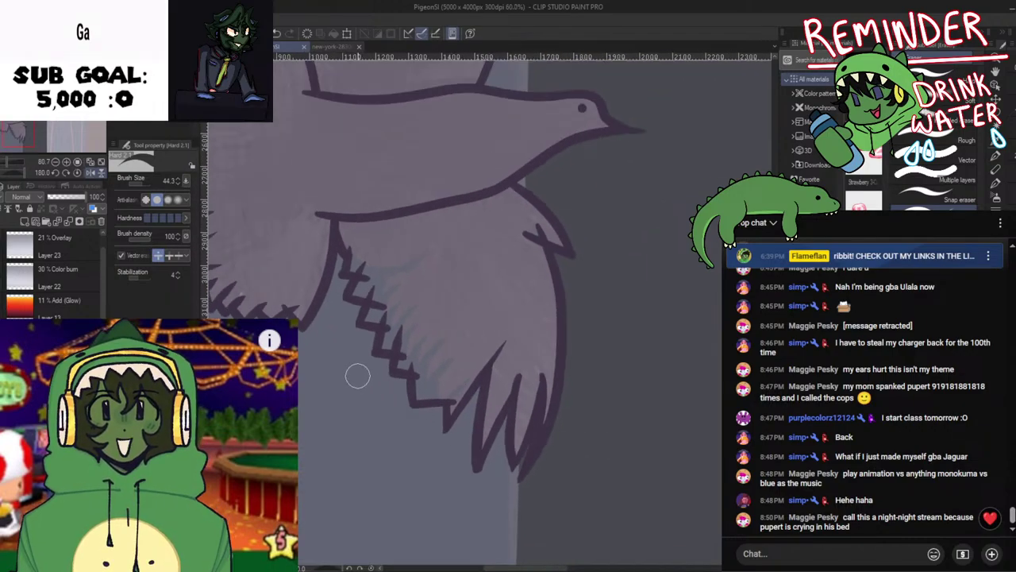
Locate the pigeon's base colour layer and sample the left wing's fill colour to paint over the patches beside its zigzag edge
left_click_drag(362, 377, 390, 357)
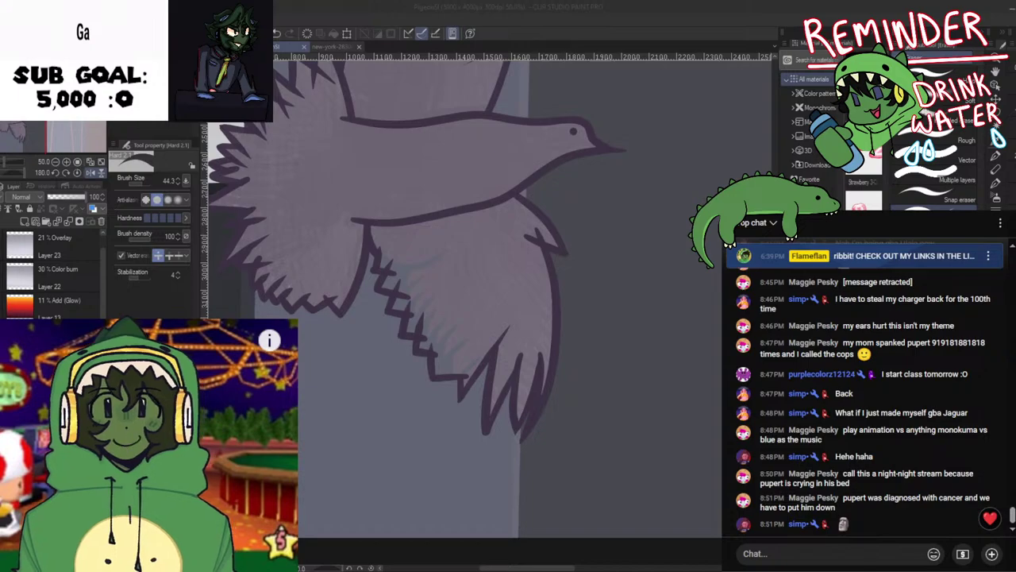
scroll(48, 270, "down", 3)
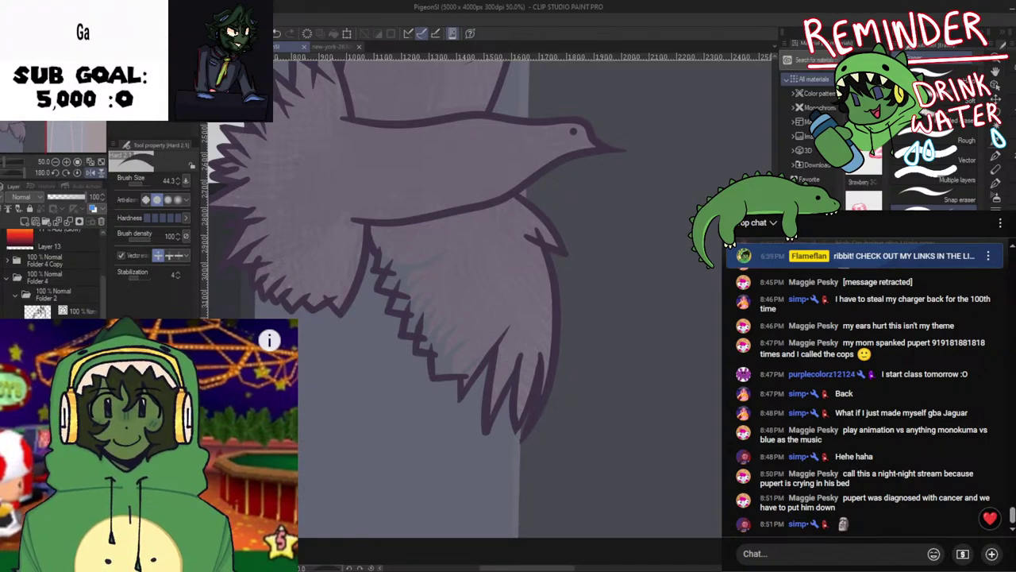
scroll(51, 274, "down", 5)
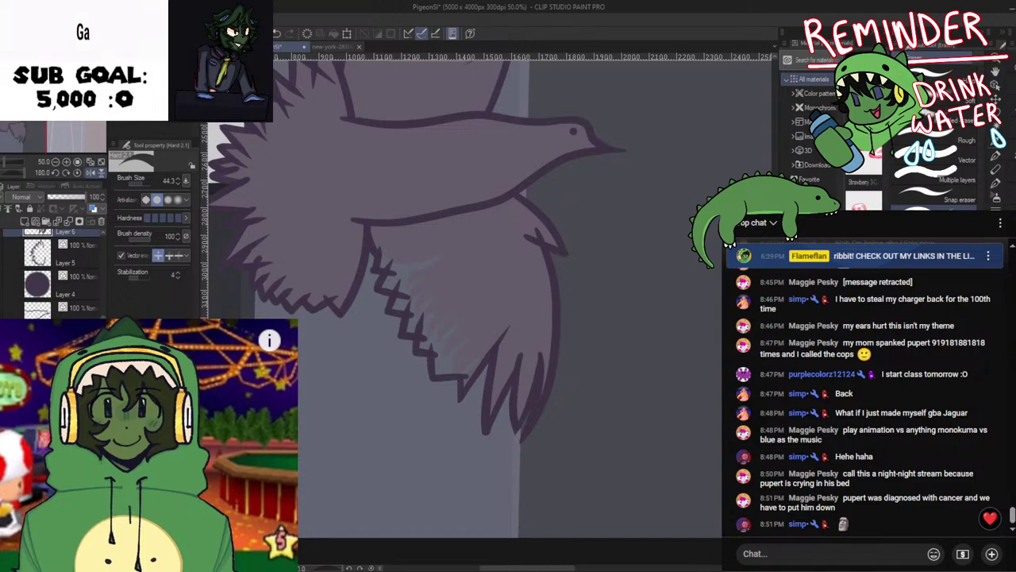
key("i")
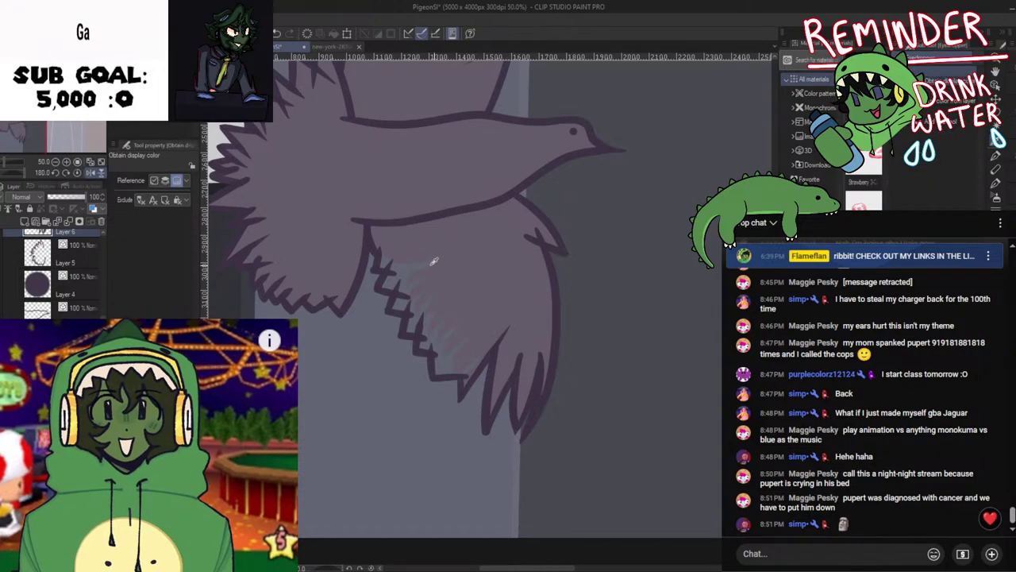
key("p")
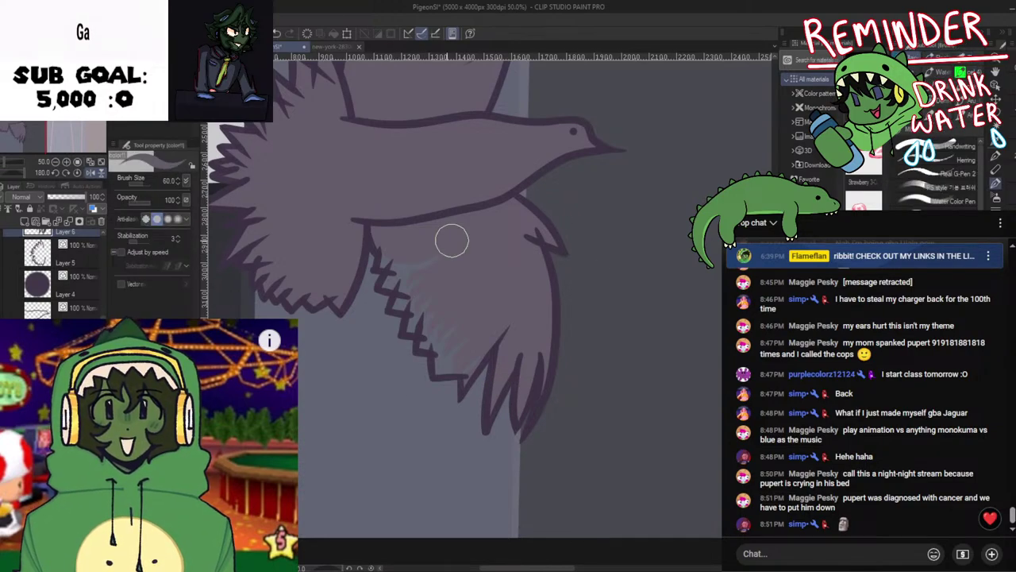
Try to bucket-fill the patchy area inside the left wing with the sampled wing colour, and undo the fill
key("i")
key("g")
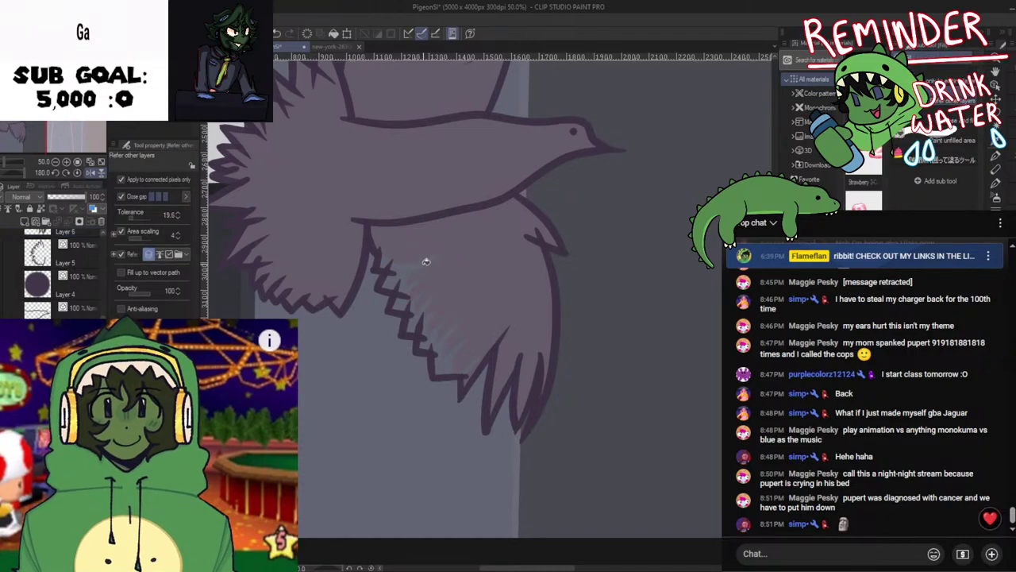
left_click(441, 258)
key("ctrl+z")
Paint over the remaining patches along the left wing's zigzag edge and erase the fill colour spilling outside the outline
key("p")
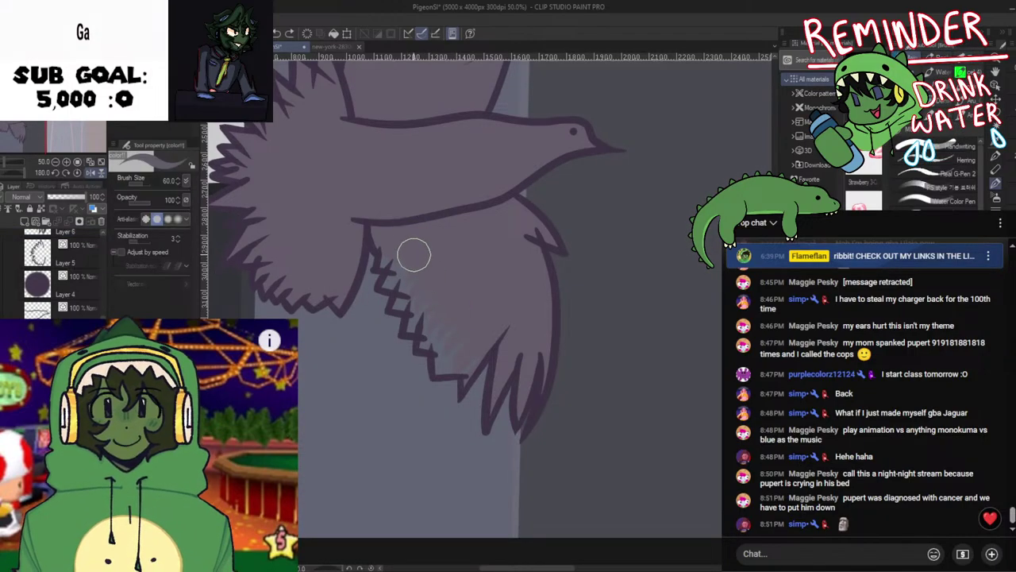
scroll(400, 266, "up", 1)
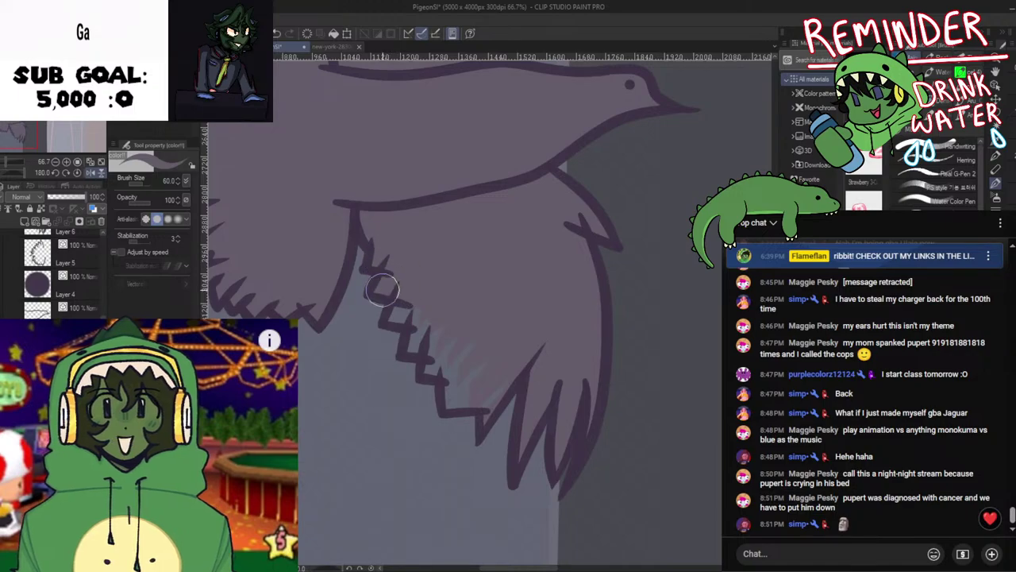
key("e")
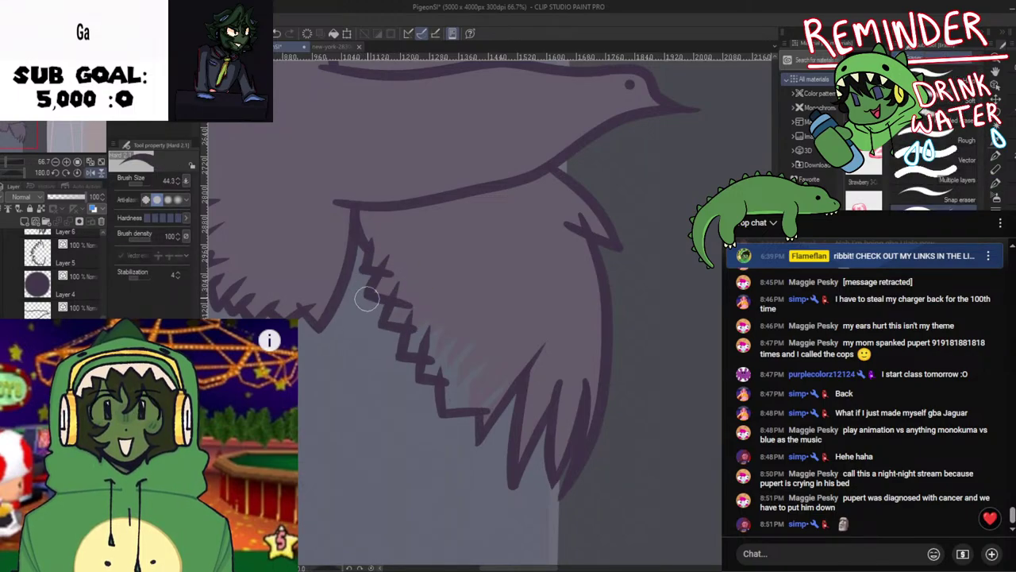
key("p")
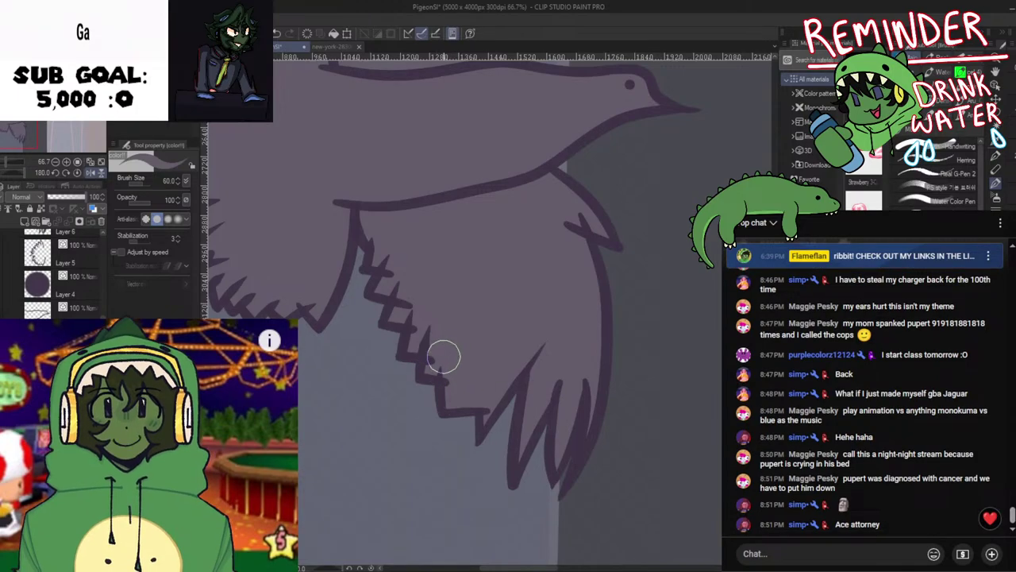
Examine the whole pigeon at a smaller zoom, flipping the canvas horizontally back and forth to compare both wings
scroll(445, 357, "down", 2)
left_click_drag(431, 335, 471, 329)
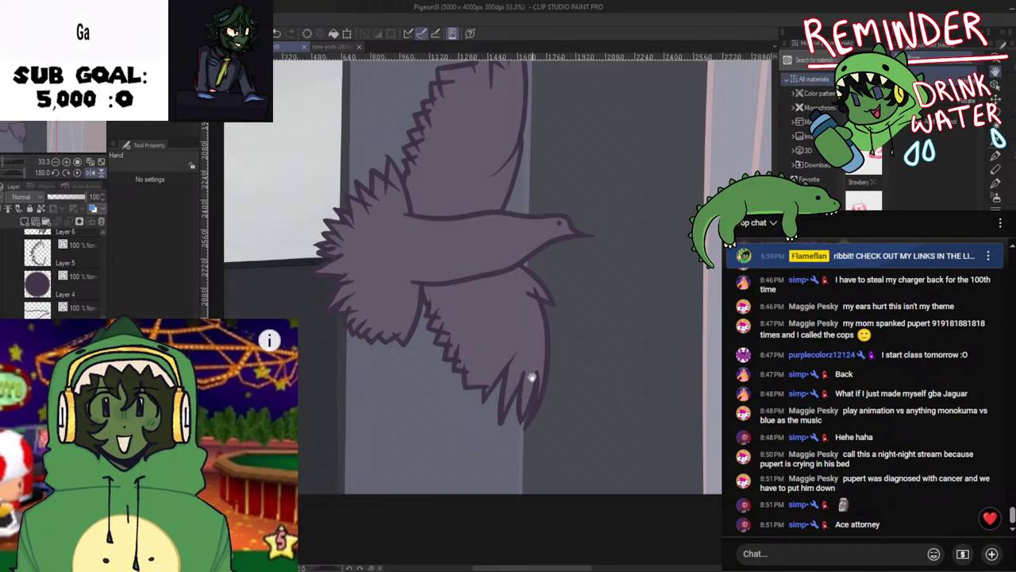
scroll(532, 377, "down", 2)
left_click_drag(426, 377, 381, 448)
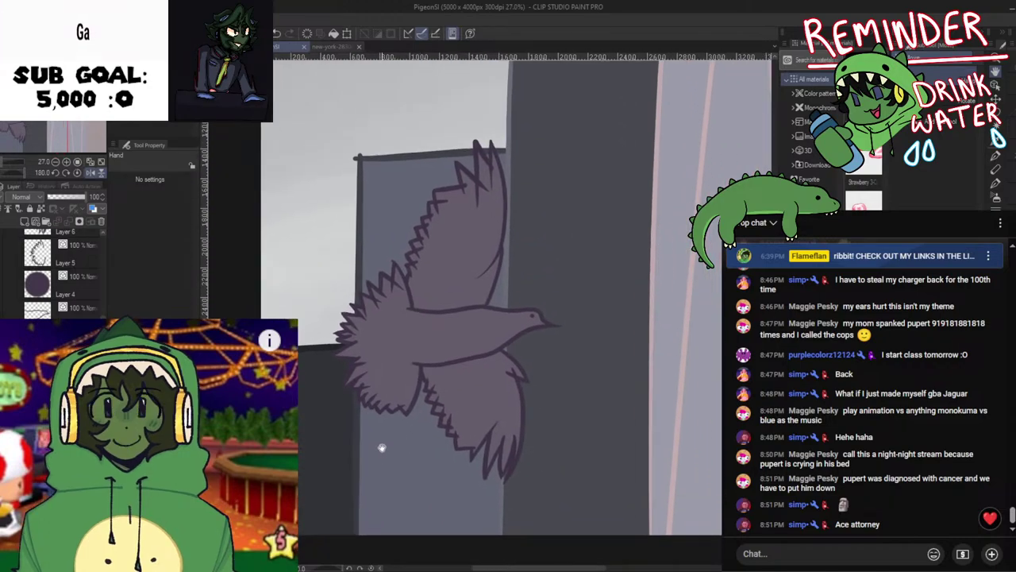
key("h")
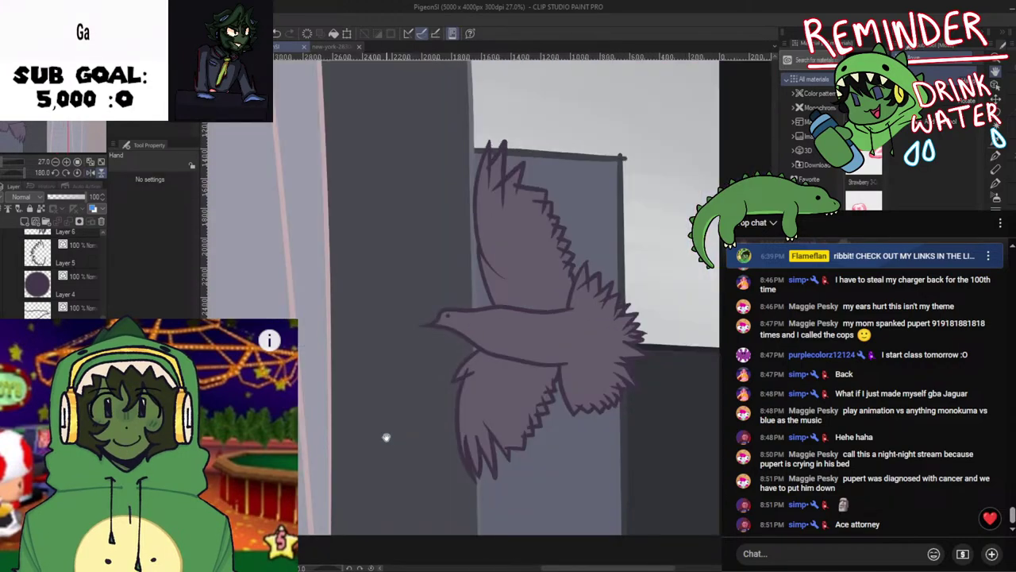
key("h")
key("h")
key("h")
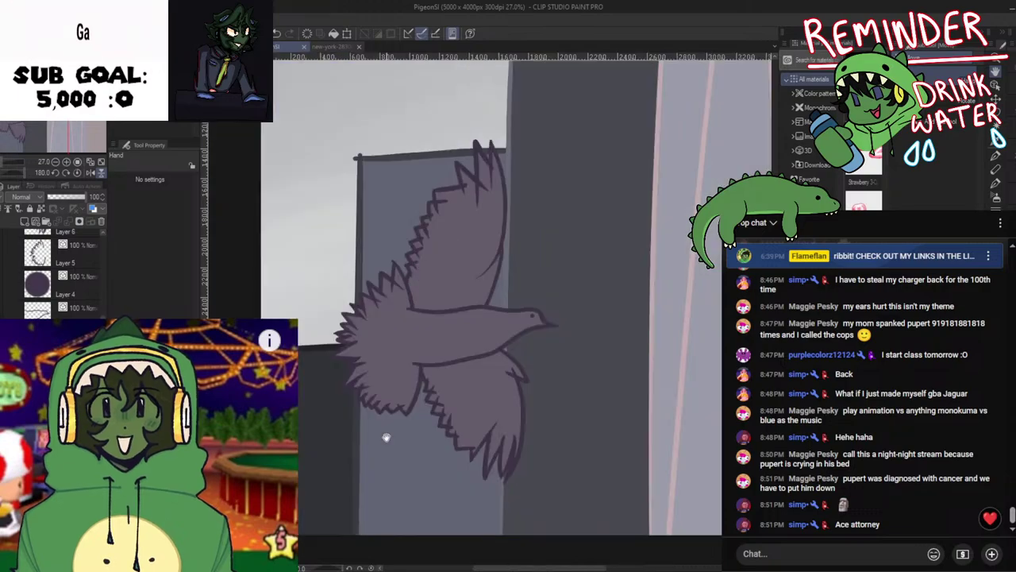
key("h")
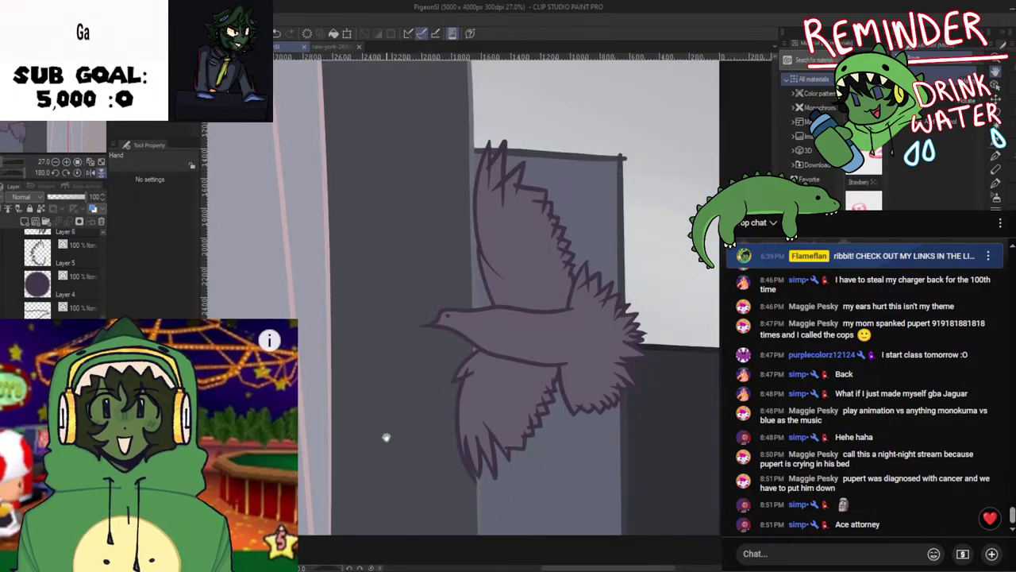
key("h")
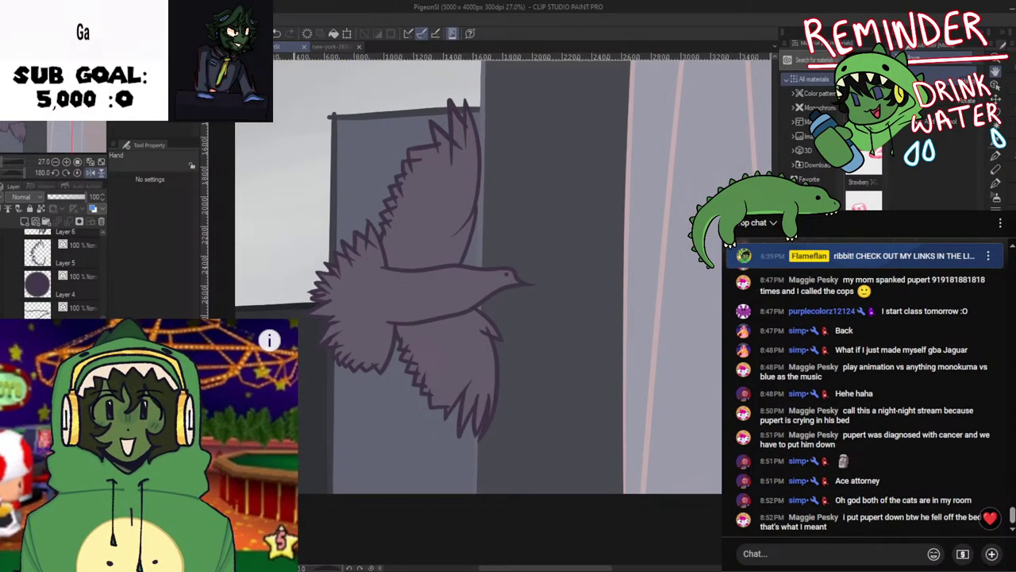
Inspect the left wing's zigzag edge up close and the surrounding background, and save the illustration
scroll(363, 411, "up", 6)
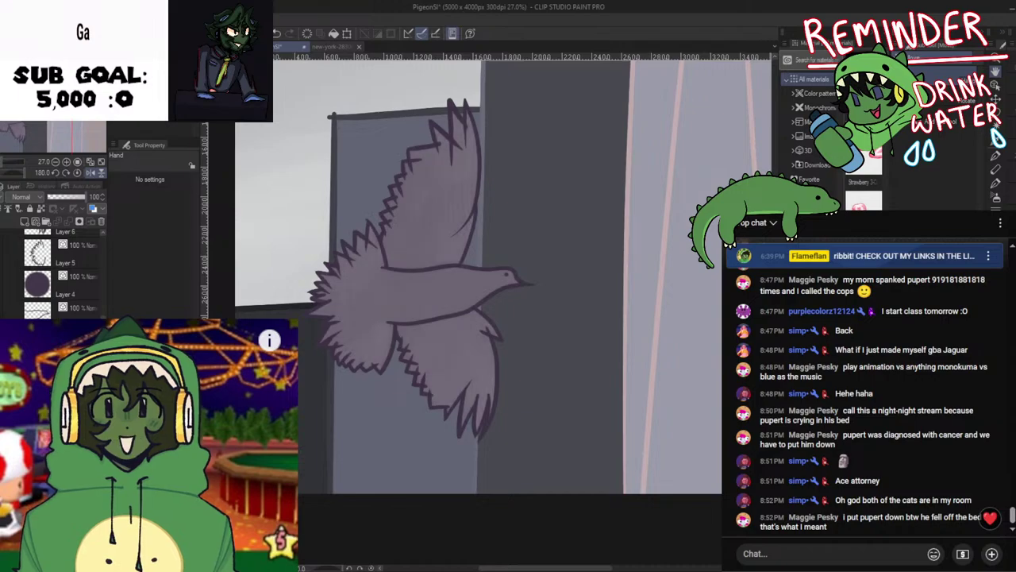
scroll(536, 373, "down", 3)
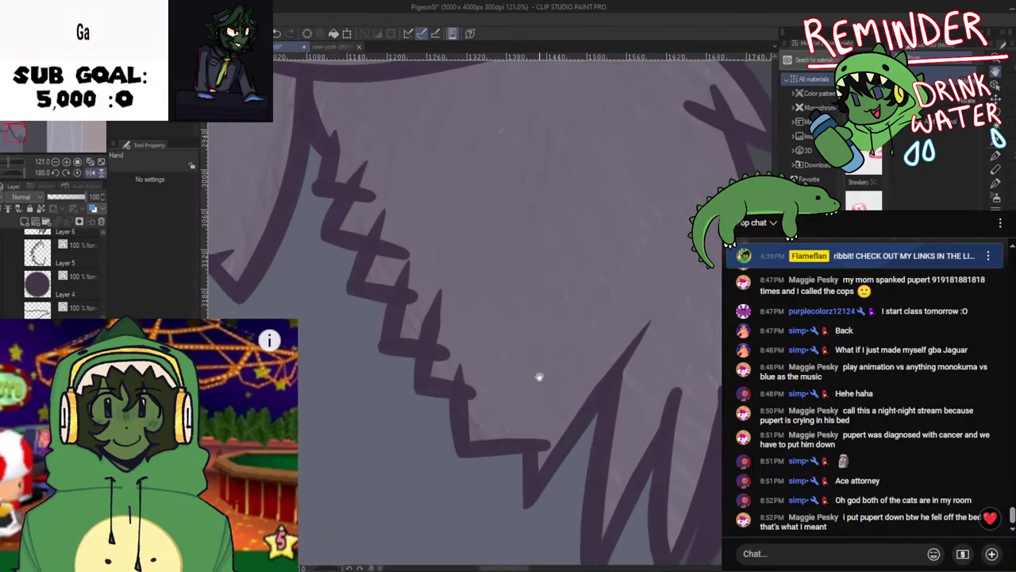
scroll(580, 378, "down", 2)
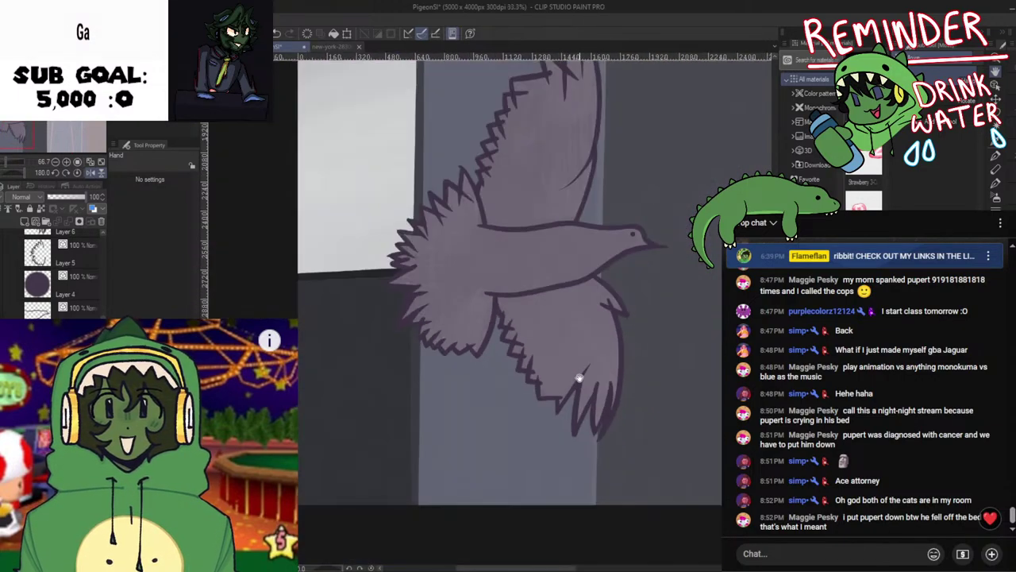
scroll(580, 378, "down", 1)
left_click_drag(579, 378, 263, 408)
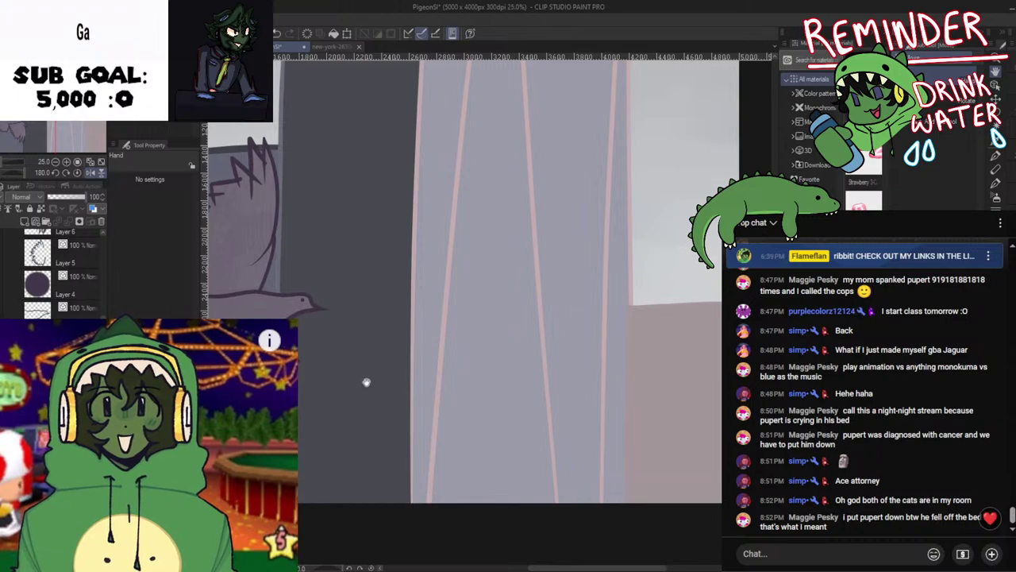
key("ctrl+s")
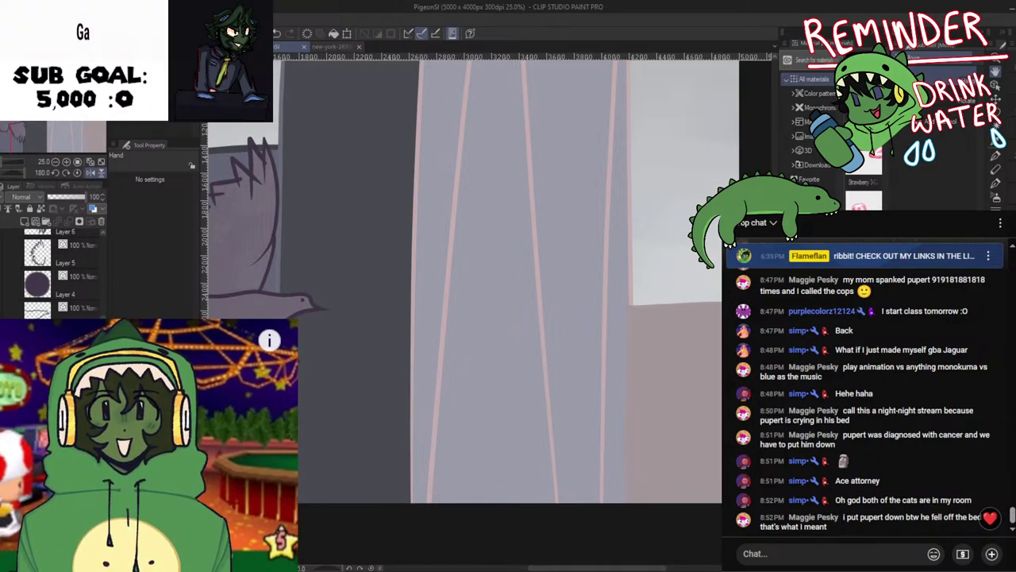
Compare blending modes for the active layer, including Multiply and Add, set it to Add (Glow) and save the illustration
scroll(52, 273, "up", 2)
left_click_drag(240, 428, 454, 413)
scroll(469, 403, "up", 1)
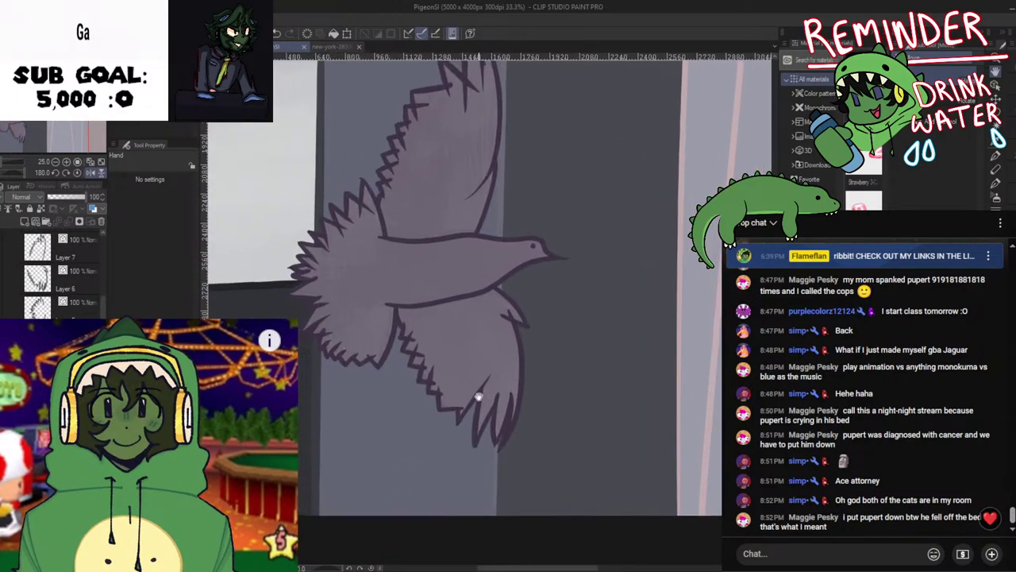
scroll(52, 274, "up", 2)
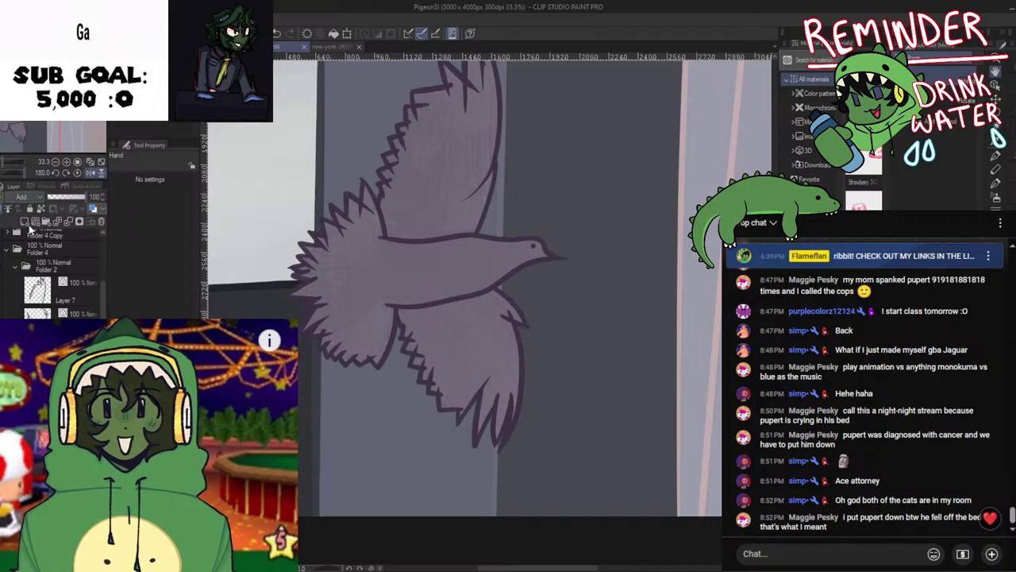
left_click(29, 227)
left_click(30, 207)
left_click(30, 207)
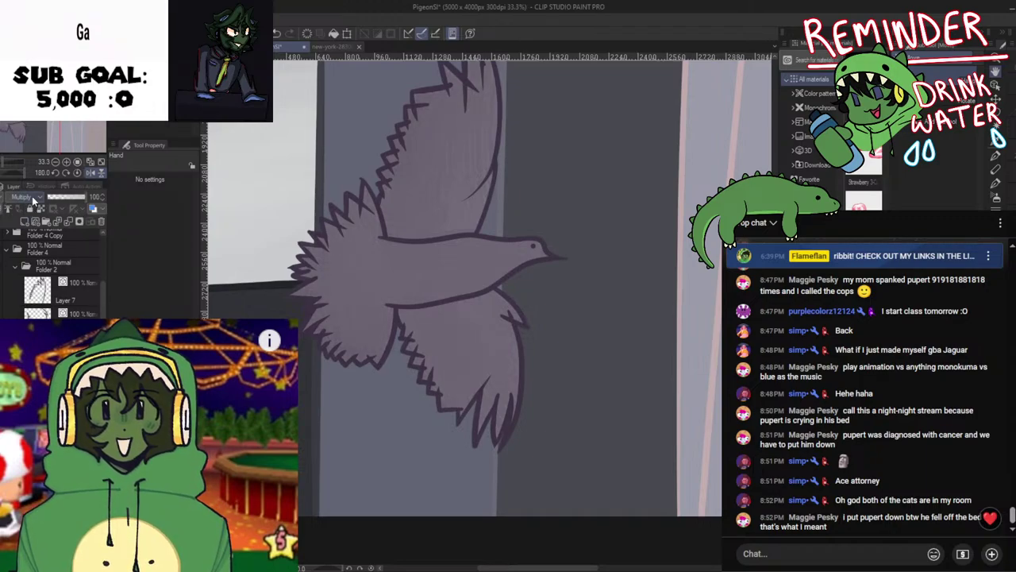
left_click(32, 199)
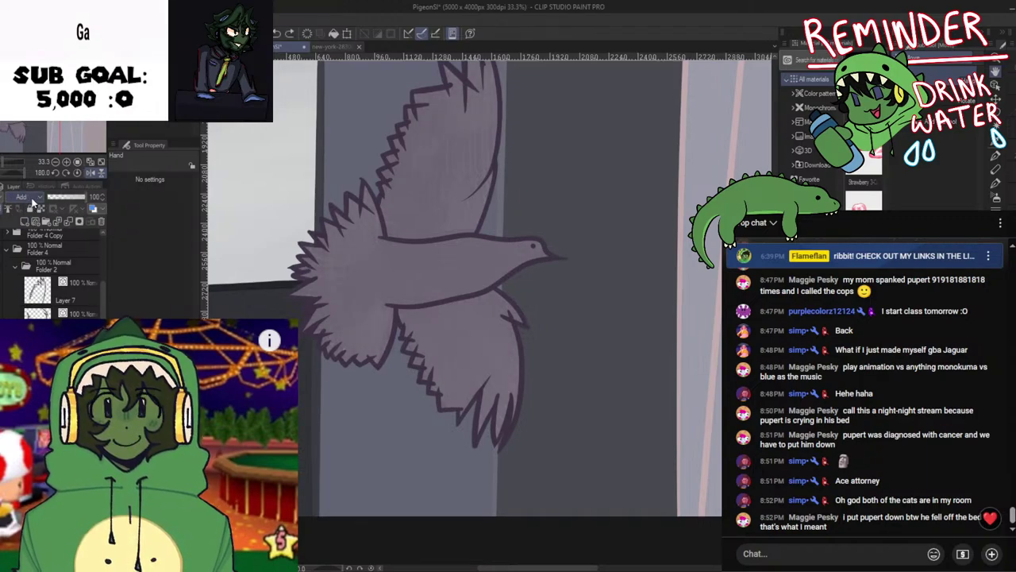
left_click(33, 330)
scroll(428, 294, "up", 3)
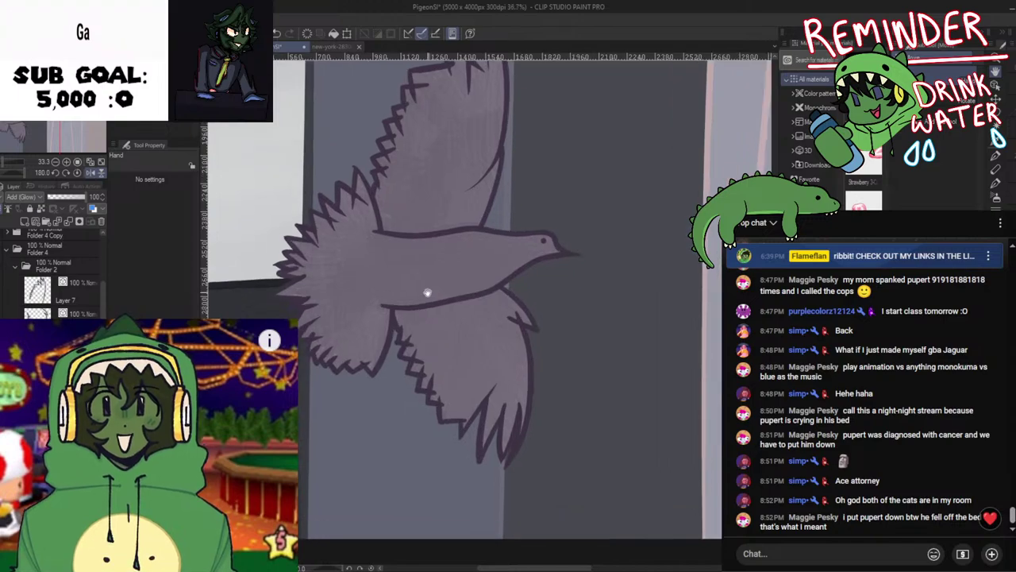
scroll(438, 321, "down", 5)
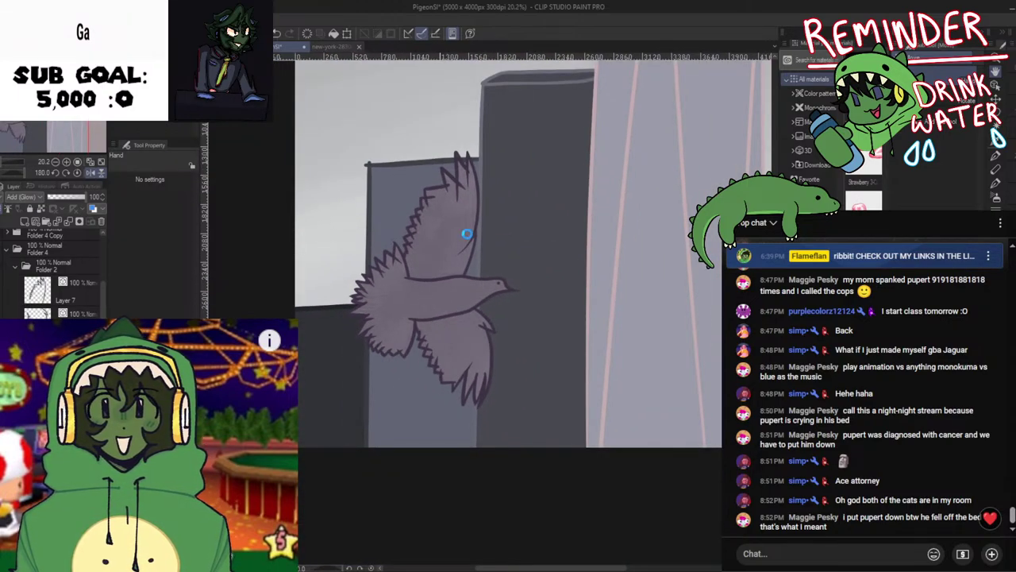
key("ctrl+s")
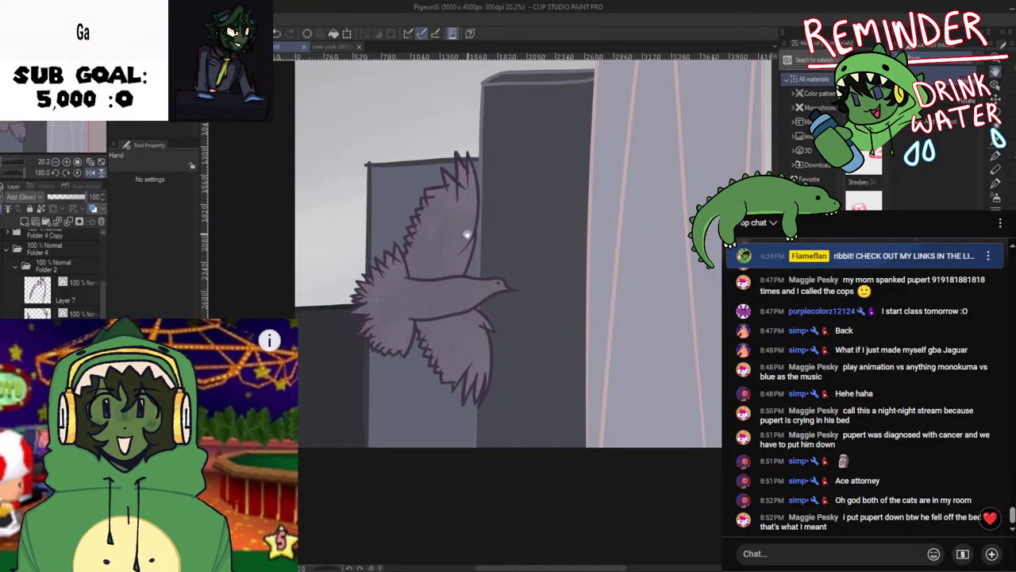
Check the pigeon's texture up close and lower the Add (Glow) layer's opacity to 89%
scroll(466, 235, "up", 4)
scroll(468, 246, "up", 1)
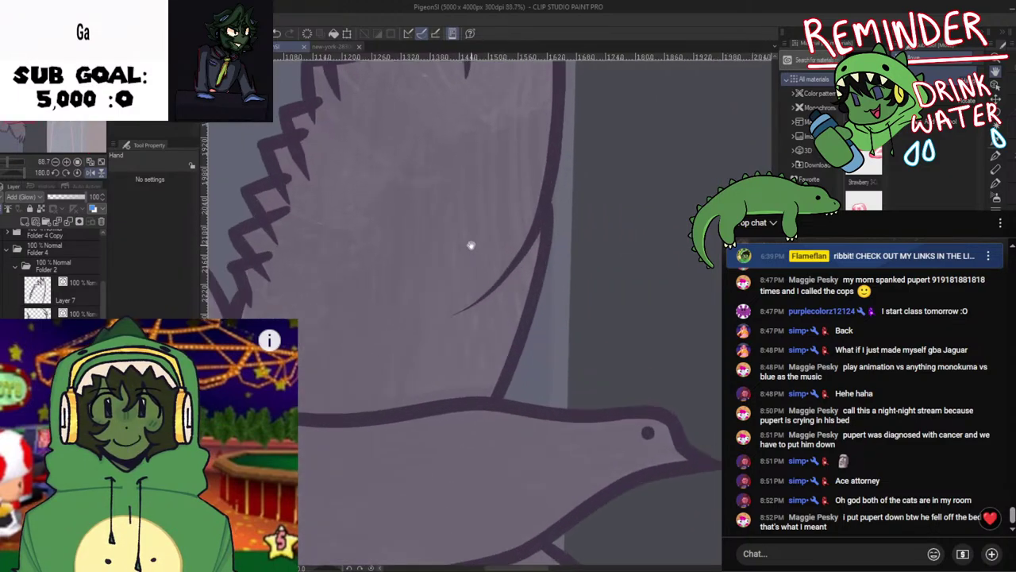
scroll(471, 245, "down", 5)
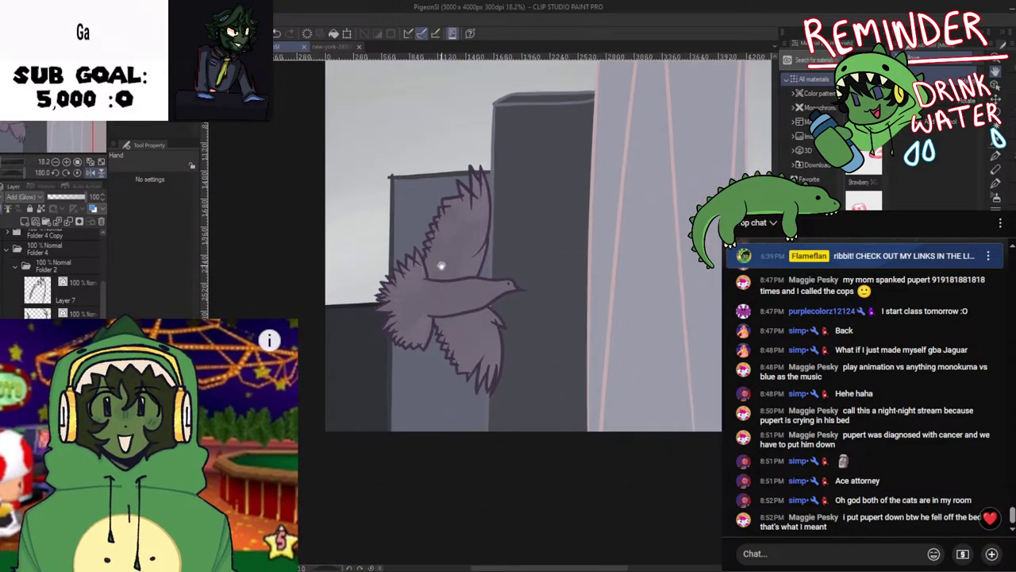
left_click(80, 195)
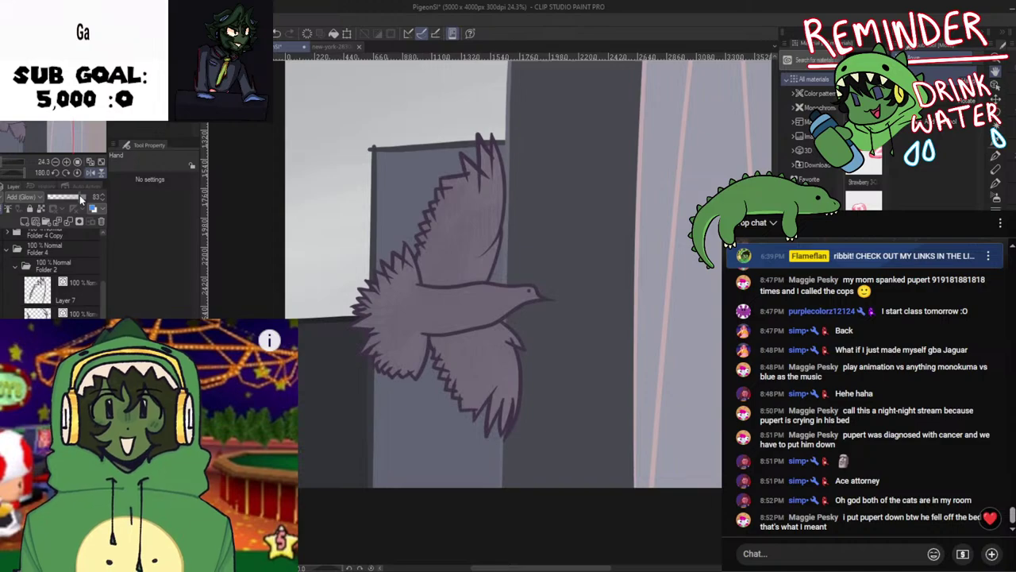
scroll(400, 295, "down", 2)
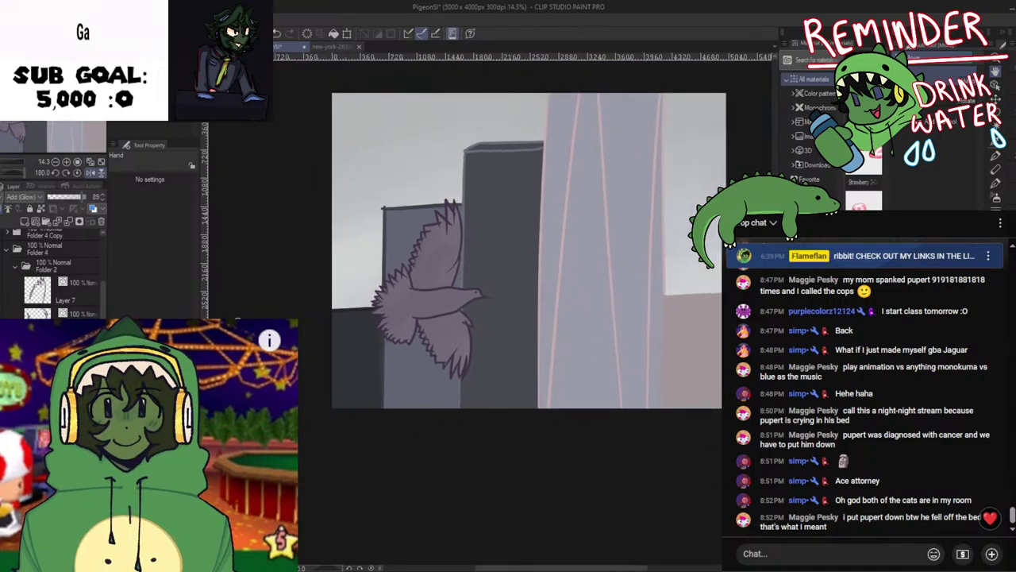
Delete the layer folder Folder 4 Copy and collapse Folder 3 inside Folder 4
scroll(51, 262, "up", 2)
left_click(48, 274)
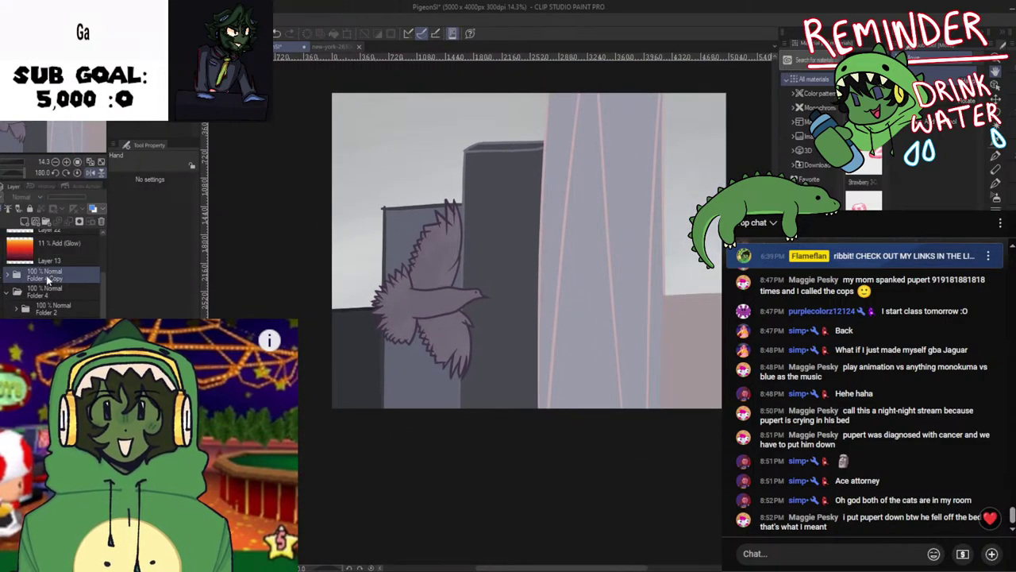
left_click(101, 221)
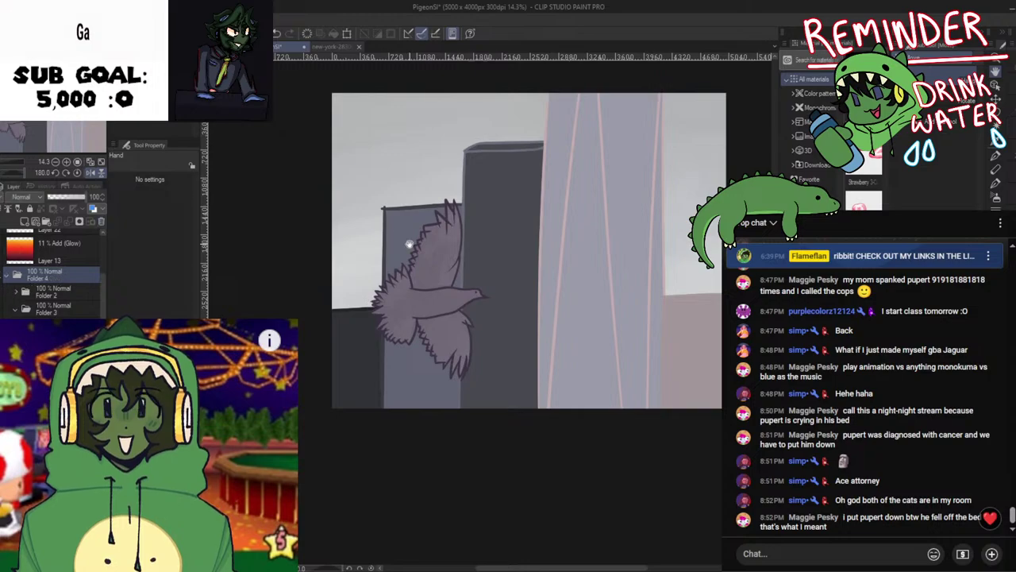
left_click(49, 294)
left_click(49, 307)
left_click(15, 309)
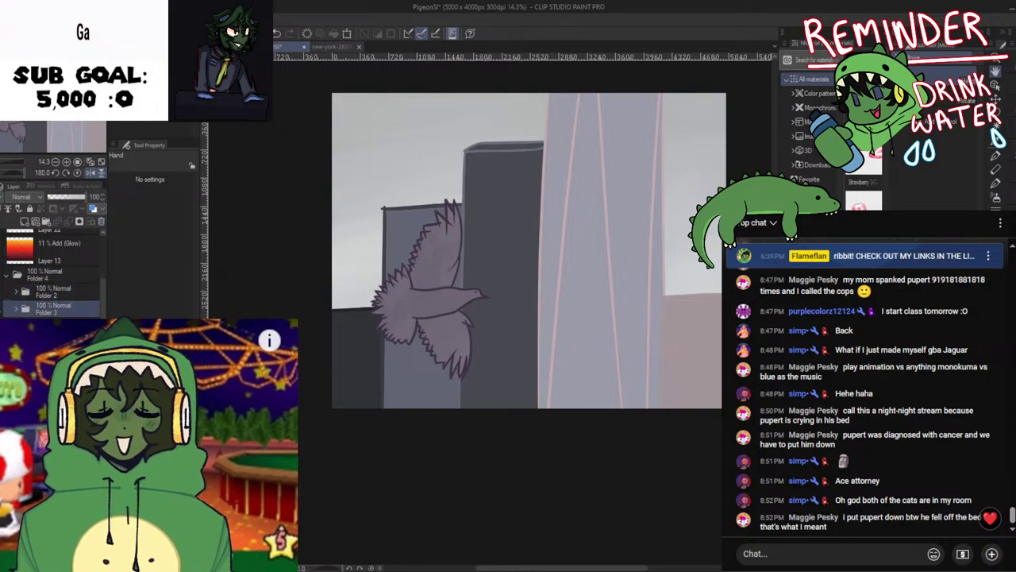
Duplicate the pigeon's layer folder Folder 4 and move the duplicate pigeon up onto the light striped tower
left_click(1, 308)
key("ctrl+z")
key("ctrl+z")
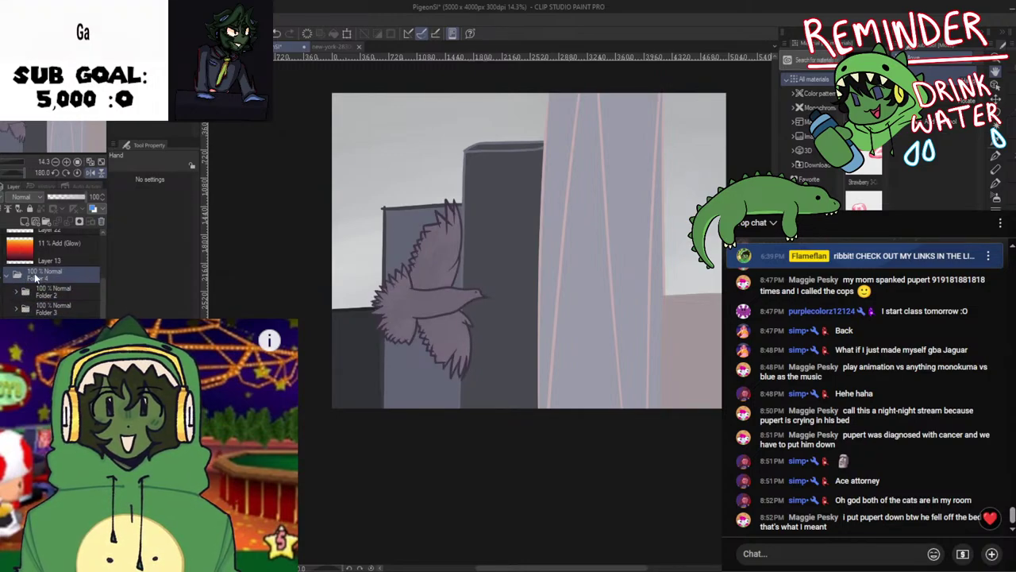
left_click_drag(374, 331, 250, 387)
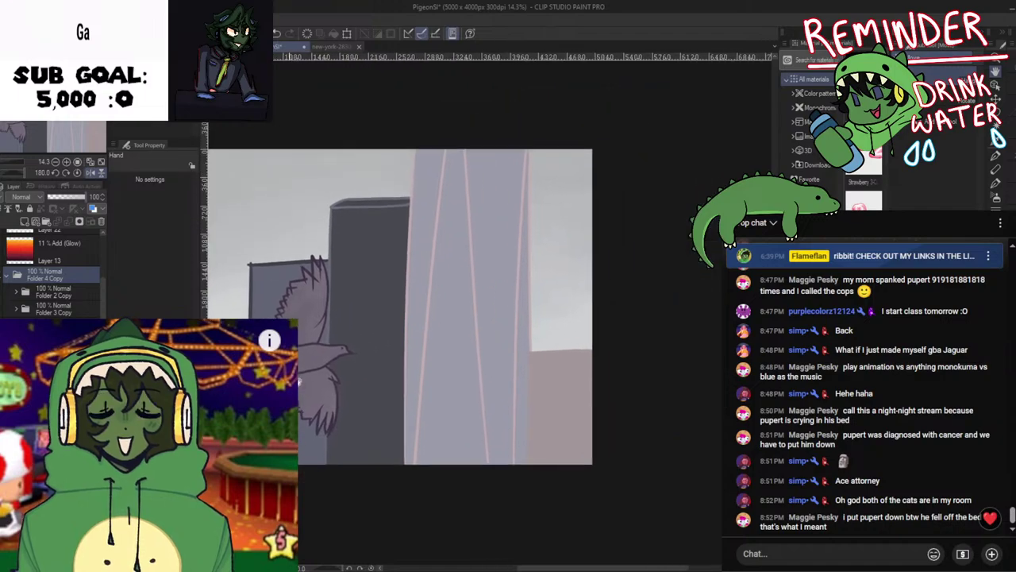
key("ctrl+t")
left_click_drag(359, 368, 498, 294)
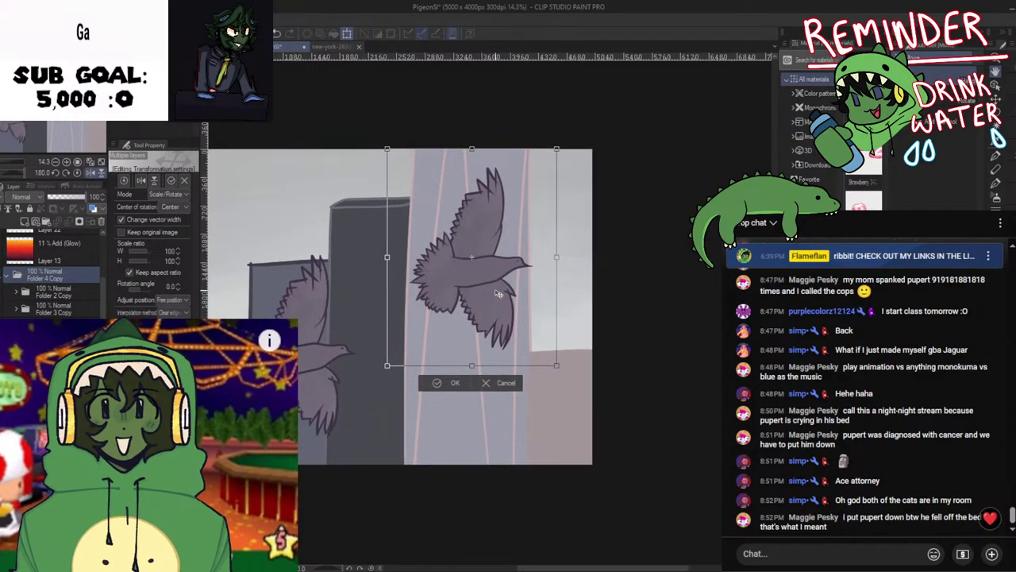
left_click(450, 382)
Check the placement of the two pigeons against the buildings in normal and mirrored view
scroll(451, 377, "down", 2)
left_click_drag(453, 376, 486, 345)
key("h")
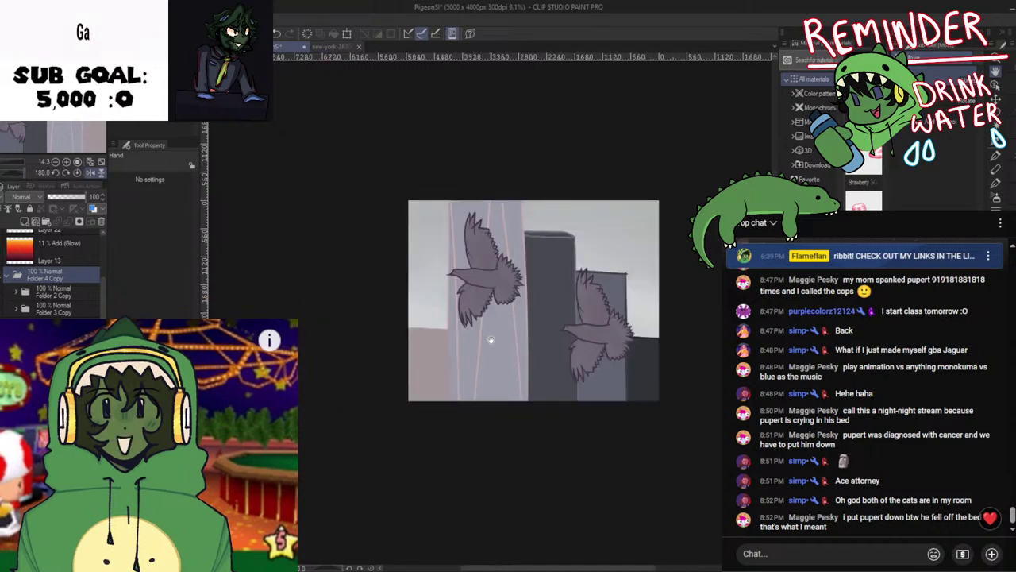
scroll(487, 332, "up", 1)
scroll(486, 330, "up", 1)
key("ctrl+shift+t")
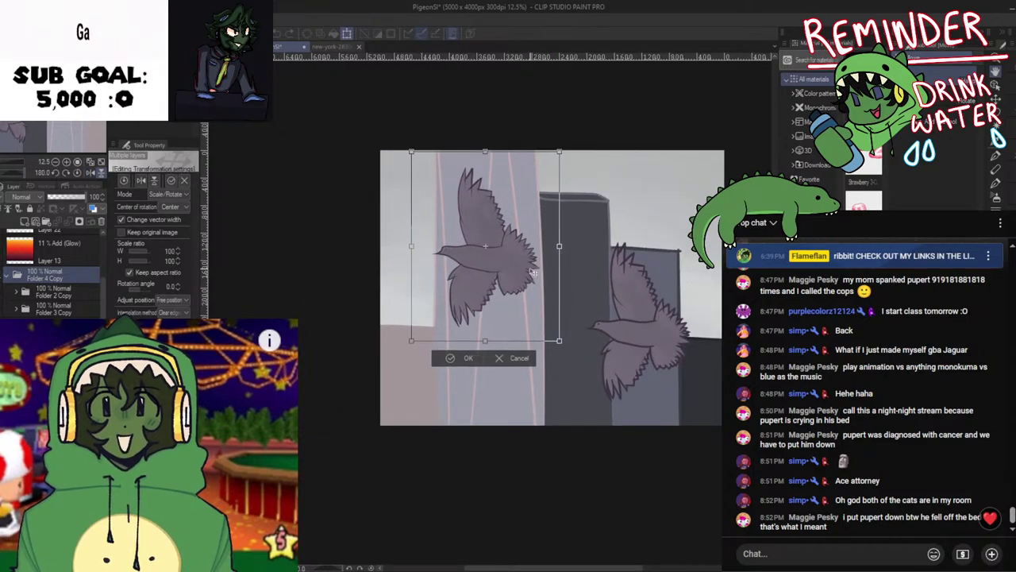
key("h")
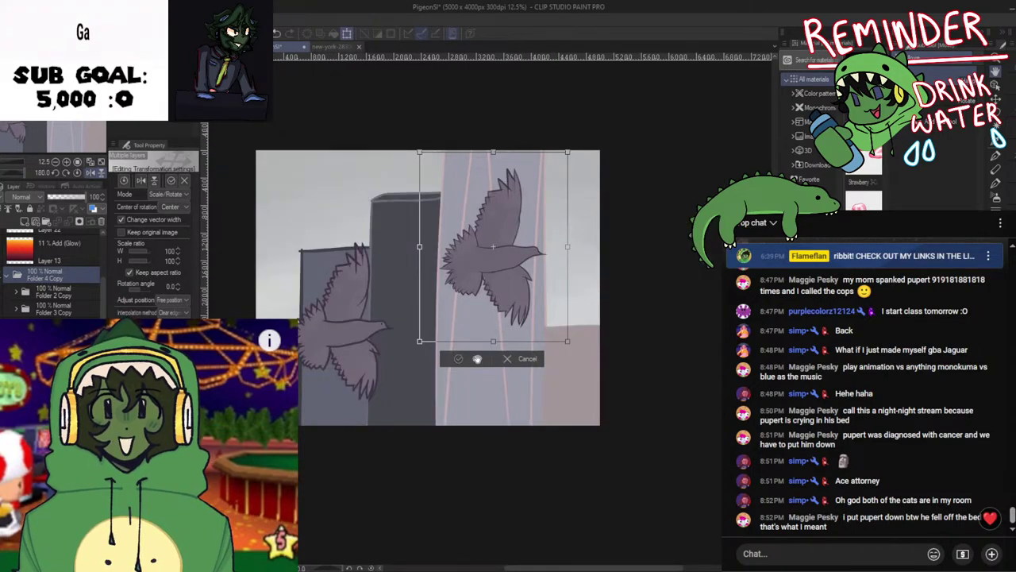
left_click(478, 361)
scroll(508, 357, "down", 3)
scroll(506, 356, "up", 2)
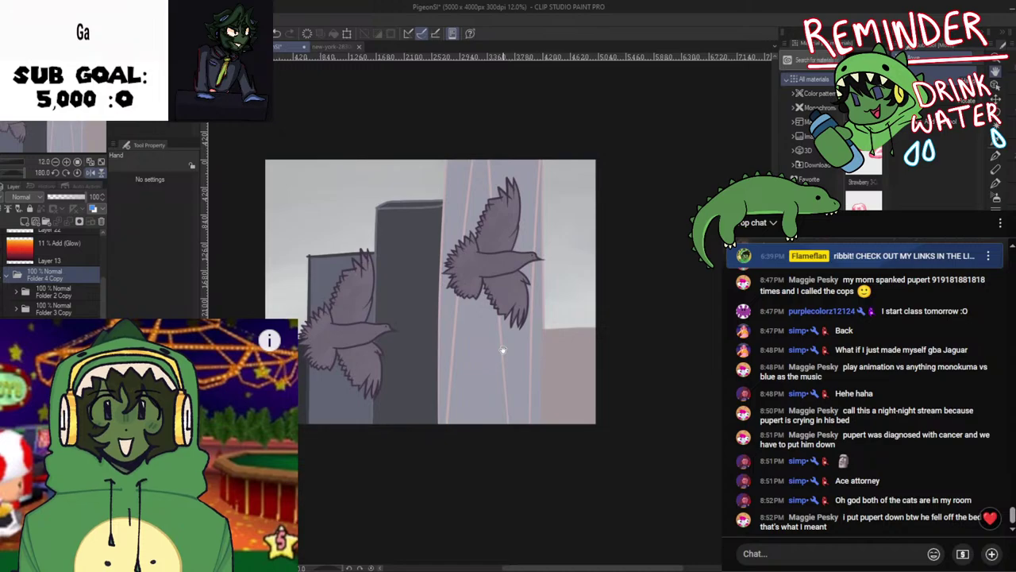
key("h")
key("h")
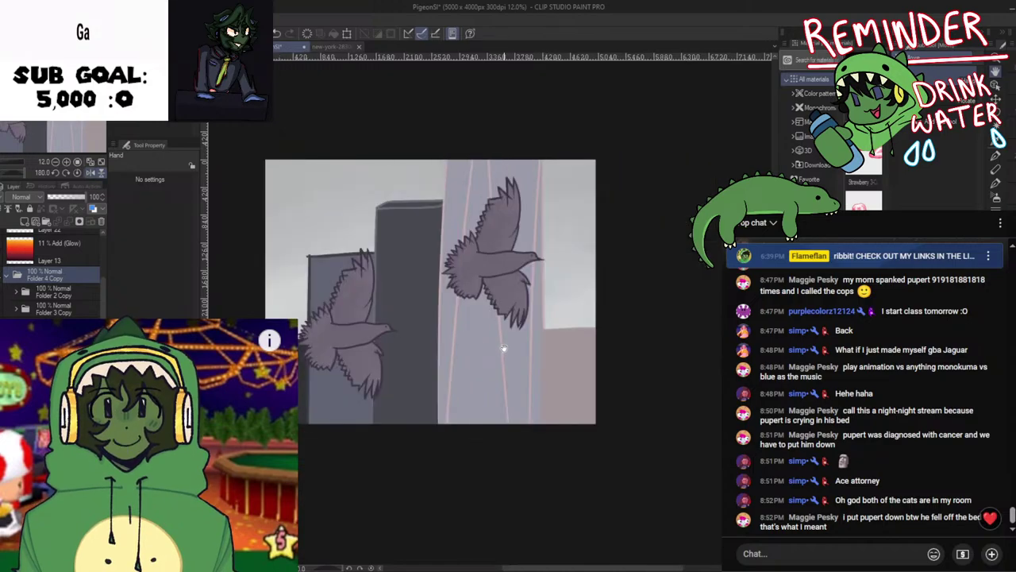
left_click(79, 306)
key("ctrl+t")
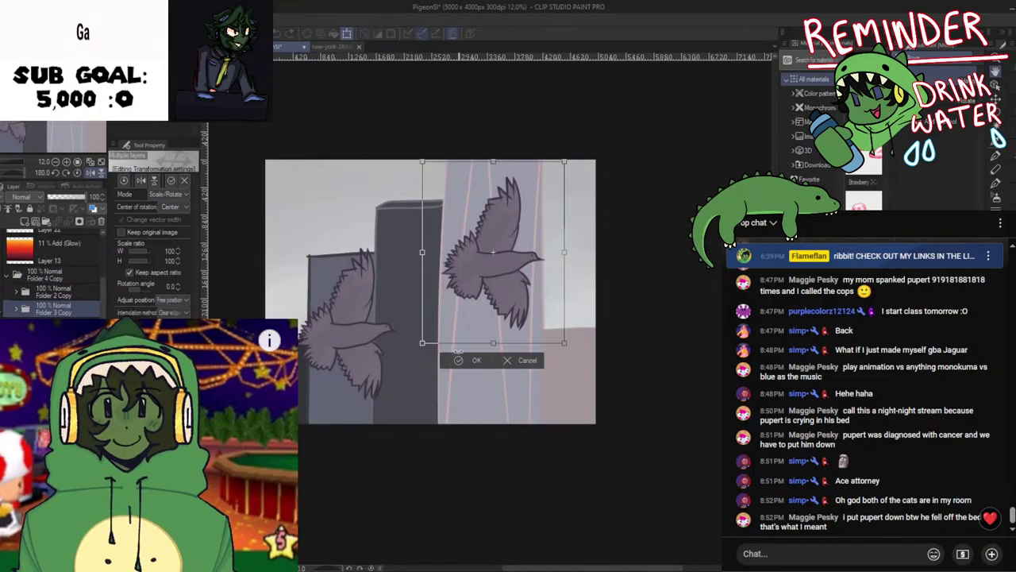
left_click(87, 294)
key("ctrl+t")
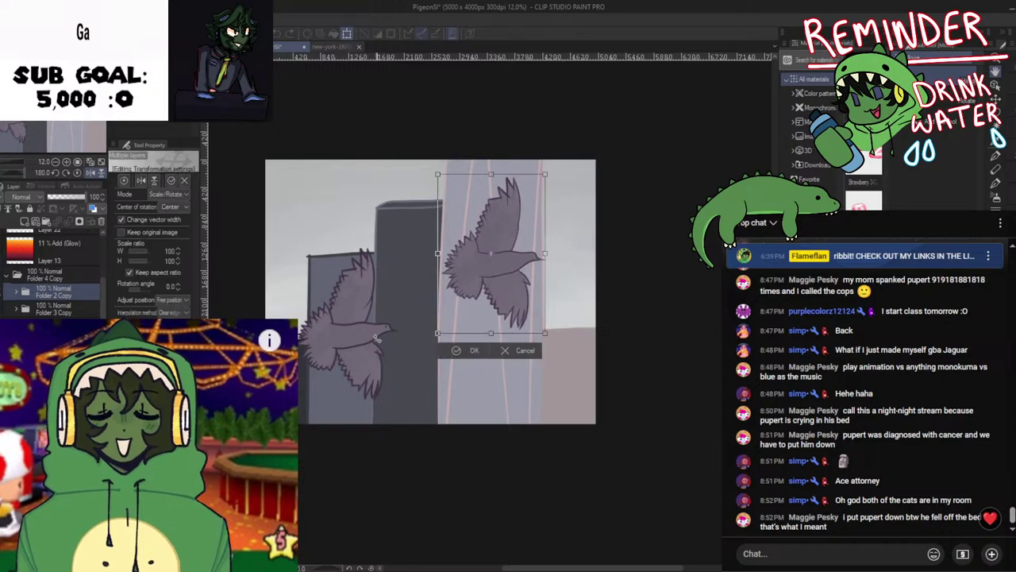
left_click(77, 307)
key("ctrl+t")
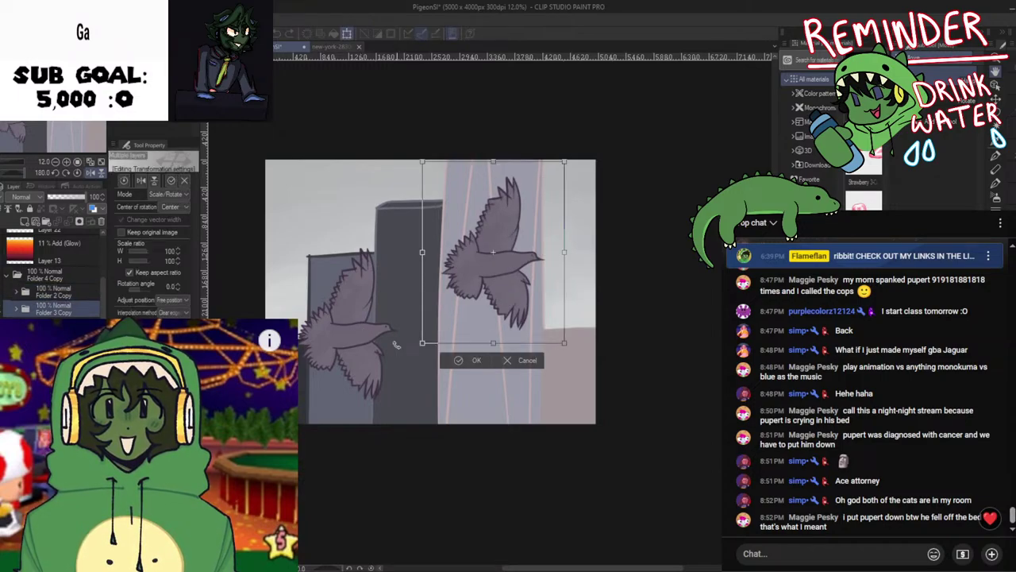
left_click(474, 350)
Collapse Folder 4 Copy and move the original pigeon in Folder 4 slightly inward, toward the dark tower
left_click(7, 275)
left_click(48, 292)
key("ctrl+t")
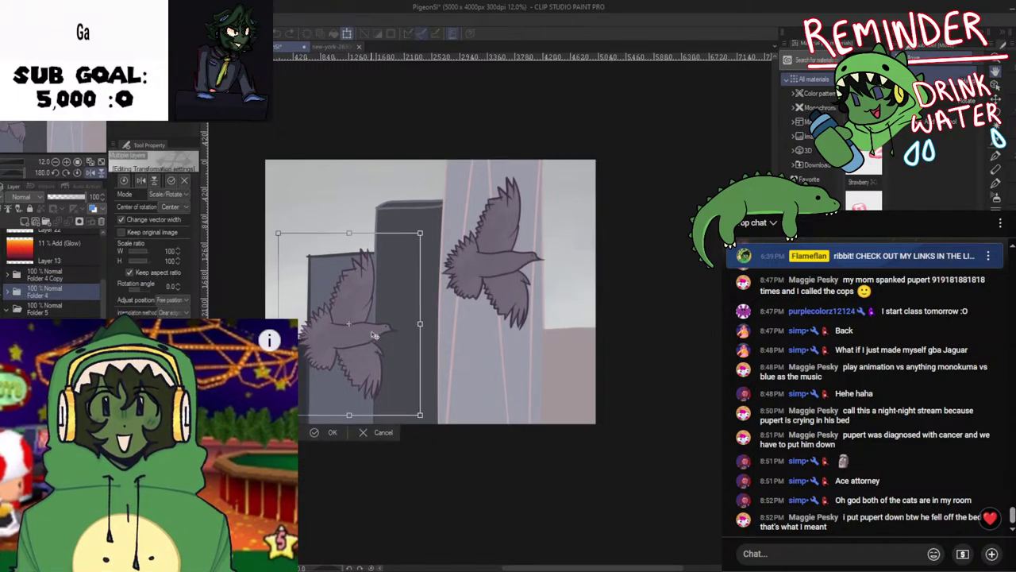
left_click_drag(383, 337, 386, 340)
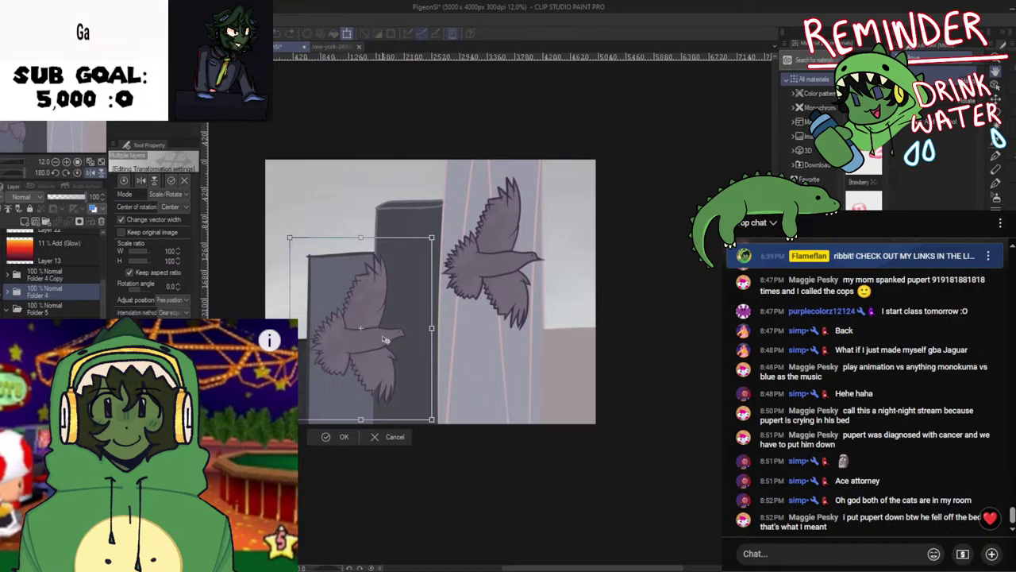
key("h")
key("h")
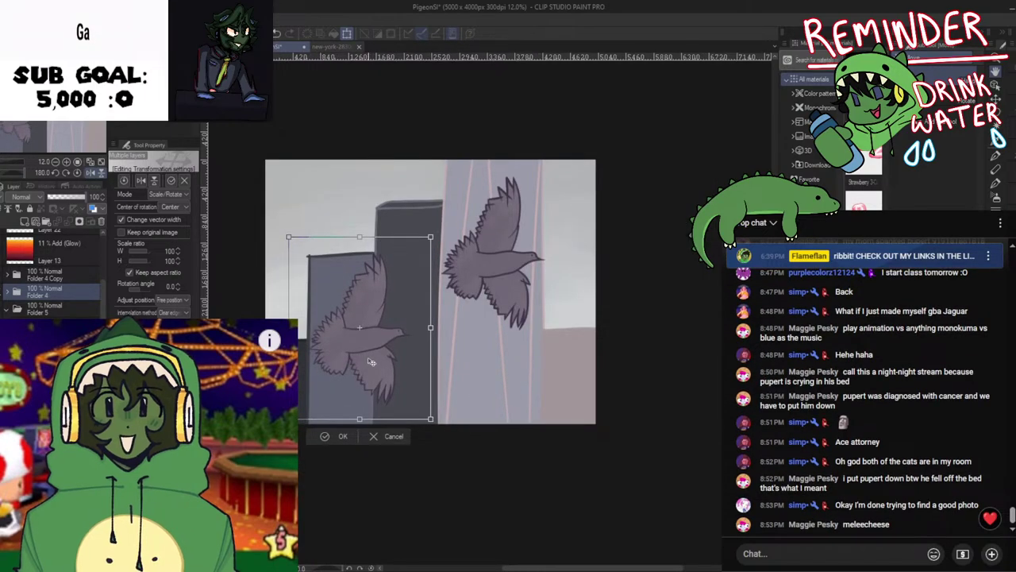
left_click_drag(371, 362, 370, 359)
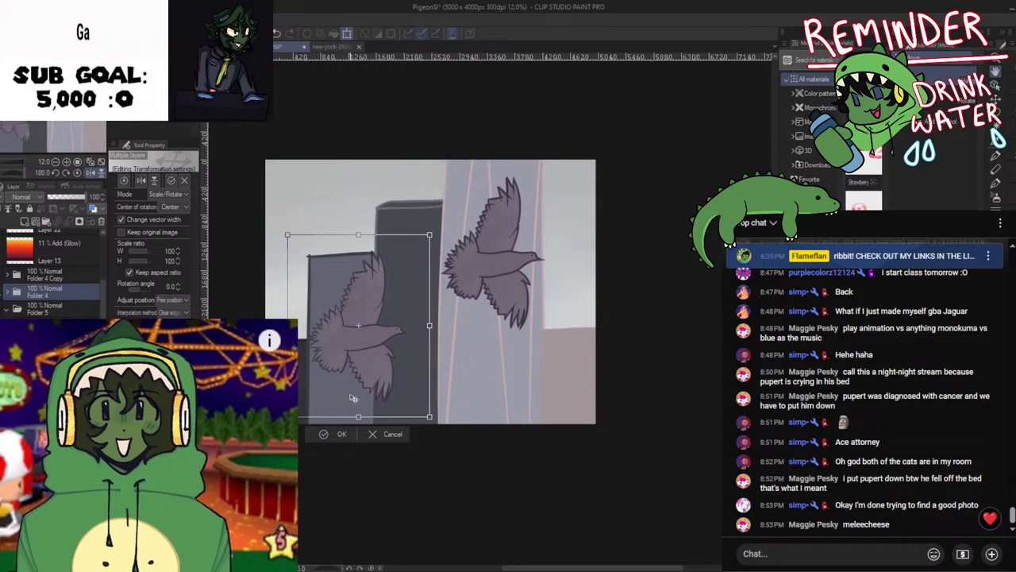
left_click(341, 434)
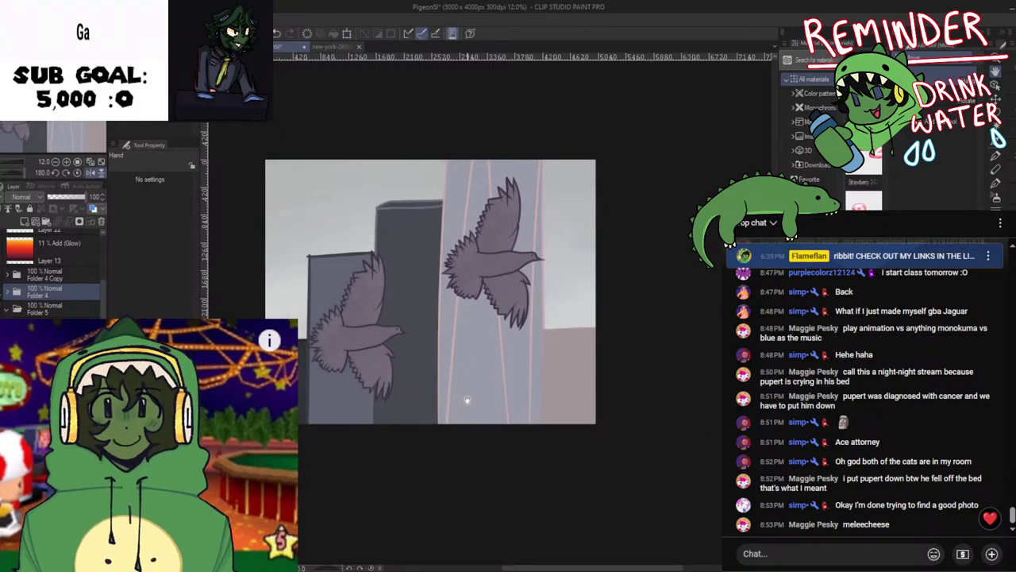
Compare the two-pigeon composition in mirrored and normal view, up close and zoomed out
key("h")
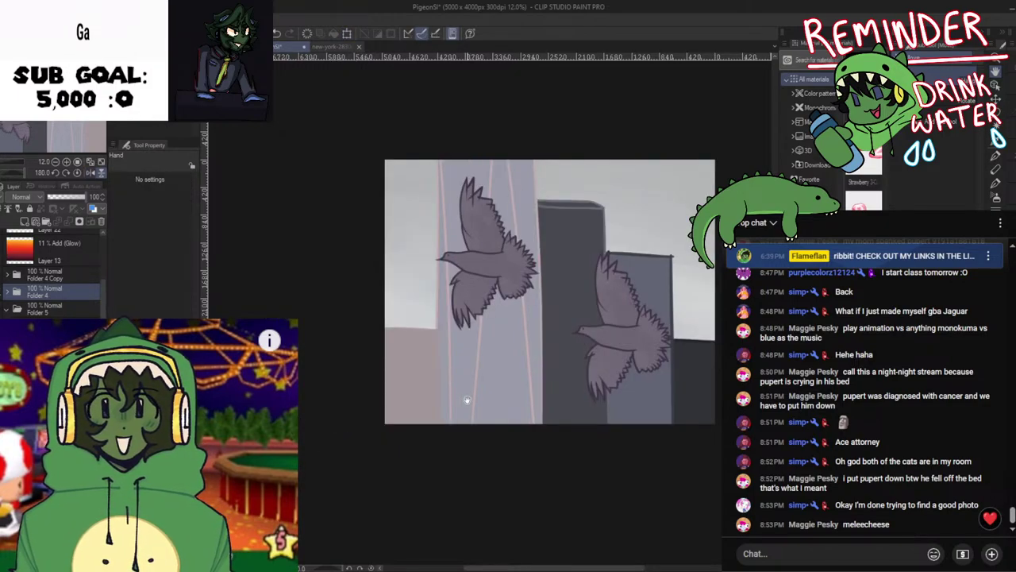
key("h")
key("h")
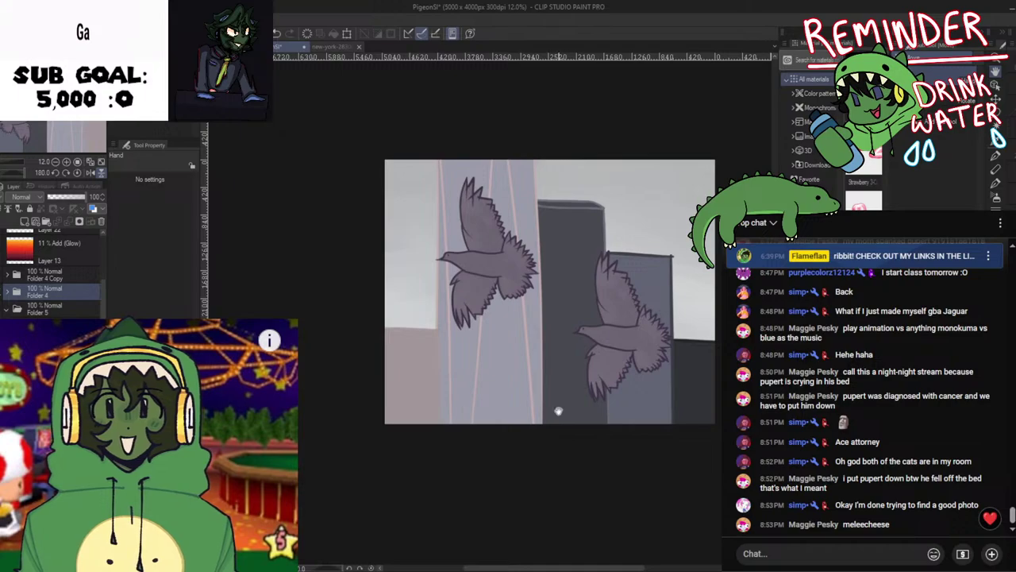
scroll(571, 406, "down", 1)
key("h")
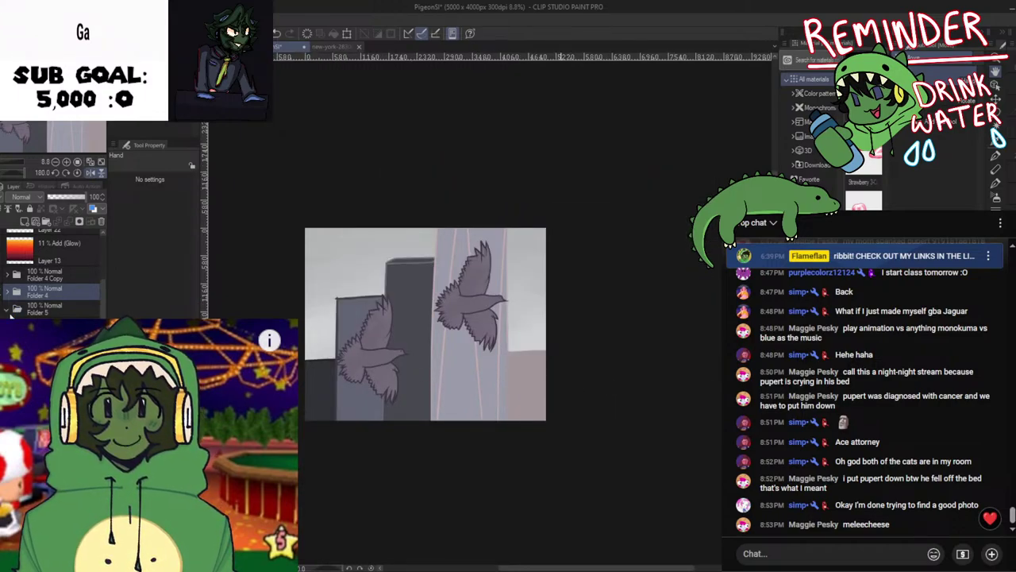
Turn the hidden effect and signature layers above the pigeon folders back on and save the illustration
scroll(10, 317, "up", 2)
left_click(1, 300)
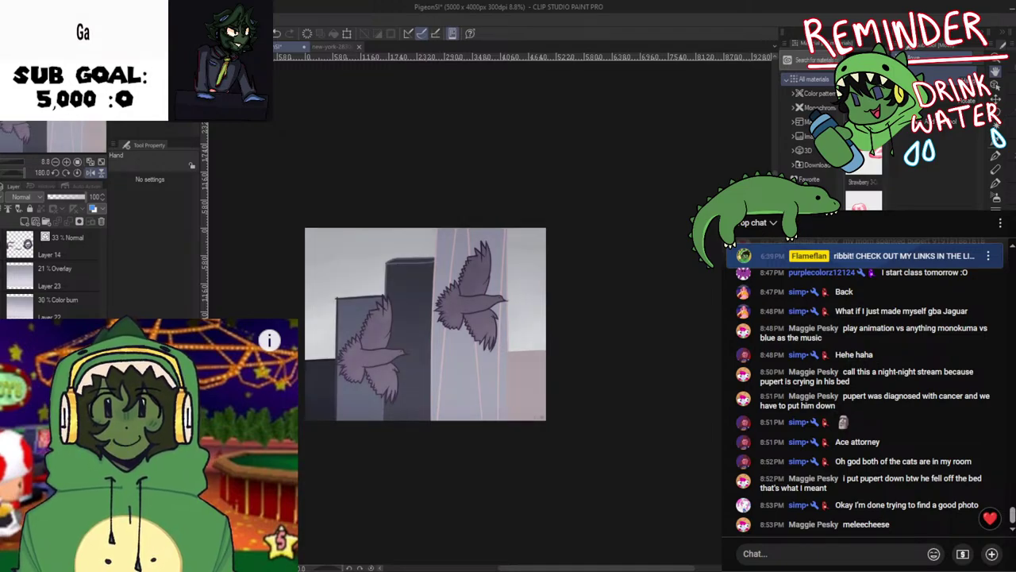
scroll(412, 367, "up", 3)
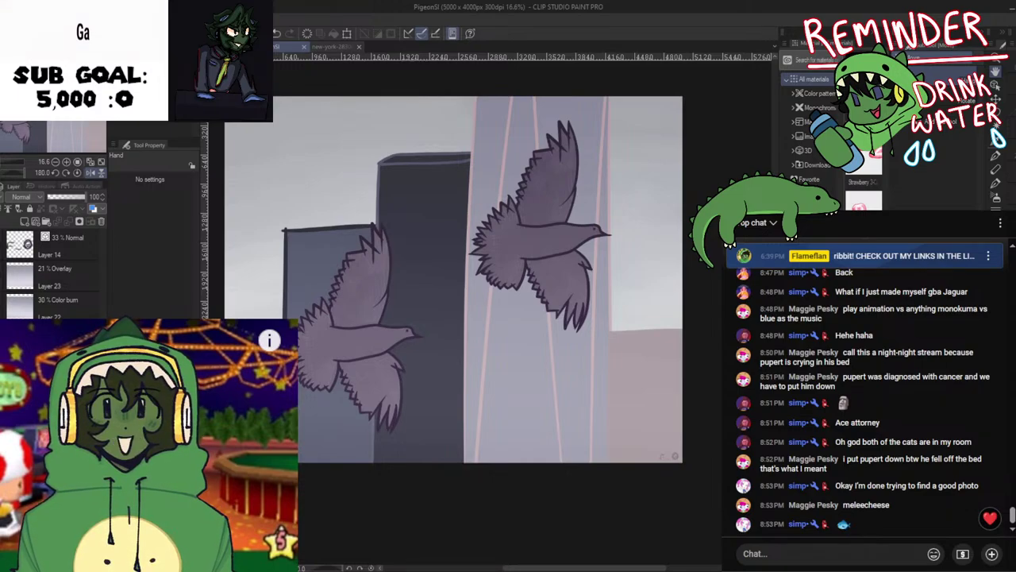
left_click(586, 569)
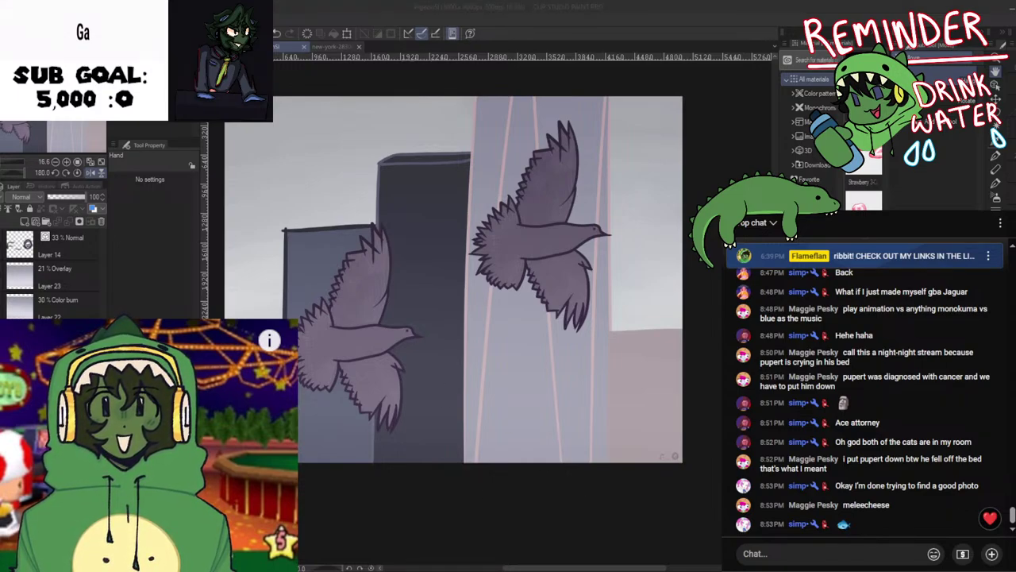
key("alt+Tab")
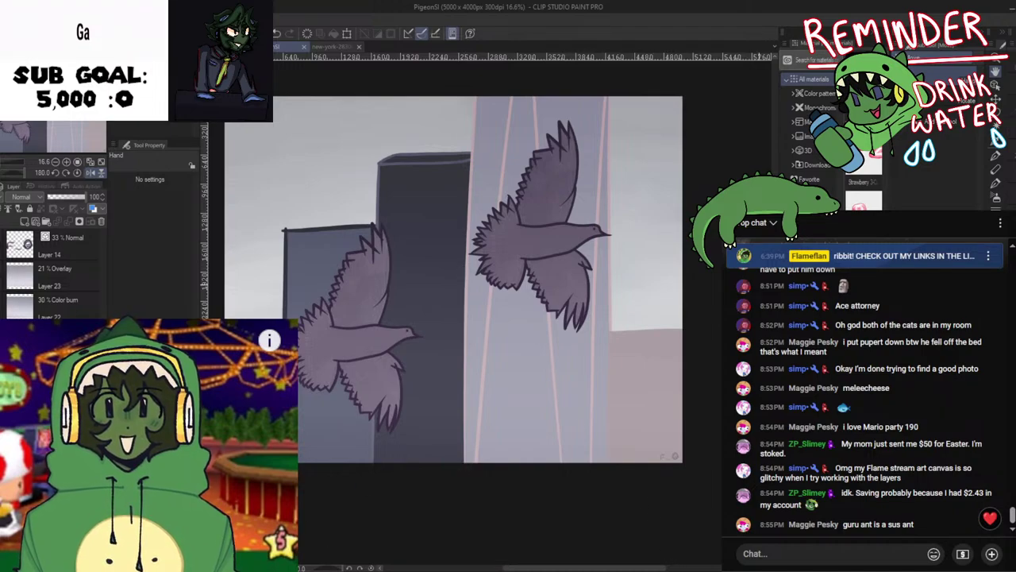
Place the window-grid building material on the canvas below the pigeons and clip it to the layer beneath
left_click(818, 93)
left_click(818, 84)
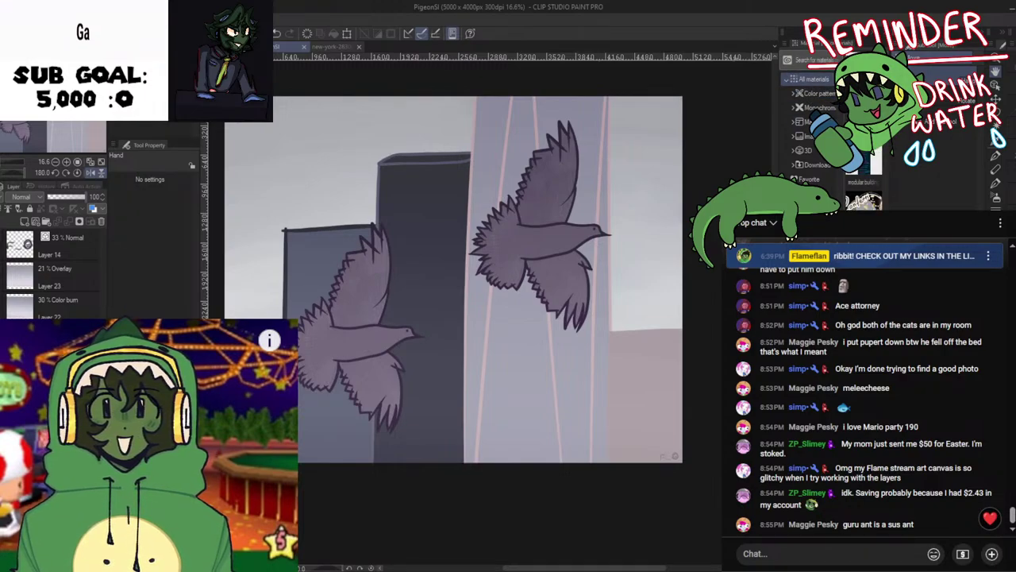
scroll(51, 270, "down", 1)
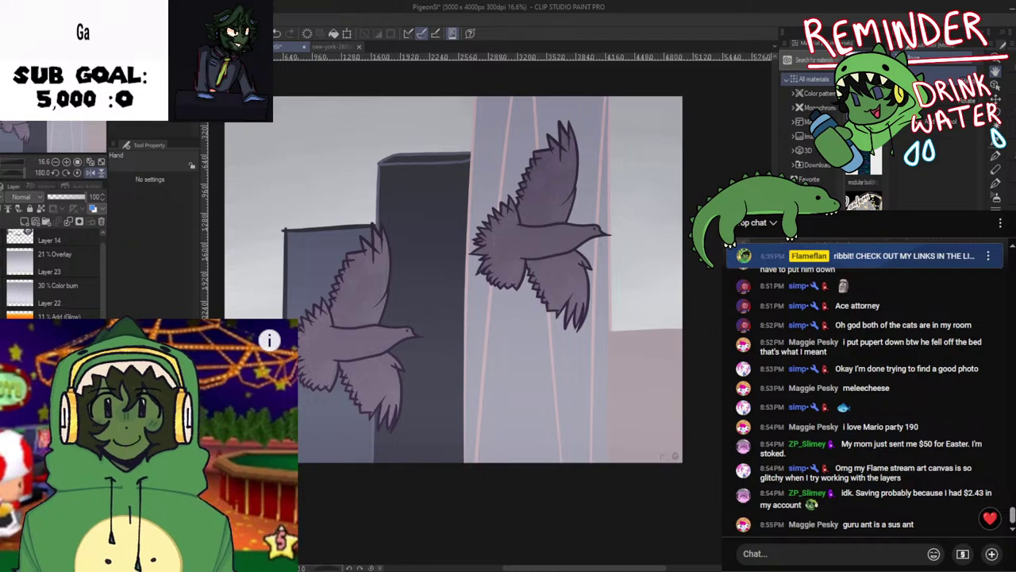
left_click_drag(864, 164, 347, 238)
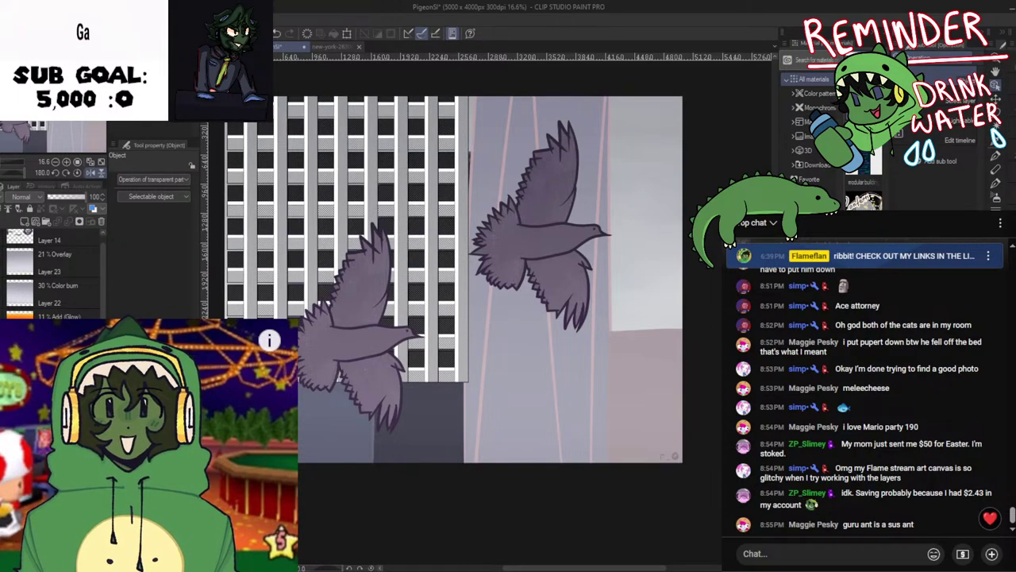
key("ctrl+z")
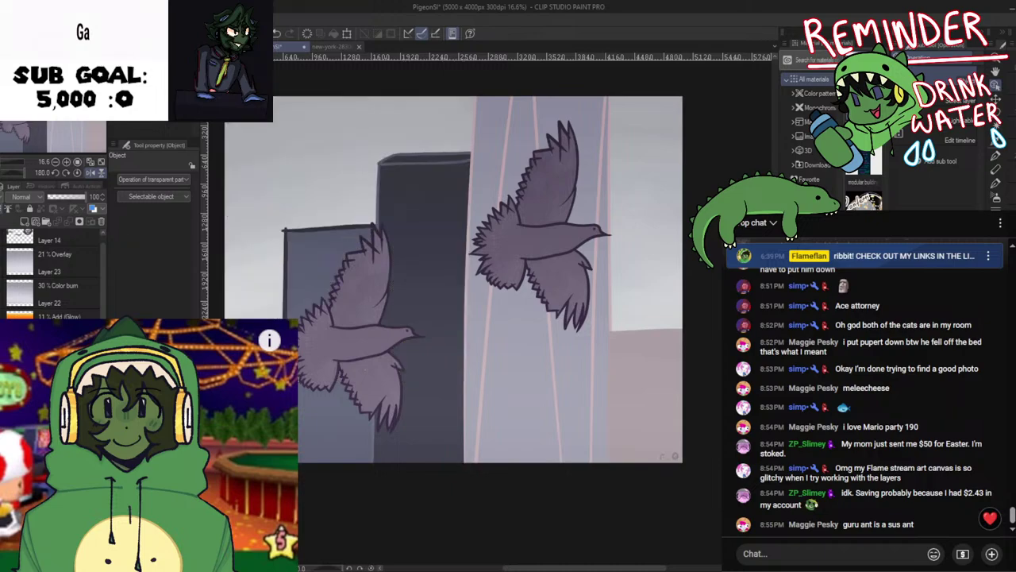
scroll(385, 382, "down", 2)
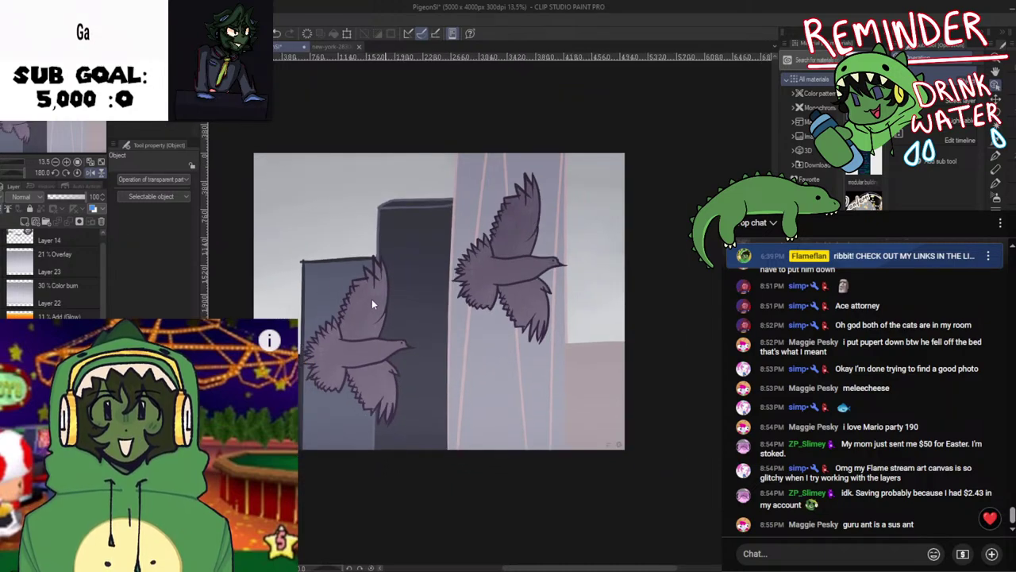
Try moving the window-grid material over the pale brown building in the lower right of the illustration
key("ctrl+t")
left_click_drag(371, 303, 603, 406)
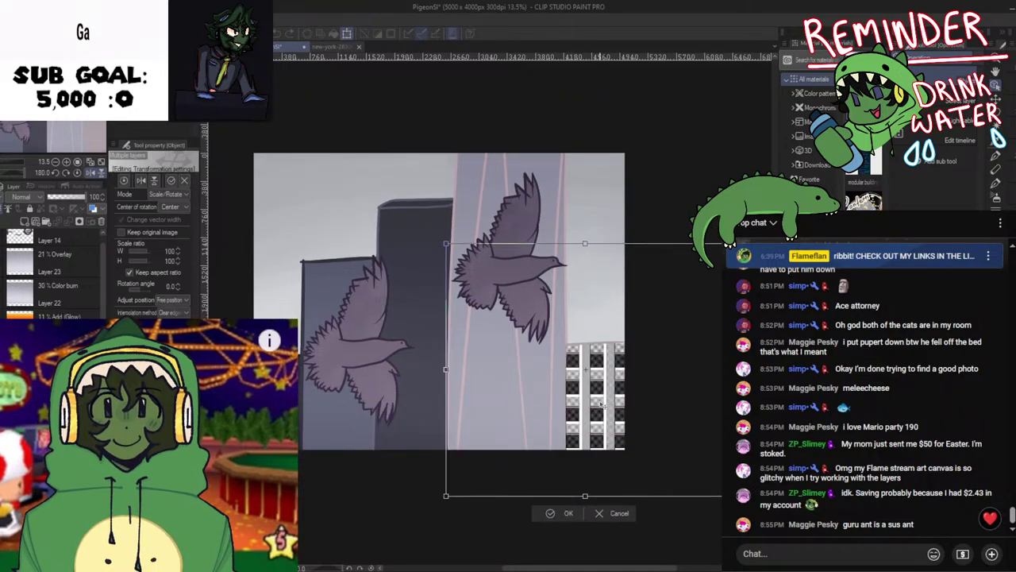
scroll(601, 404, "up", 3)
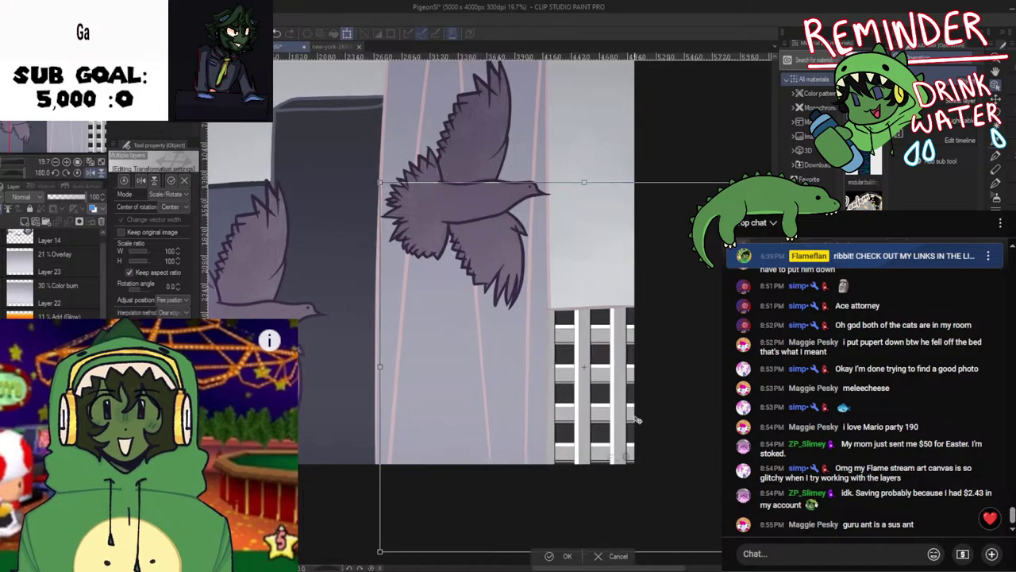
scroll(531, 408, "down", 3)
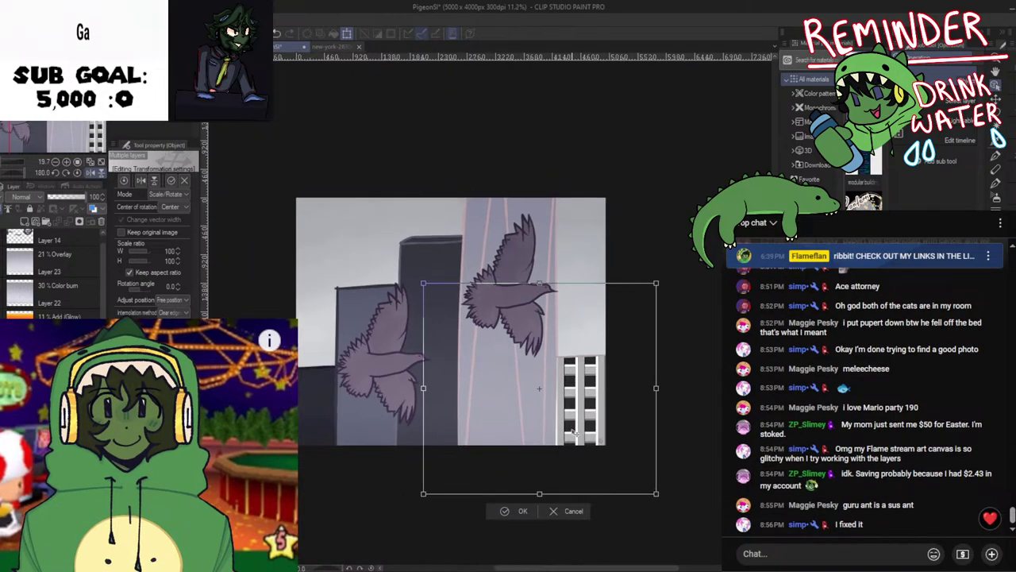
left_click(570, 511)
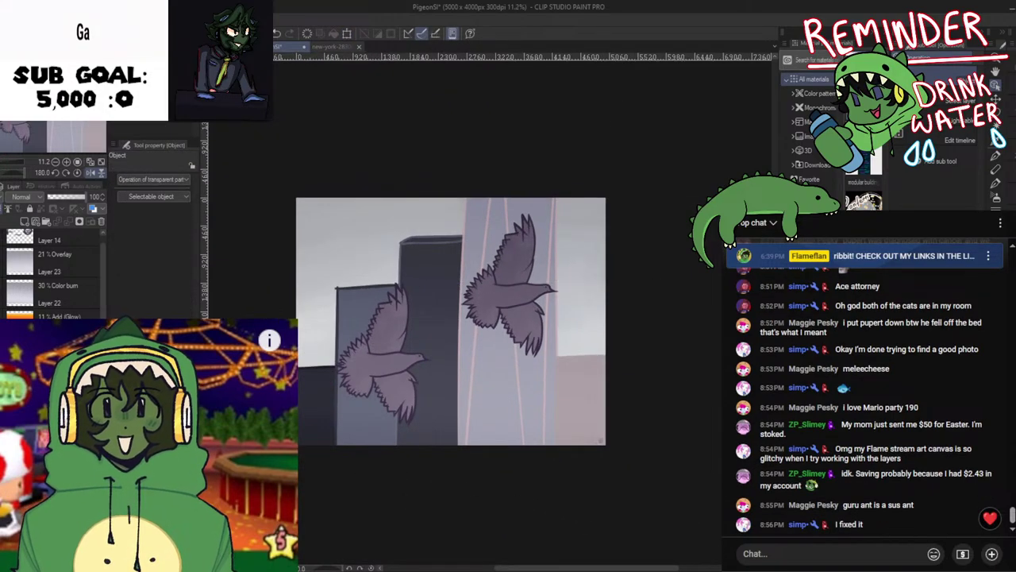
Move the window-grid material onto the dark building in the lower left, scaling it to 61% and rotating it by -2.0 degrees
scroll(67, 287, "down", 3)
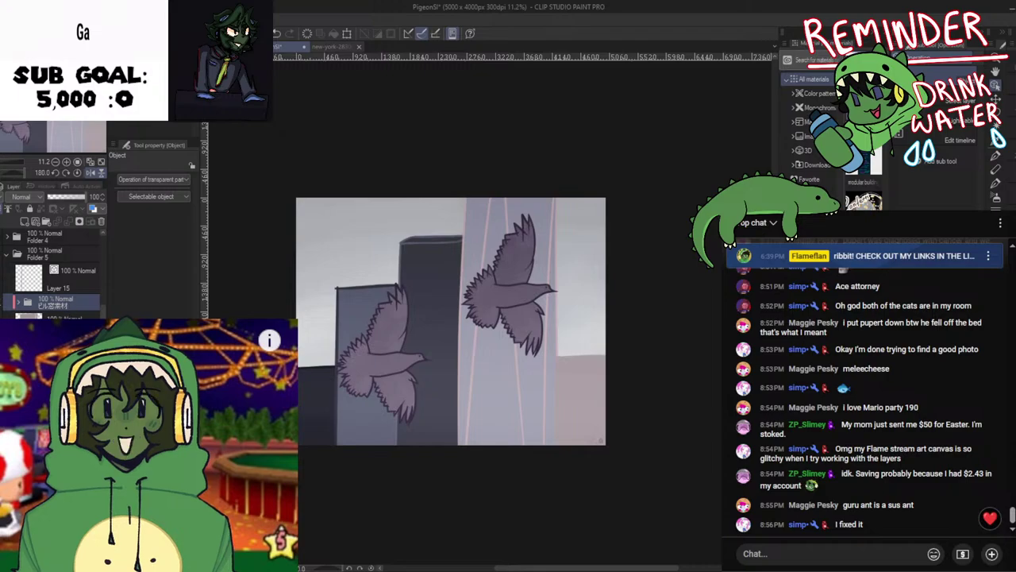
scroll(67, 279, "down", 2)
scroll(54, 274, "down", 3)
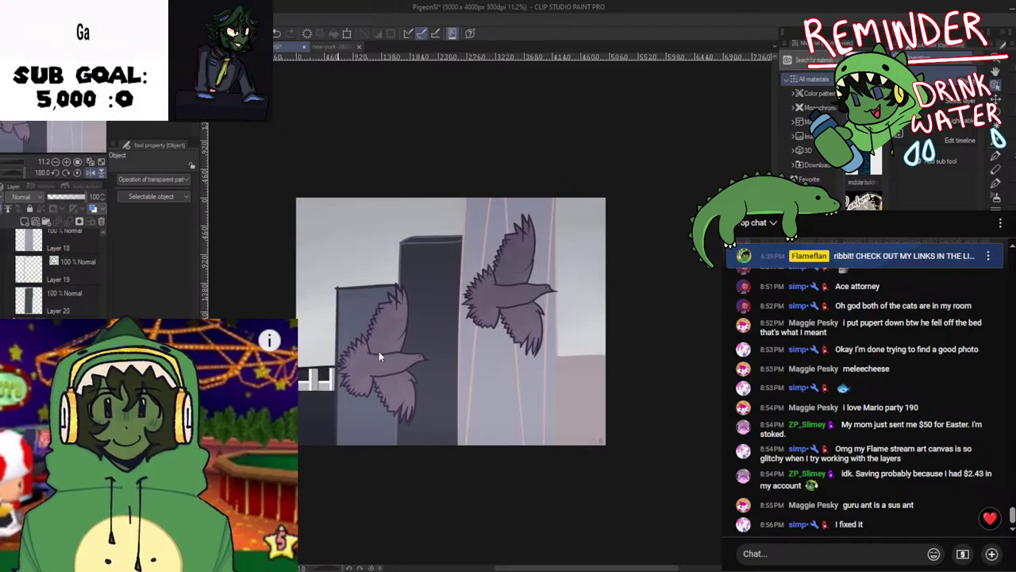
key("ctrl+t")
left_click_drag(362, 392, 340, 460)
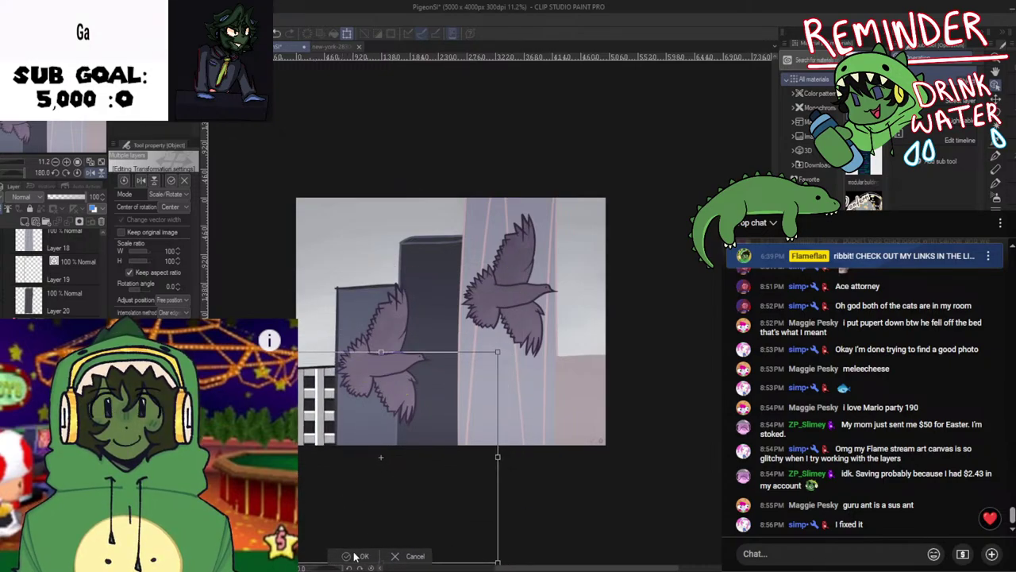
left_click_drag(512, 450, 369, 433)
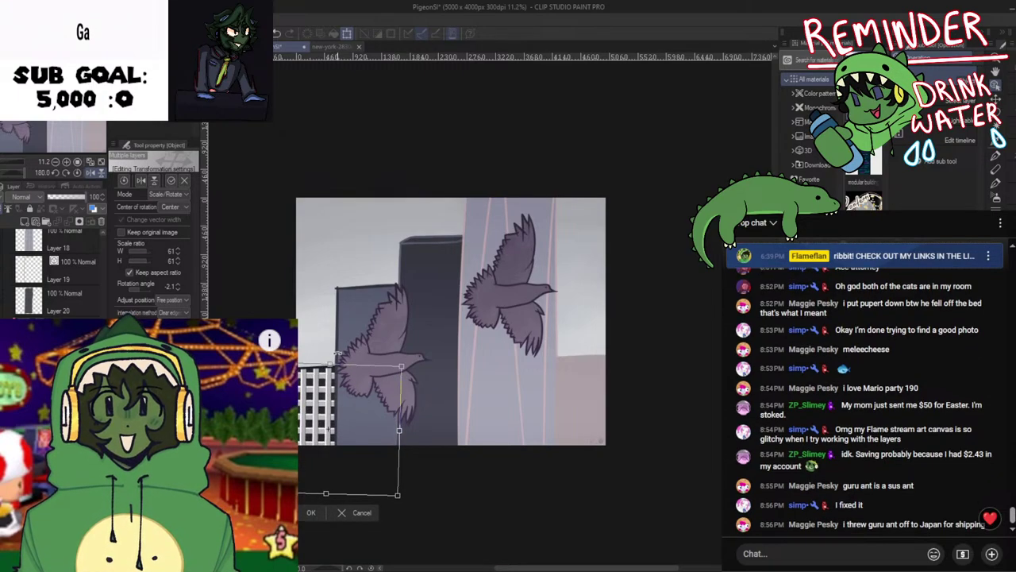
left_click_drag(334, 357, 333, 357)
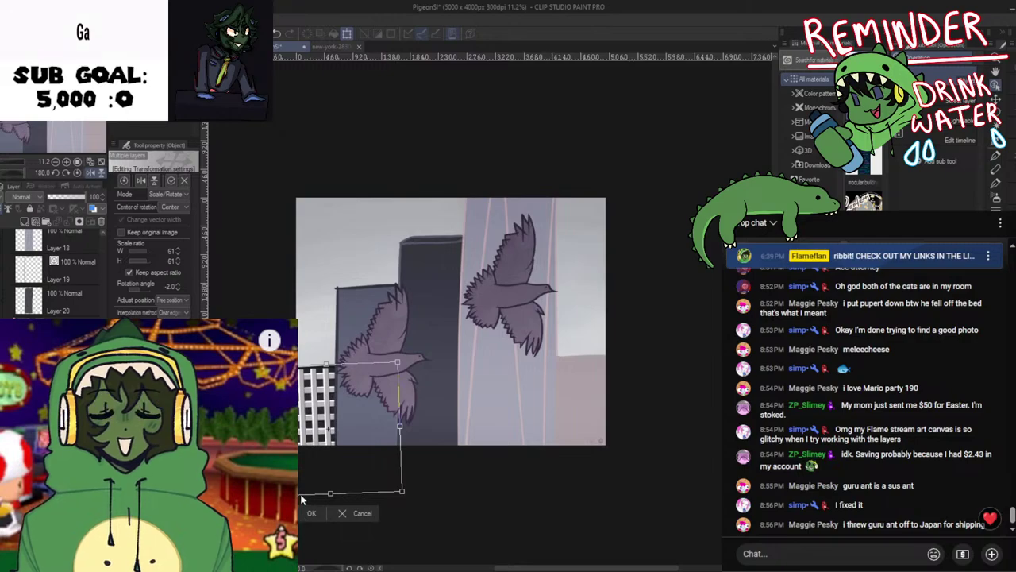
left_click(28, 197)
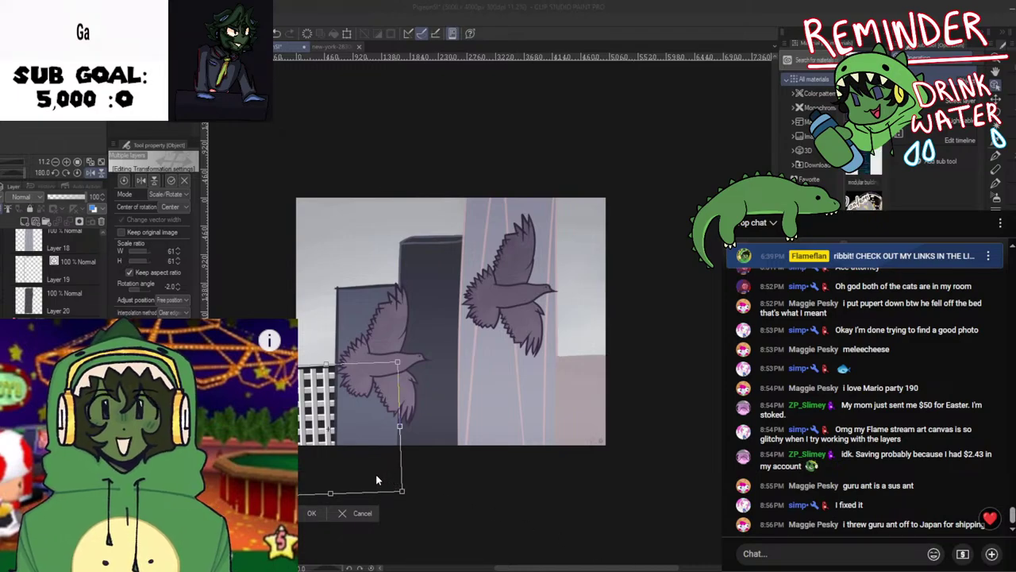
key("Return")
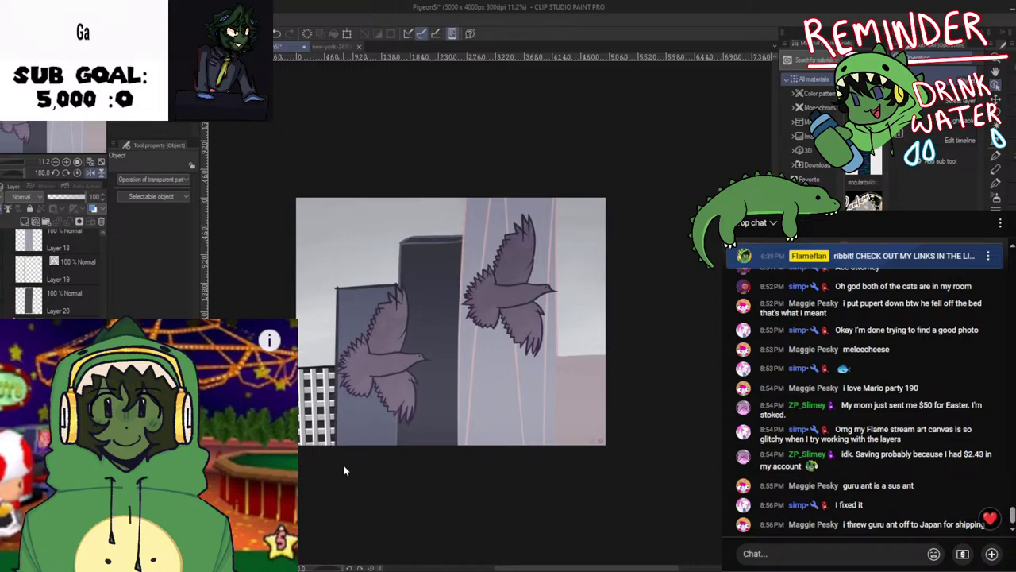
Try the Color burn and Vivid light blending modes on the window grid over the dark building
scroll(342, 464, "up", 2)
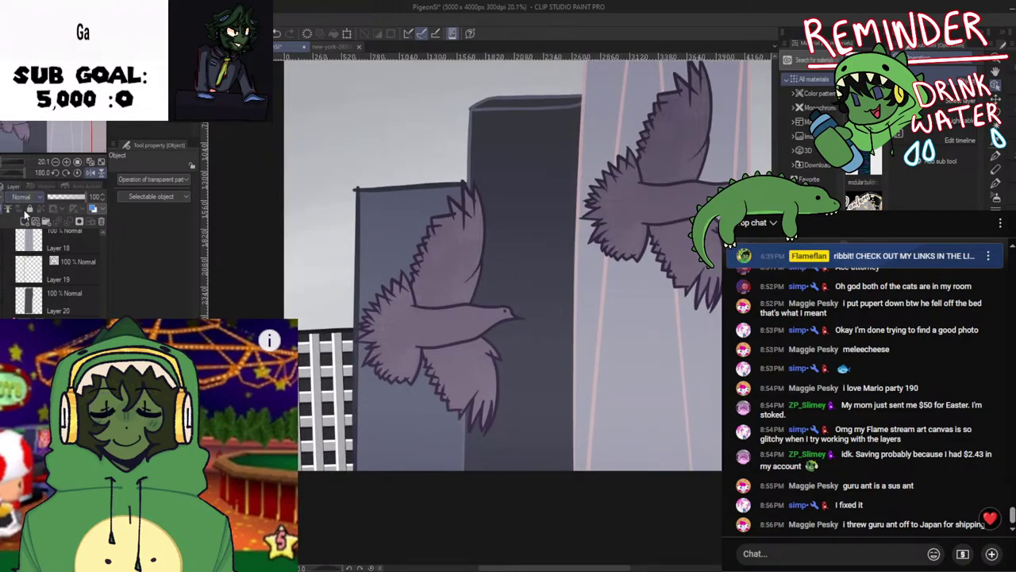
left_click(25, 259)
left_click(30, 198)
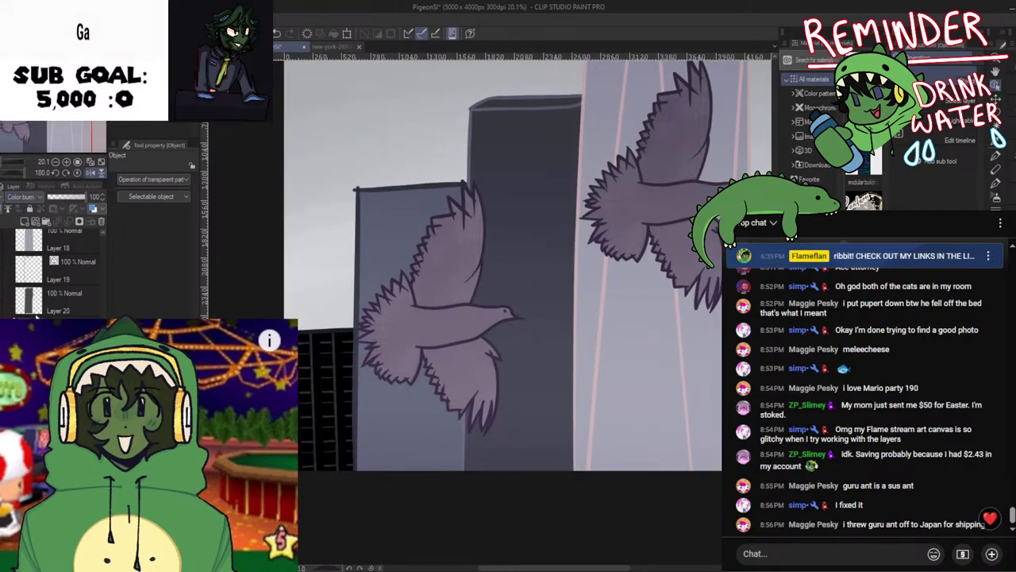
left_click(28, 299)
left_click(27, 223)
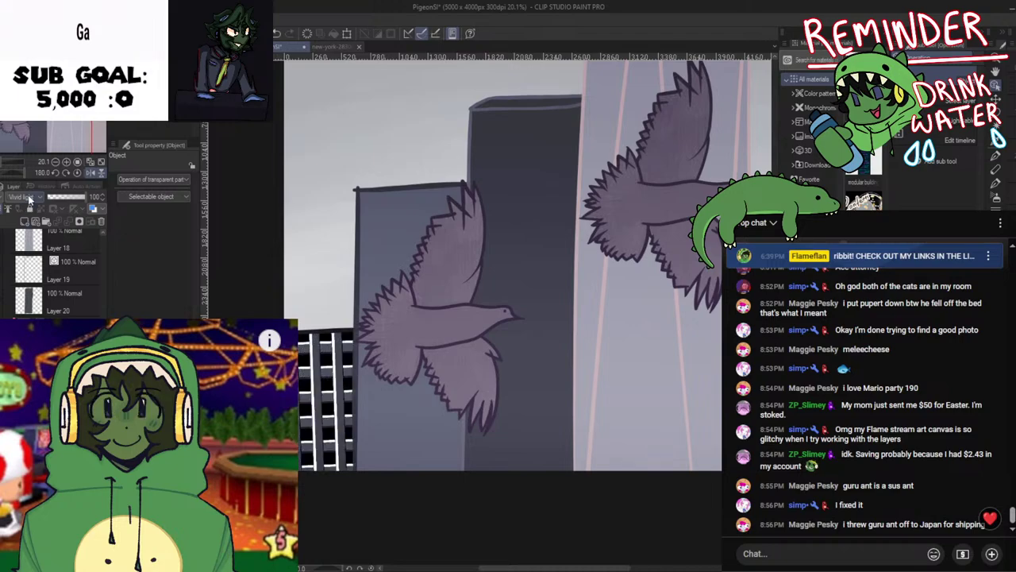
Lower the window grid's opacity to 30% and try the Multiply, Color dodge and Glow dodge blending modes
left_click_drag(73, 197, 60, 197)
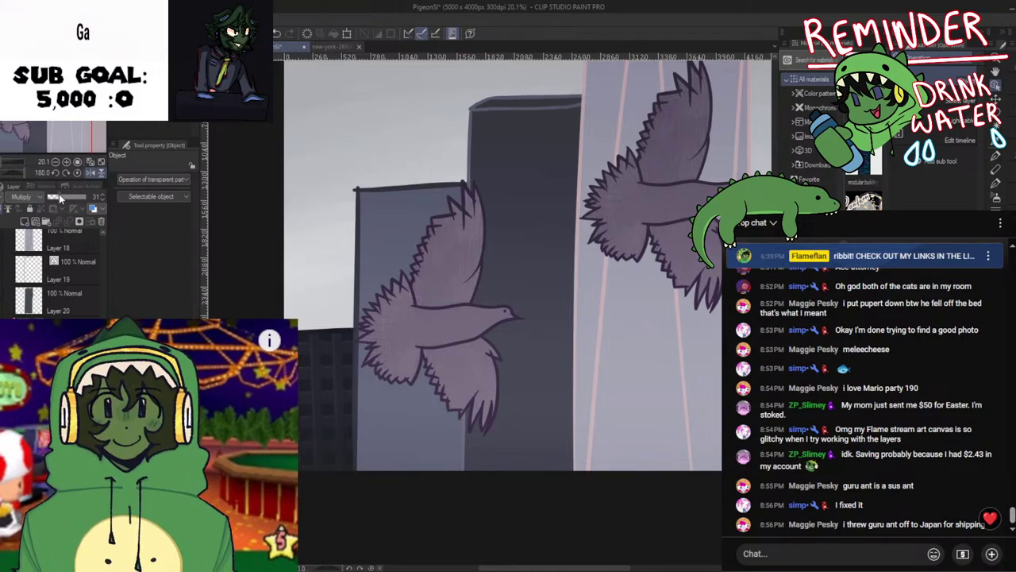
scroll(30, 205, "down", 2)
left_click(27, 306)
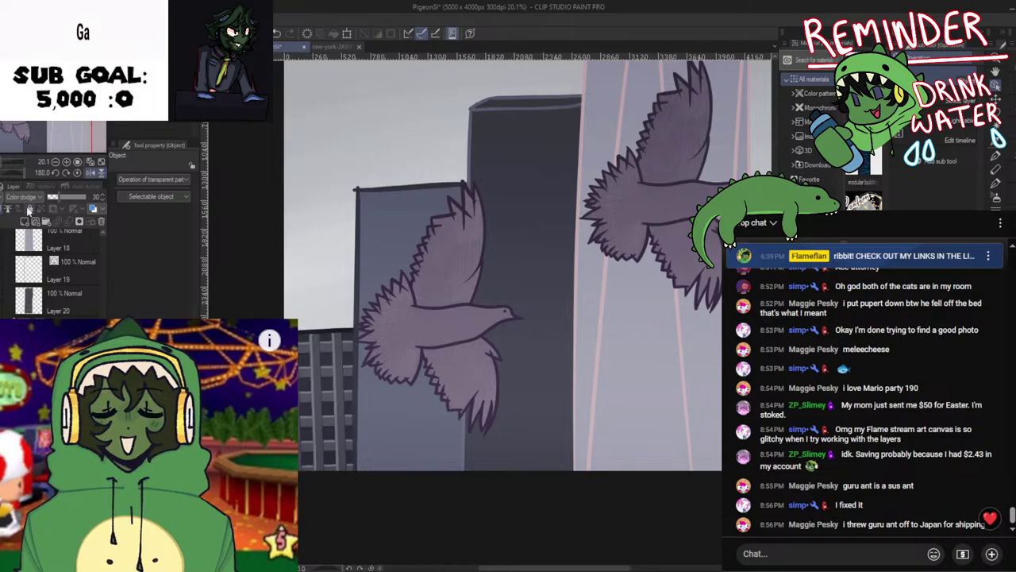
left_click(29, 199)
left_click(23, 311)
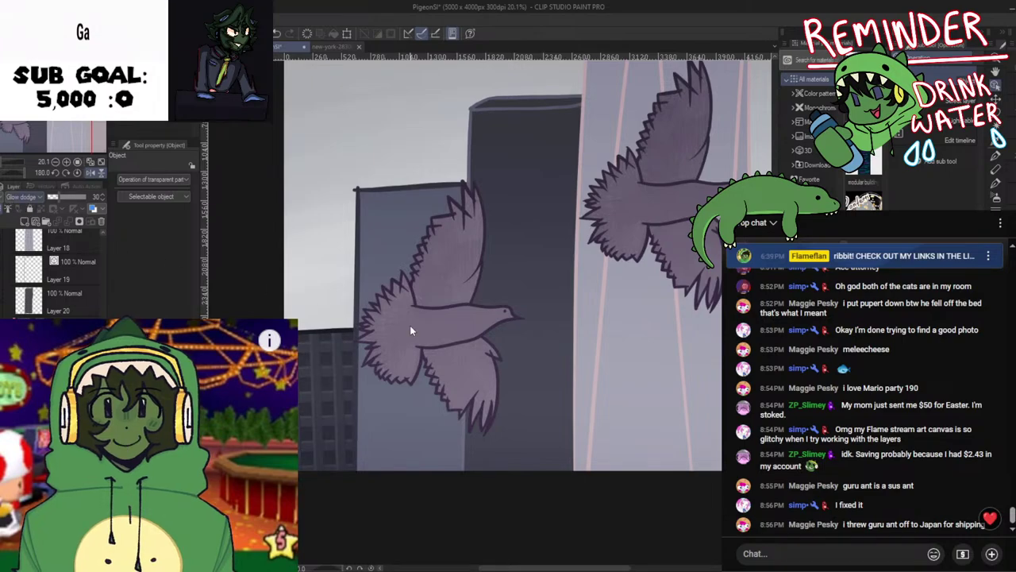
Fine-tune the window grid's rotation against the edges of the lower-left dark building and apply the transformation
scroll(404, 354, "down", 9)
key("space")
left_click_drag(436, 376, 476, 355)
scroll(476, 355, "up", 1)
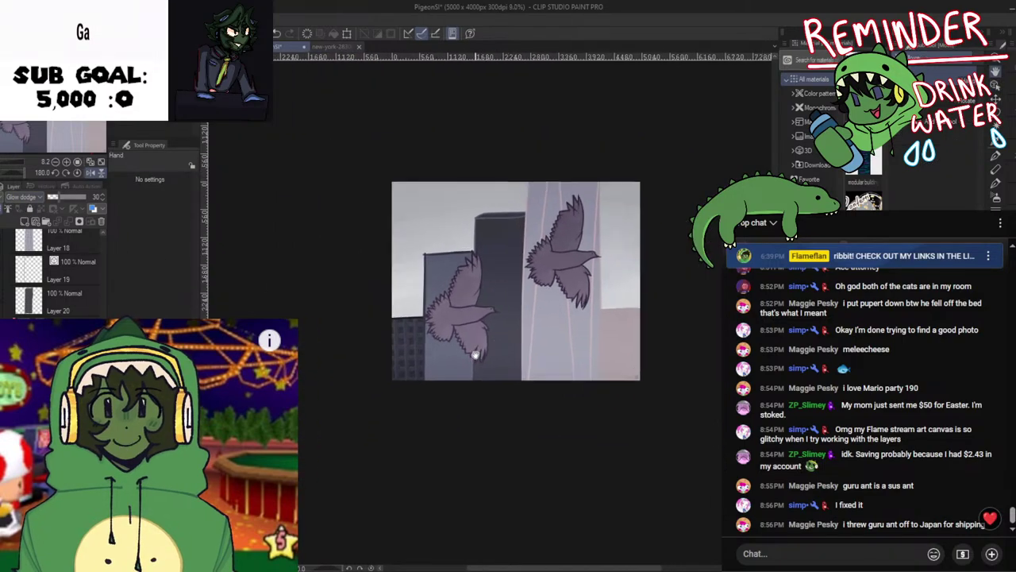
scroll(474, 354, "up", 4)
key("ctrl+t")
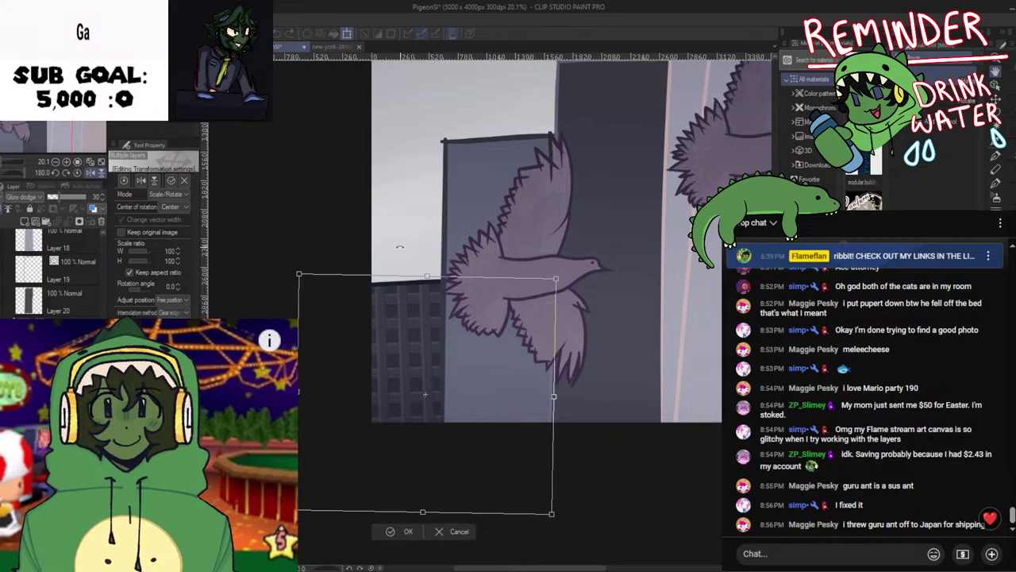
left_click_drag(400, 247, 397, 245)
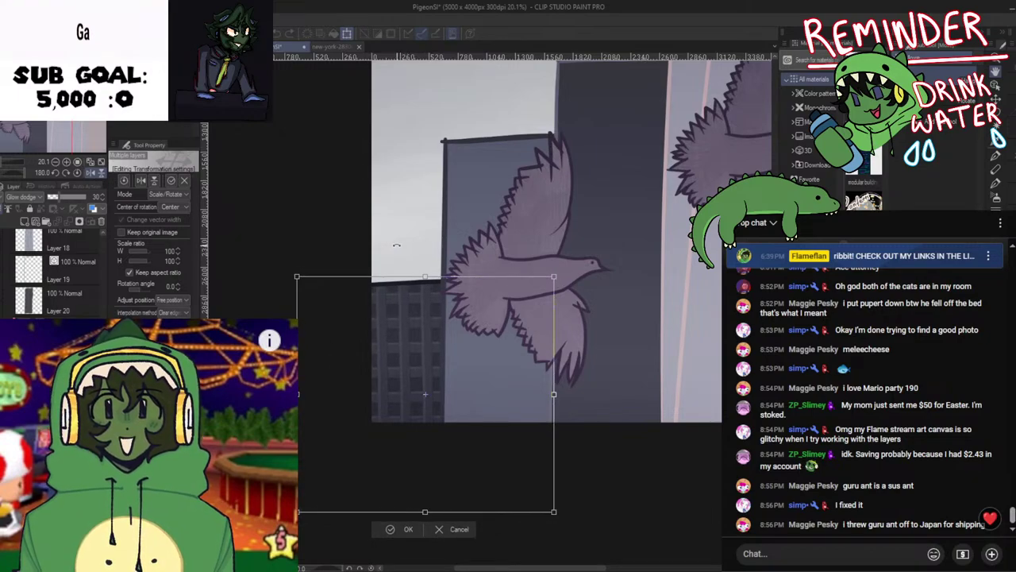
left_click(403, 529)
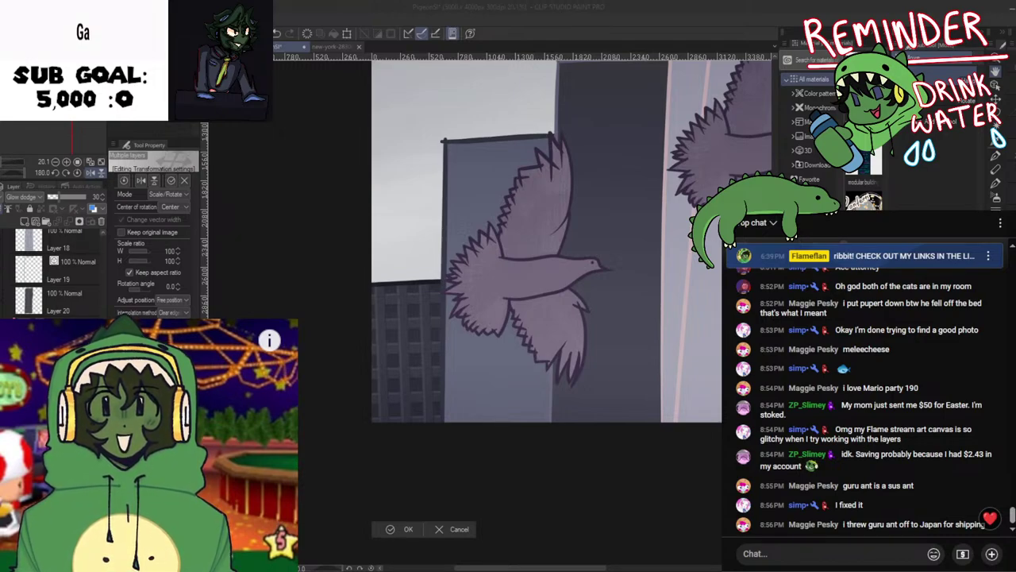
key("Return")
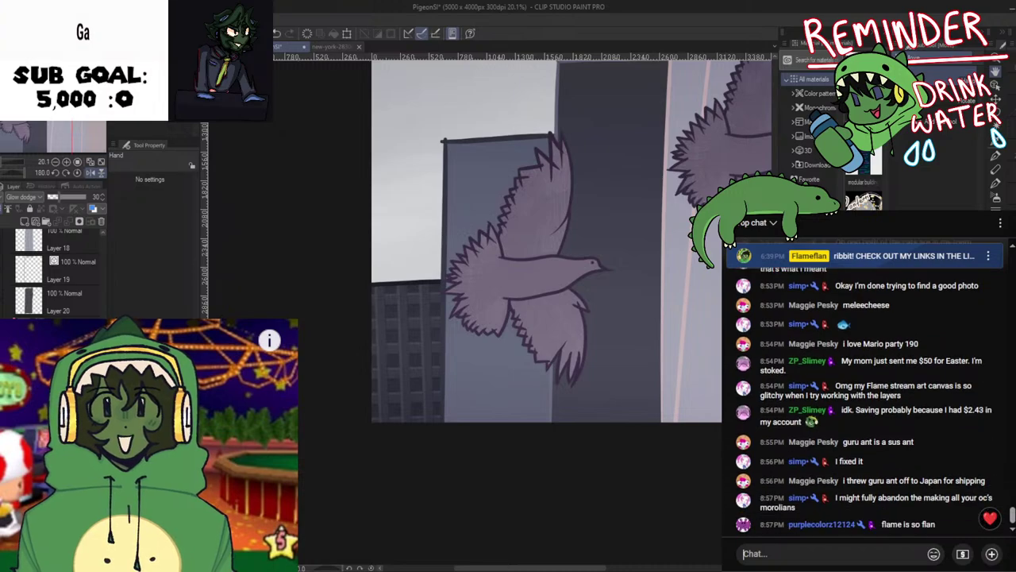
left_click_drag(547, 451, 548, 458)
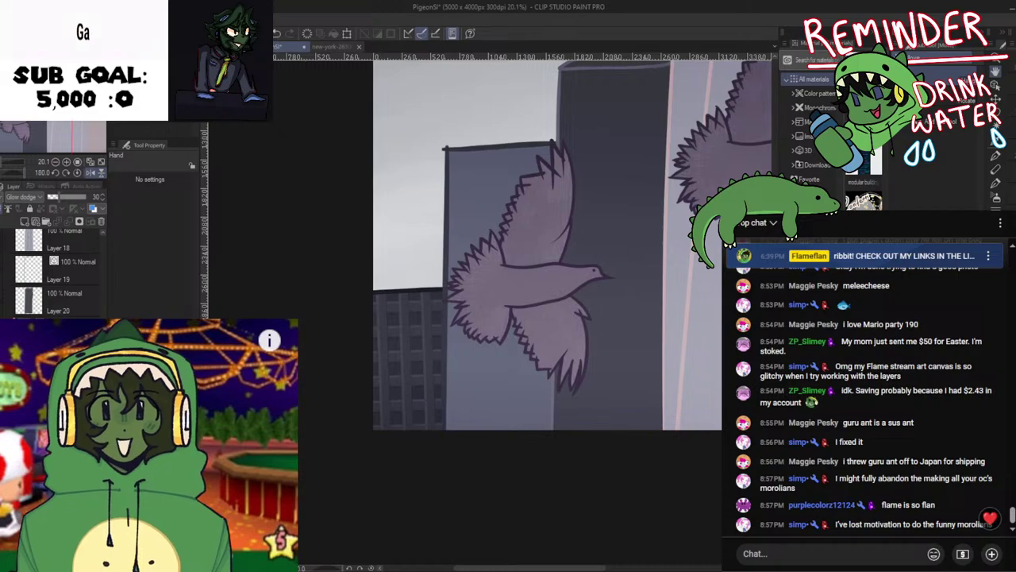
Compare the Vivid light, Pin light, Darker color, Overlay and Soft light blending modes on the window grid
left_click(29, 205)
left_click(30, 198)
left_click(3, 236)
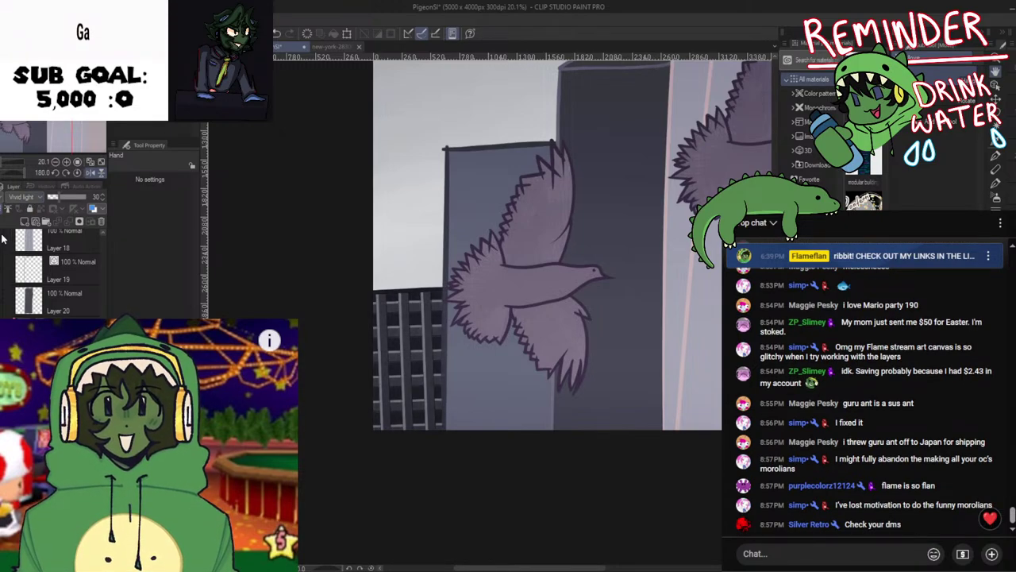
scroll(32, 196, "down", 2)
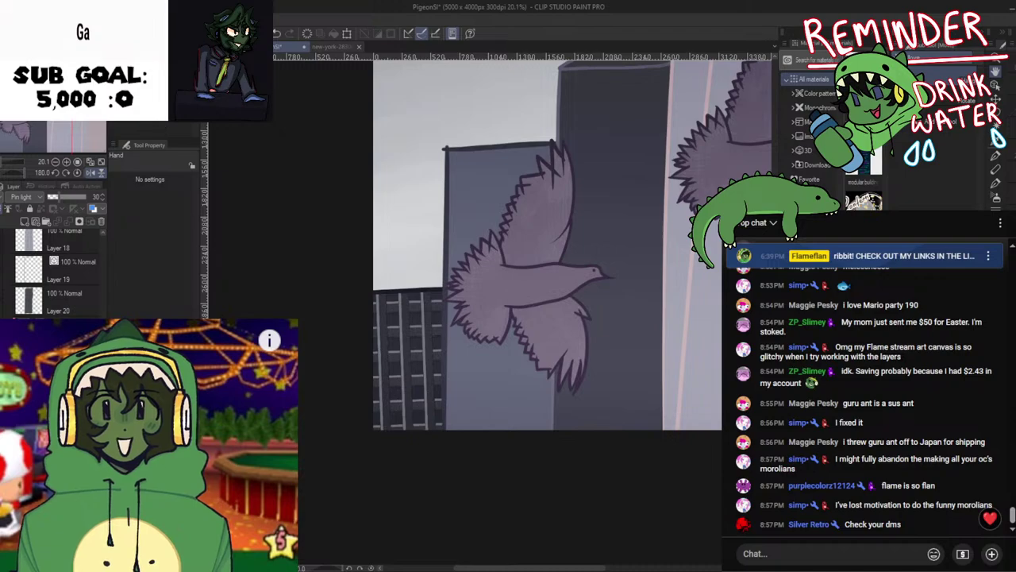
scroll(32, 196, "up", 13)
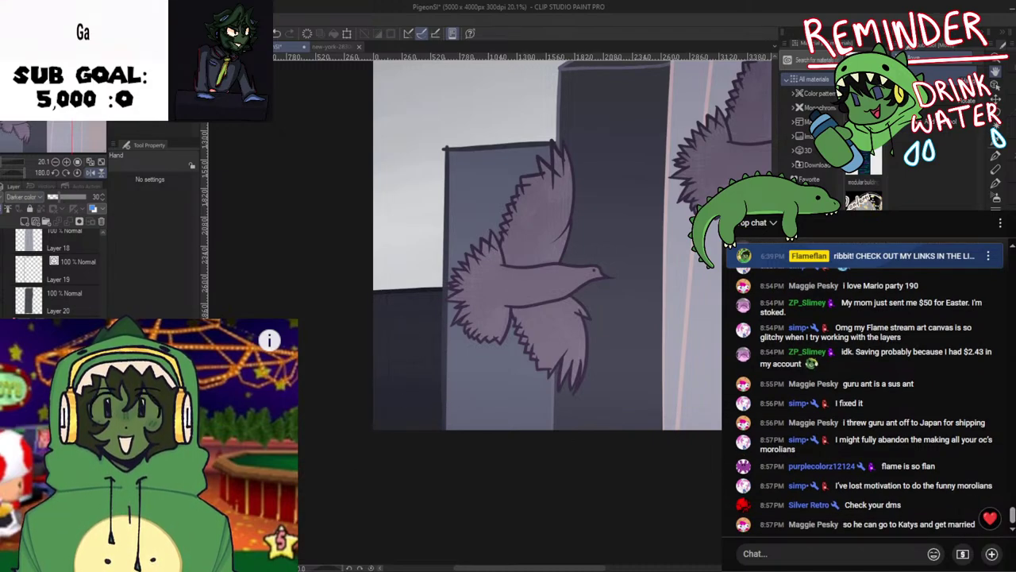
scroll(24, 196, "down", 17)
scroll(24, 196, "up", 10)
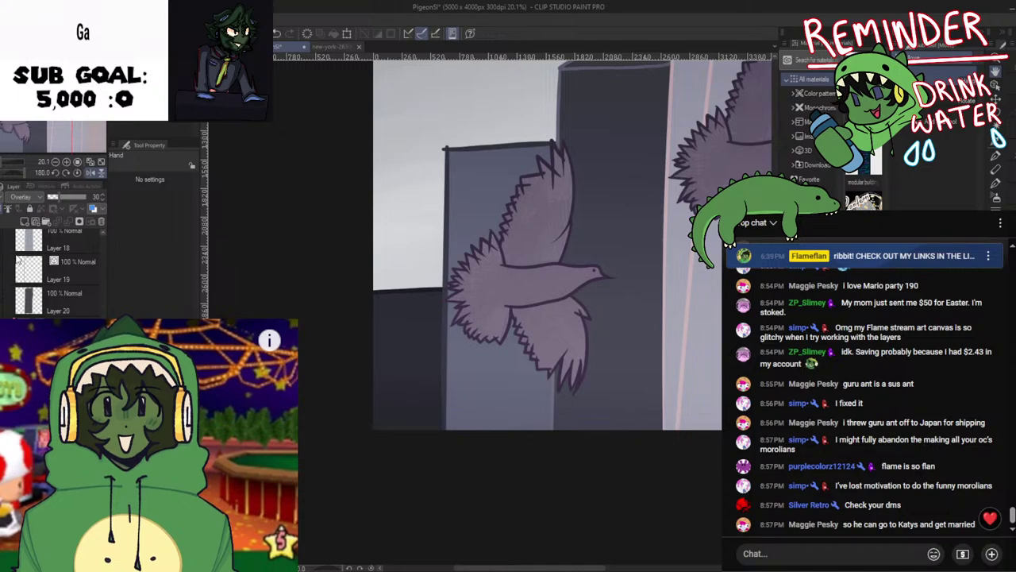
scroll(32, 199, "down", 1)
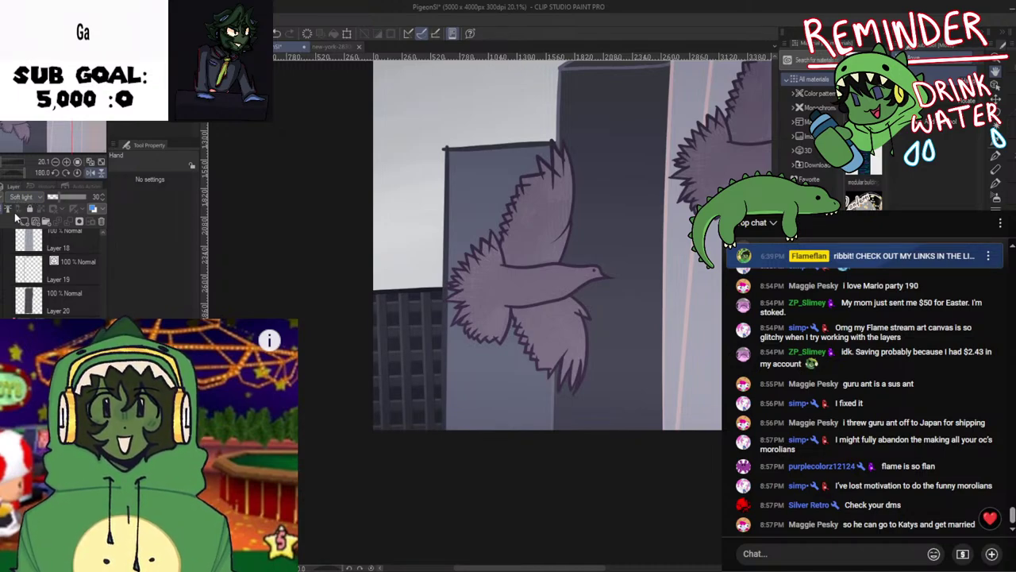
Compare the Glow dodge, Color dodge, Screen, Lighten and Subtract blending modes on the window grid
scroll(27, 199, "up", 5)
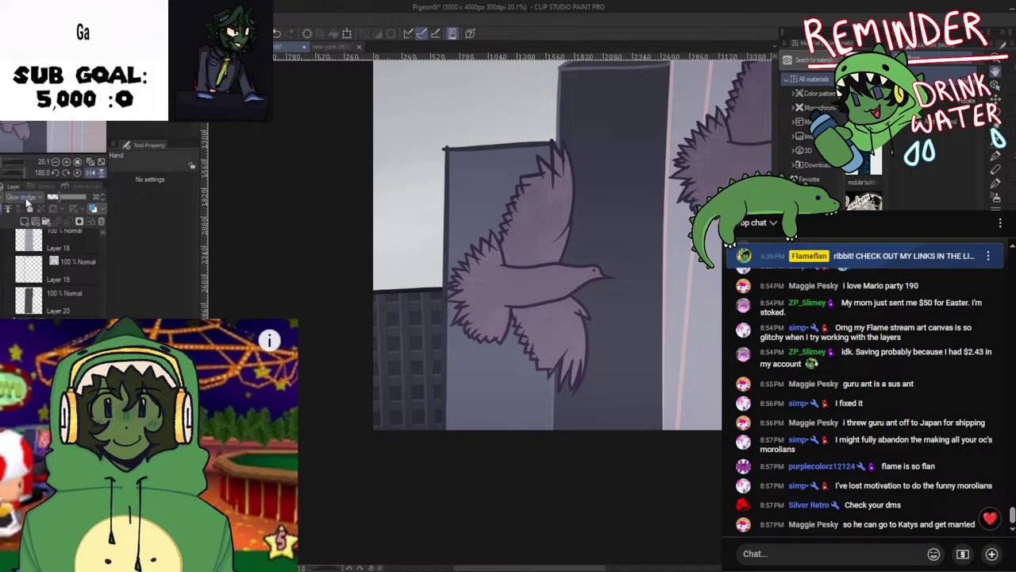
scroll(27, 198, "up", 1)
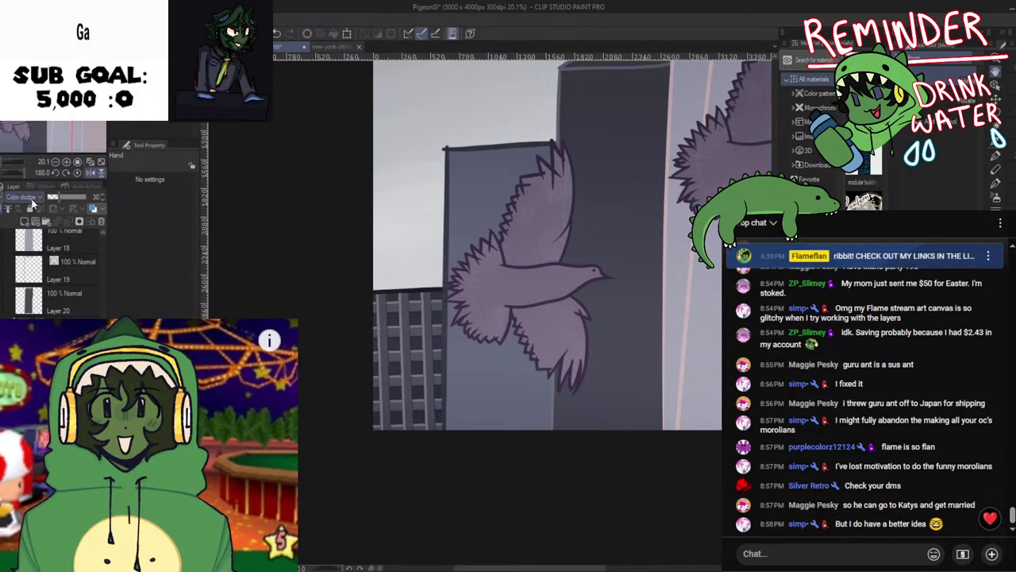
scroll(32, 200, "up", 1)
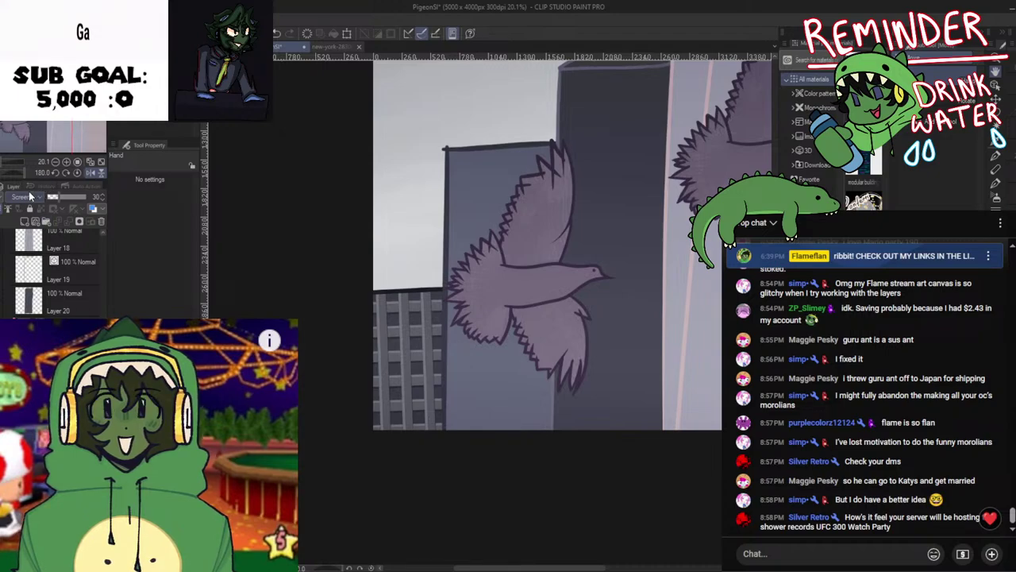
scroll(27, 197, "up", 1)
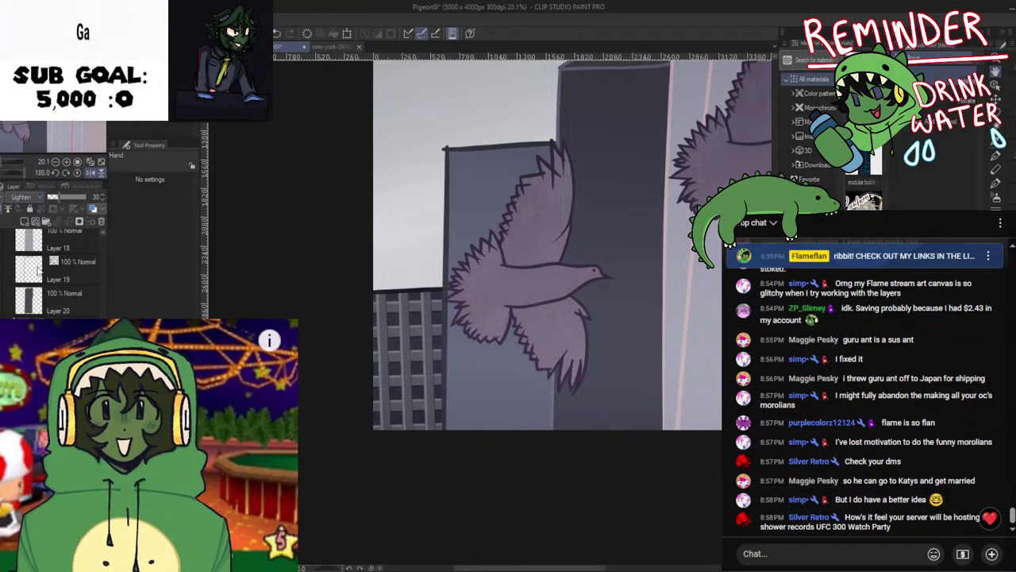
scroll(26, 199, "up", 2)
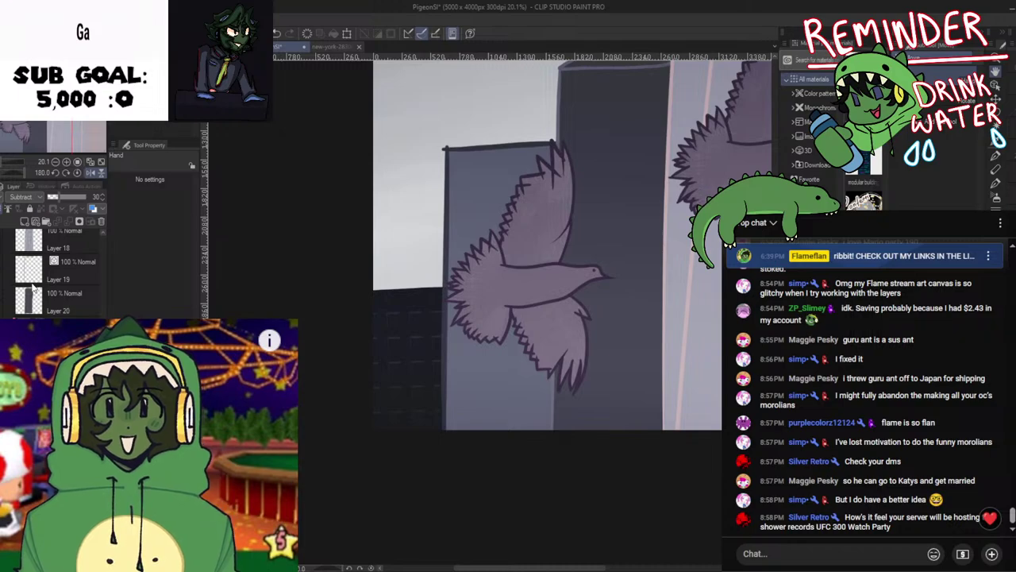
Set the window grid to Linear burn at 13% opacity and save the illustration
scroll(26, 199, "up", 1)
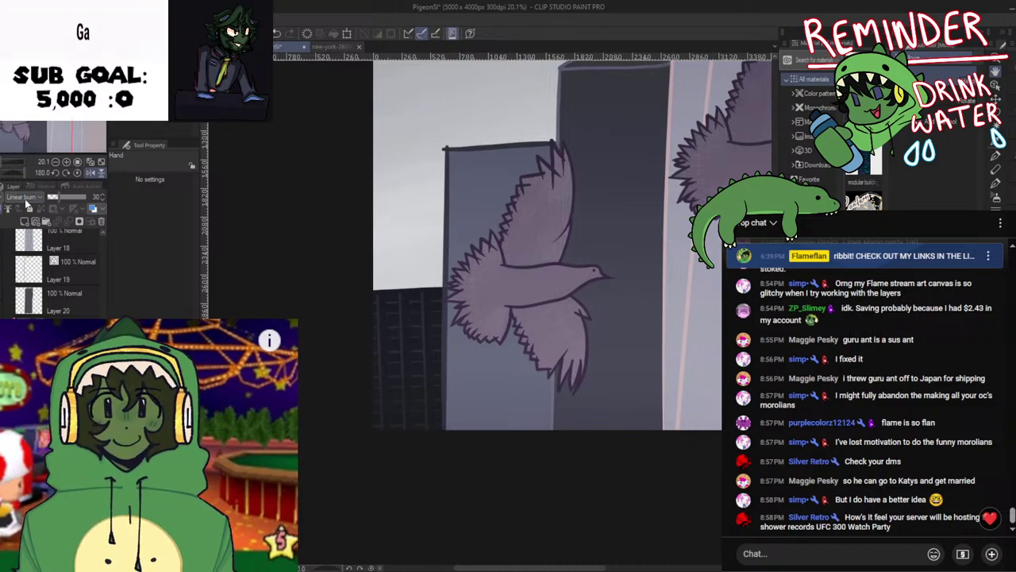
left_click(78, 201)
left_click_drag(73, 208, 53, 211)
scroll(536, 325, "down", 5)
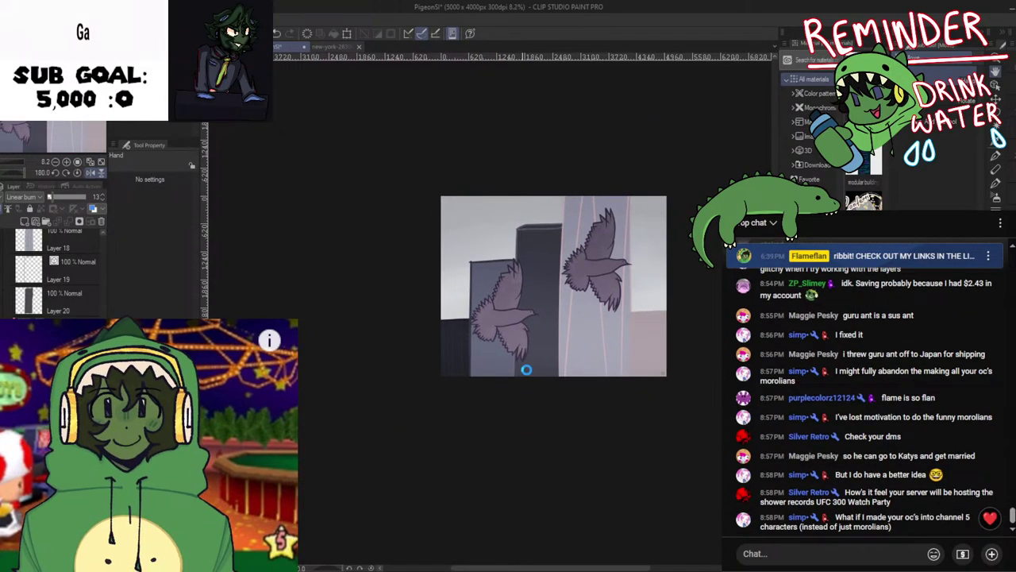
scroll(504, 336, "up", 4)
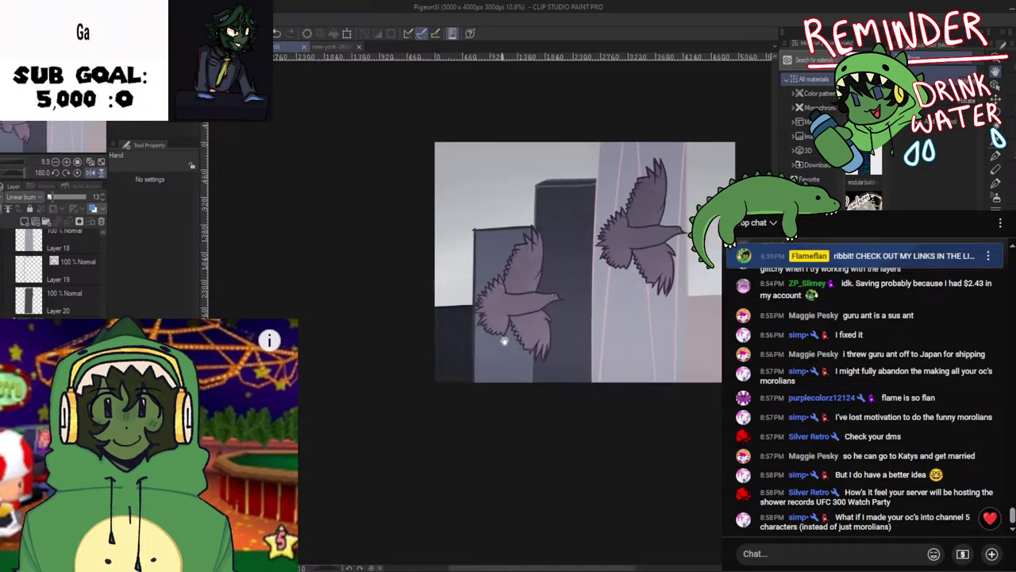
Change the window grid's blending mode to Color dodge
left_click_drag(523, 339, 492, 370)
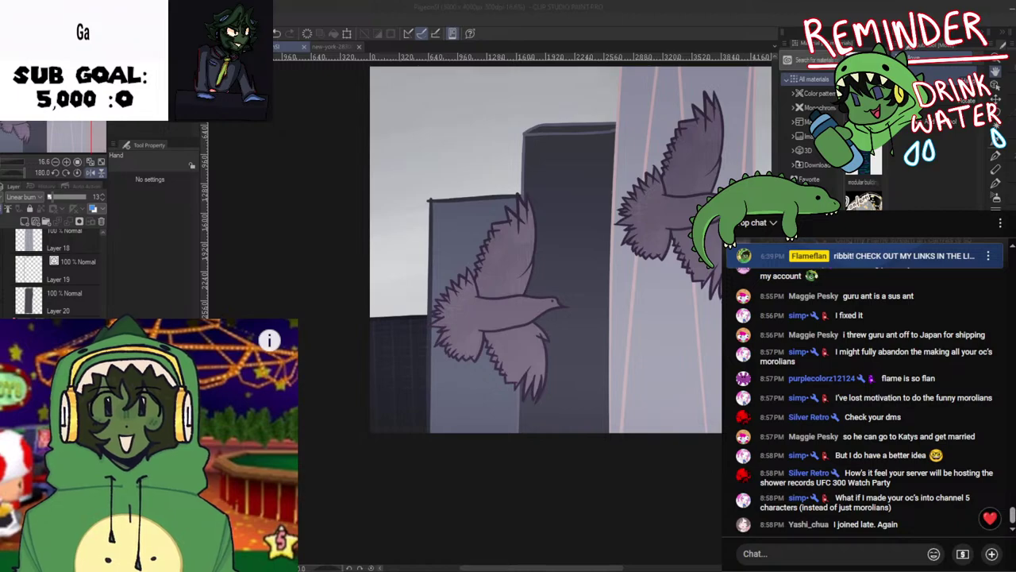
key("alt+Tab")
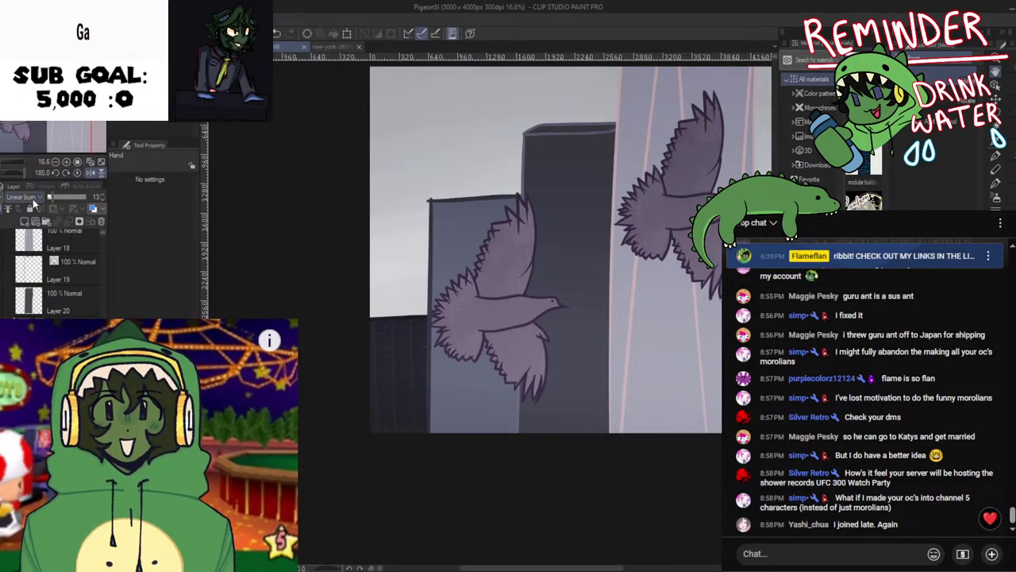
left_click(34, 308)
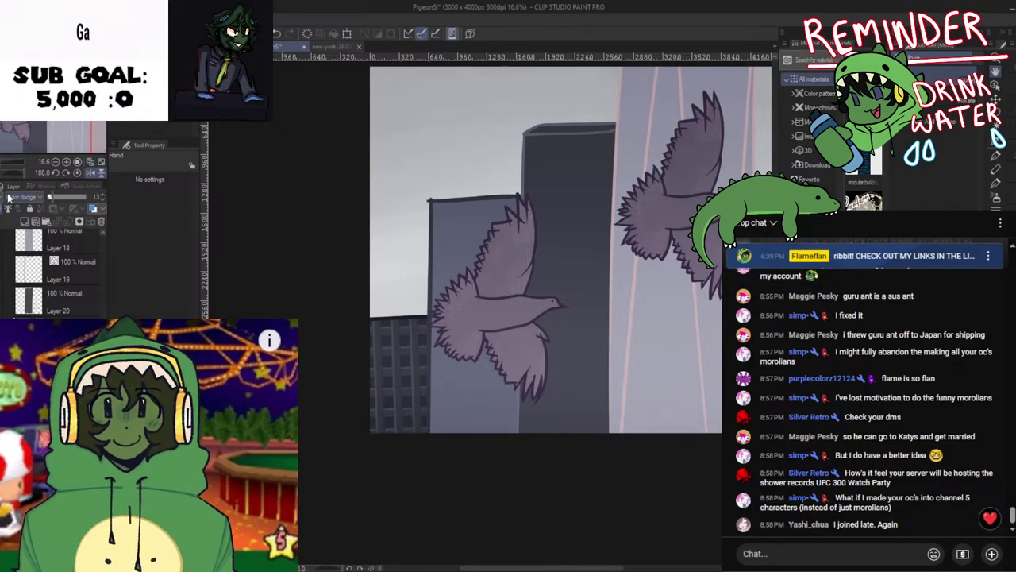
Try the Color burn and Soft light blending modes on the window grid
left_click(26, 199)
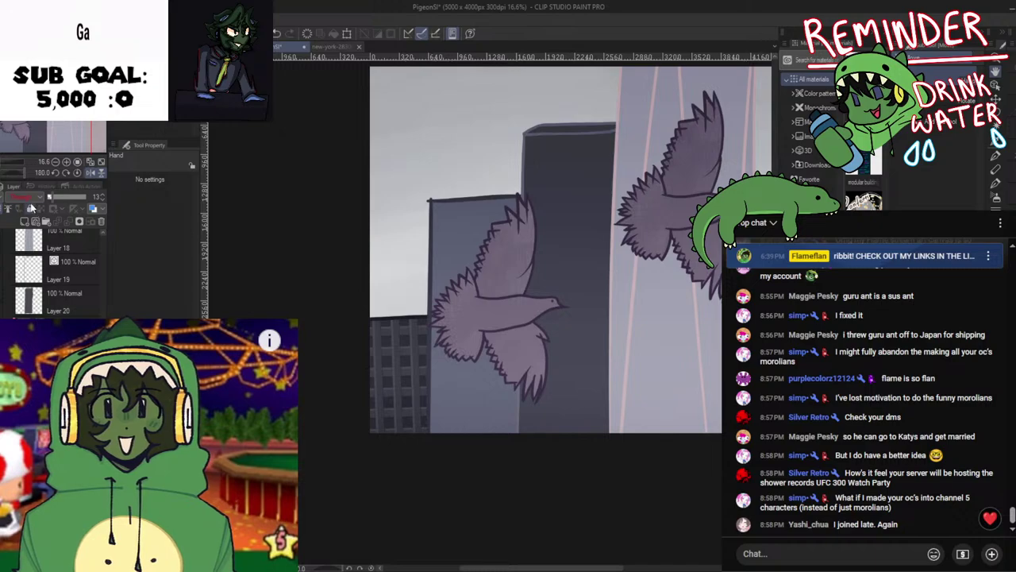
key("Down")
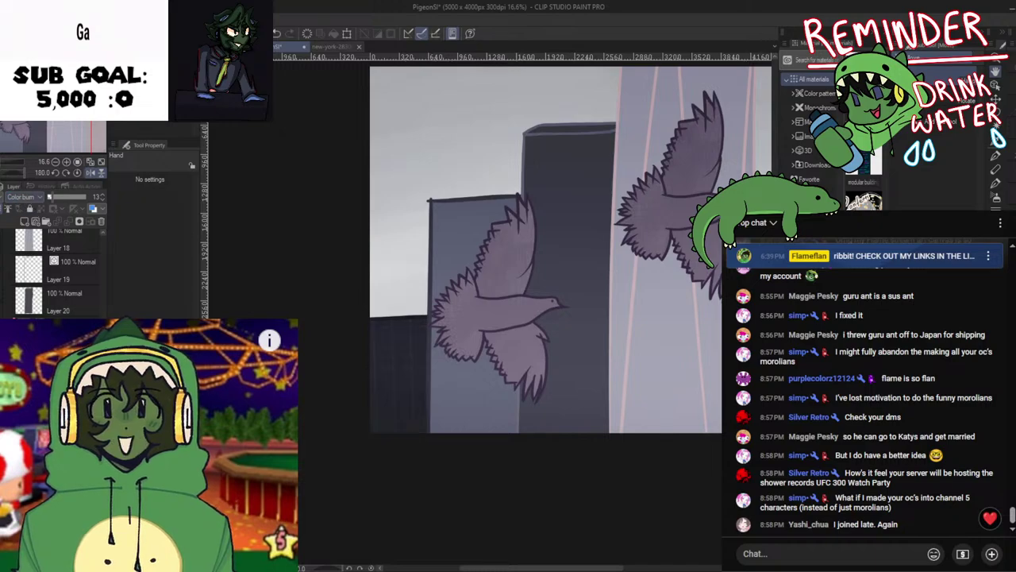
left_click(30, 370)
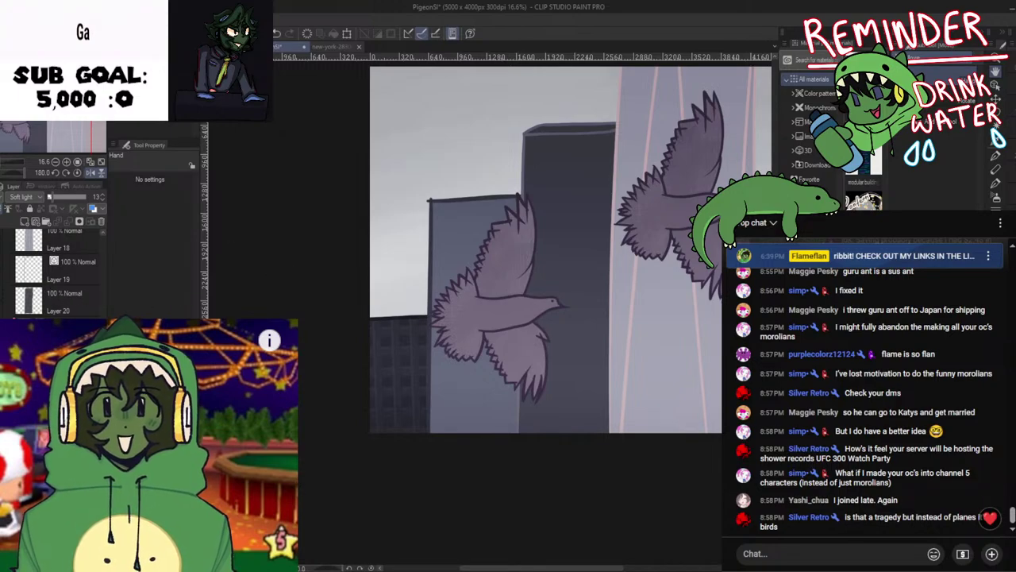
Delete the window grid layer and save the illustration
left_click(101, 222)
scroll(469, 356, "down", 2)
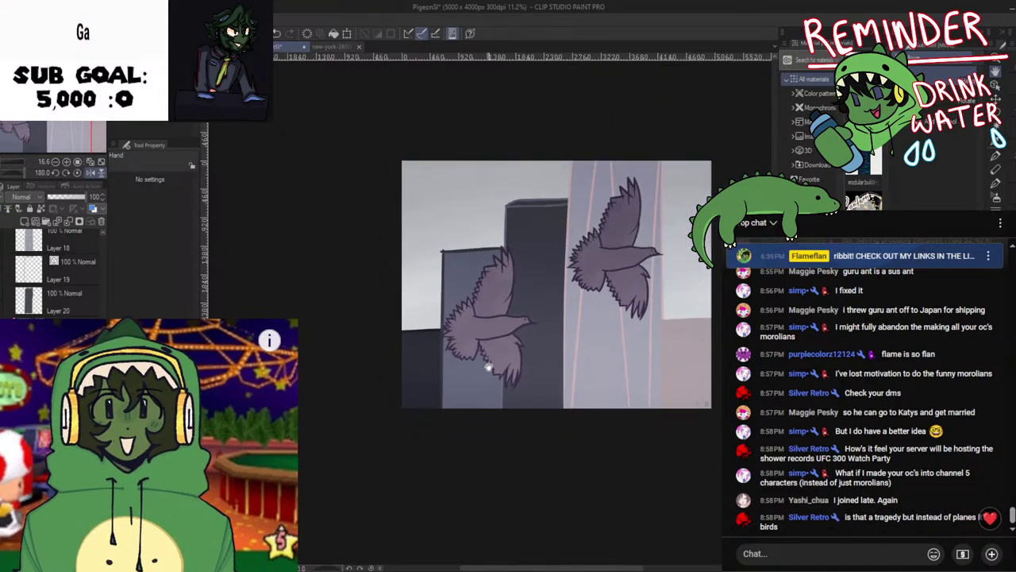
scroll(488, 367, "down", 2)
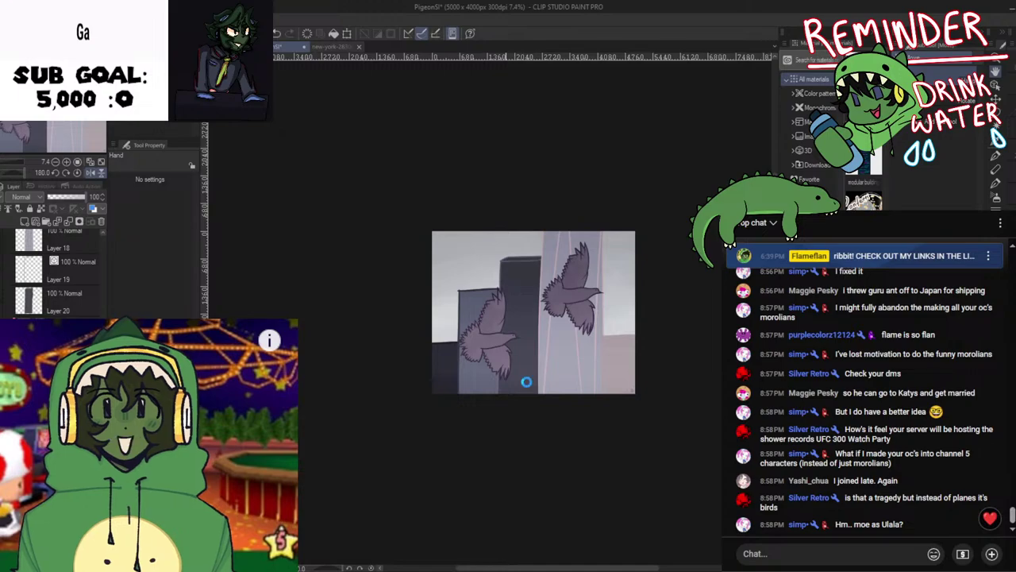
scroll(526, 382, "up", 1)
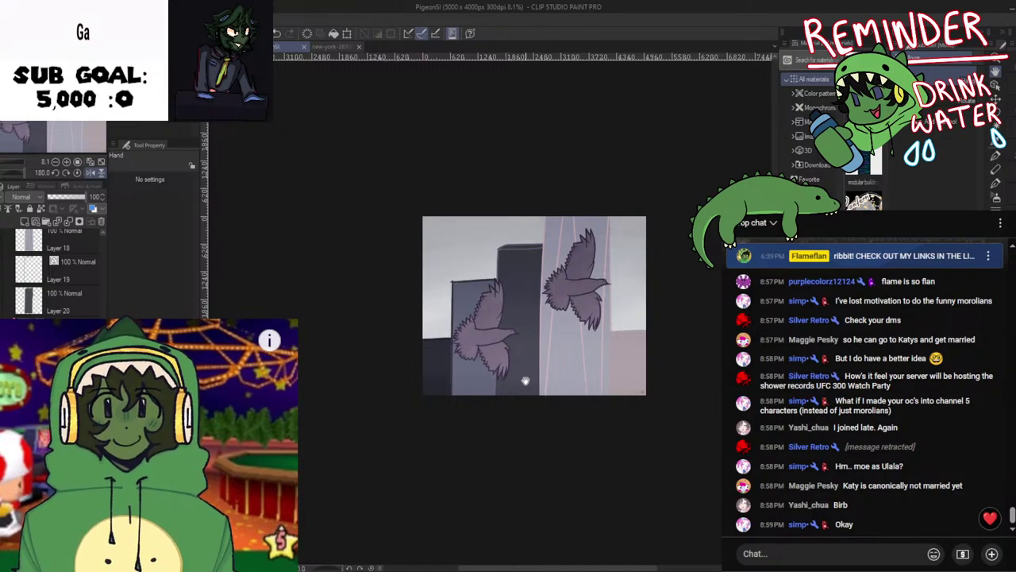
scroll(526, 382, "up", 3)
scroll(492, 355, "up", 2)
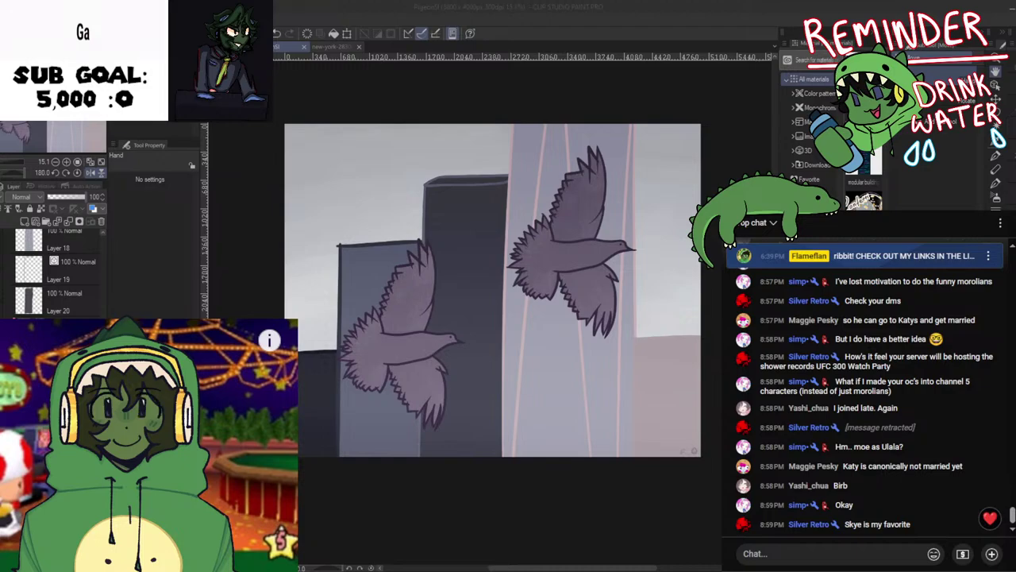
scroll(517, 444, "down", 2)
scroll(521, 441, "up", 2)
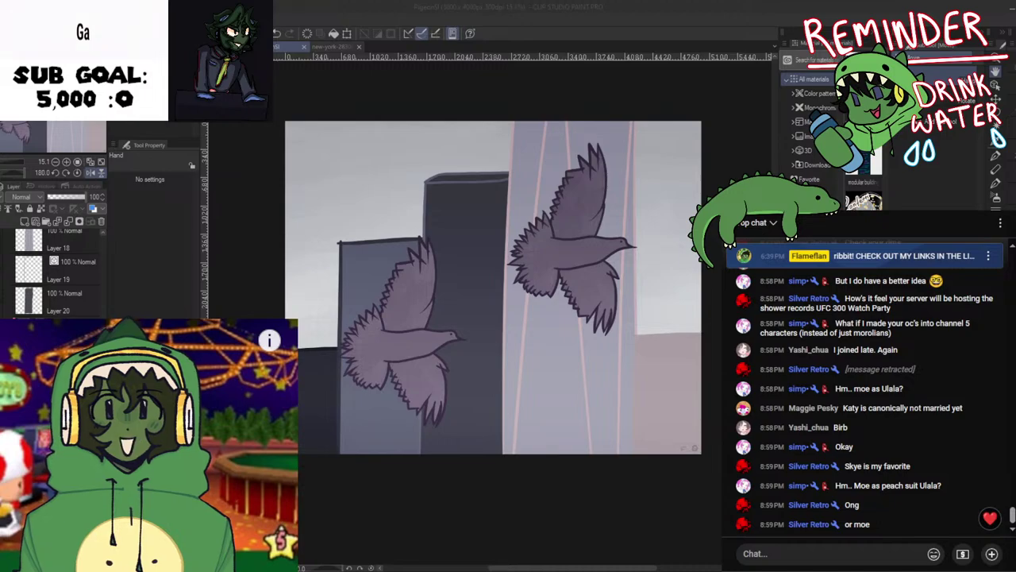
scroll(372, 256, "up", 2)
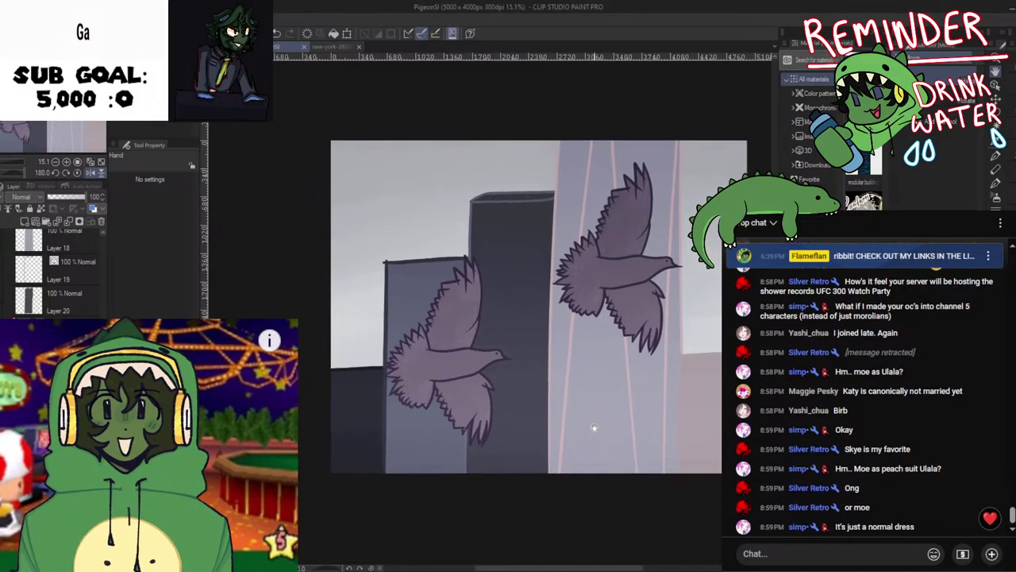
Inspect the pasted pink-haired character image in the canvas corner, then delete its layer and save the illustration
scroll(372, 256, "up", 8)
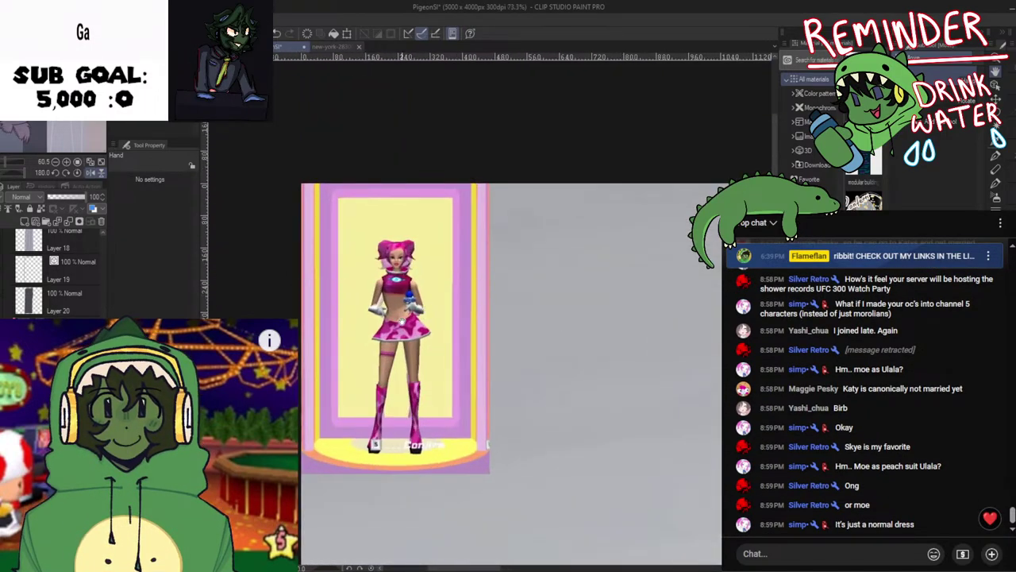
left_click_drag(362, 313, 418, 324)
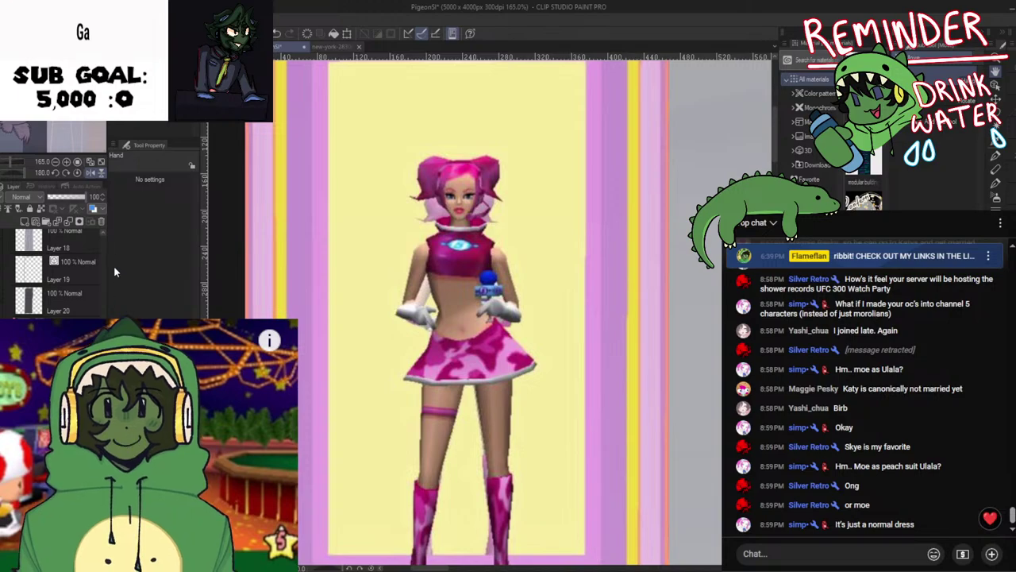
left_click(101, 222)
scroll(461, 297, "down", 6)
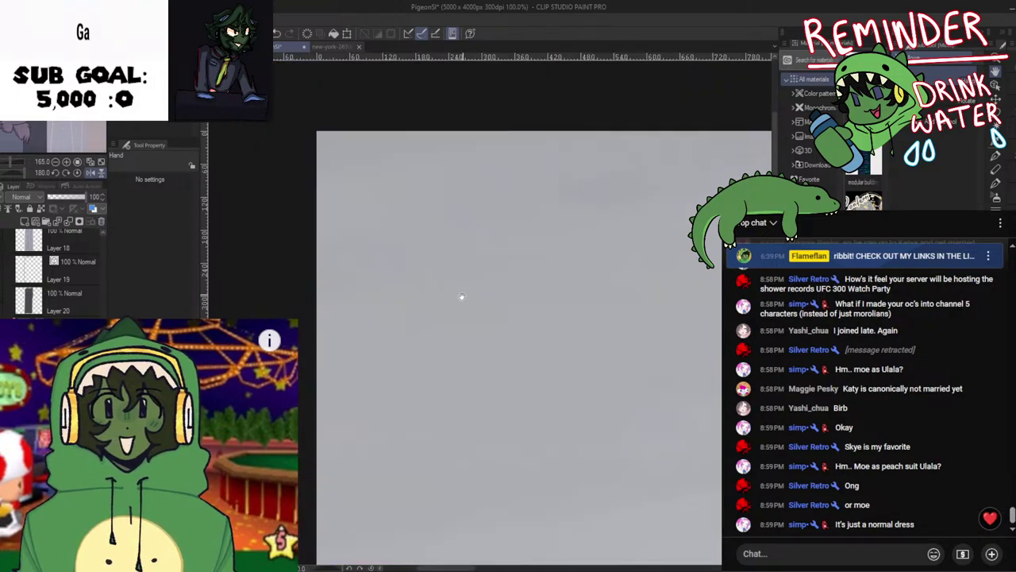
scroll(478, 308, "down", 3)
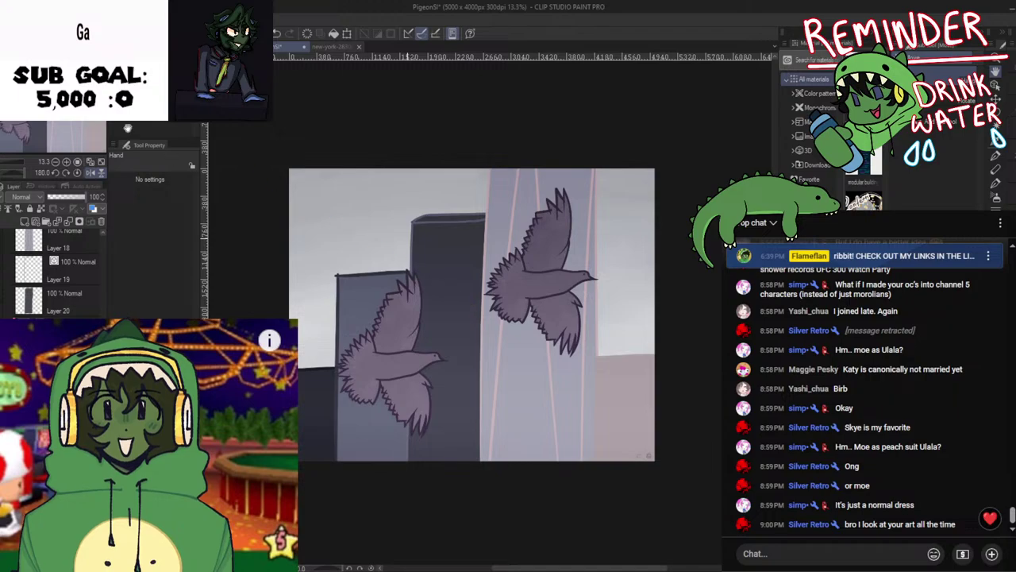
key("ctrl+s")
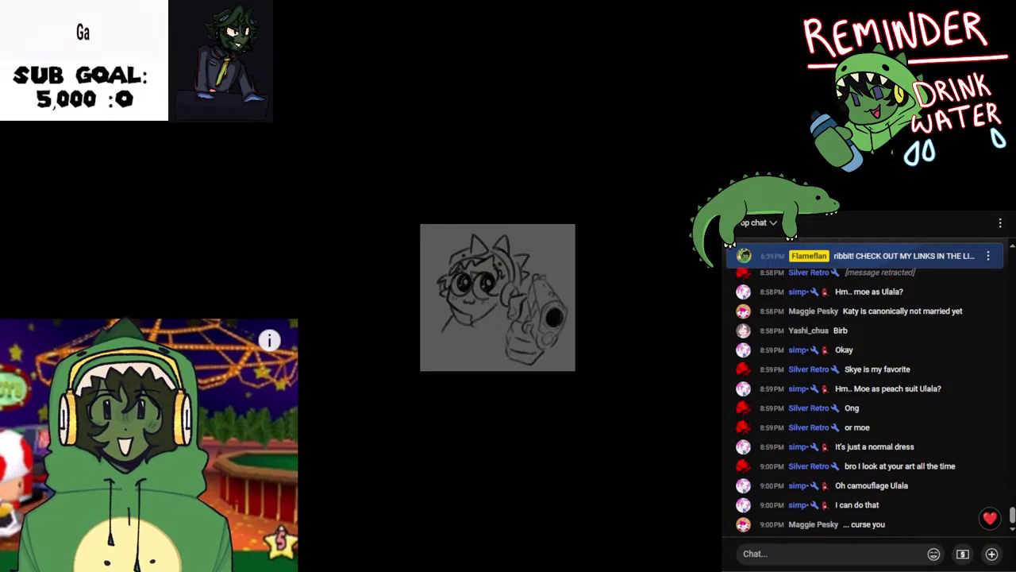
Look over the skyec4 character line drawing and close its file
scroll(570, 433, "up", 2)
scroll(477, 291, "down", 2)
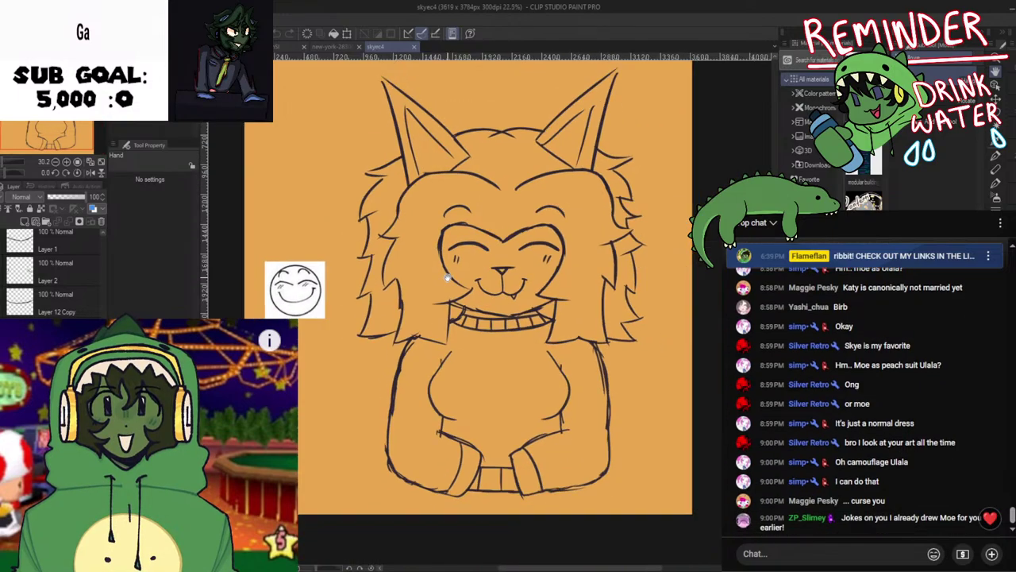
scroll(477, 290, "down", 2)
scroll(358, 253, "up", 1)
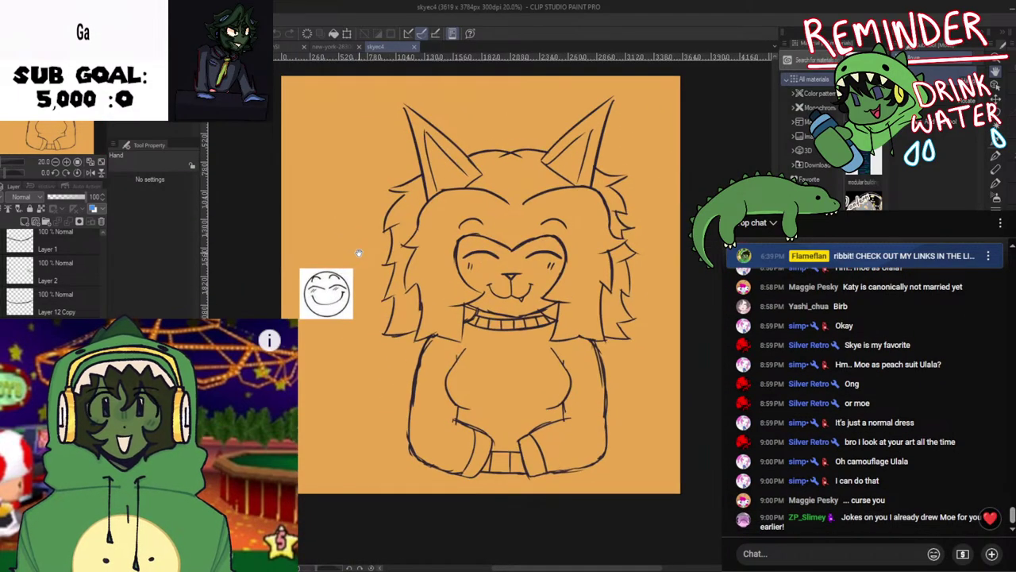
left_click_drag(358, 253, 352, 254)
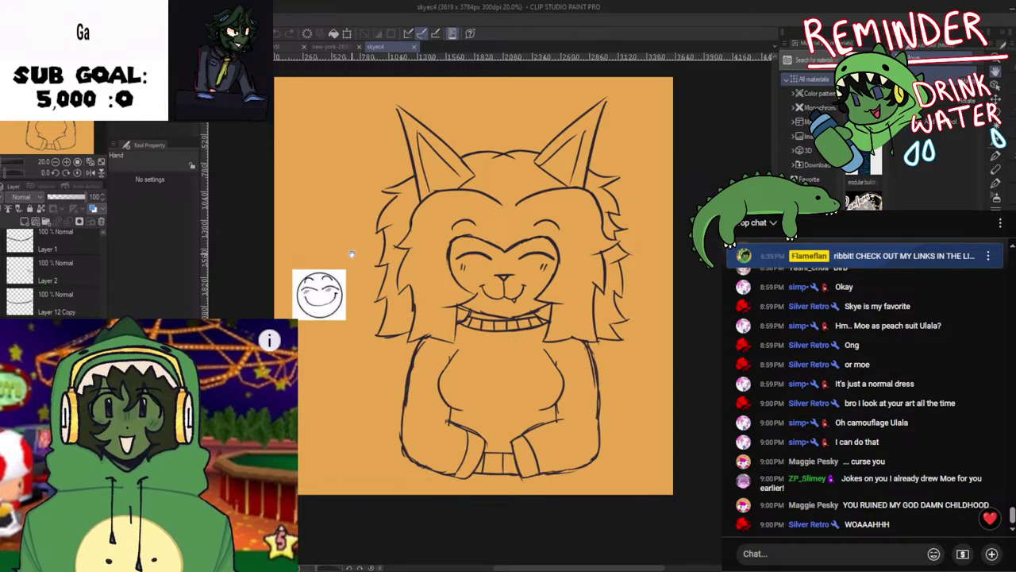
mouse_move(351, 254)
left_mouse_down()
mouse_move(347, 262)
mouse_move(366, 266)
left_mouse_up()
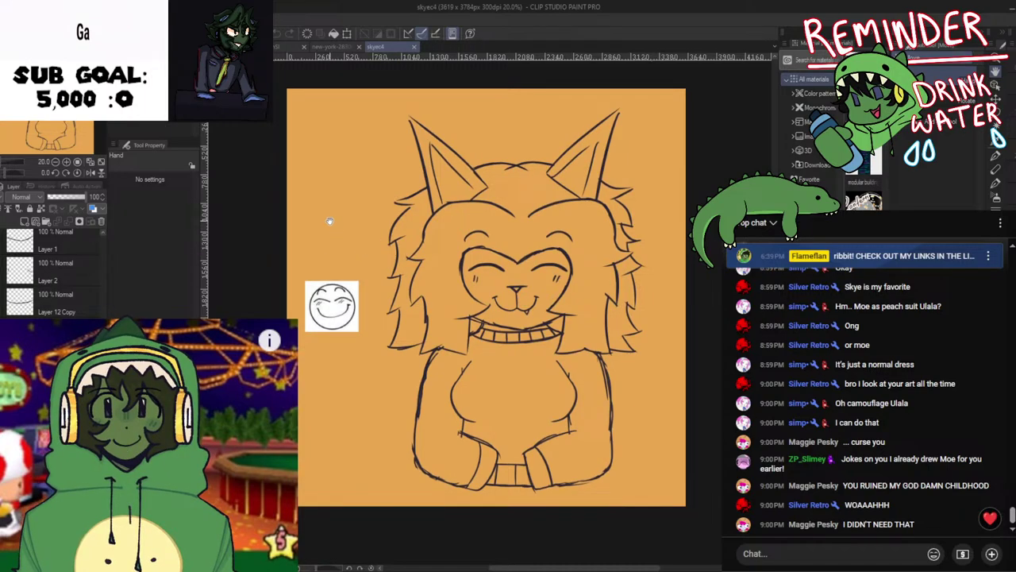
left_click(413, 48)
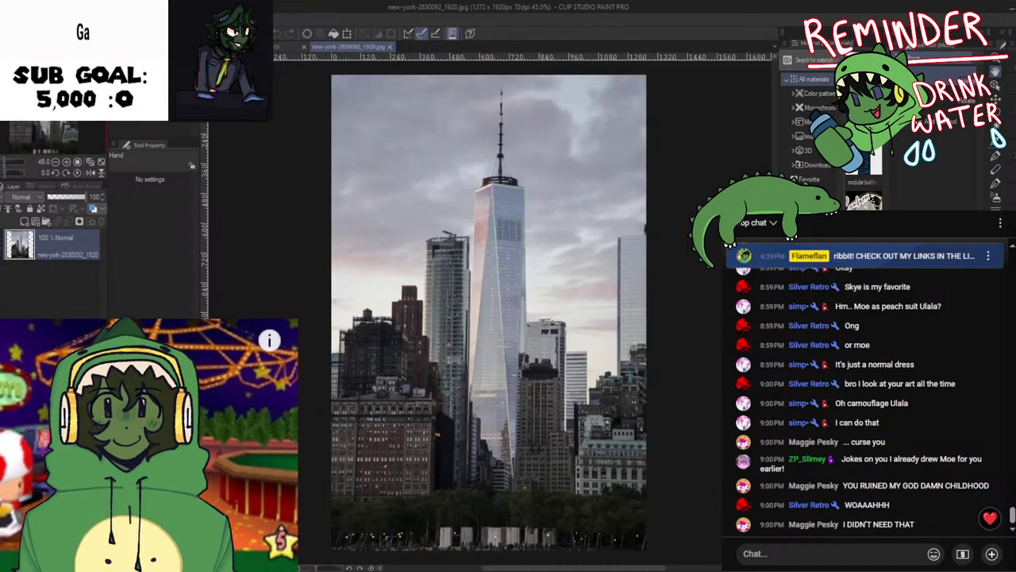
Switch back to the two-pigeon illustration and review the whole composition
left_click(230, 47)
left_click(289, 48)
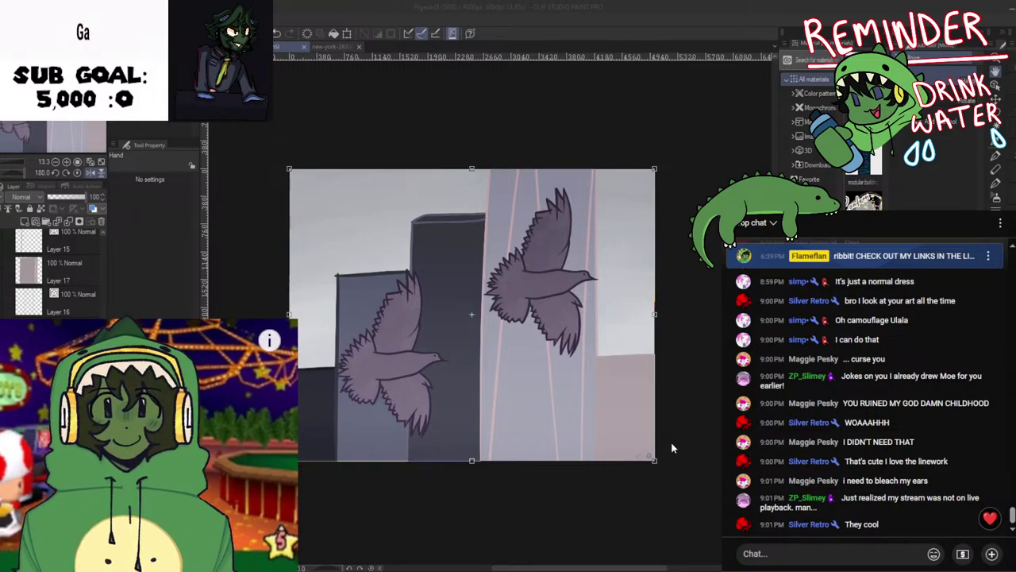
scroll(52, 274, "down", 5)
scroll(341, 331, "up", 3)
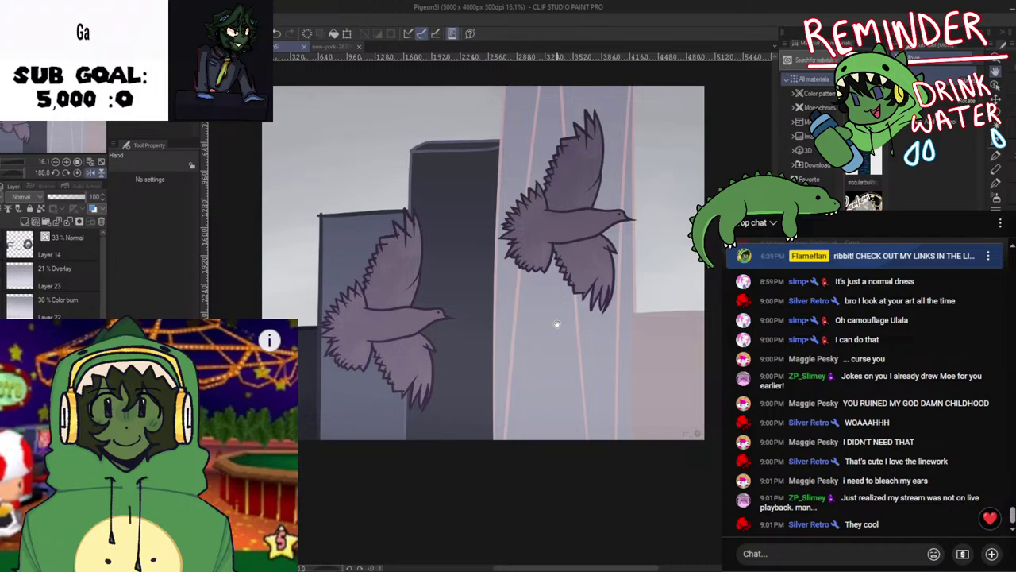
scroll(557, 324, "down", 2)
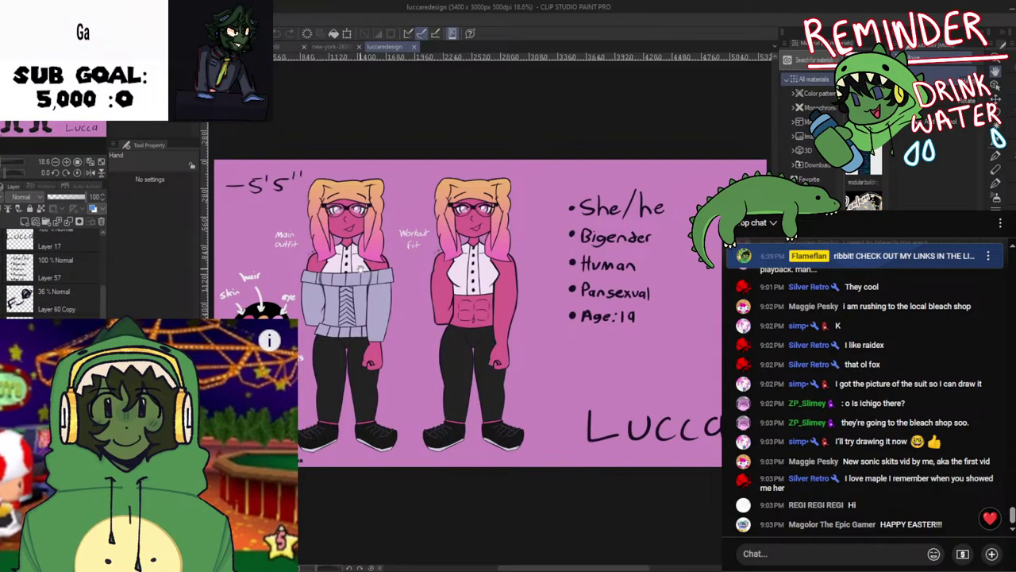
Look over the luccaredesign character sheet, close it and return to the two-pigeon illustration
left_click_drag(361, 270, 445, 284)
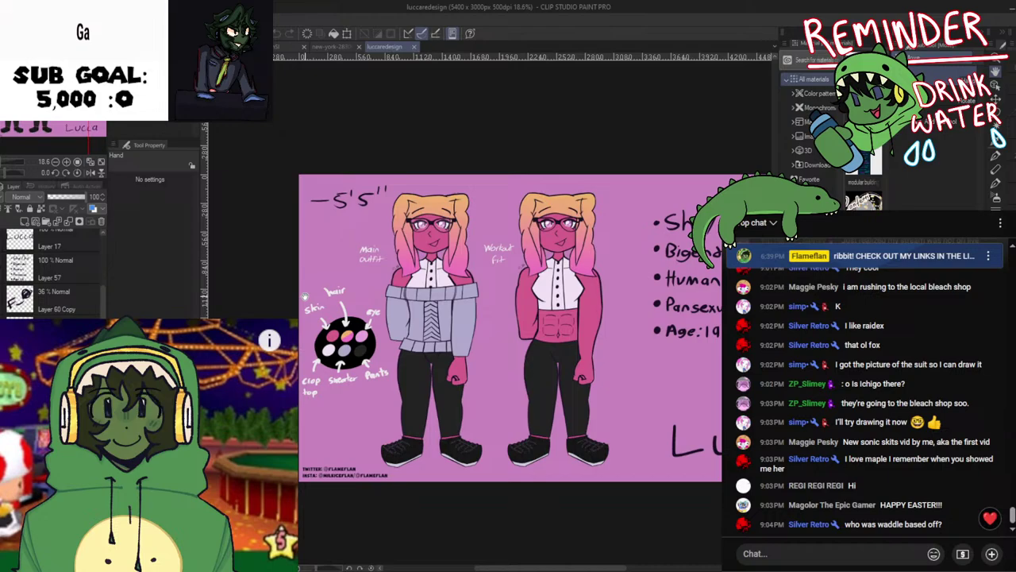
left_click_drag(305, 296, 316, 293)
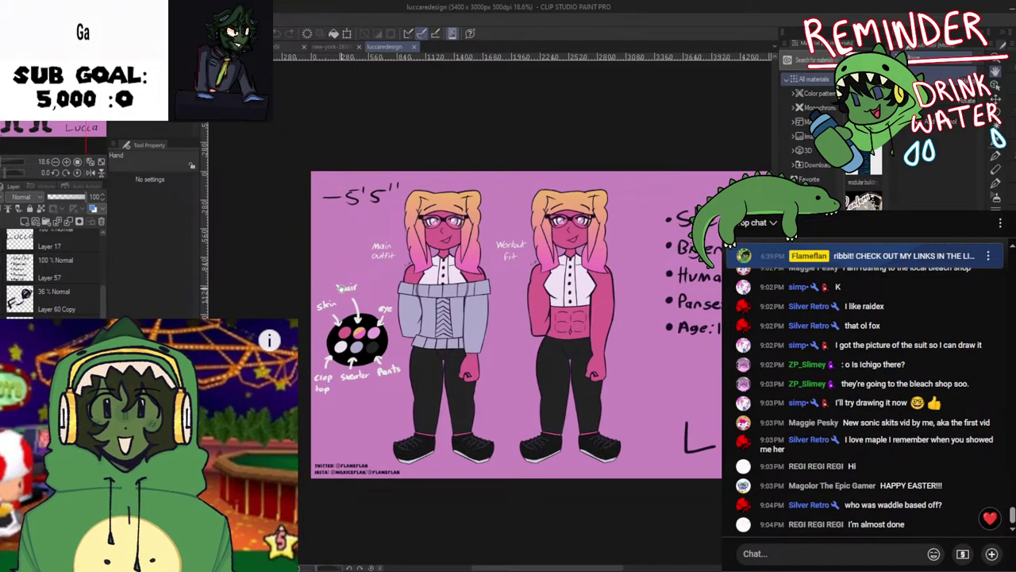
left_click(413, 48)
left_click(240, 47)
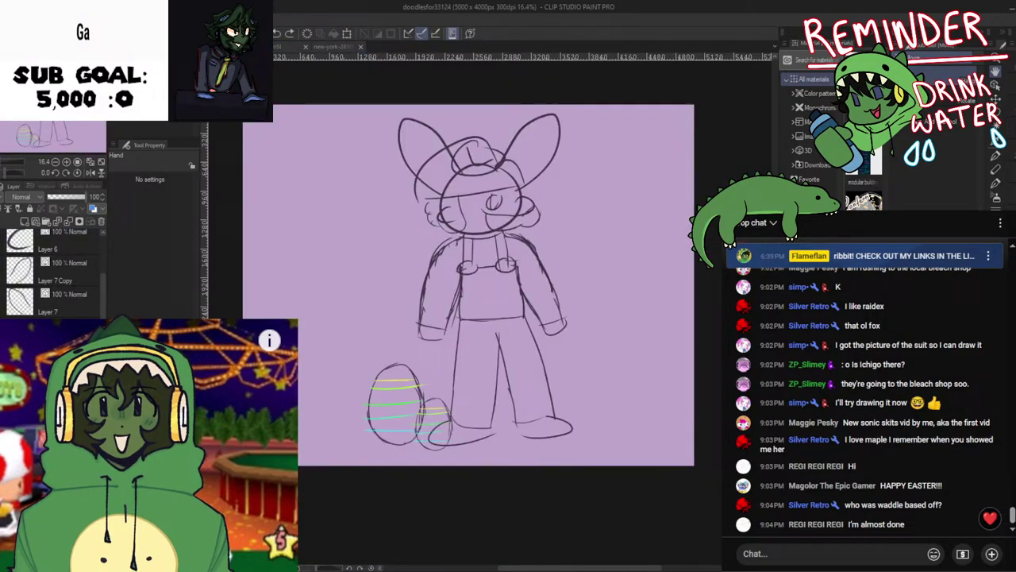
left_click(283, 47)
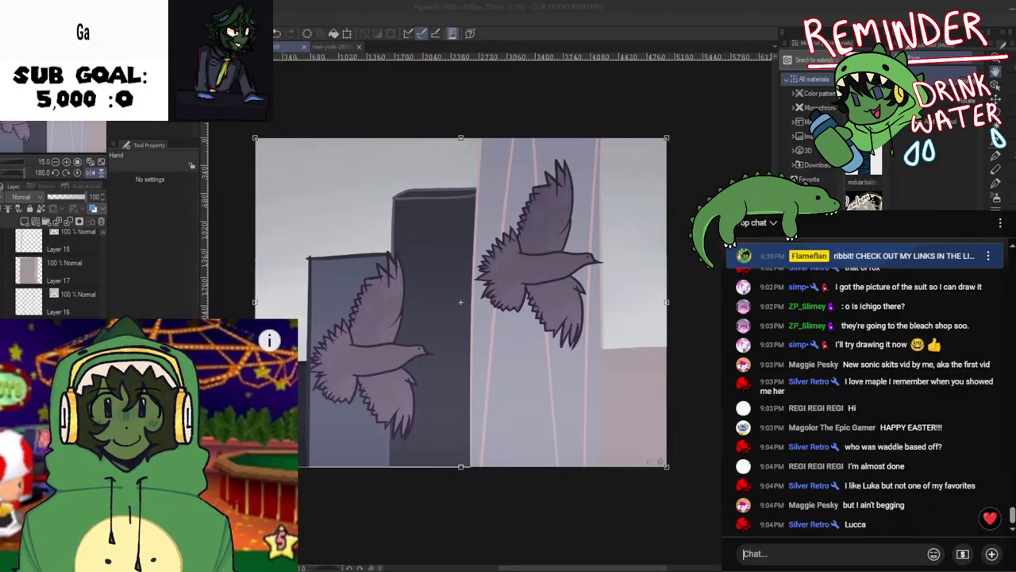
left_click(415, 240)
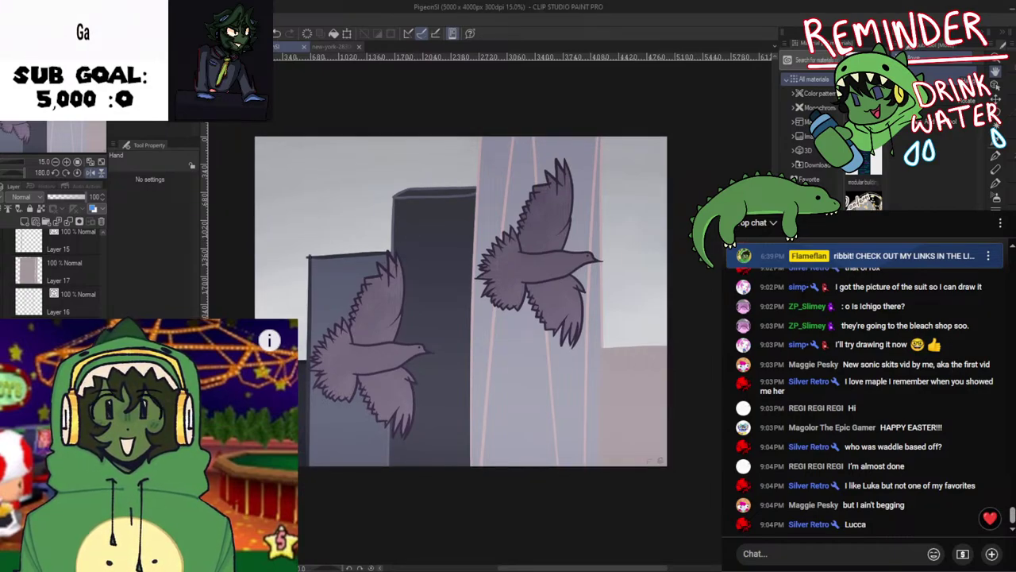
Open the flamerefsheetowowowow character sheet, look over its figure and color palette, and close it
key("alt+Tab")
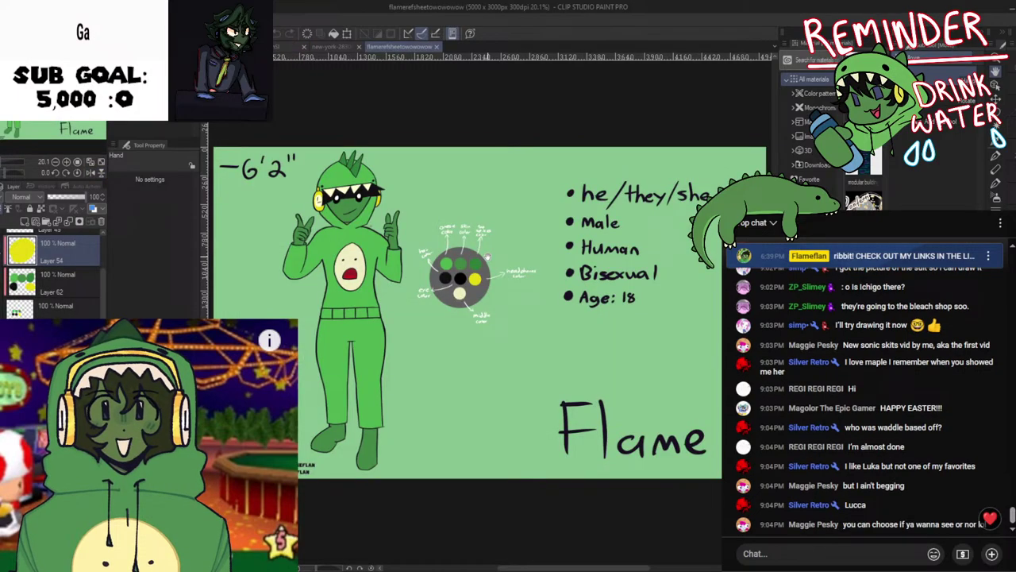
left_click_drag(460, 265, 600, 248)
scroll(581, 257, "up", 2)
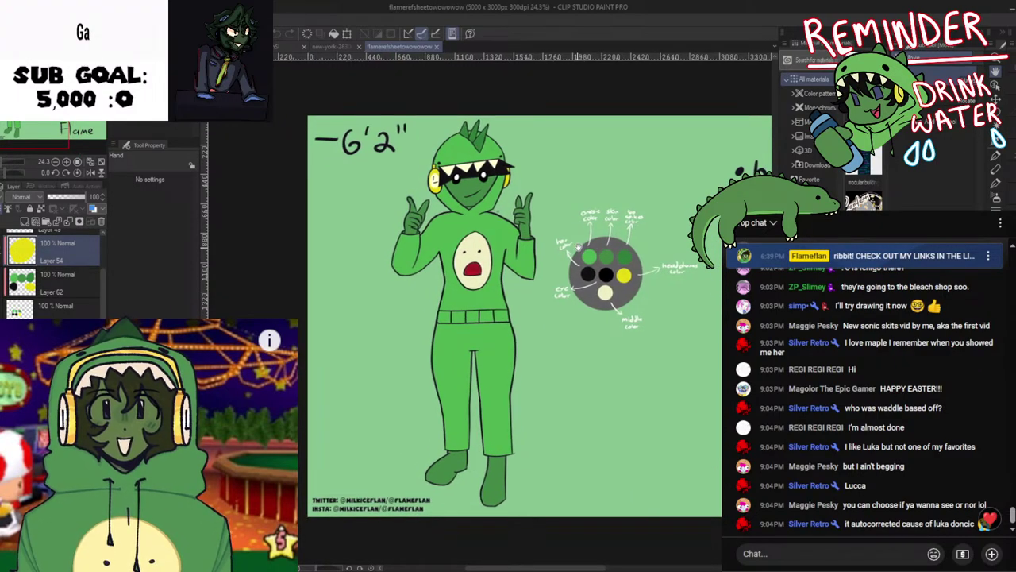
scroll(416, 232, "down", 1)
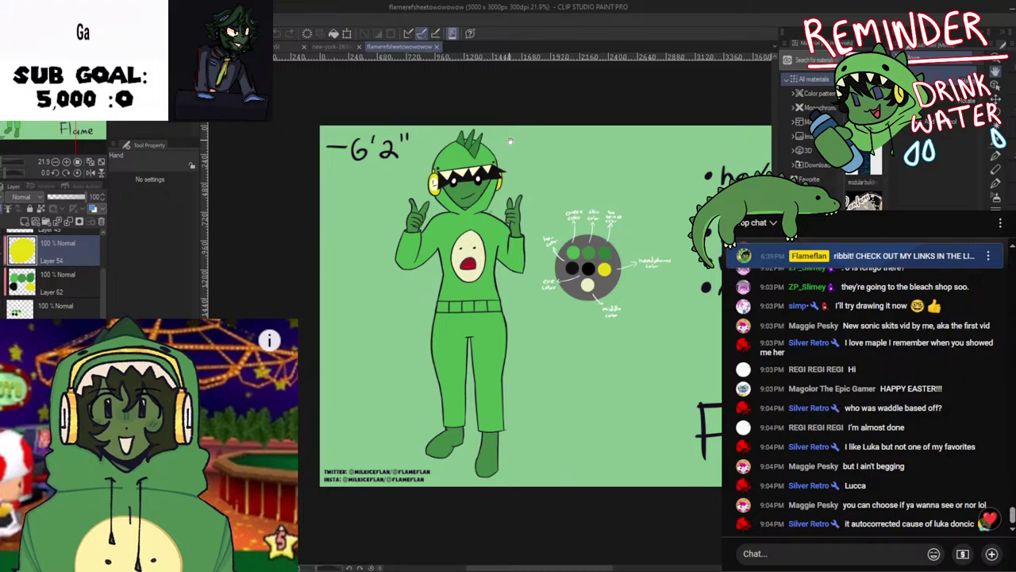
left_click_drag(528, 166, 487, 173)
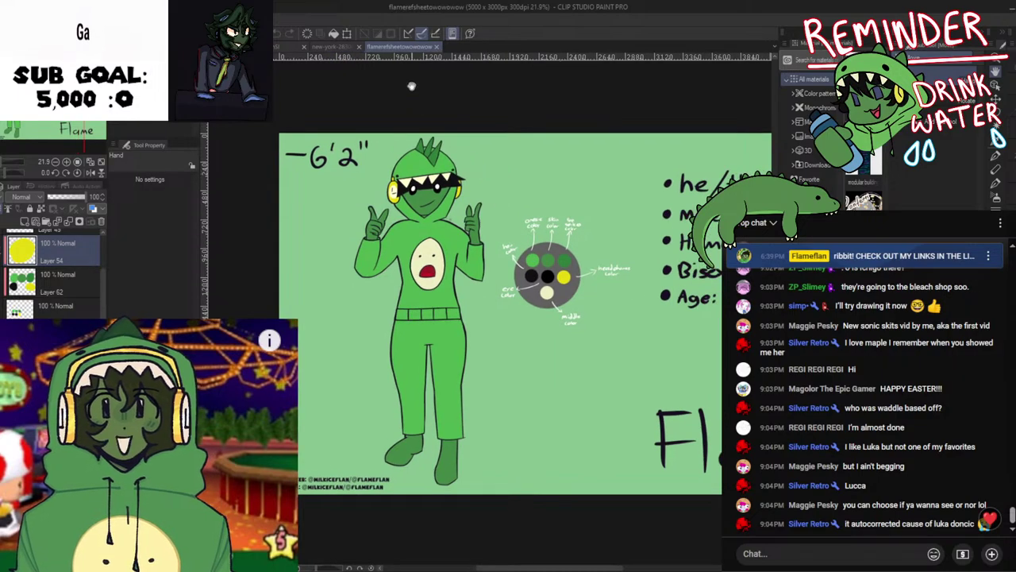
left_click(438, 46)
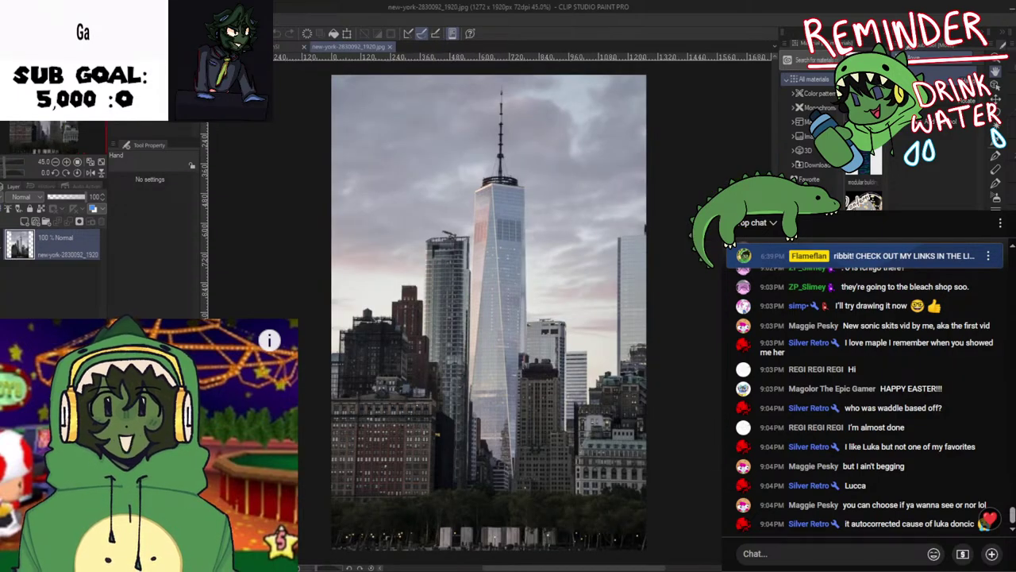
Switch to the bunny-eared character sketch and reopen the luccaredesign sheet to view its outfits and palette
left_click(241, 46)
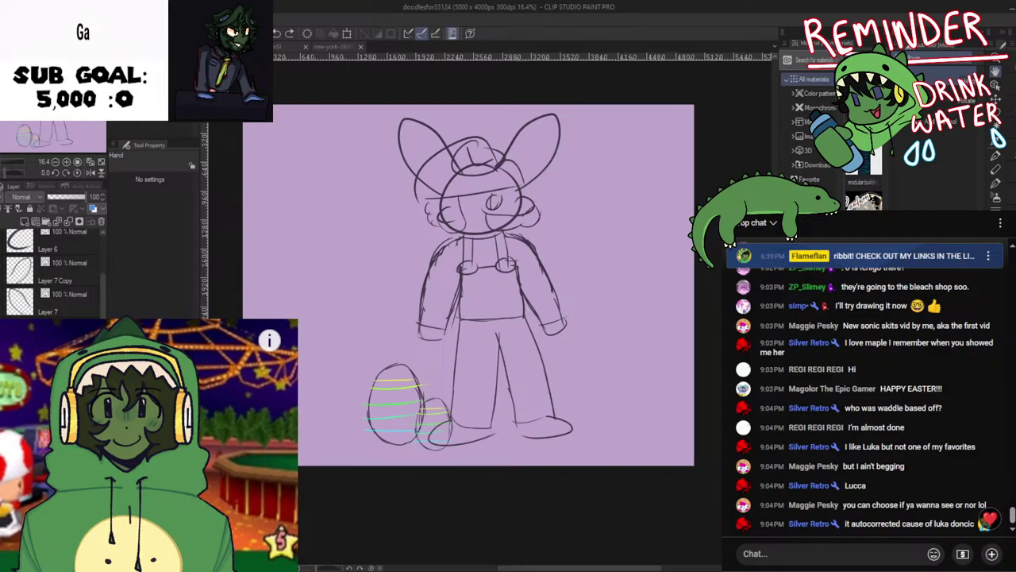
key("alt+Tab")
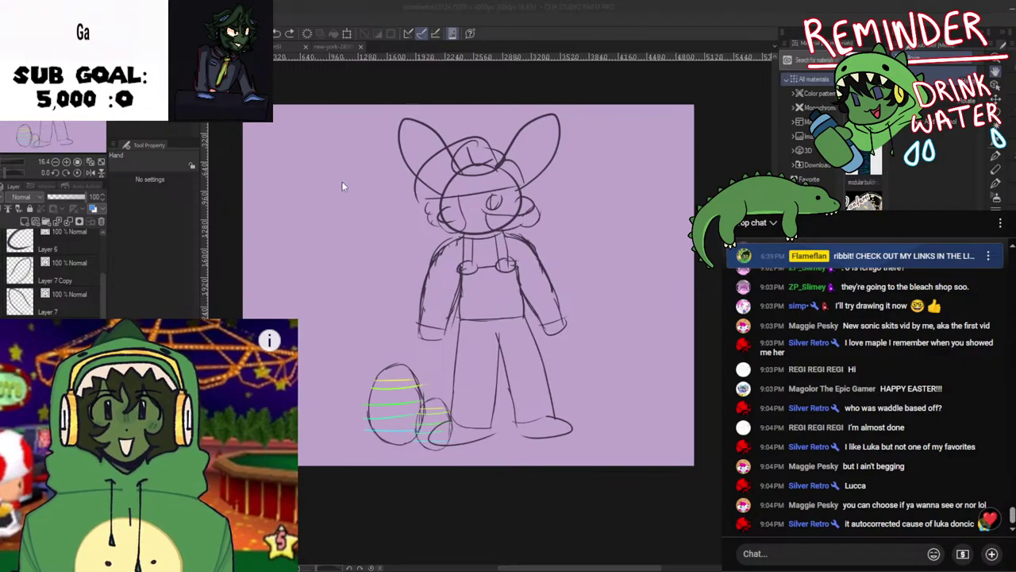
double_click(367, 252)
mouse_move(367, 253)
left_mouse_down()
mouse_move(437, 267)
mouse_move(465, 261)
left_mouse_up()
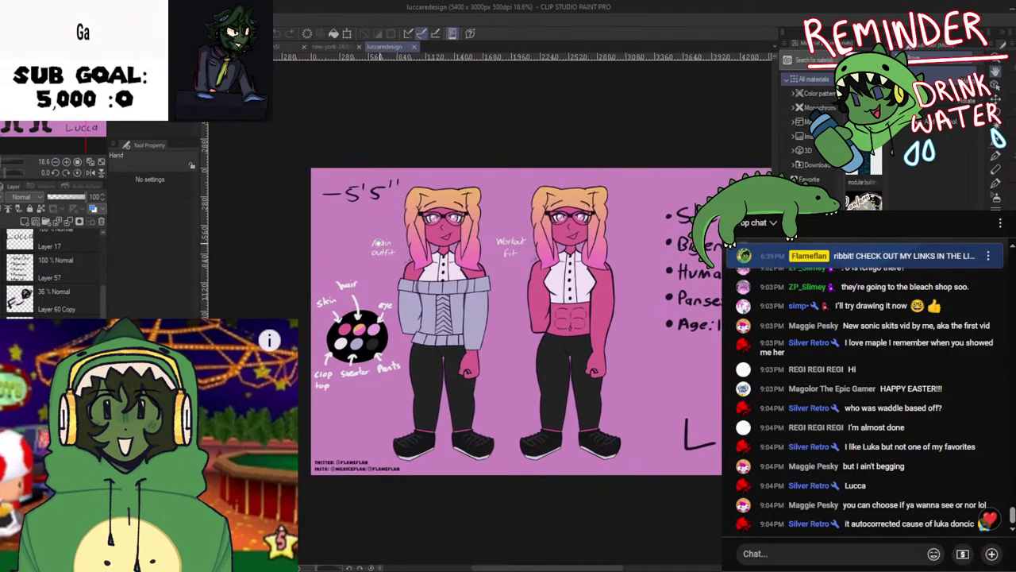
Close the luccaredesign sheet, look over the moe character sheet with its alternate pants and palette, and close that too
left_click(414, 47)
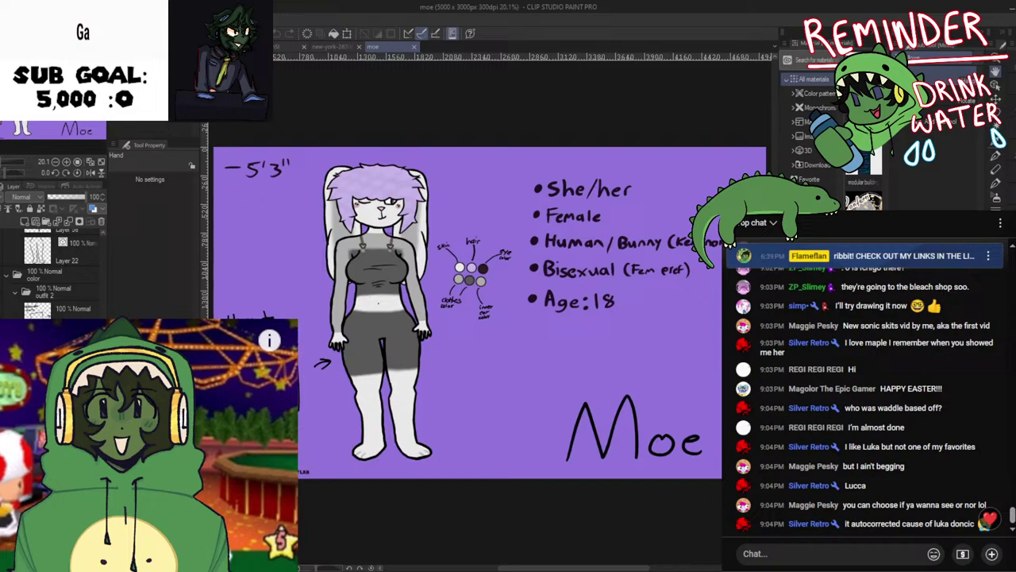
left_click_drag(491, 410, 601, 427)
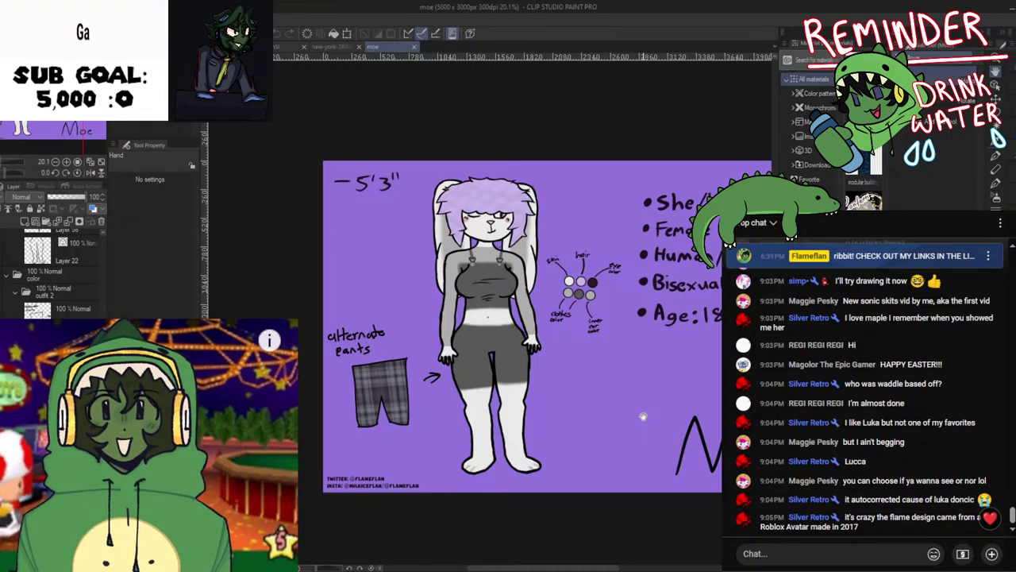
left_click_drag(644, 416, 556, 406)
left_click(414, 46)
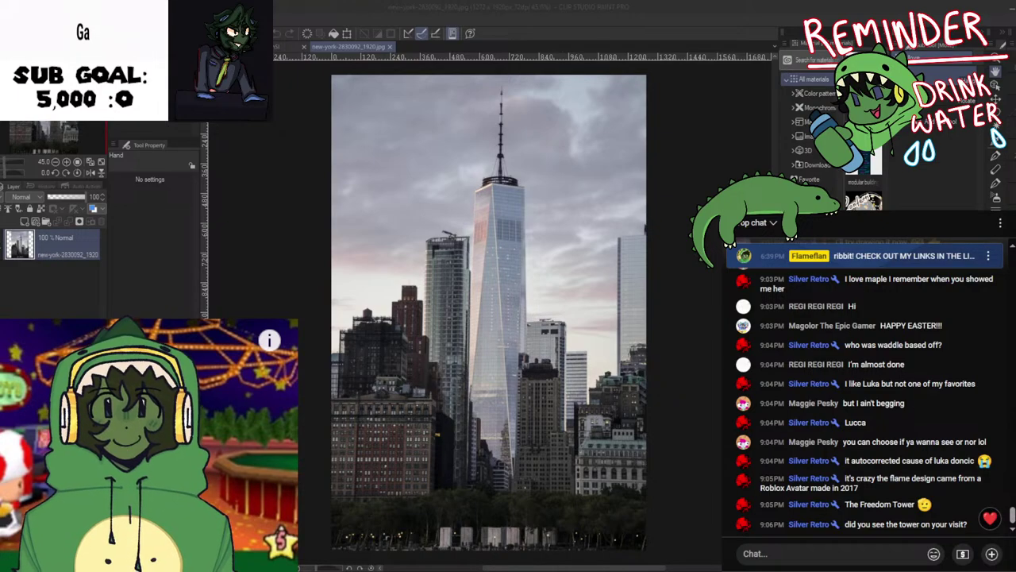
left_click(690, 542)
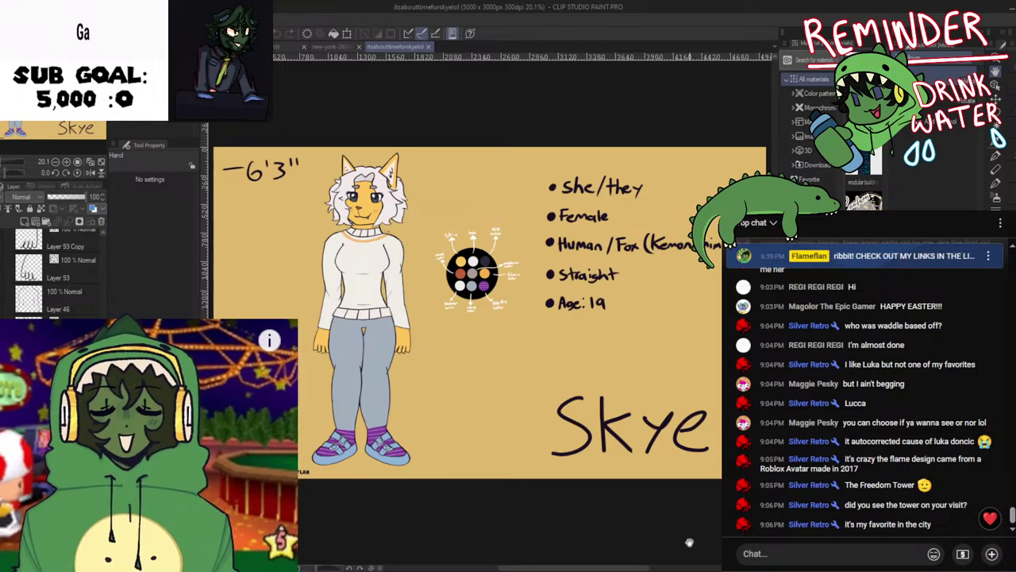
scroll(551, 436, "up", 2)
left_click_drag(456, 427, 638, 438)
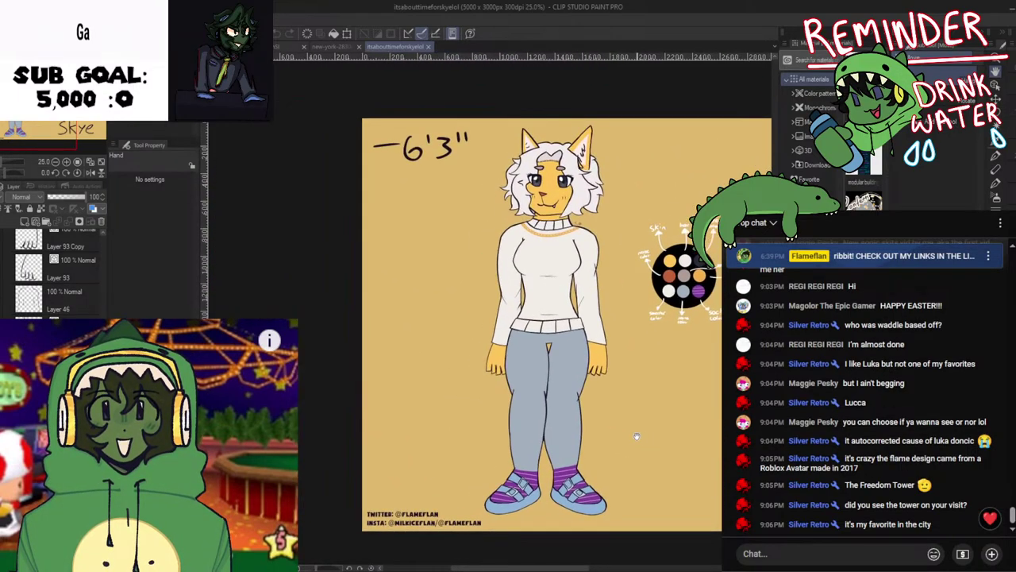
scroll(562, 300, "up", 1)
scroll(563, 301, "up", 8)
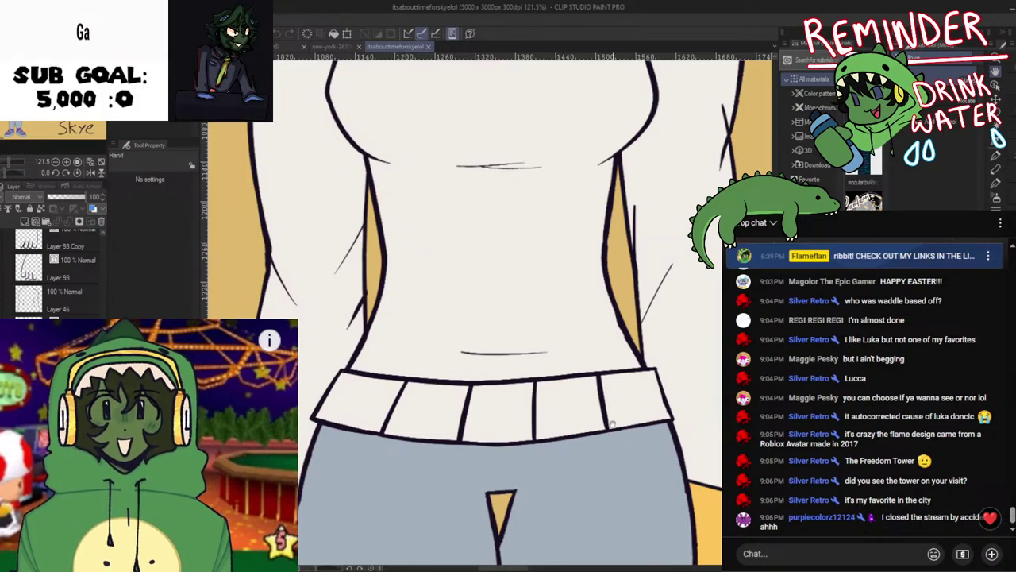
left_click_drag(612, 424, 603, 179)
scroll(601, 370, "down", 5)
left_click_drag(566, 491, 563, 383)
left_click_drag(610, 303, 585, 290)
scroll(594, 396, "down", 1)
scroll(594, 396, "down", 1)
left_click_drag(655, 305, 620, 349)
scroll(619, 348, "down", 1)
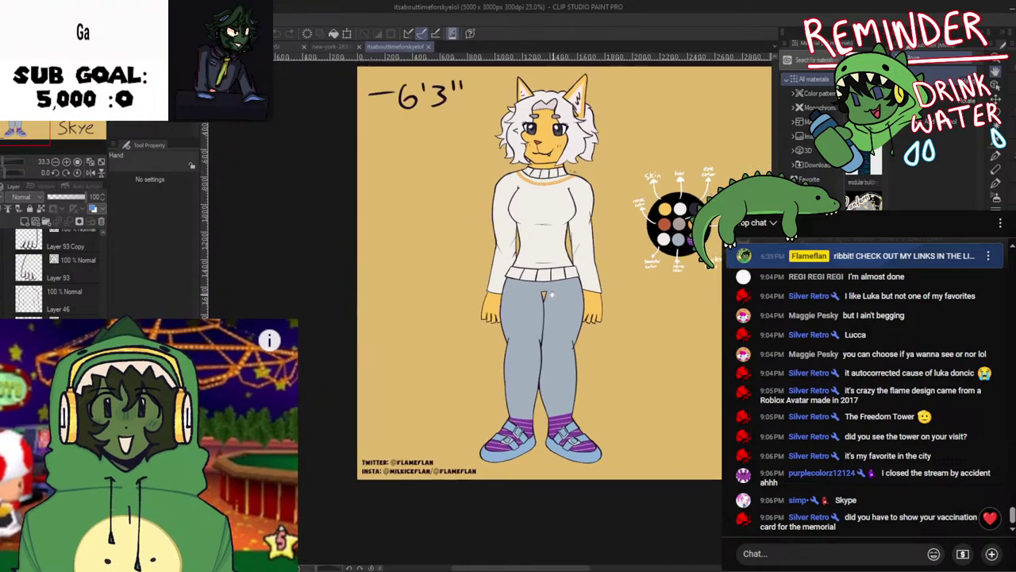
left_click(428, 47)
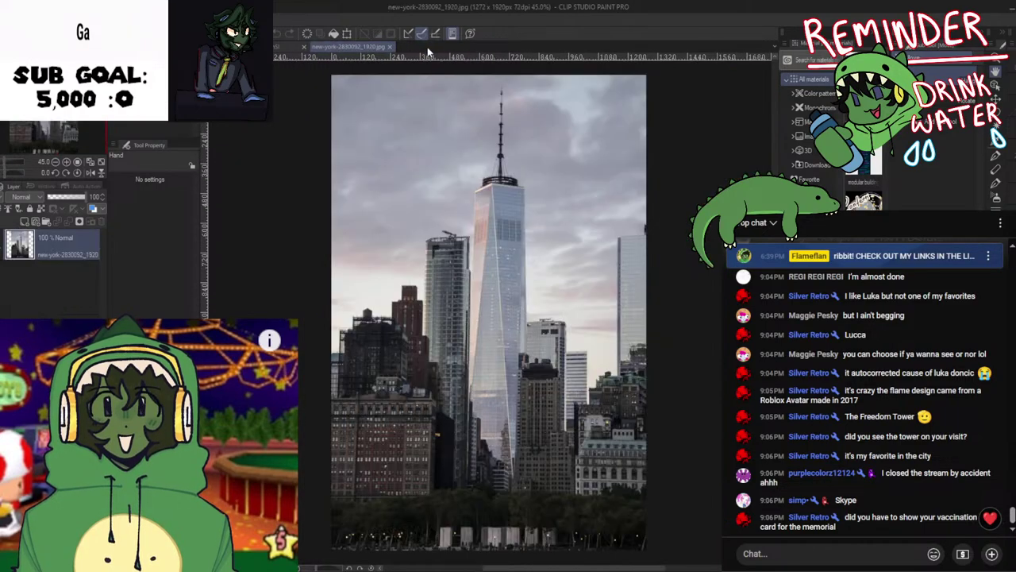
Close the New York skyline reference photo and look over the full two-pigeon illustration
left_click(288, 47)
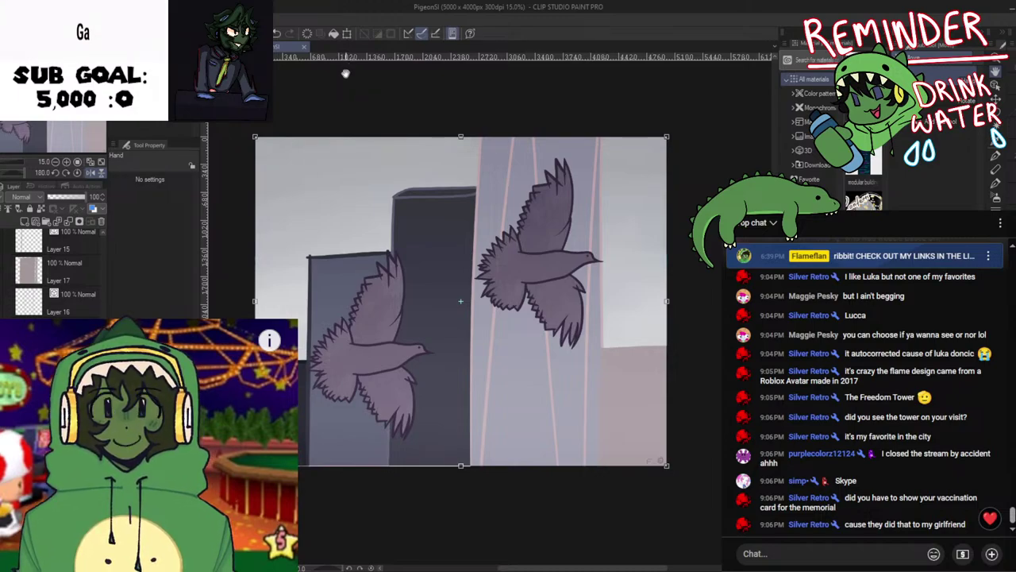
left_click_drag(378, 231, 374, 230)
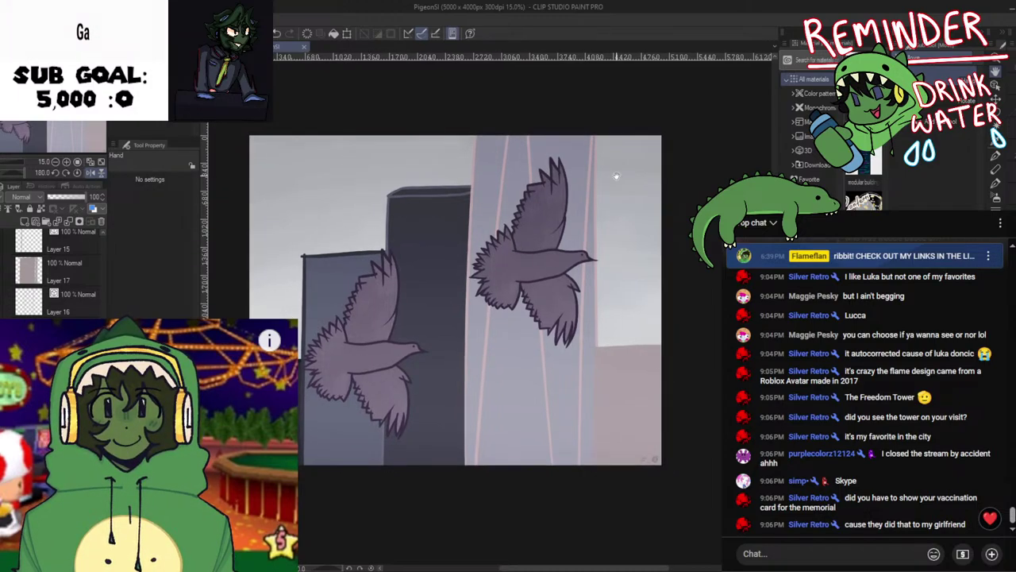
left_click_drag(480, 171, 493, 179)
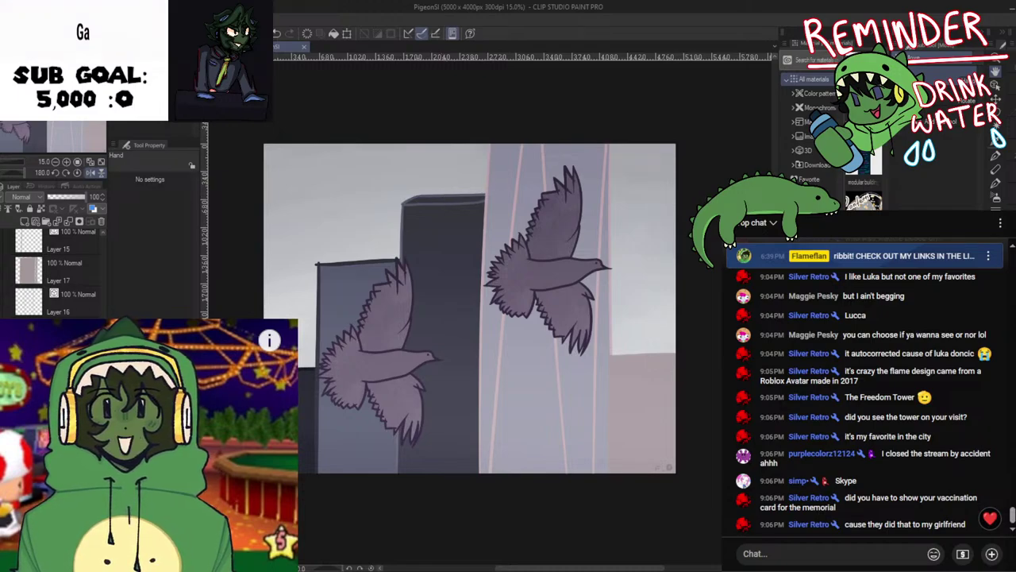
Open the starlyx character sheet, view its waving figure and labeled color palette, and close it
key("alt+Tab")
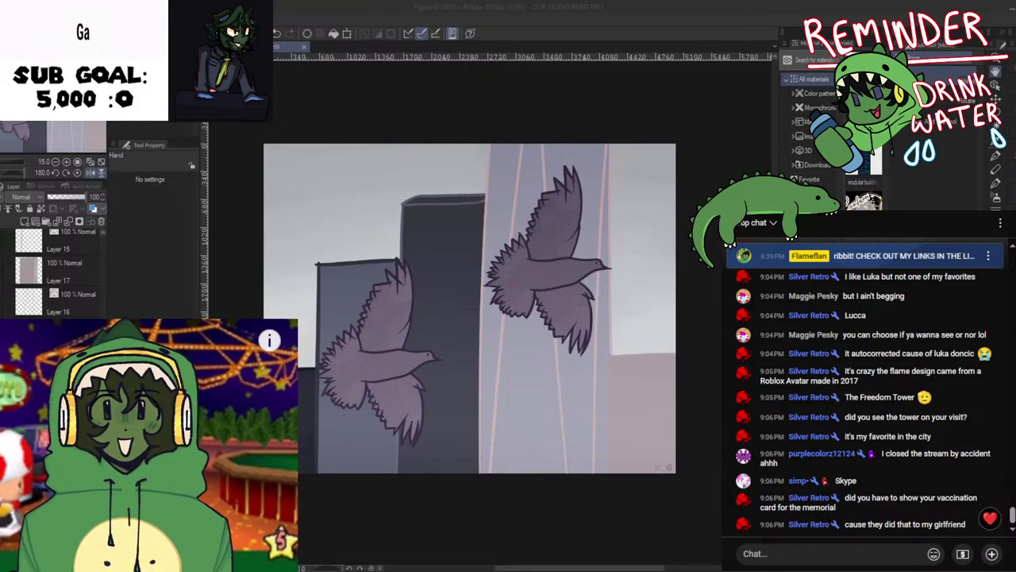
left_click_drag(513, 470, 610, 471)
scroll(475, 432, "up", 1)
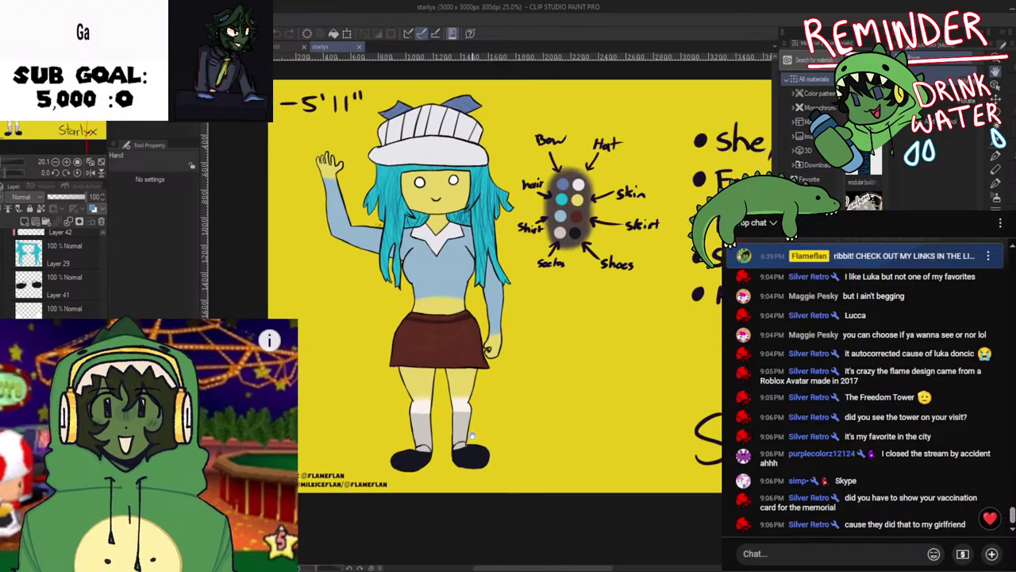
left_click_drag(501, 420, 588, 456)
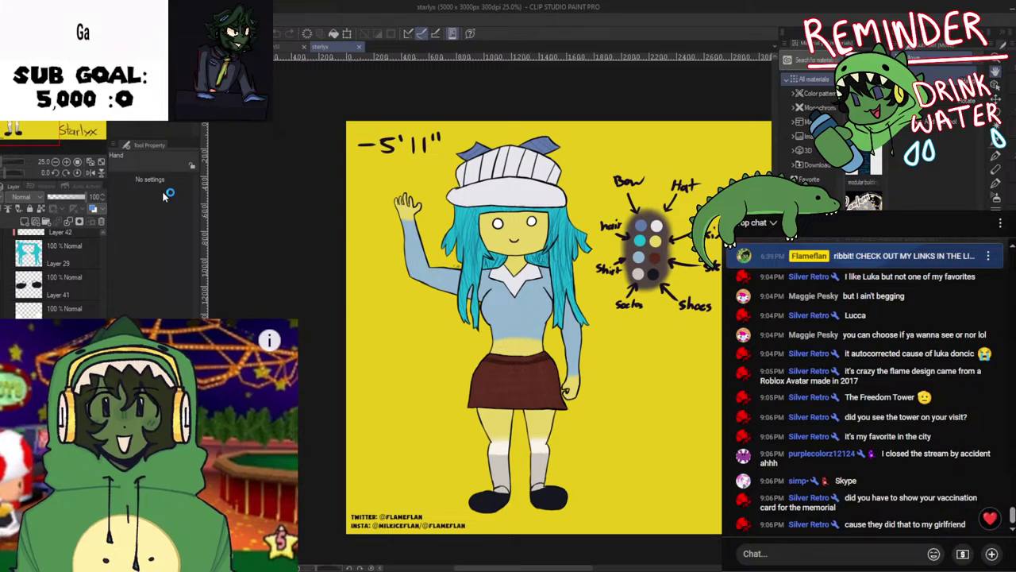
left_click(287, 49)
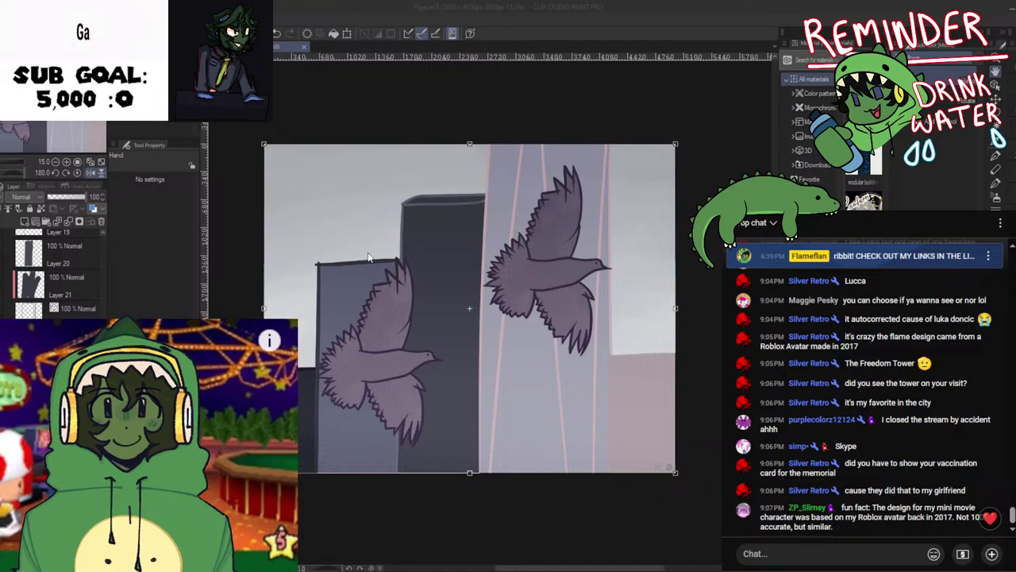
Open the raidexrefsheetyea character sheet, view the fox-eared figure with its face note and palette, and close it
key("ctrl+Tab")
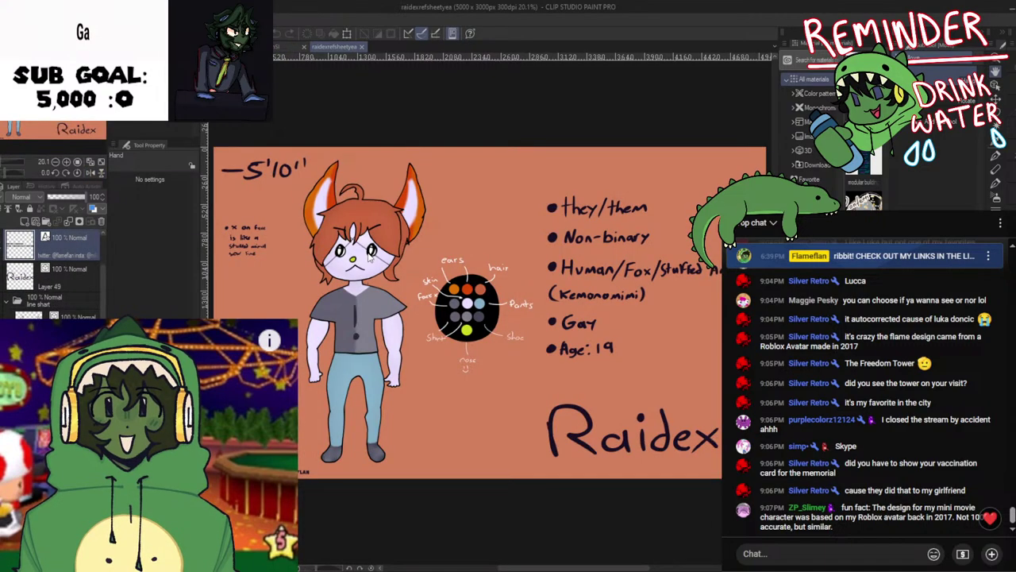
left_click_drag(488, 139, 645, 122)
scroll(581, 147, "up", 1)
left_click_drag(595, 147, 649, 153)
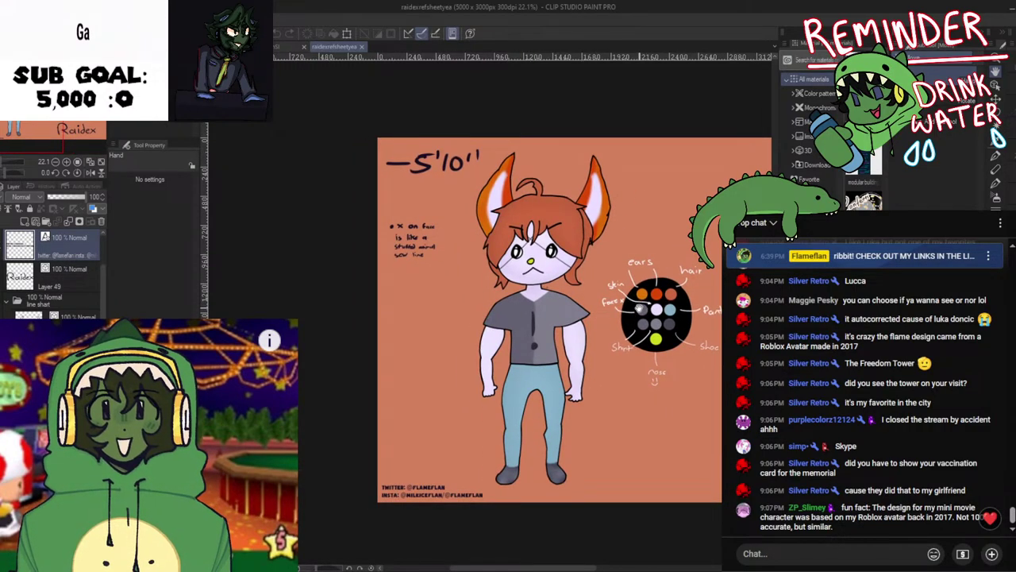
left_click(362, 45)
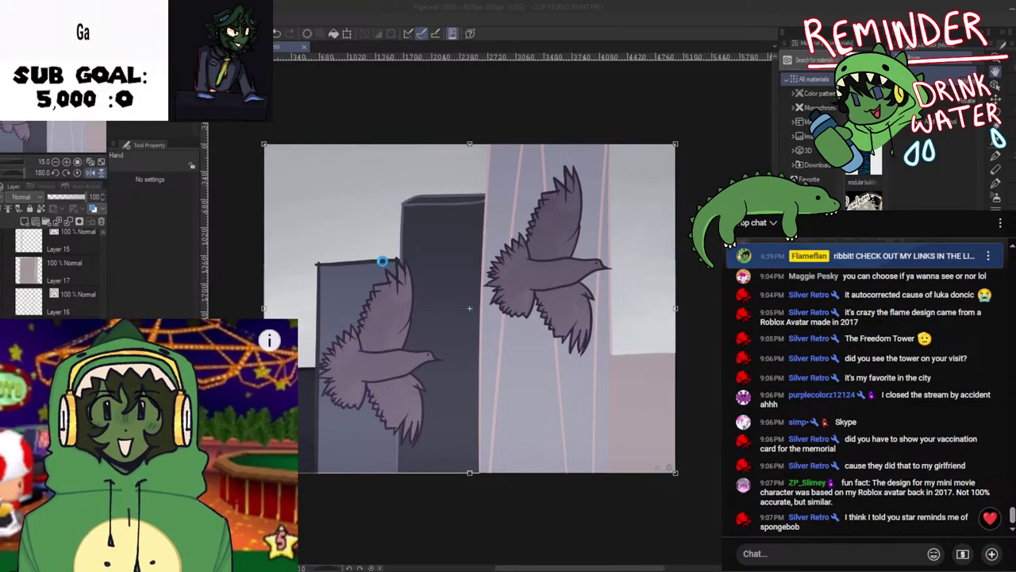
Open the ink character sheet, examine the figure with the sentient hat, its palette and layer list, and close it
key("ctrl+Tab")
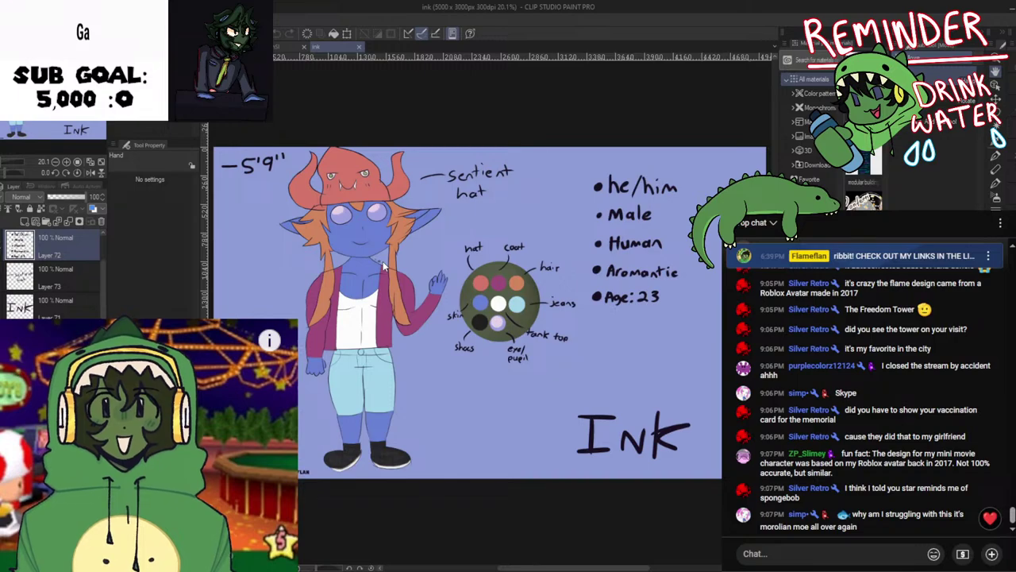
left_click_drag(597, 405, 618, 401)
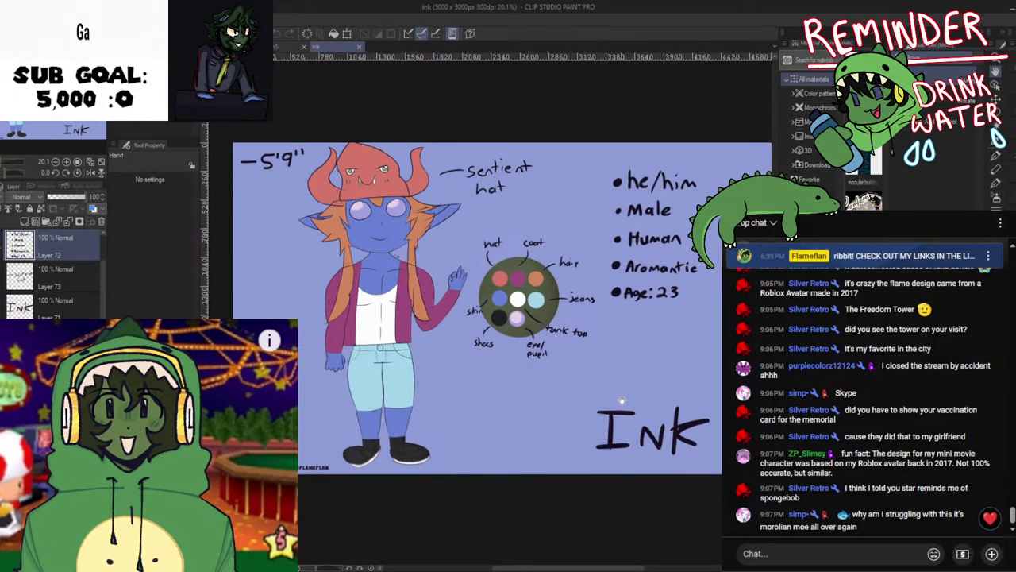
scroll(556, 389, "up", 3)
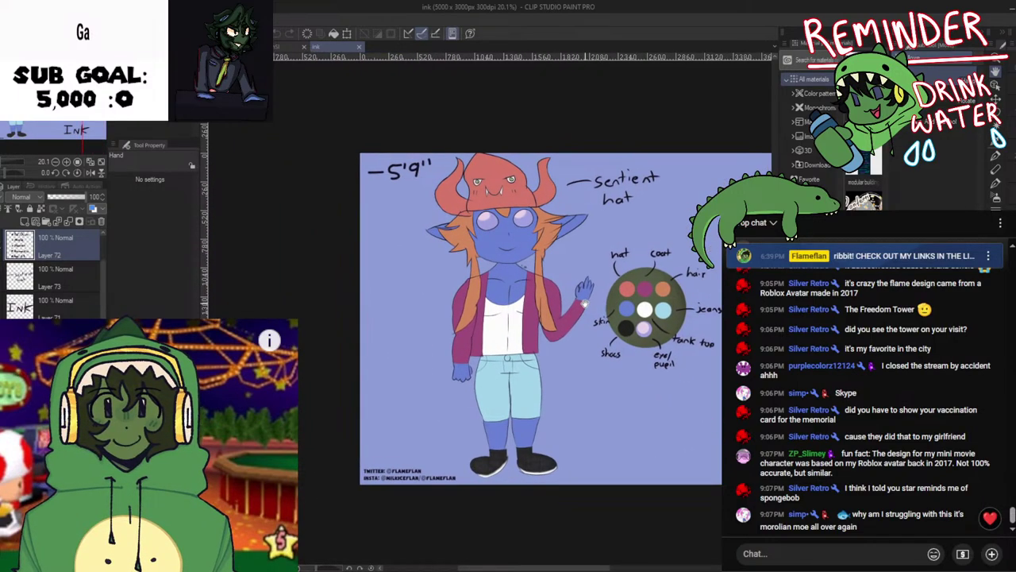
scroll(597, 301, "up", 1)
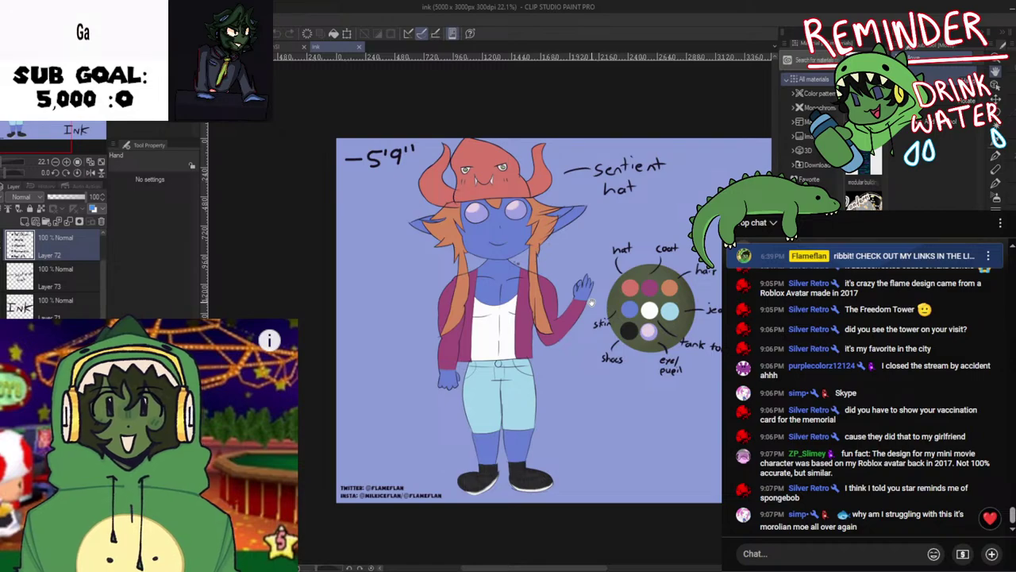
left_click_drag(592, 302, 583, 300)
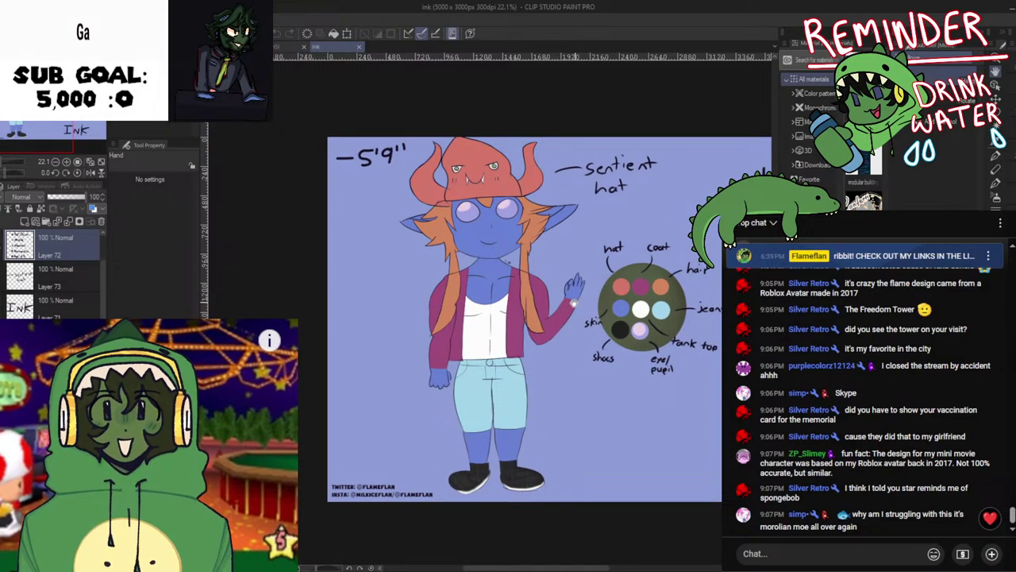
left_click_drag(532, 362, 557, 370)
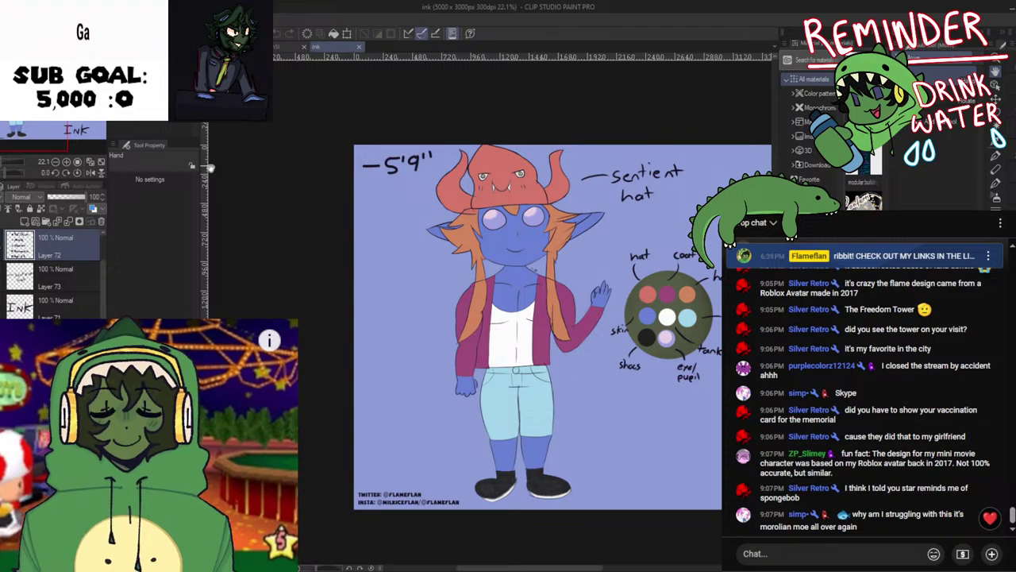
scroll(51, 274, "down", 10)
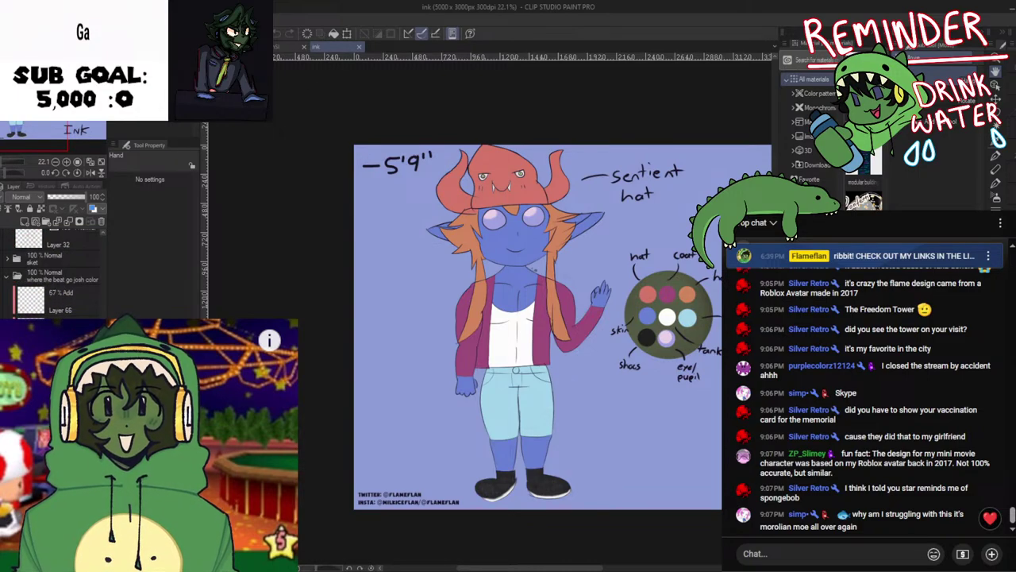
left_click(359, 46)
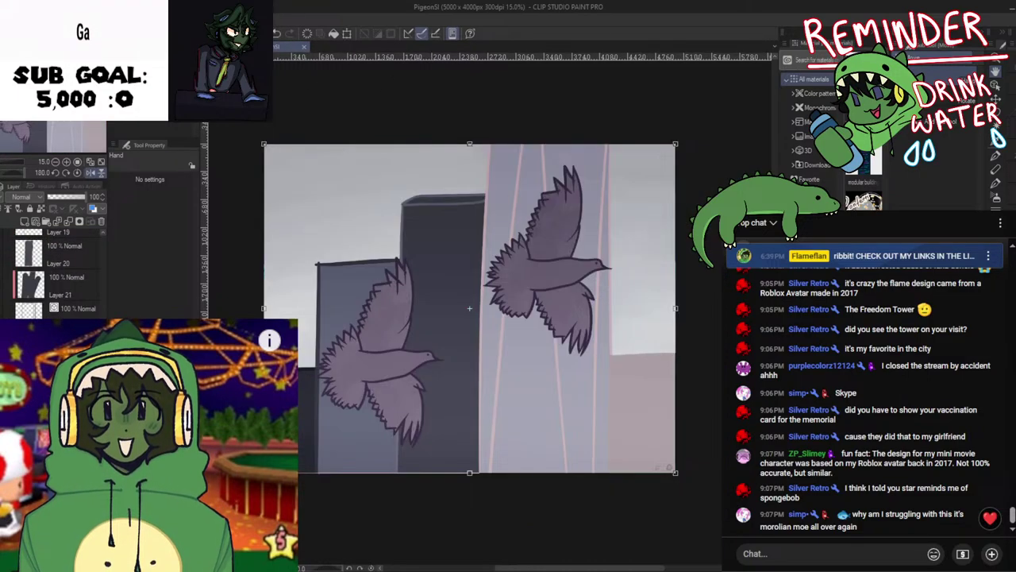
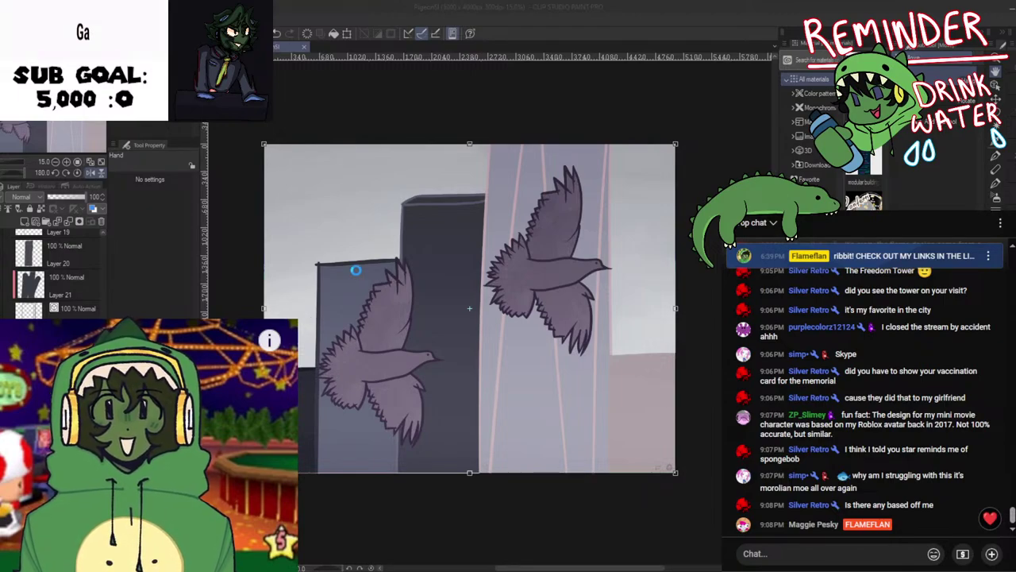
Open the doodlerefsheet character sheet, examine the plaid flannel, birthmark and palette up close, and return to the two-pigeon illustration
key("ctrl+Tab")
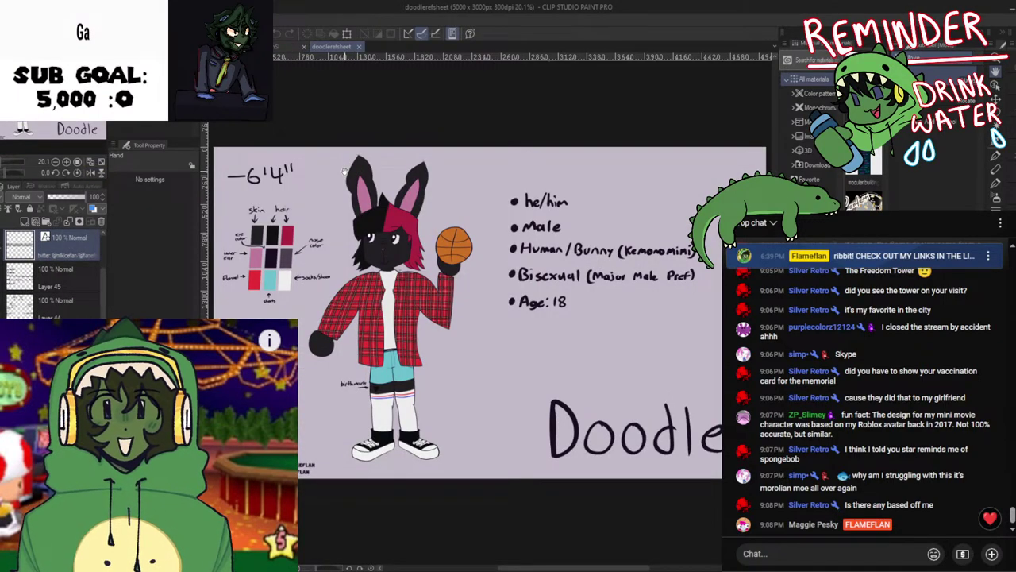
scroll(515, 239, "up", 4)
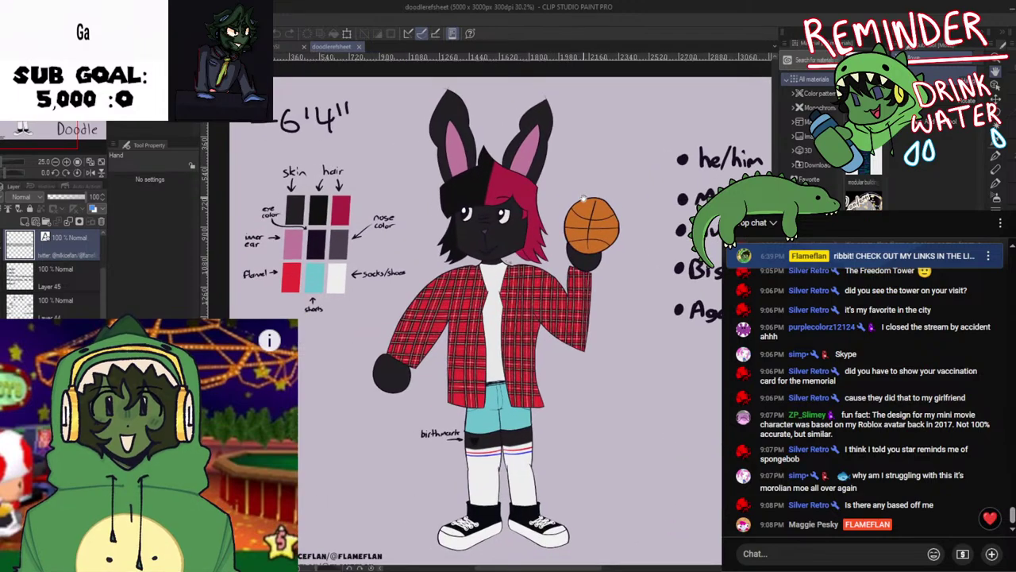
left_click_drag(558, 196, 578, 179)
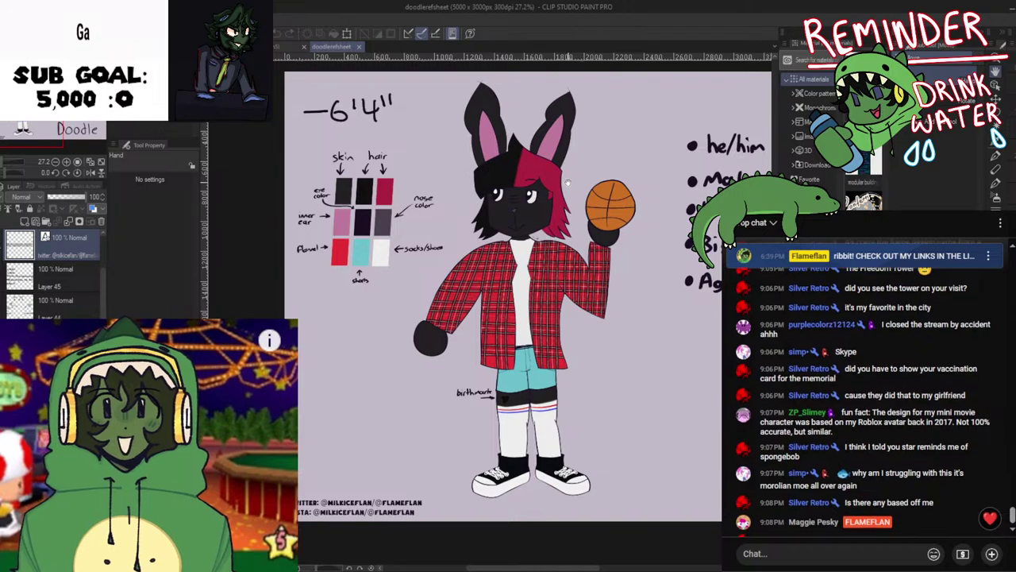
scroll(568, 182, "up", 2)
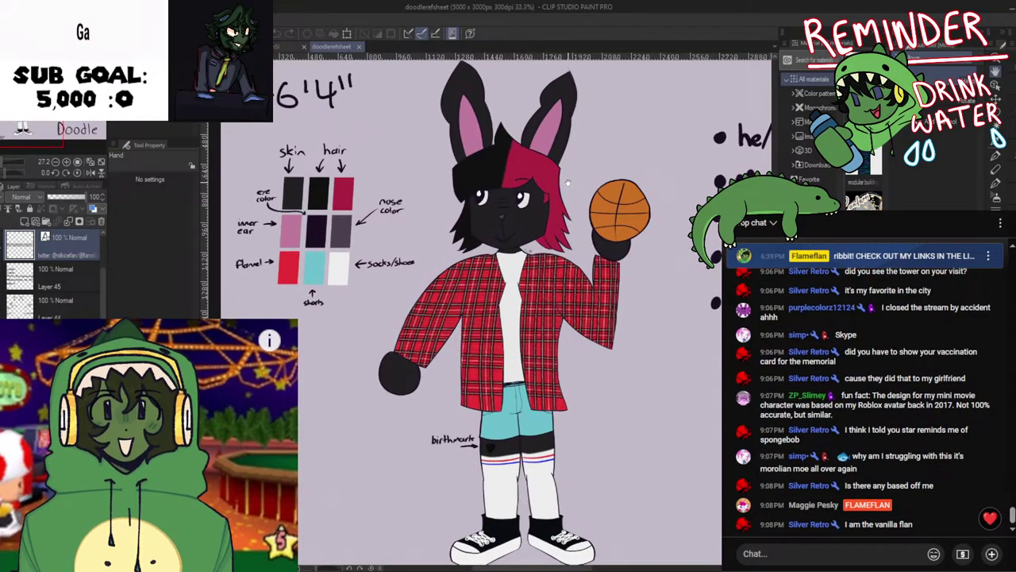
left_click_drag(567, 182, 576, 144)
scroll(556, 337, "up", 4)
left_click_drag(560, 467, 542, 502)
scroll(541, 503, "down", 4)
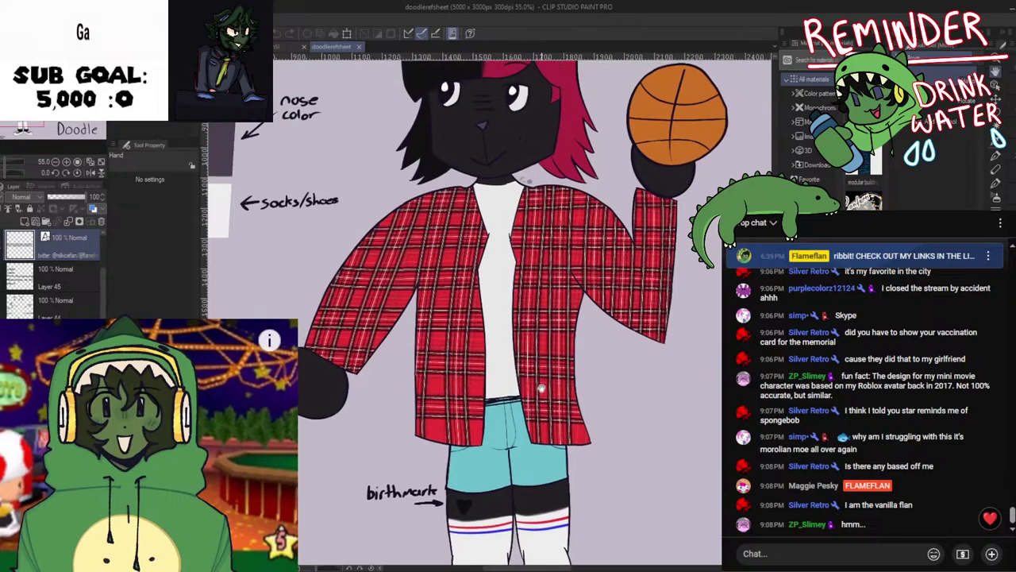
scroll(552, 346, "down", 4)
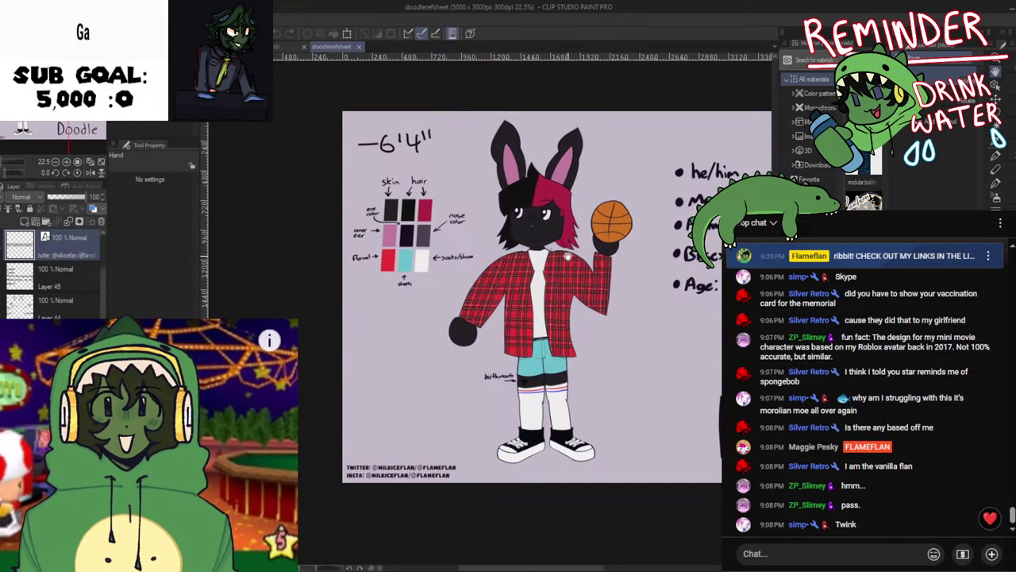
left_click_drag(570, 259, 553, 267)
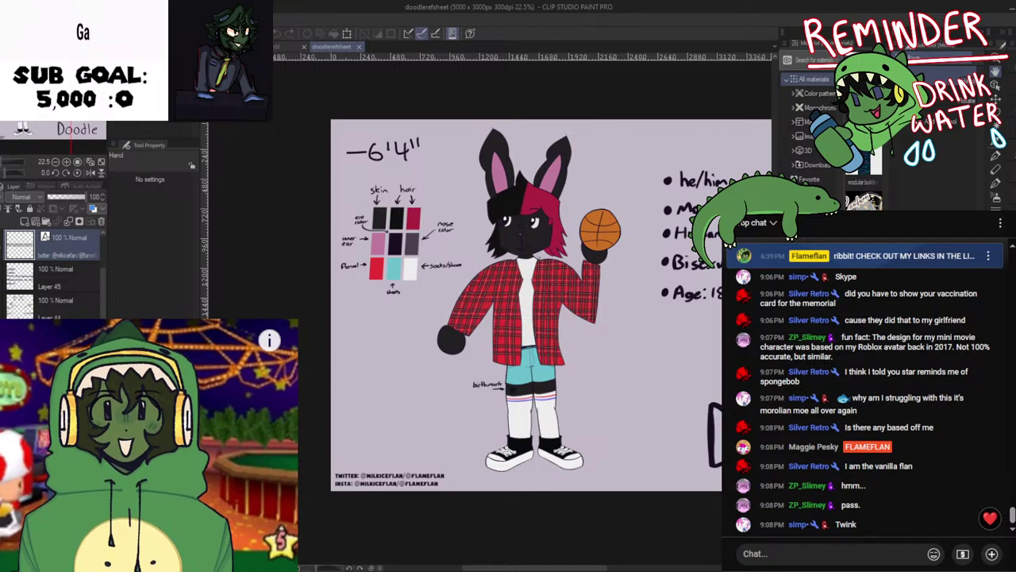
left_click(284, 48)
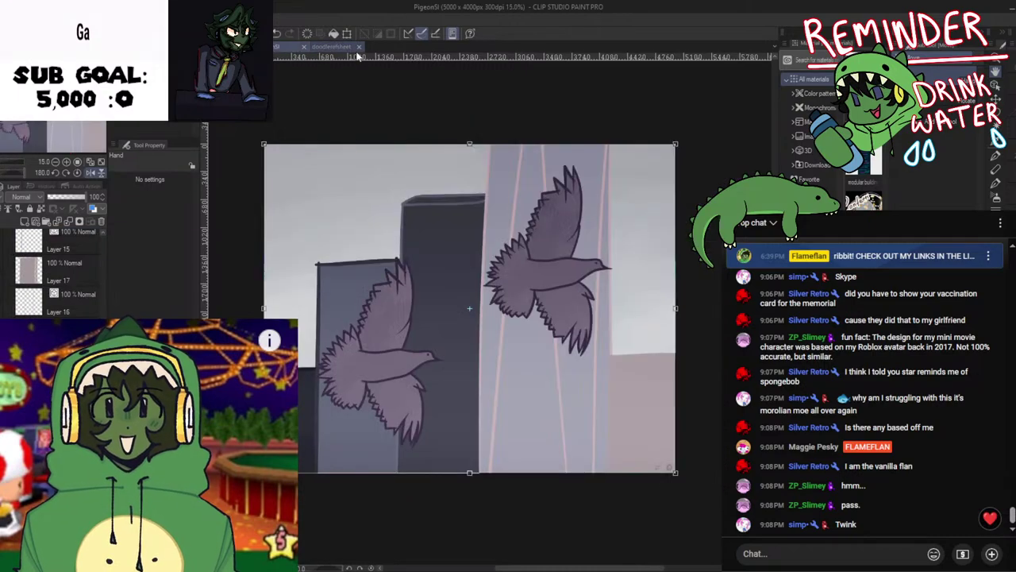
Return to the doodlerefsheet character sheet and close it
left_click(359, 52)
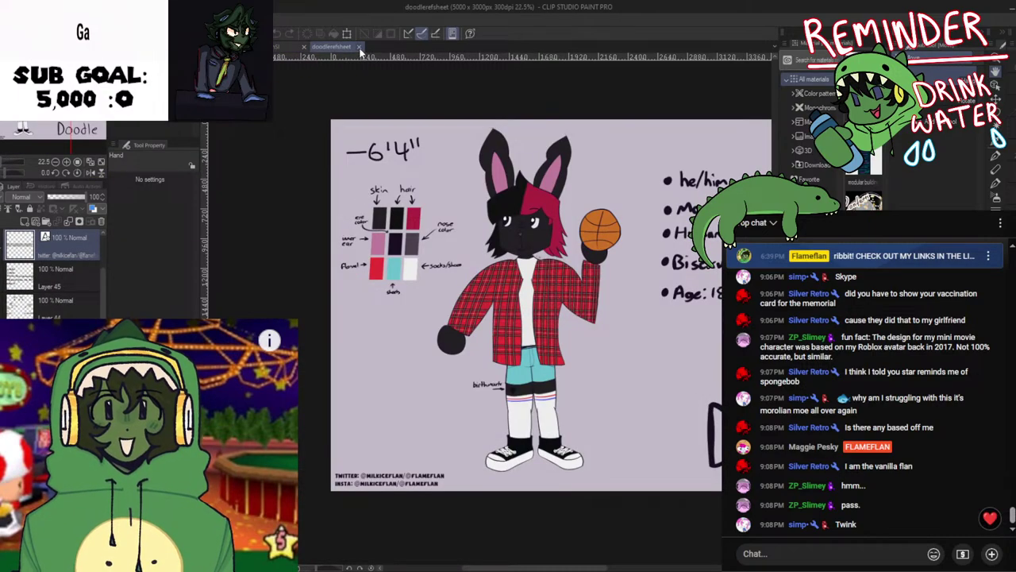
left_click(359, 47)
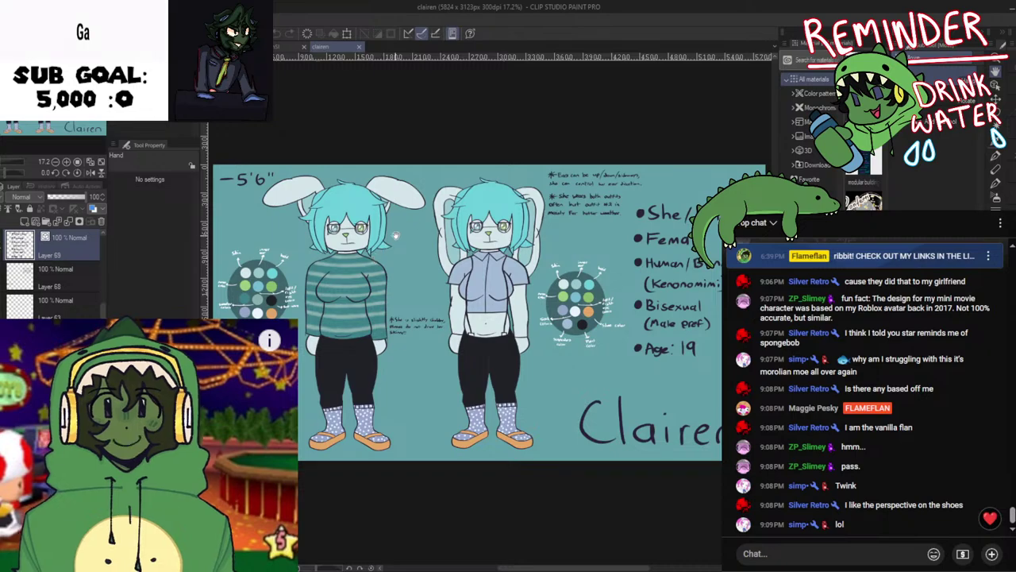
Examine the clairen character sheet's two outfits and its notes on ear direction and clothing, and close it
left_click_drag(626, 174, 543, 193)
scroll(542, 192, "up", 13)
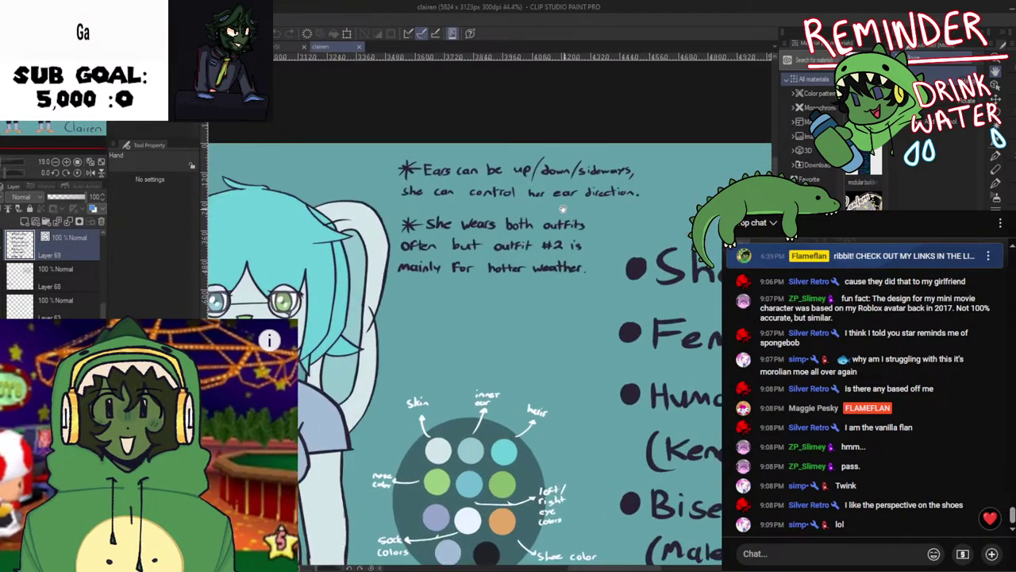
scroll(542, 190, "down", 6)
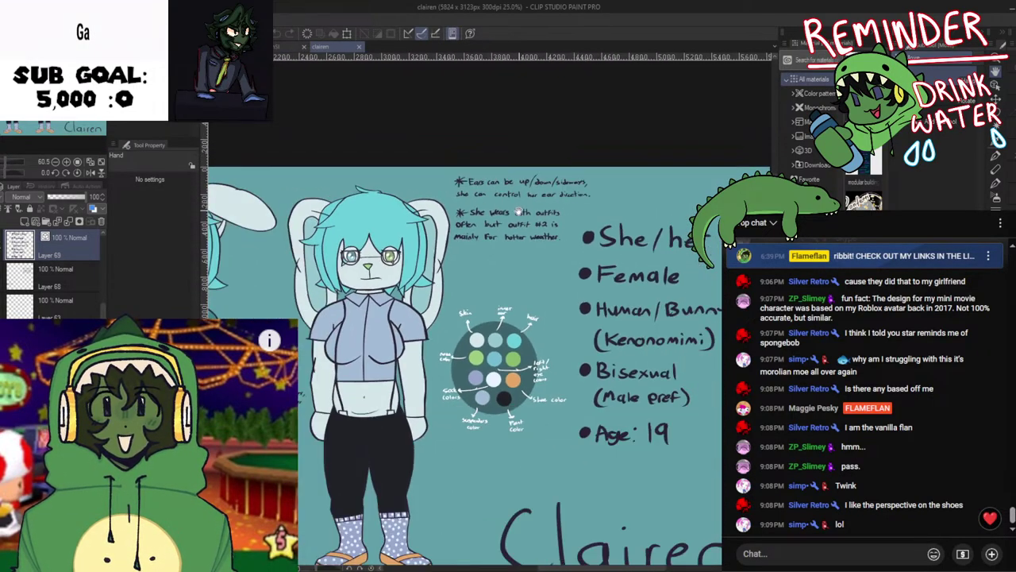
scroll(513, 184, "up", 1)
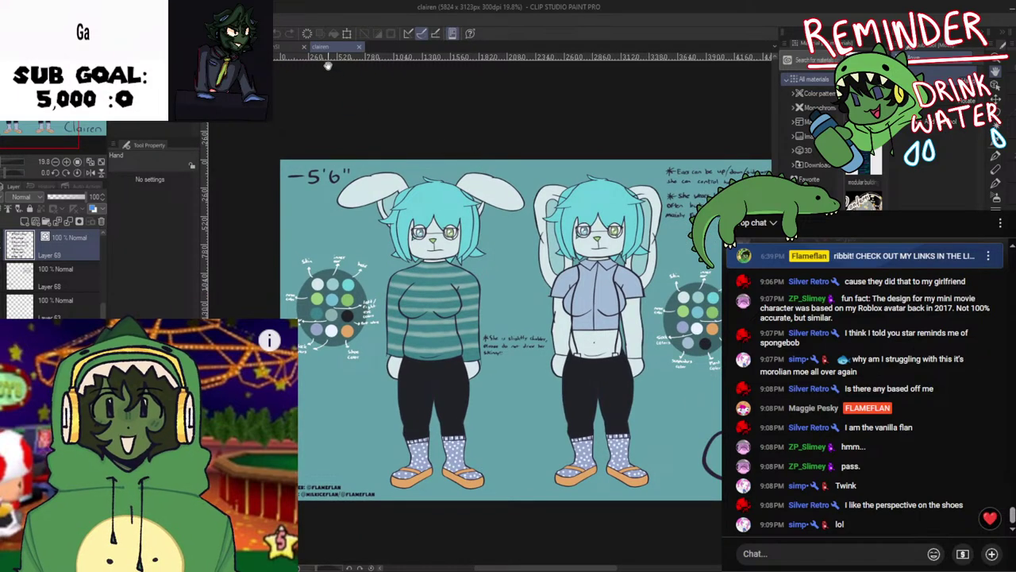
left_click(290, 47)
left_click(360, 46)
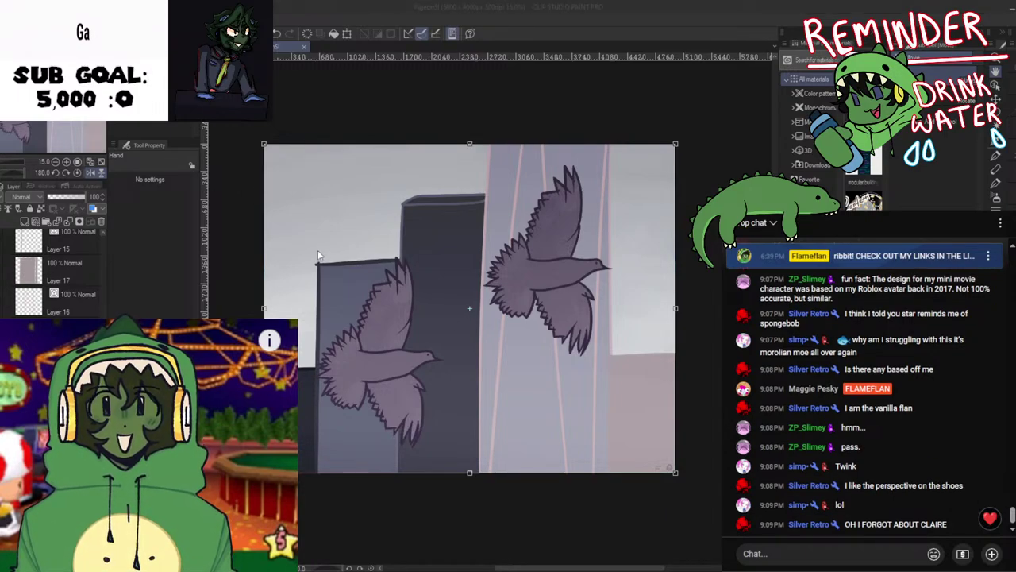
Open the taffyrefsheet.png character sheet, examine the full figure and large head drawing up close, and close it
double_click(375, 257)
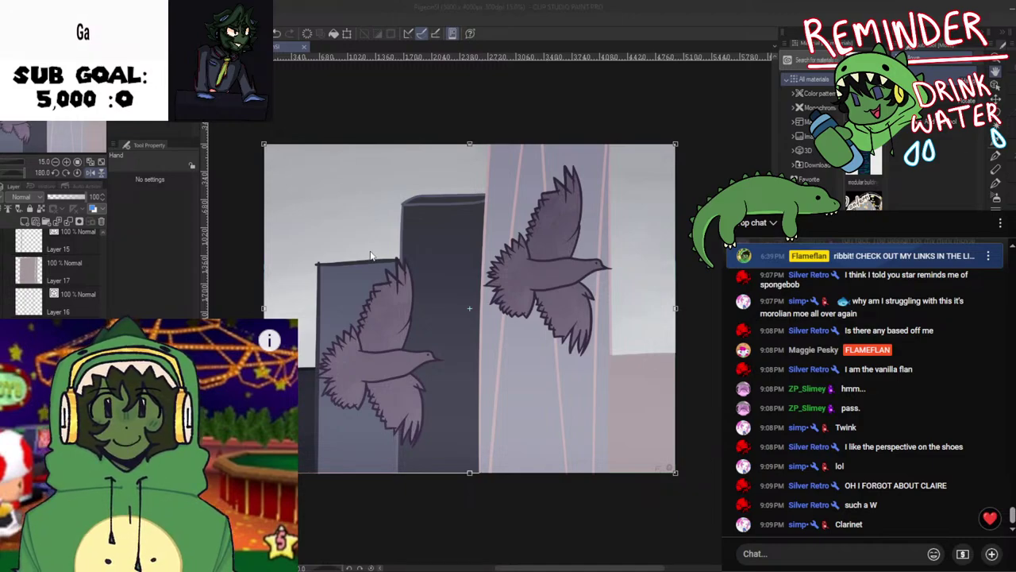
mouse_move(383, 292)
left_mouse_down()
mouse_move(468, 278)
mouse_move(605, 299)
mouse_move(507, 284)
left_mouse_up()
scroll(541, 295, "up", 2)
scroll(541, 295, "up", 1)
scroll(606, 300, "up", 1)
scroll(565, 286, "down", 4)
left_click_drag(753, 302, 538, 287)
scroll(537, 287, "up", 2)
scroll(536, 286, "up", 3)
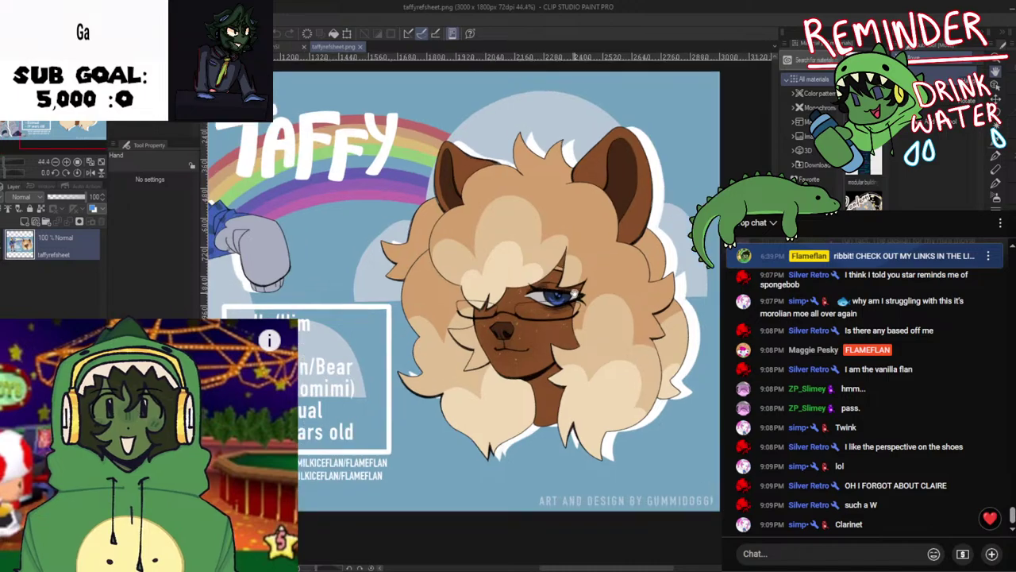
scroll(548, 282, "down", 5)
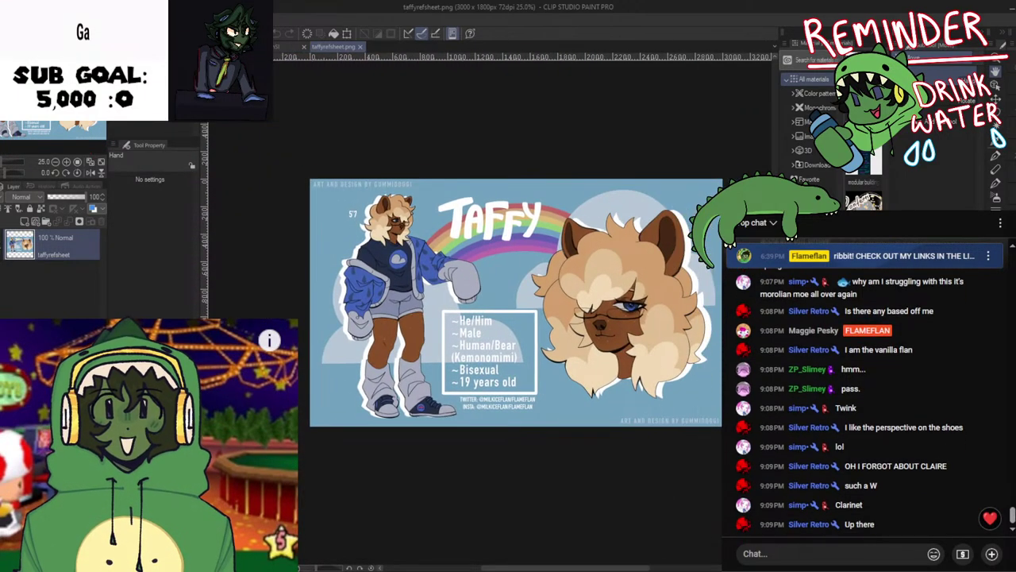
left_click(360, 47)
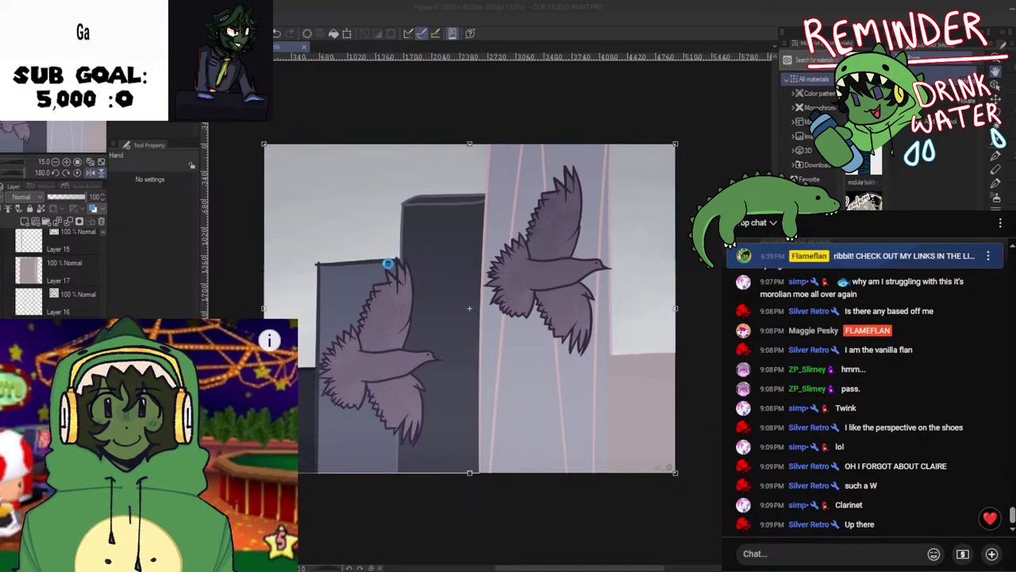
Open the maple character sheet and examine the bat-eared figure, its labeled color palette and the profile list
key("ctrl+Tab")
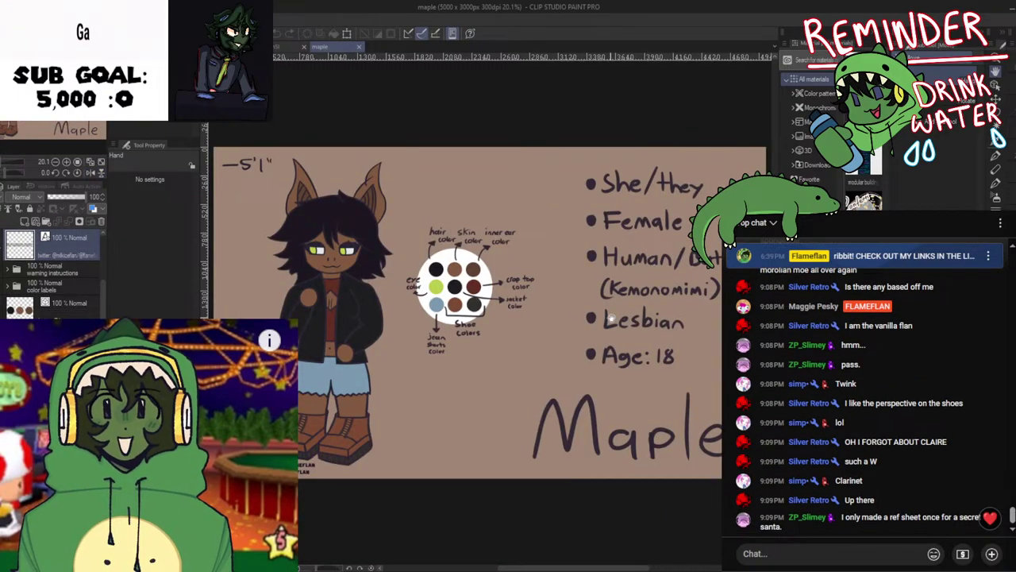
left_click_drag(684, 323, 738, 321)
scroll(500, 279, "up", 1)
left_click_drag(498, 278, 636, 271)
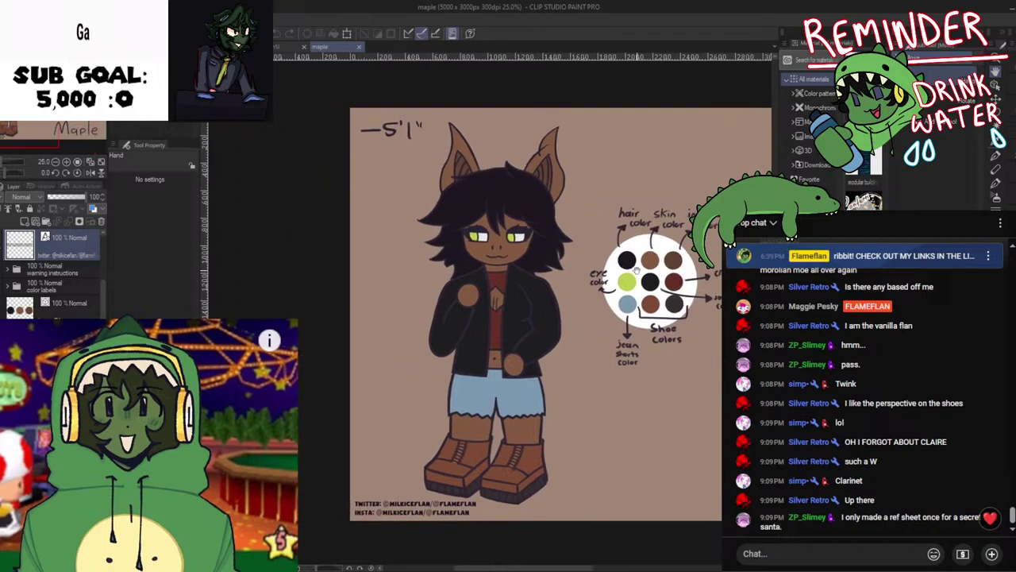
scroll(637, 271, "up", 1)
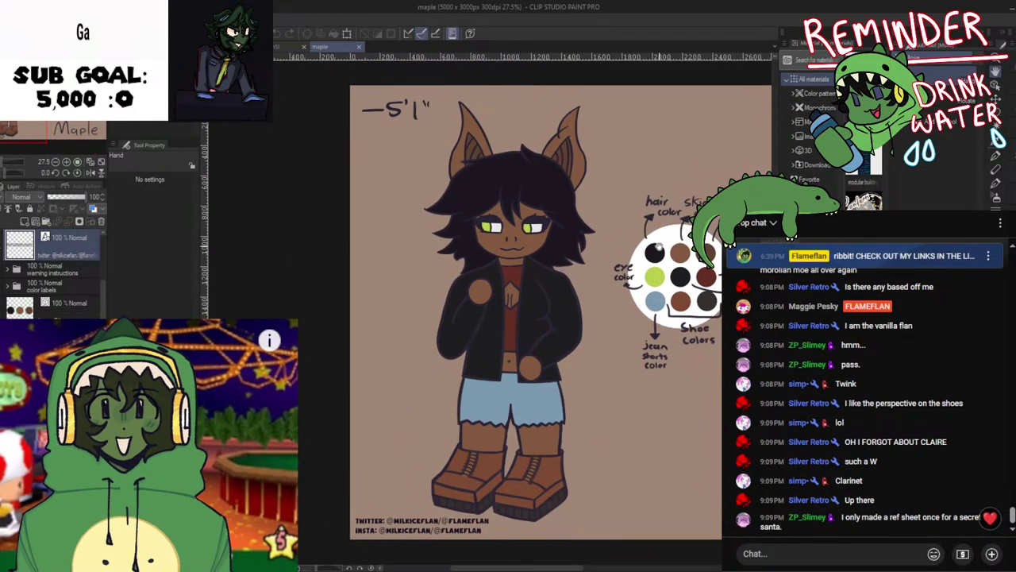
left_click_drag(658, 247, 648, 248)
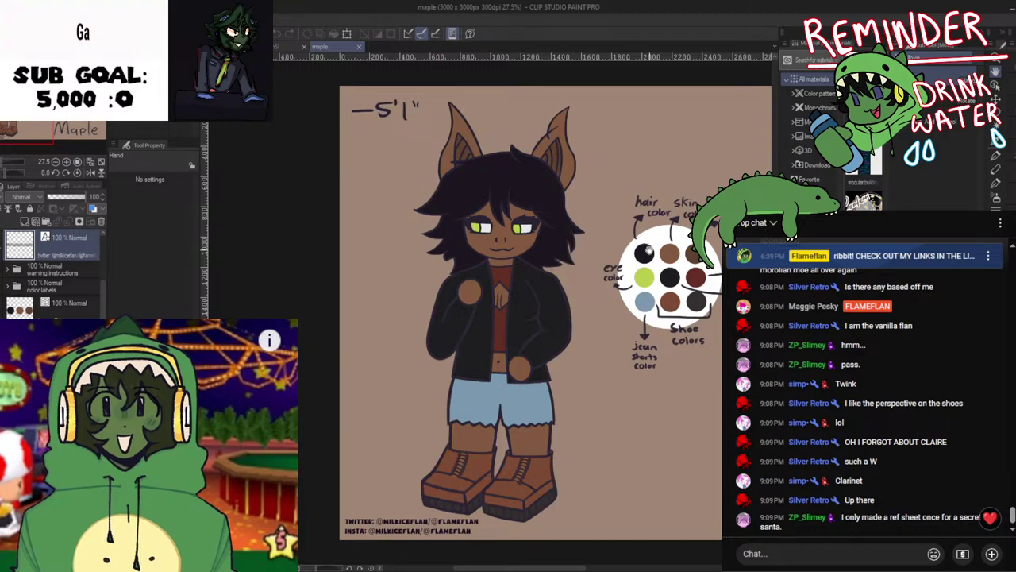
scroll(644, 252, "down", 2)
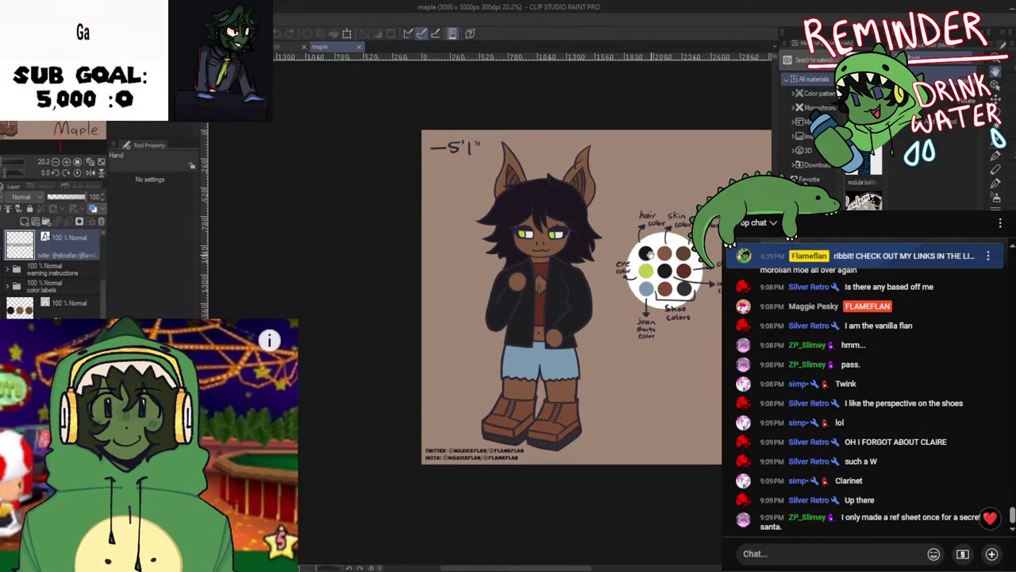
scroll(53, 274, "down", 2)
left_click_drag(635, 278, 413, 281)
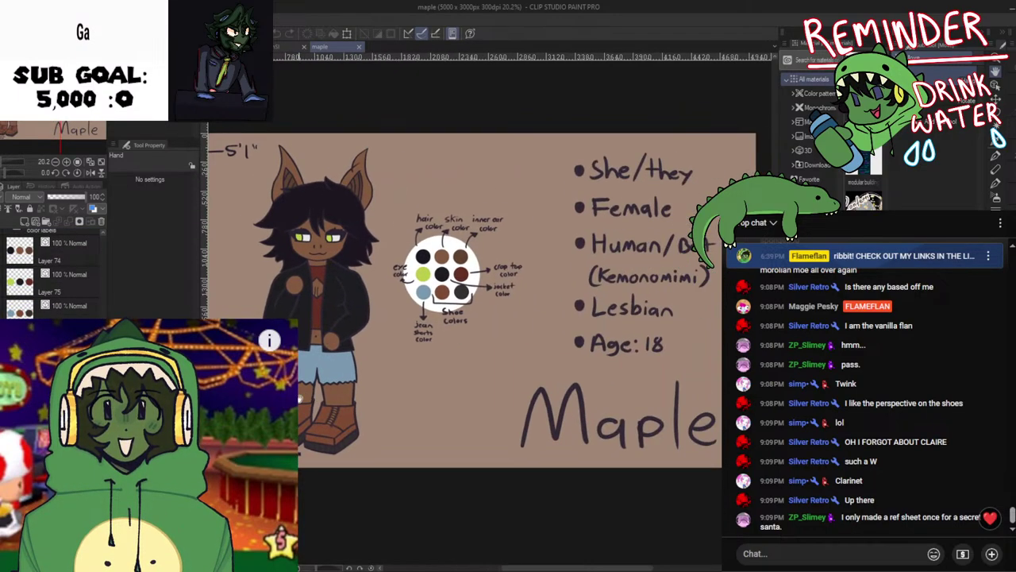
Try the Multiply, Subtract and Difference blending modes on the white circle layer behind the maple sheet's color swatches
scroll(53, 274, "up", 5)
left_click(54, 338)
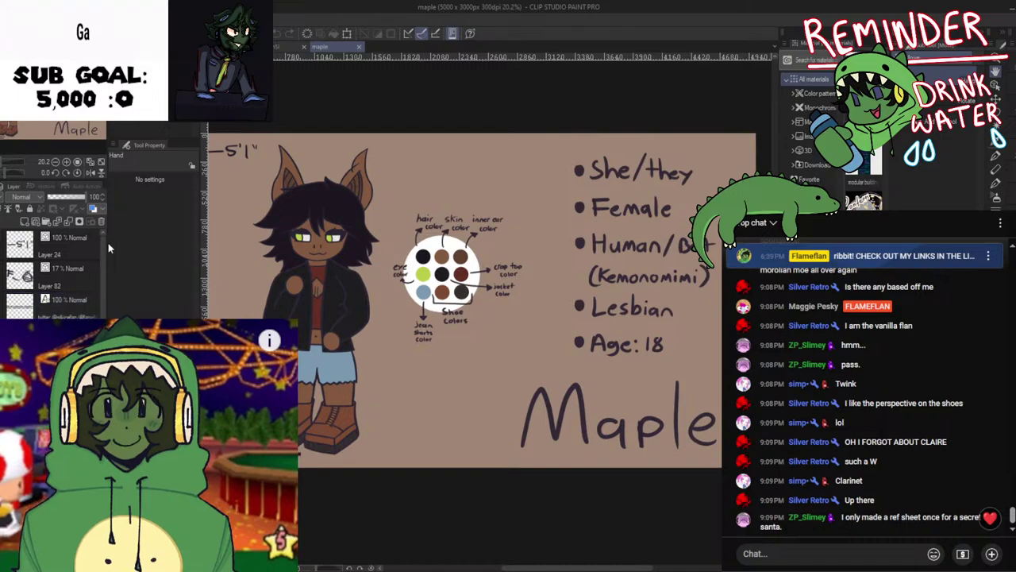
left_click(30, 199)
left_click(43, 232)
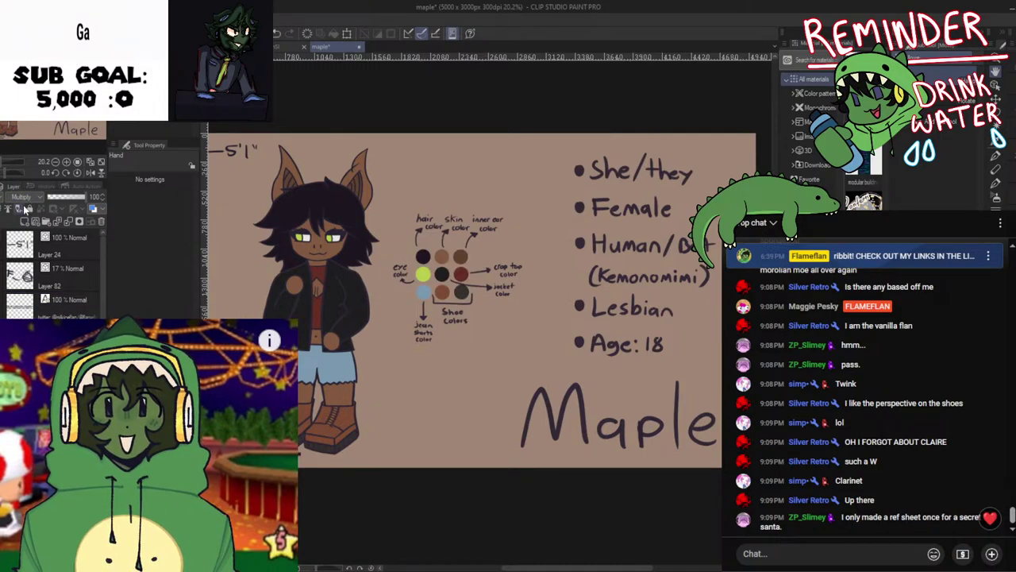
left_click(33, 264)
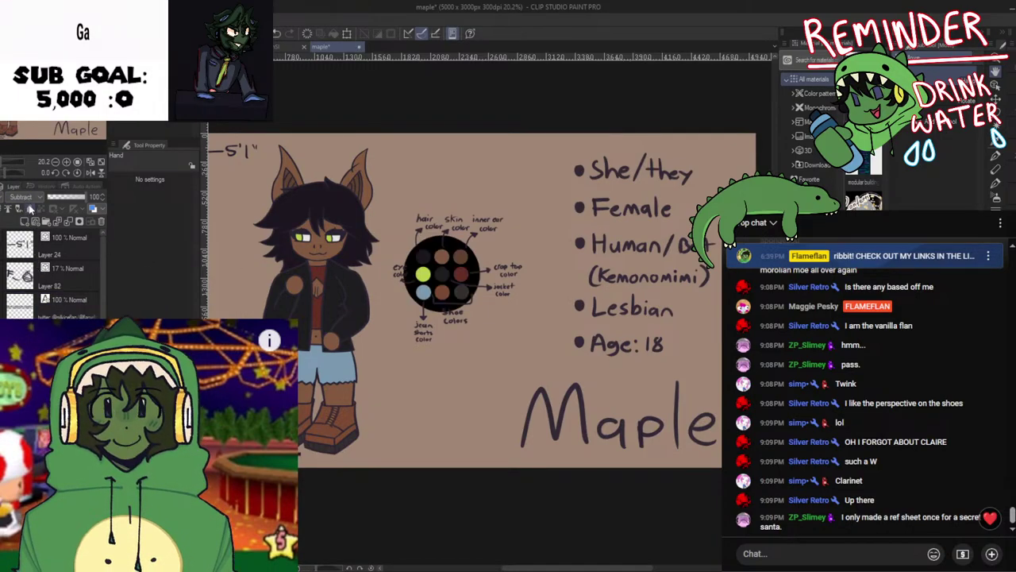
left_click(33, 198)
left_click(36, 305)
left_click(29, 366)
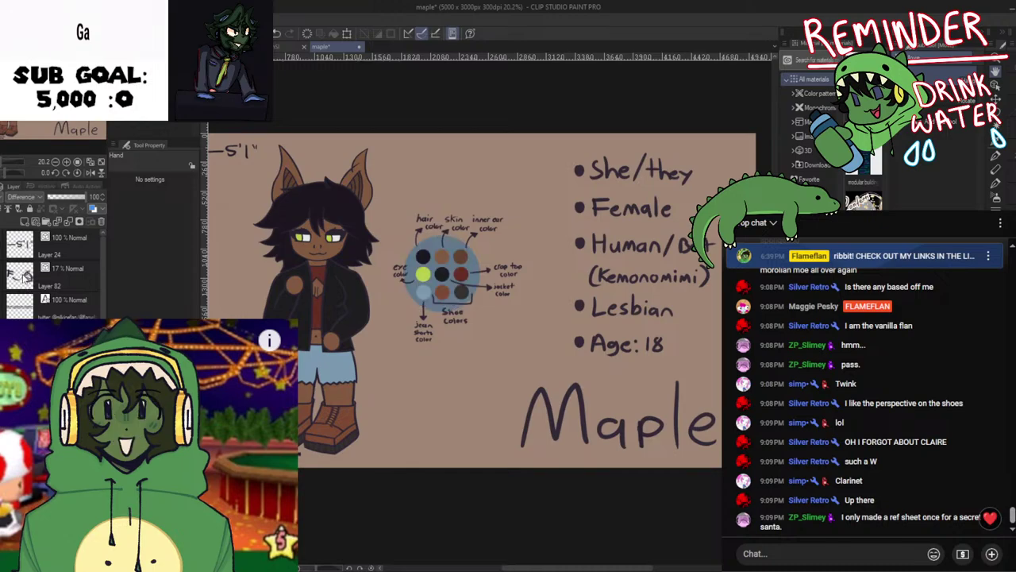
Try the swatch backing circle at 24% opacity in Difference mode, return it to 100% and switch it to Multiply
left_click(60, 198)
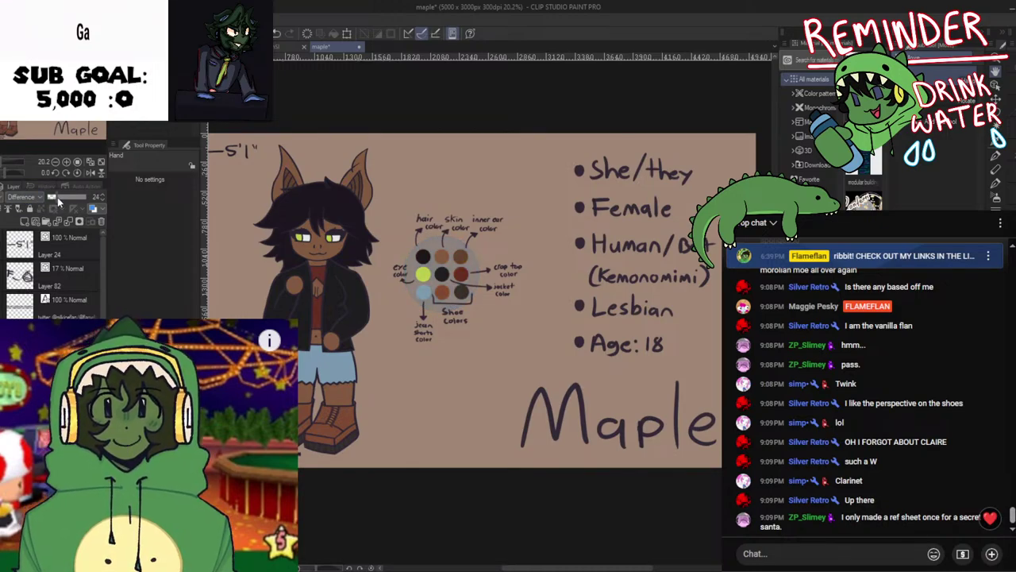
left_click_drag(58, 197, 119, 202)
left_click(19, 197)
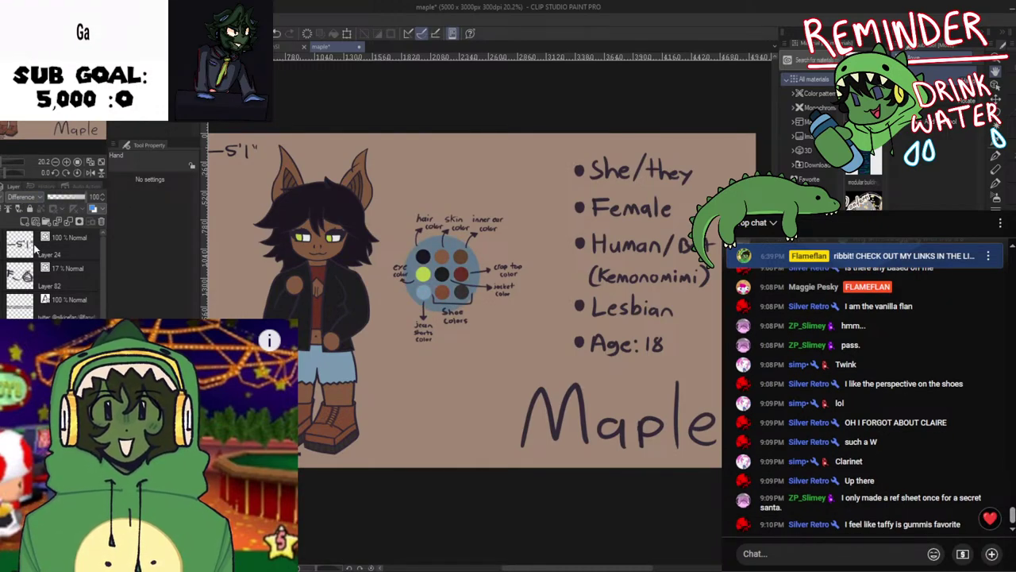
left_click(36, 232)
left_click(64, 197)
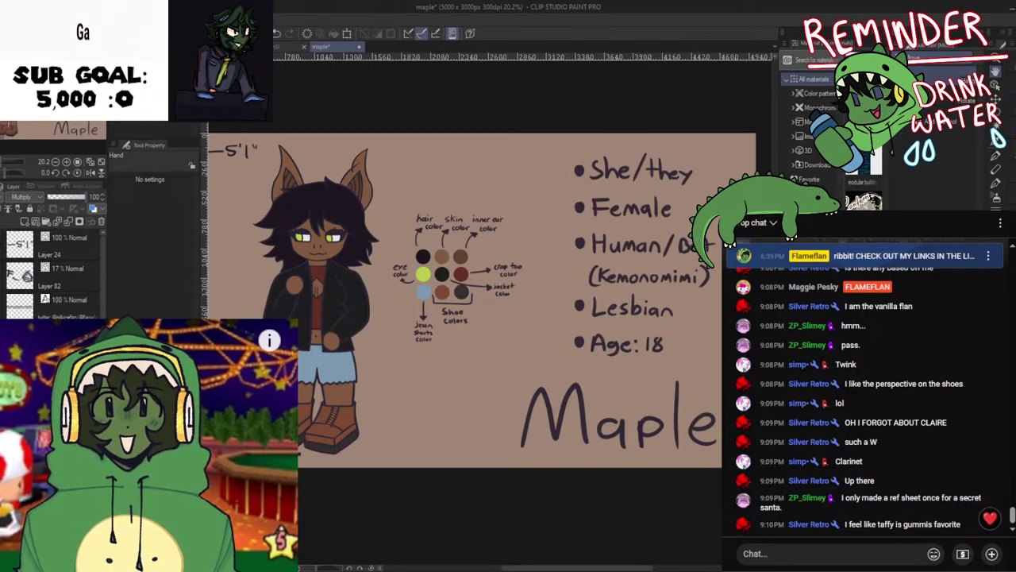
Set the swatch backing circle's layer to Overlay blending at 10% opacity
left_click(36, 357)
left_click_drag(59, 196, 47, 202)
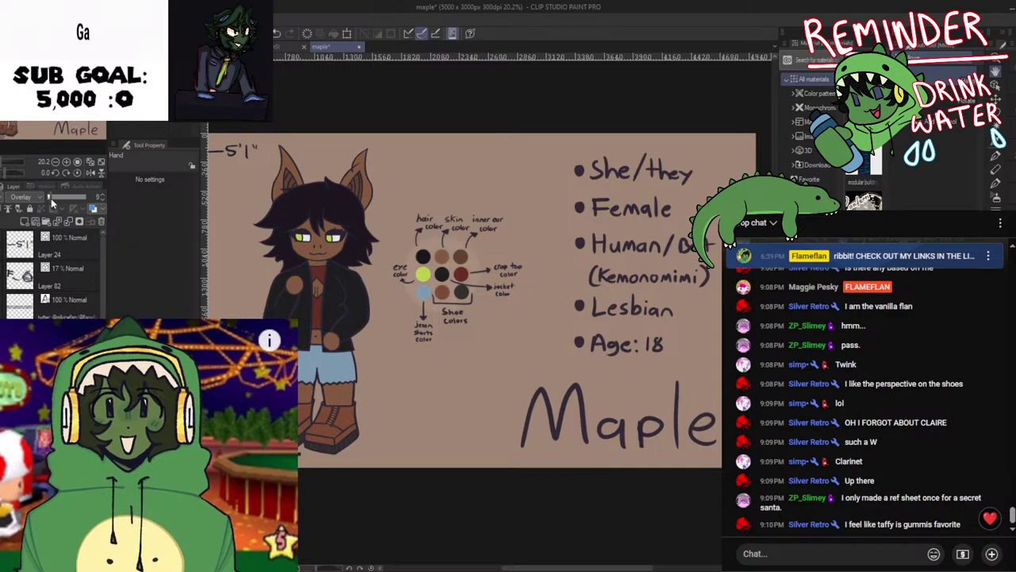
scroll(472, 321, "down", 3)
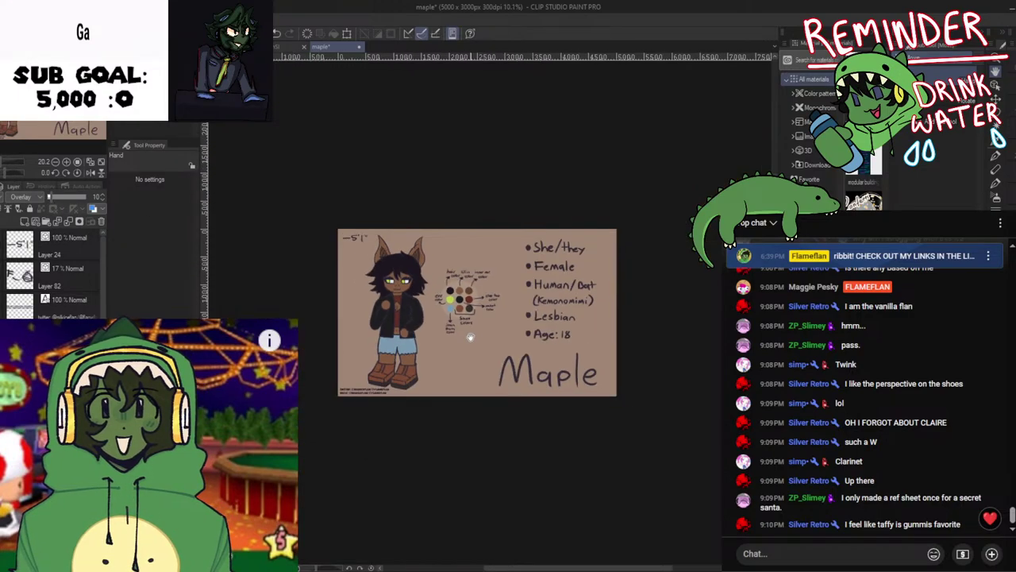
Save the maple character sheet with its restyled palette backing and close it
scroll(470, 321, "up", 1)
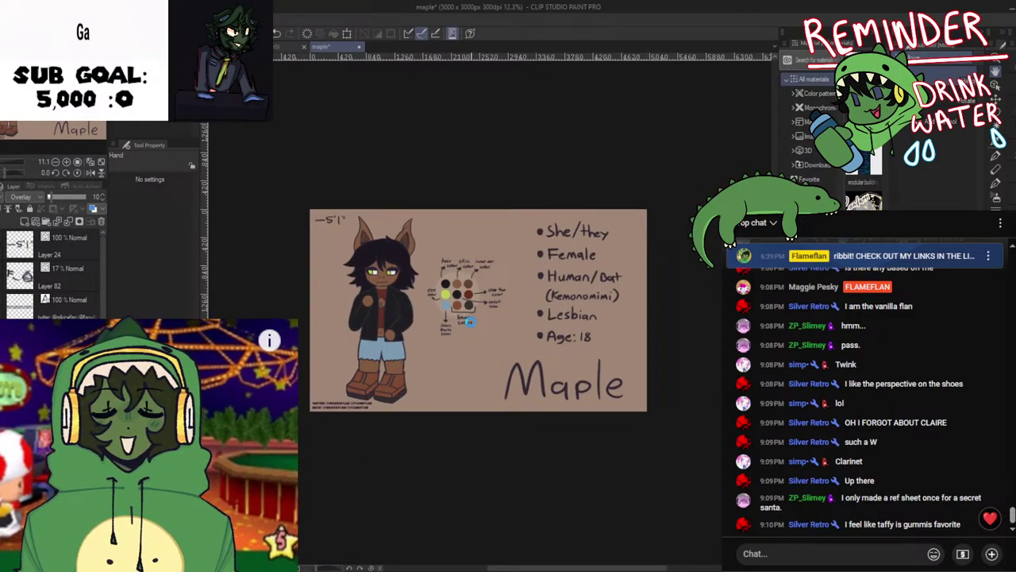
scroll(469, 320, "up", 1)
scroll(469, 321, "down", 4)
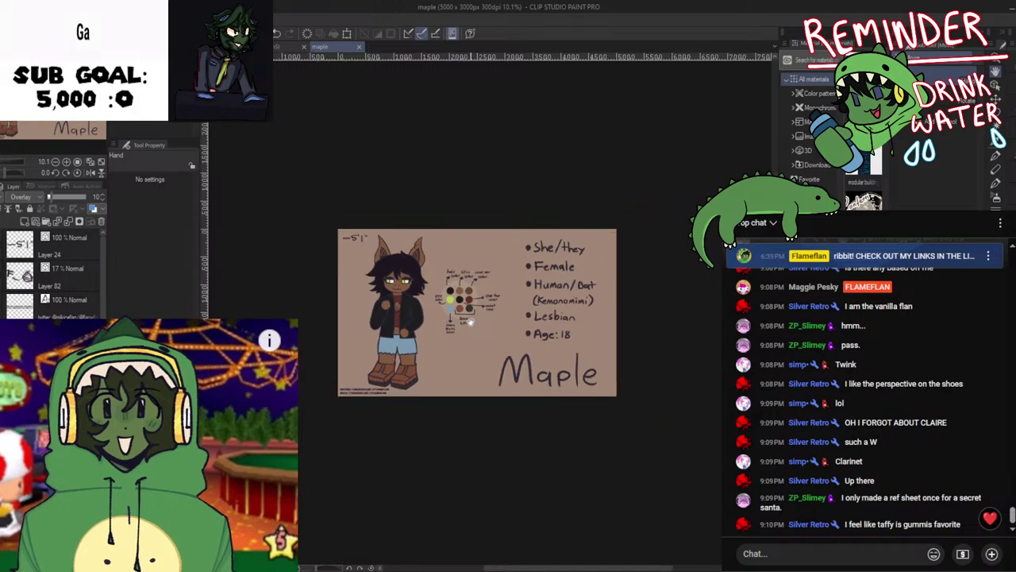
scroll(416, 247, "up", 4)
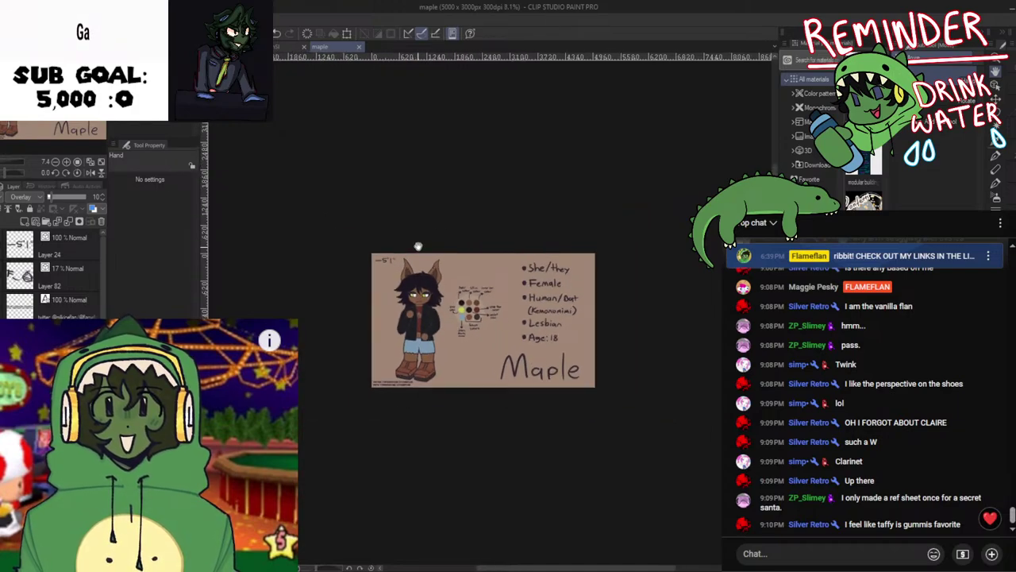
left_click(360, 48)
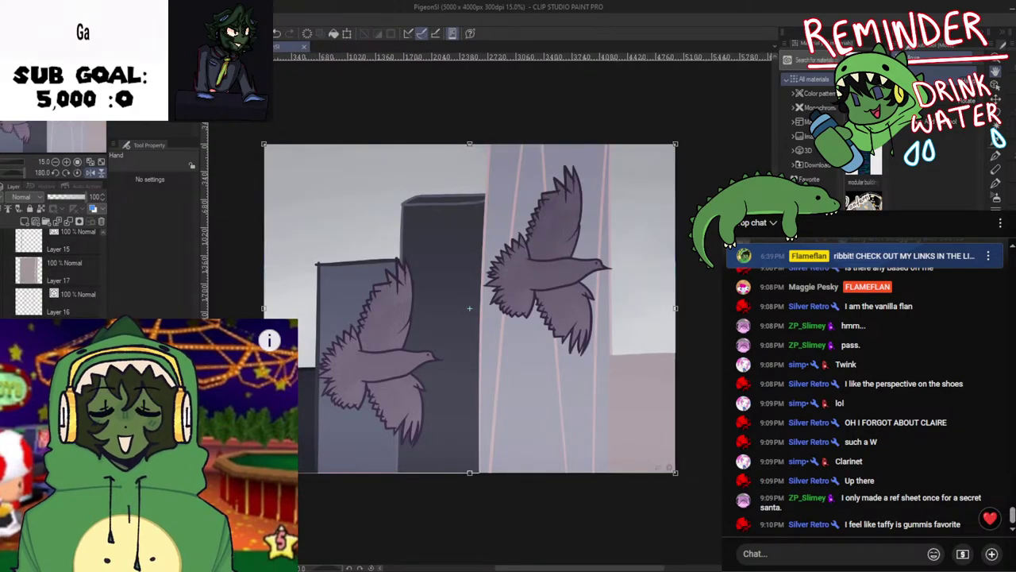
Open the waddle character sheet and examine the ponytailed figure, its labeled color palette and the profile list
key("alt+Tab")
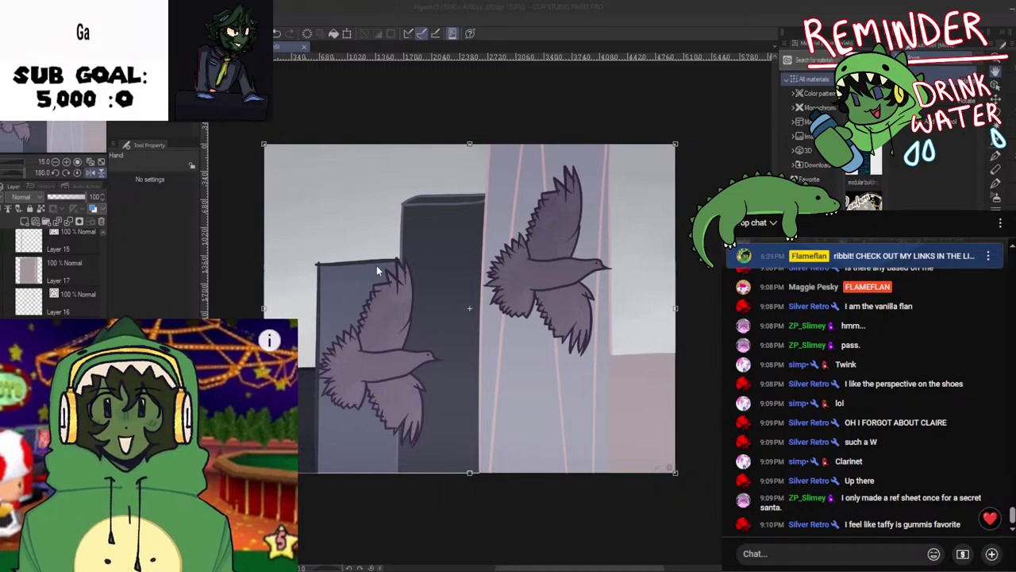
key("ctrl+w")
scroll(556, 346, "up", 3)
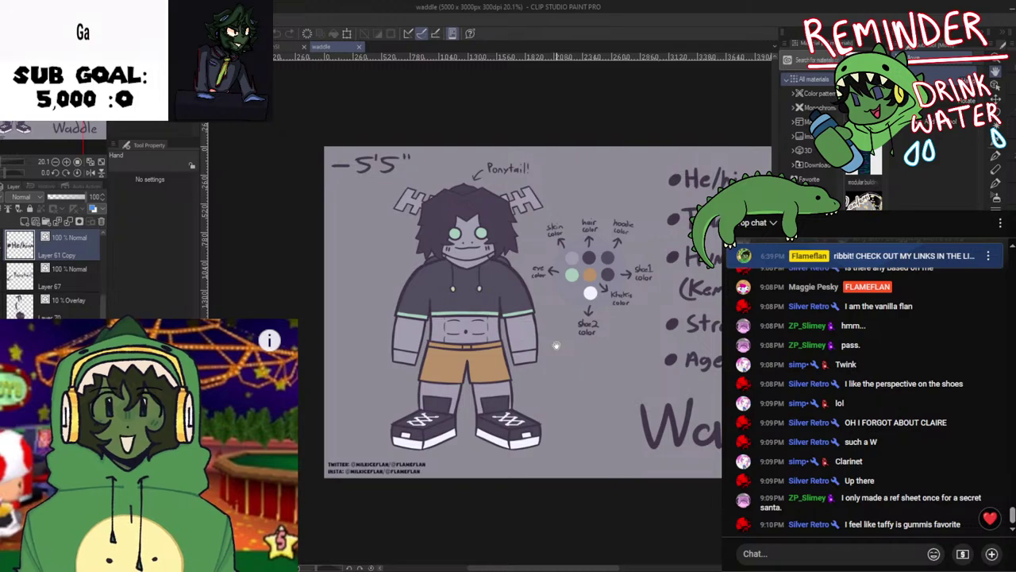
scroll(447, 273, "up", 1)
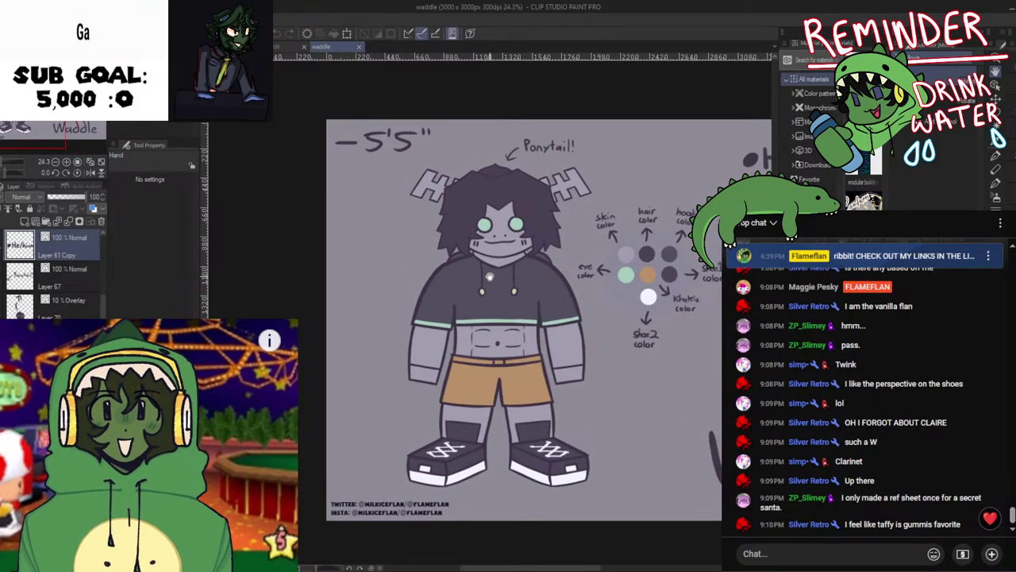
scroll(490, 276, "down", 2)
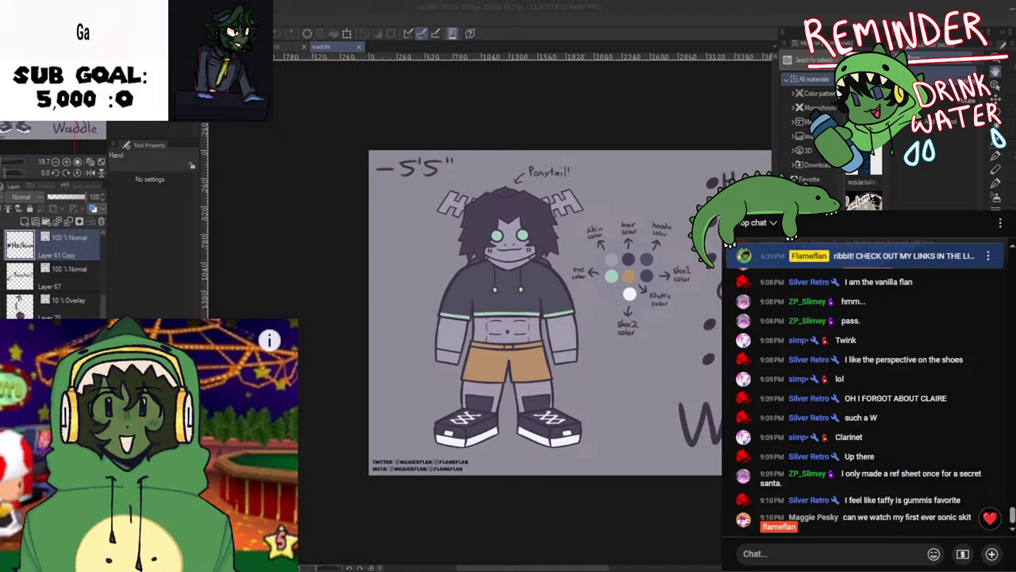
left_click(360, 46)
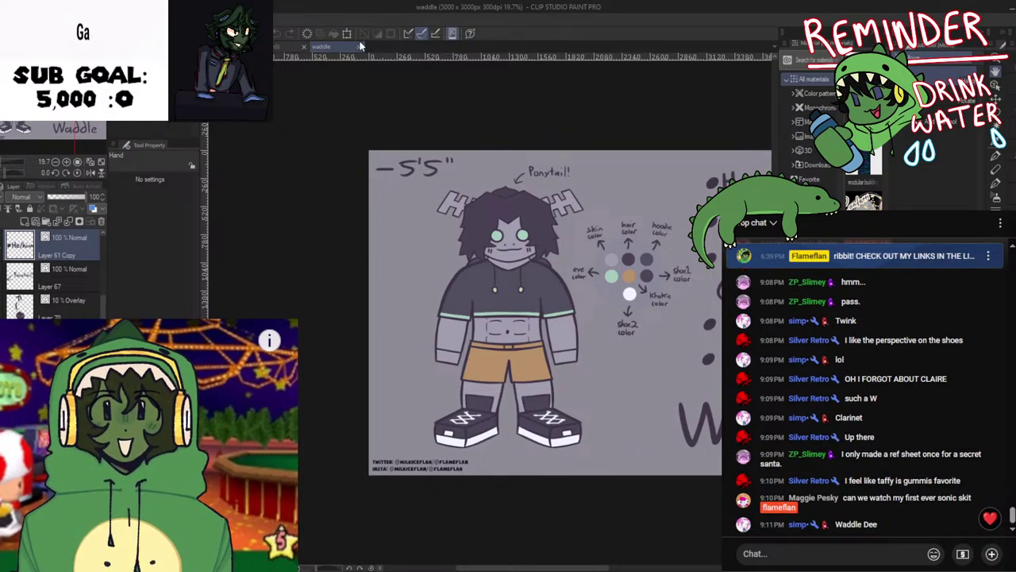
left_click_drag(537, 206, 386, 214)
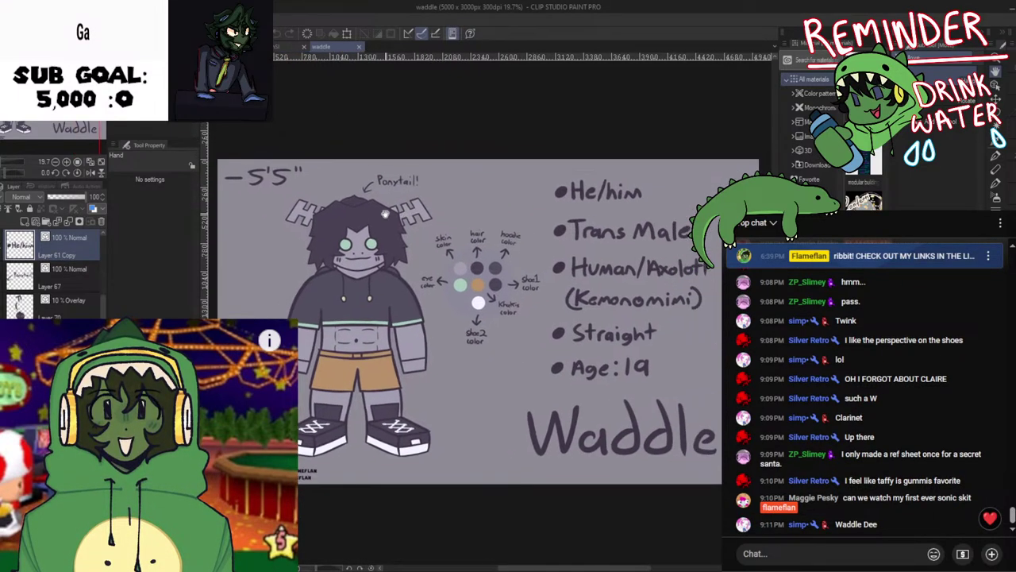
Close the waddle sheet and examine the striped-outfit figure and labeled palette on the vanilla mascot sheet
left_click(359, 49)
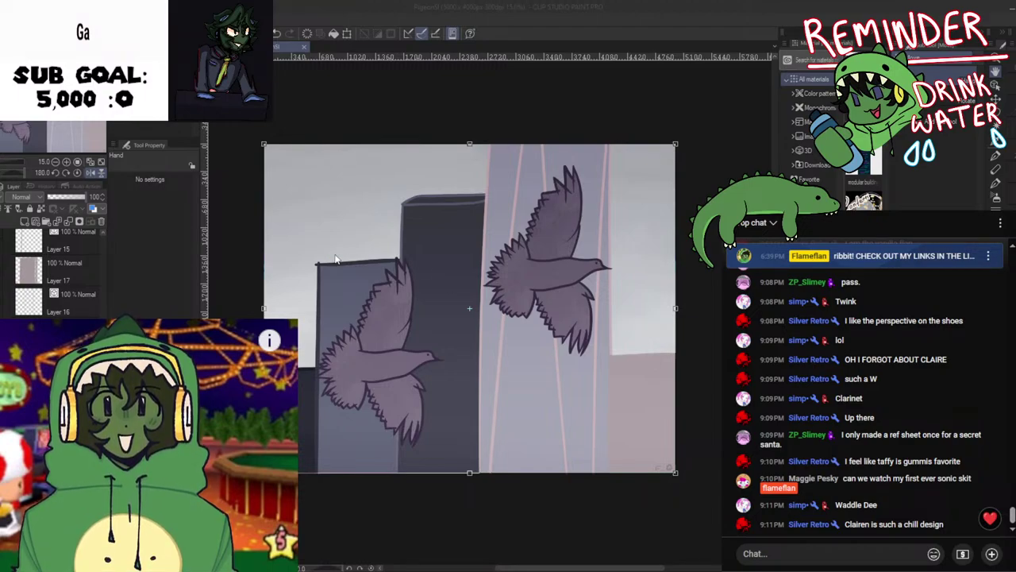
left_click_drag(345, 249, 408, 227)
scroll(393, 306, "up", 6)
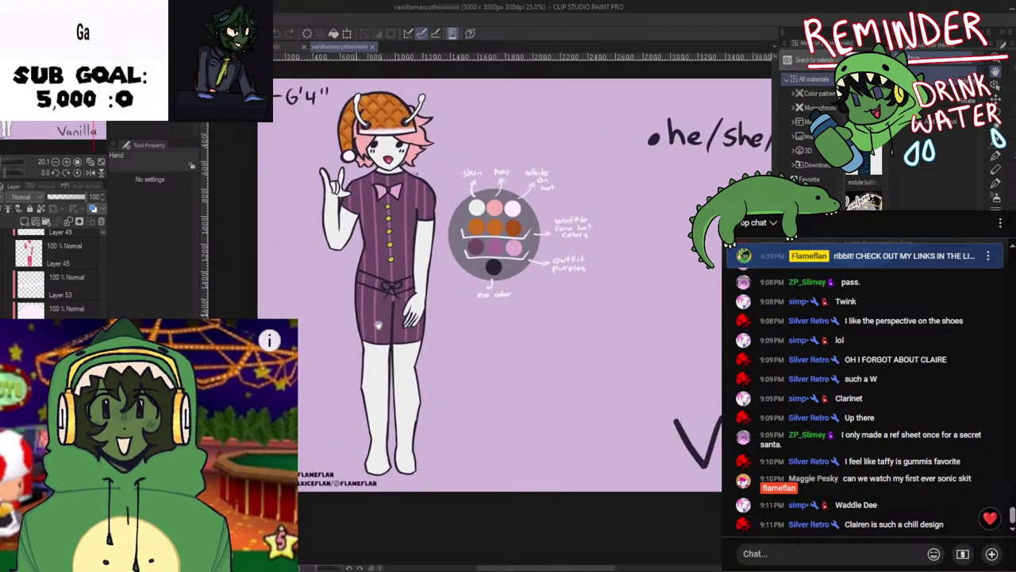
scroll(405, 376, "down", 8)
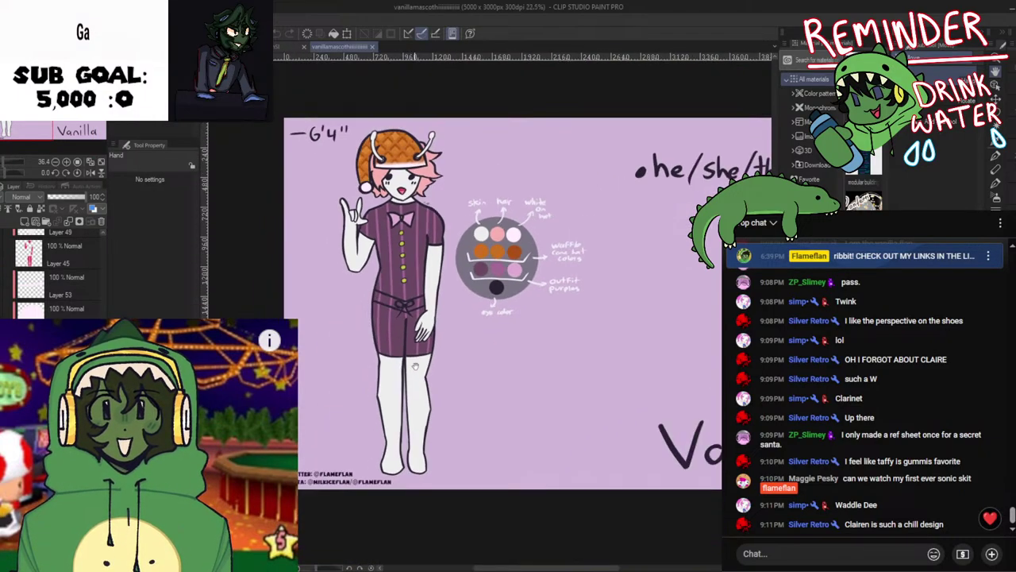
scroll(447, 309, "up", 4)
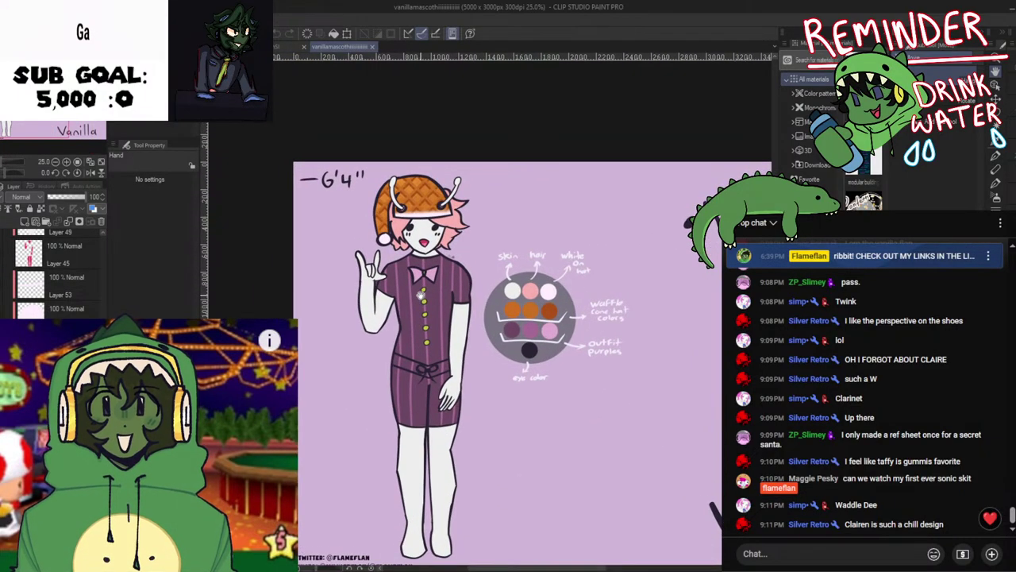
left_click_drag(432, 298, 429, 262)
scroll(57, 274, "down", 1)
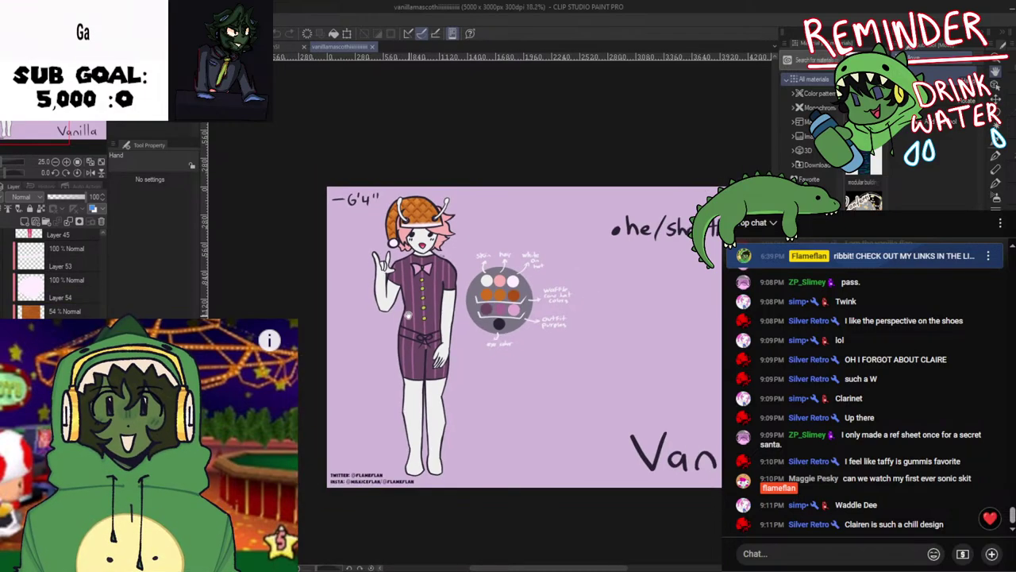
scroll(425, 349, "down", 1)
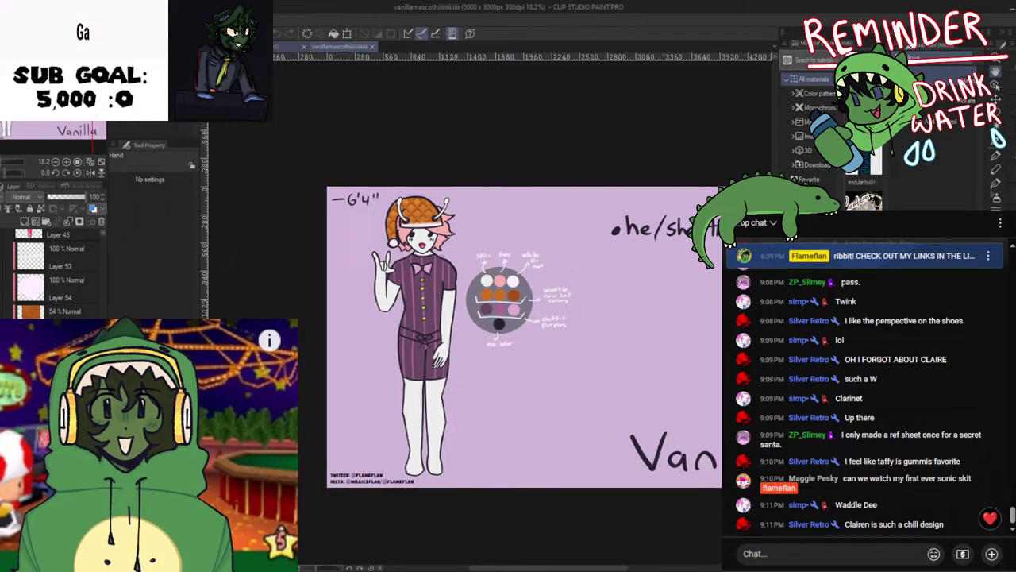
Close the vanilla mascot sheet and examine the moth-antennaed figure and labeled palette on the cinnie sheet
left_click(280, 46)
left_click(359, 47)
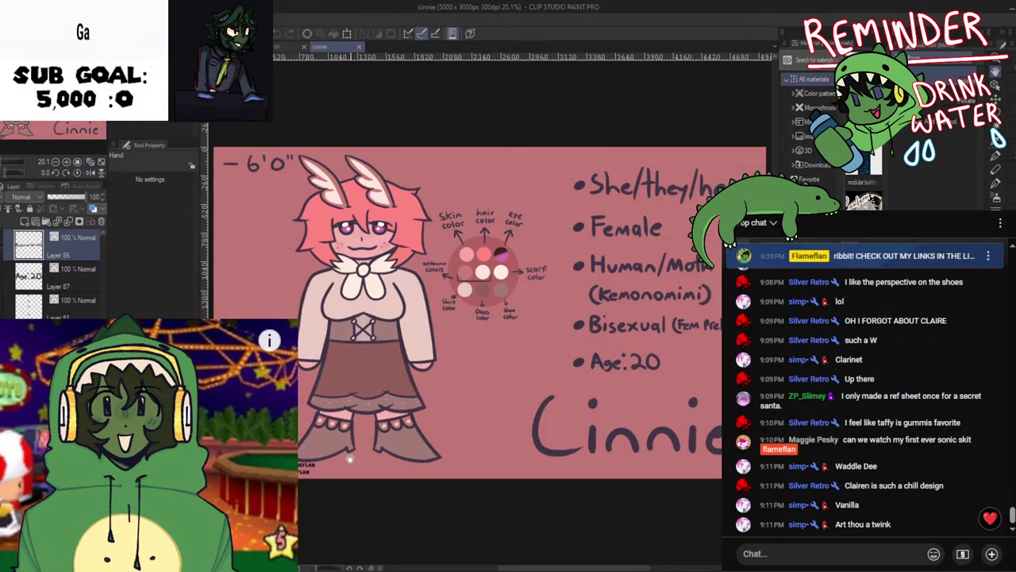
left_click_drag(339, 452, 467, 447)
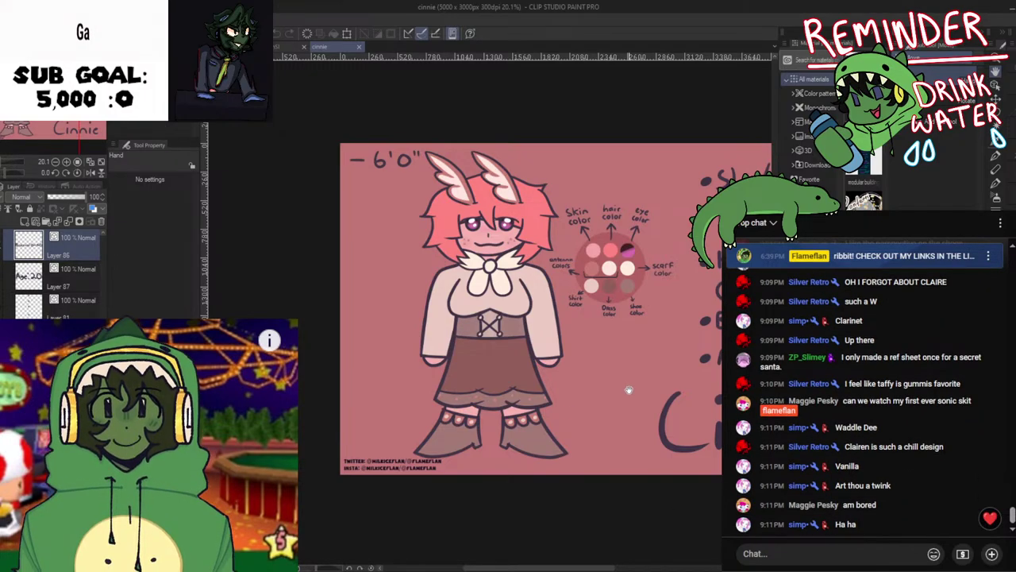
left_click_drag(628, 390, 638, 392)
scroll(638, 392, "up", 1)
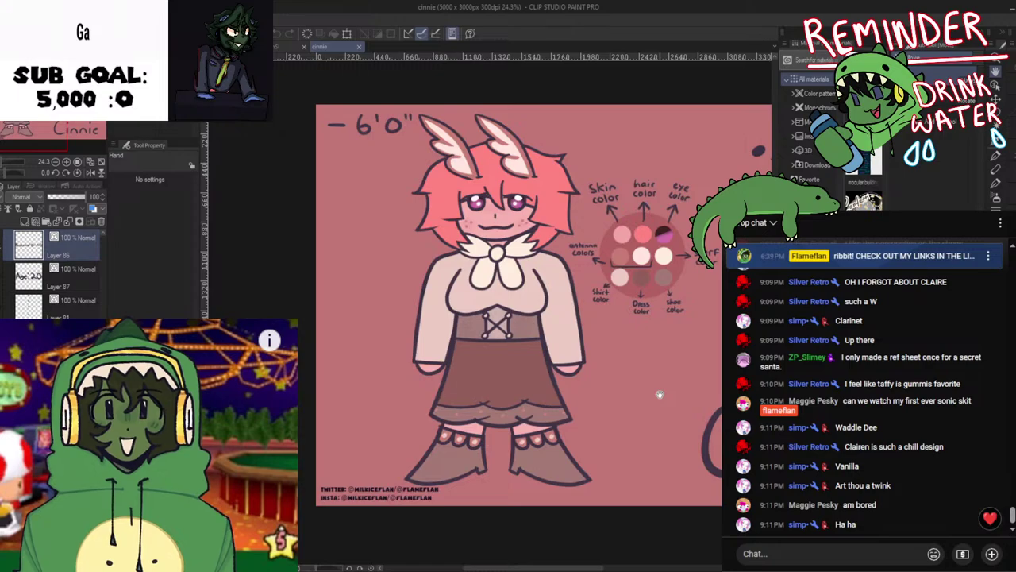
scroll(621, 405, "down", 1)
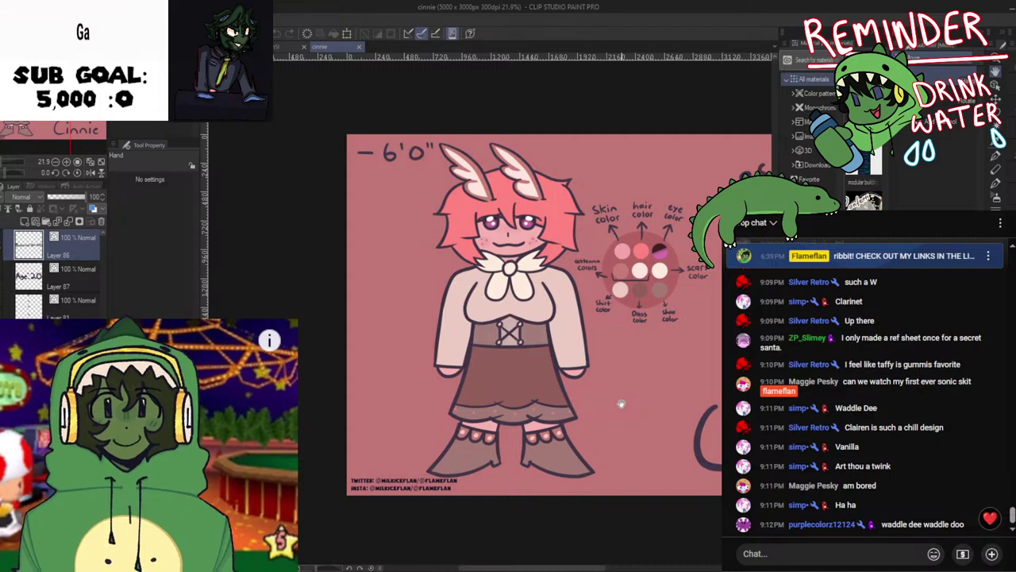
scroll(621, 403, "down", 1)
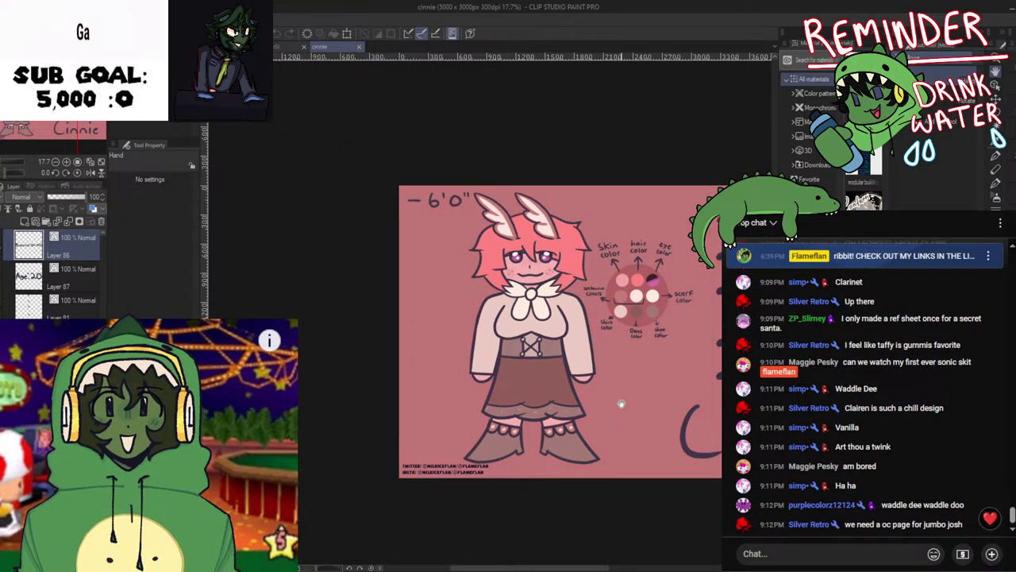
scroll(621, 403, "up", 2)
scroll(621, 403, "down", 3)
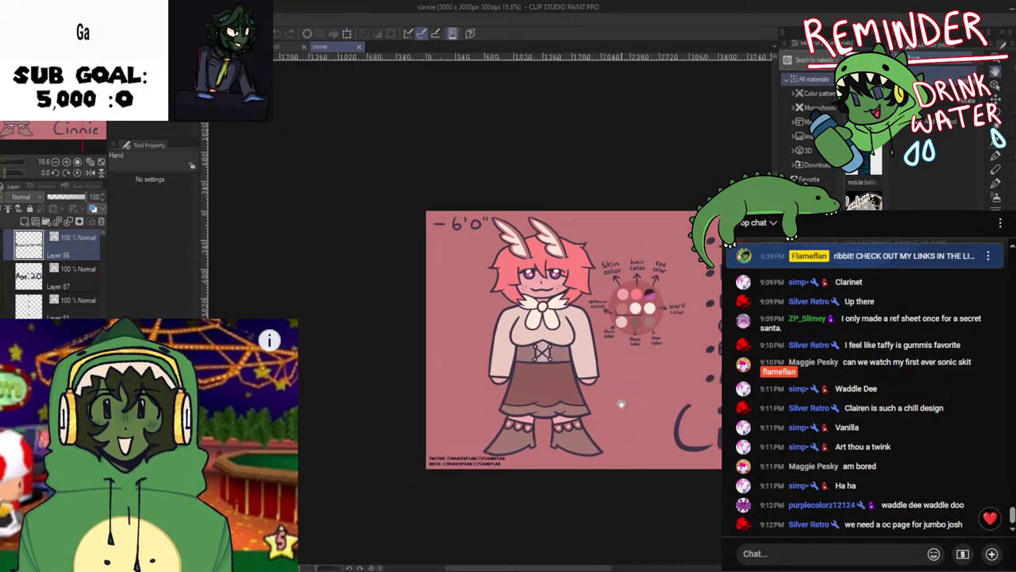
scroll(611, 399, "up", 1)
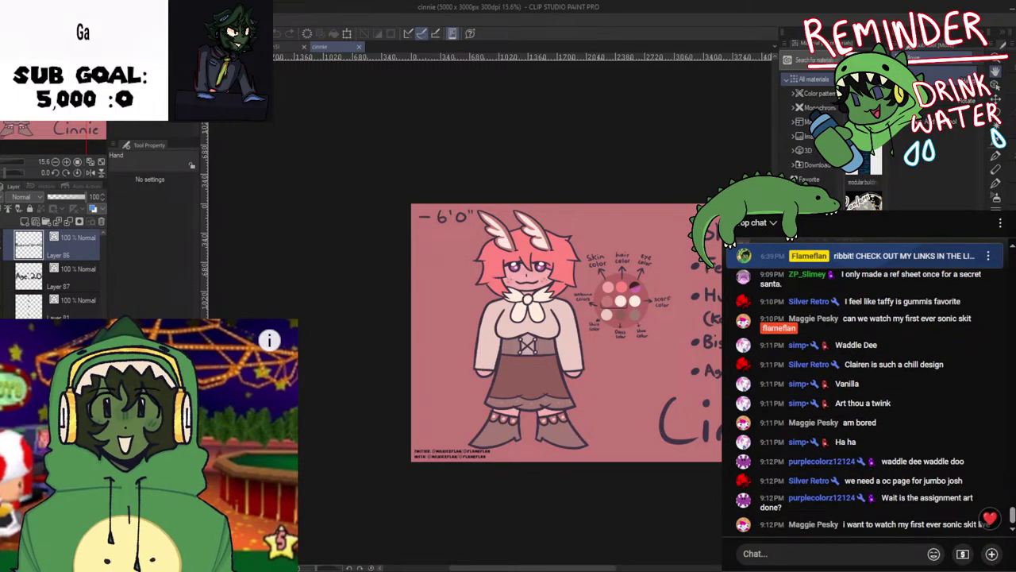
Switch to the pigeon illustration, look over both birds and the layer stack, and save the file
left_click(244, 47)
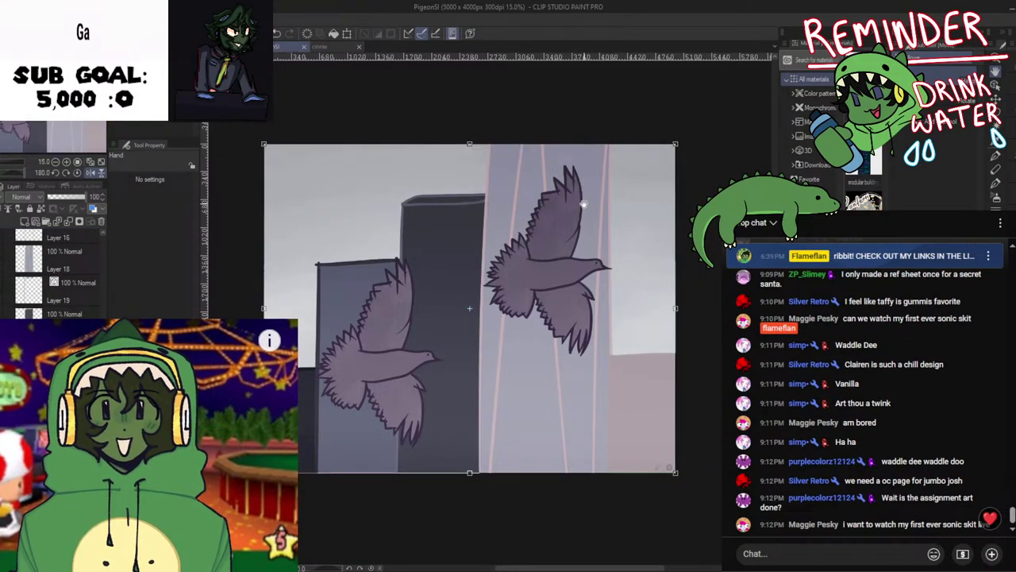
scroll(588, 210, "up", 1)
scroll(591, 224, "down", 2)
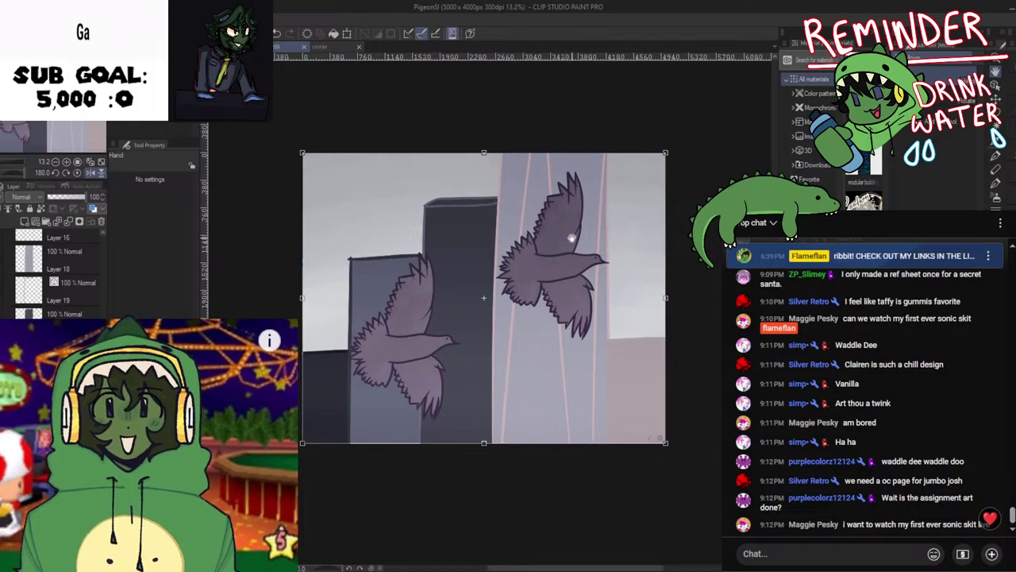
scroll(567, 226, "up", 2)
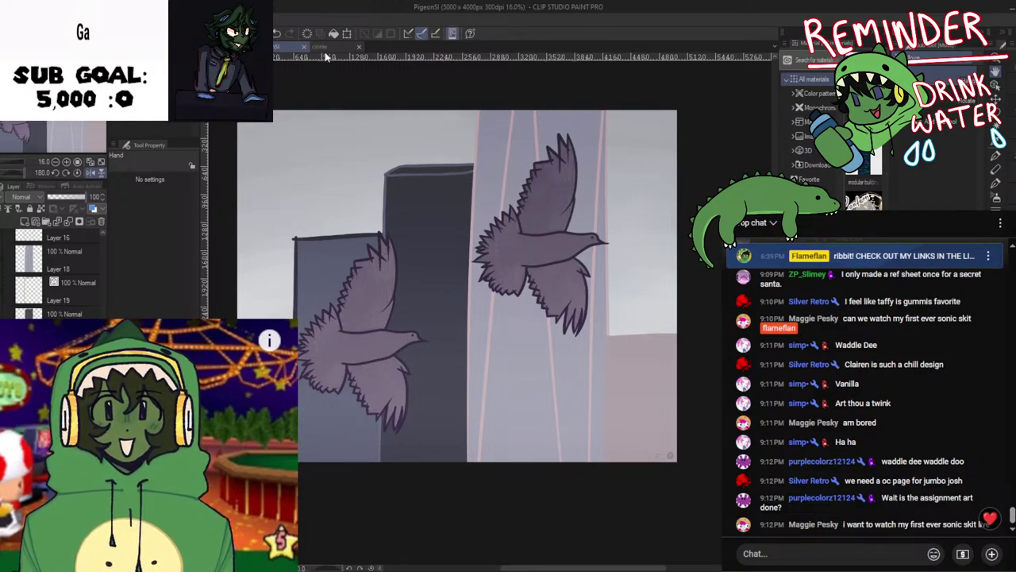
scroll(44, 268, "down", 1)
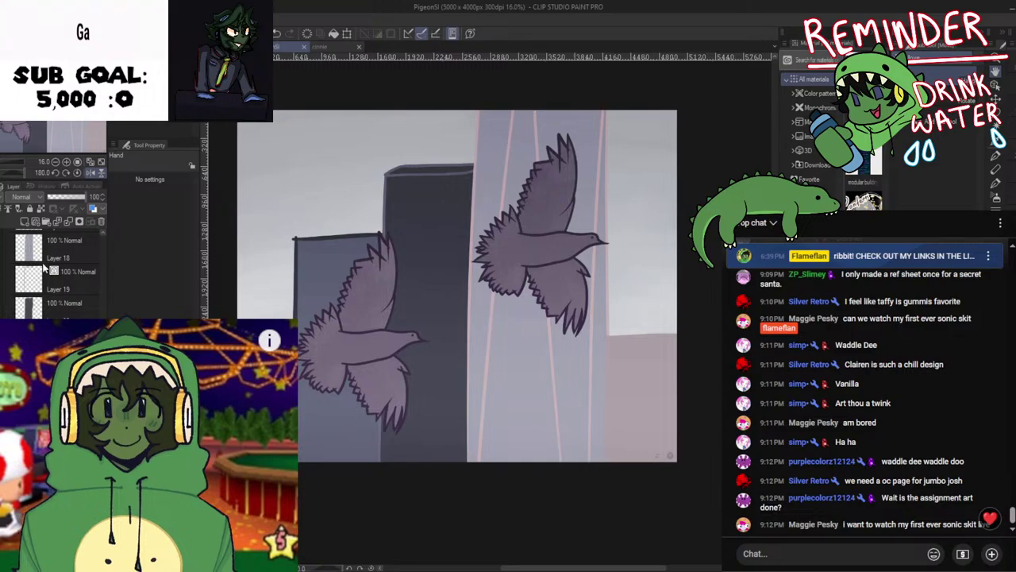
scroll(44, 268, "up", 2)
scroll(44, 269, "up", 2)
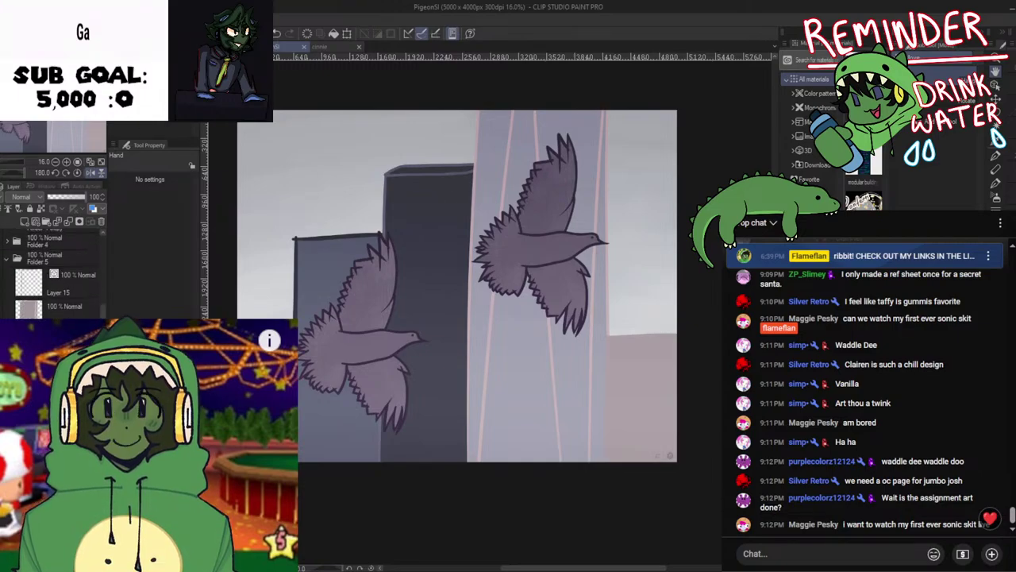
scroll(376, 300, "up", 1)
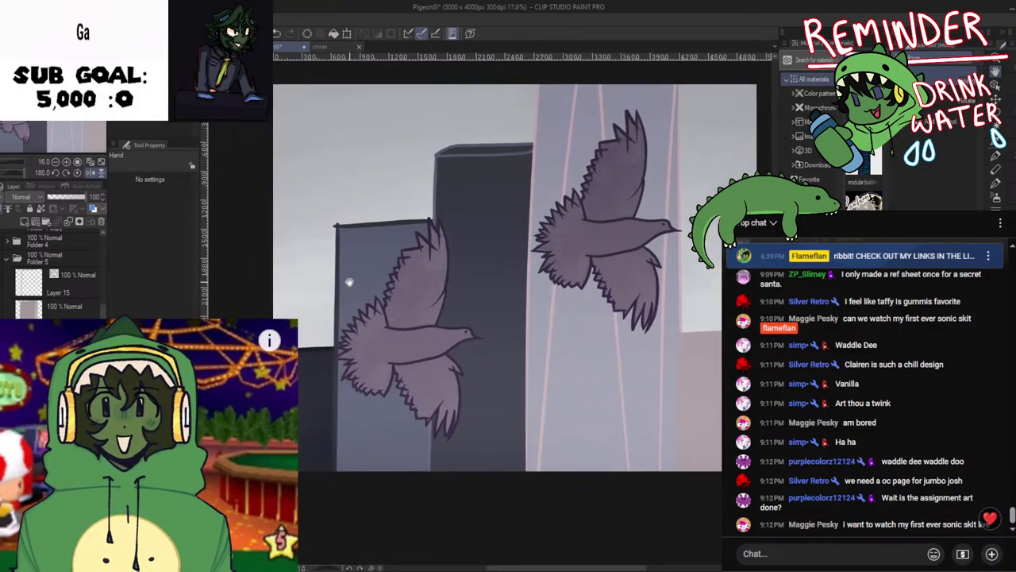
left_click(375, 299)
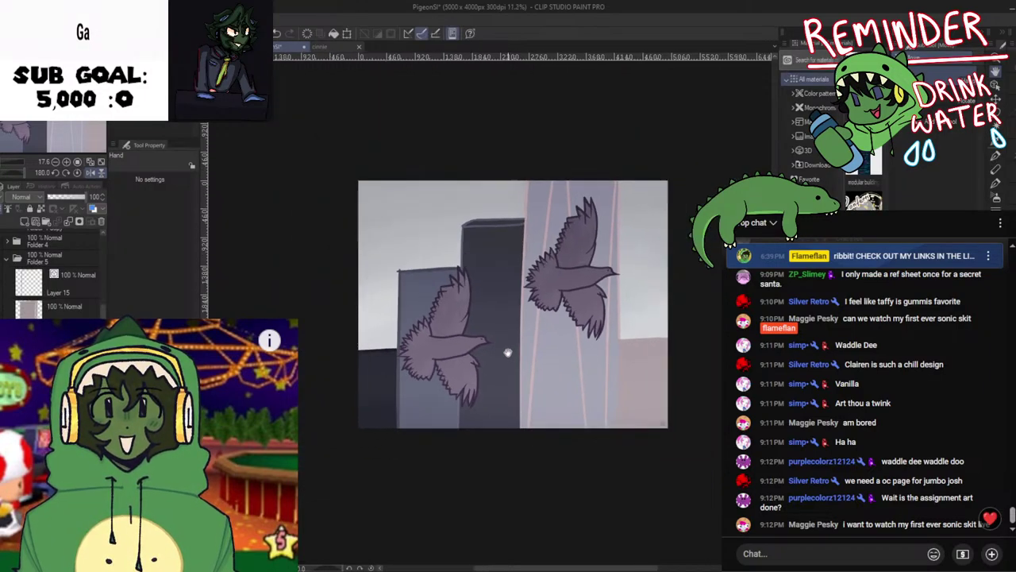
scroll(466, 347, "down", 3)
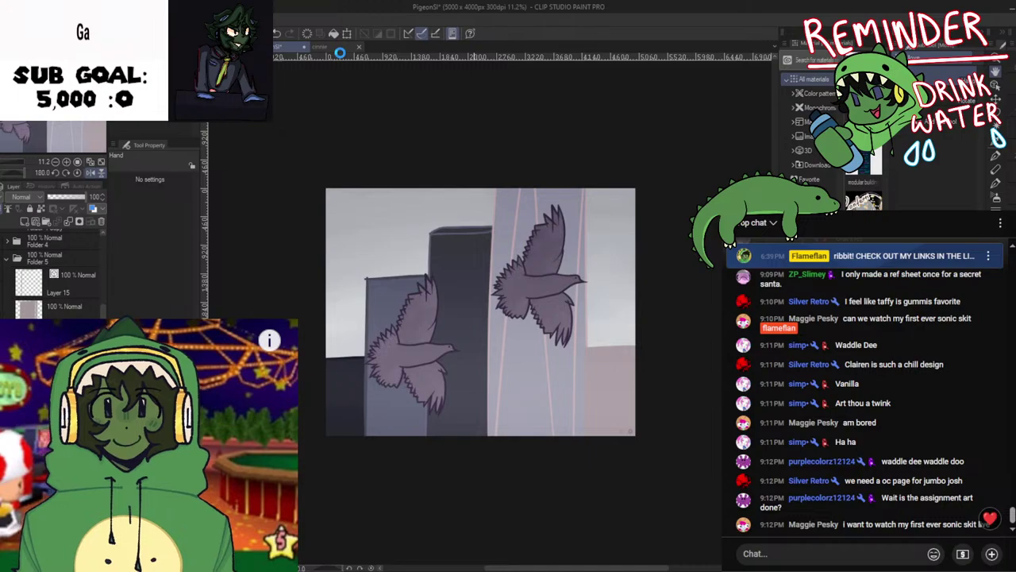
key("ctrl+s")
Return to the cinnie sheet and inspect the figure up close along with the sheet's layers
left_click(321, 47)
scroll(627, 241, "up", 2)
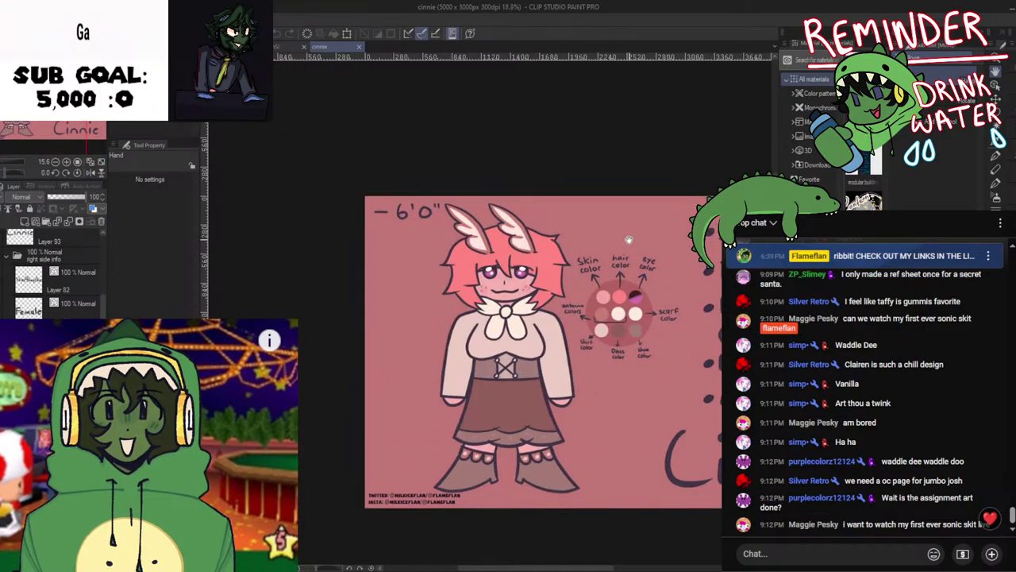
scroll(653, 205, "up", 4)
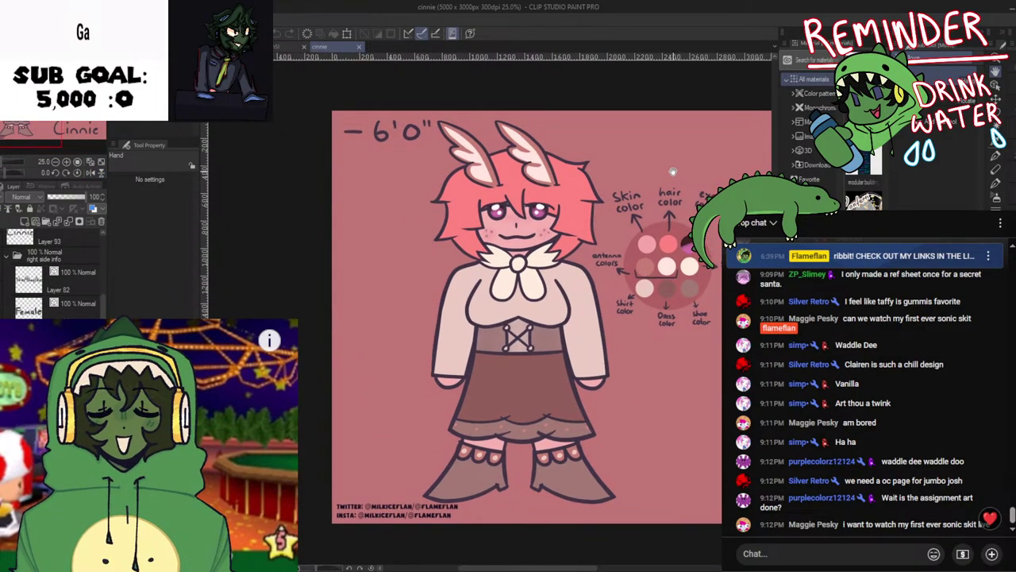
left_click_drag(633, 180, 641, 182)
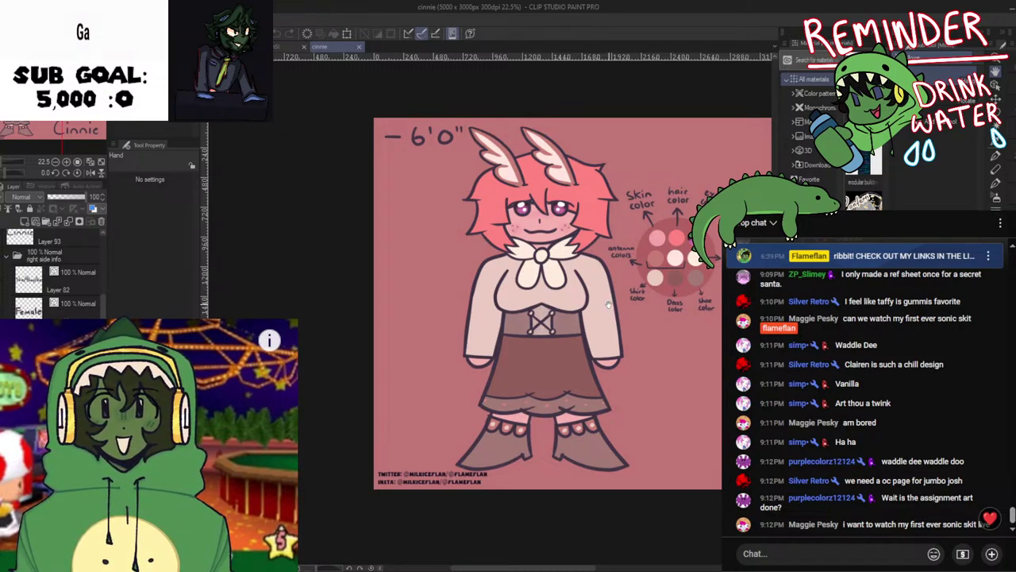
scroll(52, 274, "up", 4)
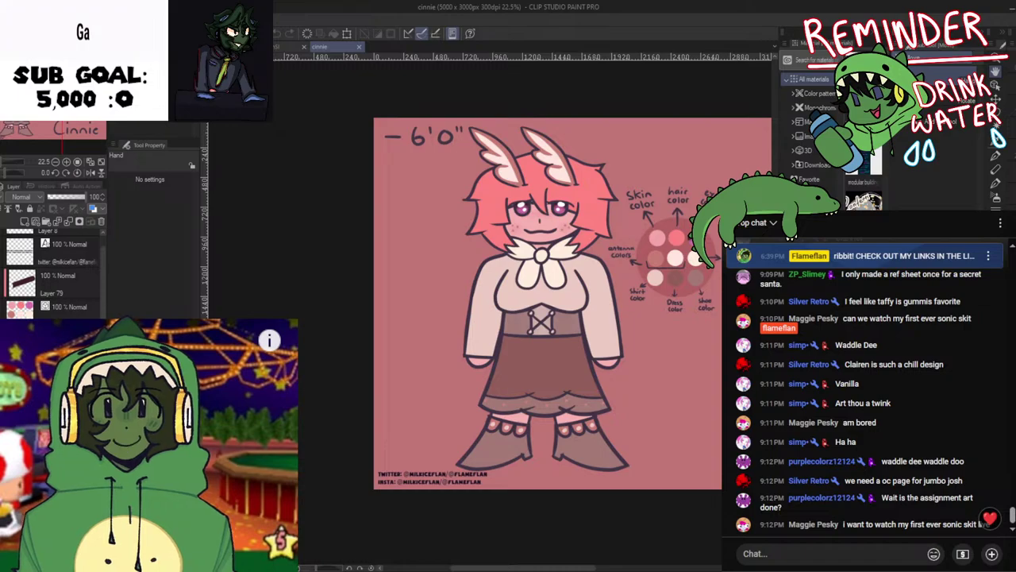
scroll(52, 274, "up", 5)
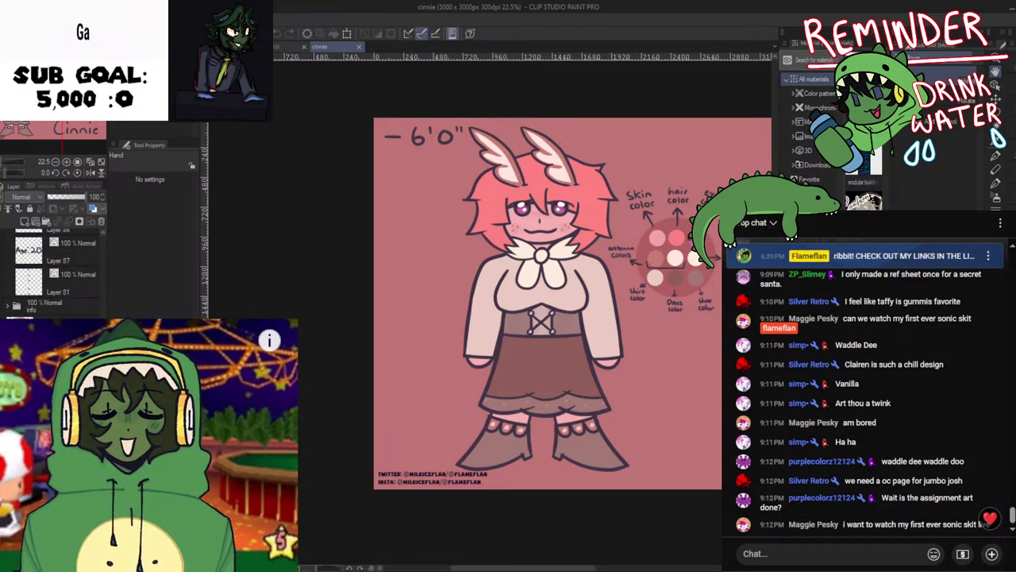
Try squeezing the cinnie figure slightly narrower with Free Transform and cancel the transformation
key("ctrl+t")
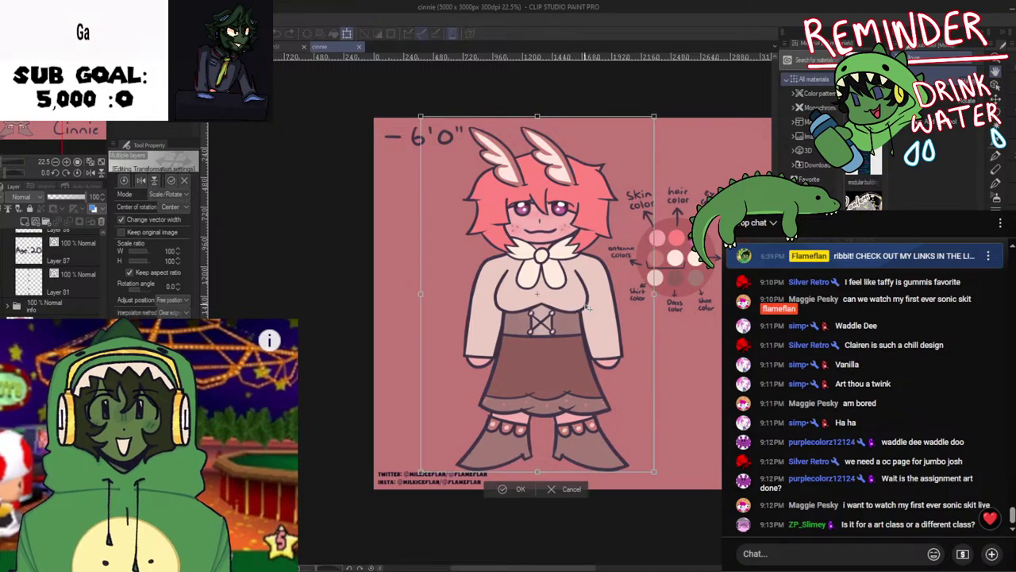
key("ctrl+shift+t")
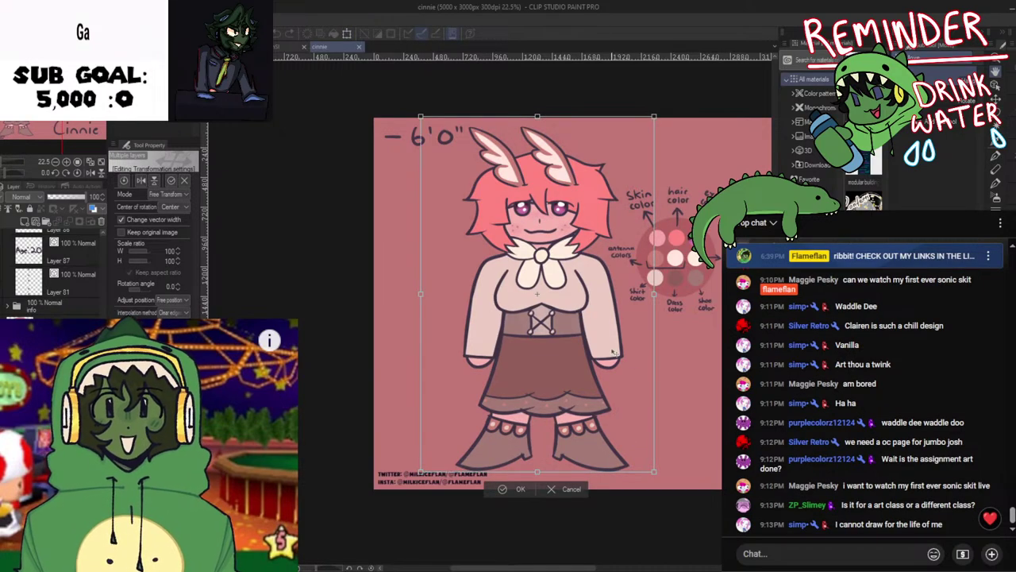
left_click_drag(653, 294, 637, 294)
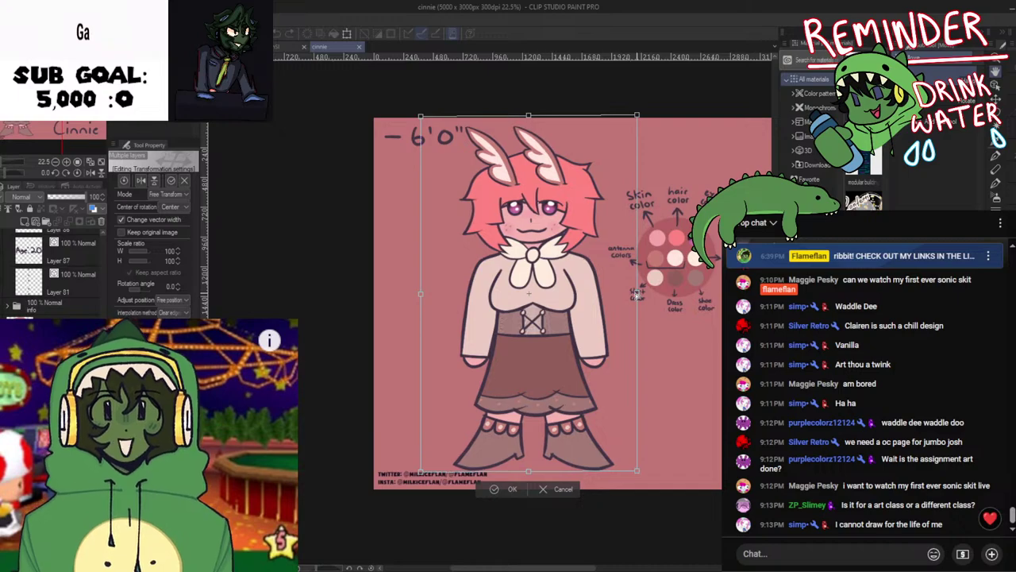
left_click(556, 489)
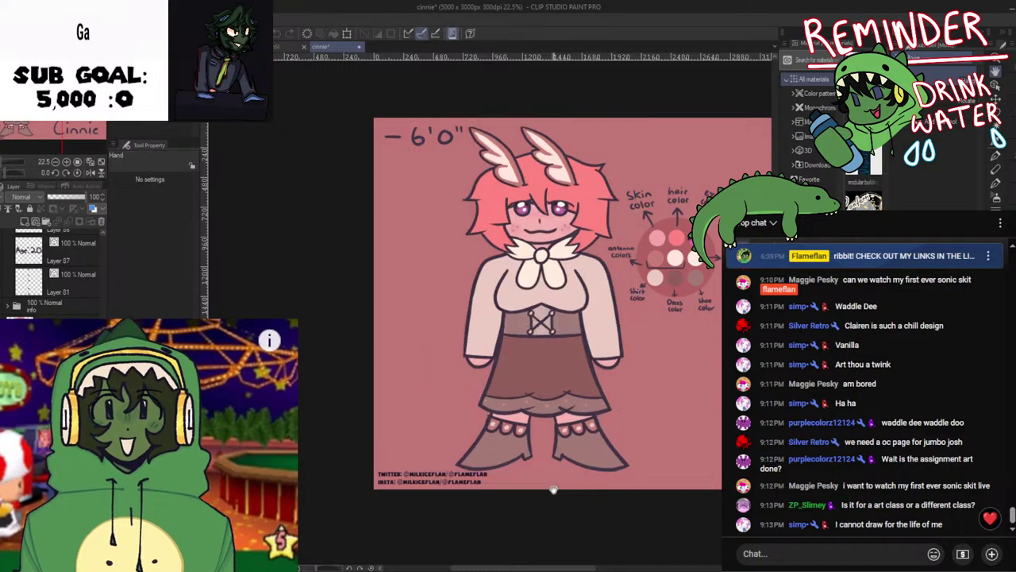
Close the cinnie sheet and examine the curly-haired green figure on the clover sheet up close
left_click(361, 47)
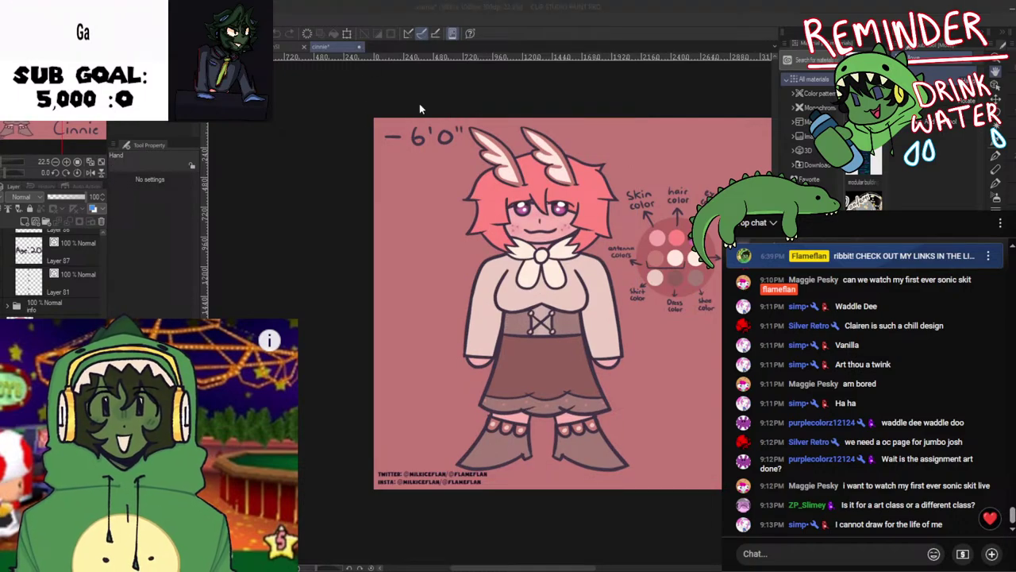
left_click(505, 218)
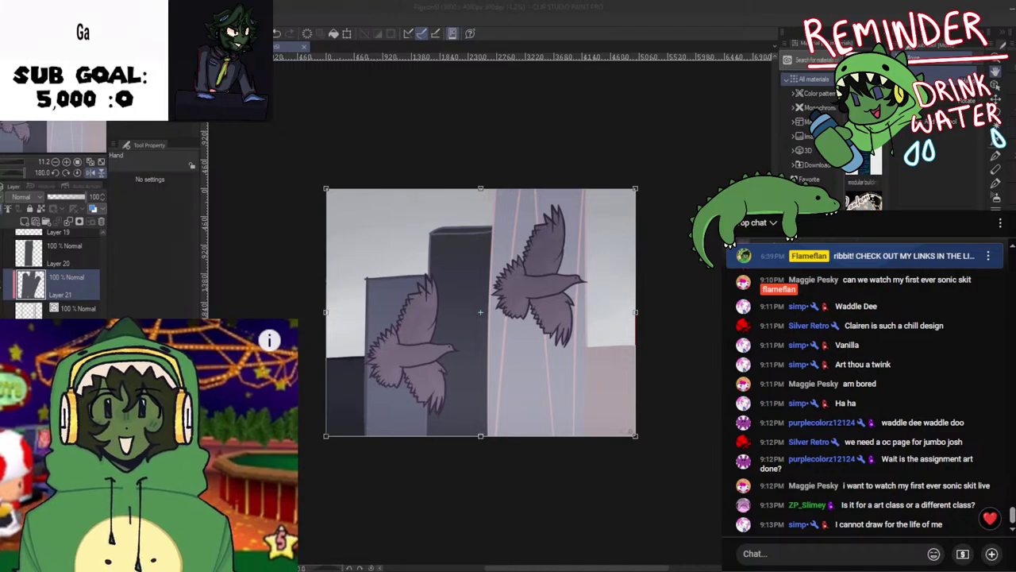
key("ctrl+Tab")
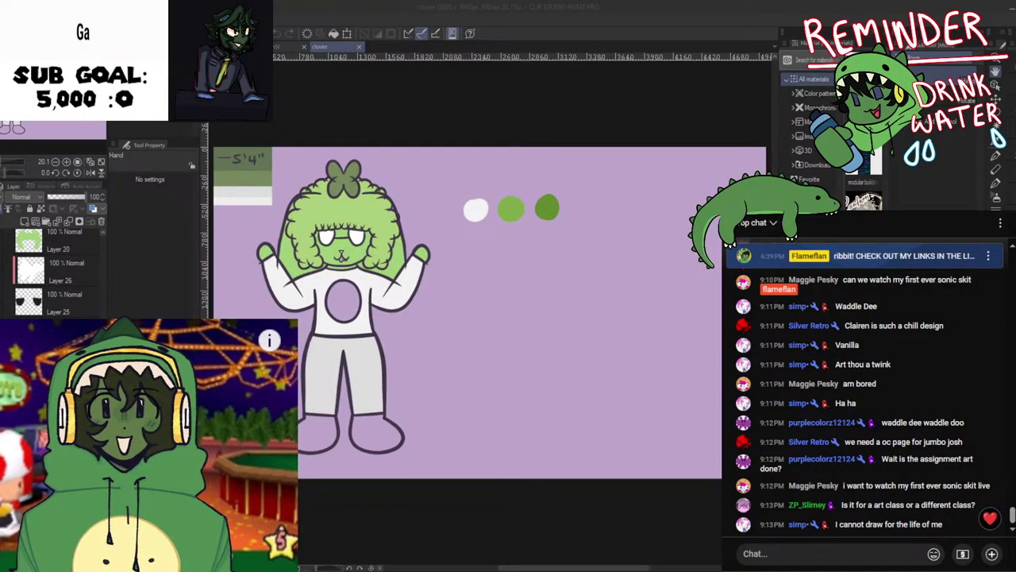
left_click_drag(370, 292, 528, 305)
scroll(529, 304, "up", 2)
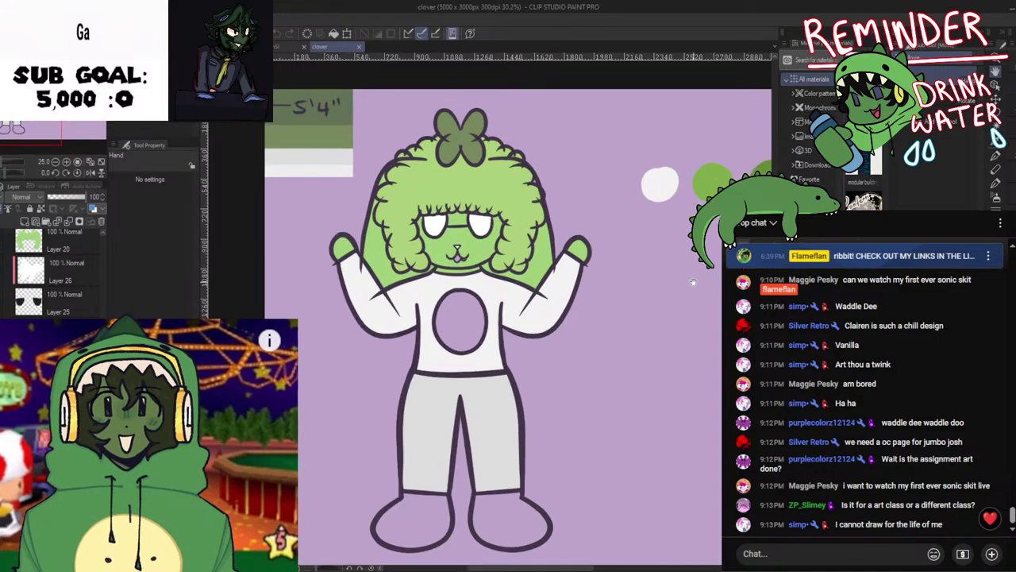
left_click_drag(670, 289, 733, 277)
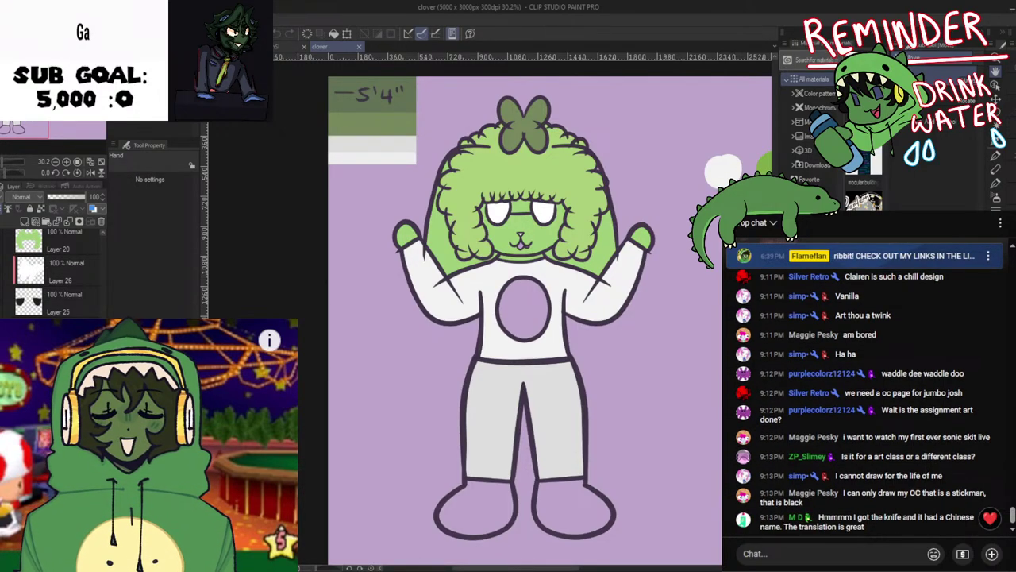
Look over the whole clover figure and close the clover sheet
scroll(56, 274, "up", 1)
scroll(463, 315, "down", 1)
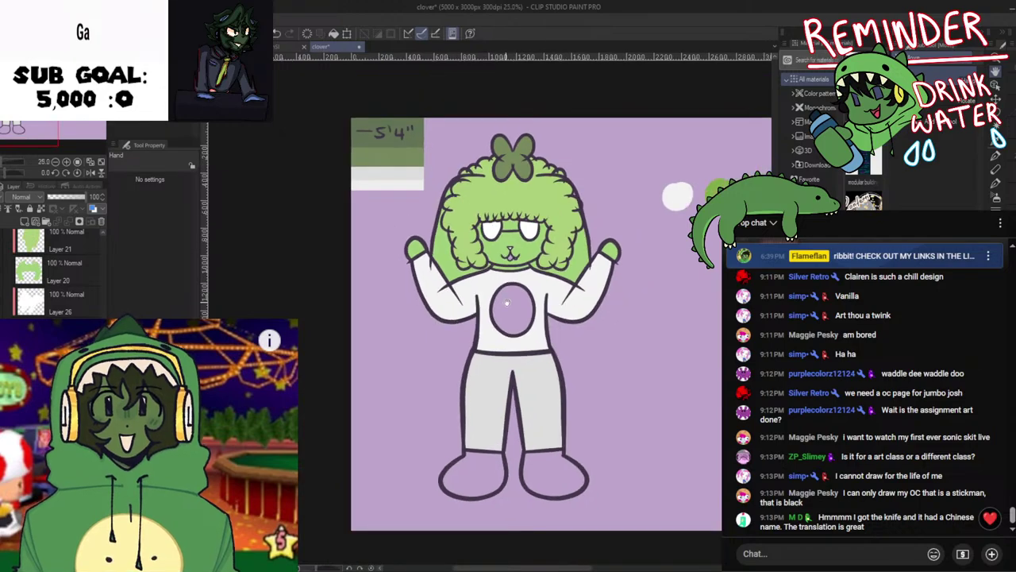
left_click_drag(508, 302, 495, 308)
left_click(359, 47)
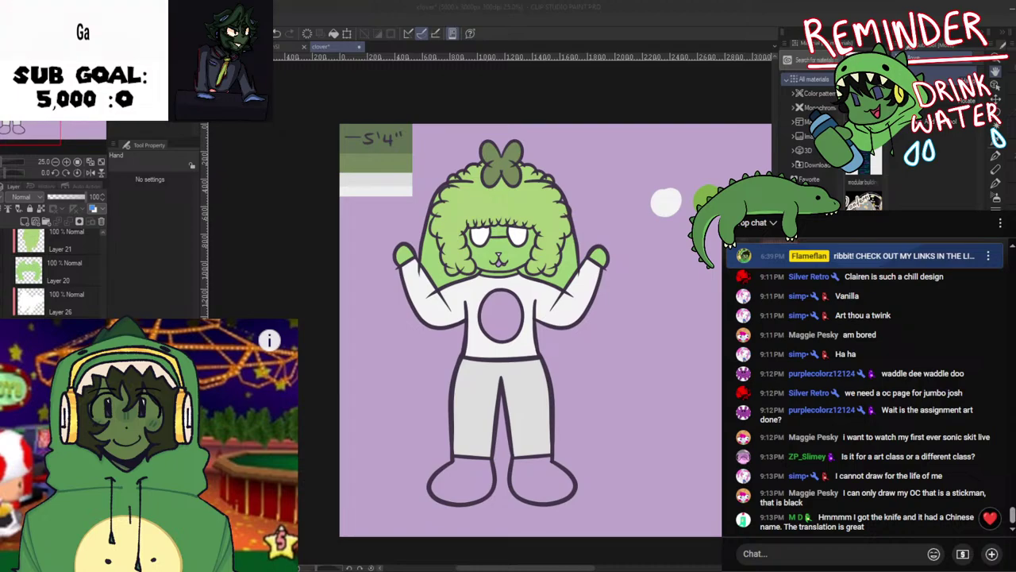
left_click(514, 311)
Examine the PigeonSI illustration up close and at reduced size, comparing both pigeons with the buildings and sky
scroll(510, 280, "up", 3)
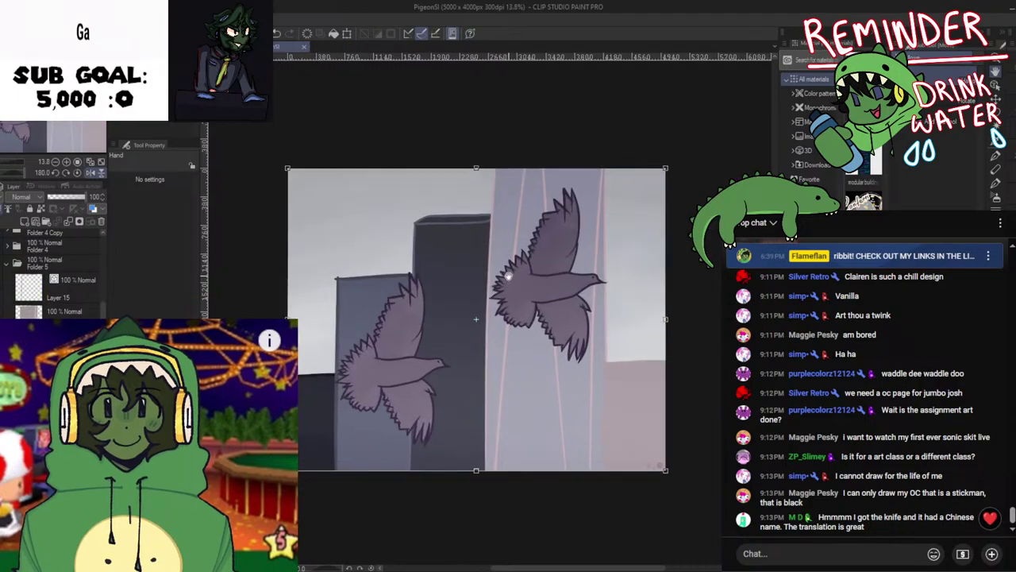
scroll(525, 233, "up", 5)
scroll(543, 236, "down", 10)
left_click_drag(551, 243, 548, 196)
scroll(547, 196, "up", 5)
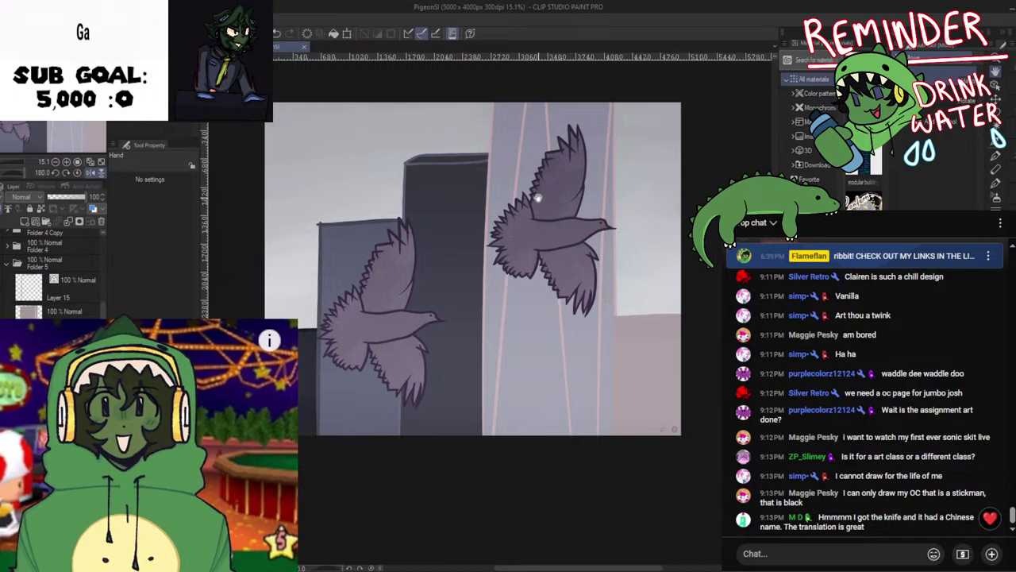
scroll(538, 199, "down", 4)
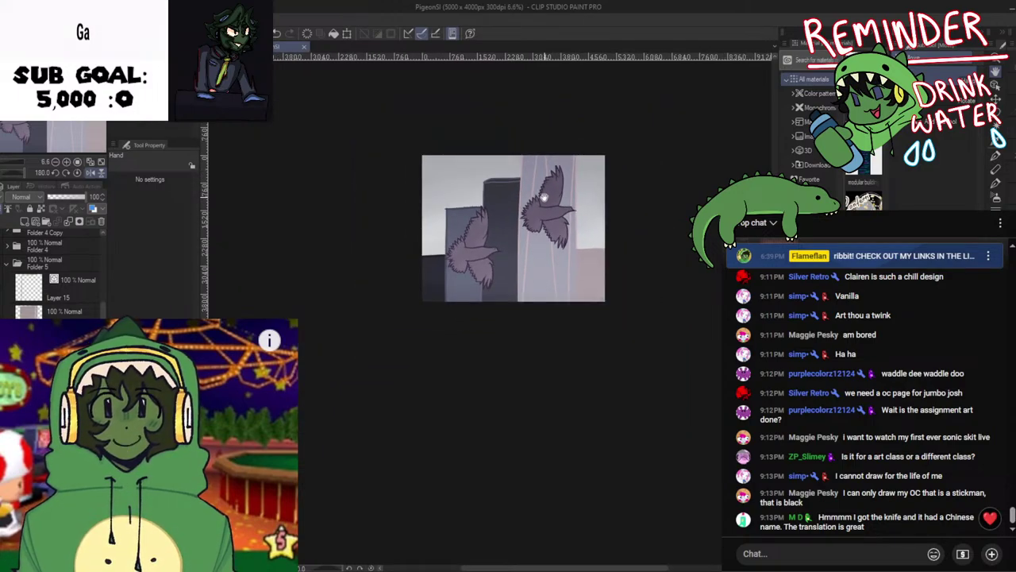
scroll(545, 196, "down", 2)
scroll(544, 196, "up", 2)
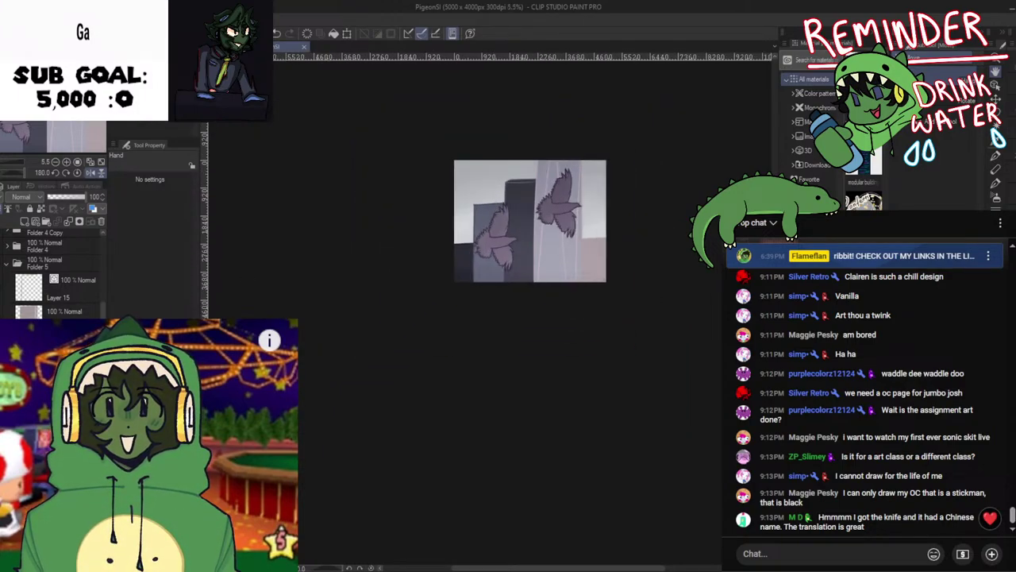
Hide both pigeons in the layer stack, keeping the buildings and sky shown
scroll(55, 274, "up", 5)
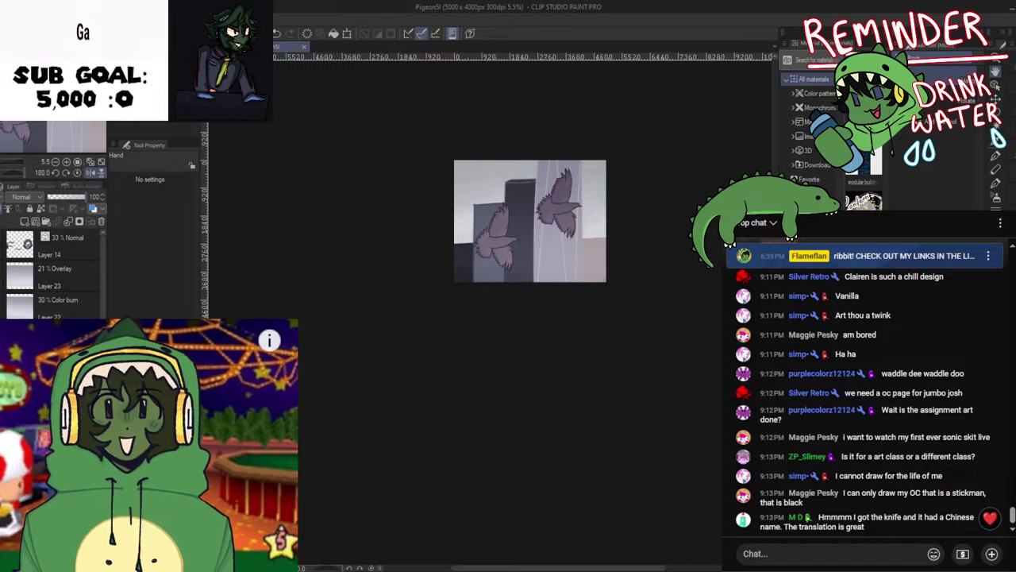
scroll(55, 274, "down", 5)
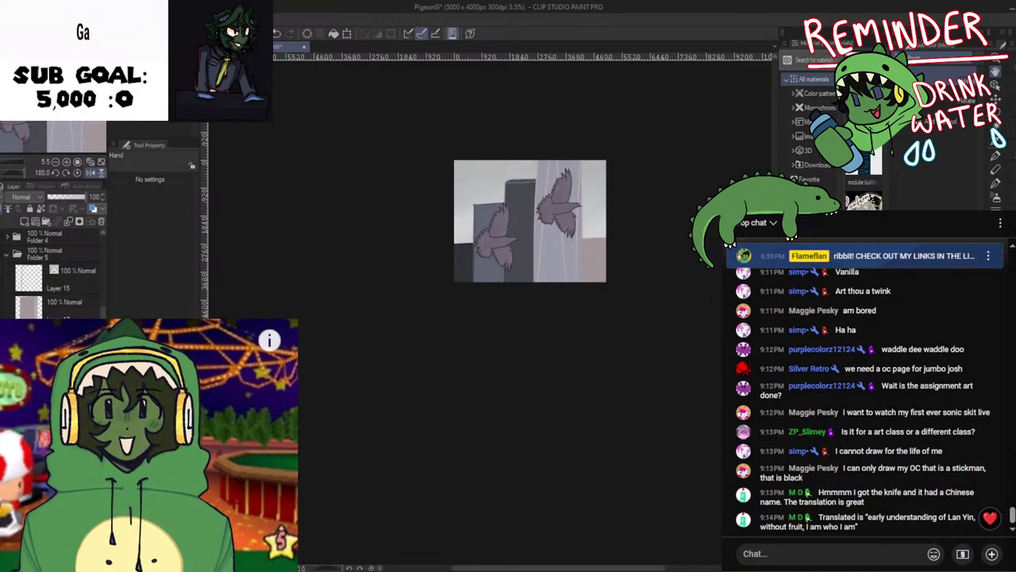
scroll(55, 274, "up", 3)
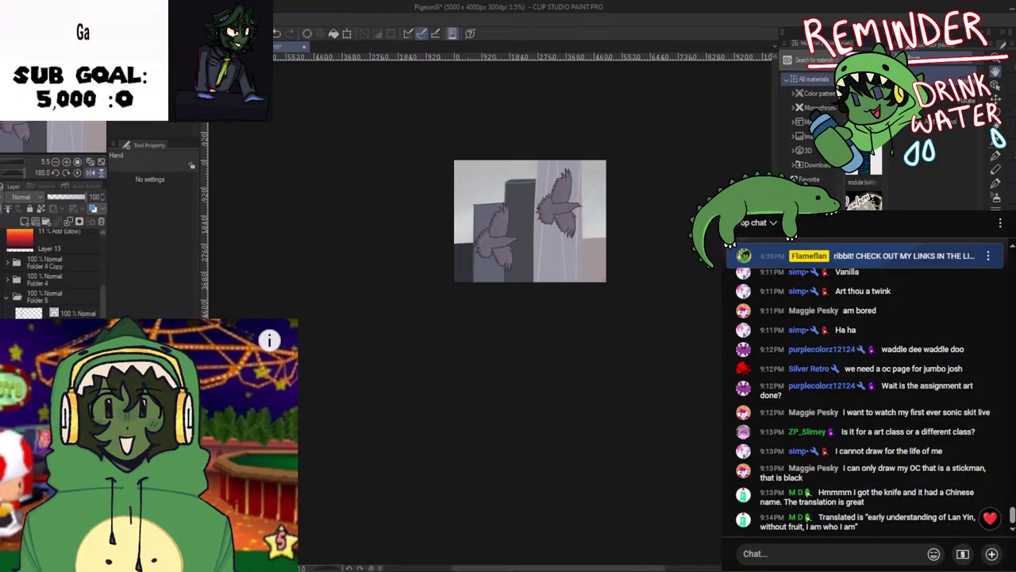
scroll(56, 274, "down", 3)
left_click(1, 244)
scroll(56, 274, "down", 8)
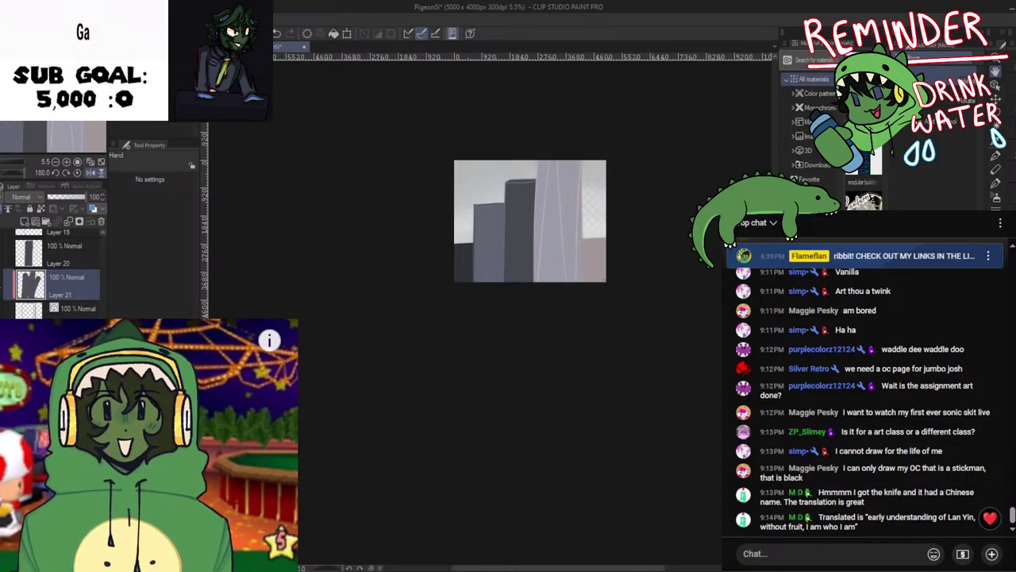
Hide the sky and save the buildings alone on a transparent background as PigeonSIBackground.png
scroll(56, 274, "down", 5)
left_click(1, 351)
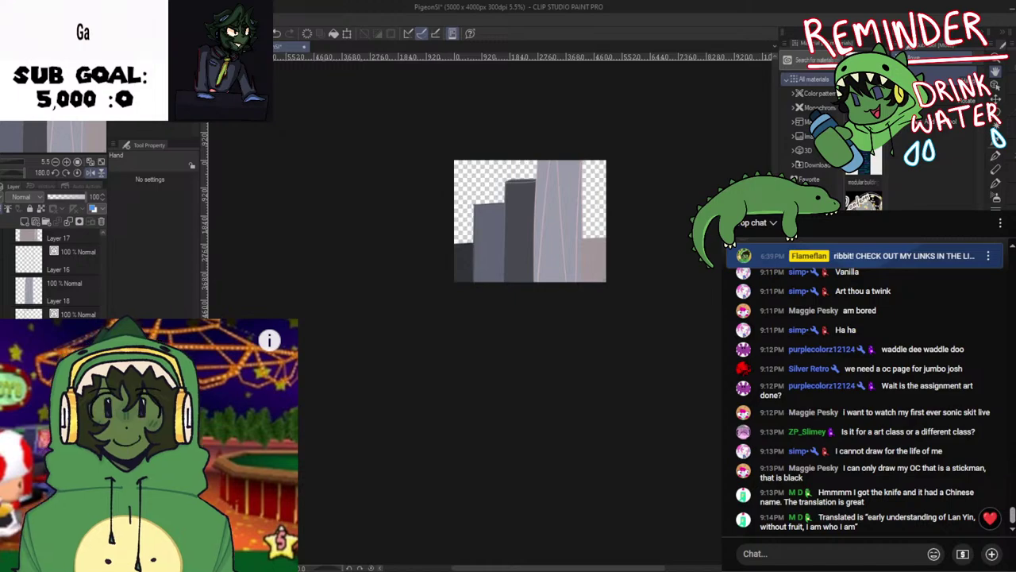
scroll(474, 224, "up", 3)
left_click_drag(475, 223, 355, 367)
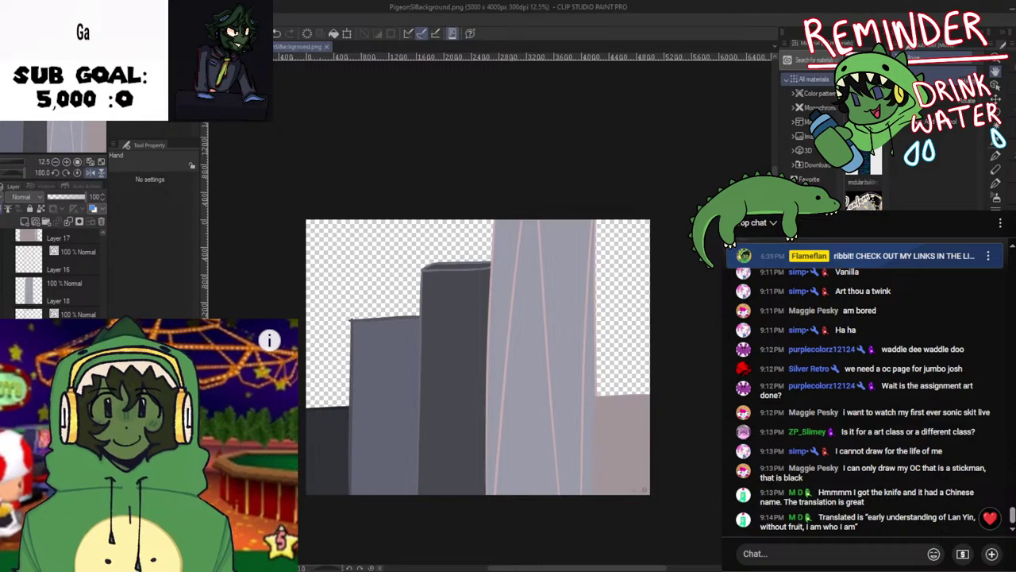
Show the sky again behind the buildings
scroll(56, 274, "down", 3)
left_click(2, 311)
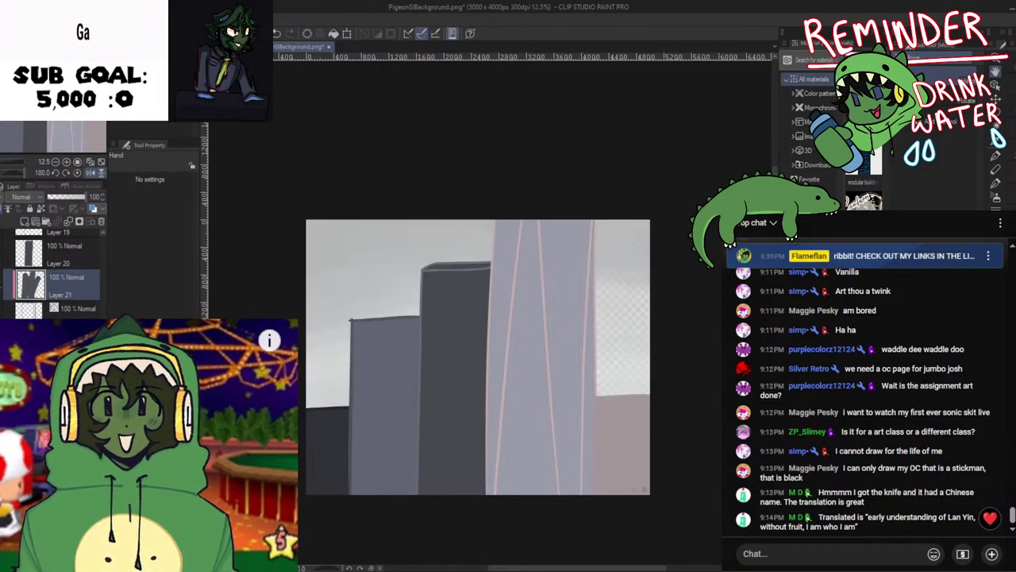
scroll(55, 274, "up", 6)
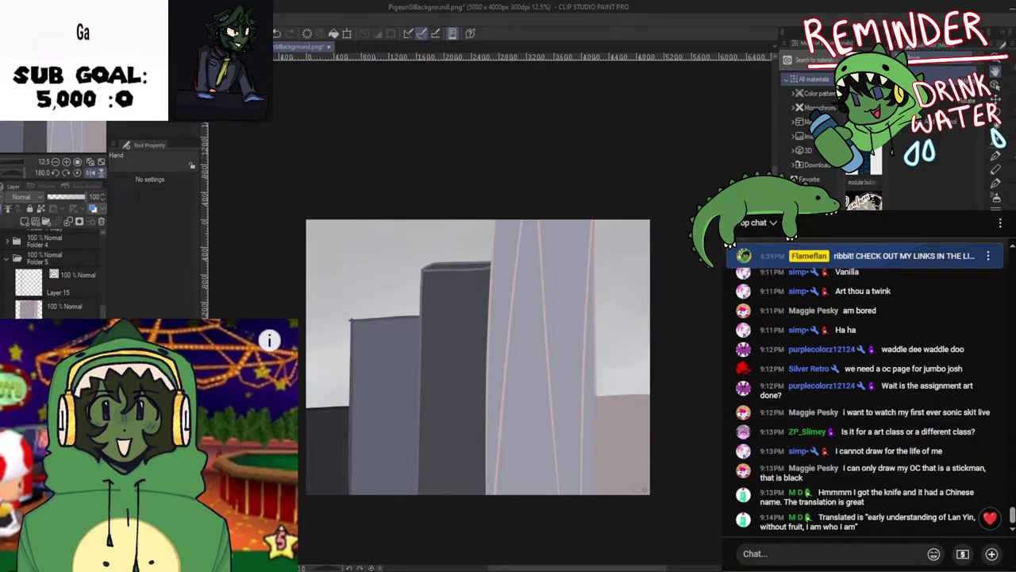
scroll(55, 270, "down", 1)
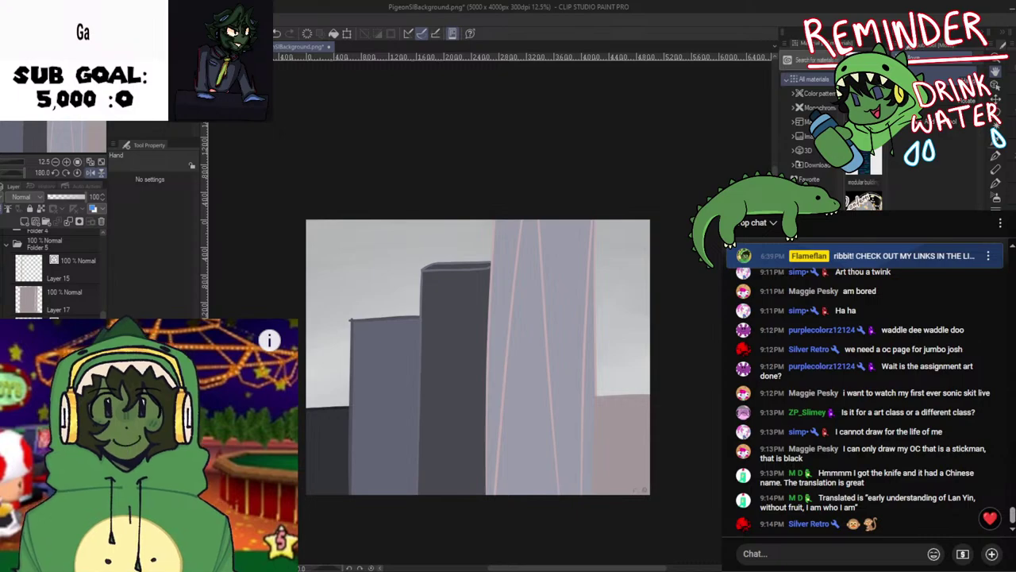
Hide the building layers in Folder 5 and look over the cloudy sky on its own
left_click(2, 244)
scroll(3, 301, "down", 1)
scroll(3, 310, "down", 1)
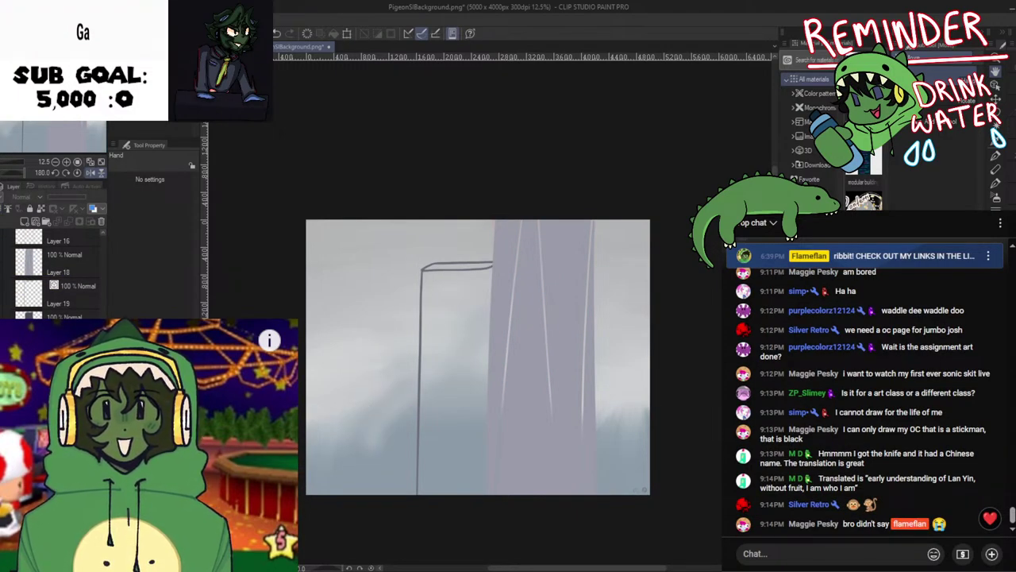
scroll(4, 302, "up", 3)
left_click(3, 233)
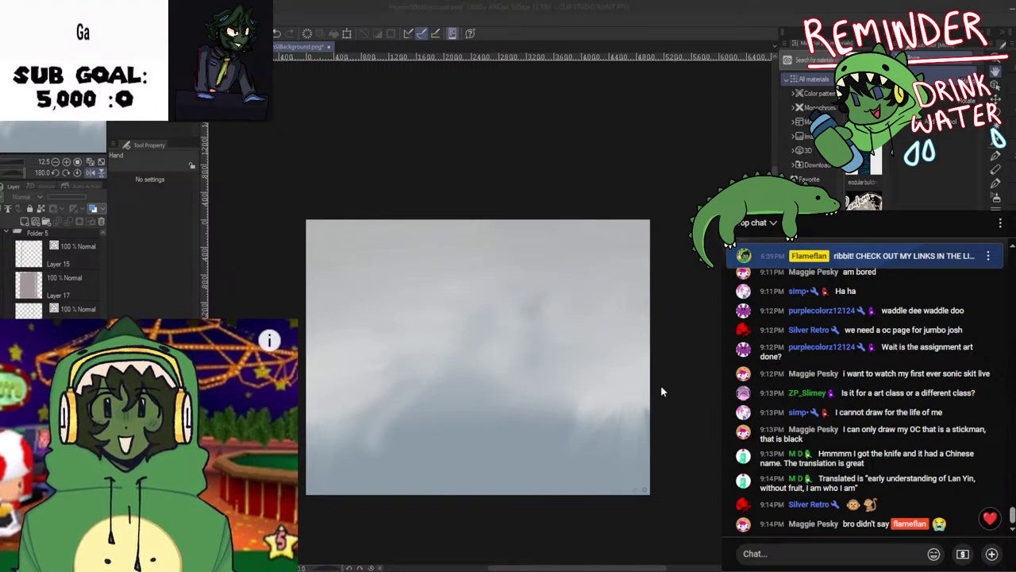
left_click(673, 441)
scroll(651, 441, "down", 2)
left_click_drag(651, 443, 621, 416)
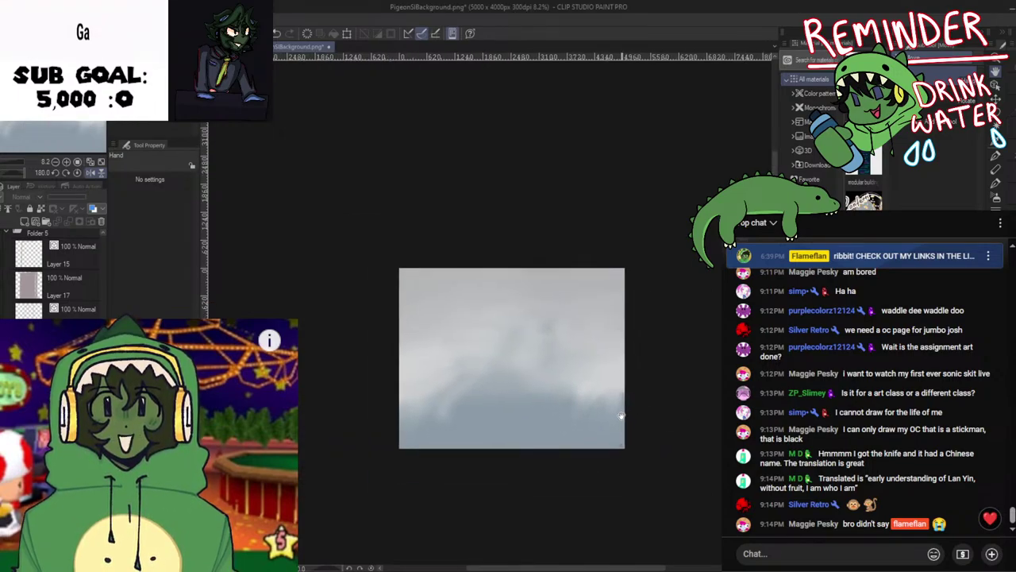
scroll(621, 416, "up", 1)
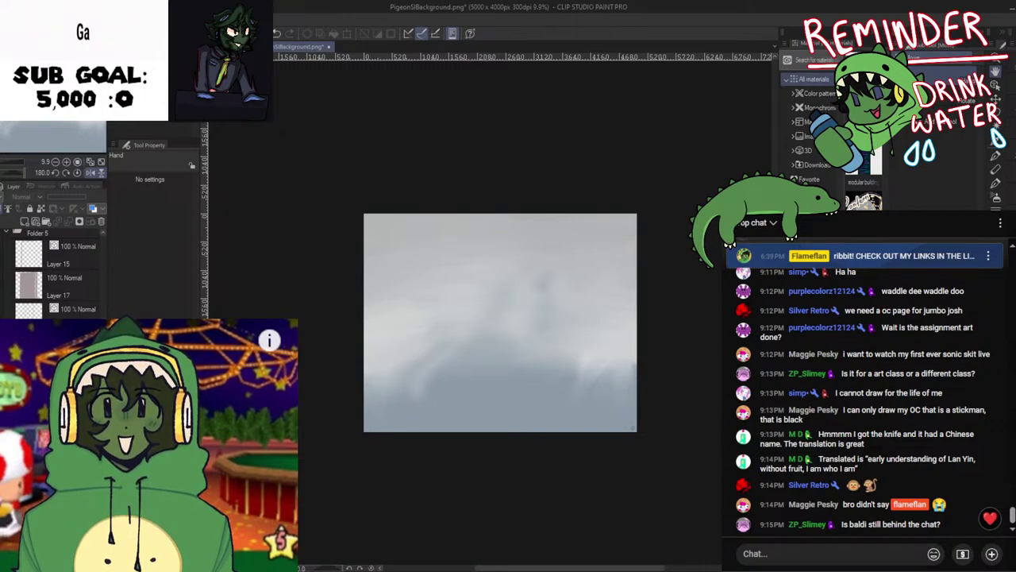
left_click_drag(869, 389, 656, 389)
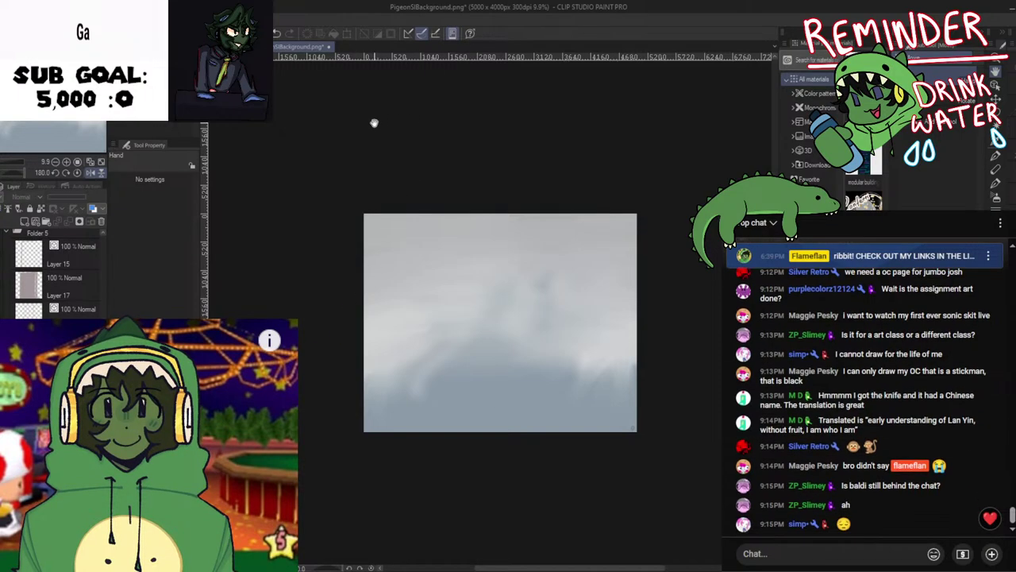
Reopen the layered PigeonSI illustration alongside the background file
scroll(52, 274, "down", 8)
left_click(56, 357)
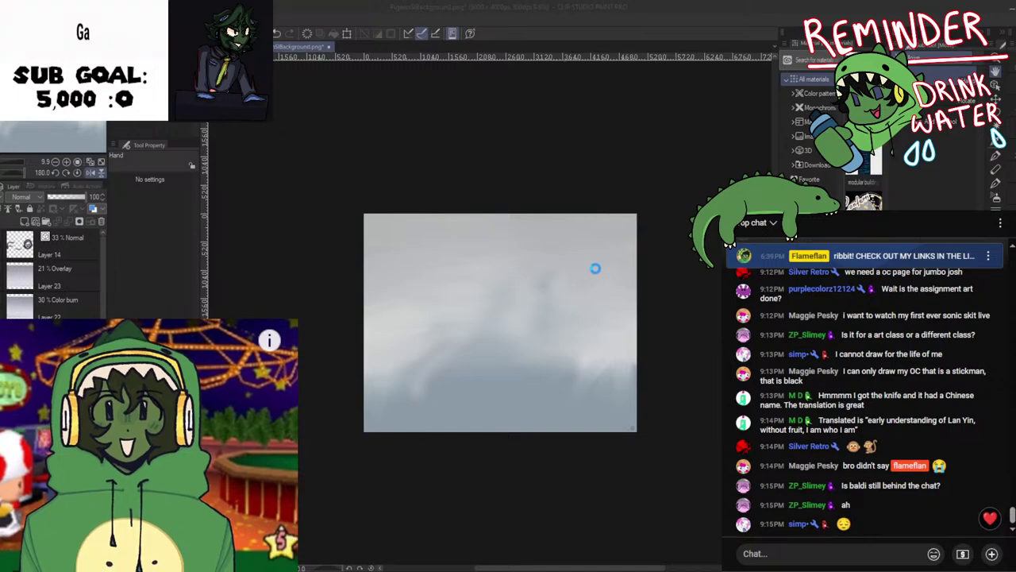
left_click(328, 49)
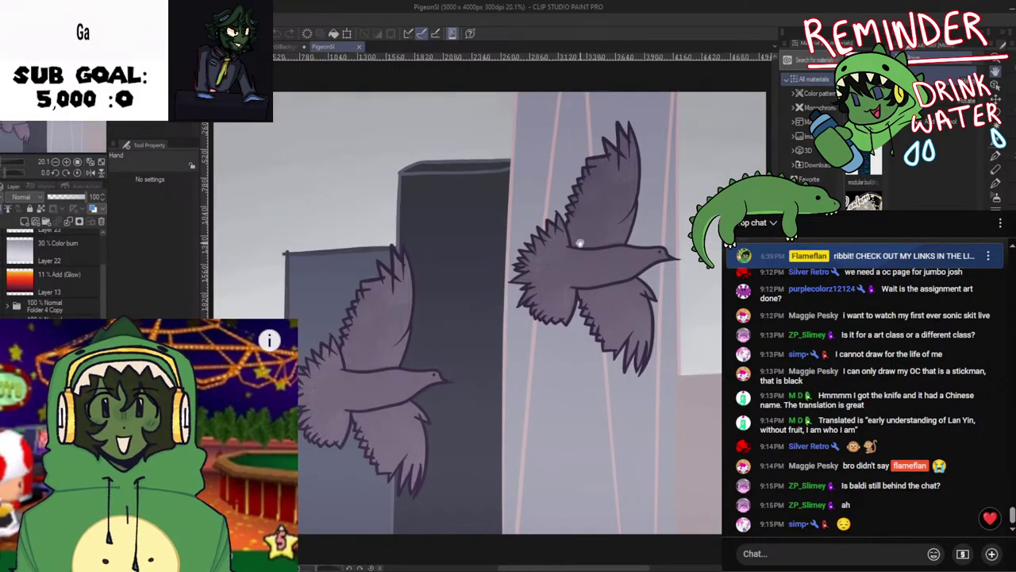
Hide the building layers of Folder 5 in PigeonSI, keeping the two pigeons over the cloudy sky
scroll(52, 274, "up", 10)
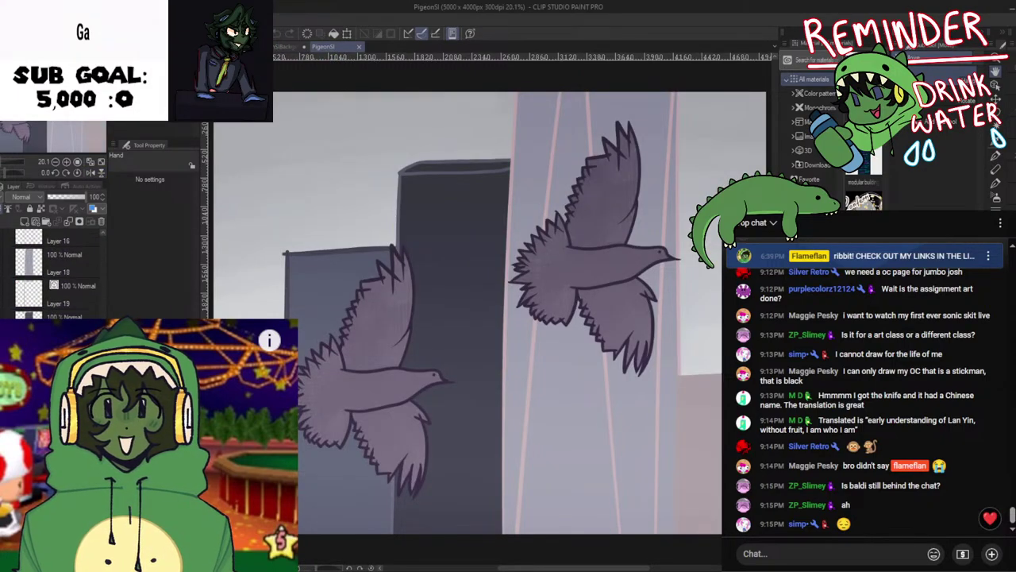
left_click(0, 301)
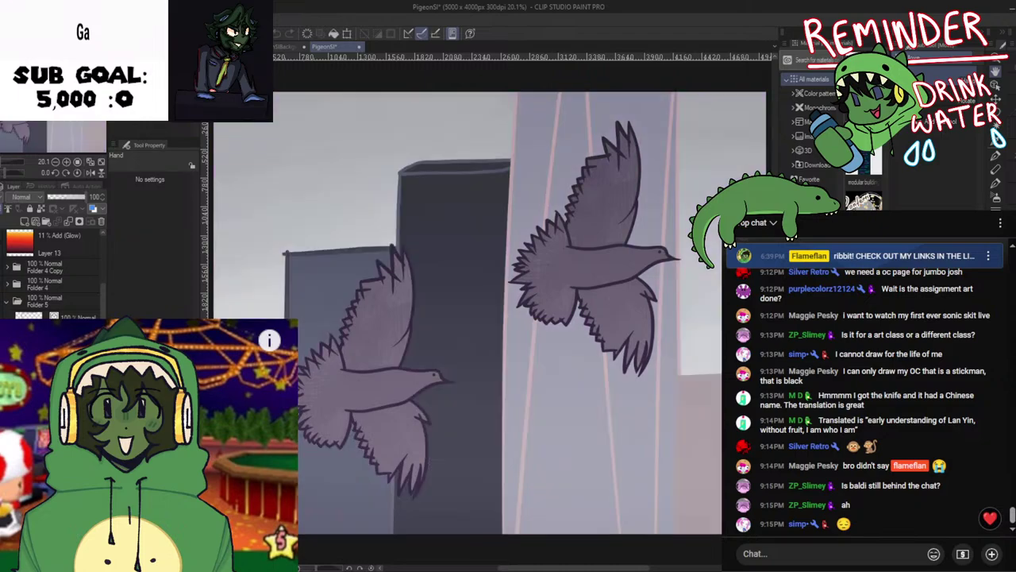
scroll(51, 274, "down", 3)
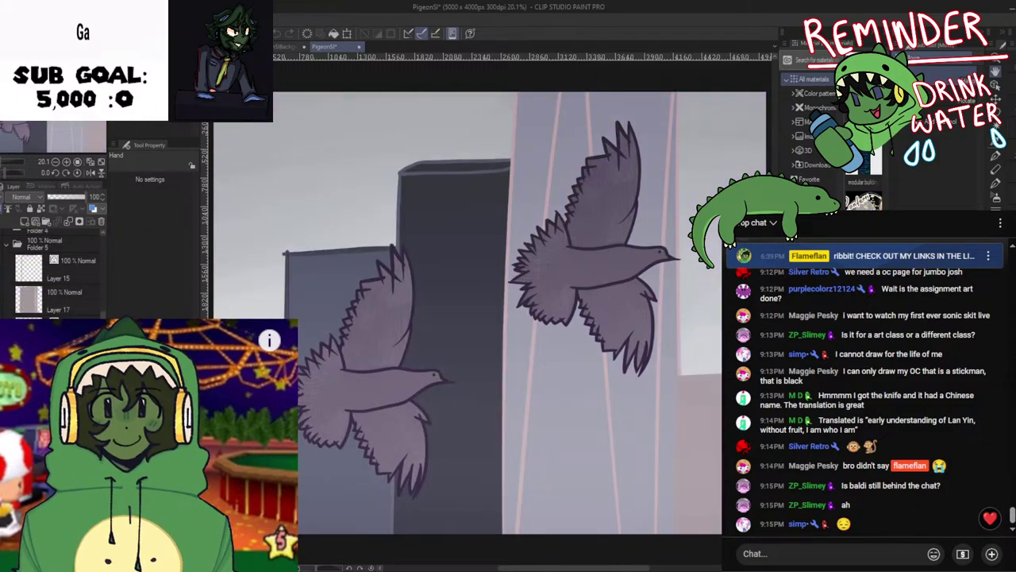
left_click(1, 244)
scroll(52, 274, "down", 3)
left_click(0, 342)
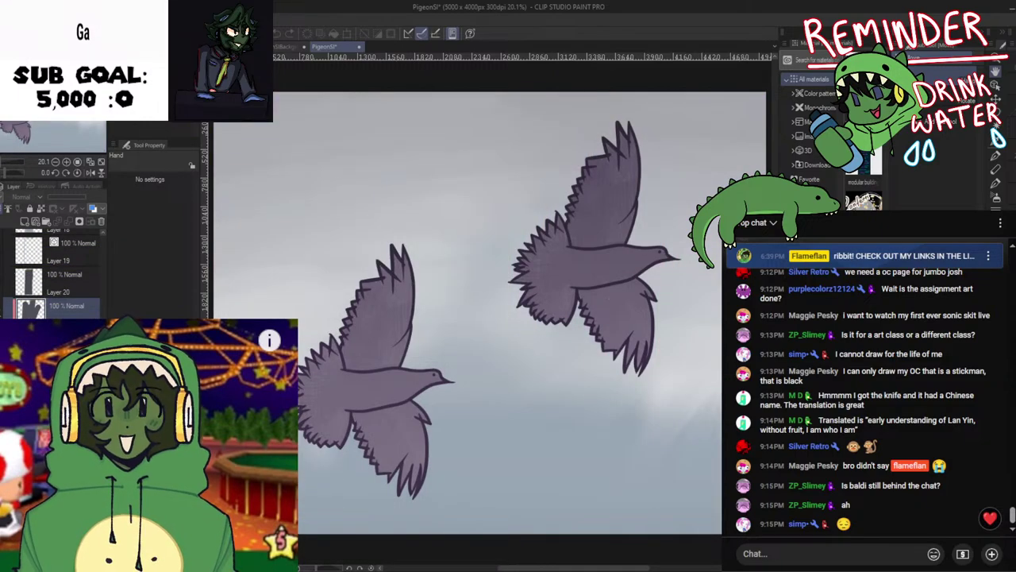
left_click(56, 341)
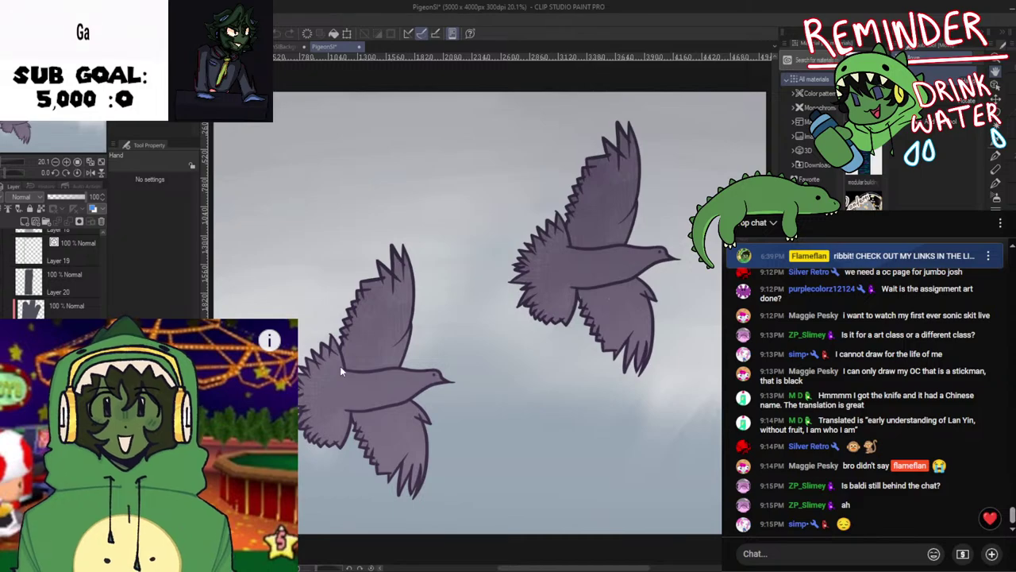
Switch to the modified PigeonSIBackground.png document and close it without saving
key("ctrl+Tab")
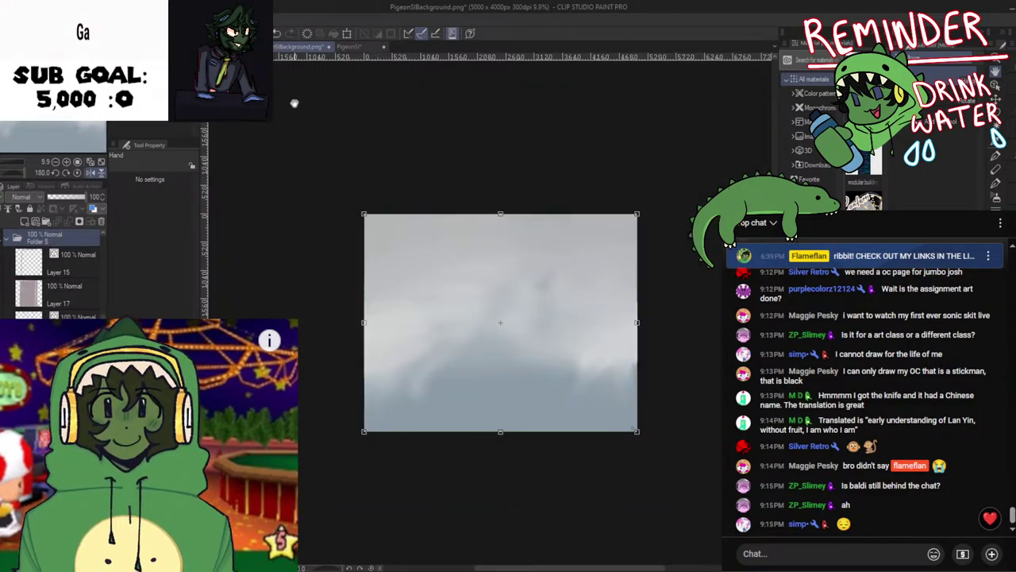
left_click(329, 47)
key("ctrl+Tab")
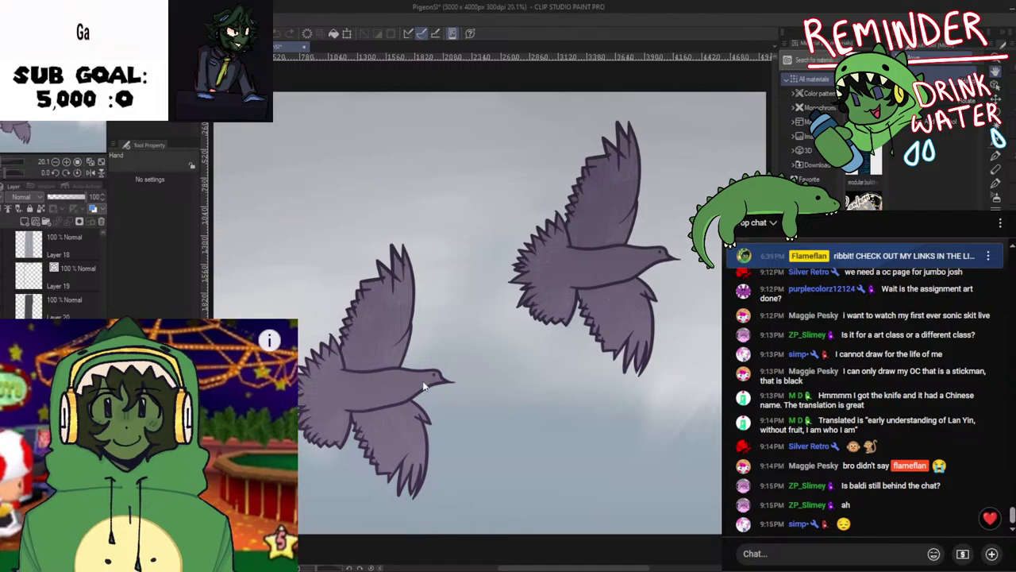
Open the exported PigeonSIBackground.png and copy its flattened buildings layer into PigeonSI behind the pigeons
key("ctrl+Tab")
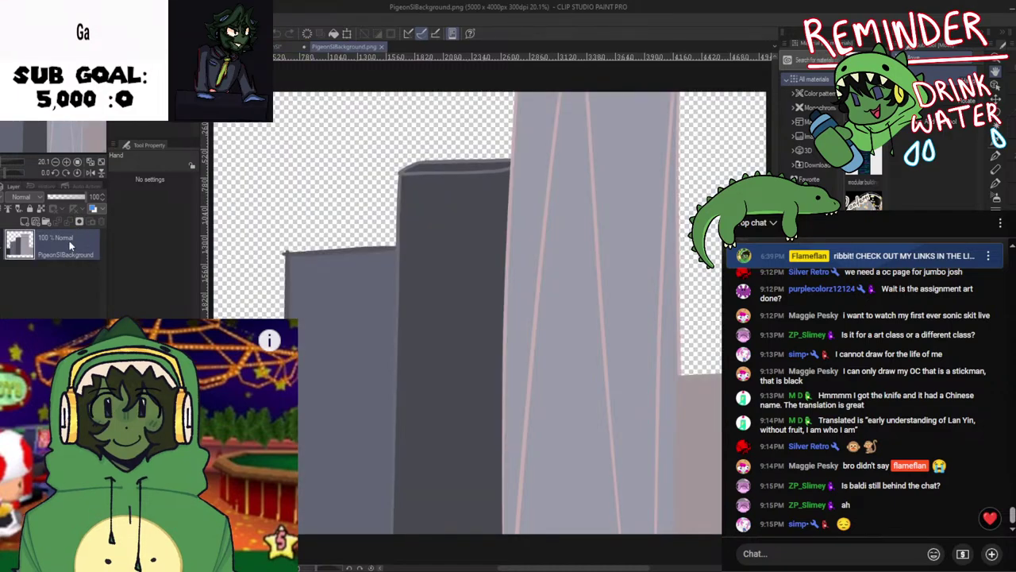
left_click(289, 48)
left_click(3, 318)
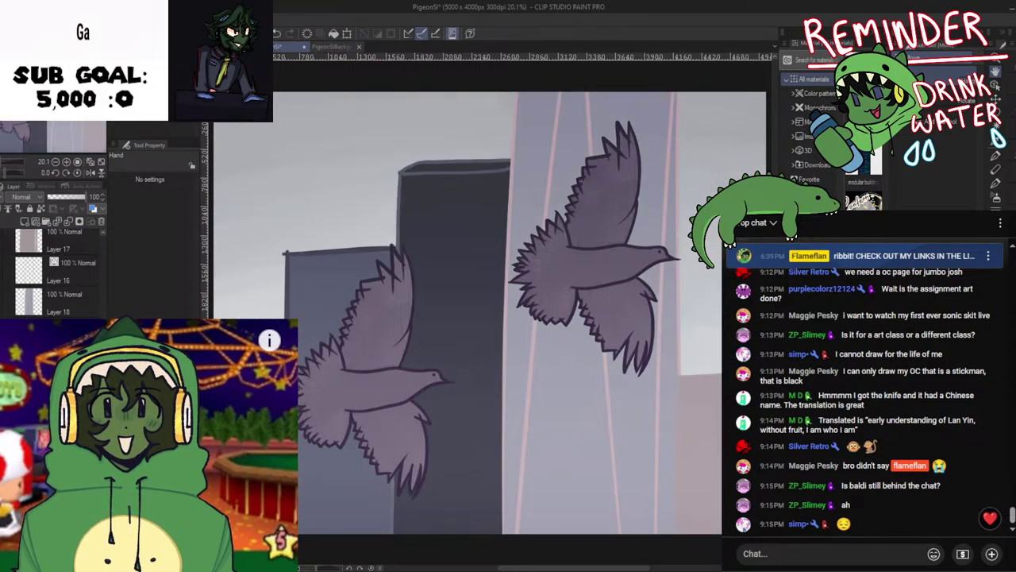
Apply a soft blur to the flattened buildings layer behind the two pigeons
scroll(469, 444, "down", 3)
scroll(470, 444, "up", 2)
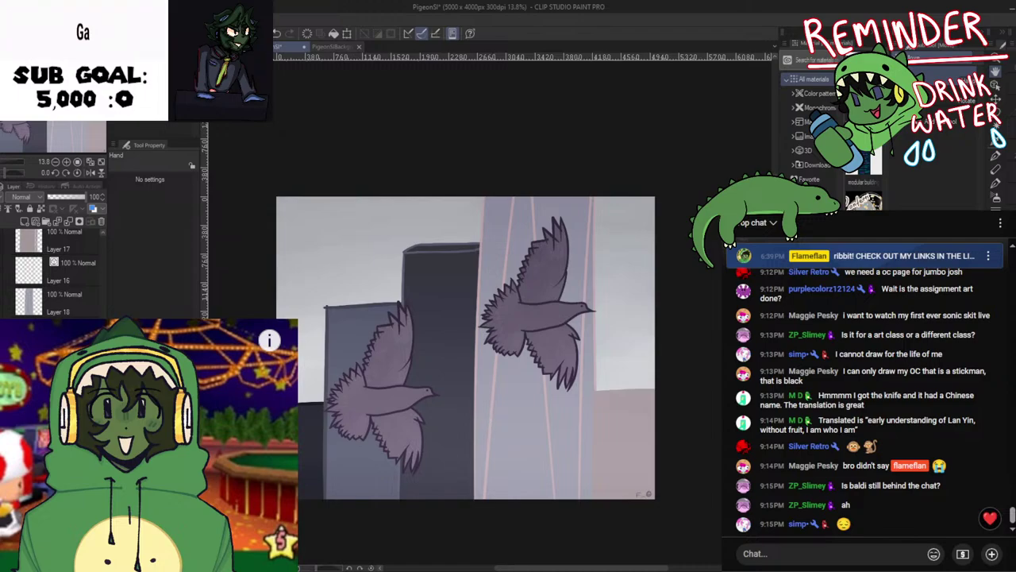
left_click(307, 60)
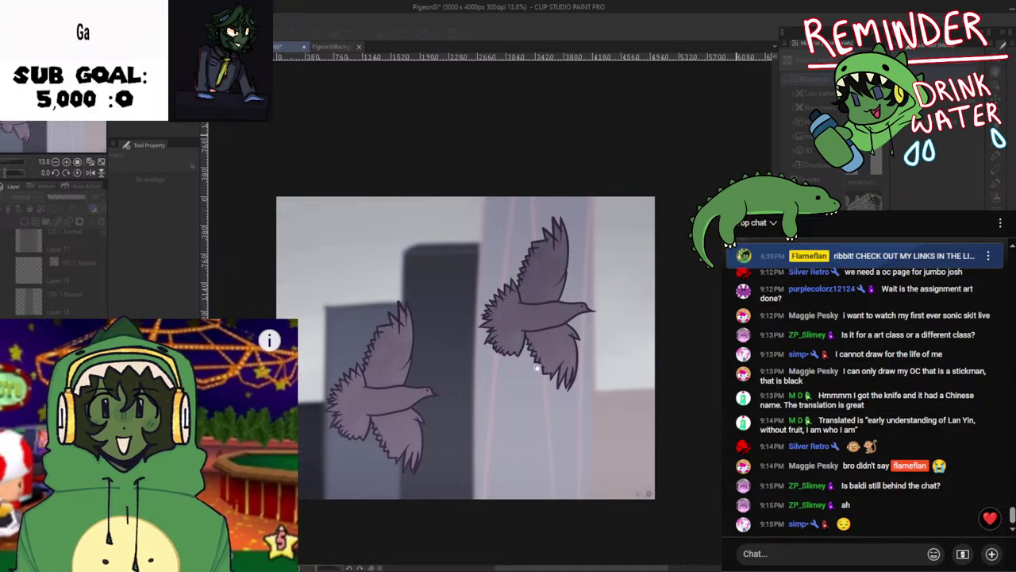
Look over the pigeons against the blurred buildings and save the PigeonSI file
scroll(525, 329, "down", 4)
scroll(526, 328, "up", 2)
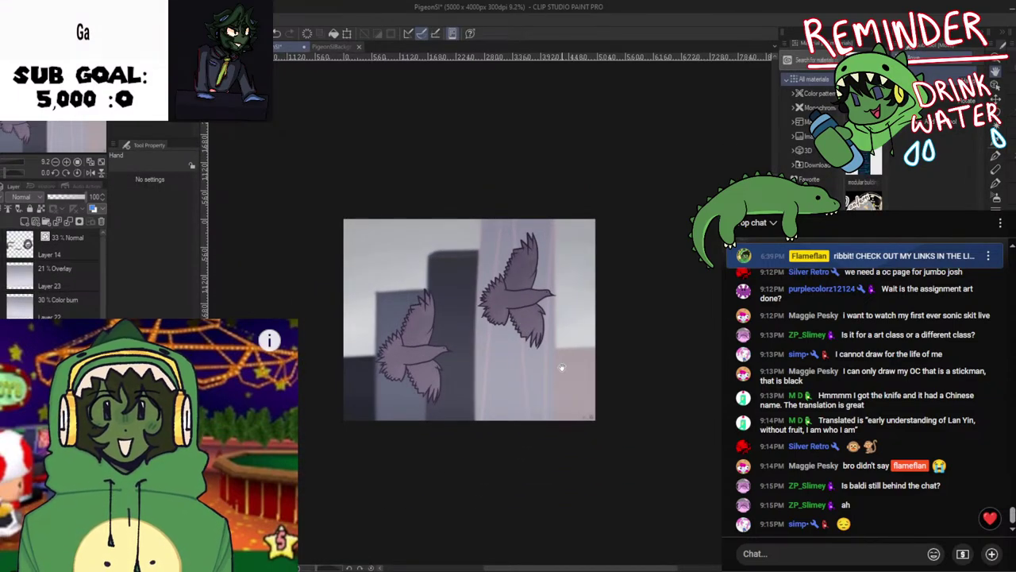
left_click_drag(562, 368, 563, 357)
scroll(516, 358, "up", 2)
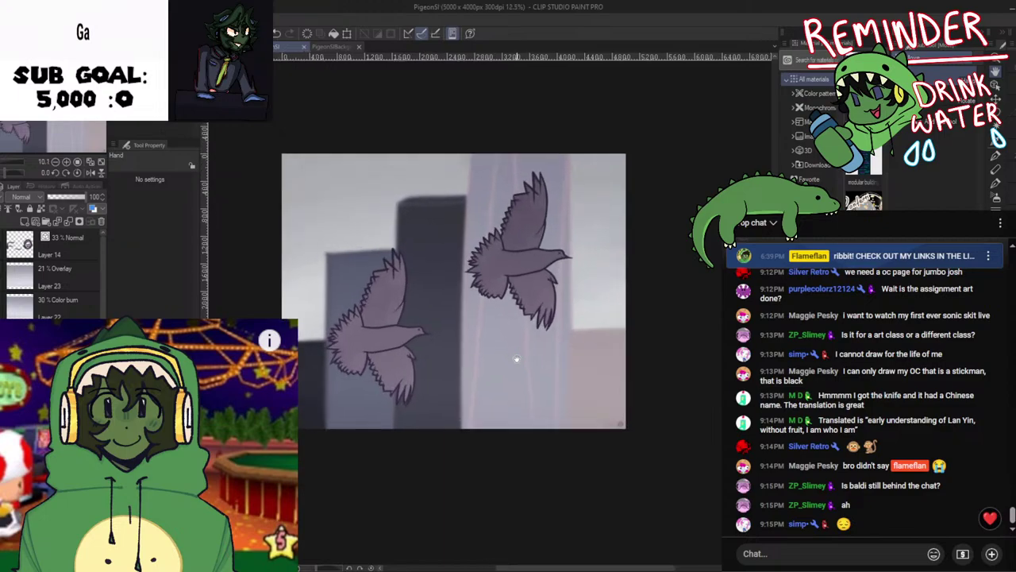
Check the two-pigeon illustration at several magnifications and save it as PigeonSI.jpg
scroll(515, 359, "down", 4)
scroll(514, 360, "down", 1)
scroll(508, 365, "up", 3)
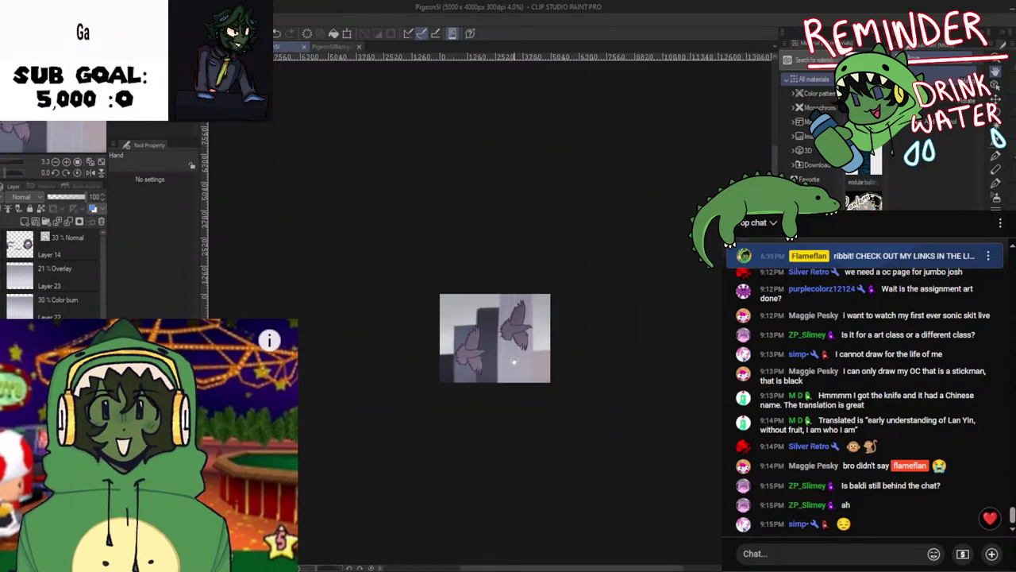
scroll(508, 367, "up", 1)
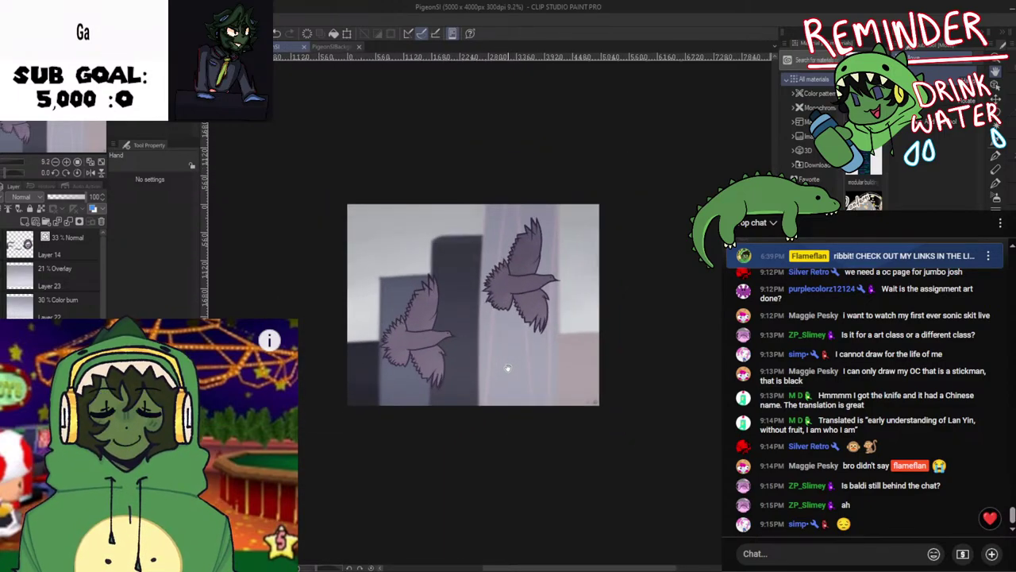
scroll(508, 368, "up", 1)
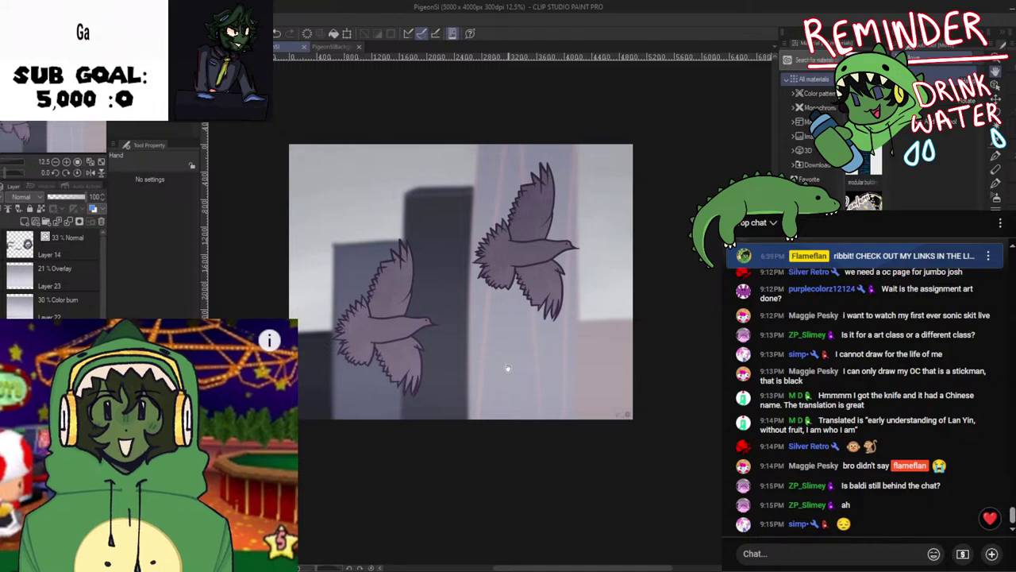
scroll(508, 368, "up", 1)
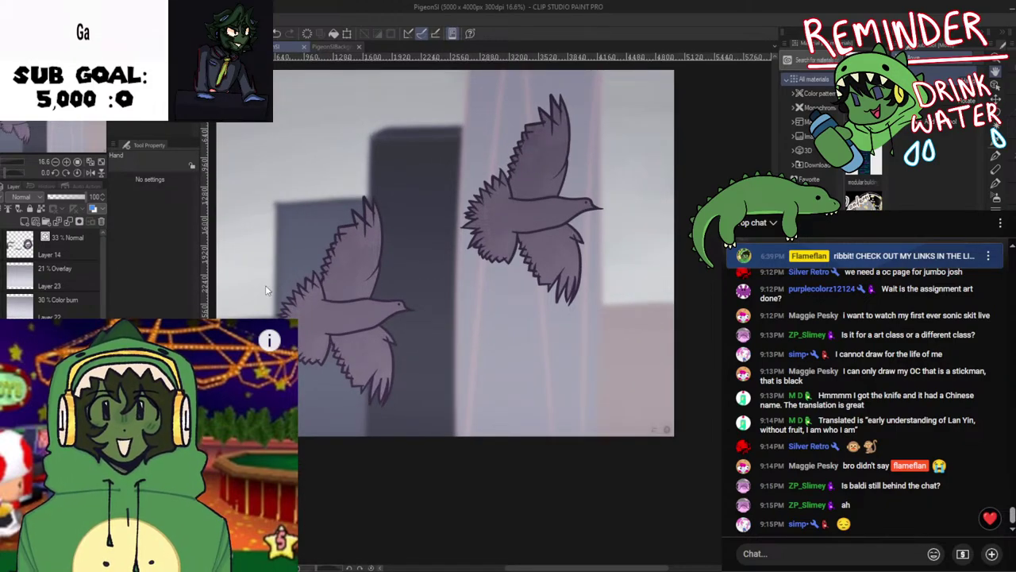
key("alt+Tab")
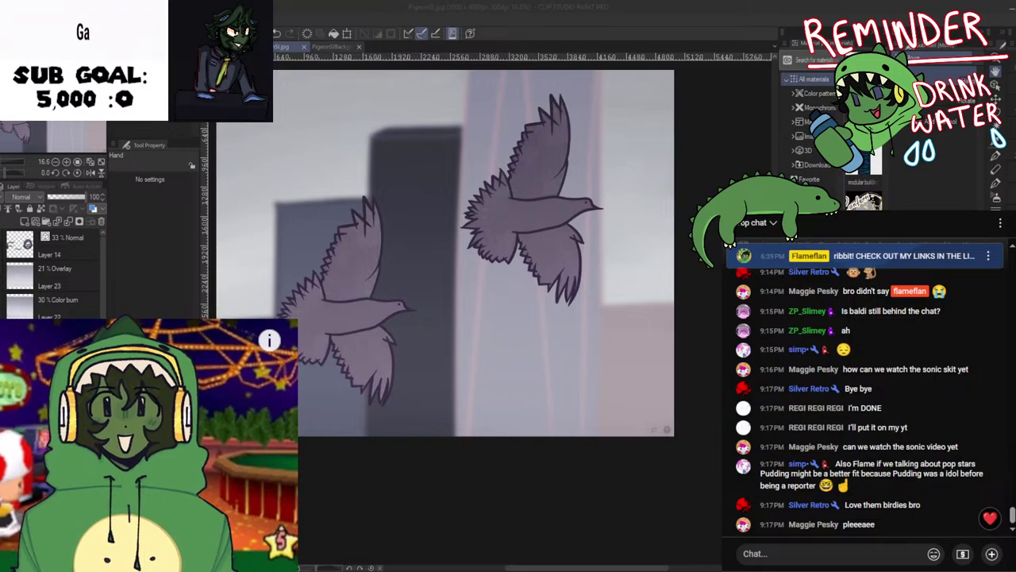
Open DesertSI.png and look over the camel and fox scene
left_click(424, 240)
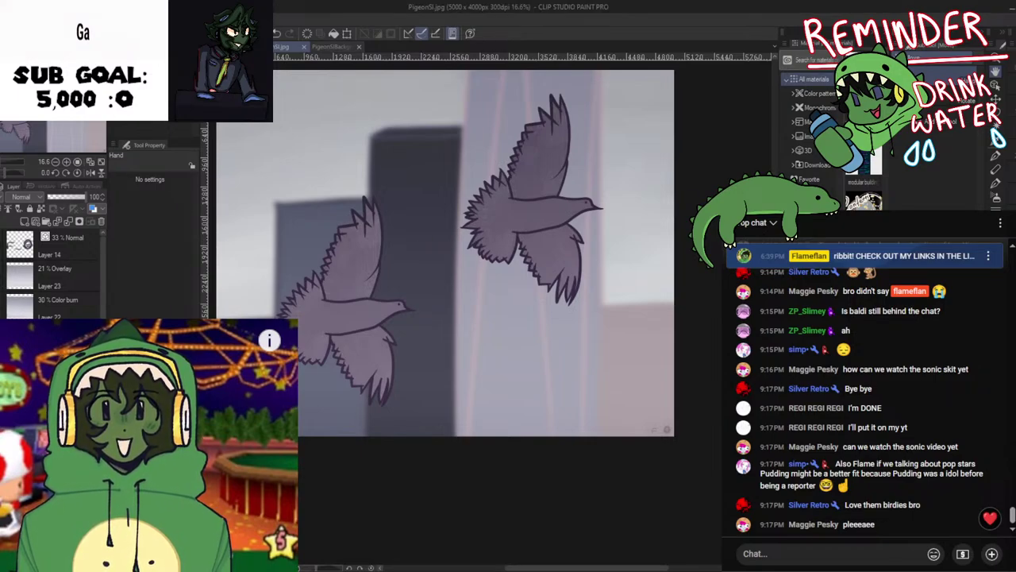
left_click(389, 191)
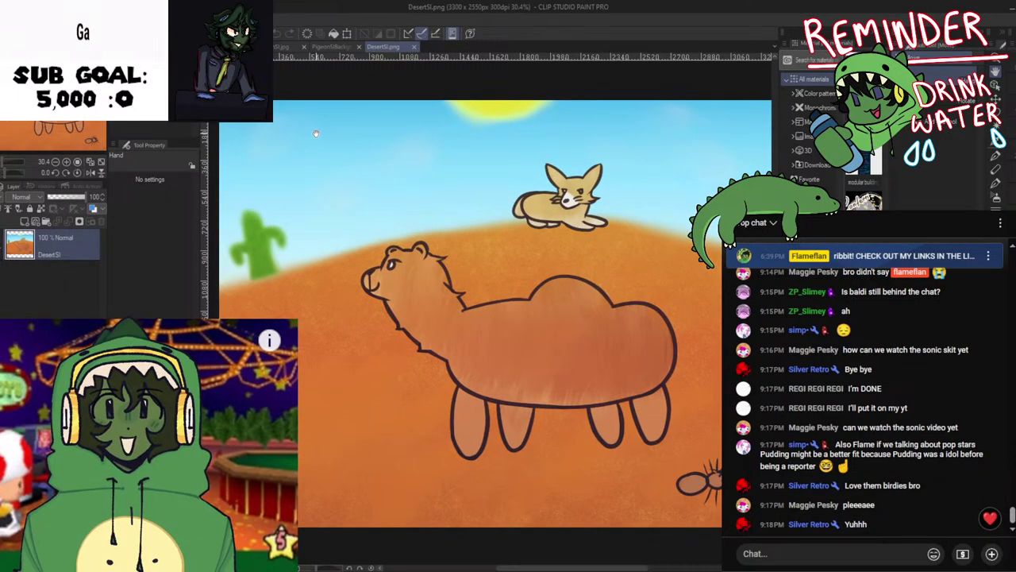
left_click_drag(316, 134, 342, 140)
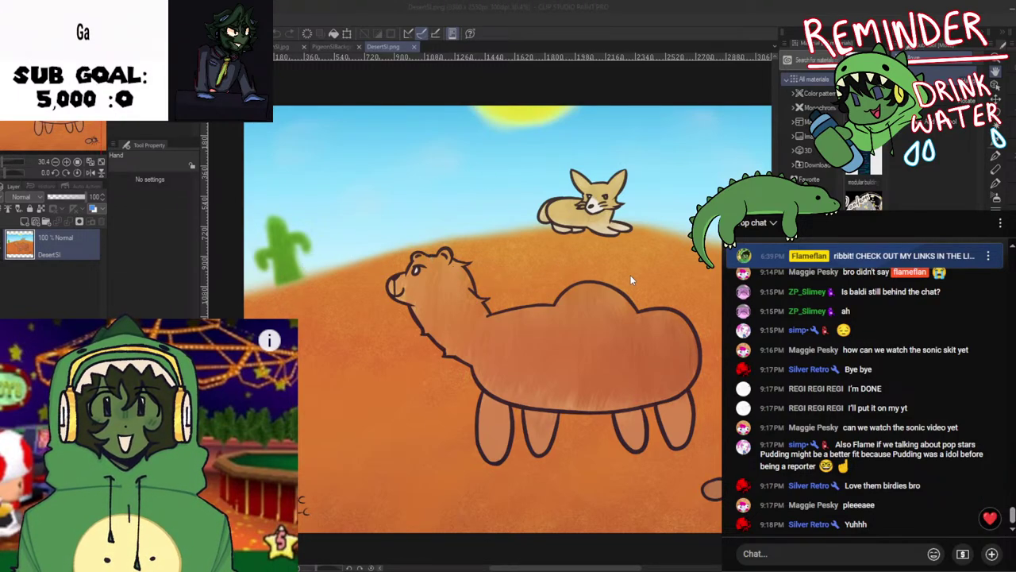
View UnderwaterSI.png and GrasslandSI.png one after the other, closing both along with DesertSI.png
double_click(422, 267)
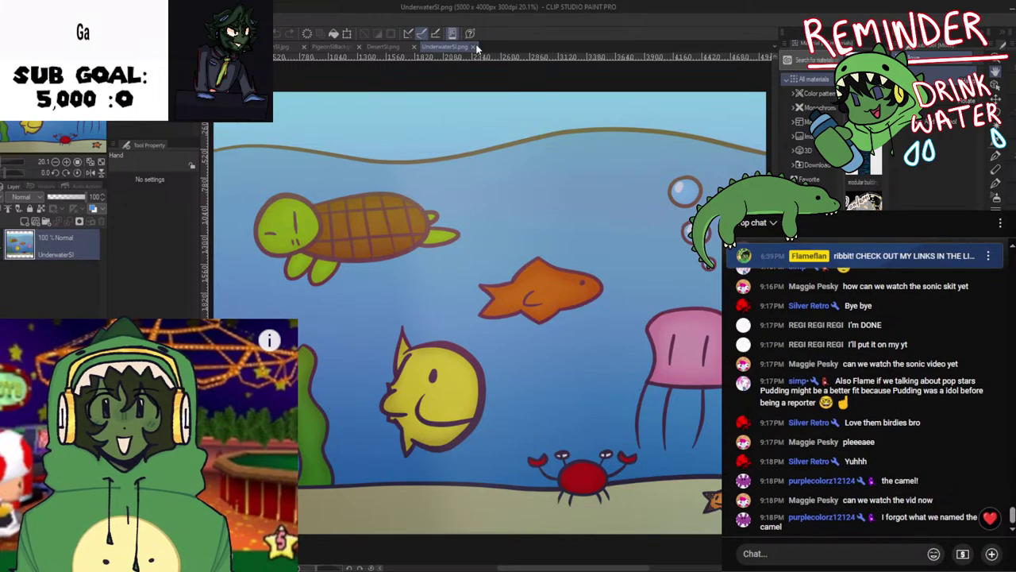
left_click(386, 49)
left_click(412, 47)
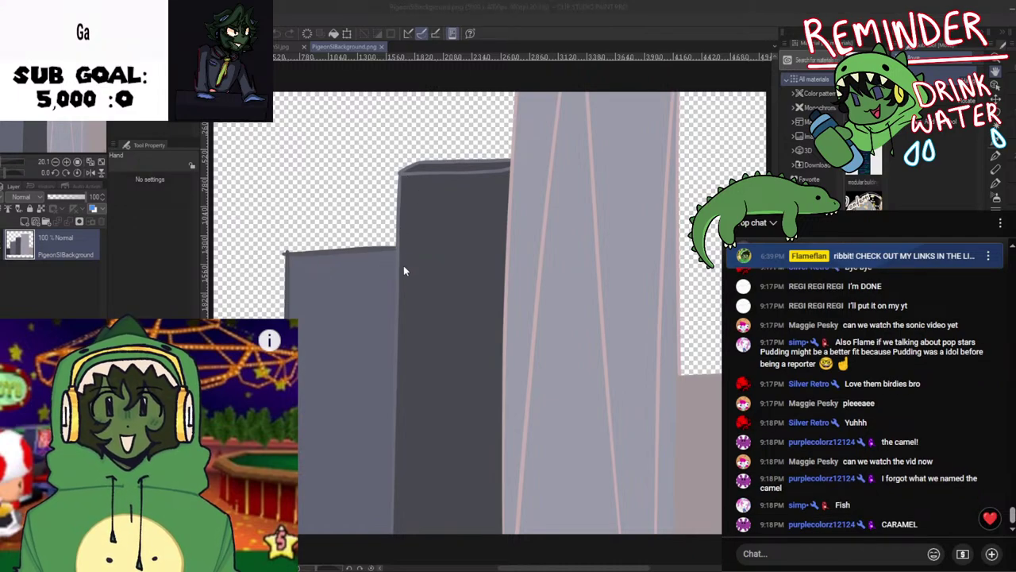
double_click(444, 261)
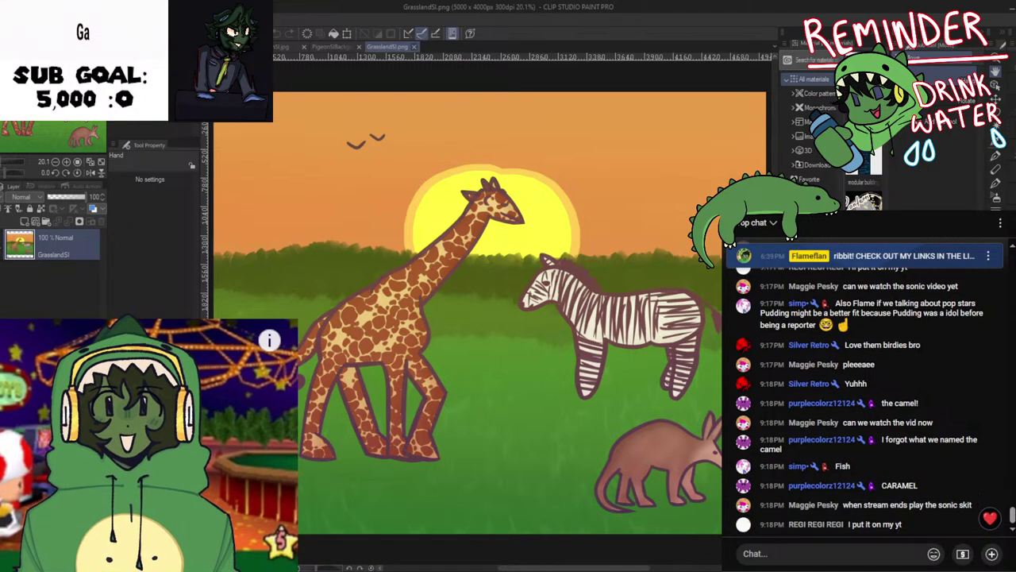
left_click(413, 46)
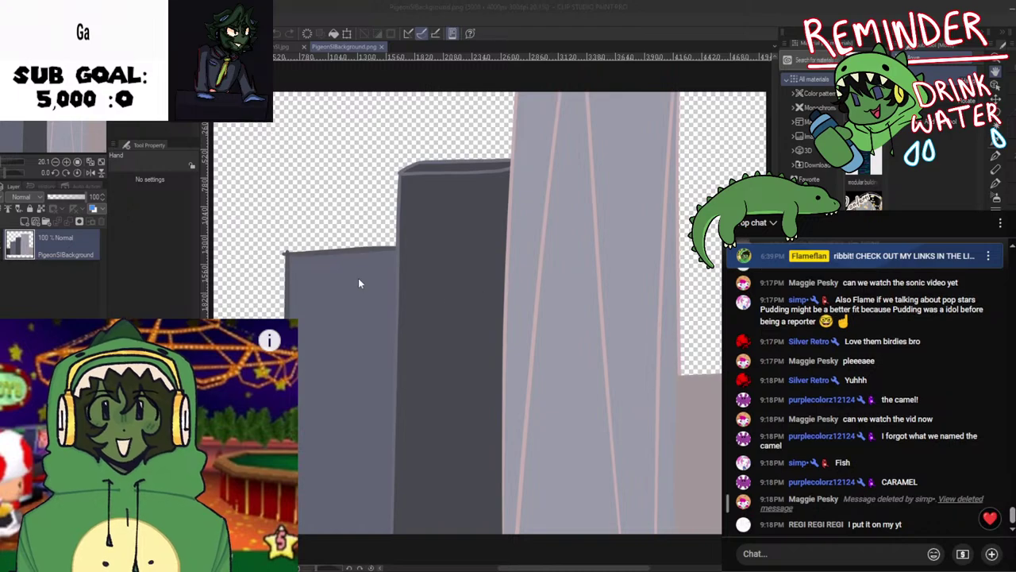
Open DesertSIv2.jpg and examine the redrawn camel within the whole desert scene
double_click(444, 275)
mouse_move(450, 269)
left_mouse_down()
mouse_move(460, 265)
mouse_move(450, 265)
left_mouse_up()
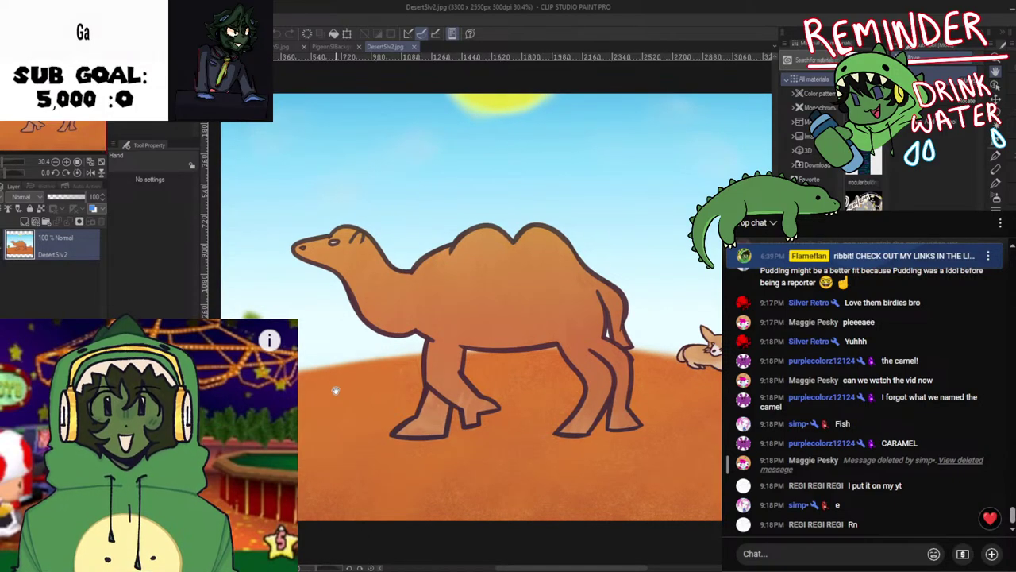
scroll(347, 378, "up", 2)
scroll(512, 362, "down", 4)
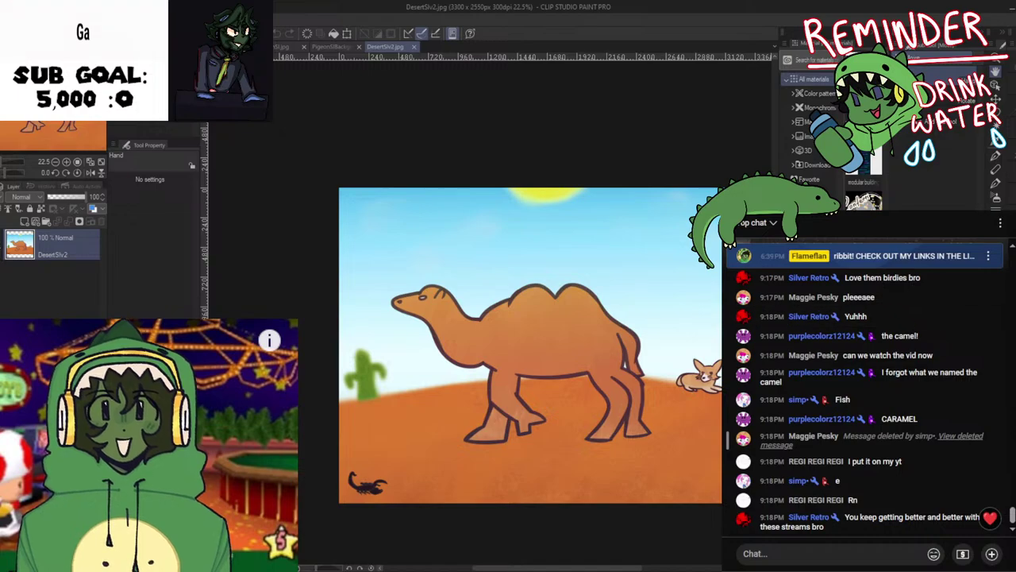
scroll(503, 255, "up", 1)
left_click_drag(503, 257, 443, 219)
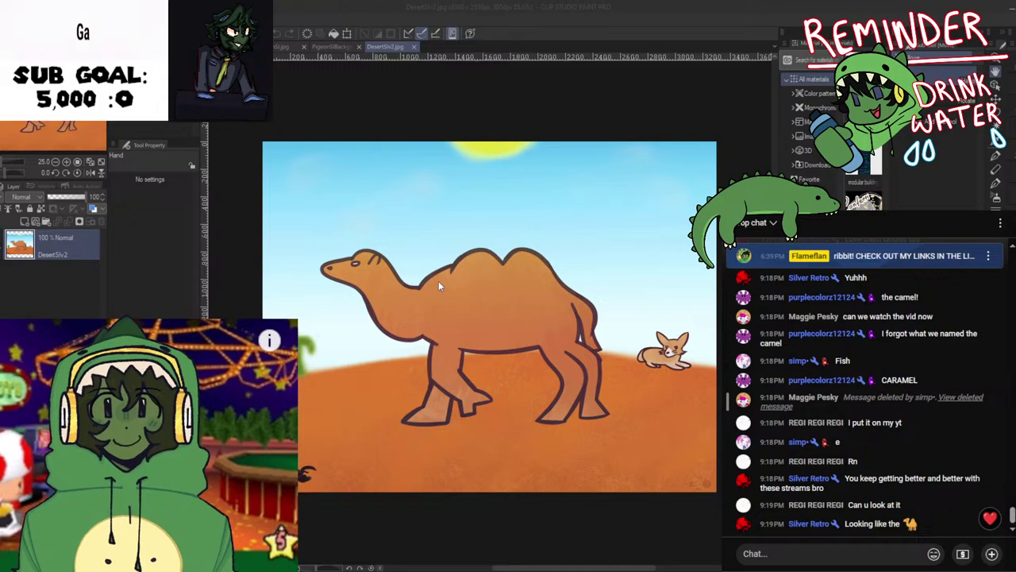
View the penguin scene in ArcticSI.jpg and close it, and open NighttimeSI.jpg to look over the owl
double_click(368, 259)
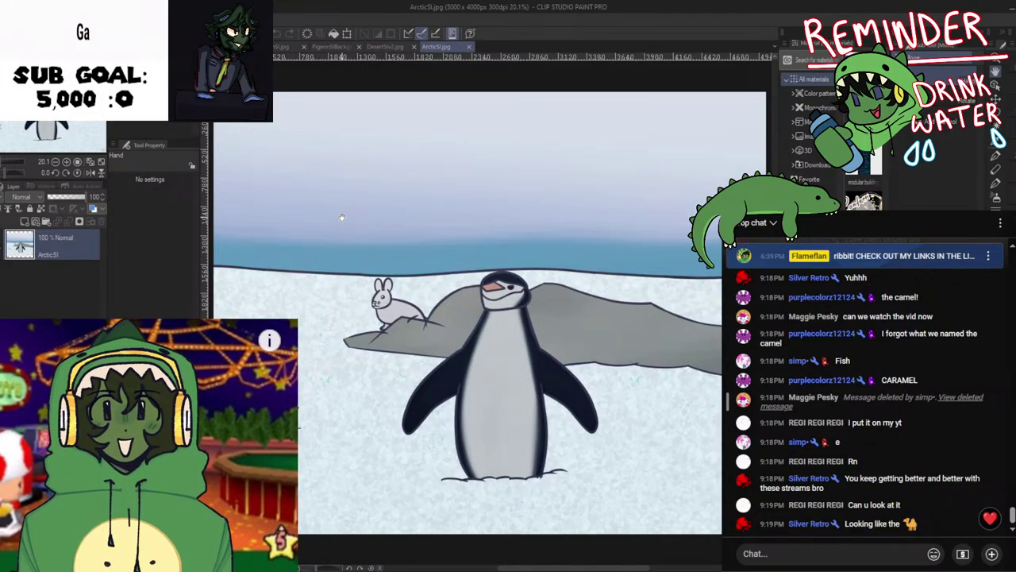
left_click(468, 48)
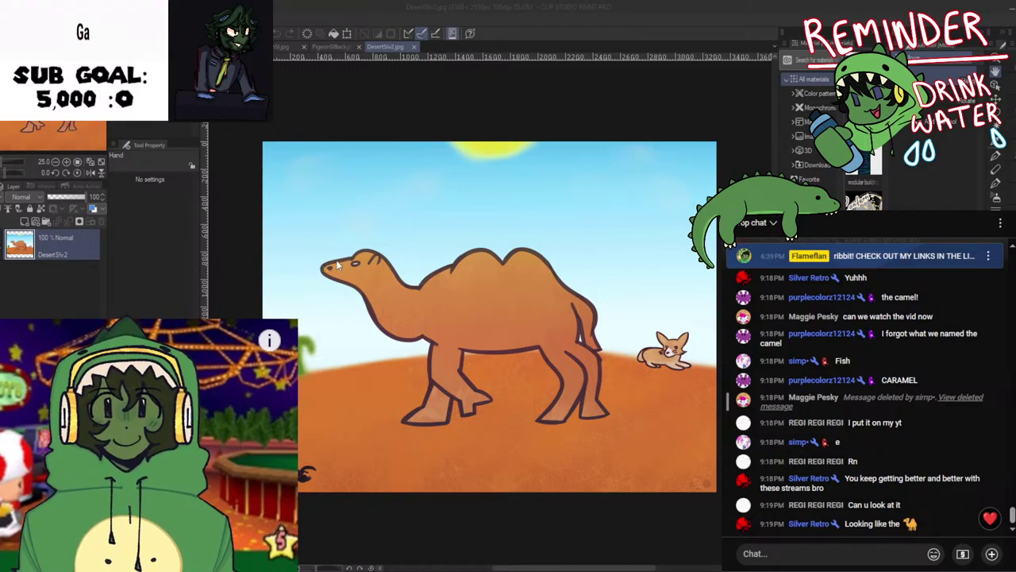
double_click(368, 256)
left_click_drag(382, 271, 392, 268)
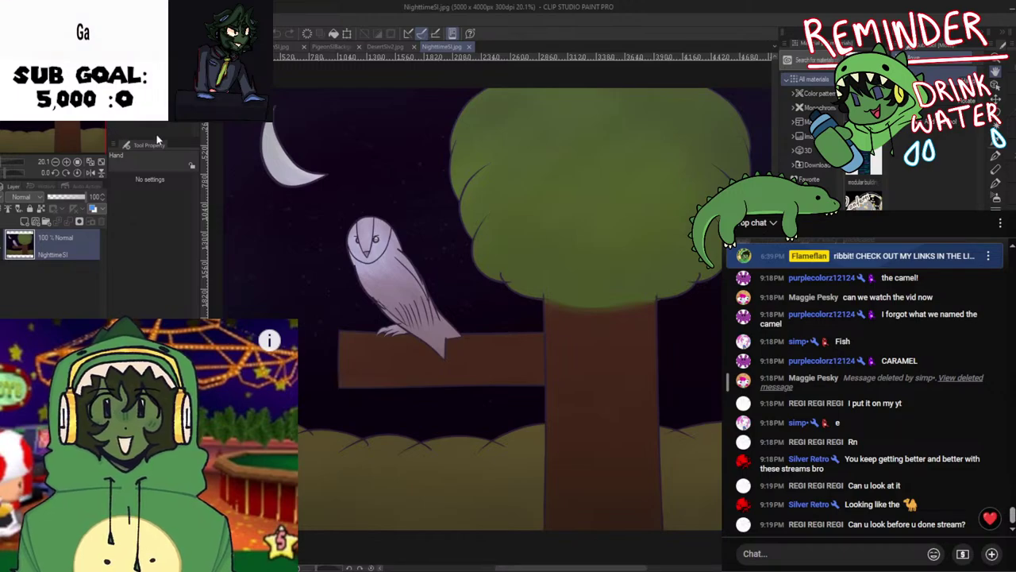
mouse_move(352, 151)
left_mouse_down()
mouse_move(301, 154)
mouse_move(339, 151)
left_mouse_up()
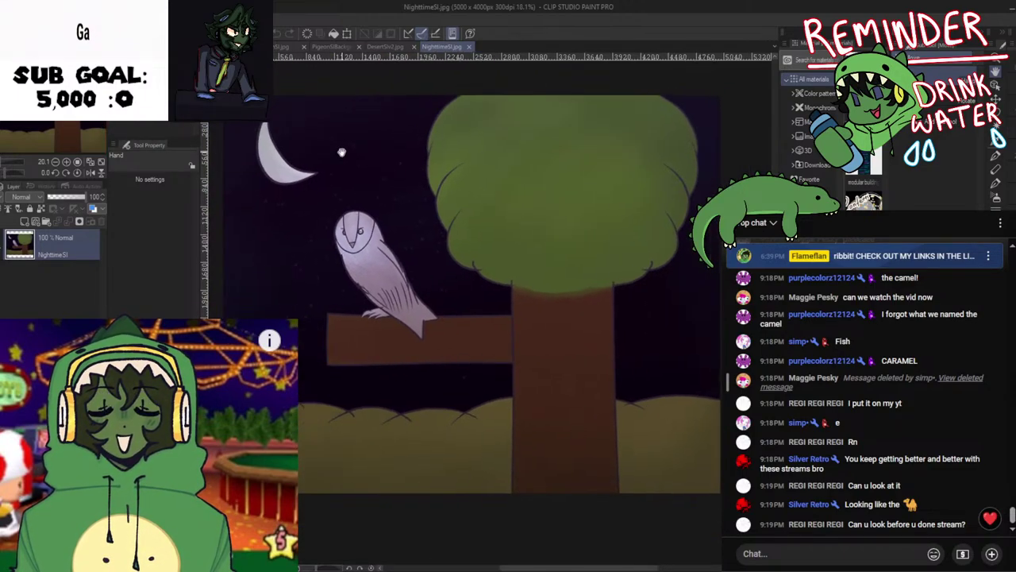
scroll(340, 151, "down", 1)
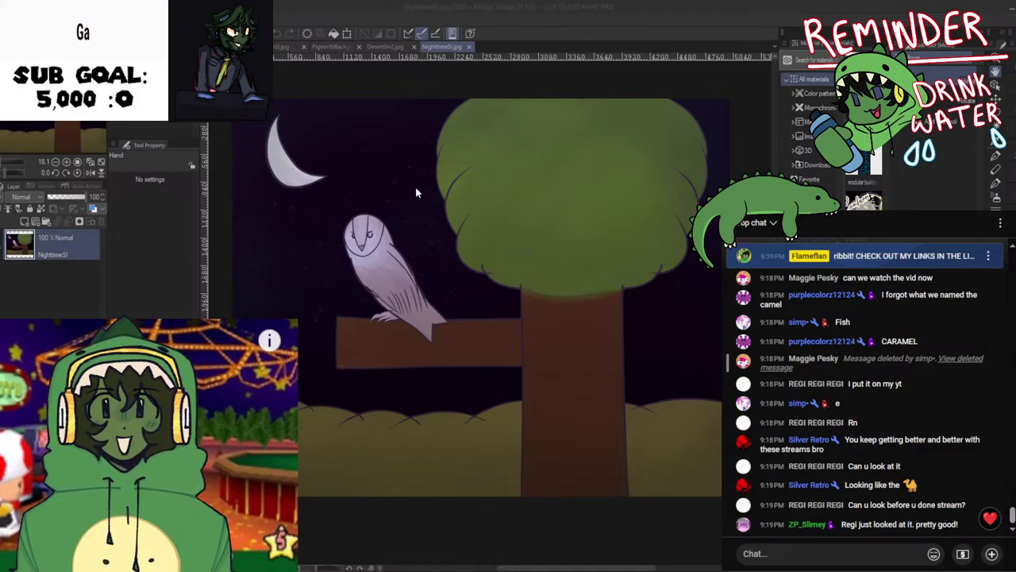
Open RainforestSI.jpg, look over the frog on the tree trunk in the rain, and close it
double_click(371, 264)
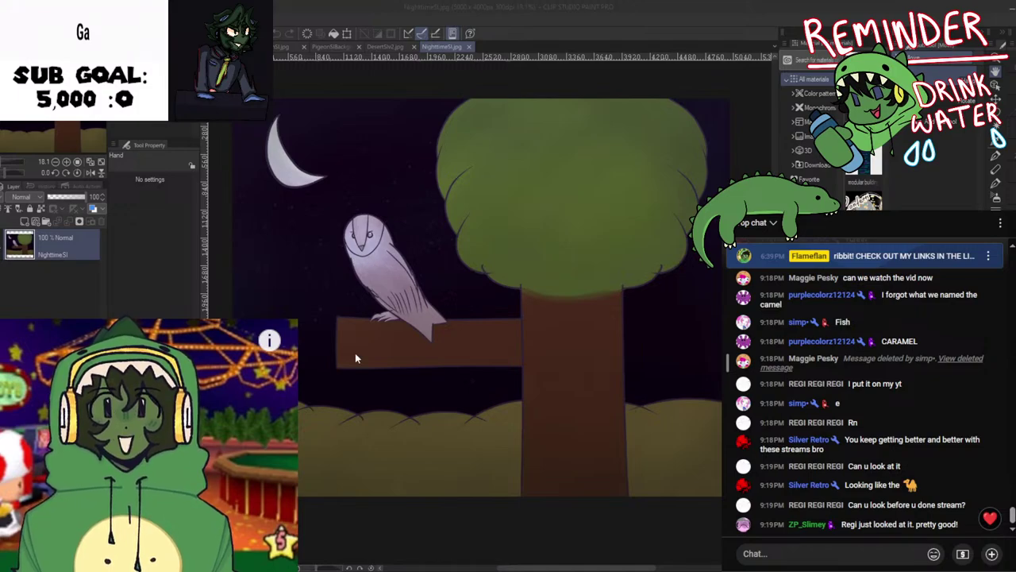
scroll(419, 453, "down", 2)
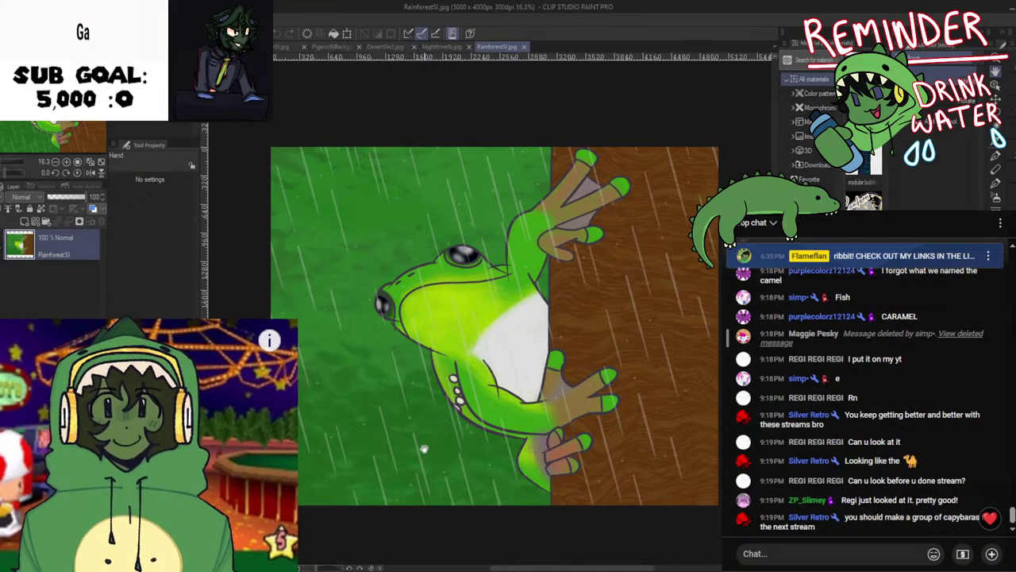
left_click_drag(419, 453, 414, 433)
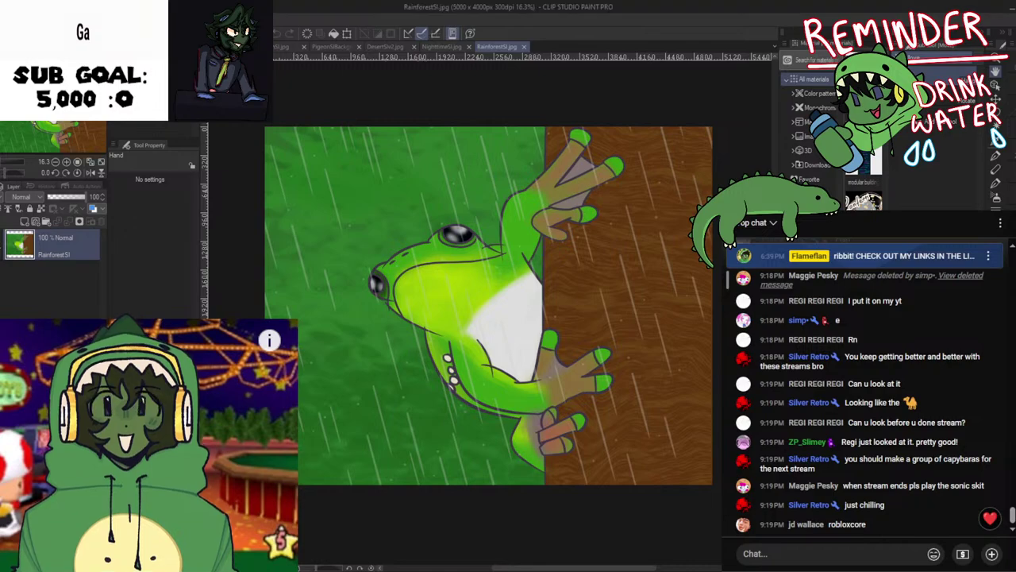
mouse_move(612, 463)
left_mouse_down()
mouse_move(593, 452)
mouse_move(601, 436)
left_mouse_up()
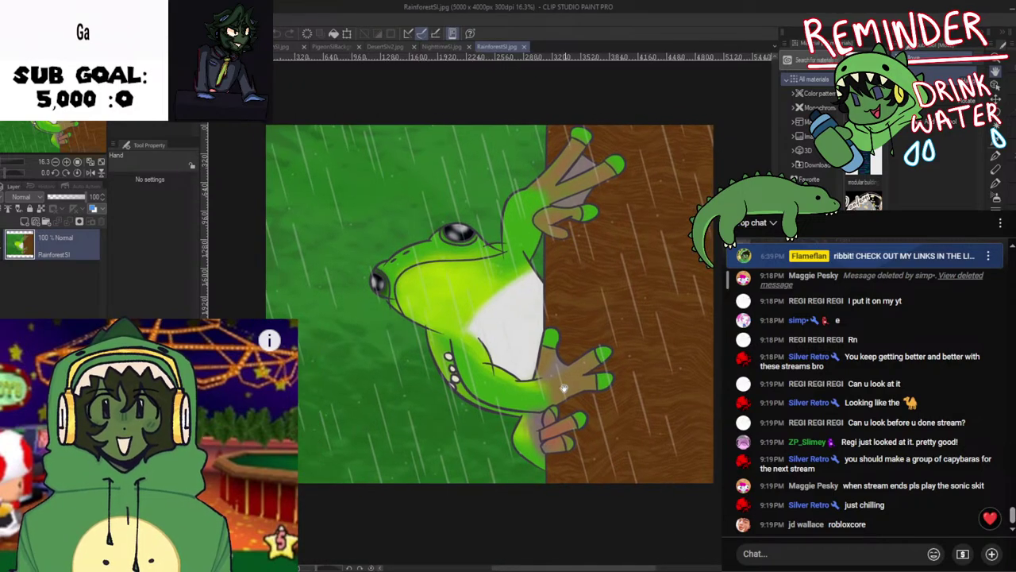
left_click(524, 46)
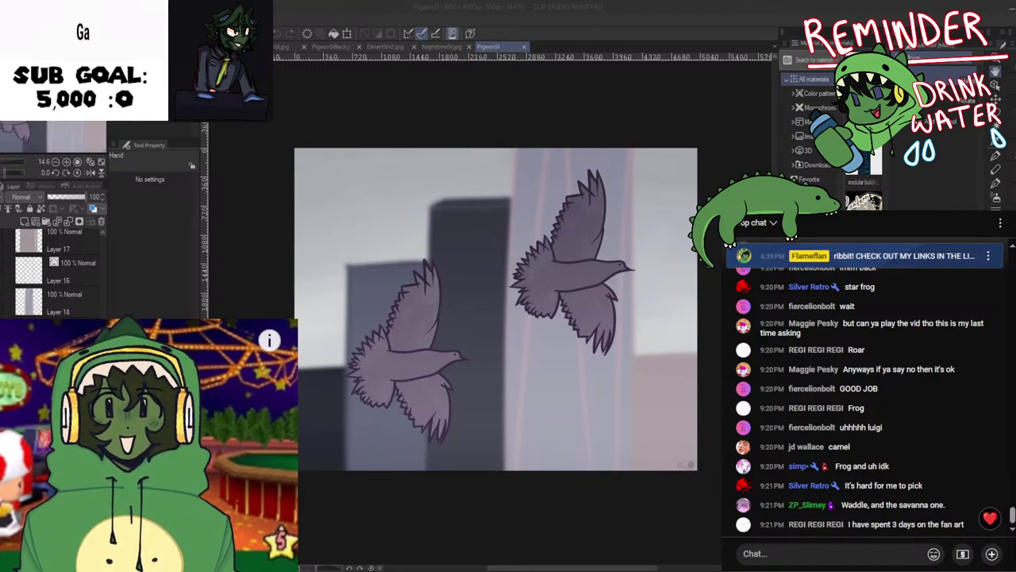
Go to the channel of the chat viewer who mentioned fan art and watch their drawing video in full screen
left_click(998, 524)
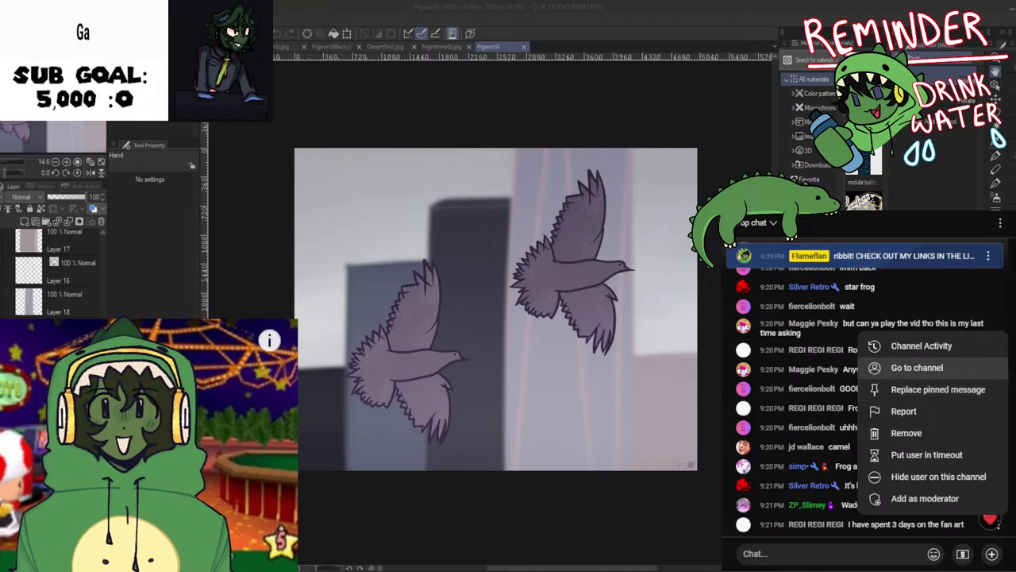
left_click(917, 368)
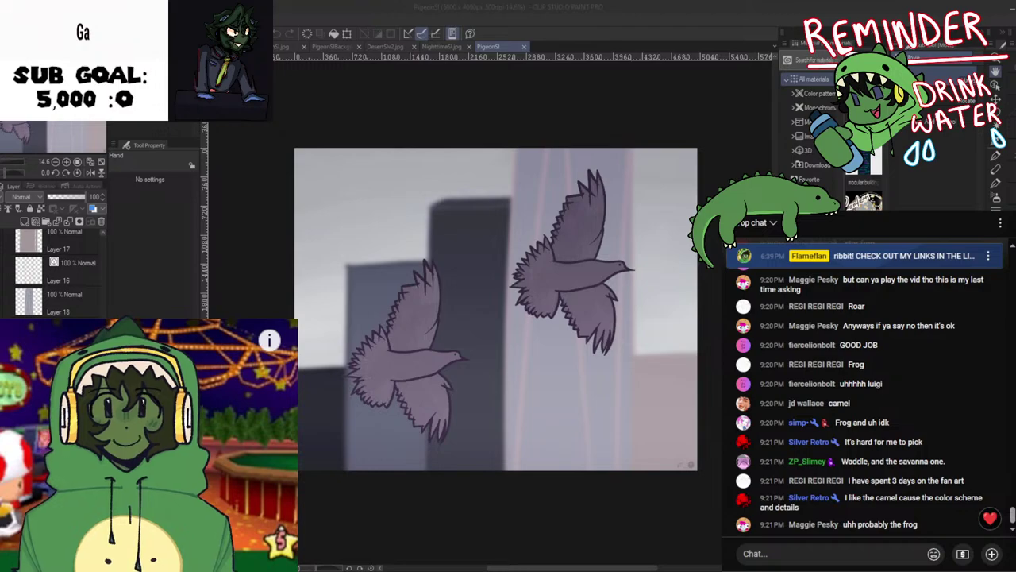
key("alt+Tab")
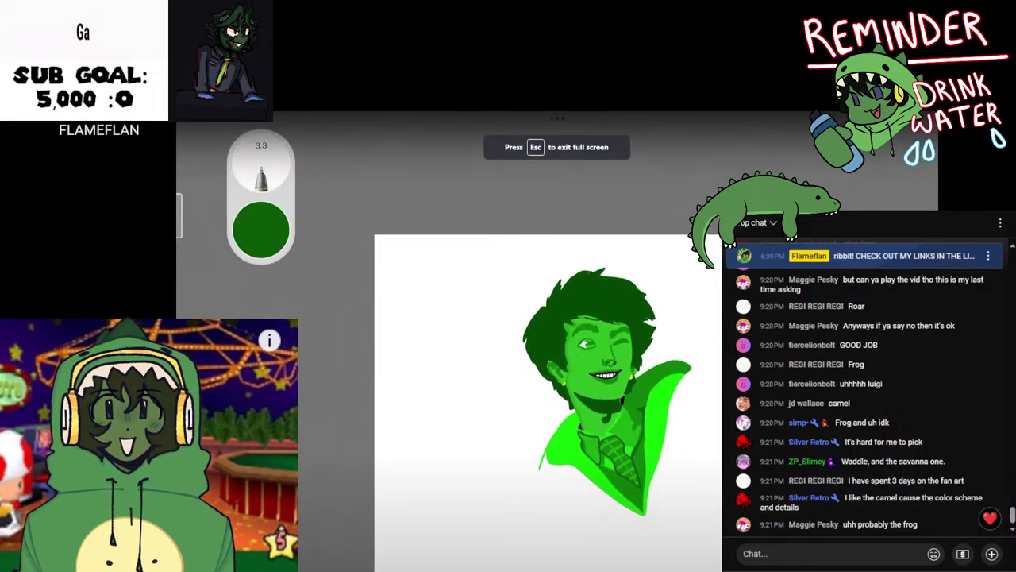
key("space")
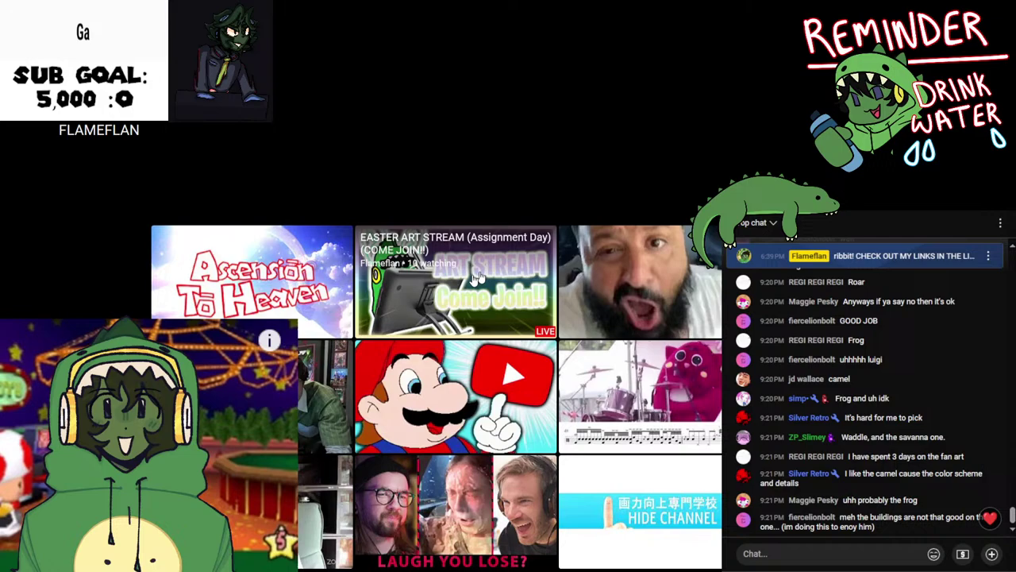
left_click(477, 276)
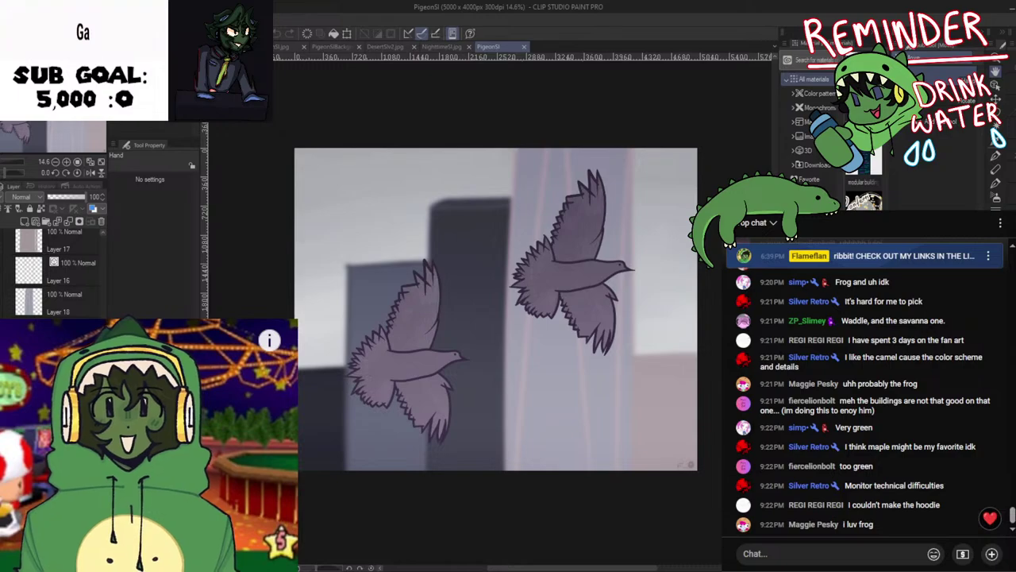
Dock the doodlesfor33124 document as a tab beside PigeonSI and look over the bunny-eared character and egg sketch
left_click_drag(226, 47, 238, 63)
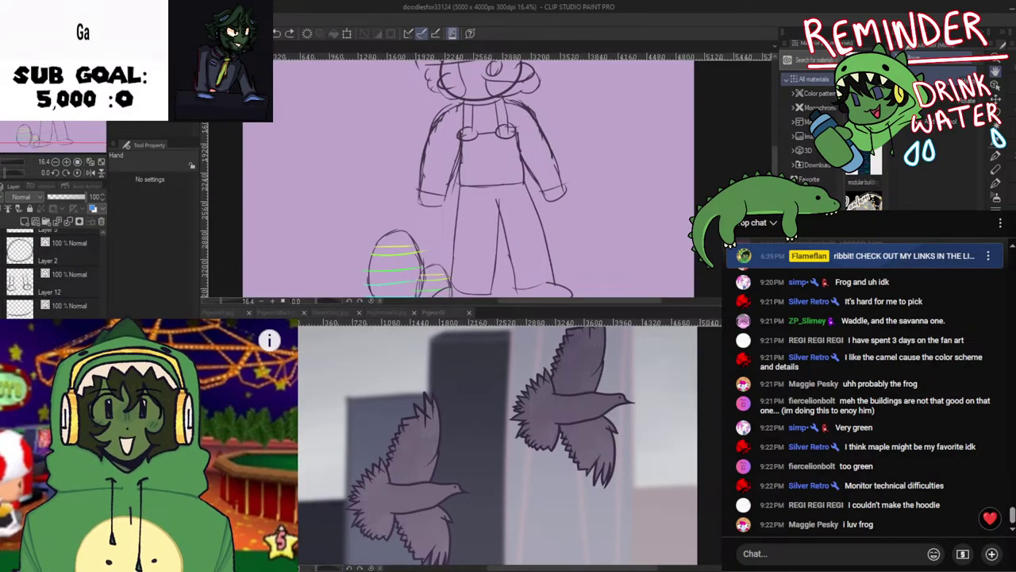
mouse_move(275, 303)
left_mouse_down()
mouse_move(538, 298)
mouse_move(523, 308)
left_mouse_up()
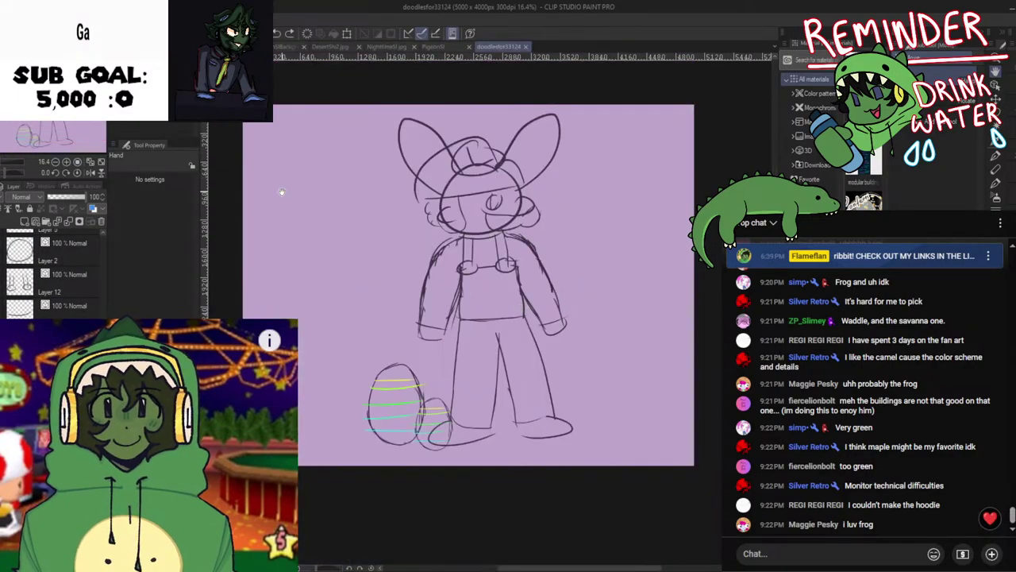
left_click_drag(392, 143, 415, 161)
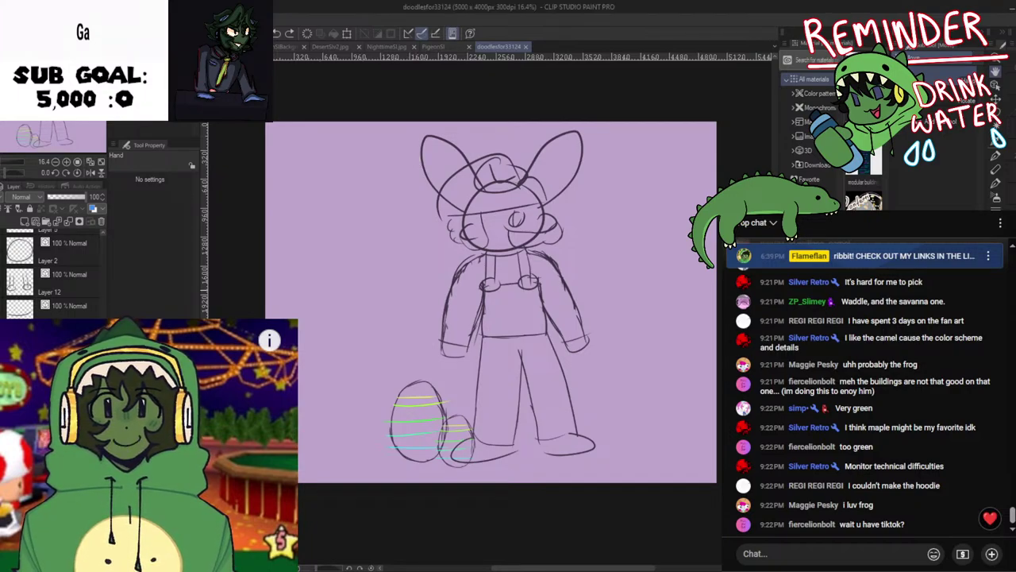
left_click_drag(415, 159, 499, 185)
scroll(54, 274, "up", 3)
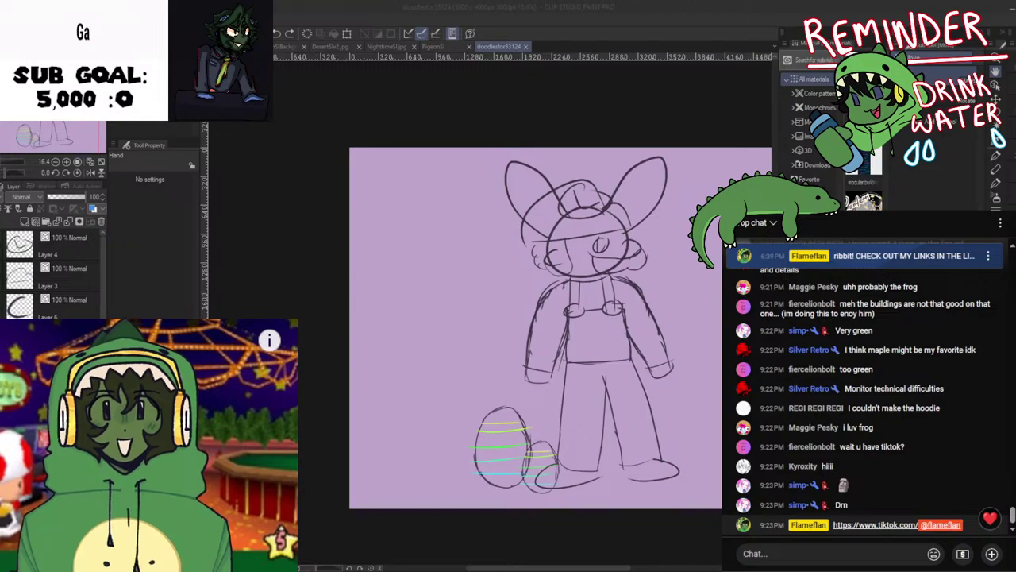
scroll(592, 366, "up", 2)
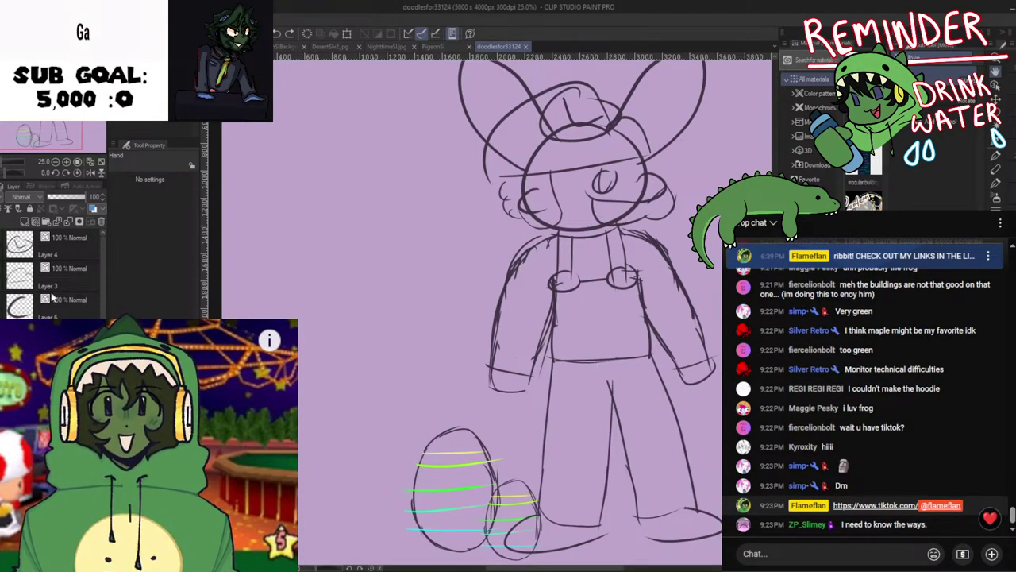
Sketch a round head outline on a new layer above Layer 4, in the empty canvas area beside the bunny ears
left_click(56, 257)
left_click(35, 222)
left_click_drag(397, 265, 477, 317)
mouse_move(468, 219)
left_mouse_down()
mouse_move(506, 293)
mouse_move(479, 238)
mouse_move(509, 298)
mouse_move(463, 221)
mouse_move(508, 207)
left_mouse_up()
key("ctrl+z")
key("p")
scroll(447, 223, "up", 1)
key("ctrl+z")
mouse_move(541, 201)
left_mouse_down()
mouse_move(508, 198)
mouse_move(540, 200)
left_mouse_up()
key("ctrl+plus")
Add two dot eyes and a curved smile inside the round head on a new layer
left_click(37, 222)
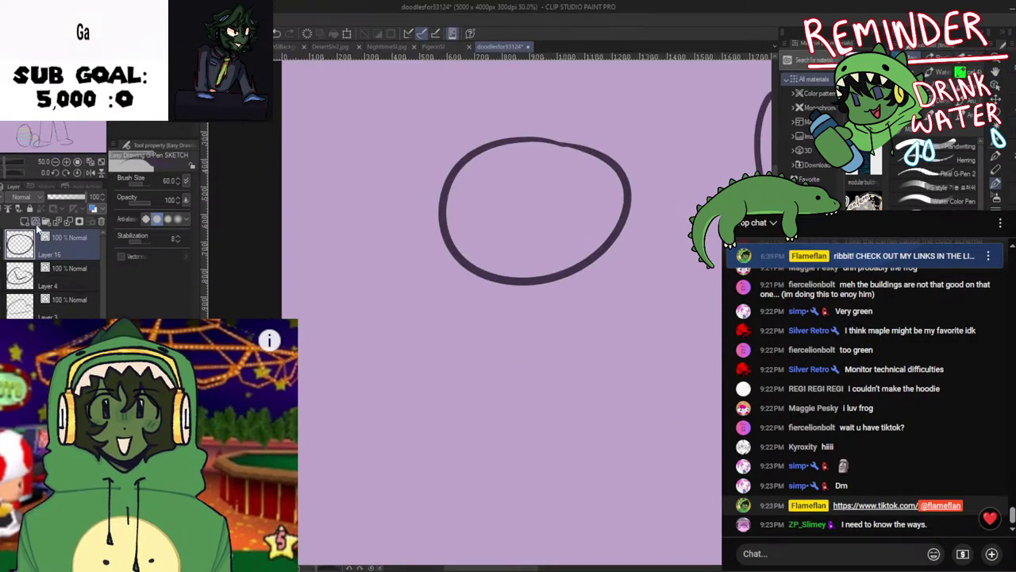
left_click(483, 213)
left_click(577, 210)
mouse_move(475, 239)
left_mouse_down()
mouse_move(508, 258)
mouse_move(567, 240)
left_mouse_up()
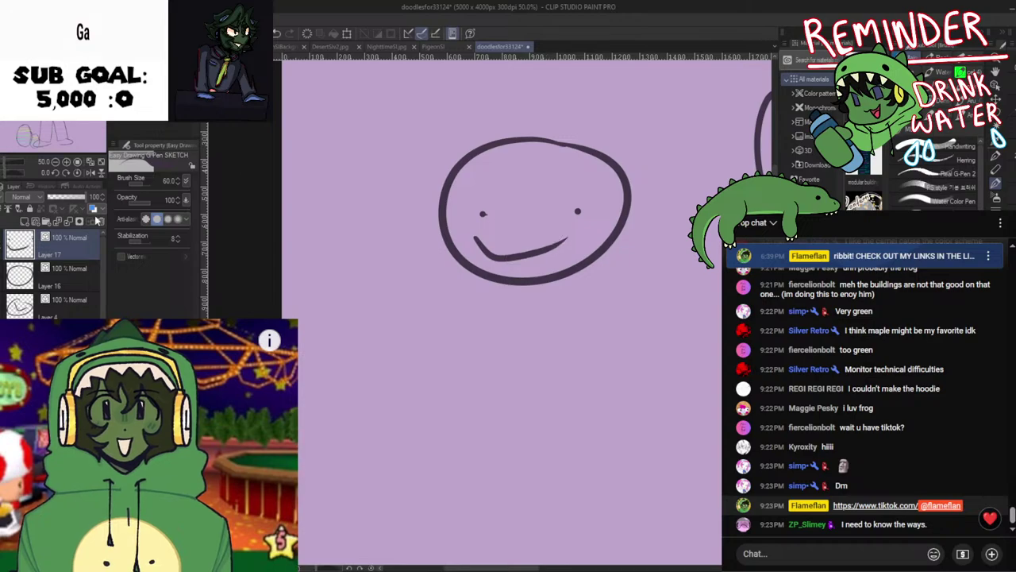
Draw a horizontal guideline across the face just above the eyes on a new layer
left_click(36, 222)
key("h")
left_click_drag(482, 70, 475, 121)
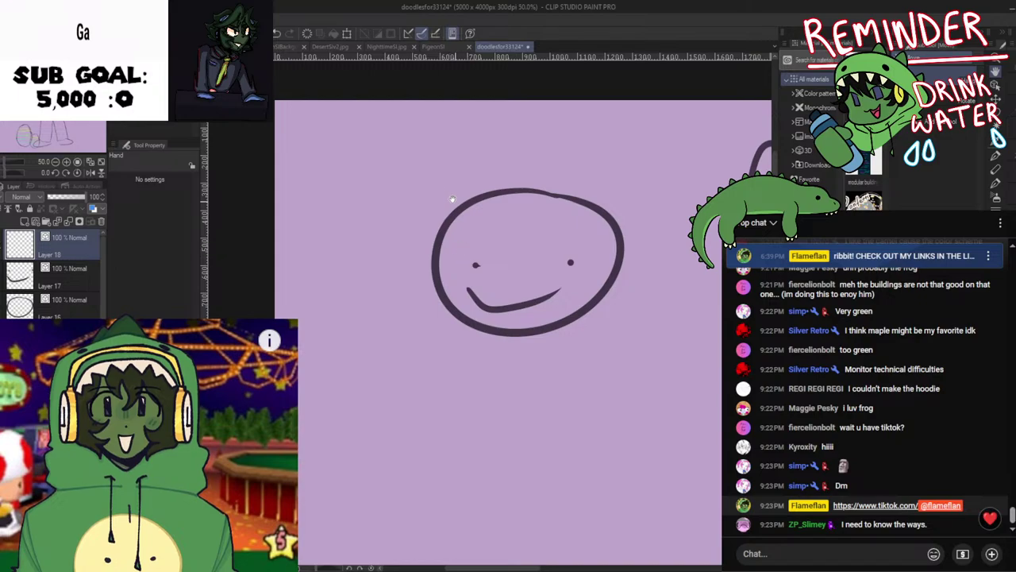
key("p")
mouse_move(391, 250)
left_mouse_down()
mouse_move(613, 250)
mouse_move(587, 251)
left_mouse_up()
Sketch one side of a large curved outline around the head and two short neck strokes beneath it
left_click_drag(458, 153, 345, 254)
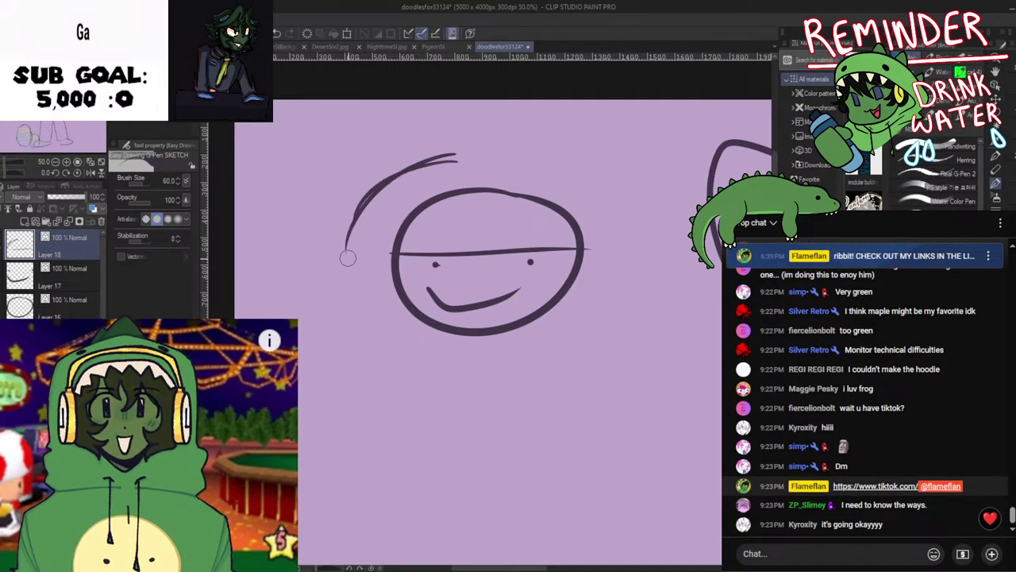
key("ctrl+z")
left_click_drag(452, 150, 343, 250)
left_click_drag(416, 149, 343, 281)
left_click_drag(369, 179, 350, 217)
mouse_move(345, 252)
left_mouse_down()
mouse_move(362, 343)
mouse_move(409, 391)
left_mouse_up()
left_click_drag(453, 333, 422, 347)
left_click_drag(517, 329, 542, 344)
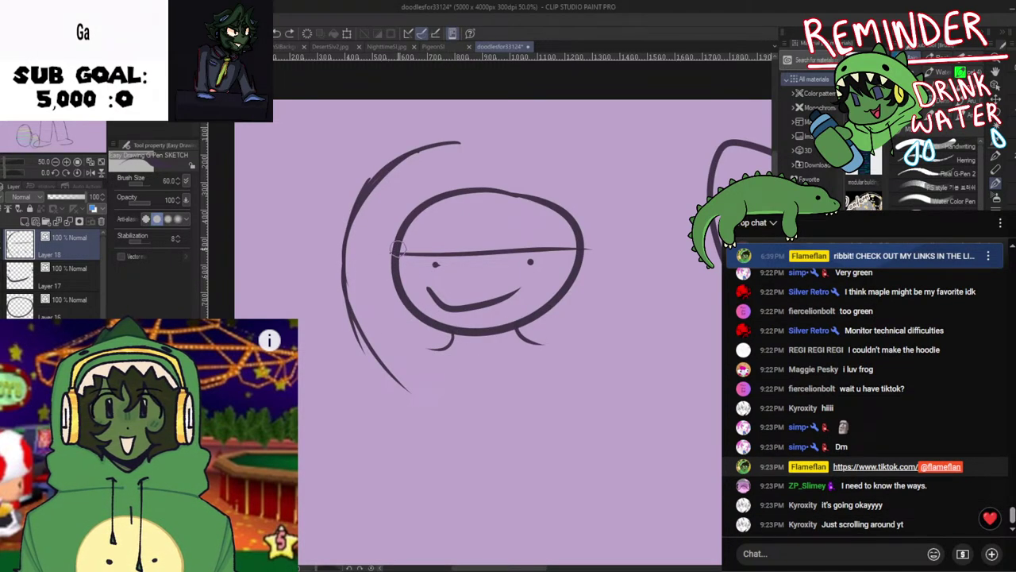
Draw slanted lines from the sides of the face and close the large outline over the top and far side of the head
left_click_drag(397, 246, 461, 374)
mouse_move(561, 266)
left_mouse_down()
mouse_move(525, 349)
mouse_move(541, 304)
mouse_move(500, 371)
left_mouse_up()
mouse_move(435, 145)
left_mouse_down()
mouse_move(533, 146)
mouse_move(612, 236)
mouse_move(635, 290)
left_mouse_up()
left_click_drag(628, 231, 559, 359)
left_click_drag(618, 303, 548, 383)
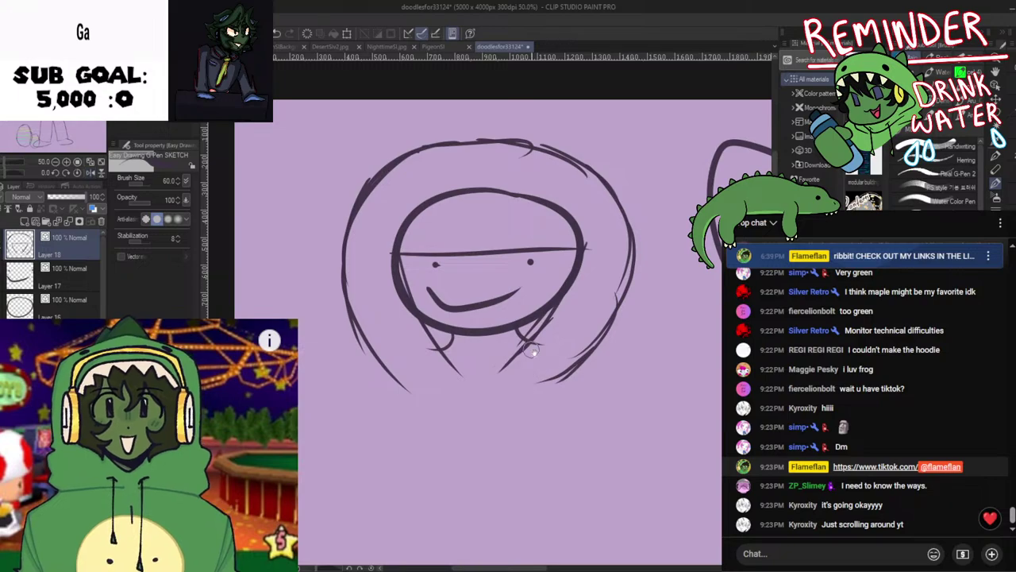
Undo the large outline around the head together with the slanted side lines and neck strokes
key("space")
mouse_move(524, 271)
left_mouse_down()
mouse_move(514, 328)
mouse_move(509, 277)
left_mouse_up()
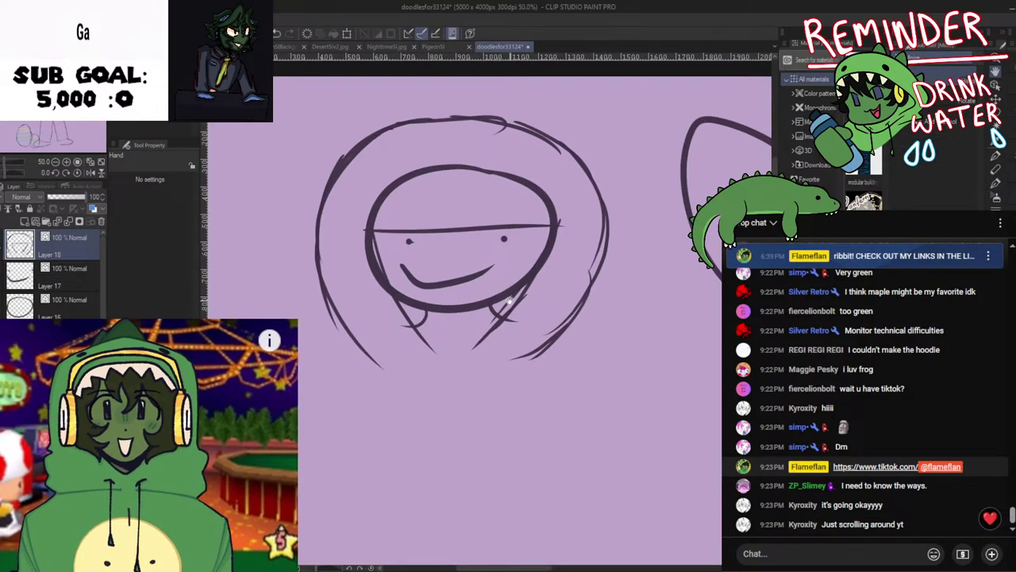
scroll(508, 286, "down", 2)
mouse_move(516, 280)
left_mouse_down()
mouse_move(575, 290)
mouse_move(584, 198)
mouse_move(516, 164)
mouse_move(469, 162)
left_mouse_up()
left_click_drag(524, 314, 449, 277)
key("ctrl+z")
key("ctrl+z")
key("ctrl+z")
key("ctrl+z")
key("ctrl+z")
key("ctrl+z")
key("ctrl+z")
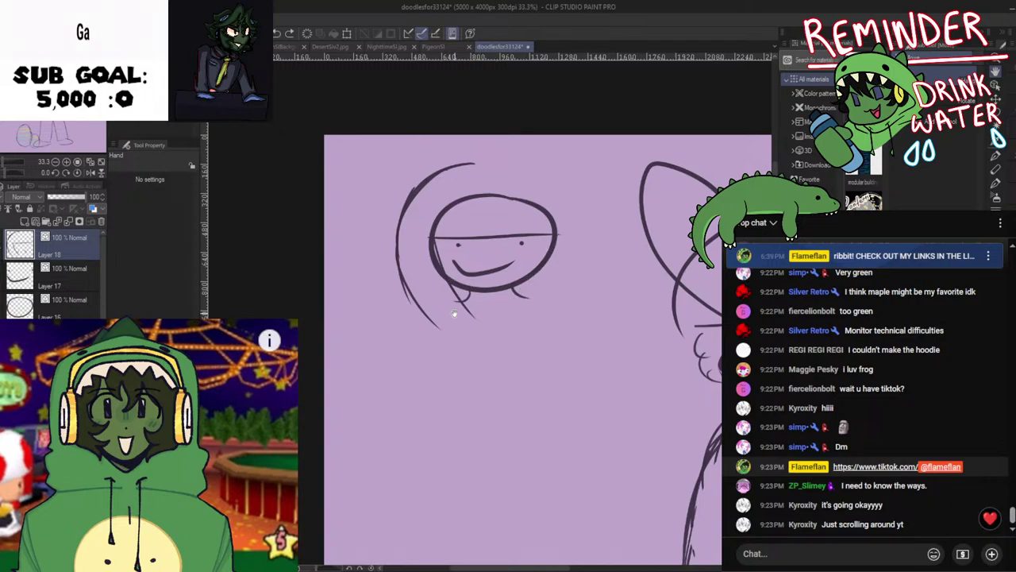
left_click_drag(405, 302, 473, 164)
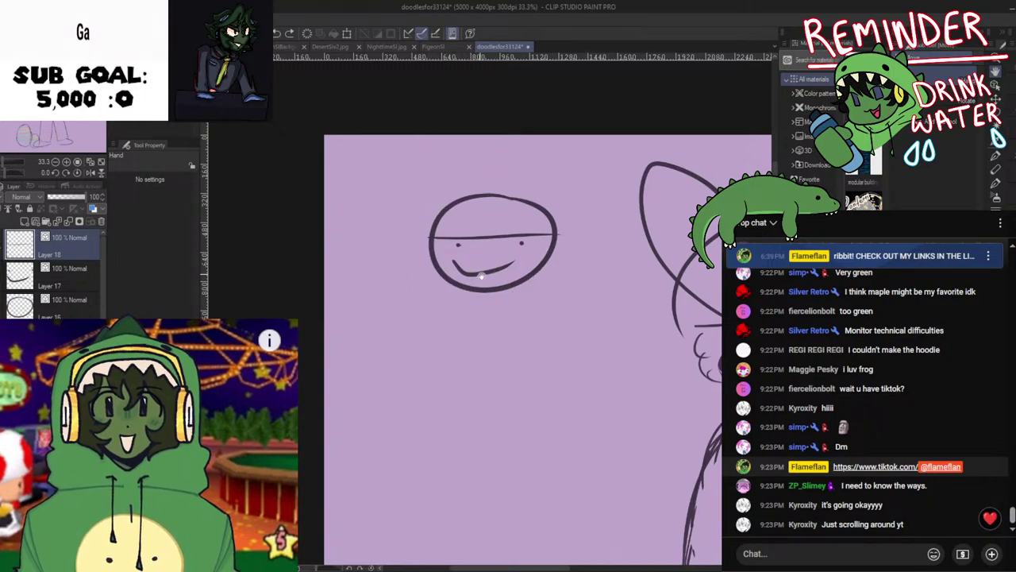
Remove the face guideline and redraw two short curved neck lines under the round head
scroll(508, 295, "up", 1)
mouse_move(450, 275)
left_mouse_down()
mouse_move(428, 305)
mouse_move(421, 296)
left_mouse_up()
key("ctrl+z")
key("ctrl+z")
key("ctrl+z")
left_click_drag(514, 275, 546, 291)
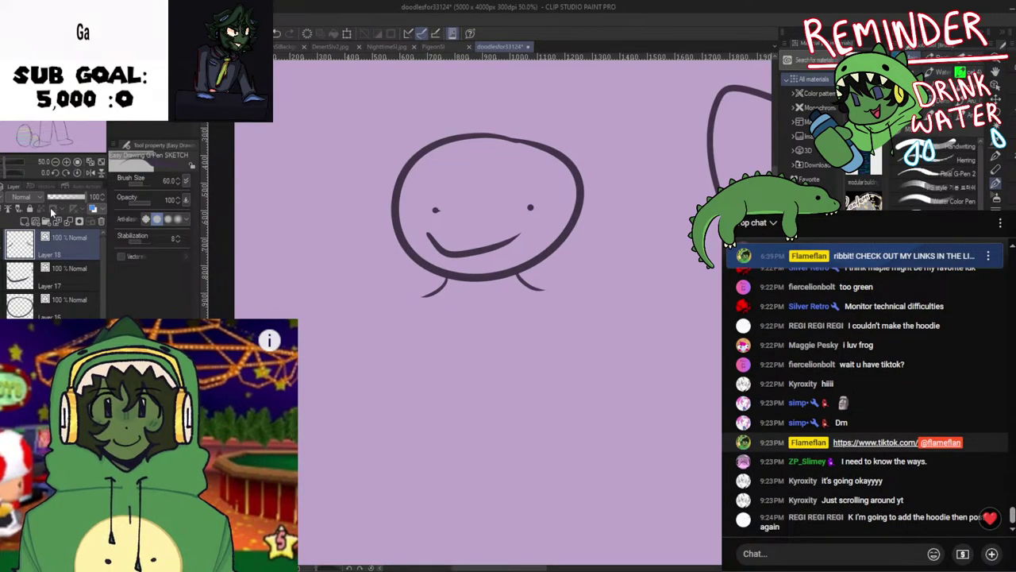
Draw a curved shoulder stroke on each side of the neck on a new layer and check the drawing in mirrored view
left_click(38, 223)
left_click_drag(403, 296, 452, 280)
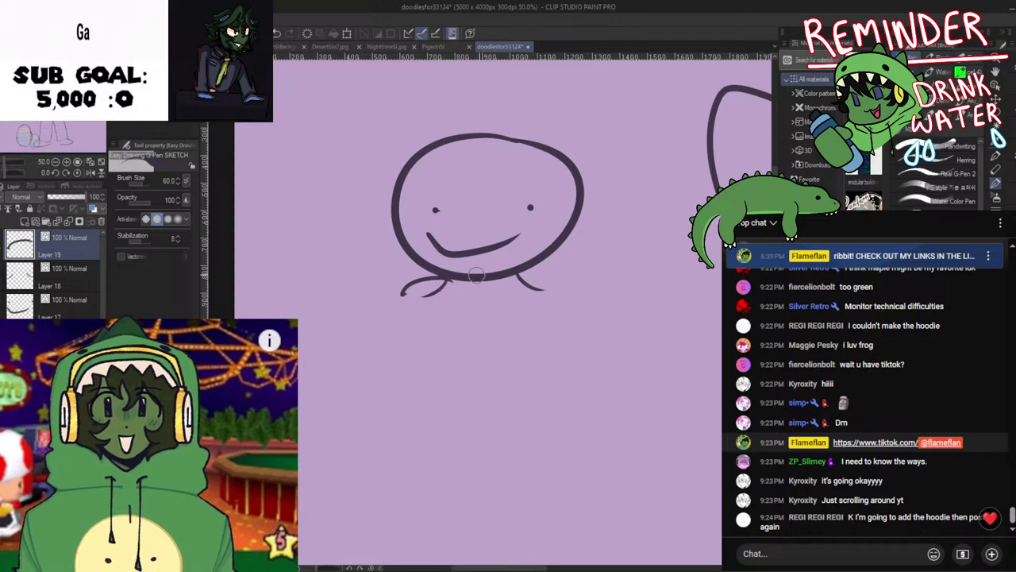
left_click_drag(520, 276, 558, 295)
key("ctrl+z")
key("h")
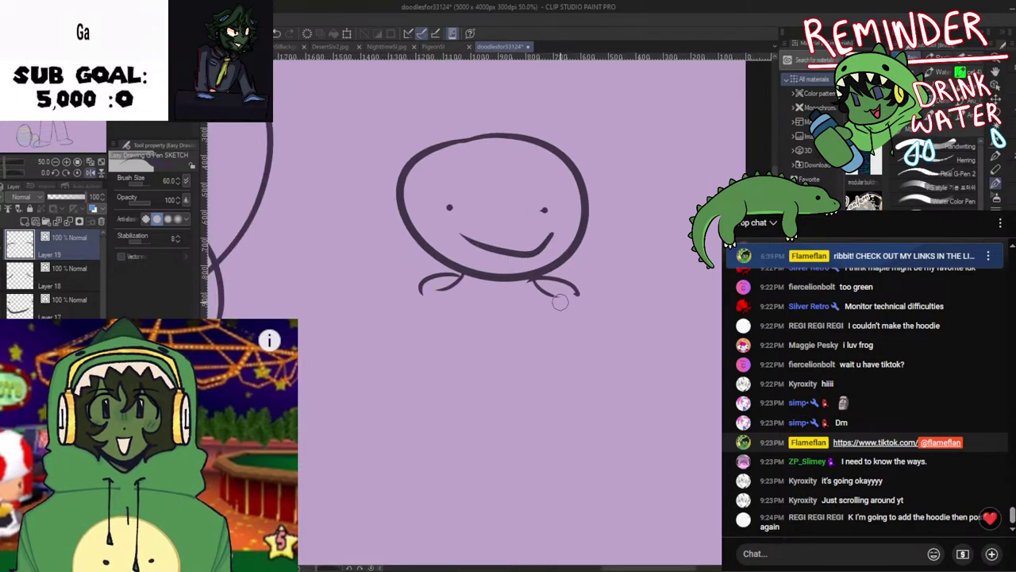
key("h")
key("space")
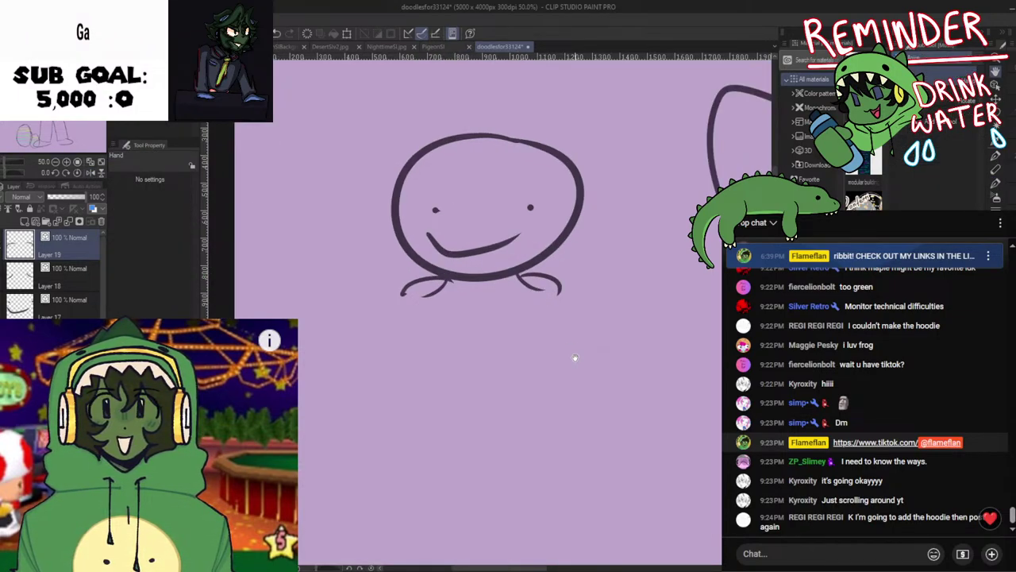
Sketch a smaller egg-shaped head with two dot eyes below the first head
left_click_drag(480, 354, 510, 398)
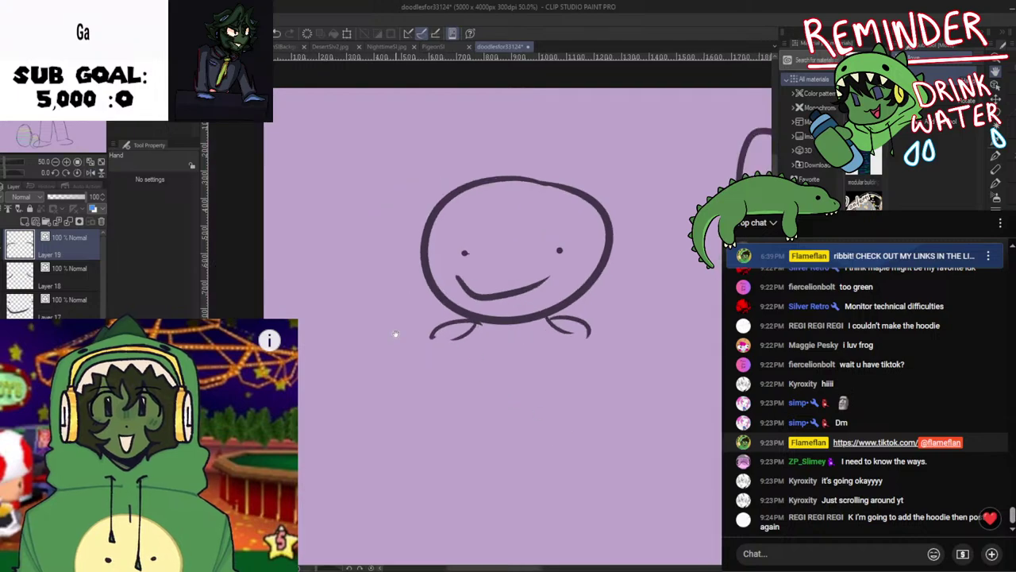
left_click_drag(362, 365, 373, 369)
left_click(330, 411)
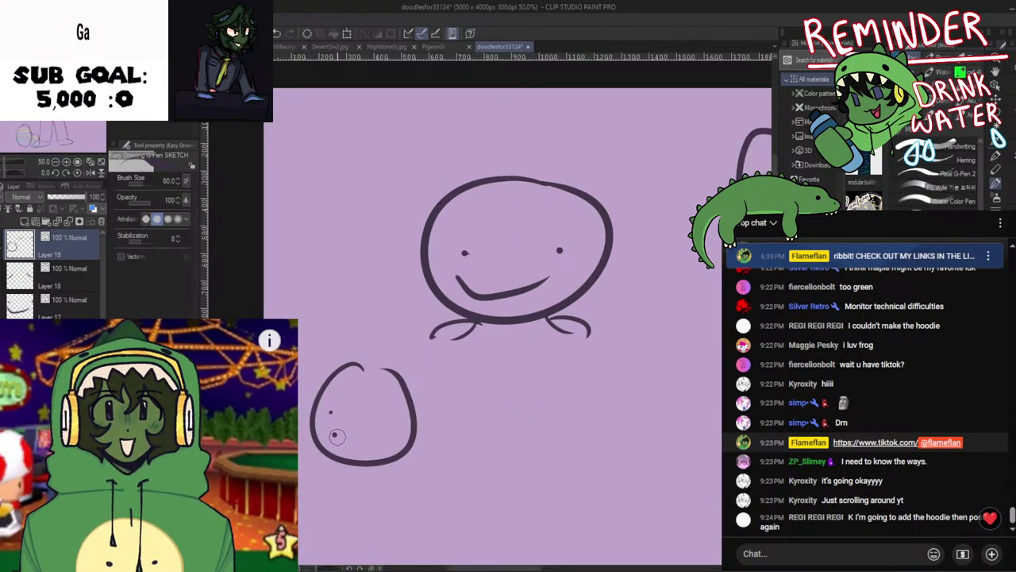
left_click(350, 427)
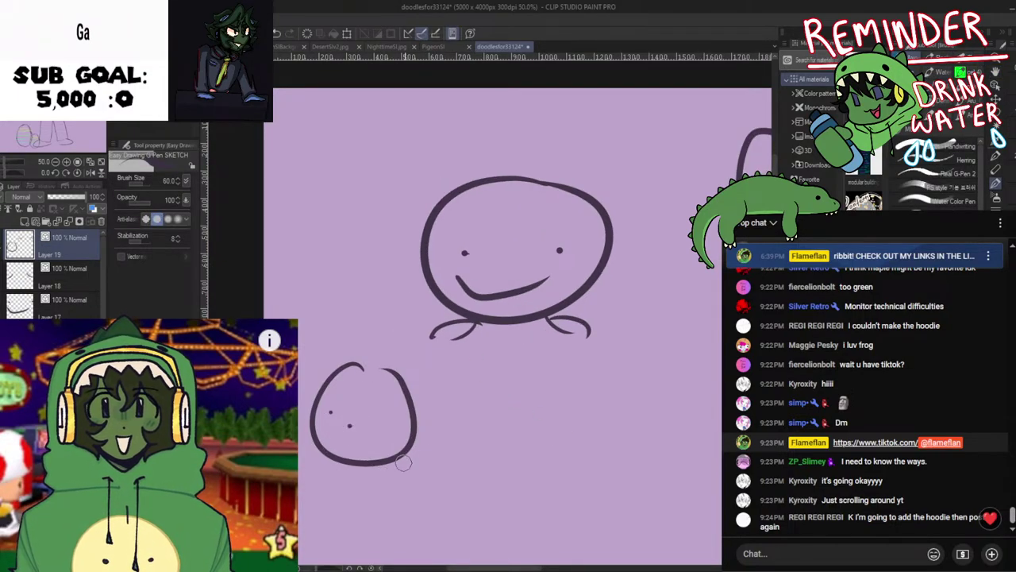
Try a curved body line under the small egg-shaped head and undo each attempt
mouse_move(395, 462)
left_mouse_down()
mouse_move(406, 474)
mouse_move(392, 500)
left_mouse_up()
key("ctrl+z")
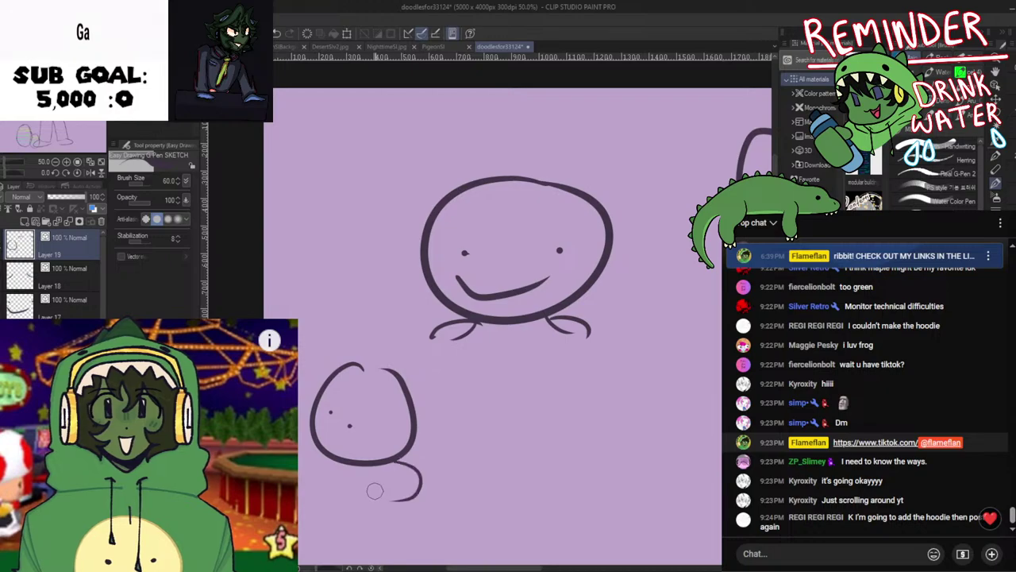
key("ctrl+z")
left_click_drag(397, 463, 386, 508)
key("ctrl+z")
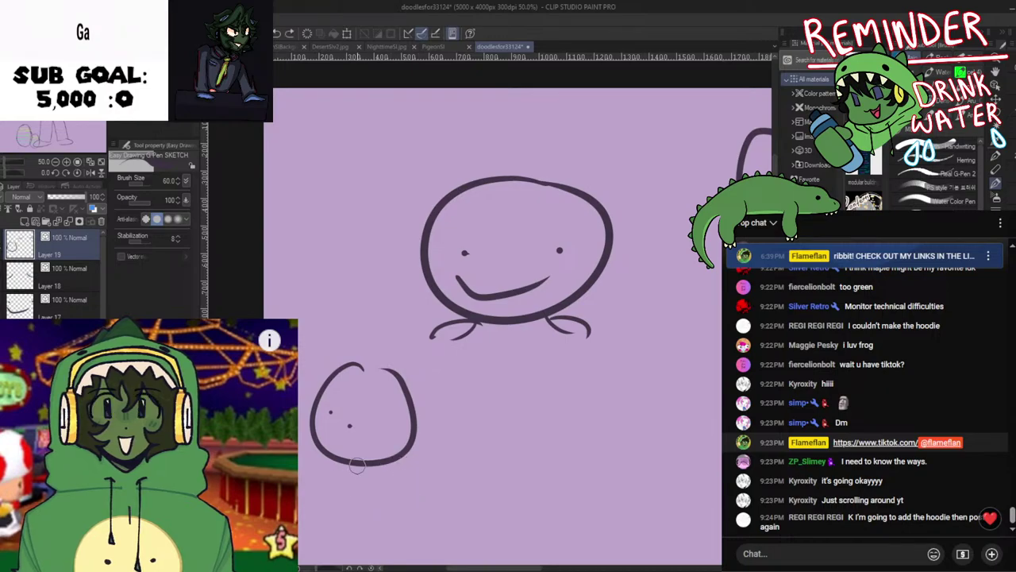
Draw short neck lines and a rounded shoulder loop beneath the small head, checking them in mirrored view
left_click_drag(361, 466, 379, 480)
mouse_move(326, 455)
left_mouse_down()
mouse_move(309, 468)
mouse_move(299, 461)
left_mouse_up()
key("ctrl+z")
key("h")
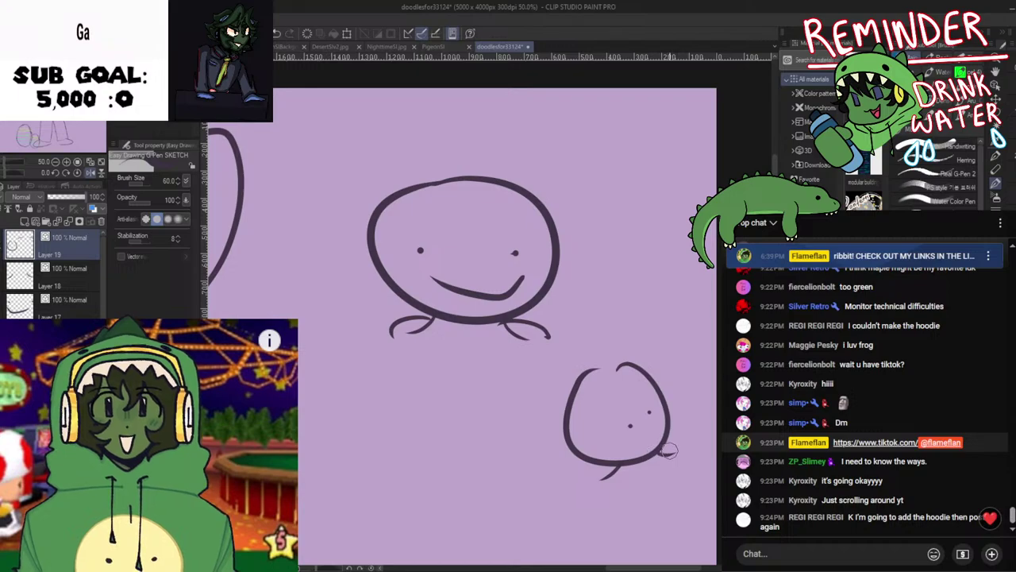
key("h")
mouse_move(377, 479)
left_mouse_down()
mouse_move(407, 499)
mouse_move(411, 479)
mouse_move(417, 494)
mouse_move(378, 498)
mouse_move(373, 475)
left_mouse_up()
key("ctrl+z")
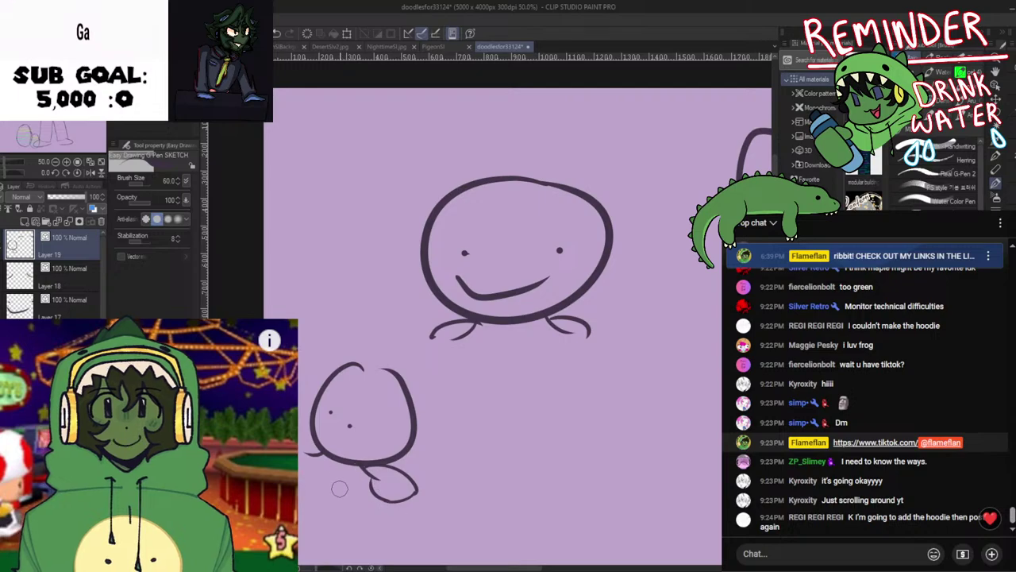
Undo both demonstration heads and their added layers until only the original bunny character sketch remains
key("space")
key("h")
scroll(433, 432, "down", 2)
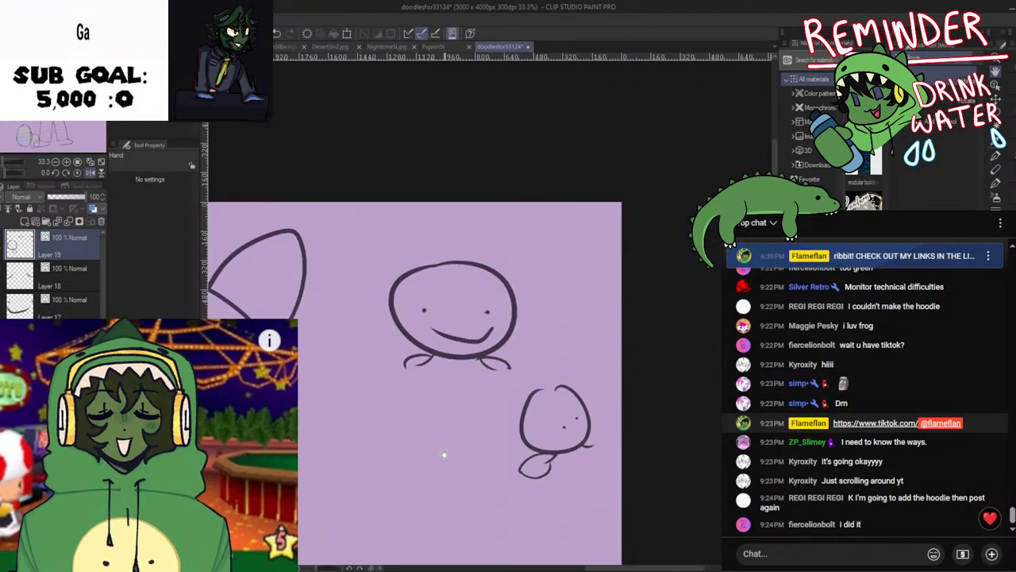
key("h")
left_click_drag(470, 428, 468, 391)
key("ctrl+z")
key("ctrl+z")
key("ctrl+z")
key("ctrl+z")
key("ctrl+z")
key("ctrl+z")
key("ctrl+z")
key("ctrl+z")
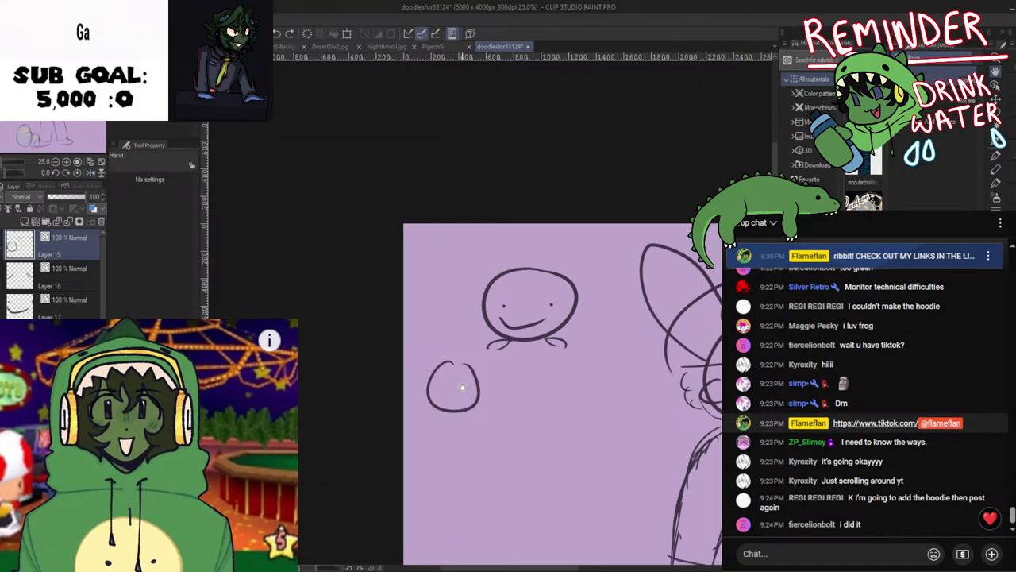
key("ctrl+z")
key("ctrl+z")
key("ctrl+z")
key("ctrl+z")
key("ctrl+z")
key("ctrl+z")
key("ctrl+z")
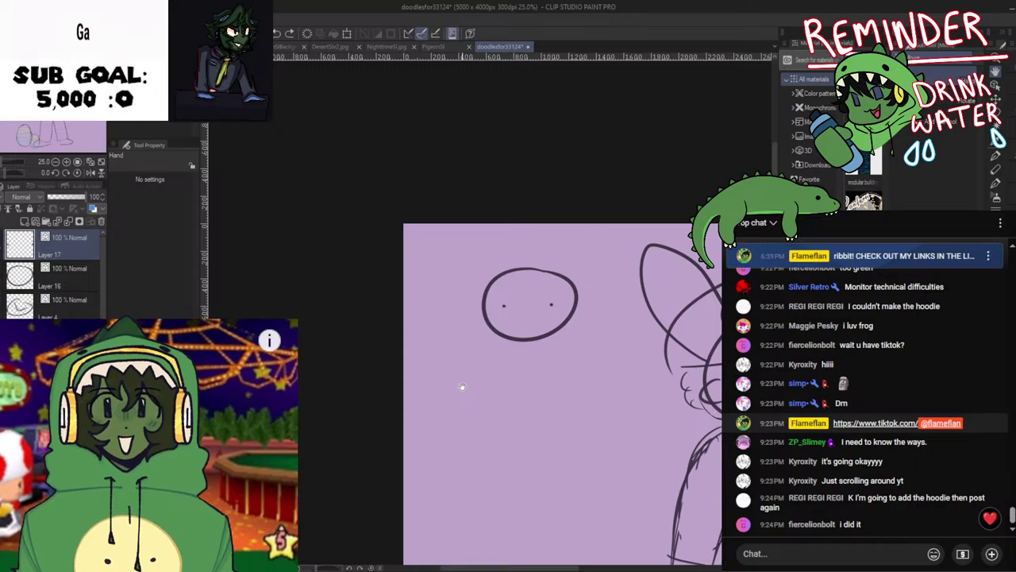
key("ctrl+z")
key("ctrl+z")
key("ctrl+z")
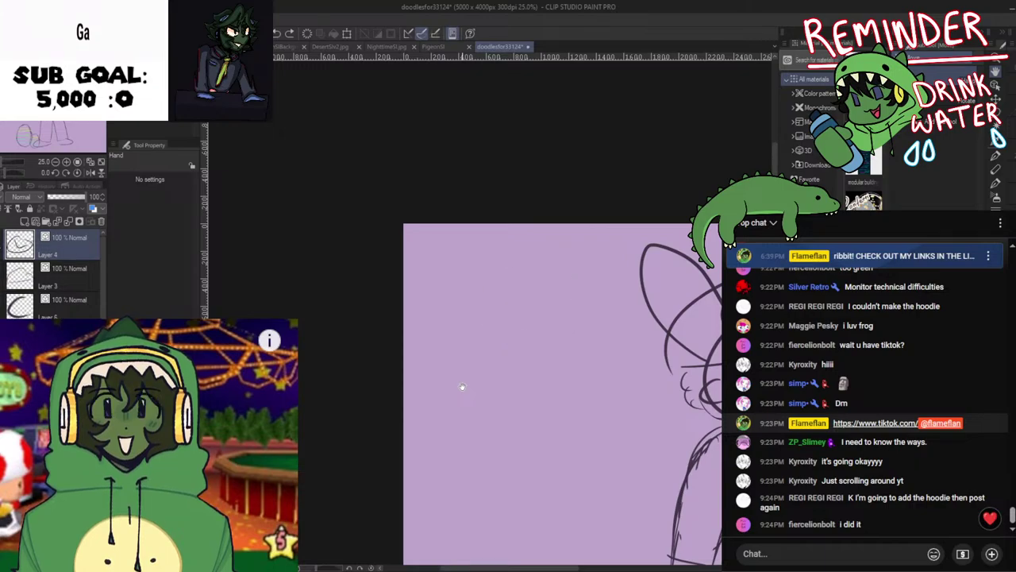
Save the doodlesfor33124 document and bring the whole bunny-eared character and eggs into view
key("ctrl+s")
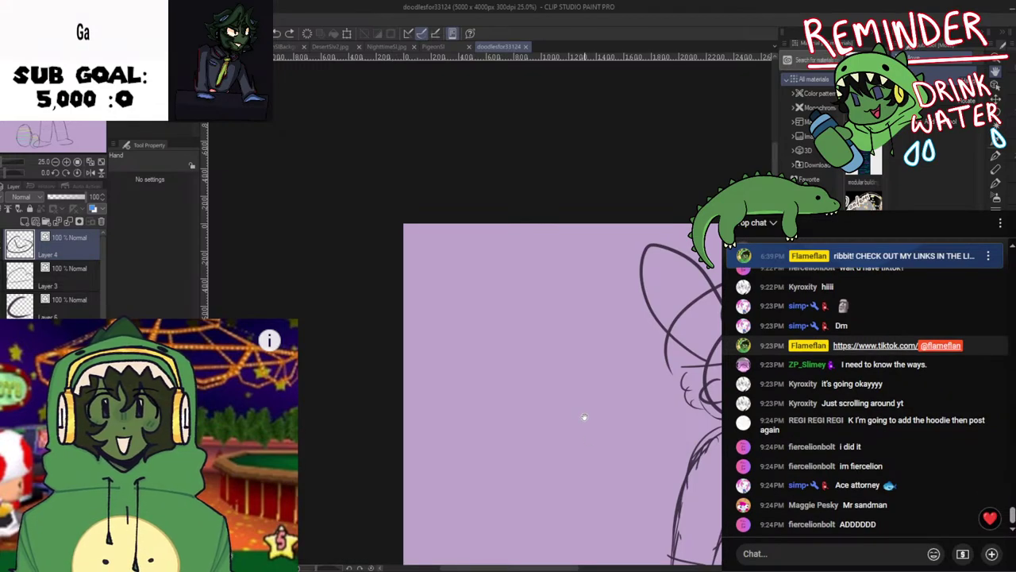
left_click_drag(583, 417, 404, 311)
scroll(404, 310, "down", 2)
left_click_drag(501, 413, 463, 372)
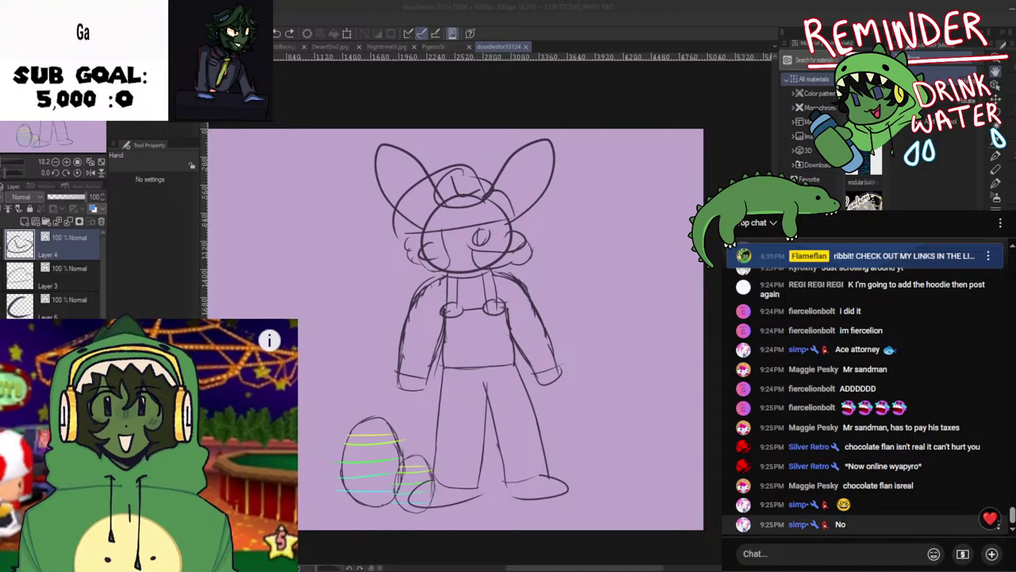
Put the sender of the latest live chat message, "No", in timeout
left_click(993, 504)
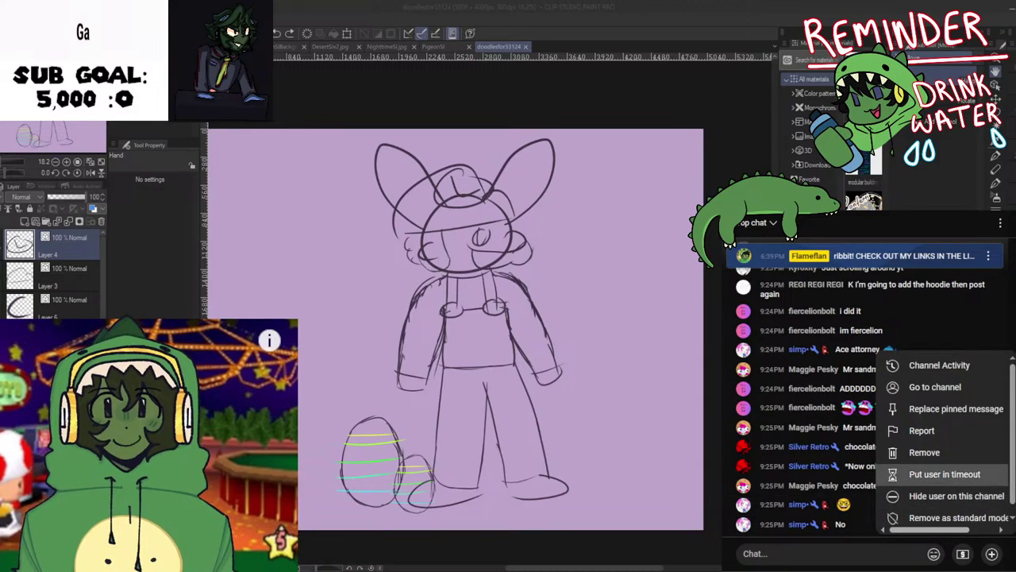
left_click(945, 474)
left_click(796, 324)
left_click(925, 479)
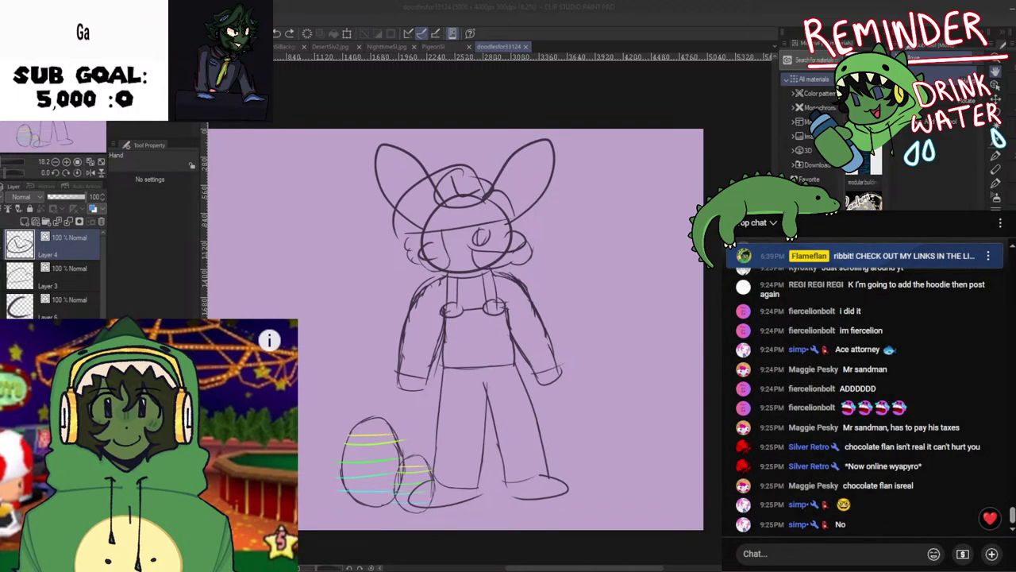